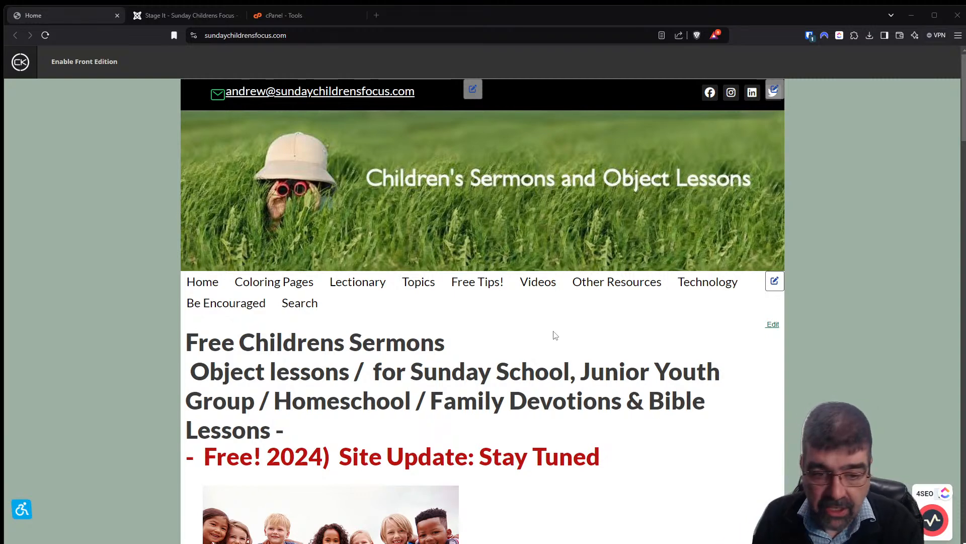
# Step: Look through the homepage's list of sermon links and open "Parable of the Mustard Seed"
pyautogui.scroll(-5, 551, 333)
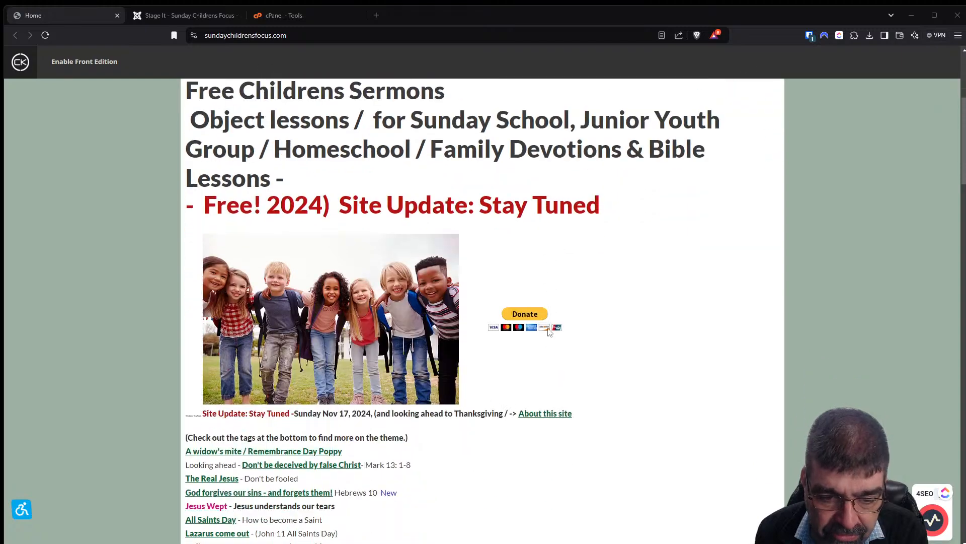
pyautogui.scroll(-6, 532, 264)
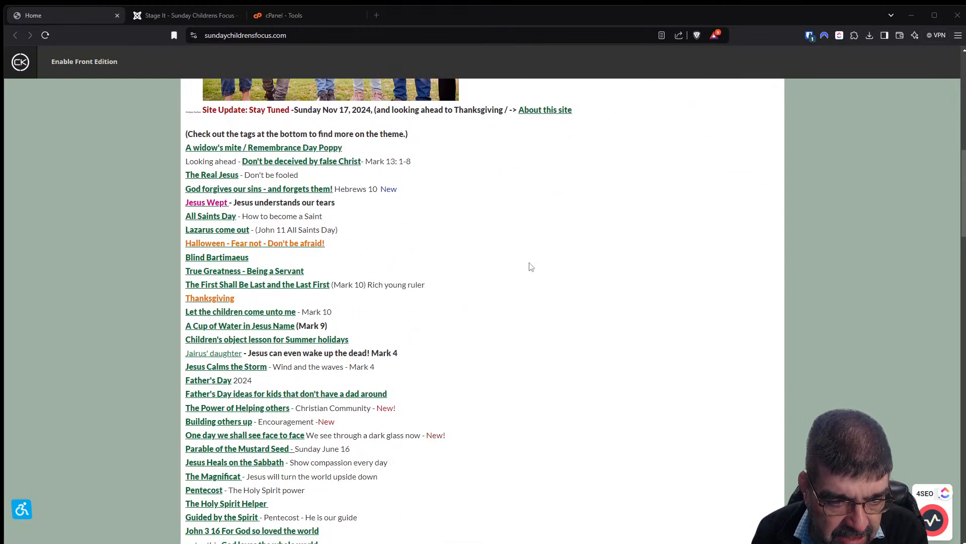
pyautogui.scroll(-2, 531, 267)
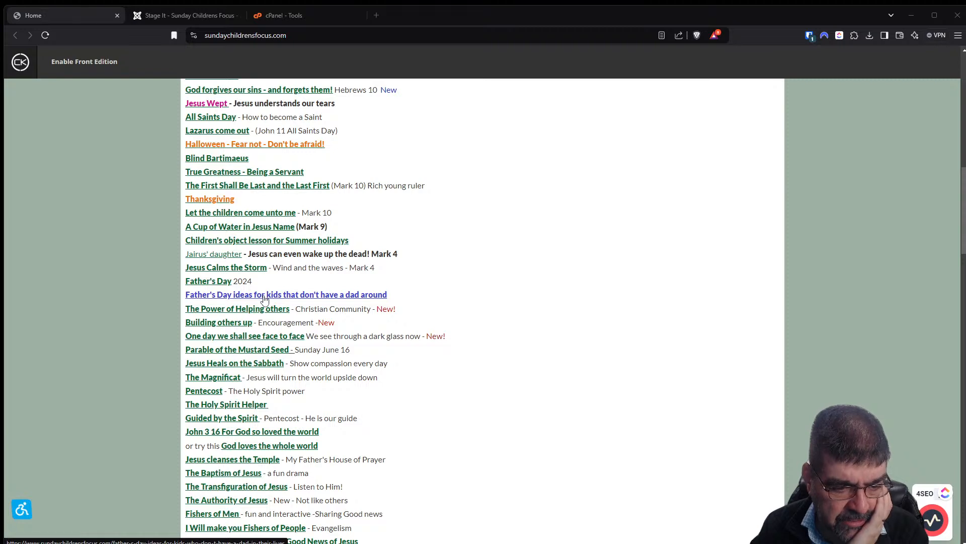
pyautogui.click(242, 353)
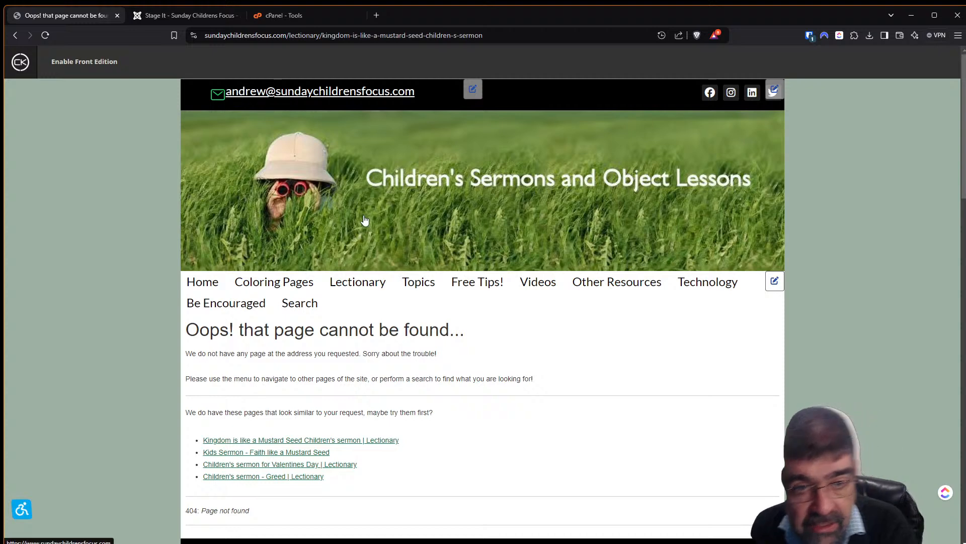
# Step: Remove the "lectionary/" segment from the mustard seed page's address and load the shortened URL
pyautogui.doubleClick(303, 35)
pyautogui.press('Delete')
pyautogui.press('Delete')
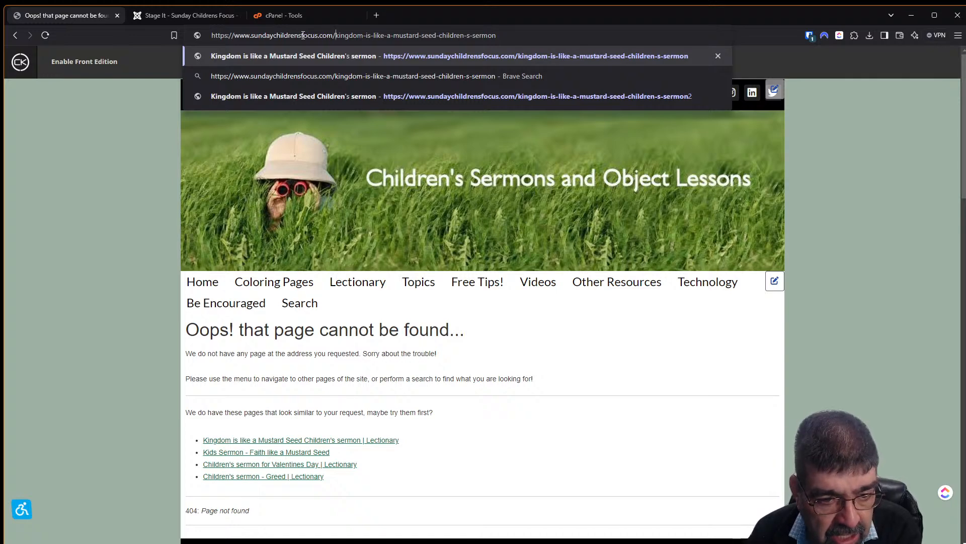
pyautogui.press('Return')
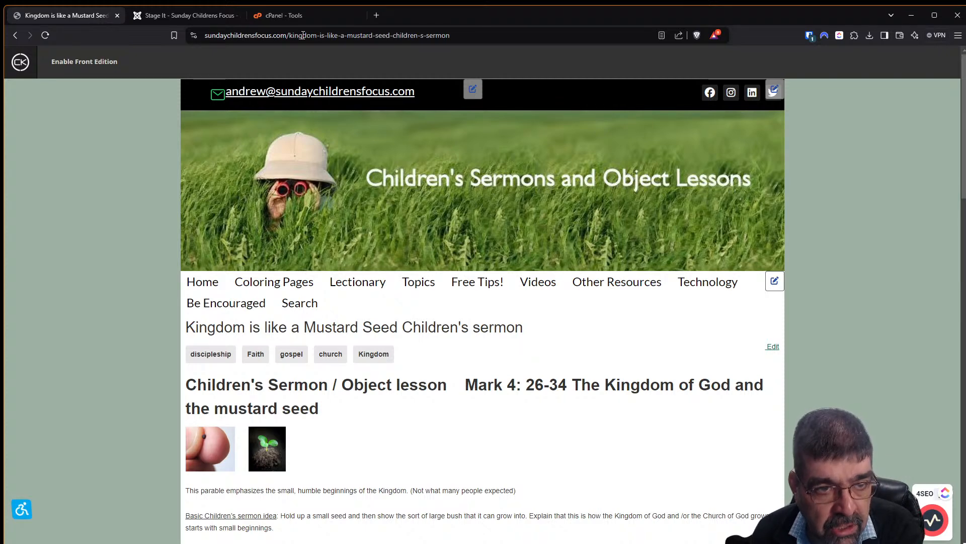
# Step: Return to the homepage's link list, test the "Jesus Calms the Storm" link, and go back to the list
pyautogui.click(16, 36)
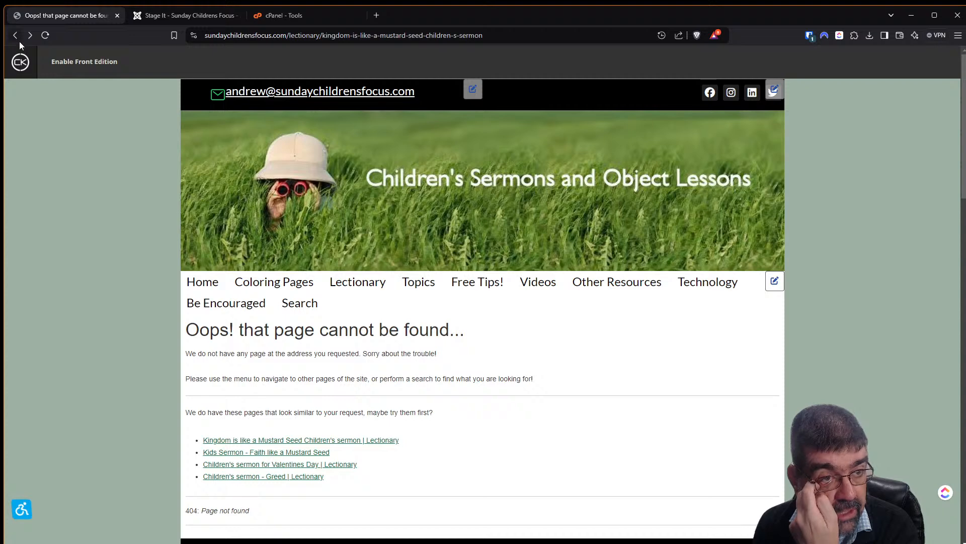
pyautogui.click(19, 40)
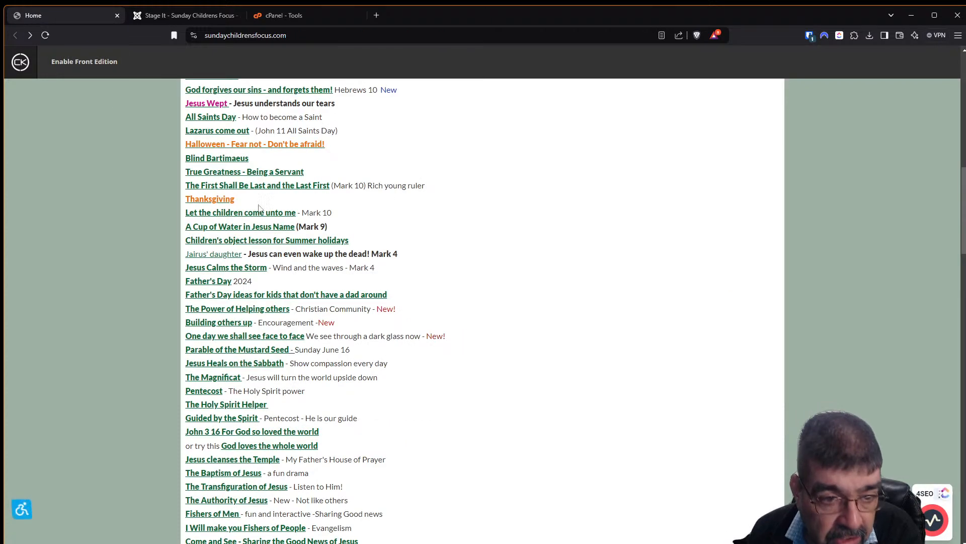
pyautogui.click(208, 269)
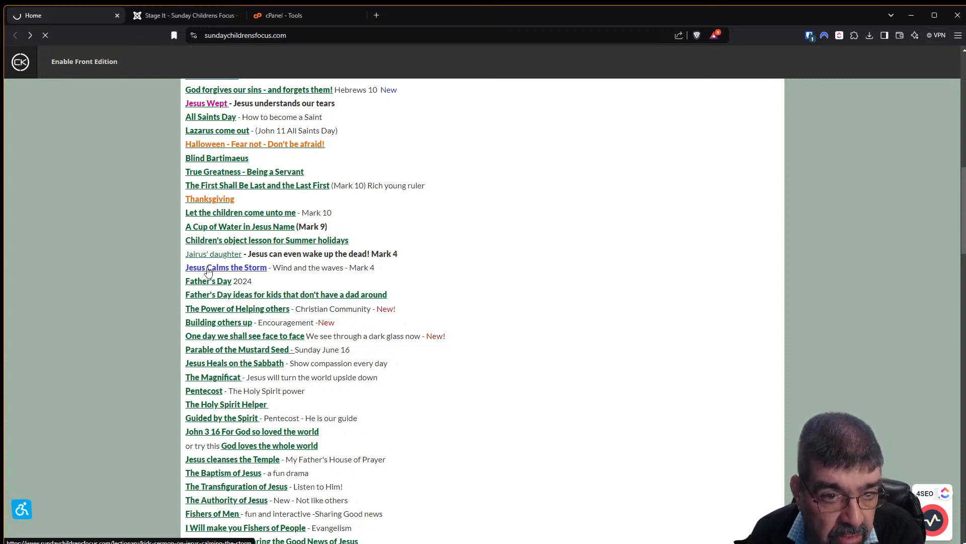
pyautogui.click(12, 36)
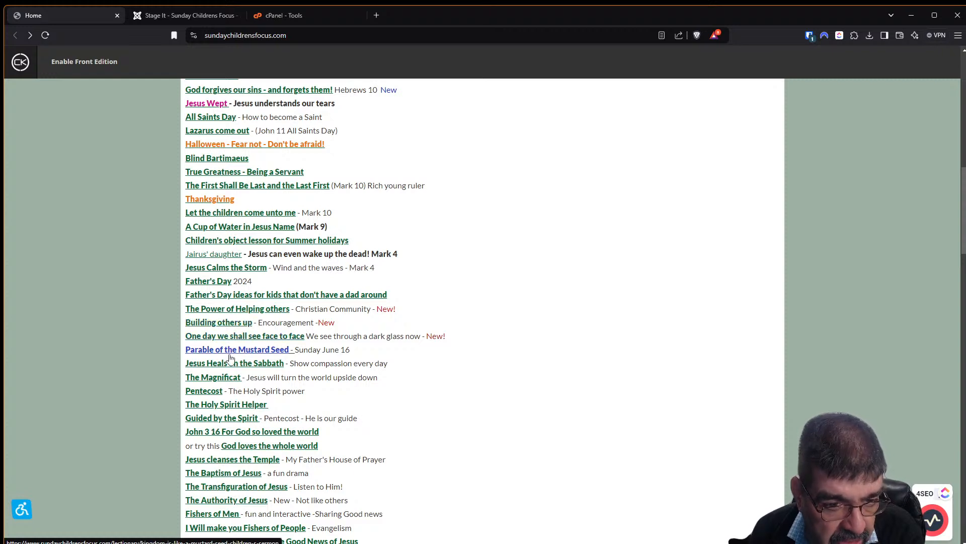
# Step: Test the "Come and See - Sharing the Good News of Jesus" link and return to the homepage list
pyautogui.scroll(-2, 230, 357)
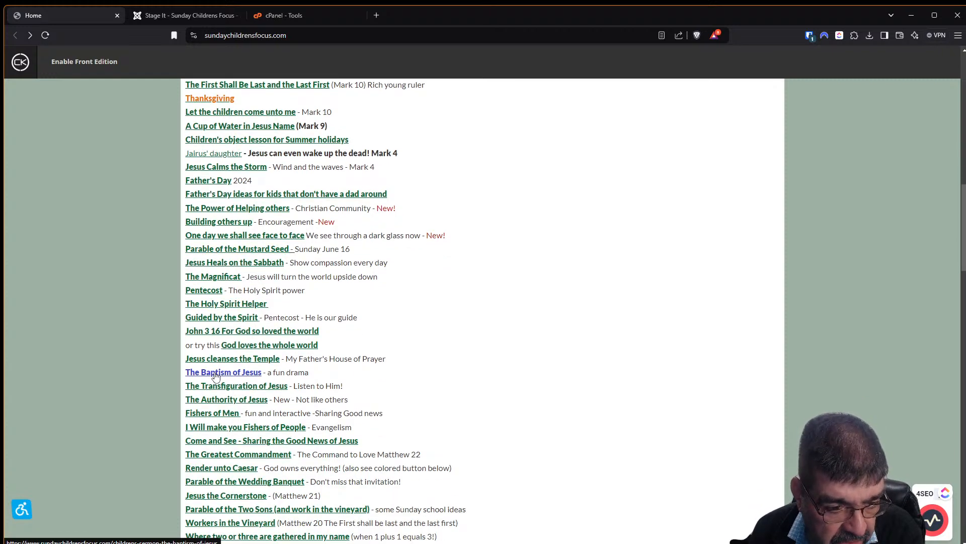
pyautogui.click(218, 441)
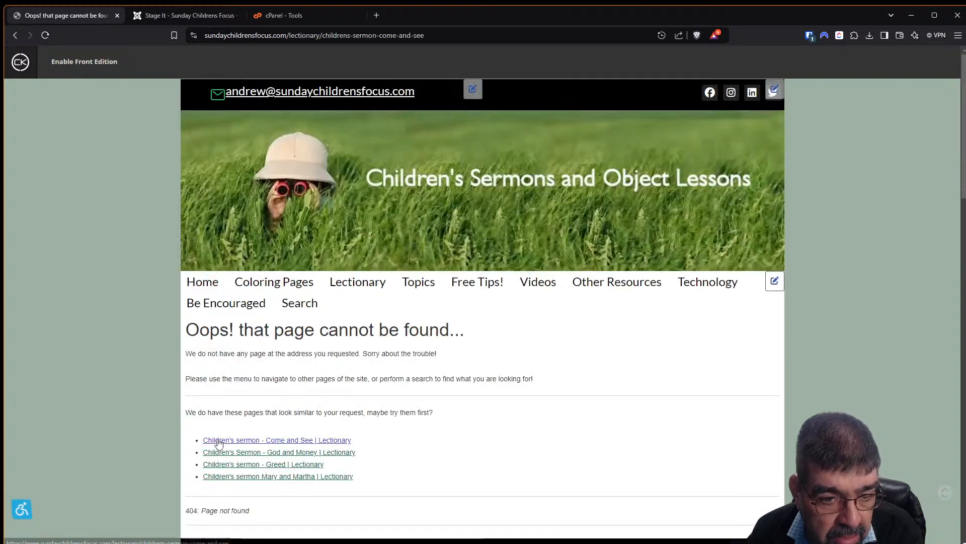
pyautogui.click(15, 36)
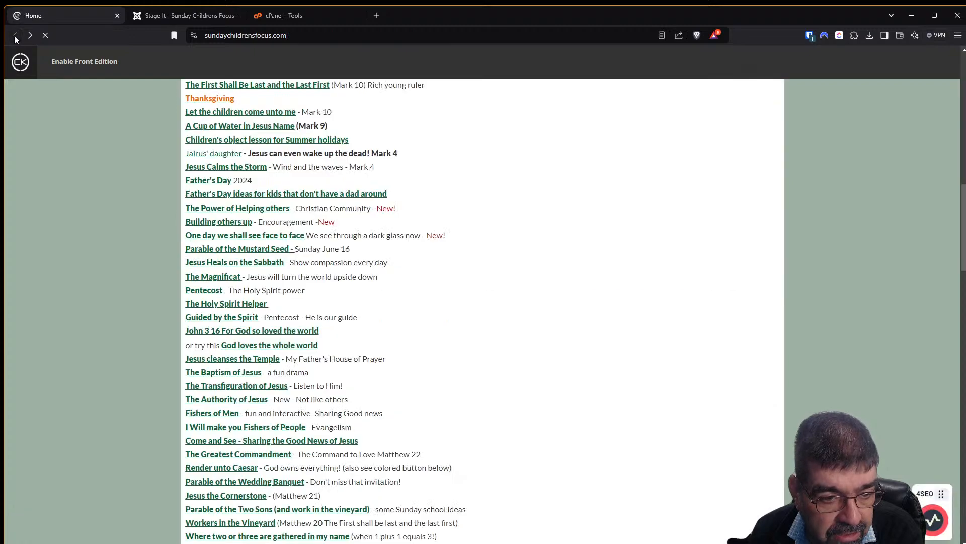
# Step: Check the older sermon links further down the homepage, test "The Real Jesus", and return to the list
pyautogui.scroll(-5, 272, 225)
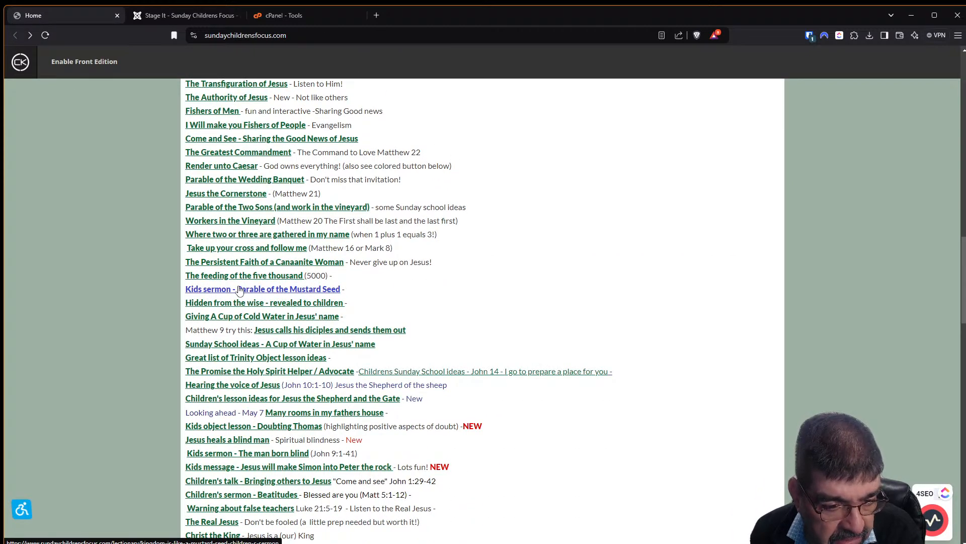
pyautogui.scroll(-1, 240, 291)
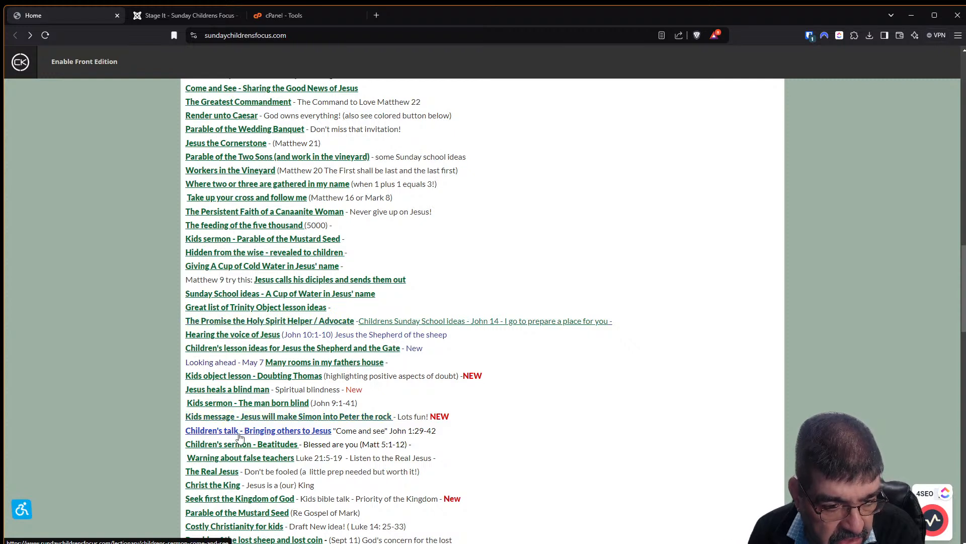
pyautogui.moveTo(242, 451); pyautogui.dragTo(238, 506)
pyautogui.click(649, 396)
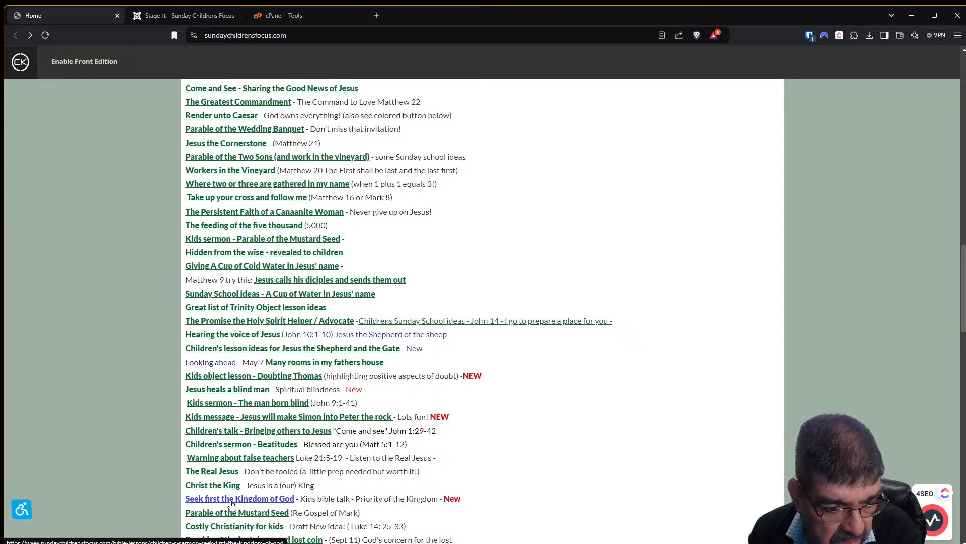
pyautogui.click(227, 472)
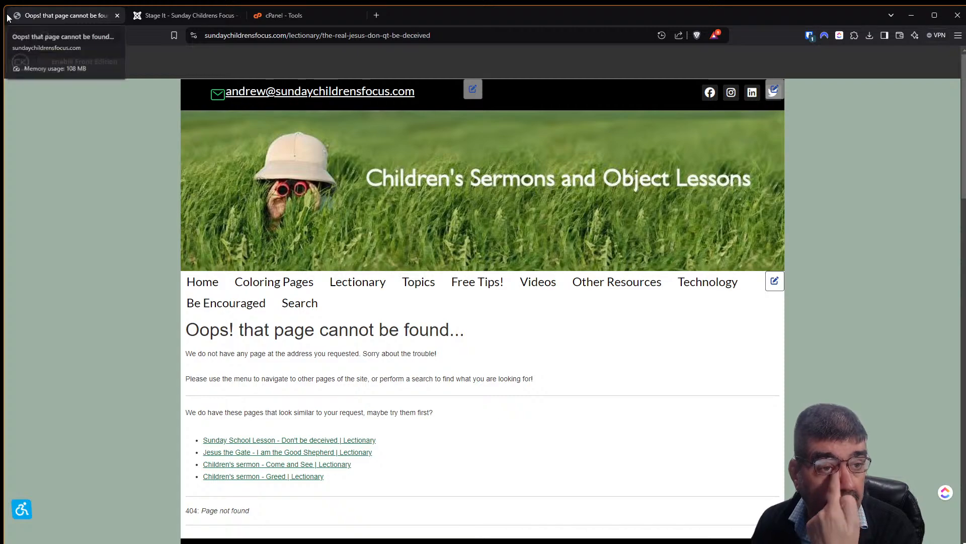
pyautogui.click(15, 36)
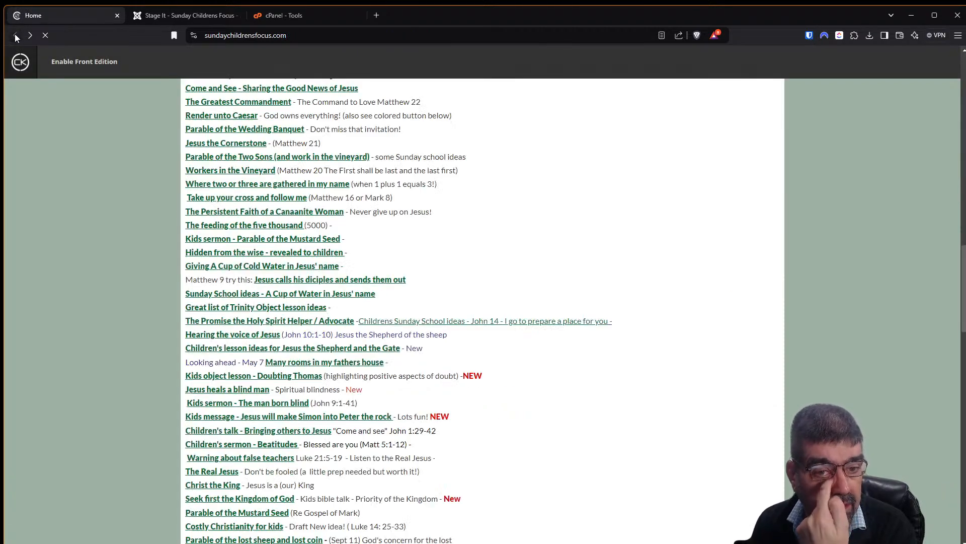
# Step: Open "The First Shall Be Last and the Last First" from the homepage list and look over its page
pyautogui.scroll(10, 427, 248)
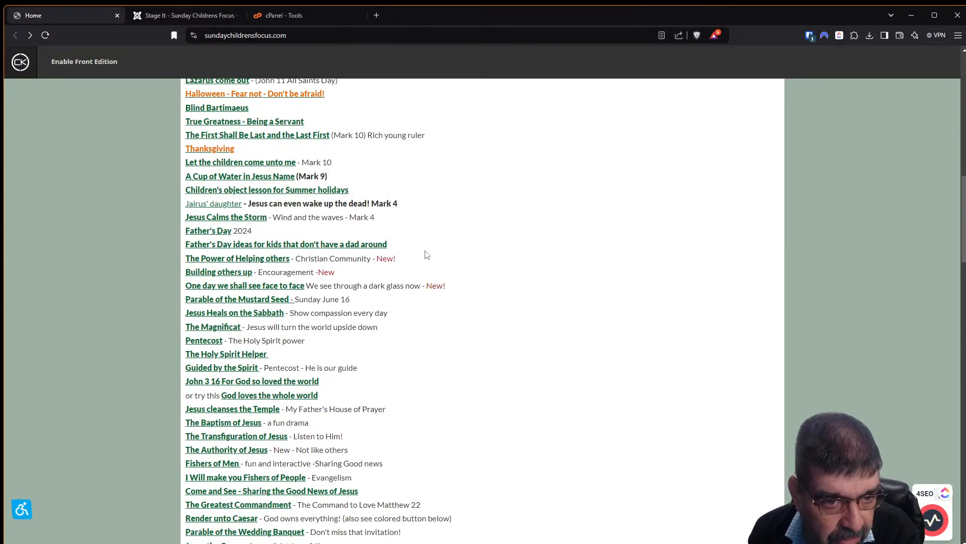
pyautogui.scroll(2, 427, 249)
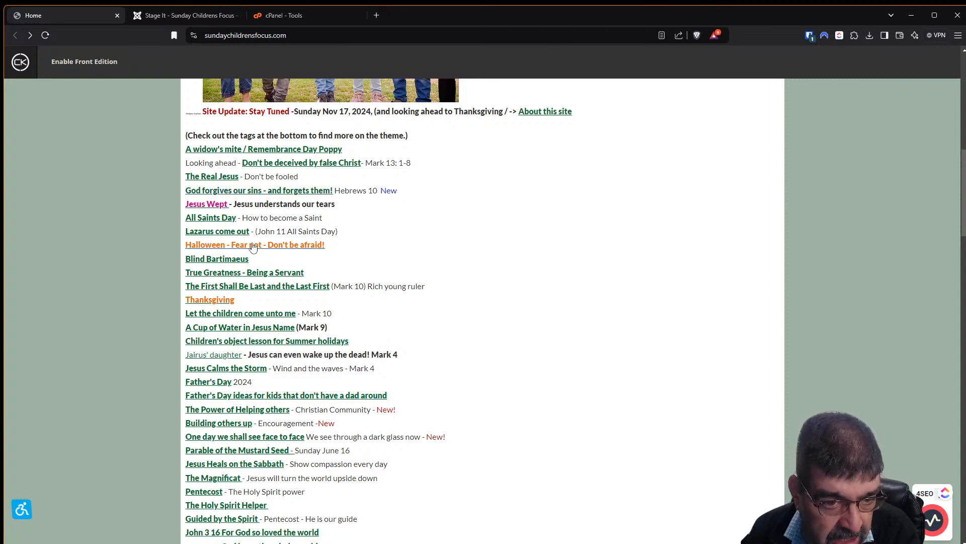
pyautogui.click(223, 292)
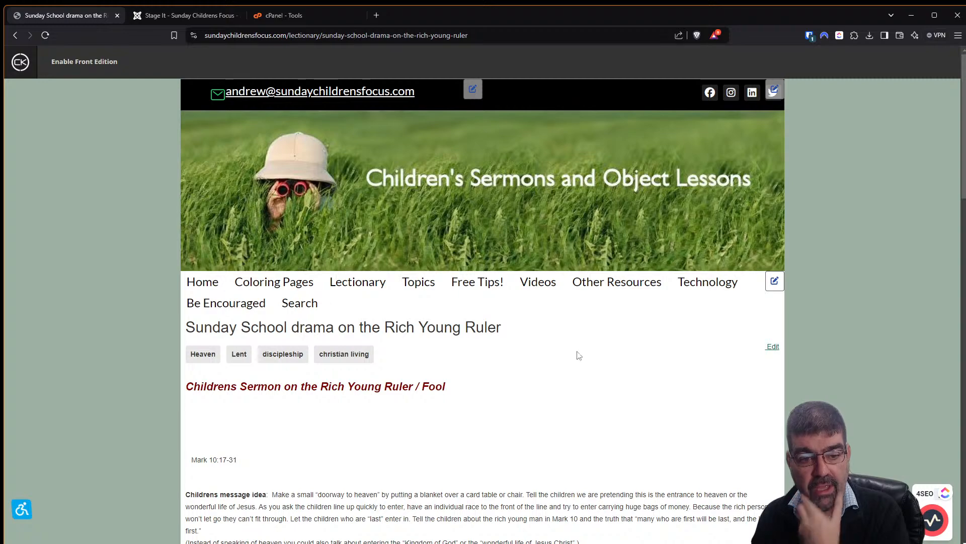
pyautogui.scroll(-4, 578, 356)
pyautogui.scroll(4, 557, 327)
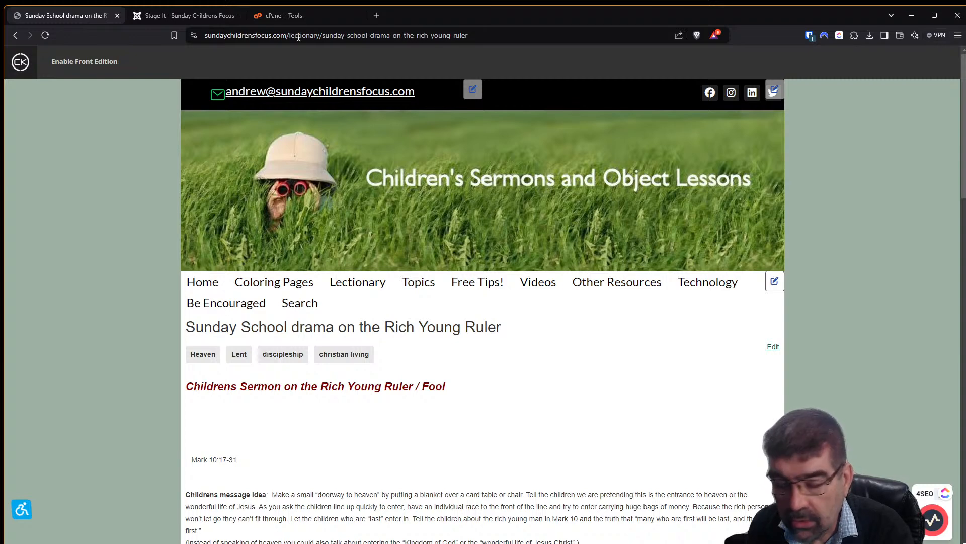
# Step: Remove "lectionary/" from the Rich Young Ruler page's address and load the resulting URL
pyautogui.doubleClick(304, 39)
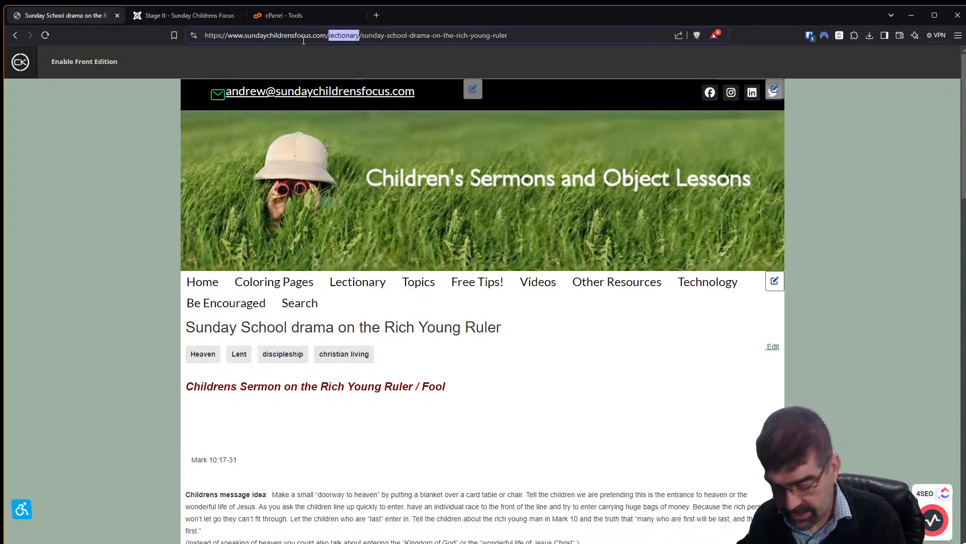
pyautogui.press('BackSpace')
pyautogui.press('Delete')
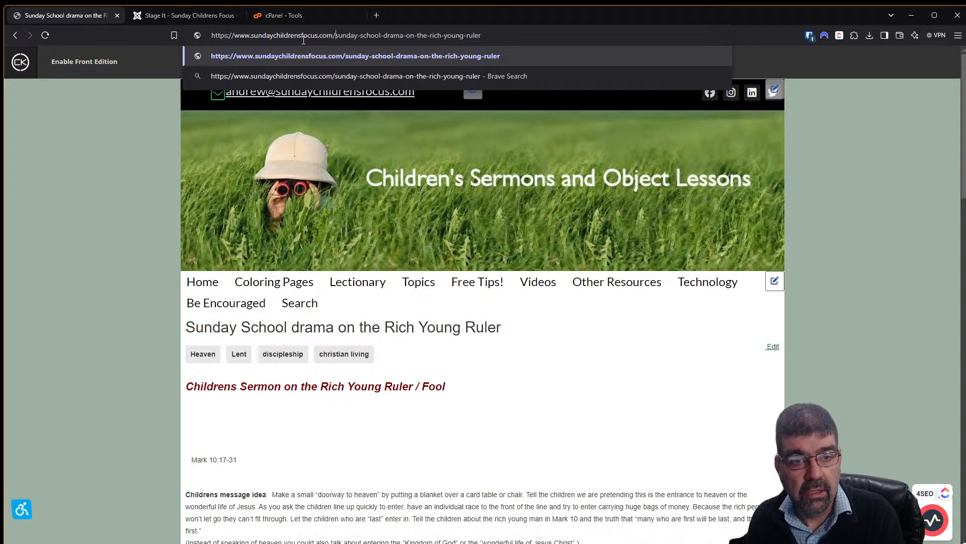
pyautogui.press('Return')
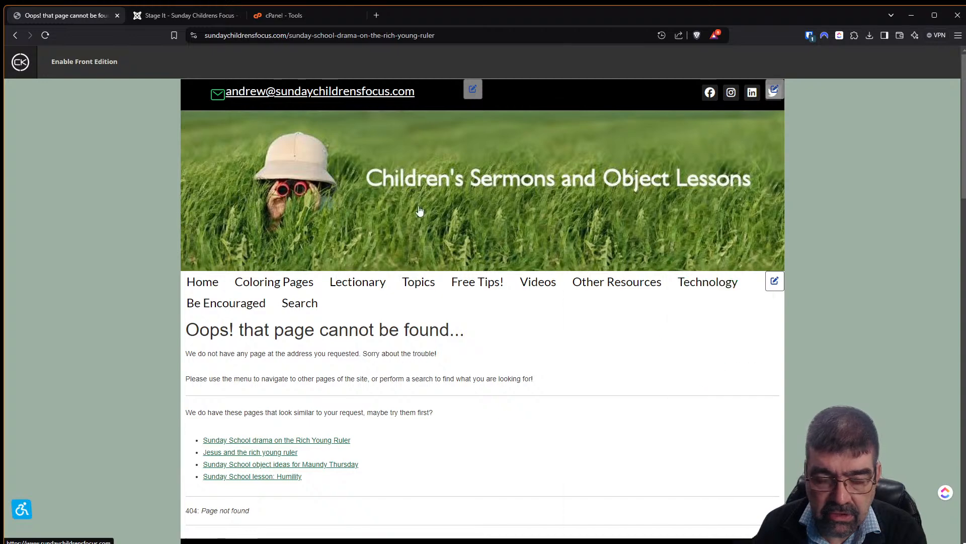
# Step: Duplicate the Joomla administrator's Stage It page in a second tab and begin creating the staging environment in the original
pyautogui.click(165, 15)
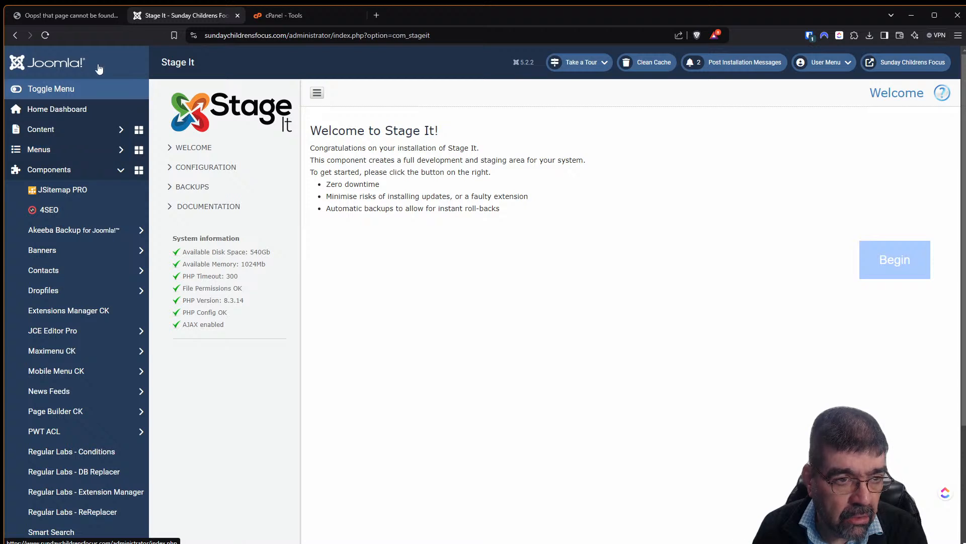
pyautogui.rightClick(190, 17)
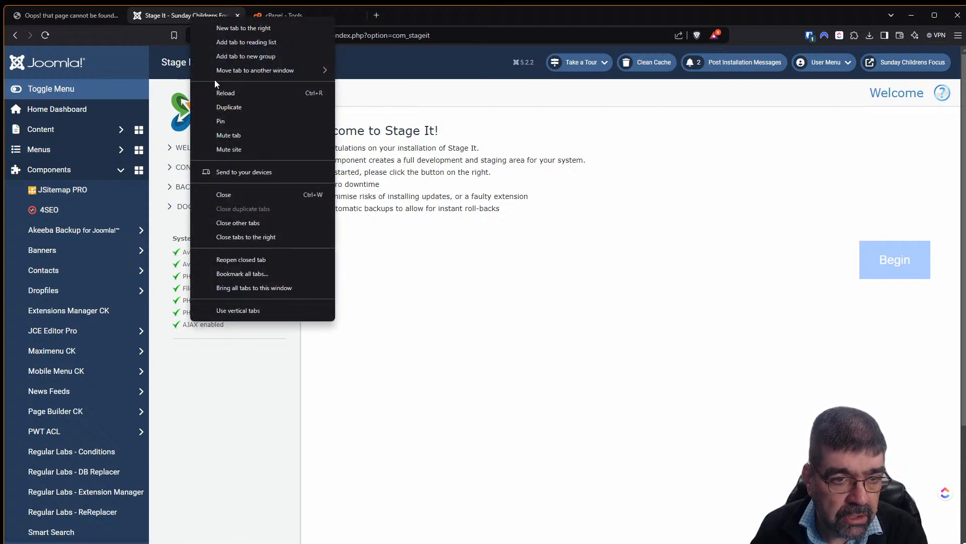
pyautogui.click(223, 108)
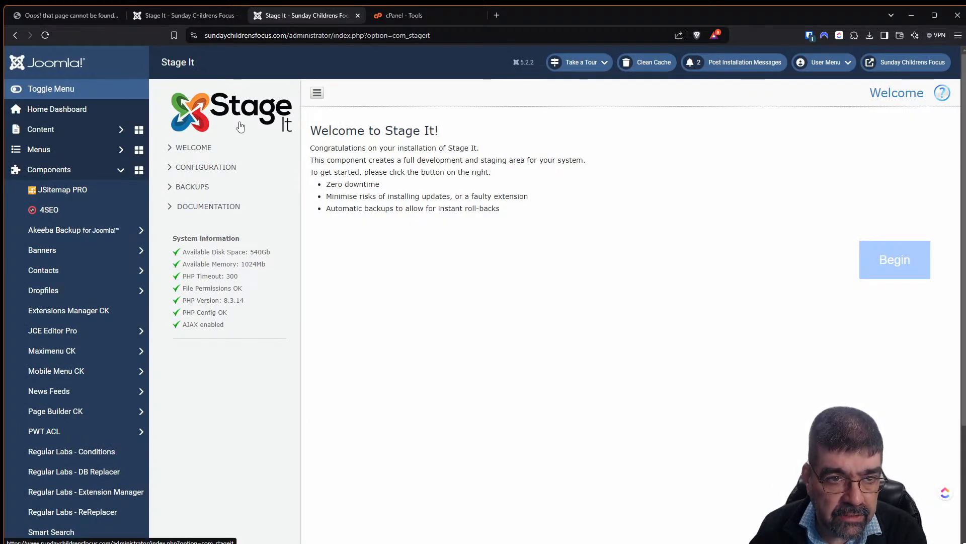
pyautogui.click(151, 16)
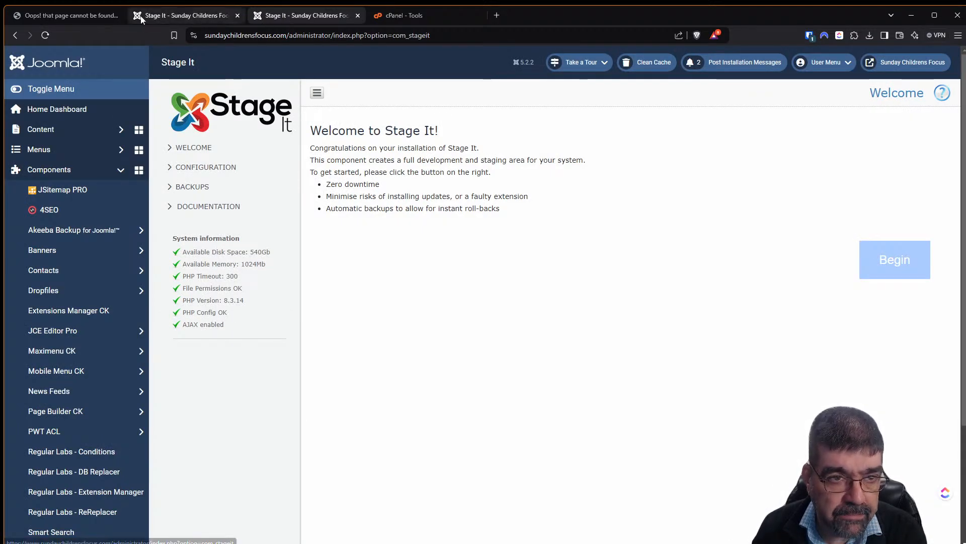
pyautogui.click(901, 268)
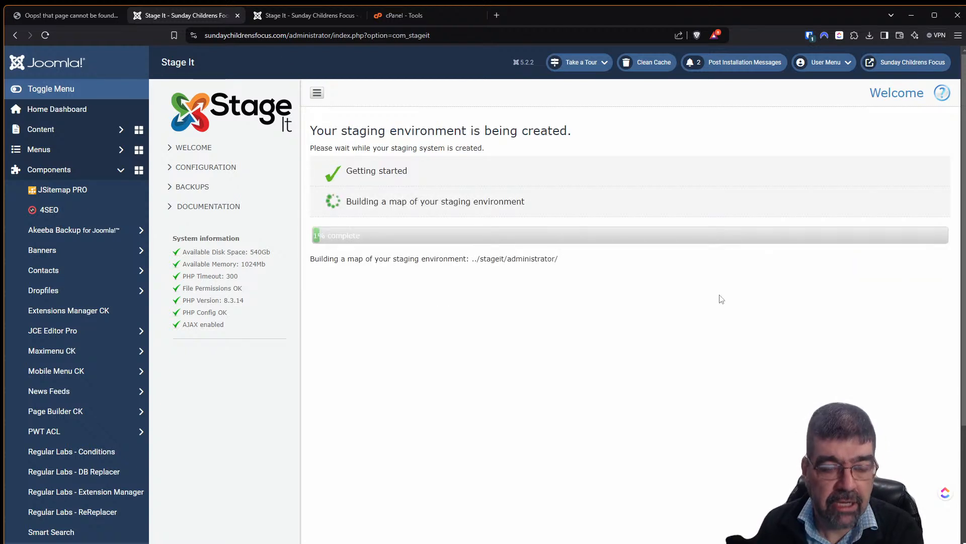
# Step: In the duplicated administrator tab, open the Global Configuration's System settings and review the cache and session options
pyautogui.click(289, 17)
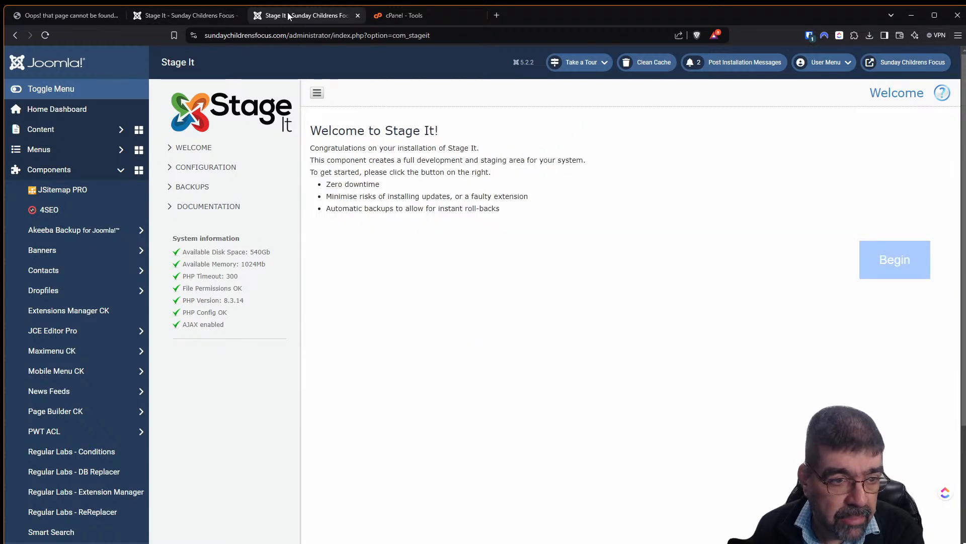
pyautogui.click(44, 111)
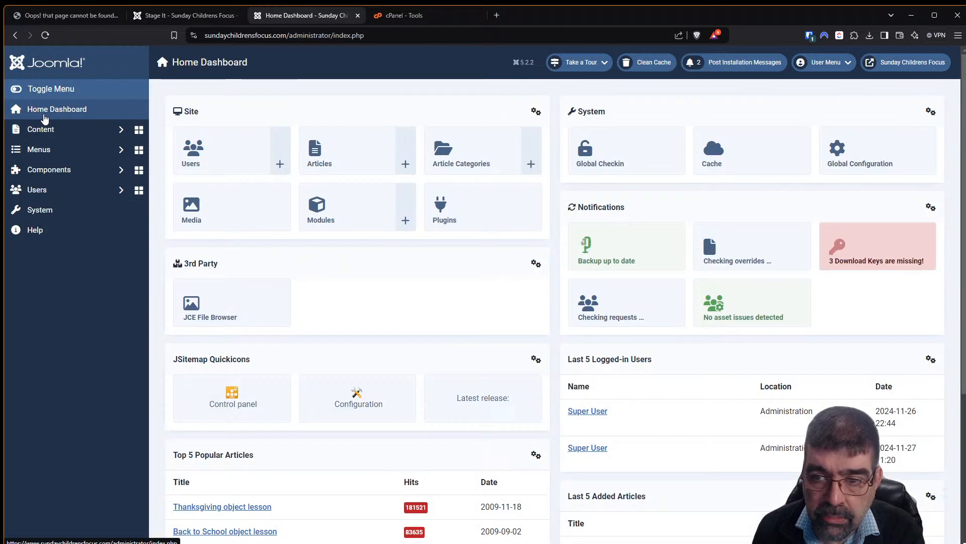
pyautogui.click(846, 168)
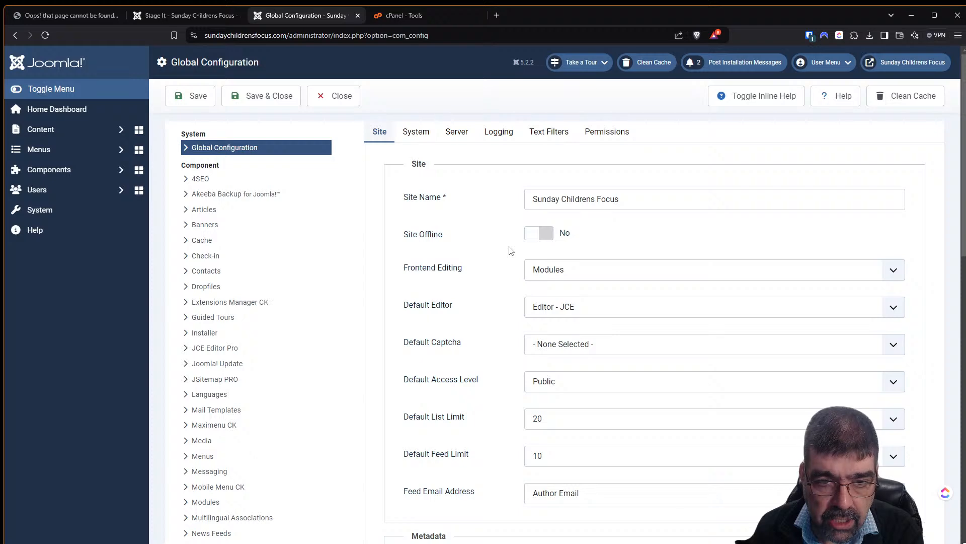
pyautogui.click(421, 133)
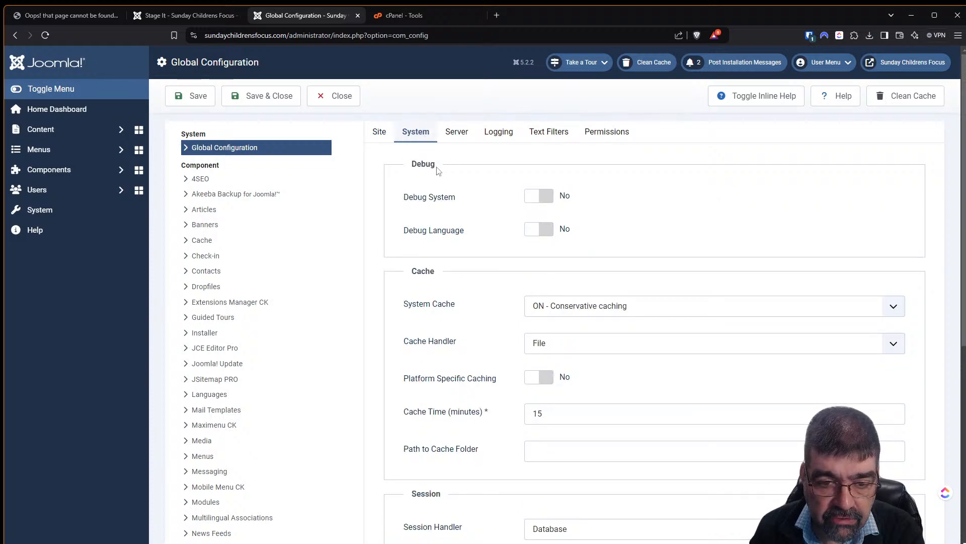
pyautogui.scroll(-5, 453, 241)
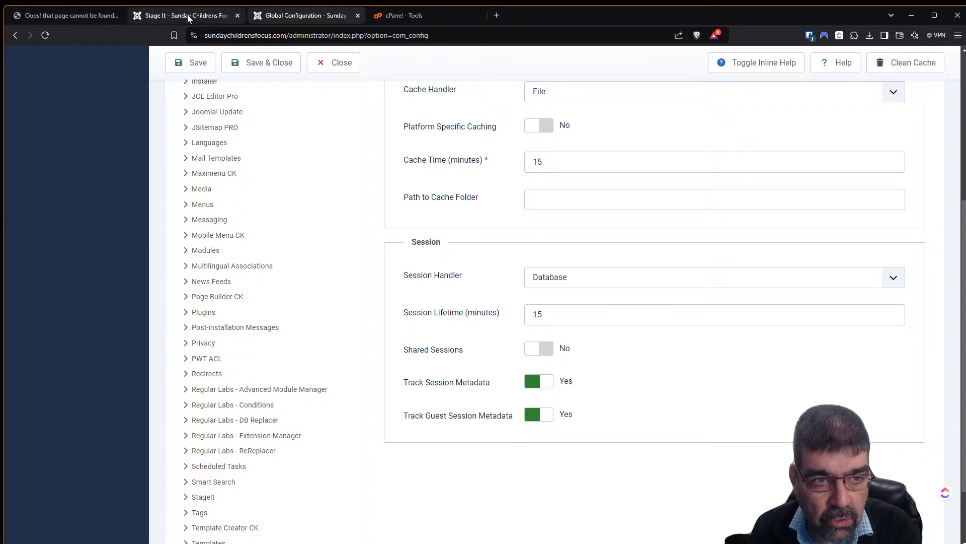
# Step: Check the progress of the staging environment's creation and look over the page-not-found page in the meantime
pyautogui.click(155, 20)
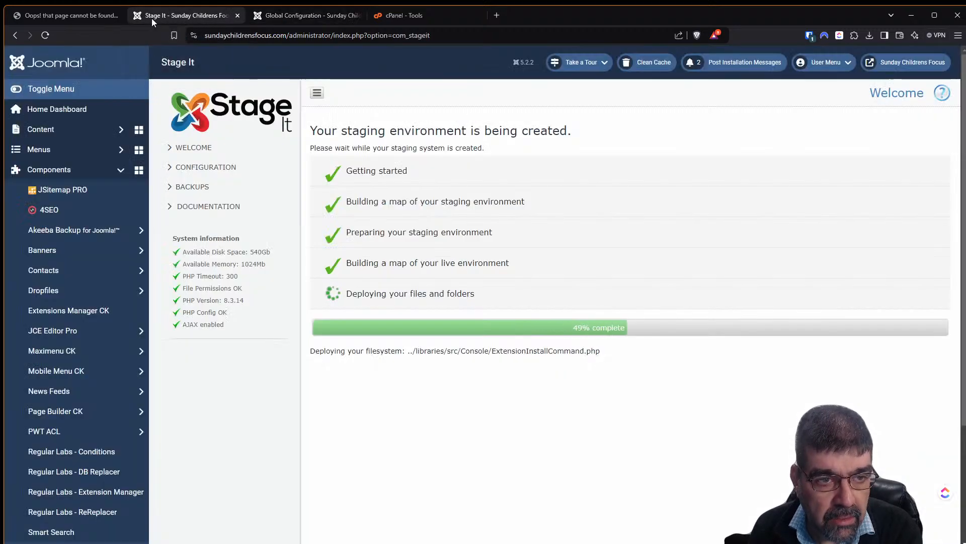
pyautogui.click(50, 16)
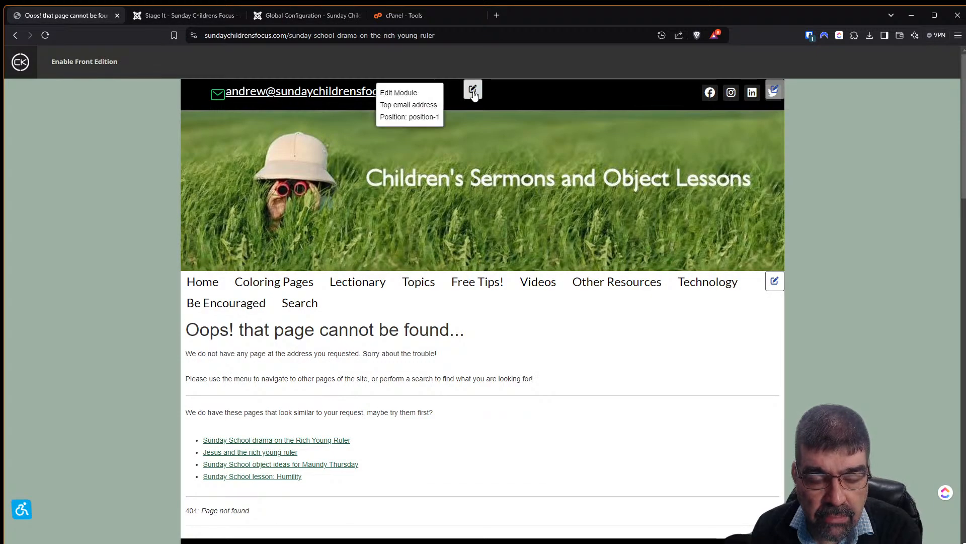
pyautogui.moveTo(962, 154); pyautogui.dragTo(932, 115)
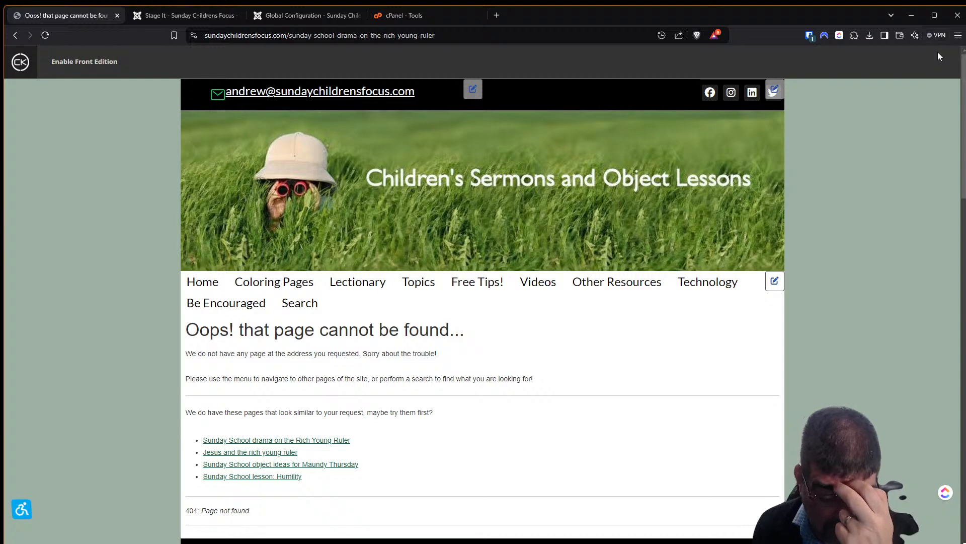
pyautogui.click(147, 19)
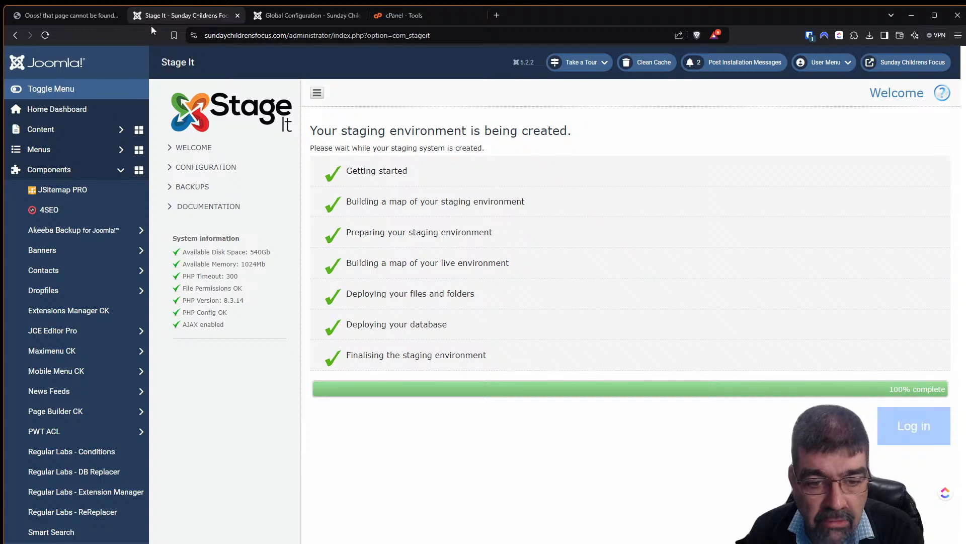
# Step: Turn on Shared Sessions in the live site's Global Configuration and save the settings
pyautogui.click(286, 18)
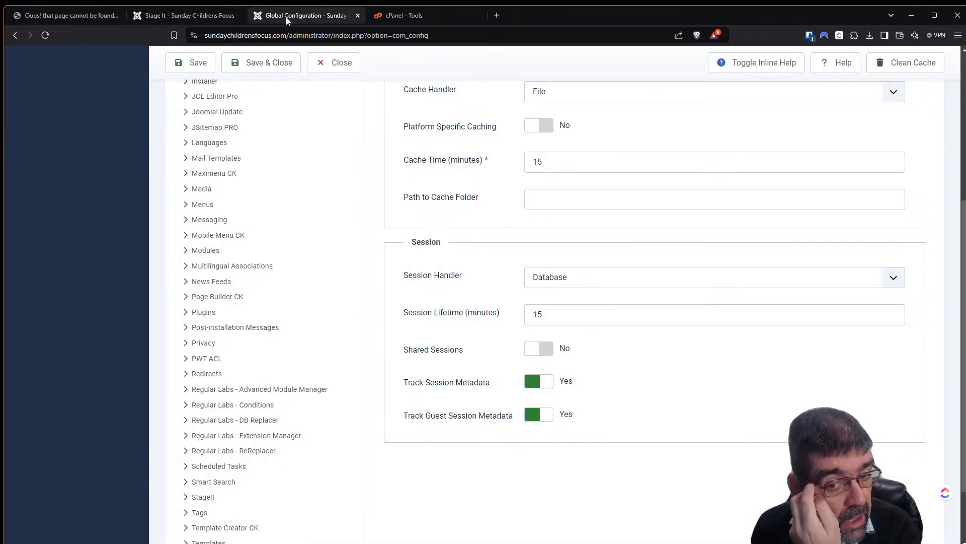
pyautogui.click(552, 353)
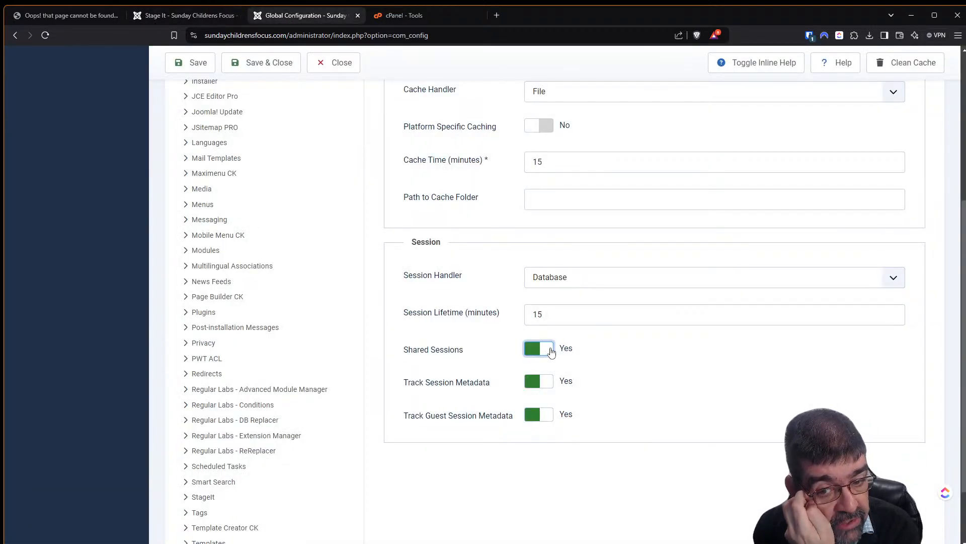
pyautogui.click(194, 61)
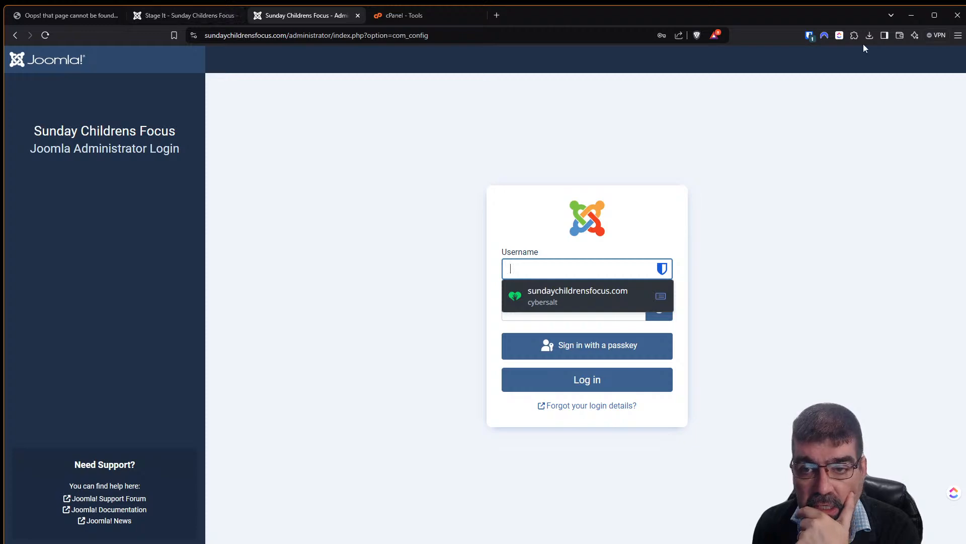
# Step: Log back in to the live site's administrator with the saved username and password
pyautogui.click(811, 39)
pyautogui.click(688, 120)
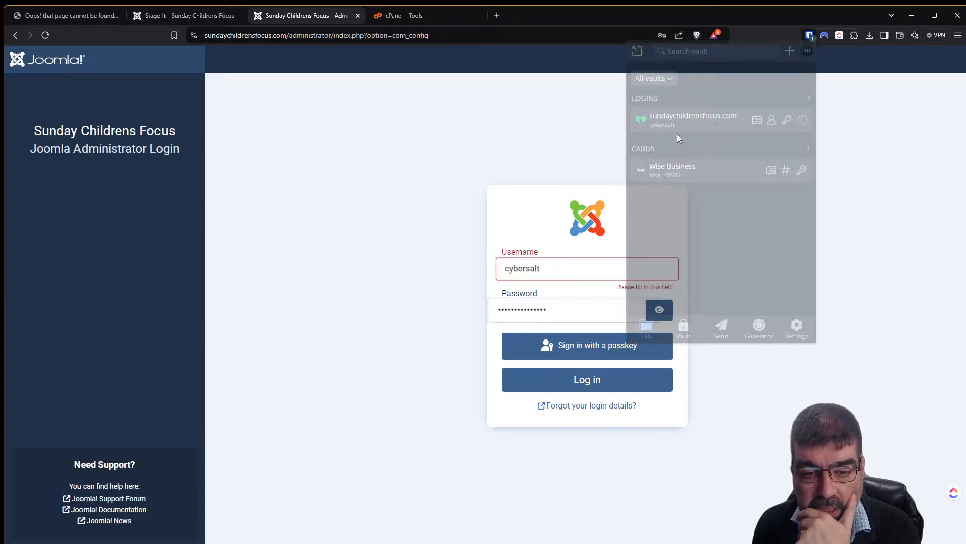
pyautogui.click(563, 384)
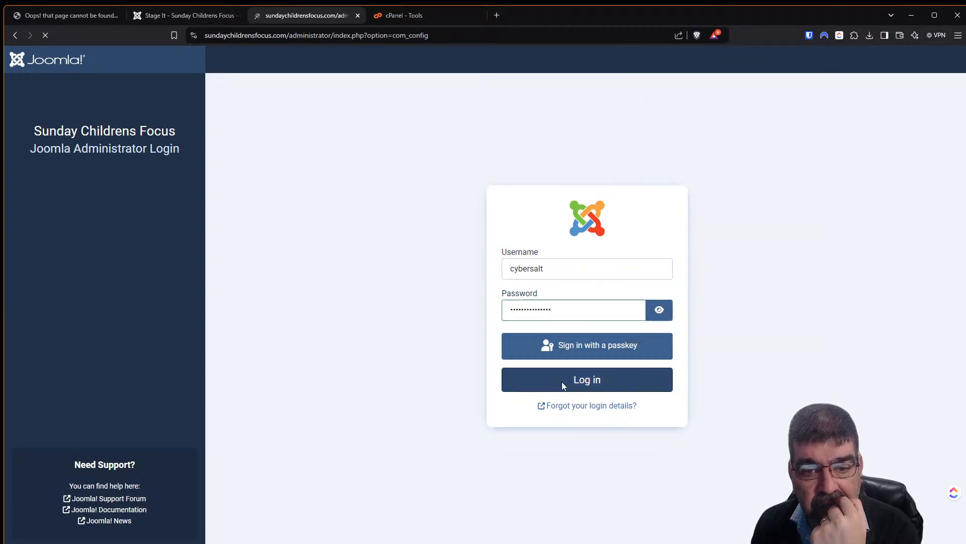
# Step: Turn Shared Sessions off in the live site's Global Configuration and save the settings
pyautogui.scroll(-5, 446, 241)
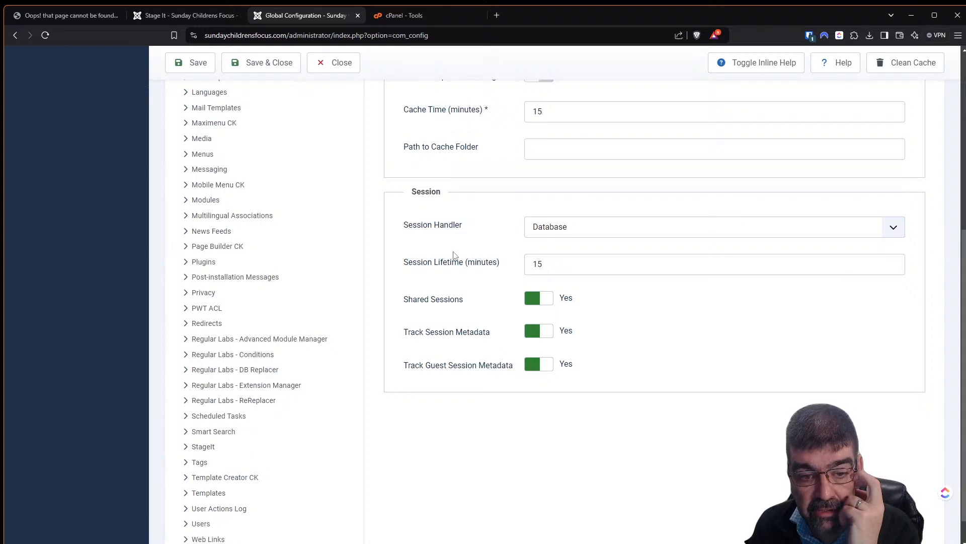
pyautogui.click(532, 301)
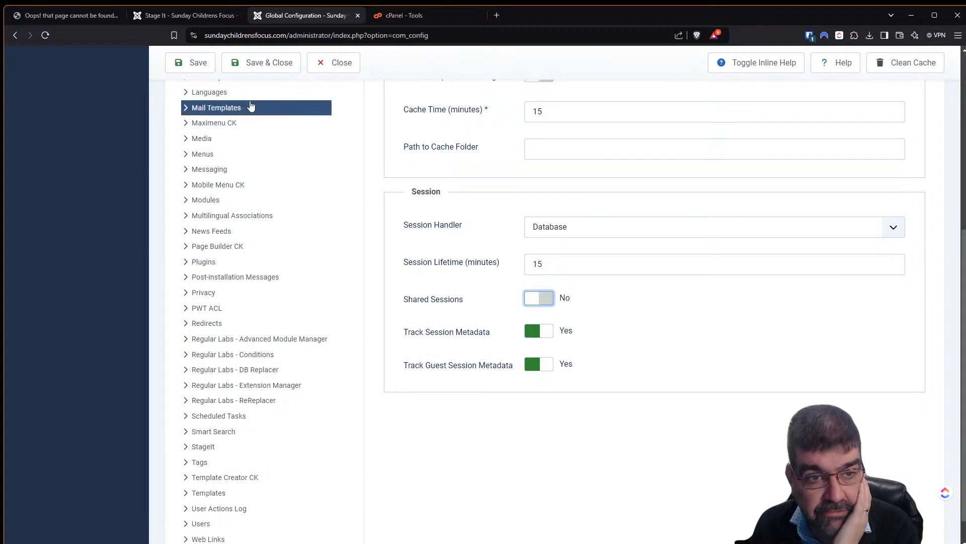
pyautogui.click(187, 68)
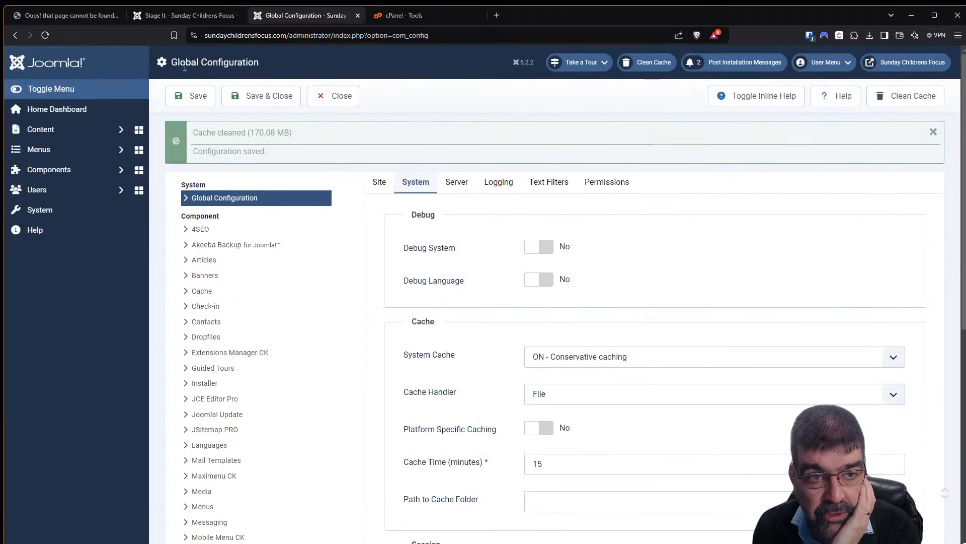
# Step: Reload the Rich Young Ruler page-not-found page on the live site and inspect its full address
pyautogui.click(205, 20)
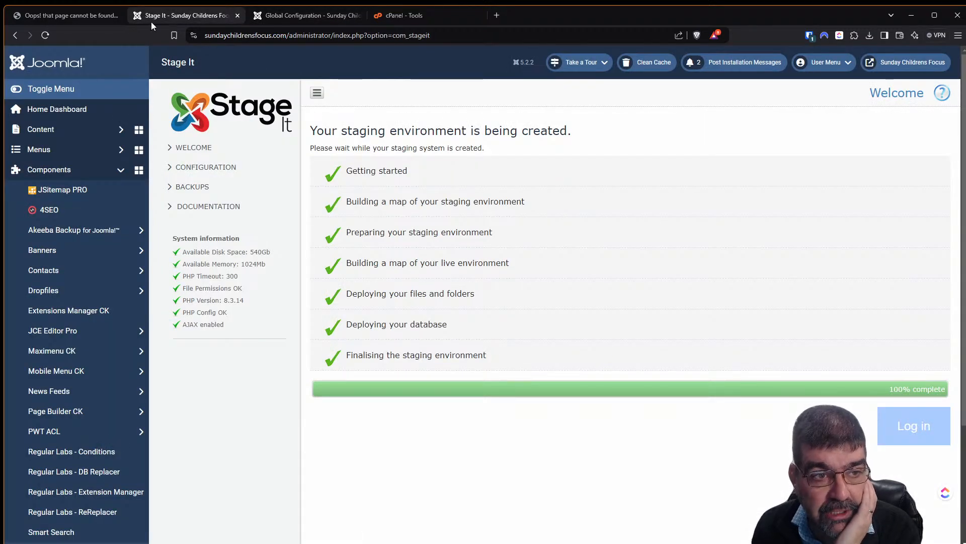
pyautogui.click(70, 15)
pyautogui.click(45, 36)
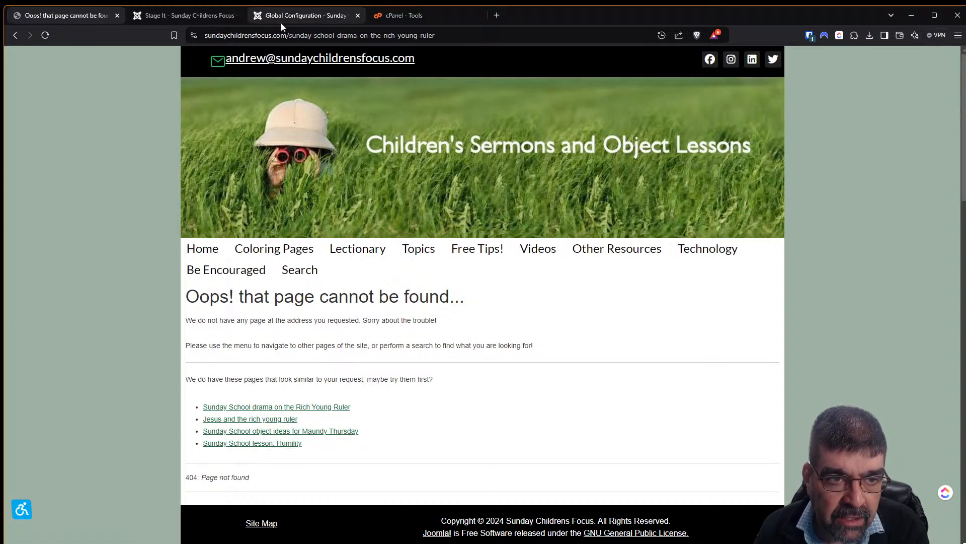
pyautogui.doubleClick(311, 39)
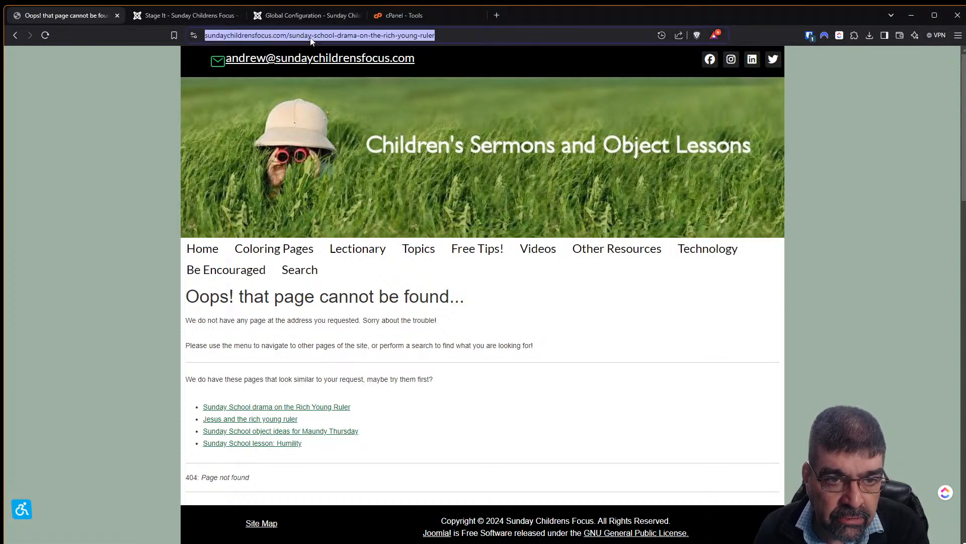
pyautogui.click(330, 35)
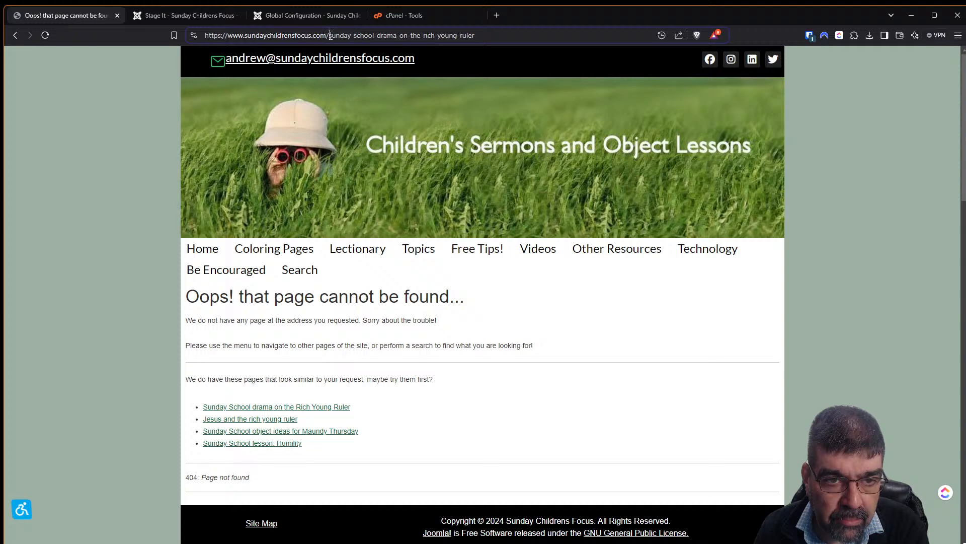
pyautogui.click(279, 15)
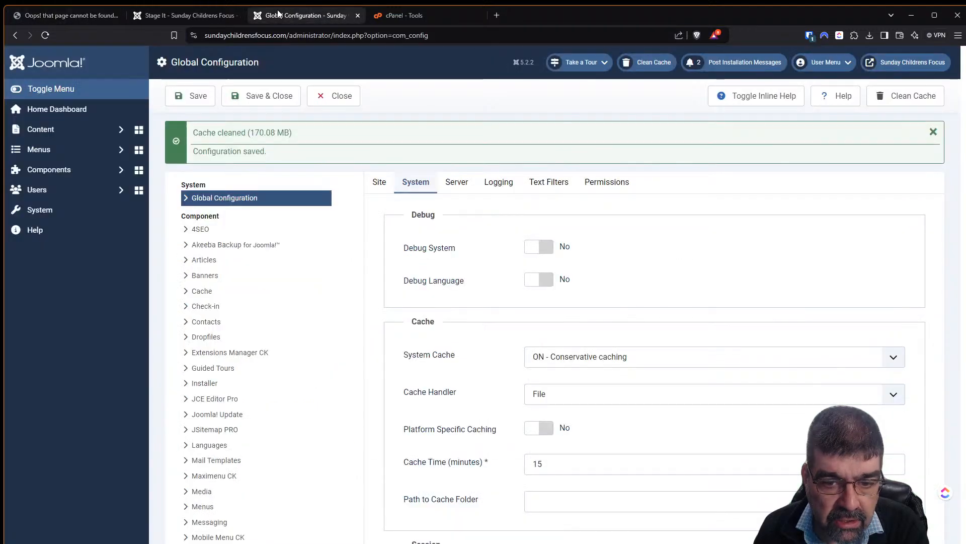
# Step: Open the staging copy's administrator by inserting "stageit/" before "administrator" in the Stage It address, and open the staging homepage from it
pyautogui.click(203, 17)
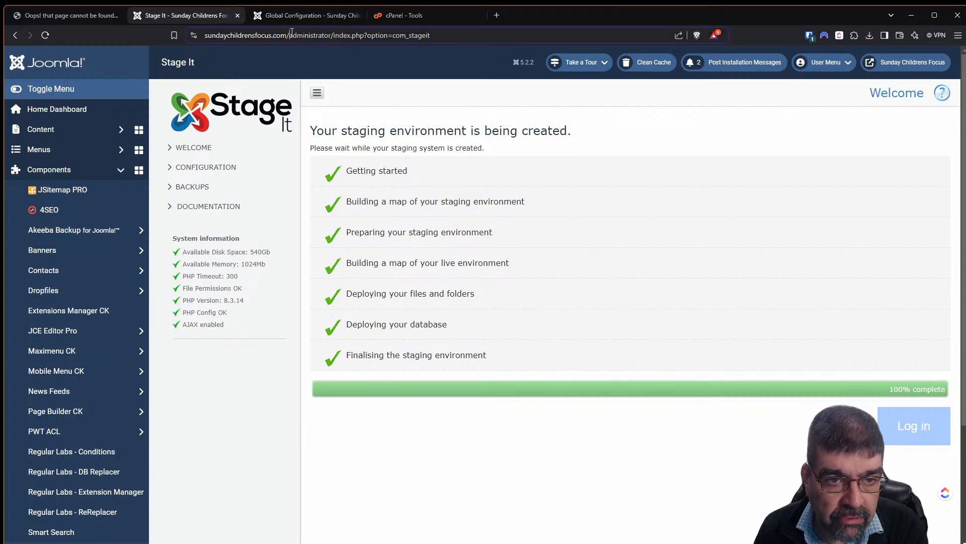
pyautogui.click(291, 33)
pyautogui.write('stag')
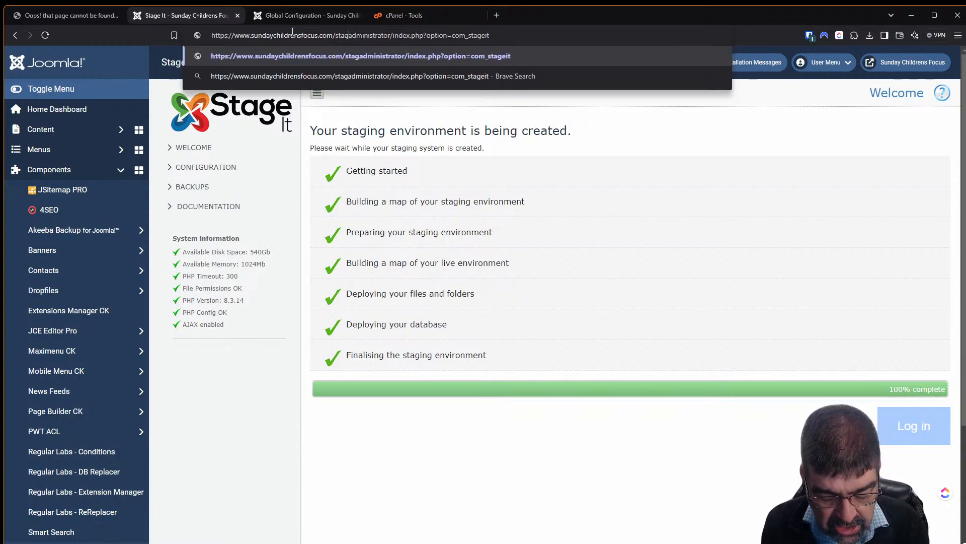
pyautogui.write('eit/')
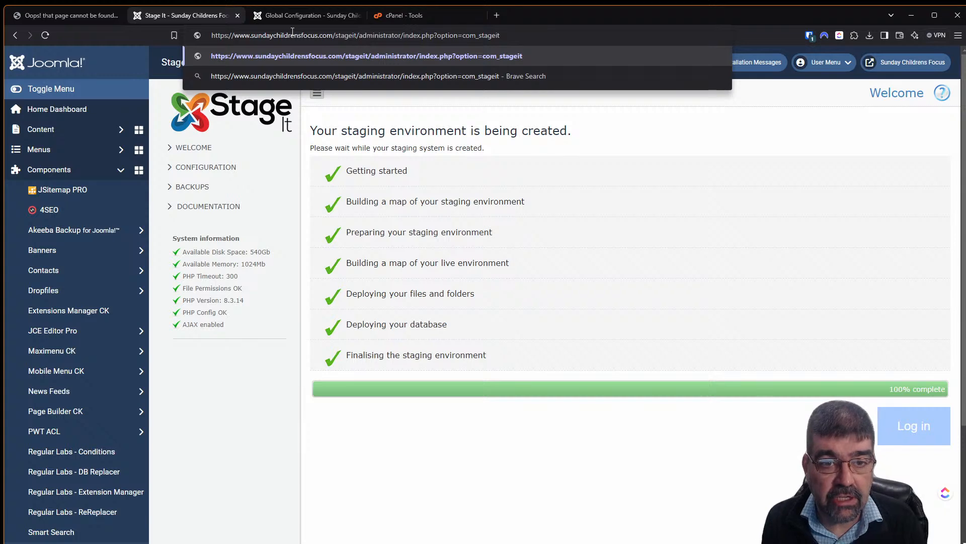
pyautogui.press('Return')
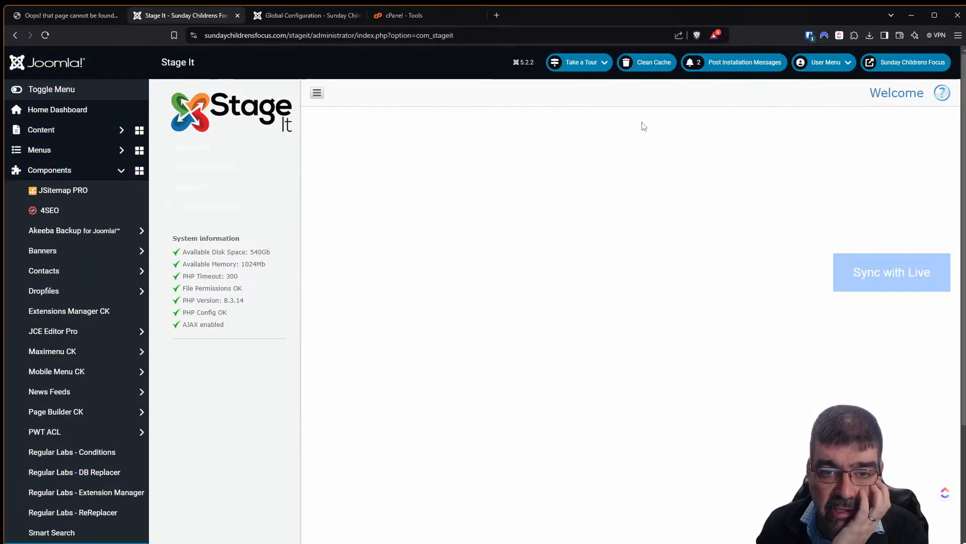
pyautogui.click(864, 64)
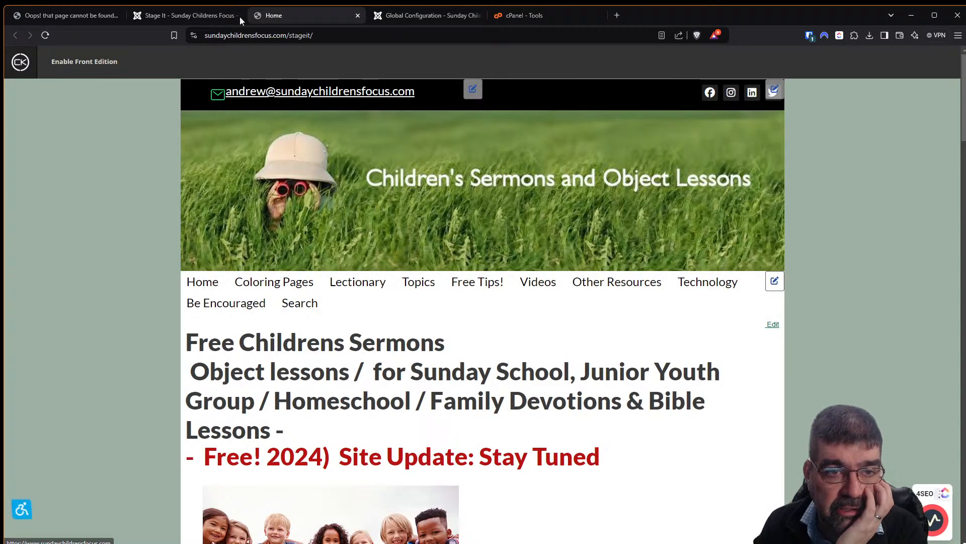
# Step: Open the staging site's Global Configuration and switch its administrator to light mode
pyautogui.click(181, 16)
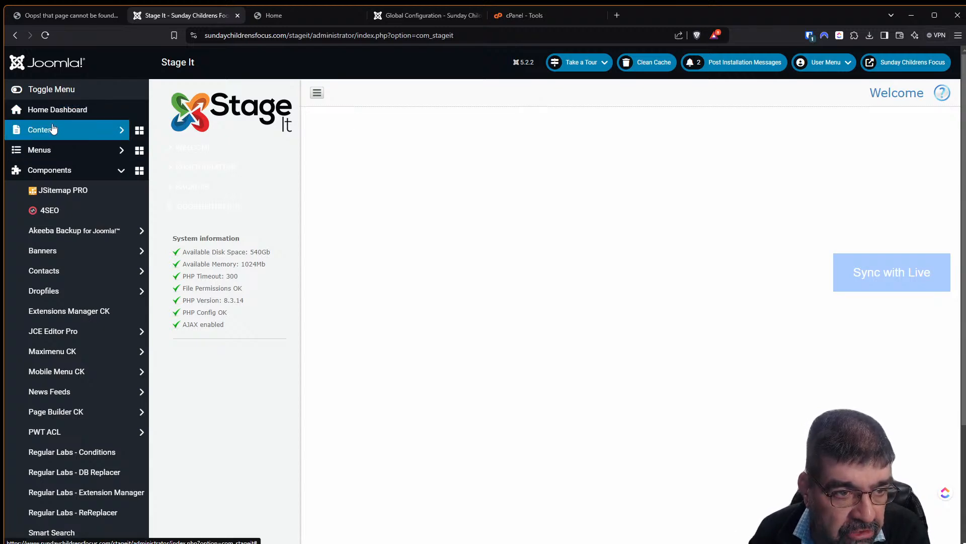
pyautogui.click(120, 110)
pyautogui.click(875, 156)
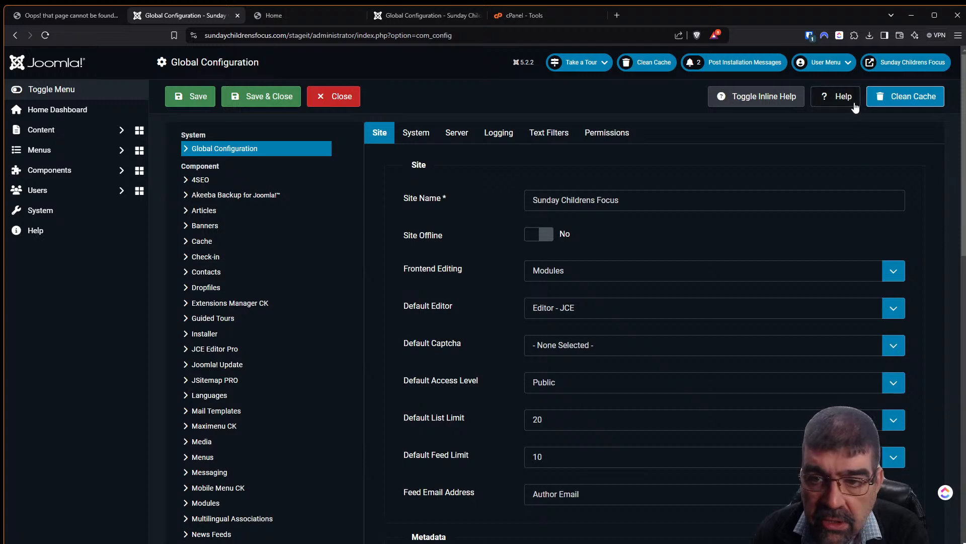
pyautogui.click(825, 62)
pyautogui.click(823, 125)
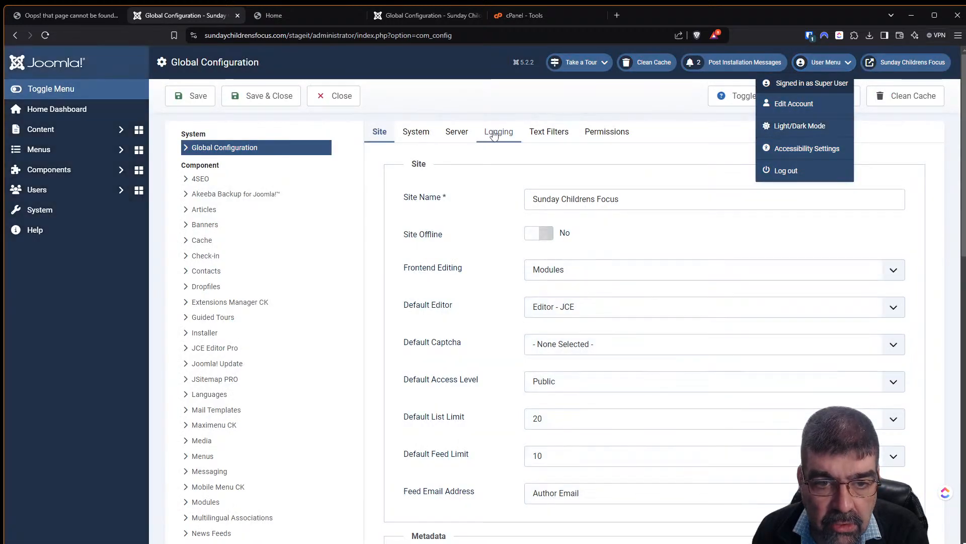
# Step: Turn on Shared Sessions in the staging site's System settings and save the configuration
pyautogui.click(416, 132)
pyautogui.scroll(-1, 487, 261)
pyautogui.scroll(-6, 478, 318)
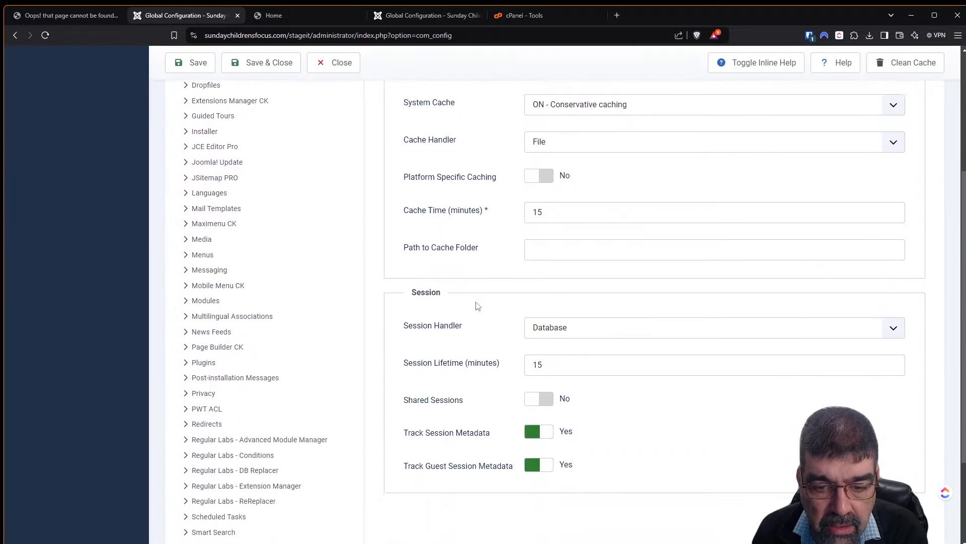
pyautogui.click(539, 266)
pyautogui.click(198, 63)
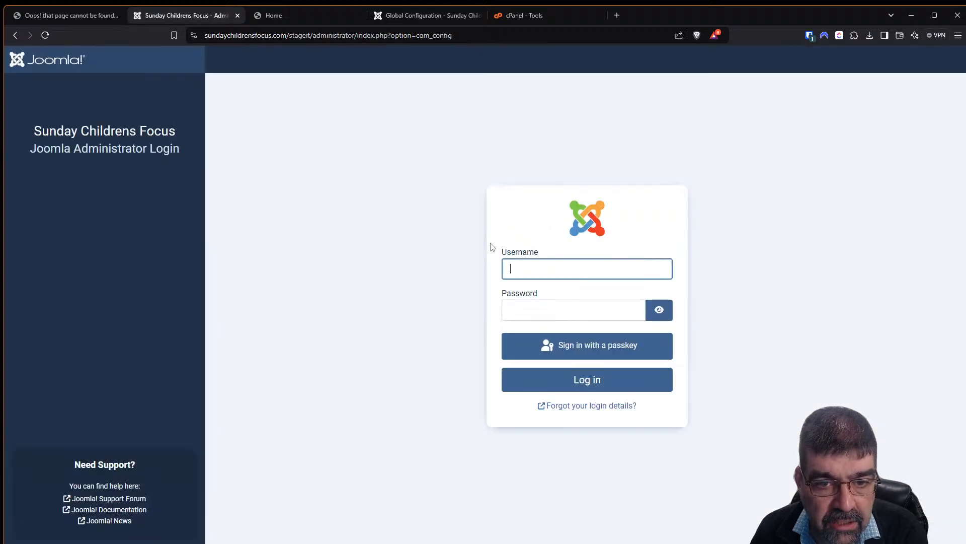
# Step: Log back in to the staging site's administrator with the saved username and password
pyautogui.click(540, 272)
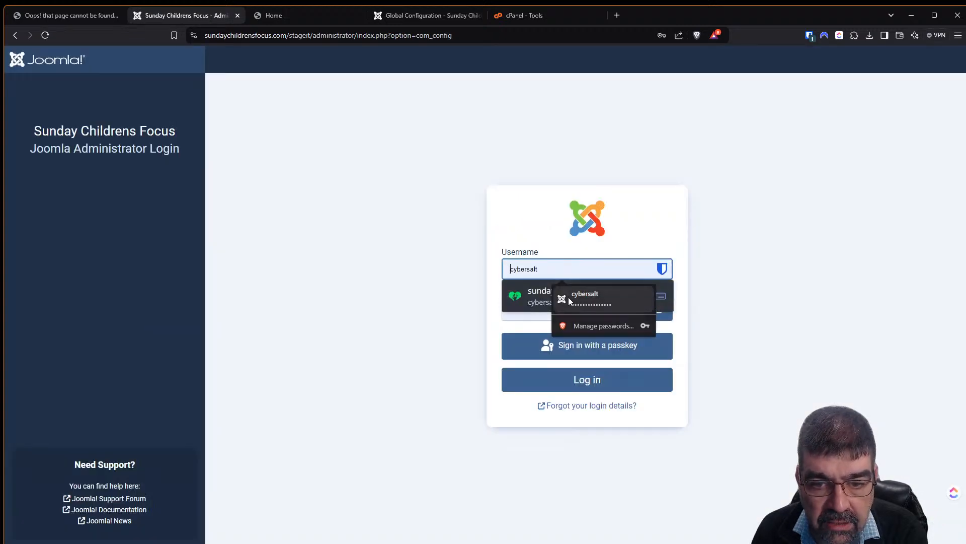
pyautogui.click(568, 297)
pyautogui.click(577, 379)
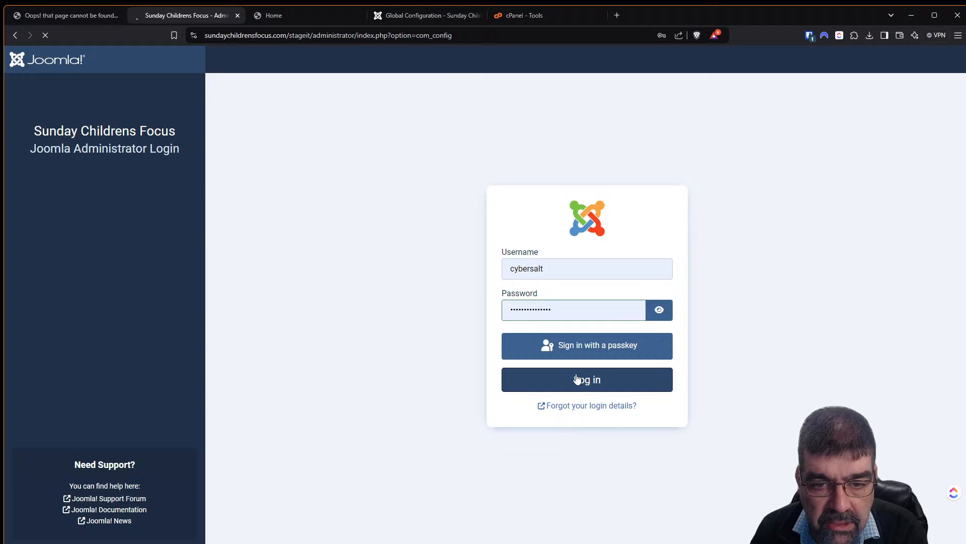
# Step: Turn Shared Sessions off on the staging site, then save and close its Global Configuration
pyautogui.scroll(-5, 520, 300)
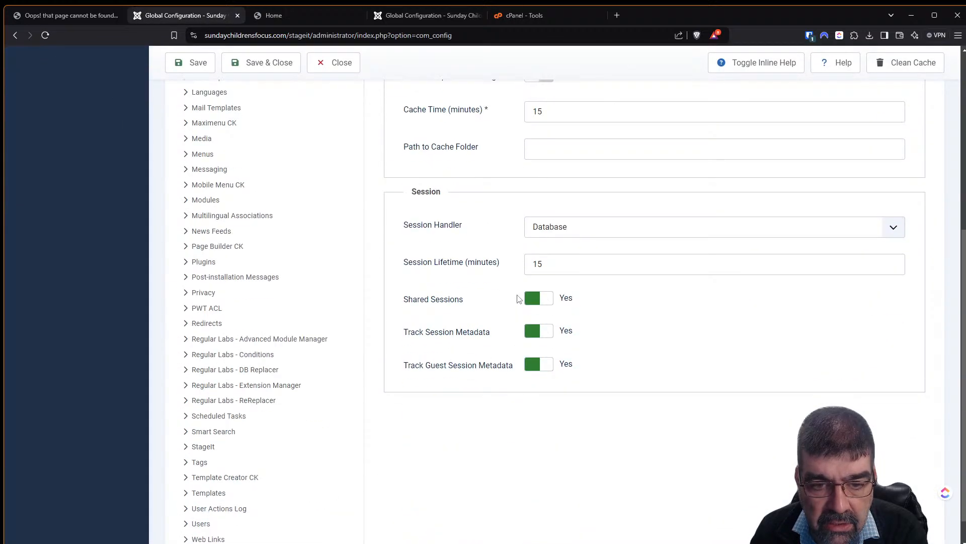
pyautogui.click(535, 302)
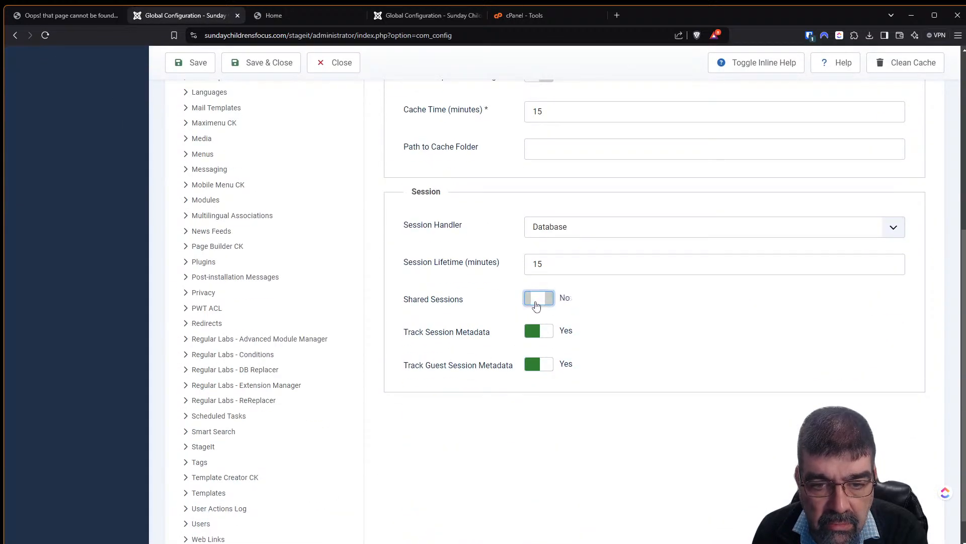
pyautogui.click(270, 63)
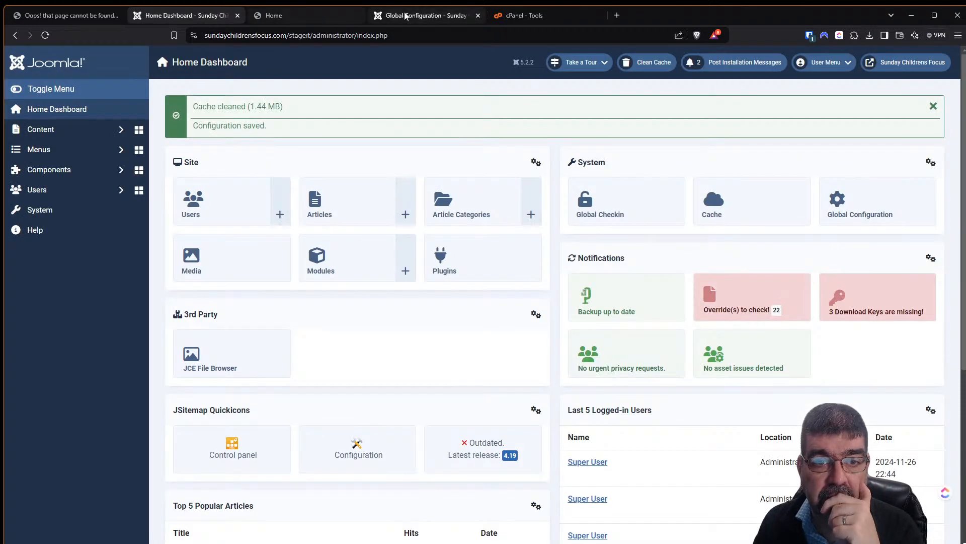
# Step: Reload the staging homepage to check its front-end login state, and return to the staging administrator's dashboard
pyautogui.click(296, 15)
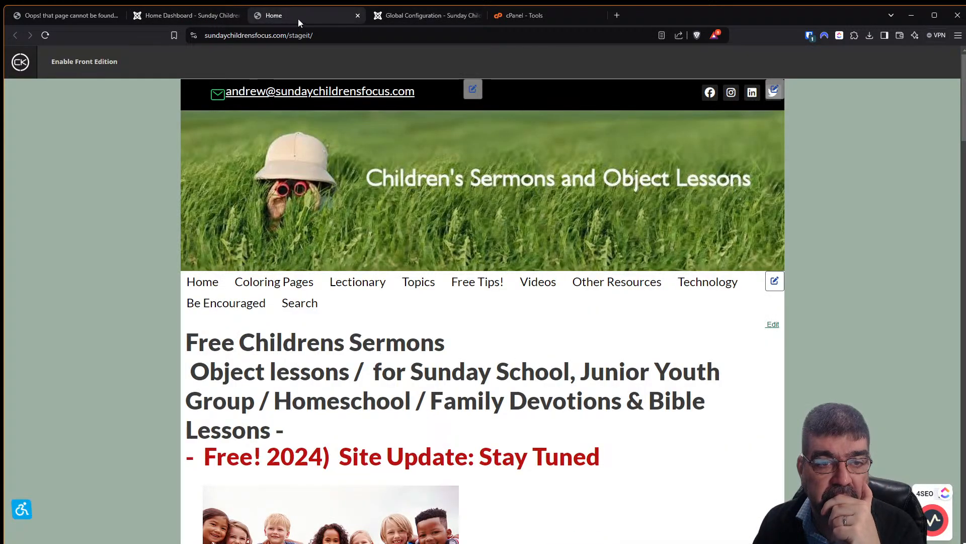
pyautogui.click(45, 35)
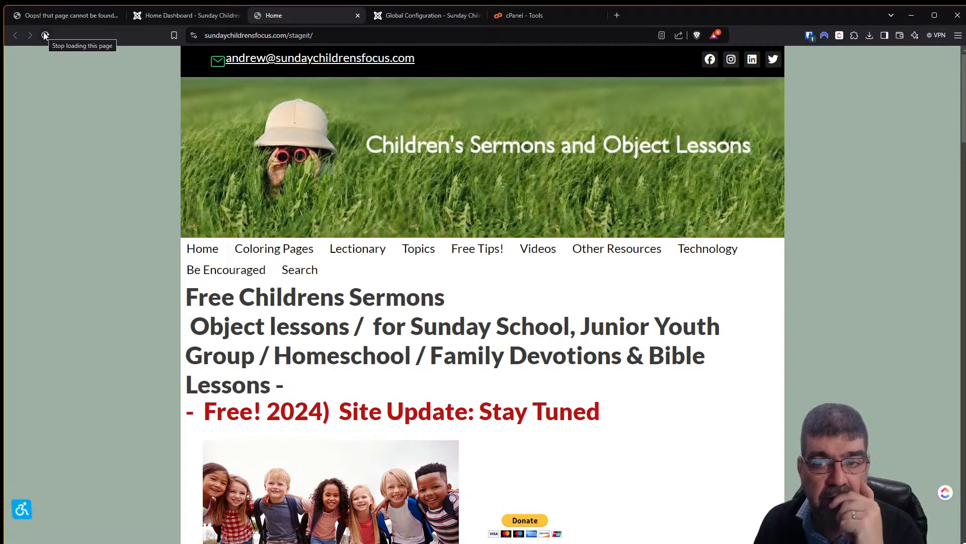
pyautogui.click(185, 17)
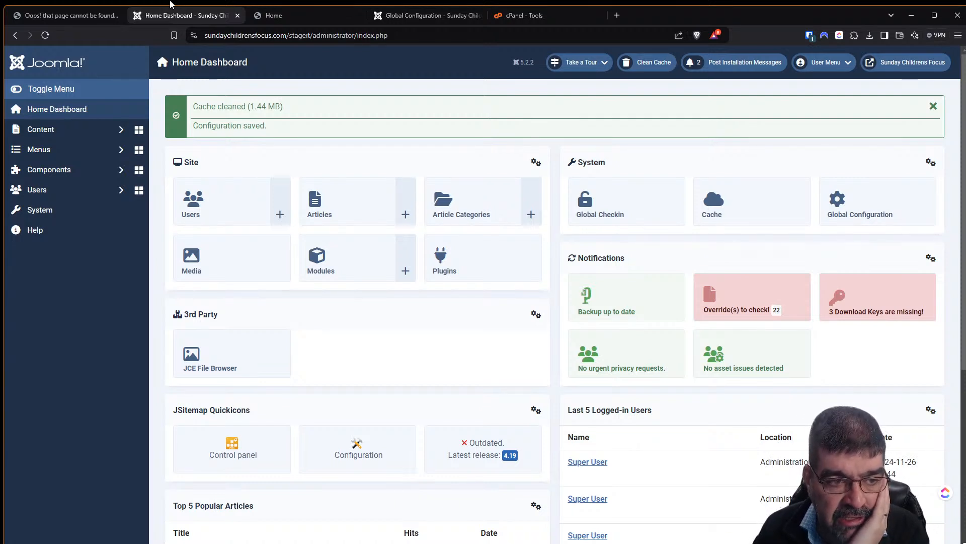
# Step: Search the staging site's site modules for "index" and for "search"
pyautogui.click(95, 208)
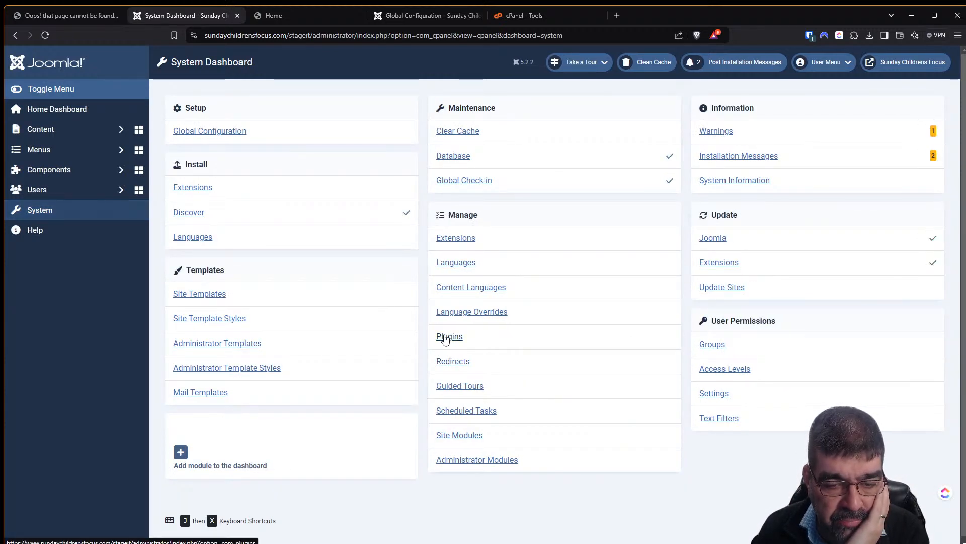
pyautogui.click(463, 436)
pyautogui.click(569, 132)
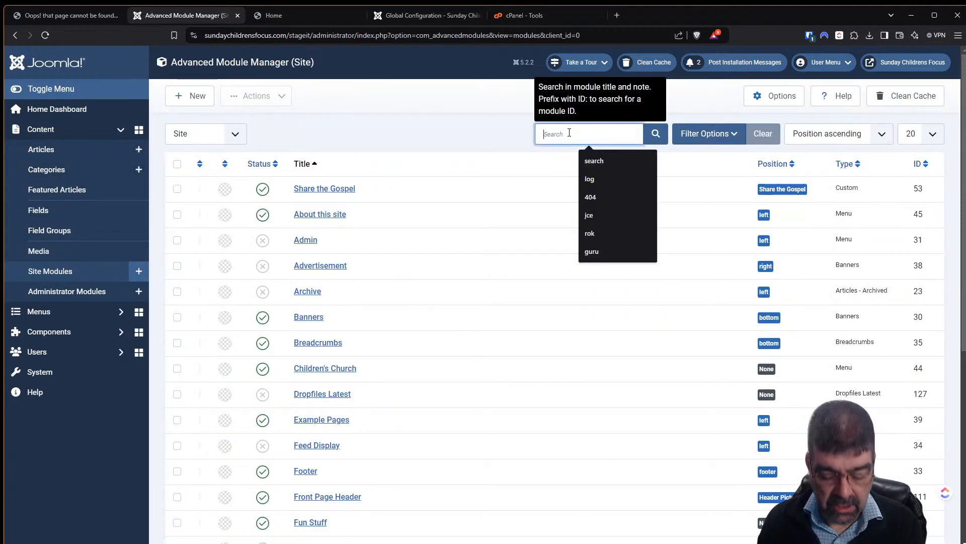
pyautogui.write('index')
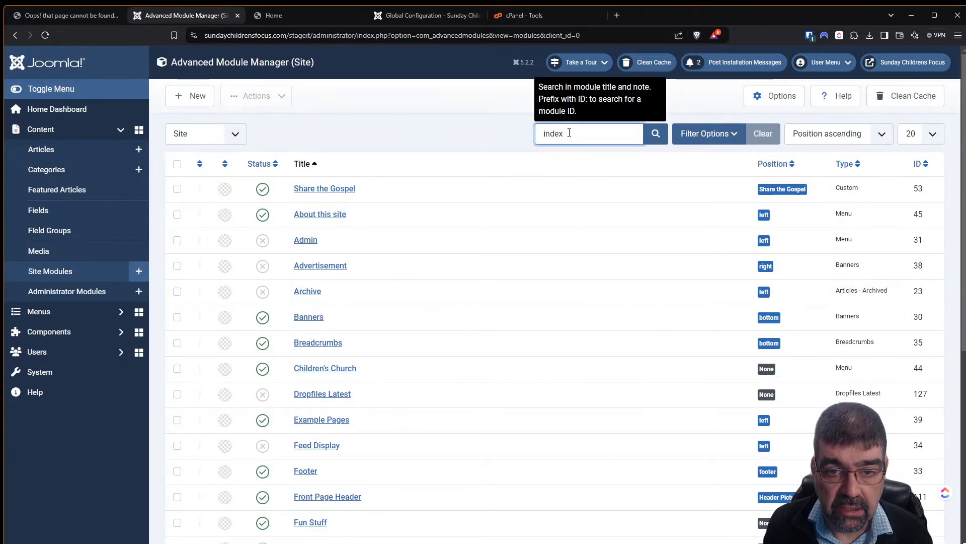
pyautogui.press('Return')
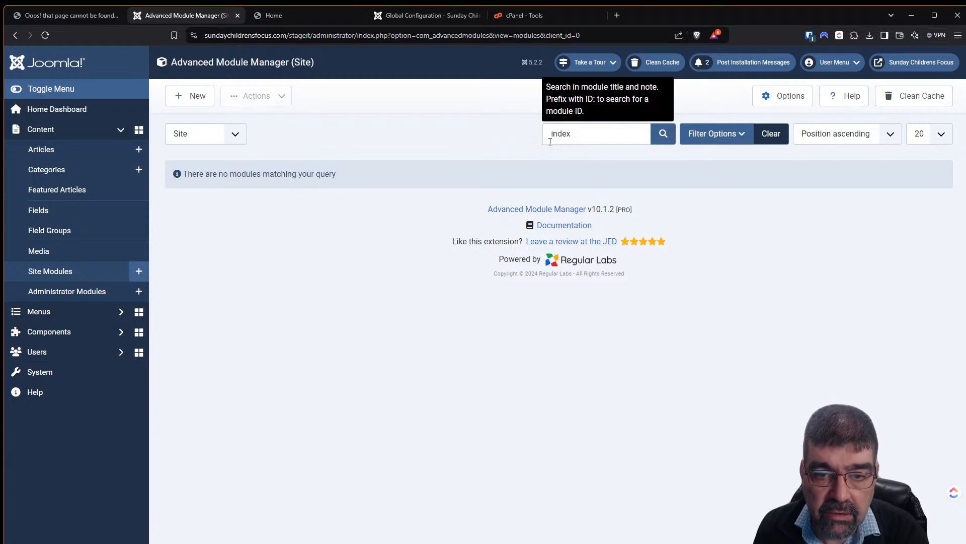
pyautogui.doubleClick(555, 137)
pyautogui.write('search')
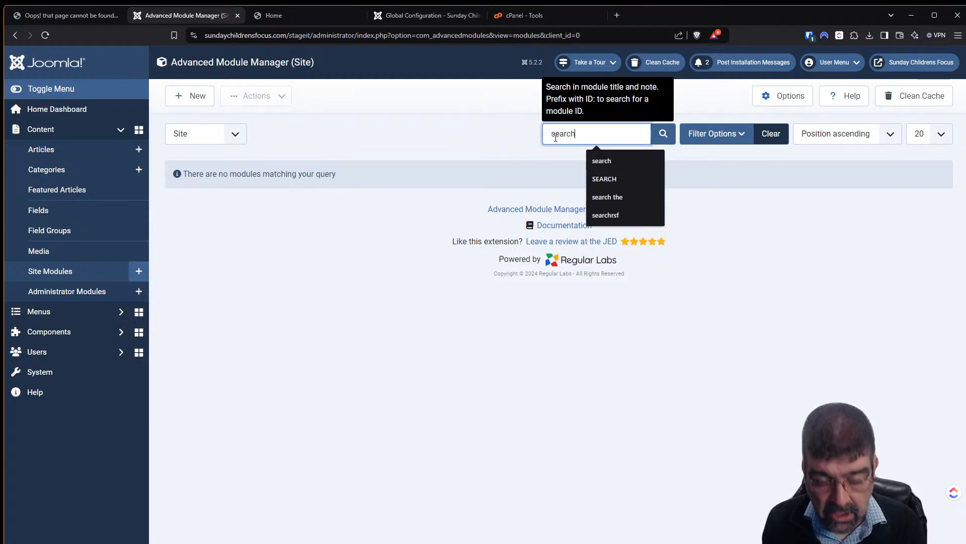
pyautogui.press('Return')
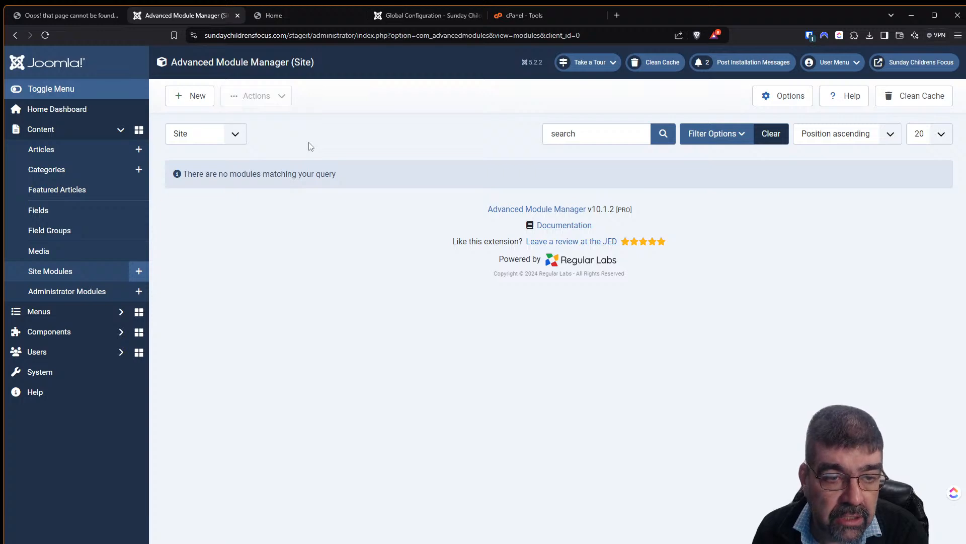
# Step: Search the staging site's installed extensions for "index" and for "search"
pyautogui.click(41, 370)
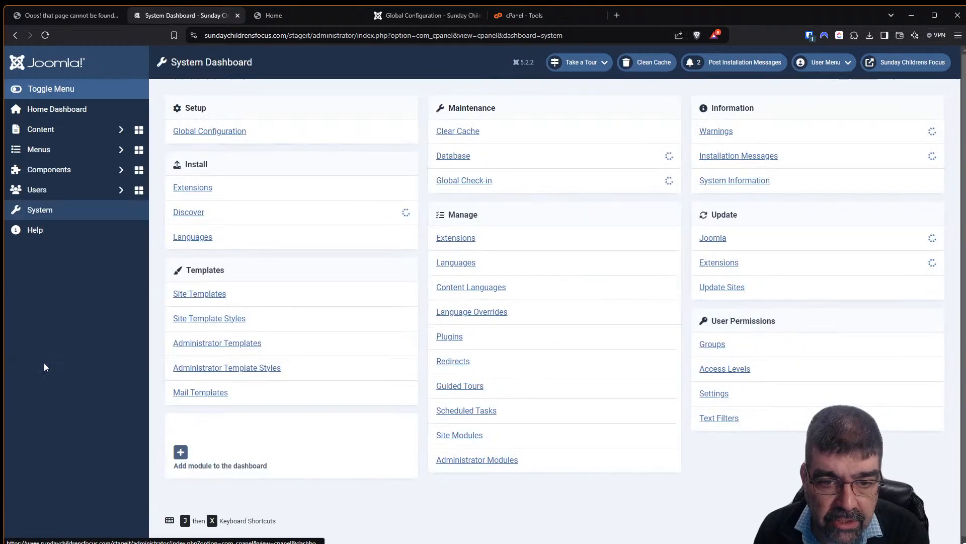
pyautogui.click(457, 238)
pyautogui.click(552, 135)
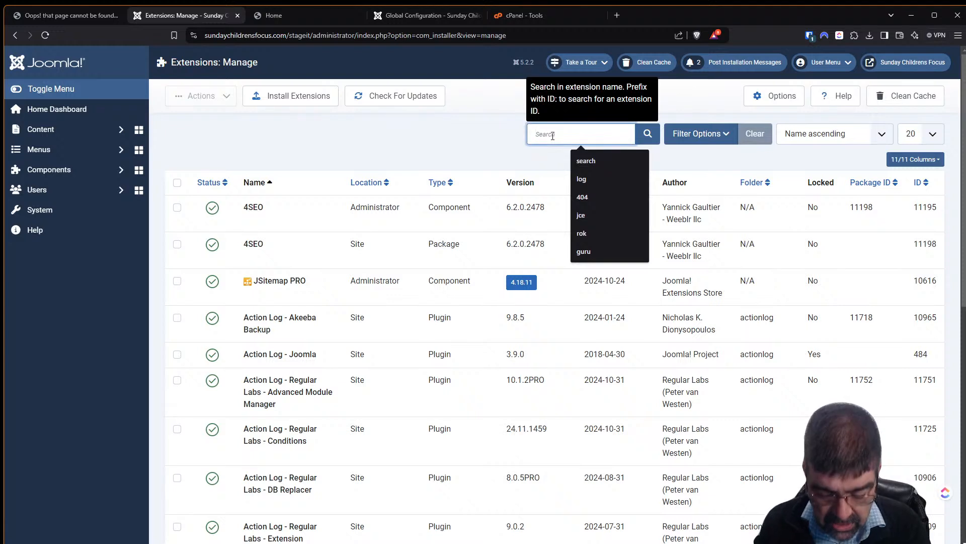
pyautogui.write('index')
pyautogui.press('Return')
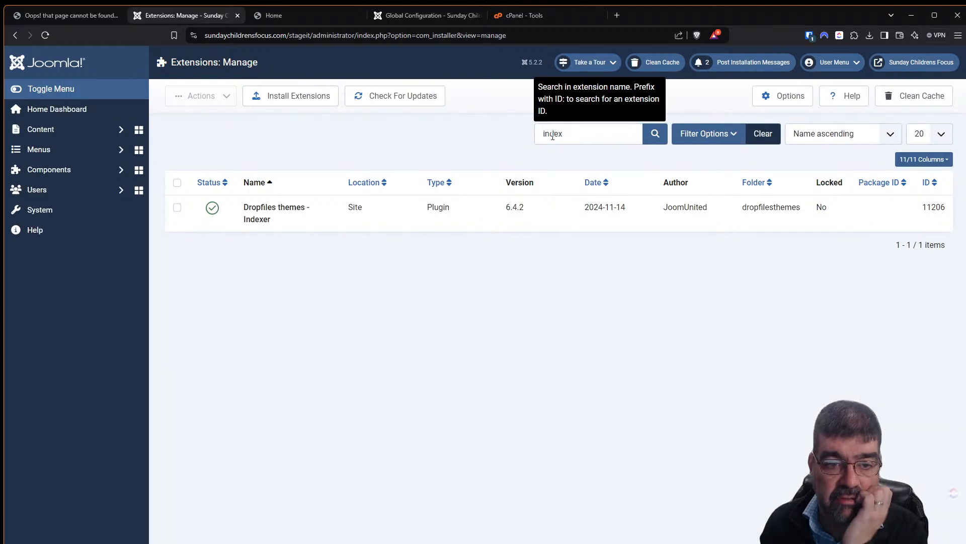
pyautogui.doubleClick(553, 135)
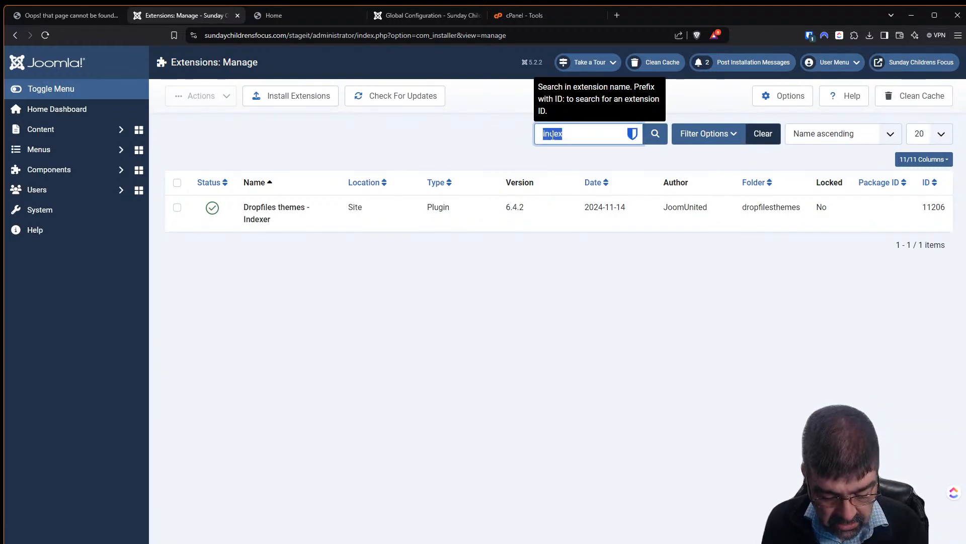
pyautogui.write('search')
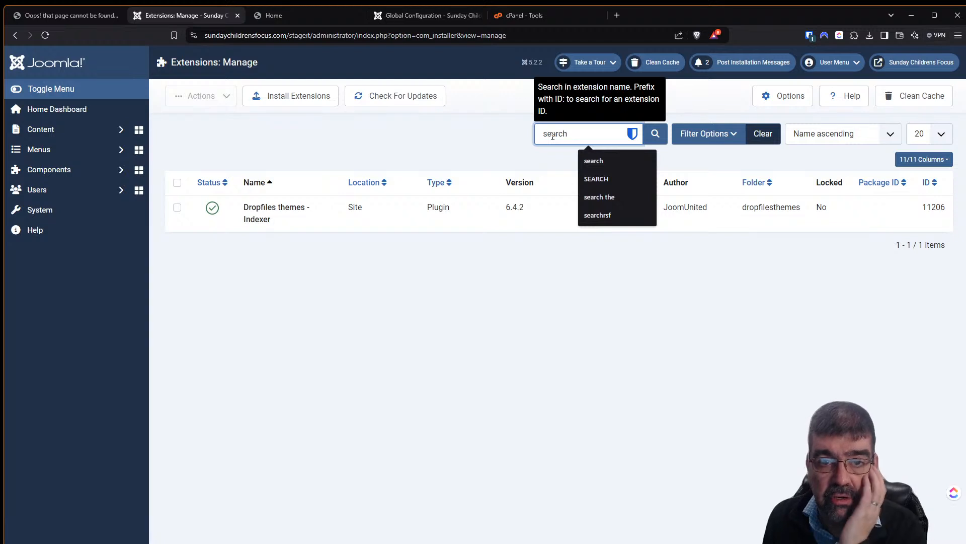
pyautogui.press('Return')
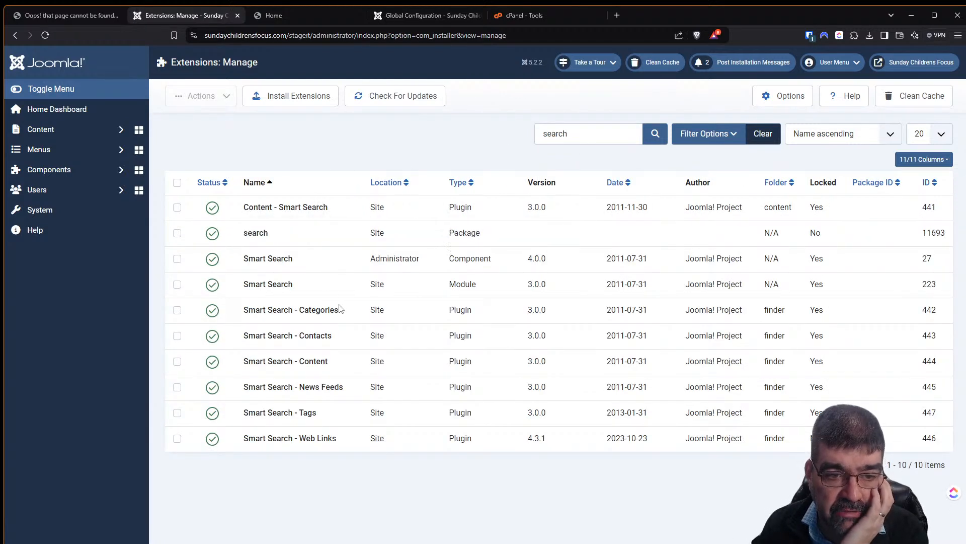
# Step: Select all the listed search extensions and look through the site's installed components
pyautogui.click(177, 182)
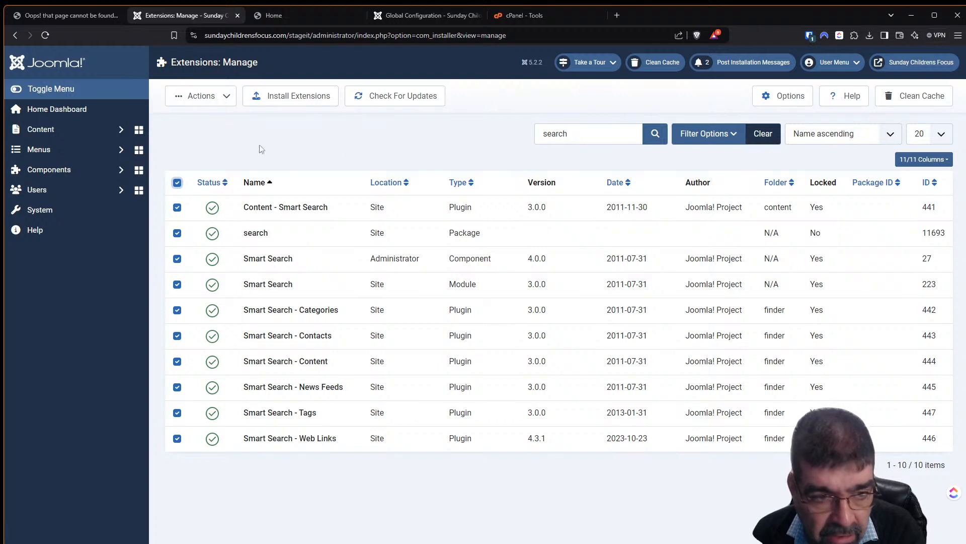
pyautogui.click(94, 178)
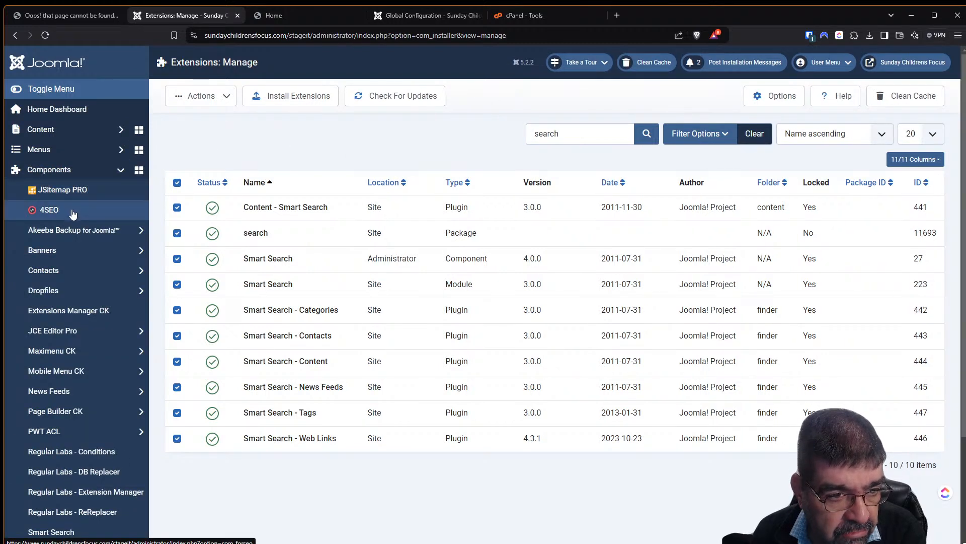
pyautogui.scroll(-3, 72, 214)
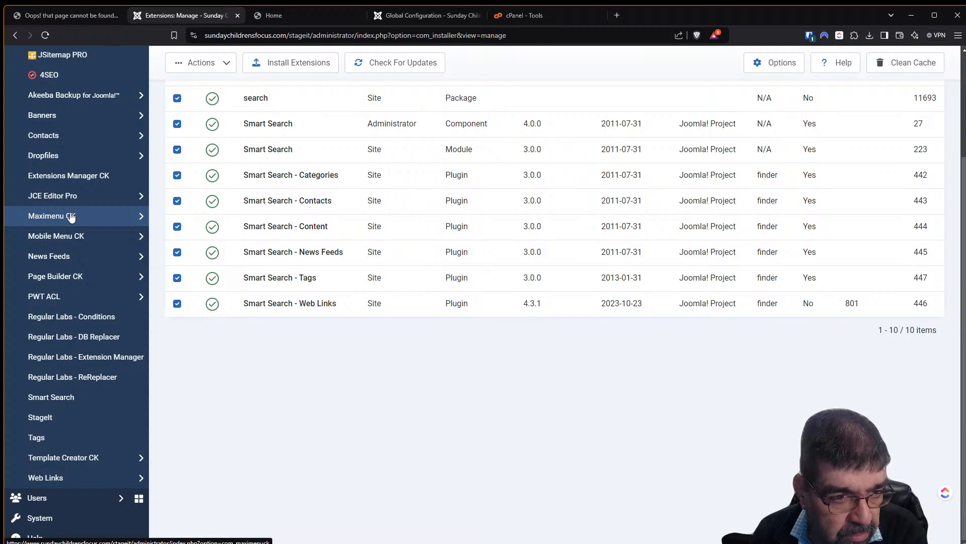
pyautogui.scroll(2, 71, 216)
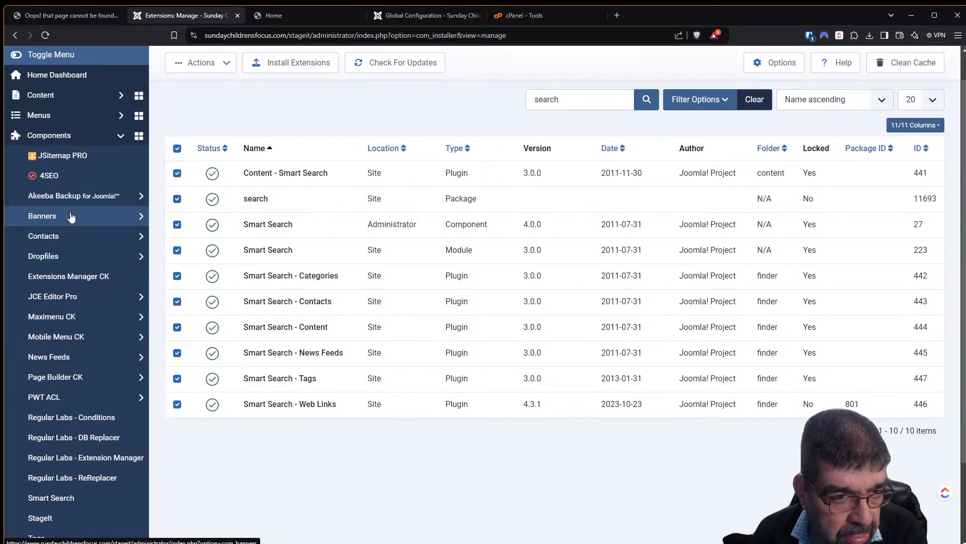
# Step: Load the staging version of the missing drama page by inserting "stageit/" before "sunday-school-drama-on-the-rich-young-ruler" in its address
pyautogui.click(80, 17)
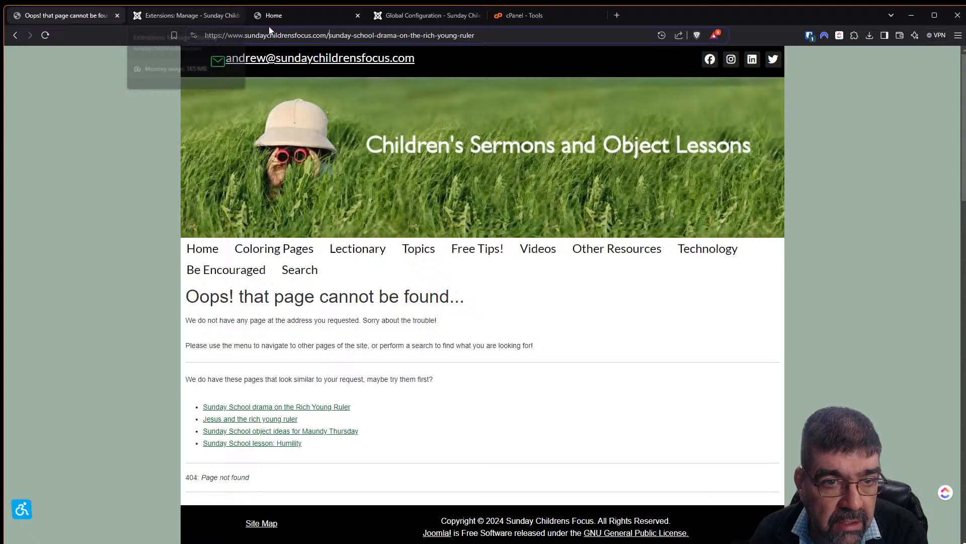
pyautogui.click(329, 35)
pyautogui.write('sta')
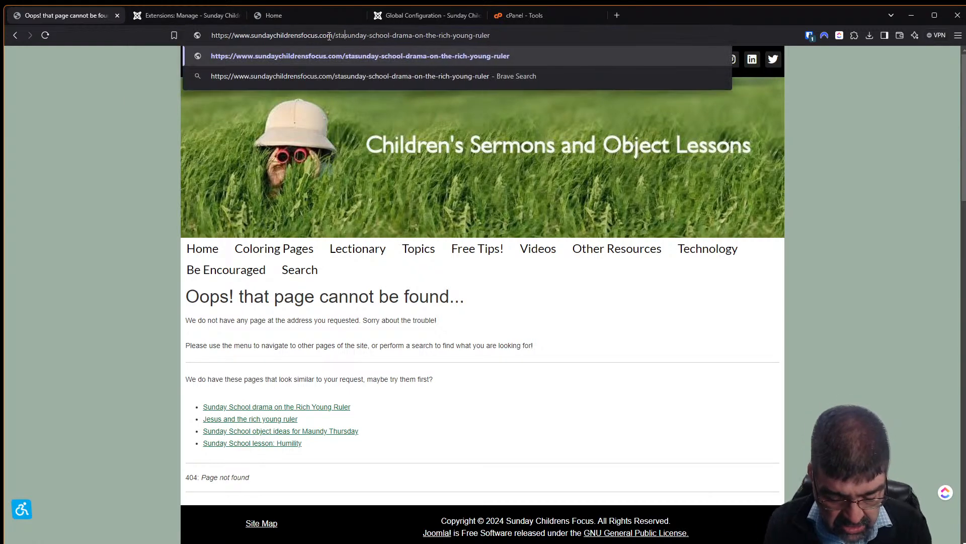
pyautogui.write('geit')
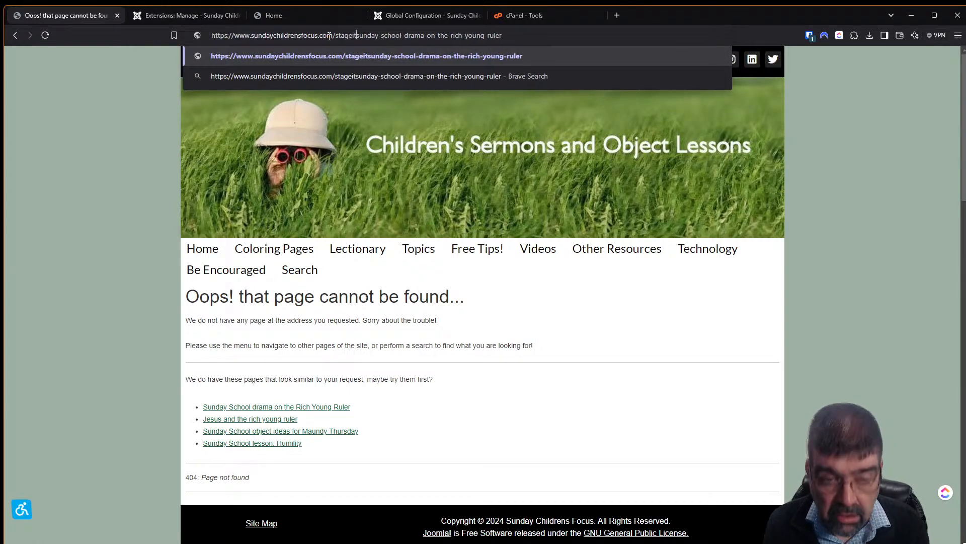
pyautogui.write('/')
pyautogui.press('Return')
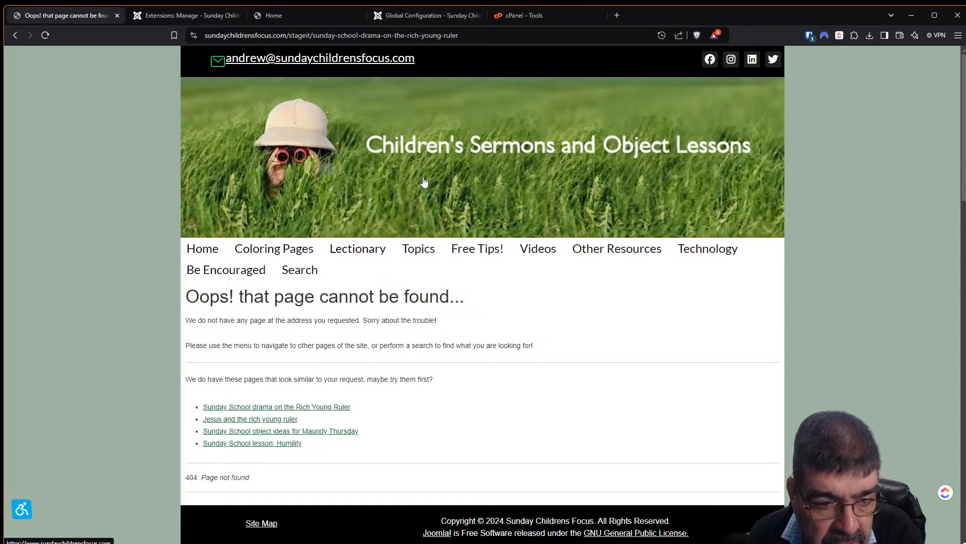
pyautogui.scroll(-1, 425, 186)
pyautogui.moveTo(420, 228)
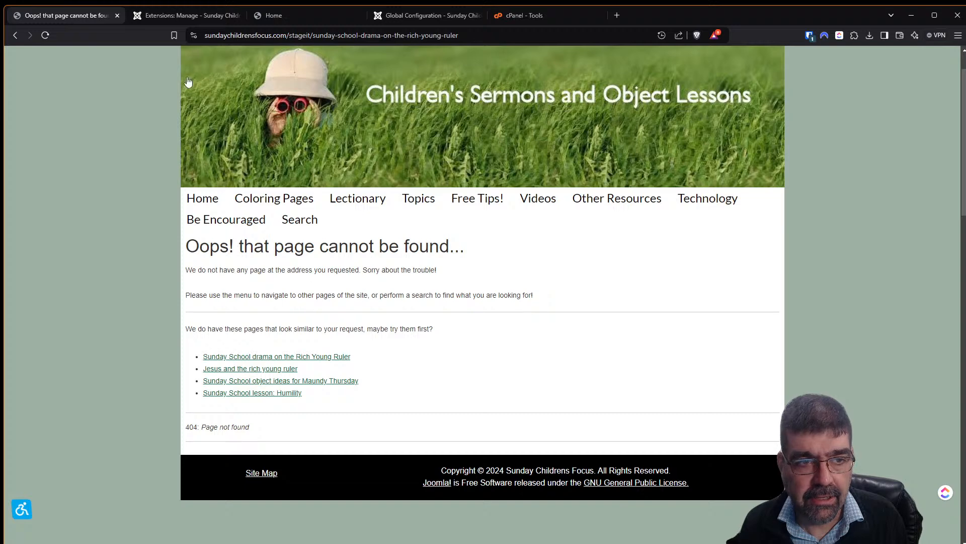
# Step: Filter the staging site's installed extensions by "4seo" and disable all the matching 4SEO extensions
pyautogui.click(160, 19)
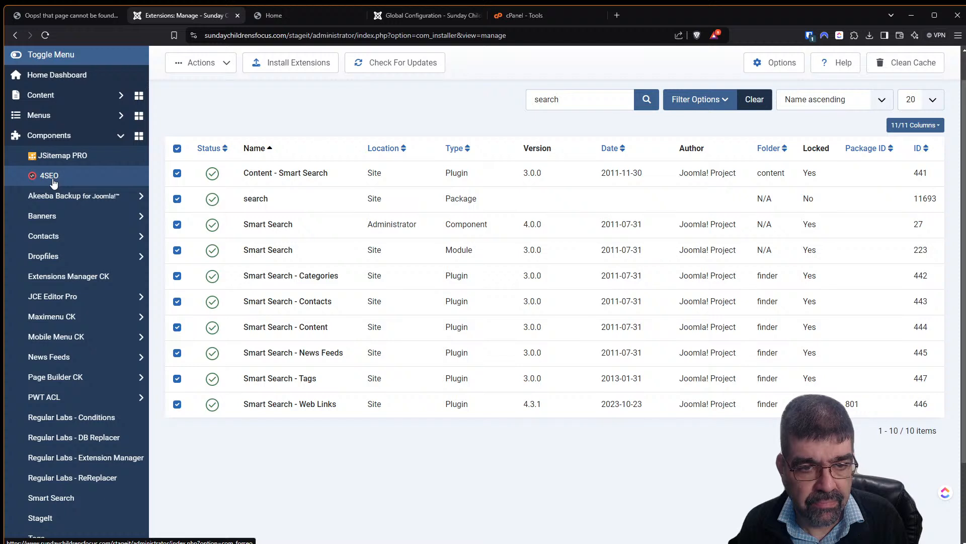
pyautogui.click(564, 97)
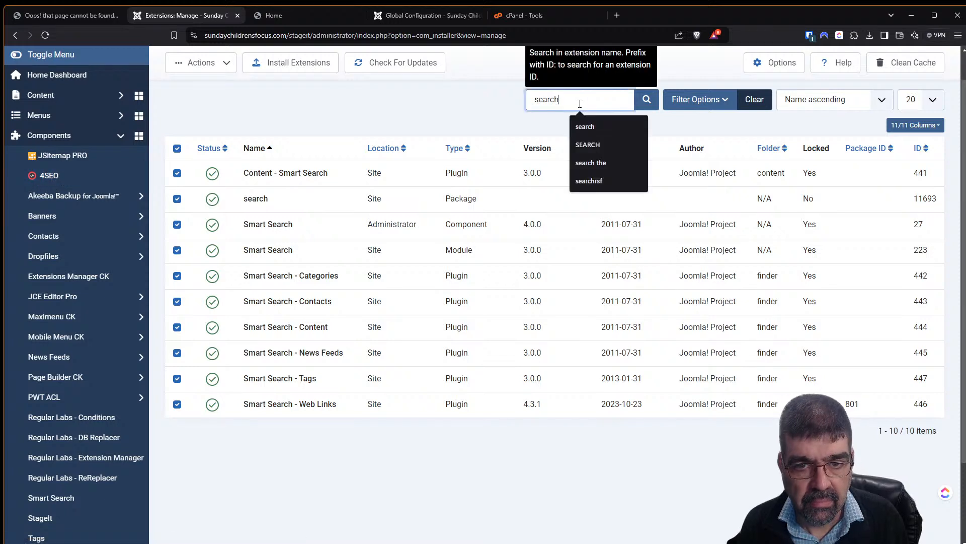
pyautogui.press('BackSpace')
pyautogui.press('BackSpace')
pyautogui.press('BackSpace')
pyautogui.press('BackSpace')
pyautogui.press('BackSpace')
pyautogui.press('BackSpace')
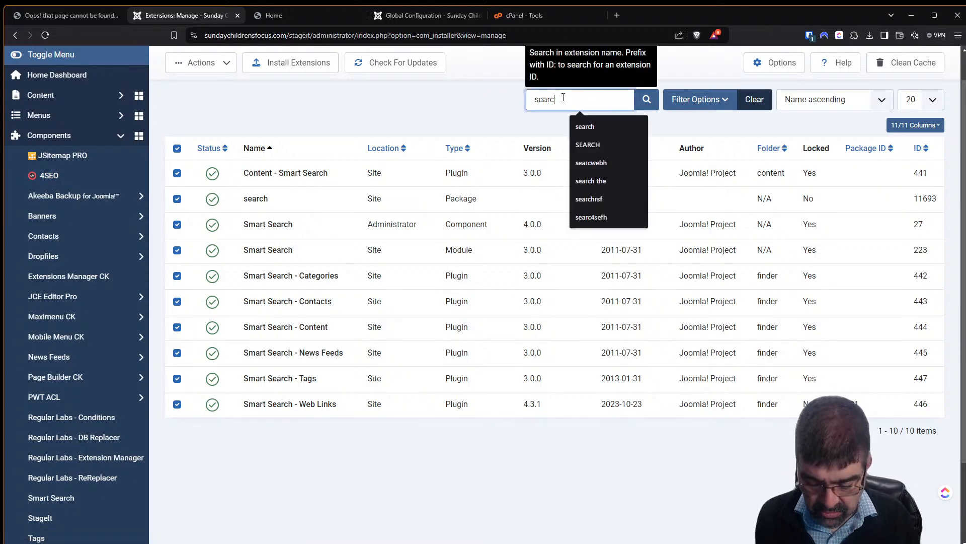
pyautogui.write('4seo')
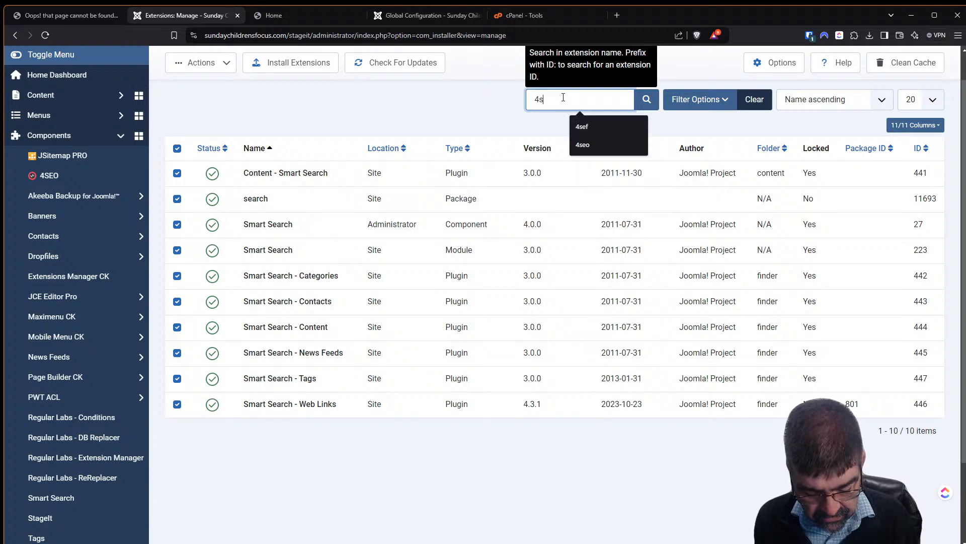
pyautogui.press('Return')
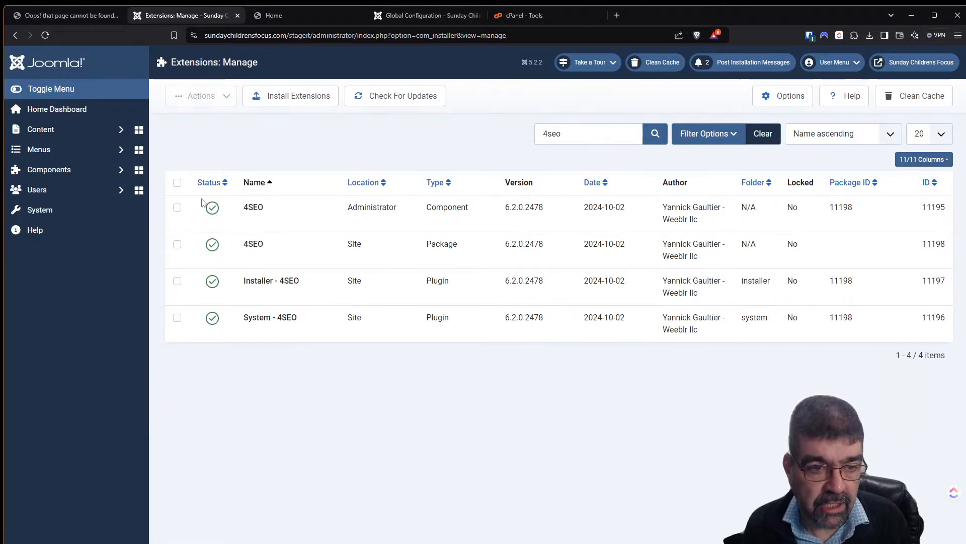
pyautogui.click(178, 182)
pyautogui.click(227, 103)
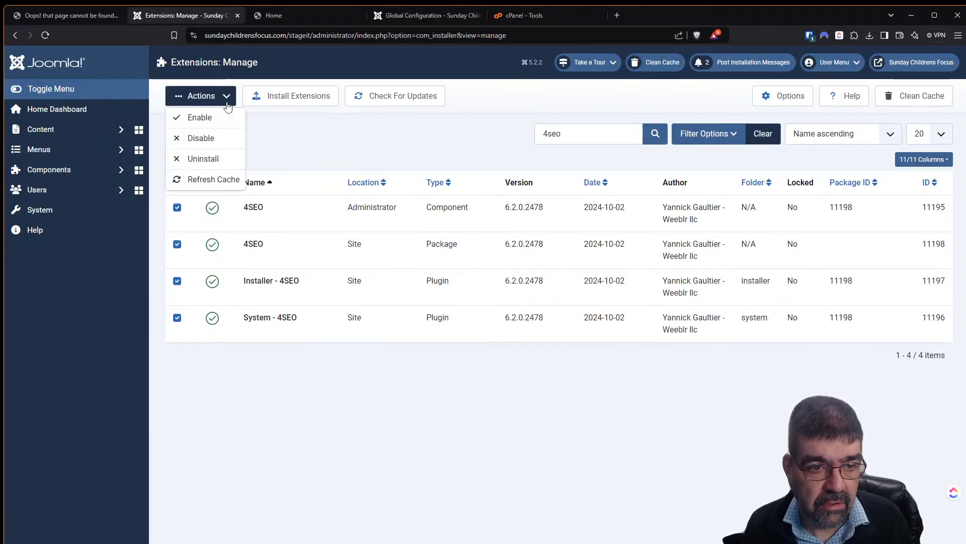
pyautogui.click(211, 140)
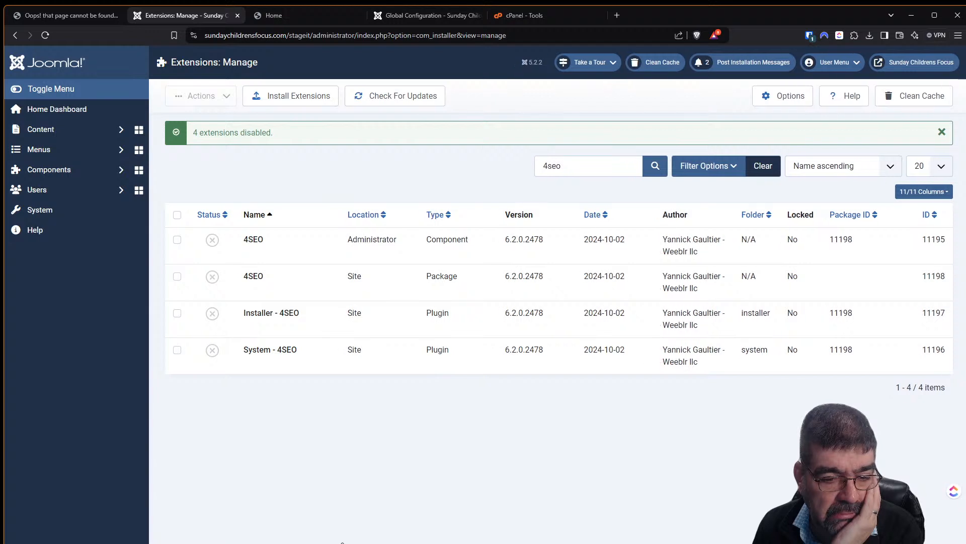
pyautogui.moveTo(342, 542)
pyautogui.mouseDown()
pyautogui.moveTo(349, 528)
pyautogui.moveTo(349, 537)
pyautogui.mouseUp()
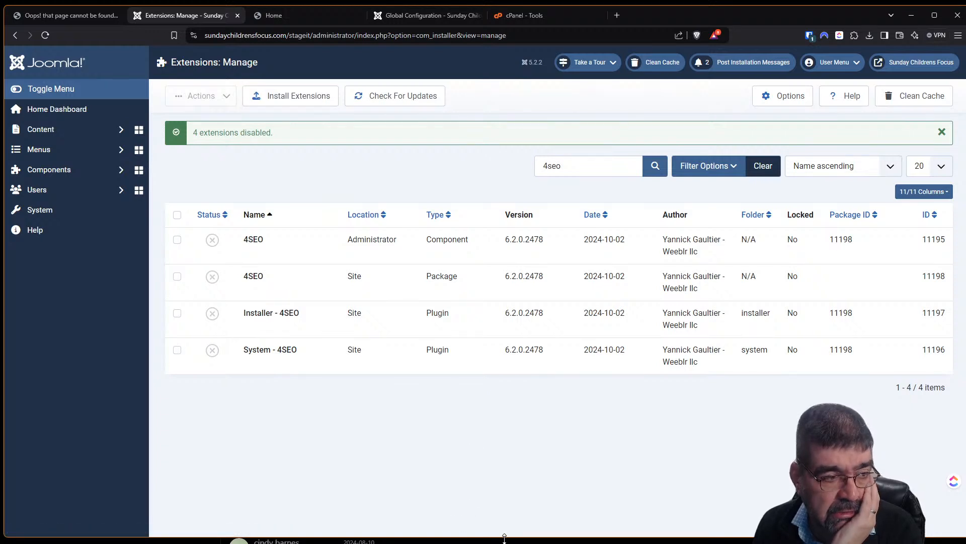
pyautogui.moveTo(504, 537); pyautogui.dragTo(503, 541)
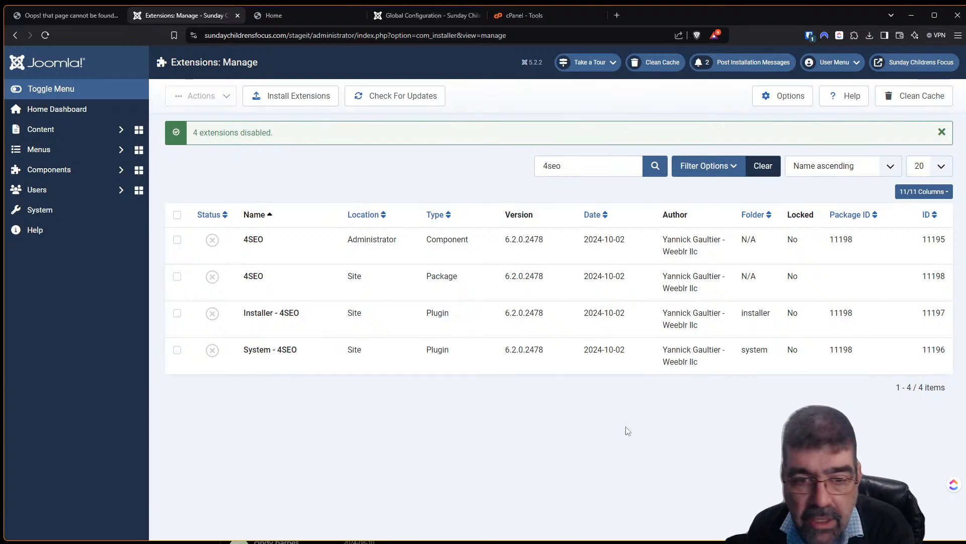
# Step: Reload the staging page for the rich young ruler drama several times to retest its address
pyautogui.click(72, 15)
pyautogui.click(43, 38)
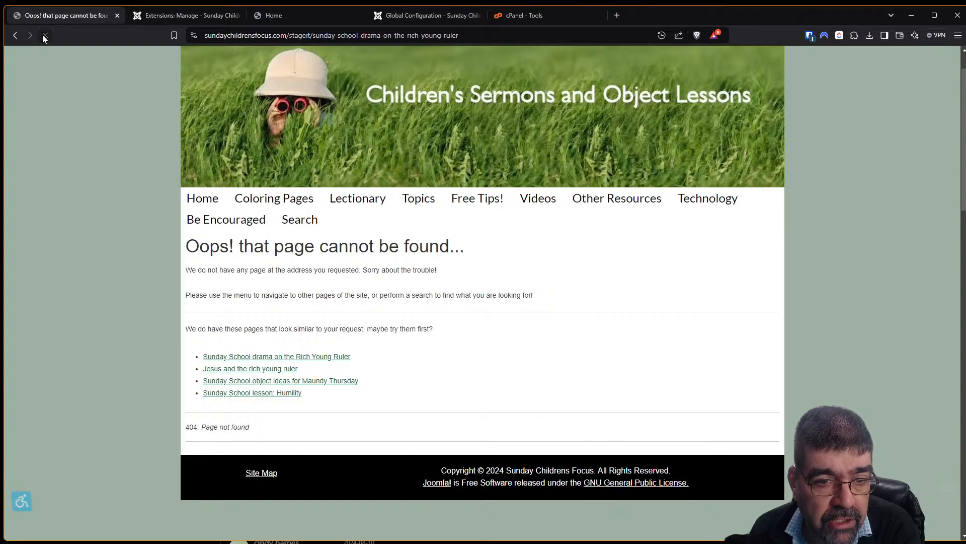
pyautogui.click(44, 35)
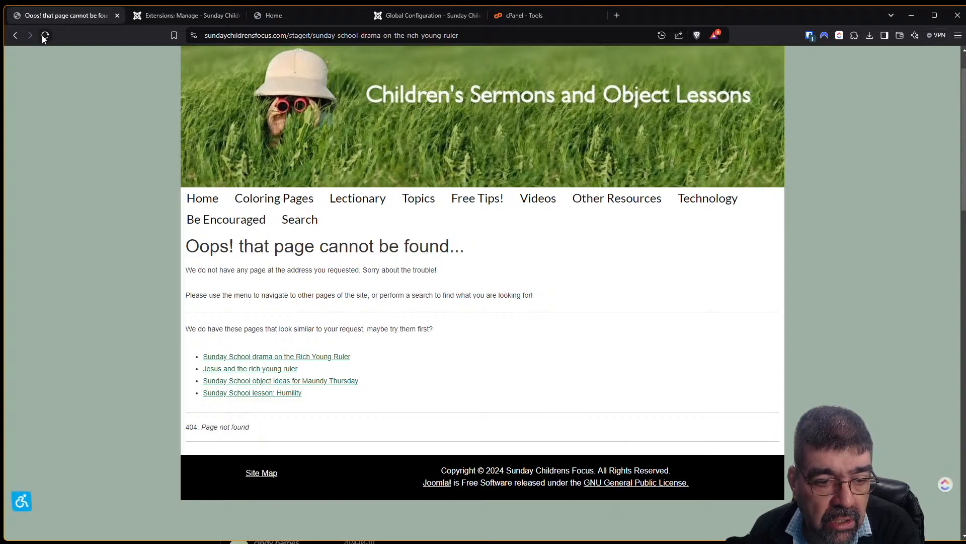
pyautogui.click(45, 35)
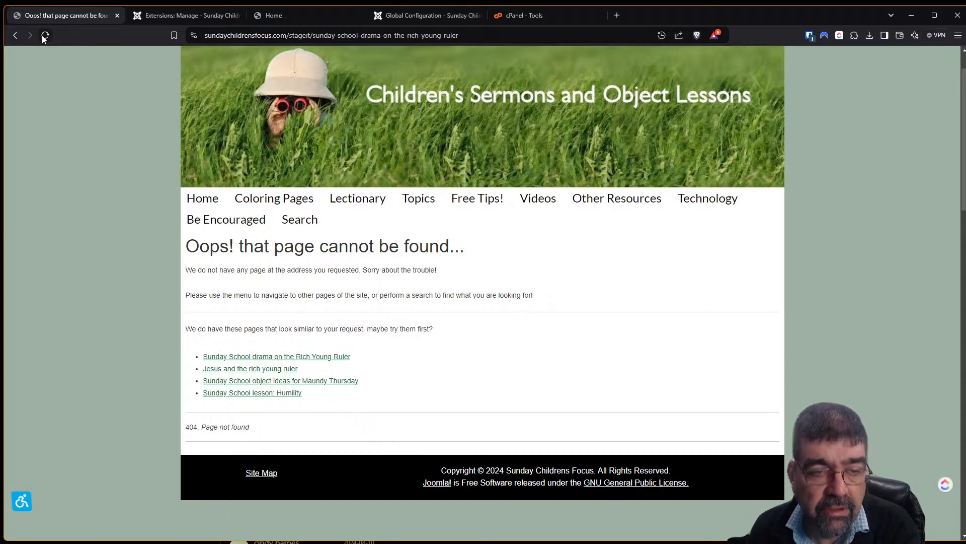
# Step: Clean the staging site's cache from its administrator and return to the missing drama page
pyautogui.click(180, 20)
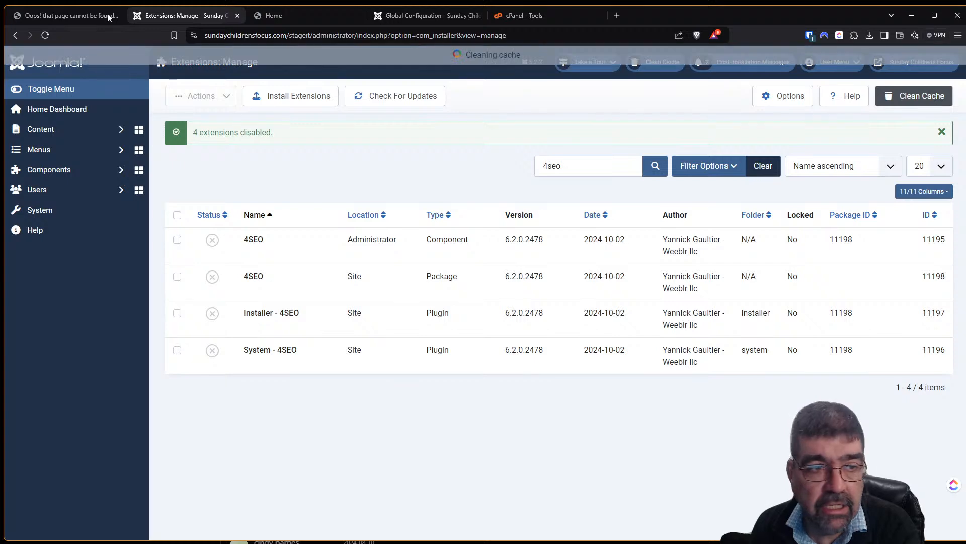
pyautogui.click(69, 17)
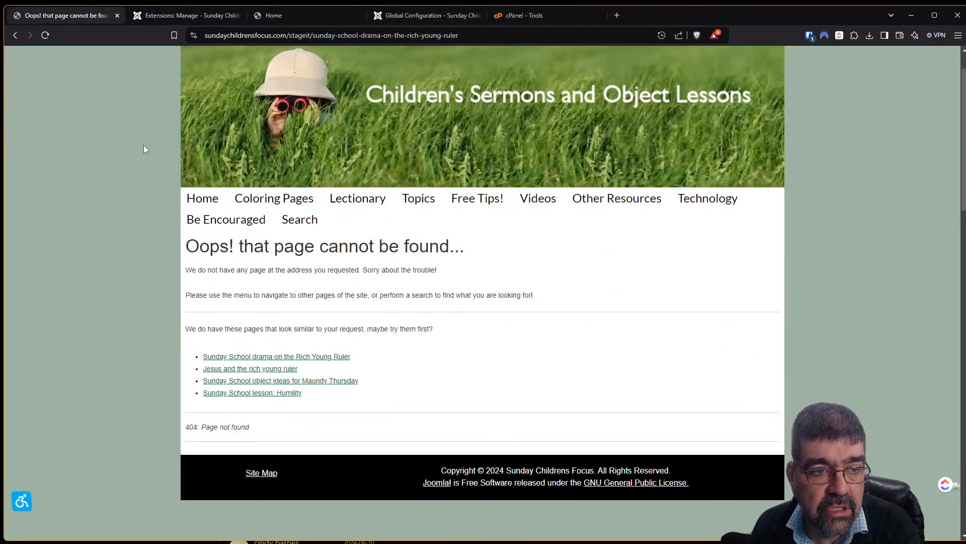
# Step: Reload the staging drama page after the cache cleaning and select all the listed 4SEO extensions in the administrator
pyautogui.click(44, 39)
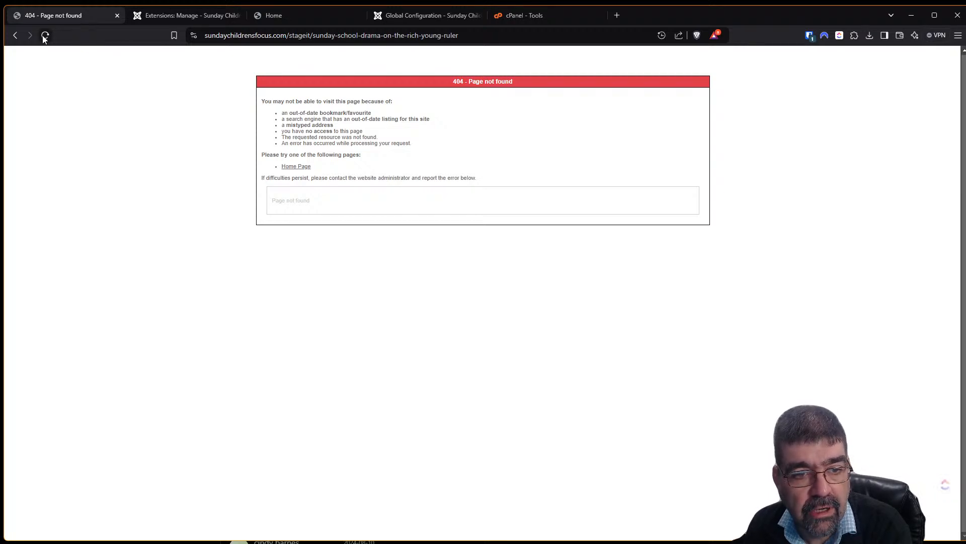
pyautogui.click(182, 15)
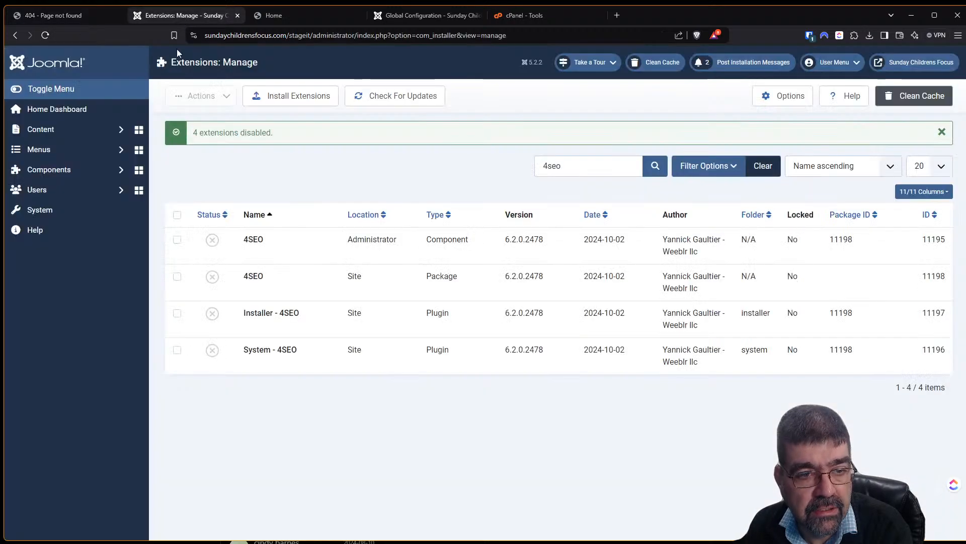
pyautogui.click(177, 215)
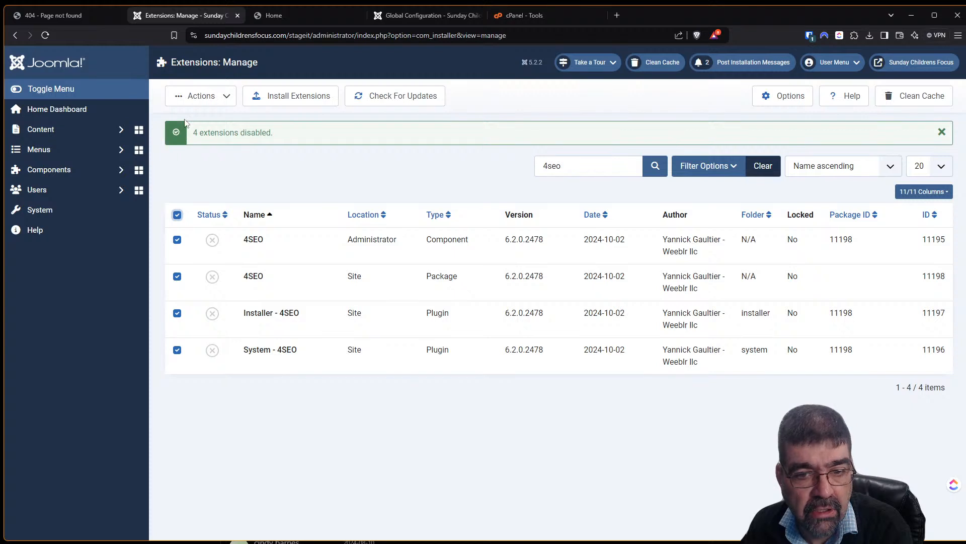
pyautogui.click(100, 17)
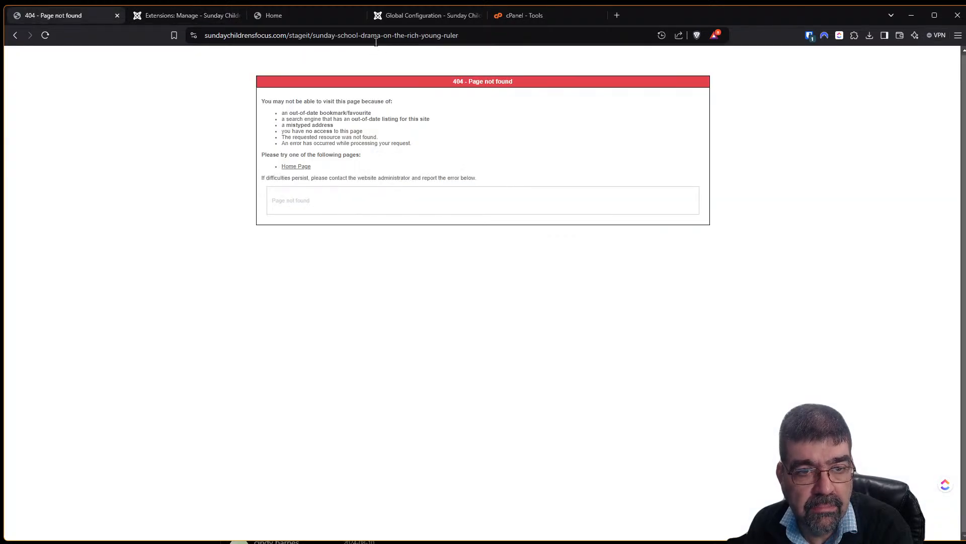
# Step: Load the lectionary version of the drama page by inserting "lectionary/" after "stageit/" in its address
pyautogui.click(314, 35)
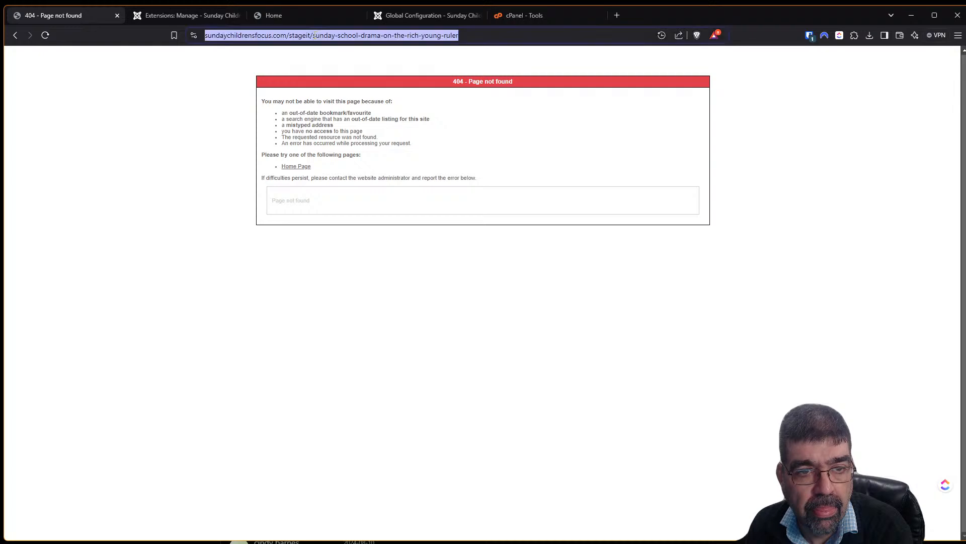
pyautogui.click(315, 36)
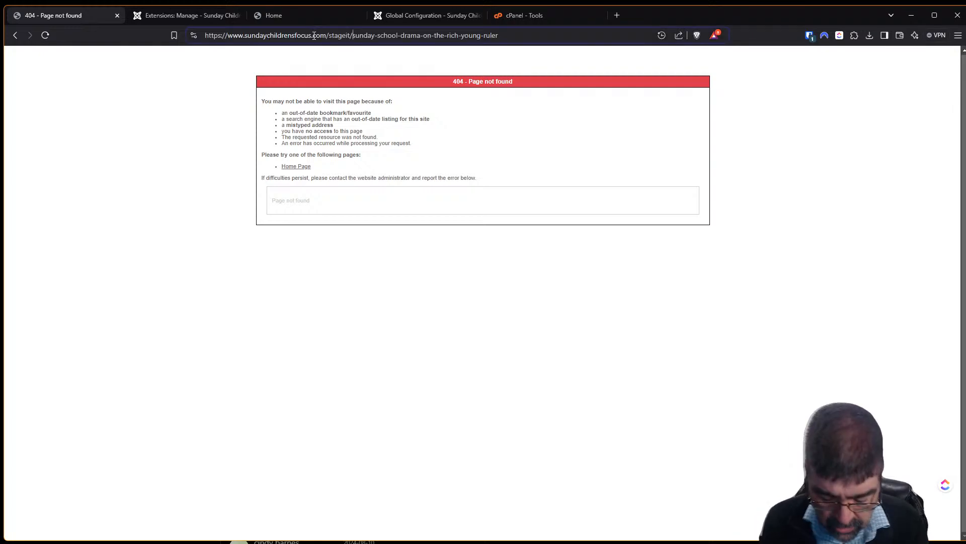
pyautogui.write('lection')
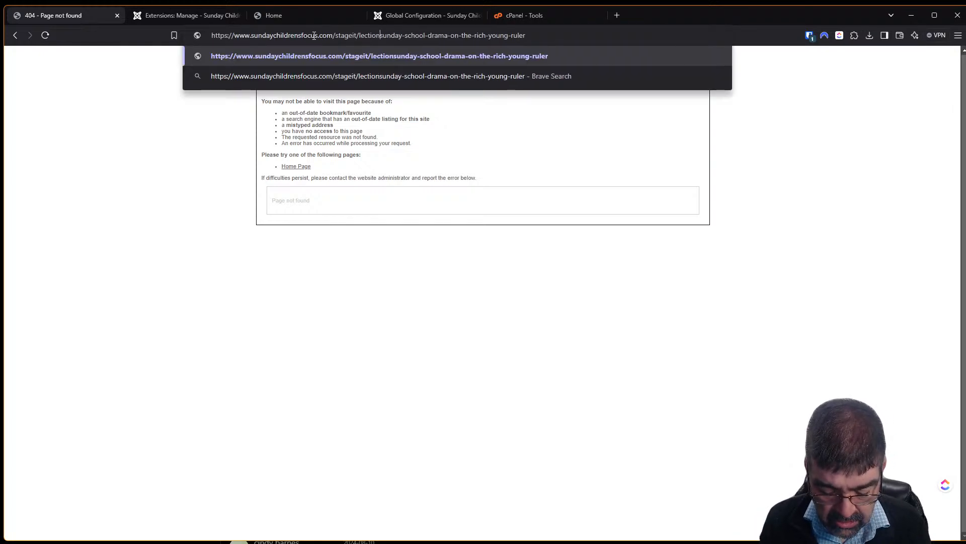
pyautogui.write('ary/')
pyautogui.press('Return')
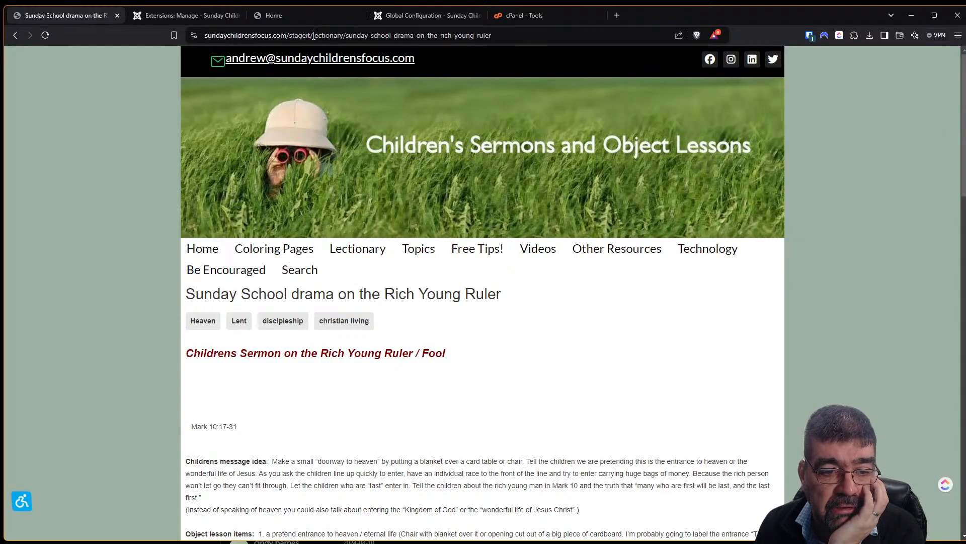
# Step: Re-enable all the selected 4SEO extensions on the staging site
pyautogui.click(180, 17)
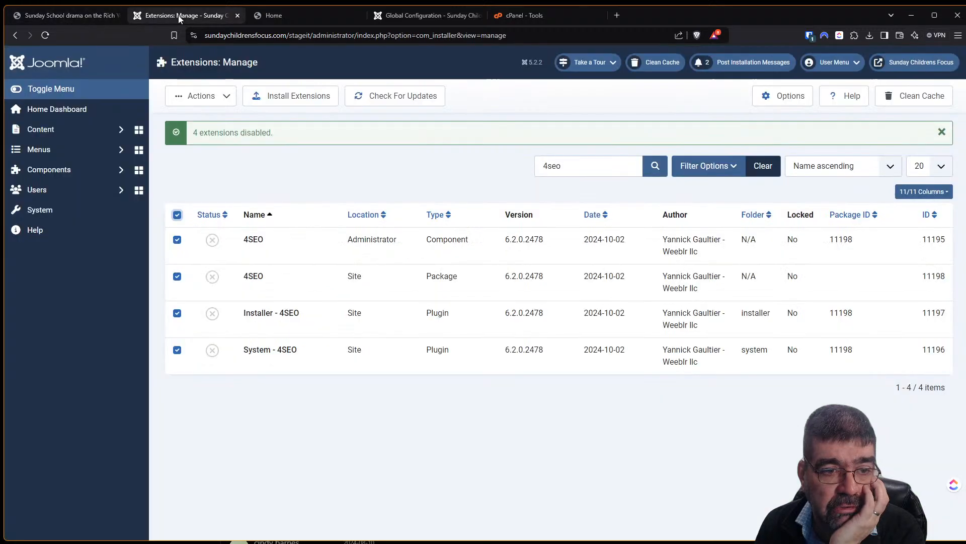
pyautogui.click(210, 100)
pyautogui.click(208, 117)
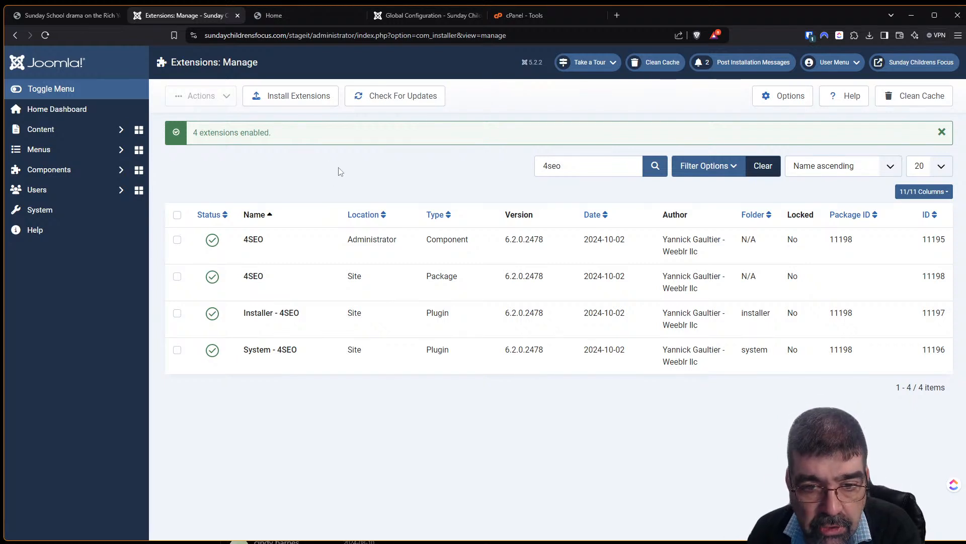
# Step: Return to the drama page address without "lectionary", clean the staging site's cache and reload the page
pyautogui.click(295, 11)
pyautogui.click(38, 19)
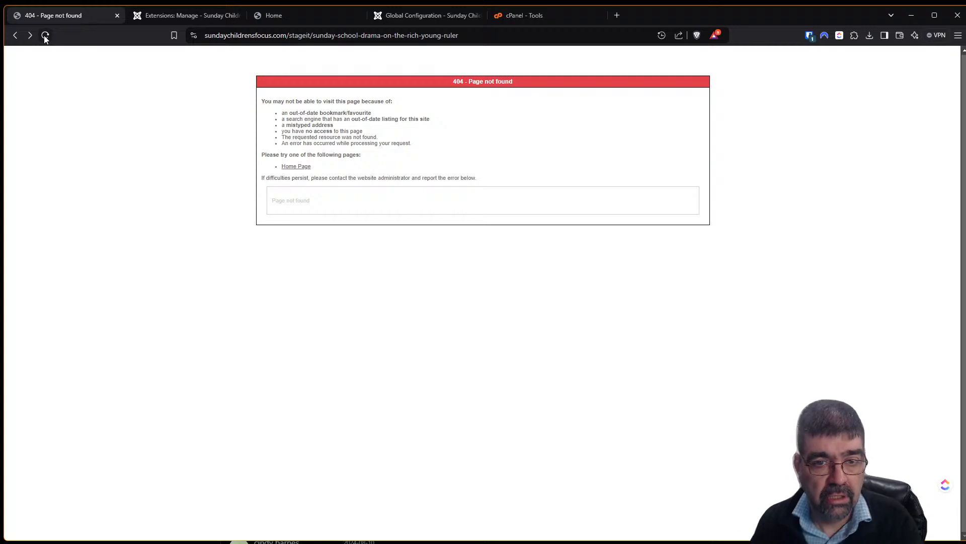
pyautogui.click(45, 36)
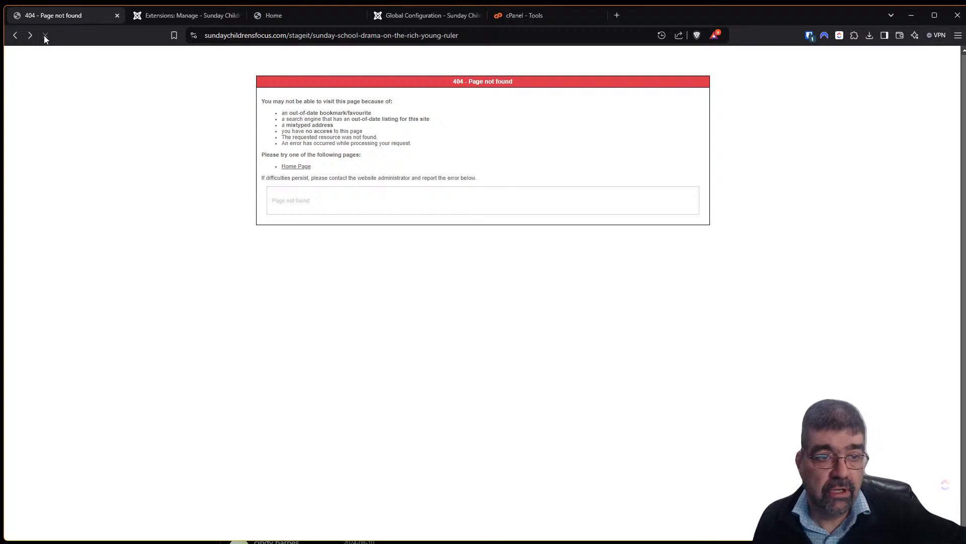
pyautogui.click(156, 16)
pyautogui.click(915, 95)
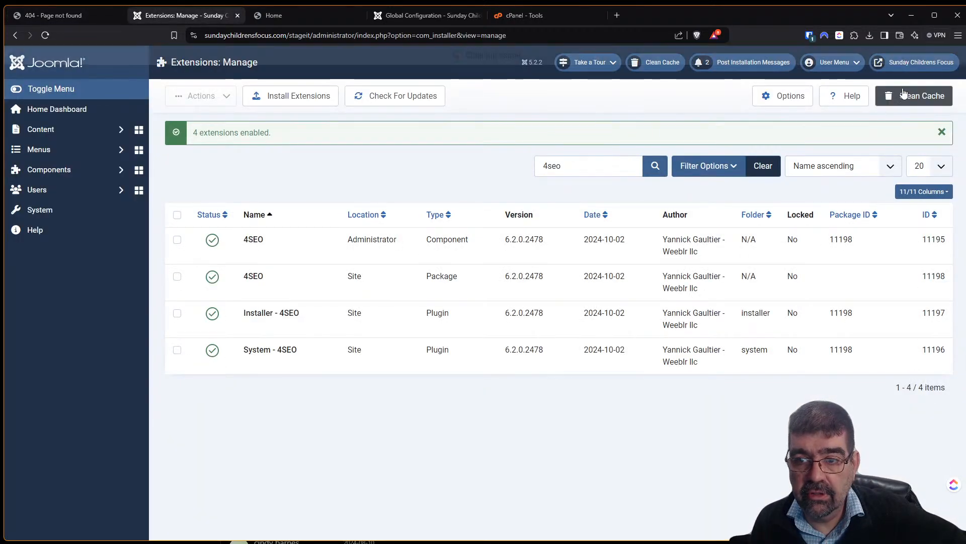
pyautogui.click(55, 16)
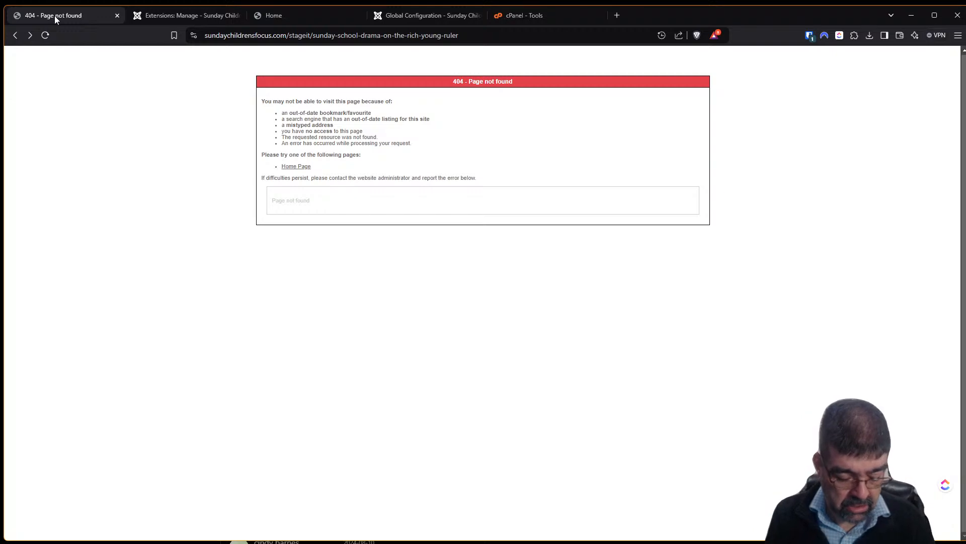
pyautogui.press('F5')
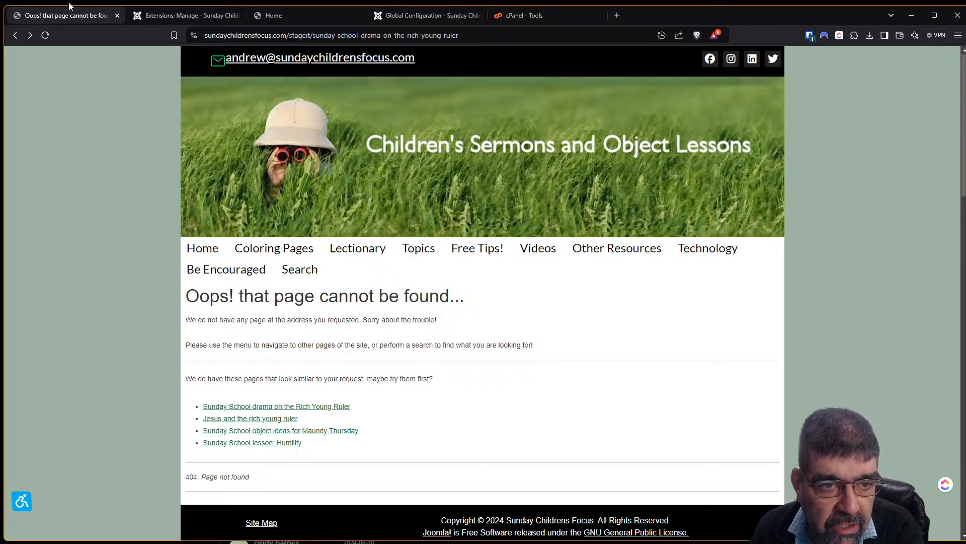
# Step: List all menu items of the staging site and filter them by the status Trashed
pyautogui.click(185, 16)
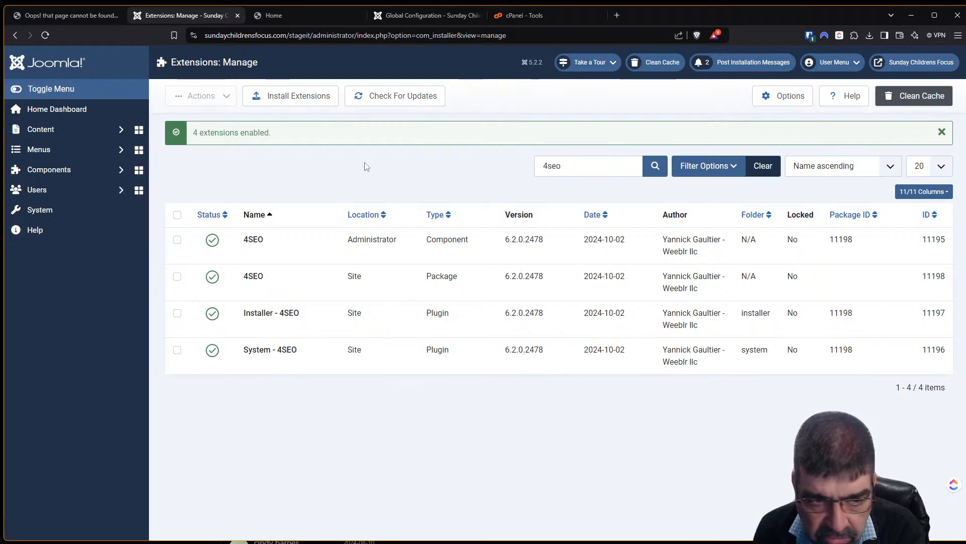
pyautogui.click(56, 149)
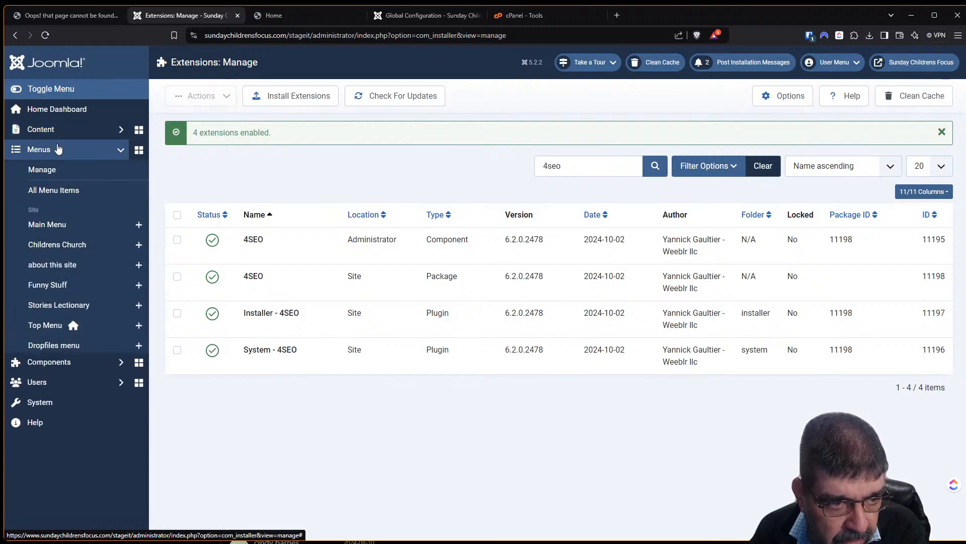
pyautogui.click(62, 189)
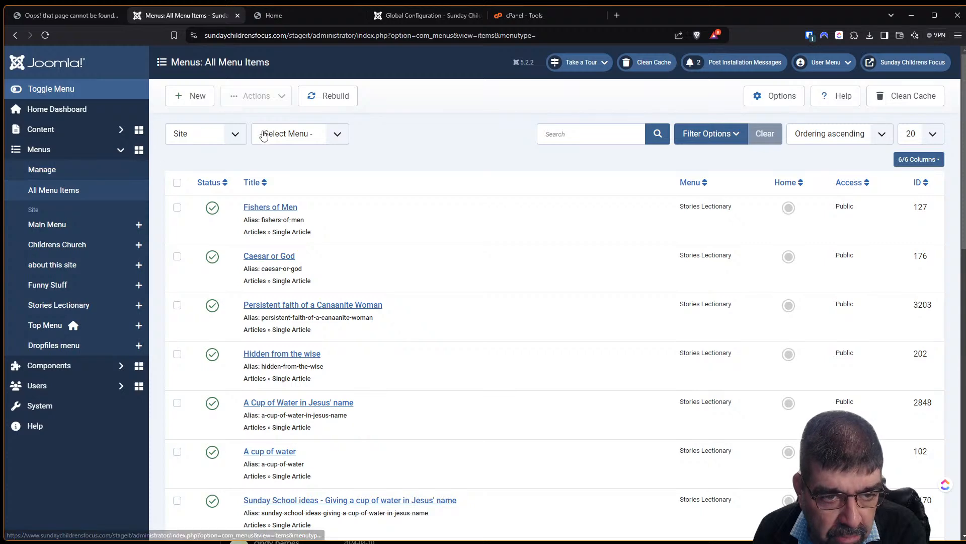
pyautogui.click(708, 140)
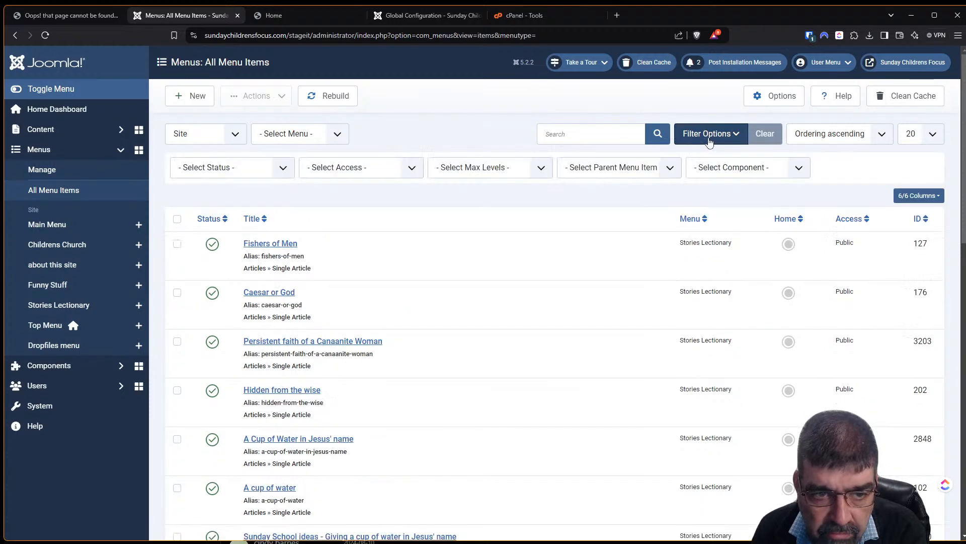
pyautogui.click(220, 171)
pyautogui.click(224, 197)
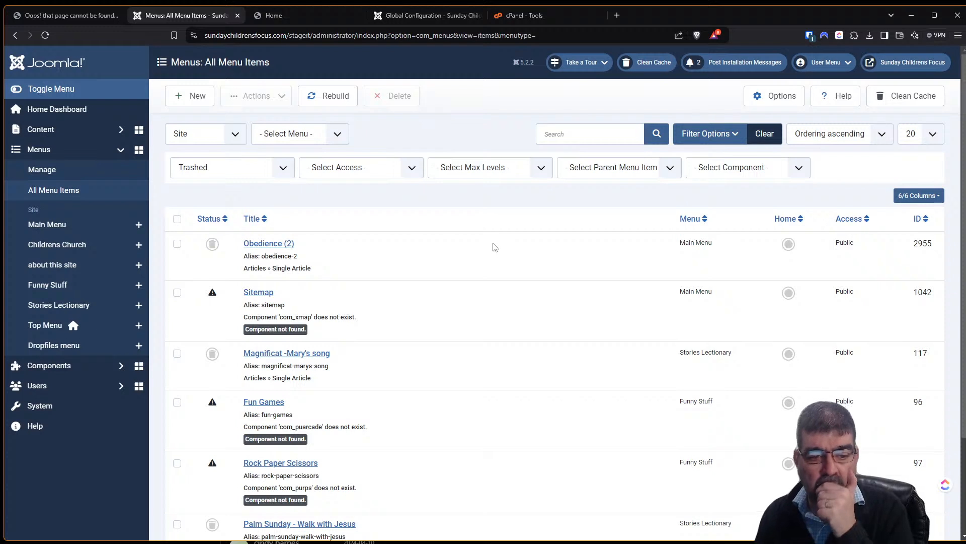
# Step: Review the trashed menu items and permanently delete all of them
pyautogui.scroll(-1, 495, 241)
pyautogui.scroll(-2, 495, 240)
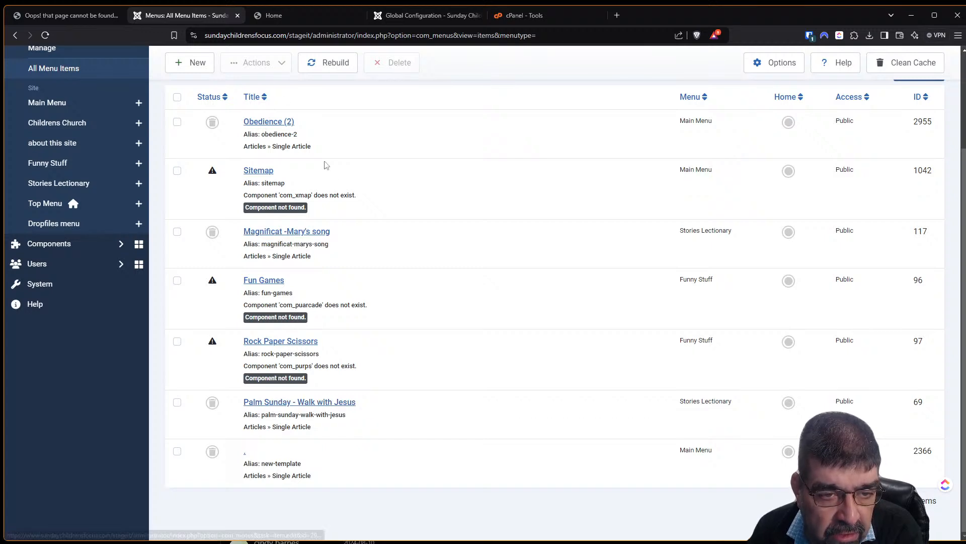
pyautogui.scroll(3, 403, 199)
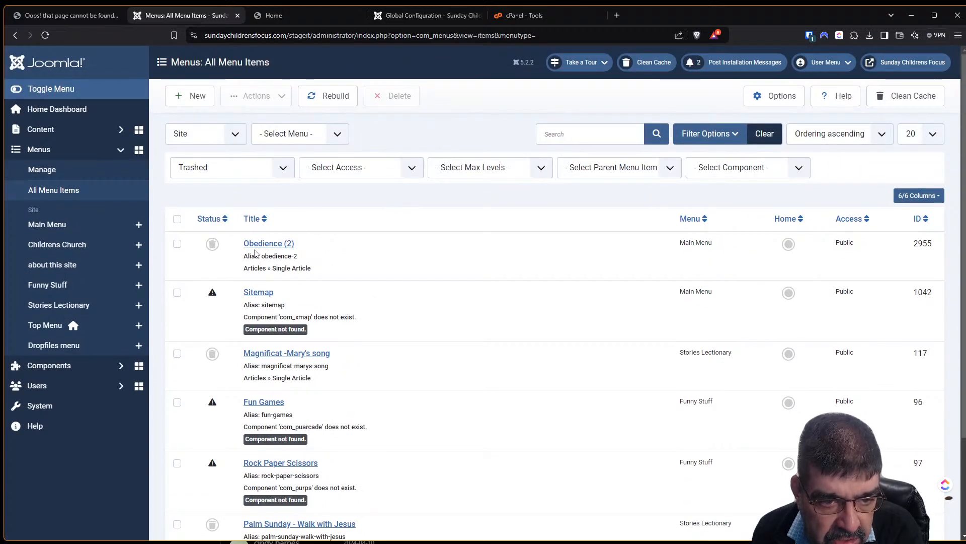
pyautogui.scroll(-2, 255, 253)
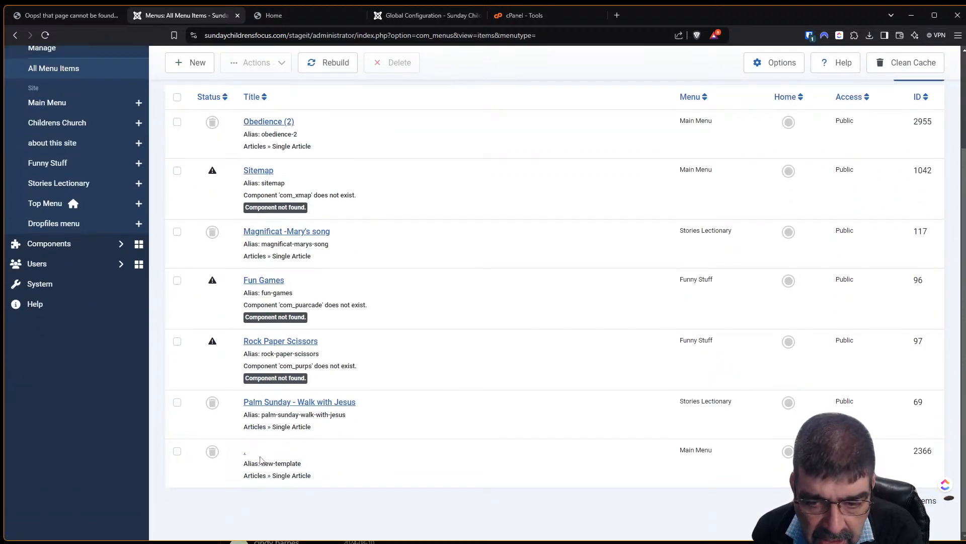
pyautogui.scroll(2, 313, 399)
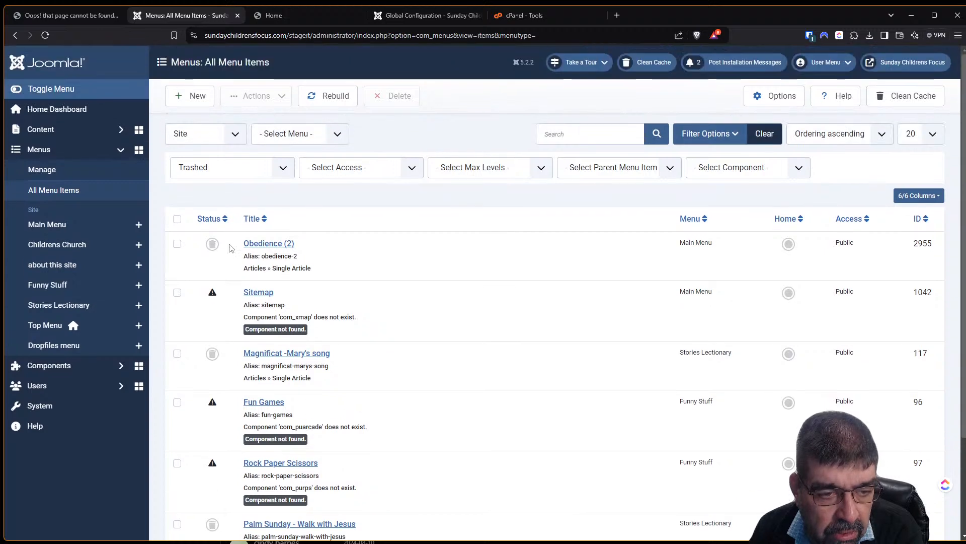
pyautogui.click(177, 219)
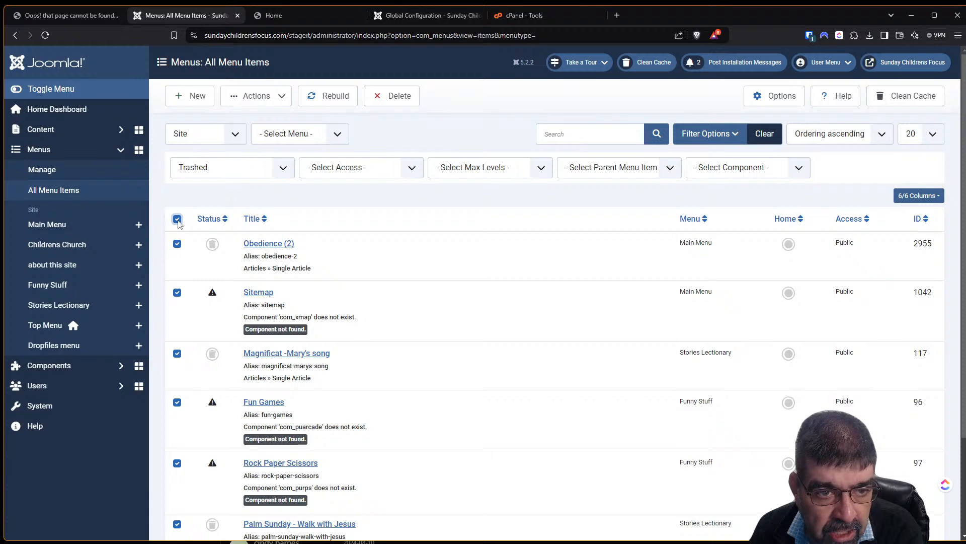
pyautogui.click(388, 96)
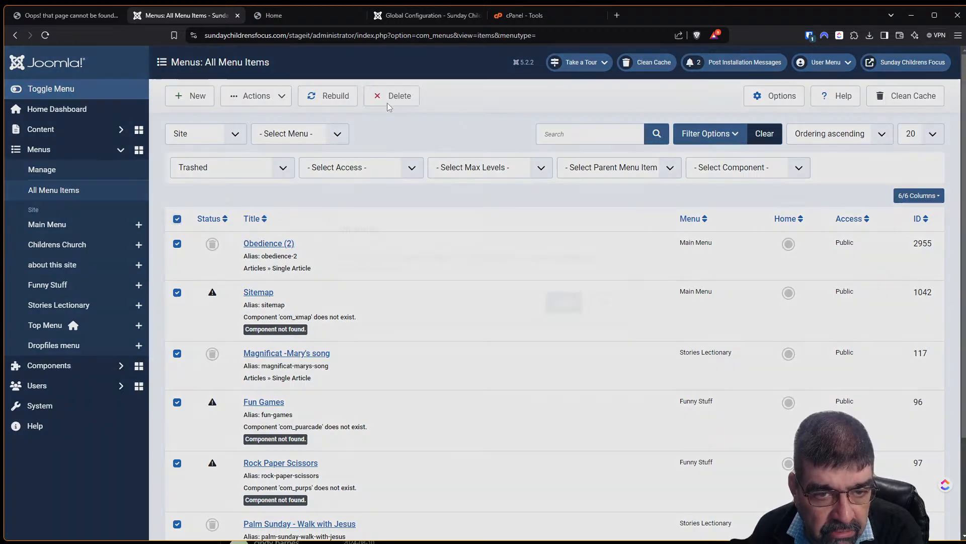
pyautogui.click(560, 328)
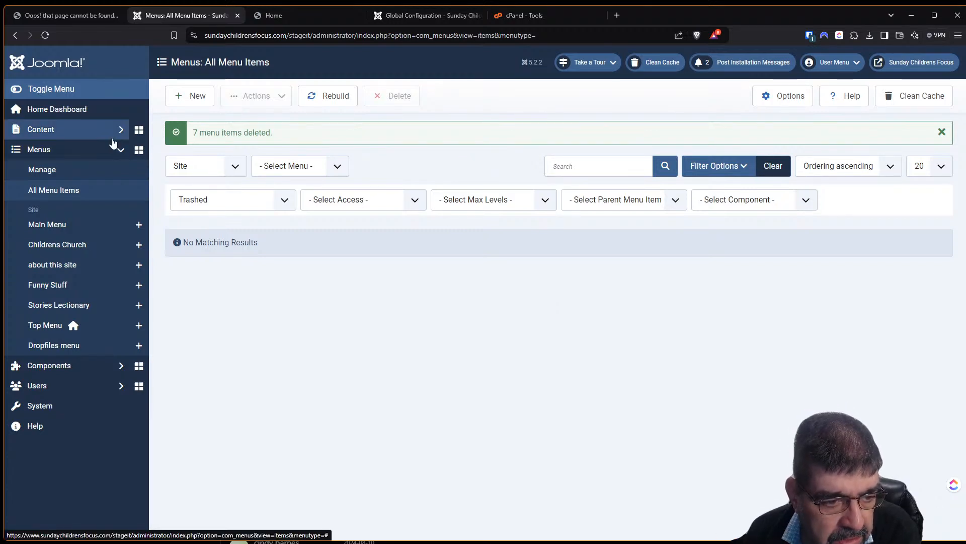
# Step: Open the articles list in a separate tab, search it for "rich young" and return to the missing drama page
pyautogui.click(79, 128)
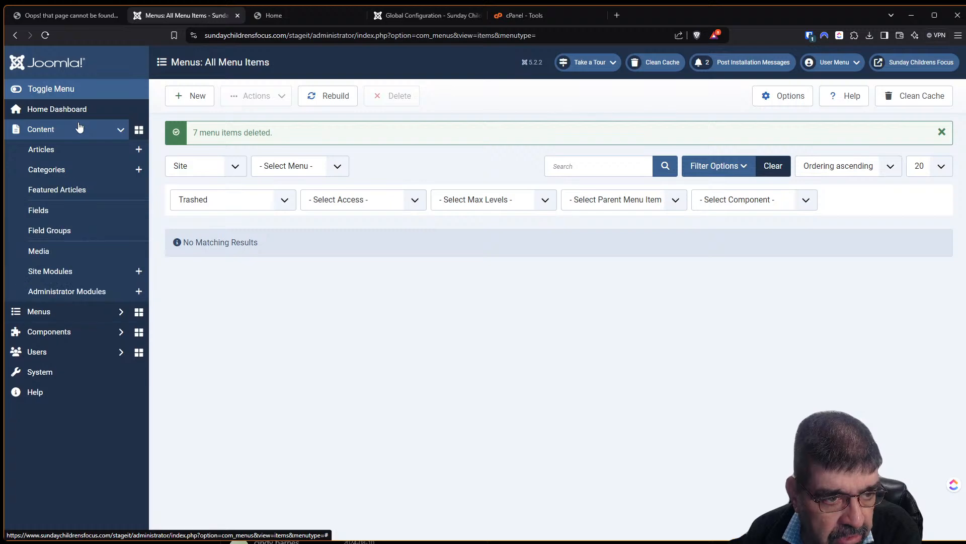
pyautogui.click(85, 153)
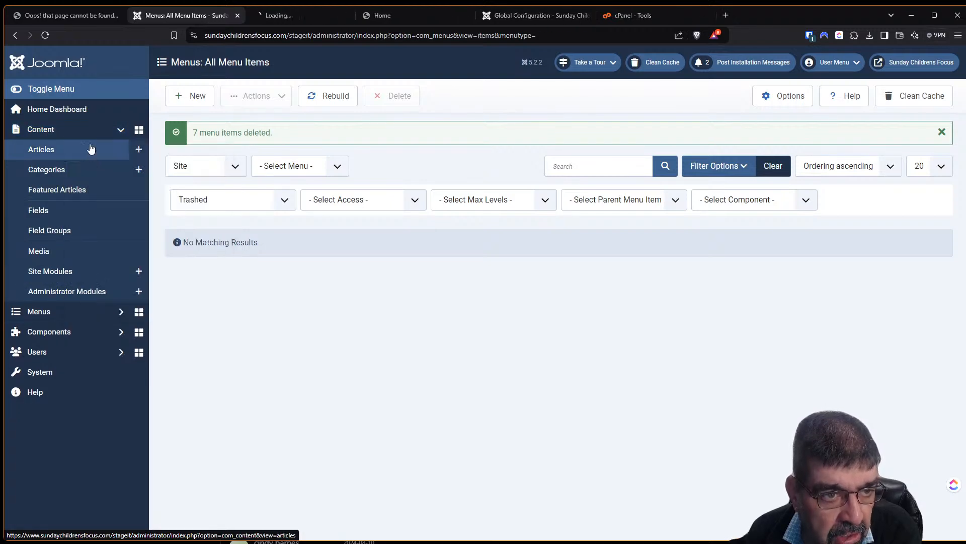
pyautogui.click(285, 17)
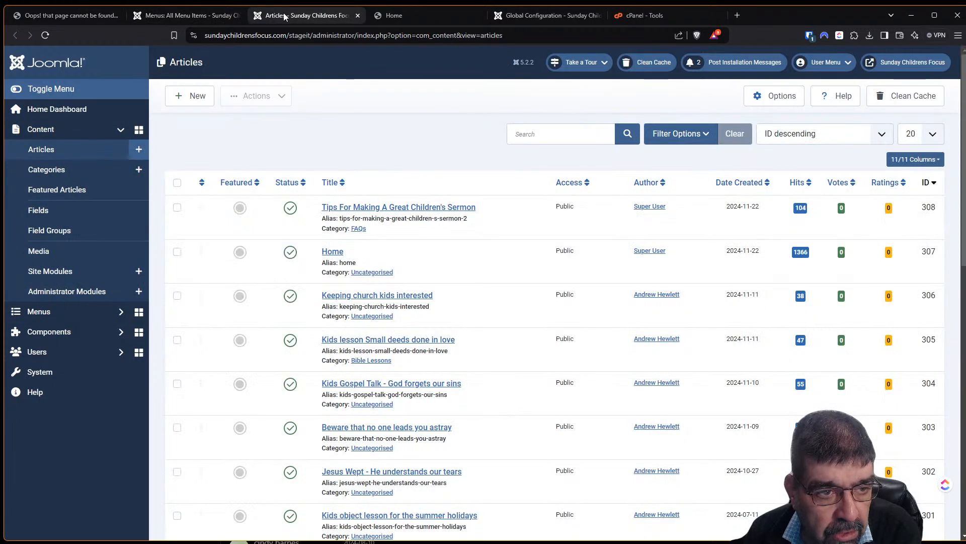
pyautogui.click(81, 16)
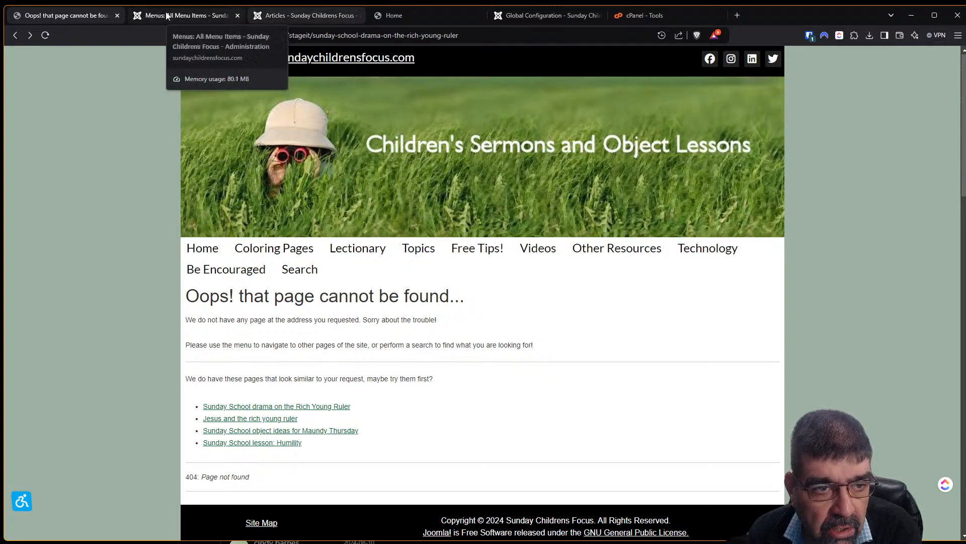
pyautogui.click(186, 16)
pyautogui.click(292, 16)
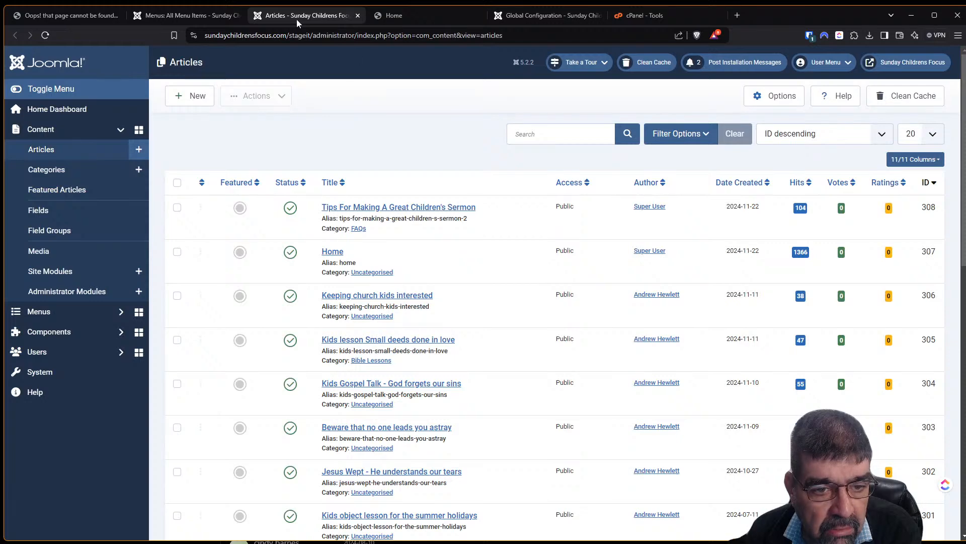
pyautogui.click(561, 130)
pyautogui.write('rich young')
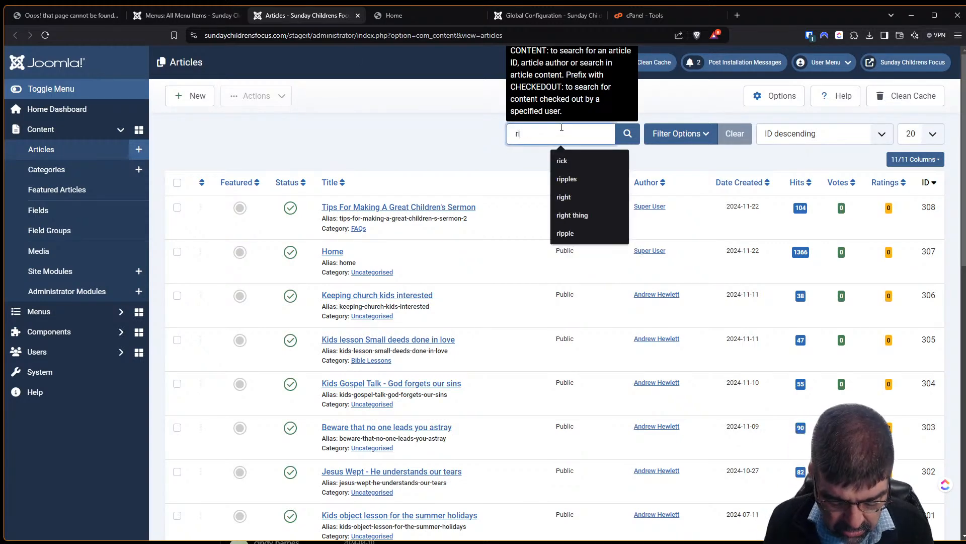
pyautogui.press('Return')
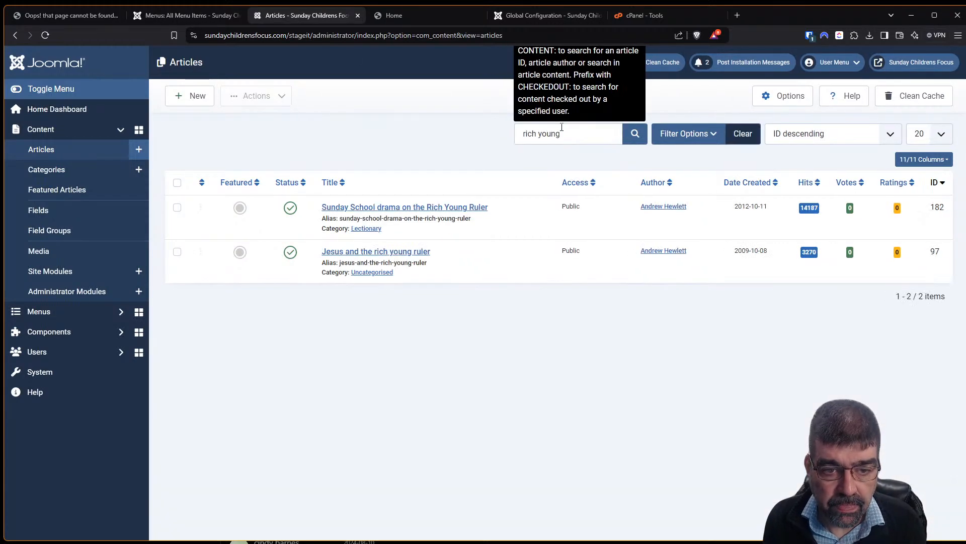
pyautogui.click(81, 16)
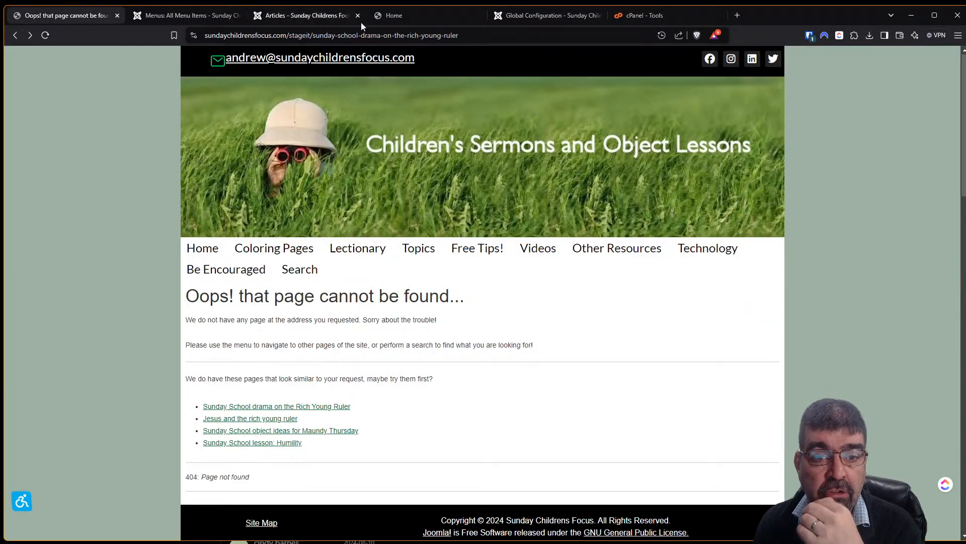
# Step: Open the article "Sunday School drama on the Rich Young Ruler" and examine its content and category options
pyautogui.click(403, 16)
pyautogui.click(304, 16)
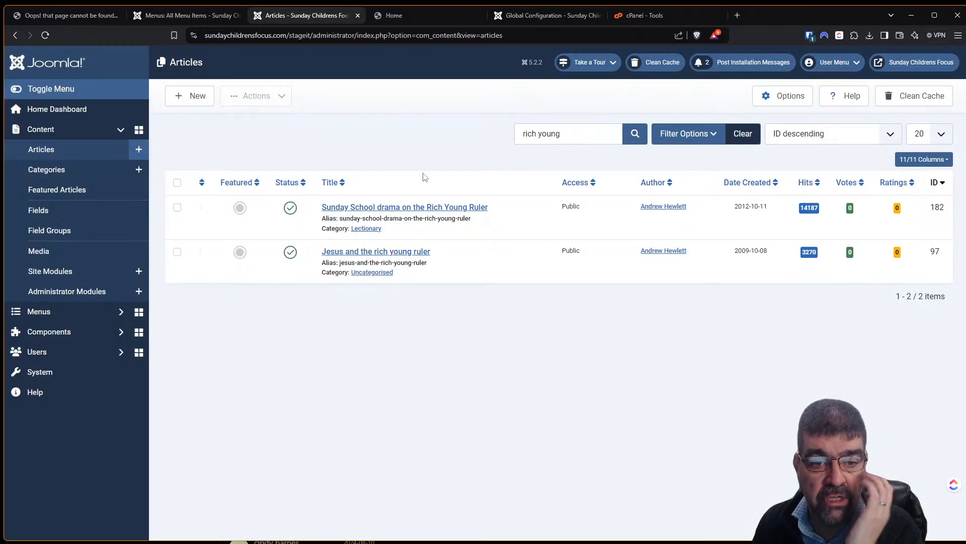
pyautogui.click(408, 209)
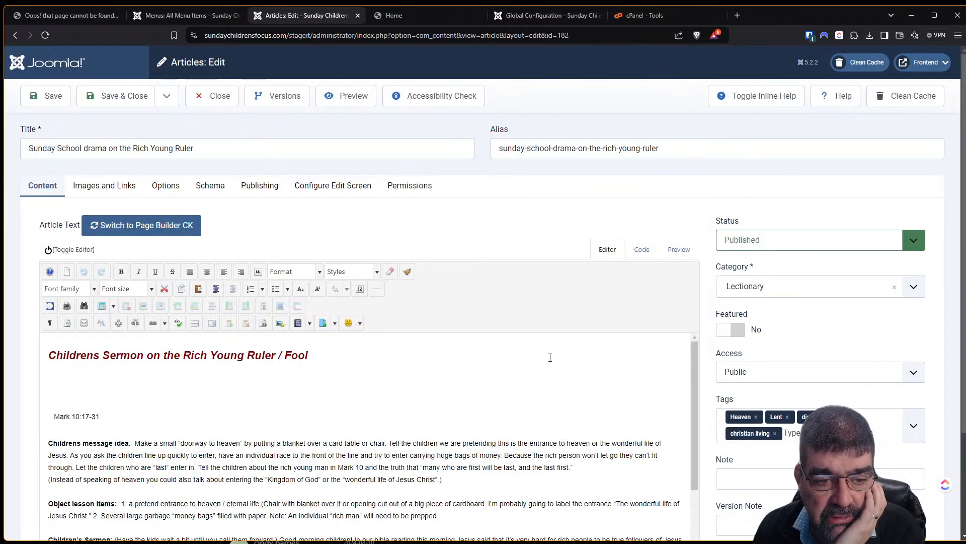
pyautogui.scroll(-5, 548, 360)
pyautogui.scroll(-3, 744, 308)
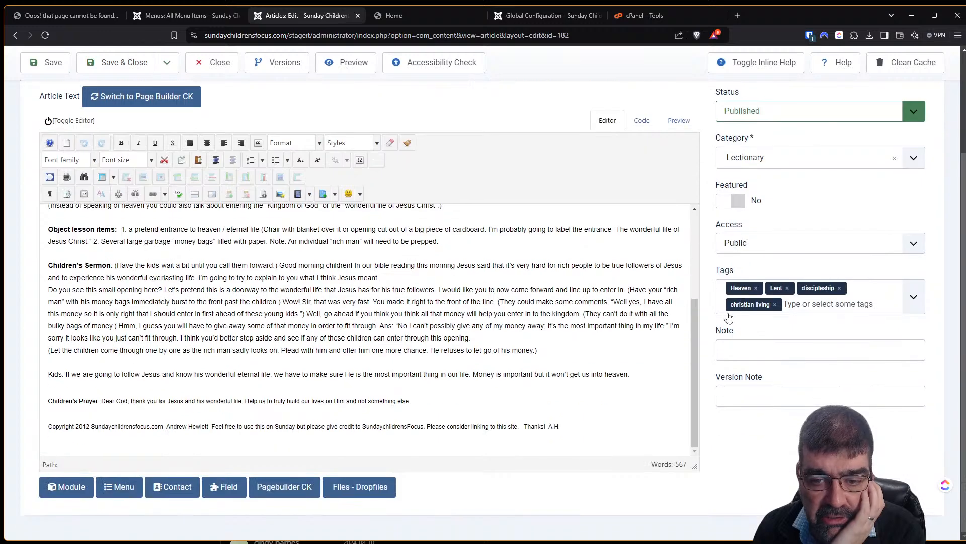
pyautogui.scroll(2, 664, 322)
pyautogui.scroll(3, 627, 79)
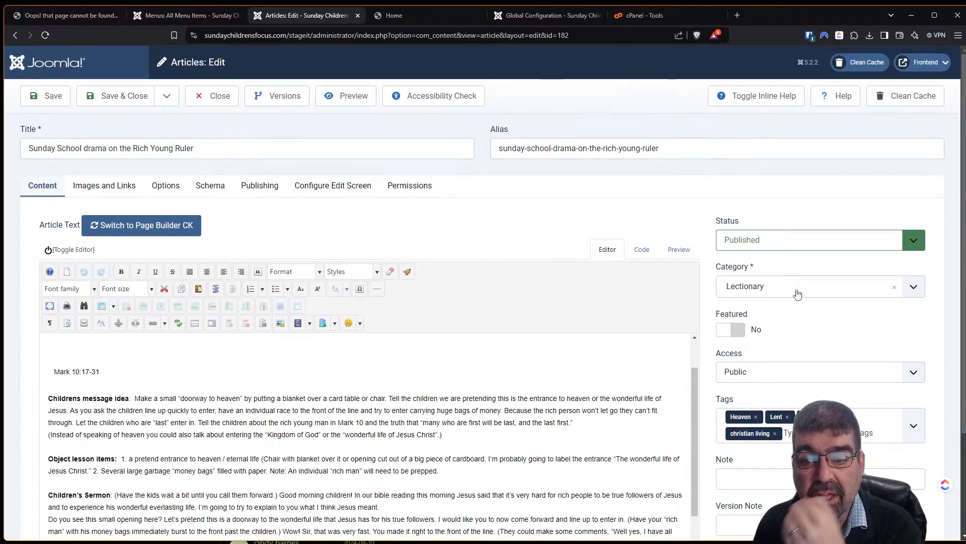
pyautogui.click(915, 287)
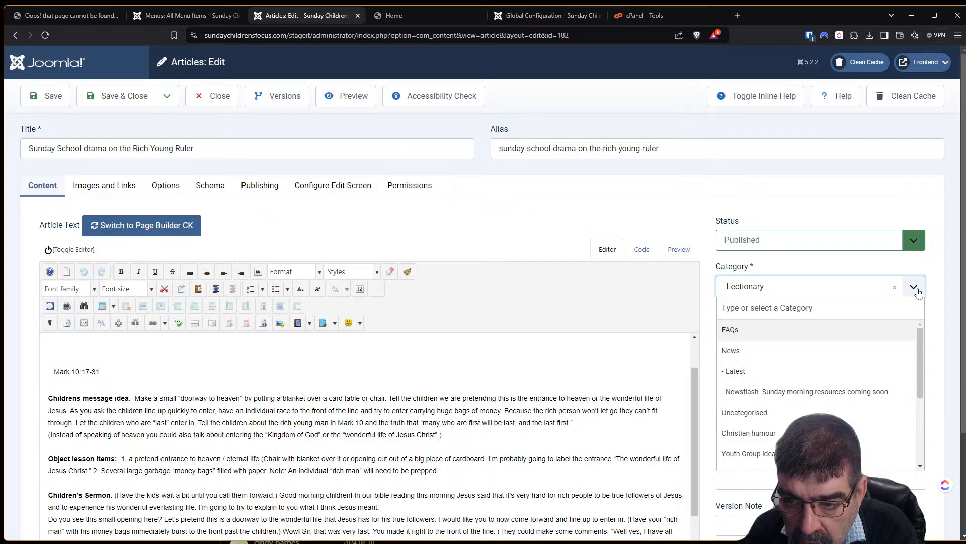
pyautogui.click(916, 287)
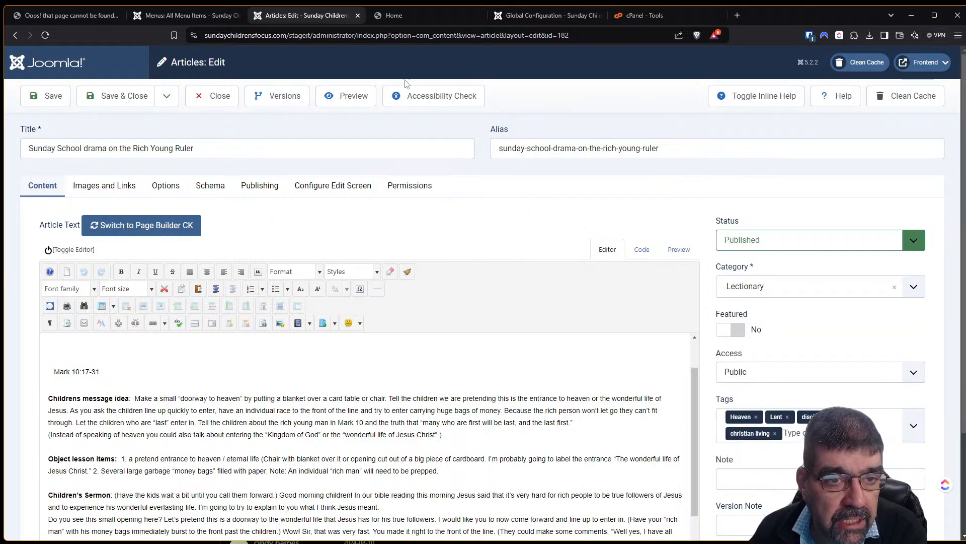
# Step: Find "mustard" on the staging home page and follow the "Parable of the Mustard Seed" link
pyautogui.click(377, 16)
pyautogui.scroll(-8, 316, 255)
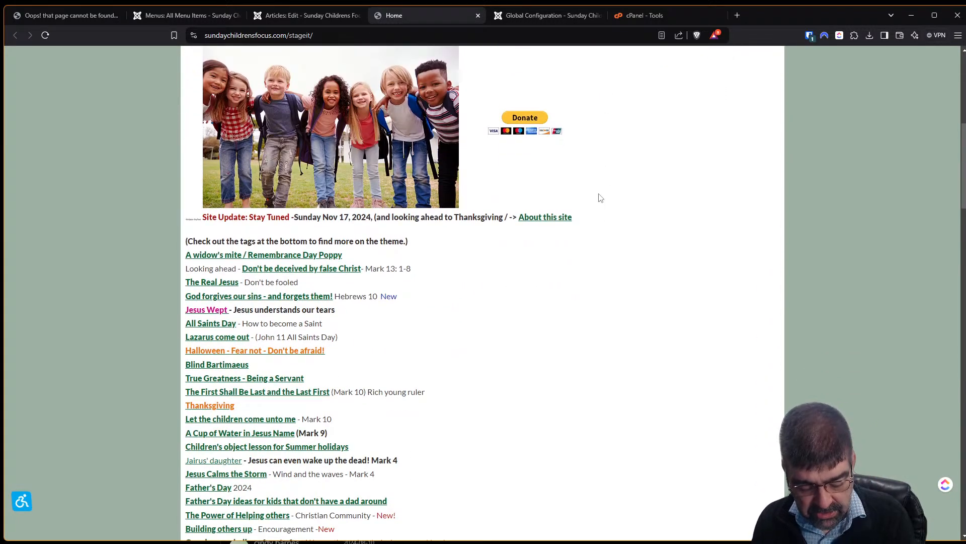
pyautogui.hotkey('ctrl', 'f')
pyautogui.write('mustard')
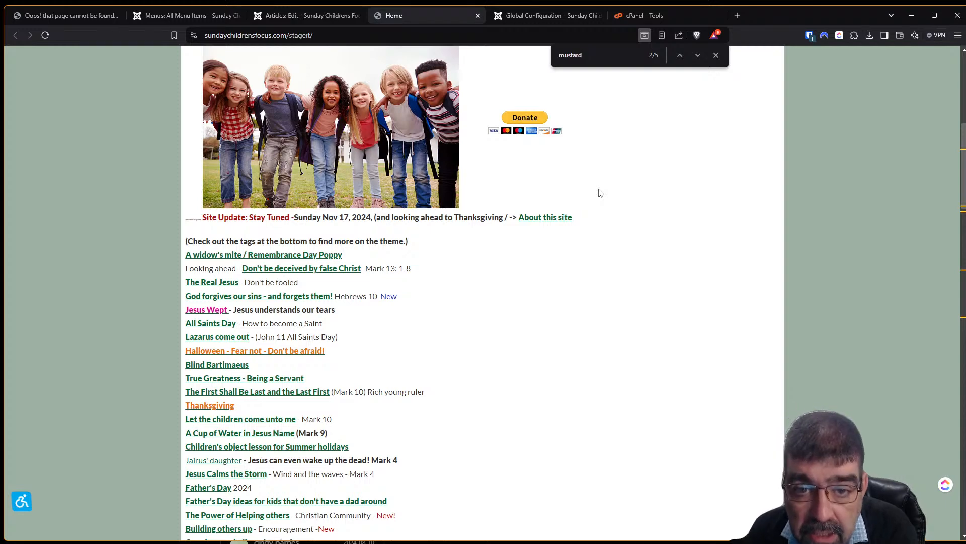
pyautogui.click(699, 55)
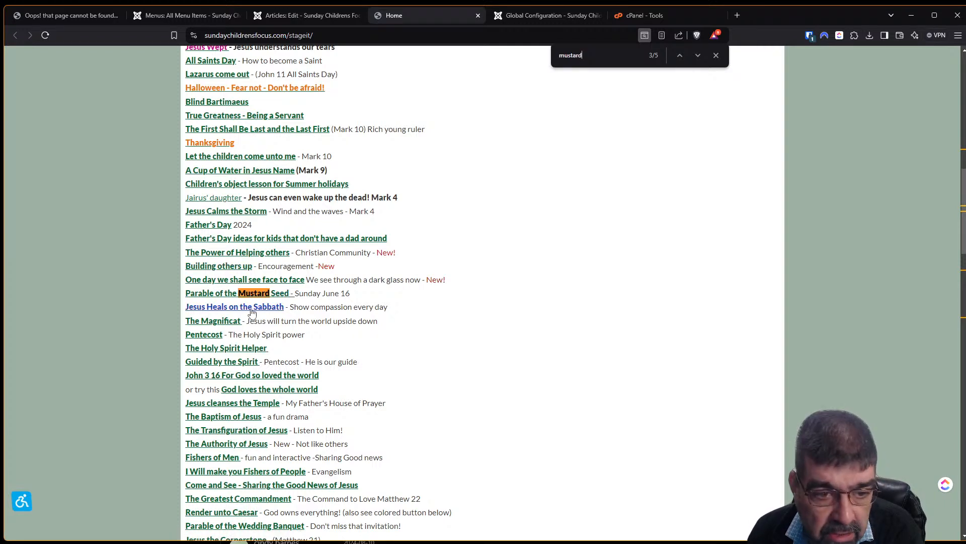
pyautogui.click(215, 298)
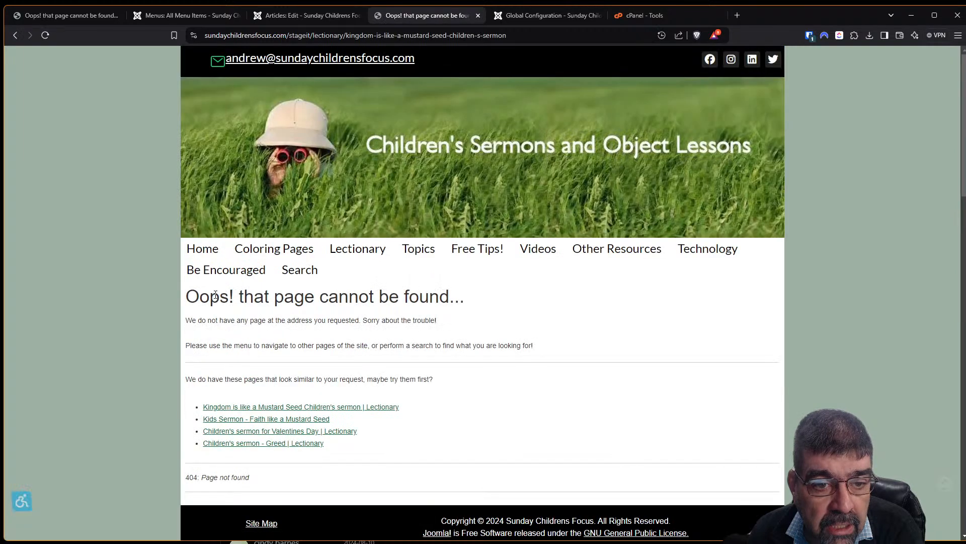
# Step: Close the drama article and search the articles list for "mustard"
pyautogui.click(258, 16)
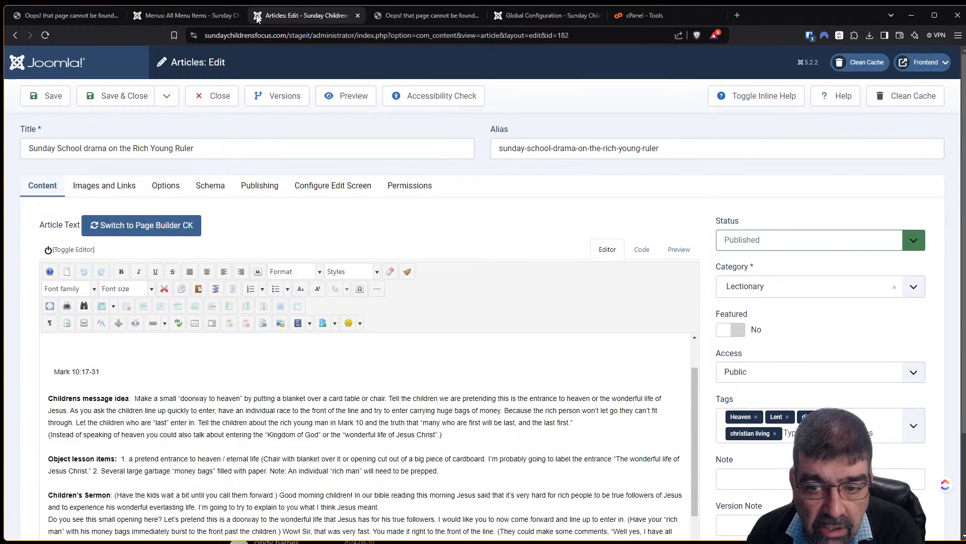
pyautogui.click(227, 95)
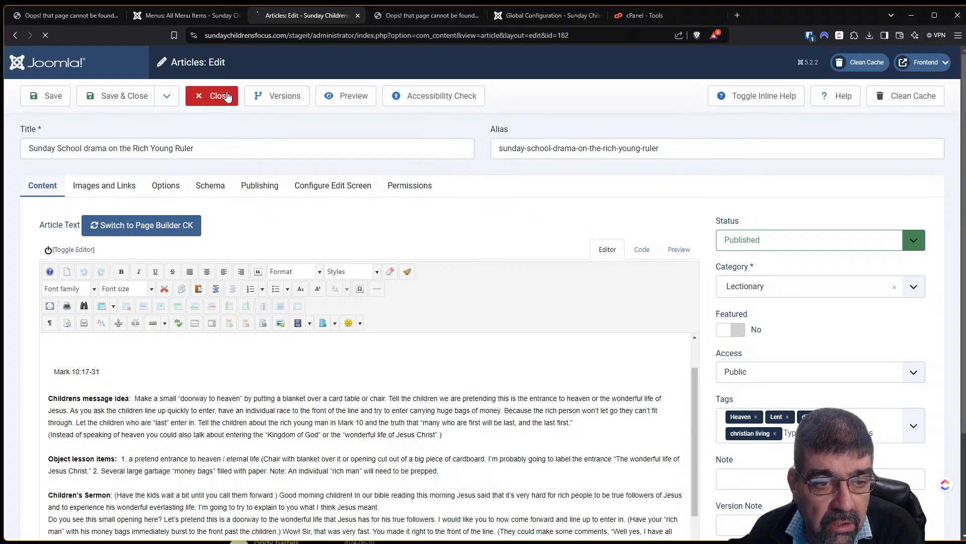
pyautogui.tripleClick(553, 132)
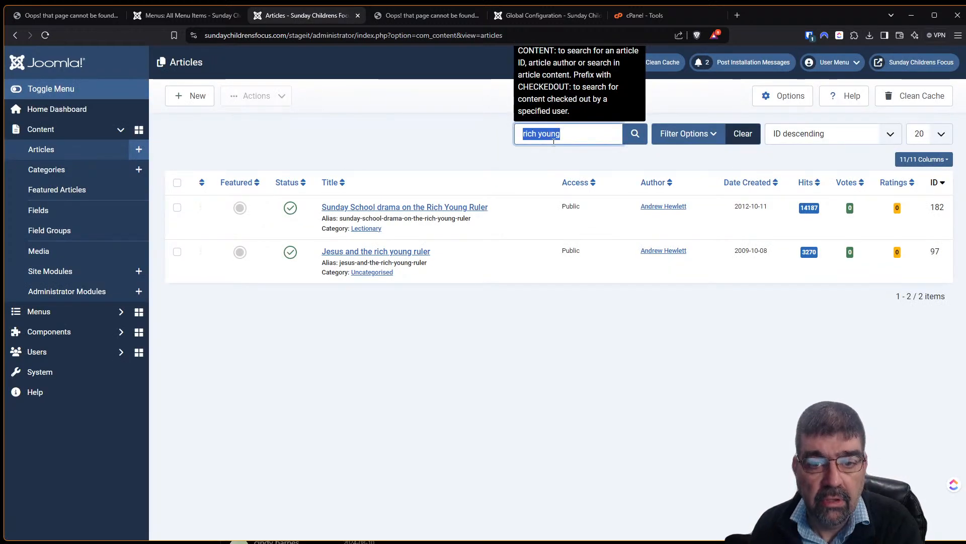
pyautogui.write('mustard')
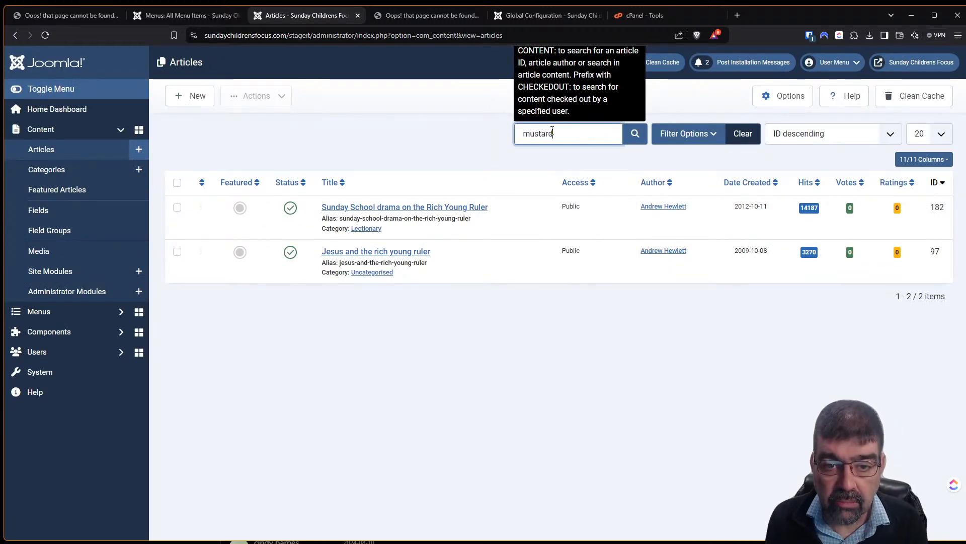
pyautogui.press('Return')
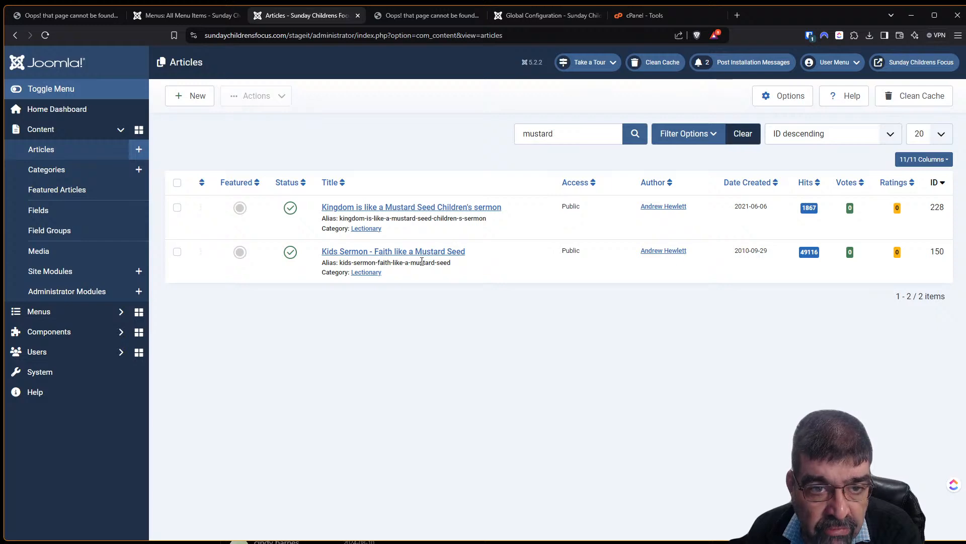
# Step: Compare the missing mustard seed page's address with the article "Kingdom is like a Mustard Seed Children's sermon", check its alias and category, and close it
pyautogui.click(391, 17)
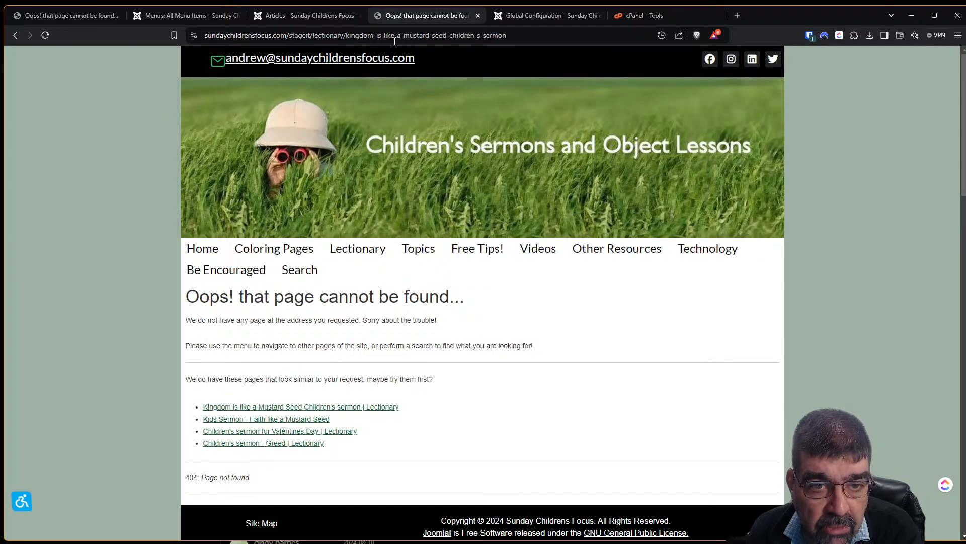
pyautogui.click(320, 16)
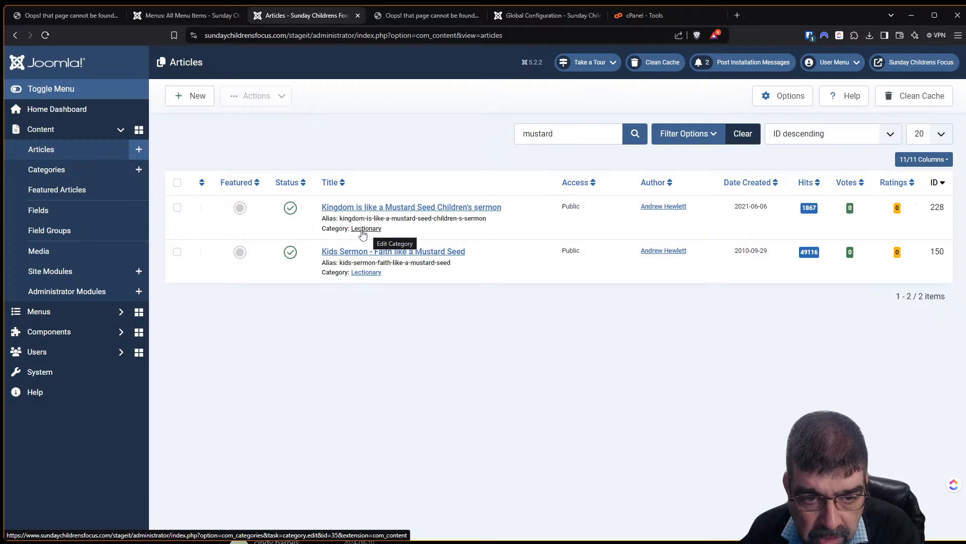
pyautogui.click(372, 208)
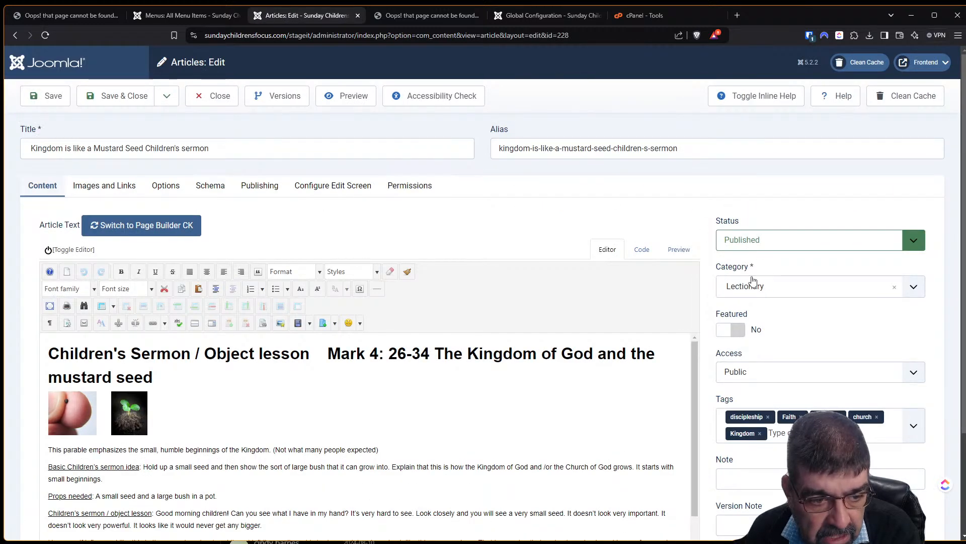
pyautogui.click(217, 101)
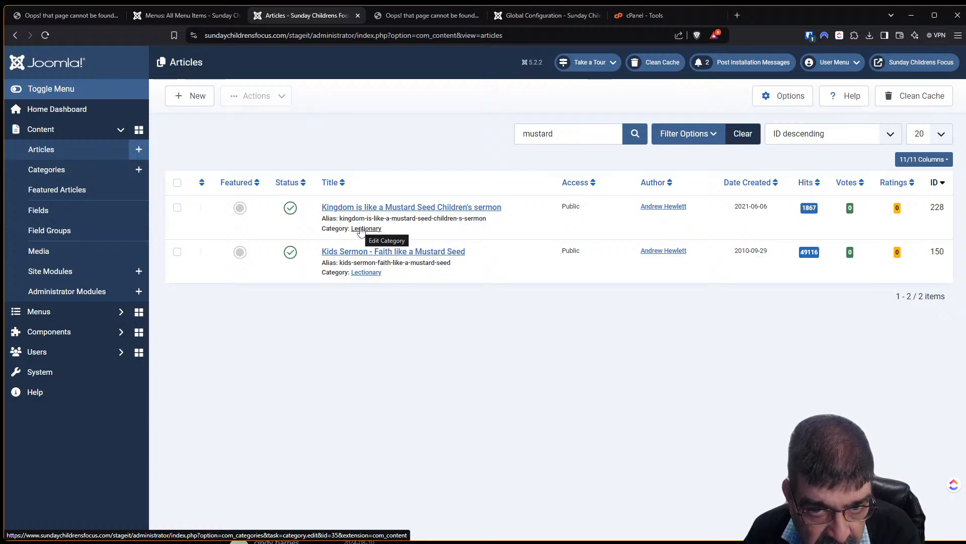
# Step: Check the missing drama page's address and search the articles list for "young-ruler"
pyautogui.click(72, 16)
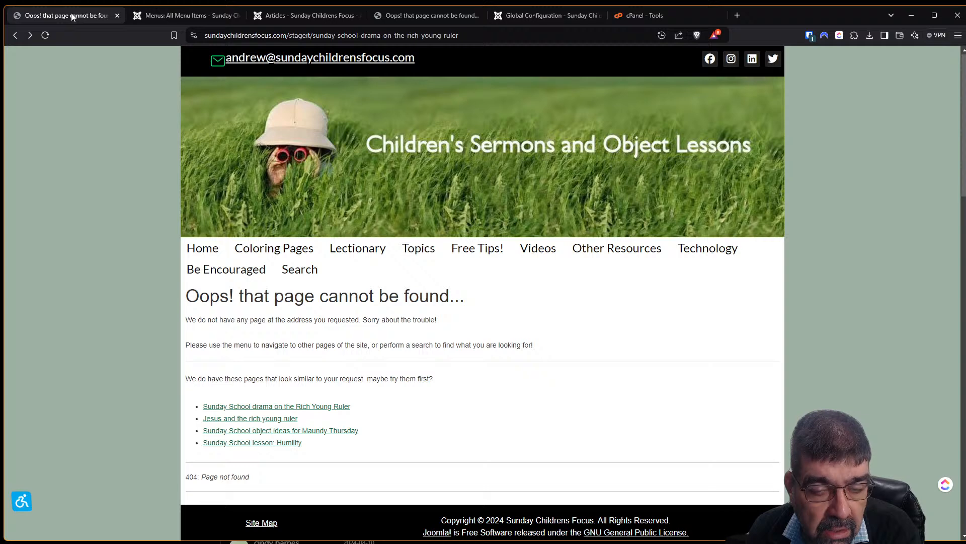
pyautogui.click(302, 16)
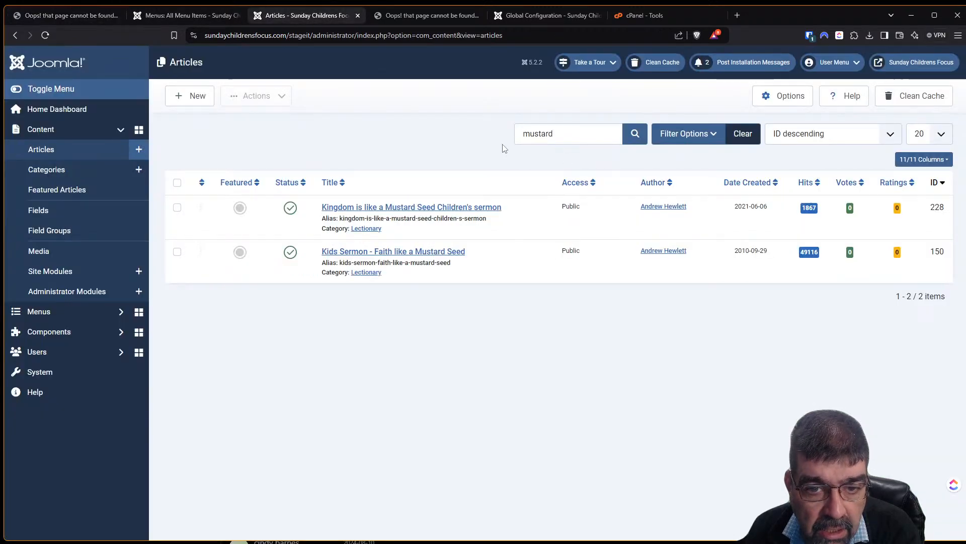
pyautogui.tripleClick(579, 139)
pyautogui.write('yong')
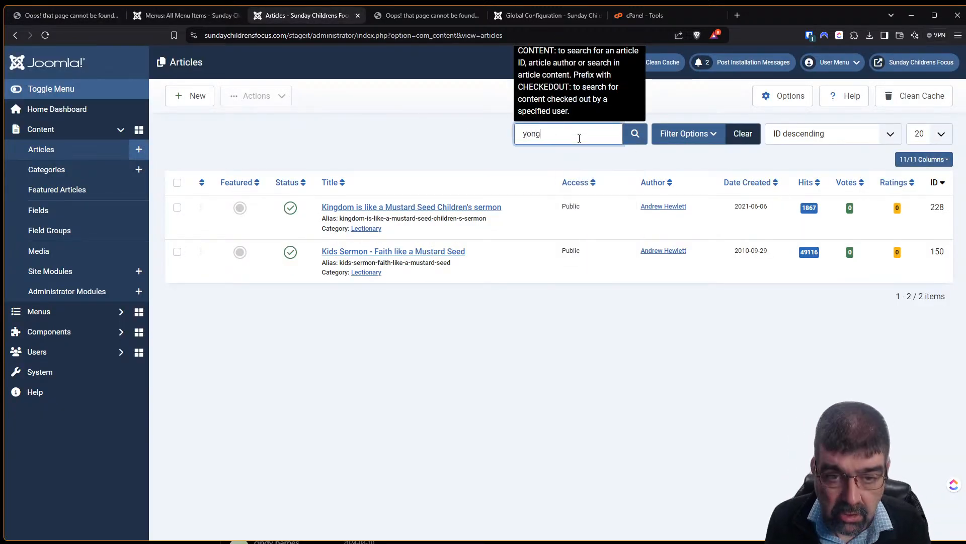
pyautogui.press('BackSpace')
pyautogui.press('BackSpace')
pyautogui.write('ung')
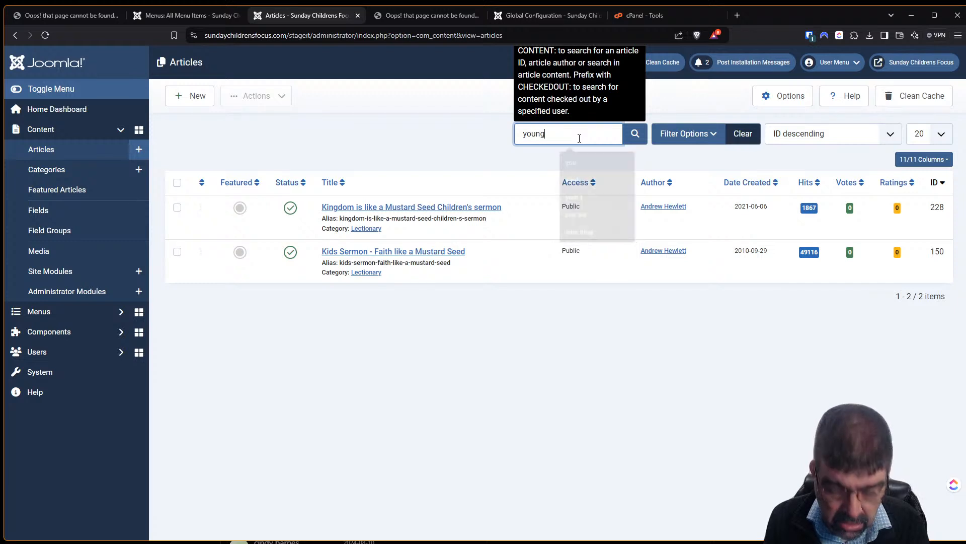
pyautogui.write('-ruler')
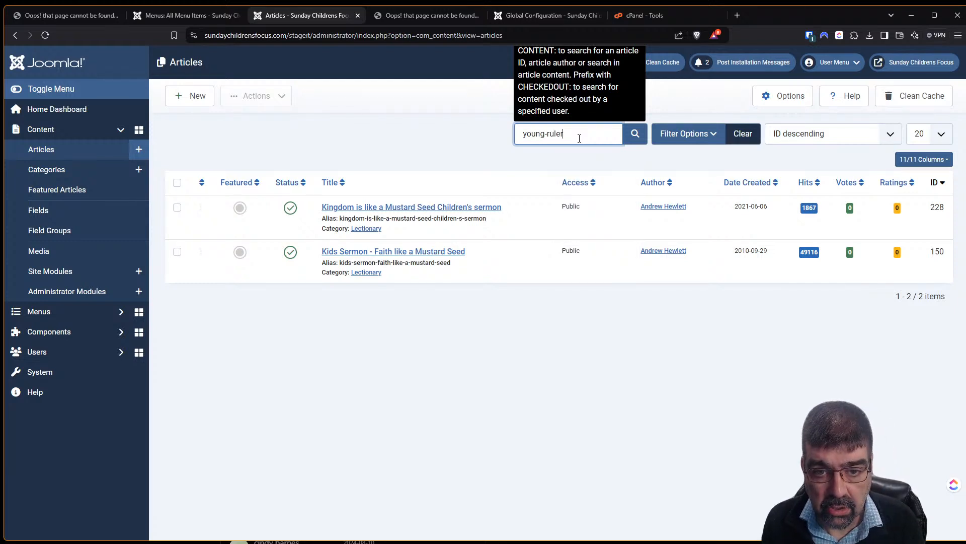
pyautogui.press('Return')
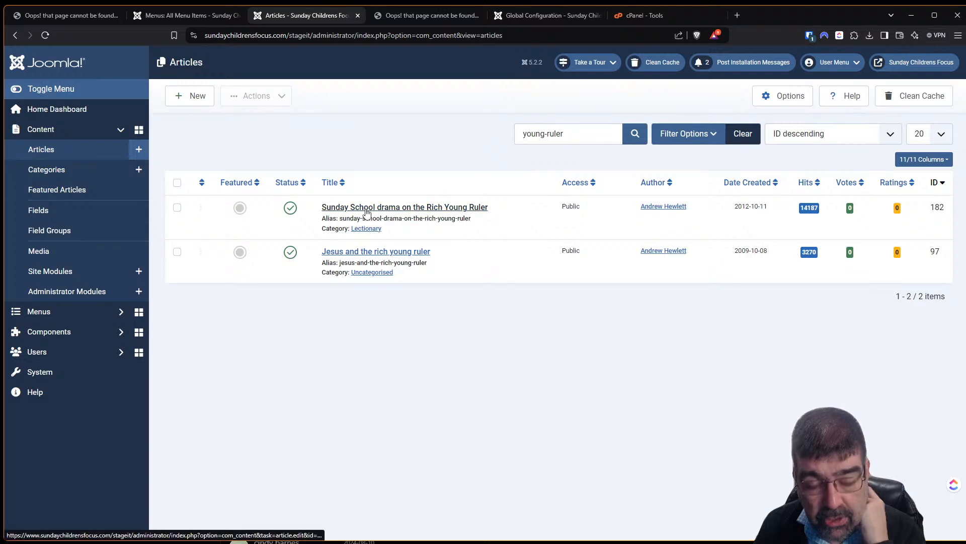
# Step: View the Rich Young Ruler drama article on the frontend, check its page address, and close the article in the administrator
pyautogui.click(366, 207)
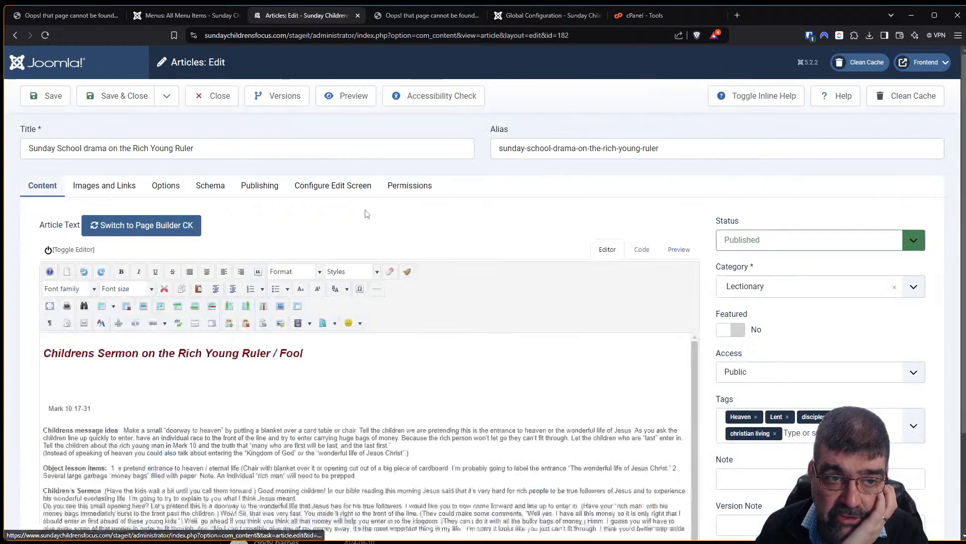
pyautogui.click(924, 73)
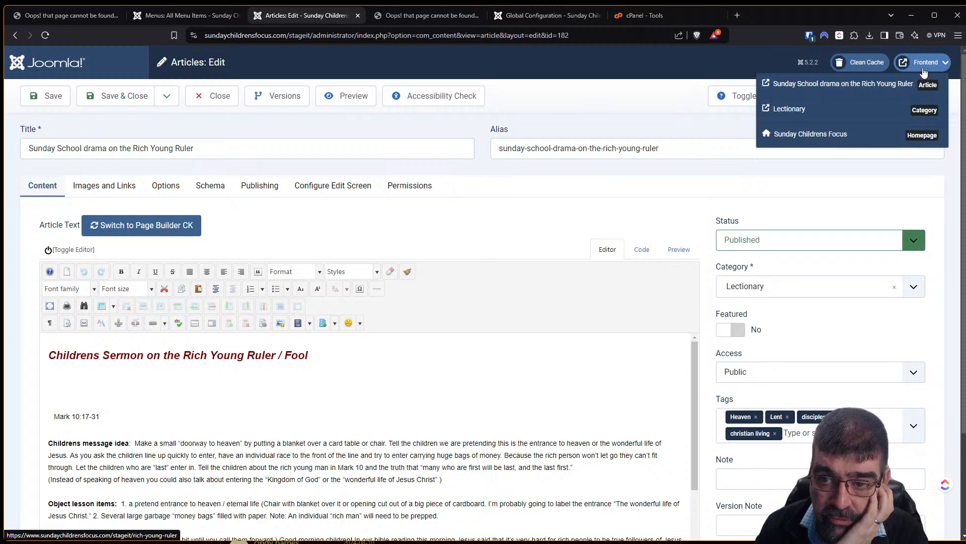
pyautogui.click(850, 84)
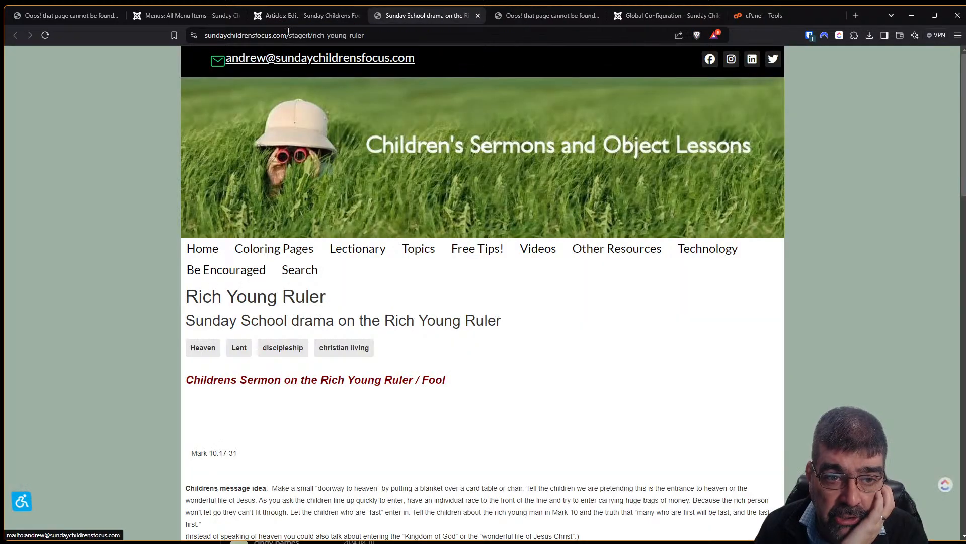
pyautogui.click(313, 36)
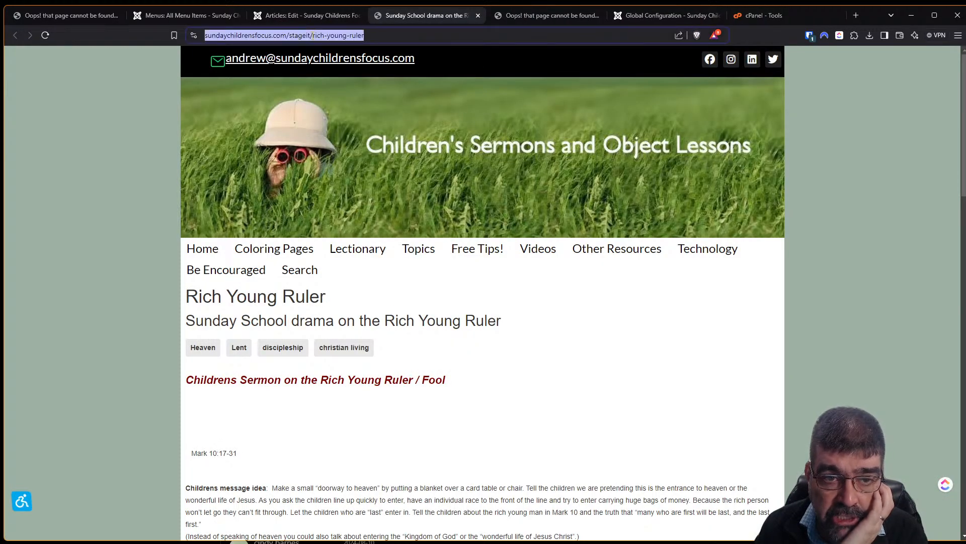
pyautogui.click(309, 15)
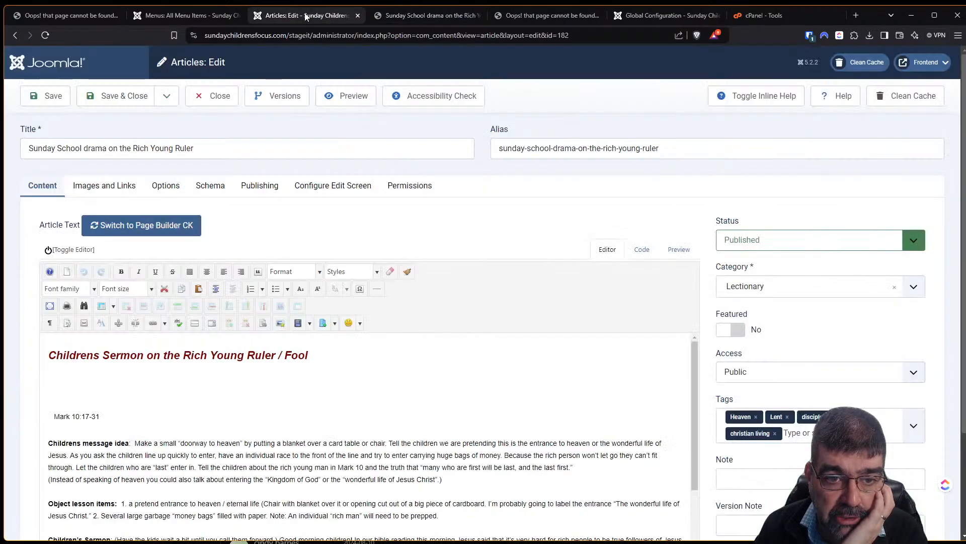
pyautogui.click(224, 102)
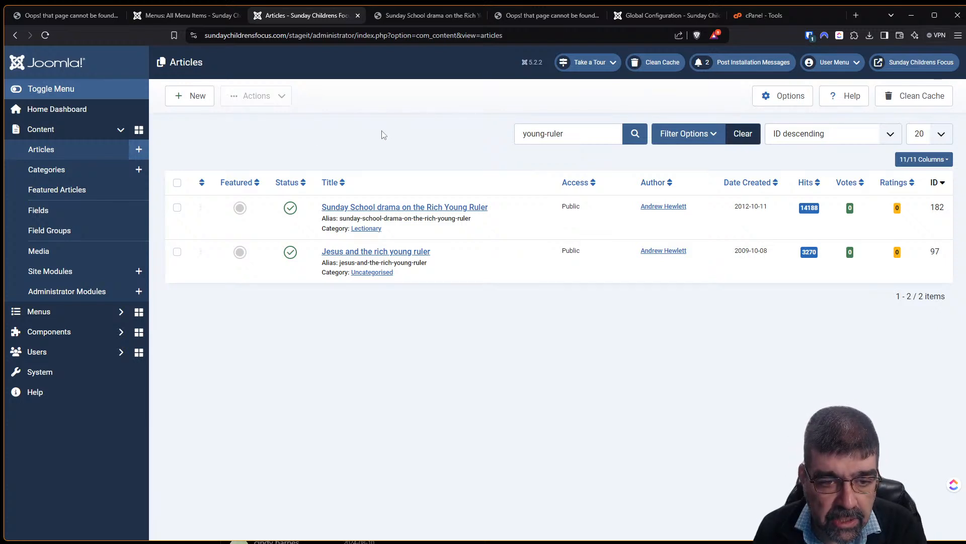
# Step: Search the articles list for "mustard" again, recheck the drama's frontend page and return to the articles list
pyautogui.tripleClick(561, 129)
pyautogui.write('mustard')
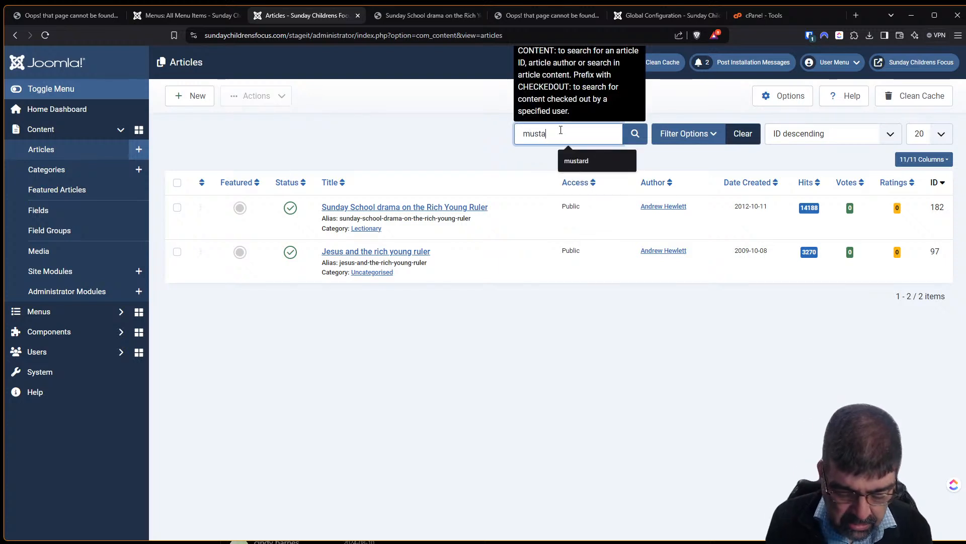
pyautogui.press('Return')
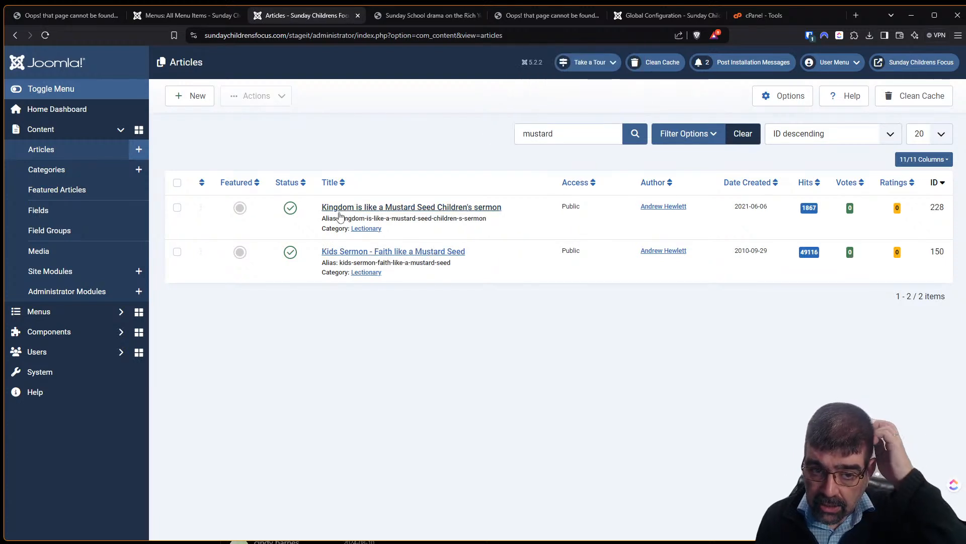
pyautogui.click(433, 16)
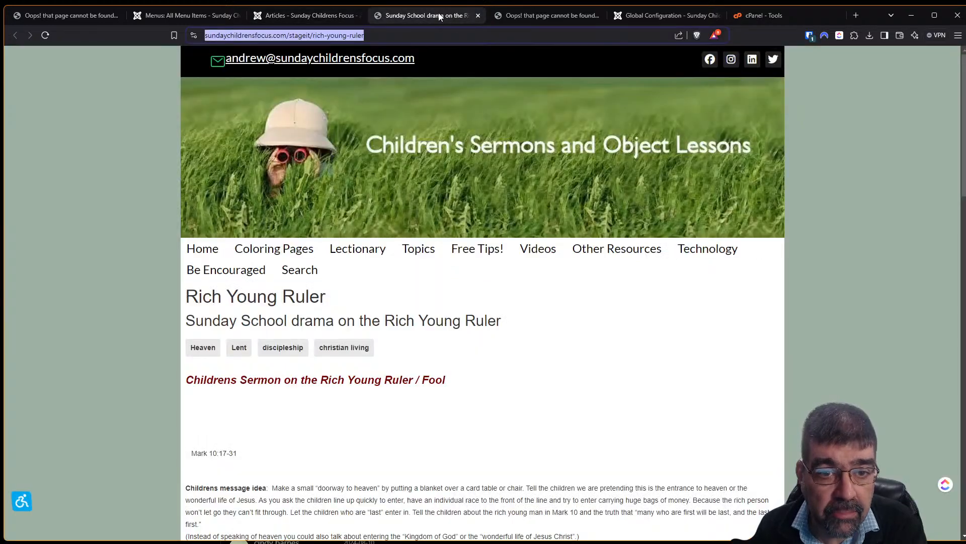
pyautogui.click(311, 15)
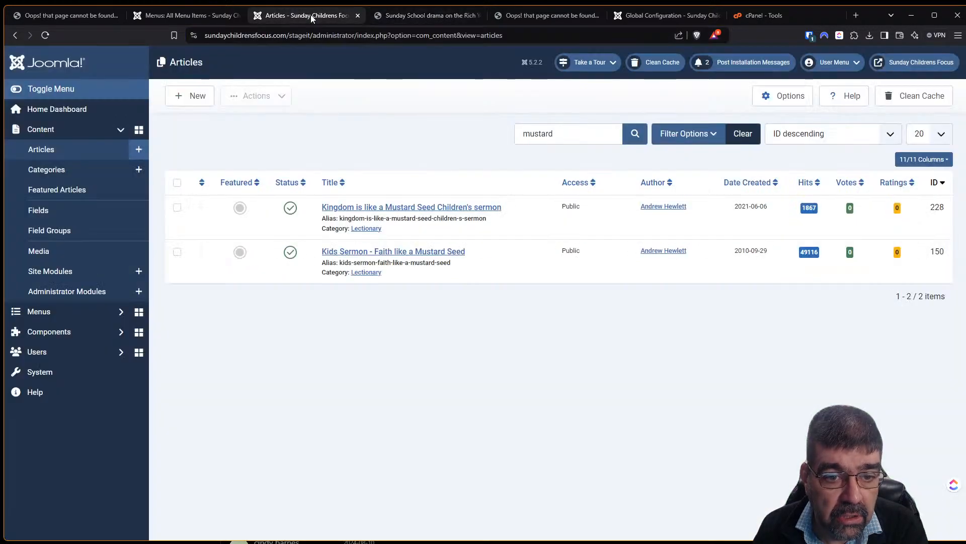
# Step: Open the article "Kingdom is like a Mustard Seed Children's sermon" and view it on the frontend to check its page address
pyautogui.click(381, 207)
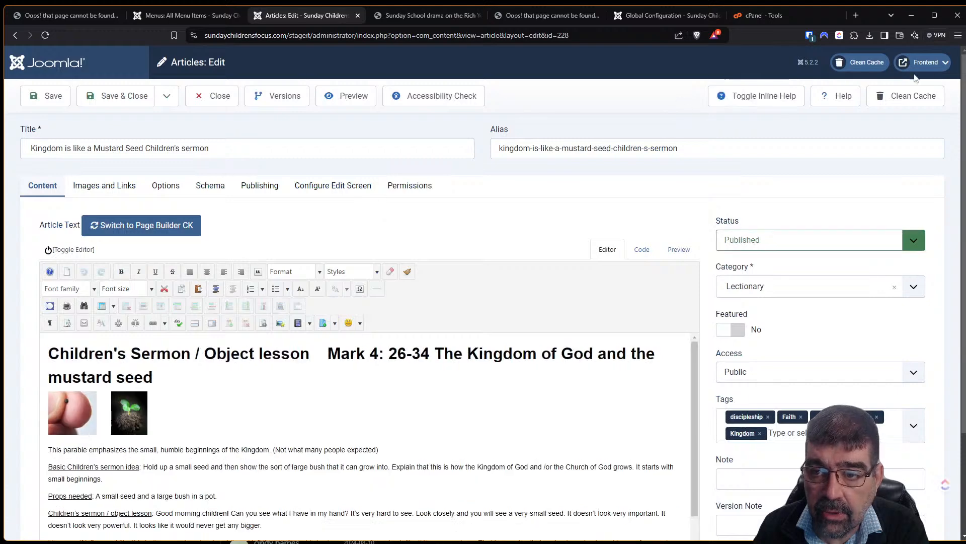
pyautogui.click(925, 62)
pyautogui.click(894, 88)
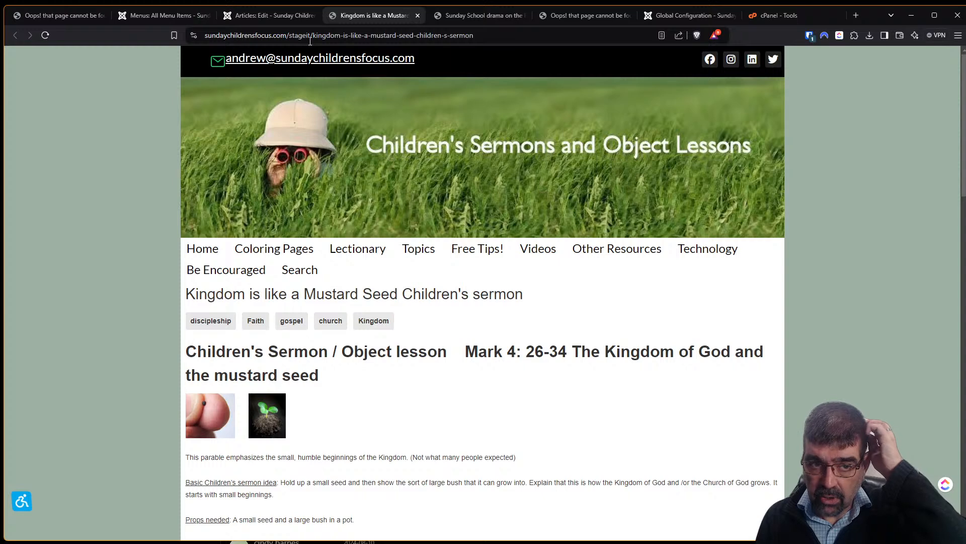
# Step: Go from the drama's frontend page to the staging home page, test the "A widow's mite / Remembrance Day Poppy" link and return
pyautogui.click(478, 15)
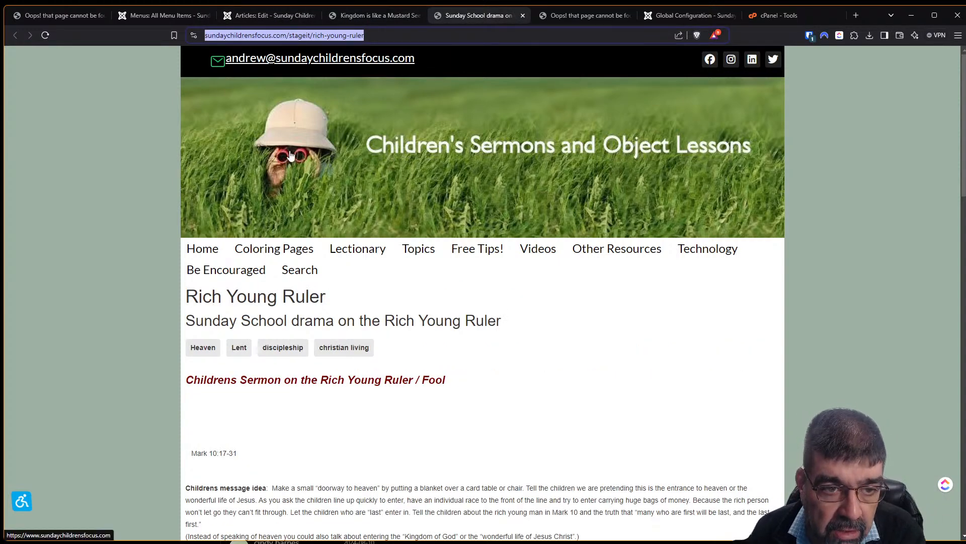
pyautogui.click(206, 257)
pyautogui.scroll(-6, 478, 264)
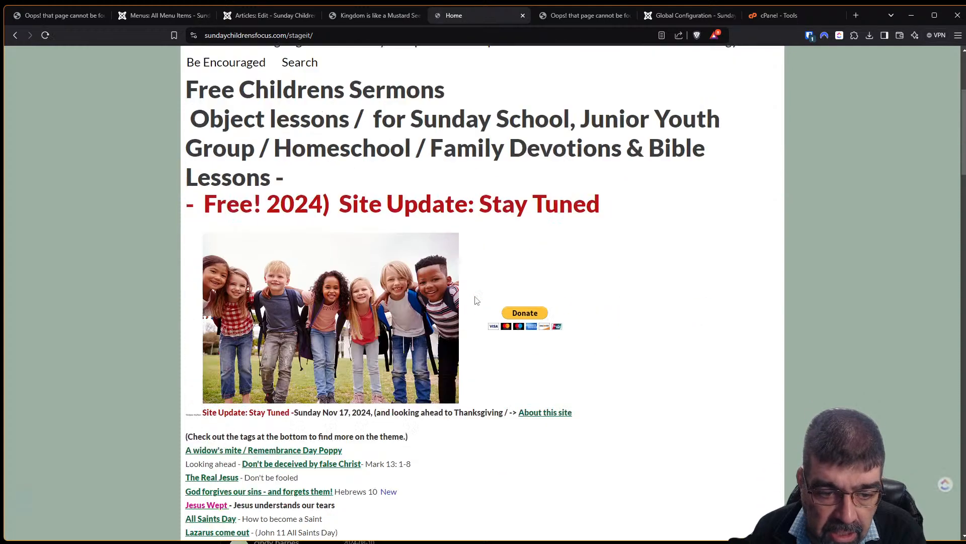
pyautogui.scroll(3, 469, 244)
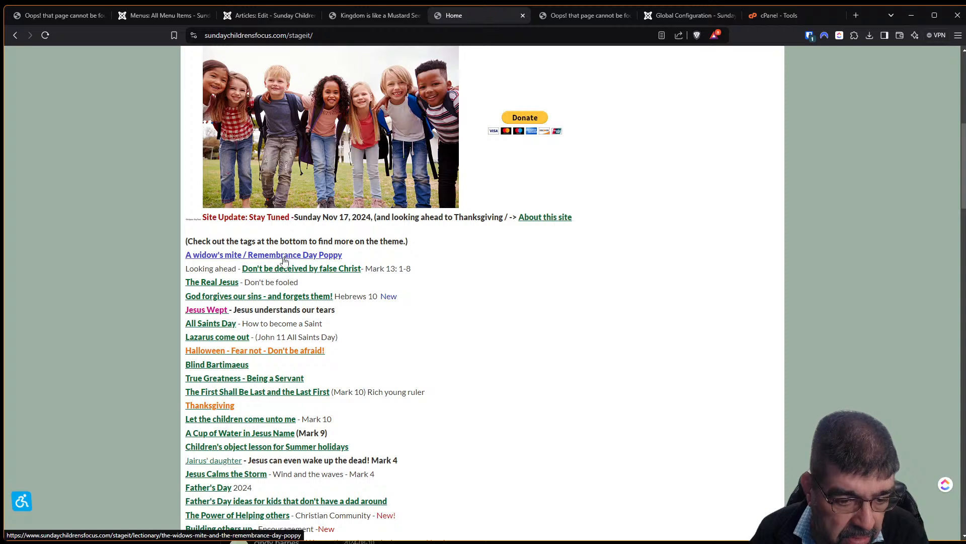
pyautogui.click(283, 259)
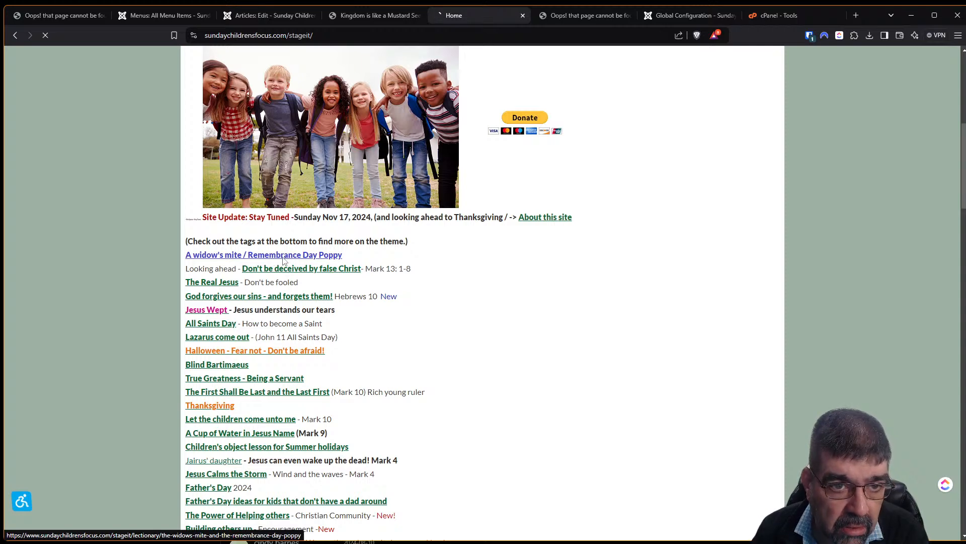
pyautogui.click(12, 38)
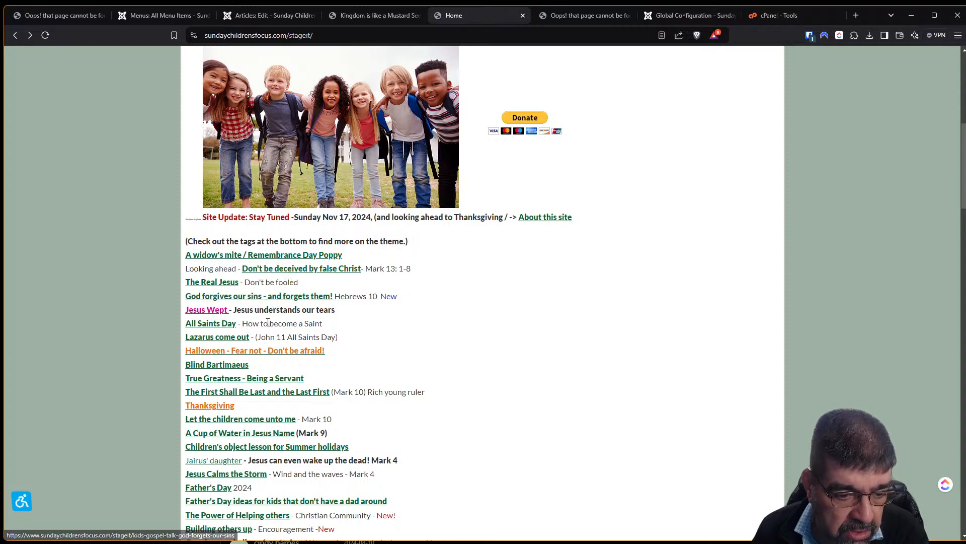
# Step: Test the home page links "Lazarus come out" and "Halloween - Fear not - Don't be afraid!", returning to the home page after each
pyautogui.click(230, 342)
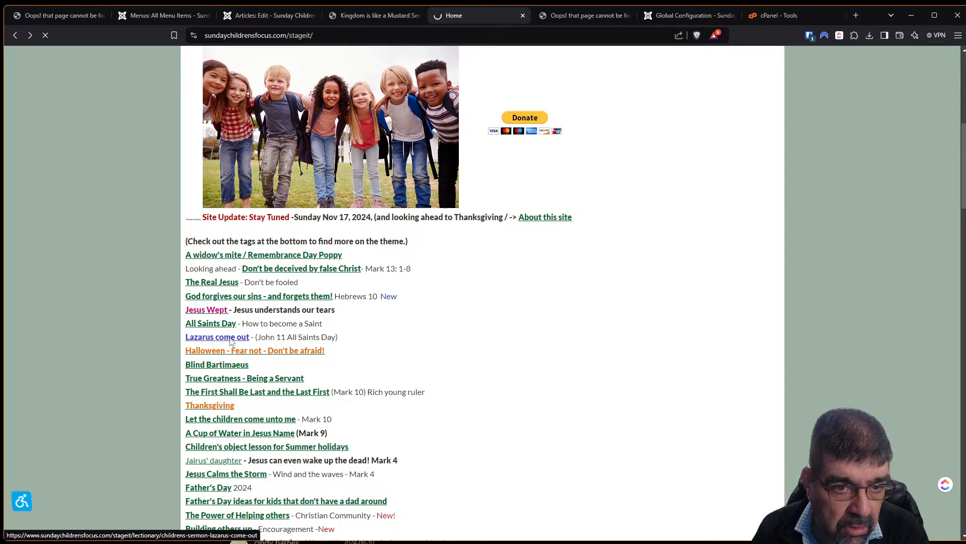
pyautogui.click(15, 34)
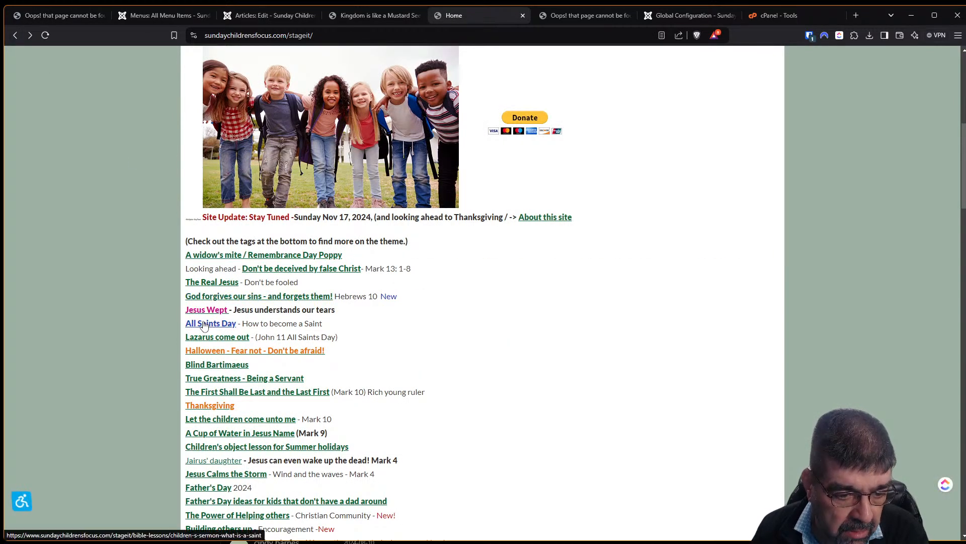
pyautogui.click(207, 351)
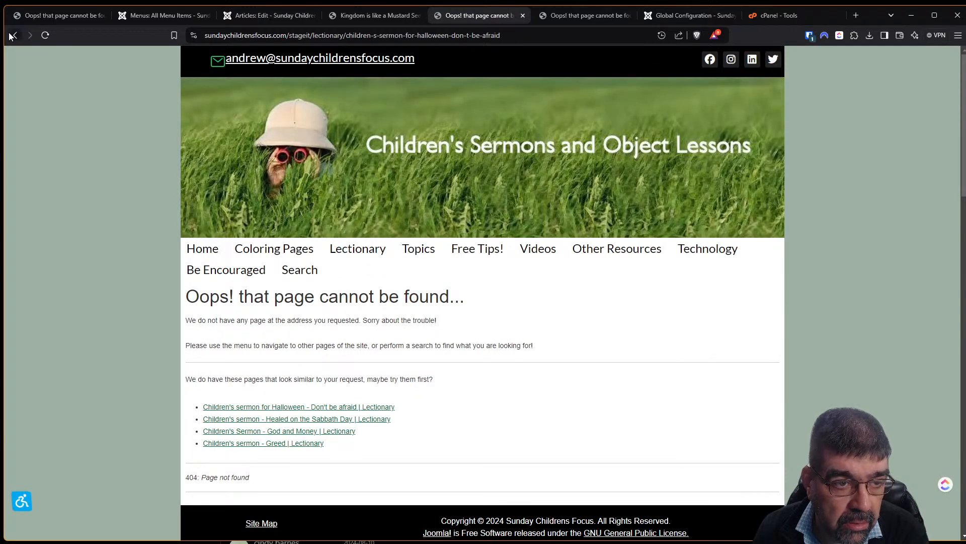
pyautogui.click(13, 35)
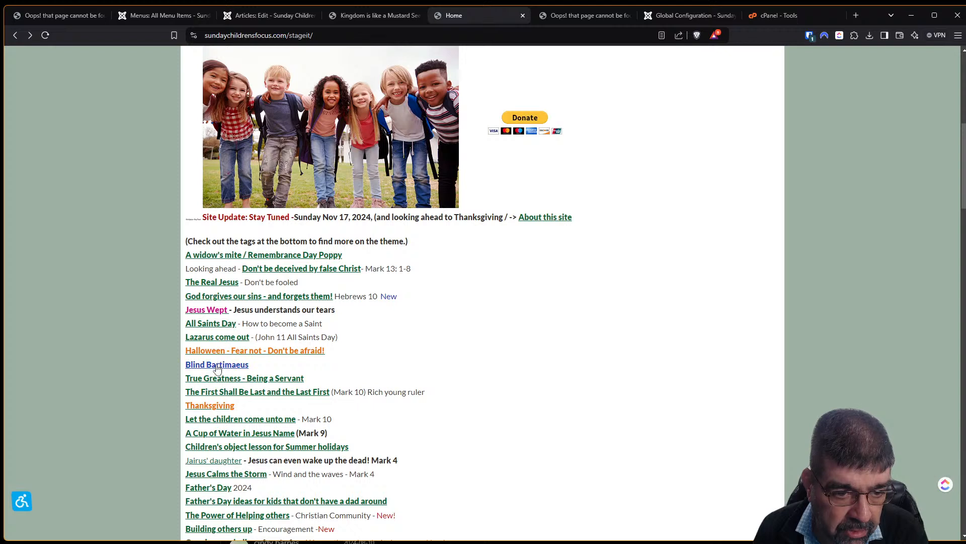
# Step: Follow "The First Shall Be Last and the Last First" and compare its page address with that of the missing mustard seed page
pyautogui.click(218, 395)
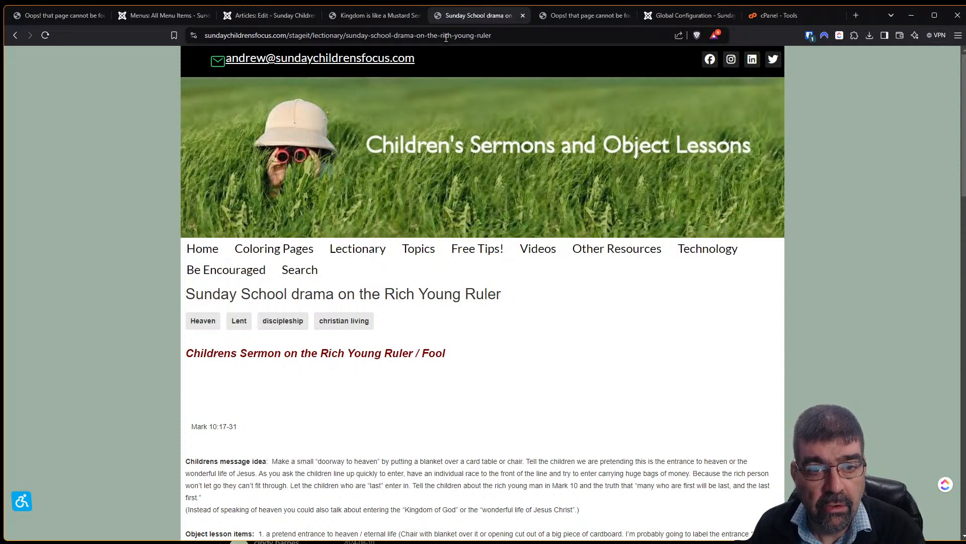
pyautogui.moveTo(441, 36); pyautogui.dragTo(492, 37)
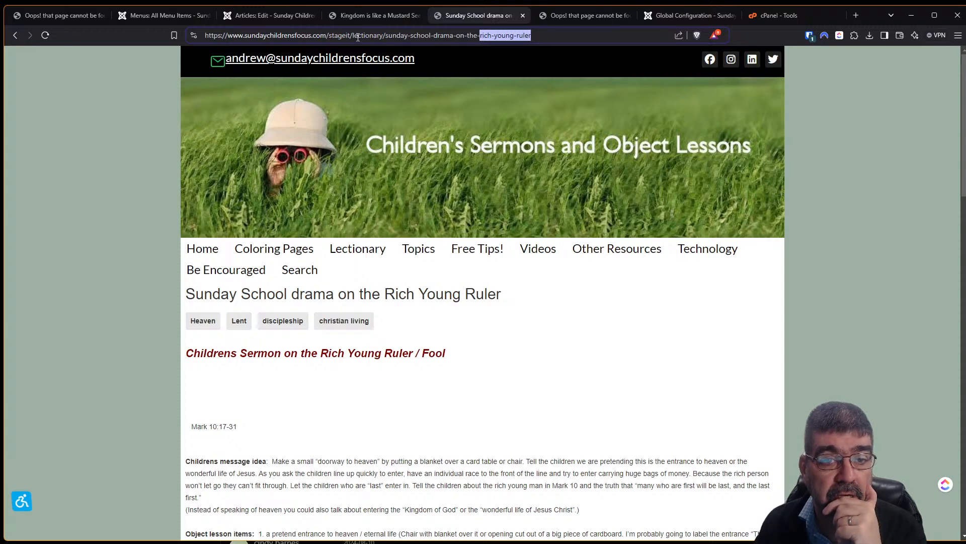
pyautogui.click(588, 15)
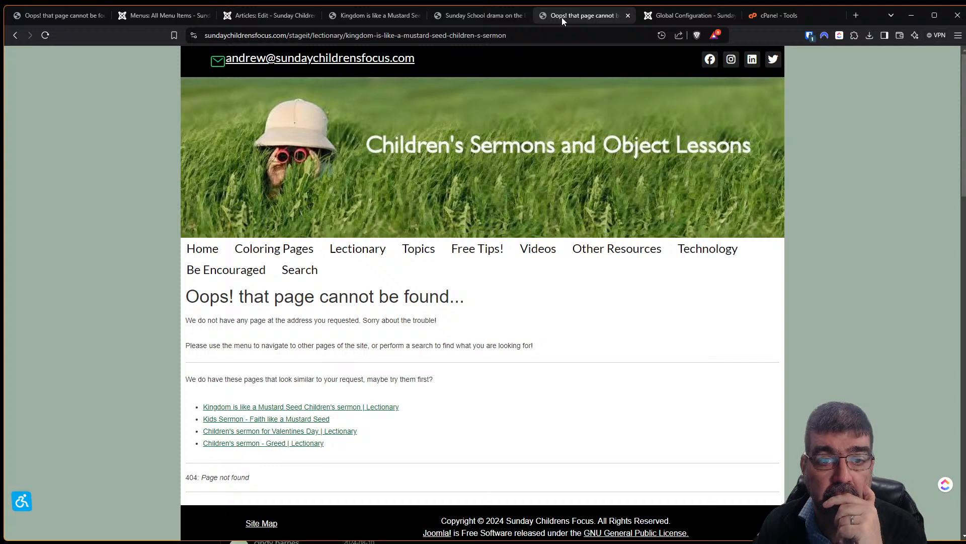
# Step: Close the mustard seed article in the administrator and search the articles list for "ruler"
pyautogui.click(246, 23)
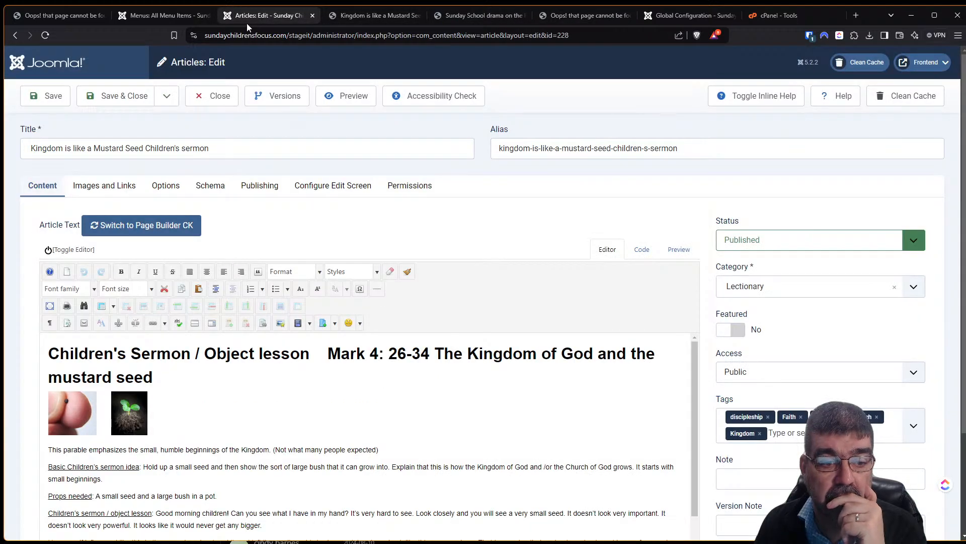
pyautogui.click(215, 103)
pyautogui.doubleClick(524, 137)
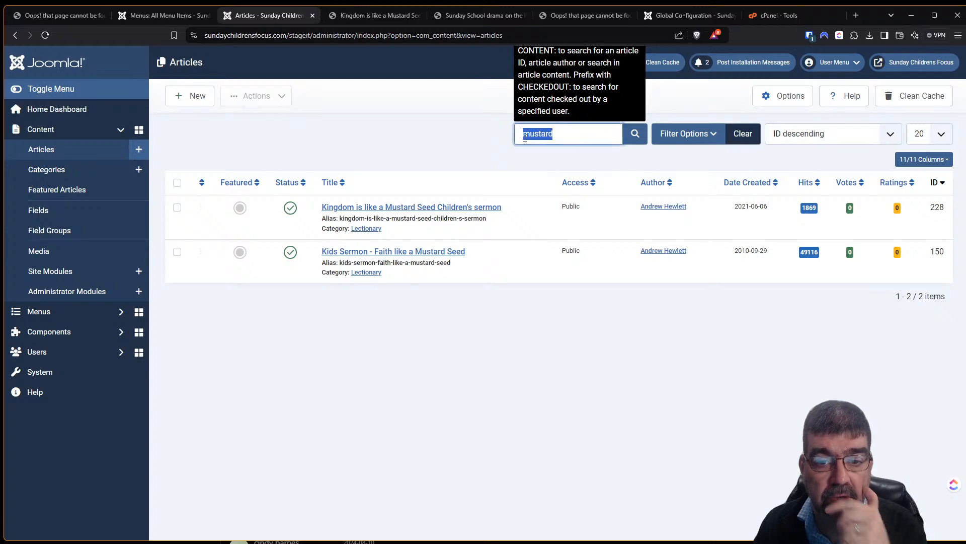
pyautogui.write('ruler')
pyautogui.press('Return')
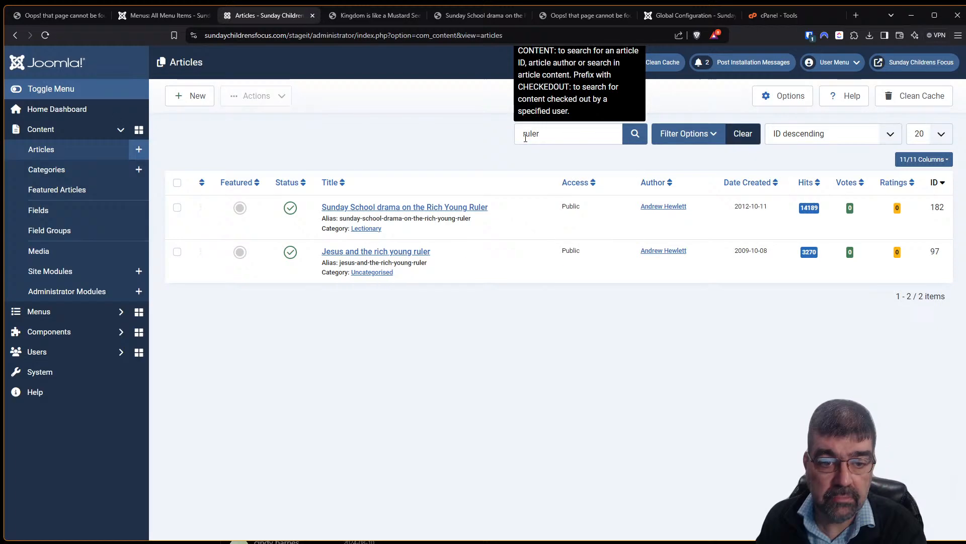
# Step: View the article "Sunday School drama on the Rich Young Ruler" on the frontend and compare its address with the adjacent lectionary version
pyautogui.click(406, 214)
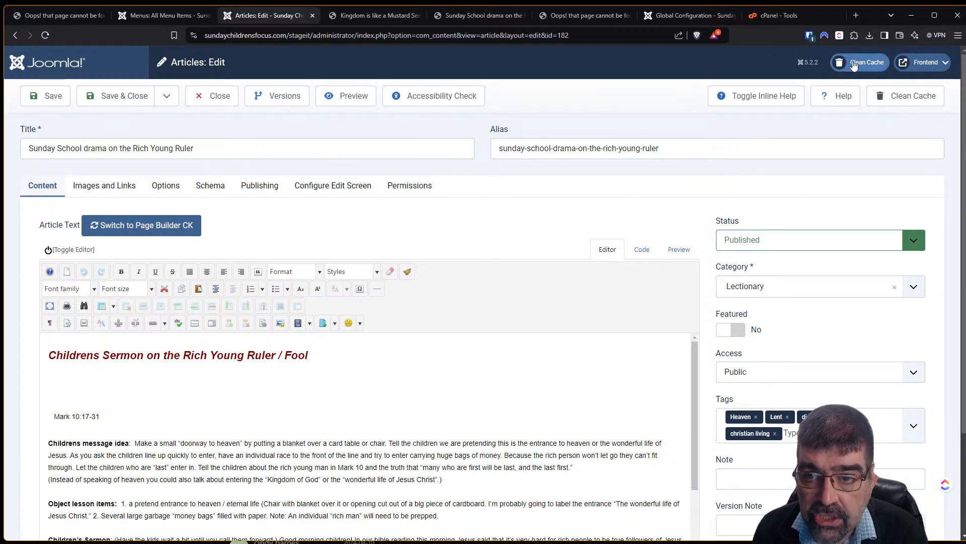
pyautogui.click(917, 75)
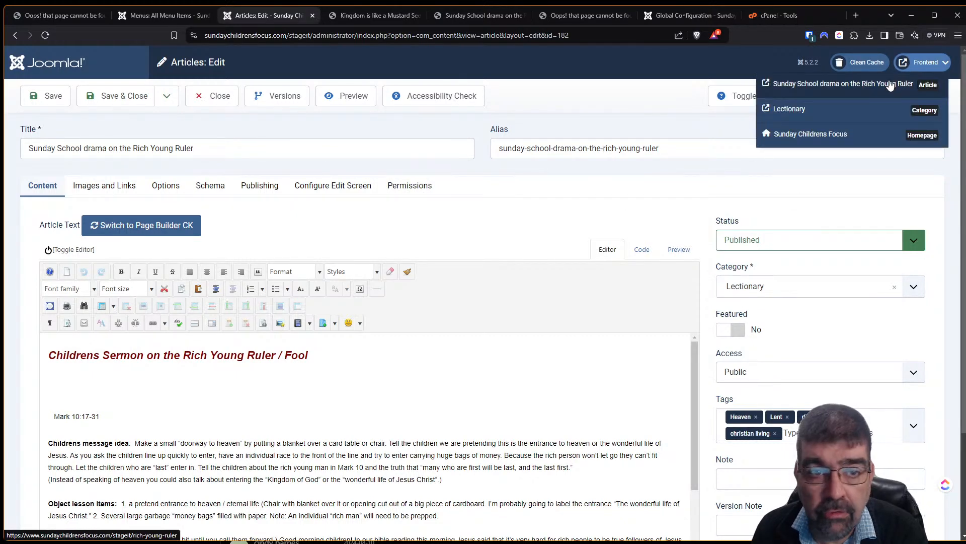
pyautogui.click(889, 81)
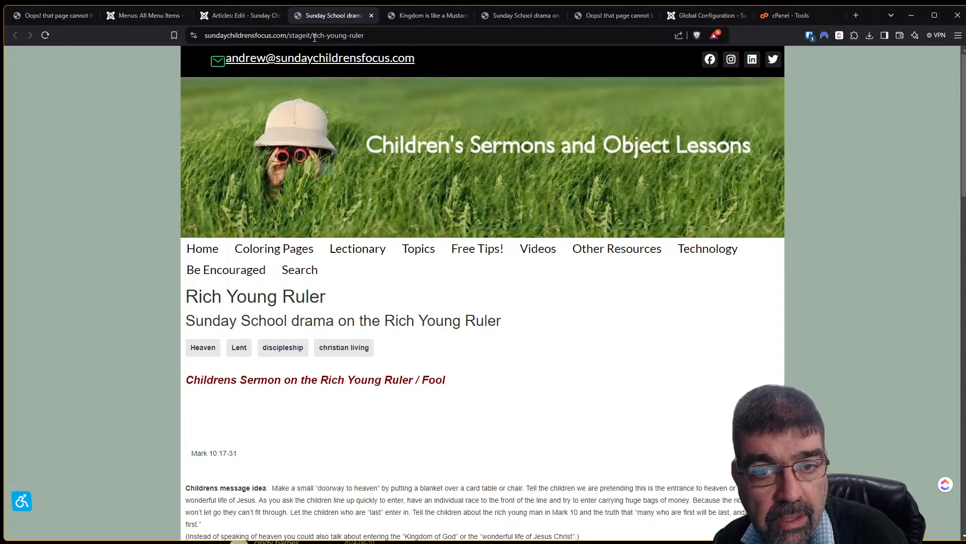
pyautogui.moveTo(532, 20); pyautogui.dragTo(408, 26)
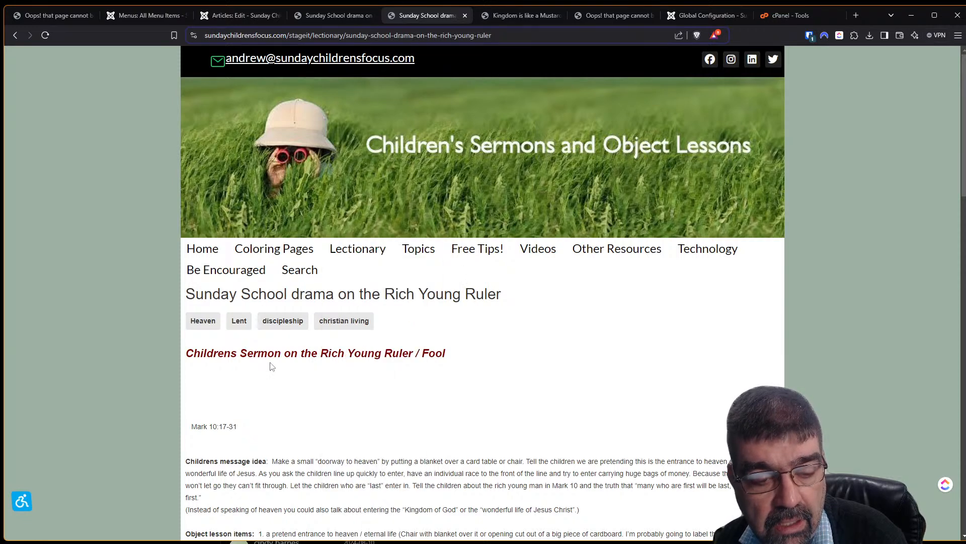
pyautogui.click(330, 16)
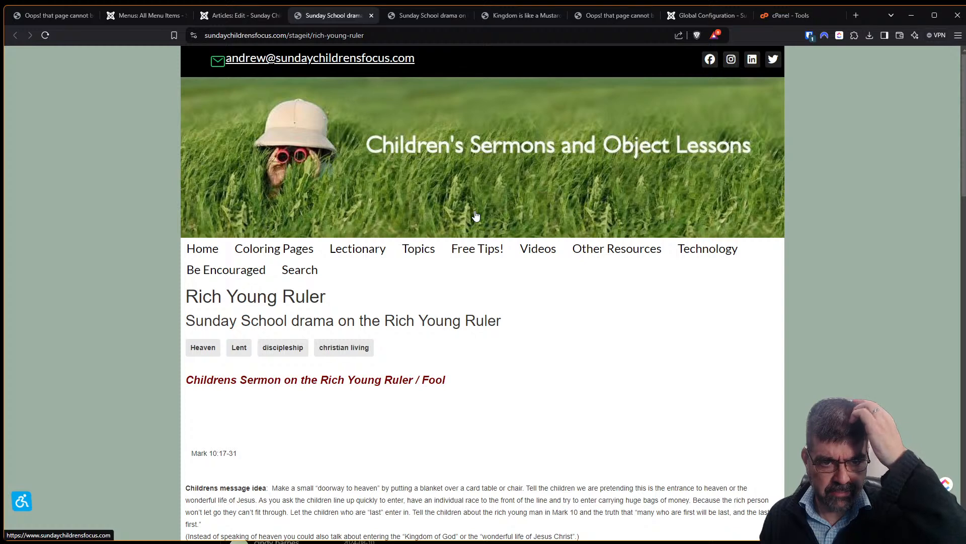
# Step: Close the drama article, then check the alias and category of "Jesus and the rich young ruler" and close it
pyautogui.click(231, 19)
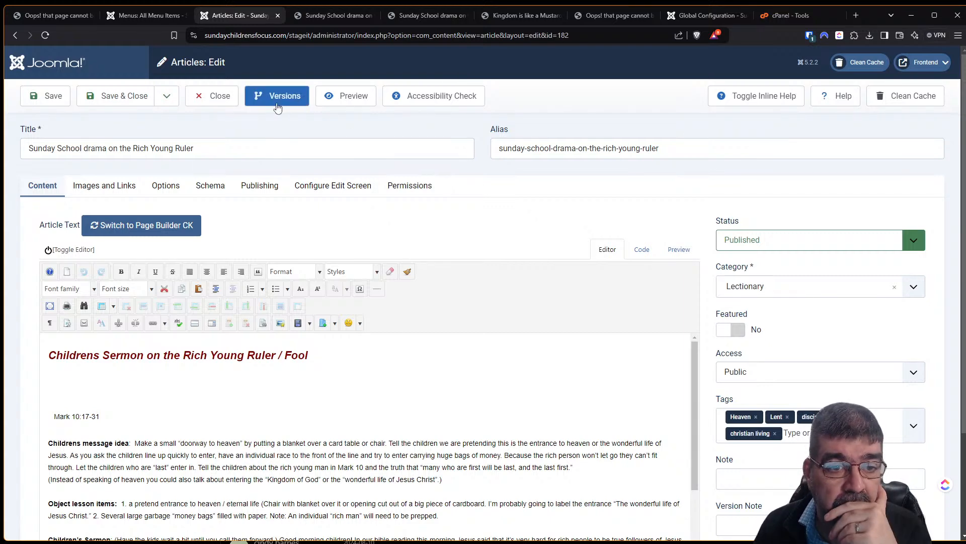
pyautogui.click(230, 103)
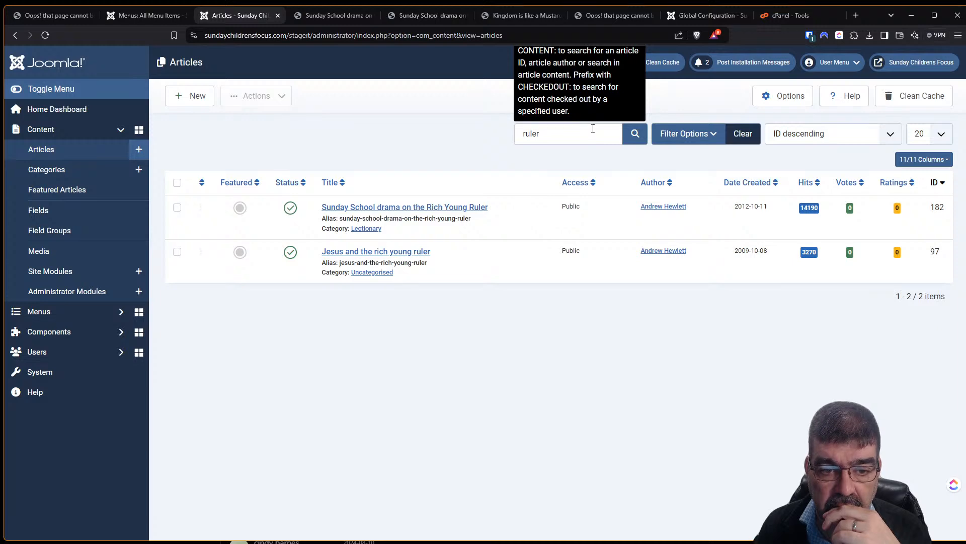
pyautogui.click(415, 252)
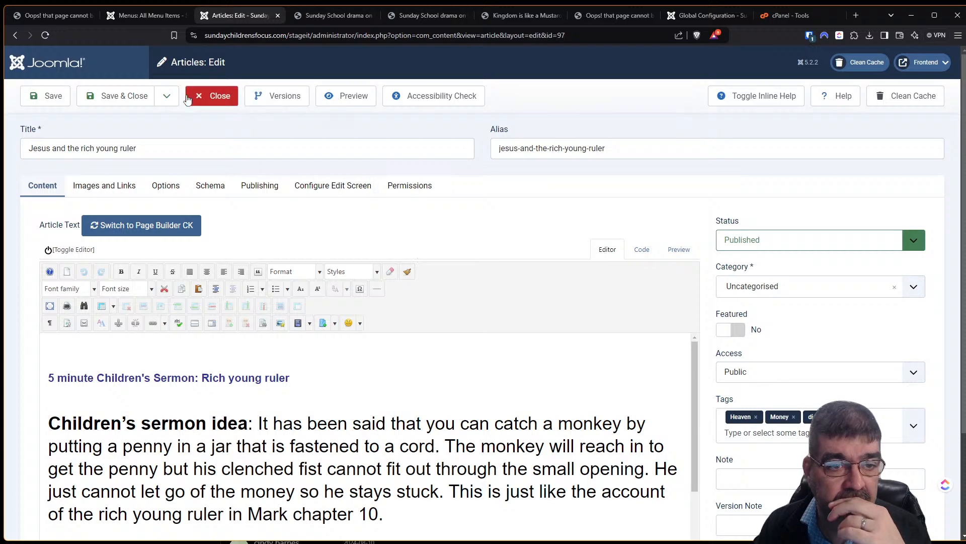
pyautogui.click(212, 99)
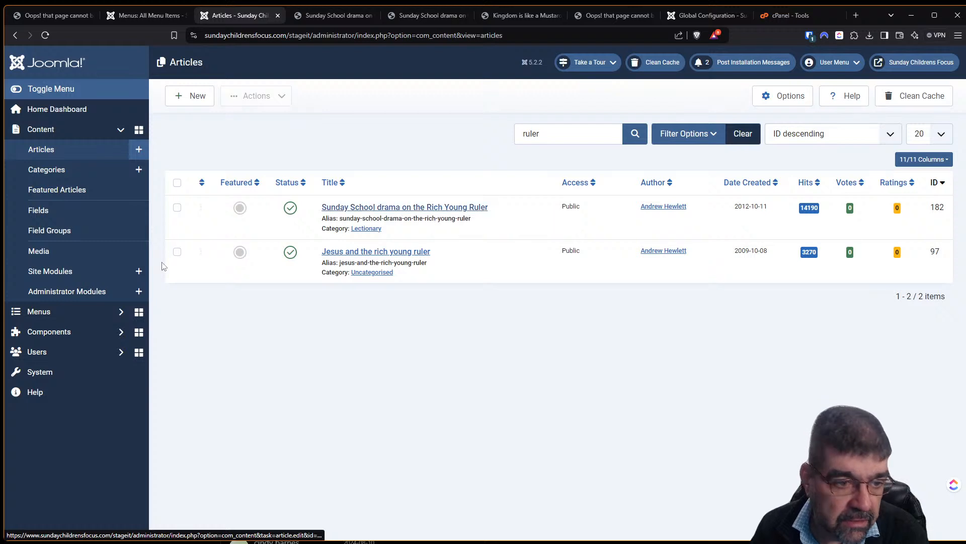
# Step: Show all menu items in a separate browser tab, clear the list filters and set the list limit to 500
pyautogui.rightClick(54, 313)
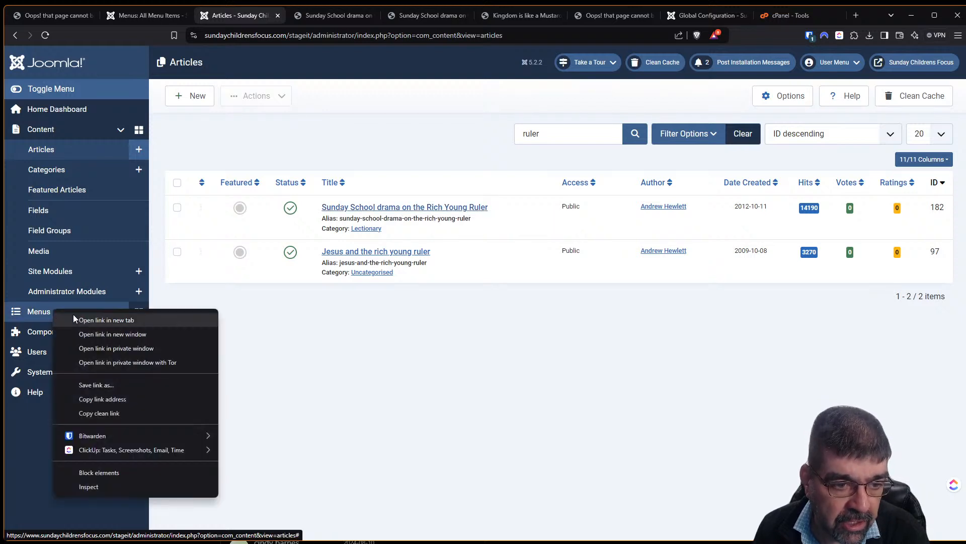
pyautogui.click(74, 317)
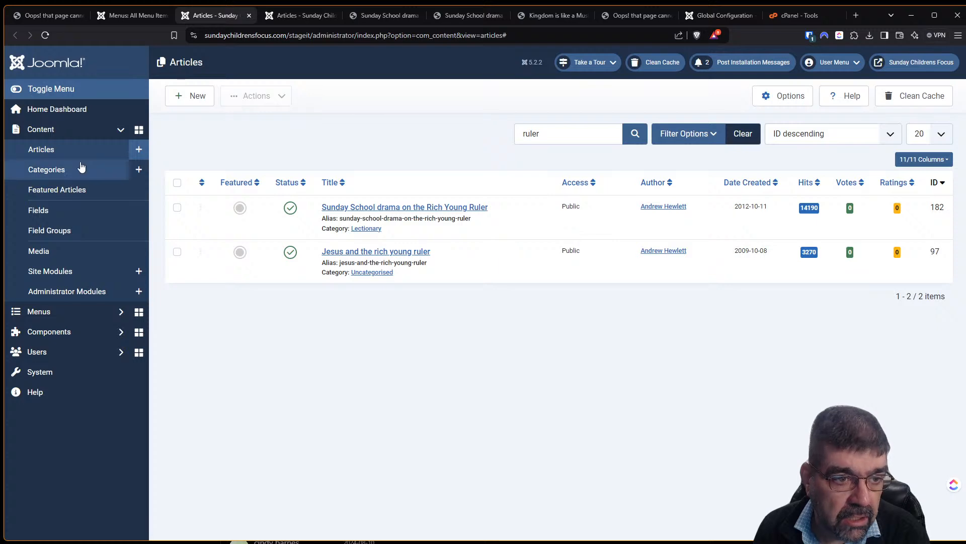
pyautogui.click(53, 311)
pyautogui.click(72, 195)
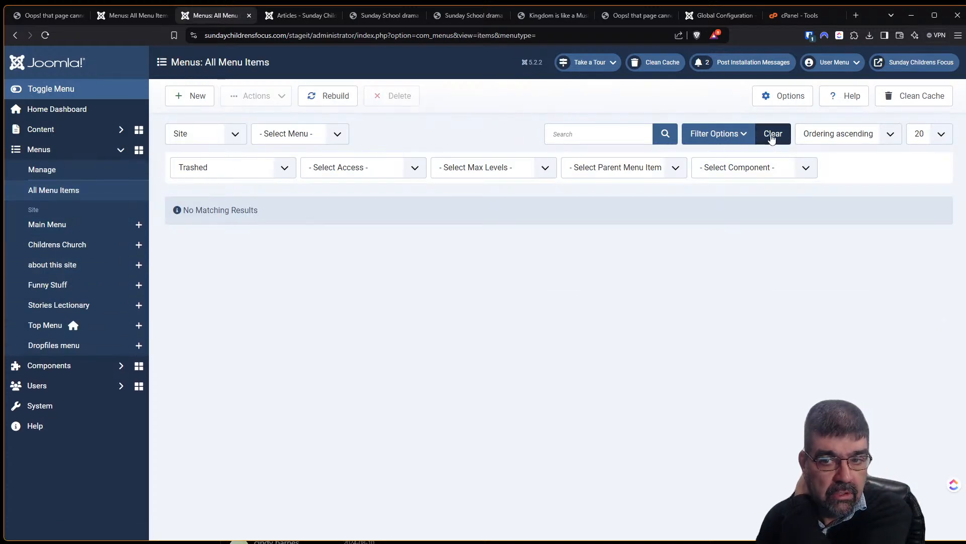
pyautogui.click(772, 134)
pyautogui.click(921, 133)
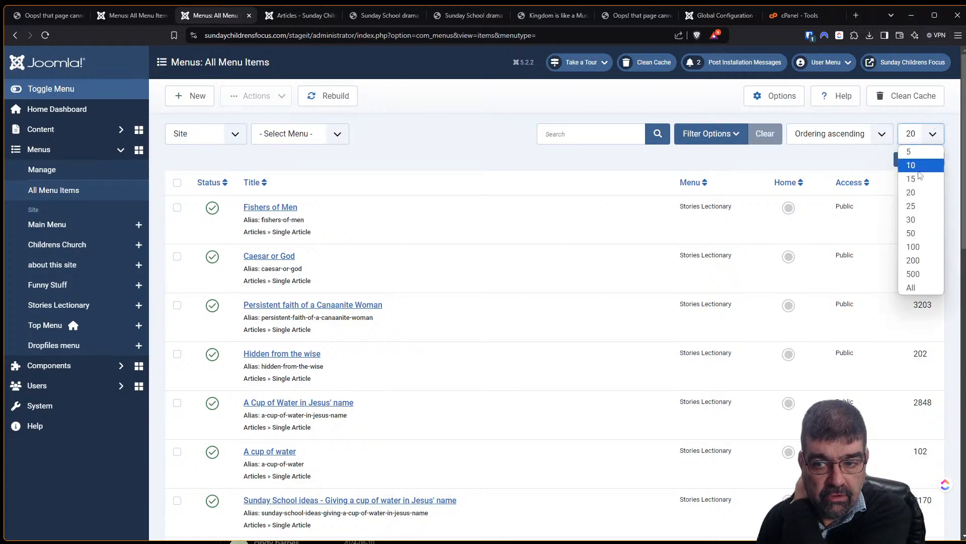
pyautogui.click(909, 274)
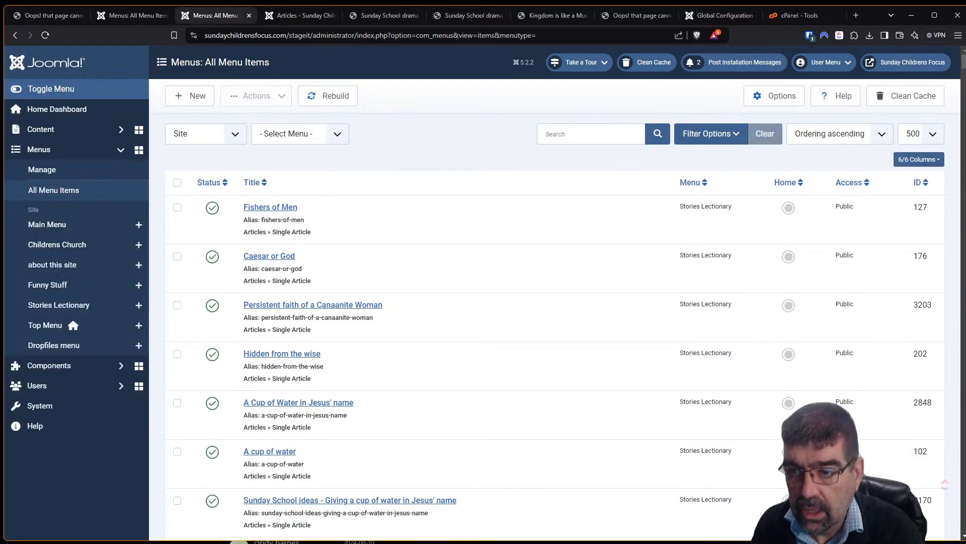
pyautogui.moveTo(963, 61); pyautogui.dragTo(926, 47)
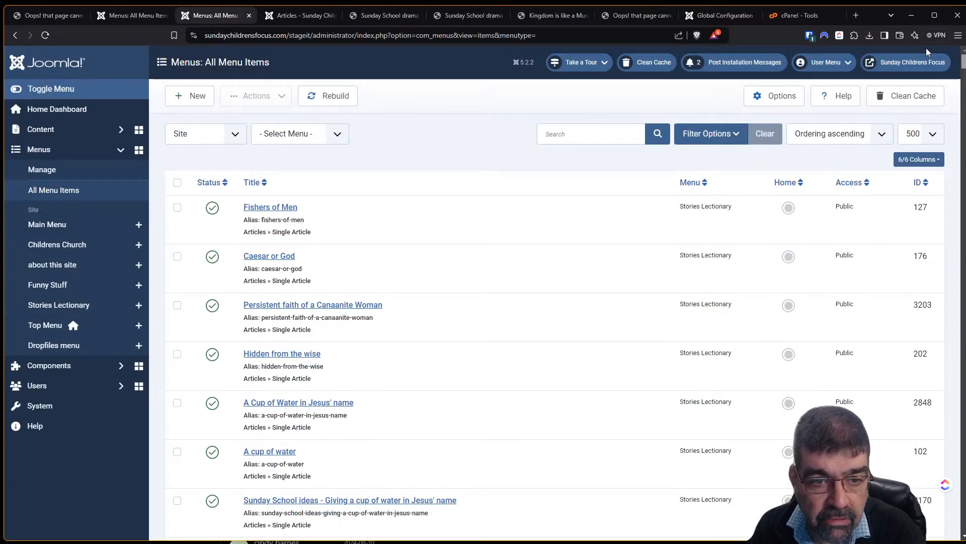
# Step: Search the menu items for "ruler" and open the Top Menu item "Sunday School drama on the Rich Young Ruler"
pyautogui.click(588, 130)
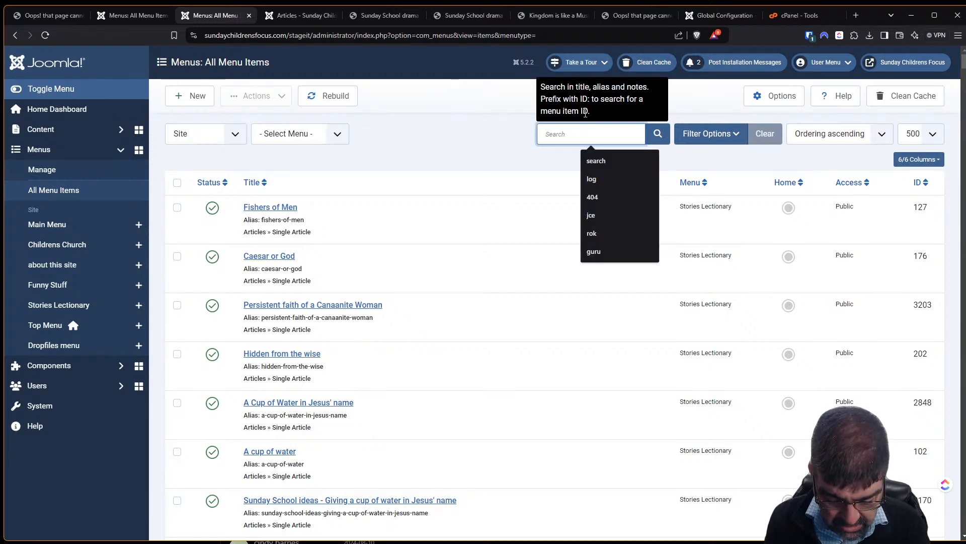
pyautogui.write('ruler')
pyautogui.press('Return')
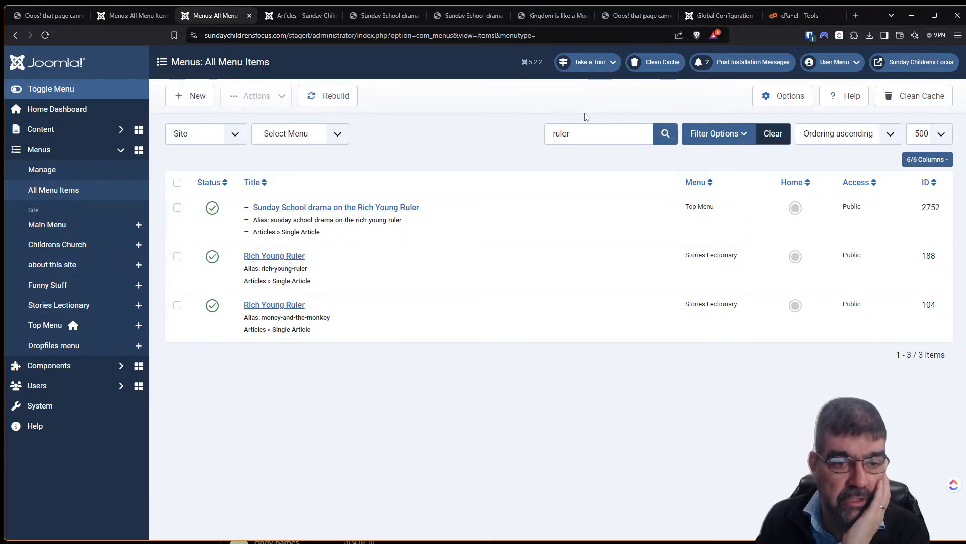
pyautogui.click(324, 211)
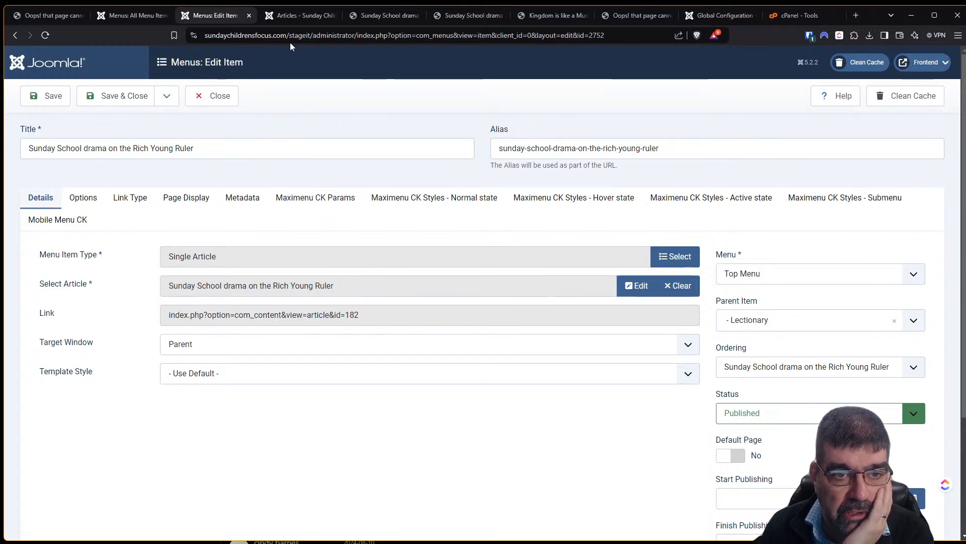
# Step: Check the drama article's ID in the article list against the menu item's link, and view the menu item's frontend page
pyautogui.click(294, 15)
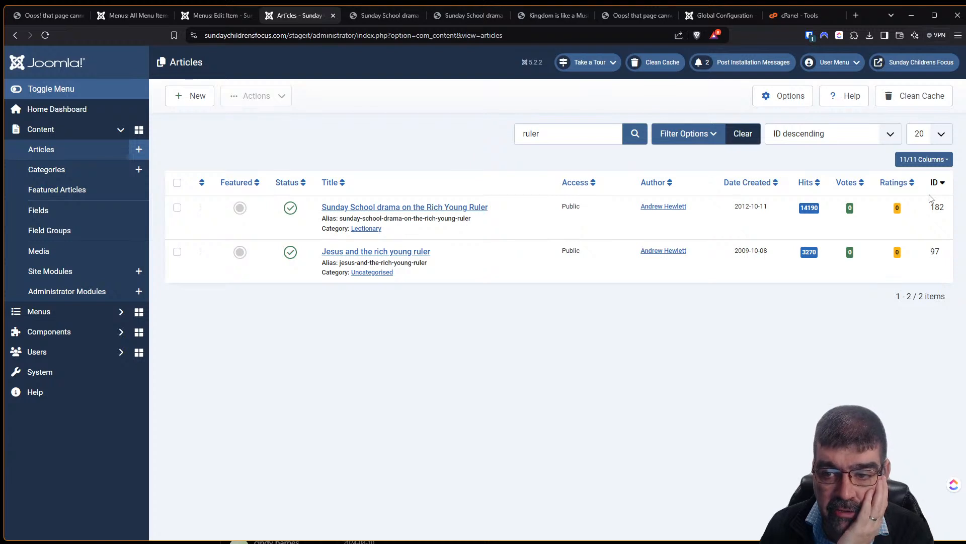
pyautogui.click(215, 16)
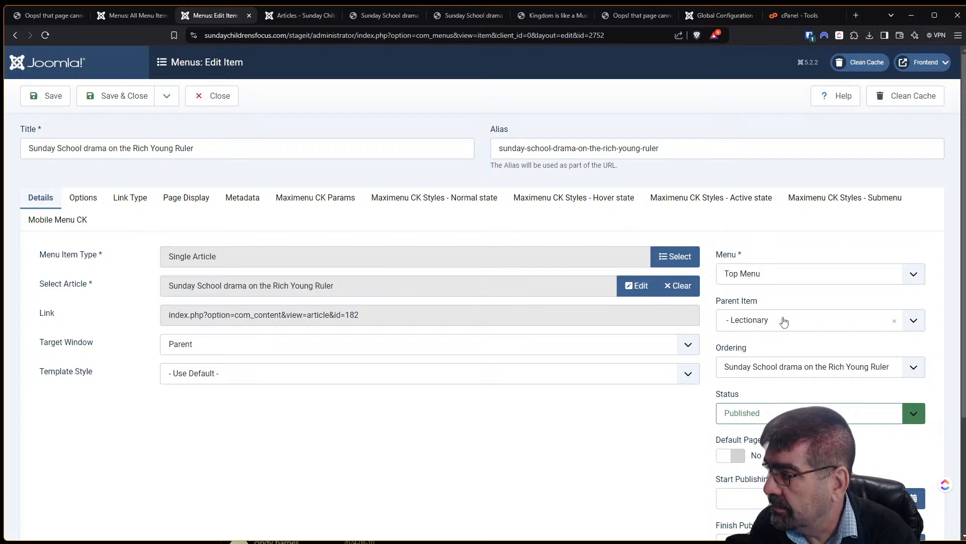
pyautogui.click(918, 68)
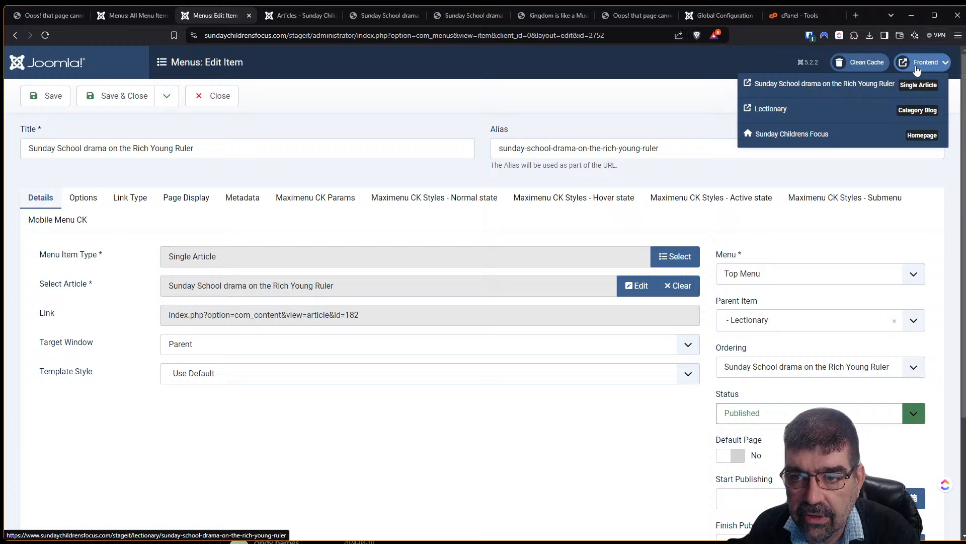
pyautogui.click(888, 86)
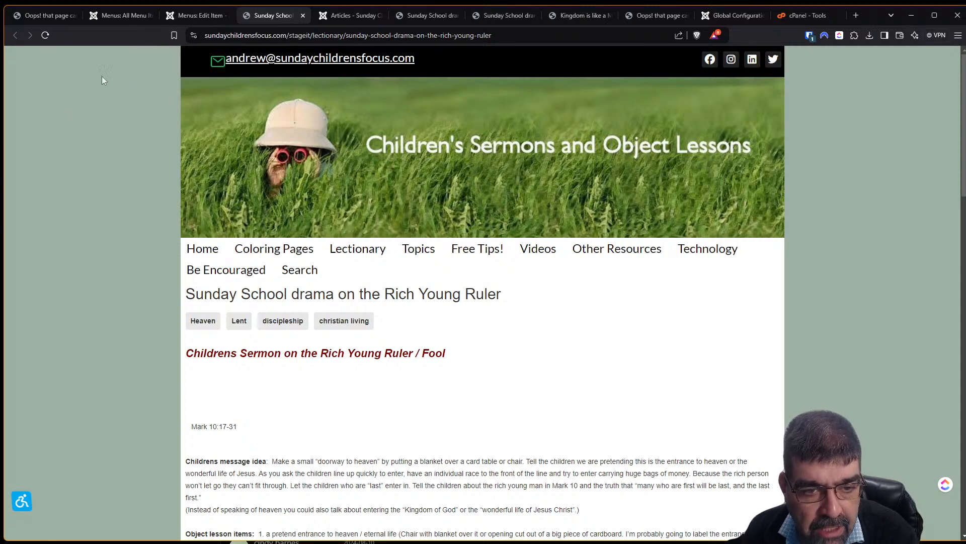
# Step: View "The Authority of King Jesus" from the frontend Lectionary menu and check its address
pyautogui.moveTo(368, 247)
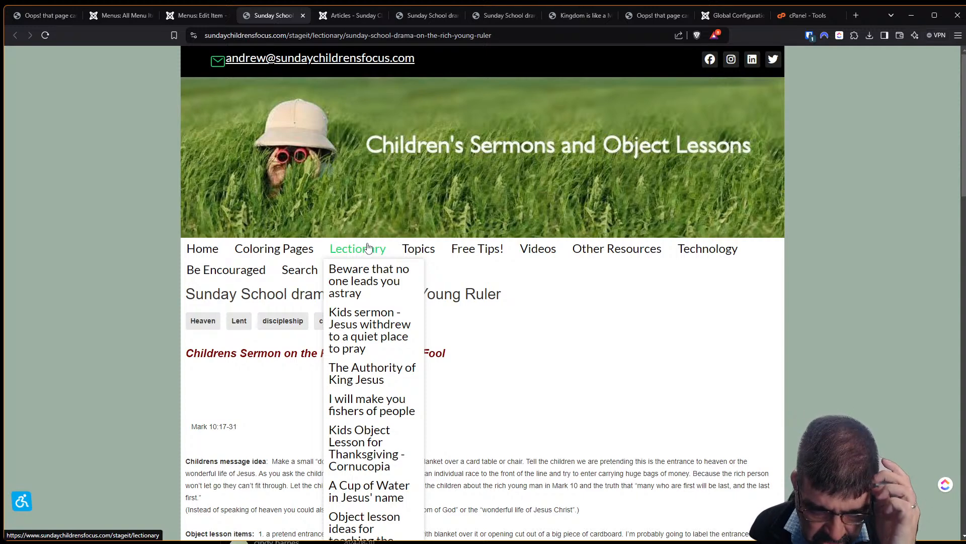
pyautogui.click(368, 372)
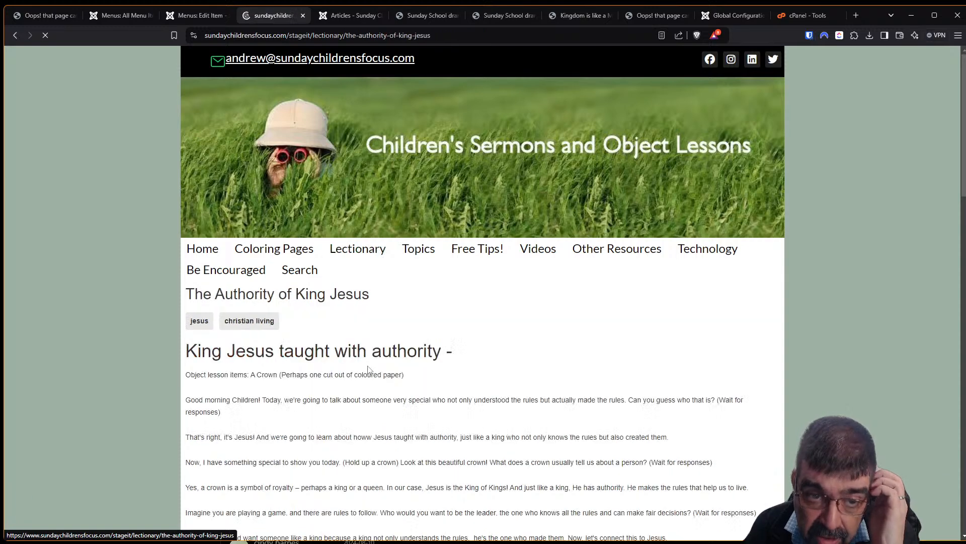
pyautogui.click(446, 34)
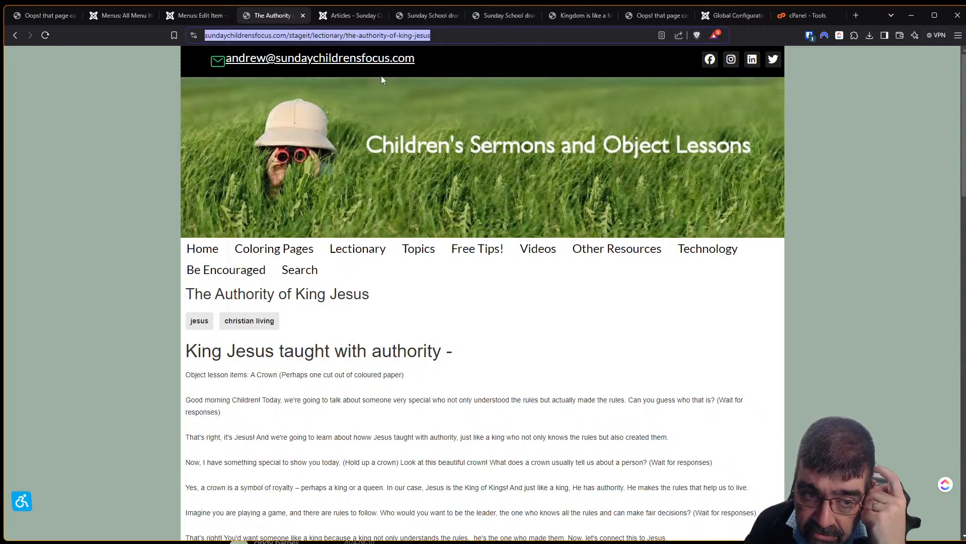
# Step: Go to the staging home page and look through its sermon links and the Lectionary submenu entries
pyautogui.click(201, 248)
pyautogui.scroll(-3, 647, 308)
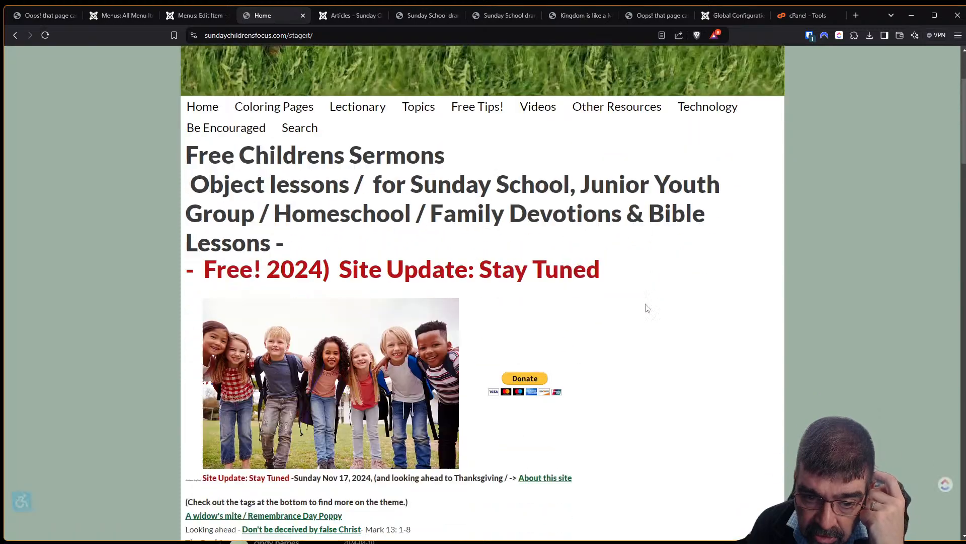
pyautogui.scroll(-10, 629, 274)
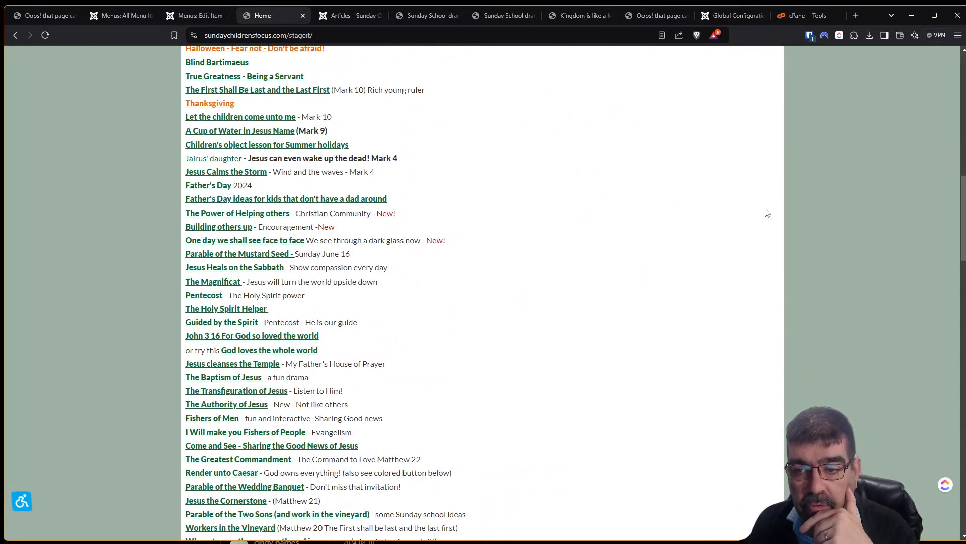
pyautogui.moveTo(963, 198); pyautogui.dragTo(937, 80)
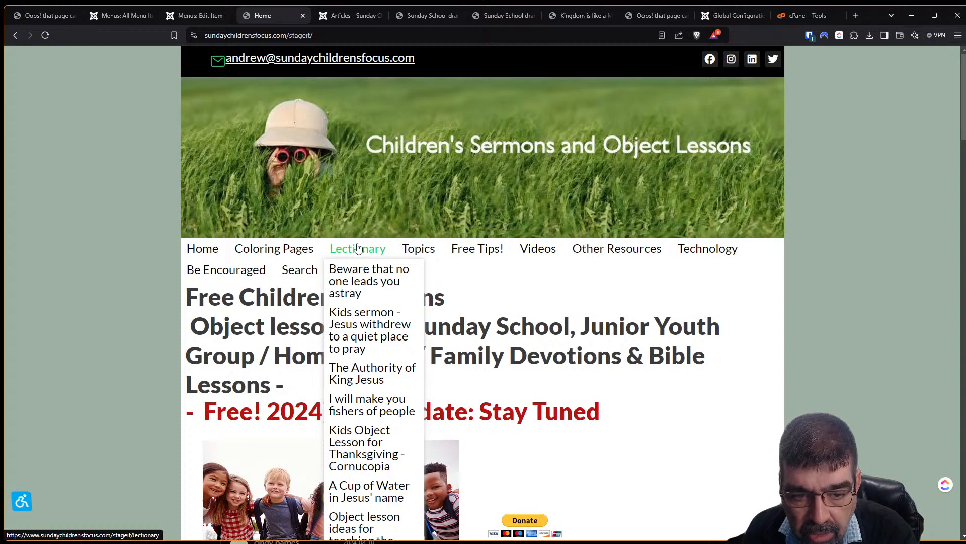
pyautogui.scroll(-10, 353, 227)
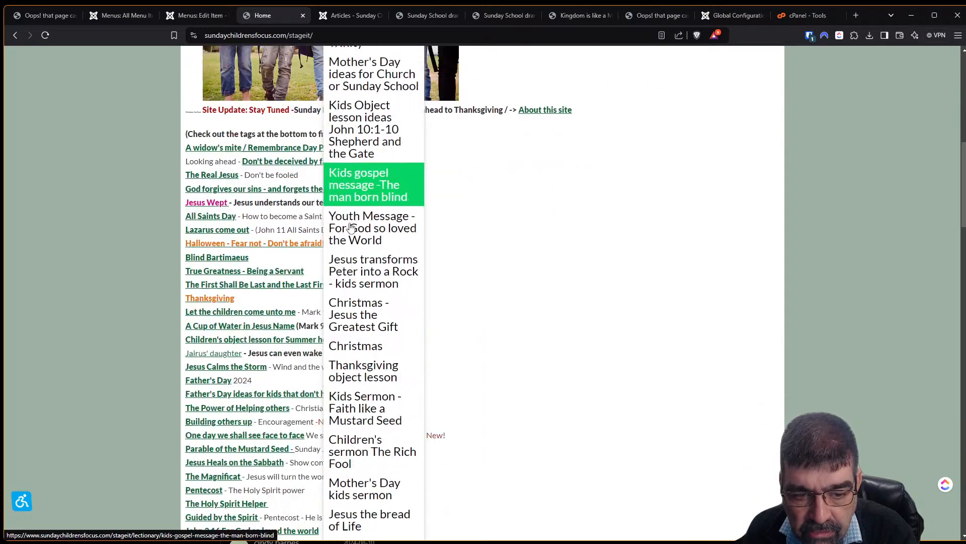
pyautogui.scroll(-12, 351, 228)
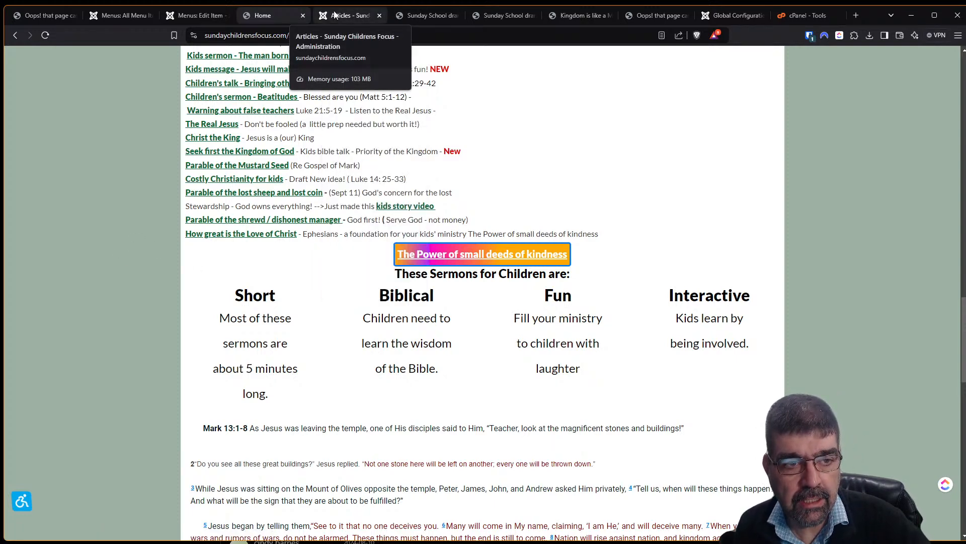
# Step: Show the unfiltered article list in the administration and open the Home article's embedded page for editing
pyautogui.click(119, 19)
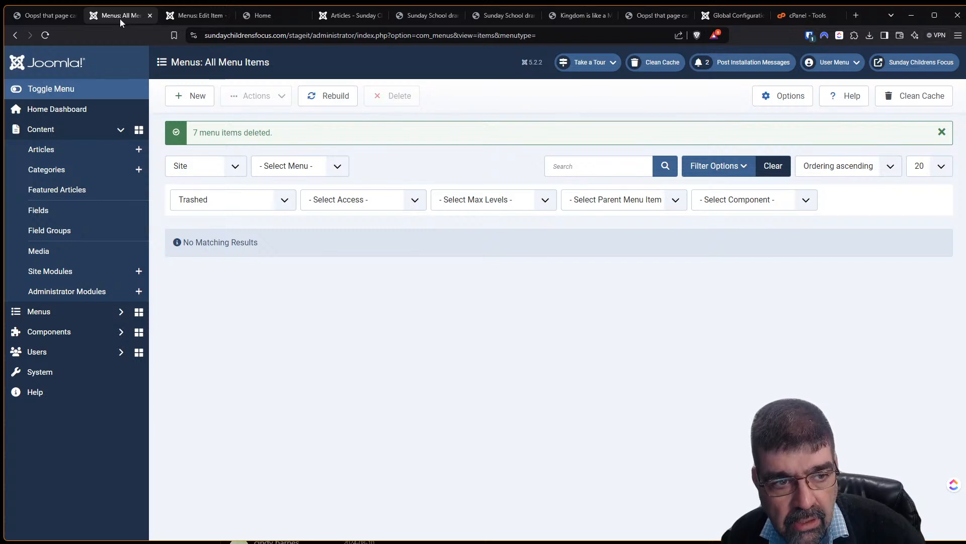
pyautogui.click(47, 149)
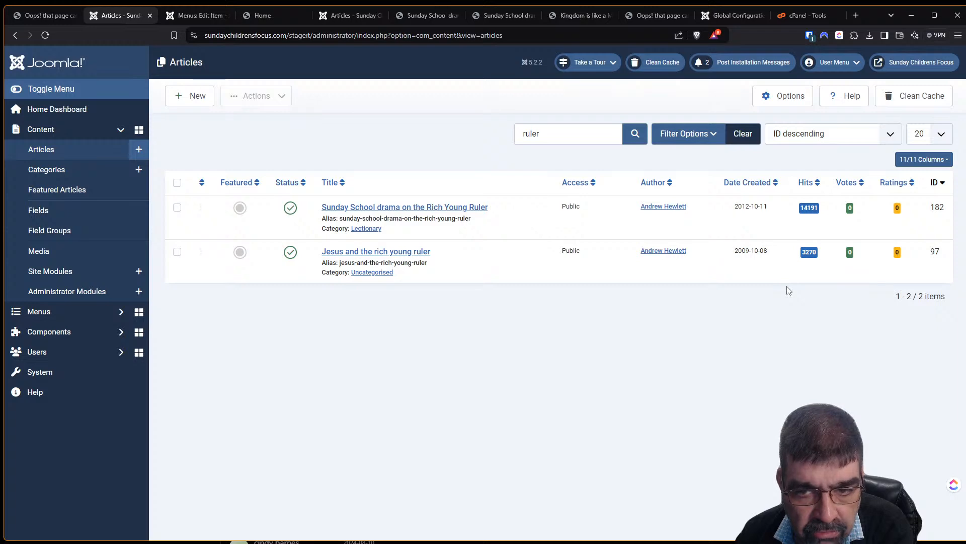
pyautogui.click(751, 135)
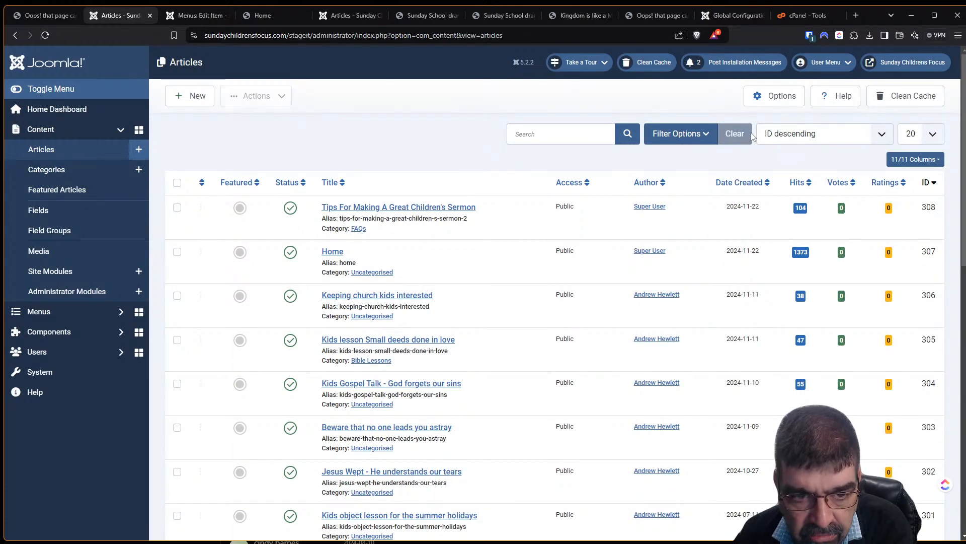
pyautogui.click(332, 253)
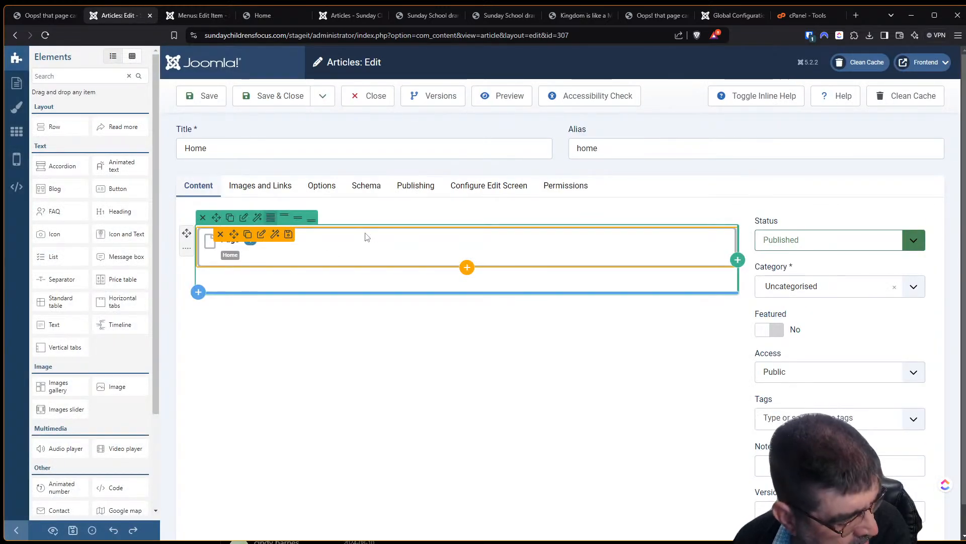
pyautogui.click(261, 234)
pyautogui.click(78, 140)
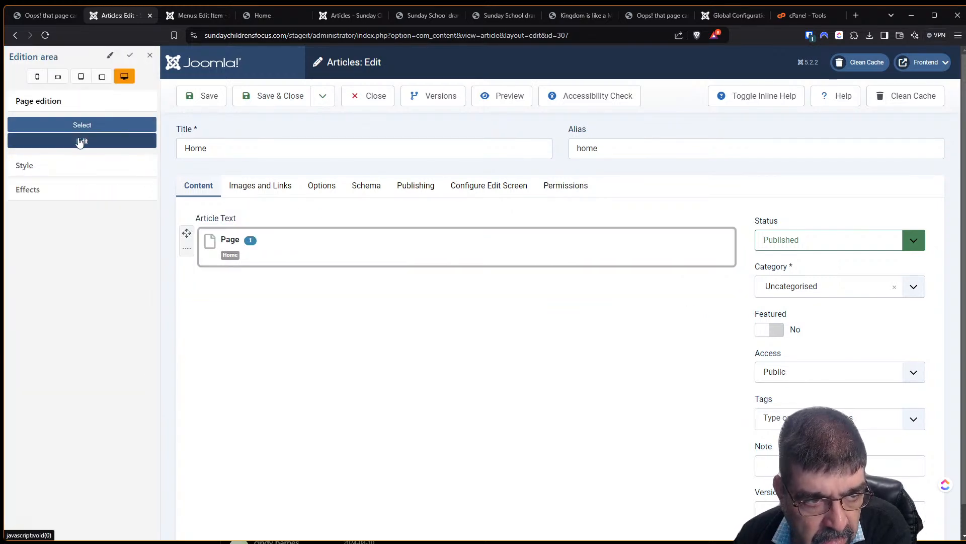
# Step: Open the sermon link list's text block for editing, enlarge the editor and show its source code
pyautogui.scroll(-5, 423, 261)
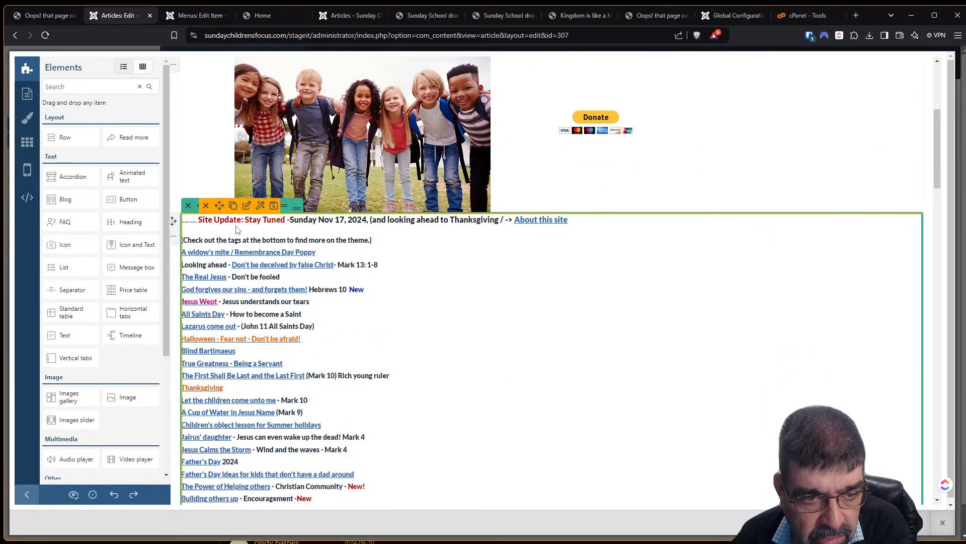
pyautogui.click(244, 210)
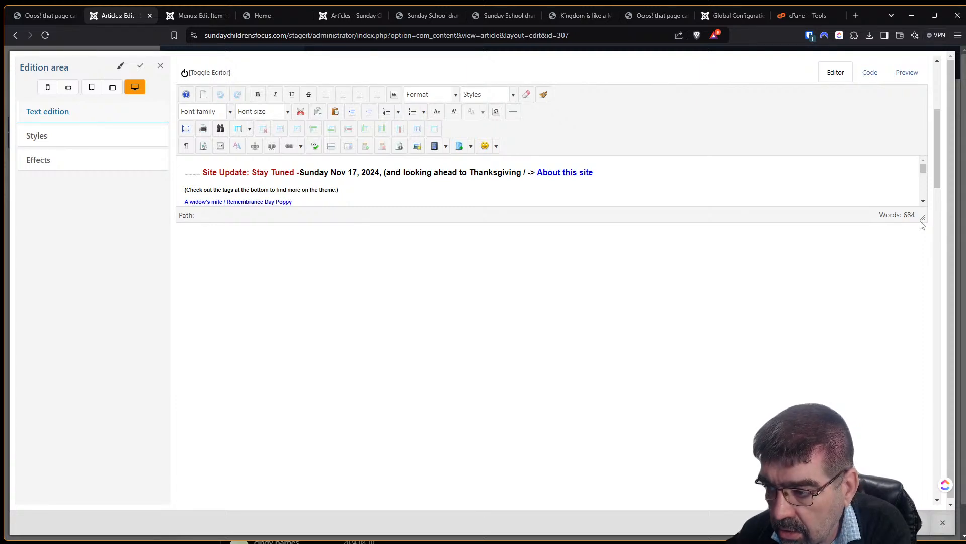
pyautogui.moveTo(922, 218); pyautogui.dragTo(934, 396)
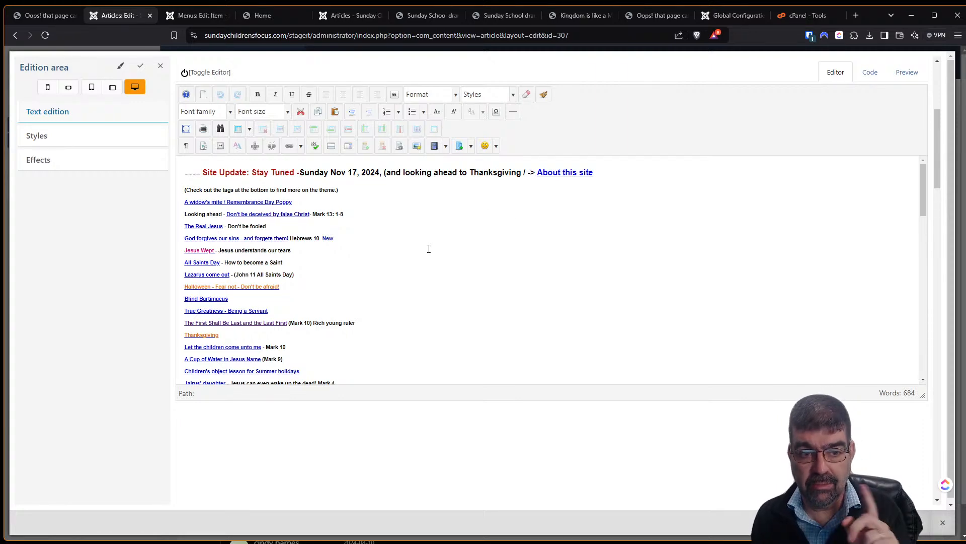
pyautogui.click(872, 74)
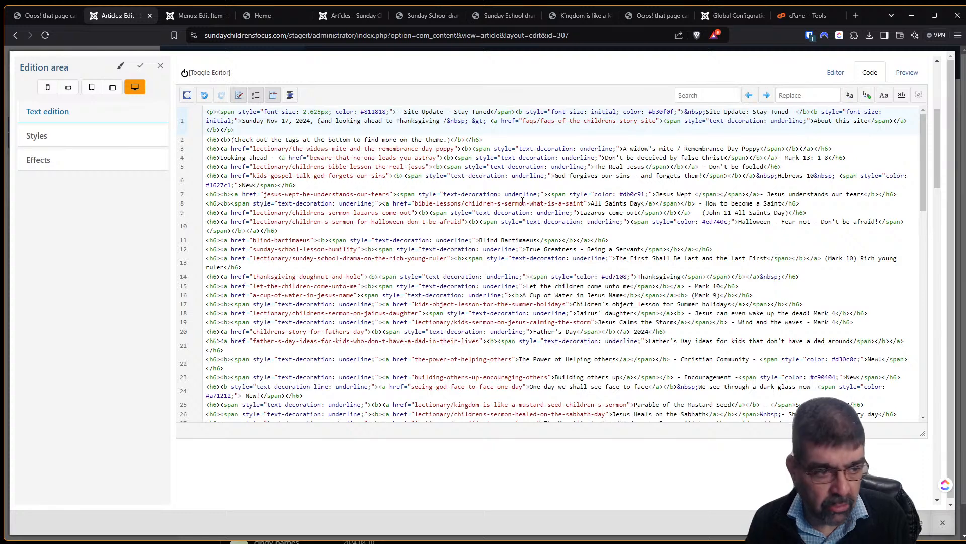
# Step: Find "lectionary/" in the sermon list's code, review the matching links and replace all occurrences with nothing
pyautogui.click(703, 89)
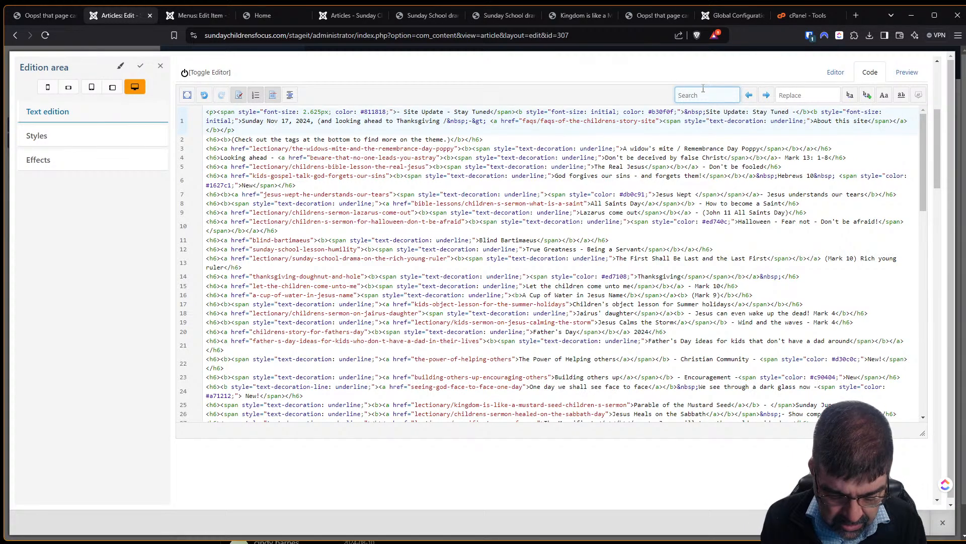
pyautogui.write('lectio')
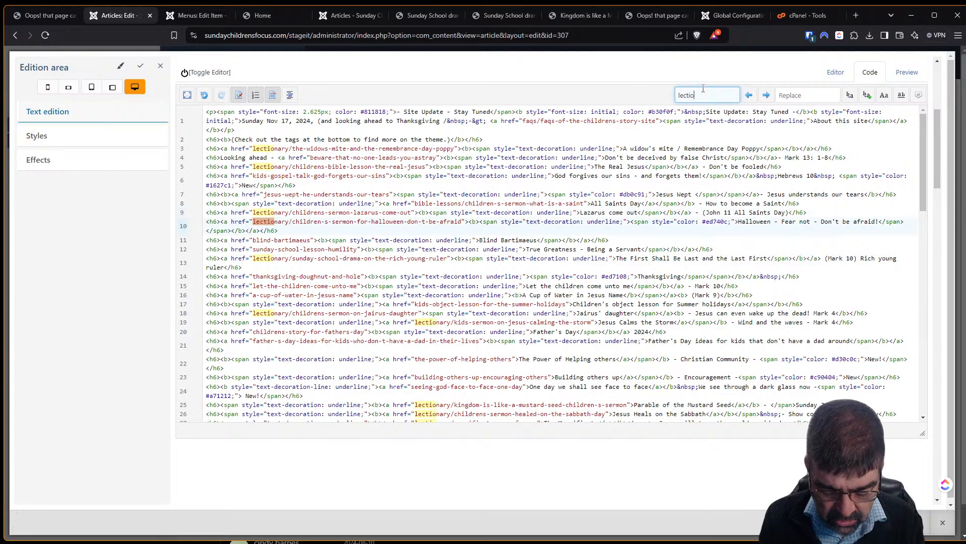
pyautogui.write('nary')
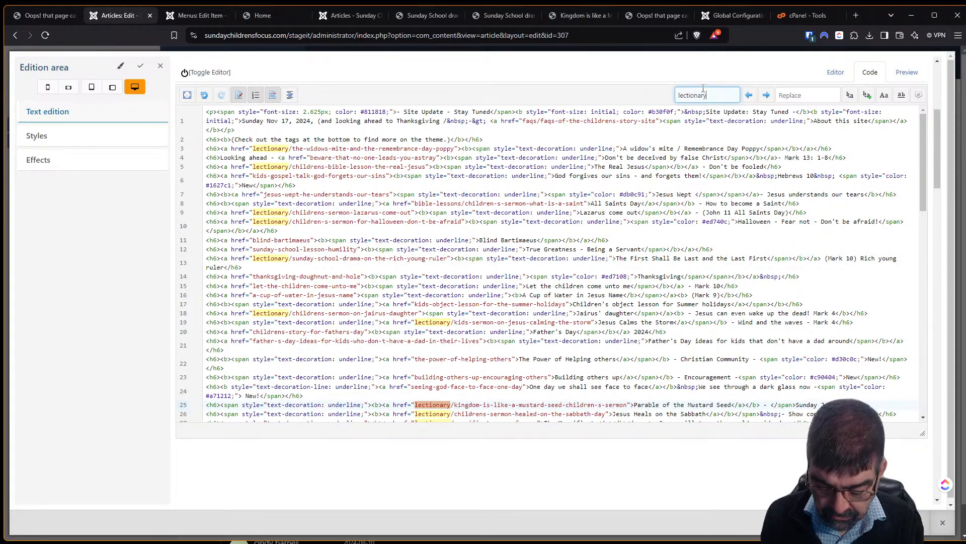
pyautogui.write('/')
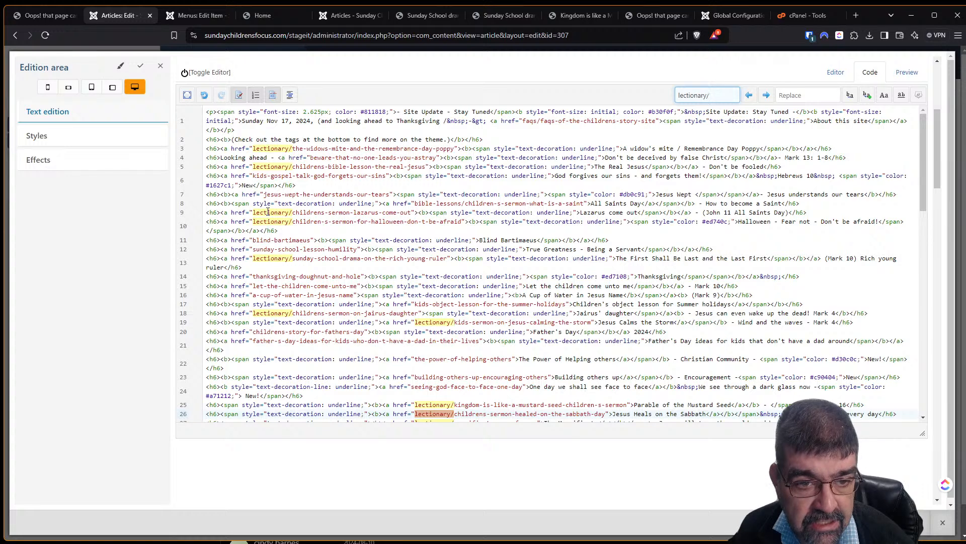
pyautogui.scroll(-2, 476, 271)
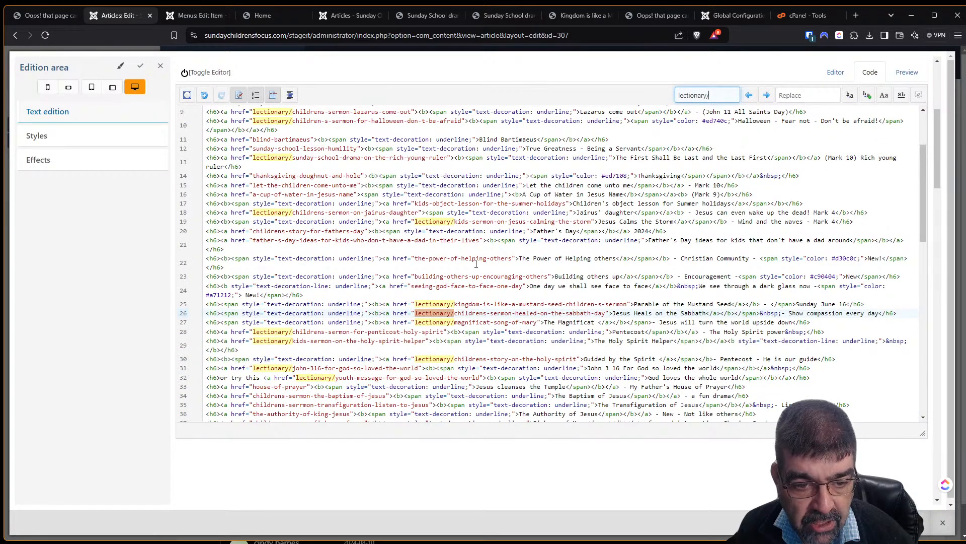
pyautogui.scroll(-2, 469, 292)
pyautogui.scroll(-3, 470, 299)
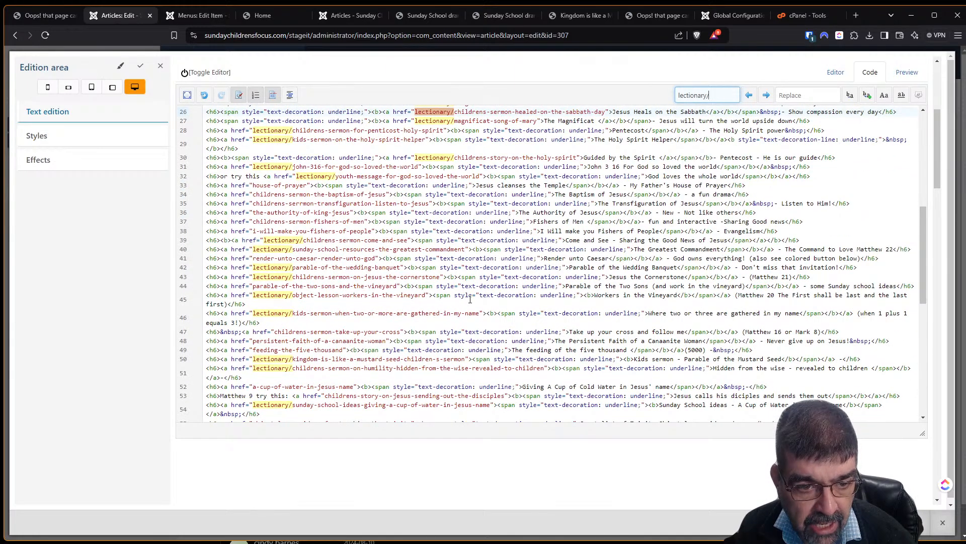
pyautogui.scroll(-3, 470, 299)
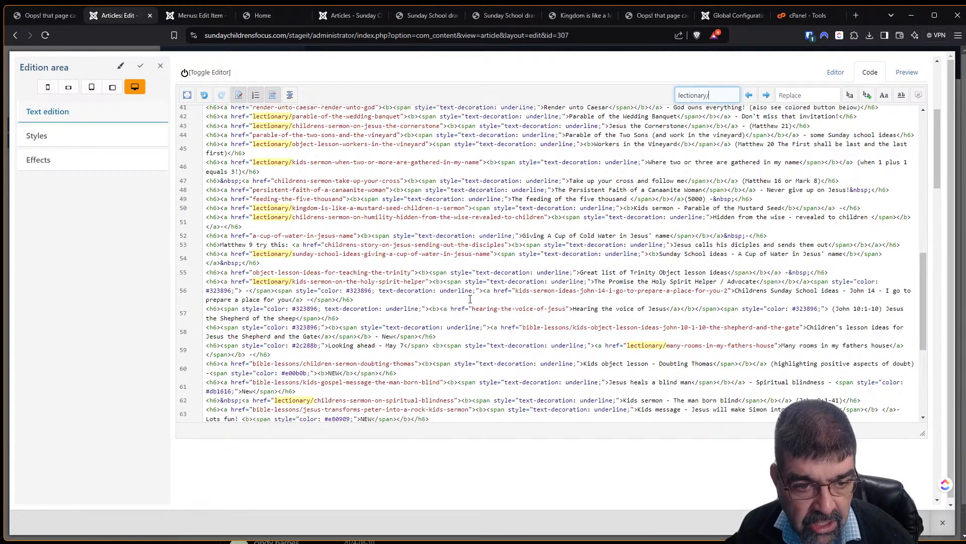
pyautogui.scroll(-2, 470, 299)
pyautogui.scroll(-2, 470, 299)
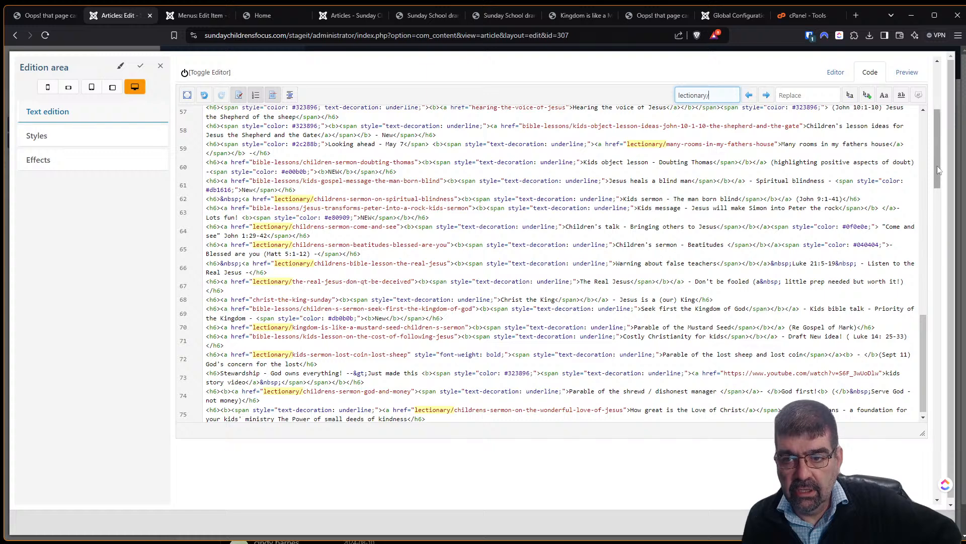
pyautogui.scroll(-1, 570, 217)
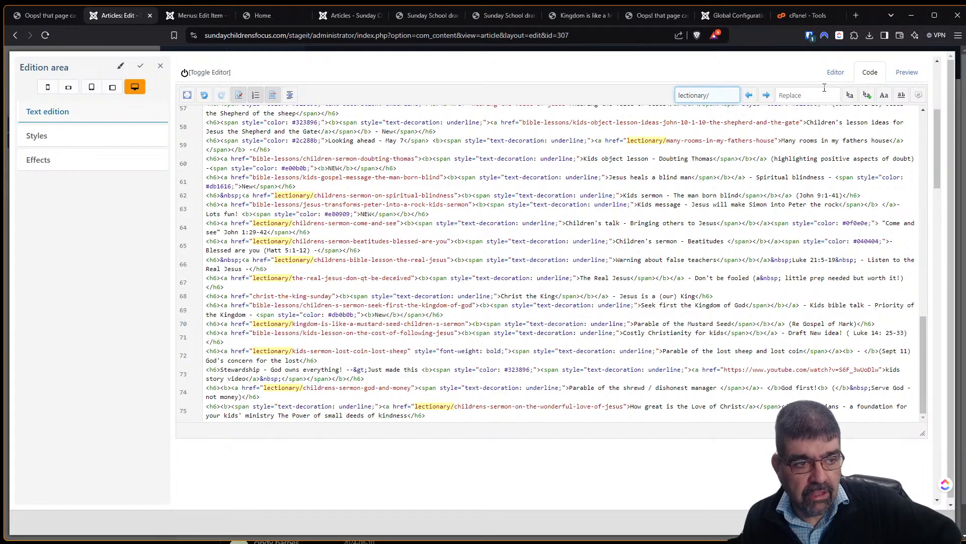
pyautogui.click(868, 97)
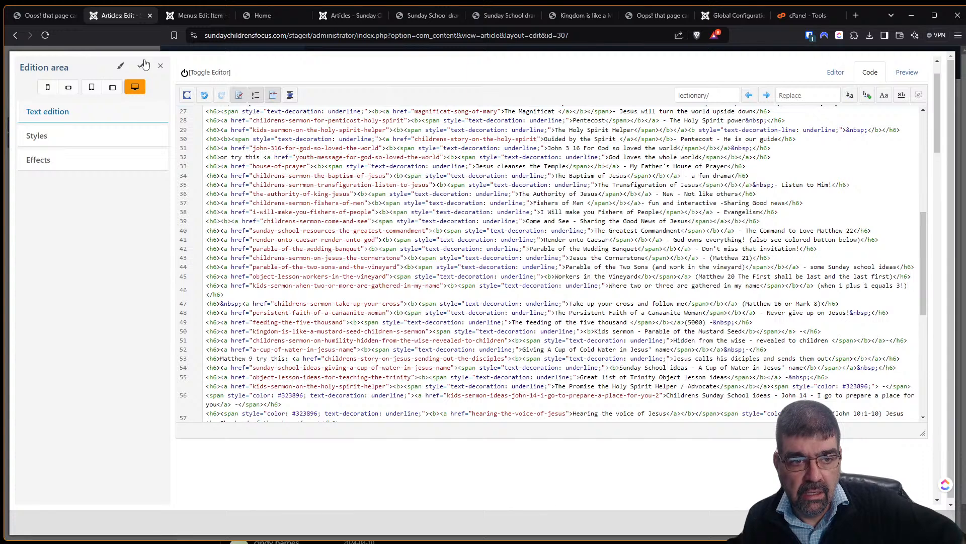
# Step: Close the text block's editing area, then save the embedded Home page and the Home article
pyautogui.click(160, 67)
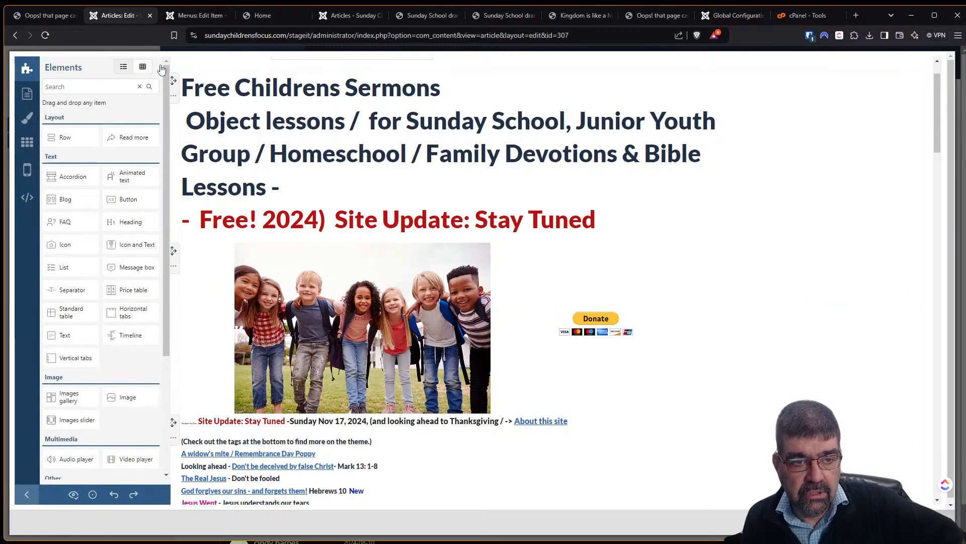
pyautogui.scroll(1, 880, 90)
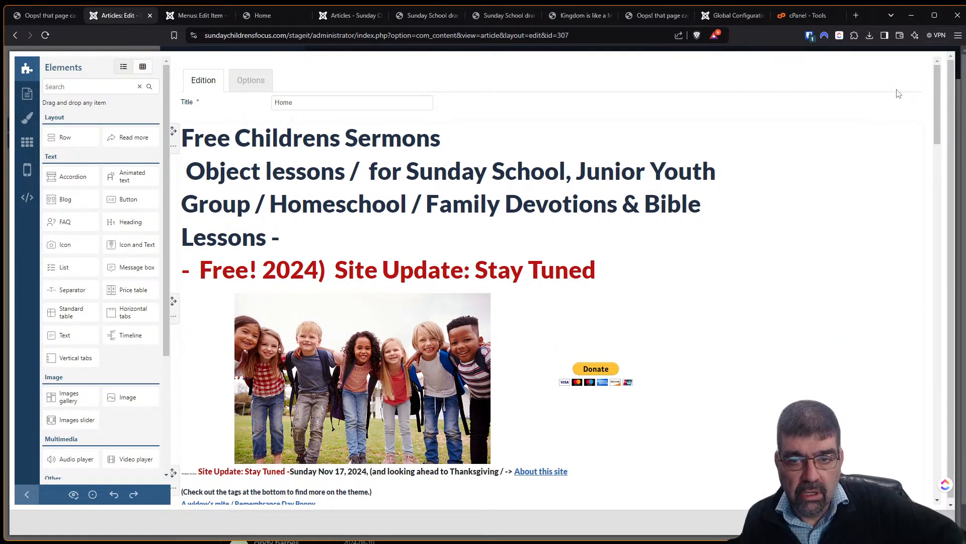
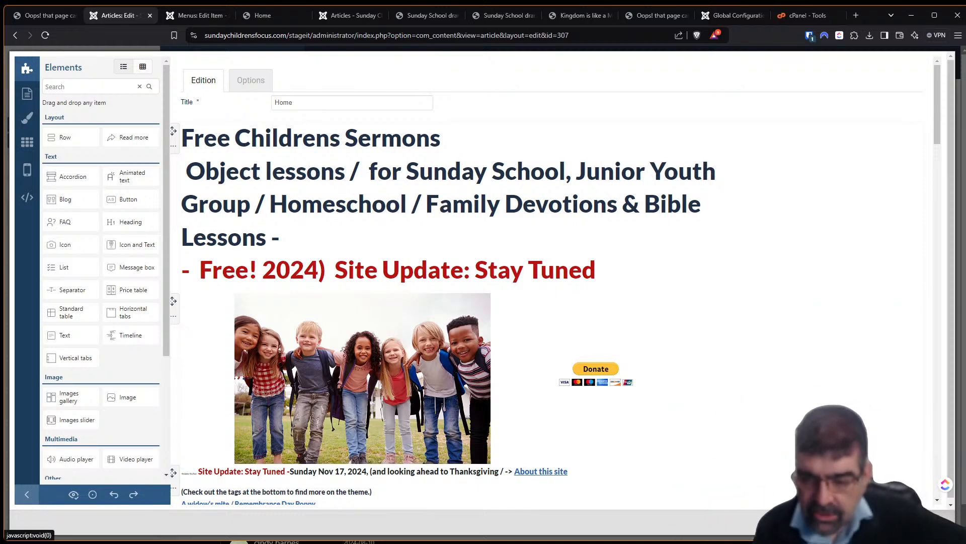
pyautogui.click(916, 523)
pyautogui.click(220, 99)
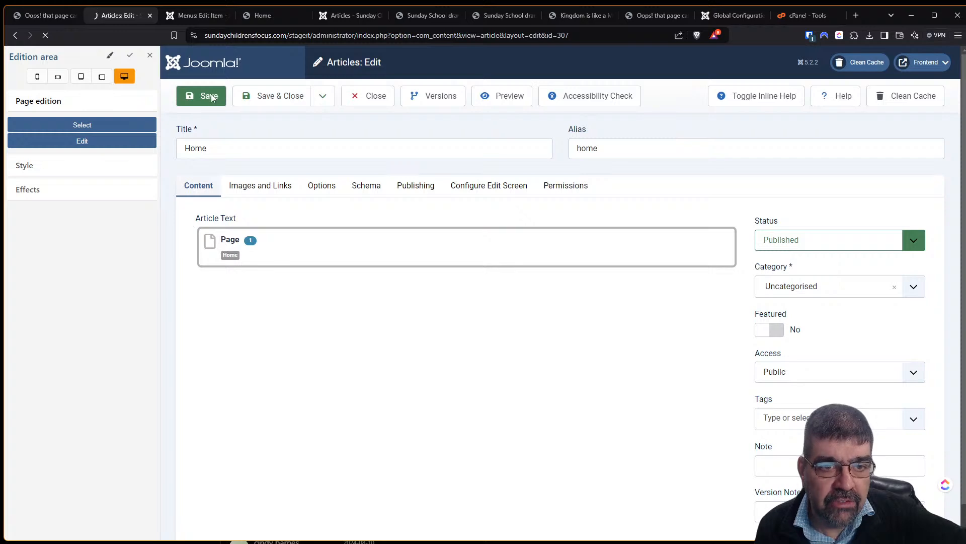
# Step: Clean the site cache from the menu item's administration page and reload the frontend Home page
pyautogui.click(257, 6)
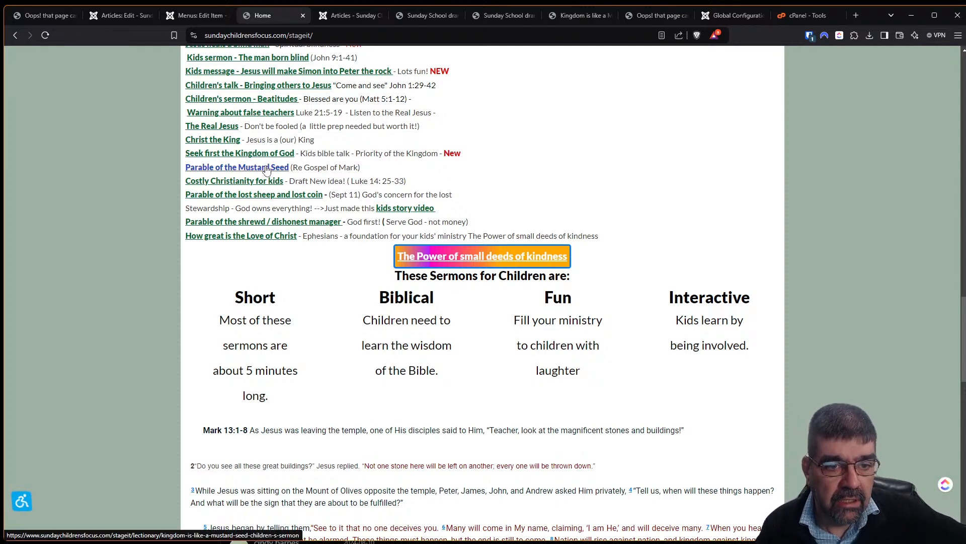
pyautogui.click(197, 15)
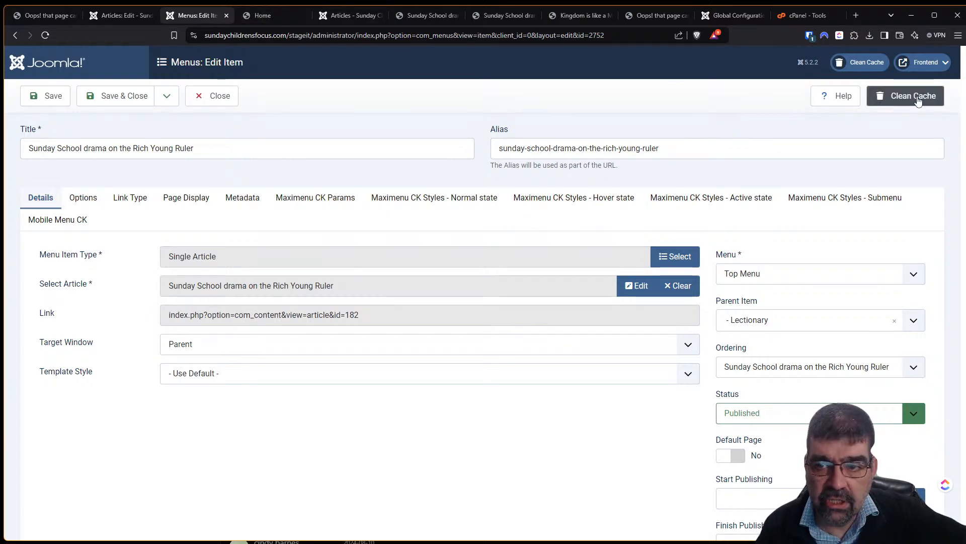
pyautogui.click(263, 16)
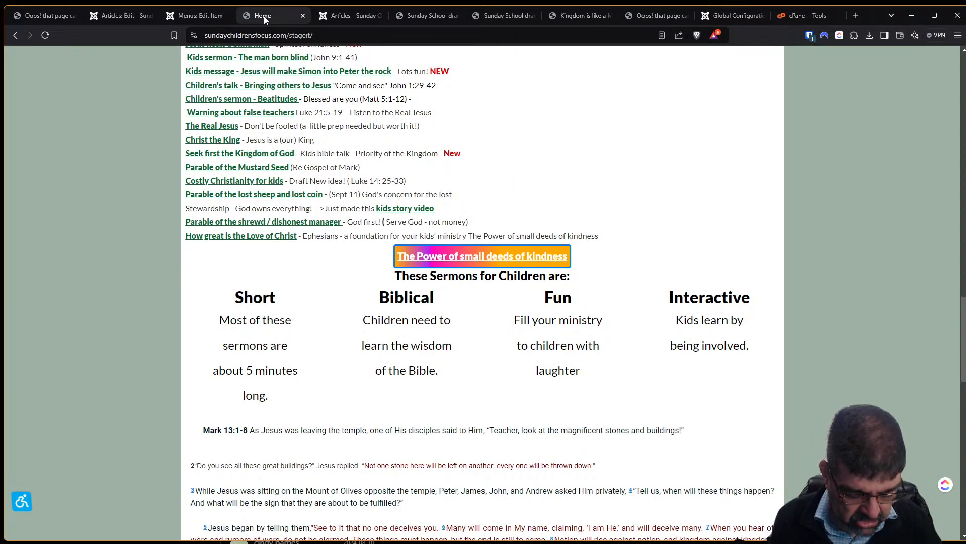
pyautogui.press('F5')
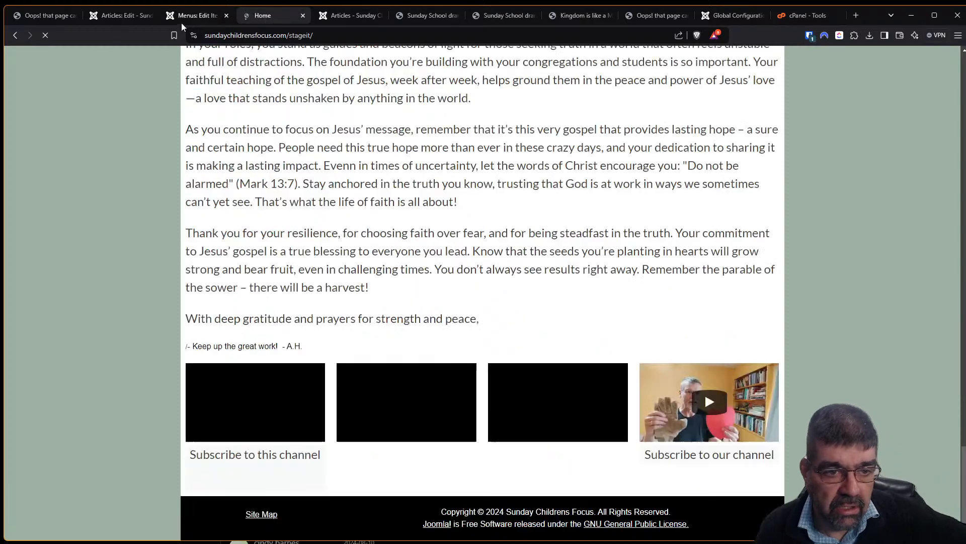
# Step: Test the "Parable of the Mustard Seed" link in the Home page's sermon list, then return to the Home page
pyautogui.scroll(10, 556, 164)
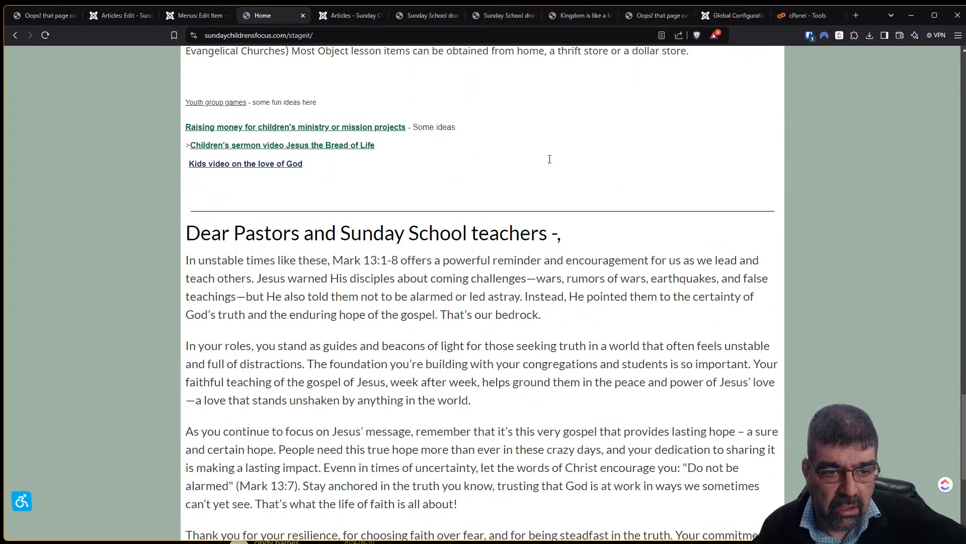
pyautogui.scroll(5, 549, 160)
pyautogui.scroll(5, 549, 163)
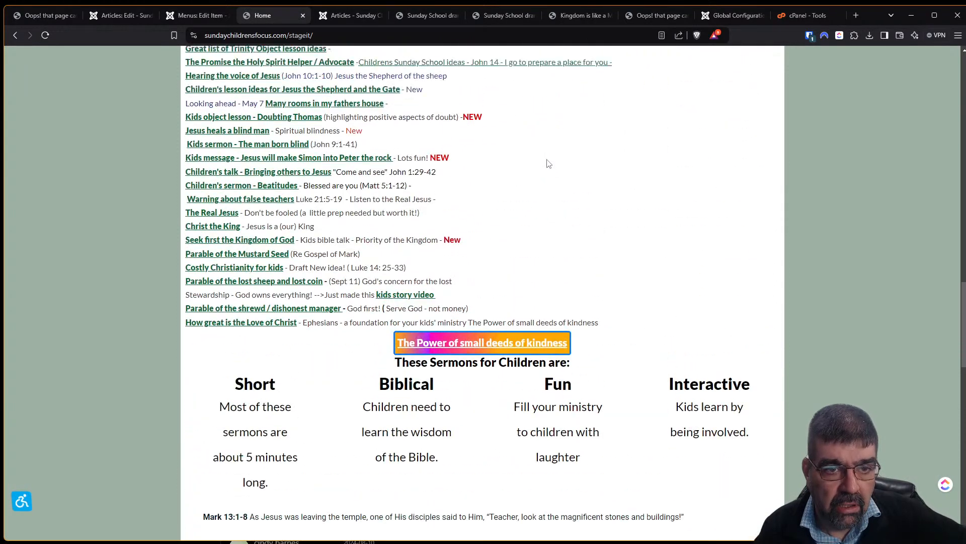
pyautogui.scroll(-2, 548, 160)
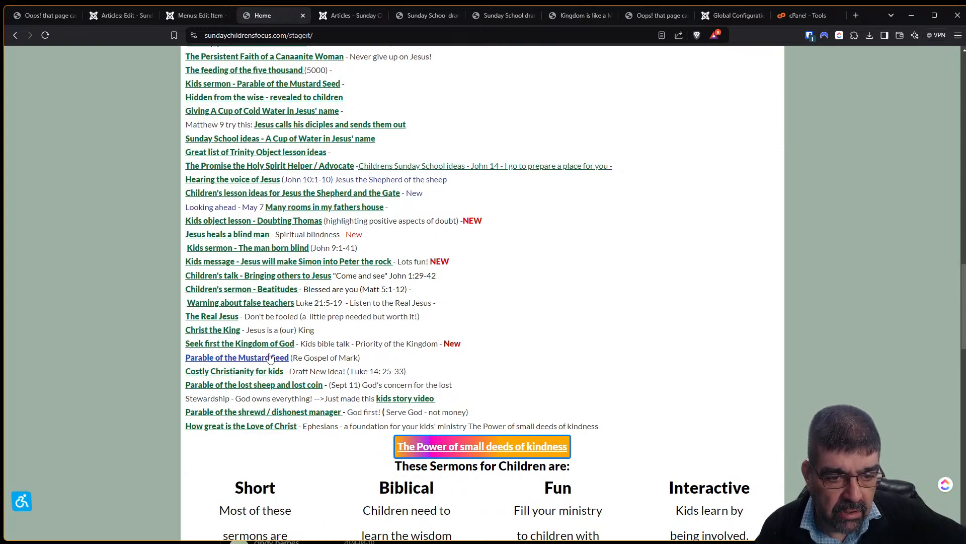
pyautogui.click(270, 358)
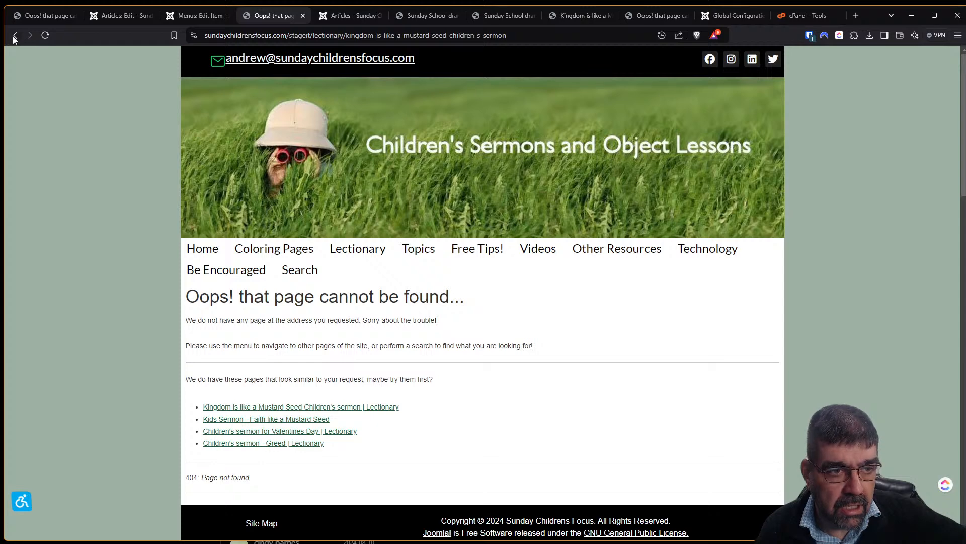
pyautogui.click(15, 35)
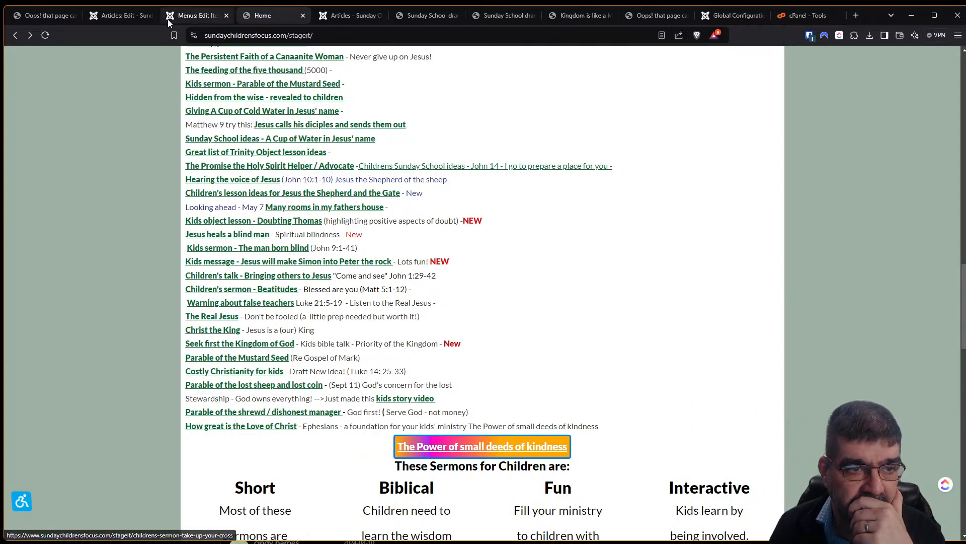
# Step: Reopen the Home article's embedded page and show the source code of the sermon link list's text block
pyautogui.click(121, 16)
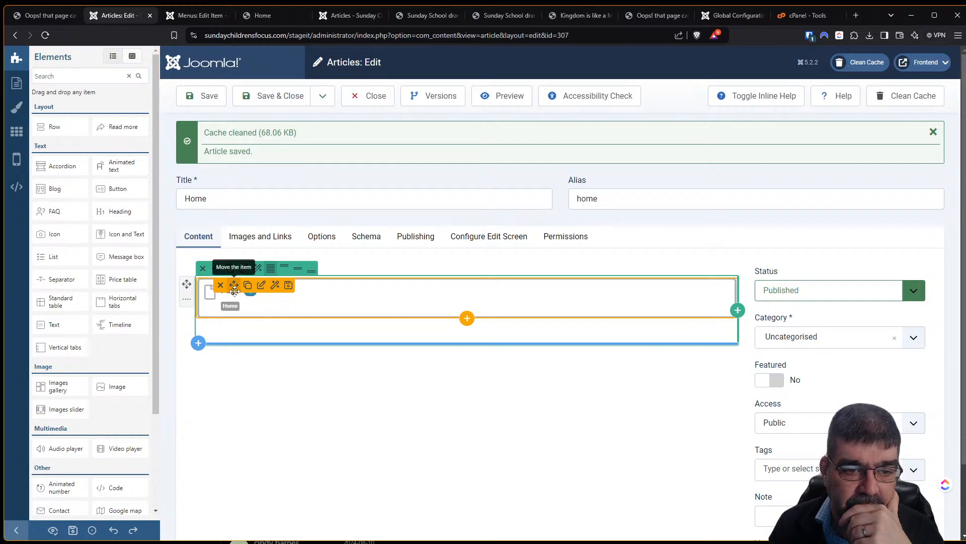
pyautogui.click(261, 285)
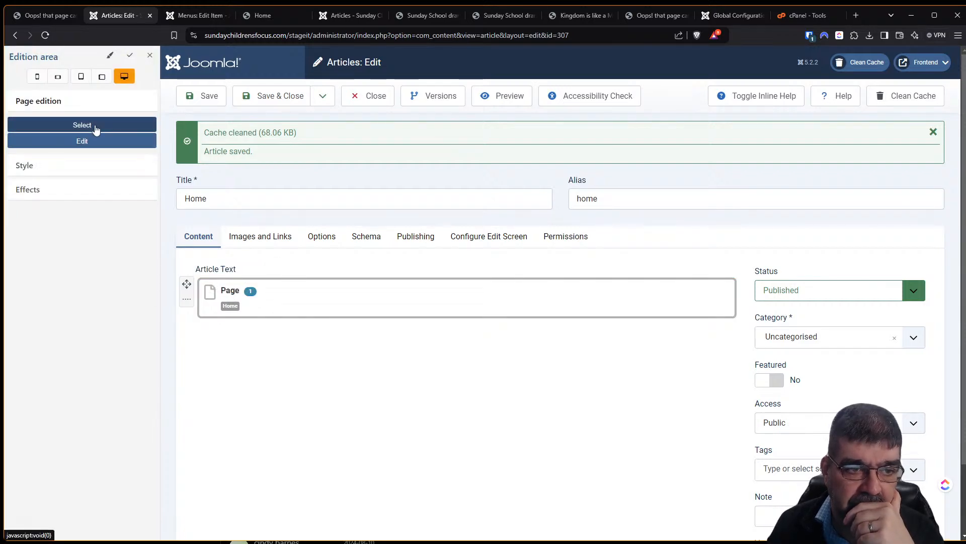
pyautogui.click(86, 146)
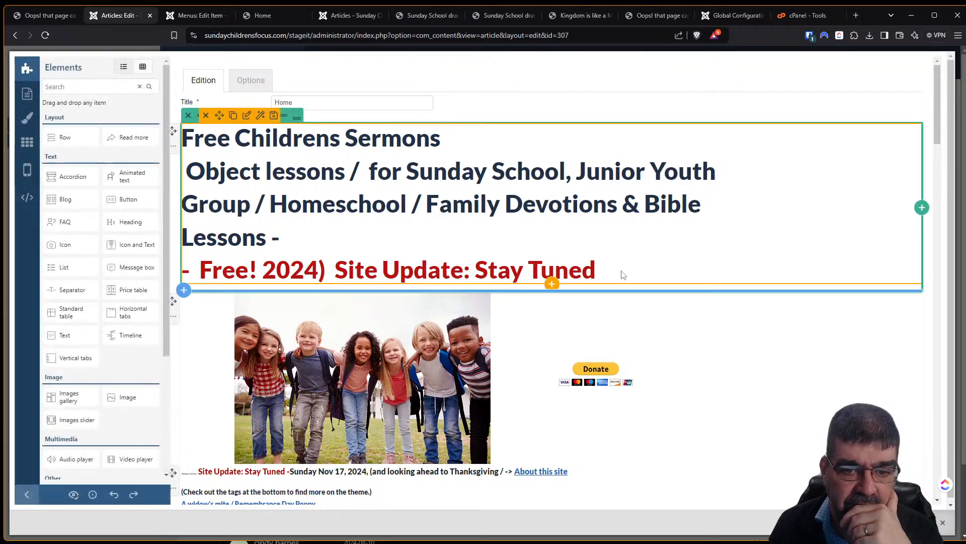
pyautogui.scroll(-4, 623, 274)
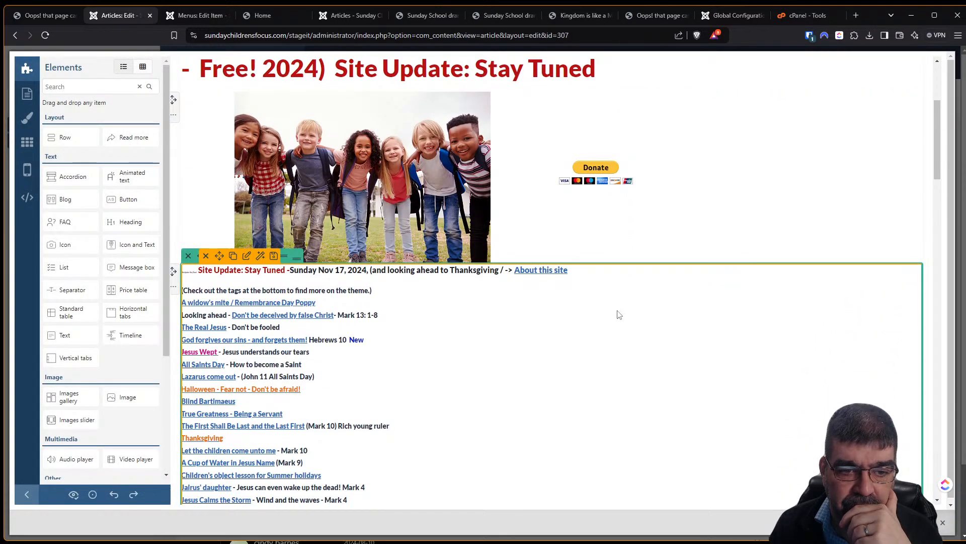
pyautogui.click(246, 257)
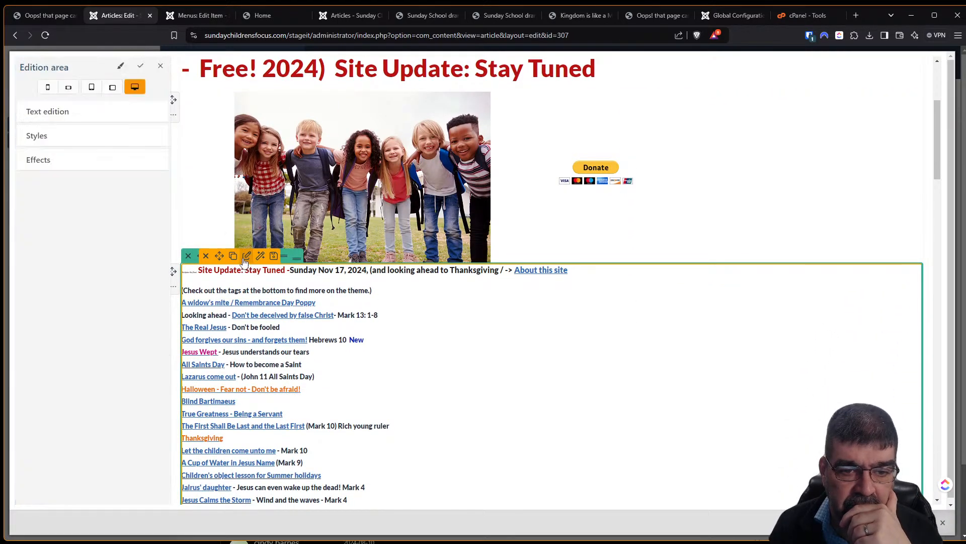
pyautogui.click(40, 113)
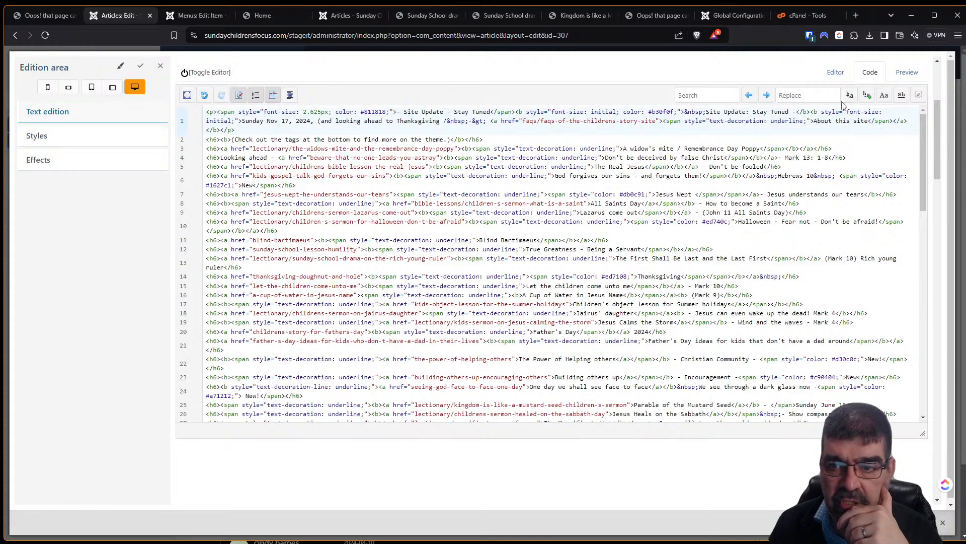
# Step: Replace all occurrences of "lectionary/" in the sermon list's code with nothing, then close the embedded page and save the Home article
pyautogui.click(710, 96)
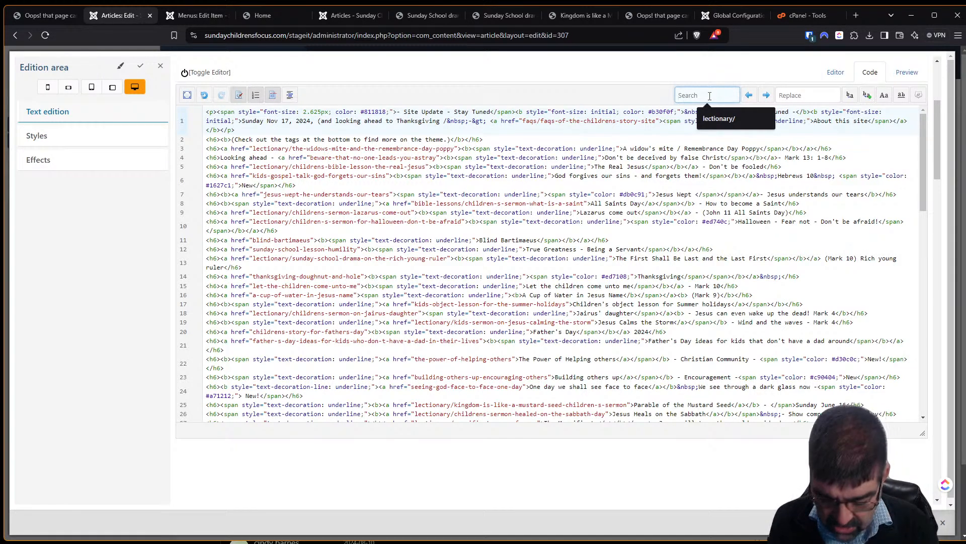
pyautogui.write('lectionary')
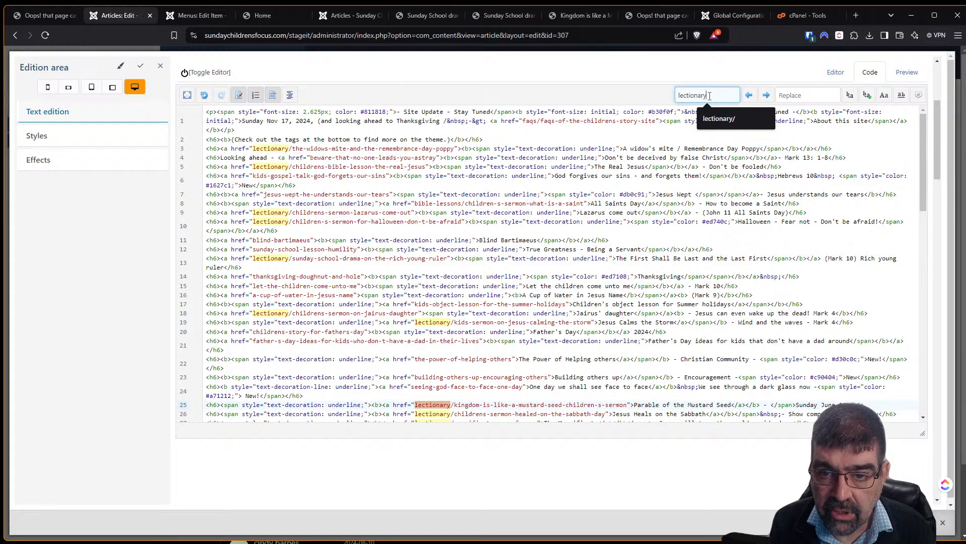
pyautogui.write('/')
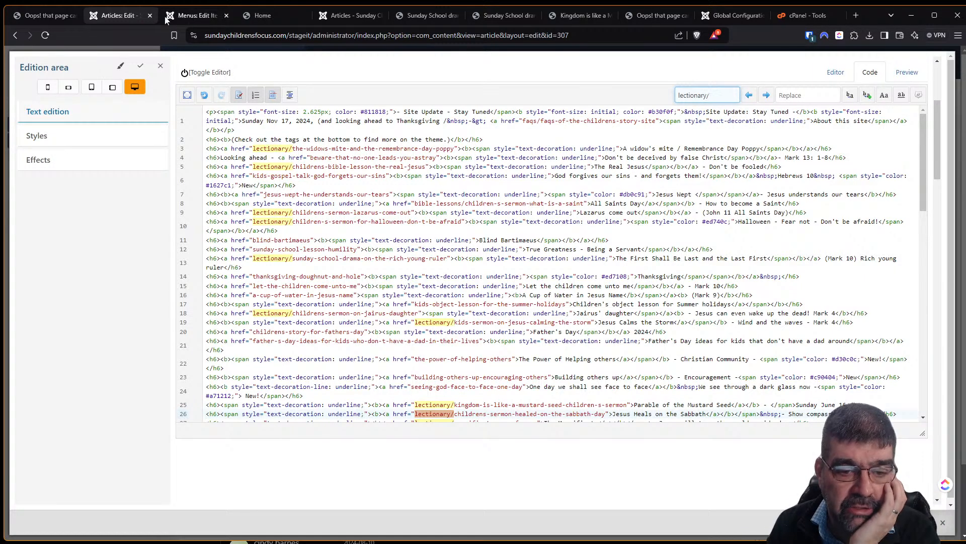
pyautogui.click(868, 95)
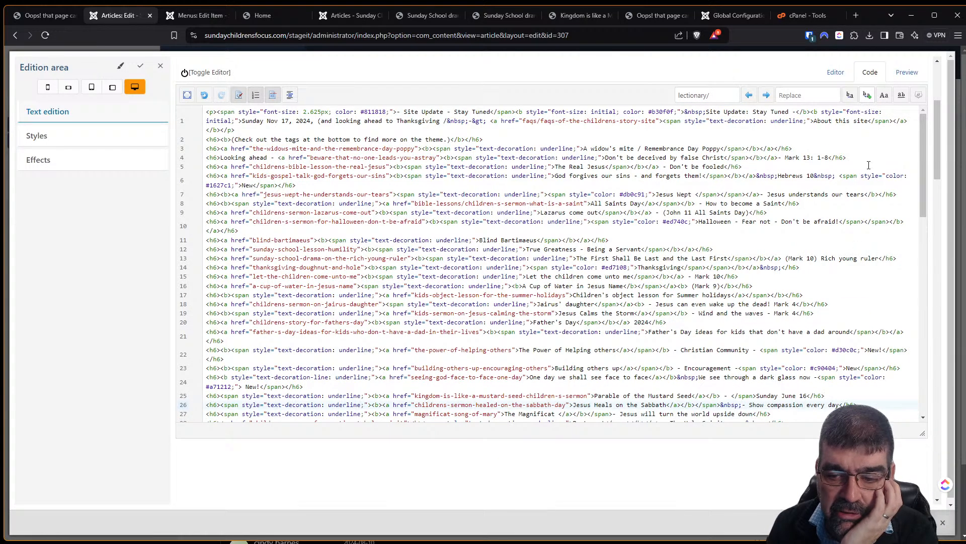
pyautogui.click(906, 523)
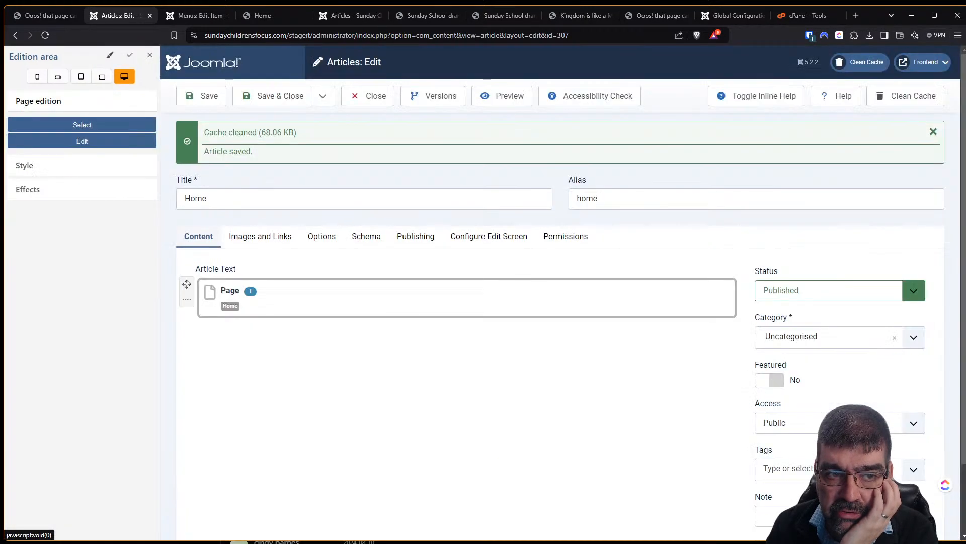
pyautogui.click(192, 99)
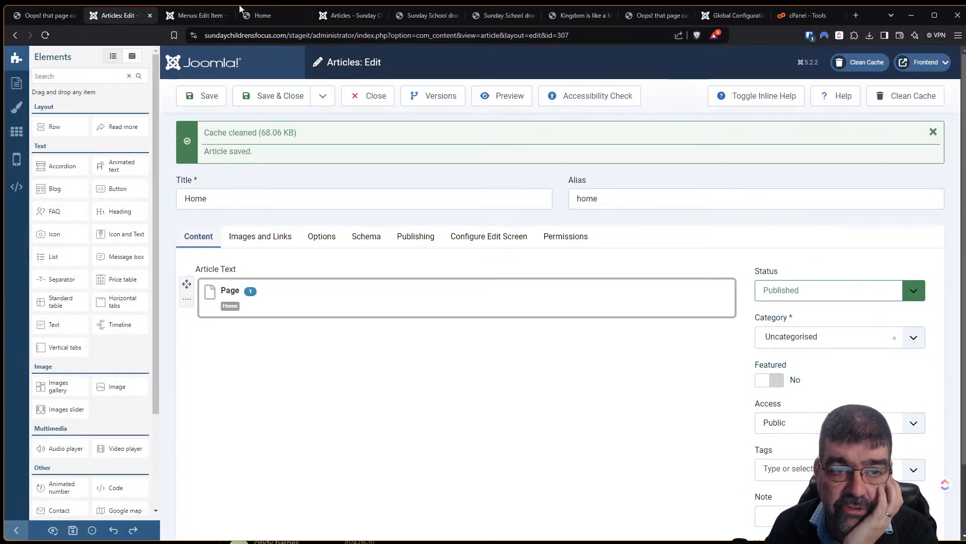
# Step: Reload the frontend Home page and test its "Seek first the Kingdom of God" and "Parable of the Mustard Seed" links
pyautogui.click(255, 16)
pyautogui.press('F5')
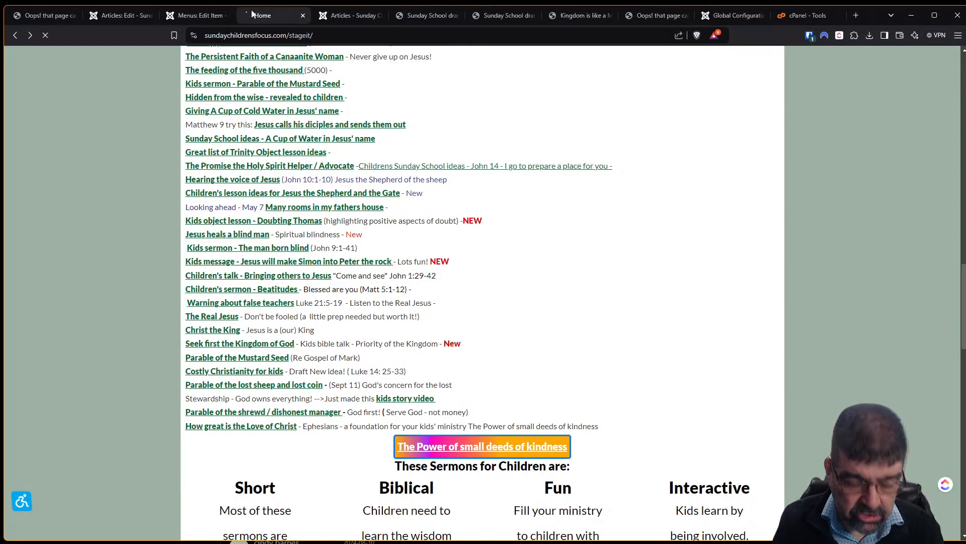
pyautogui.click(266, 344)
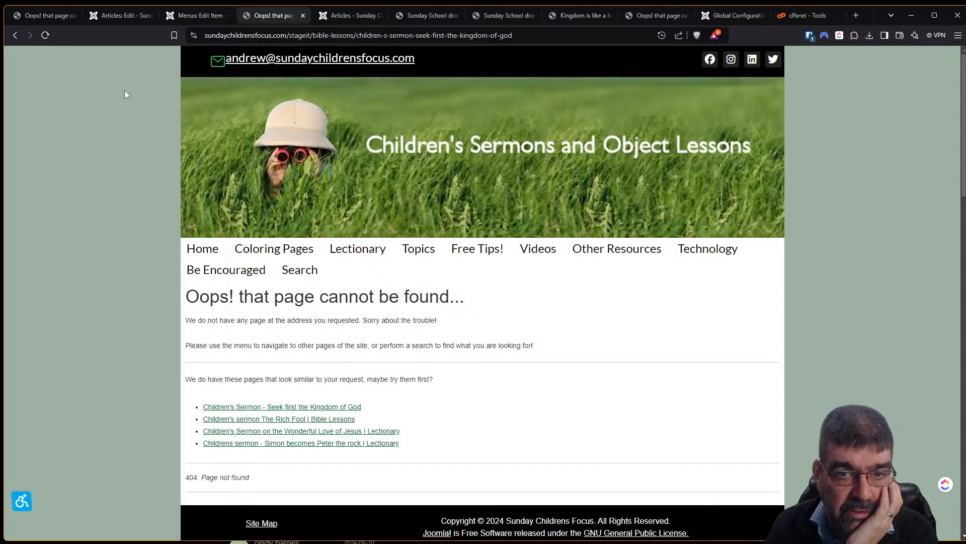
pyautogui.click(15, 36)
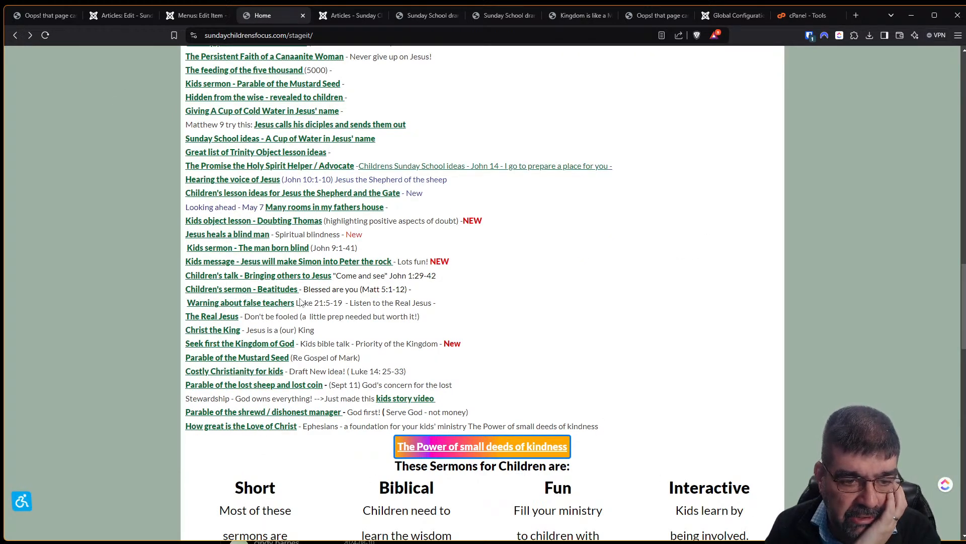
pyautogui.click(267, 359)
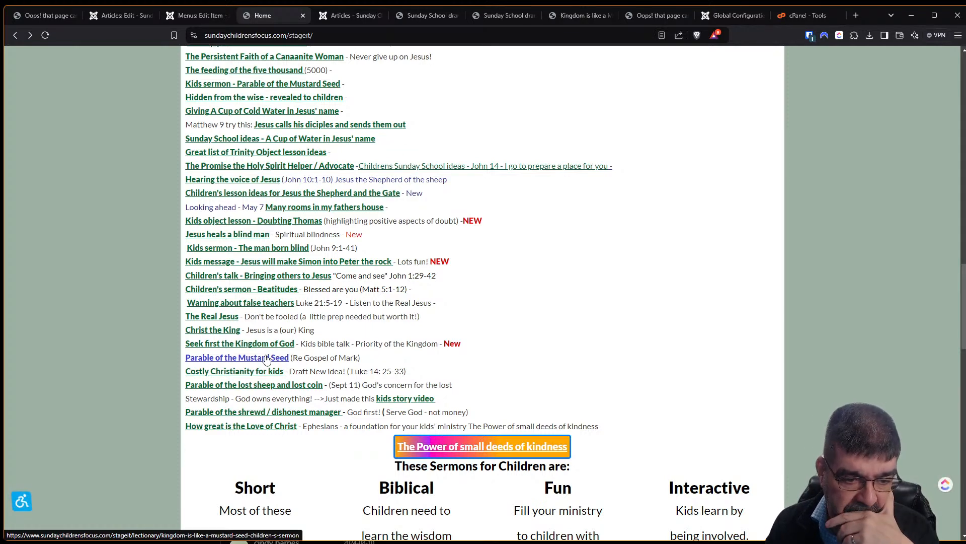
pyautogui.click(267, 358)
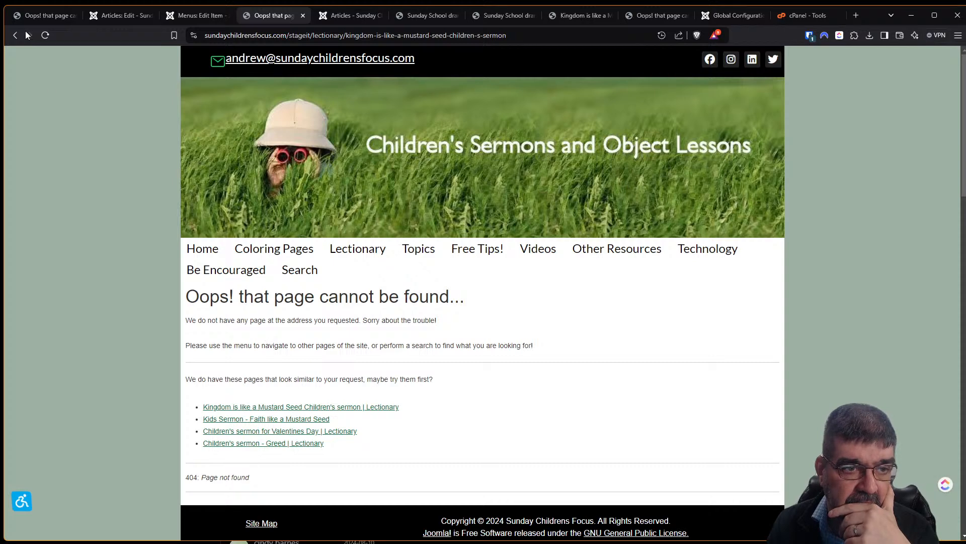
# Step: Clean the site cache again, check the frontend Rich Young Ruler page and go back to the Home page's sermon list
pyautogui.click(192, 19)
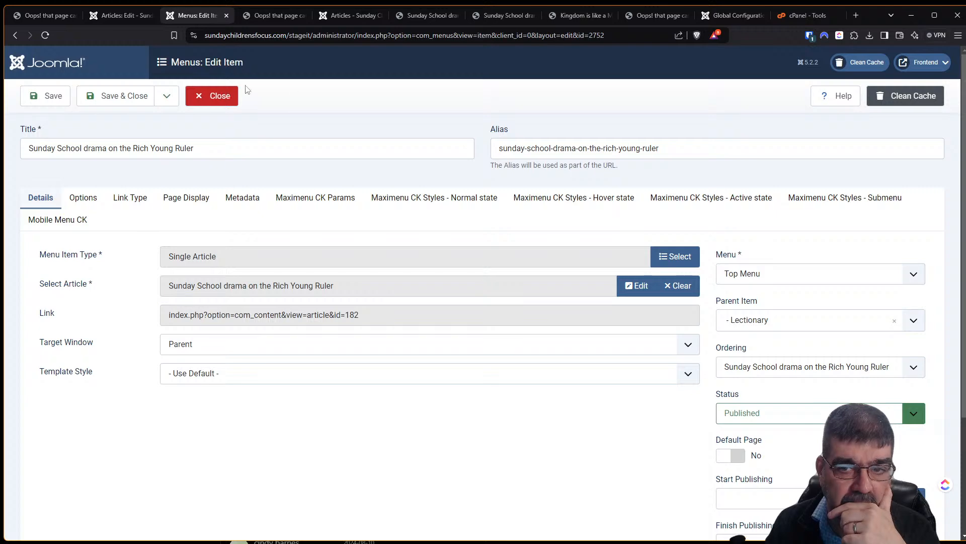
pyautogui.click(914, 96)
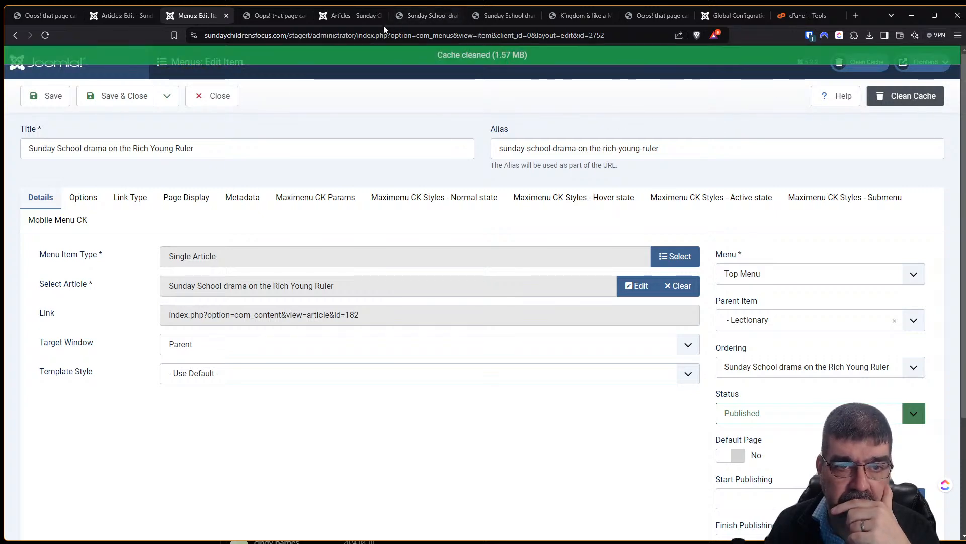
pyautogui.click(426, 15)
pyautogui.moveTo(329, 262)
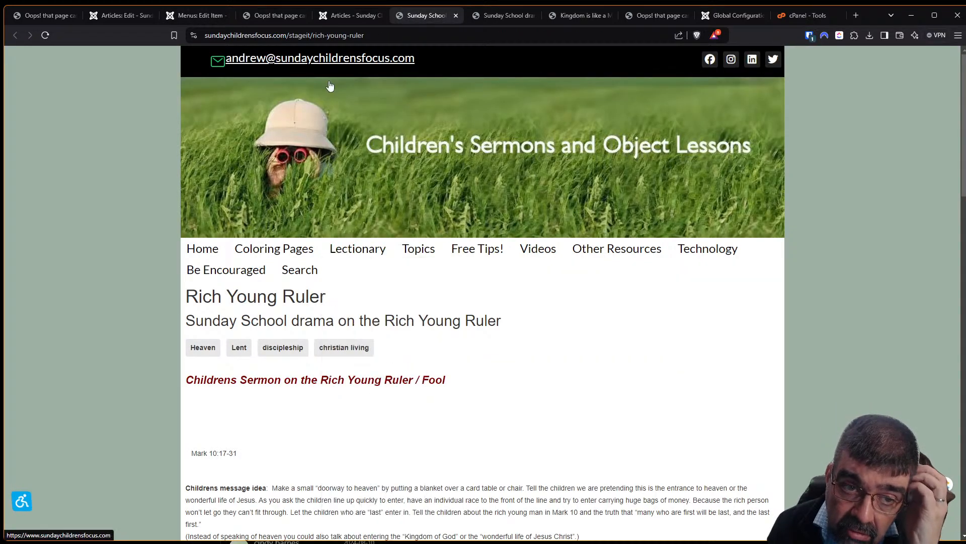
pyautogui.click(267, 17)
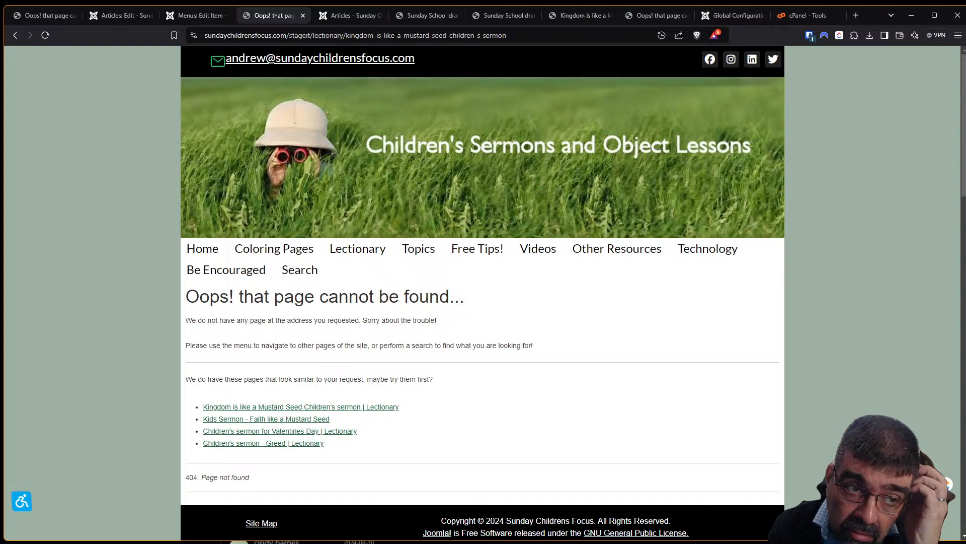
pyautogui.click(14, 37)
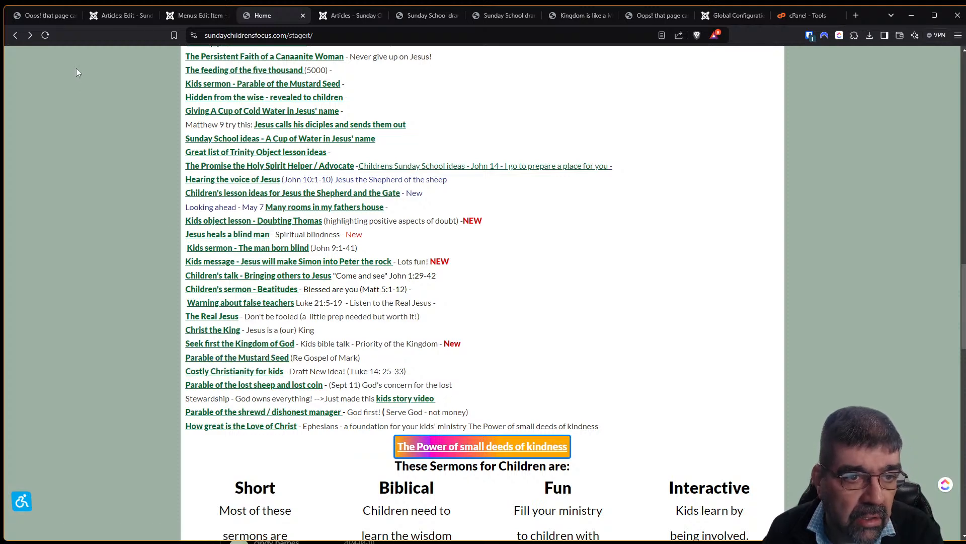
# Step: Open the Home page from the Page Builder CK pages library in the site administration
pyautogui.click(45, 15)
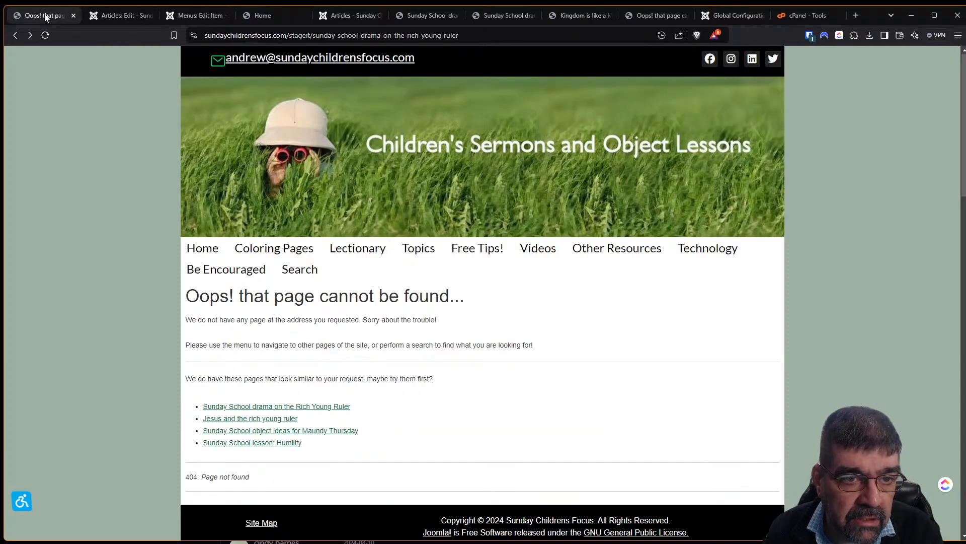
pyautogui.click(346, 16)
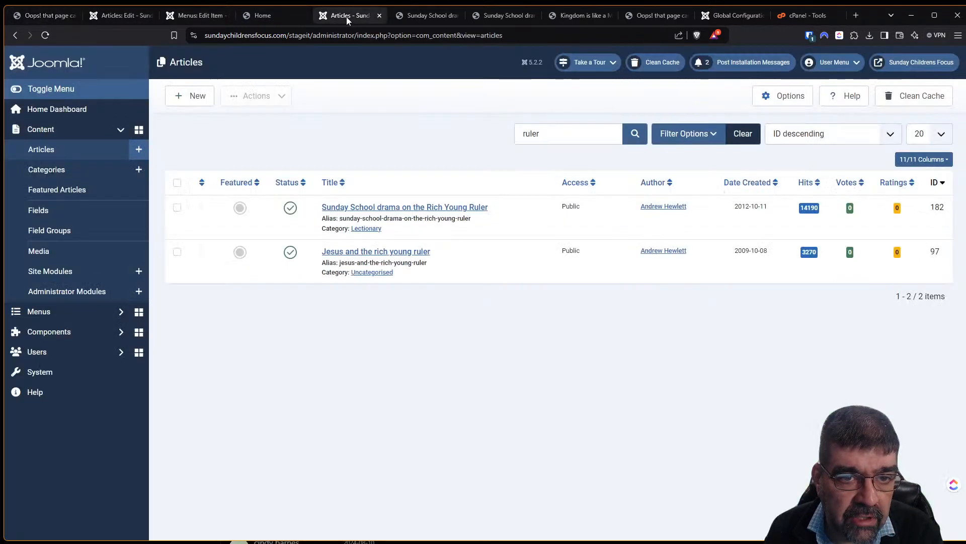
pyautogui.click(86, 331)
pyautogui.scroll(-3, 78, 336)
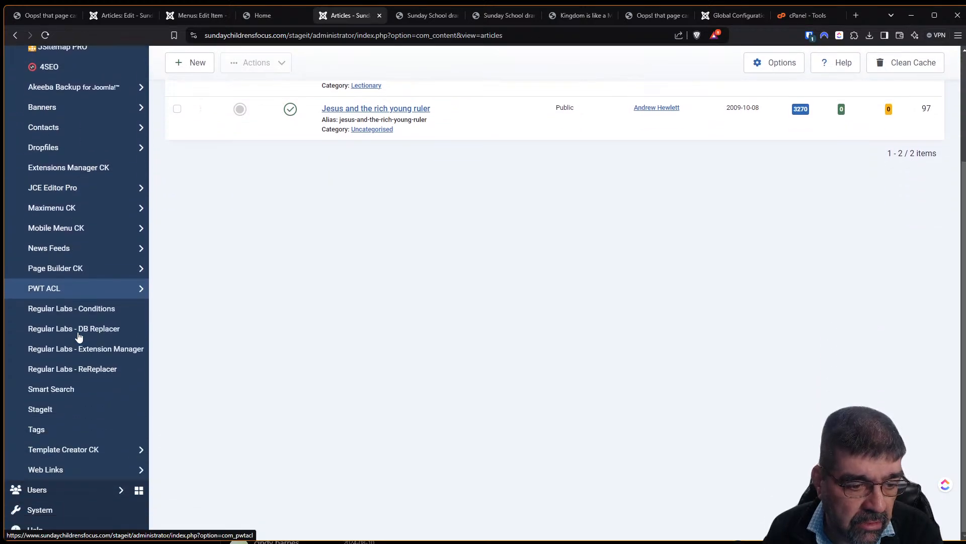
pyautogui.click(69, 268)
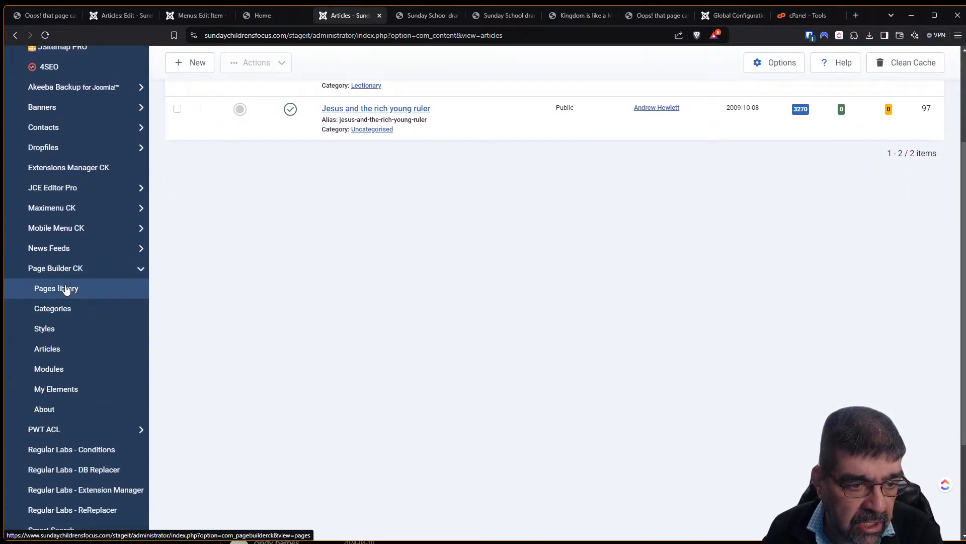
pyautogui.click(67, 290)
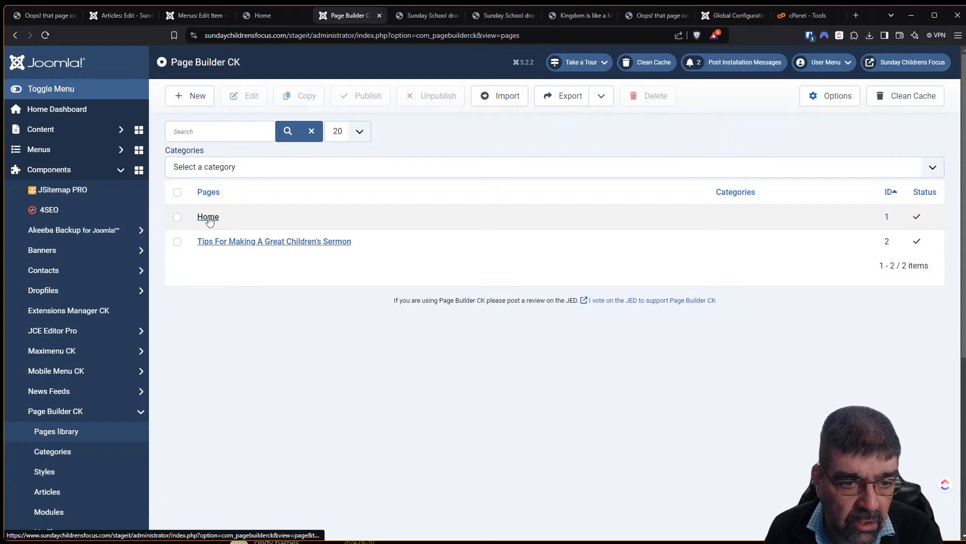
pyautogui.click(210, 221)
# Step: Open the Home page's sermon link list text block for editing and show its source code
pyautogui.scroll(-5, 674, 362)
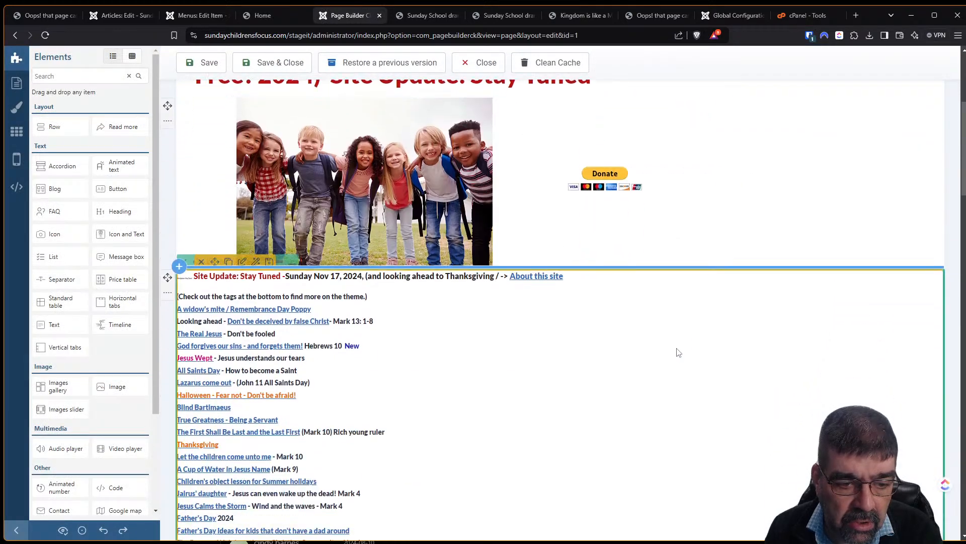
pyautogui.scroll(-1, 677, 352)
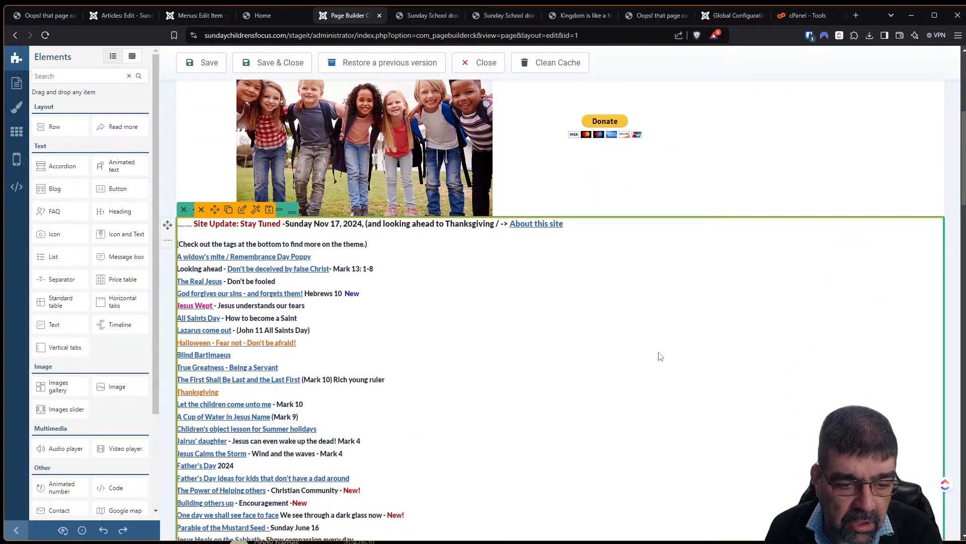
pyautogui.click(241, 217)
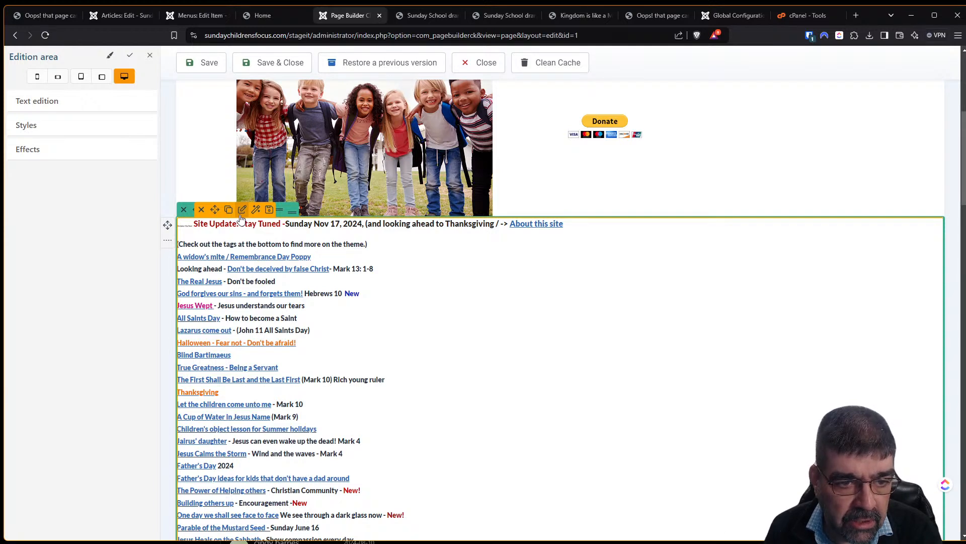
pyautogui.click(53, 103)
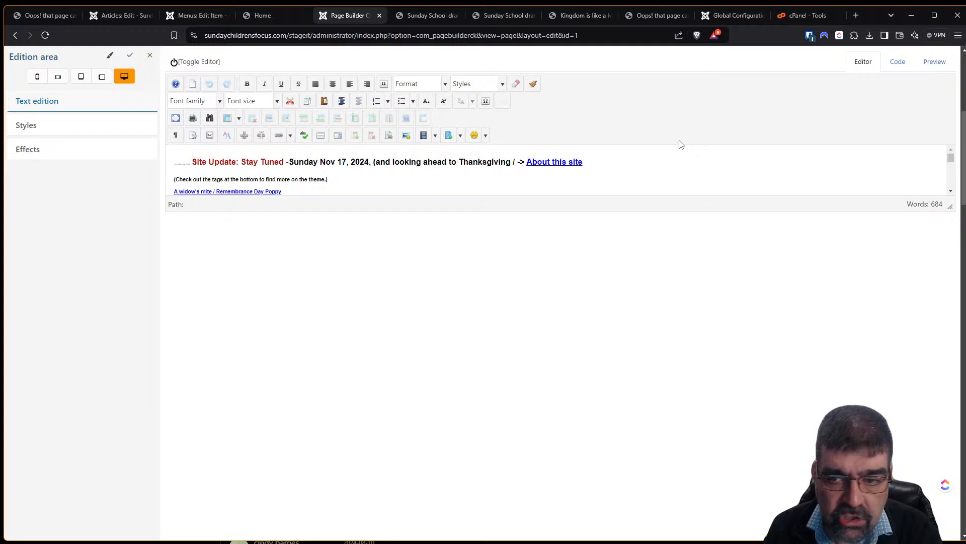
pyautogui.click(902, 72)
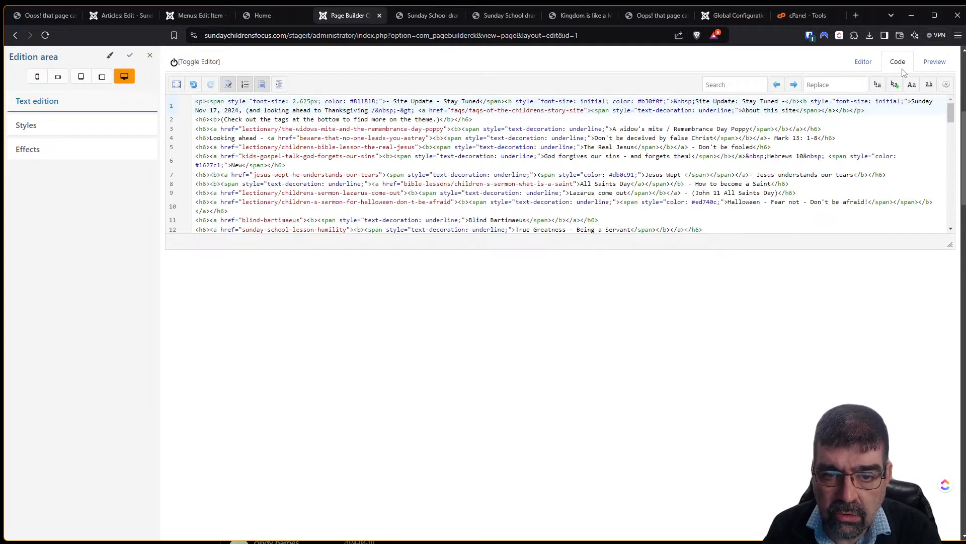
# Step: Replace all occurrences of "lectionary/" in the text block's code with nothing and look through the resulting links
pyautogui.click(735, 84)
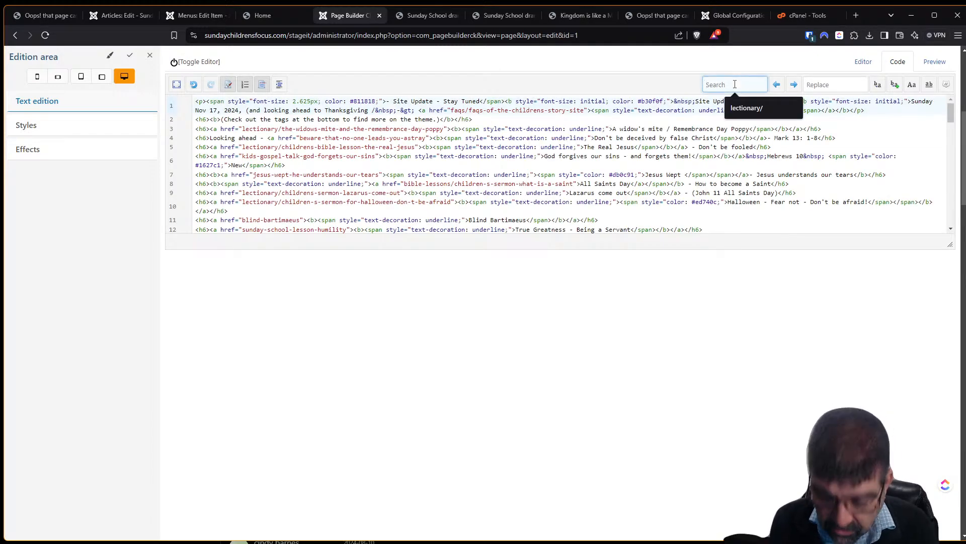
pyautogui.click(753, 107)
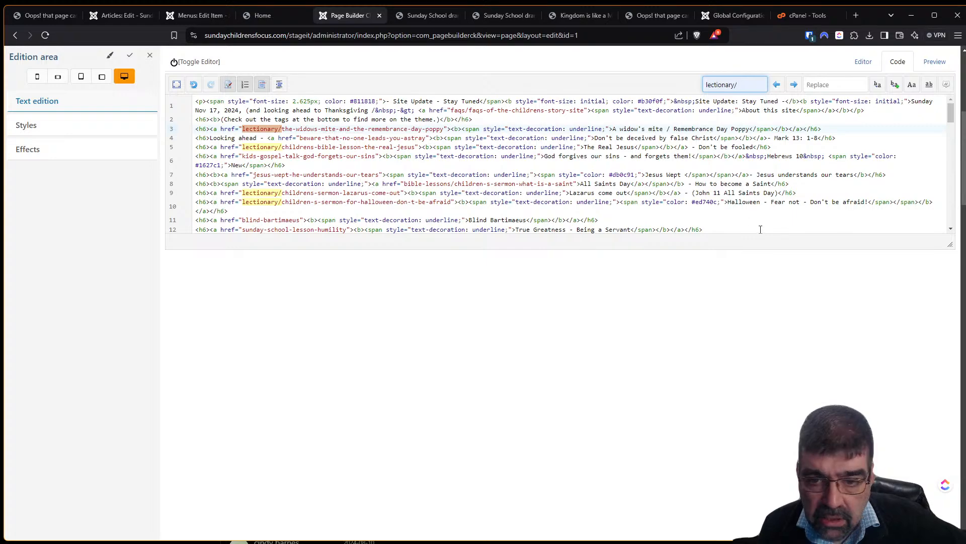
pyautogui.moveTo(951, 113); pyautogui.dragTo(952, 166)
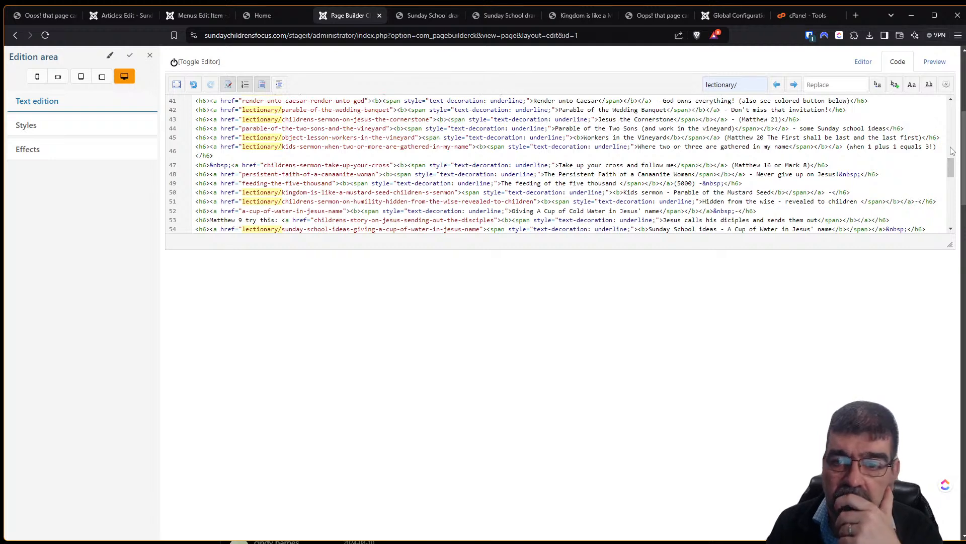
pyautogui.click(896, 90)
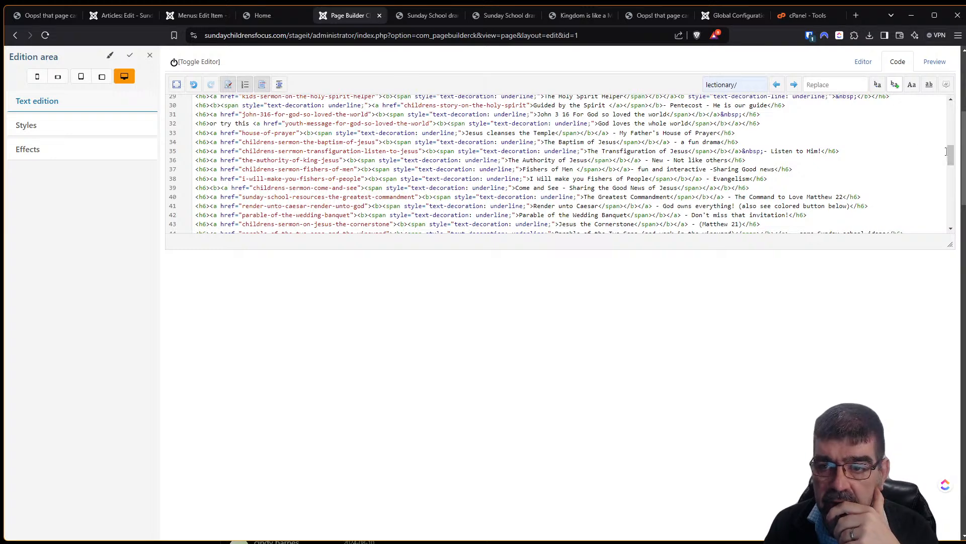
pyautogui.moveTo(955, 166); pyautogui.dragTo(956, 242)
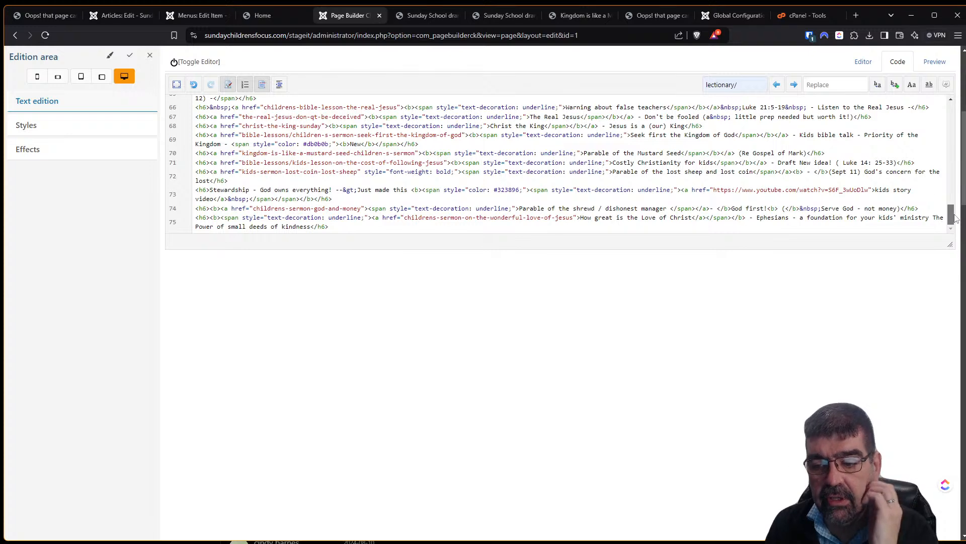
pyautogui.moveTo(957, 218); pyautogui.dragTo(953, 107)
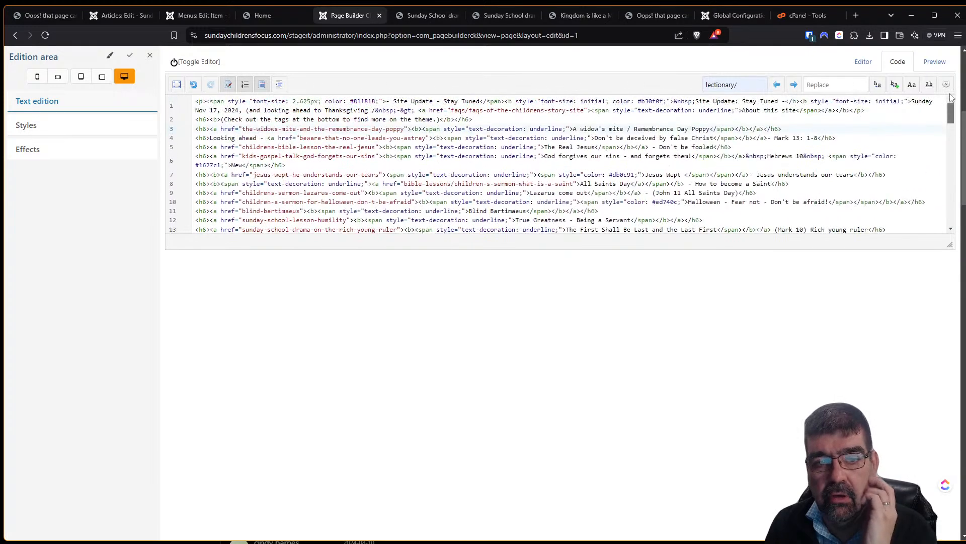
# Step: Recheck the text block's code, close the block, save the Home page and clean the site cache
pyautogui.click(870, 63)
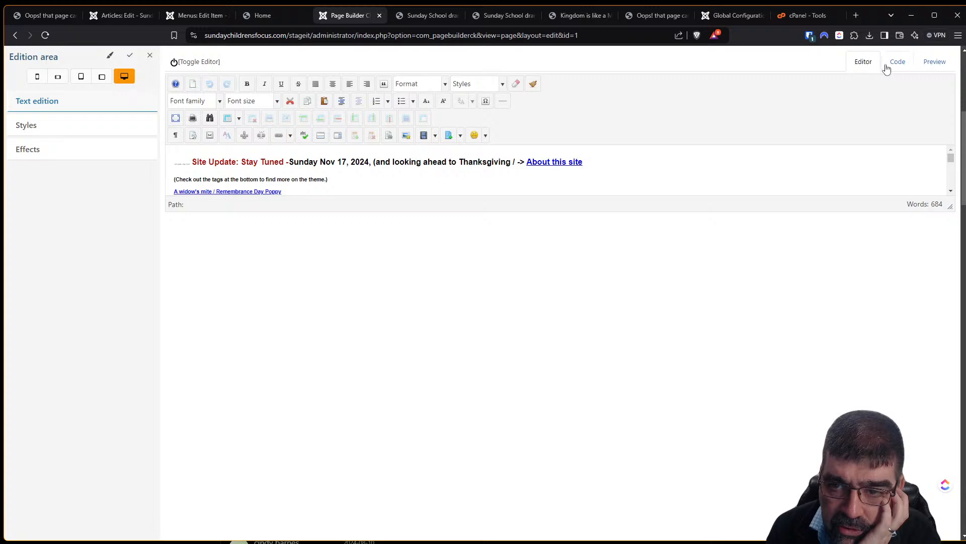
pyautogui.click(892, 68)
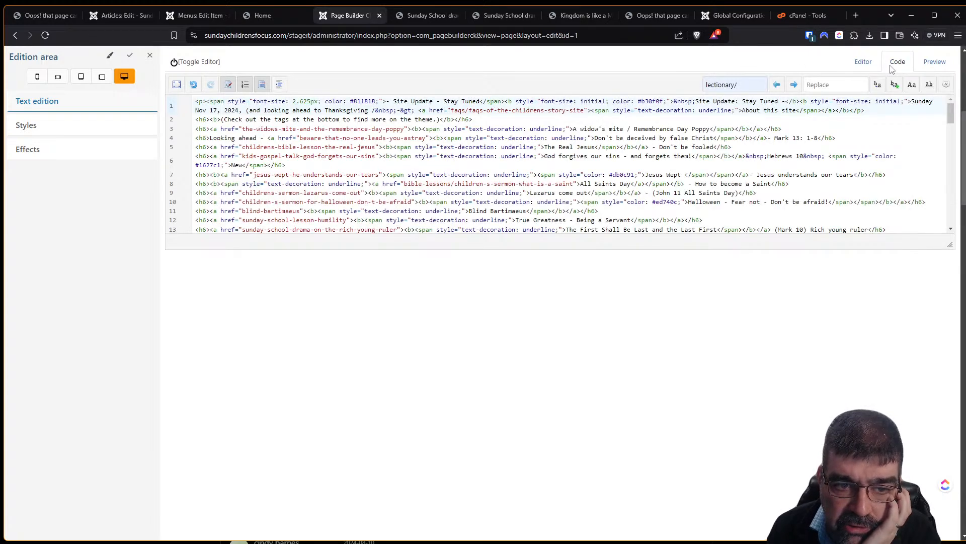
pyautogui.click(759, 83)
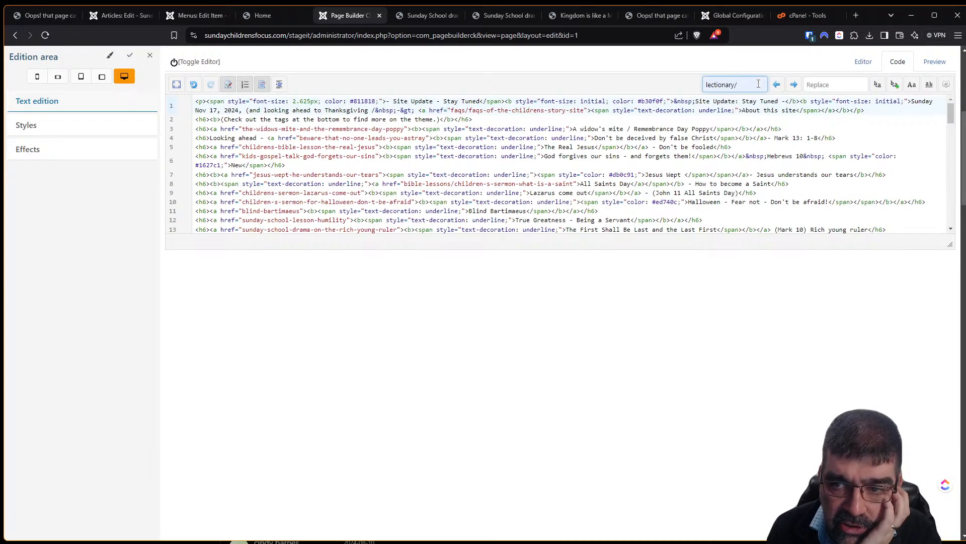
pyautogui.click(862, 63)
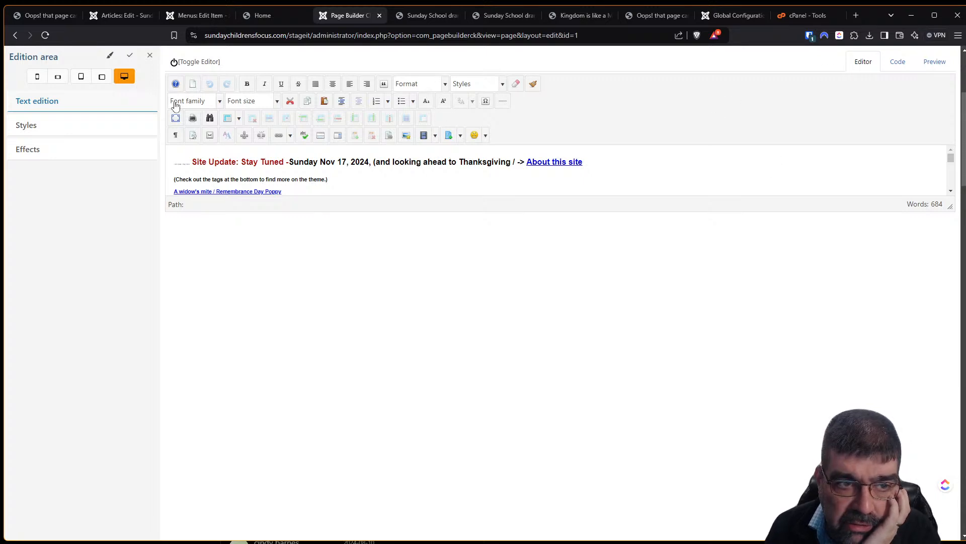
pyautogui.click(150, 57)
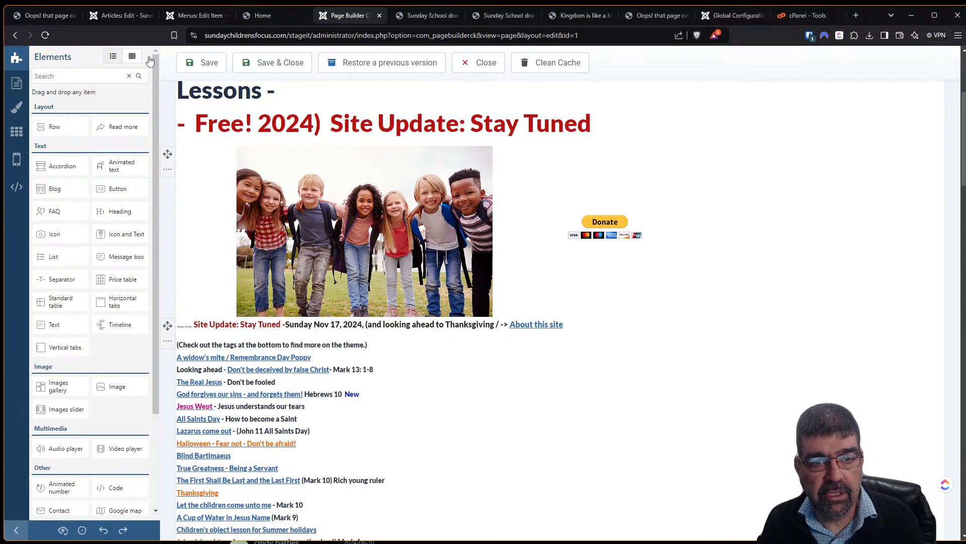
pyautogui.click(209, 63)
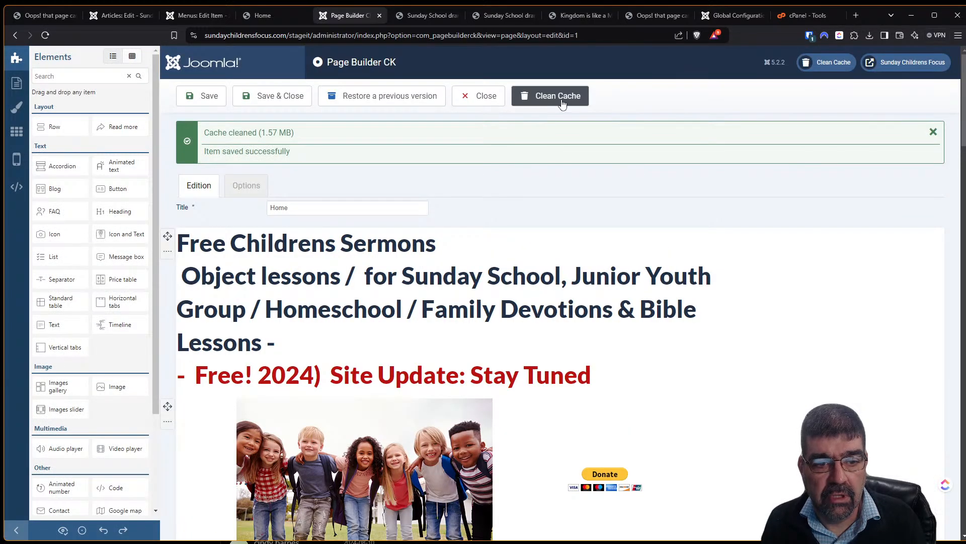
pyautogui.click(201, 96)
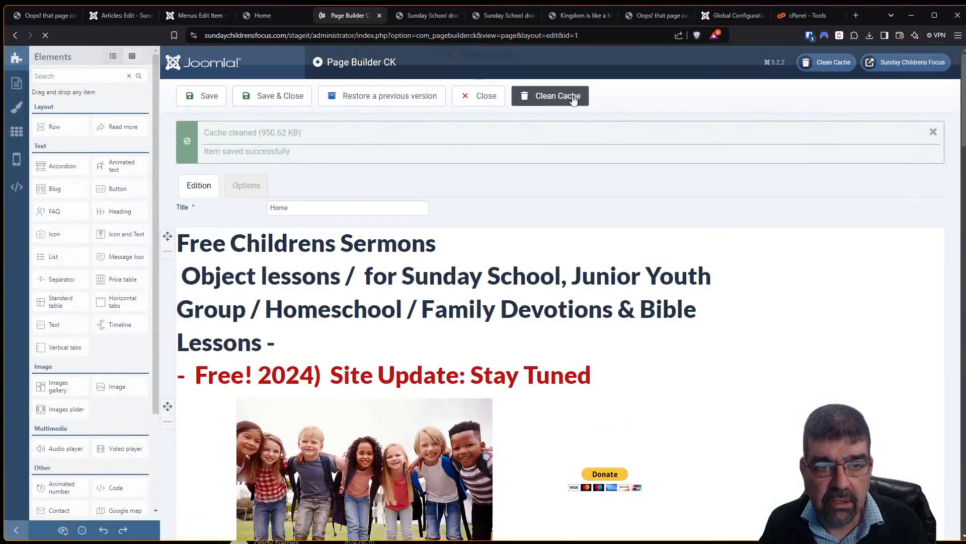
pyautogui.click(575, 98)
# Step: Reload the frontend Home page and test its "Parable of the Mustard Seed" link
pyautogui.click(264, 19)
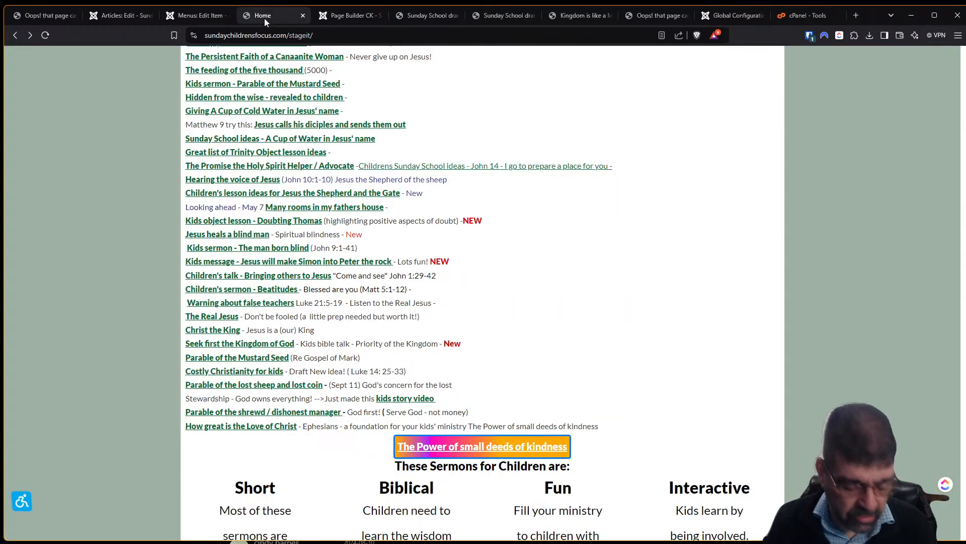
pyautogui.press('F5')
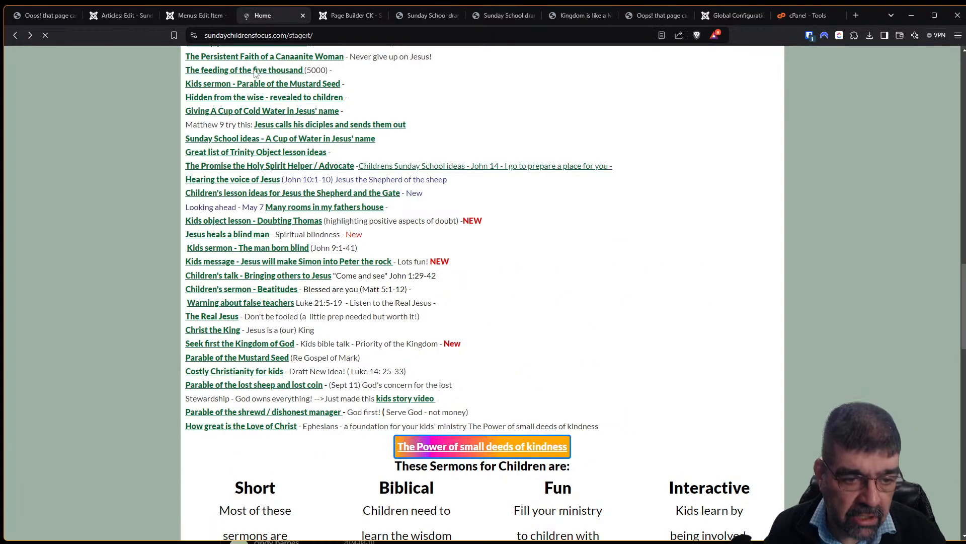
pyautogui.click(255, 359)
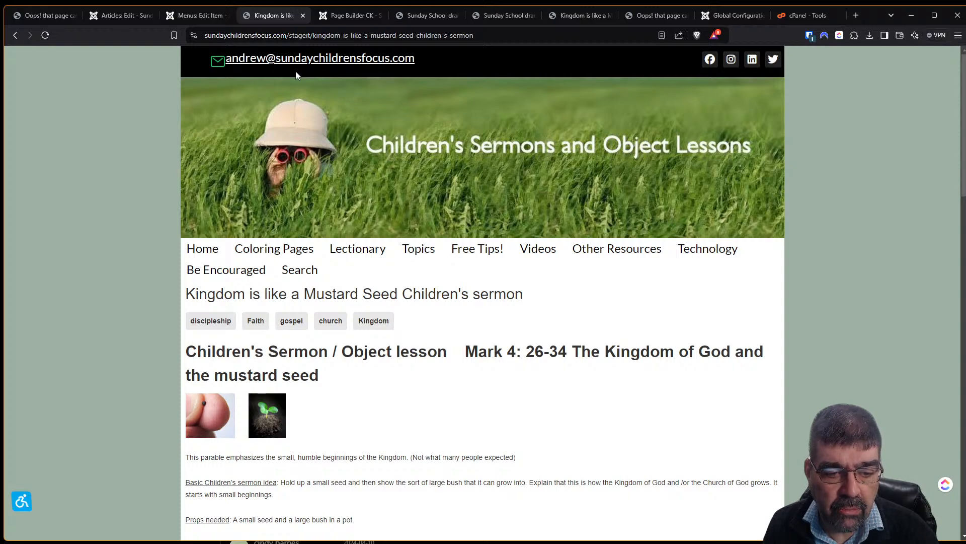
pyautogui.scroll(-9, 295, 80)
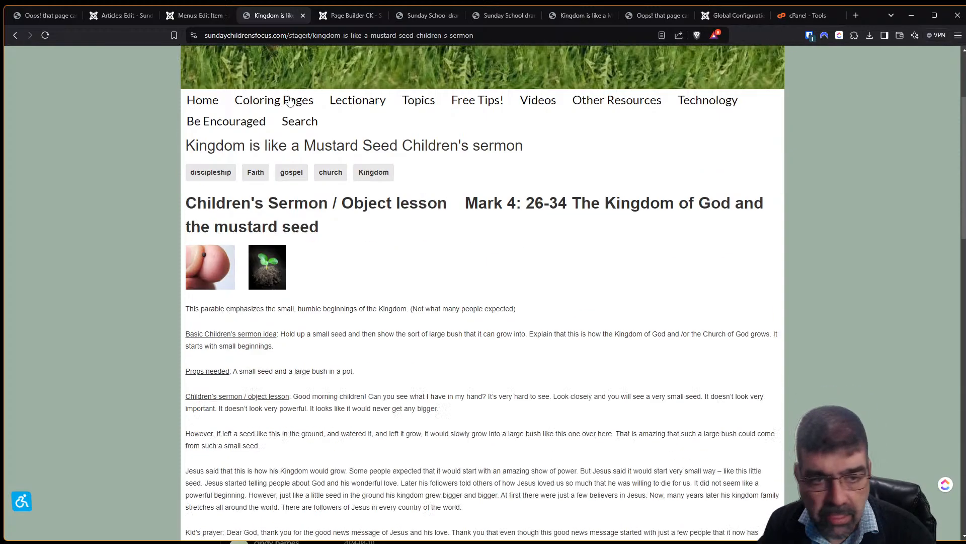
pyautogui.scroll(8, 289, 109)
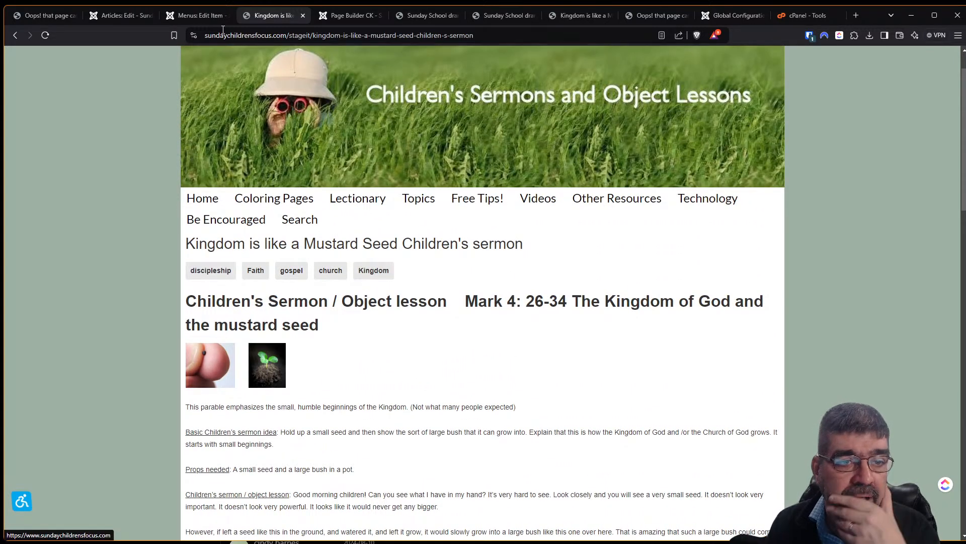
# Step: Close the Home article, search the system plugins for "sef" and open the System - SEF plugin
pyautogui.click(101, 17)
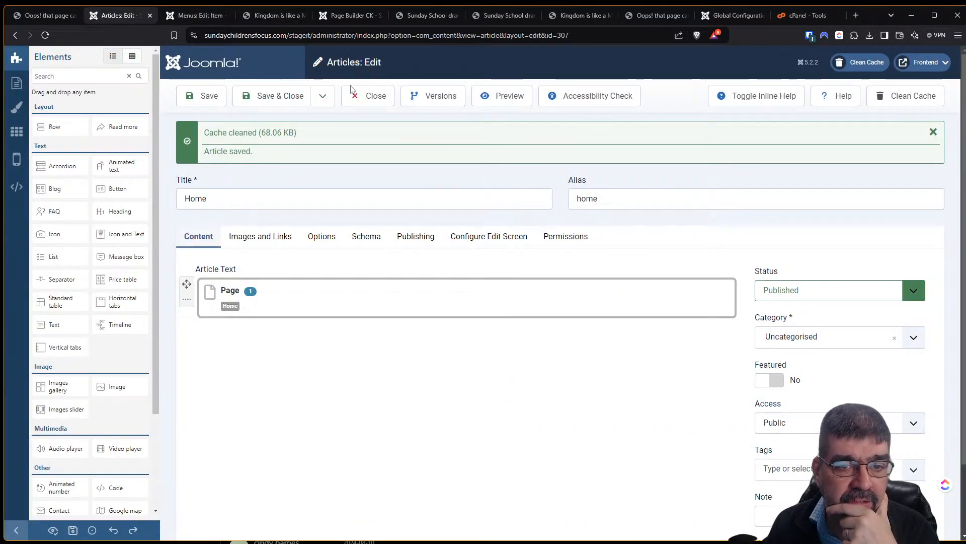
pyautogui.click(375, 96)
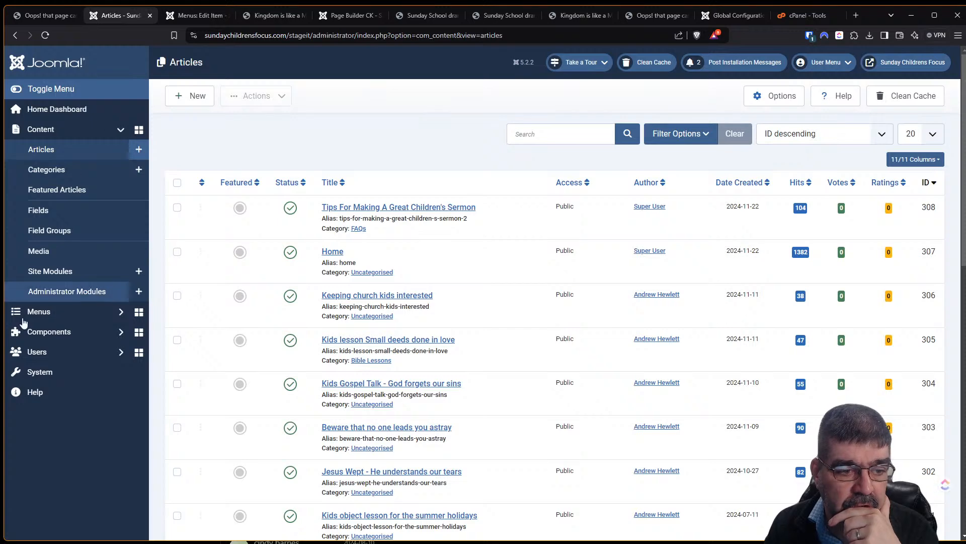
pyautogui.click(53, 377)
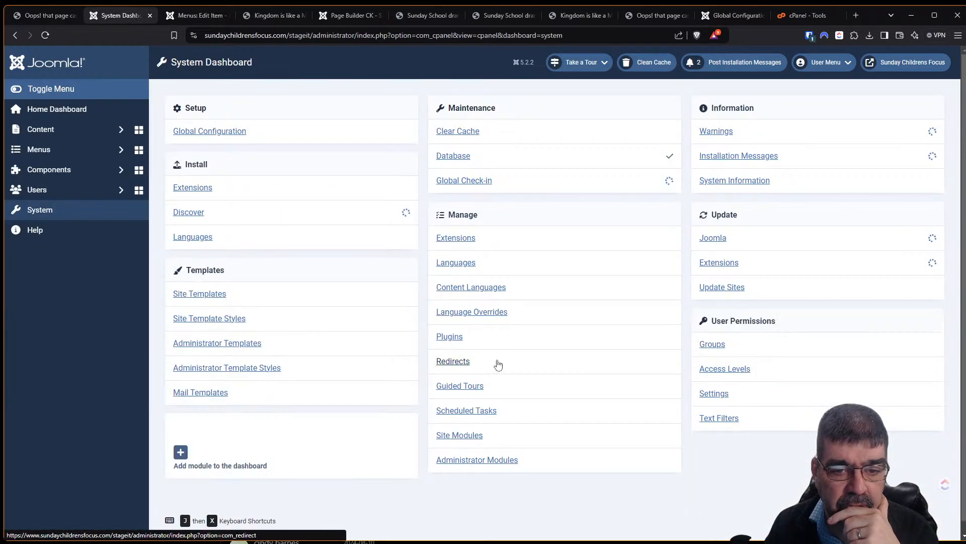
pyautogui.click(458, 338)
pyautogui.click(550, 131)
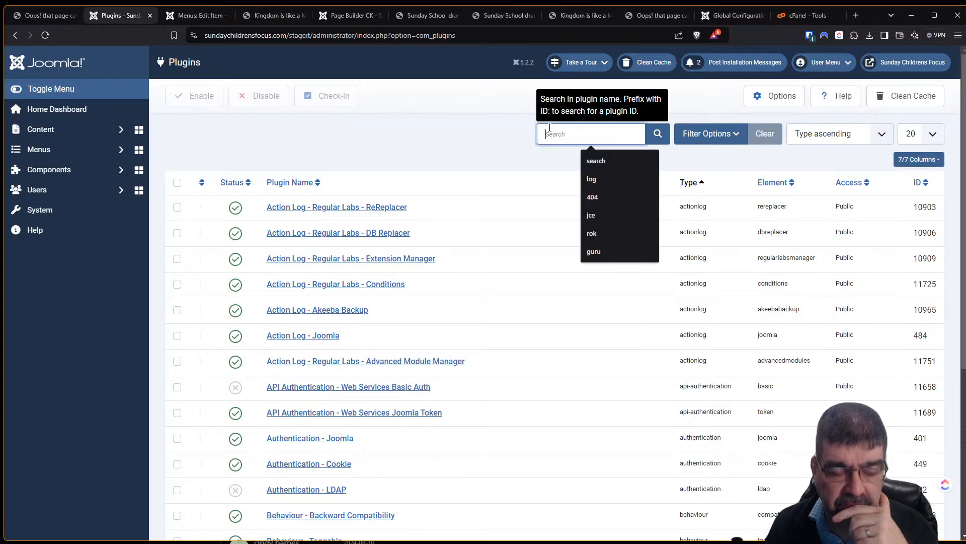
pyautogui.write('sef')
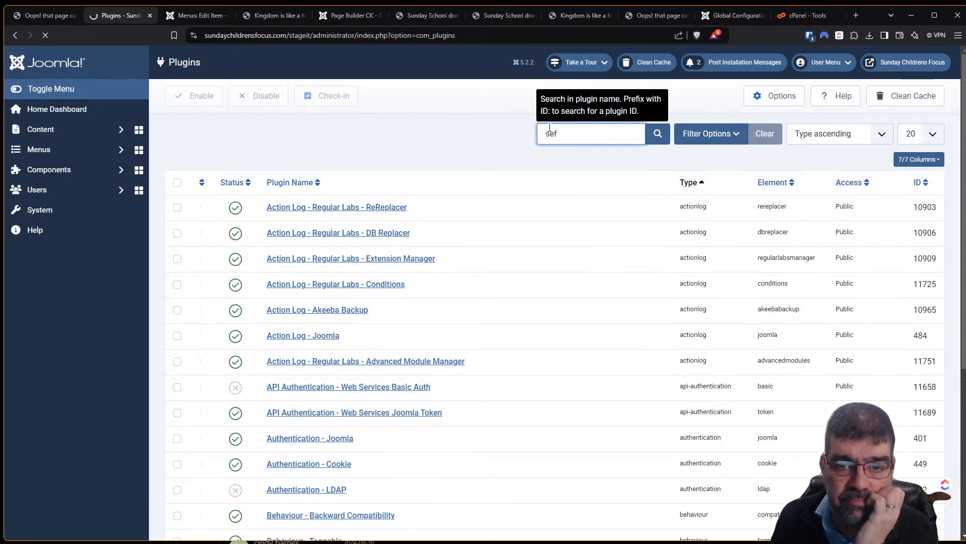
pyautogui.press('Return')
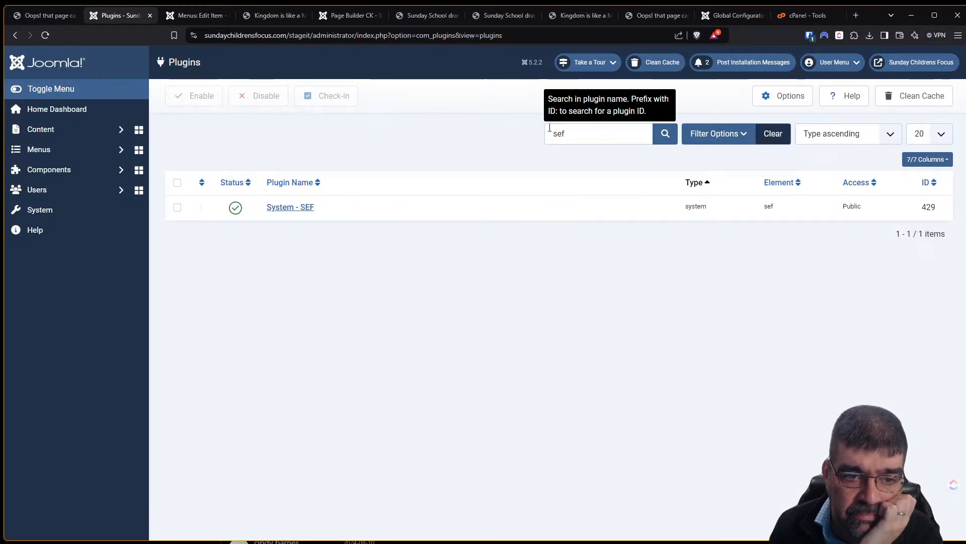
pyautogui.click(282, 208)
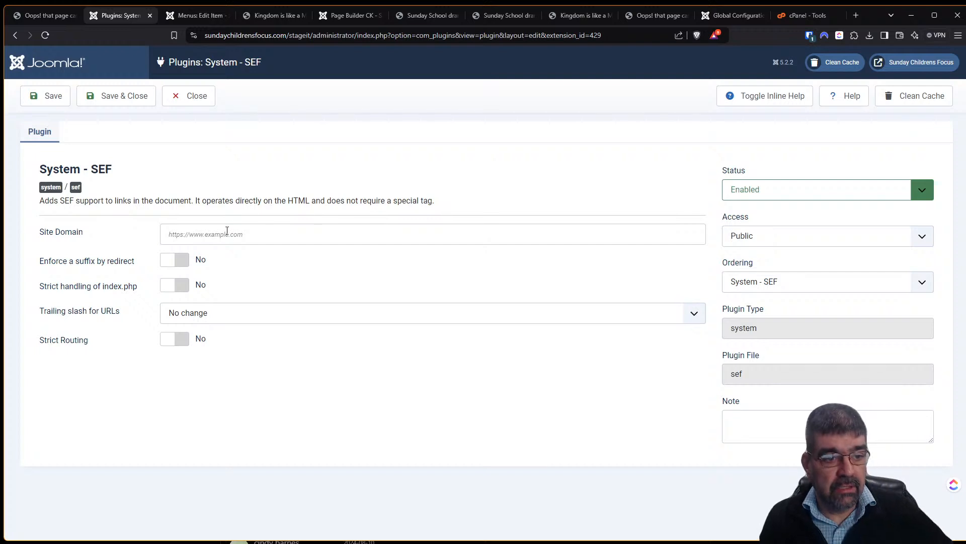
# Step: Show the SEF plugin's inline help and check the address of the "Kingdom is like a Mustard Seed" sermon page
pyautogui.click(775, 103)
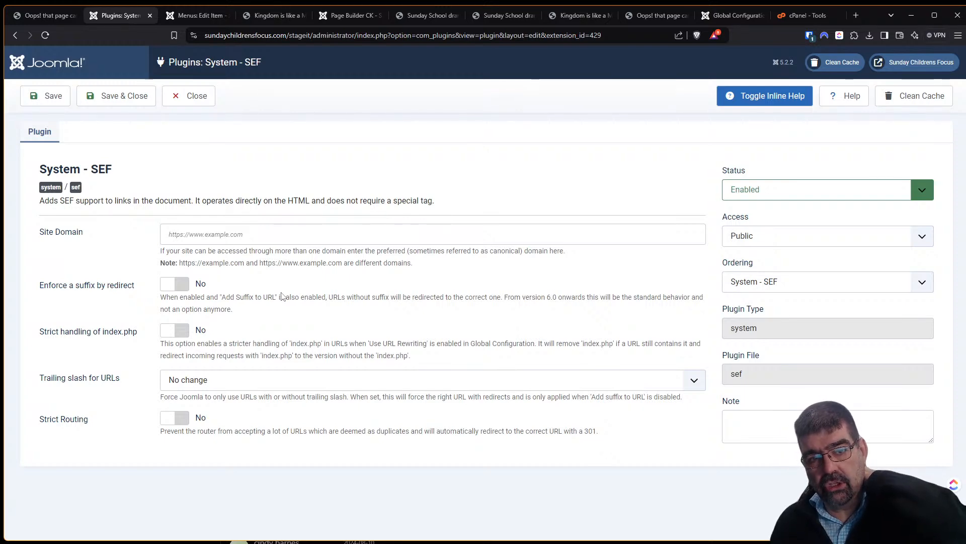
pyautogui.click(288, 17)
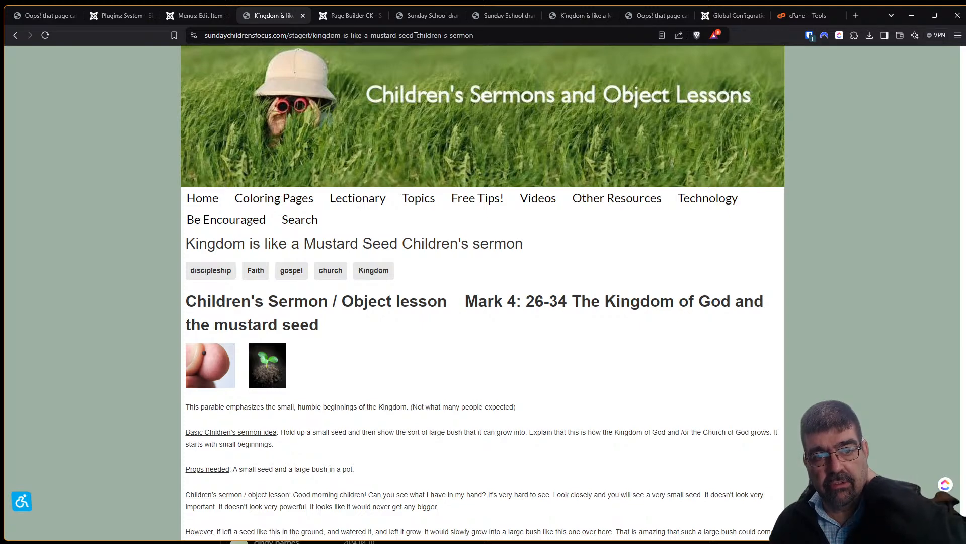
pyautogui.click(485, 34)
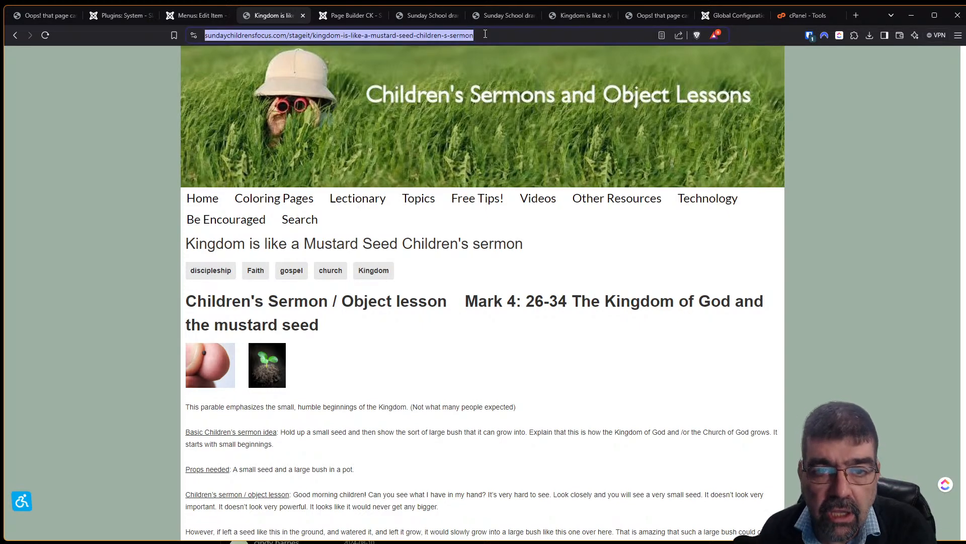
pyautogui.press('End')
# Step: Close the "Sunday School drama on the Rich Young Ruler" menu item and its browser tab
pyautogui.click(196, 15)
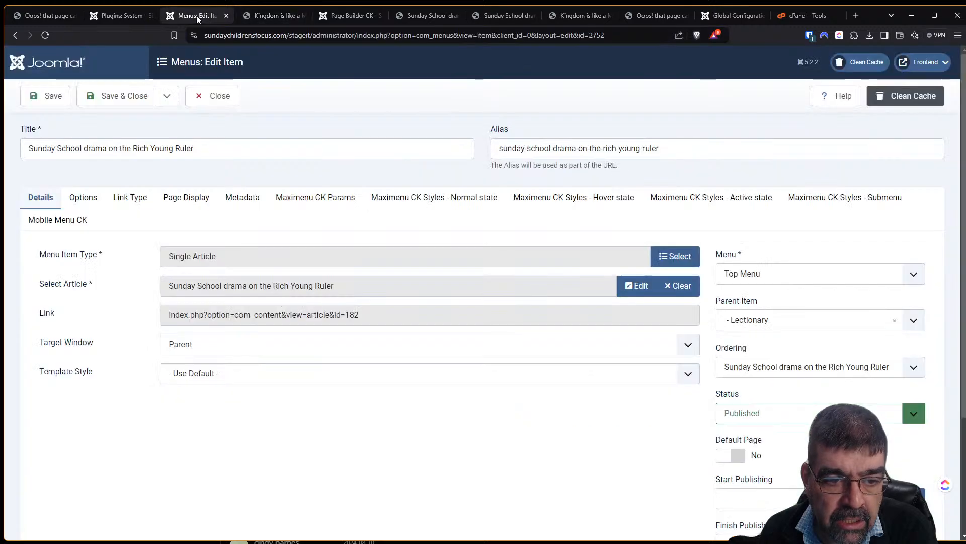
pyautogui.click(212, 96)
pyautogui.click(226, 15)
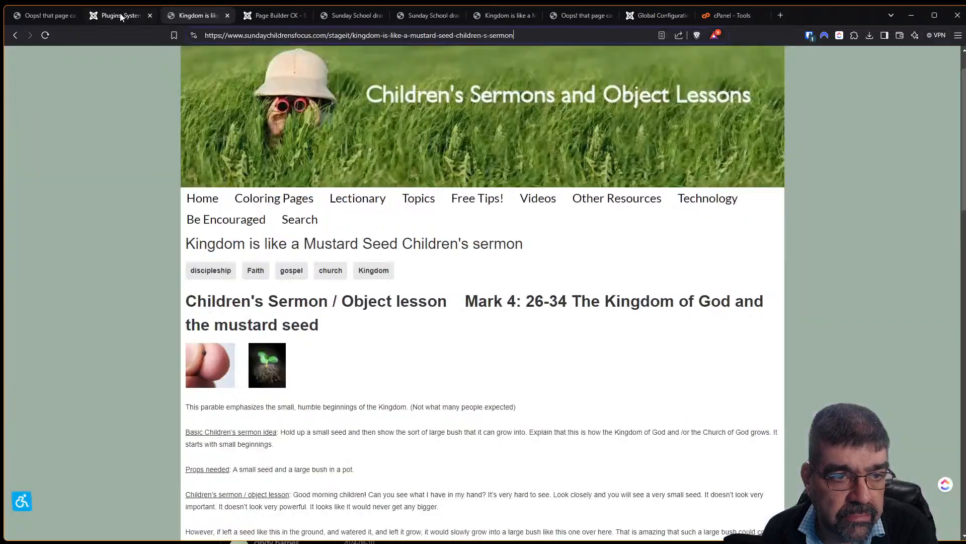
# Step: Set "Enforce a suffix by redirect" to Yes in the System - SEF plugin and save it
pyautogui.click(119, 15)
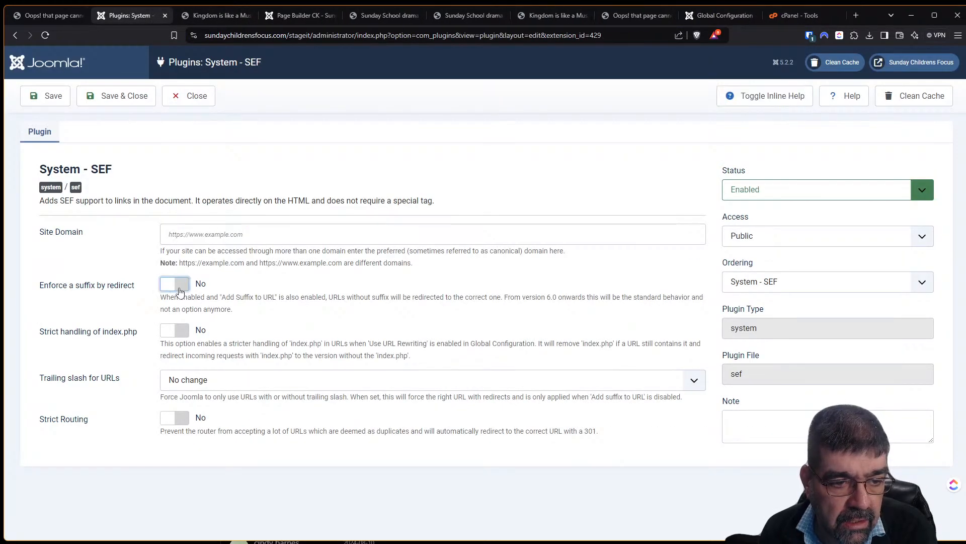
pyautogui.click(176, 284)
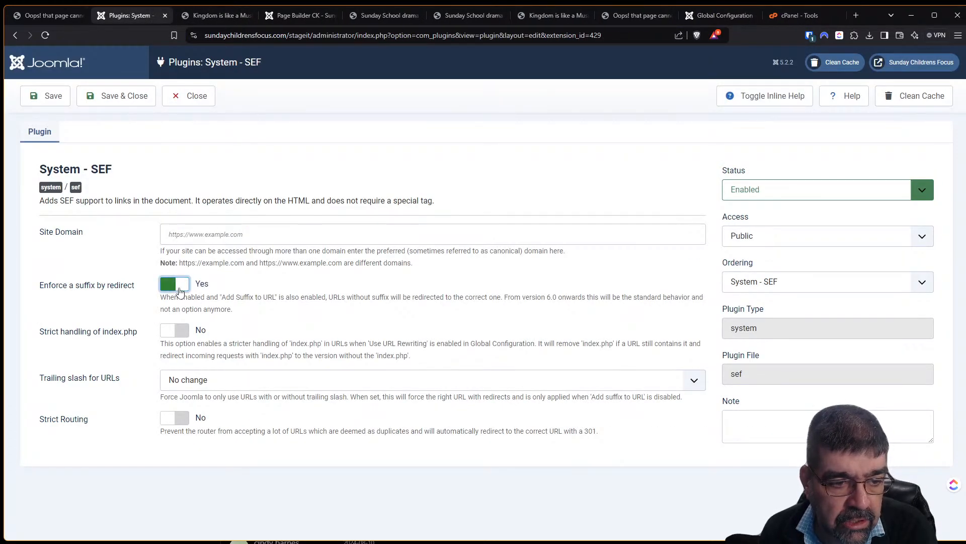
pyautogui.click(51, 97)
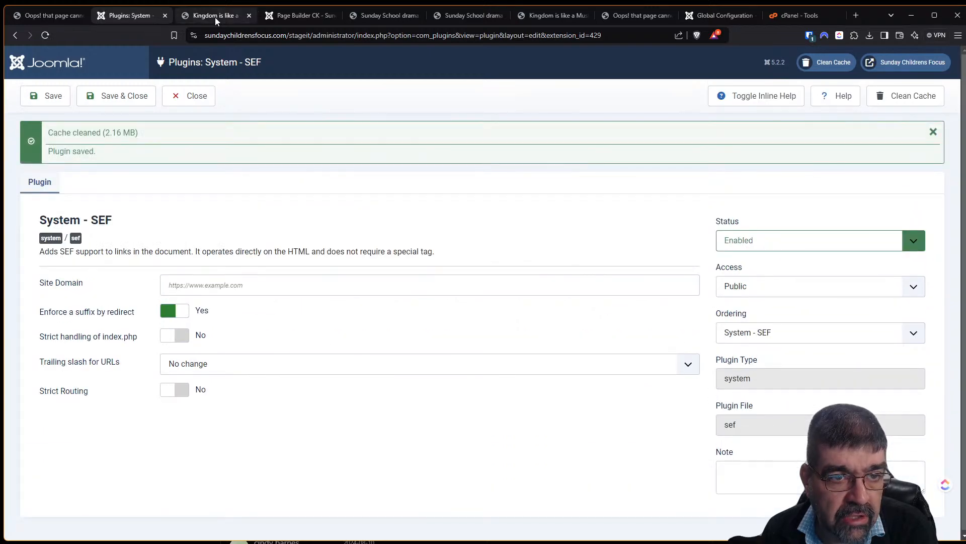
# Step: Reload the Mustard Seed sermon page to check its URL and reread the SEF plugin's help on suffix redirects
pyautogui.click(216, 17)
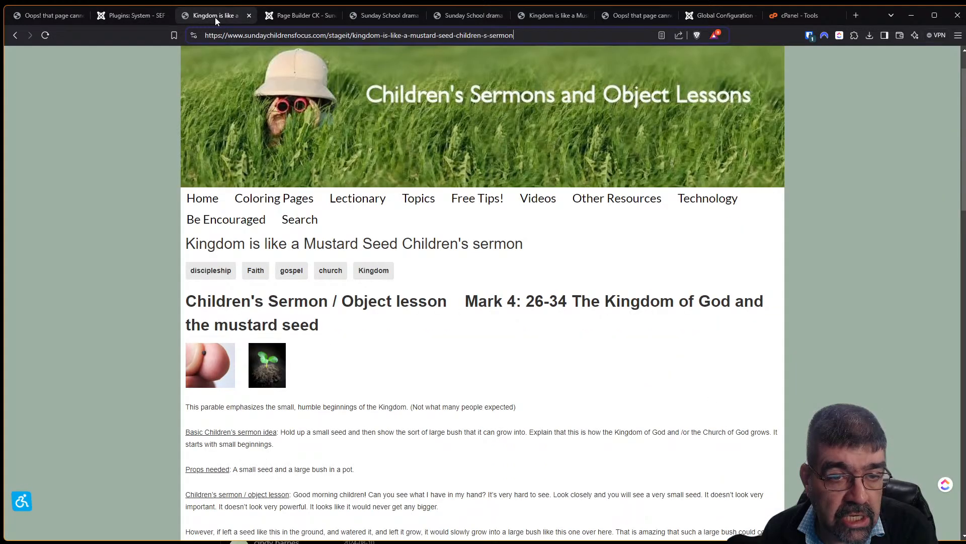
pyautogui.click(45, 35)
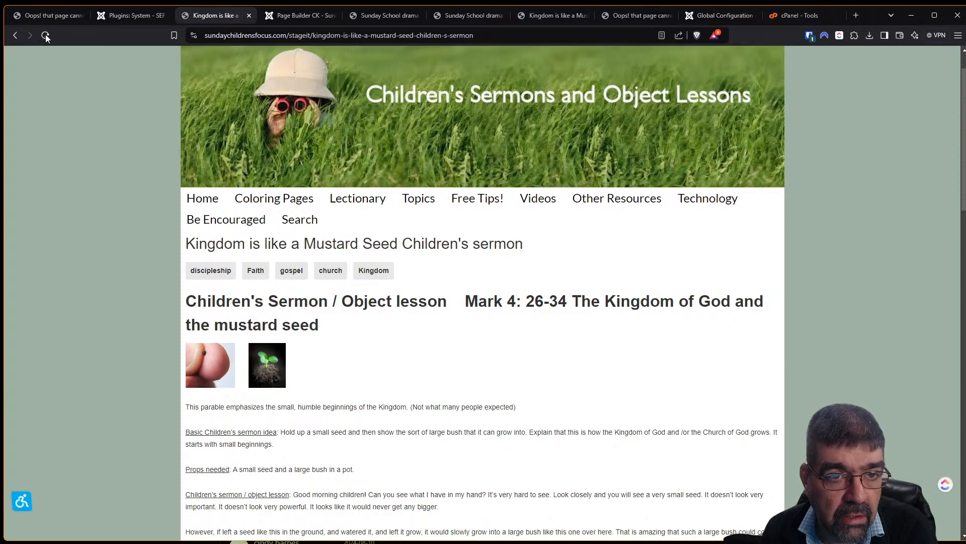
pyautogui.click(115, 16)
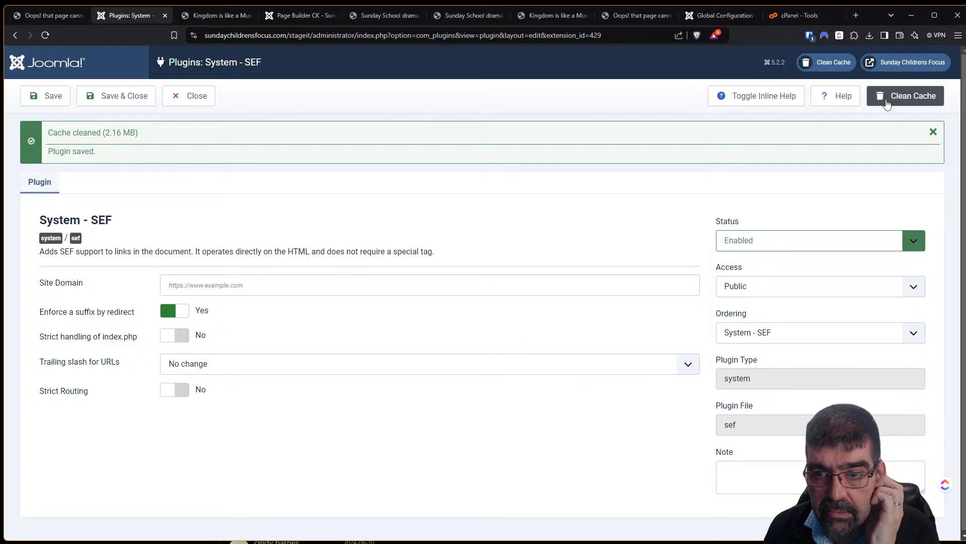
pyautogui.click(788, 101)
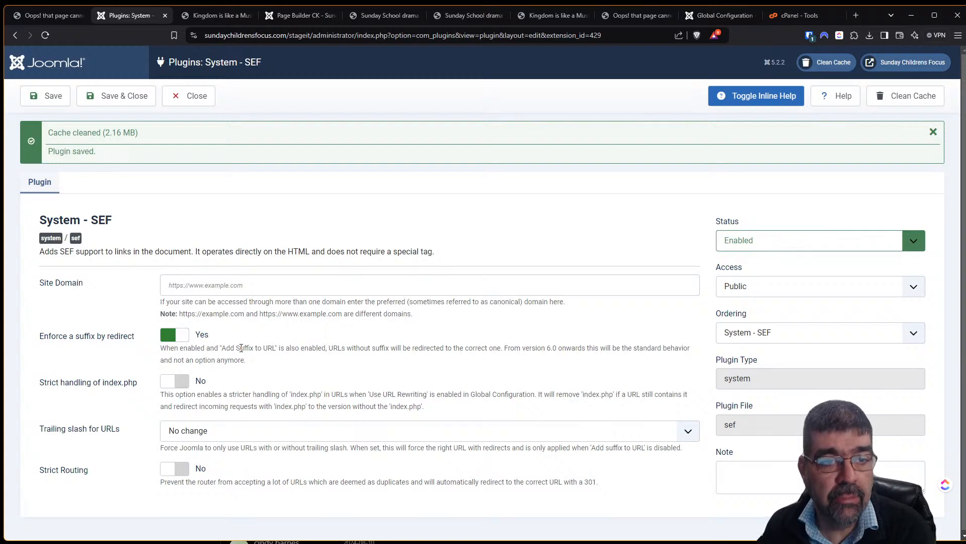
pyautogui.click(221, 16)
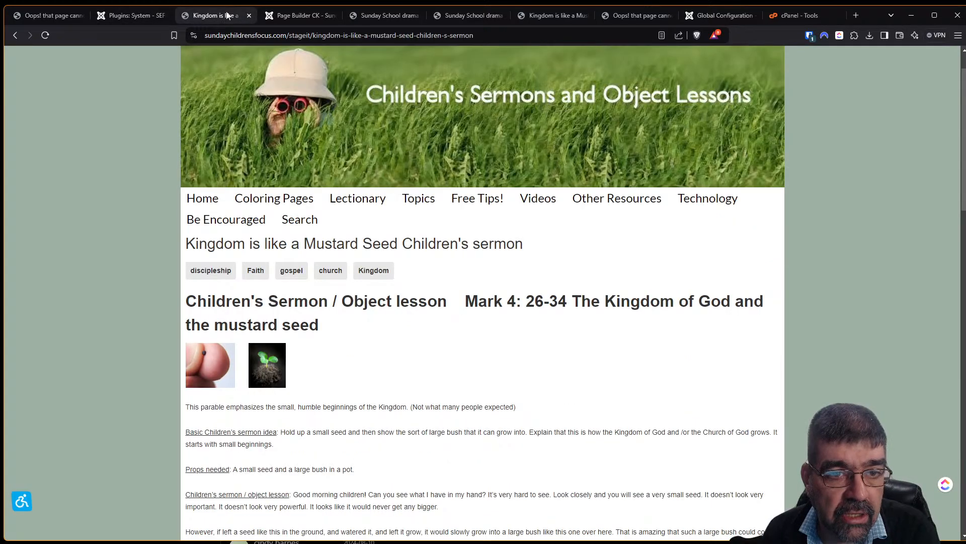
# Step: Close the Home page in Page Builder CK and open the site's Global Configuration
pyautogui.click(385, 17)
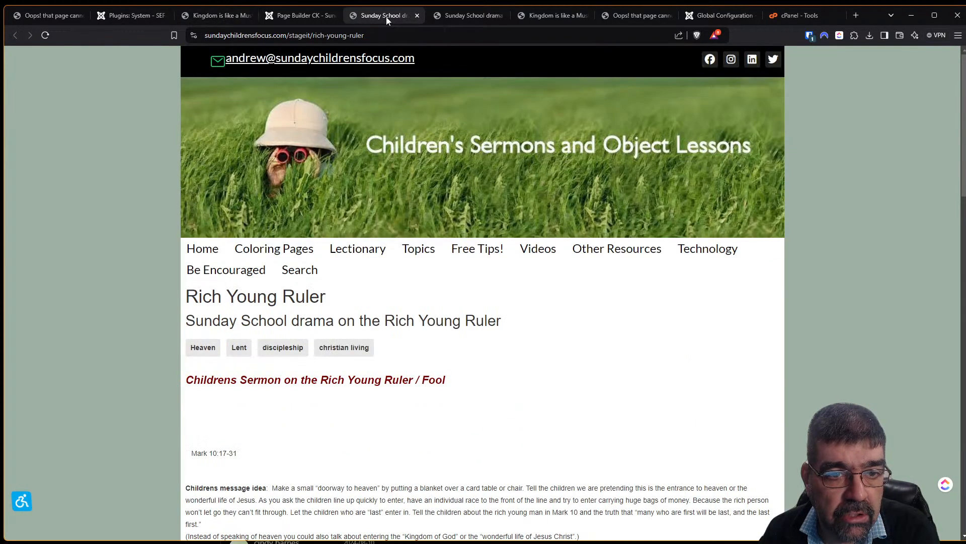
pyautogui.click(302, 16)
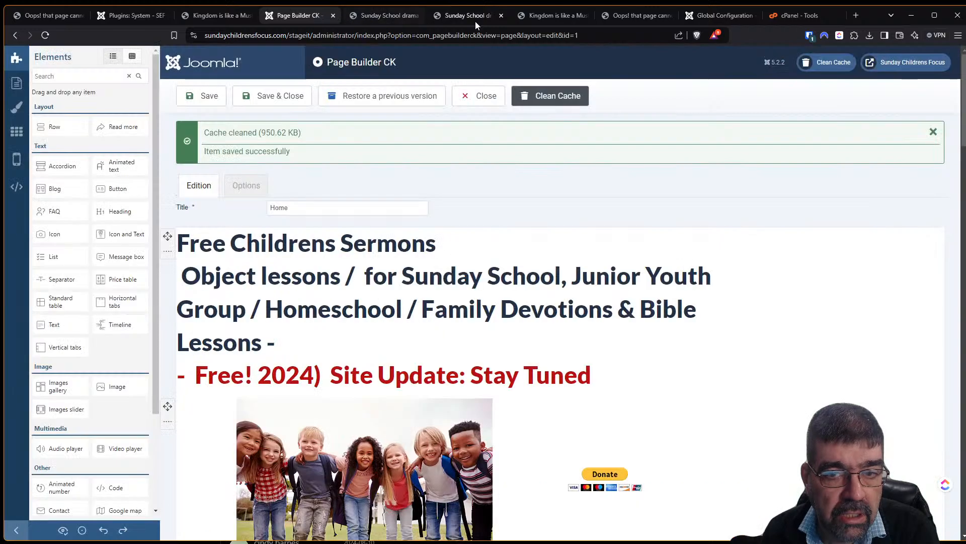
pyautogui.click(480, 96)
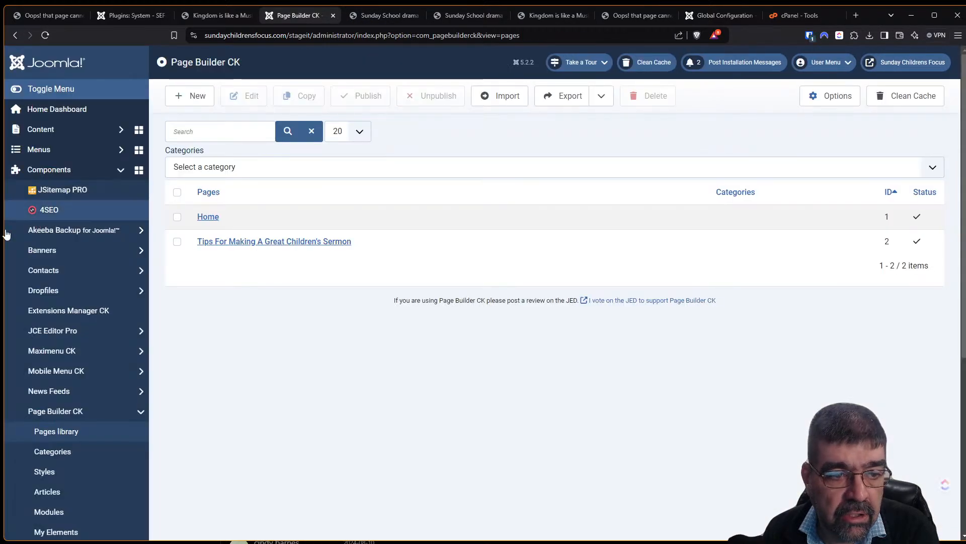
pyautogui.click(50, 108)
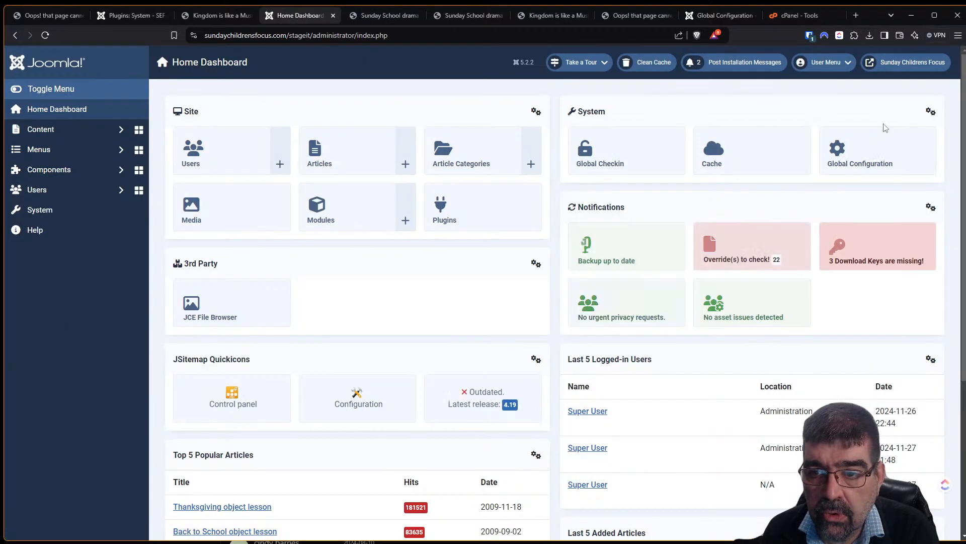
pyautogui.click(878, 141)
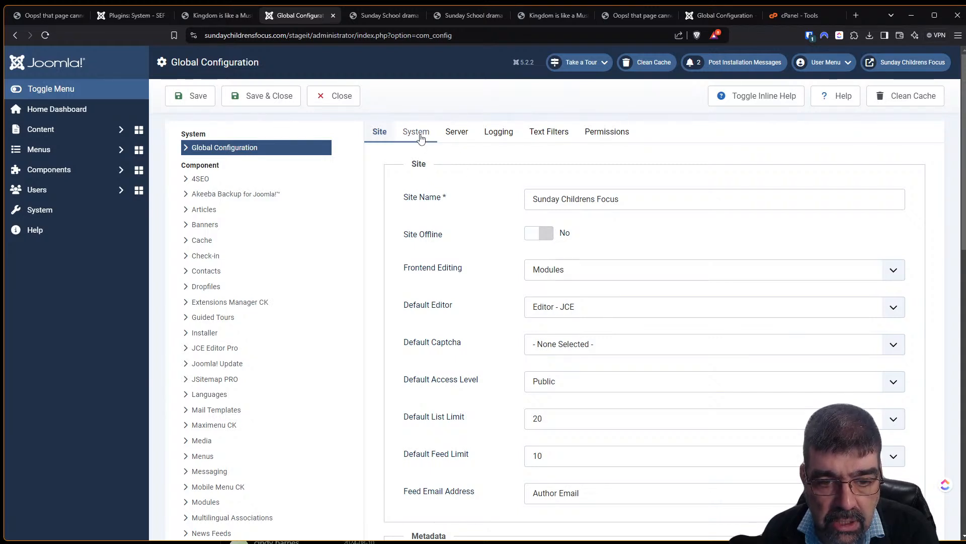
# Step: Set "Add Suffix to URL" to Yes in the Global Configuration's SEO settings and save
pyautogui.scroll(-5, 420, 150)
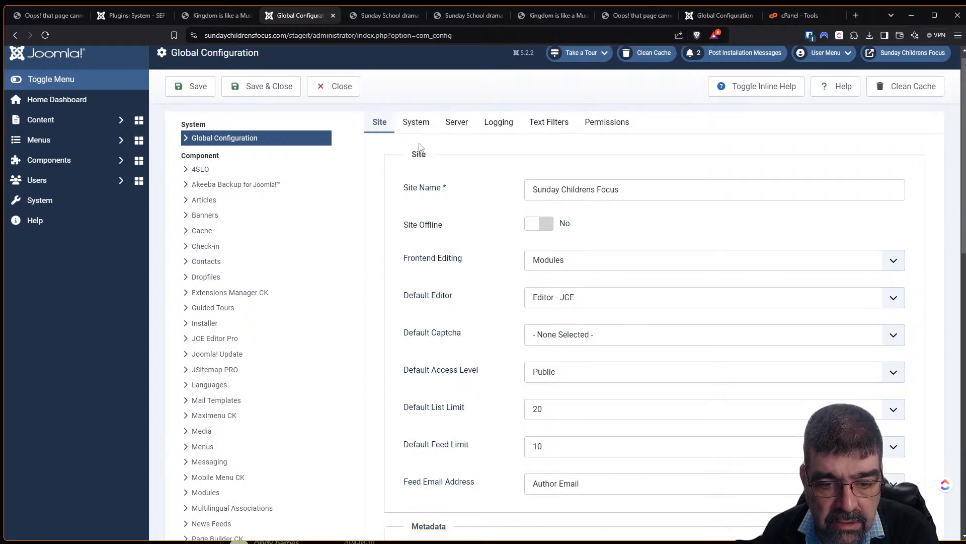
pyautogui.scroll(5, 417, 160)
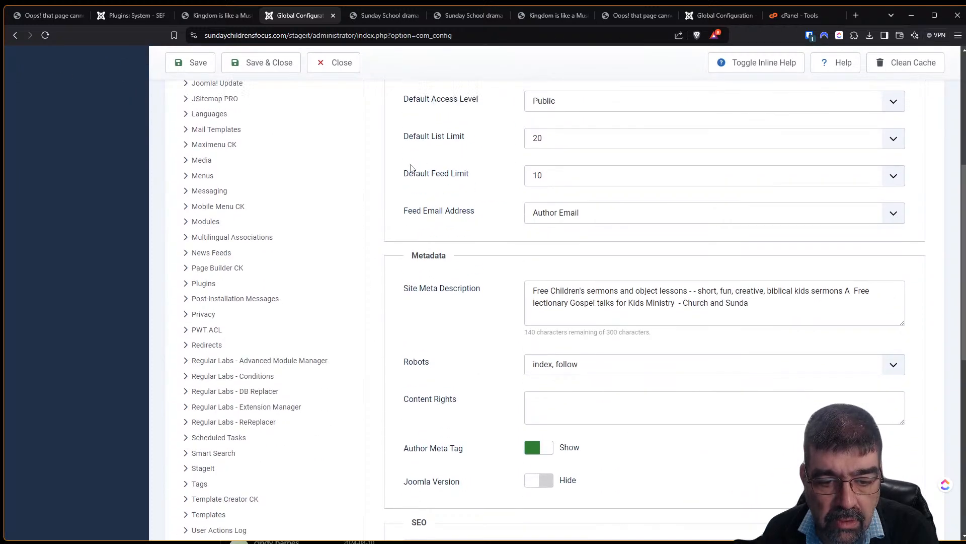
pyautogui.scroll(-3, 407, 161)
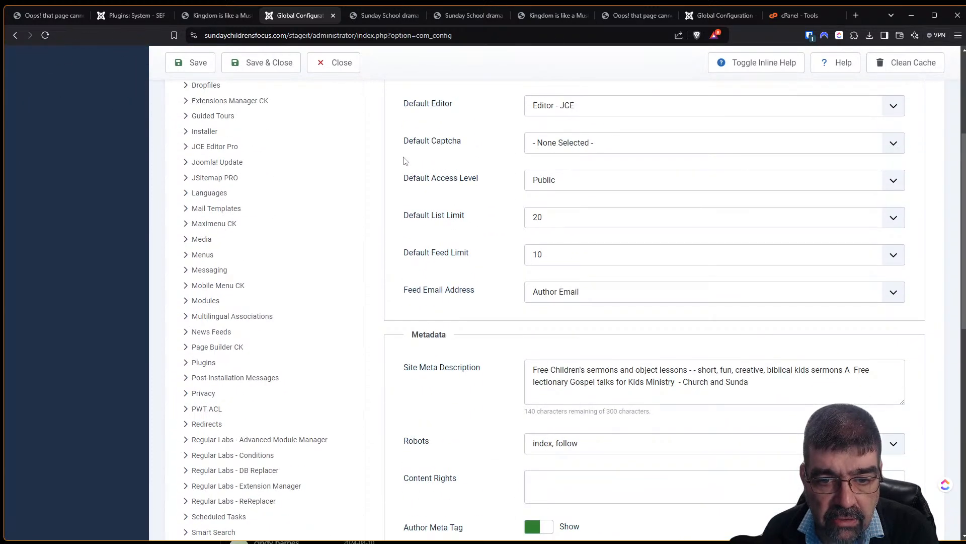
pyautogui.scroll(-7, 404, 162)
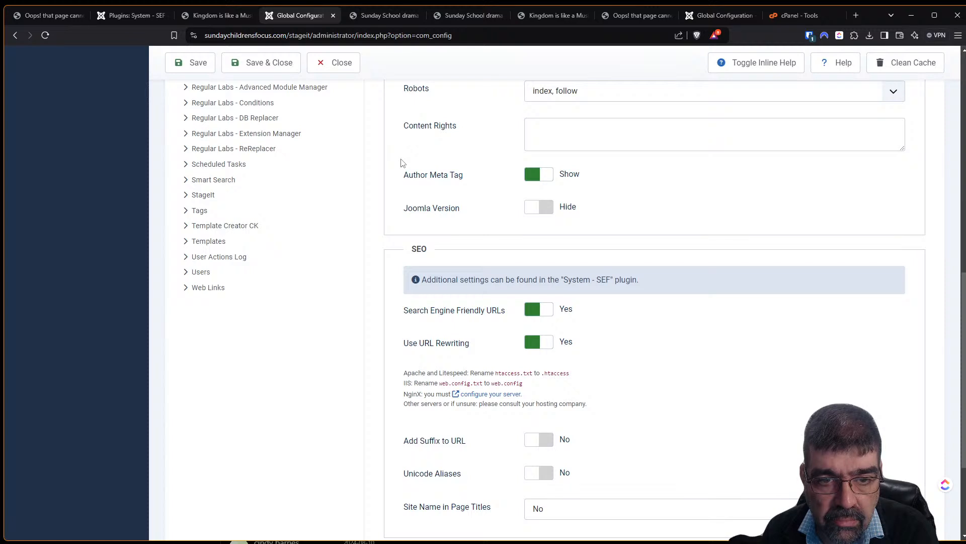
pyautogui.scroll(-3, 403, 162)
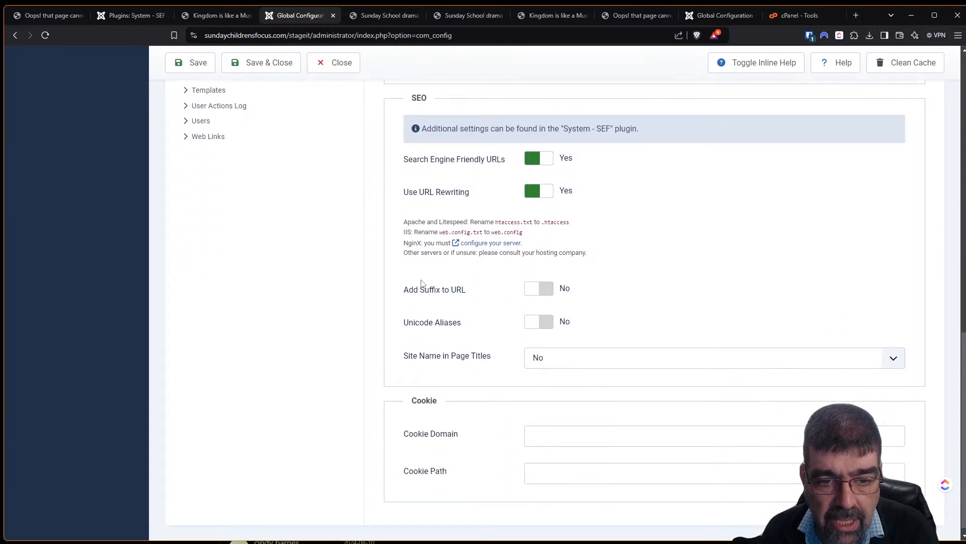
pyautogui.click(536, 291)
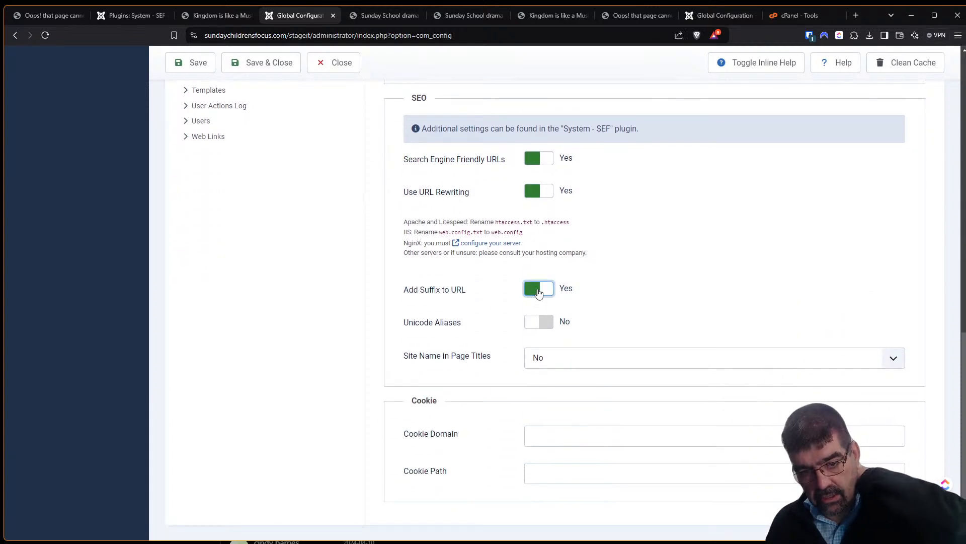
pyautogui.click(189, 68)
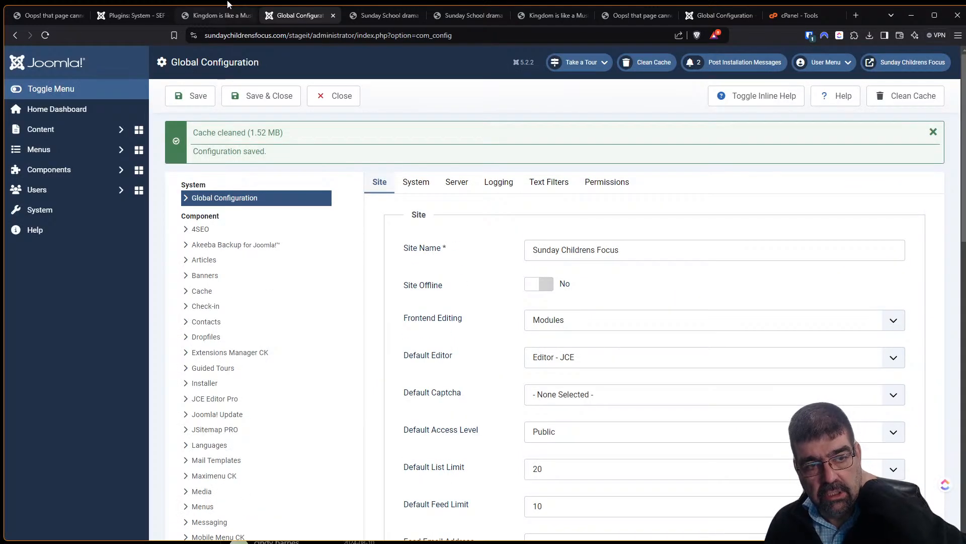
# Step: Reload the Mustard Seed sermon page to check its URL suffix and review the SEF plugin's settings again
pyautogui.click(219, 15)
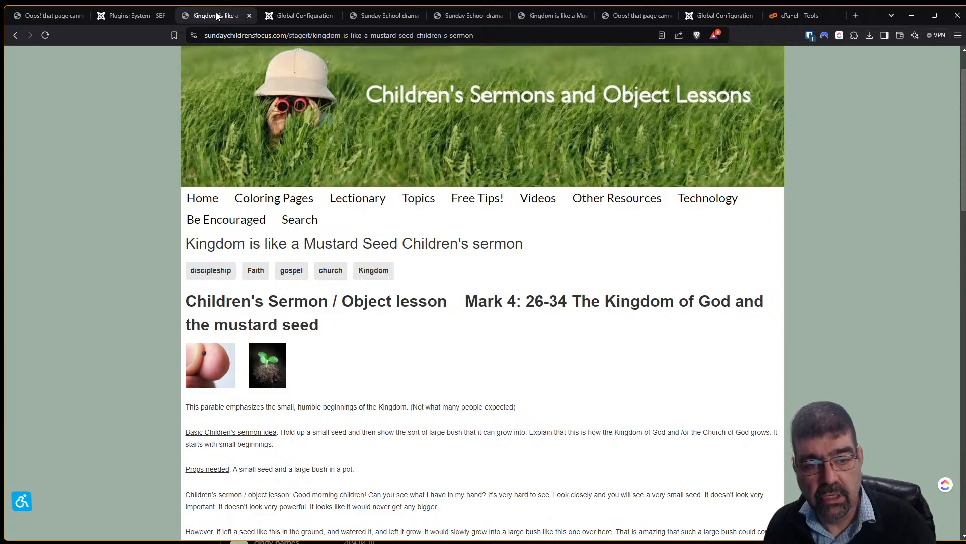
pyautogui.click(46, 36)
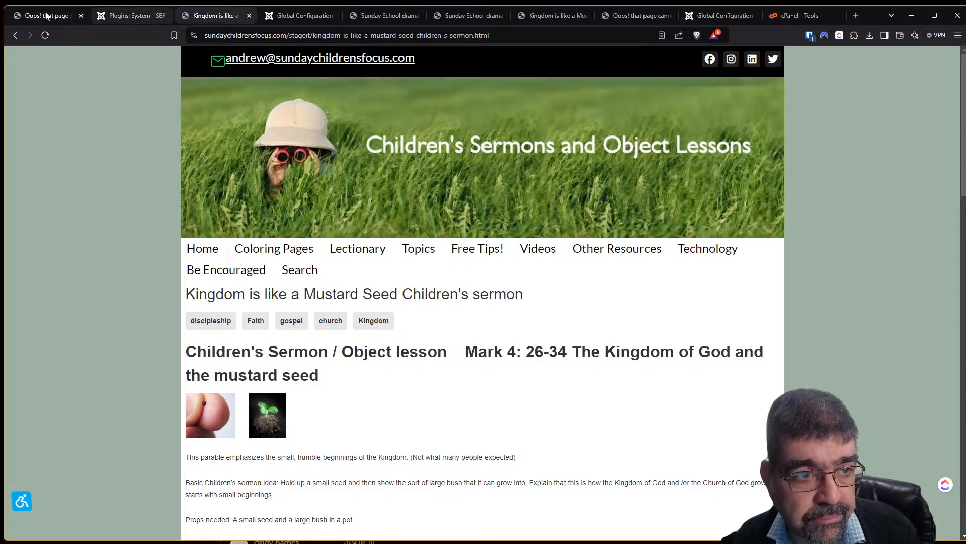
pyautogui.click(112, 16)
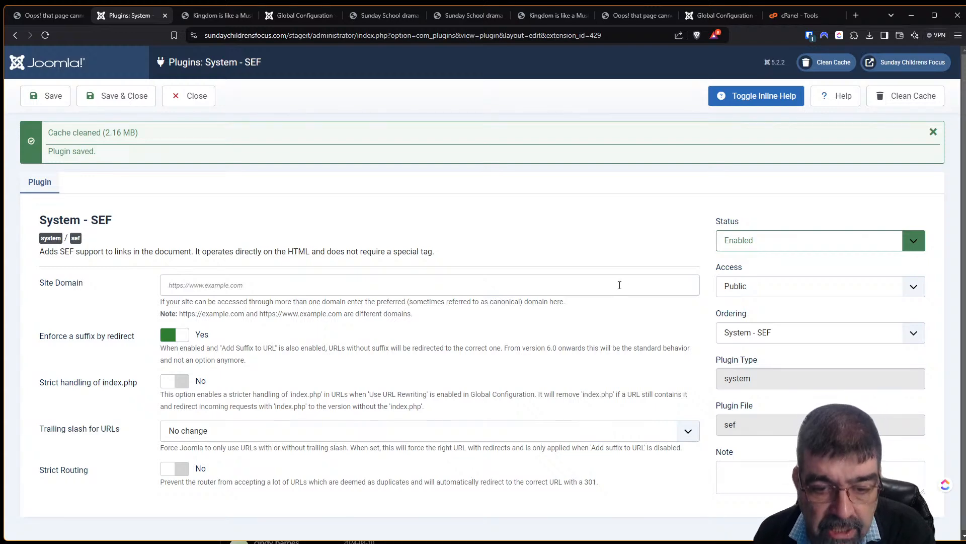
pyautogui.click(371, 18)
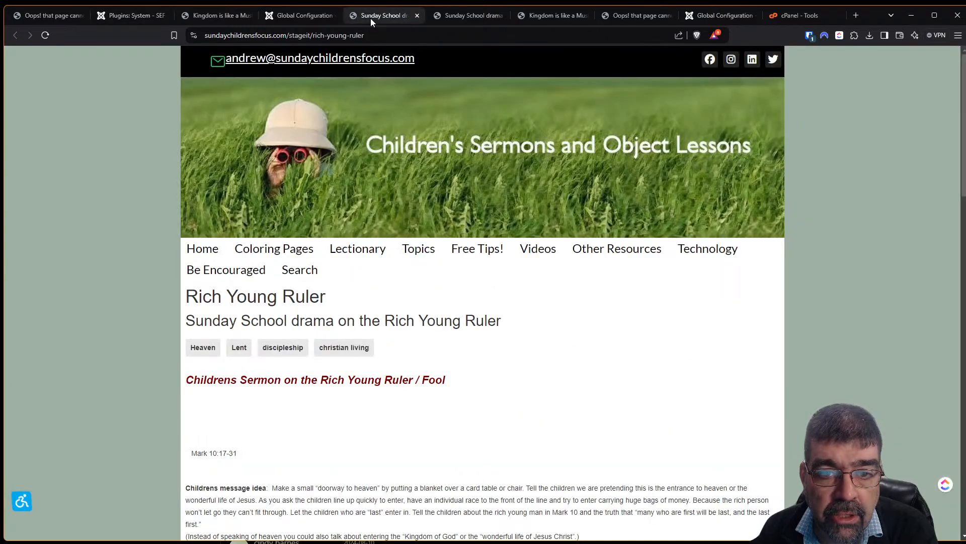
# Step: Set "Add Suffix to URL" back to No in the Global Configuration's SEO settings and save
pyautogui.click(285, 16)
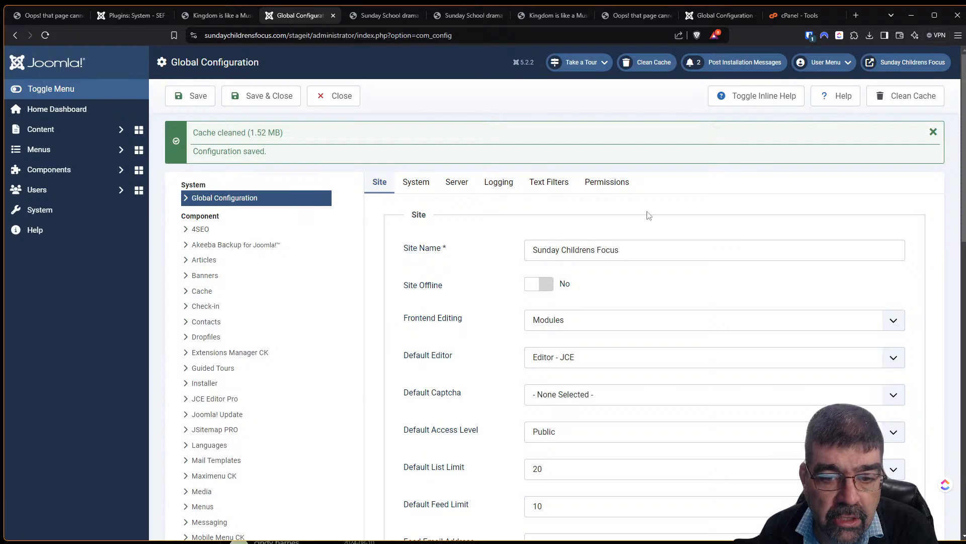
pyautogui.scroll(-5, 675, 226)
pyautogui.scroll(-6, 678, 231)
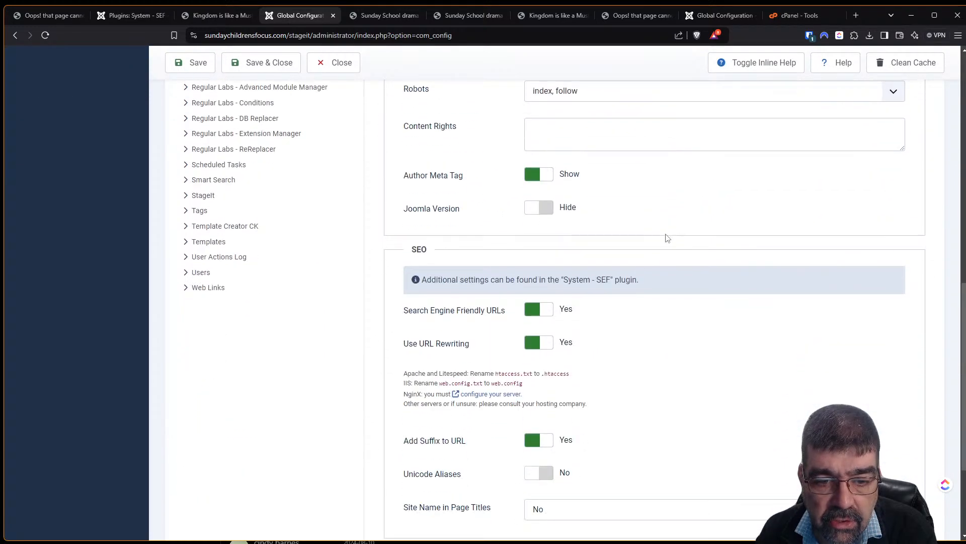
pyautogui.scroll(-2, 543, 353)
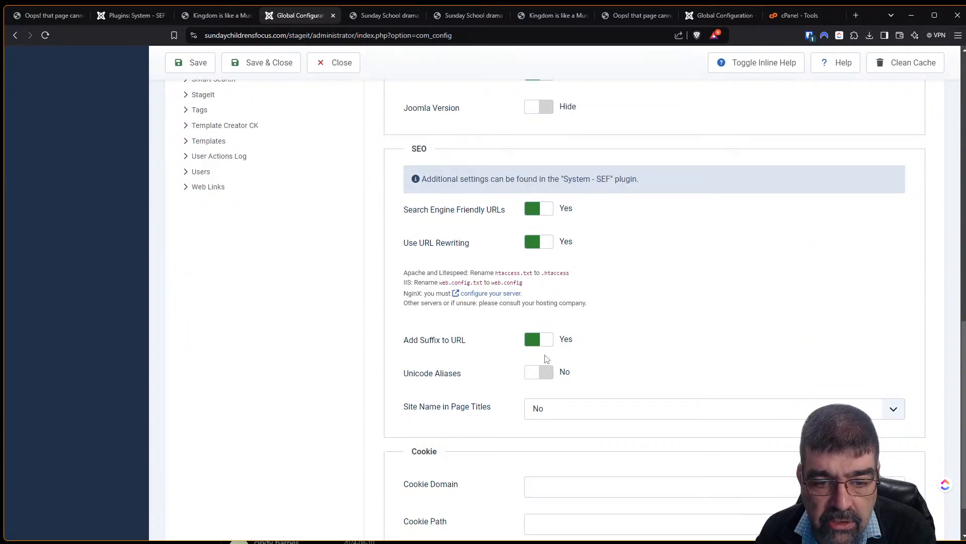
pyautogui.click(546, 347)
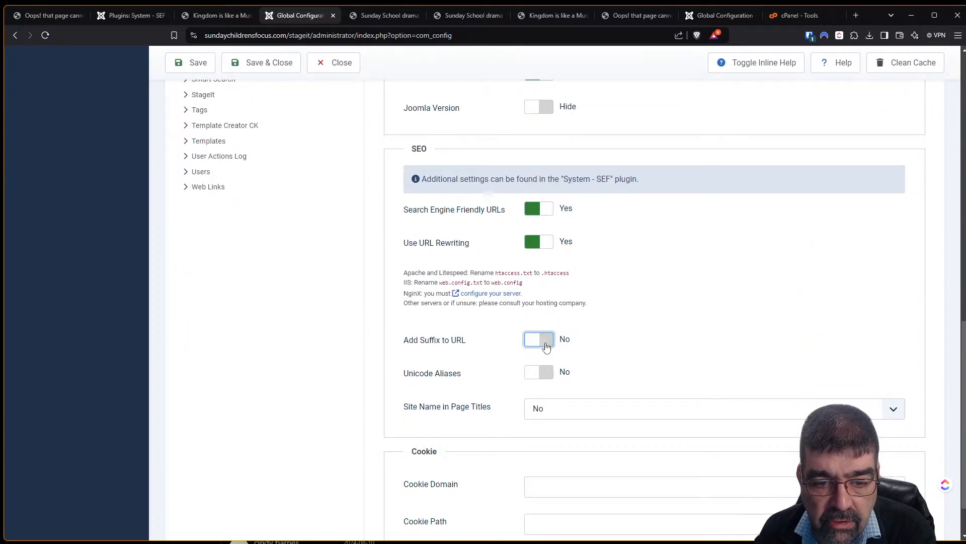
pyautogui.click(179, 66)
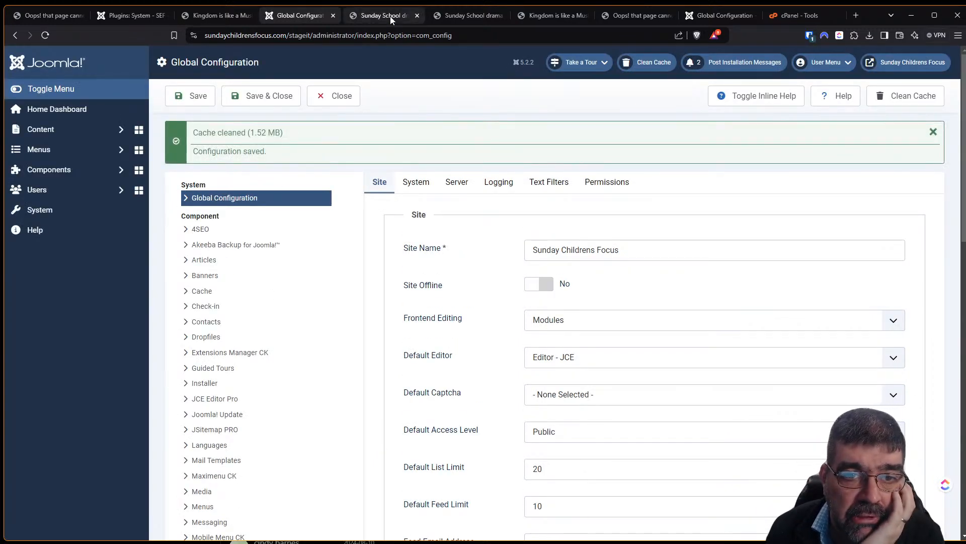
# Step: Review the "Enforce a suffix by redirect" option and the other URL settings in the System - SEF plugin
pyautogui.click(108, 15)
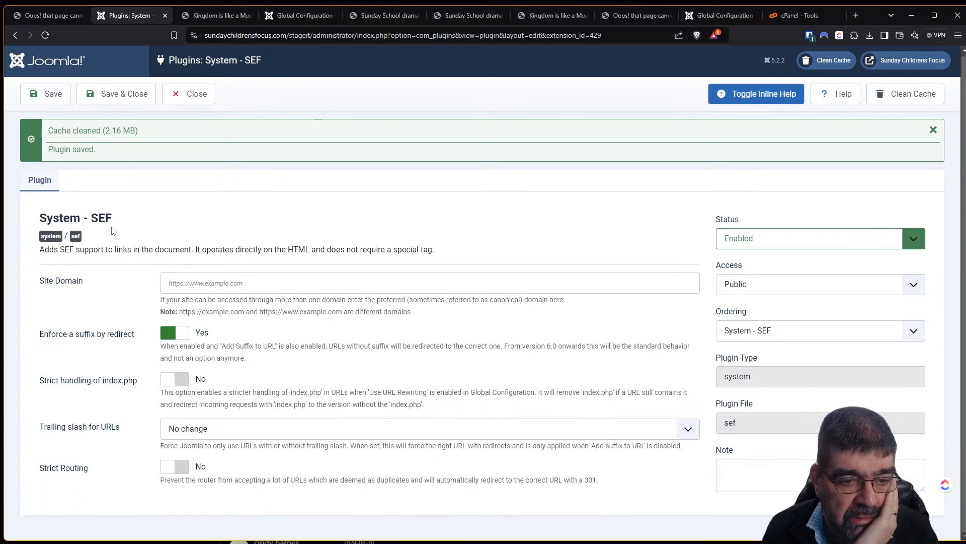
pyautogui.click(172, 336)
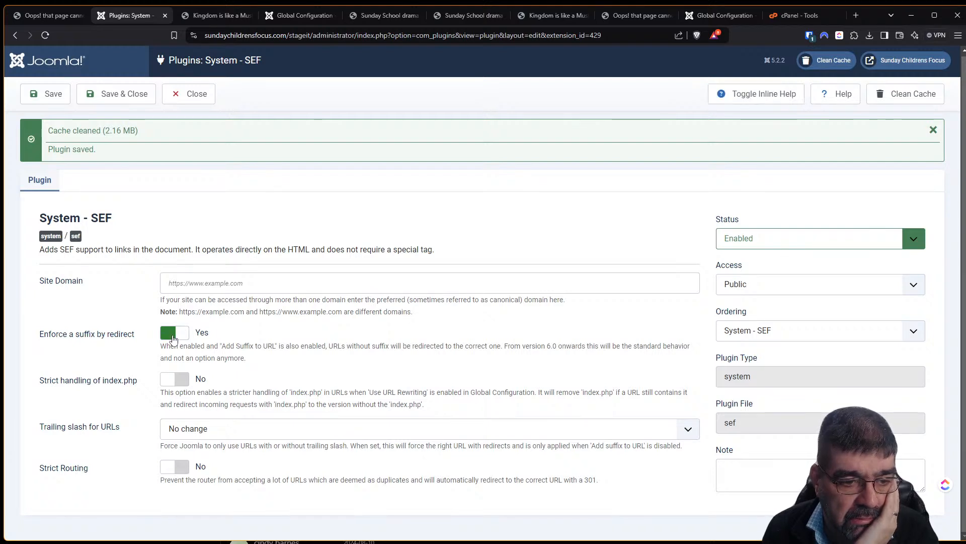
pyautogui.click(172, 337)
pyautogui.click(173, 335)
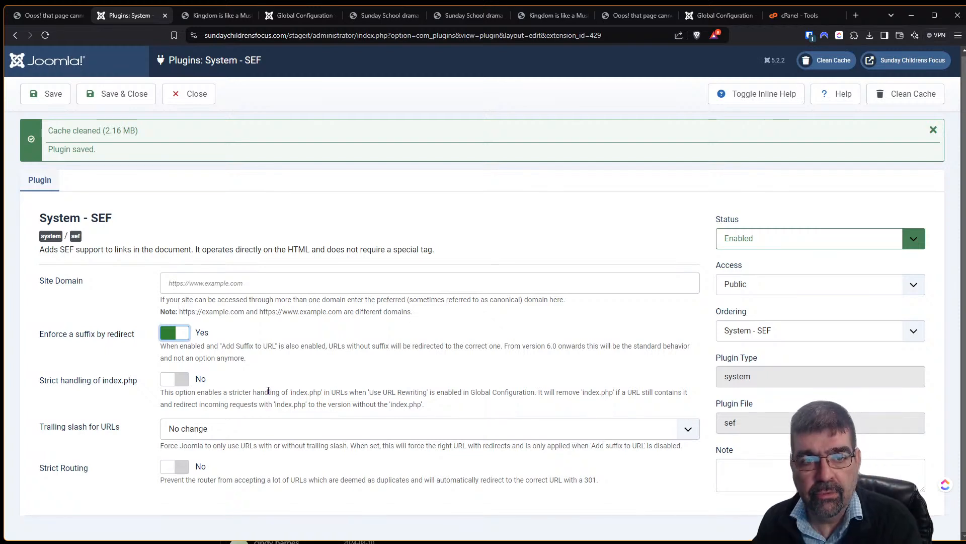
# Step: Set "Use URL Rewriting" to No in the Global Configuration's SEO settings and save
pyautogui.click(296, 13)
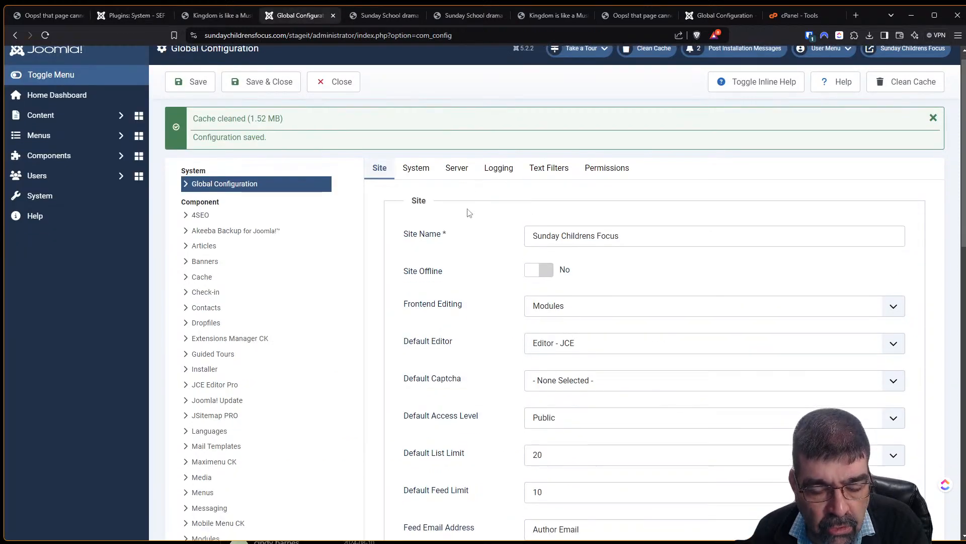
pyautogui.scroll(-10, 468, 211)
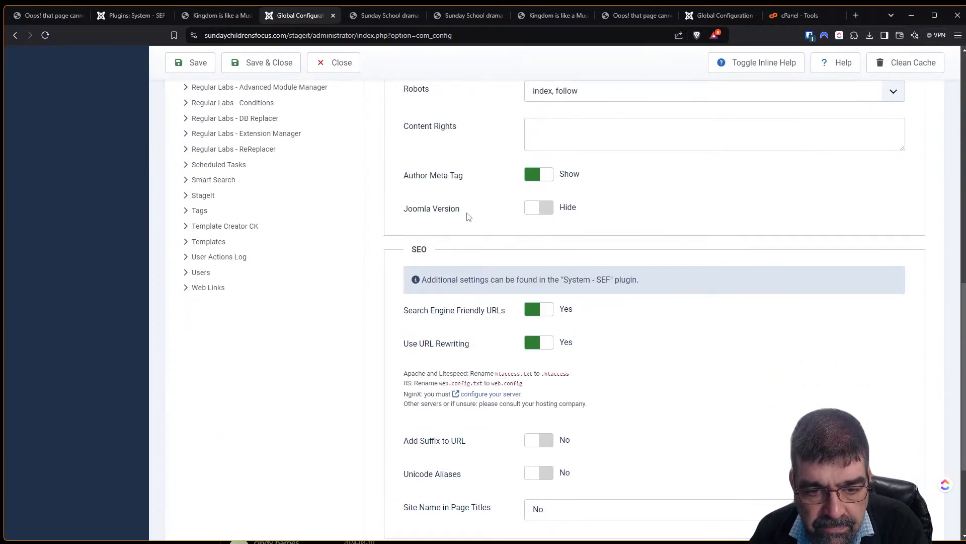
pyautogui.click(529, 347)
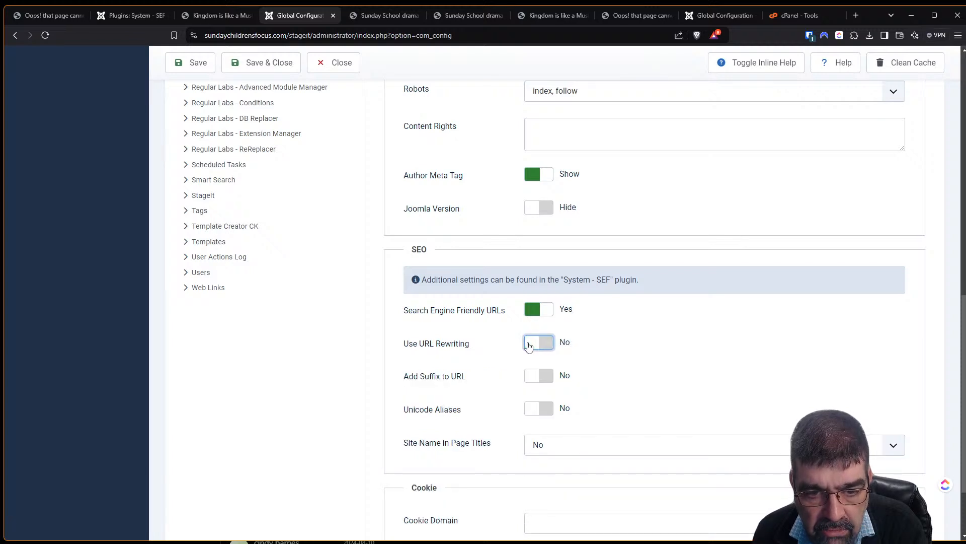
pyautogui.click(191, 70)
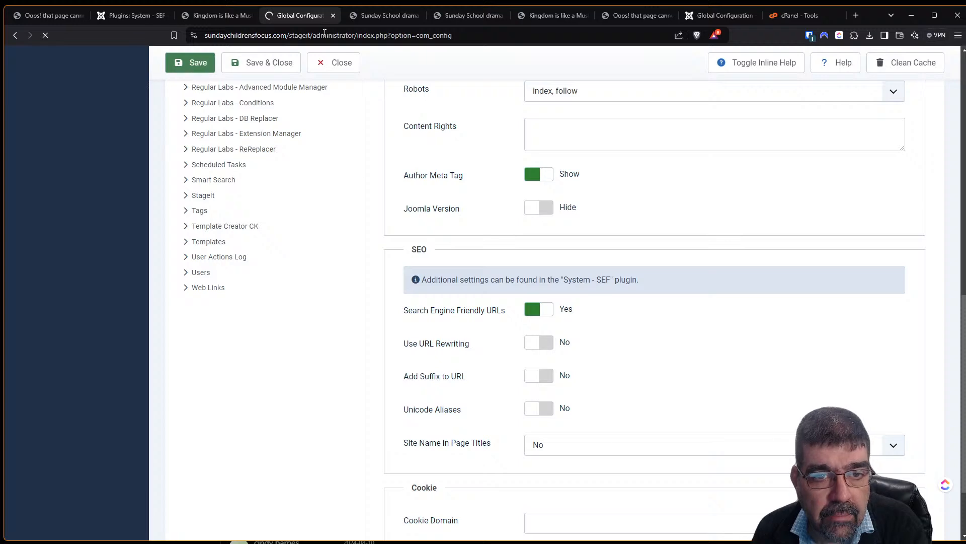
# Step: Reload the Rich Young Ruler sermon page on the staging site and open the Home page to check their URLs
pyautogui.click(371, 18)
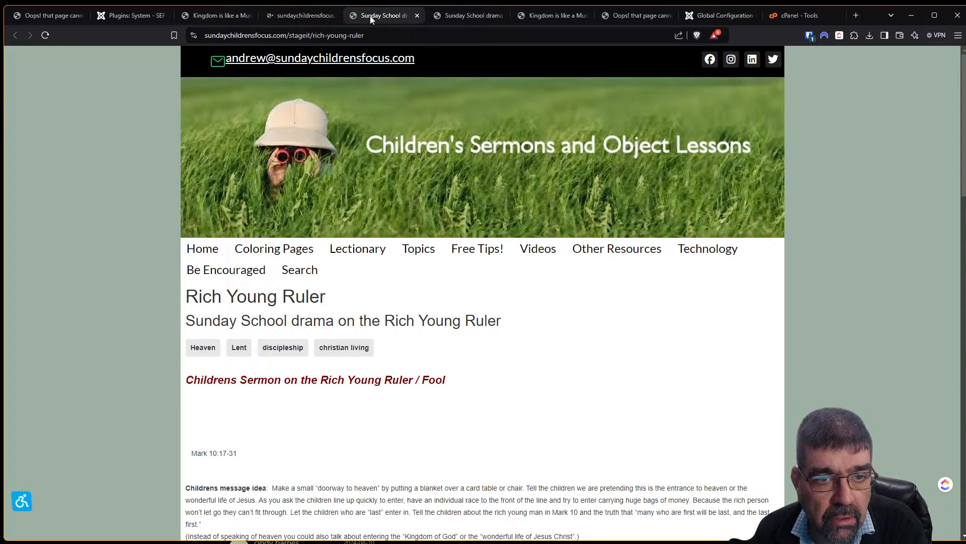
pyautogui.click(428, 35)
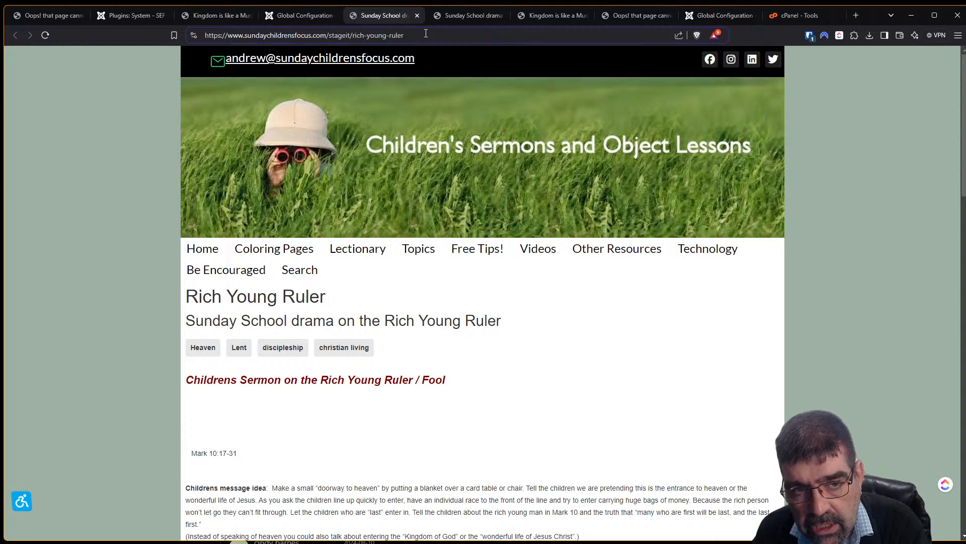
pyautogui.press('Return')
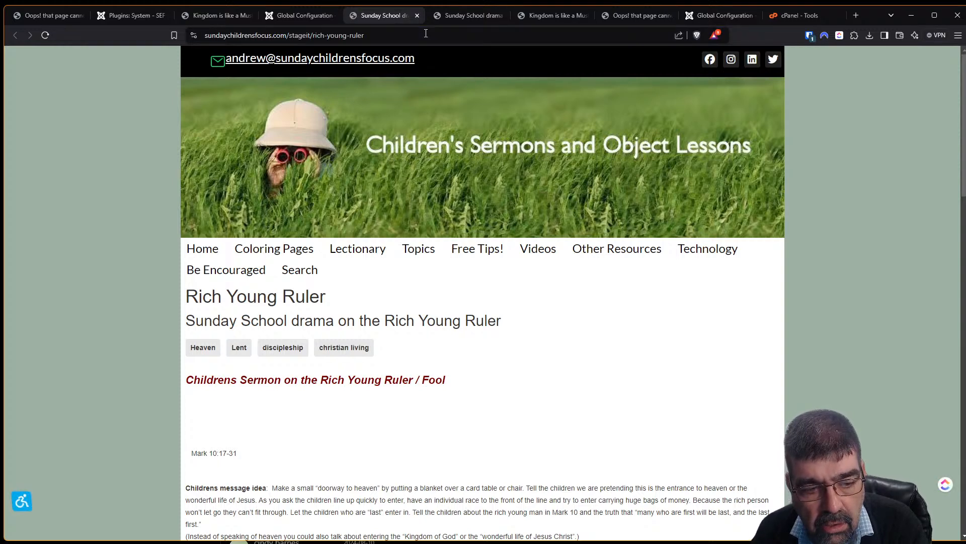
pyautogui.click(200, 258)
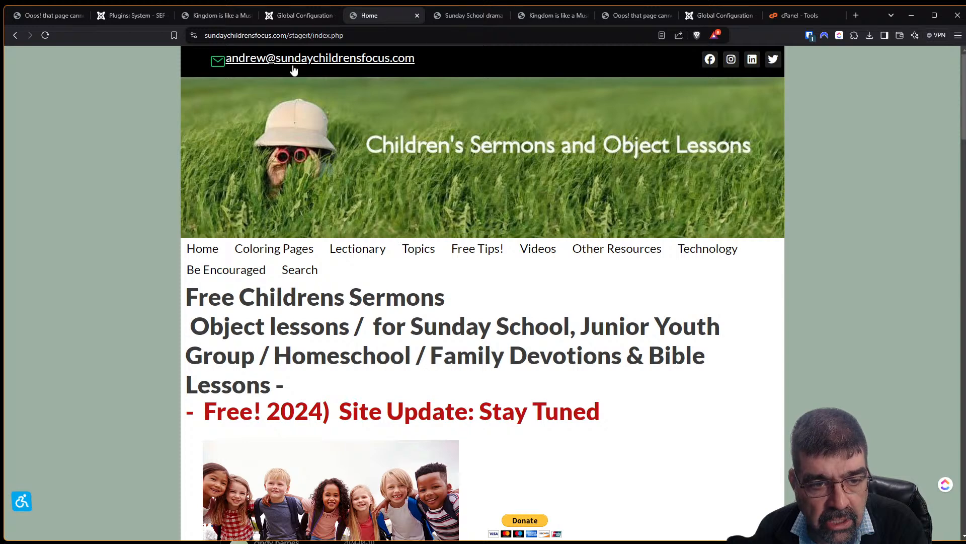
# Step: Check the URLs of the staging site's Coloring Pages, a Lectionary article and the Search page
pyautogui.click(279, 249)
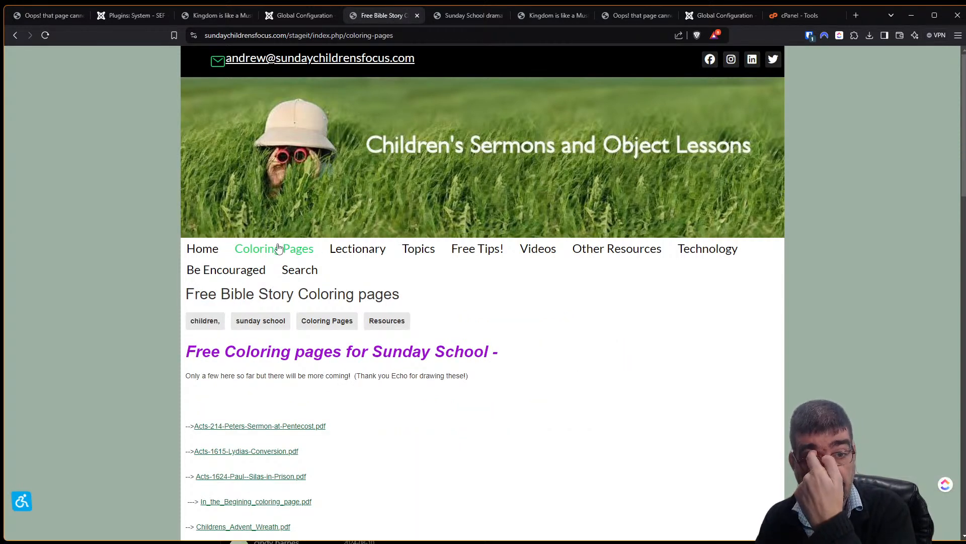
pyautogui.moveTo(355, 257)
pyautogui.click(358, 278)
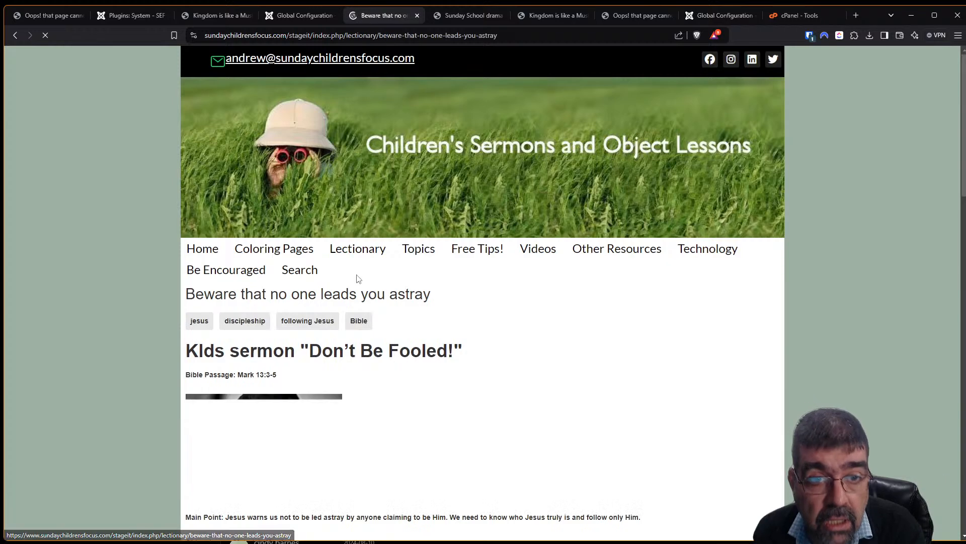
pyautogui.click(300, 278)
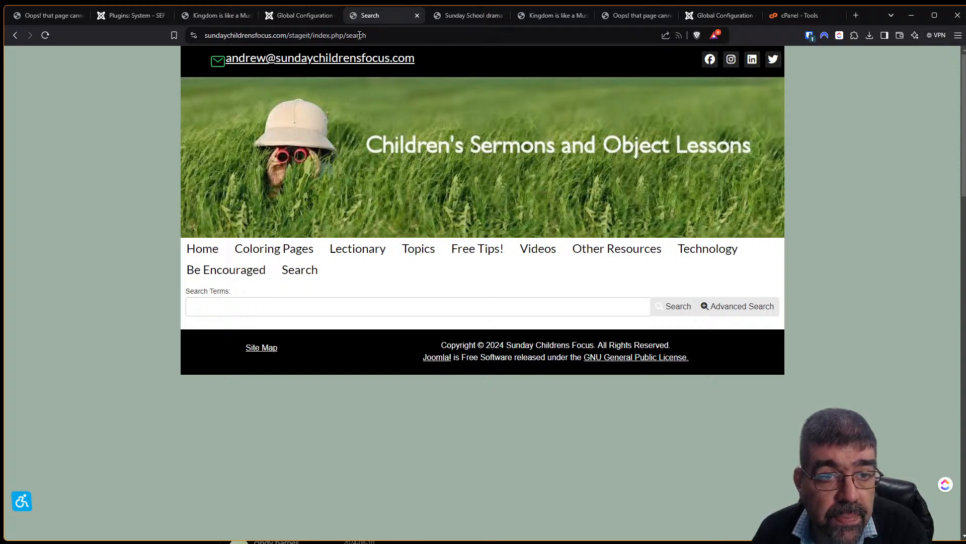
# Step: Set strict handling of index.php to Yes in the System - SEF plugin and save it
pyautogui.click(117, 20)
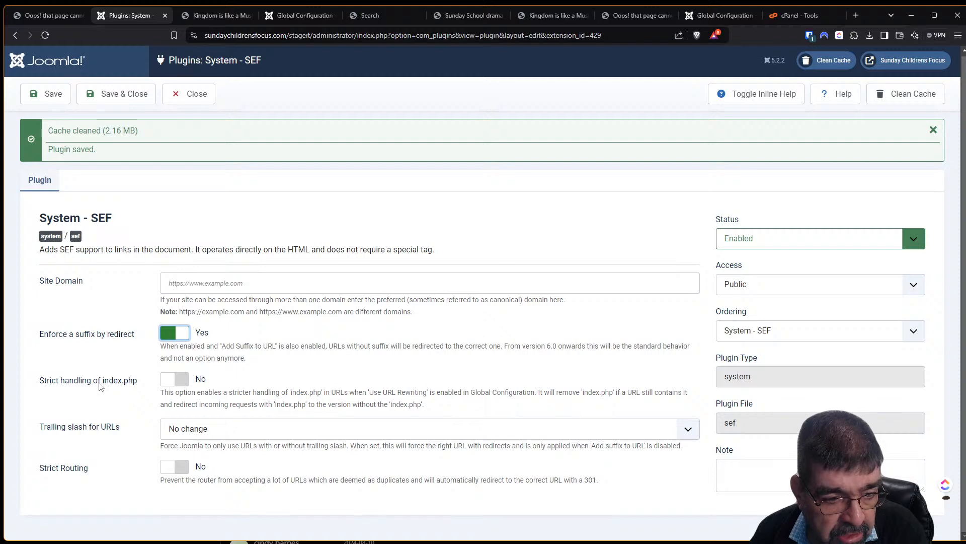
pyautogui.click(182, 381)
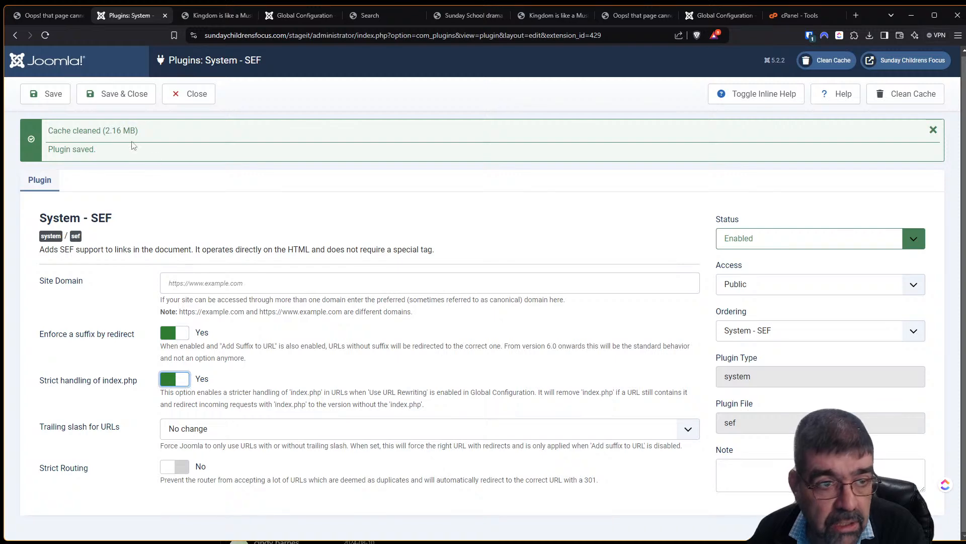
pyautogui.click(31, 98)
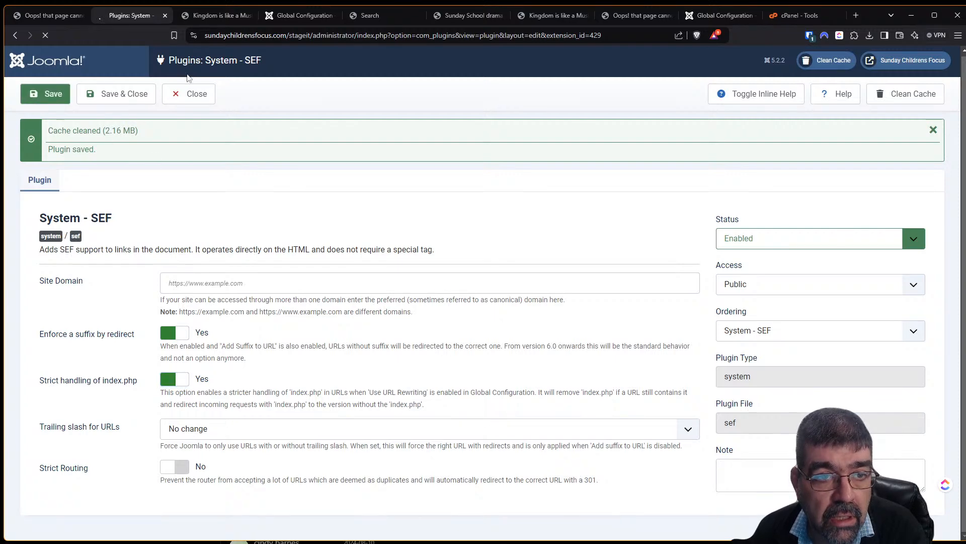
# Step: Reload the site's Search page, then revisit Home and Search to check their URLs for index.php
pyautogui.click(211, 16)
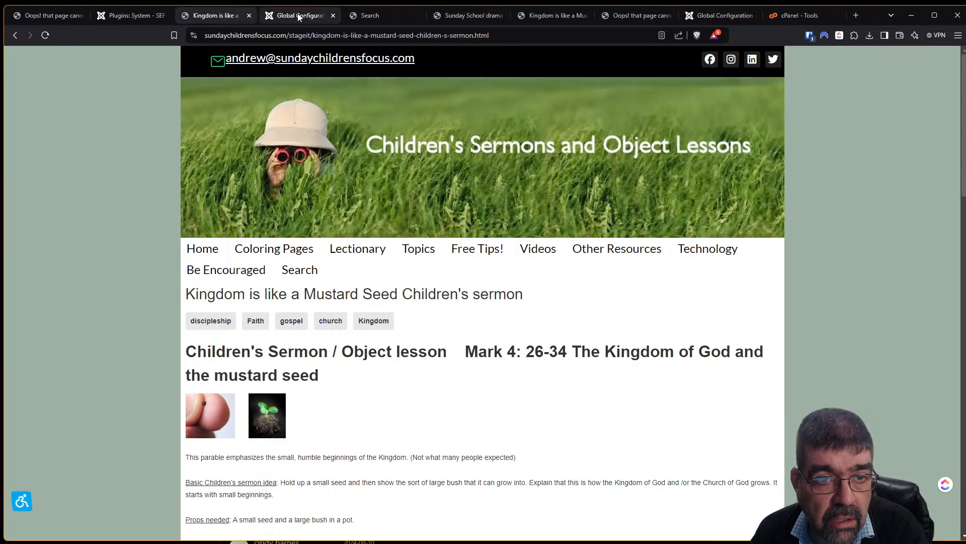
pyautogui.click(387, 16)
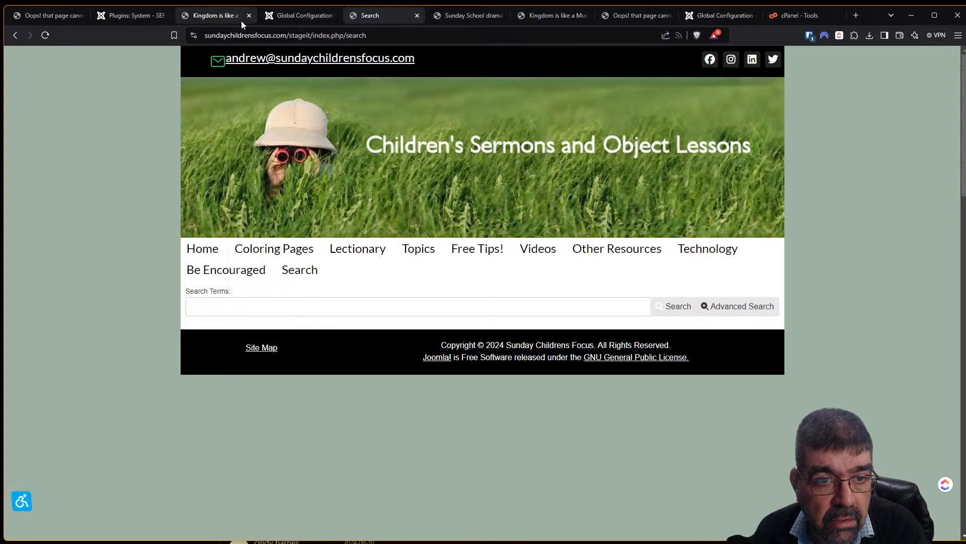
pyautogui.click(45, 35)
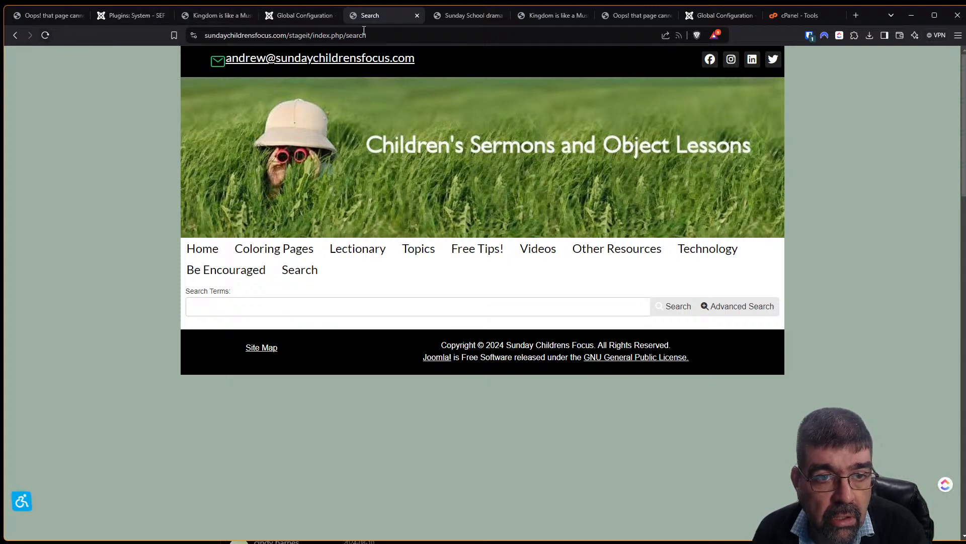
pyautogui.click(207, 250)
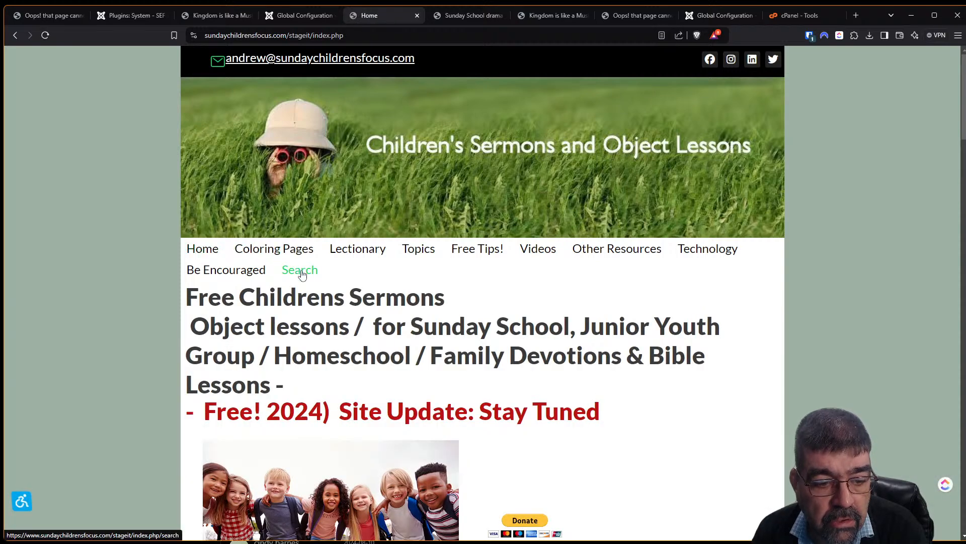
pyautogui.click(301, 272)
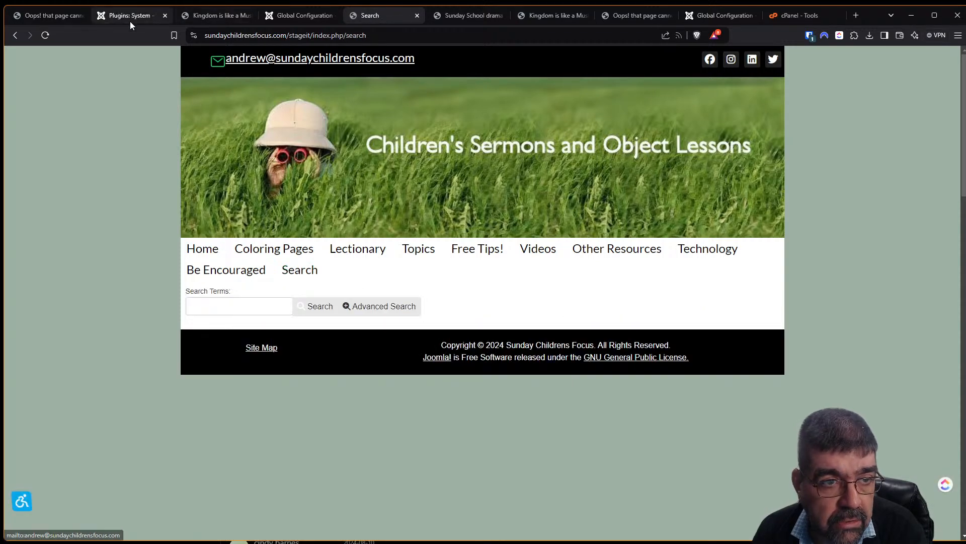
# Step: Show the System - SEF plugin's inline help, then enable Use URL Rewriting in the Global Configuration SEO settings and save
pyautogui.click(128, 17)
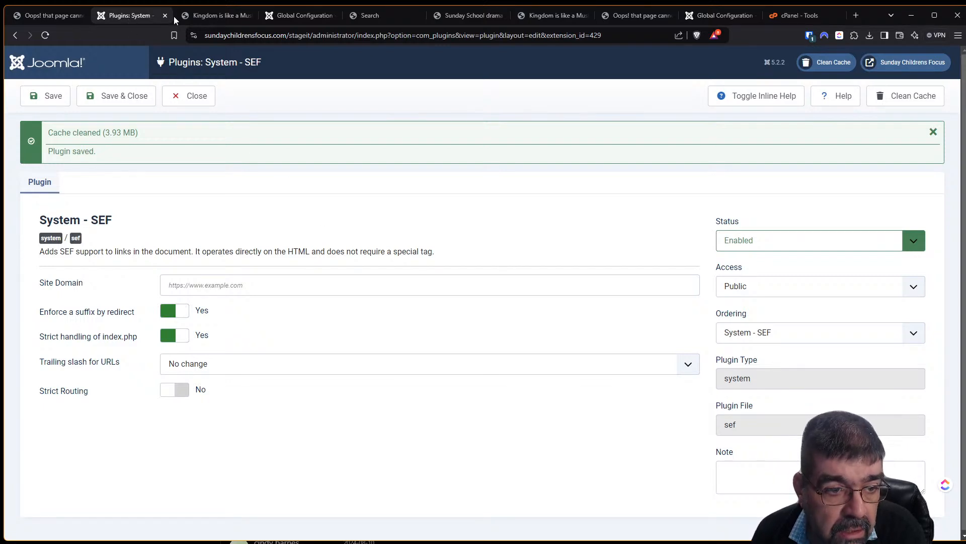
pyautogui.click(753, 92)
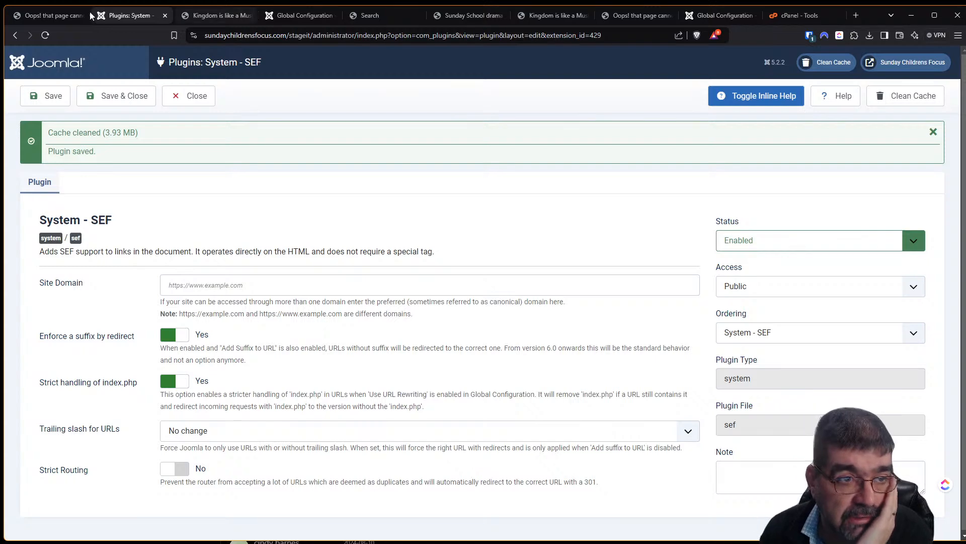
pyautogui.click(267, 19)
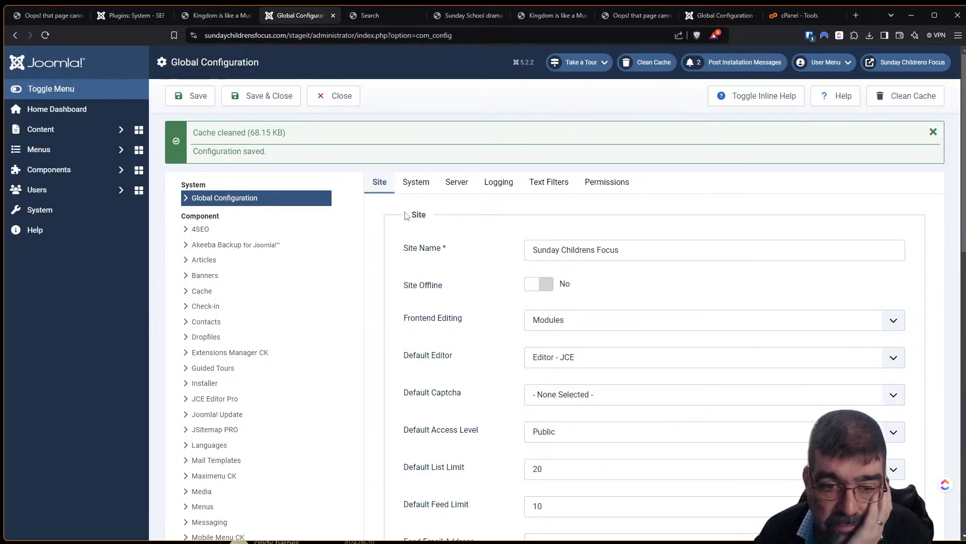
pyautogui.scroll(-12, 442, 194)
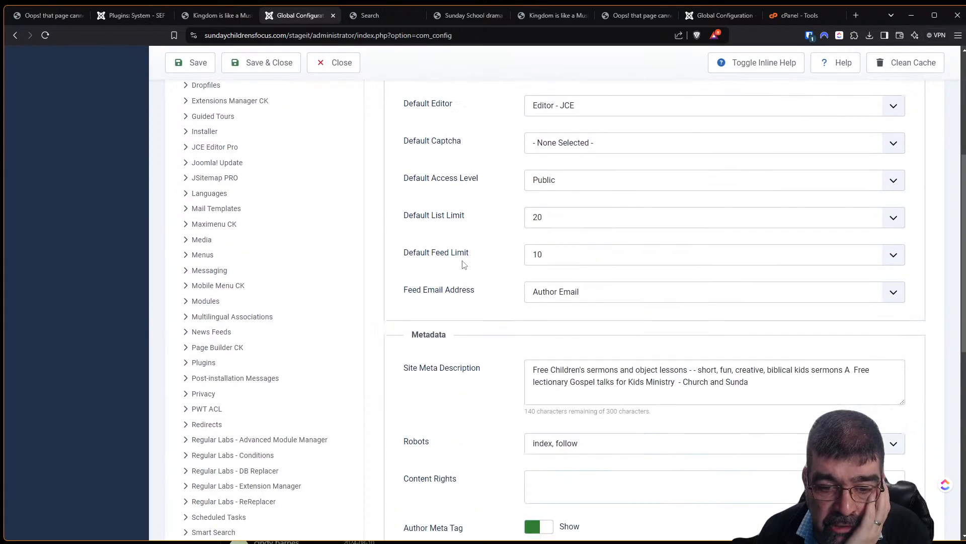
pyautogui.click(540, 292)
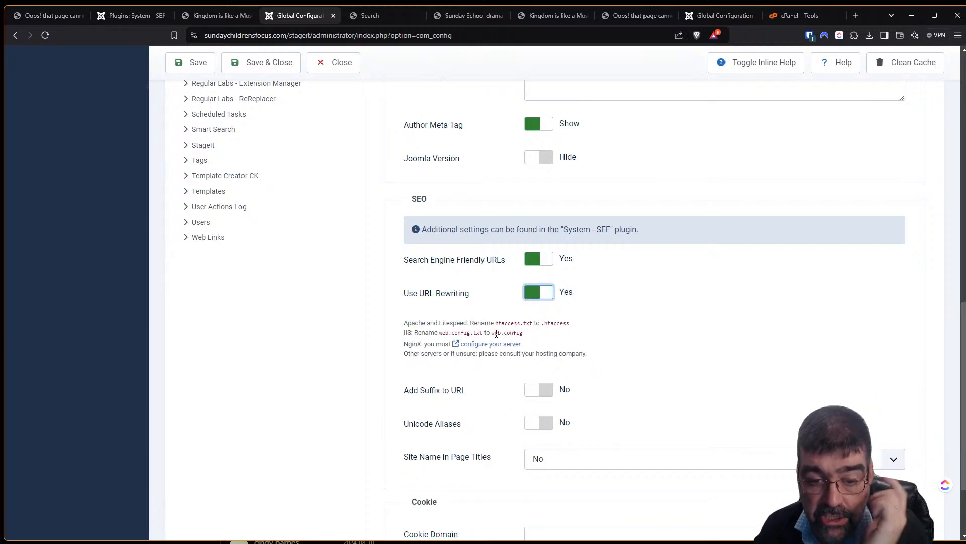
pyautogui.click(190, 62)
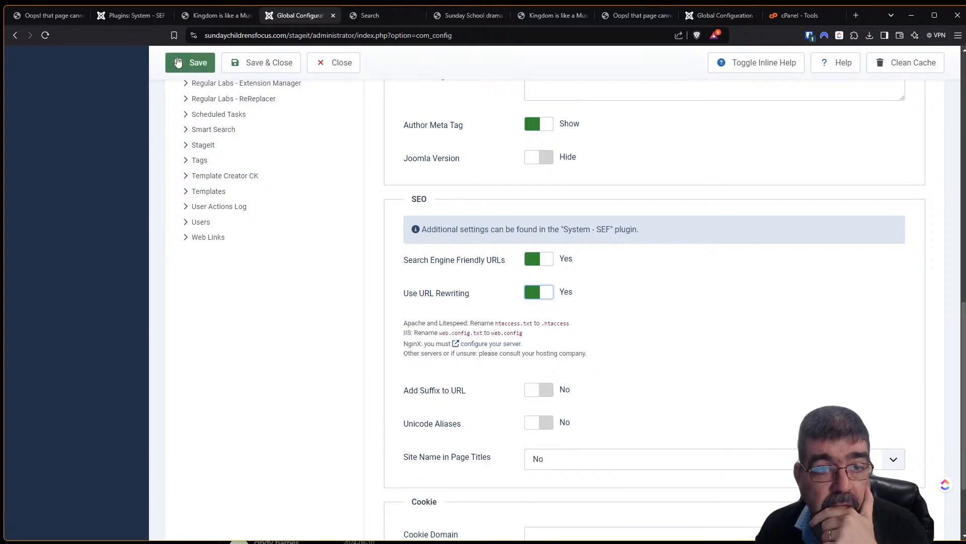
# Step: Copy the Search page's index.php URL and reload the page to check how the address is rewritten
pyautogui.click(369, 19)
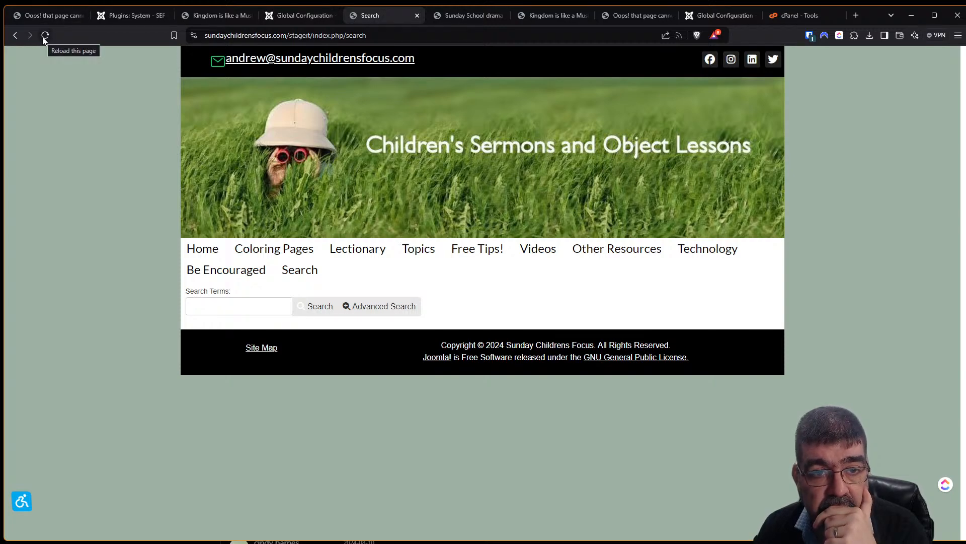
pyautogui.click(382, 35)
pyautogui.rightClick(383, 37)
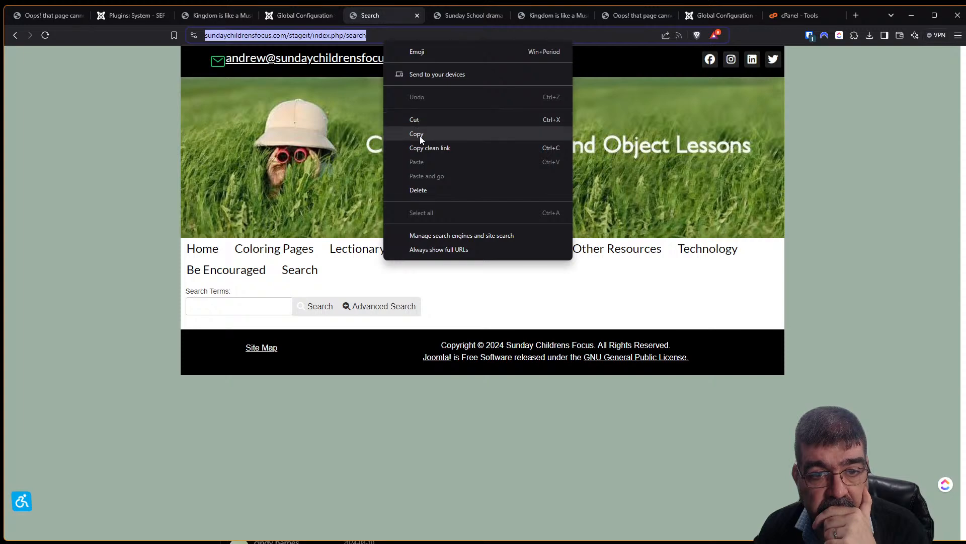
pyautogui.click(420, 135)
pyautogui.click(45, 36)
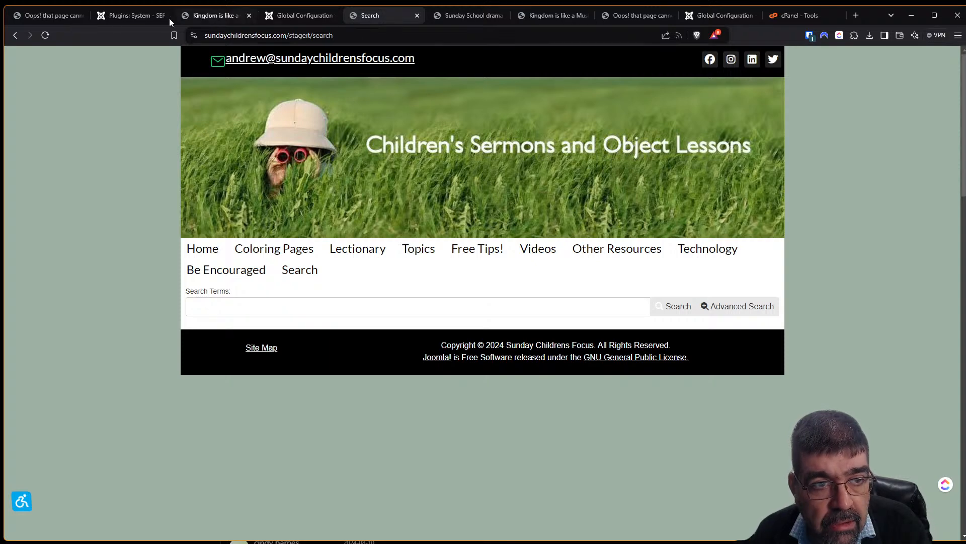
# Step: Set strict handling of index.php to No in the System - SEF plugin and save it
pyautogui.click(122, 19)
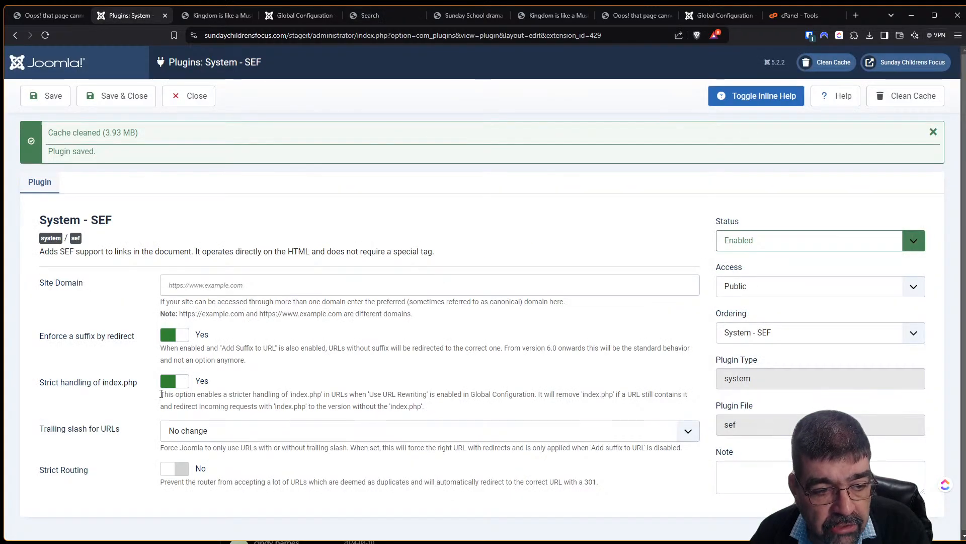
pyautogui.click(174, 381)
pyautogui.click(47, 104)
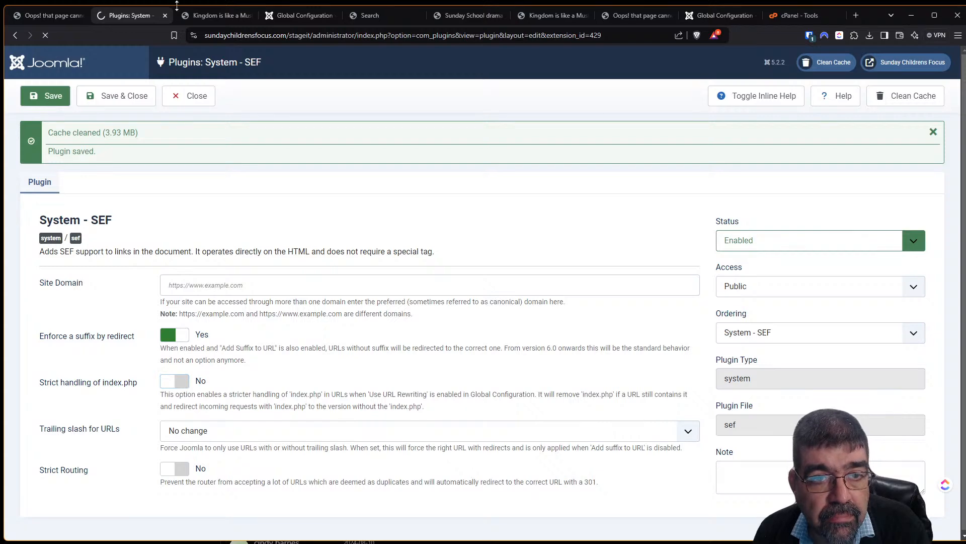
# Step: Reload the Search page and open the copied stageit/index.php/search URL to test it without strict handling
pyautogui.click(368, 17)
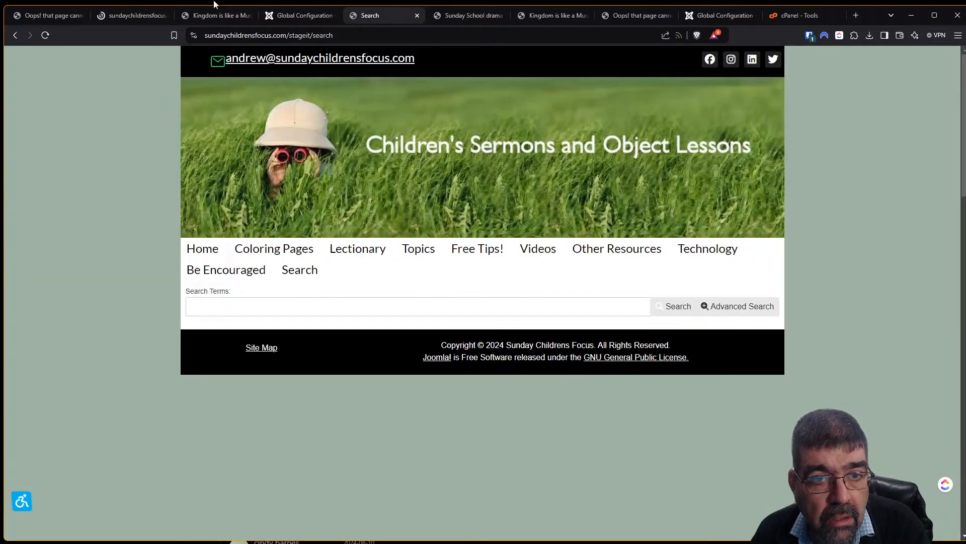
pyautogui.click(46, 37)
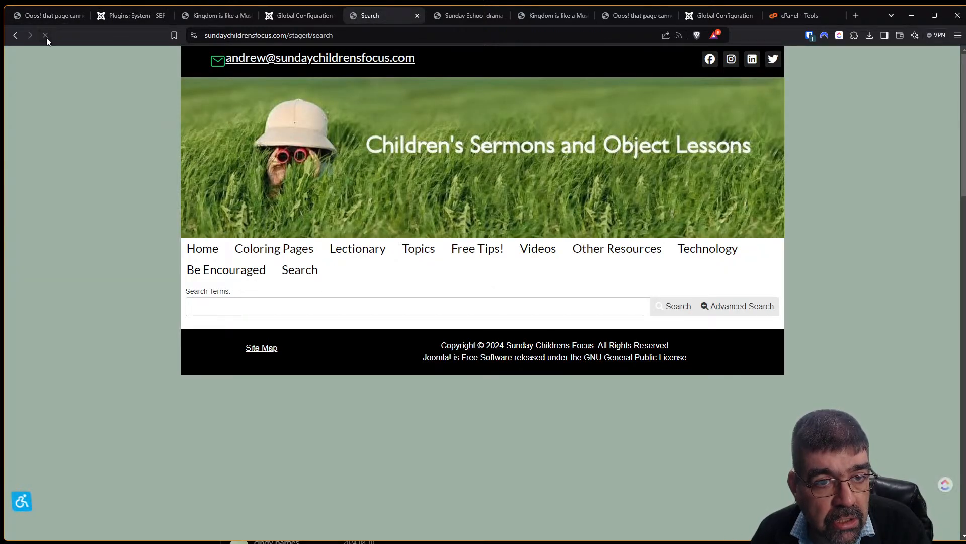
pyautogui.click(362, 34)
pyautogui.hotkey('ctrl', 'v')
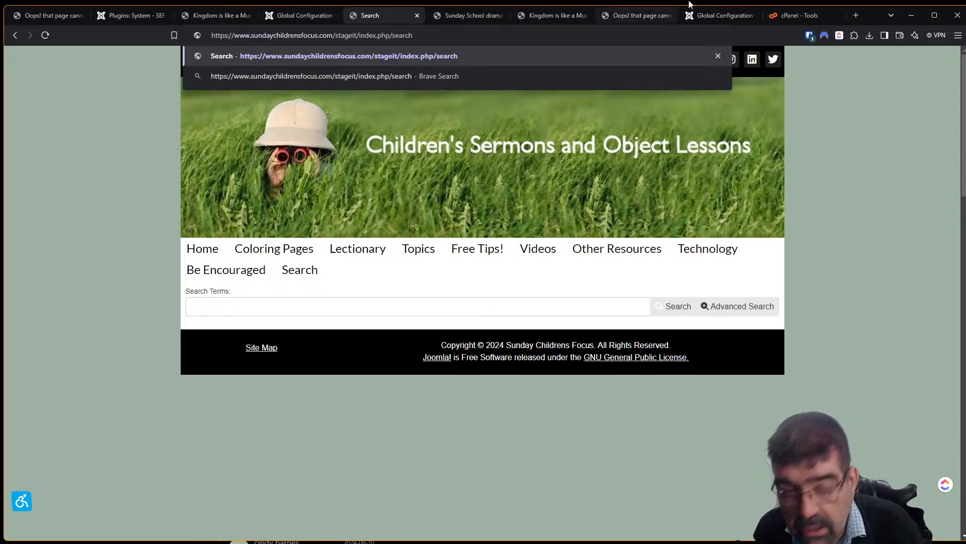
pyautogui.press('Return')
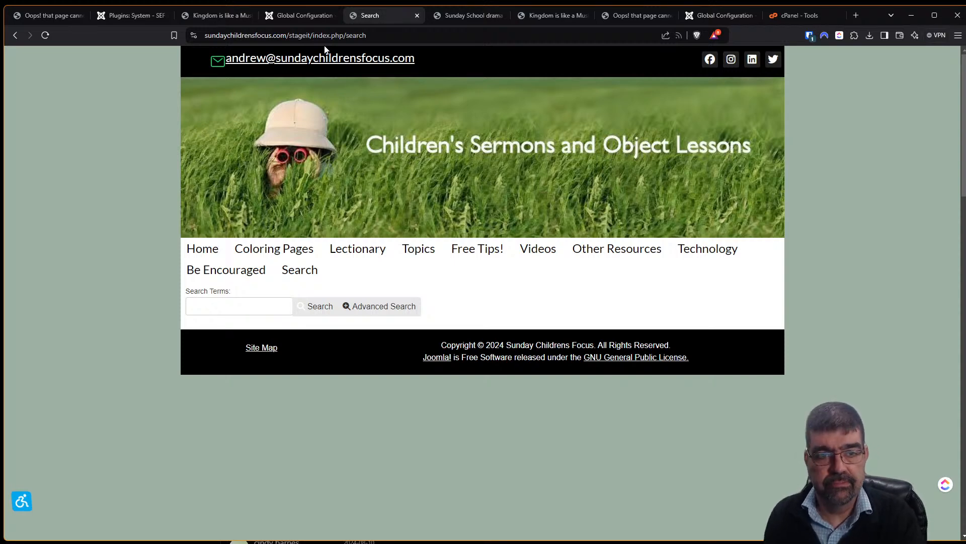
# Step: Turn strict handling of index.php back on in the System - SEF plugin and save it
pyautogui.click(122, 16)
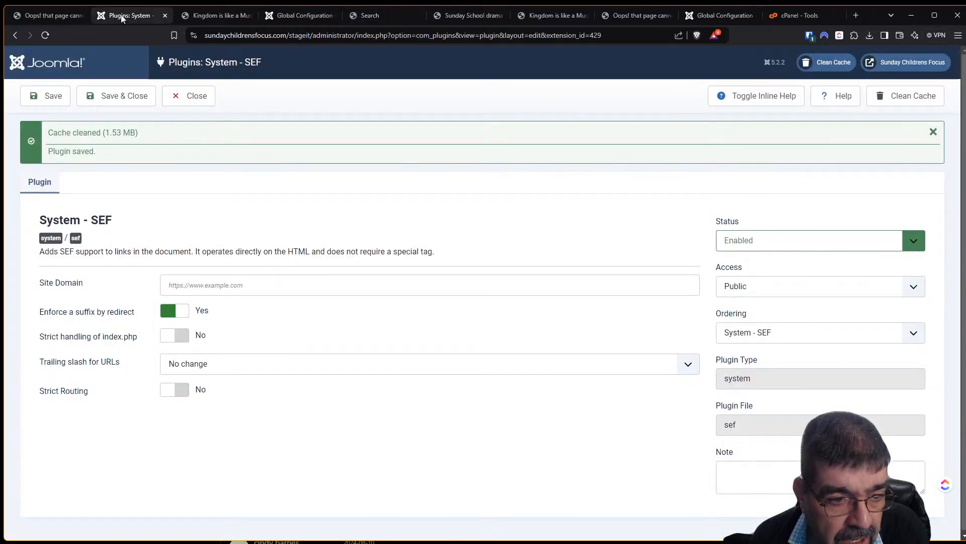
pyautogui.click(173, 342)
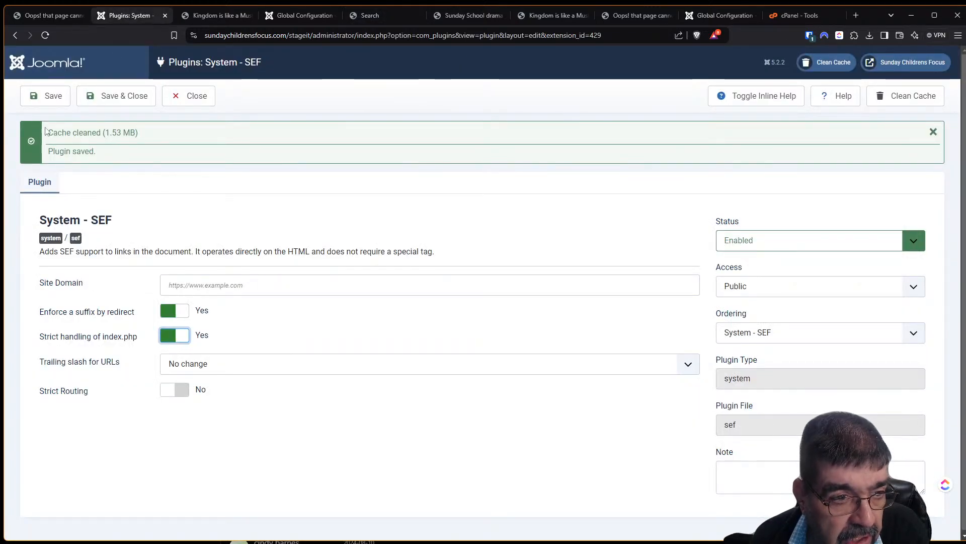
pyautogui.click(44, 99)
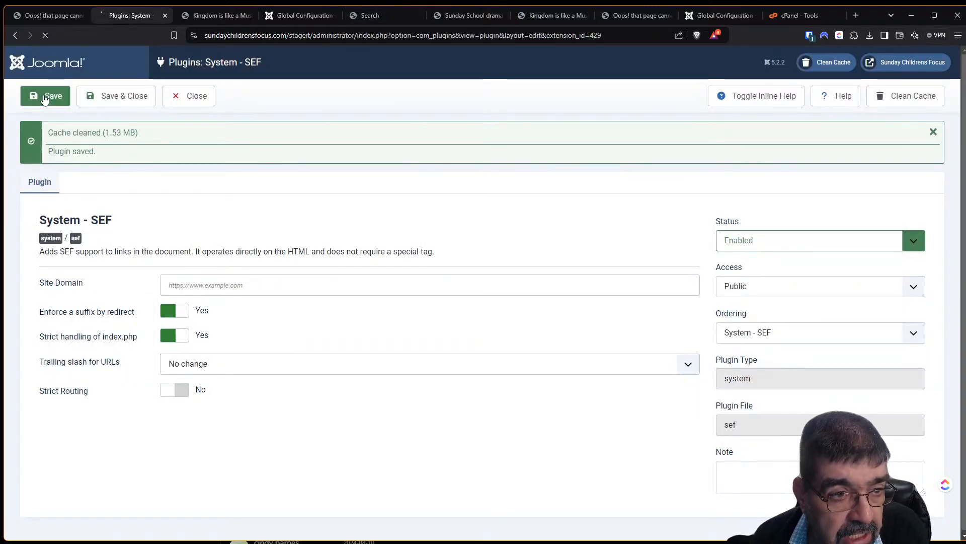
pyautogui.click(379, 18)
pyautogui.click(383, 35)
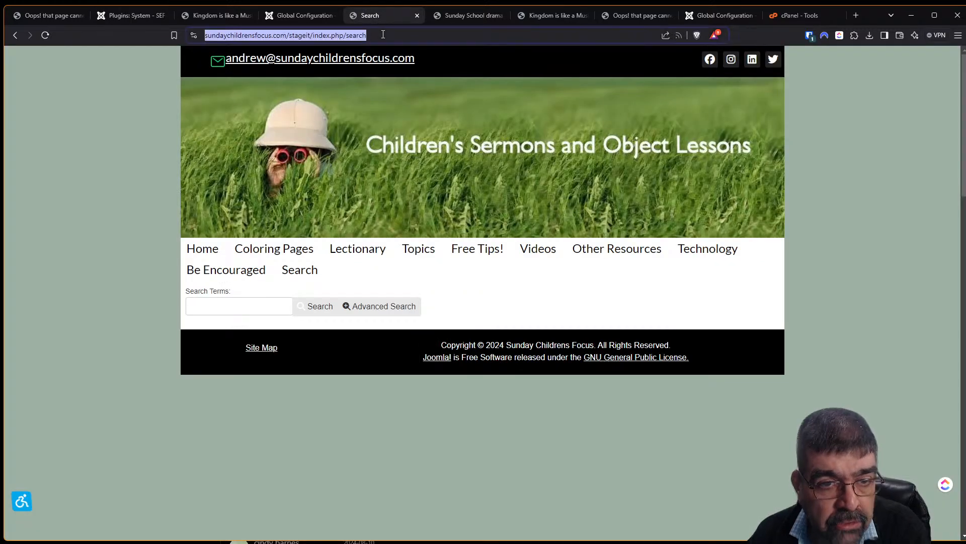
pyautogui.write('https://www.sundaychildrensfocus.com/stageit/index.php/search')
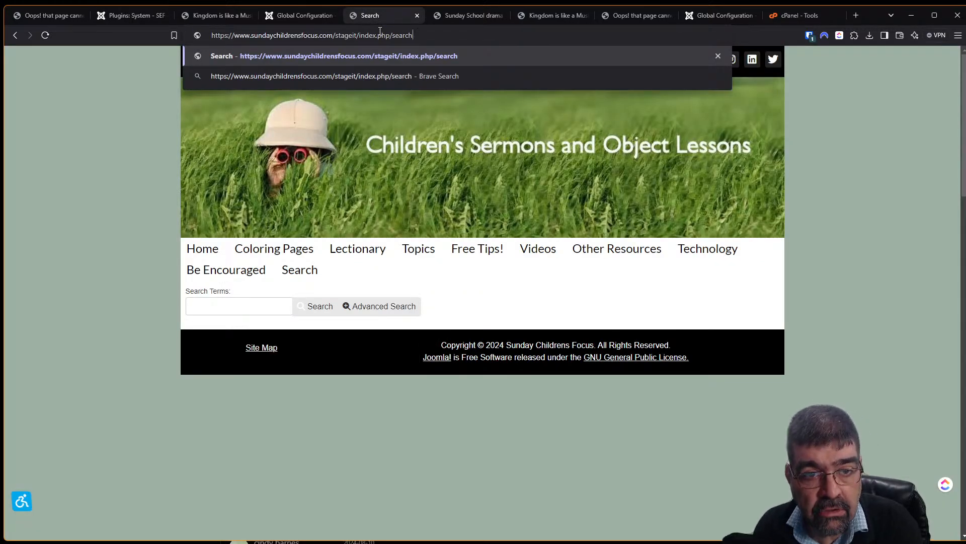
pyautogui.press('Return')
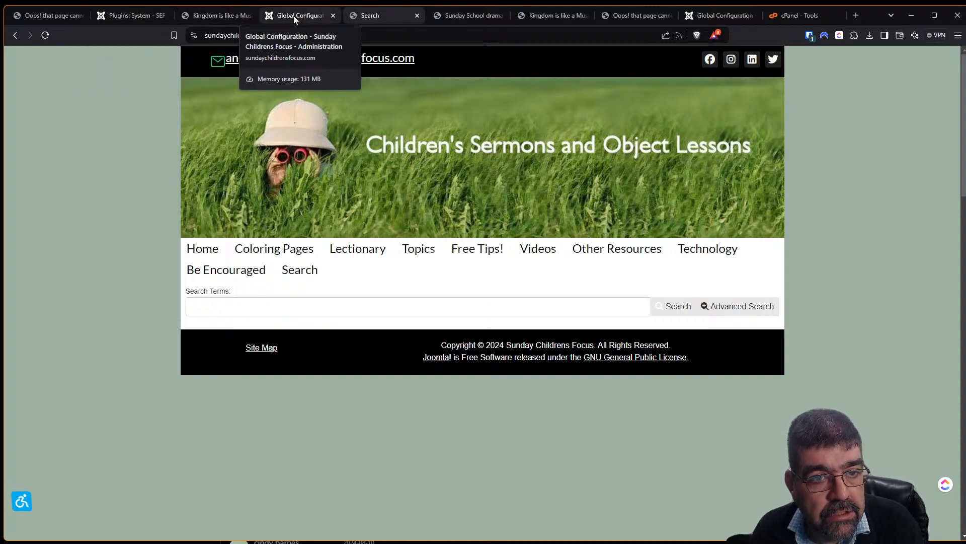
# Step: Show the inline help in the System - SEF plugin and review the available Trailing slash for URLs options
pyautogui.click(116, 17)
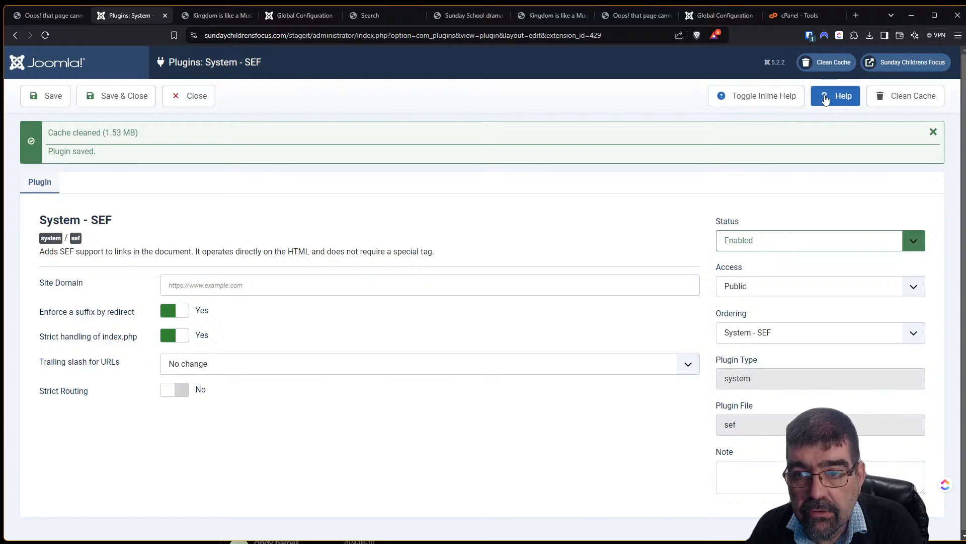
pyautogui.click(735, 95)
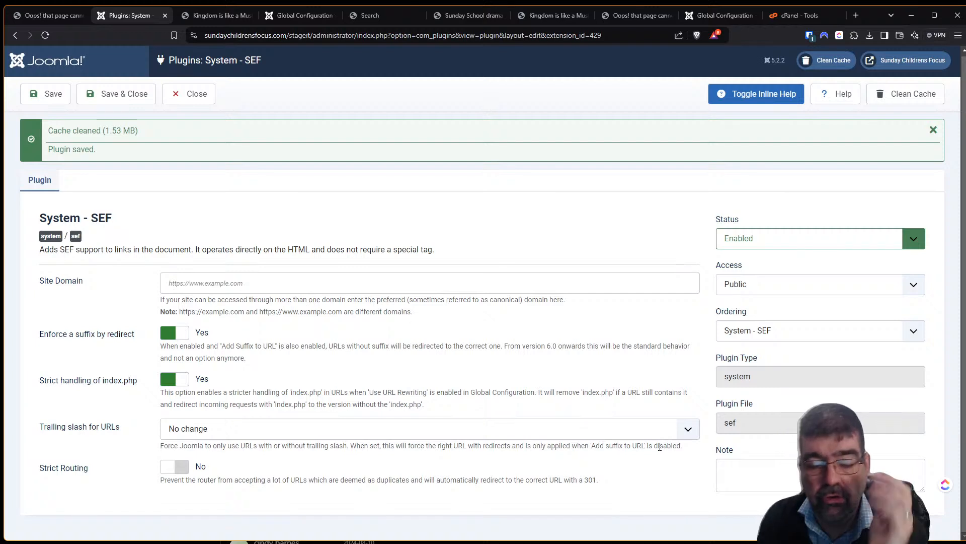
pyautogui.click(684, 438)
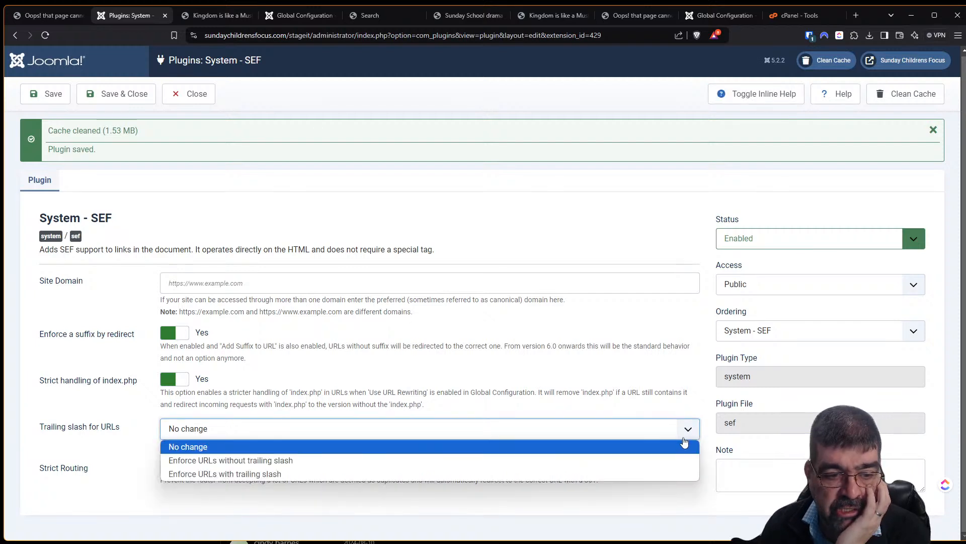
pyautogui.click(684, 445)
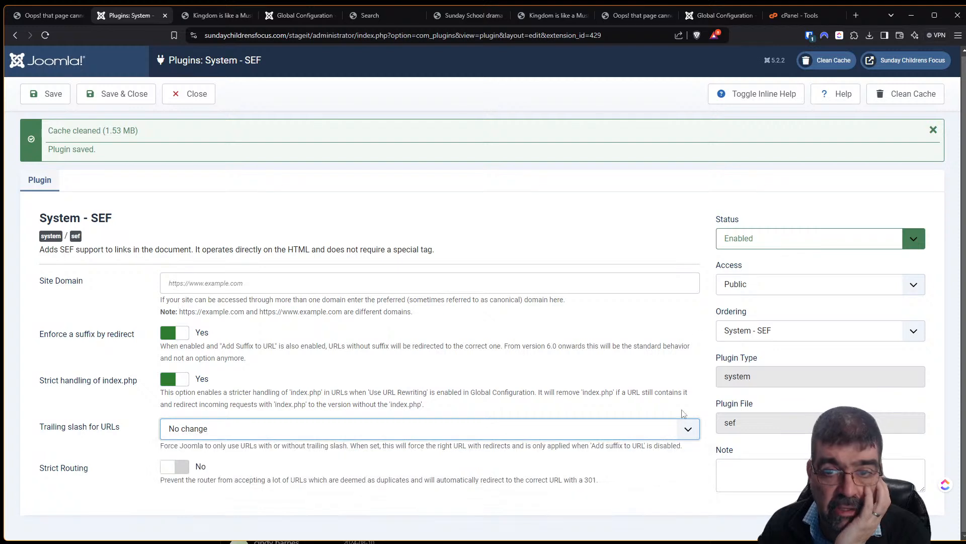
# Step: Ask ChatGPT in a new tab "which is better to have trailing slash at the end of a url or not?" and read the whole answer
pyautogui.click(852, 14)
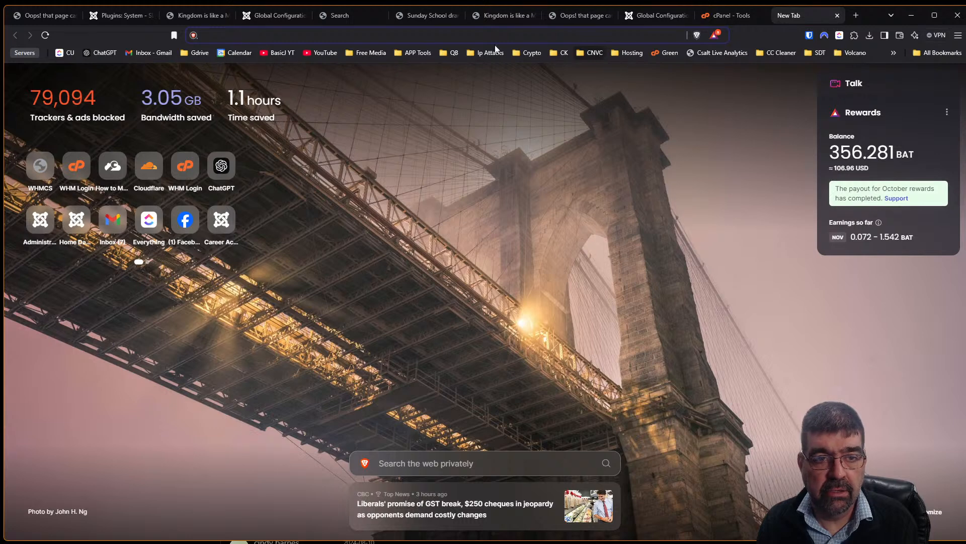
pyautogui.click(98, 56)
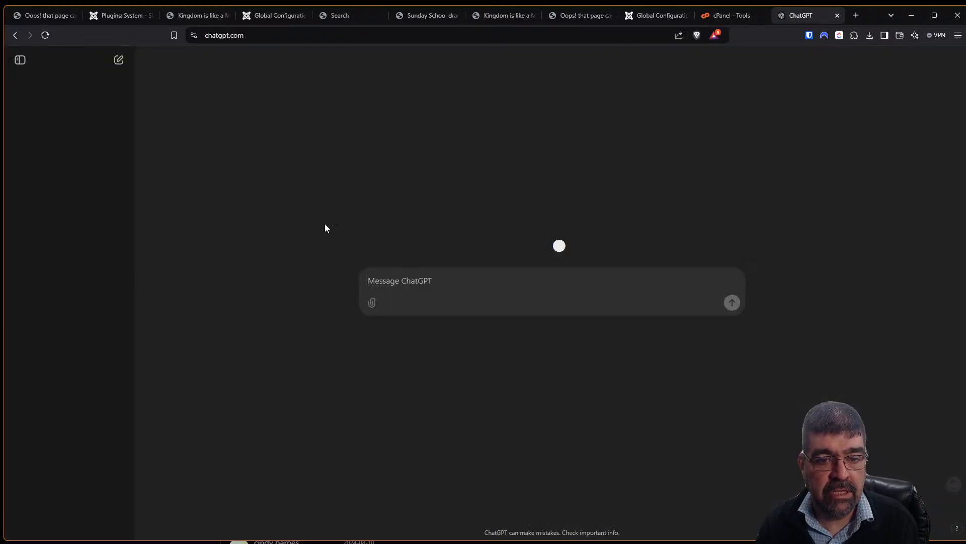
pyautogui.write('w')
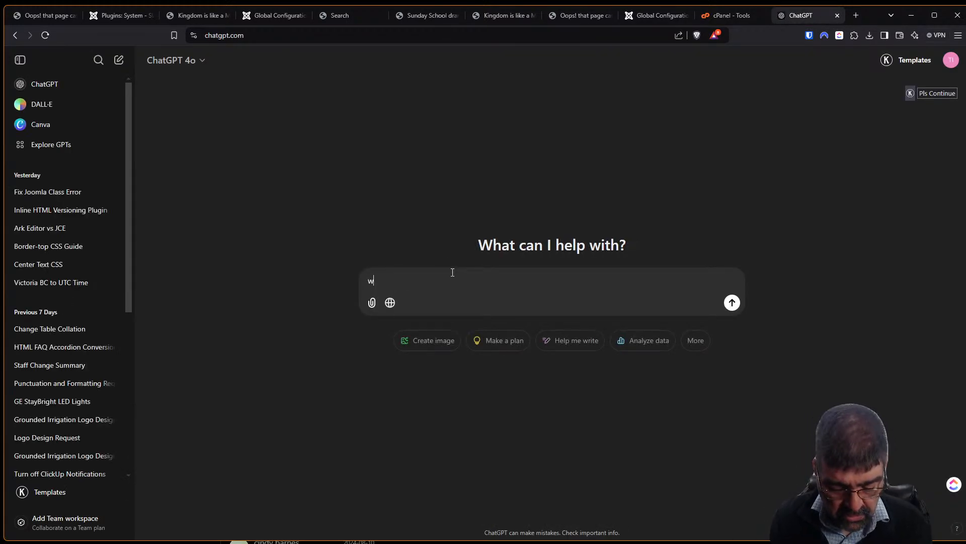
pyautogui.write('hich is better to have')
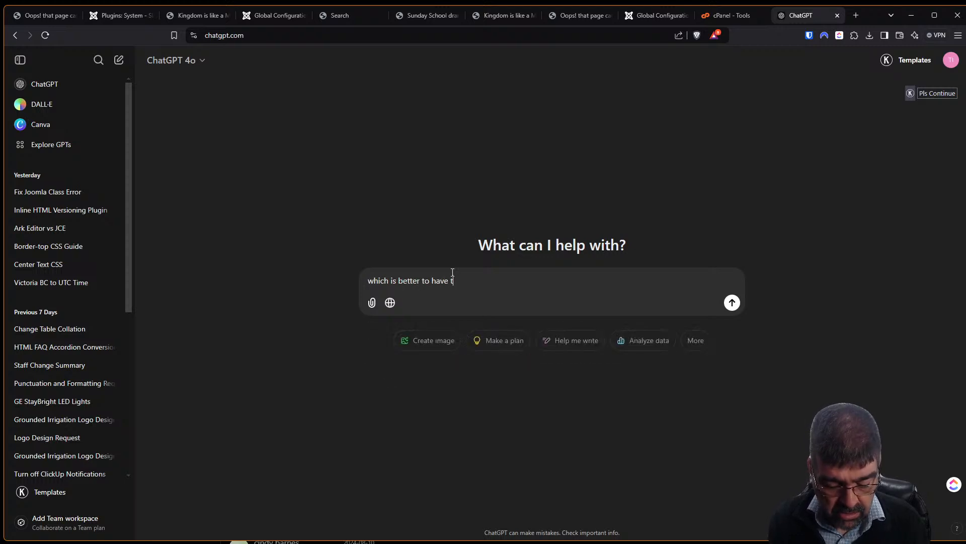
pyautogui.write(' trailing slash at the ne d')
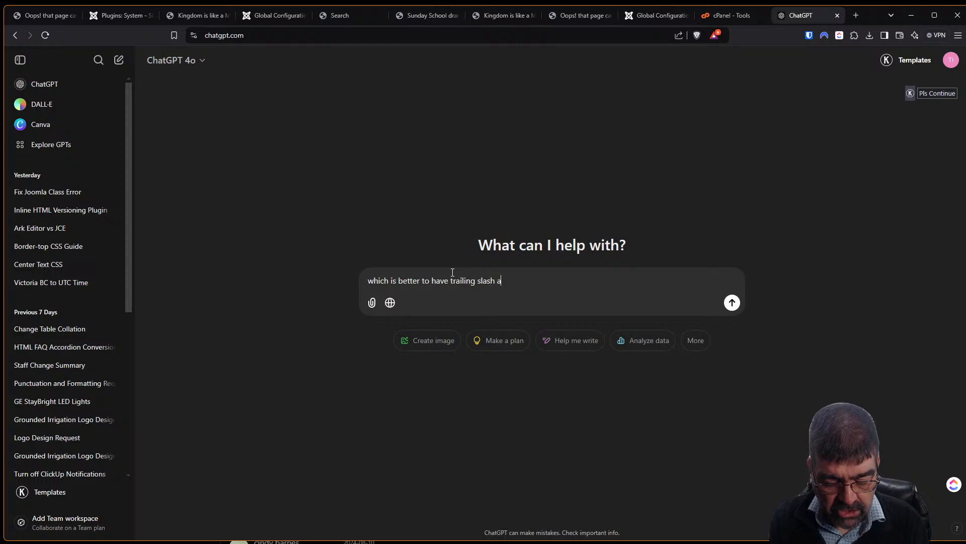
pyautogui.press('BackSpace')
pyautogui.press('BackSpace')
pyautogui.press('BackSpace')
pyautogui.press('BackSpace')
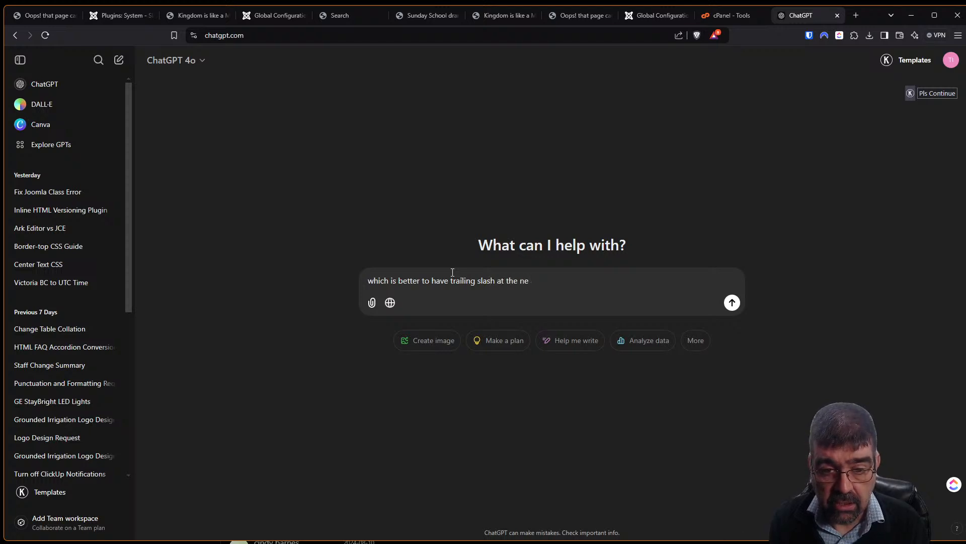
pyautogui.write('end of a ulr')
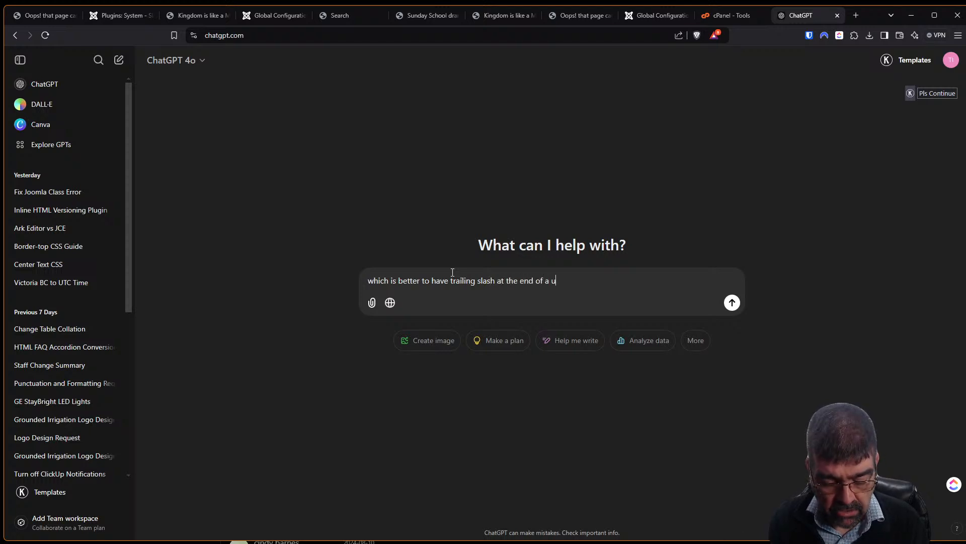
pyautogui.press('BackSpace')
pyautogui.press('BackSpace')
pyautogui.press('BackSpace')
pyautogui.write('rl or not')
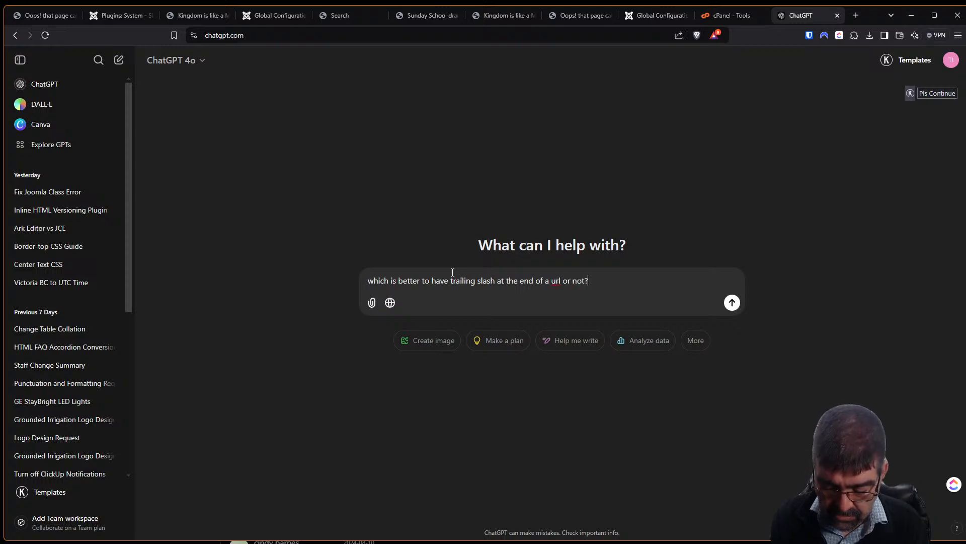
pyautogui.write('?')
pyautogui.press('Return')
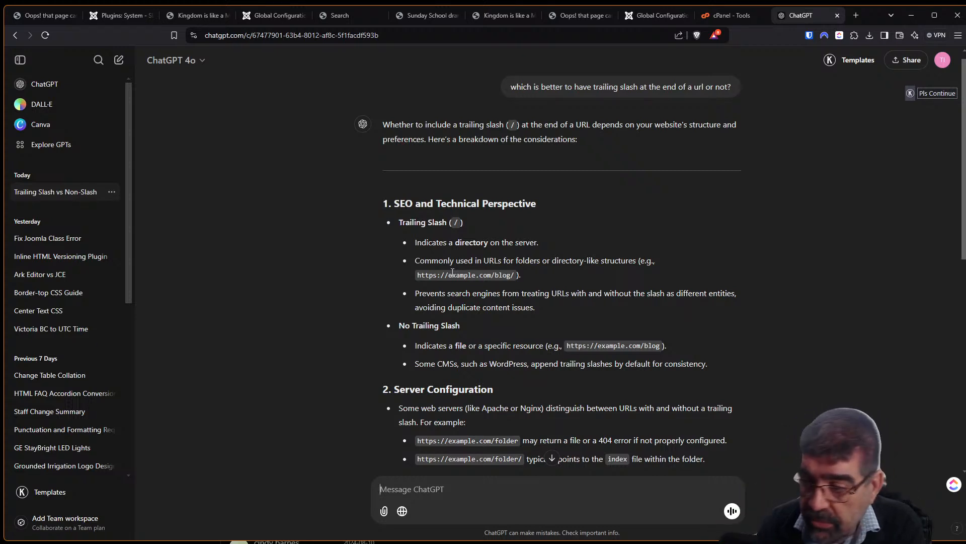
pyautogui.scroll(-3, 557, 307)
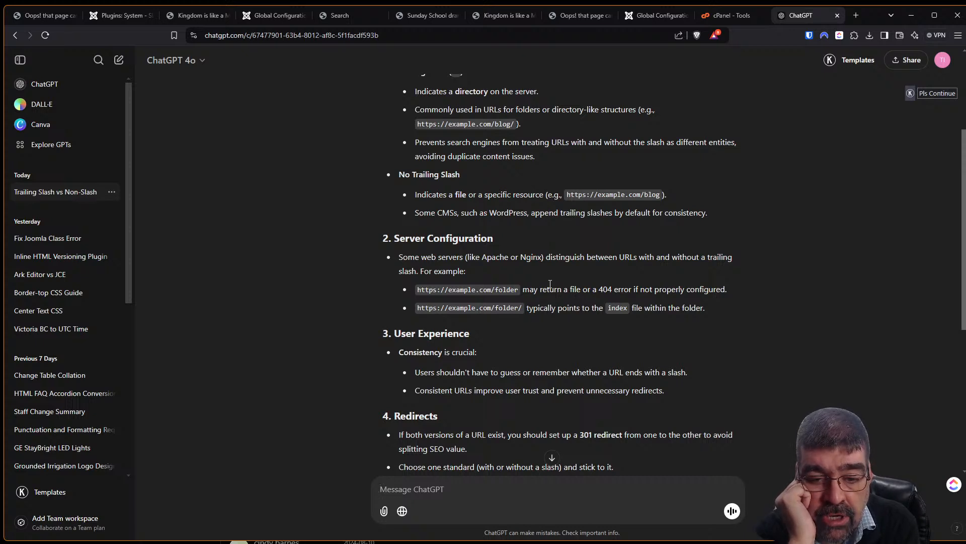
pyautogui.scroll(-2, 558, 174)
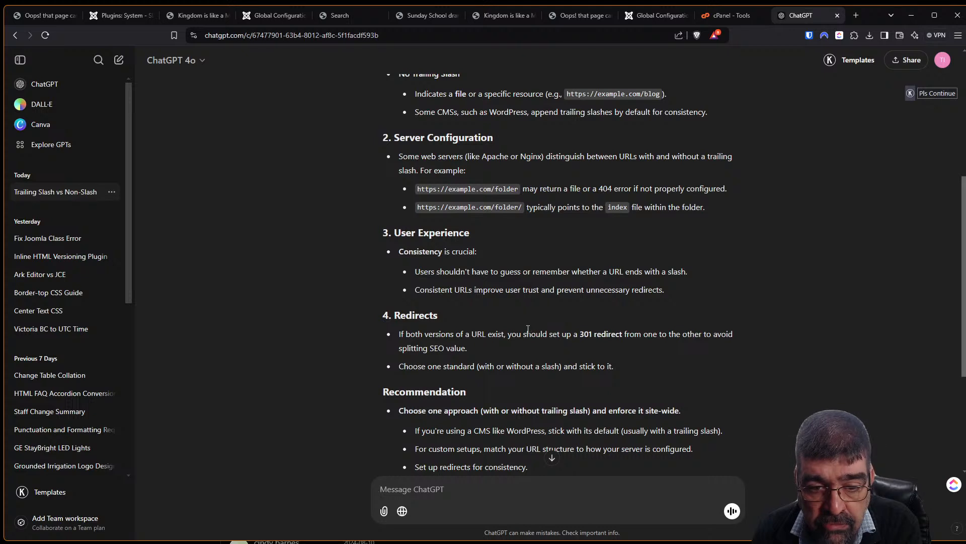
pyautogui.scroll(-2, 532, 332)
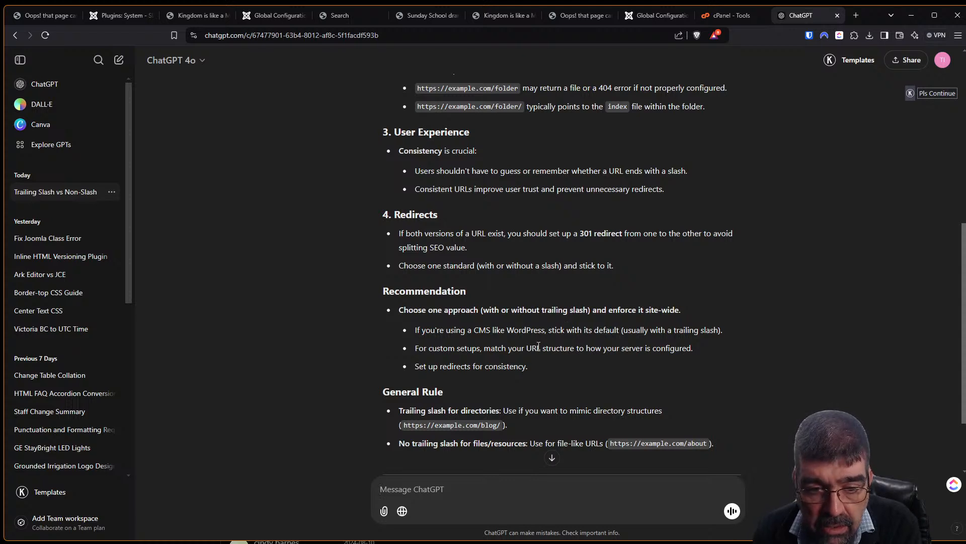
pyautogui.scroll(-2, 490, 347)
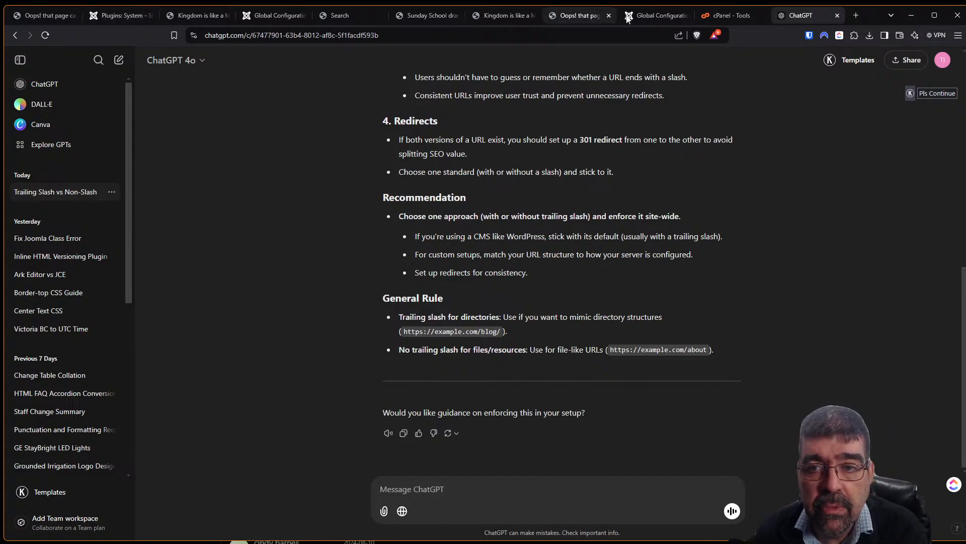
# Step: Check the plugin's trailing slash options and add a trailing slash to the stageit/search address on the Search page without loading it
pyautogui.click(125, 20)
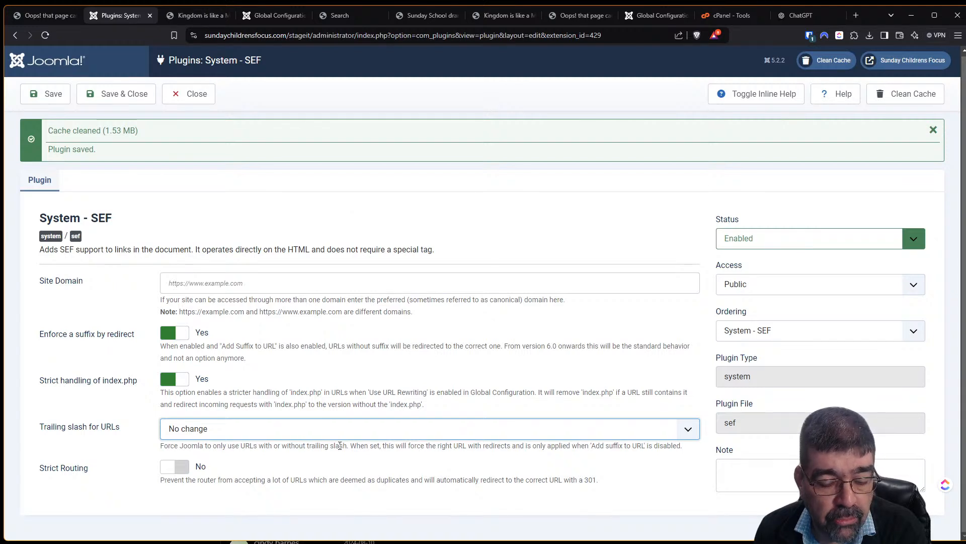
pyautogui.click(224, 429)
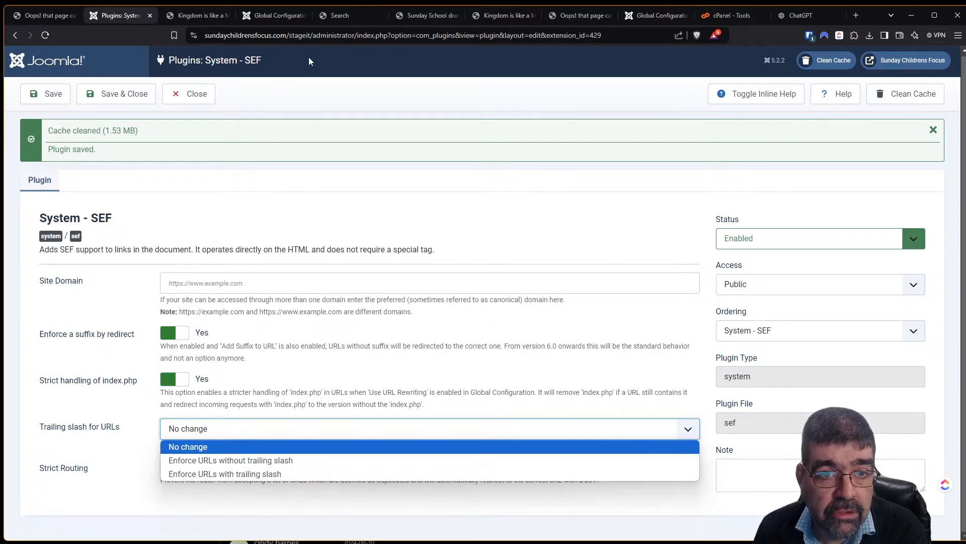
pyautogui.click(329, 16)
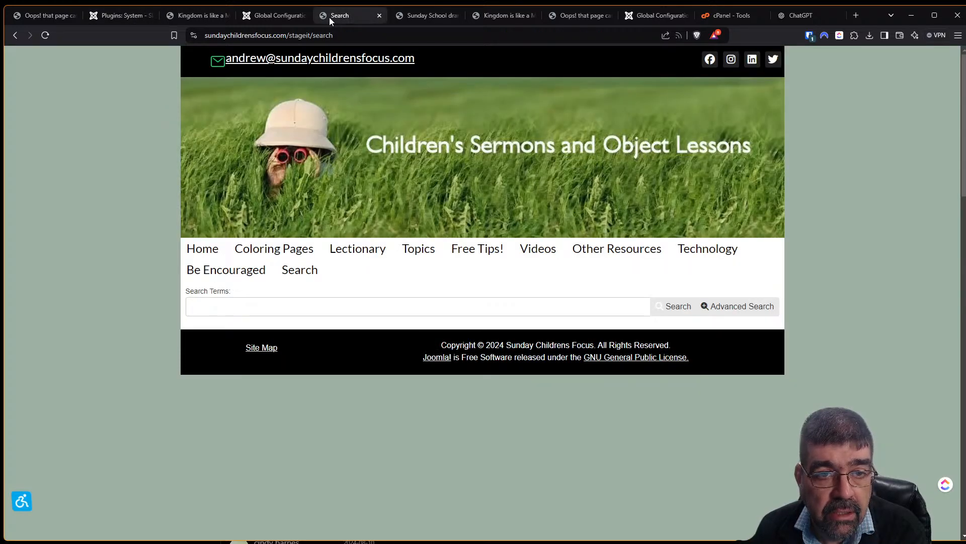
pyautogui.doubleClick(330, 35)
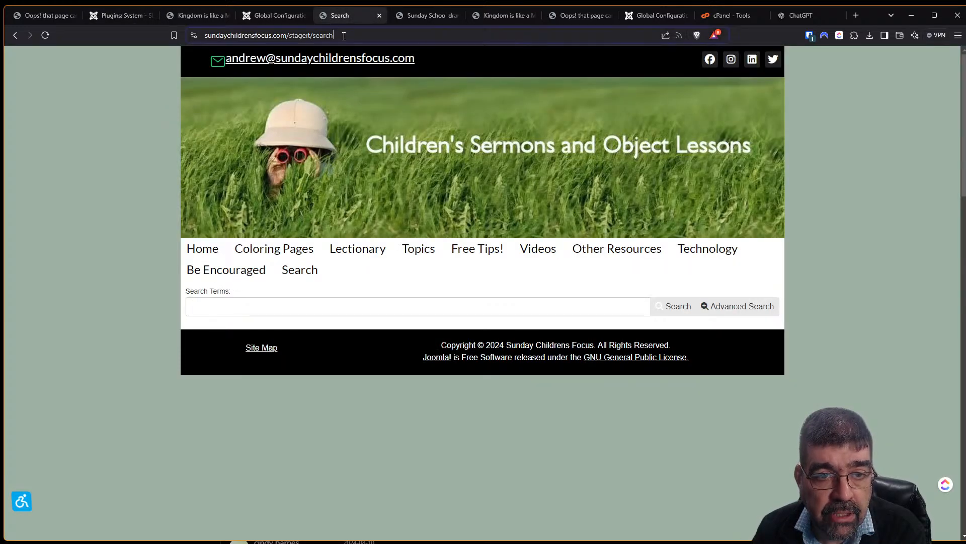
pyautogui.click(411, 32)
pyautogui.write('/')
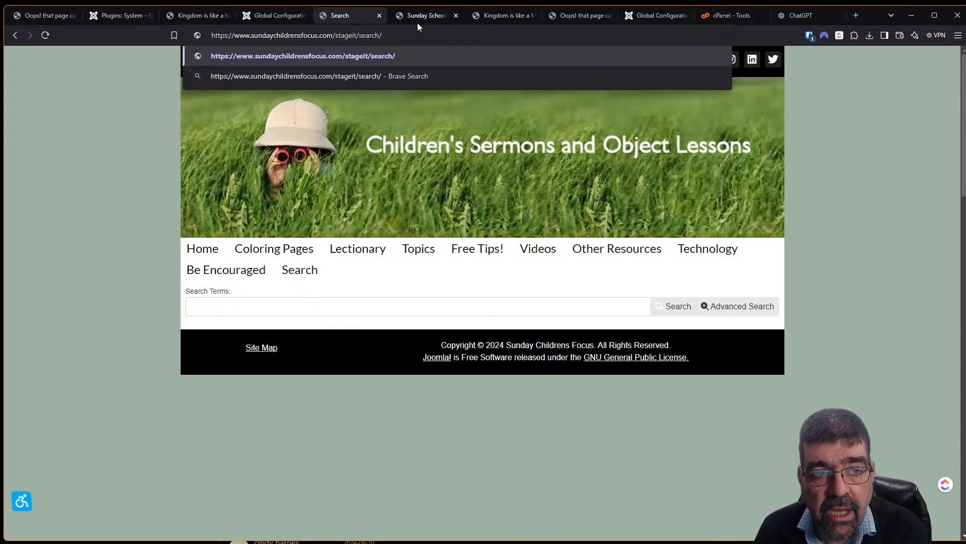
# Step: Set Trailing slash for URLs to Enforce URLs without trailing slash in the System - SEF plugin
pyautogui.click(103, 19)
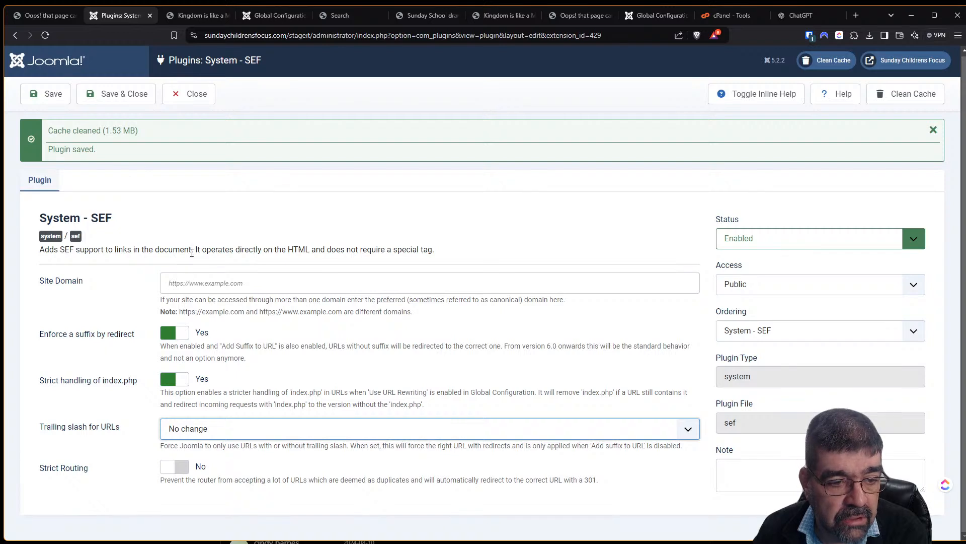
pyautogui.click(195, 437)
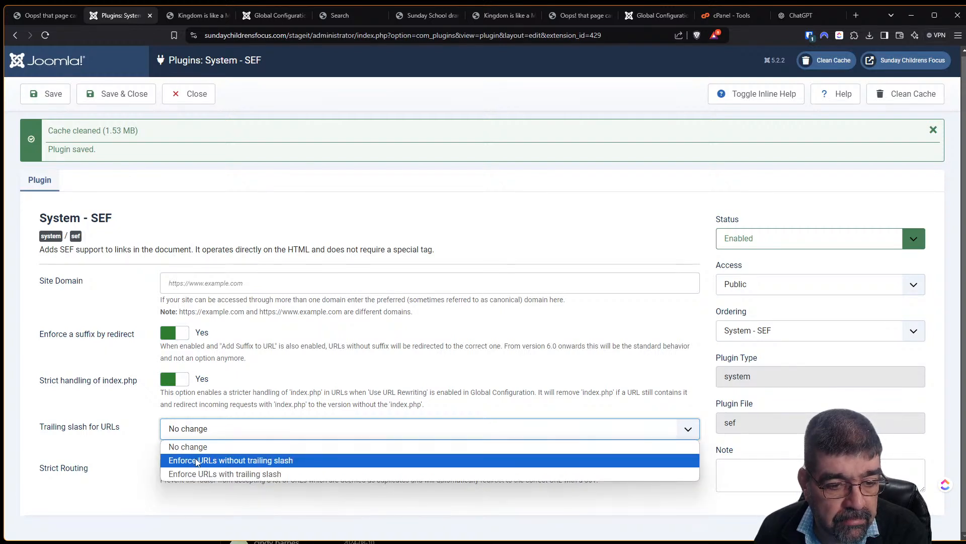
pyautogui.click(195, 460)
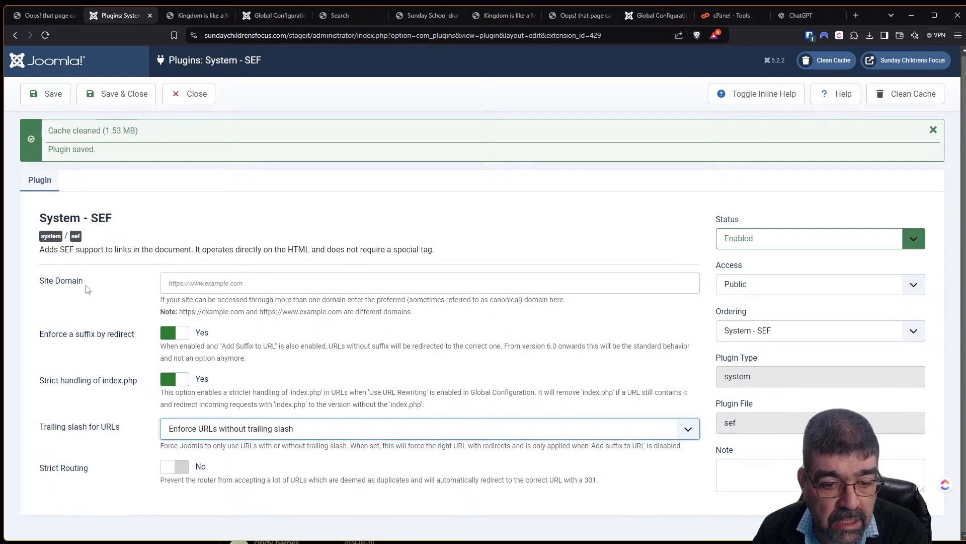
pyautogui.click(781, 106)
pyautogui.click(733, 105)
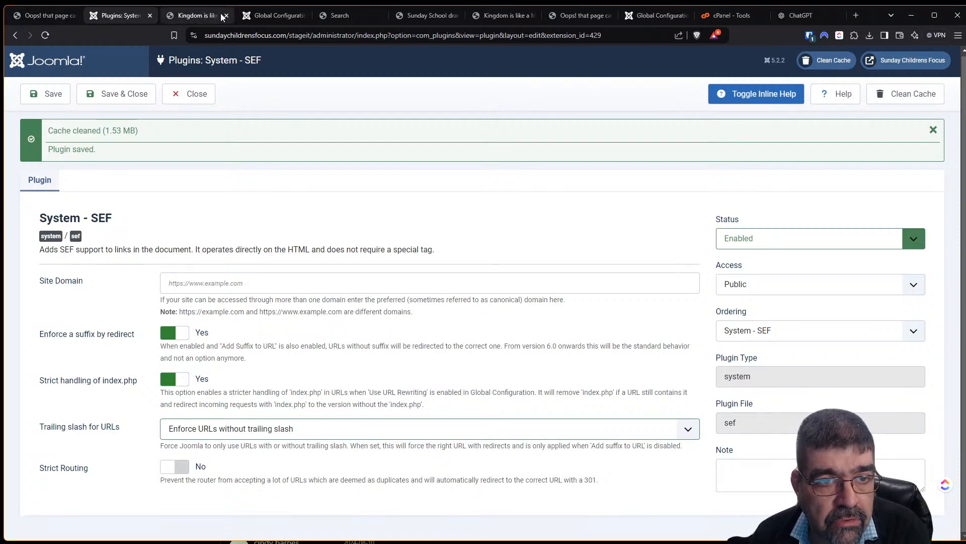
# Step: Close the leftover test page, Global Configuration and ChatGPT tabs, and exit the System - SEF plugin without saving
pyautogui.click(226, 16)
pyautogui.click(226, 16)
pyautogui.click(226, 15)
pyautogui.click(226, 16)
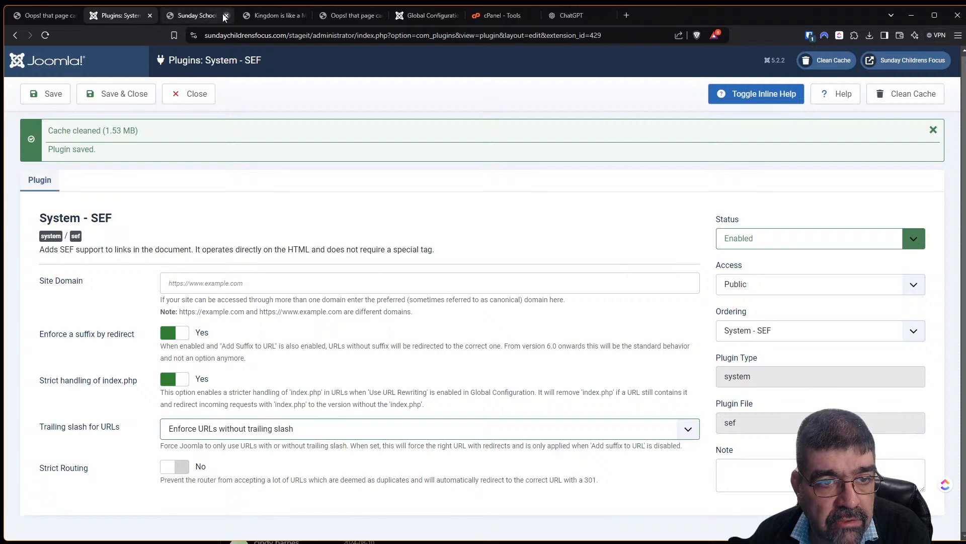
pyautogui.click(226, 16)
pyautogui.click(226, 16)
pyautogui.click(225, 15)
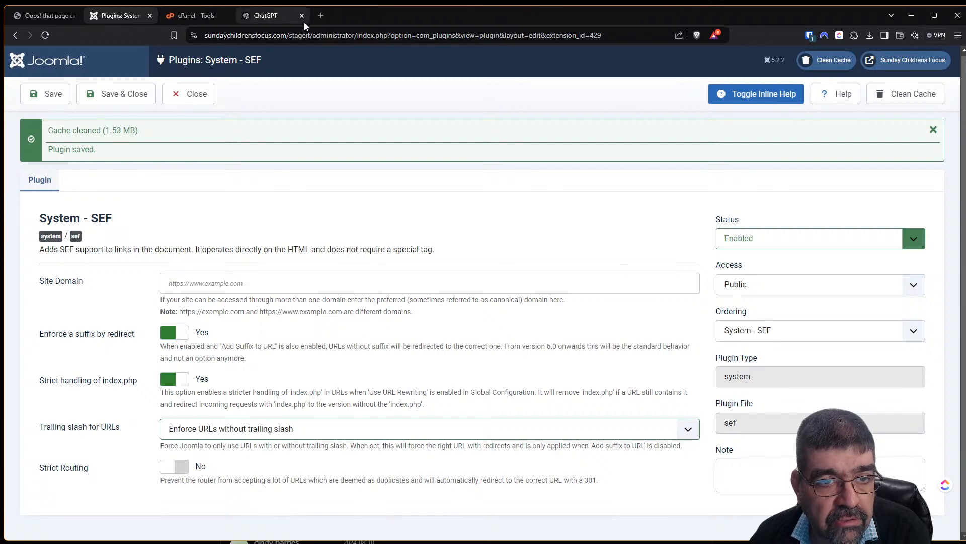
pyautogui.click(302, 16)
pyautogui.click(180, 92)
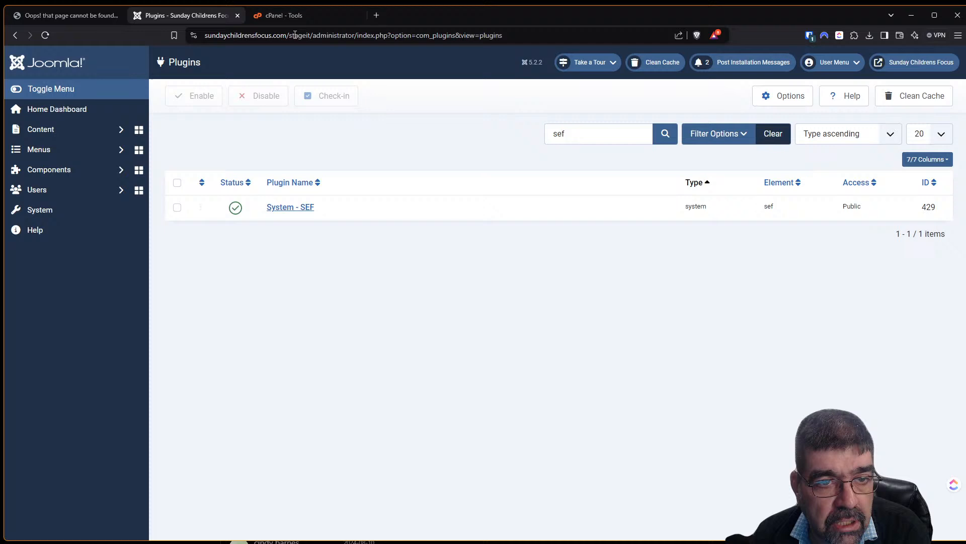
# Step: Switch to the live site's administrator by removing the stageit folder from the Plugins page address
pyautogui.doubleClick(297, 37)
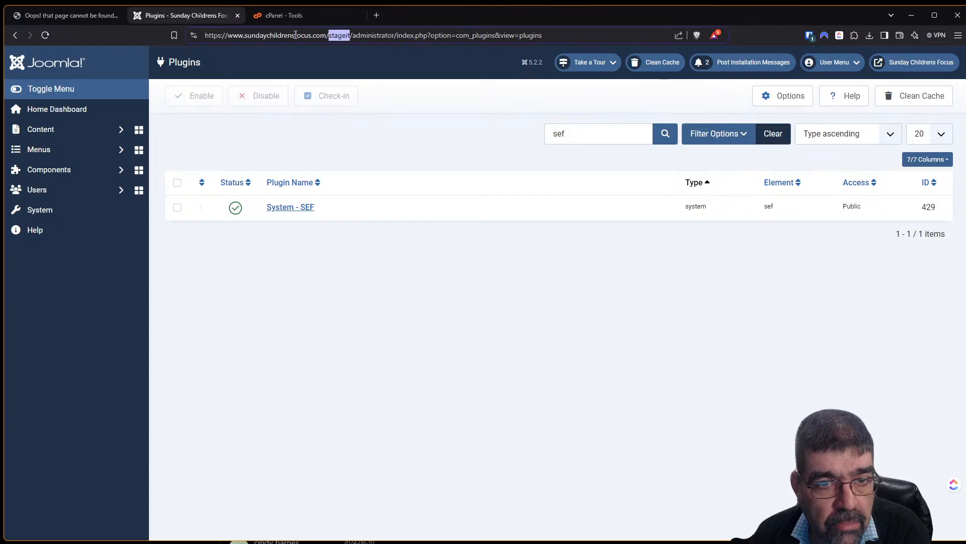
pyautogui.press('BackSpace')
pyautogui.press('BackSpace')
pyautogui.press('Return')
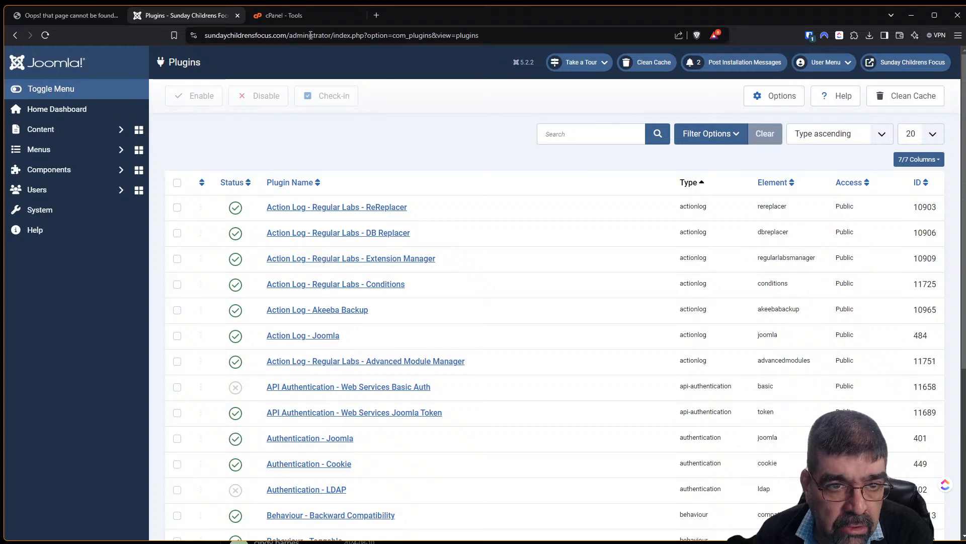
# Step: Open the StageIt component on the live site and remove the staging environment
pyautogui.click(37, 170)
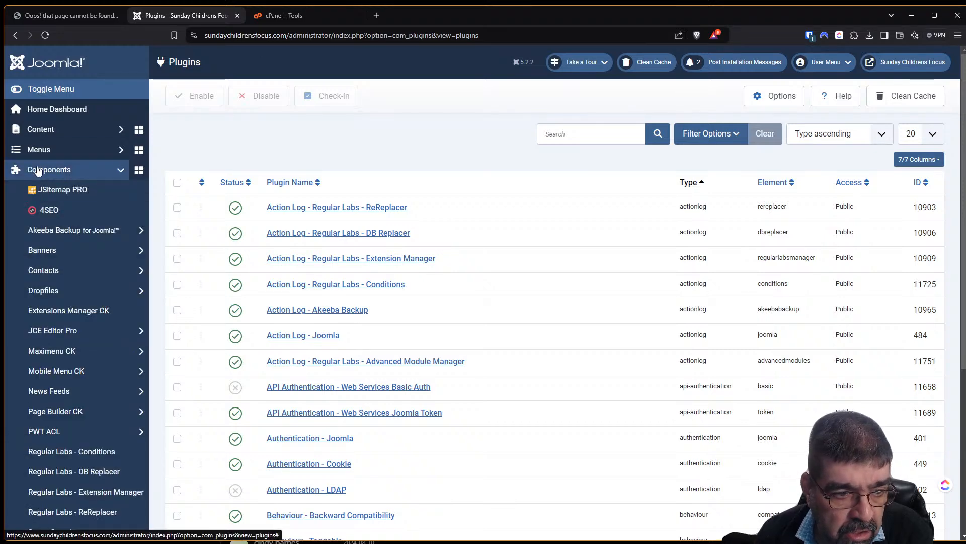
pyautogui.scroll(-2, 61, 190)
pyautogui.scroll(-2, 60, 194)
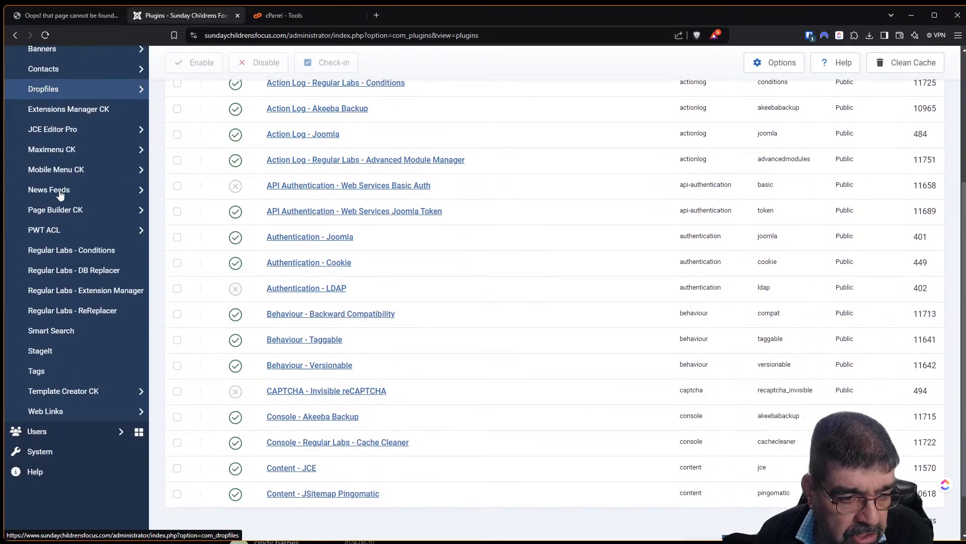
pyautogui.click(75, 352)
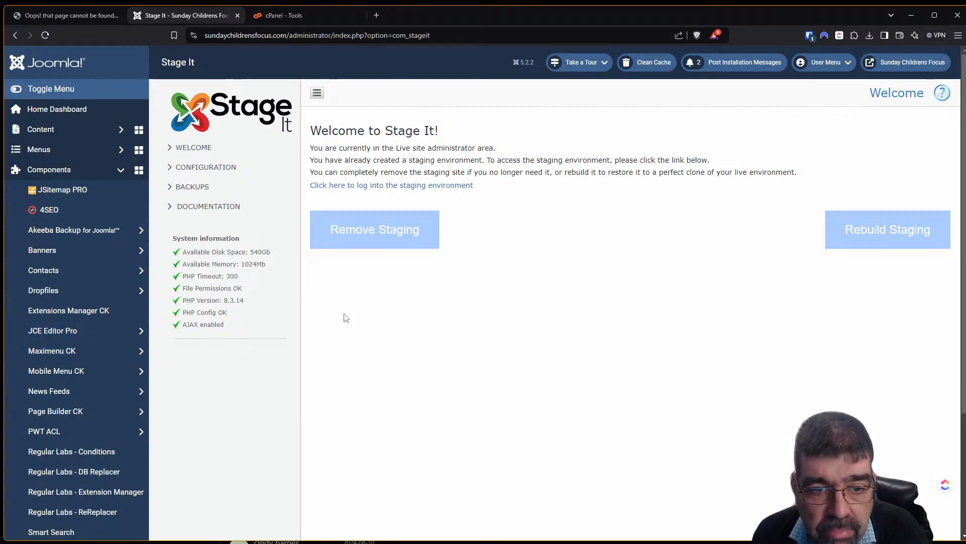
pyautogui.click(381, 218)
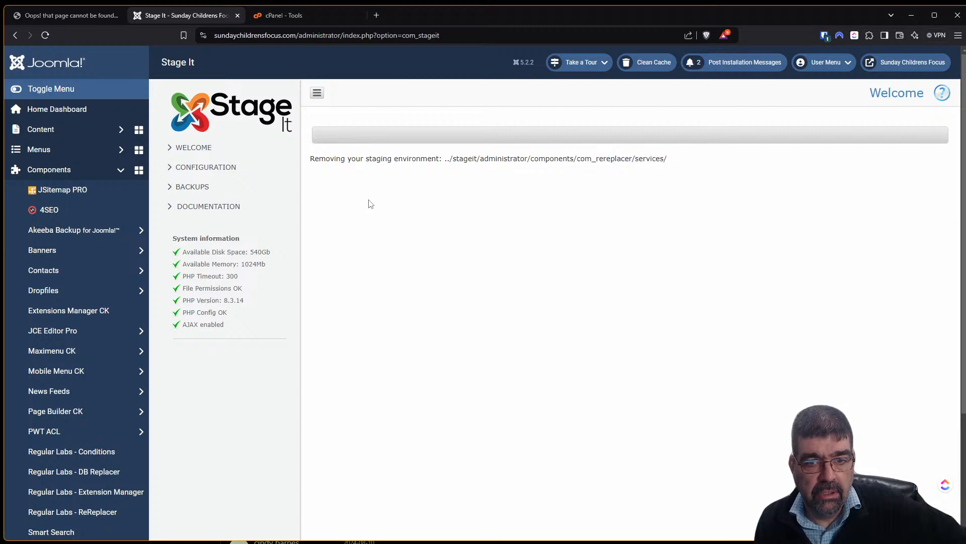
# Step: Reload the StageIt component on the live site and create a new staging environment
pyautogui.click(44, 35)
pyautogui.click(904, 233)
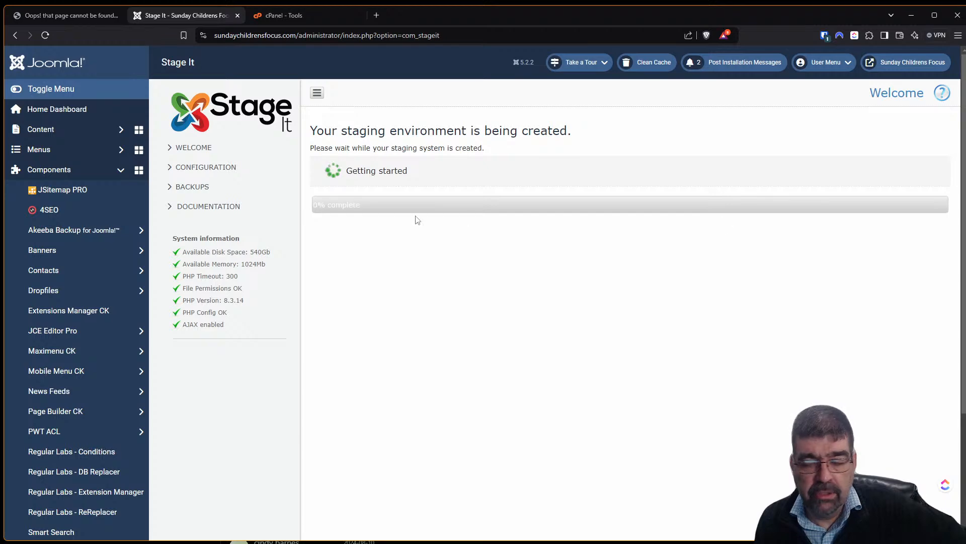
# Step: Search the web for "joomla magazine" in a new tab, open the Joomla Community Magazine, and browse the November Issue's article list
pyautogui.click(377, 16)
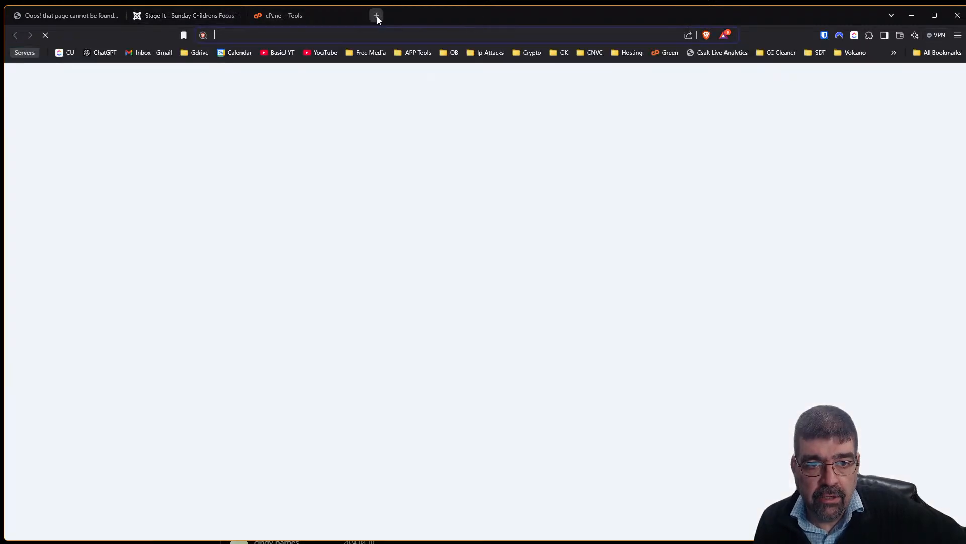
pyautogui.write('jo')
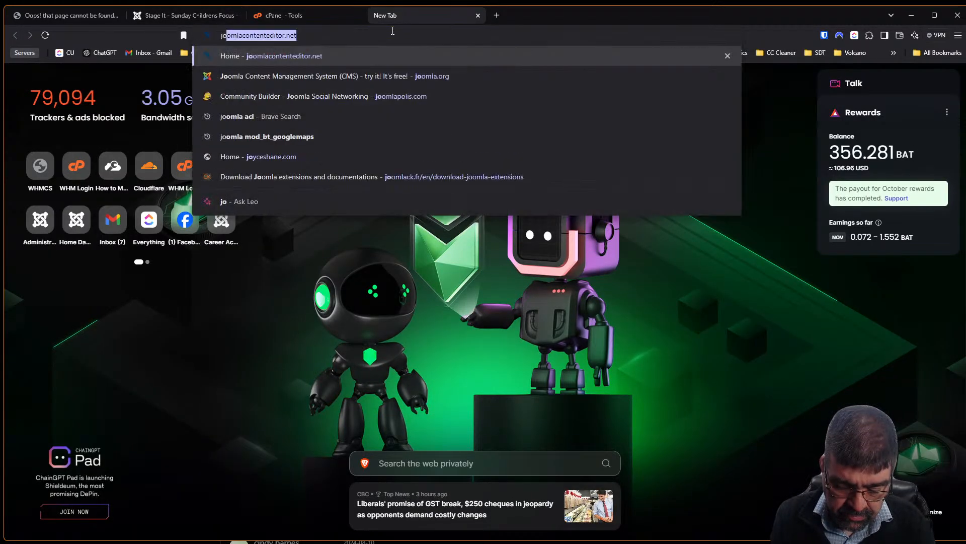
pyautogui.write('omla magazine')
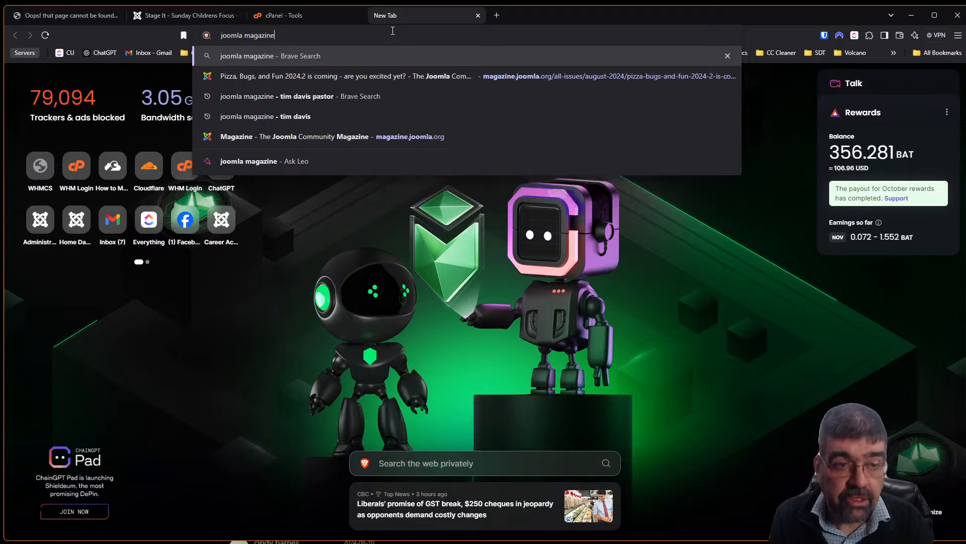
pyautogui.press('Return')
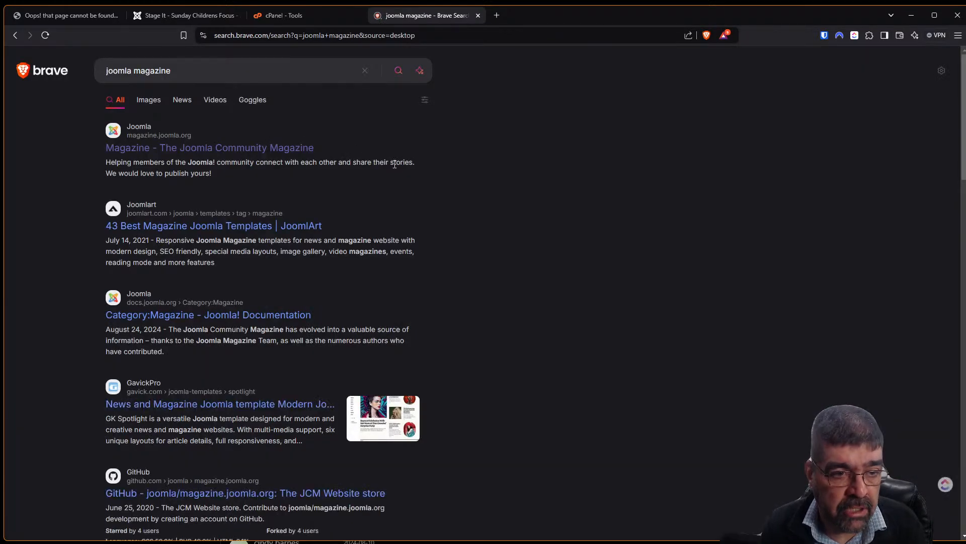
pyautogui.click(296, 148)
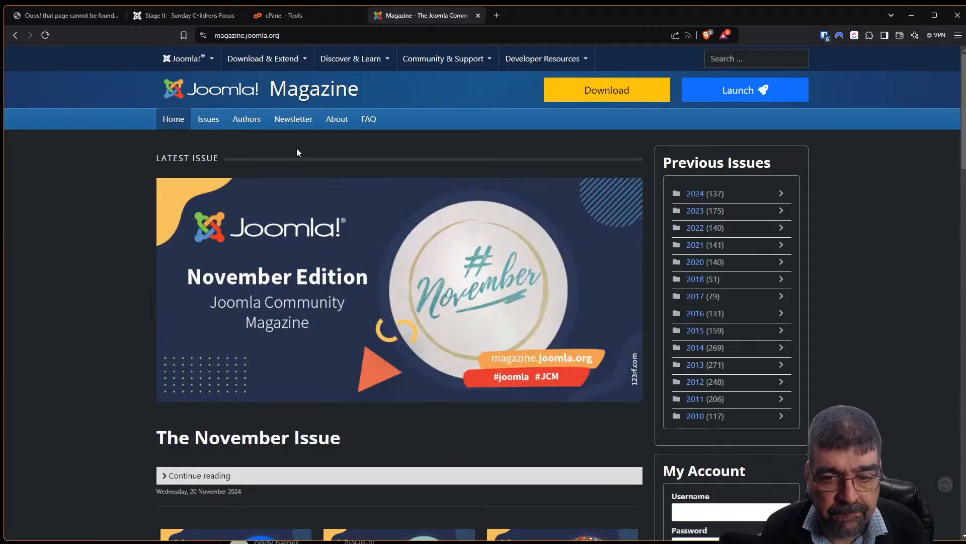
pyautogui.scroll(-3, 335, 205)
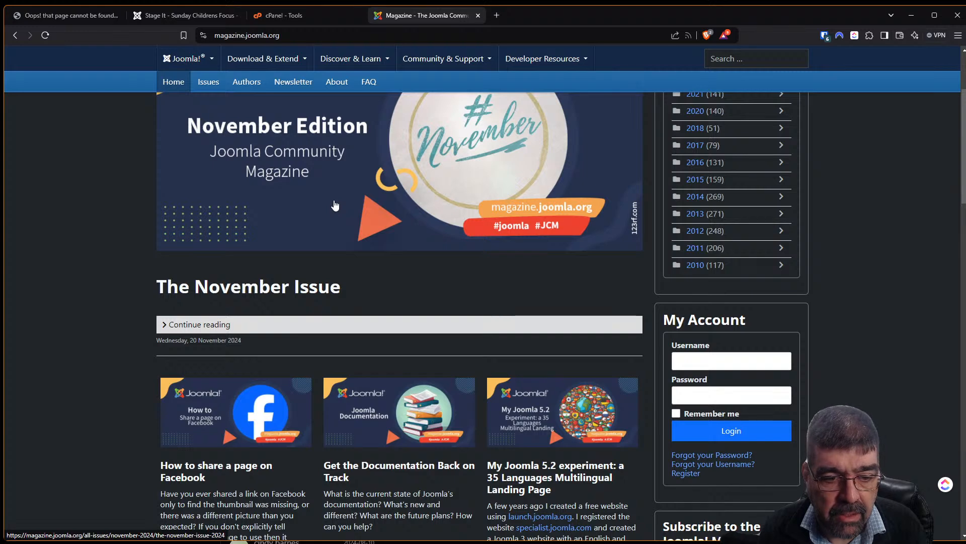
pyautogui.click(401, 324)
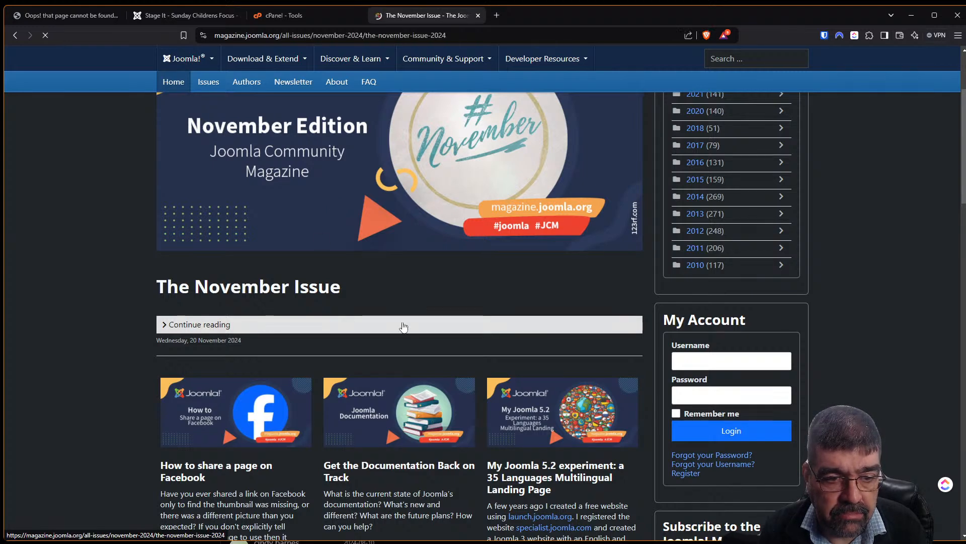
pyautogui.scroll(-6, 415, 326)
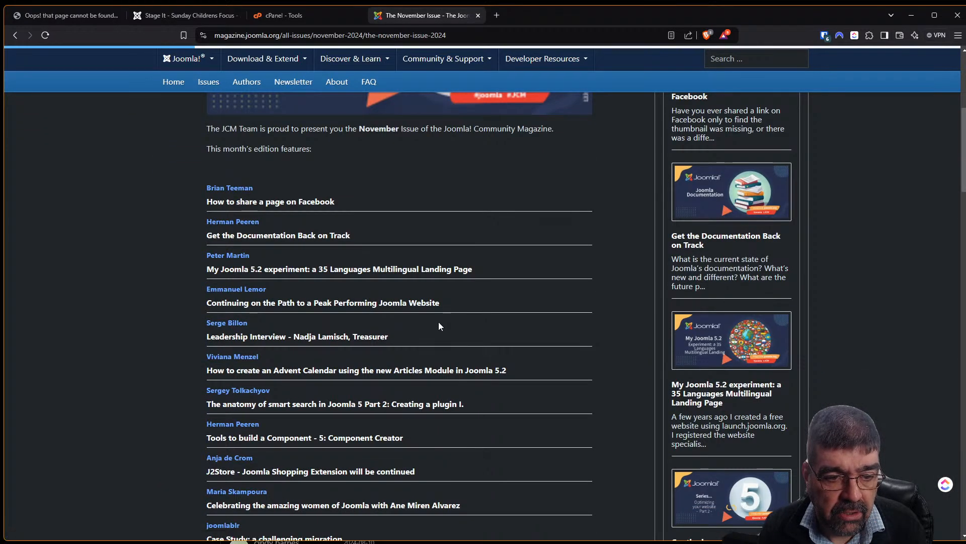
pyautogui.scroll(-2, 438, 326)
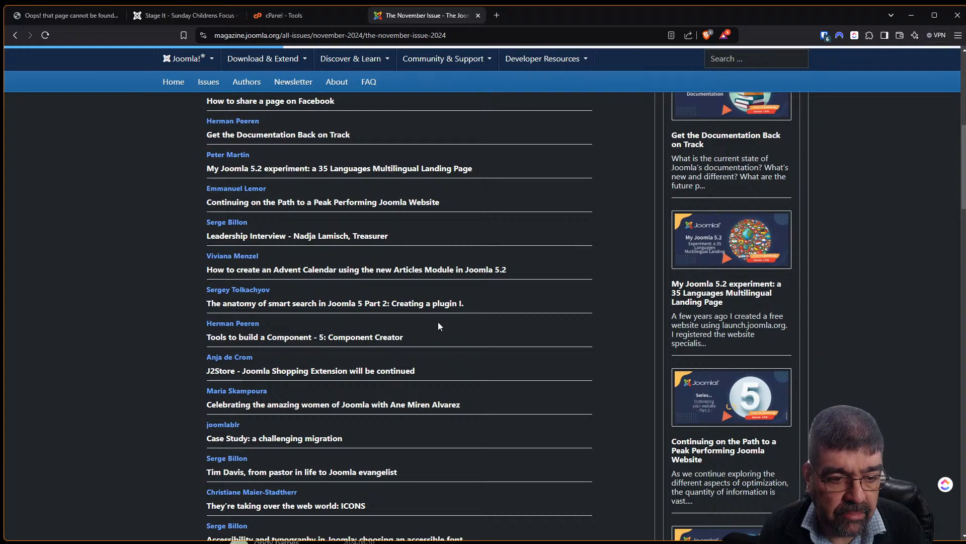
# Step: Open the "from pastor in life to Joomla evangelist" interview in the November Issue and copy its web address
pyautogui.click(243, 458)
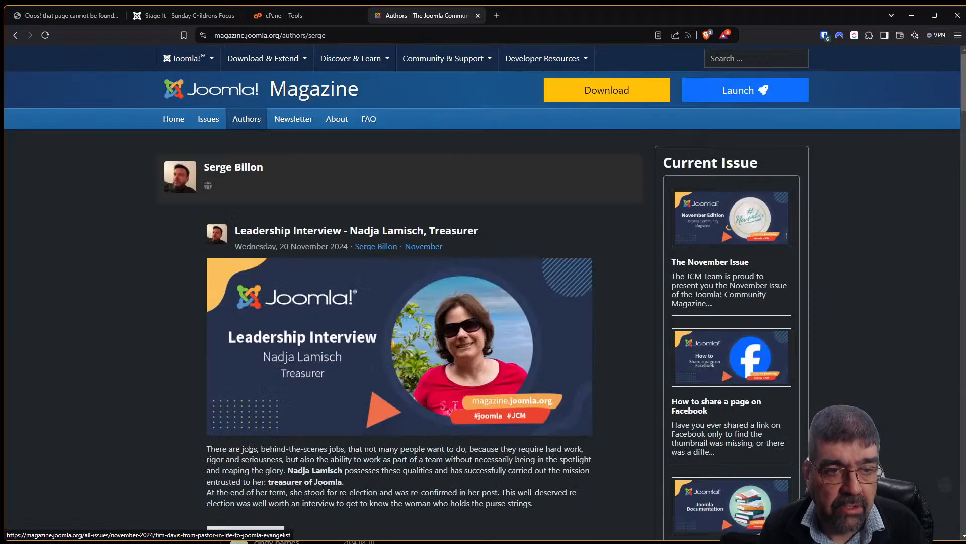
pyautogui.click(15, 35)
pyautogui.scroll(-1, 354, 257)
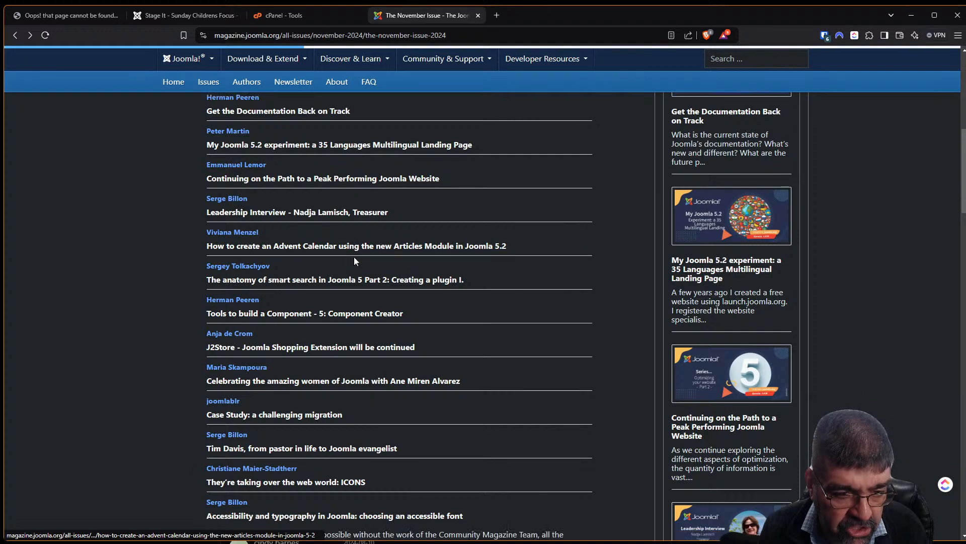
pyautogui.click(307, 411)
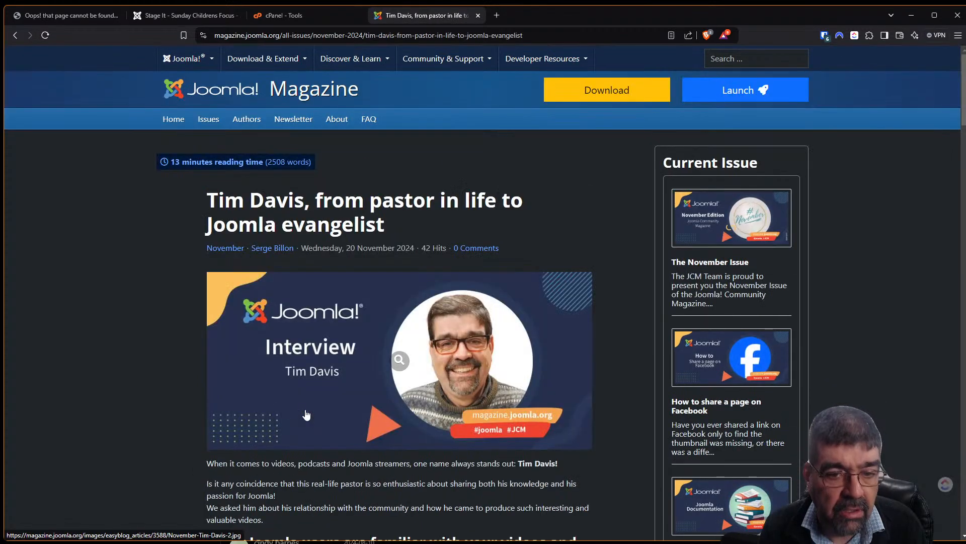
pyautogui.rightClick(360, 35)
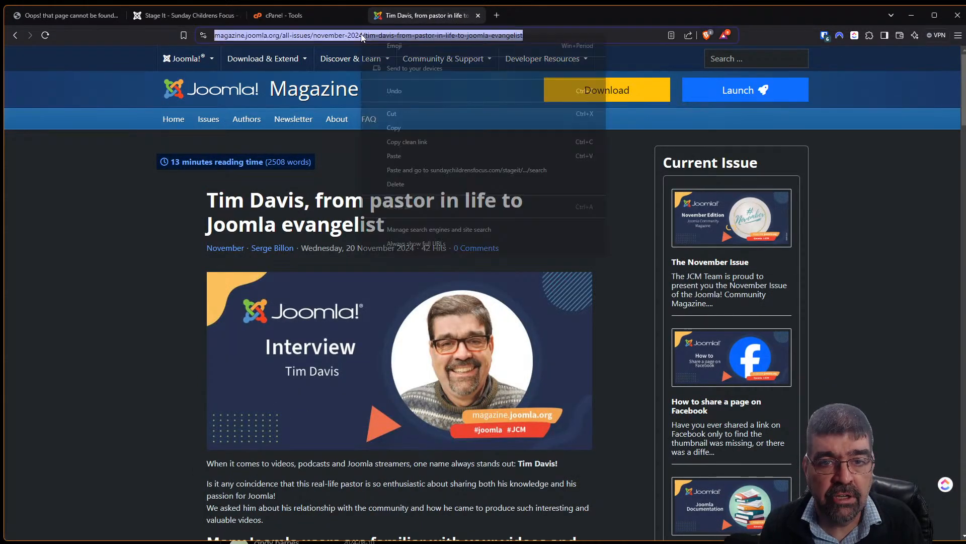
pyautogui.click(388, 128)
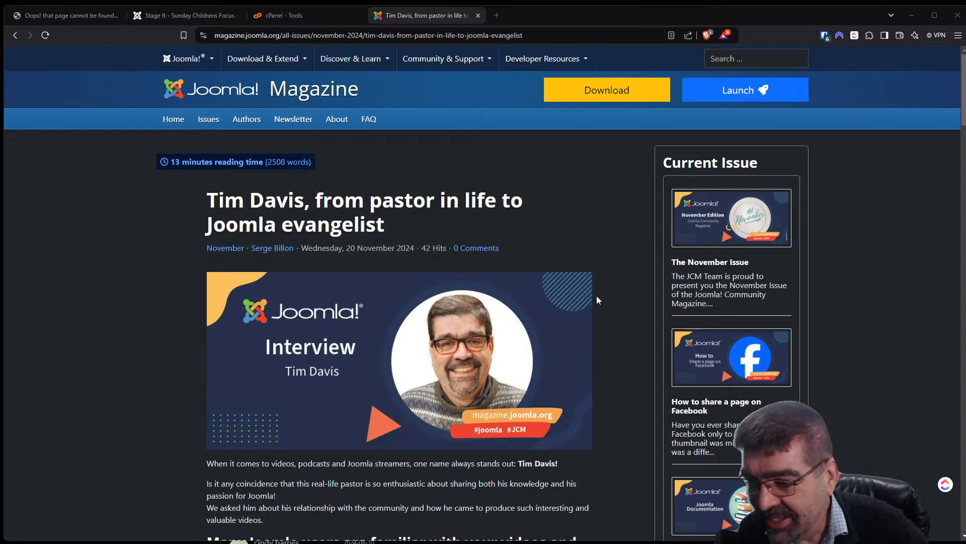
# Step: View the interview's header image enlarged, close it, and skim the beginning of the article
pyautogui.click(469, 361)
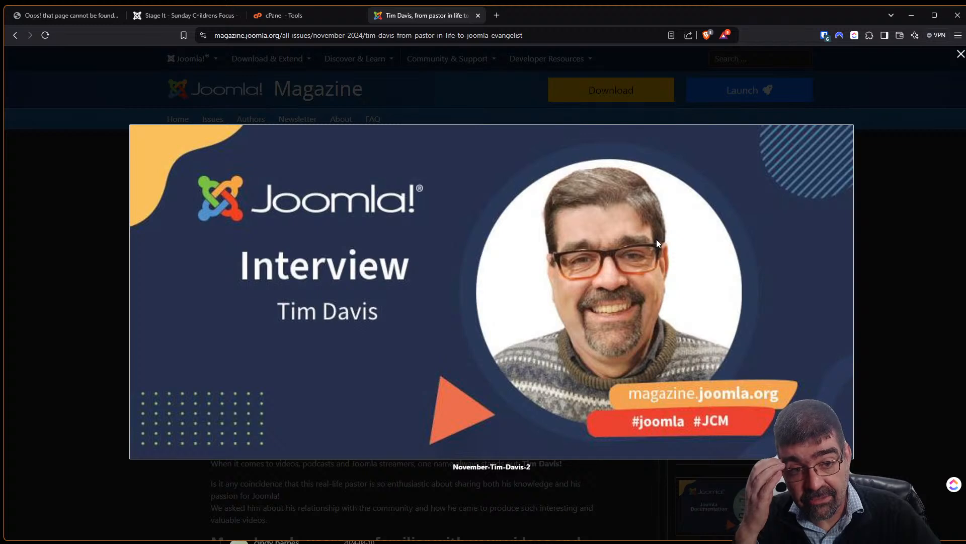
pyautogui.click(582, 29)
pyautogui.click(937, 179)
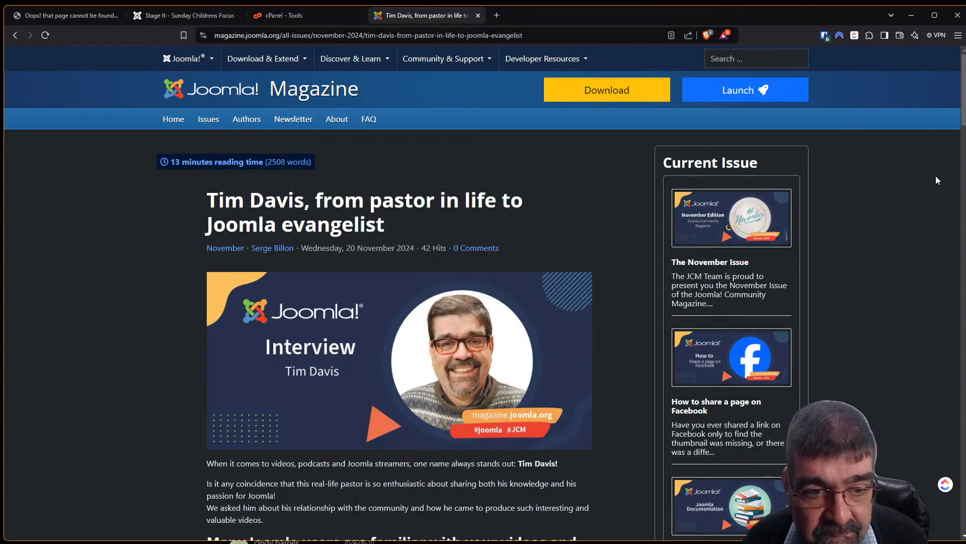
pyautogui.scroll(-2, 580, 281)
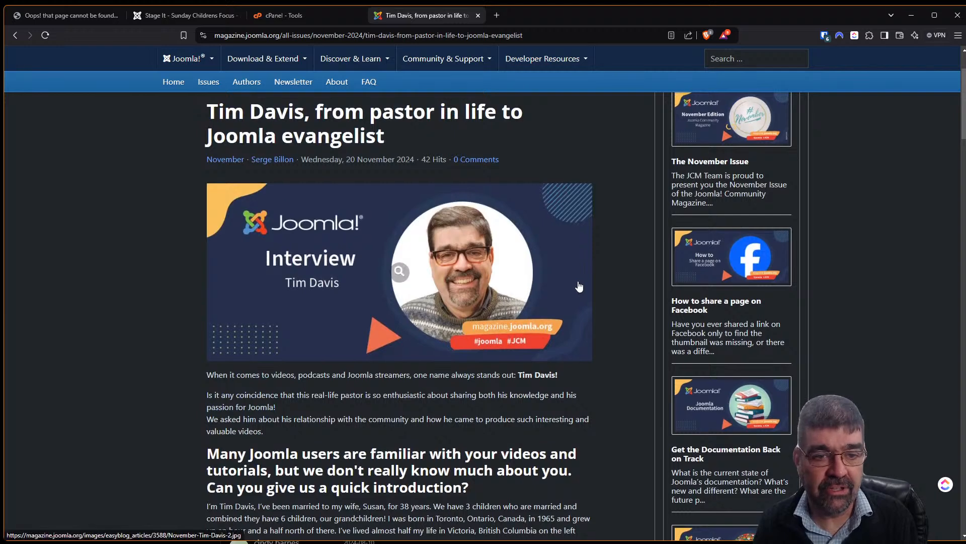
pyautogui.scroll(-5, 578, 286)
pyautogui.scroll(7, 578, 282)
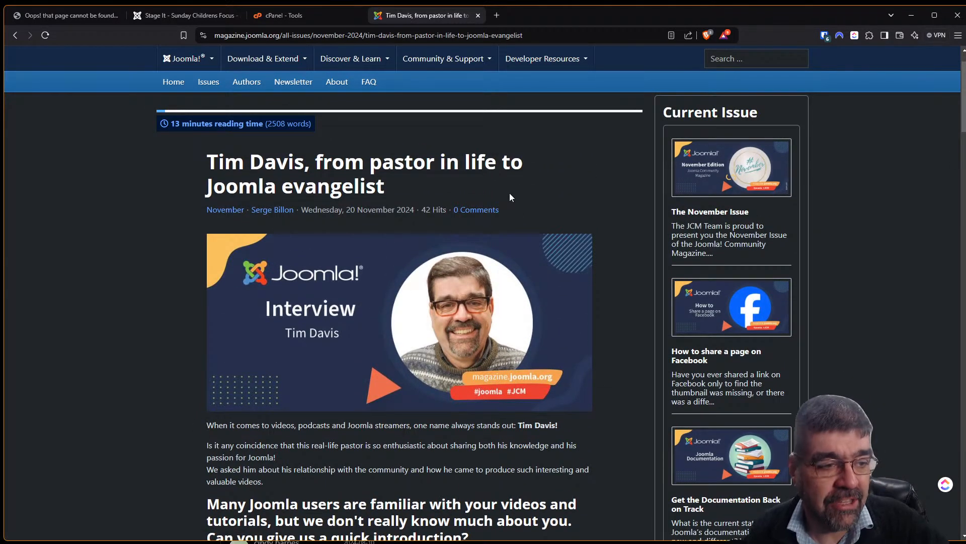
# Step: Return to StageIt, log in to the new staging site's administrator, and open its plugin list
pyautogui.click(174, 15)
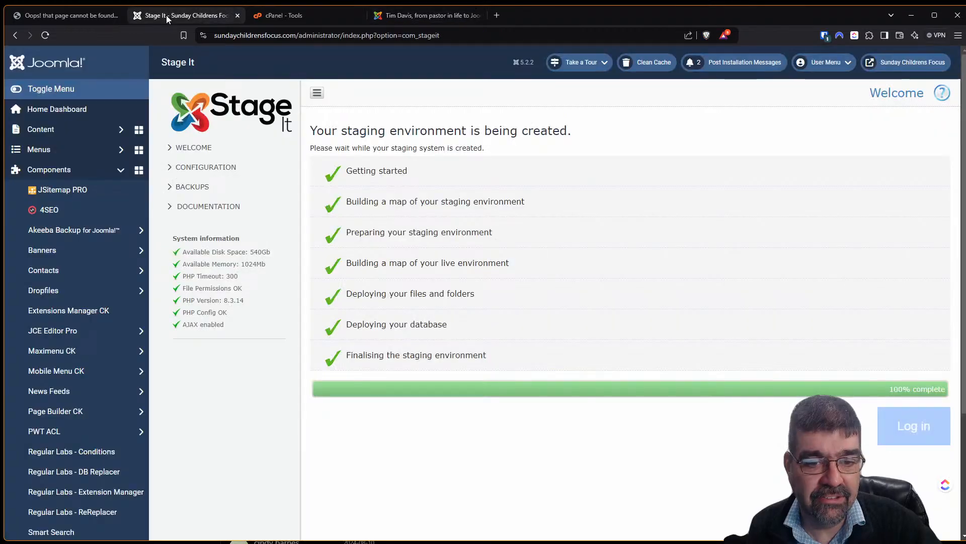
pyautogui.click(911, 425)
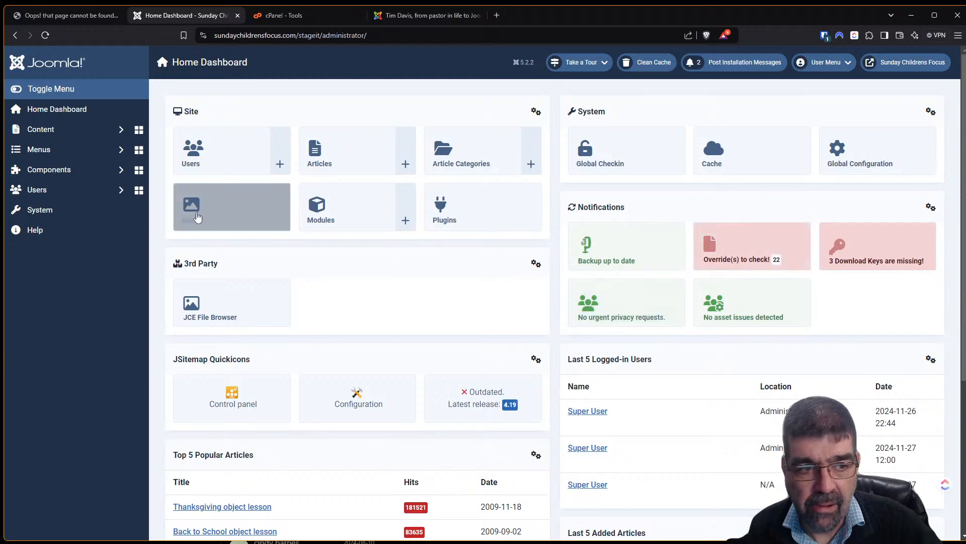
pyautogui.click(46, 211)
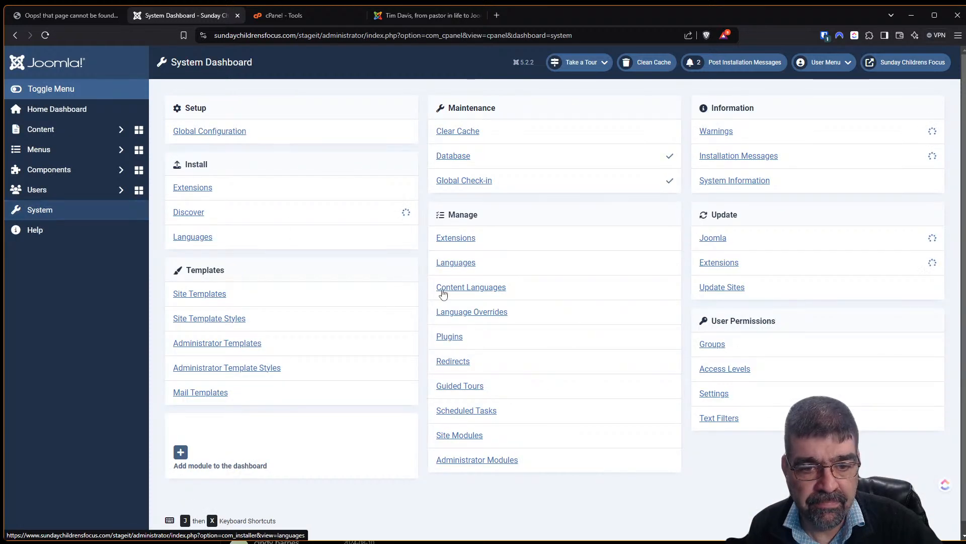
pyautogui.click(455, 341)
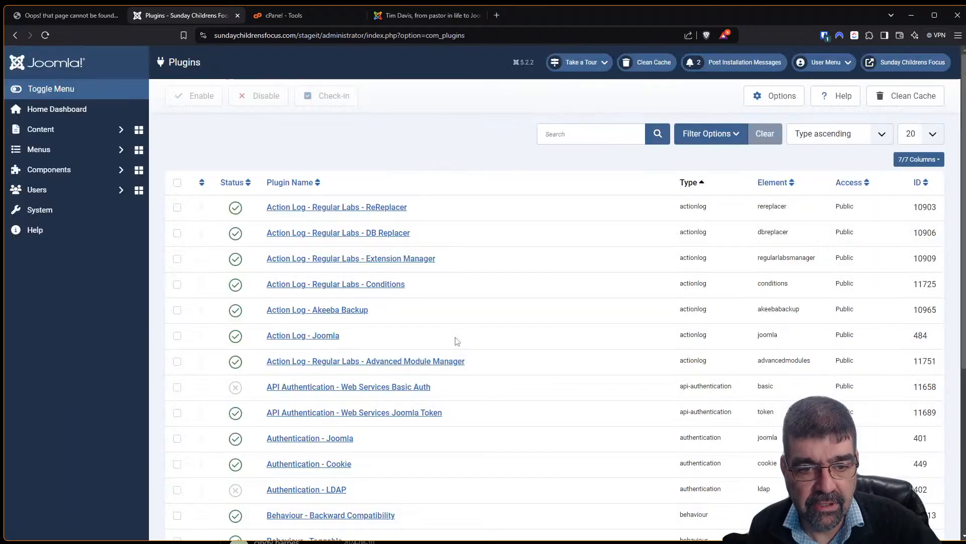
# Step: Search the plugins for "sef" and open the System - SEF plugin
pyautogui.click(569, 136)
pyautogui.write('sef')
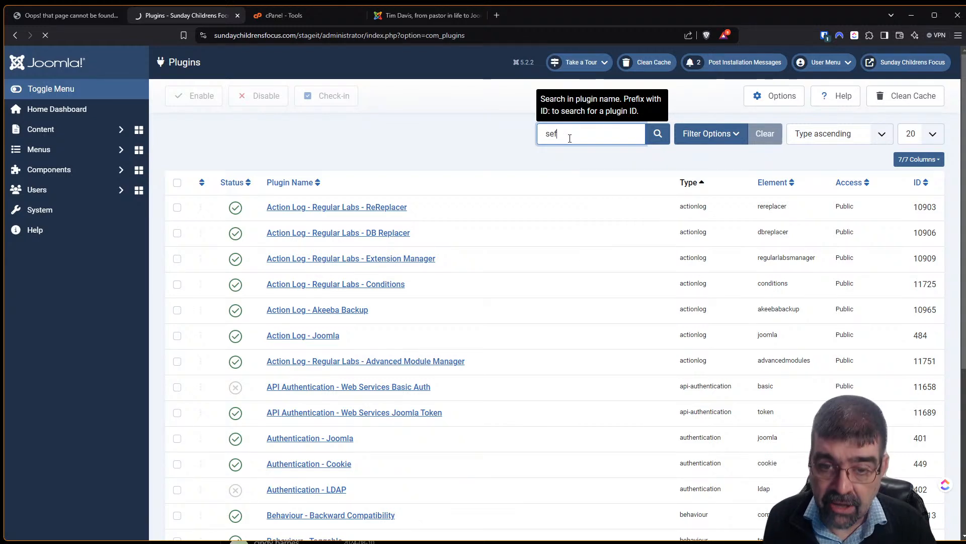
pyautogui.press('Return')
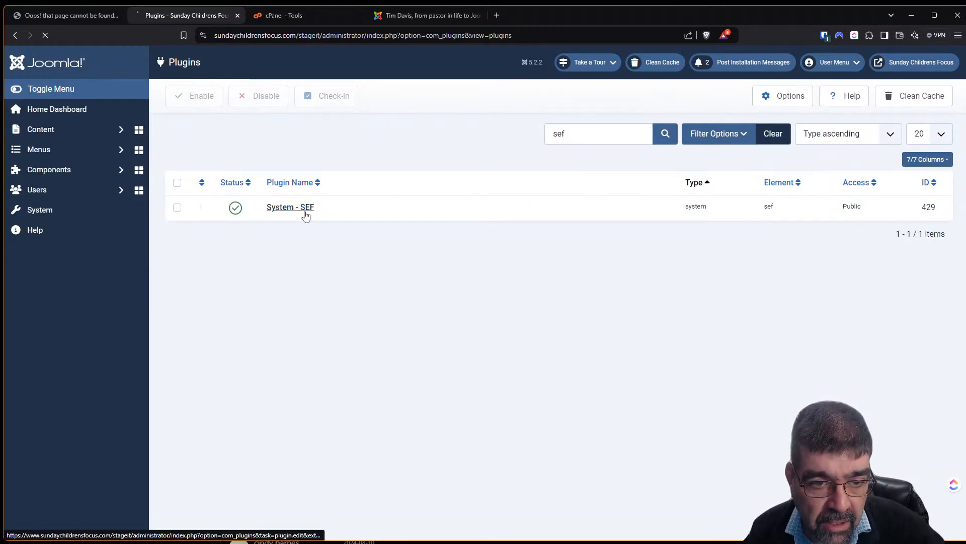
pyautogui.click(301, 209)
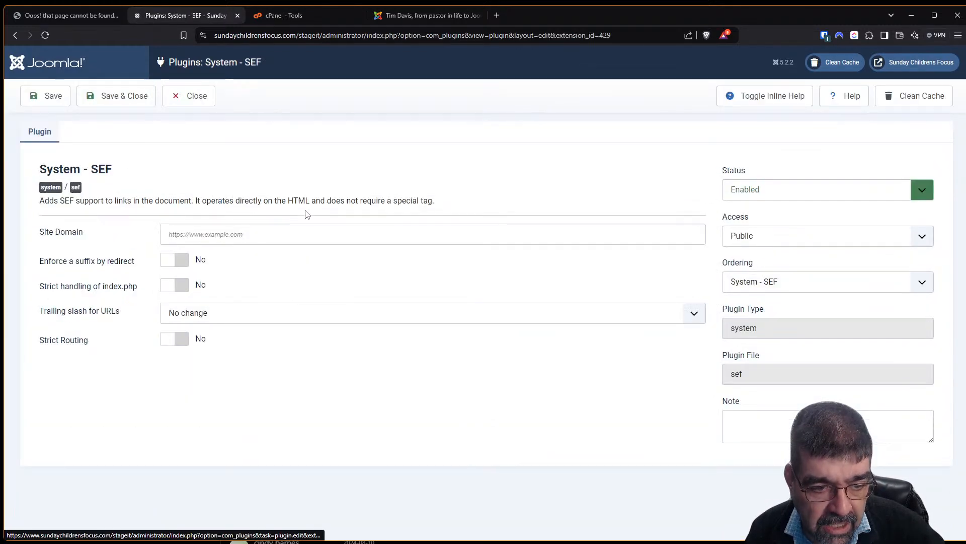
# Step: Enable Strict Routing in the System - SEF plugin, show the inline help, and save the plugin
pyautogui.click(182, 347)
pyautogui.click(766, 97)
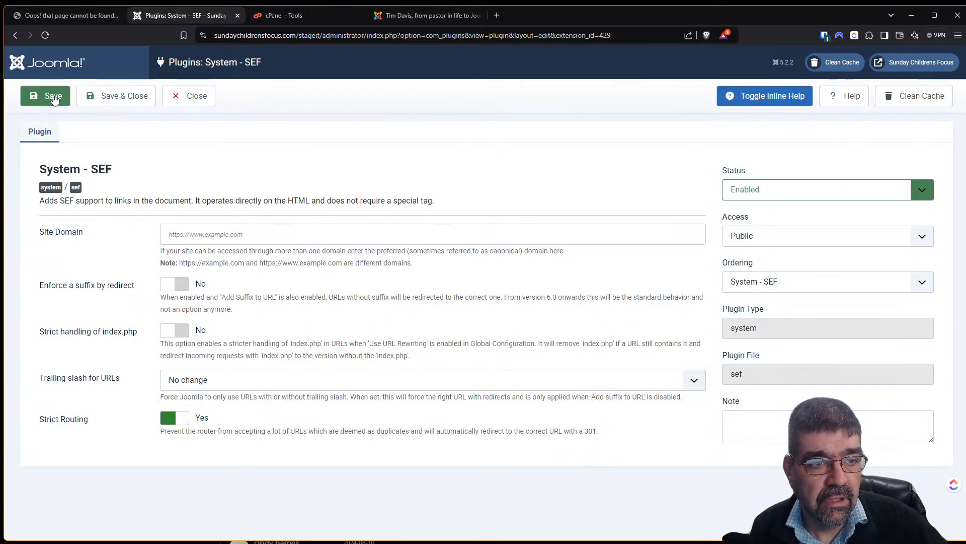
pyautogui.click(49, 96)
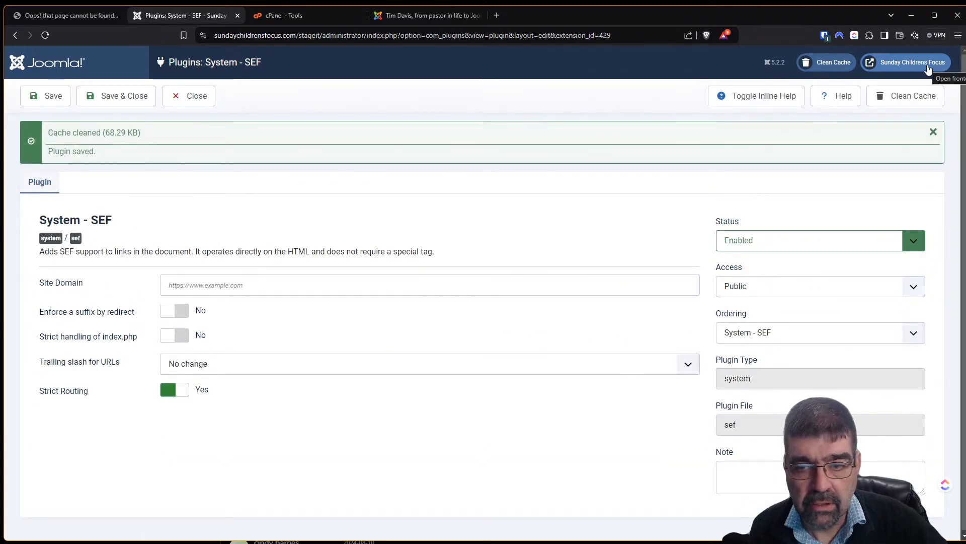
# Step: Open the staging site's front end, find "mustard" on the home page, and test the Parable of the Mustard Seed link, reloading its page
pyautogui.click(912, 63)
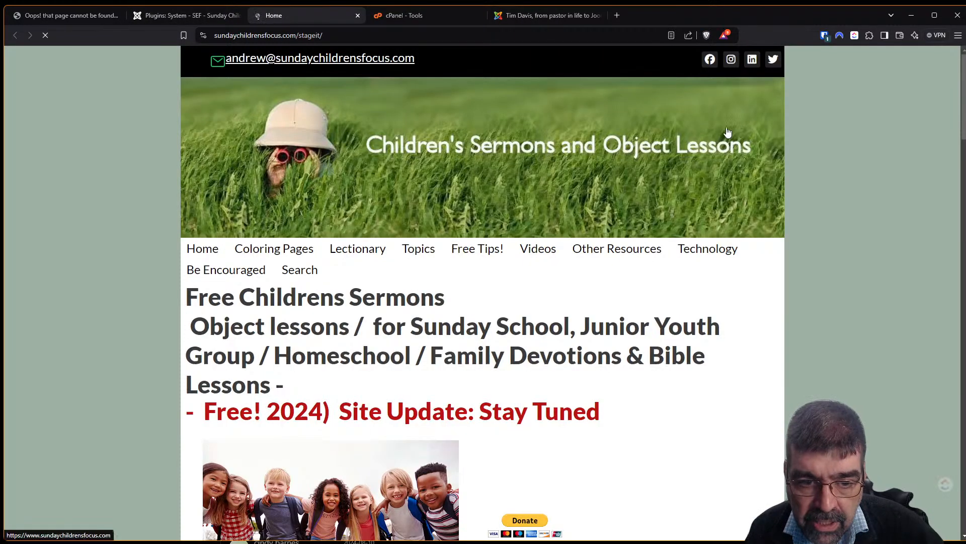
pyautogui.hotkey('ctrl', 'f')
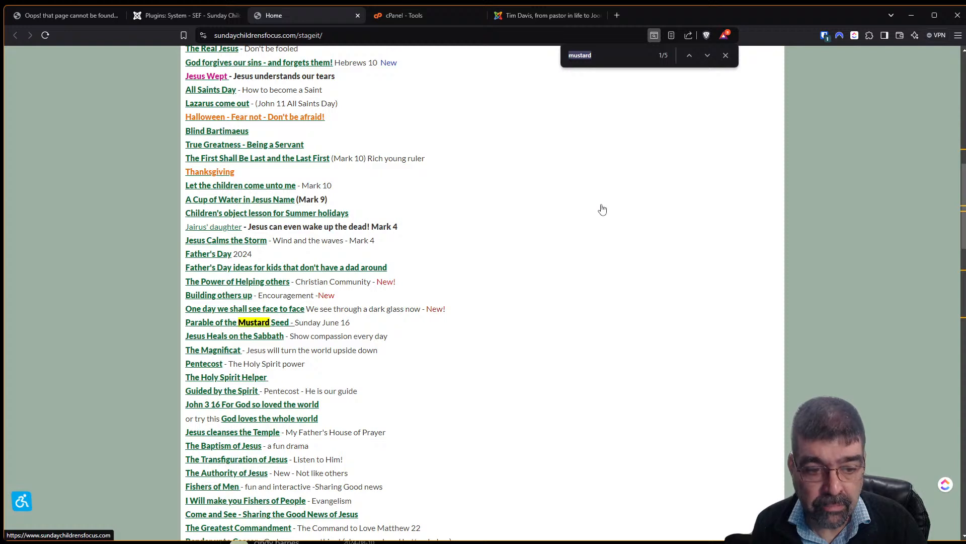
pyautogui.click(533, 195)
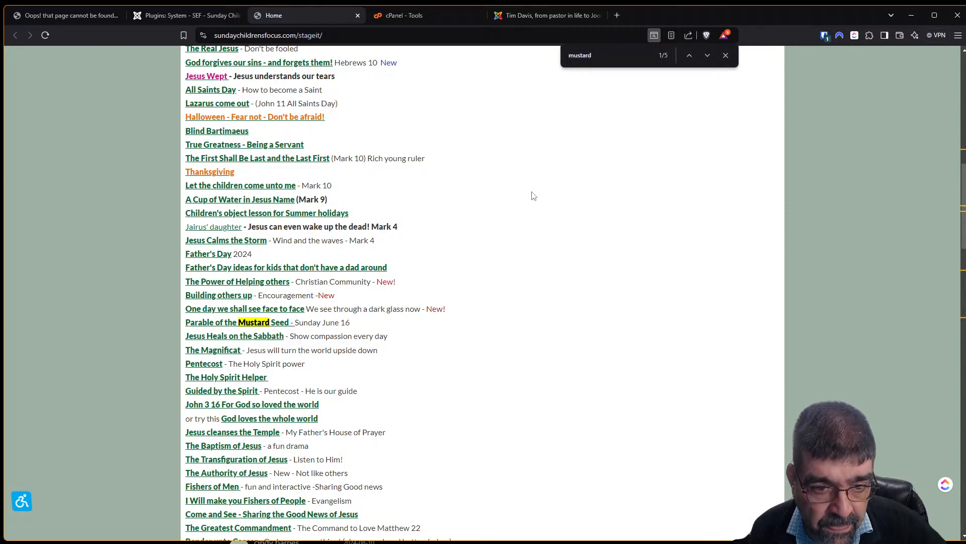
pyautogui.click(197, 326)
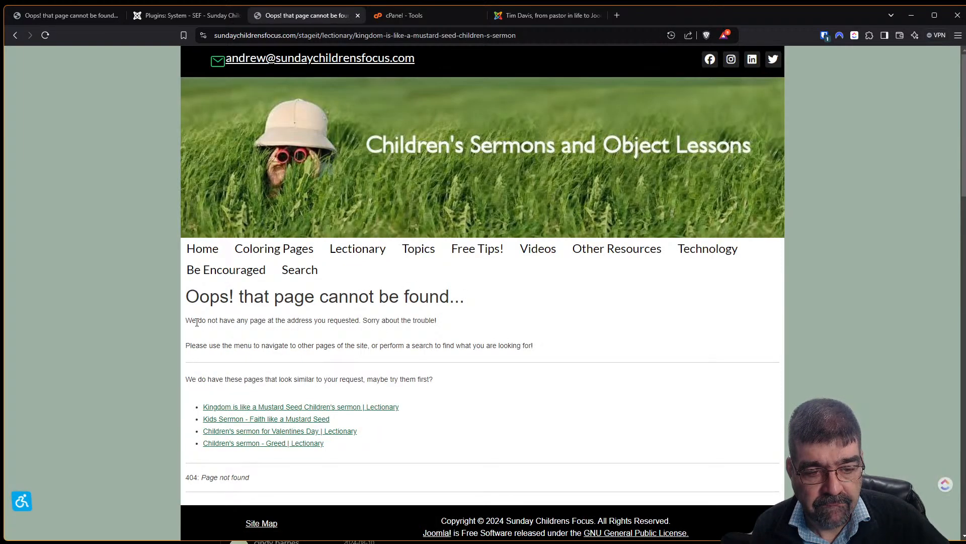
pyautogui.click(50, 34)
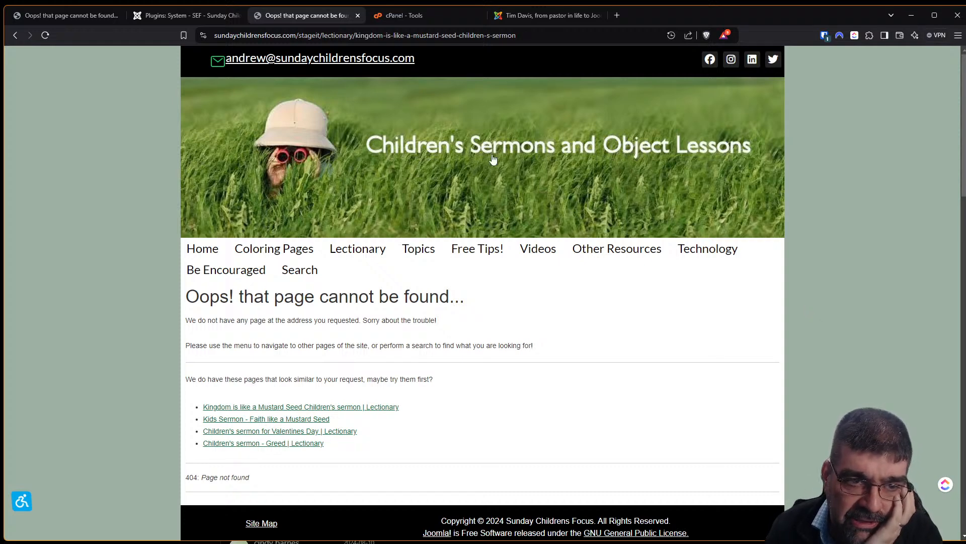
# Step: In the System - SEF plugin, enable strict handling of index.php, enforce URLs without trailing slash, show the inline help, and save
pyautogui.click(186, 15)
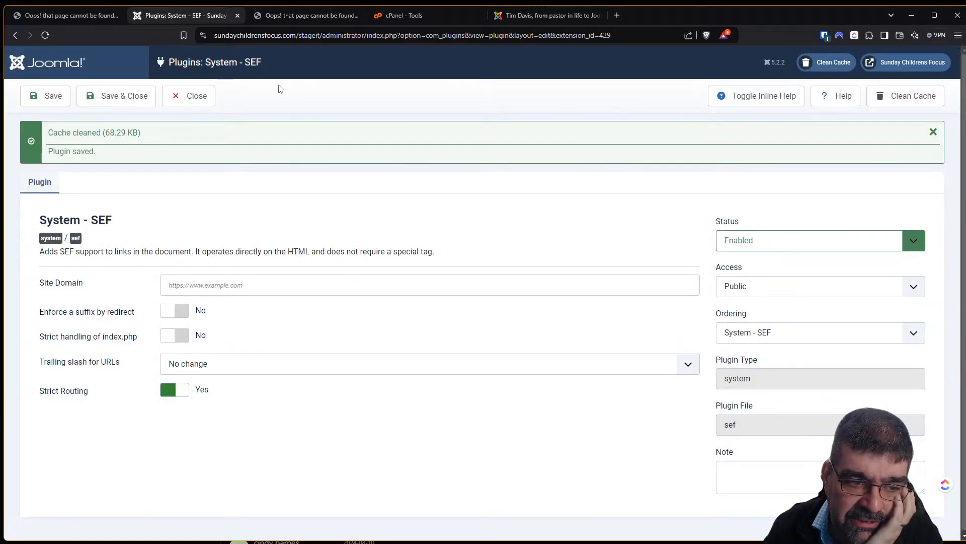
pyautogui.click(189, 335)
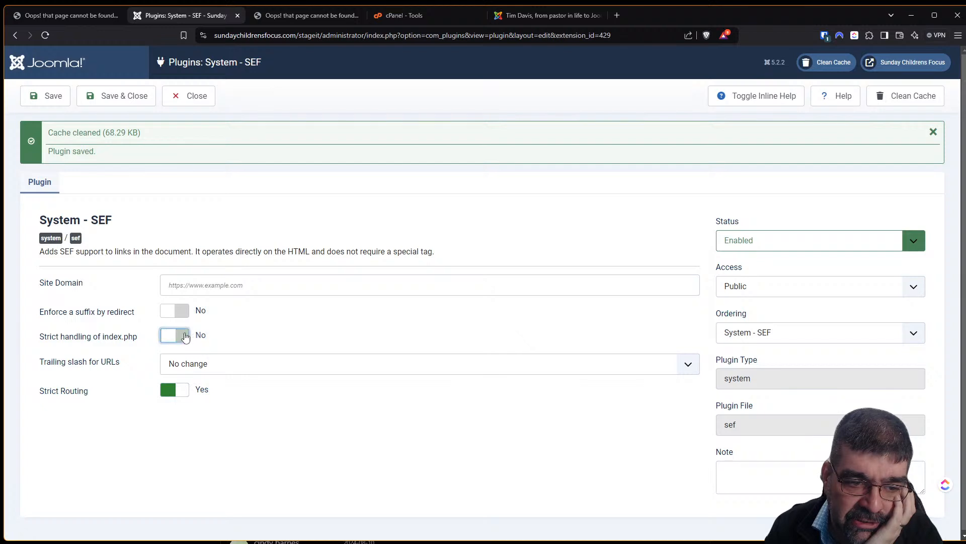
pyautogui.click(200, 363)
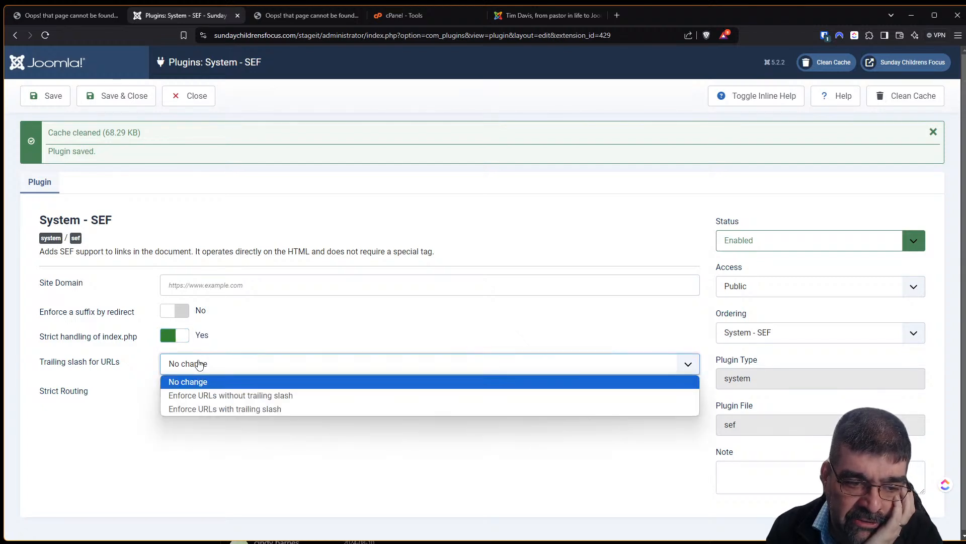
pyautogui.click(207, 400)
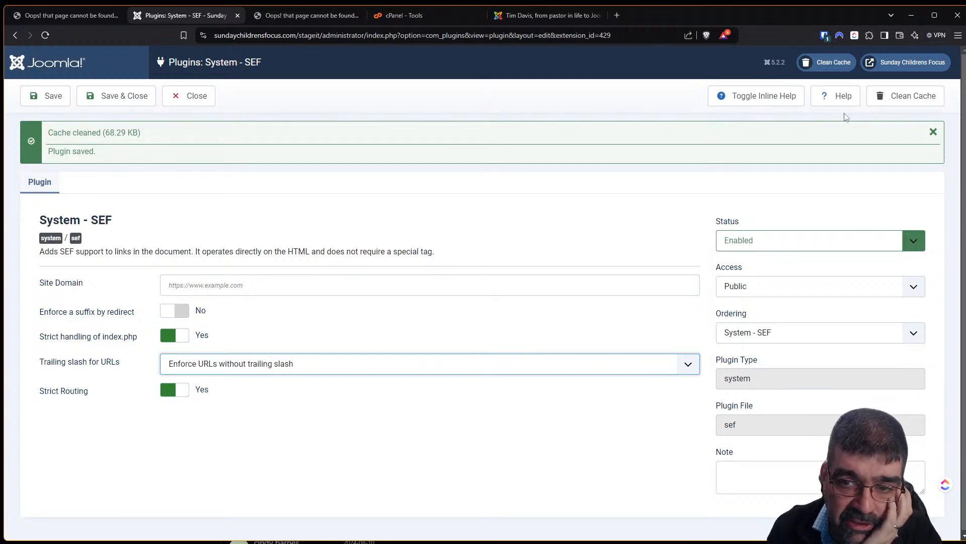
pyautogui.click(758, 96)
pyautogui.scroll(-1, 356, 335)
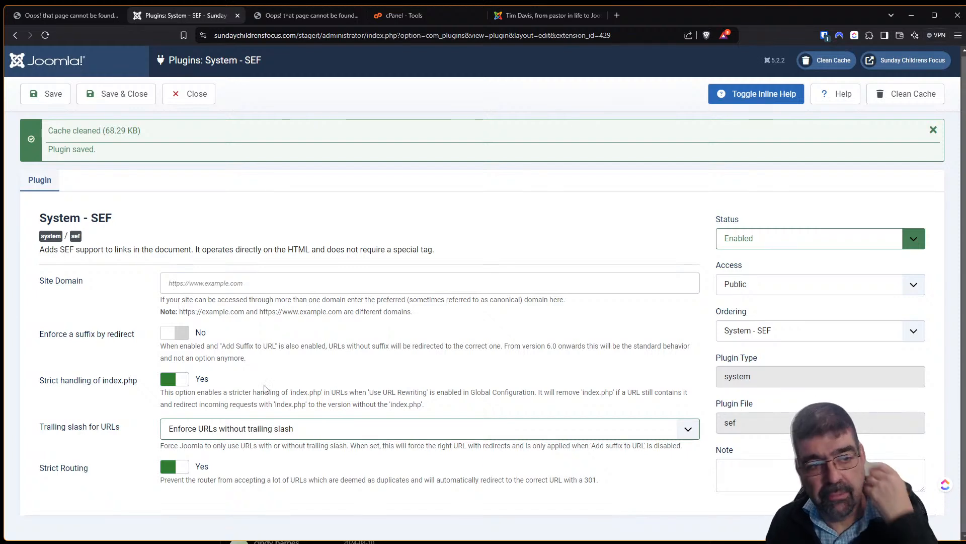
pyautogui.click(48, 93)
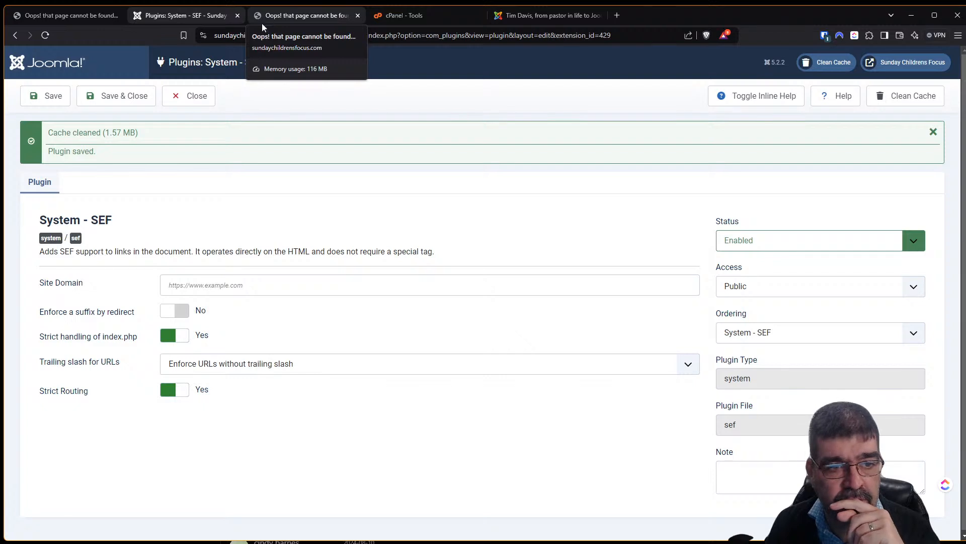
# Step: Close the System - SEF plugin, open the article list, and search the articles for "mustard"
pyautogui.click(134, 103)
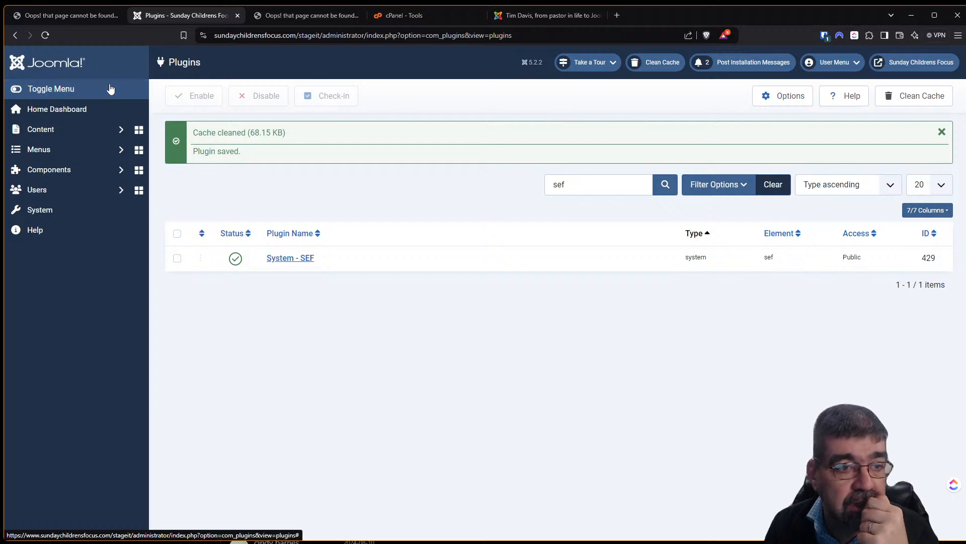
pyautogui.click(56, 134)
pyautogui.click(56, 149)
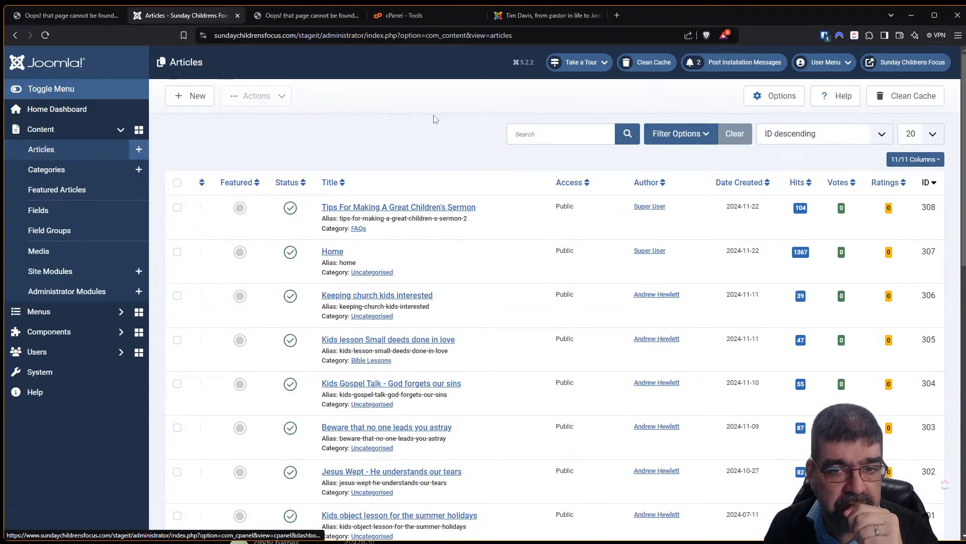
pyautogui.click(528, 132)
pyautogui.write('mustart')
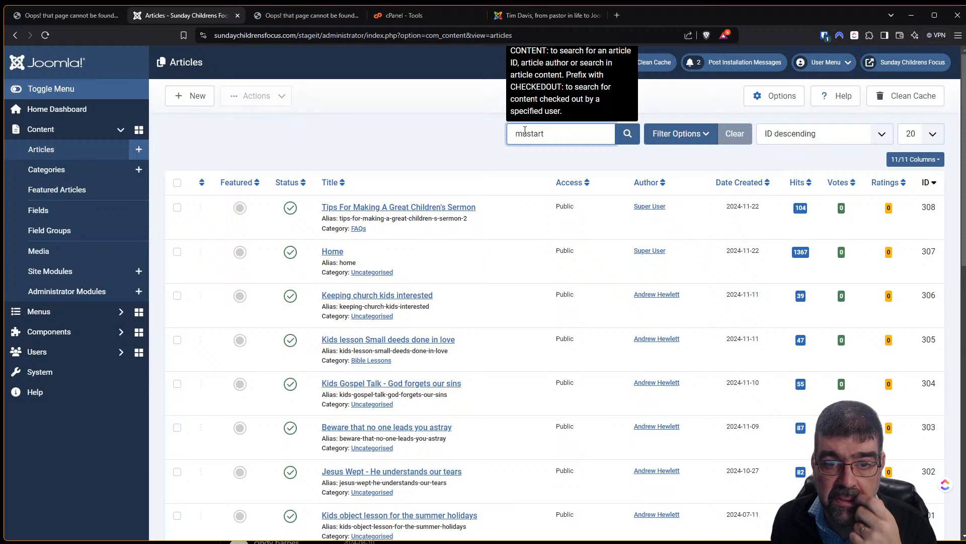
pyautogui.press('BackSpace')
pyautogui.write('d')
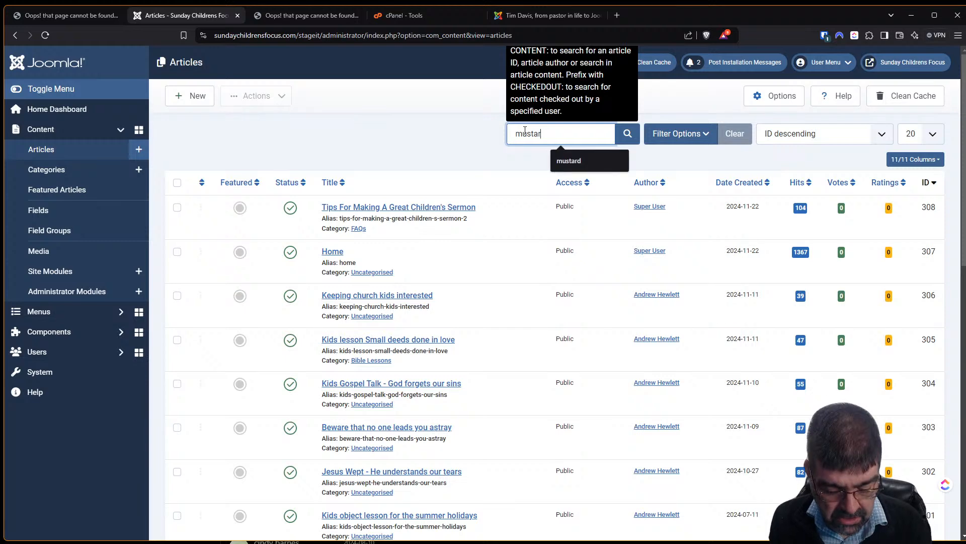
pyautogui.press('Return')
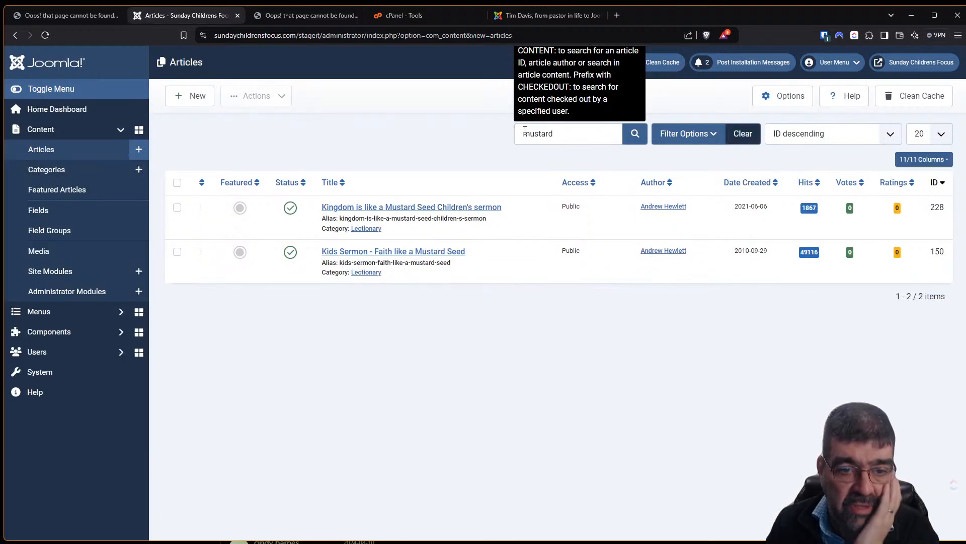
# Step: Open the article "Kingdom is like a Mustard Seed Children's sermon", view it on the front end, and close it in the administrator
pyautogui.click(455, 207)
pyautogui.click(921, 63)
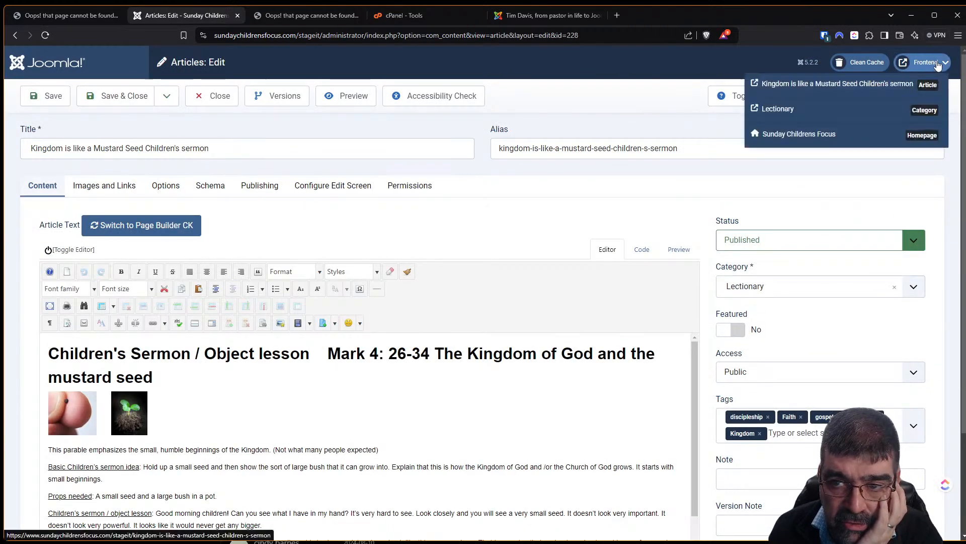
pyautogui.click(885, 89)
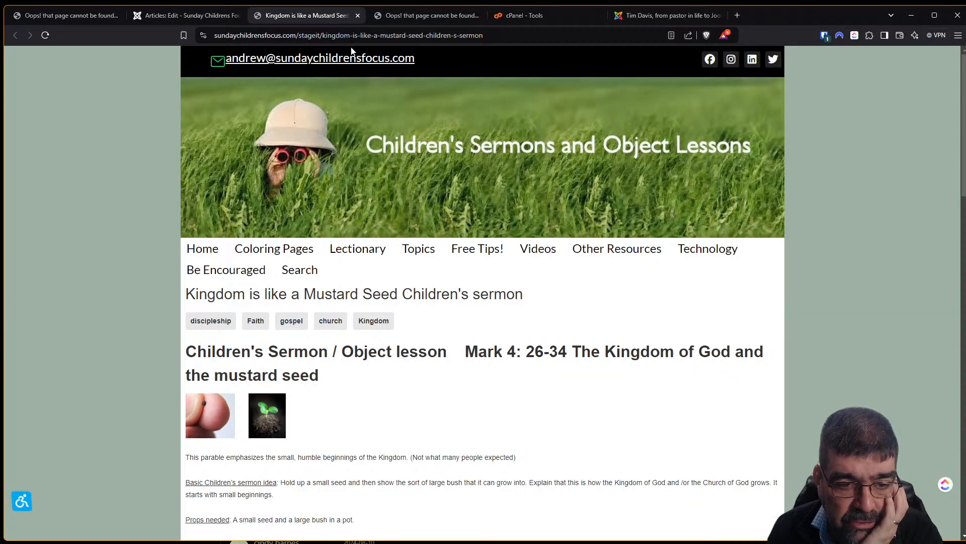
pyautogui.click(182, 15)
pyautogui.click(219, 101)
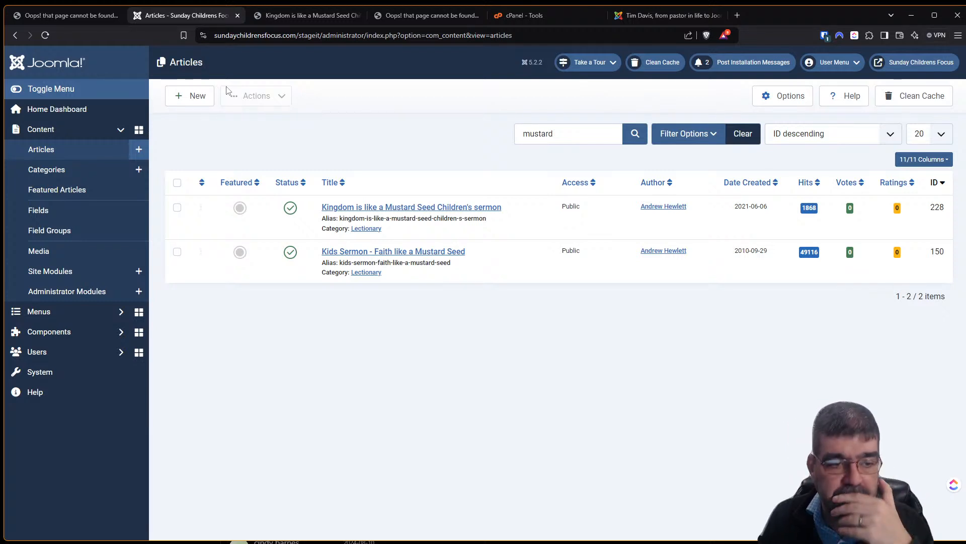
# Step: Hide the Joomla 5.2 welcome tour forever and open the extension installation page from the System Dashboard
pyautogui.click(63, 379)
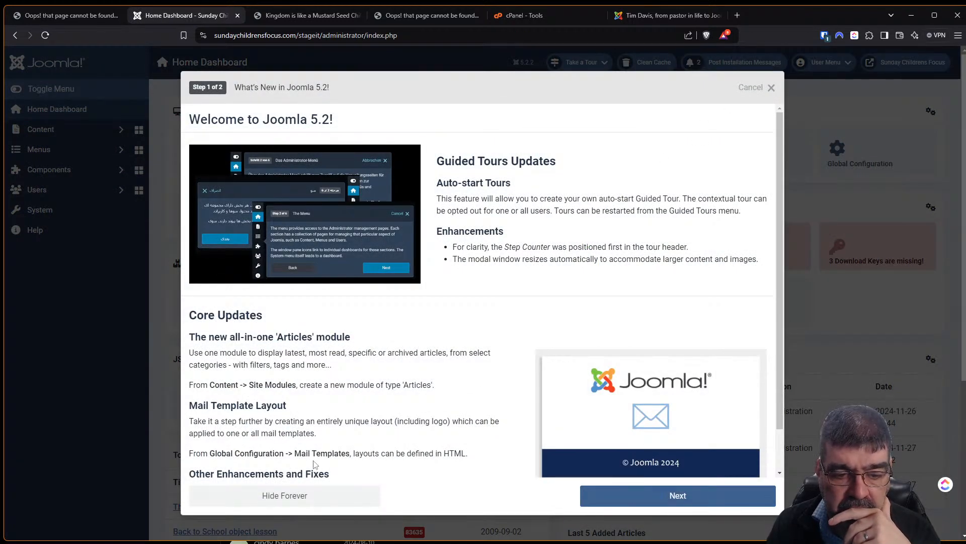
pyautogui.click(314, 496)
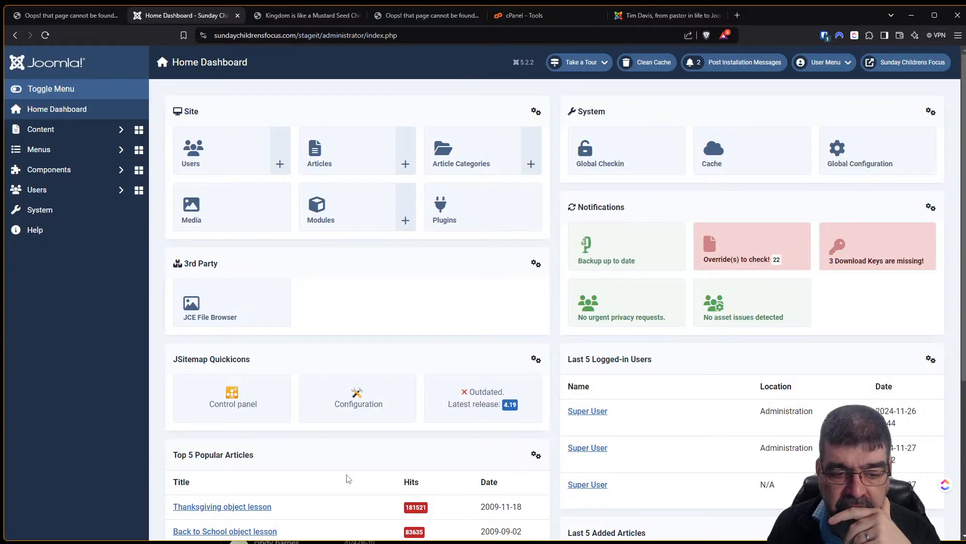
pyautogui.click(74, 218)
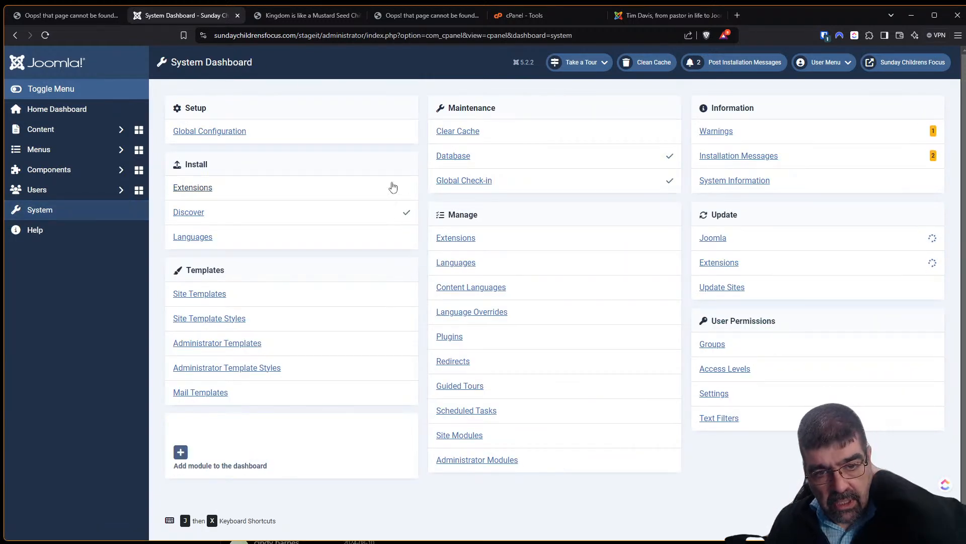
pyautogui.click(206, 191)
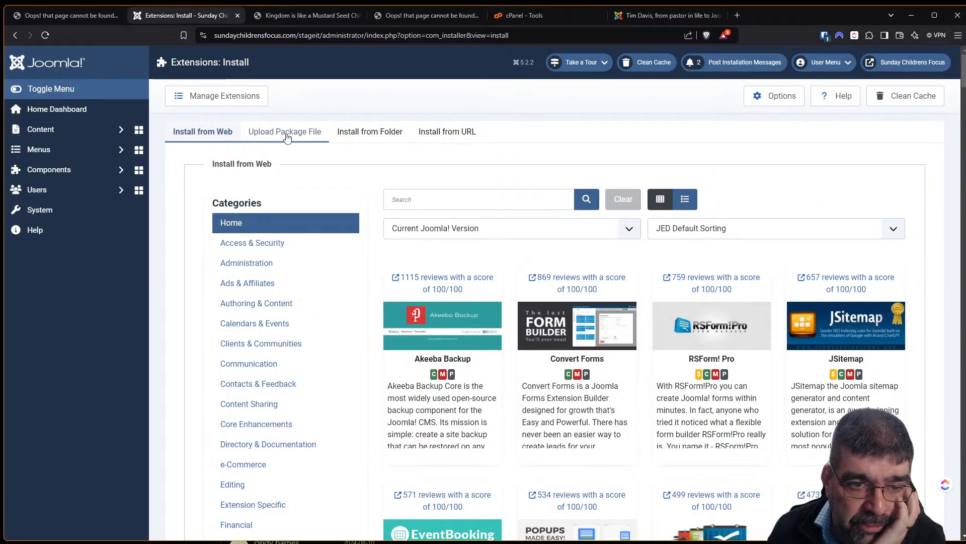
# Step: Upload and install the package pkg_forseo_6.2.0.2478_full from the weeblr.com folder inside Joomla 4 on Google Drive
pyautogui.click(287, 135)
pyautogui.click(549, 310)
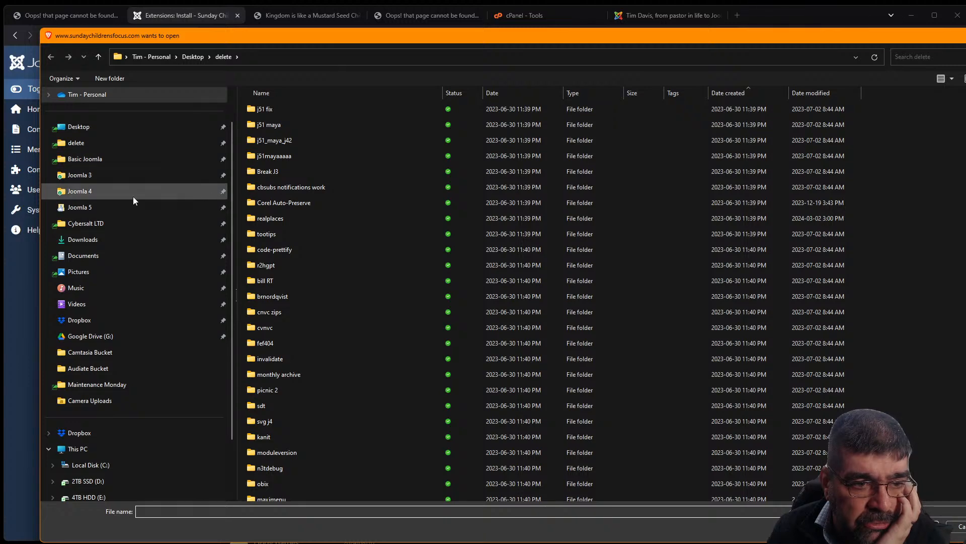
pyautogui.click(132, 196)
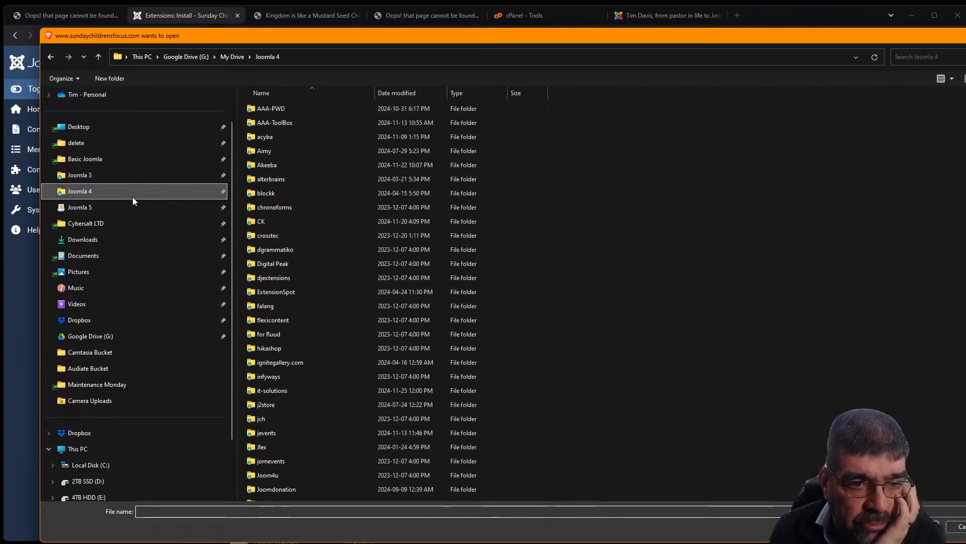
pyautogui.scroll(-5, 295, 166)
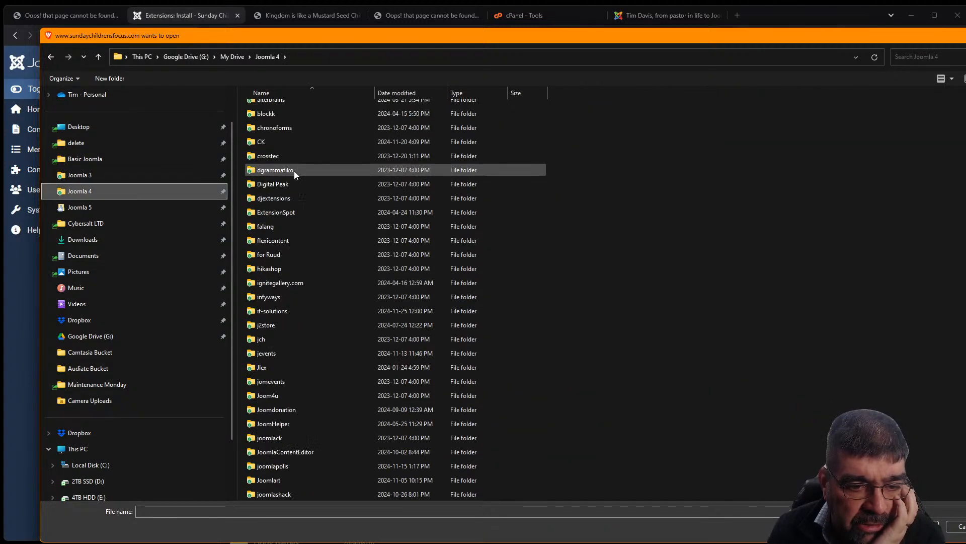
pyautogui.scroll(-7, 371, 392)
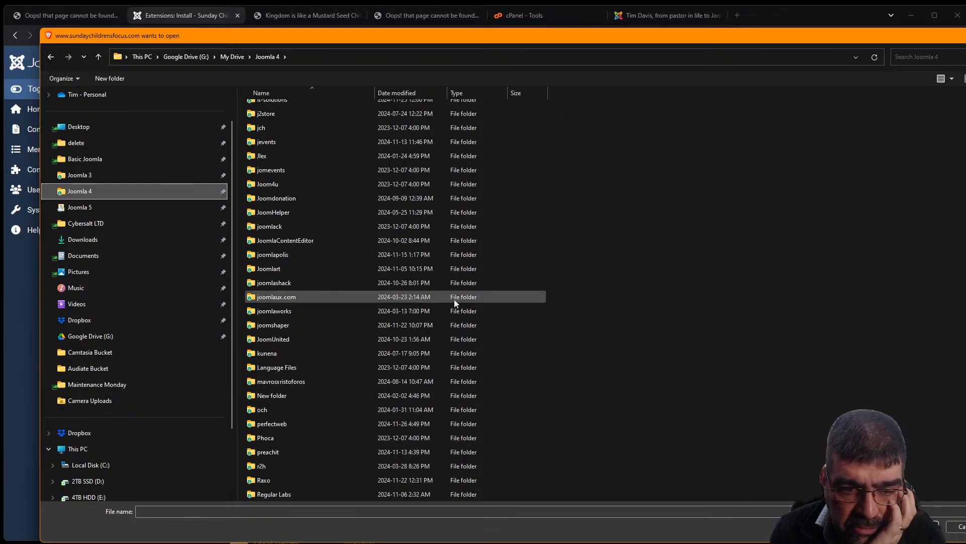
pyautogui.scroll(-1, 367, 315)
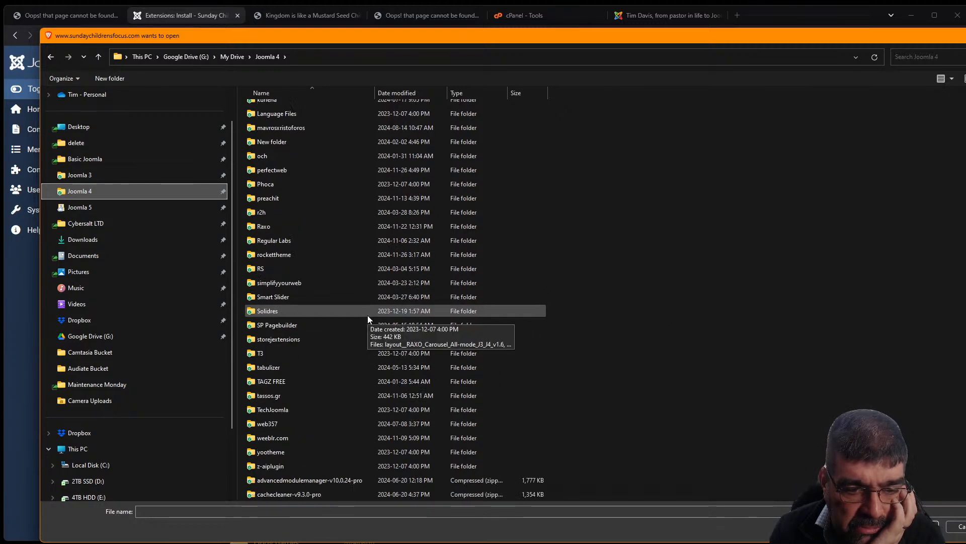
pyautogui.doubleClick(255, 438)
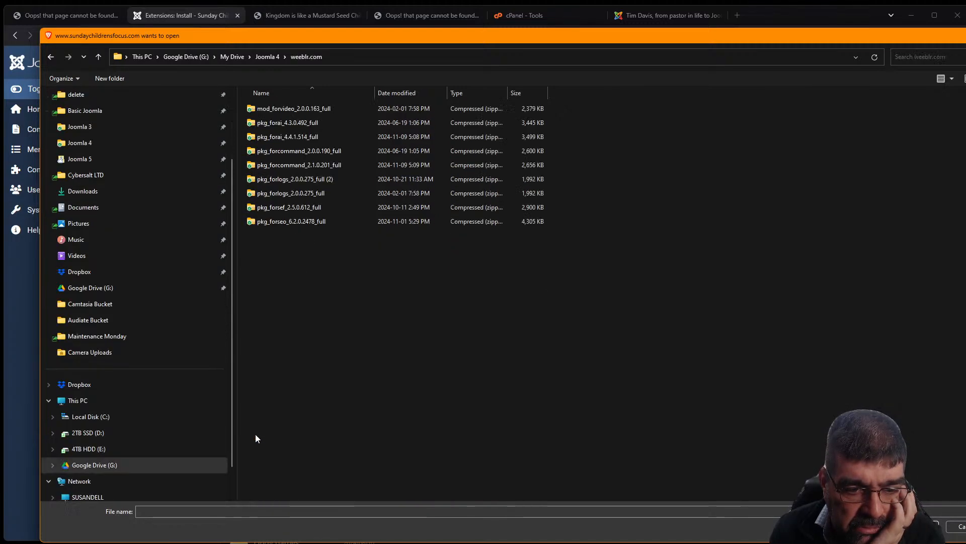
pyautogui.click(394, 93)
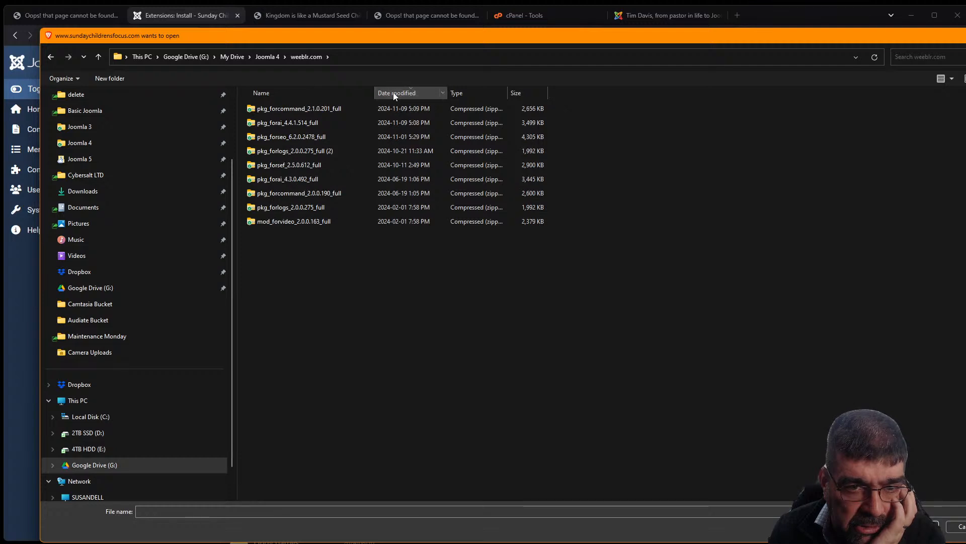
pyautogui.click(393, 92)
pyautogui.click(393, 92)
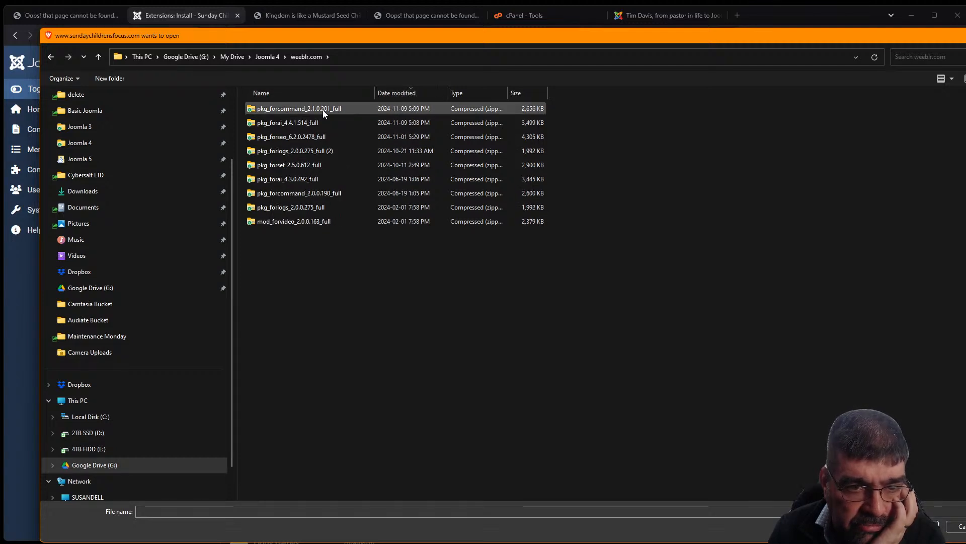
pyautogui.click(271, 139)
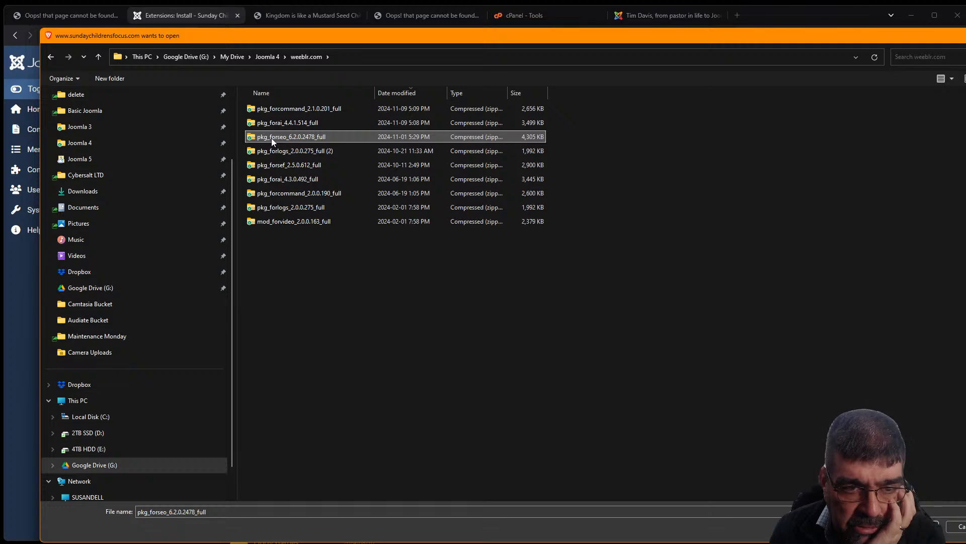
pyautogui.press('Return')
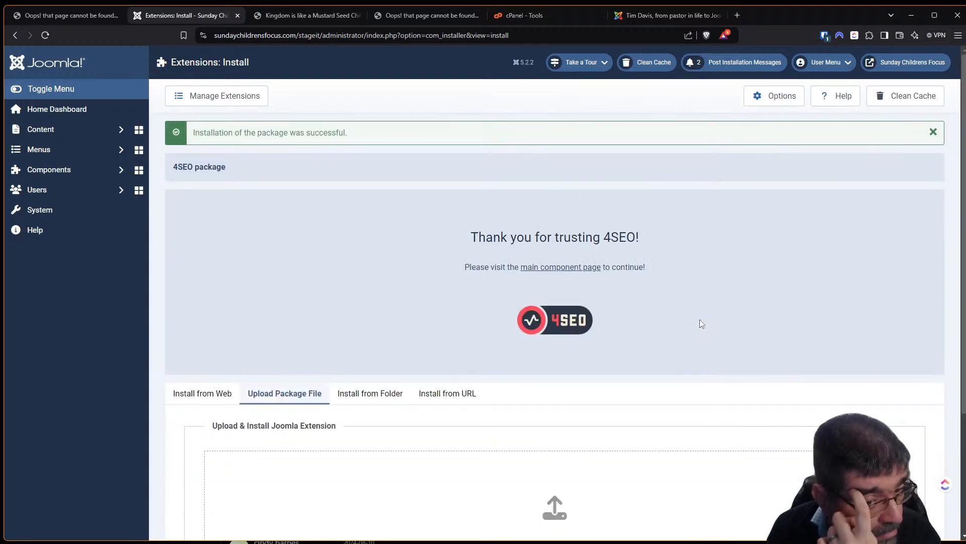
# Step: Switch to cPanel and open the public_html/stageit folder in the File Manager
pyautogui.click(520, 19)
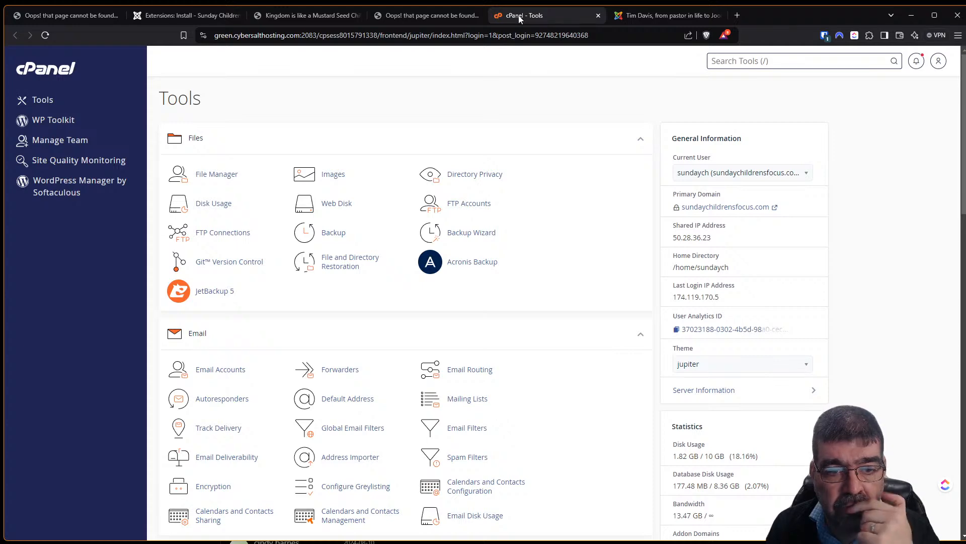
pyautogui.click(216, 177)
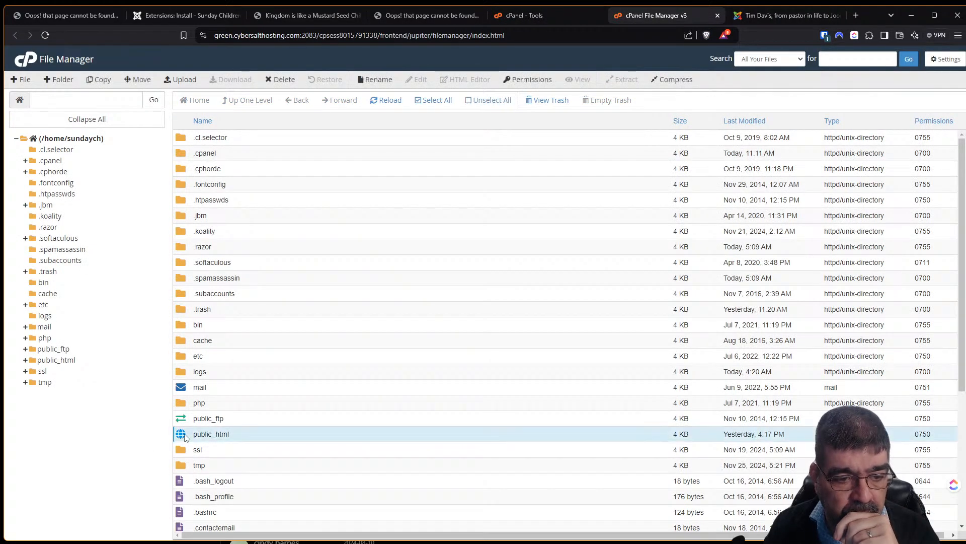
pyautogui.doubleClick(185, 438)
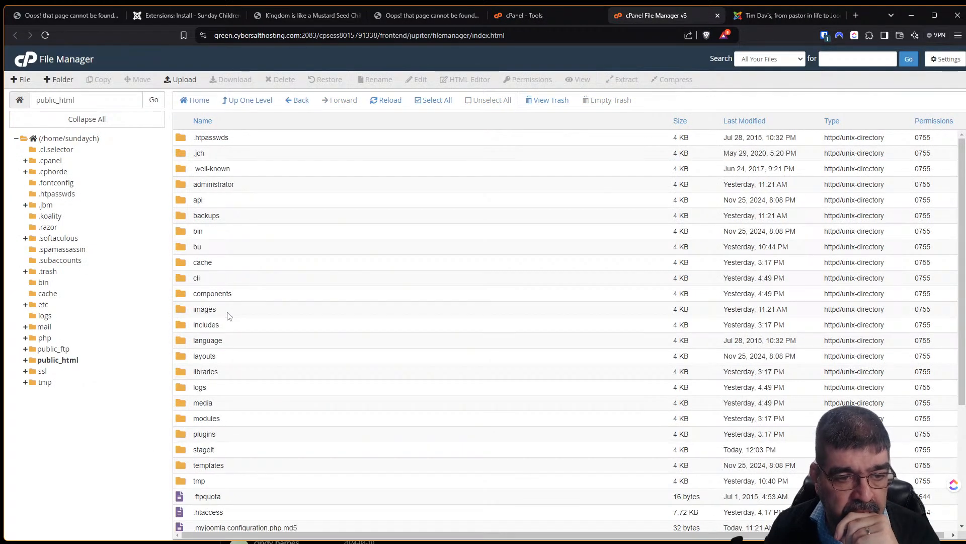
pyautogui.doubleClick(196, 449)
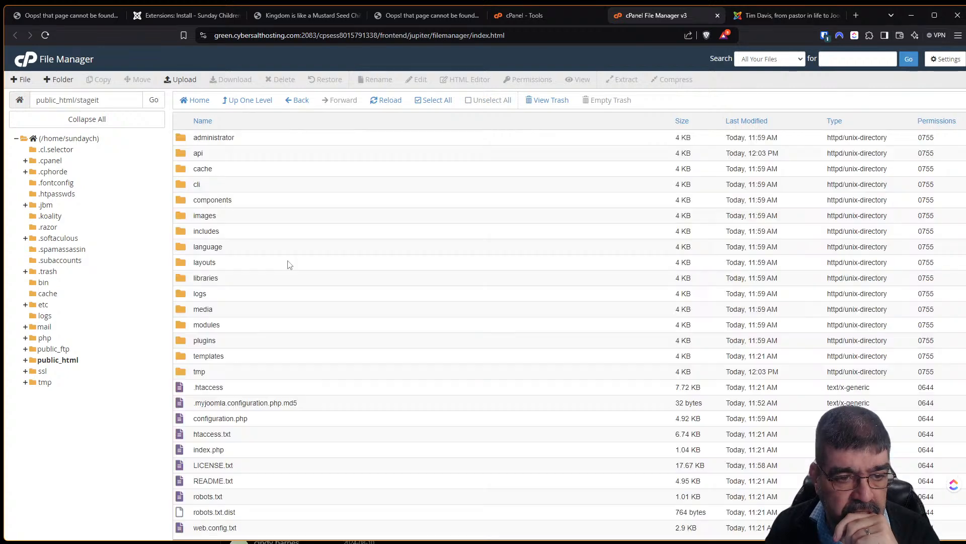
# Step: Open the staging site's .htaccess file for editing and look through its header directives and Joomla section
pyautogui.rightClick(189, 392)
pyautogui.click(211, 426)
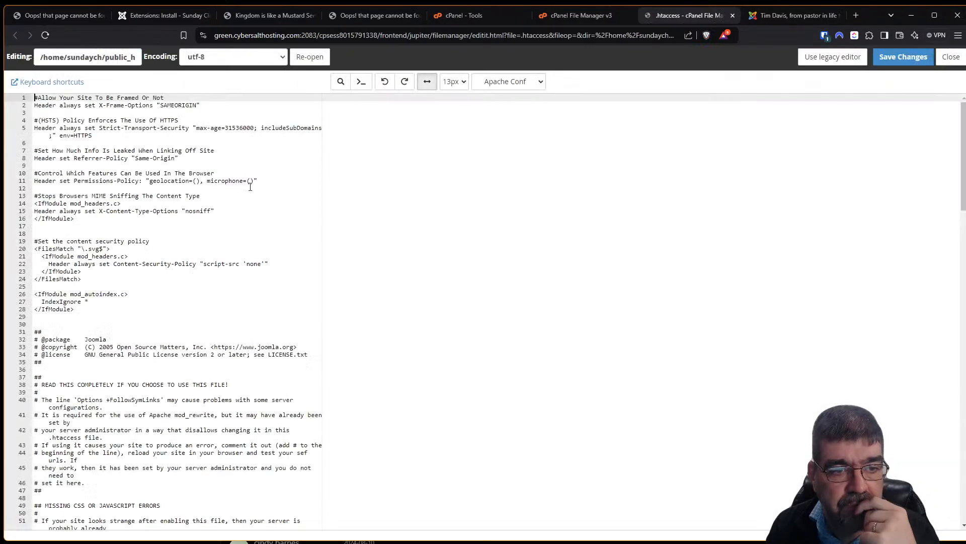
pyautogui.scroll(-3, 156, 177)
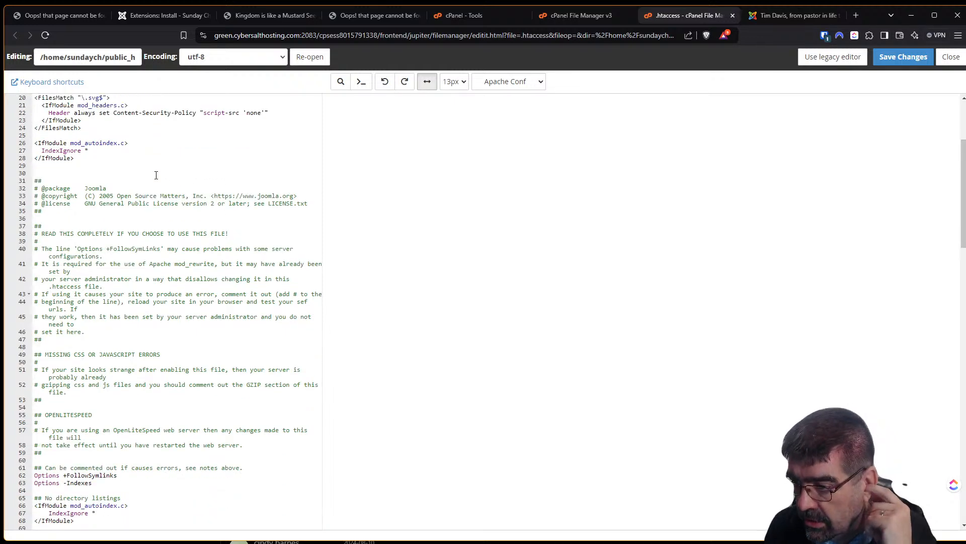
pyautogui.scroll(4, 153, 161)
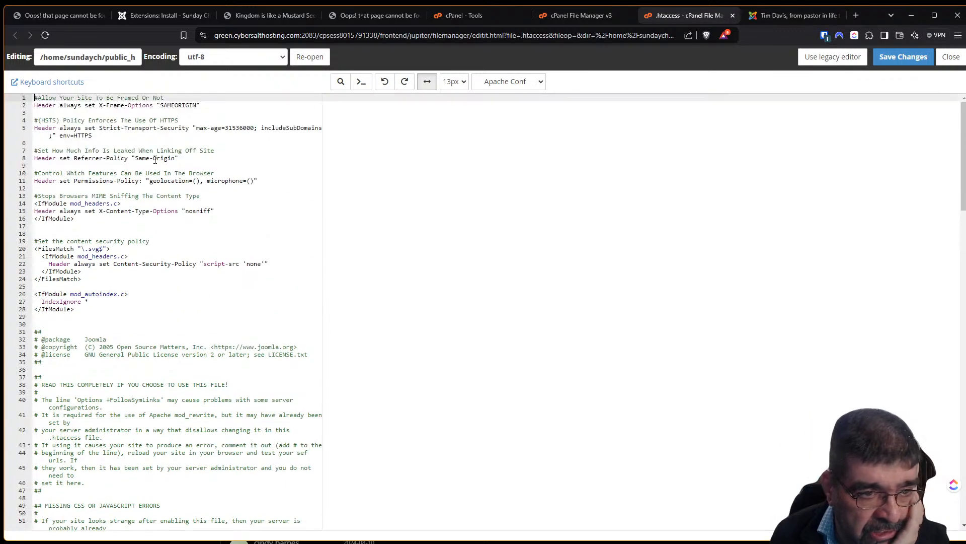
# Step: Read through the staging site's .htaccess file, from the Joomla notes through the exploit-blocking, custom redirect and core SEF rules
pyautogui.scroll(-4, 151, 166)
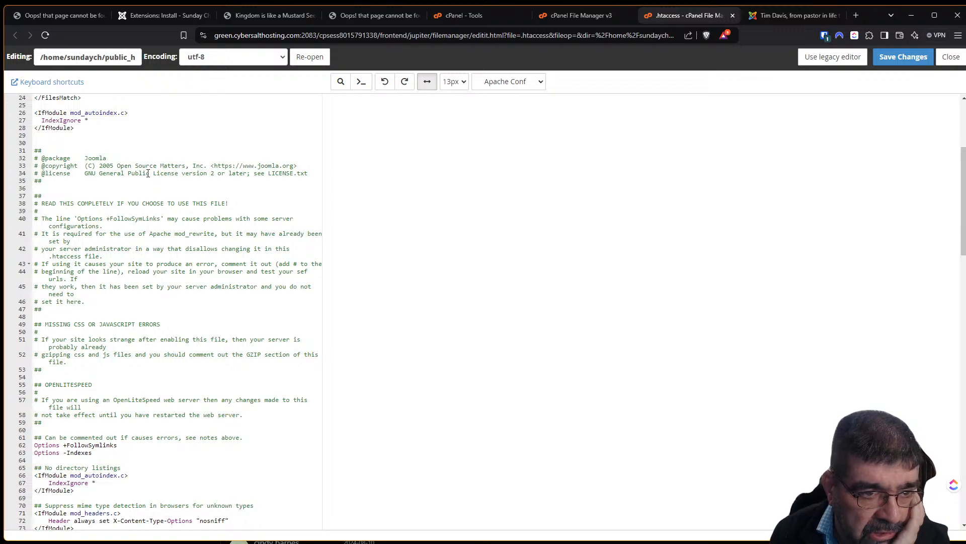
pyautogui.scroll(-2, 147, 175)
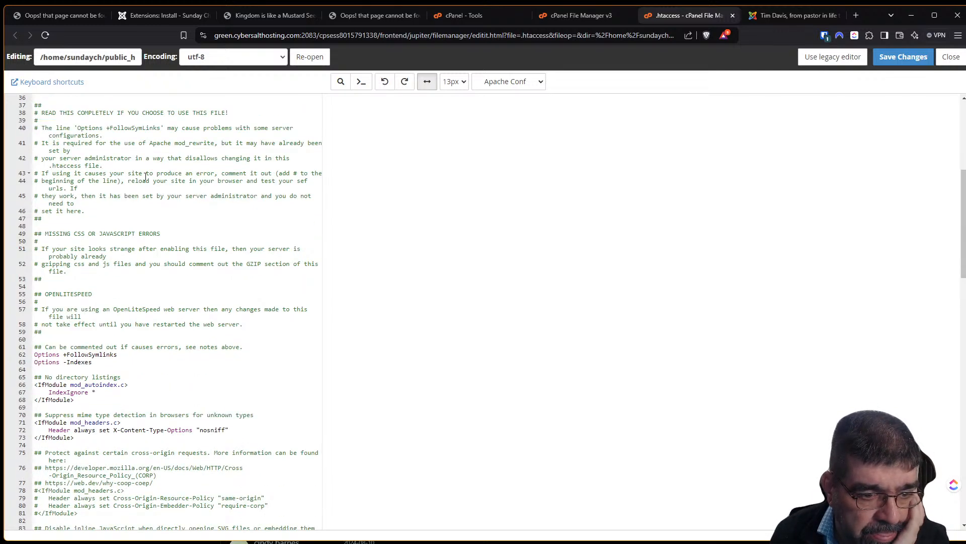
pyautogui.scroll(-2, 146, 176)
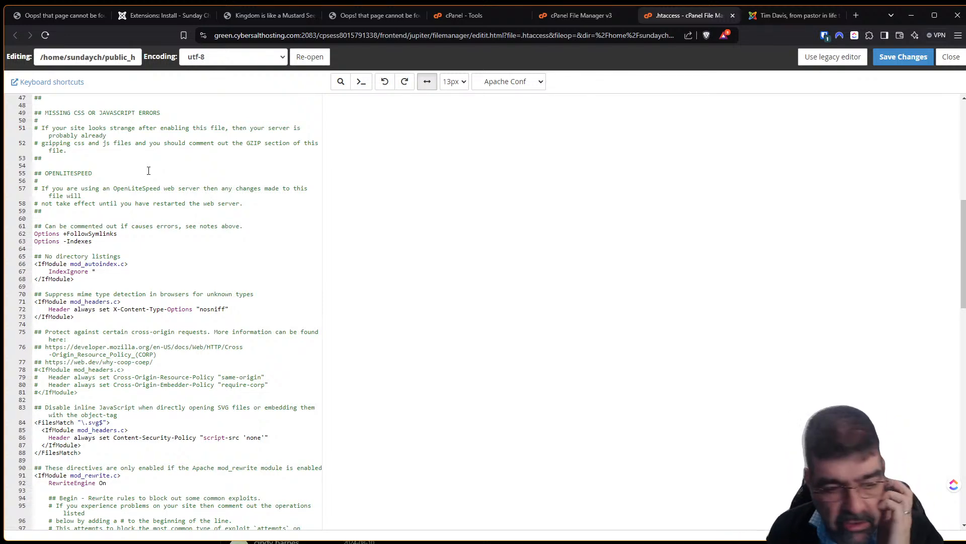
pyautogui.scroll(-2, 146, 191)
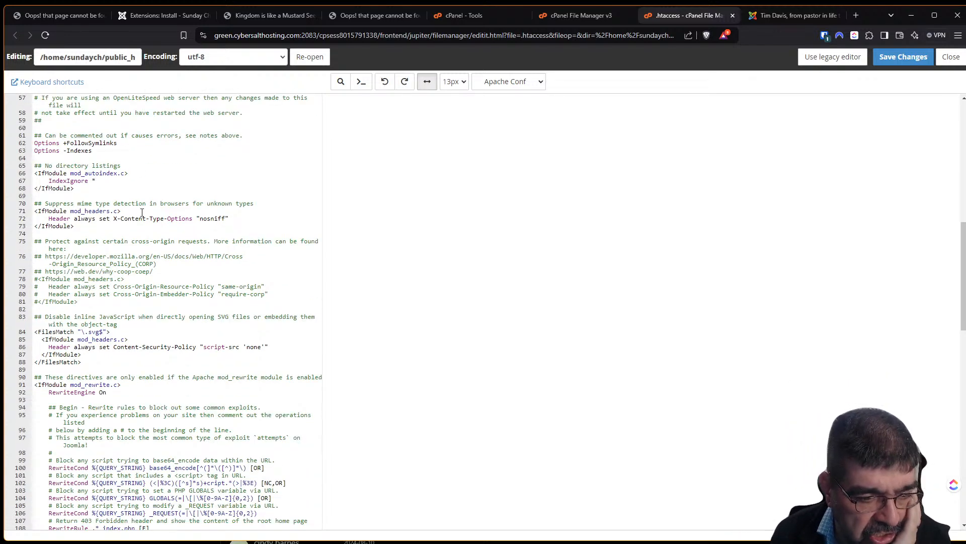
pyautogui.scroll(-3, 142, 212)
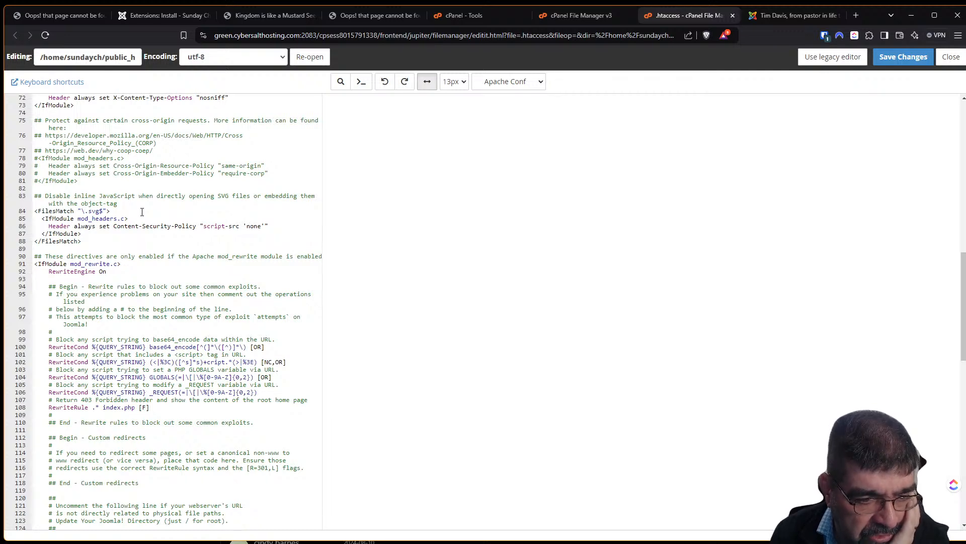
pyautogui.scroll(-3, 142, 212)
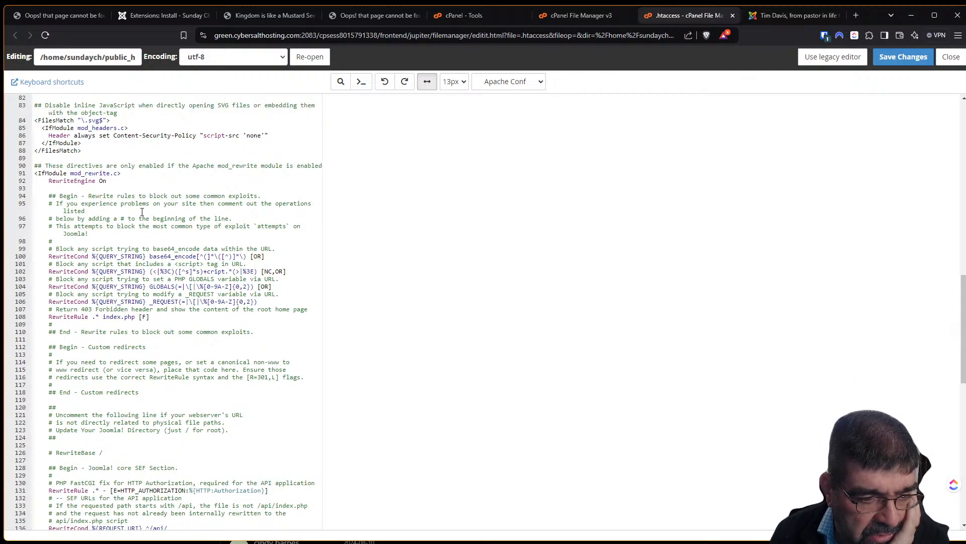
pyautogui.scroll(-2, 142, 211)
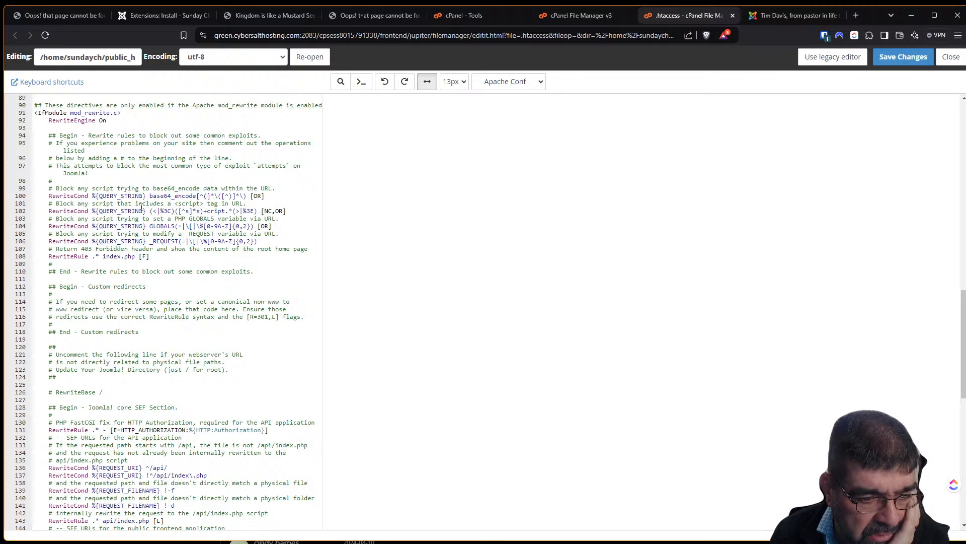
pyautogui.scroll(-3, 141, 207)
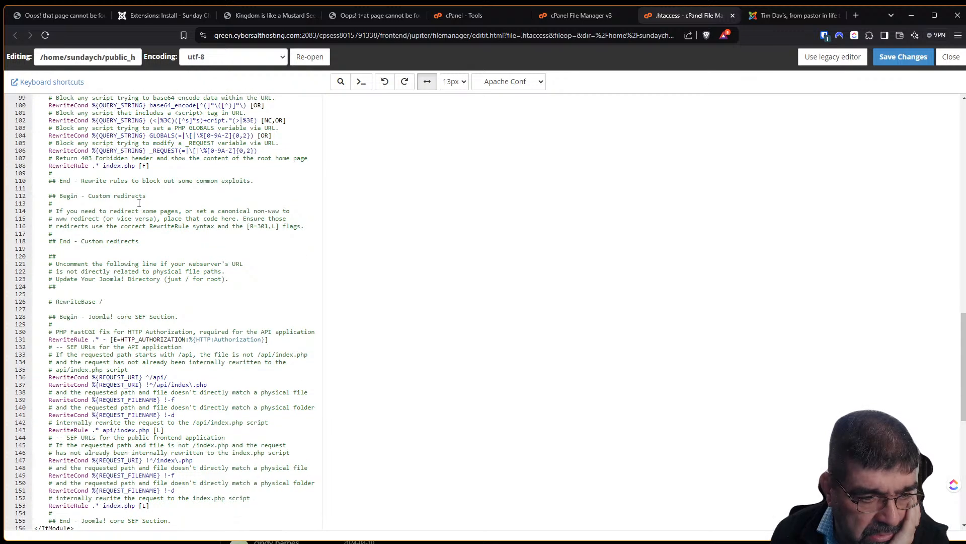
pyautogui.scroll(-3, 139, 203)
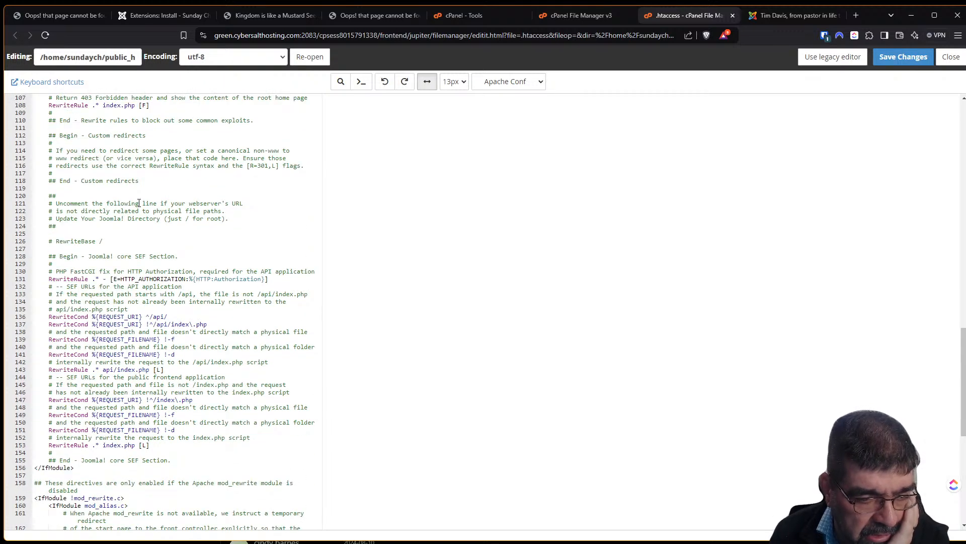
pyautogui.scroll(-3, 139, 203)
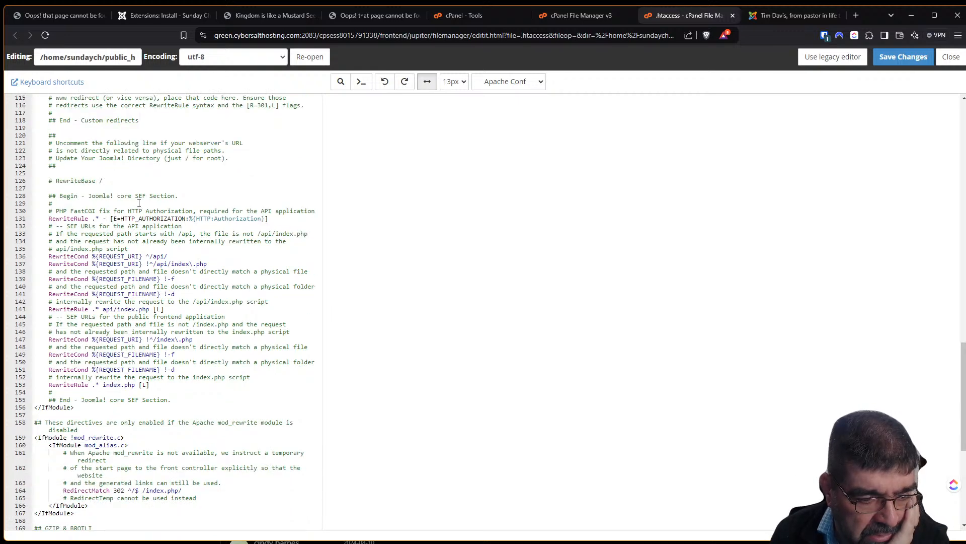
pyautogui.scroll(-3, 139, 203)
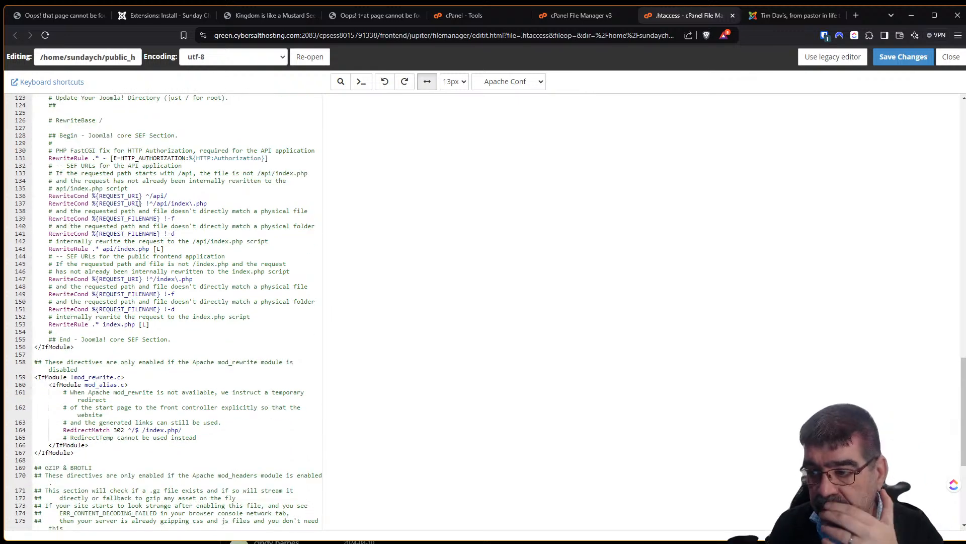
pyautogui.scroll(-3, 139, 203)
pyautogui.scroll(-3, 137, 205)
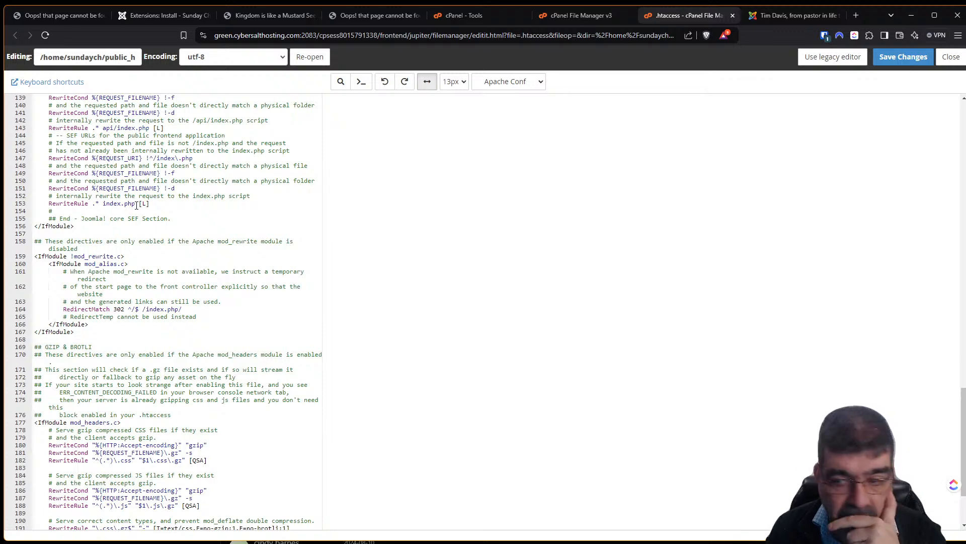
# Step: Re-examine the .htaccess RewriteBase and Joomla core SEF rules, along with the mod_alias and GZIP & BROTLI sections
pyautogui.scroll(20, 136, 204)
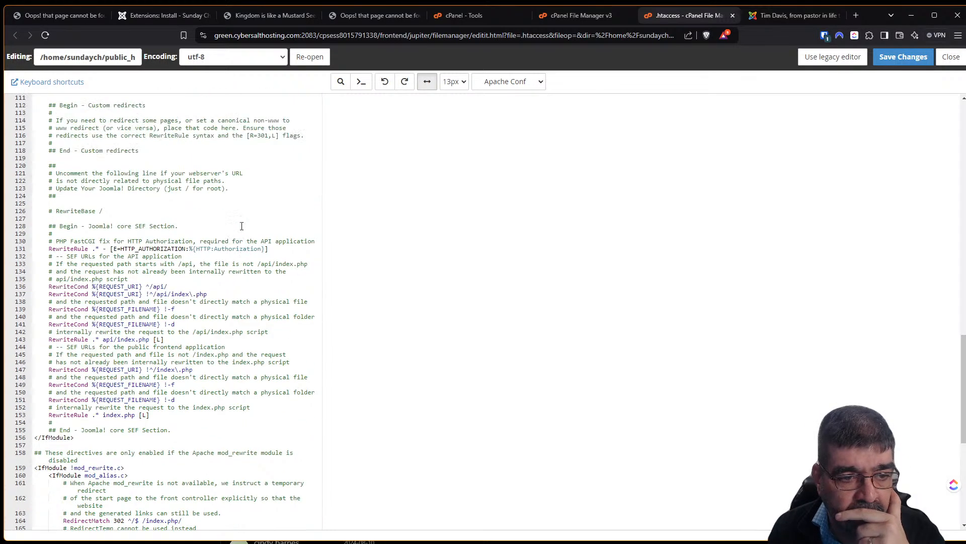
pyautogui.scroll(5, 237, 216)
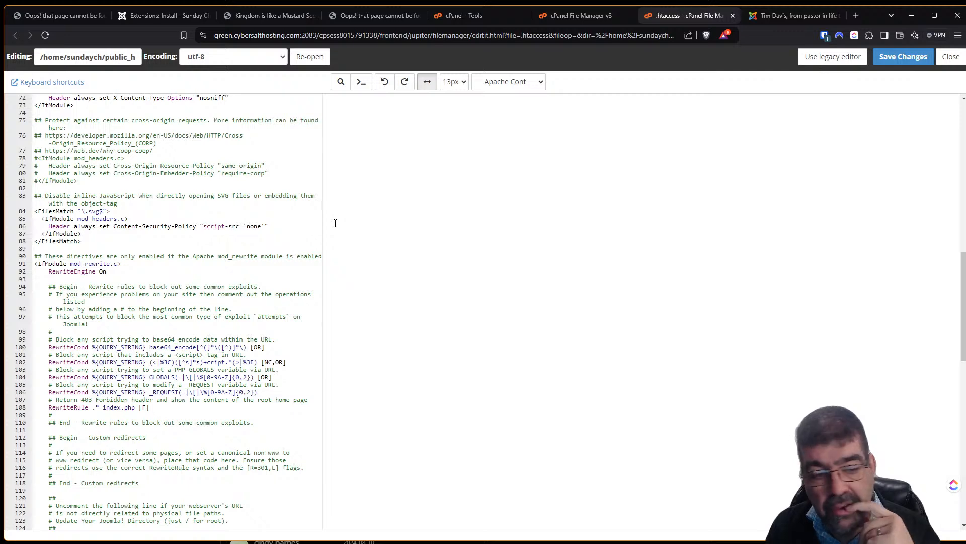
pyautogui.scroll(-8, 335, 223)
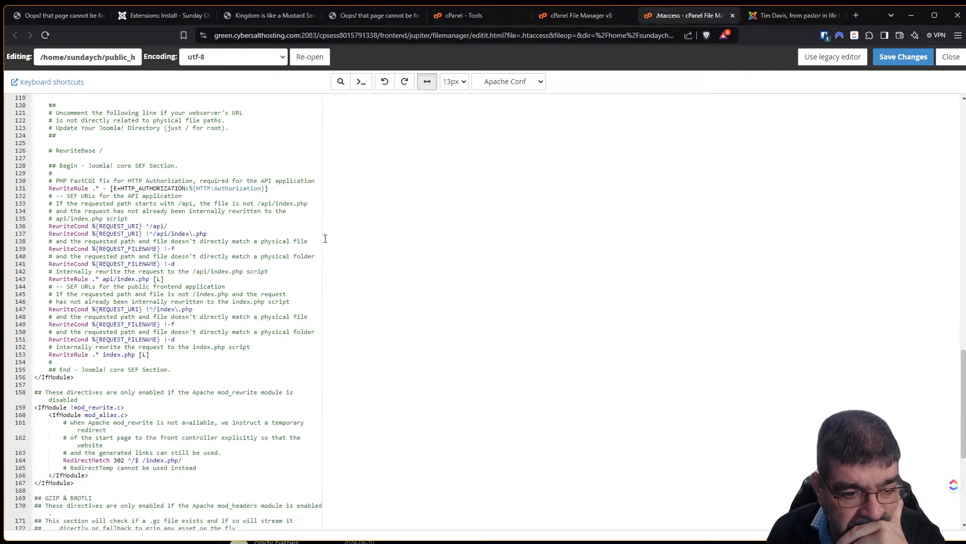
pyautogui.scroll(-2, 325, 238)
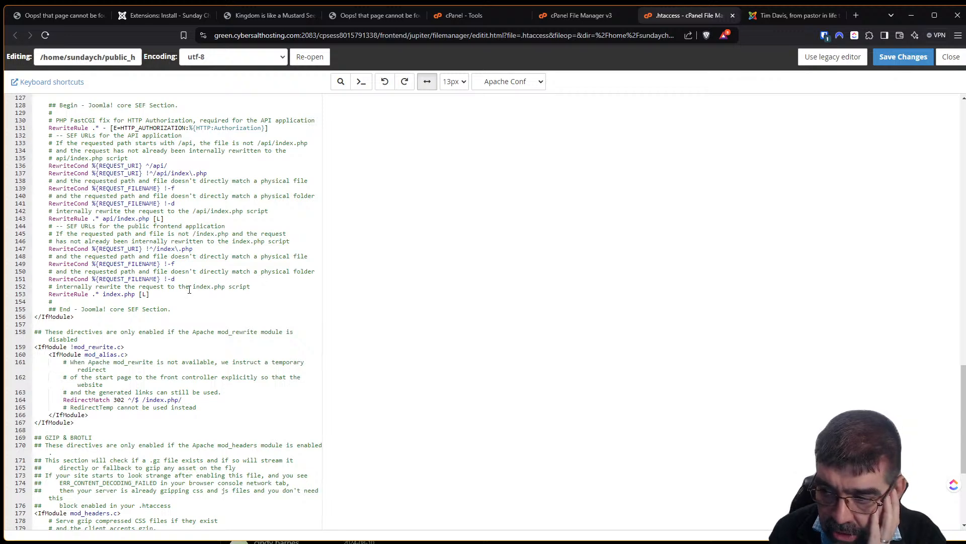
pyautogui.scroll(-4, 189, 287)
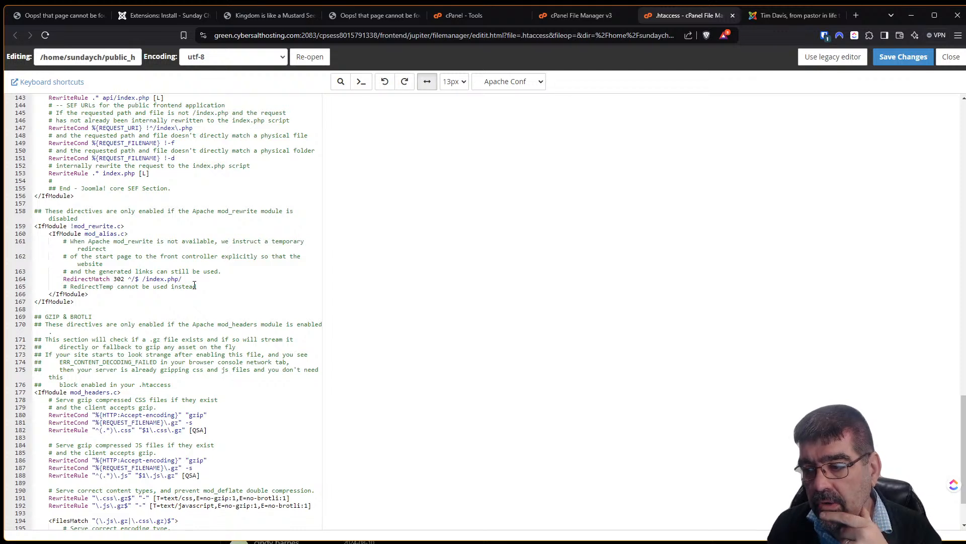
pyautogui.scroll(-3, 194, 286)
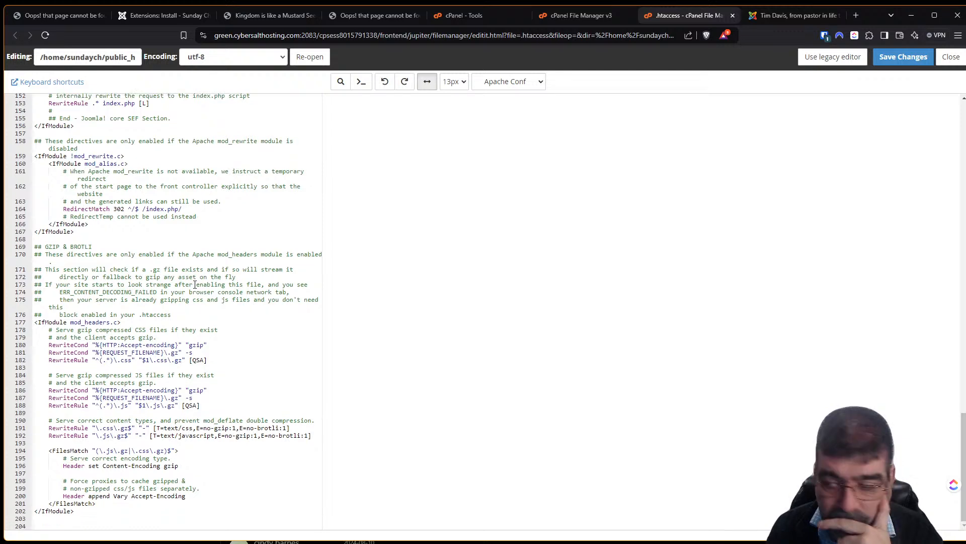
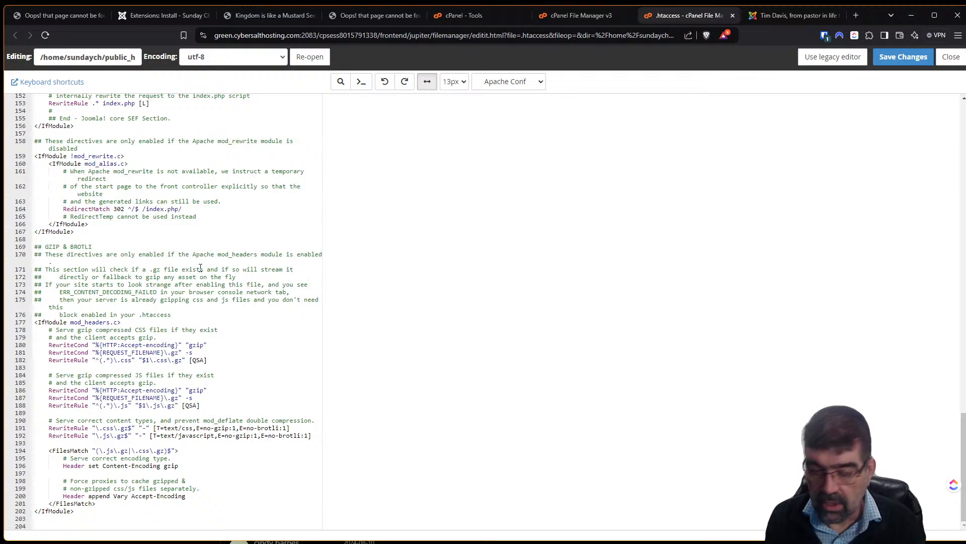
# Step: Uncomment the RewriteBase line in the .htaccess file, set it to /stageit/, and save the file
pyautogui.scroll(7, 199, 187)
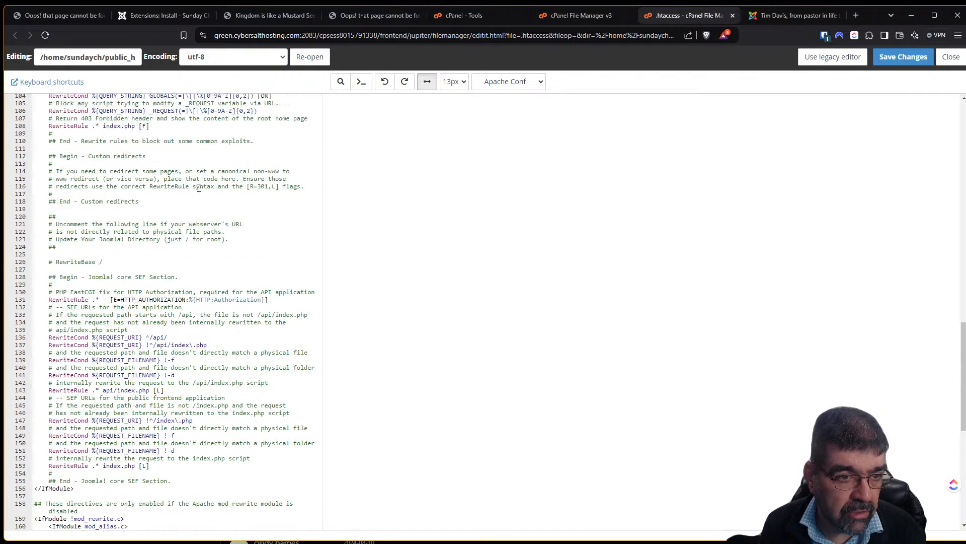
pyautogui.click(57, 267)
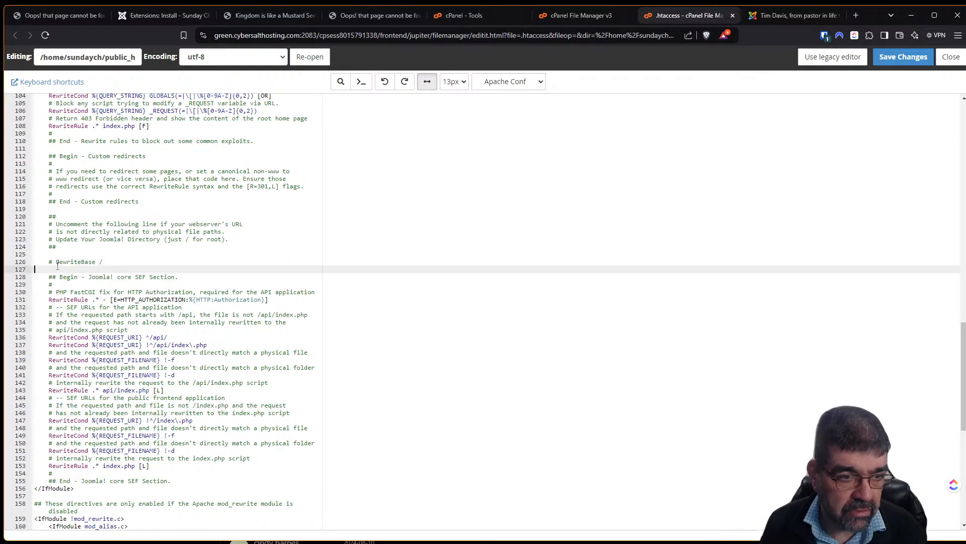
pyautogui.click(56, 262)
pyautogui.press('BackSpace')
pyautogui.press('BackSpace')
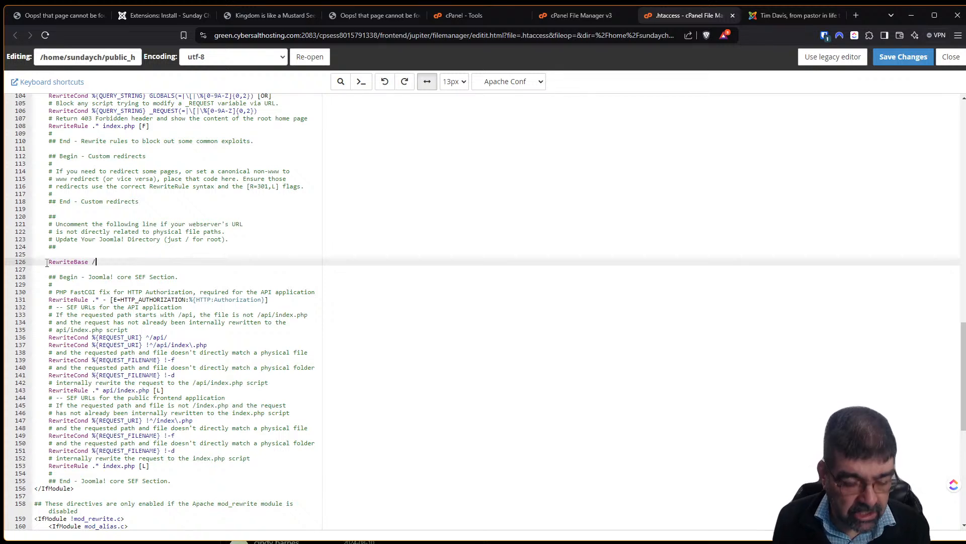
pyautogui.write('stageit')
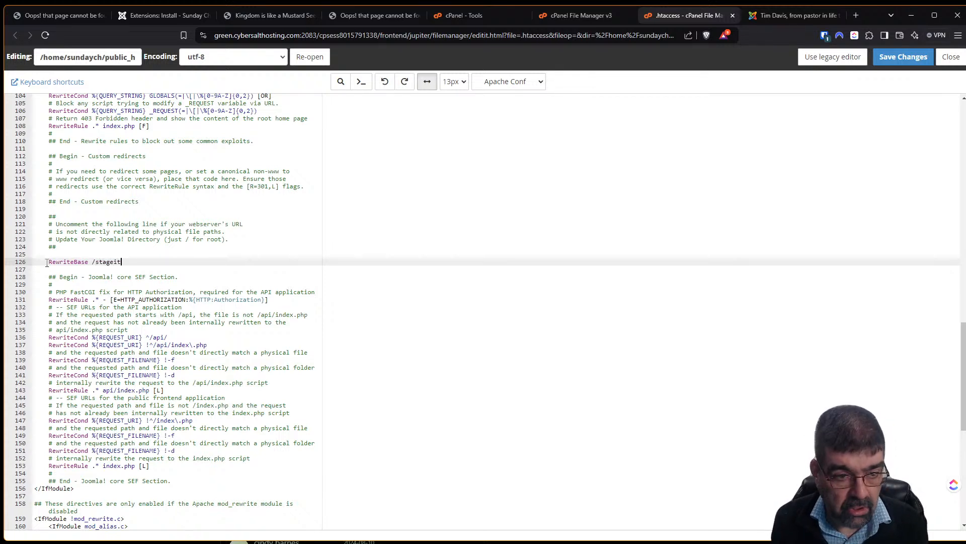
pyautogui.write('/')
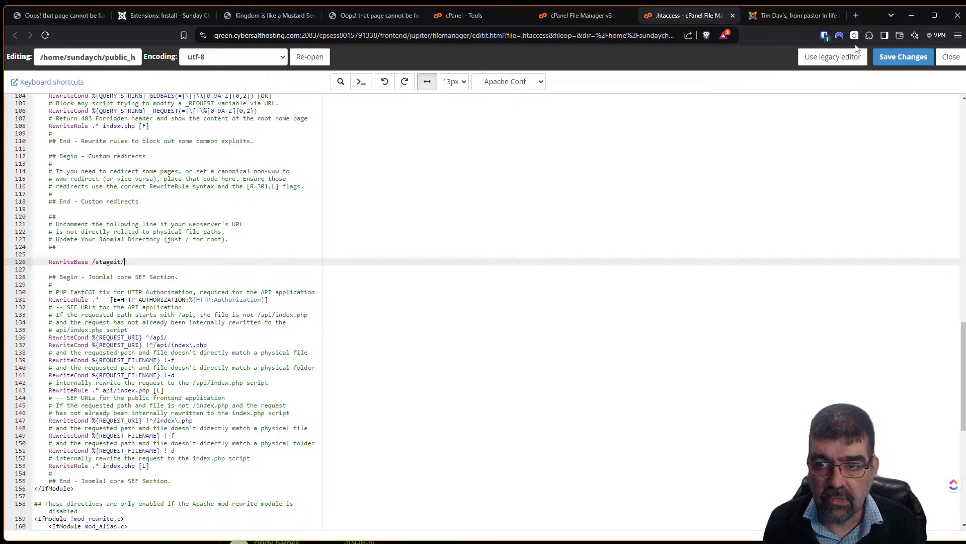
pyautogui.click(902, 57)
# Step: Check the staging site's Home, Coloring Pages and "Beware that no one leads you astray" pages, plus the open mustard seed sermon page
pyautogui.click(383, 16)
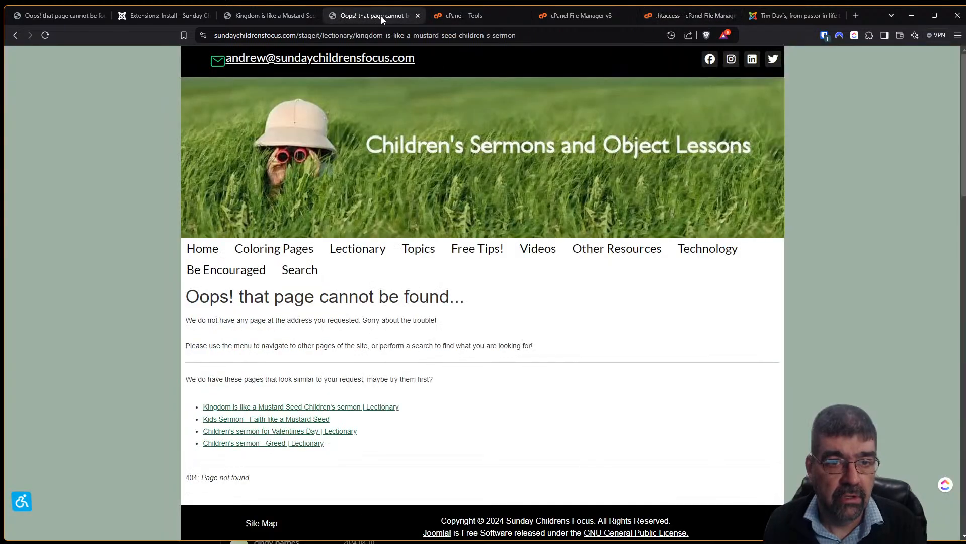
pyautogui.click(197, 250)
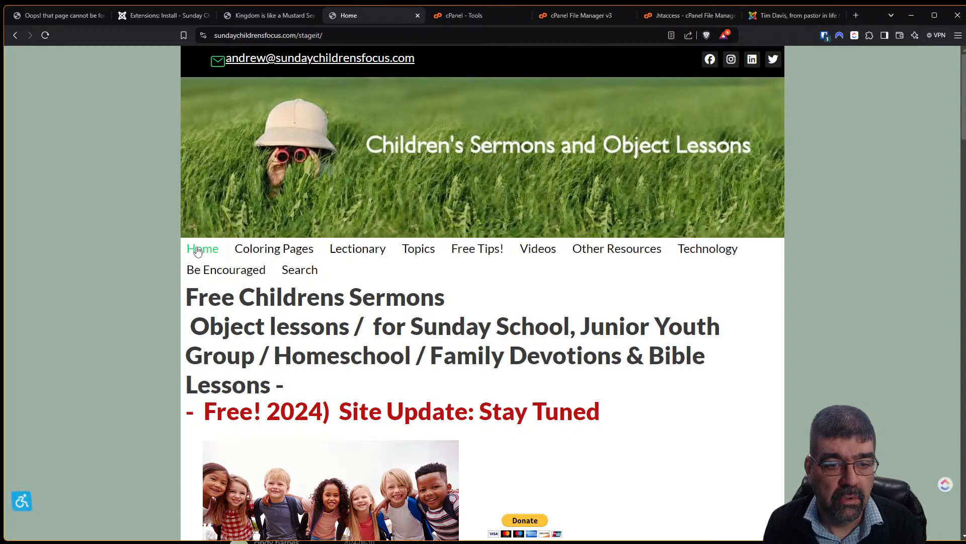
pyautogui.click(270, 253)
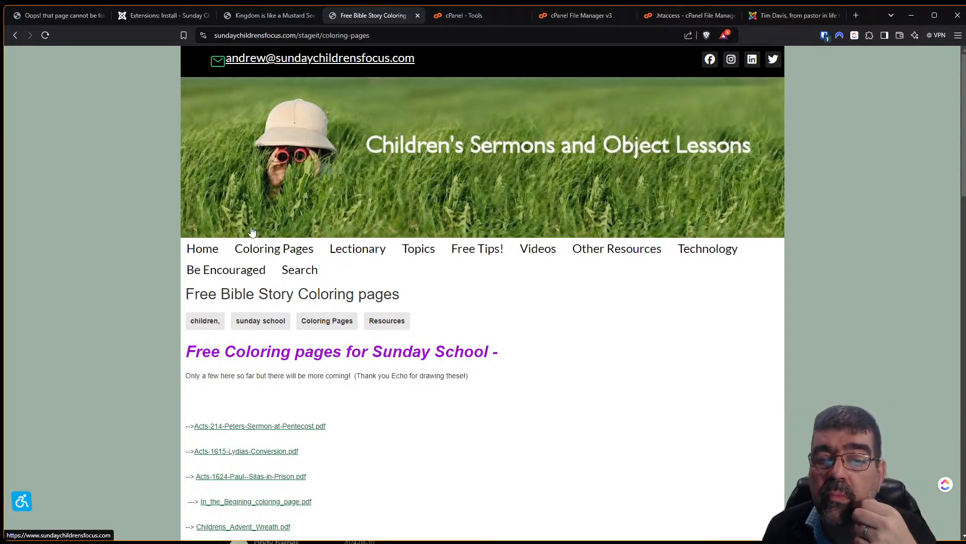
pyautogui.moveTo(358, 249)
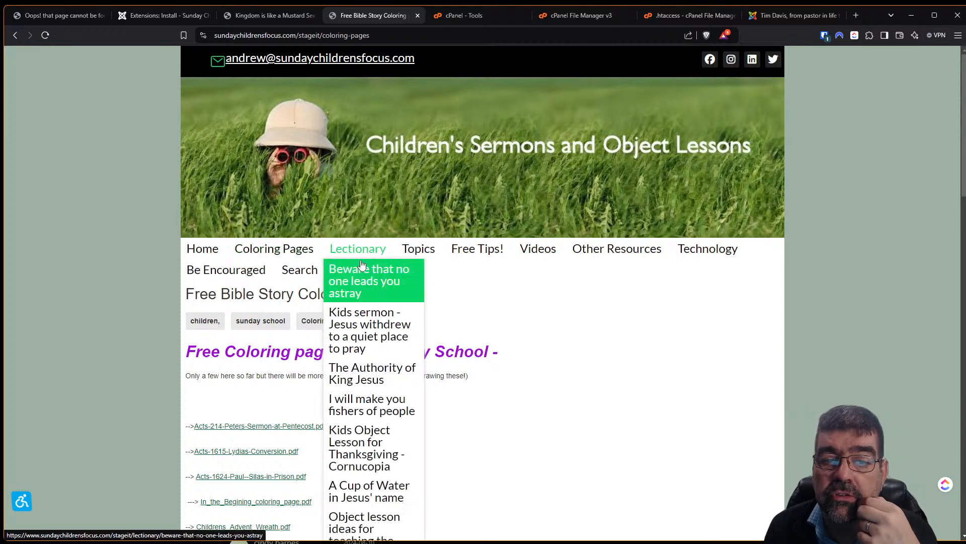
pyautogui.click(361, 274)
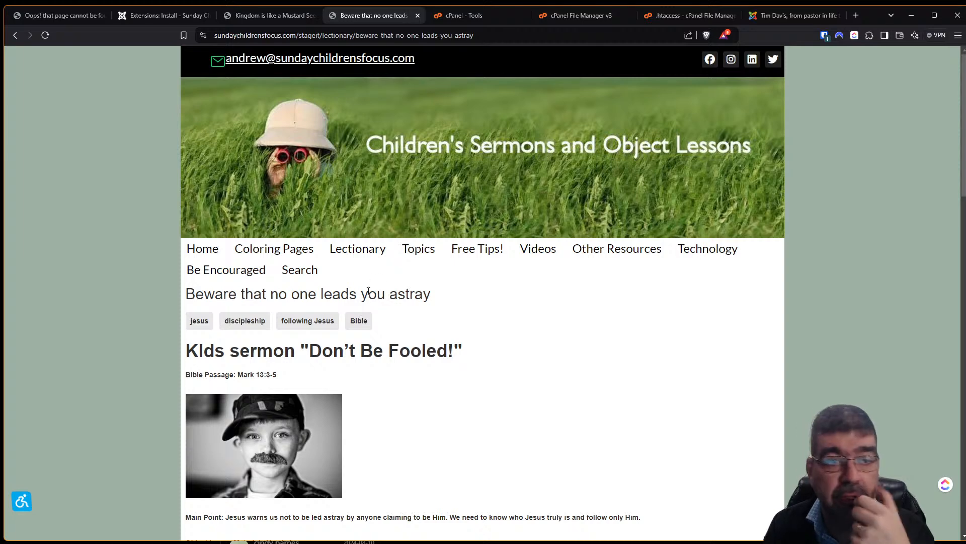
pyautogui.click(273, 18)
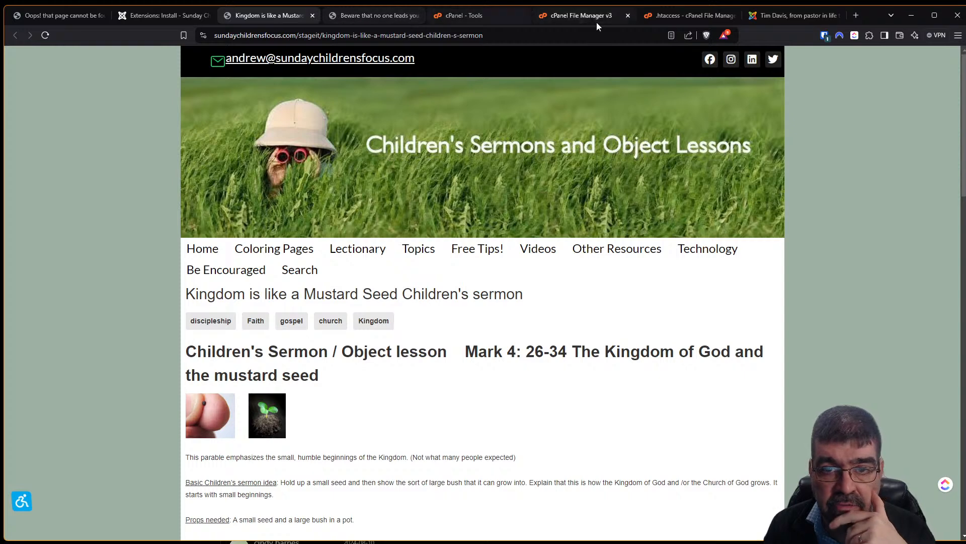
# Step: Comment out the RewriteBase /stageit/ line in the .htaccess file with a # and save the file
pyautogui.click(675, 16)
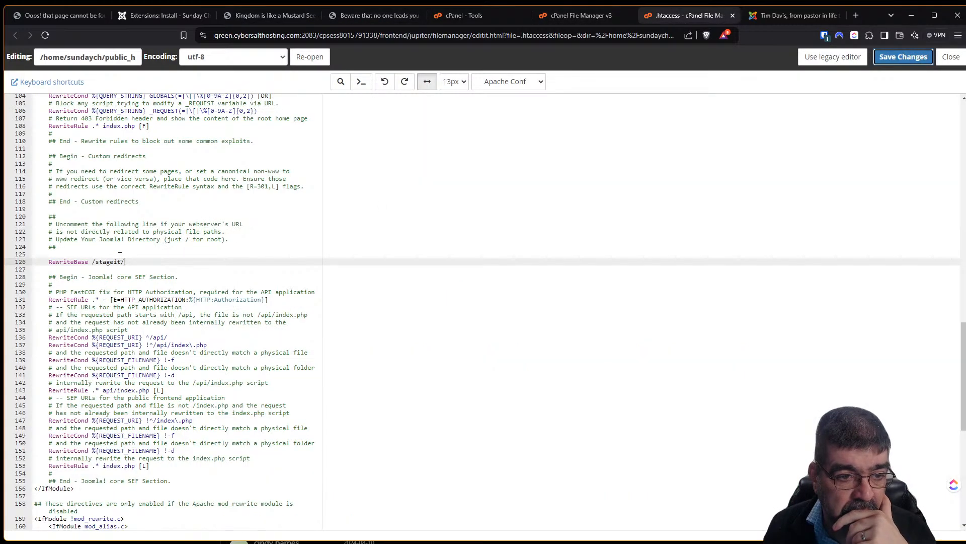
pyautogui.click(50, 259)
pyautogui.write('#')
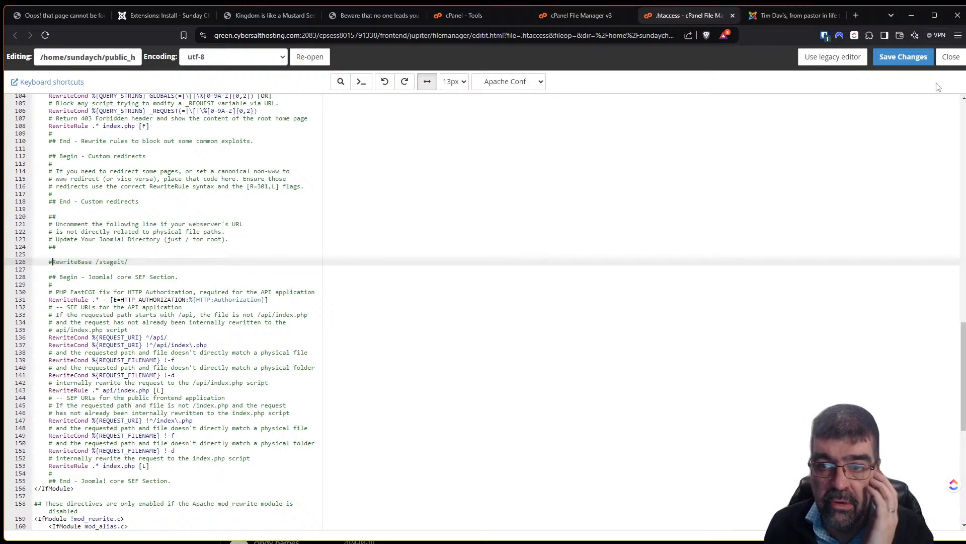
pyautogui.click(914, 58)
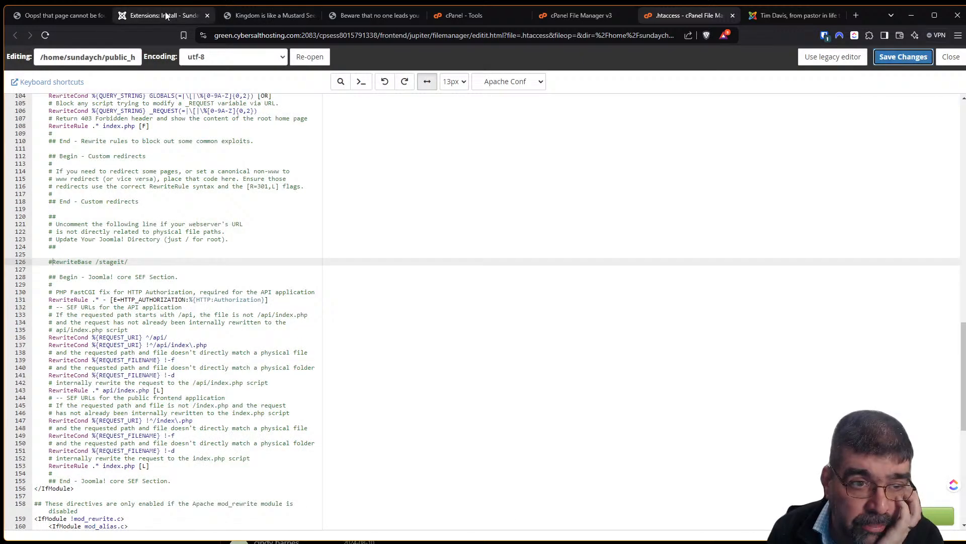
# Step: Return to the Joomla extension installation page and open the main 4SEO component page
pyautogui.click(166, 15)
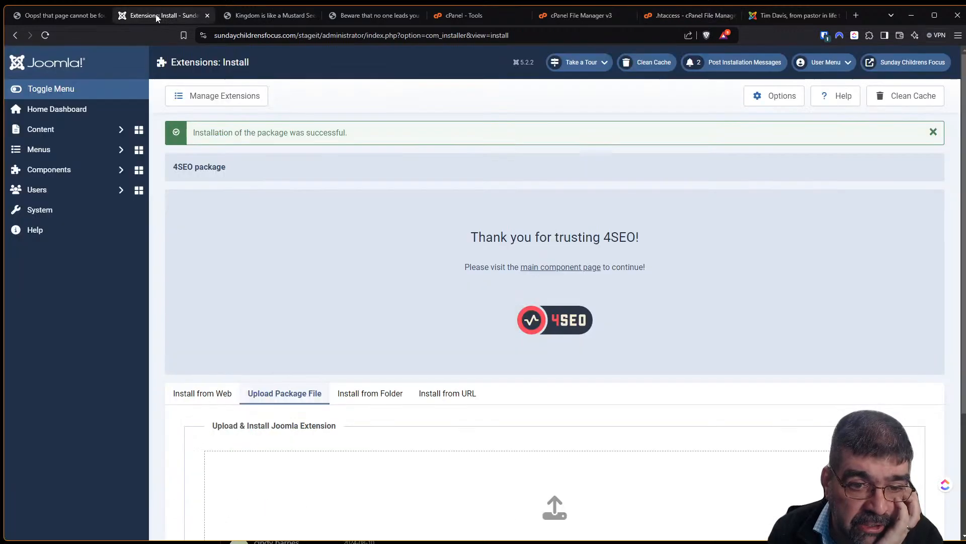
pyautogui.click(562, 271)
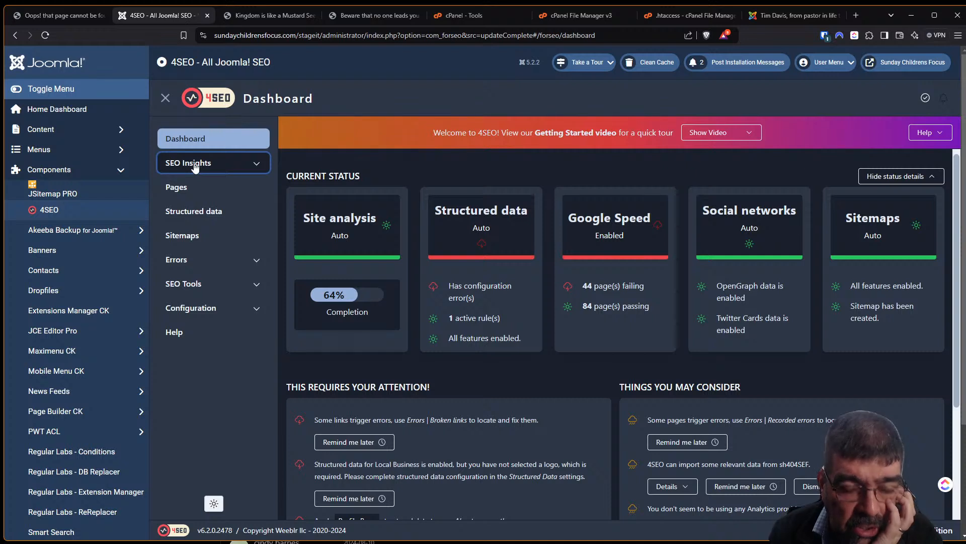
# Step: Install the pkg_forsef_2.5.0.612_full package from the weeblr.com folder and open the main 4SEF component page
pyautogui.click(15, 35)
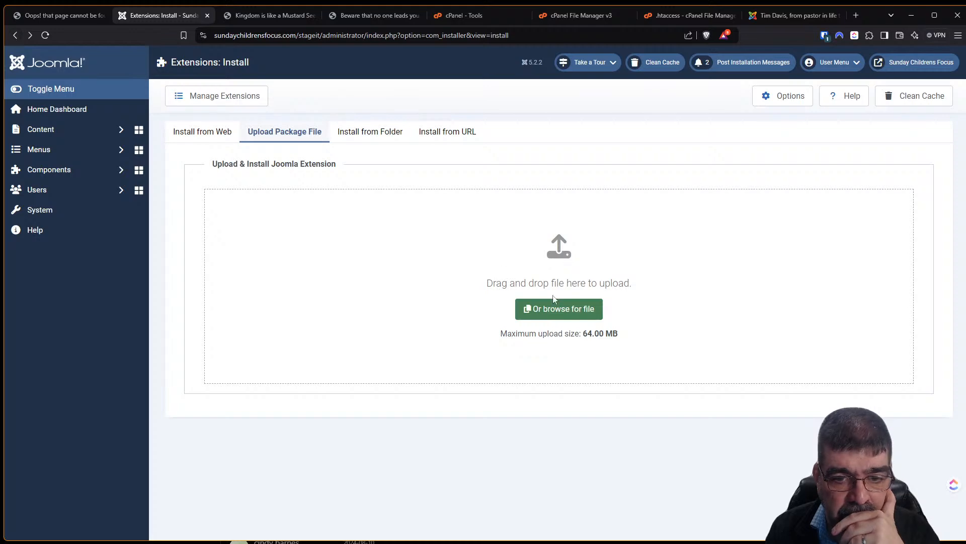
pyautogui.click(579, 301)
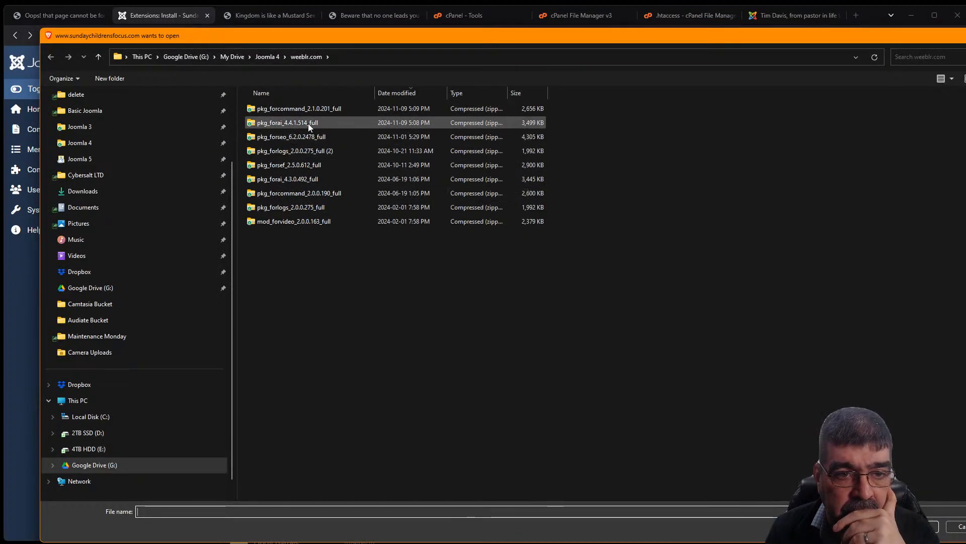
pyautogui.doubleClick(285, 163)
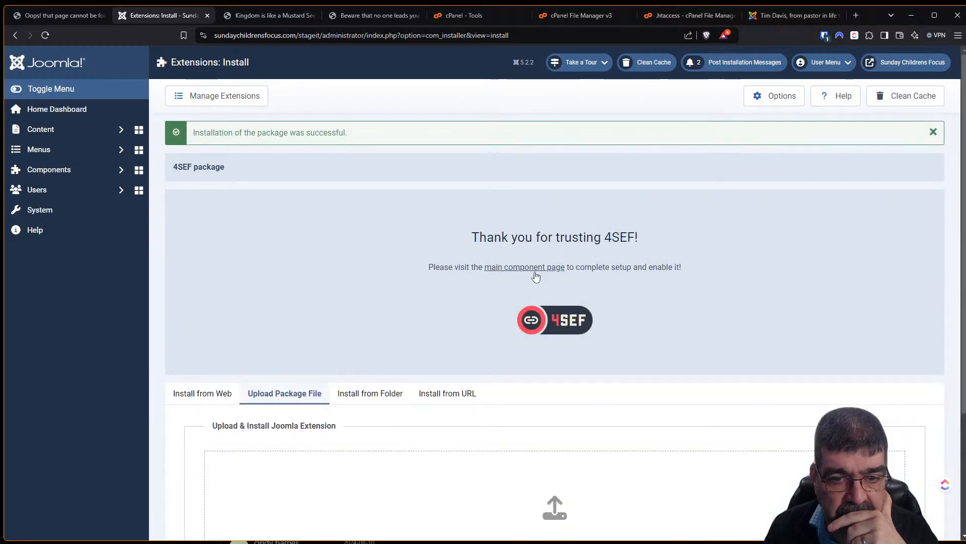
pyautogui.click(518, 265)
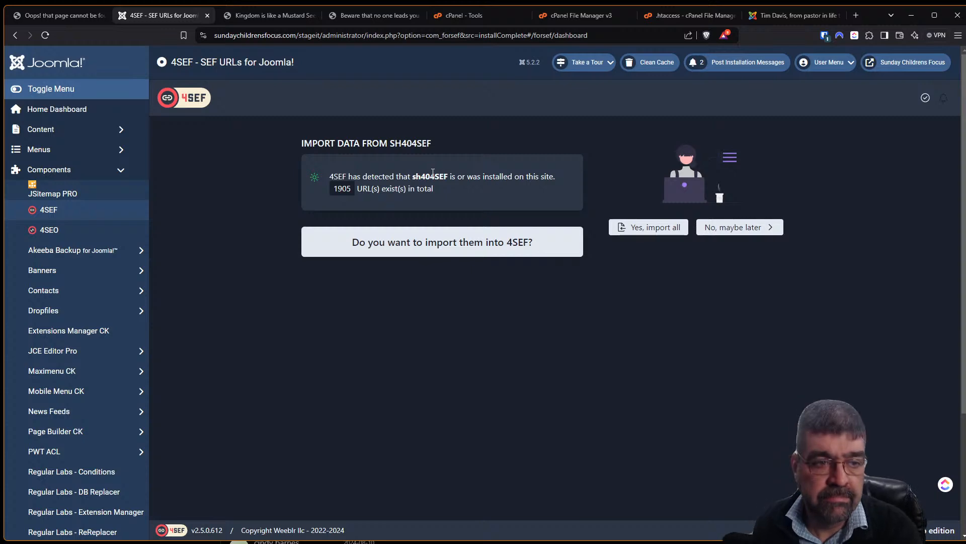
# Step: Check the Site Offline and SEO settings of the staging site's Global Configuration in a separate browser tab, and close that tab
pyautogui.rightClick(78, 118)
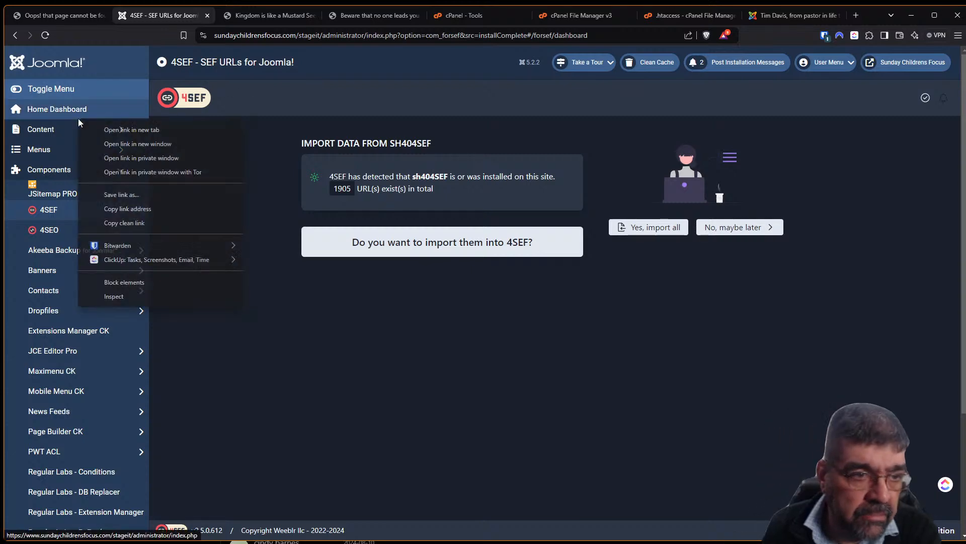
pyautogui.click(106, 130)
pyautogui.hotkey('ctrl', 'Tab')
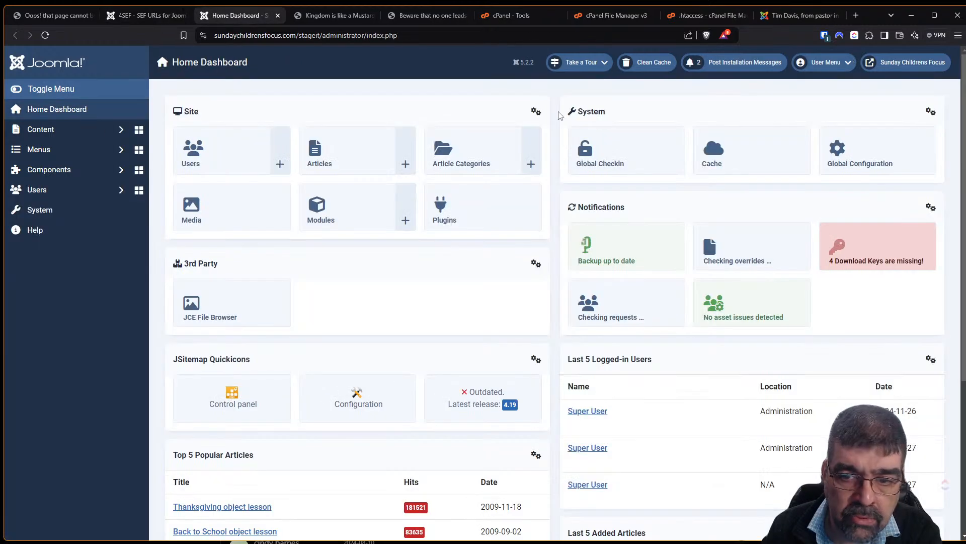
pyautogui.click(864, 171)
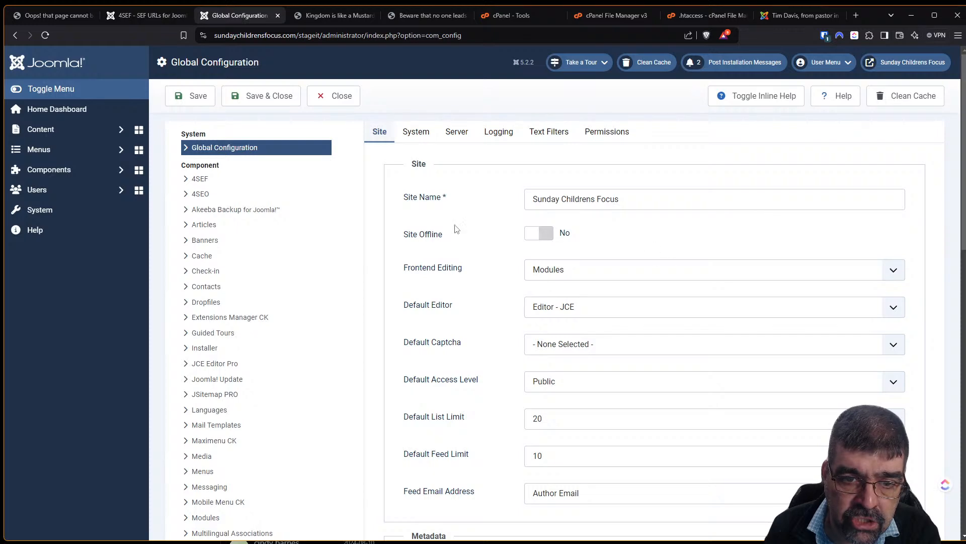
pyautogui.scroll(-4, 455, 232)
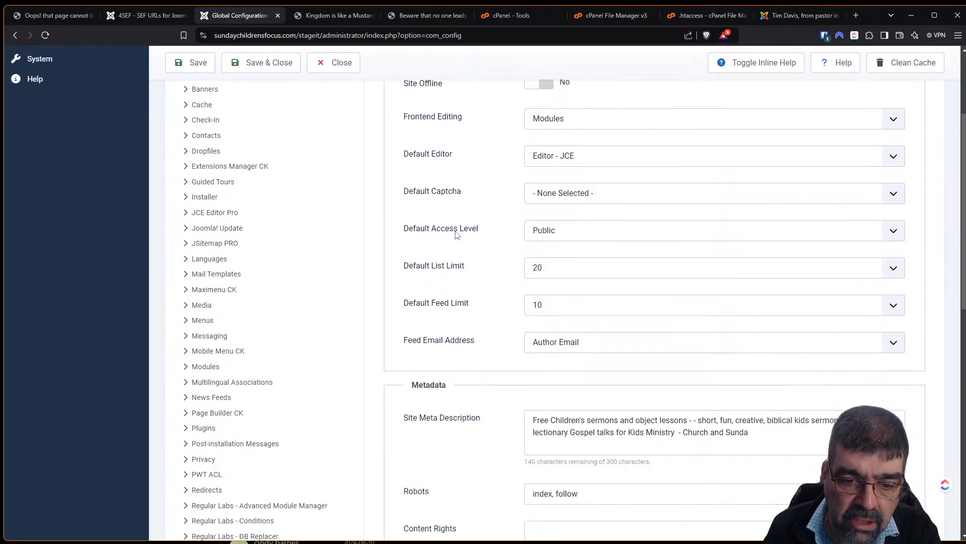
pyautogui.scroll(-2, 602, 270)
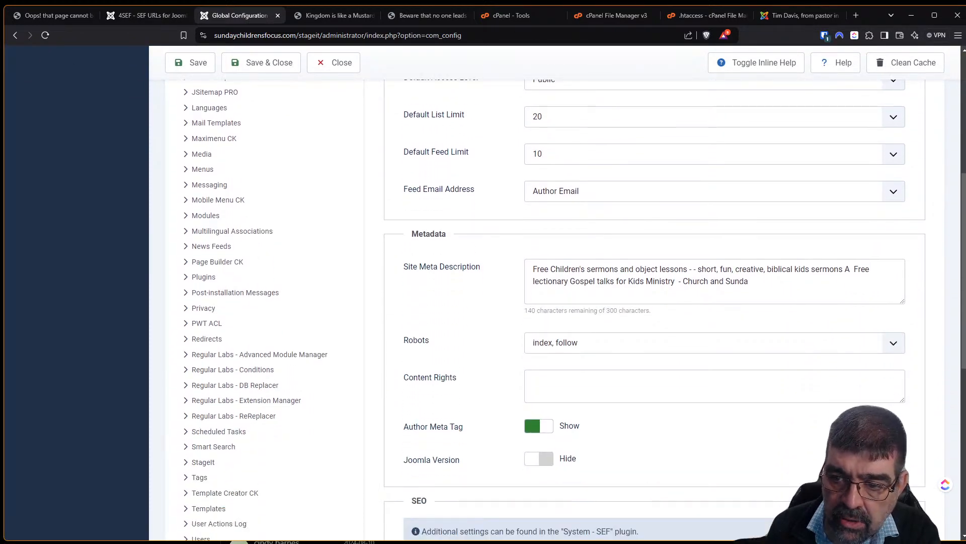
pyautogui.scroll(-5, 695, 326)
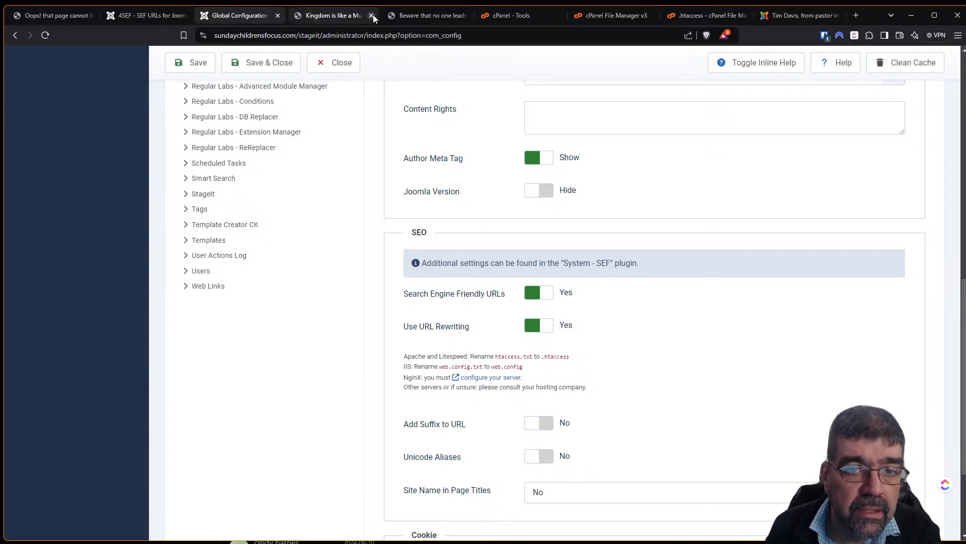
pyautogui.click(278, 16)
# Step: Import all detected sh404SEF URLs into 4SEF at Max speed
pyautogui.click(171, 16)
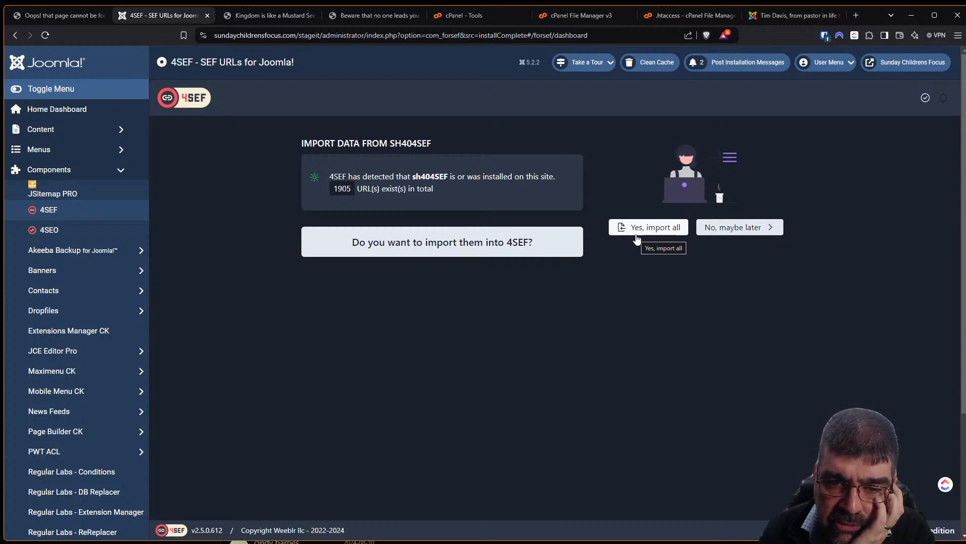
pyautogui.click(637, 235)
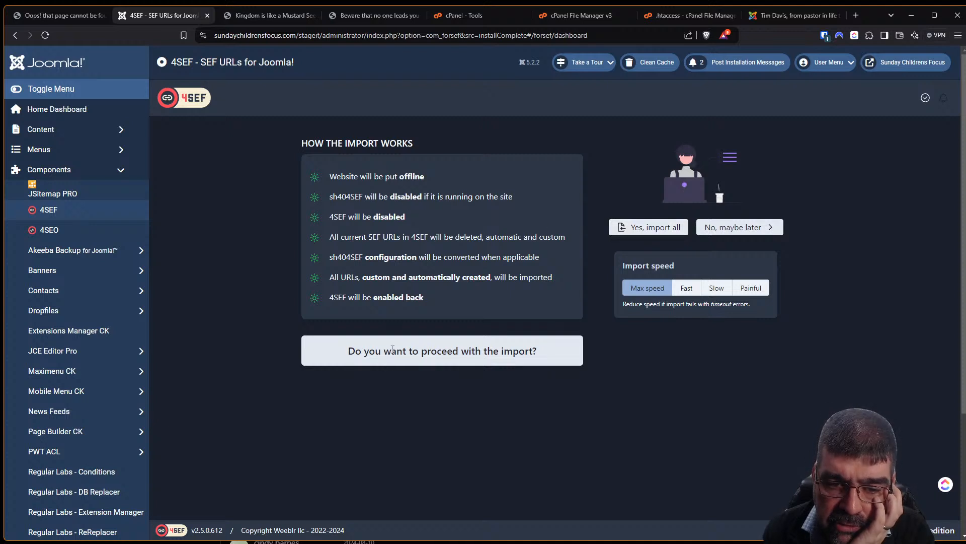
pyautogui.click(632, 228)
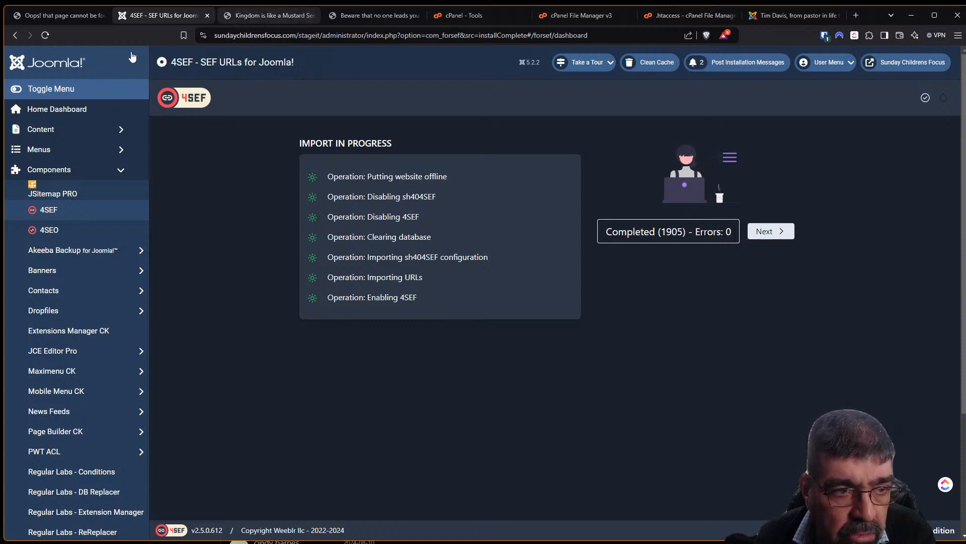
# Step: Open the Global Configuration in a separate browser tab, set Site Offline to No, and save
pyautogui.rightClick(70, 104)
pyautogui.click(111, 114)
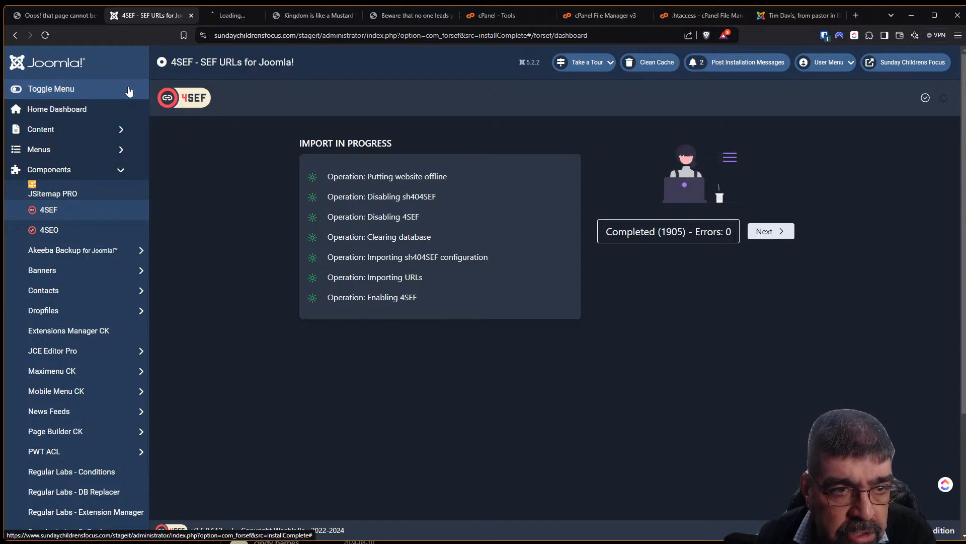
pyautogui.click(234, 16)
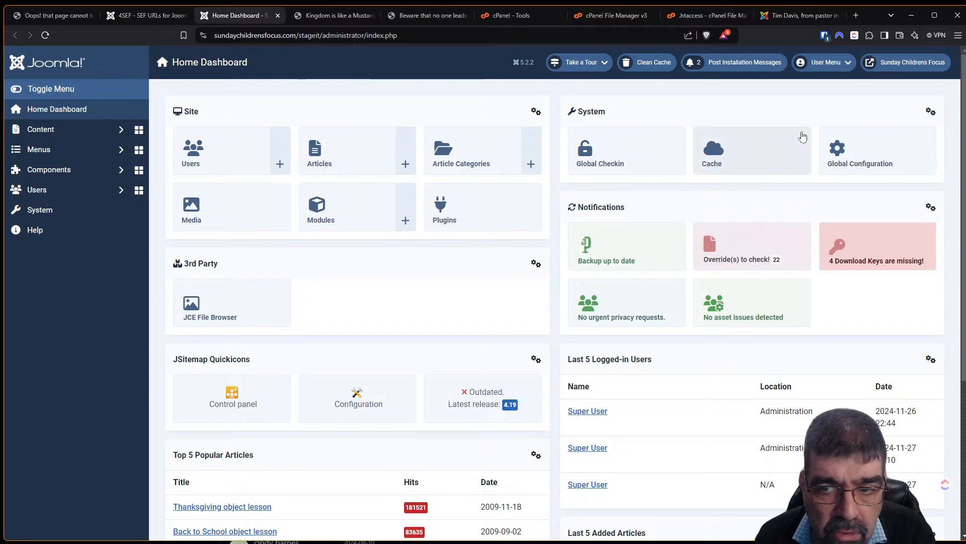
pyautogui.click(865, 149)
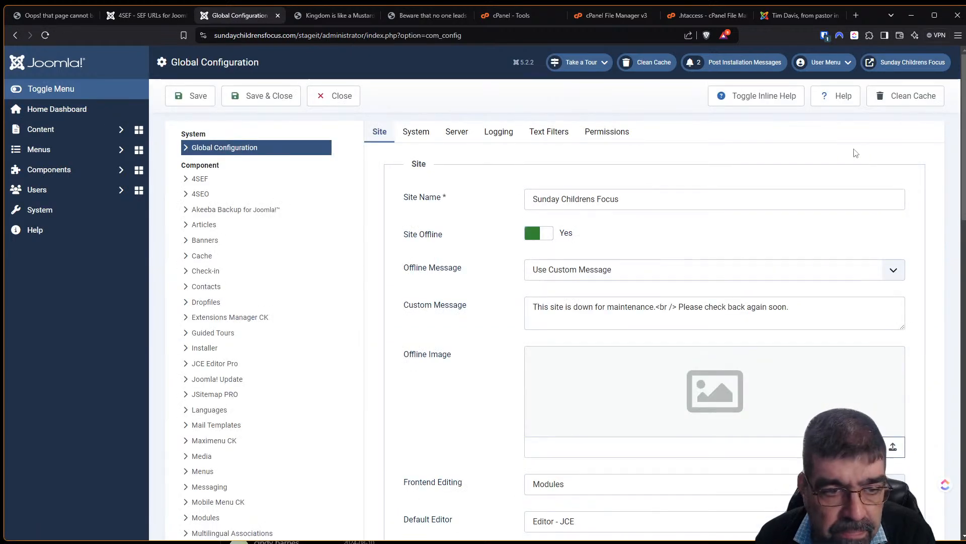
pyautogui.click(534, 233)
pyautogui.click(185, 102)
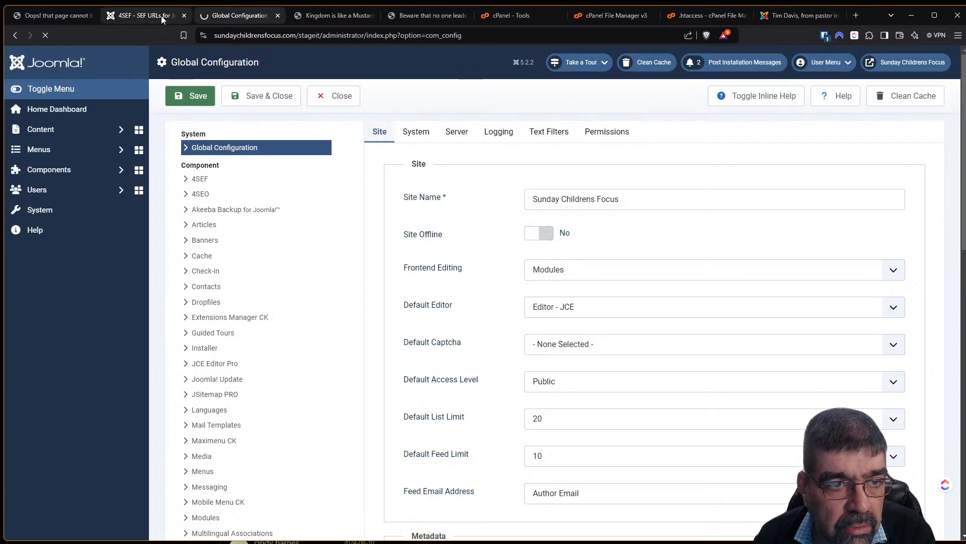
# Step: Complete the sh404SEF import in 4SEF, checking the configuration import details, and review the 4SEF dashboard
pyautogui.click(161, 17)
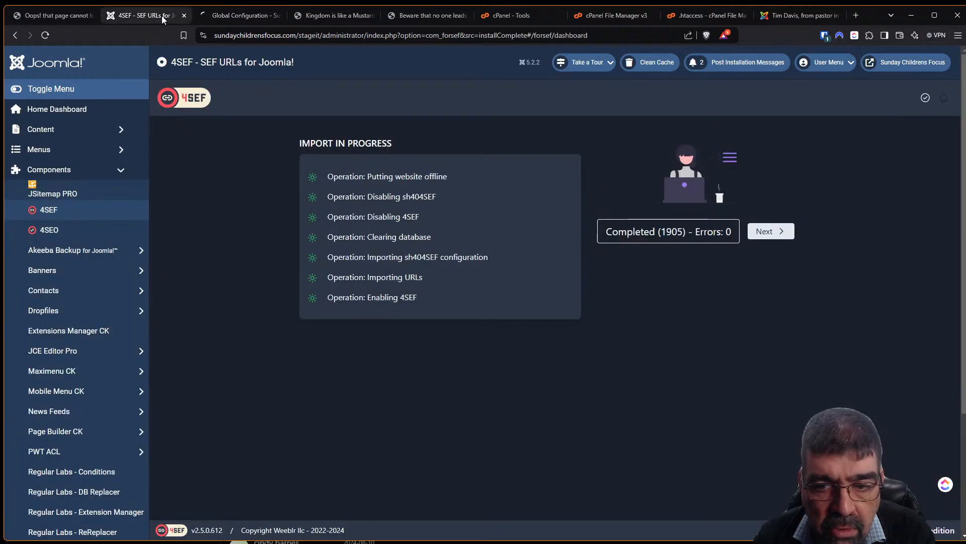
pyautogui.click(762, 229)
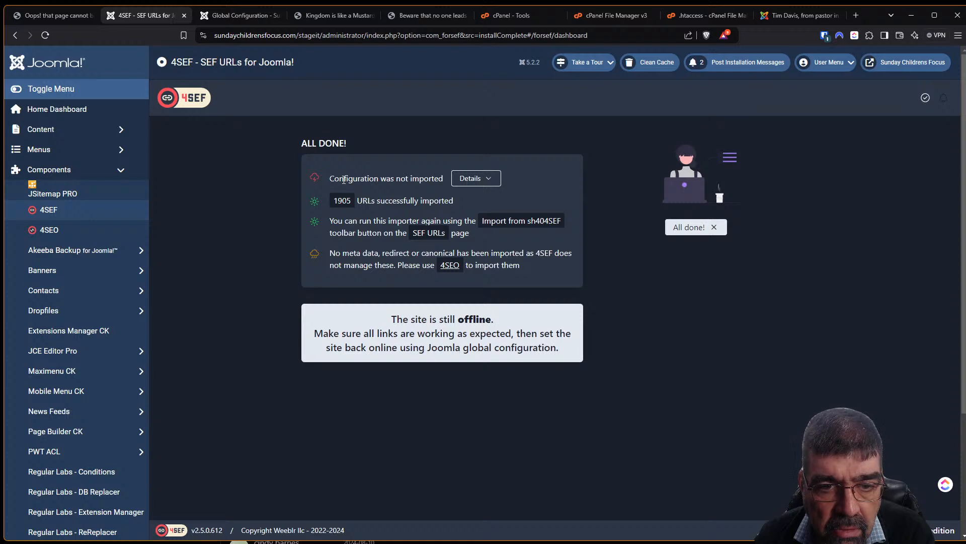
pyautogui.click(491, 185)
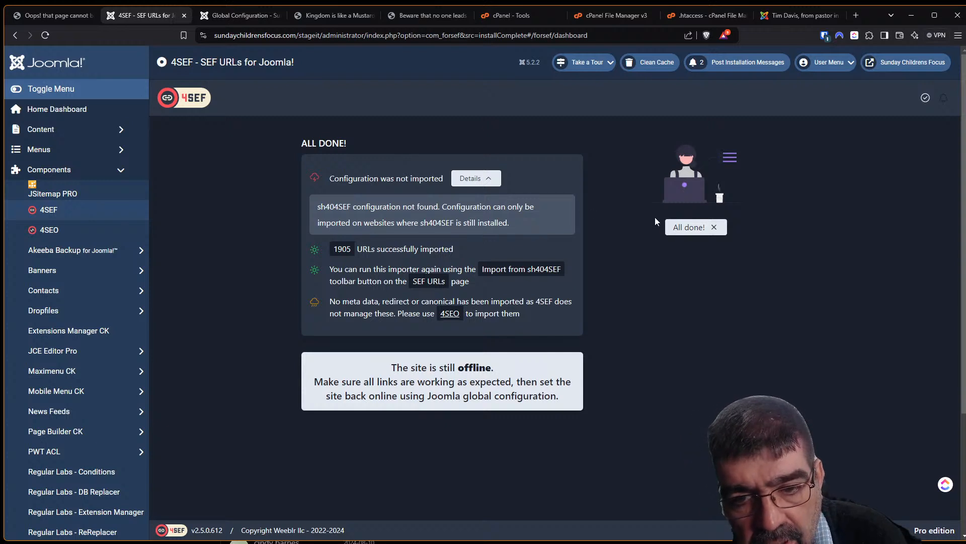
pyautogui.click(683, 229)
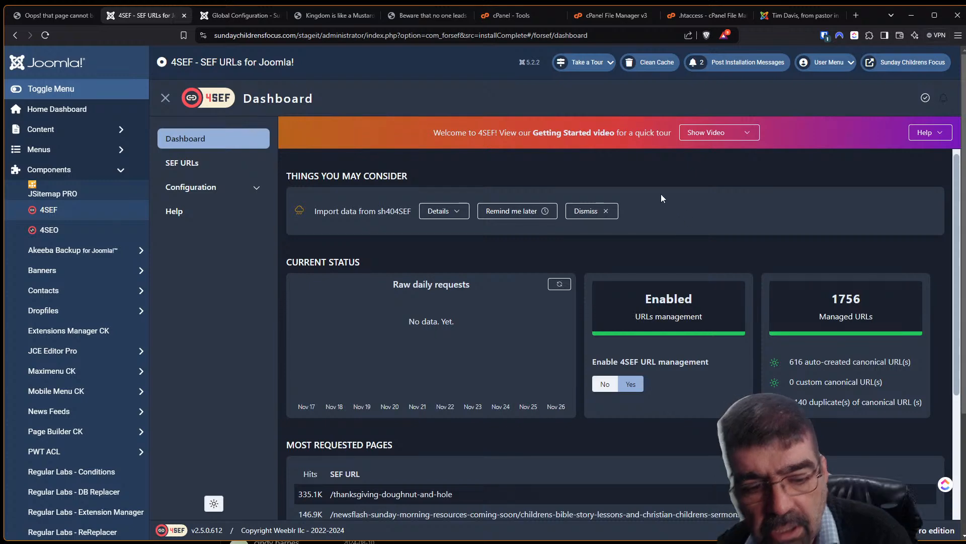
pyautogui.scroll(-3, 502, 237)
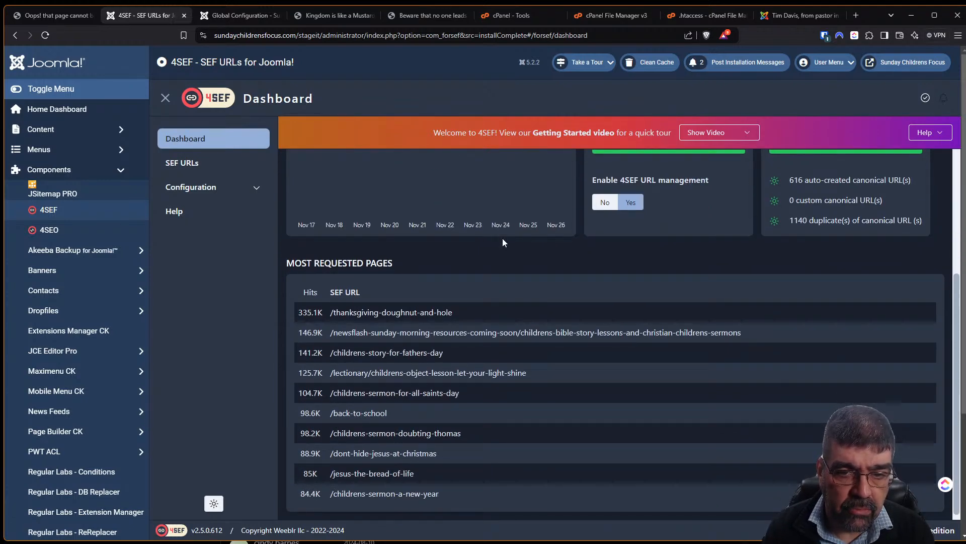
pyautogui.scroll(2, 503, 238)
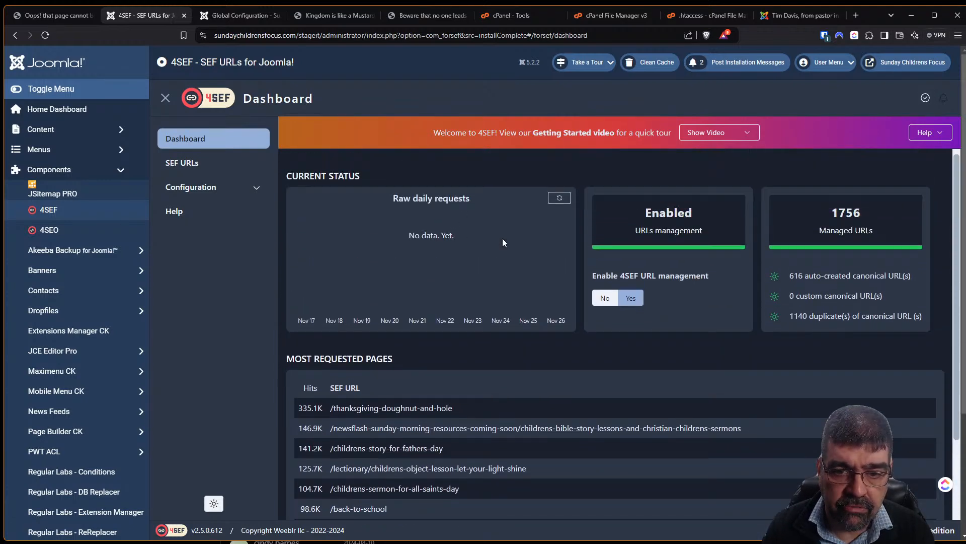
# Step: Search the 4SEF list of SEF URLs for "mustard"
pyautogui.click(169, 165)
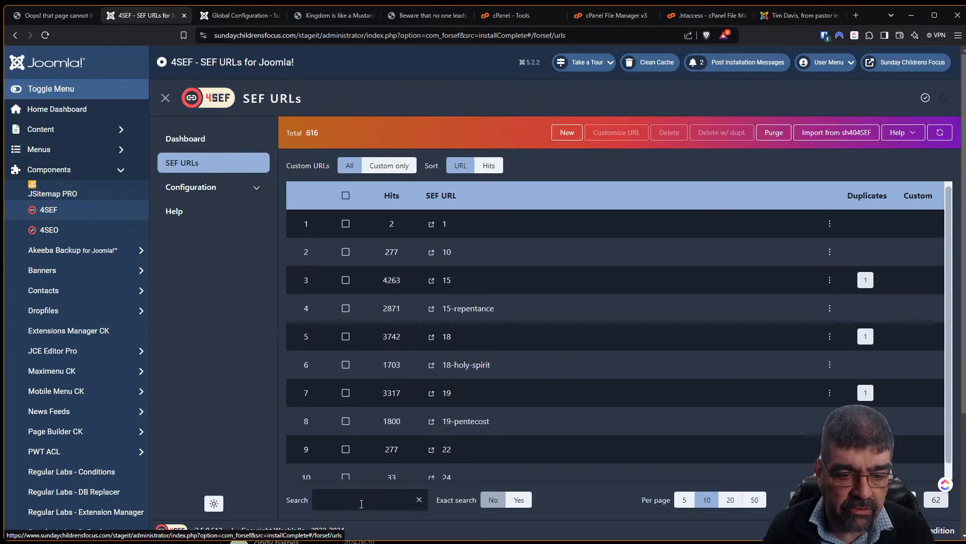
pyautogui.click(362, 499)
pyautogui.write('mustard')
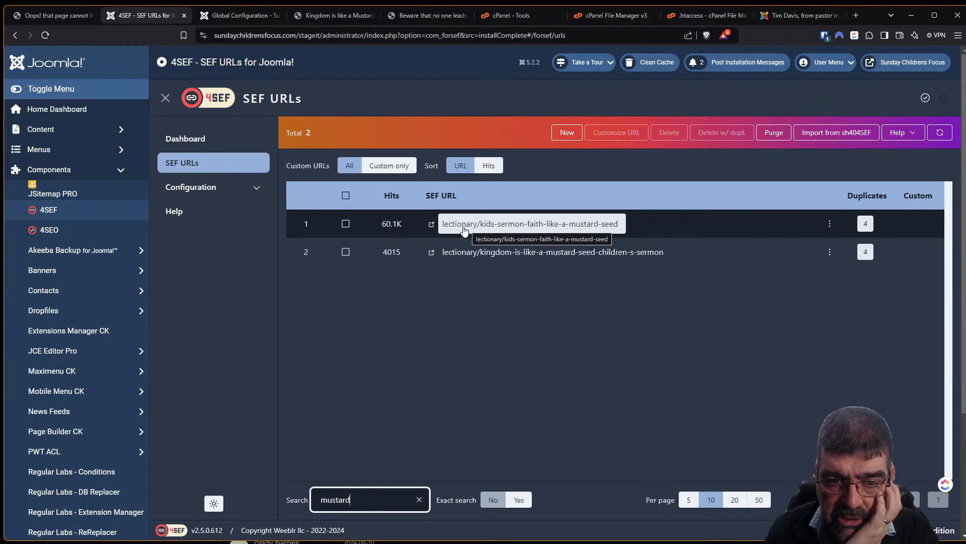
# Step: Check the lectionary/kids-sermon-faith-like-a-mustard-seed page on the staging site and view its duplicate URLs in 4SEF
pyautogui.click(431, 225)
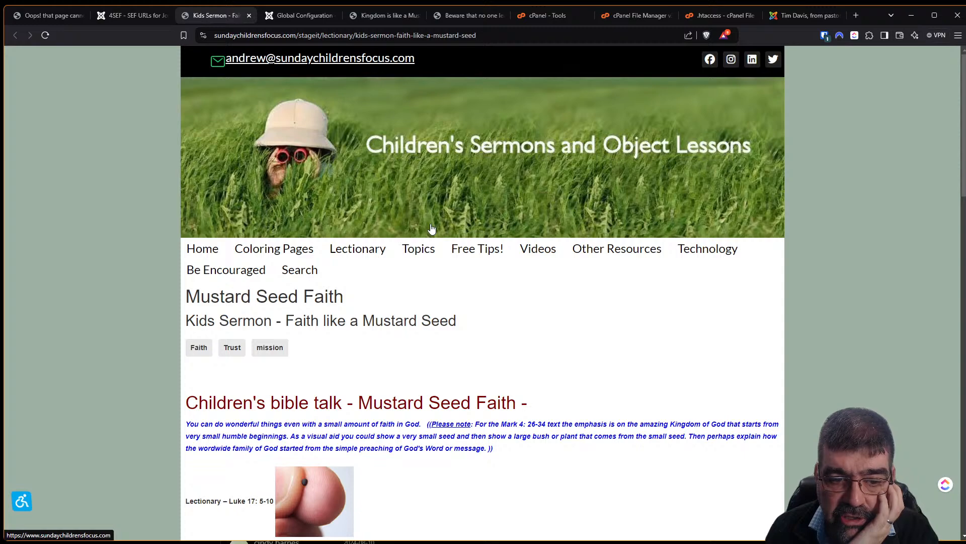
pyautogui.scroll(-6, 432, 228)
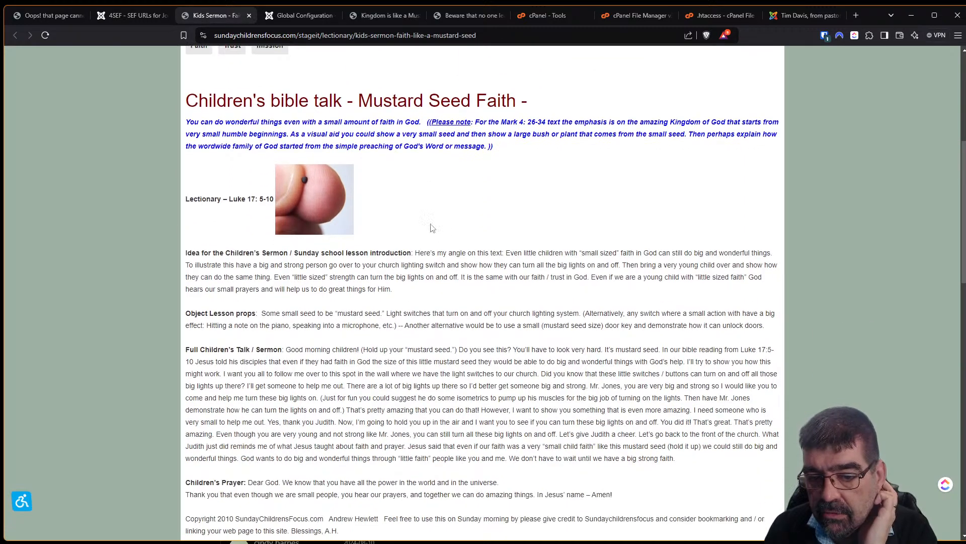
pyautogui.scroll(5, 431, 228)
pyautogui.click(111, 16)
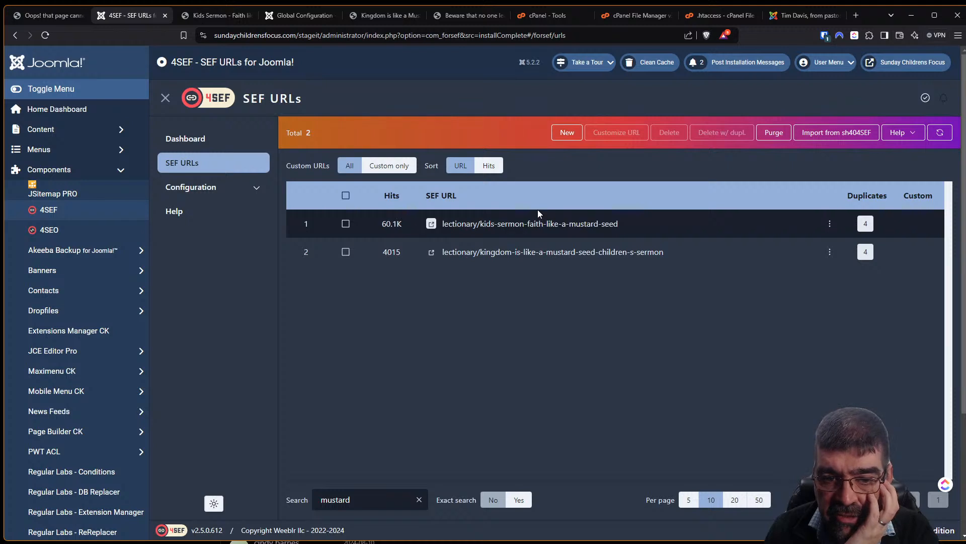
pyautogui.click(864, 224)
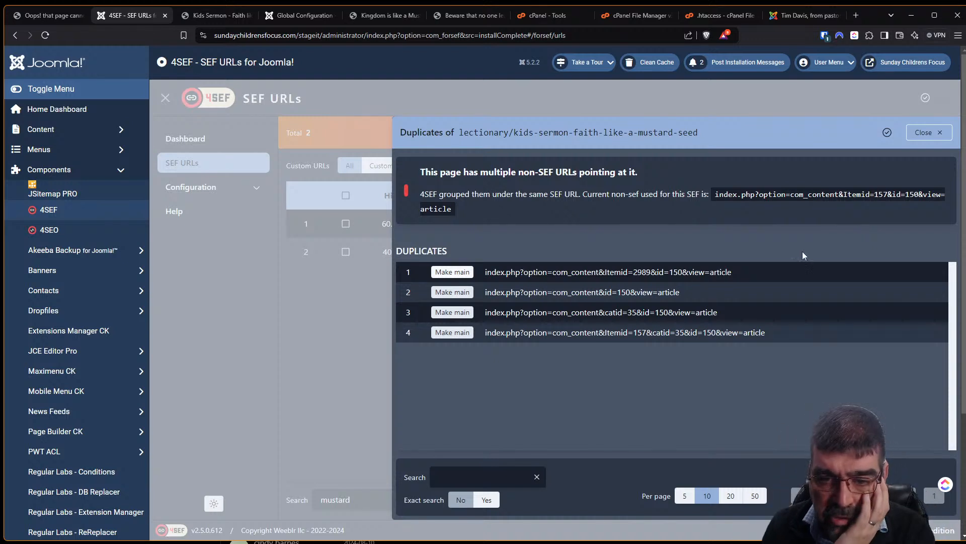
pyautogui.click(932, 133)
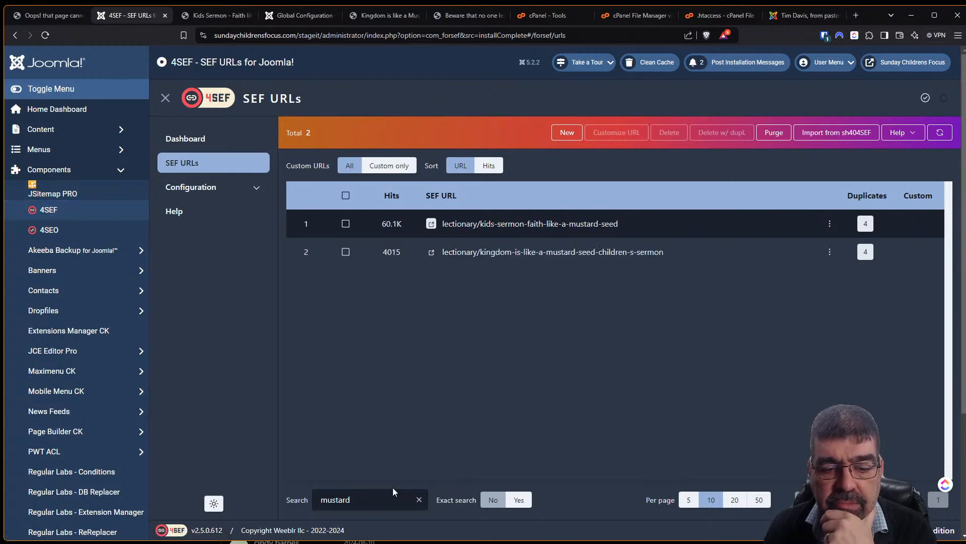
# Step: Search the SEF URLs for "rich" and for "drama"
pyautogui.moveTo(396, 496); pyautogui.dragTo(314, 496)
pyautogui.write('rich')
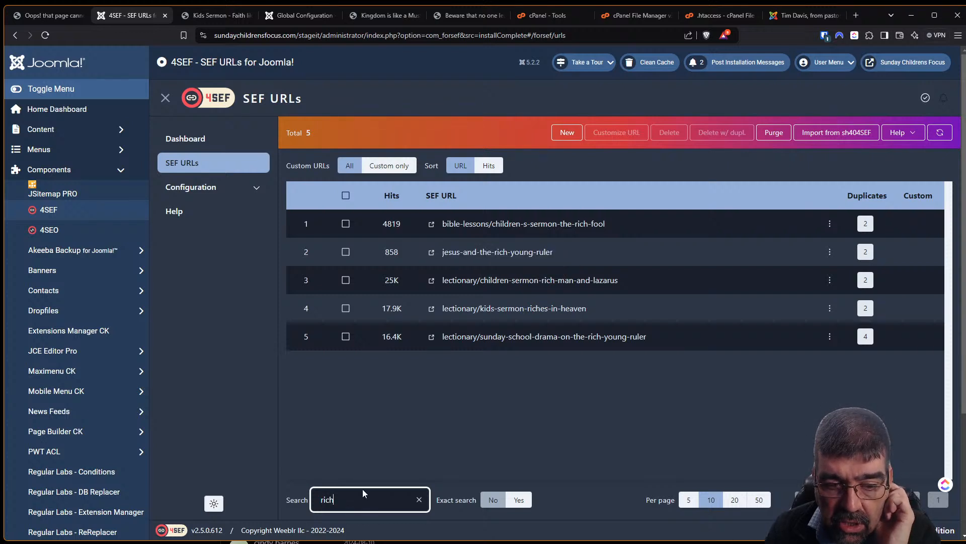
pyautogui.doubleClick(328, 501)
pyautogui.write('dra')
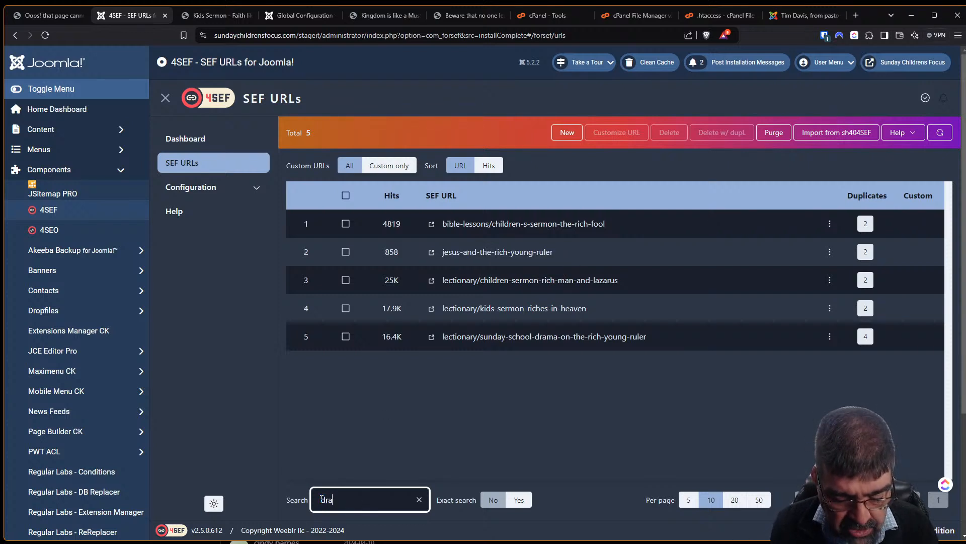
pyautogui.write('ma')
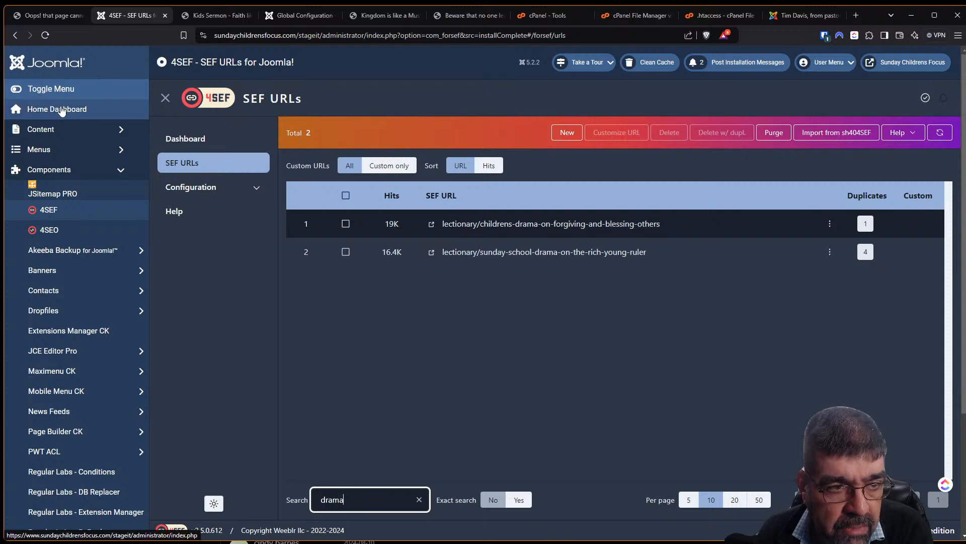
# Step: Return to the Home Dashboard and remove stageit from its address to open the live site's administrator
pyautogui.click(62, 110)
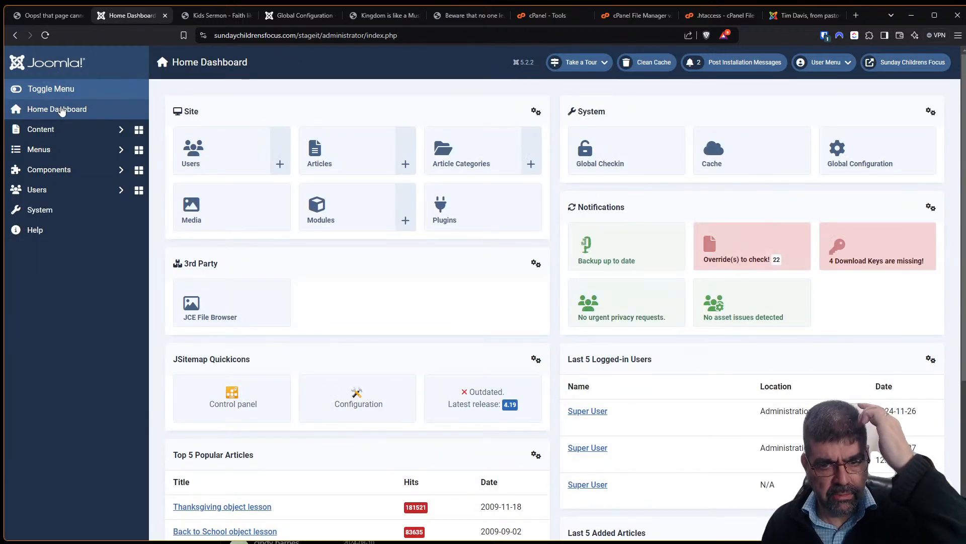
pyautogui.click(317, 36)
pyautogui.doubleClick(311, 35)
pyautogui.press('BackSpace')
pyautogui.press('BackSpace')
pyautogui.press('Return')
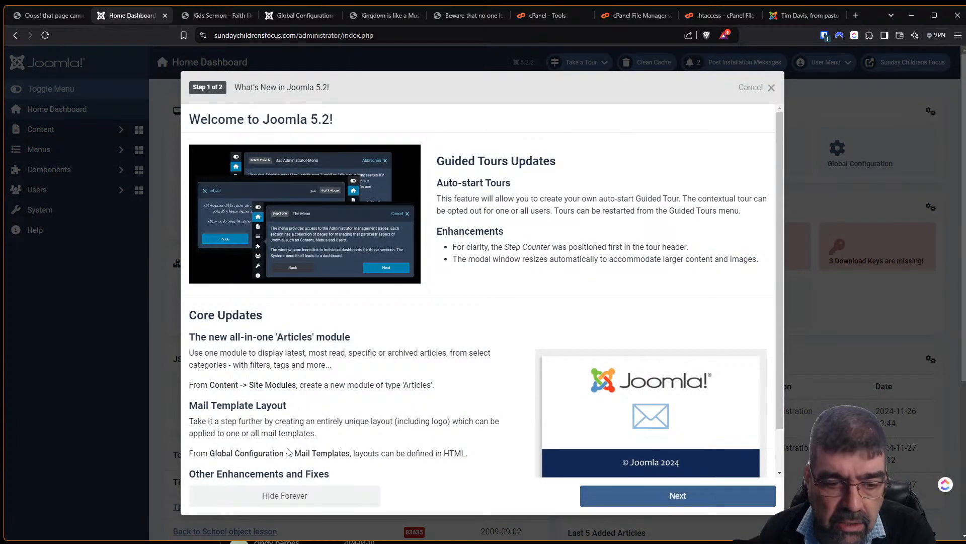
# Step: Hide the Joomla 5.2 tour forever and install the extension package pkg_forsef_2.5.0.612_full on the live site
pyautogui.click(278, 500)
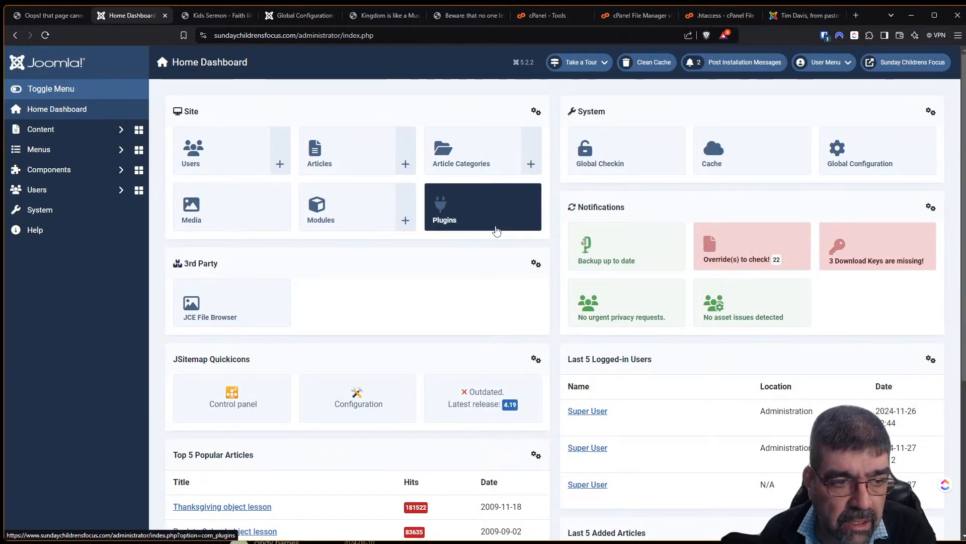
pyautogui.click(55, 211)
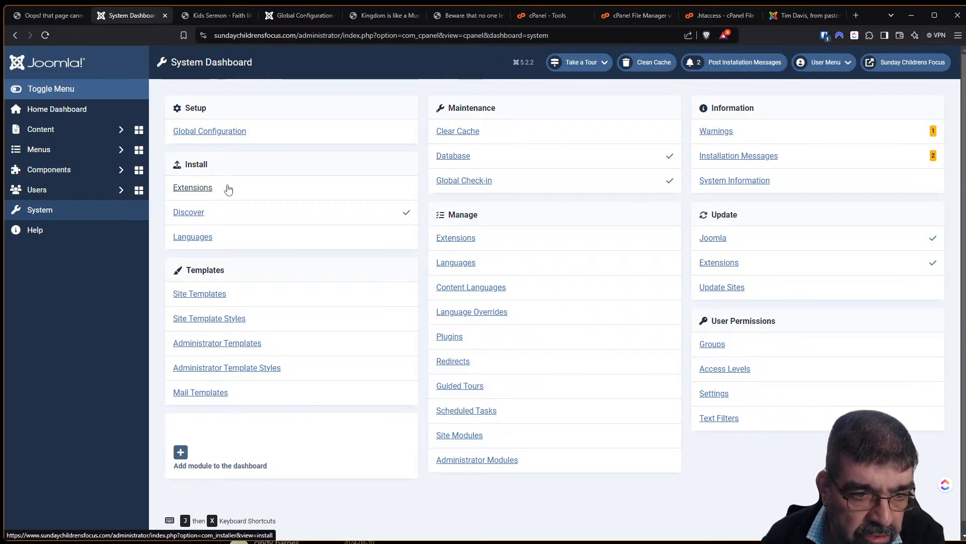
pyautogui.click(205, 188)
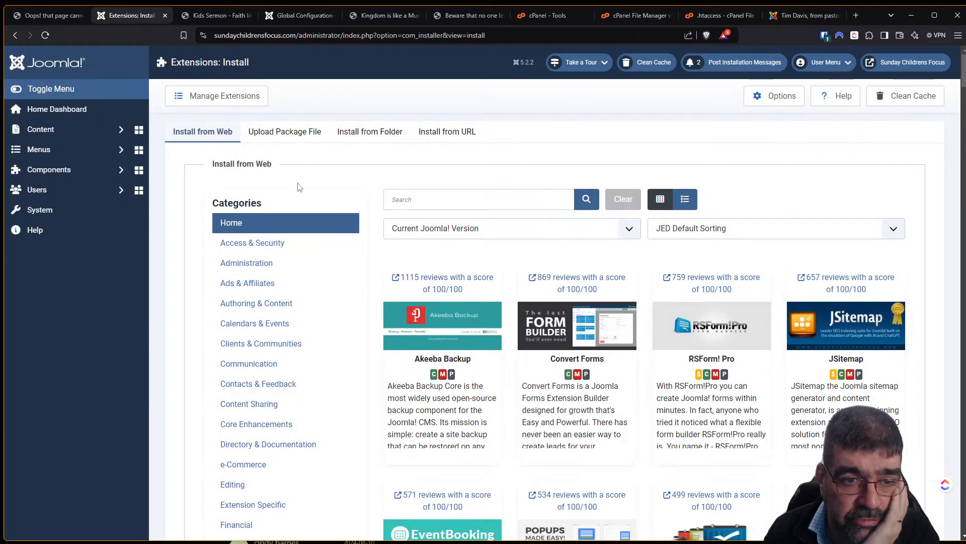
pyautogui.click(316, 134)
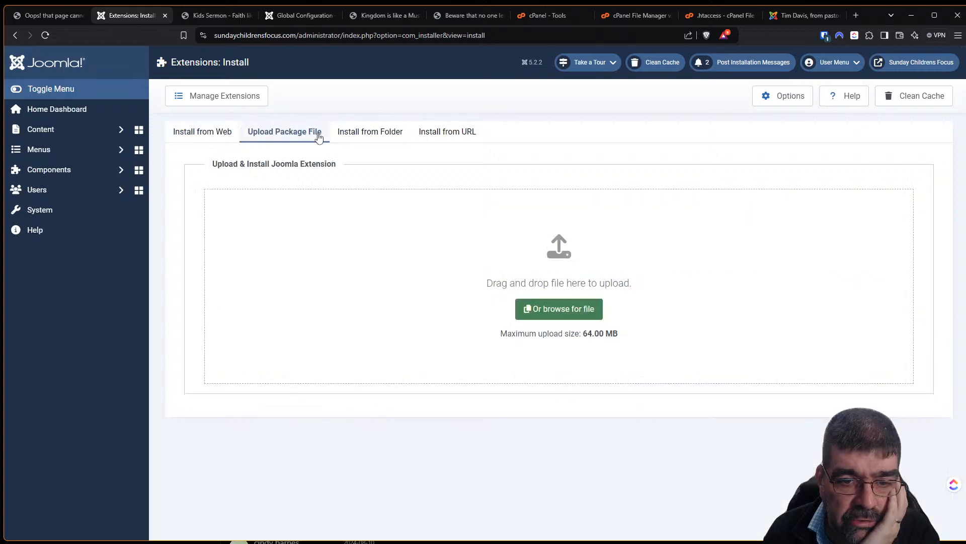
pyautogui.click(570, 307)
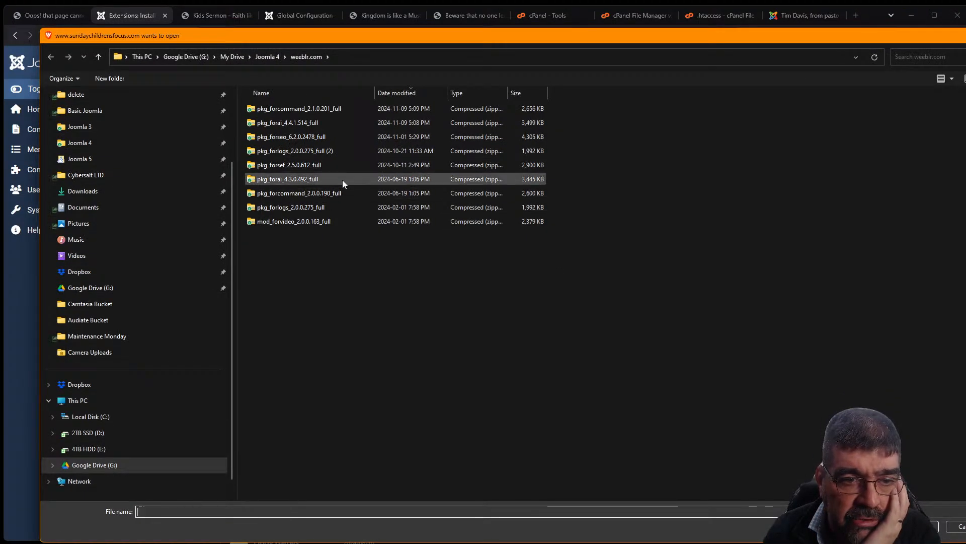
pyautogui.doubleClick(296, 166)
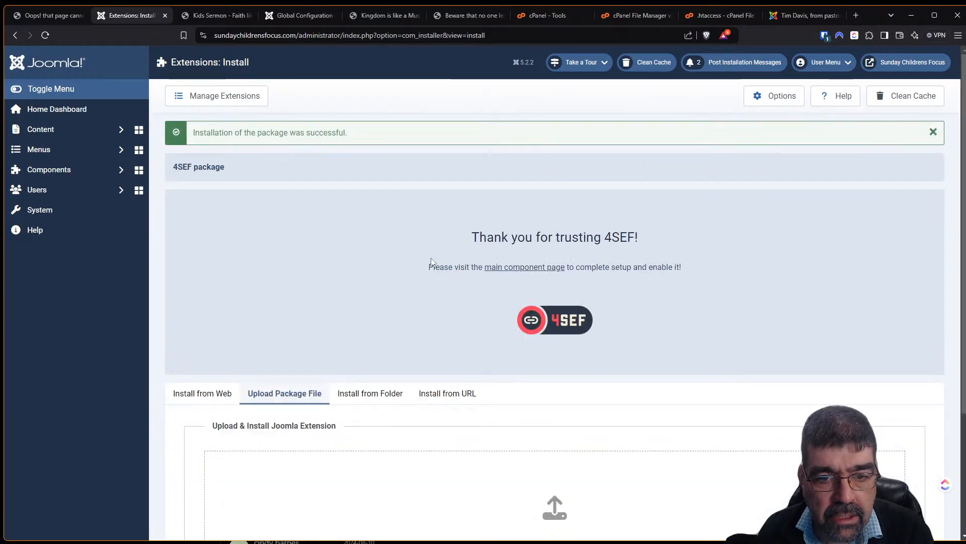
# Step: Import all existing sh404SEF URLs into 4SEF at Max speed, review the configuration import details, and finish the import wizard
pyautogui.click(543, 268)
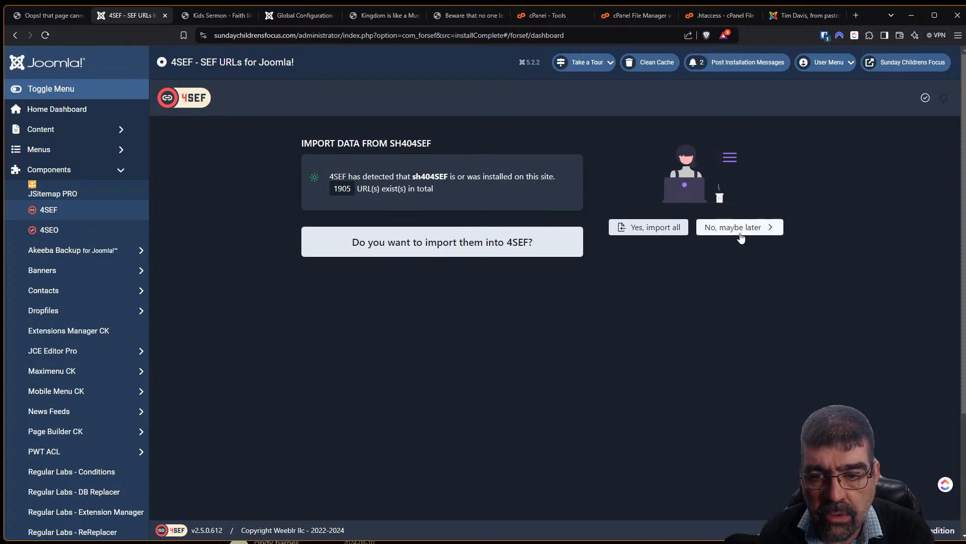
pyautogui.click(648, 231)
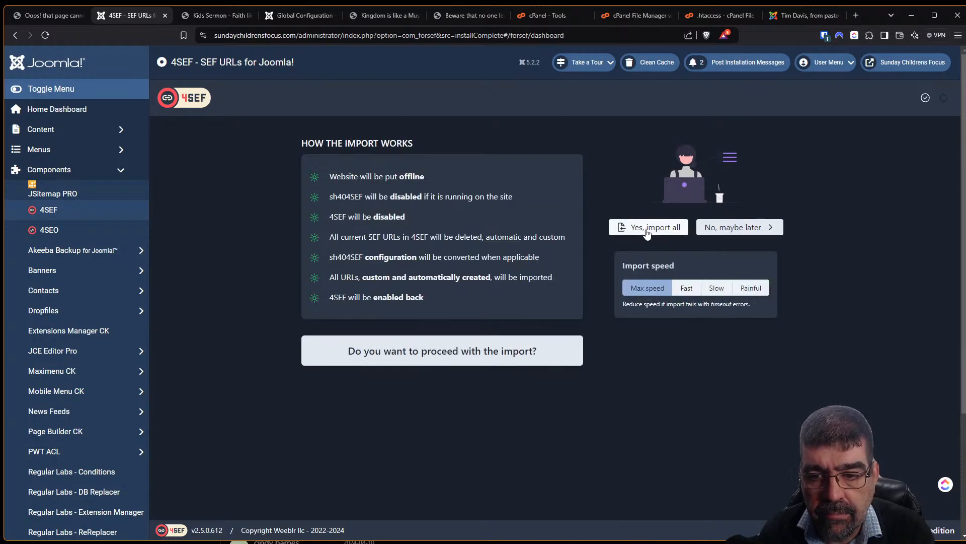
pyautogui.click(648, 232)
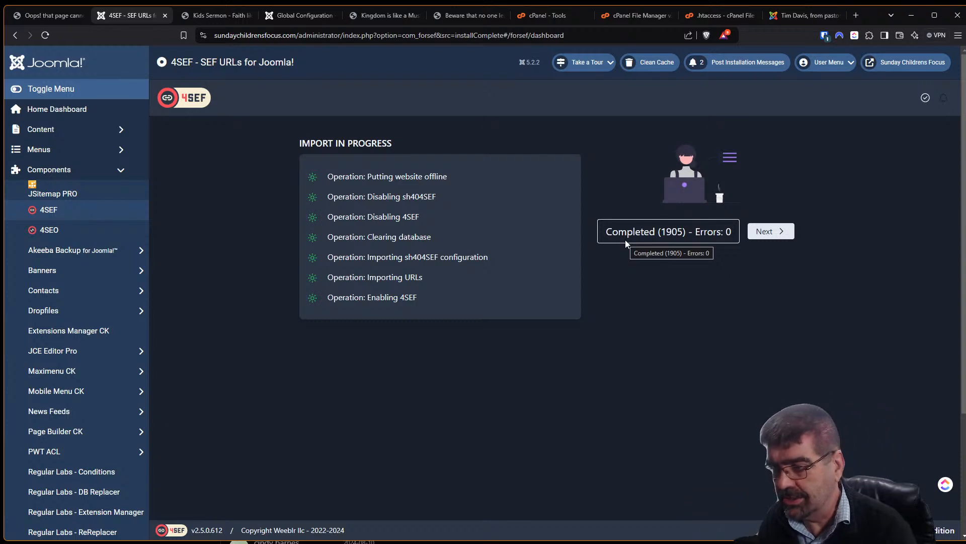
pyautogui.click(776, 234)
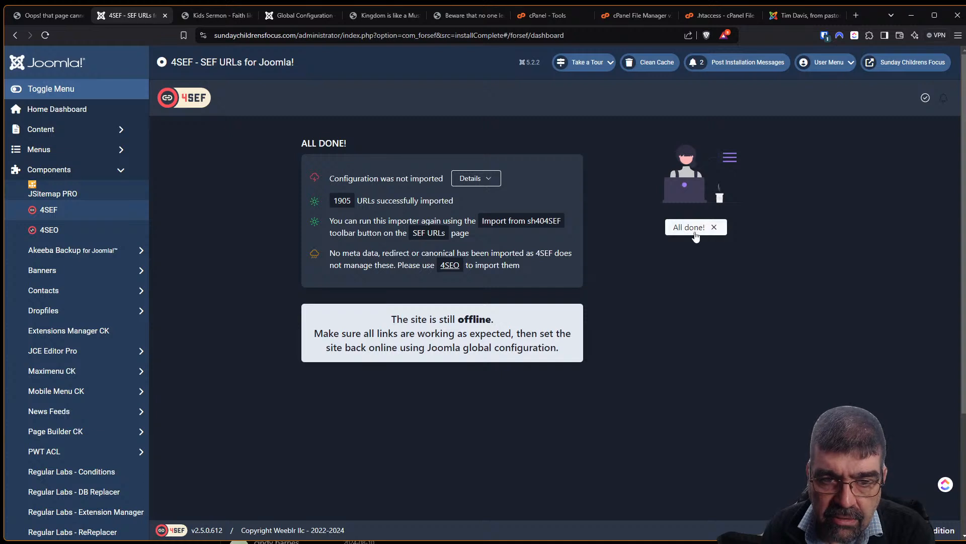
pyautogui.click(494, 185)
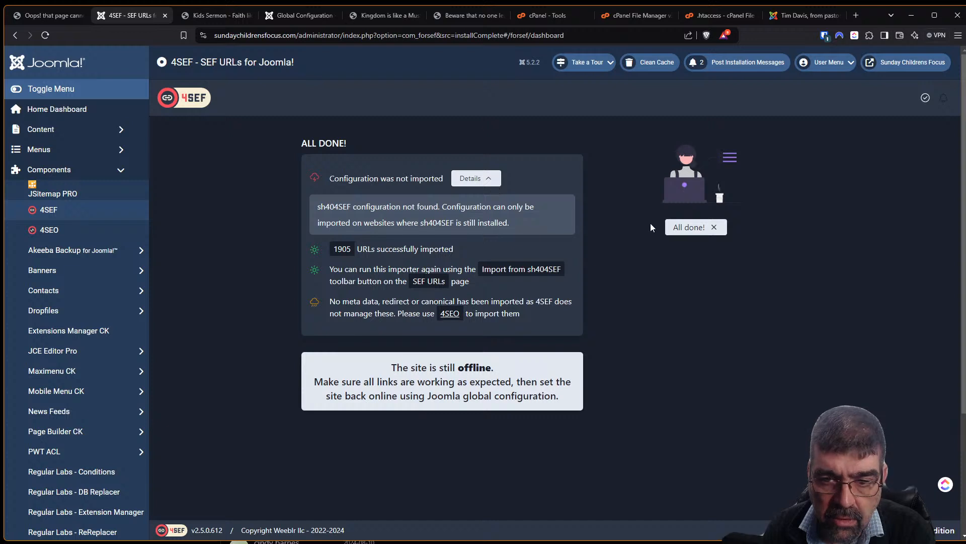
pyautogui.click(684, 227)
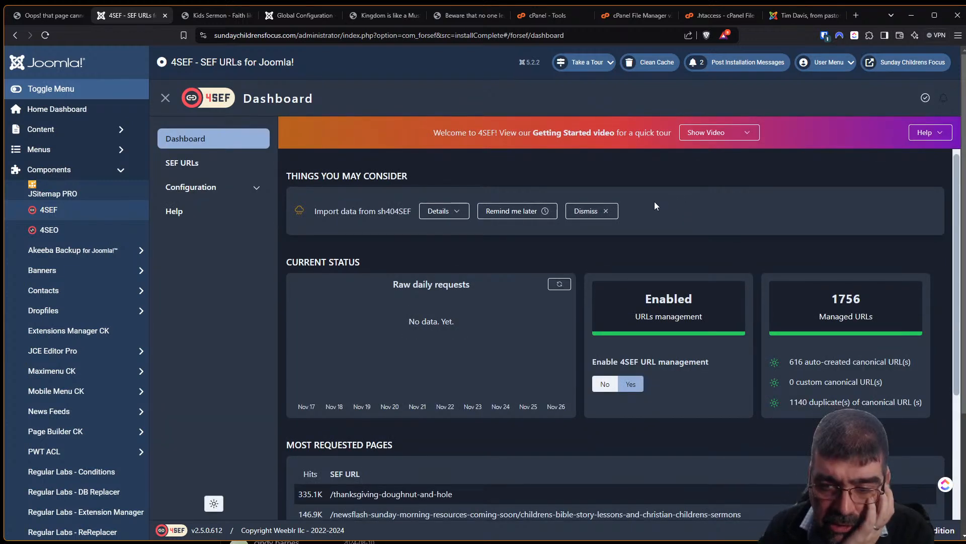
# Step: Open the Home Dashboard in a separate browser tab and set Site Offline to No in Global Configuration, saving and closing it
pyautogui.rightClick(86, 115)
pyautogui.click(130, 126)
pyautogui.click(179, 16)
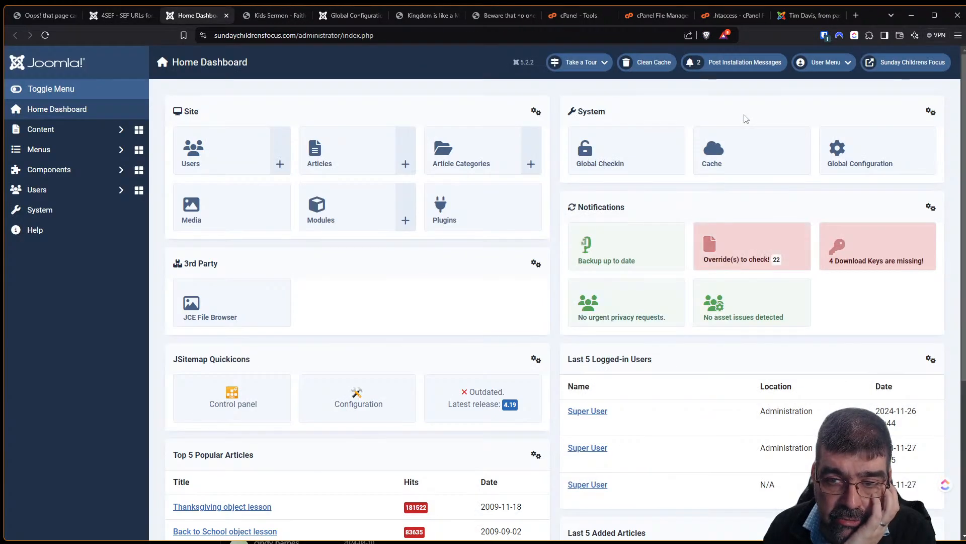
pyautogui.click(847, 172)
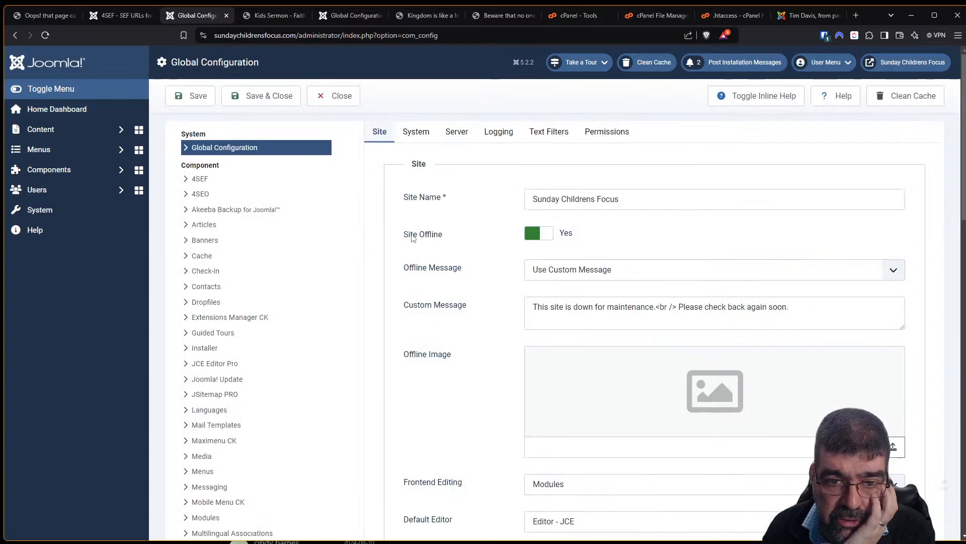
pyautogui.click(539, 236)
pyautogui.click(267, 99)
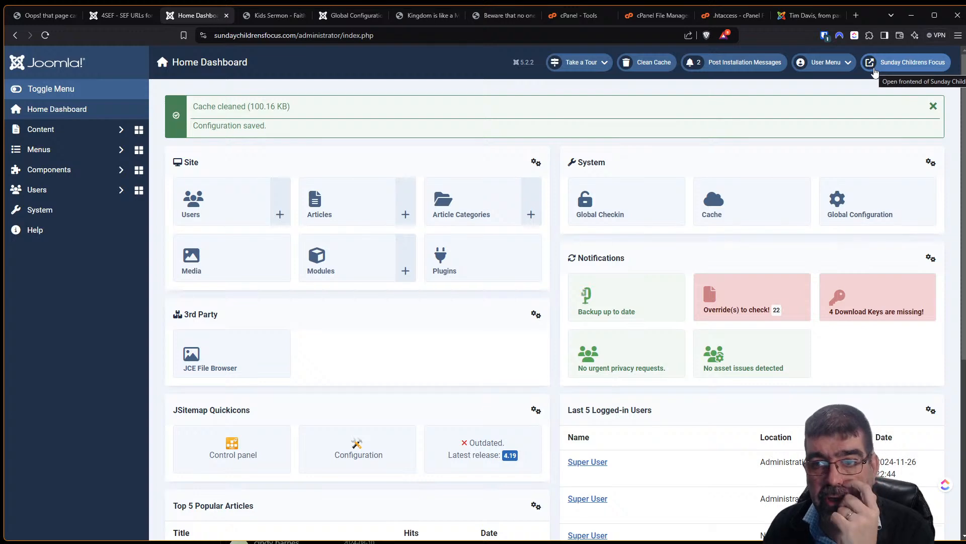
# Step: Open the live site's frontend, check the Parable of the Mustard Seed link found with "mustard", and return to the home page
pyautogui.click(874, 70)
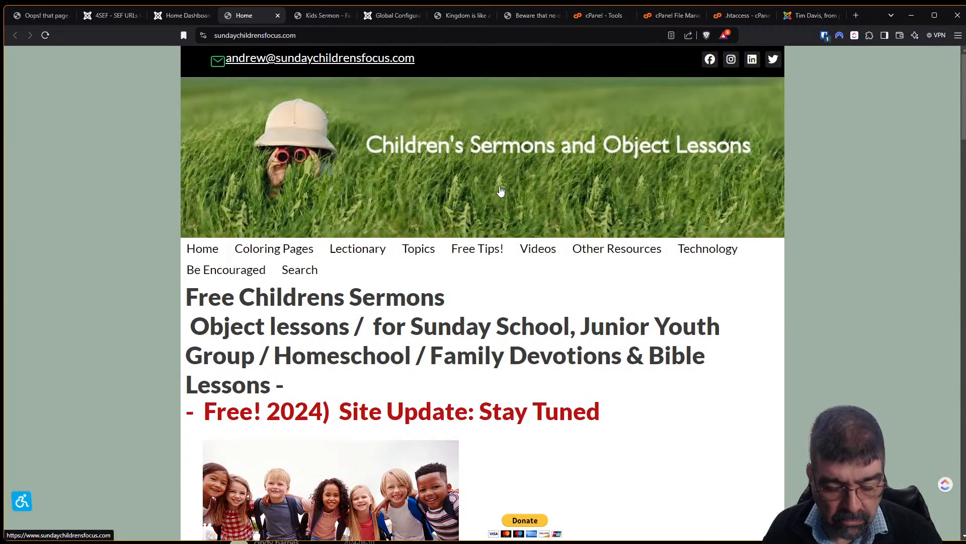
pyautogui.hotkey('ctrl', 'f')
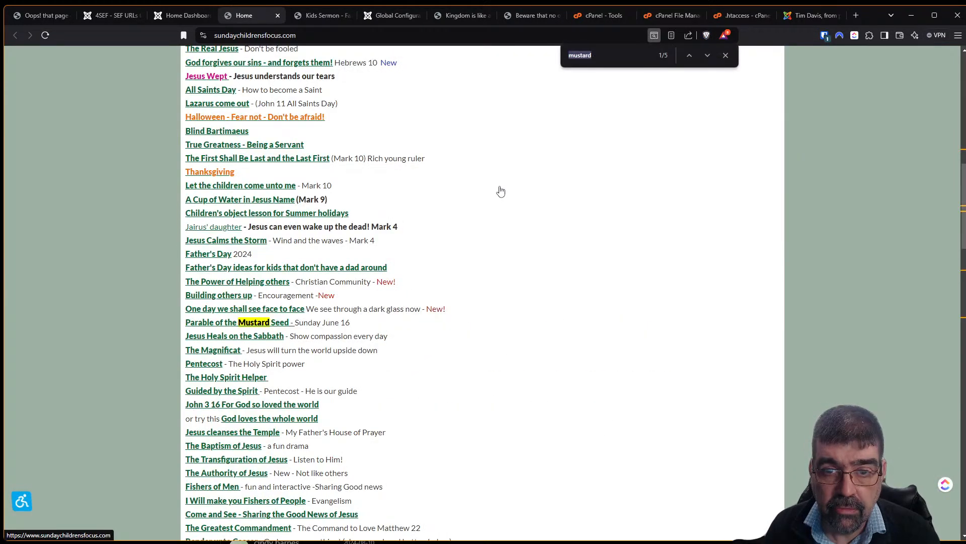
pyautogui.click(218, 327)
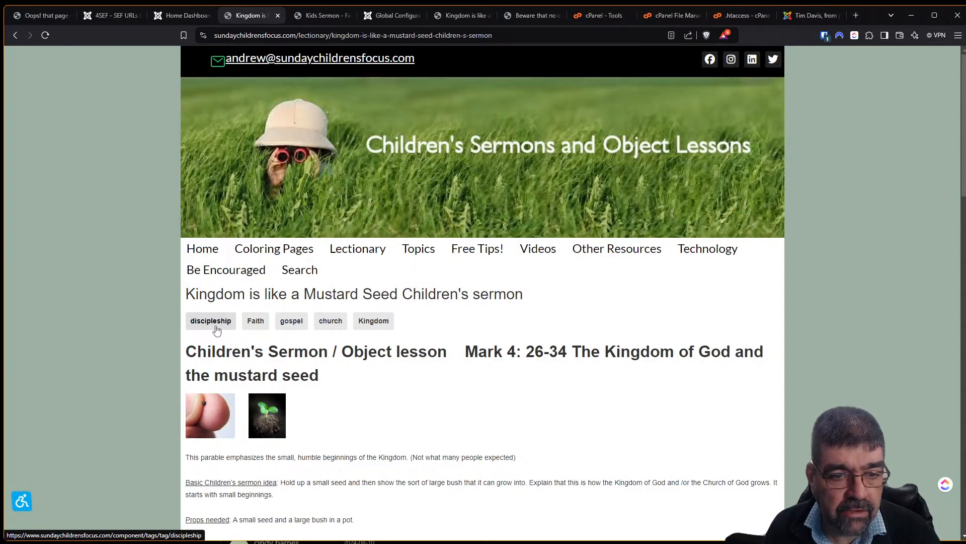
pyautogui.click(16, 34)
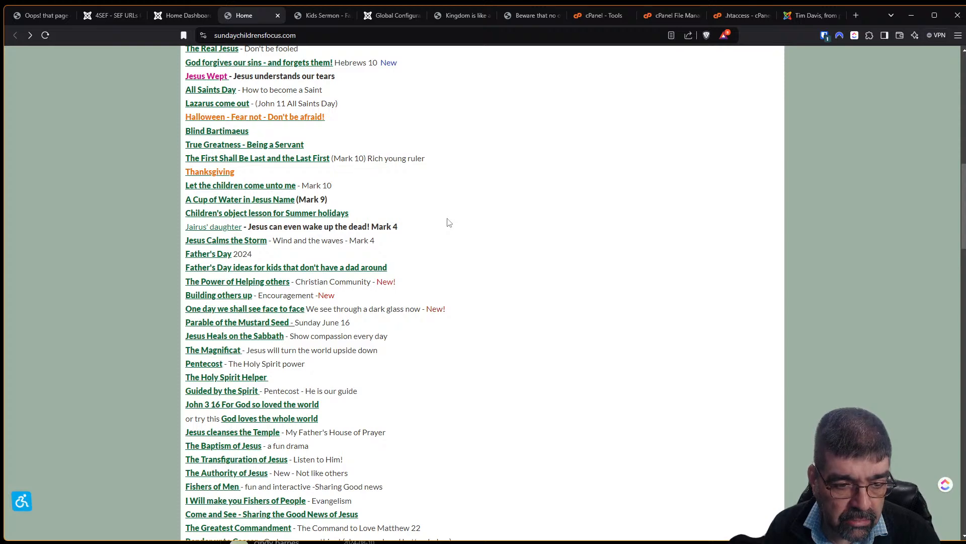
# Step: Find "drama" on the live home page and look through the article links around the matches
pyautogui.hotkey('ctrl', 'f')
pyautogui.write('dr')
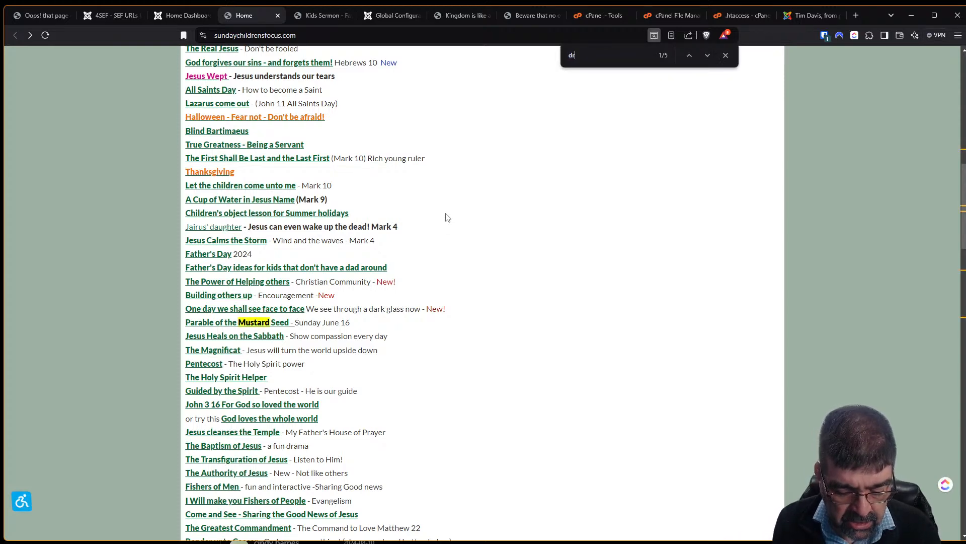
pyautogui.write('ama')
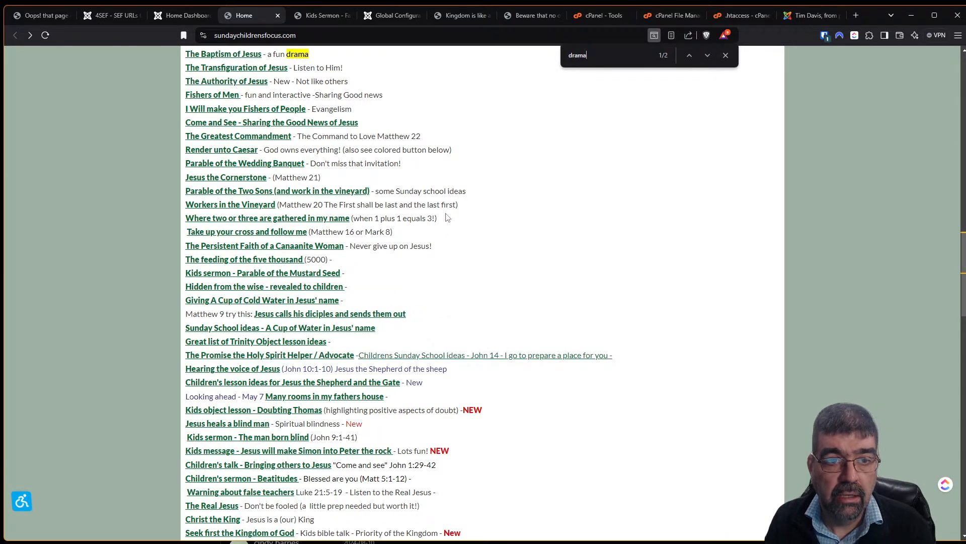
pyautogui.click(707, 56)
pyautogui.click(708, 56)
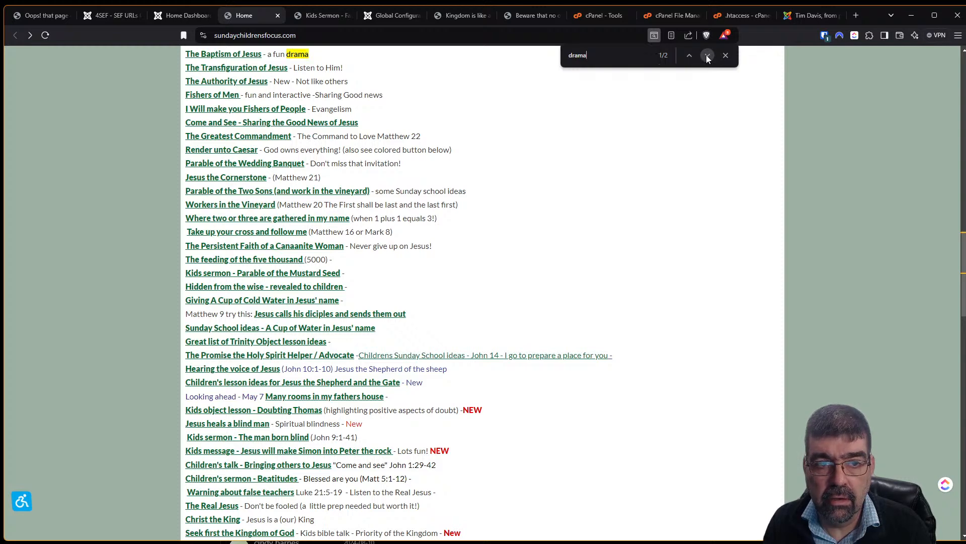
pyautogui.scroll(4, 591, 191)
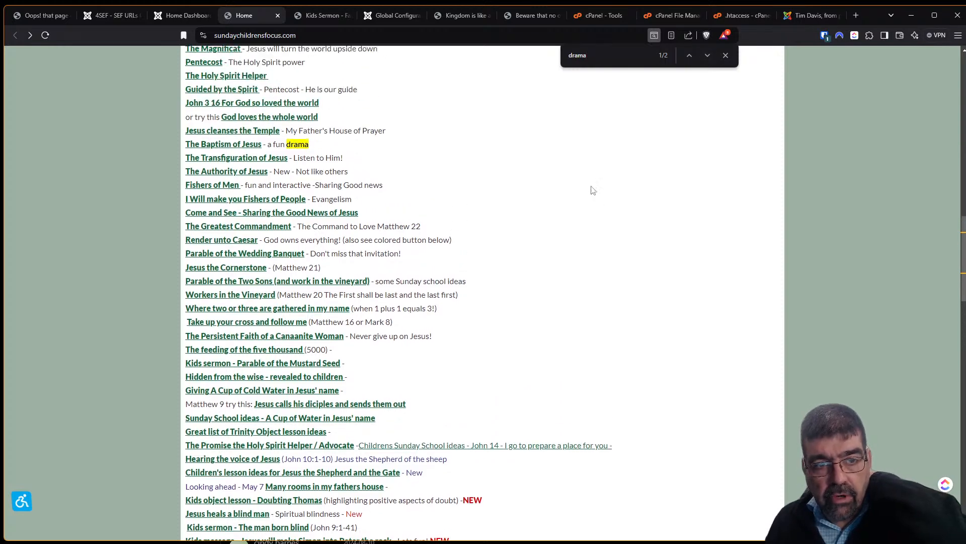
pyautogui.scroll(7, 591, 193)
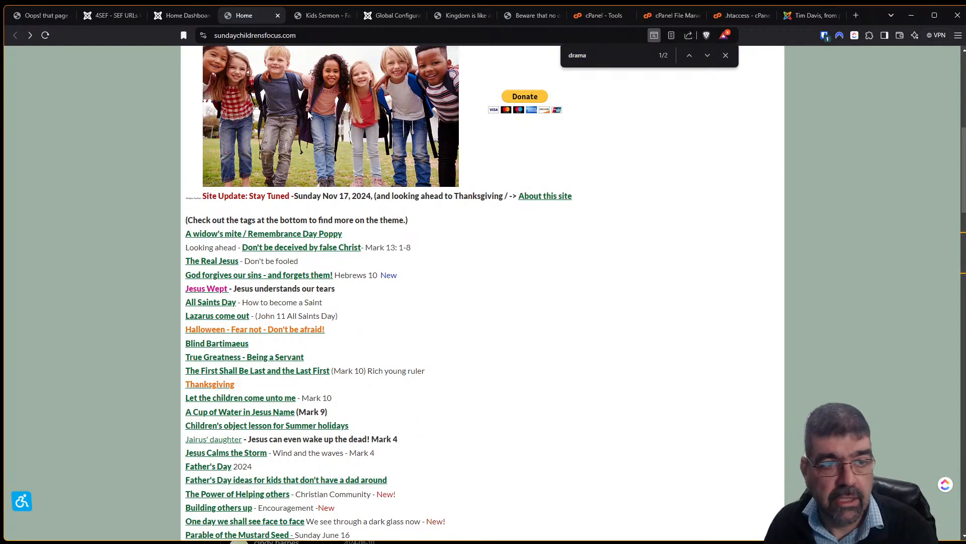
# Step: Go to the article list in the live administrator and search it for "drama"
pyautogui.click(87, 19)
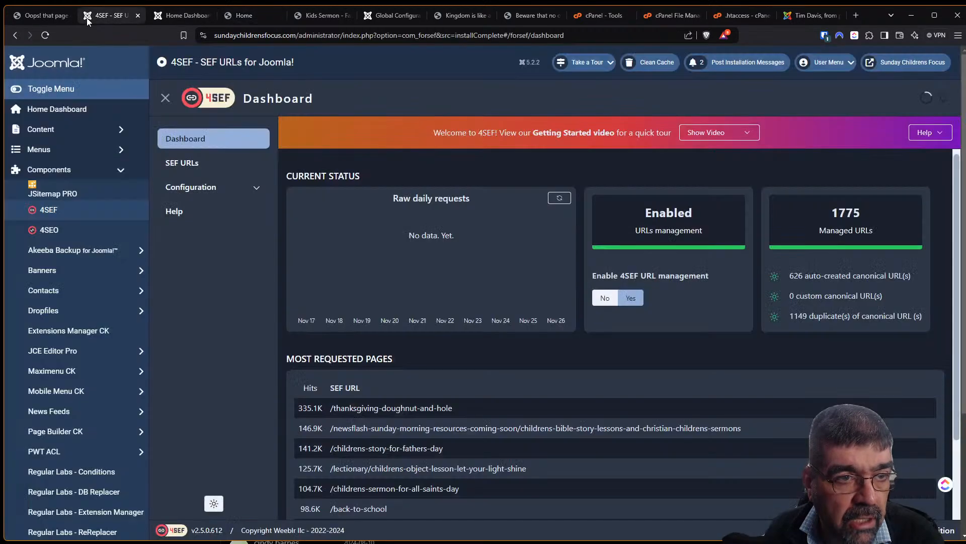
pyautogui.click(59, 129)
pyautogui.click(60, 146)
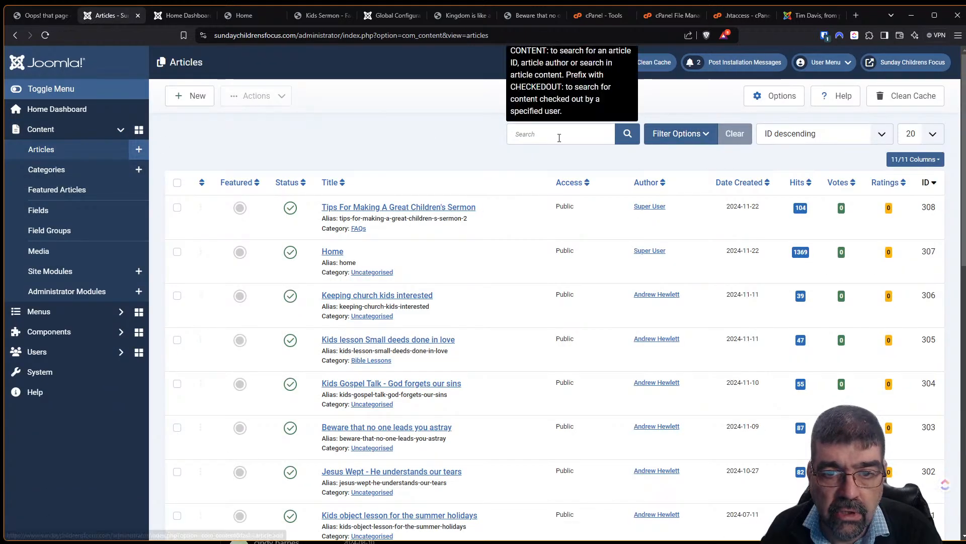
pyautogui.click(559, 134)
pyautogui.write('drama')
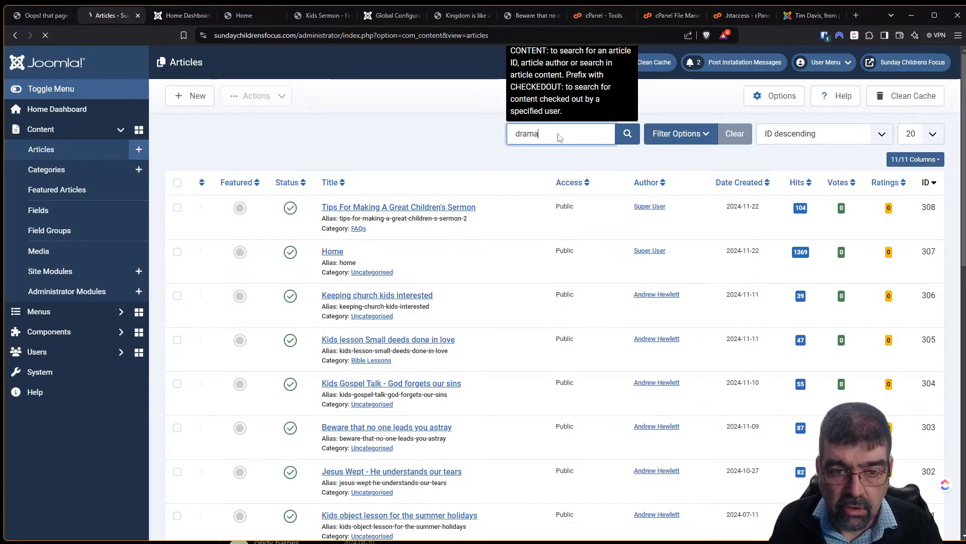
pyautogui.press('Return')
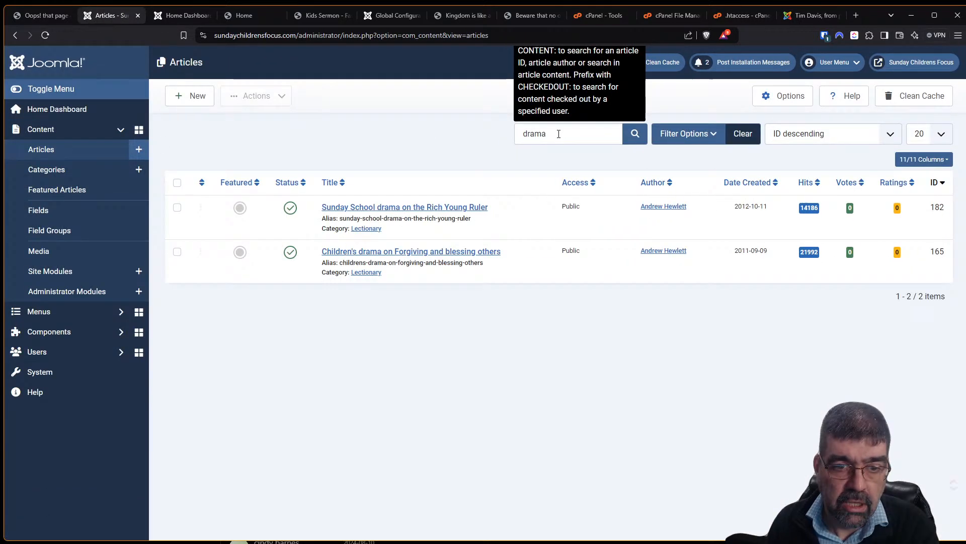
# Step: Open the article Sunday School drama on the Rich Young Ruler for editing and view its page on the frontend
pyautogui.click(346, 210)
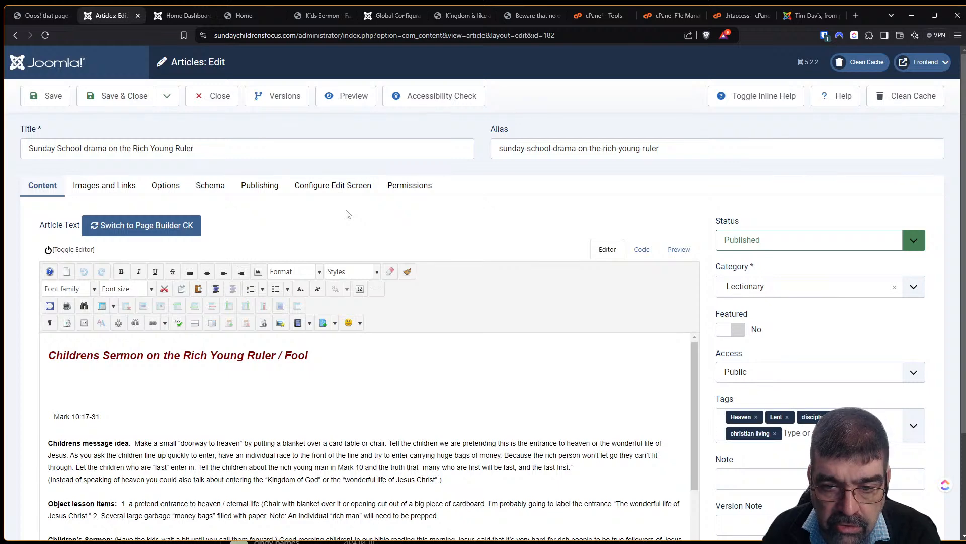
pyautogui.click(914, 70)
pyautogui.click(898, 83)
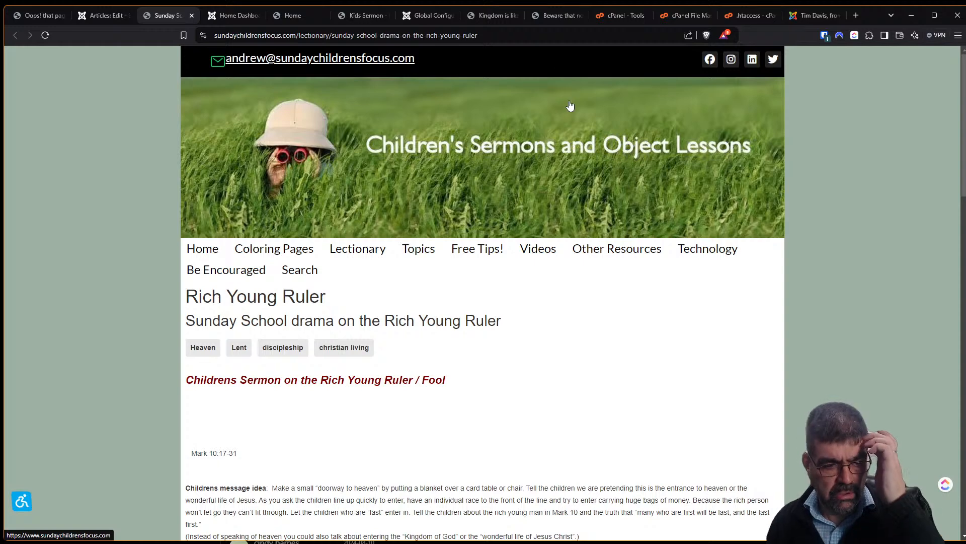
# Step: Test the Rich Young Ruler article's address with the lectionary segment removed, and return to the original page
pyautogui.doubleClick(316, 36)
pyautogui.press('BackSpace')
pyautogui.press('BackSpace')
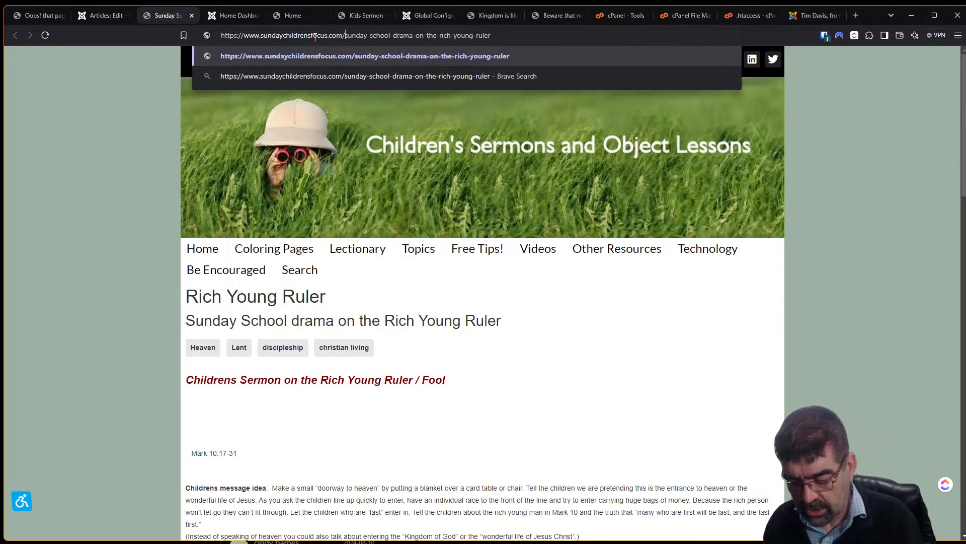
pyautogui.press('Return')
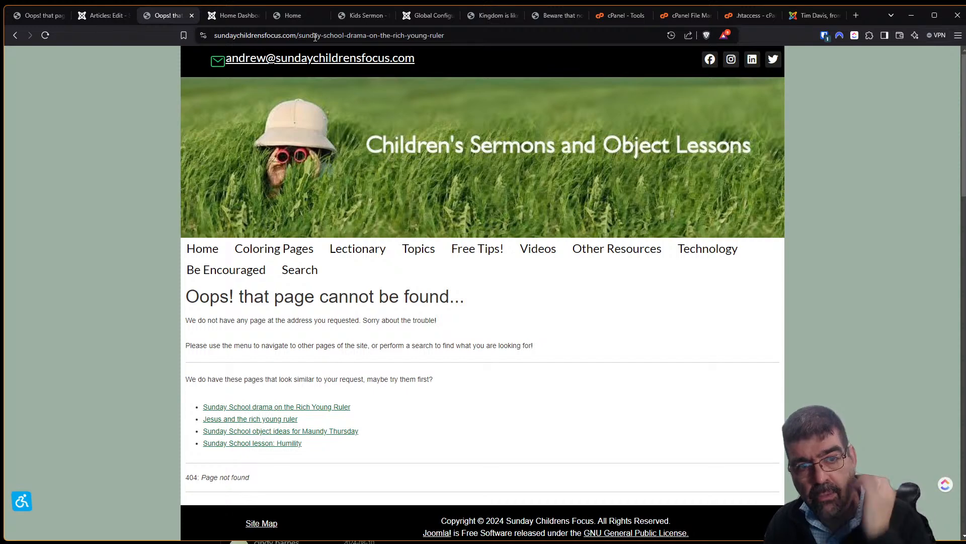
pyautogui.click(12, 37)
# Step: Check the Lectionary page "Beware that no one leads you astray" on the live site and close the Rich Young Ruler article editor
pyautogui.moveTo(344, 248)
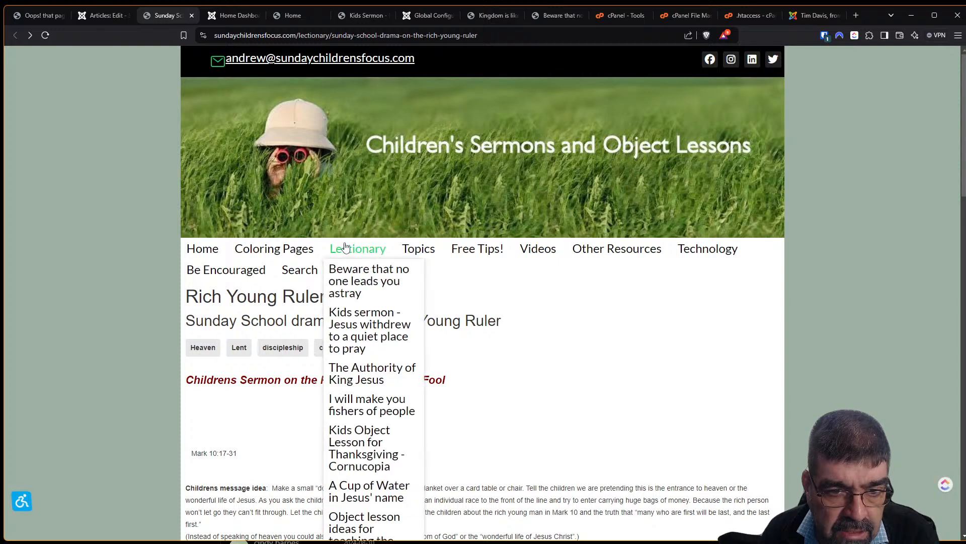
pyautogui.click(346, 286)
pyautogui.moveTo(358, 244)
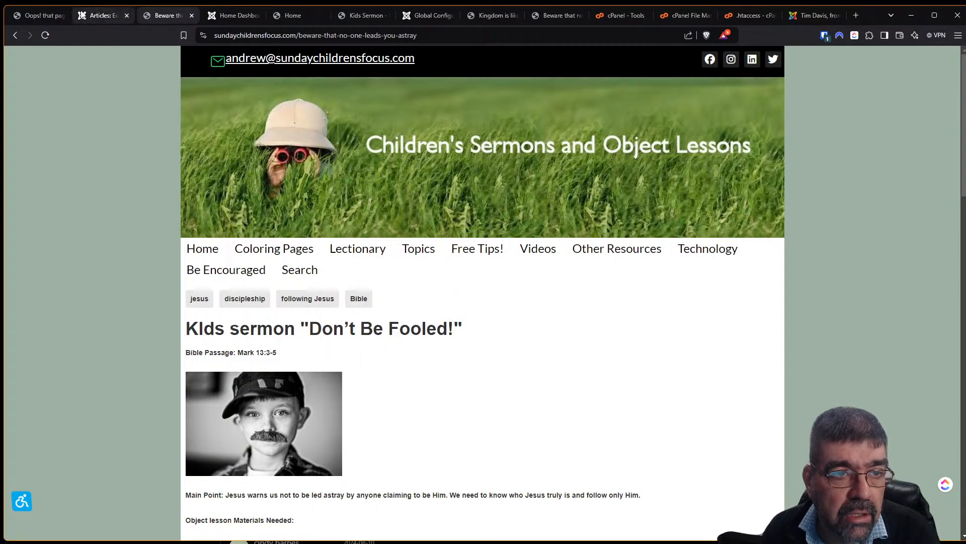
pyautogui.click(106, 15)
pyautogui.click(221, 99)
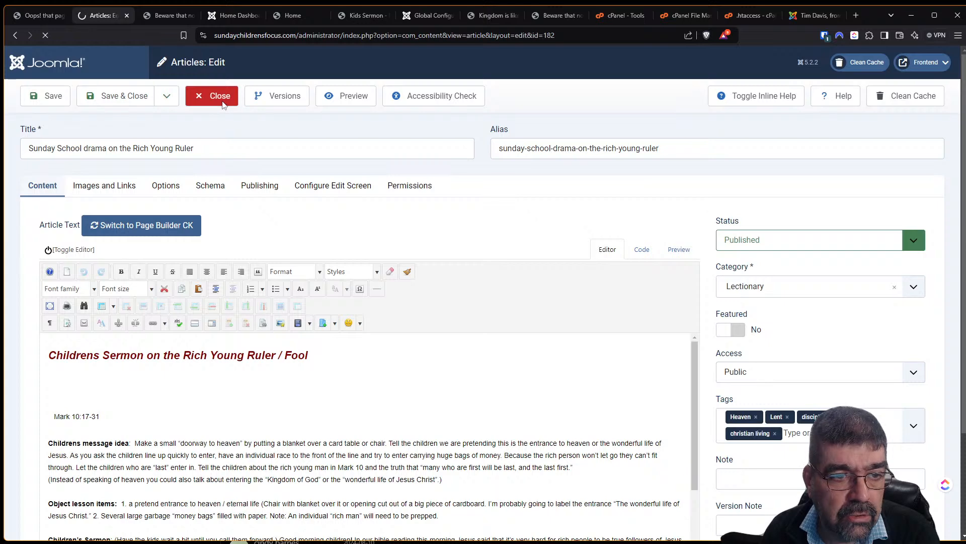
# Step: Search the article list for "beware" in place of the previous search term
pyautogui.doubleClick(525, 132)
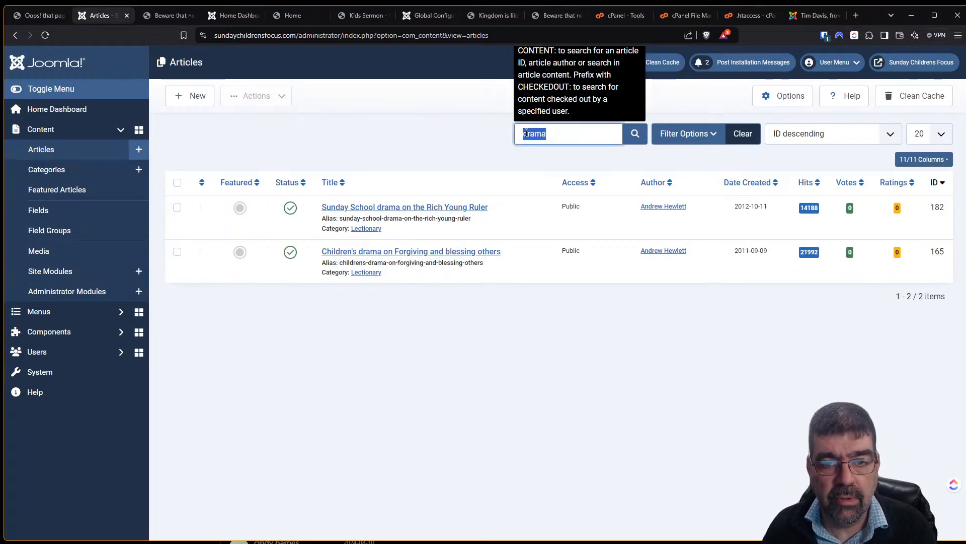
pyautogui.write('beware')
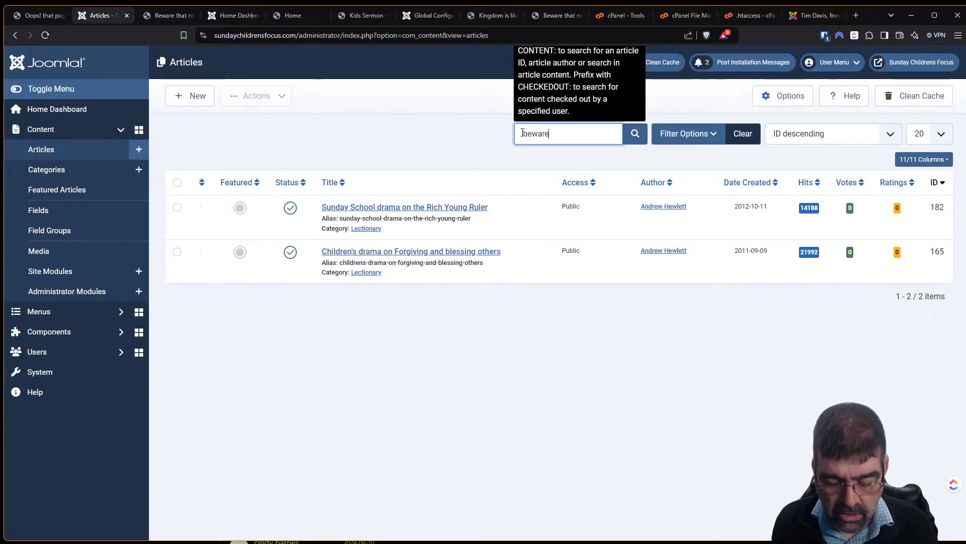
pyautogui.press('Return')
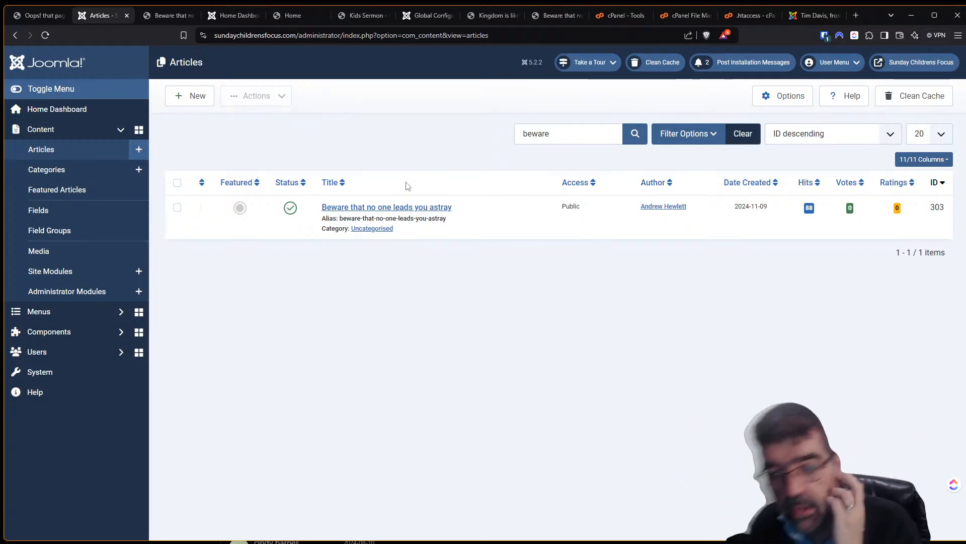
# Step: From the live site's home page, open the Lectionary article "Kids sermon - Jesus withdrew to a quiet place to pray" to check its address
pyautogui.click(289, 15)
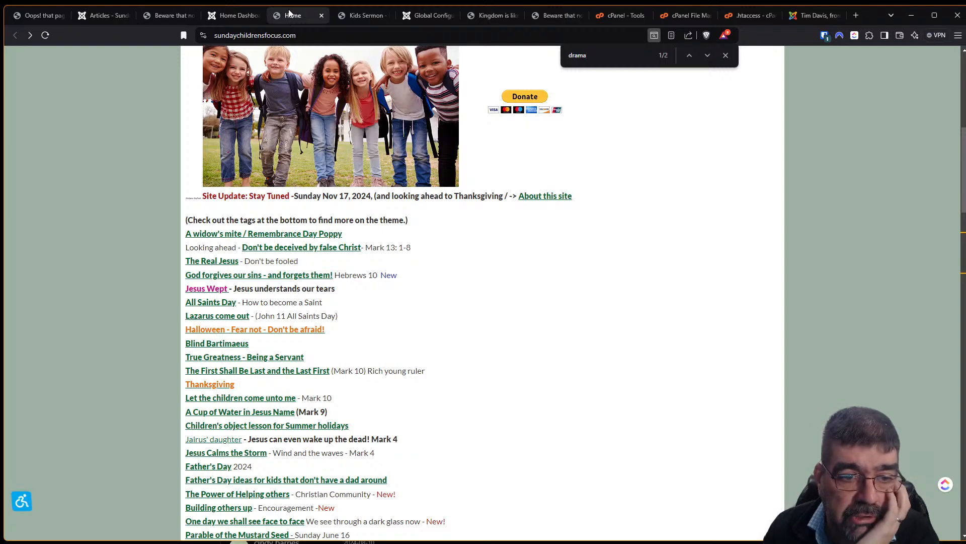
pyautogui.scroll(5, 948, 135)
pyautogui.scroll(2, 948, 135)
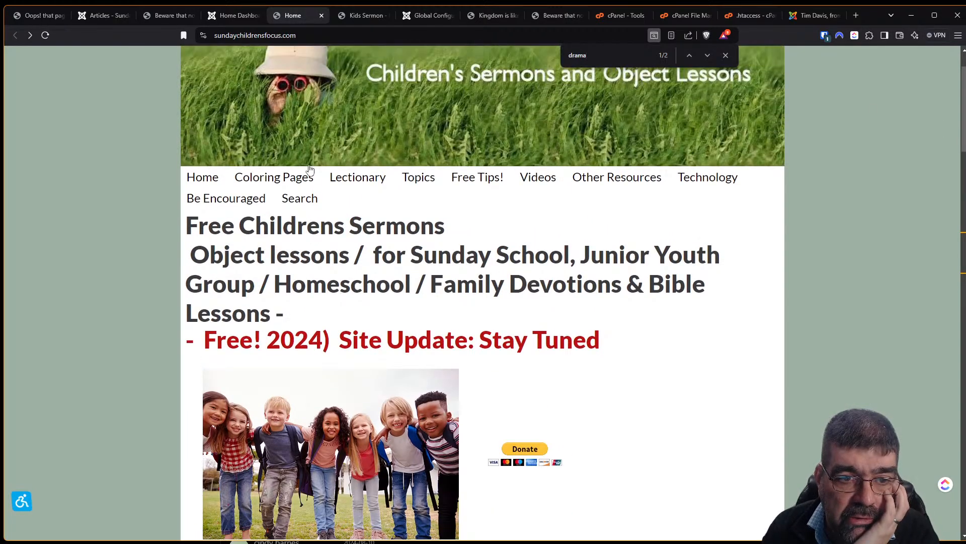
pyautogui.moveTo(339, 178)
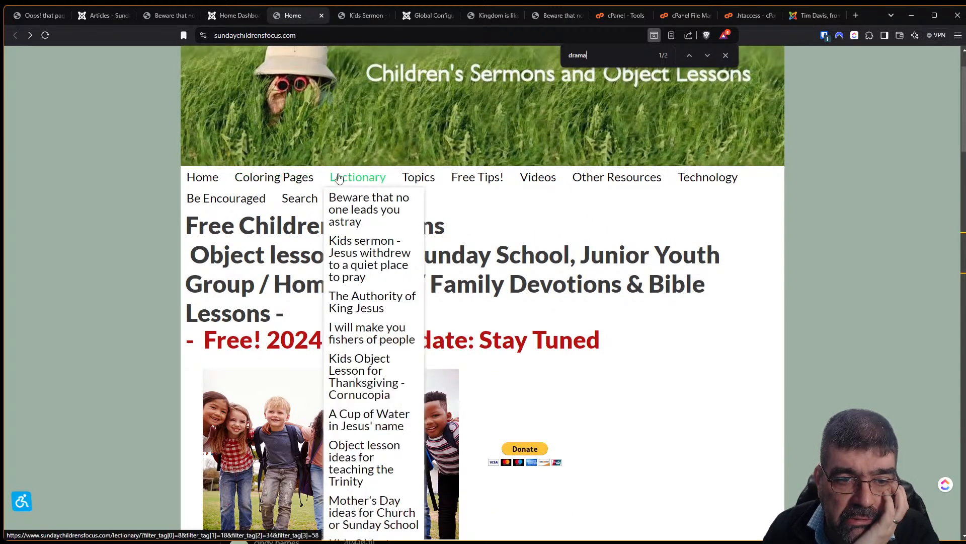
pyautogui.click(366, 258)
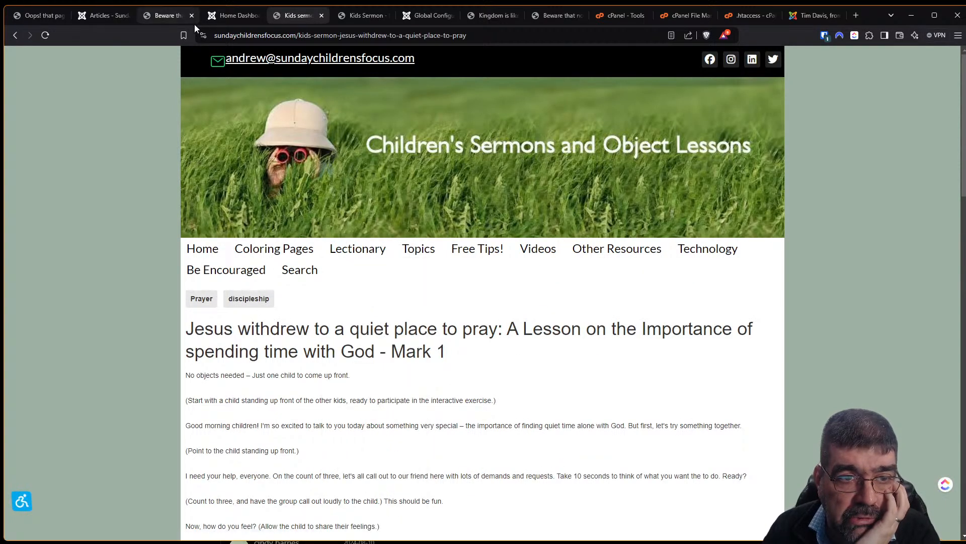
# Step: Return to the administrator's article list and search it for "withd" to check the kids sermon's category
pyautogui.click(116, 17)
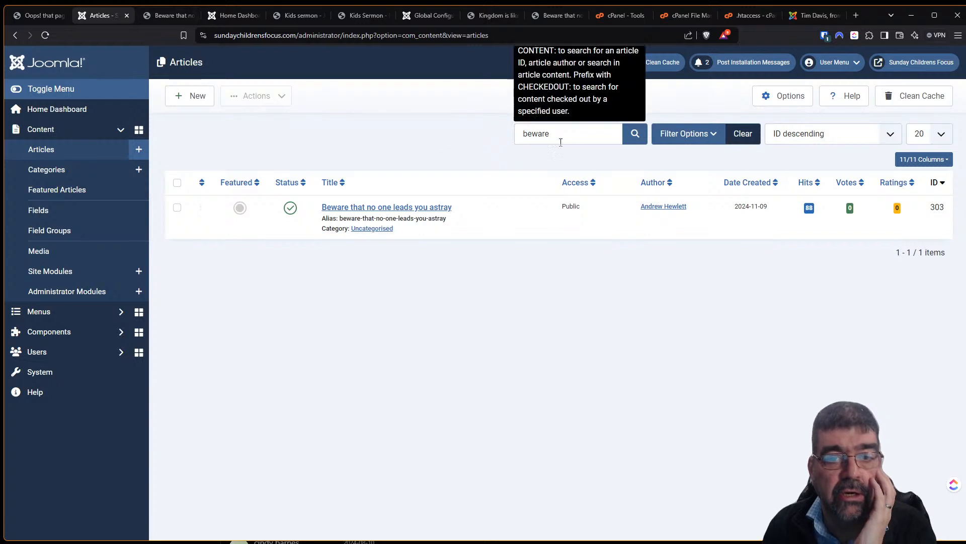
pyautogui.doubleClick(561, 137)
pyautogui.write('withd')
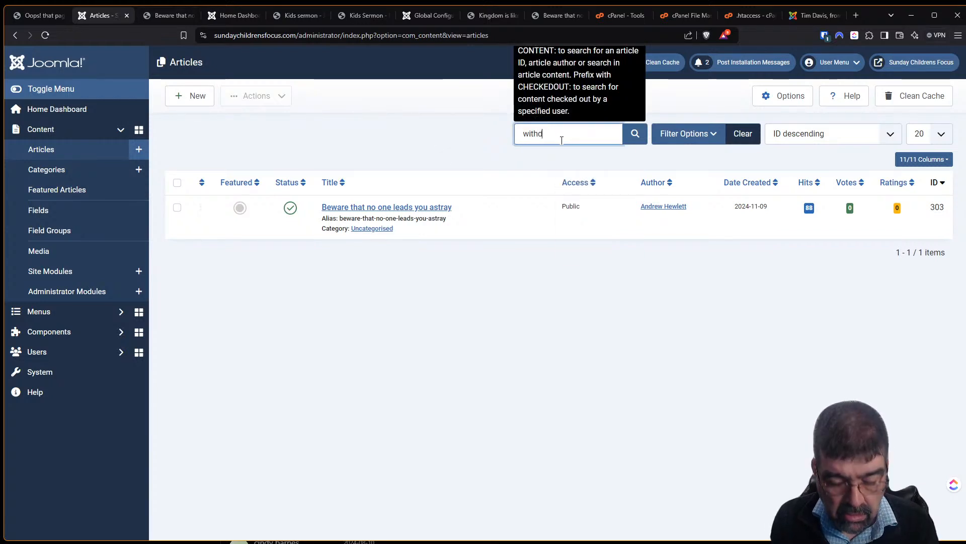
pyautogui.press('Return')
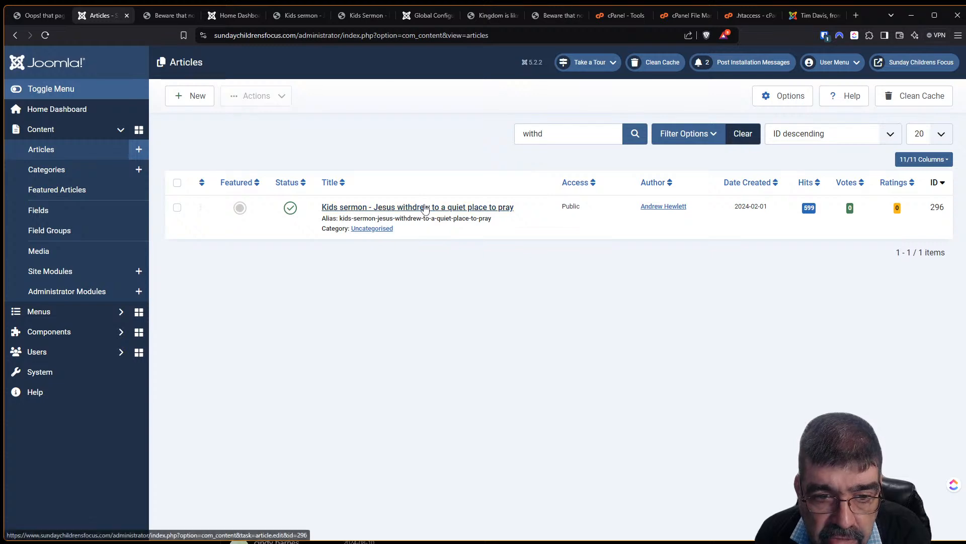
# Step: Go to the article categories and filter the list to the Uncategorised category
pyautogui.click(51, 171)
pyautogui.click(693, 132)
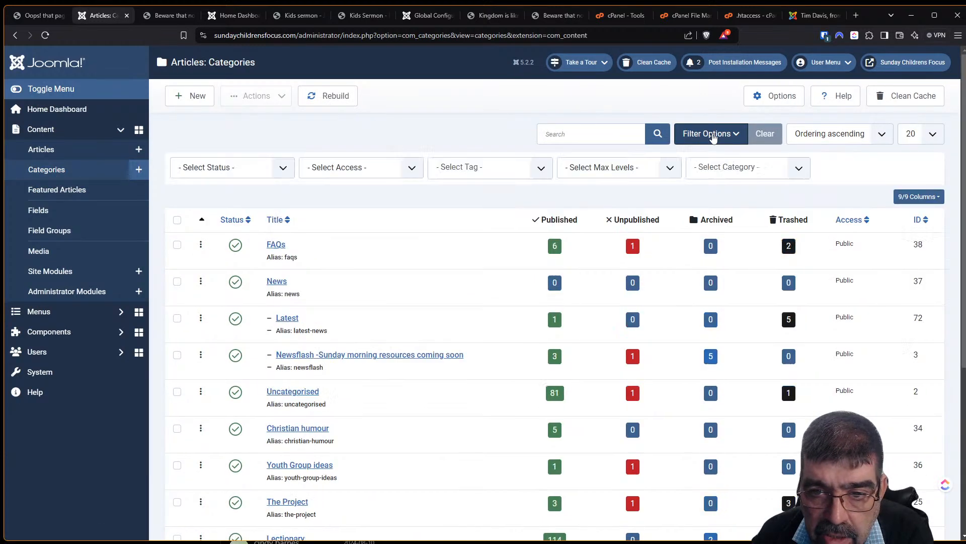
pyautogui.click(736, 171)
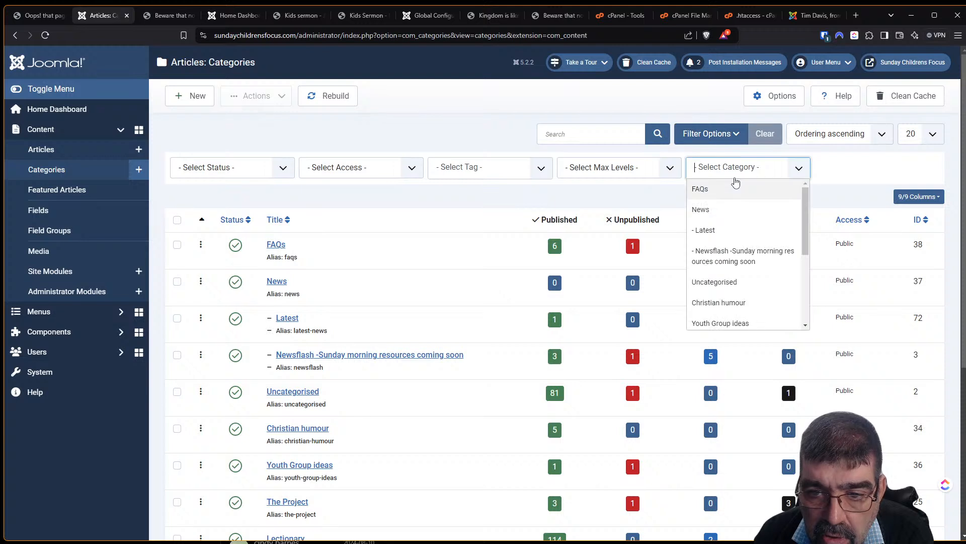
pyautogui.scroll(-5, 743, 241)
pyautogui.scroll(1, 742, 272)
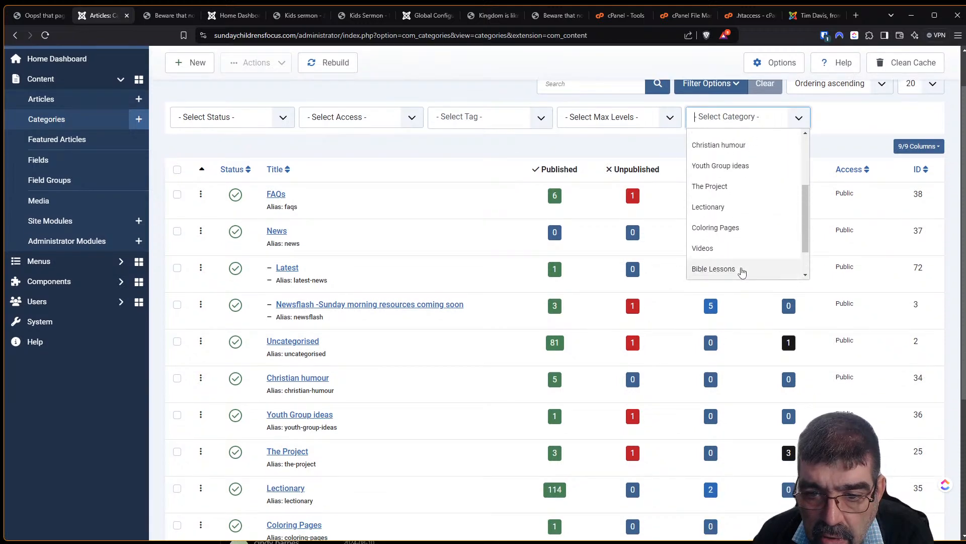
pyautogui.scroll(-1, 742, 272)
pyautogui.scroll(5, 742, 272)
pyautogui.click(736, 235)
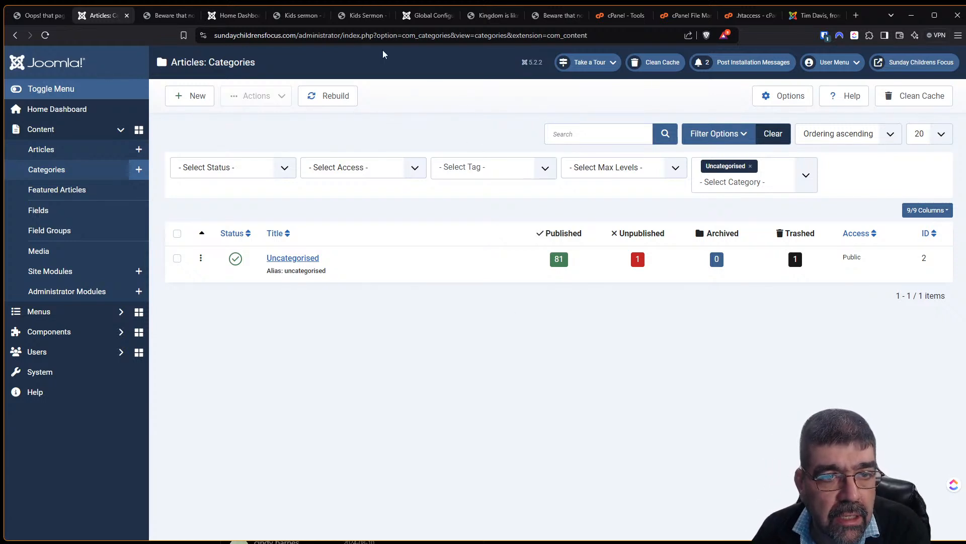
# Step: On the live site, open the Lectionary article "Youth Message - For God so loved the World" to check its address
pyautogui.click(177, 17)
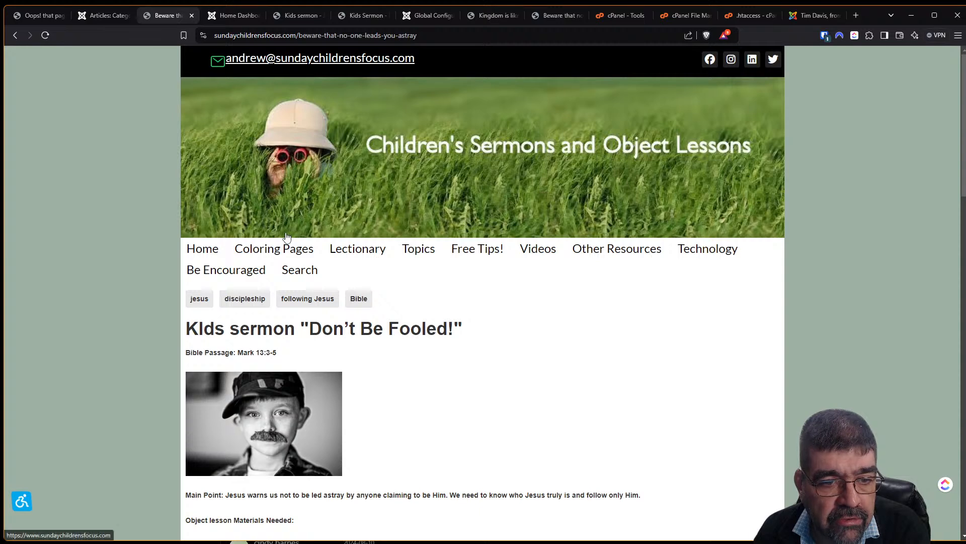
pyautogui.moveTo(334, 248)
pyautogui.scroll(-2, 395, 314)
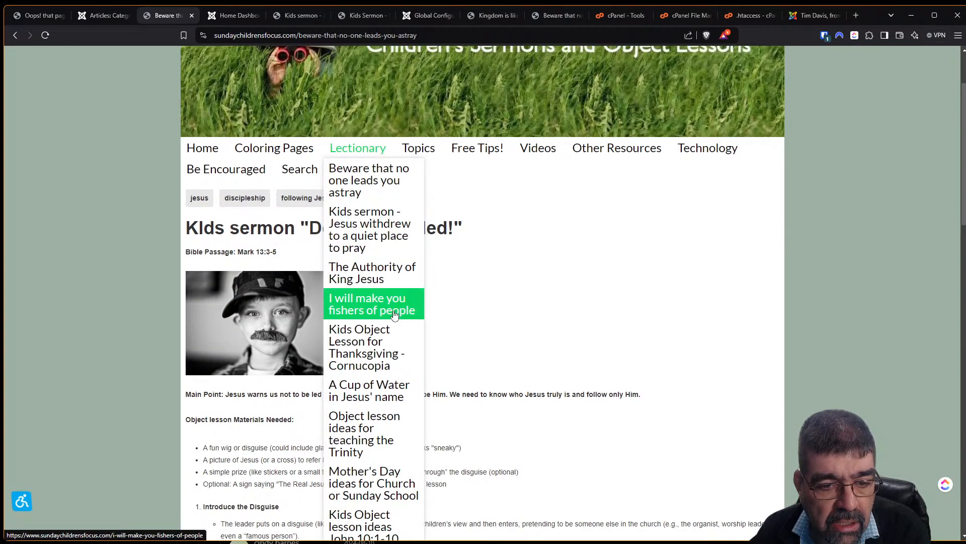
pyautogui.scroll(-5, 394, 315)
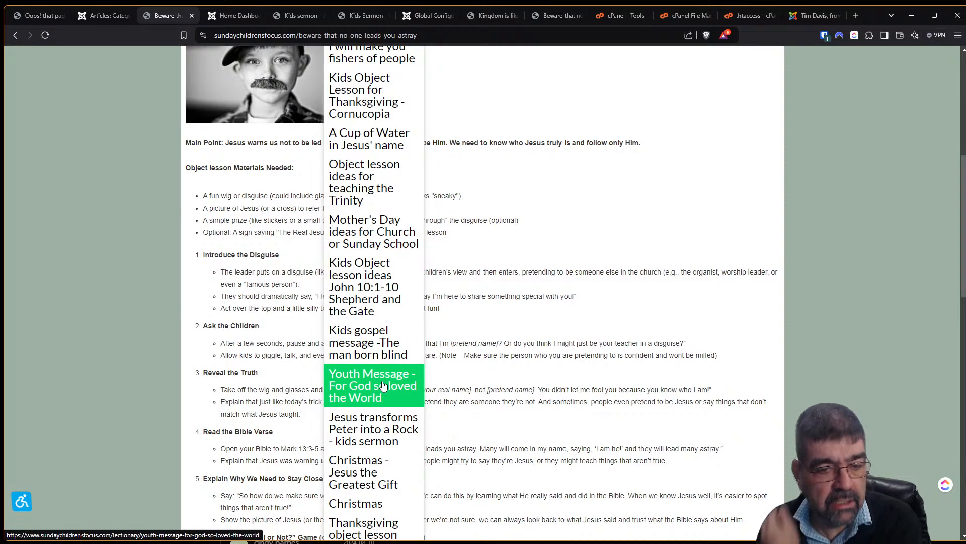
pyautogui.click(384, 385)
# Step: Open the Lectionary article "Christmas - Jesus the Greatest Gift" and look through its address and page content down to the footer
pyautogui.moveTo(366, 261)
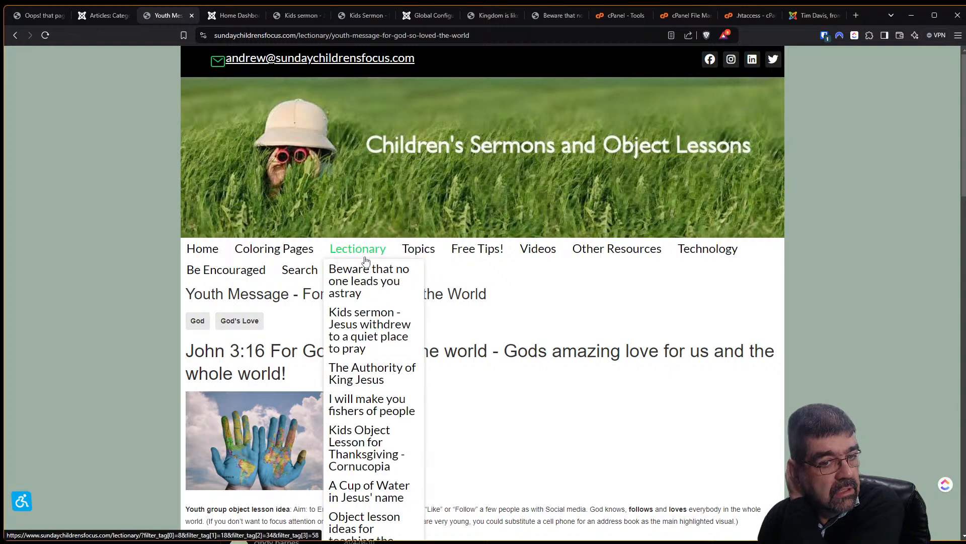
pyautogui.scroll(-8, 366, 267)
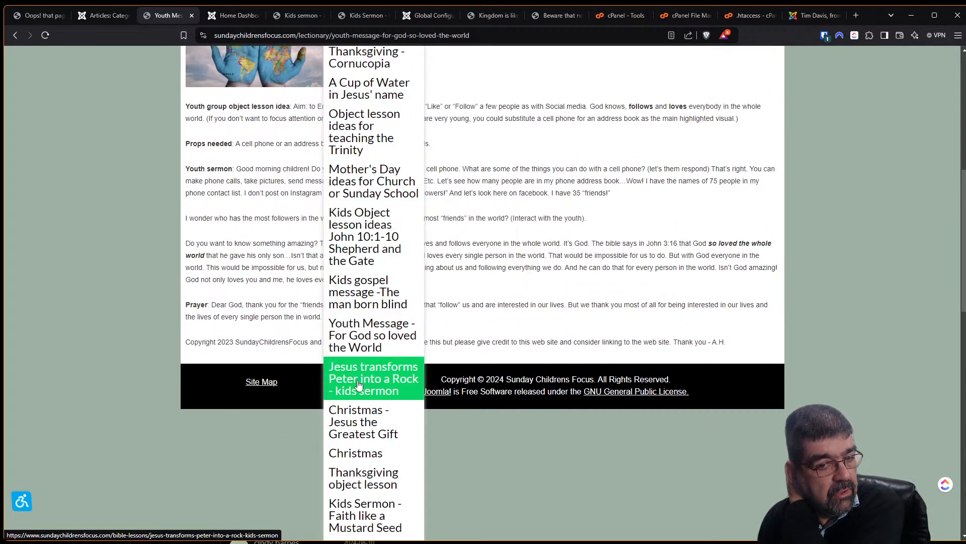
pyautogui.click(360, 416)
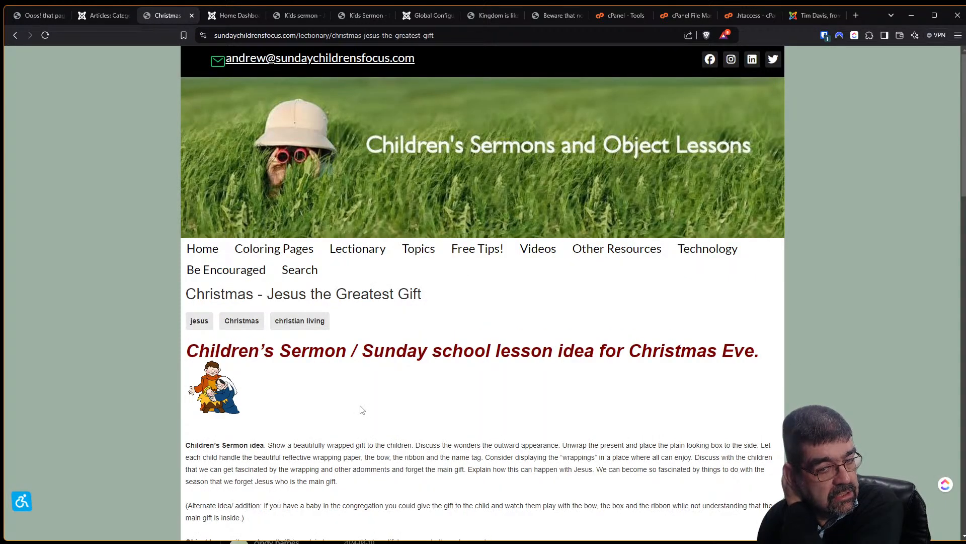
pyautogui.moveTo(540, 256)
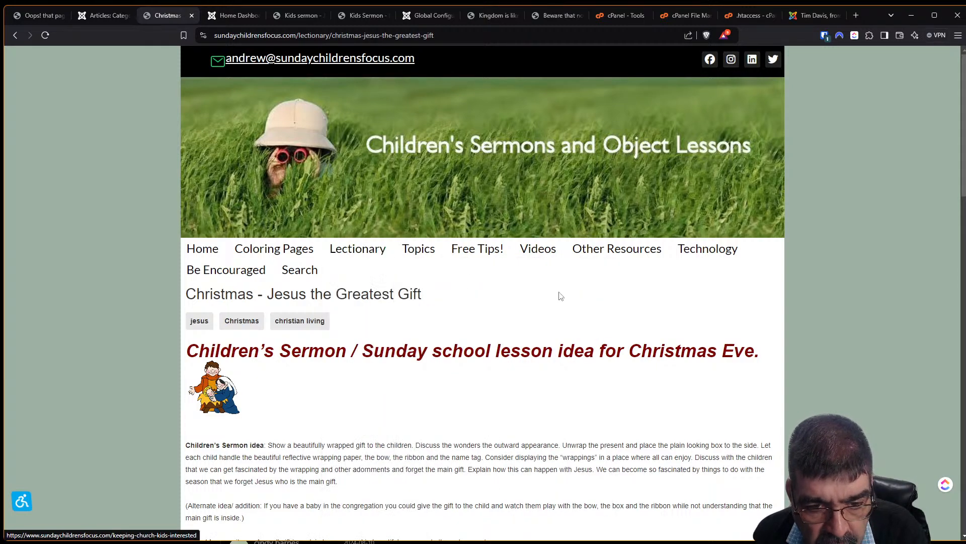
pyautogui.scroll(-5, 272, 346)
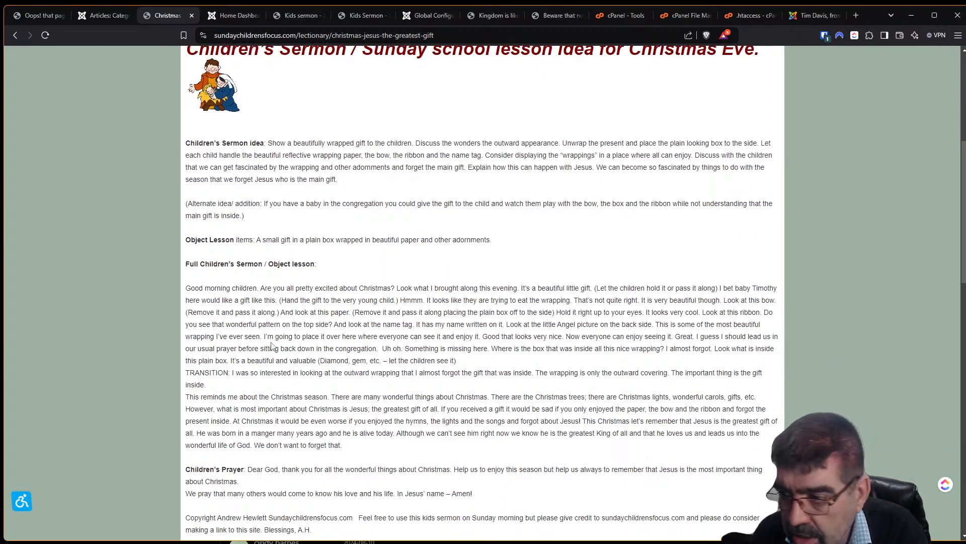
pyautogui.scroll(-4, 272, 345)
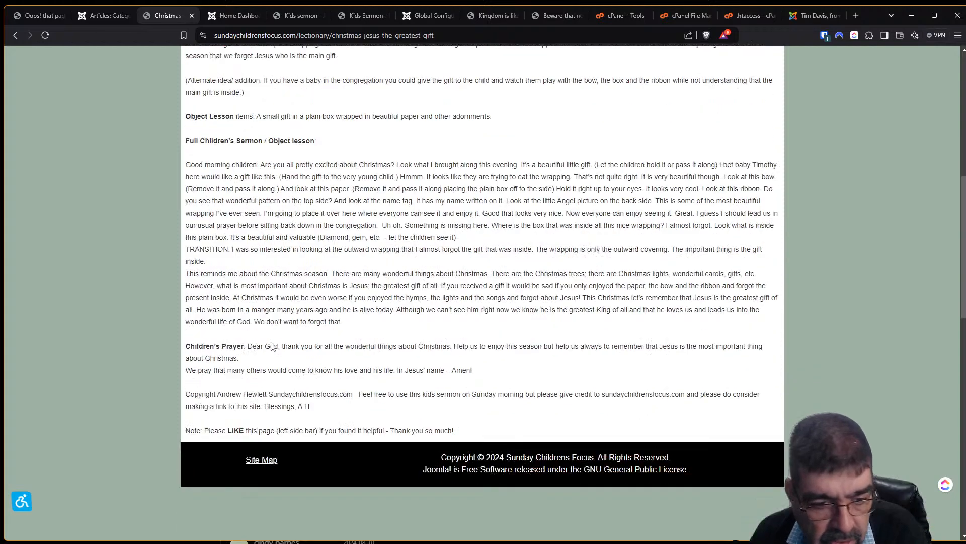
pyautogui.scroll(1, 272, 346)
pyautogui.scroll(-10, 272, 347)
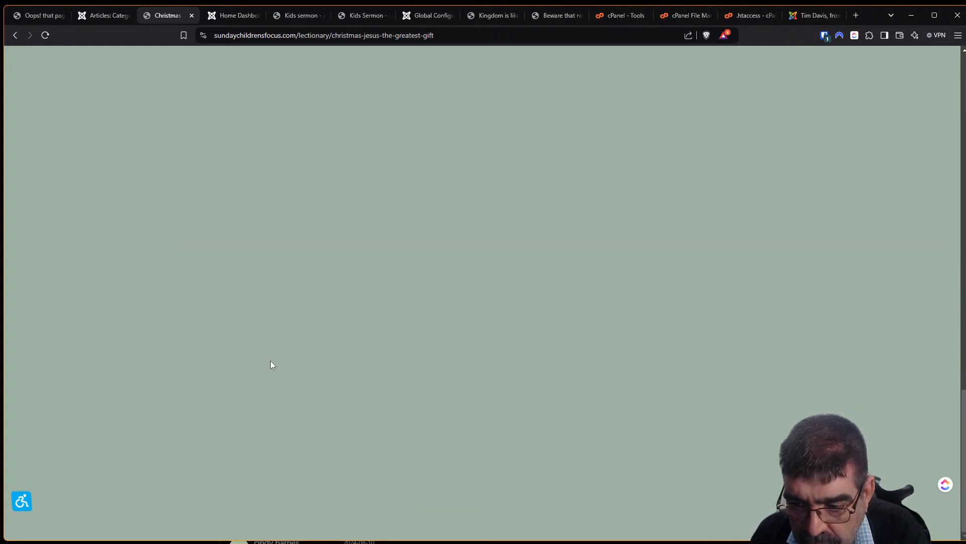
pyautogui.moveTo(964, 428); pyautogui.dragTo(964, 93)
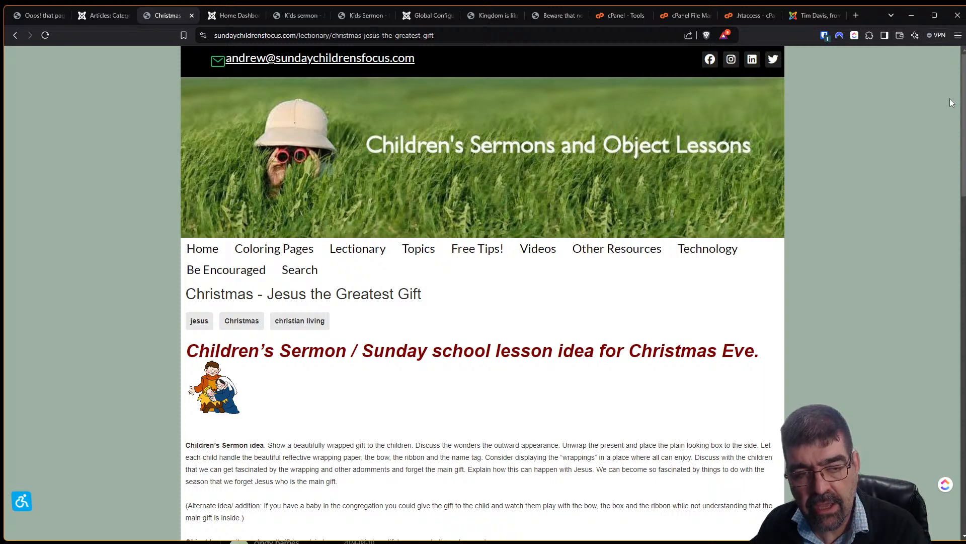
# Step: Return to the live administrator and open the 4SEF component's dashboard
pyautogui.click(95, 16)
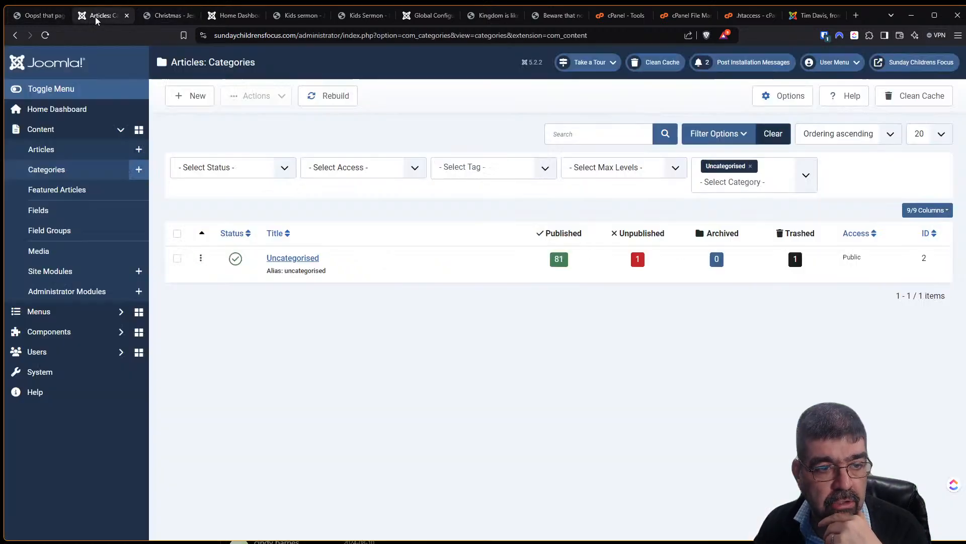
pyautogui.click(50, 333)
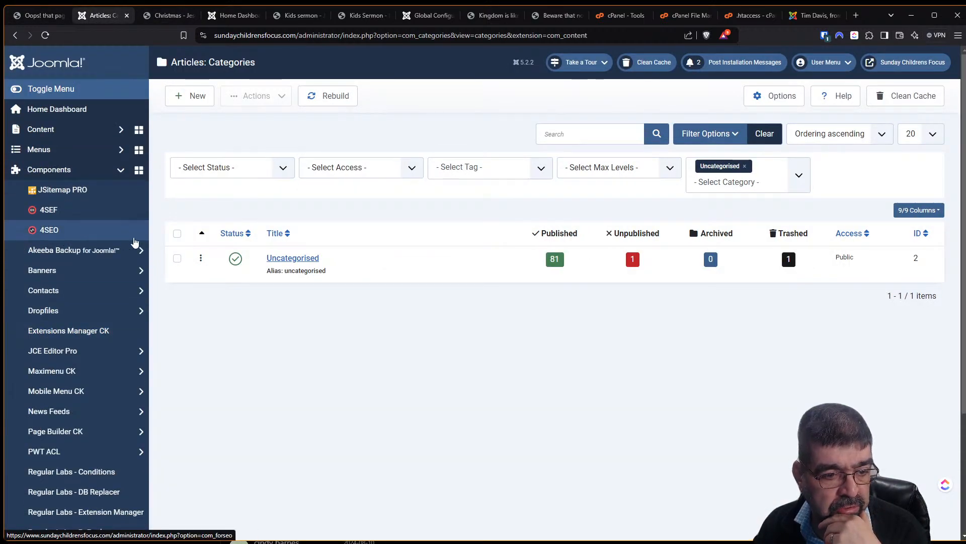
pyautogui.scroll(-3, 119, 247)
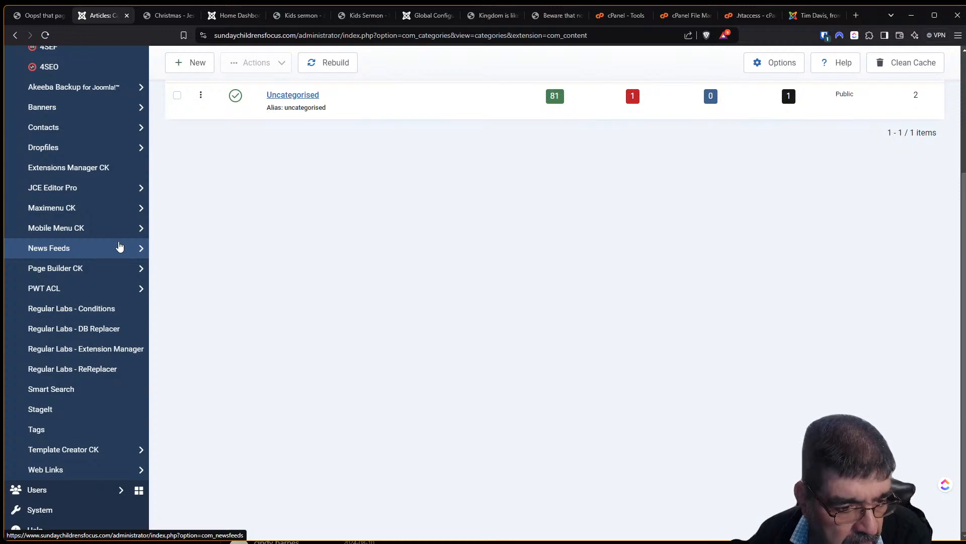
pyautogui.scroll(3, 119, 247)
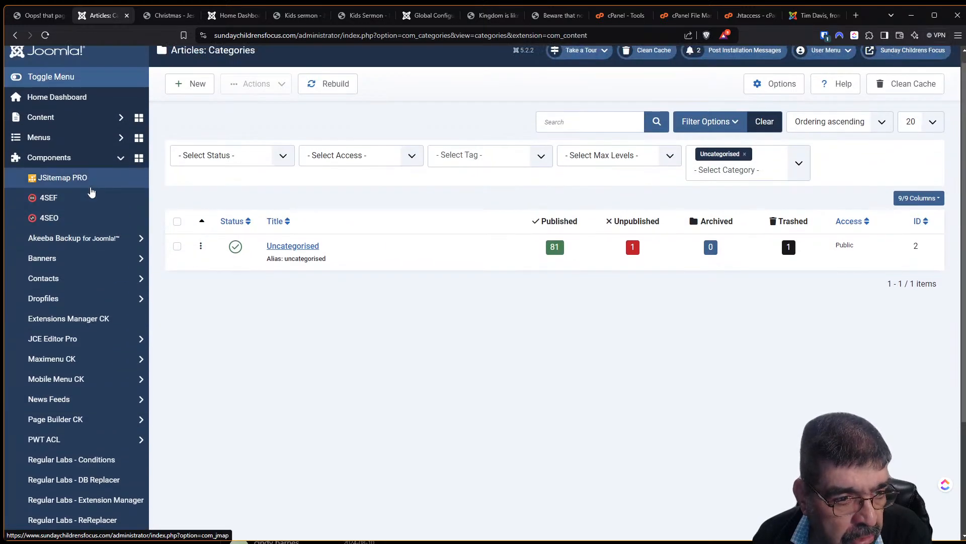
pyautogui.click(90, 197)
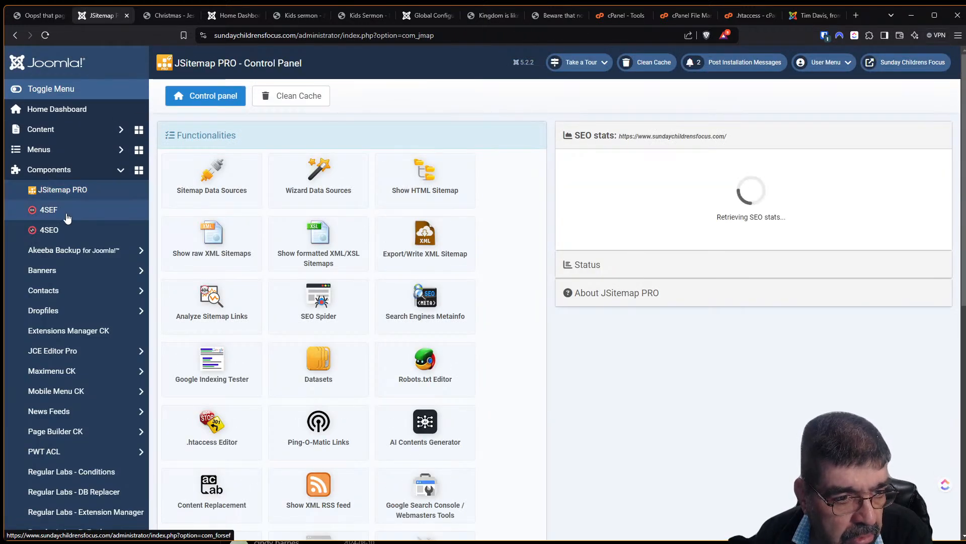
pyautogui.click(67, 215)
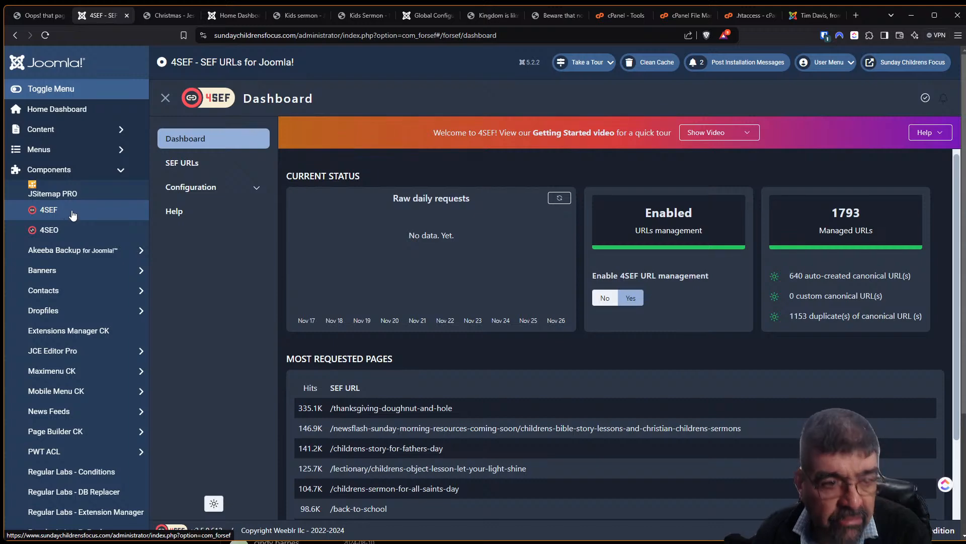
# Step: Open the URLs configuration in 4SEF and review its menu item, suffix, category feed and legacy sh404SEF options
pyautogui.click(192, 189)
pyautogui.click(191, 210)
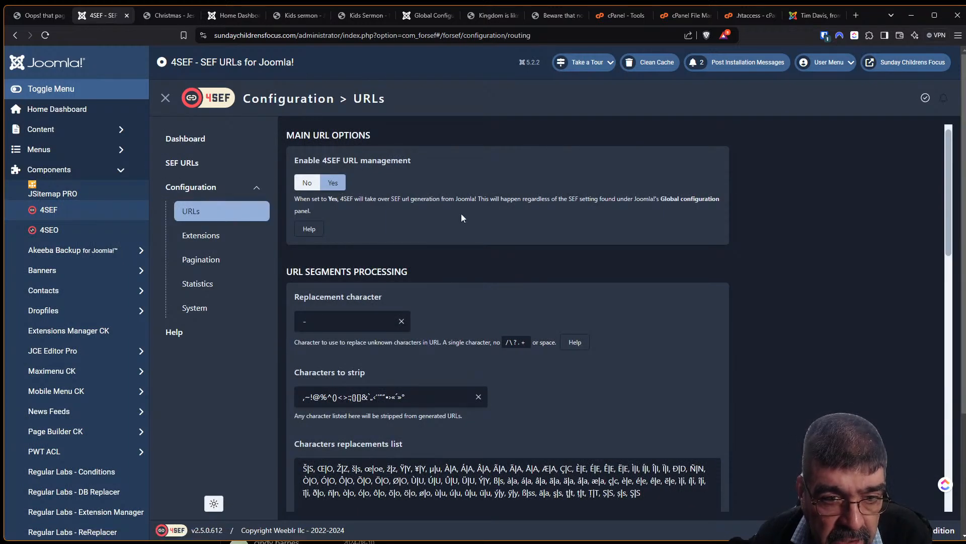
pyautogui.scroll(-7, 524, 230)
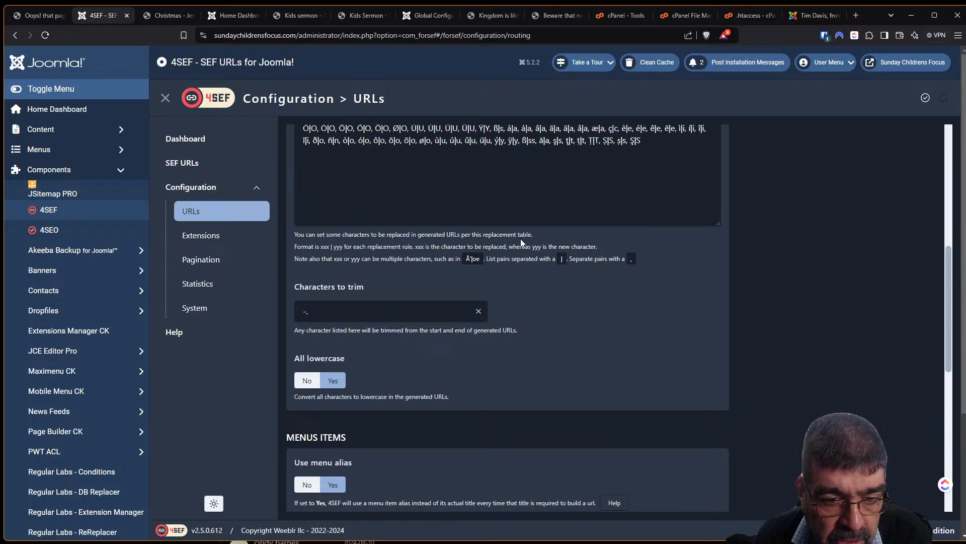
pyautogui.scroll(-5, 520, 243)
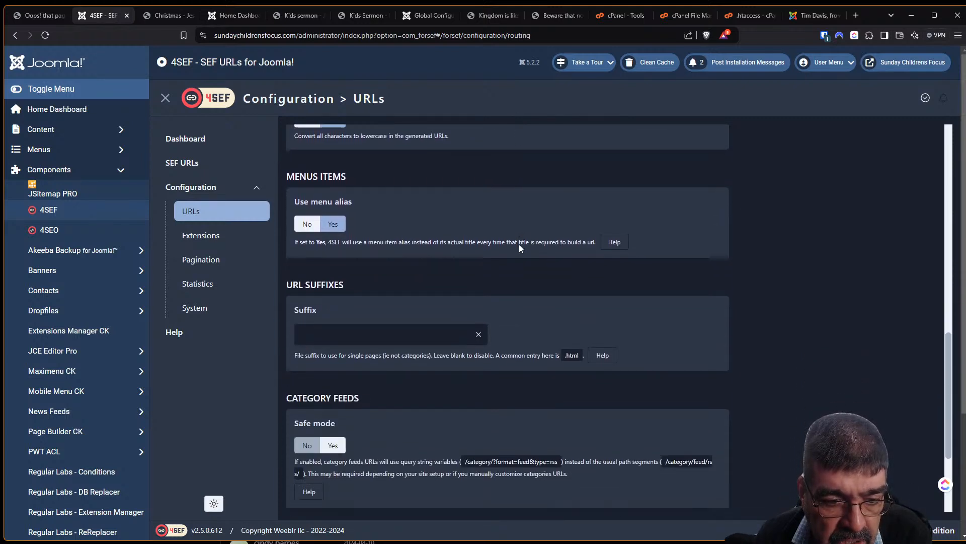
pyautogui.scroll(-3, 518, 244)
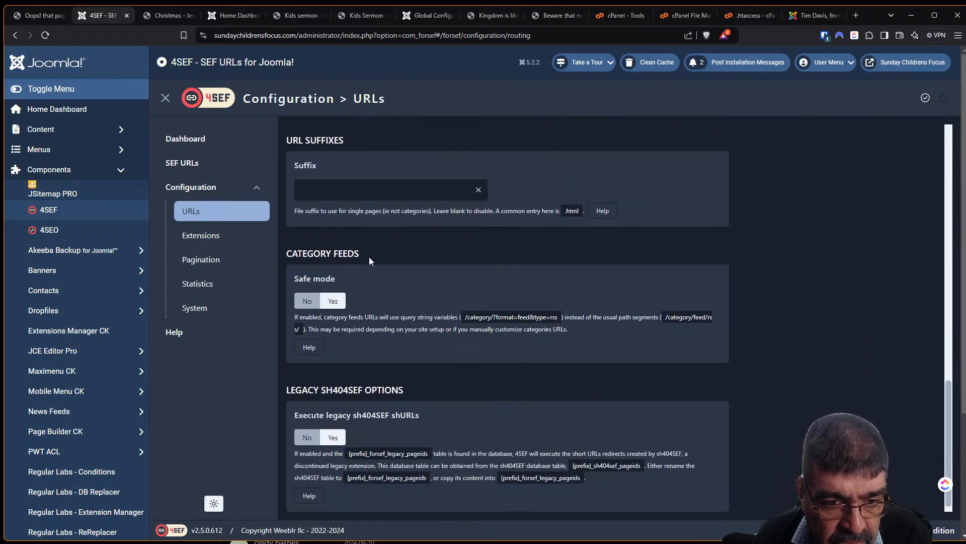
# Step: Open the Extensions configuration in 4SEF and choose Content as the extension to configure
pyautogui.scroll(-3, 369, 261)
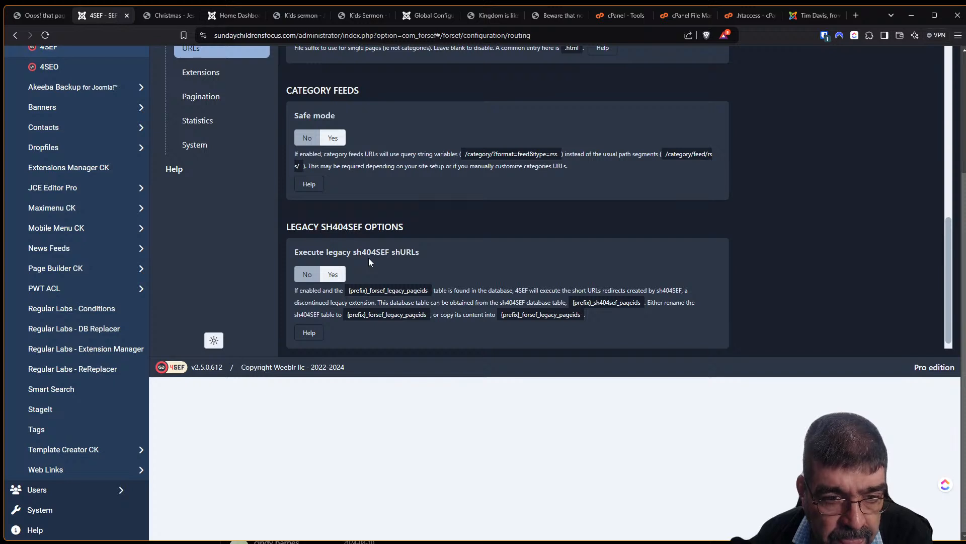
pyautogui.scroll(3, 369, 261)
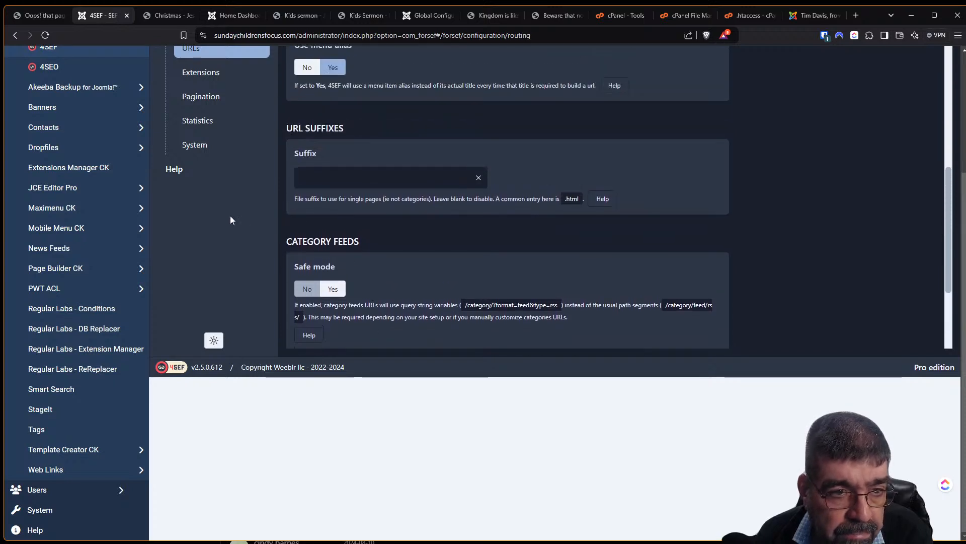
pyautogui.scroll(2, 231, 220)
pyautogui.click(231, 174)
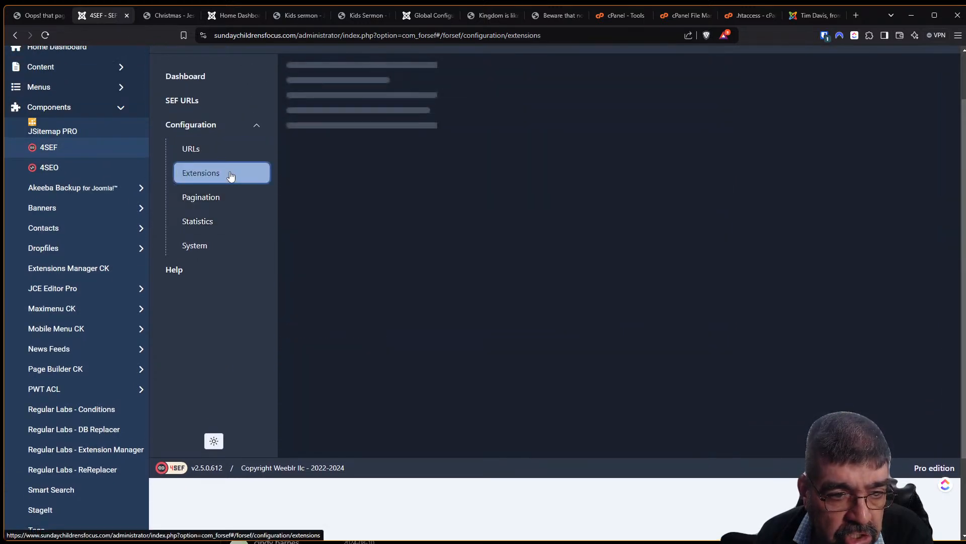
pyautogui.click(377, 132)
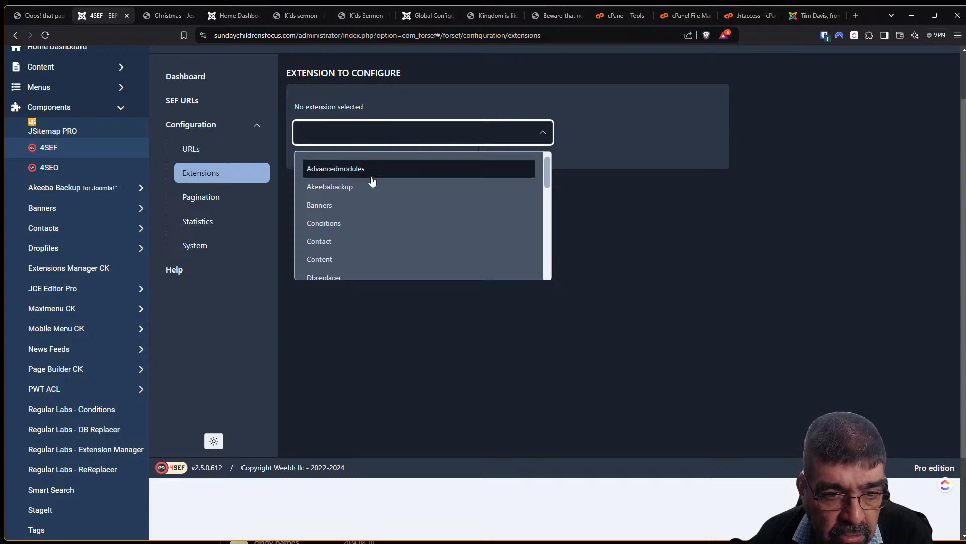
pyautogui.click(369, 258)
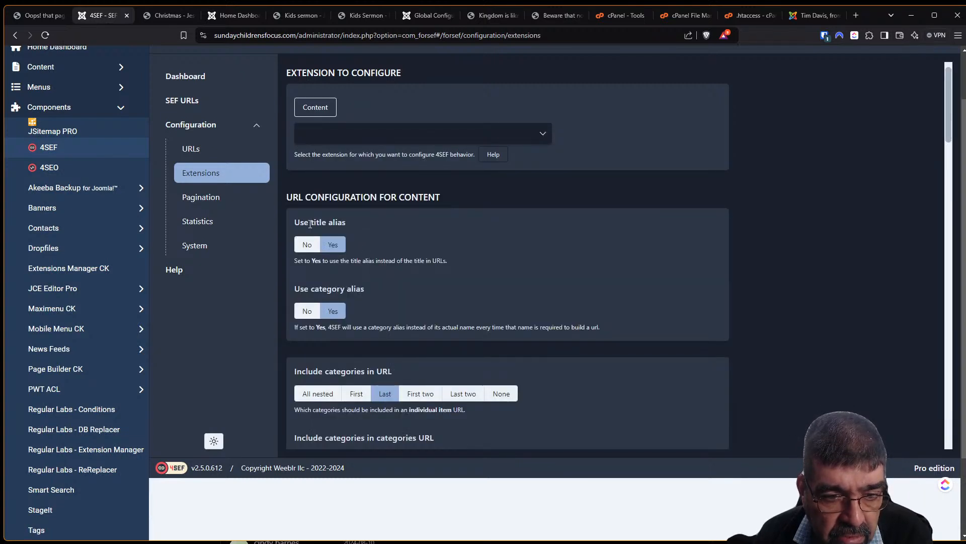
# Step: Review the Content alias, category inclusion, categories view suffix and uncategorized item options
pyautogui.scroll(-2, 590, 264)
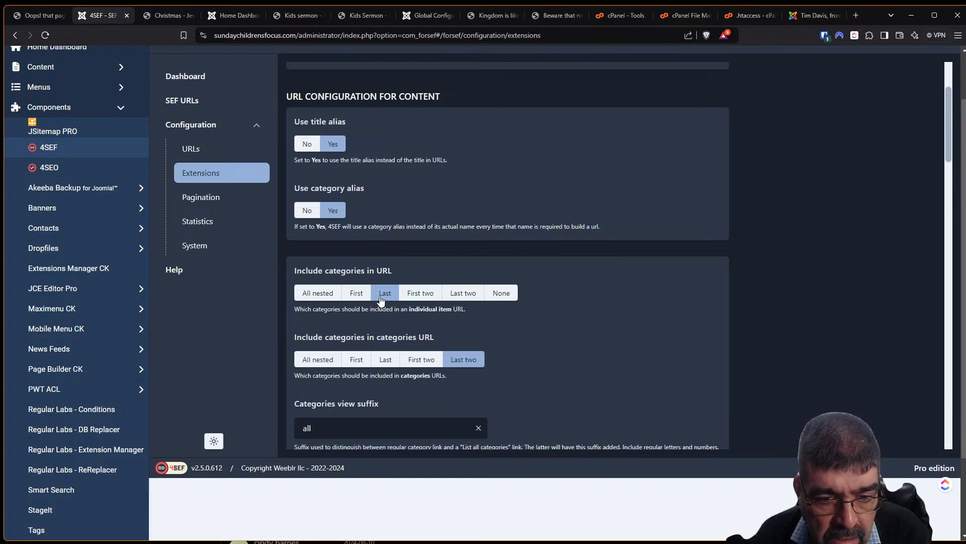
pyautogui.scroll(-2, 416, 269)
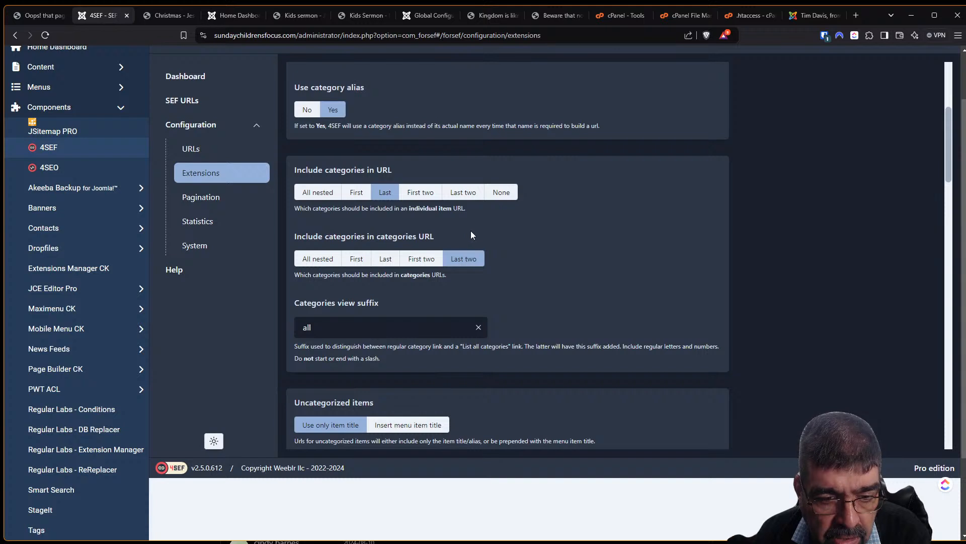
pyautogui.scroll(-3, 471, 235)
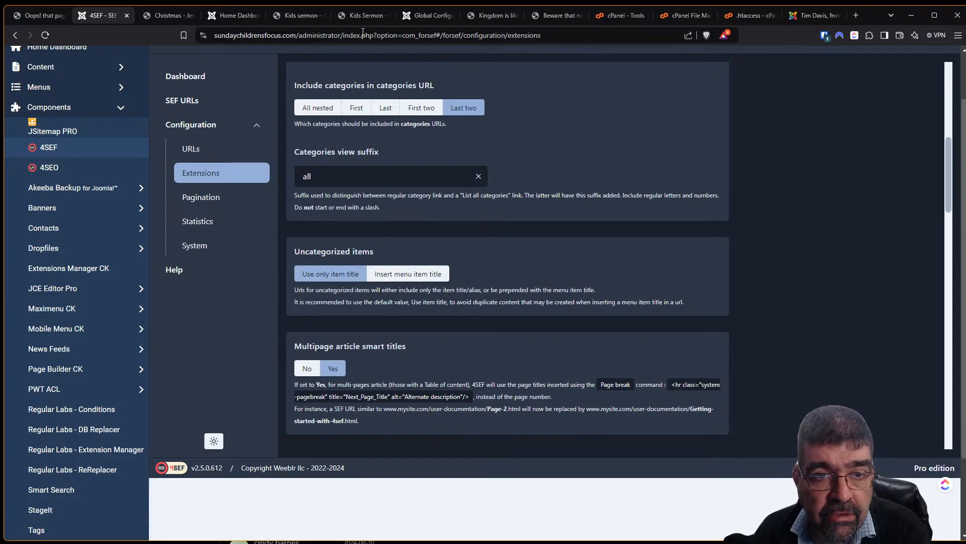
# Step: Check the address of the live article "Jesus withdrew to a quiet place to pray" for a category segment
pyautogui.click(357, 16)
pyautogui.click(304, 17)
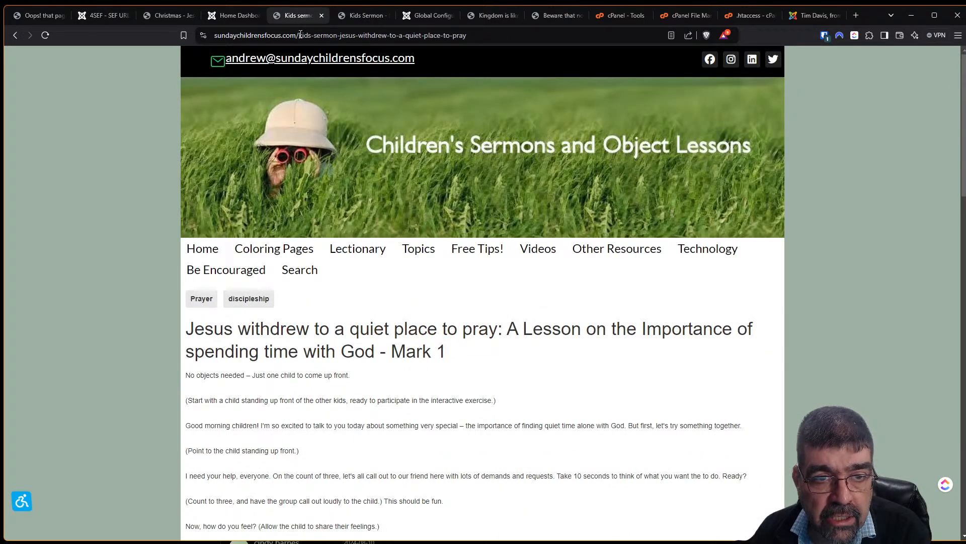
pyautogui.click(301, 34)
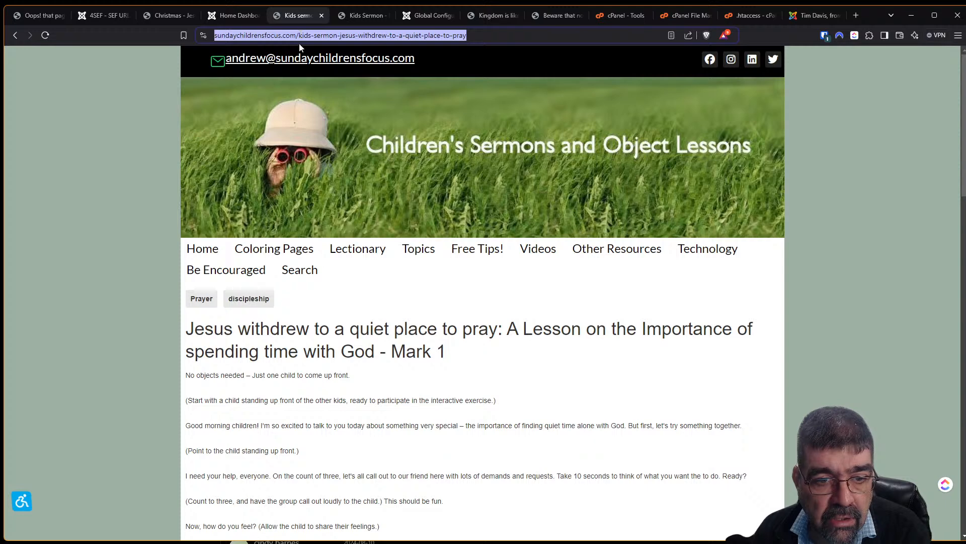
pyautogui.moveTo(357, 249)
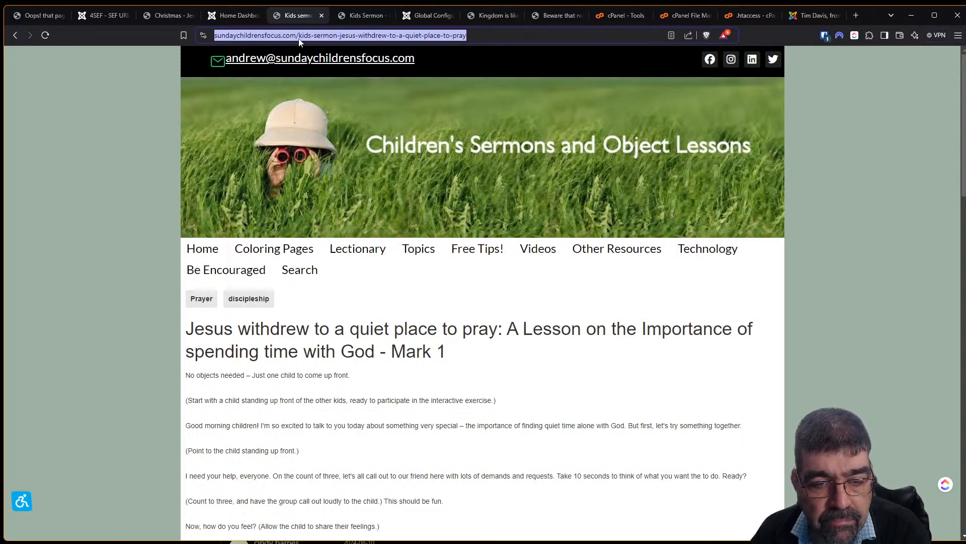
pyautogui.moveTo(554, 251)
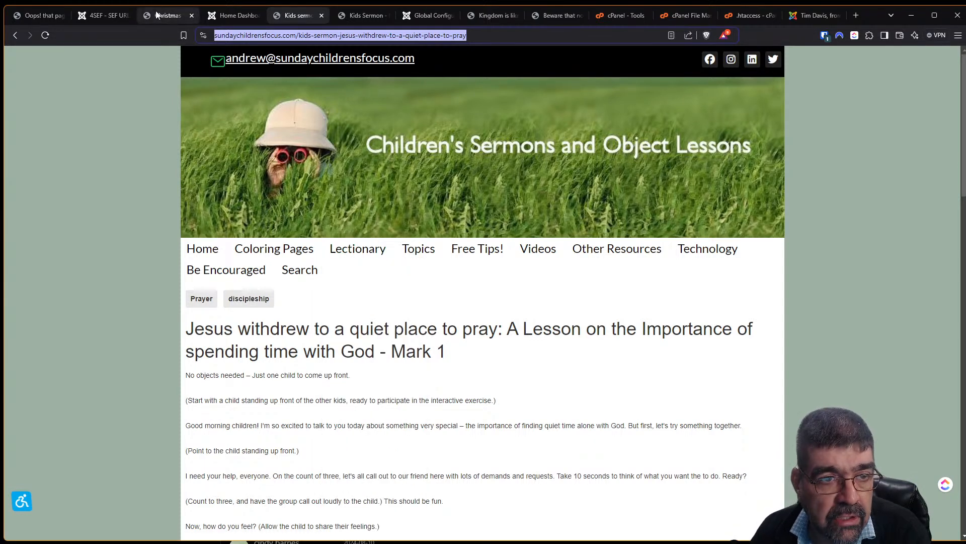
# Step: Return to the 4SEF Content settings and review the multipage title, article id, unique ID, unique date and content table name options
pyautogui.click(111, 16)
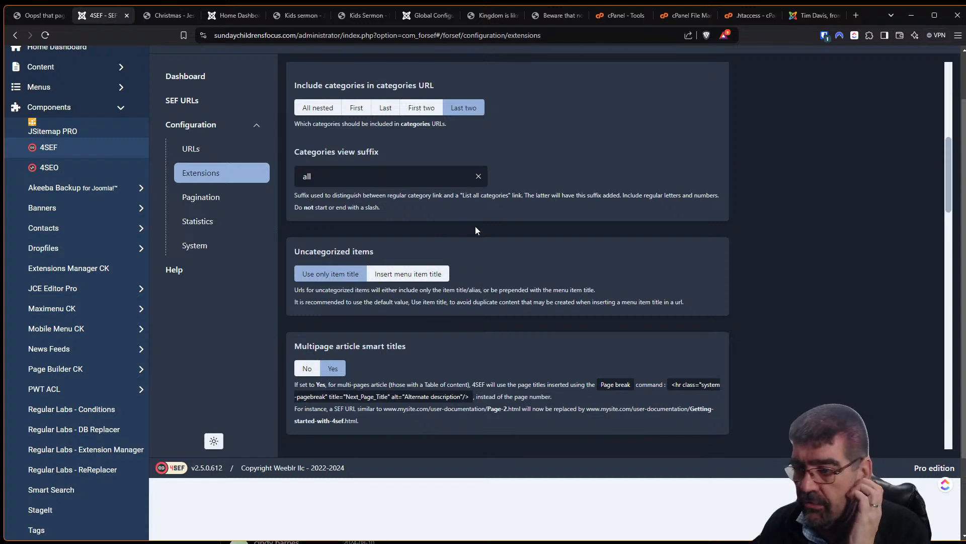
pyautogui.scroll(-3, 473, 242)
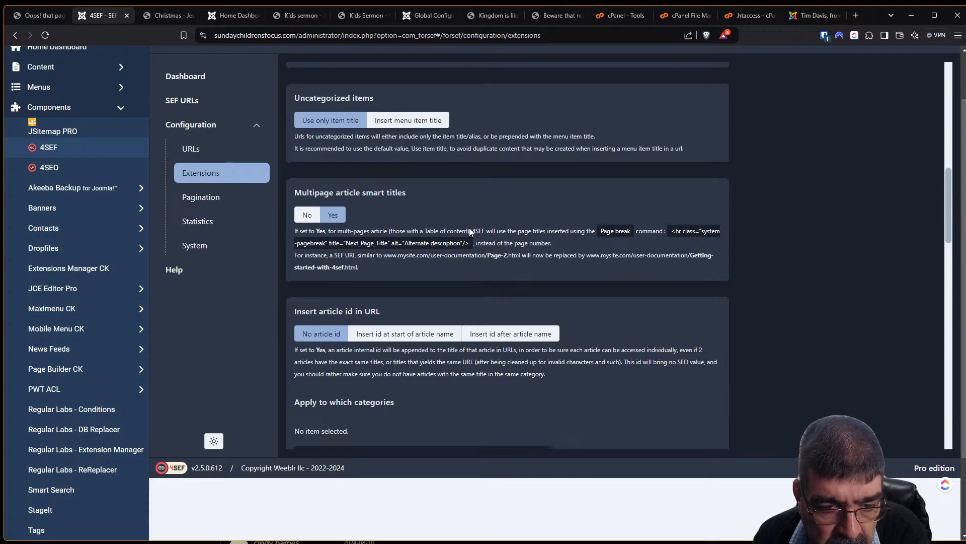
pyautogui.scroll(-4, 469, 228)
pyautogui.scroll(-5, 468, 232)
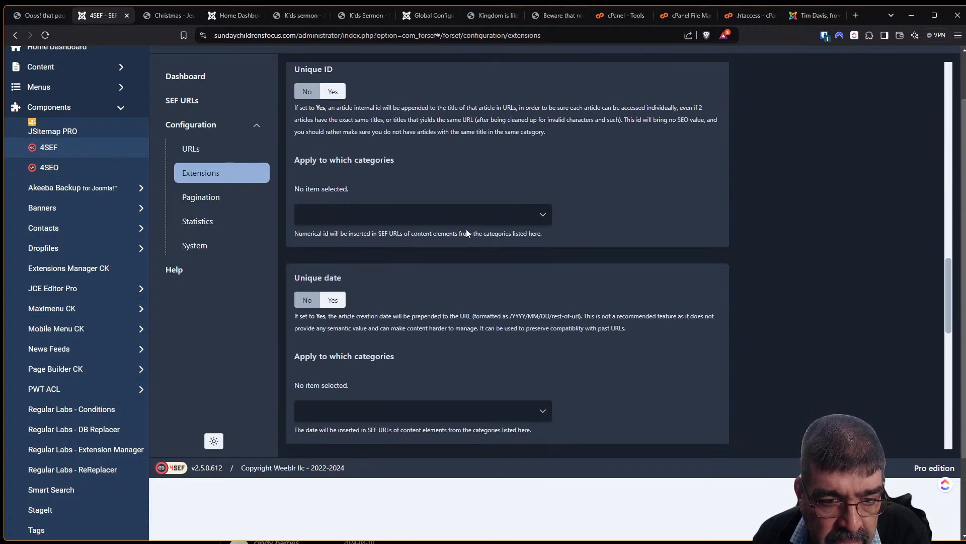
pyautogui.scroll(-2, 465, 234)
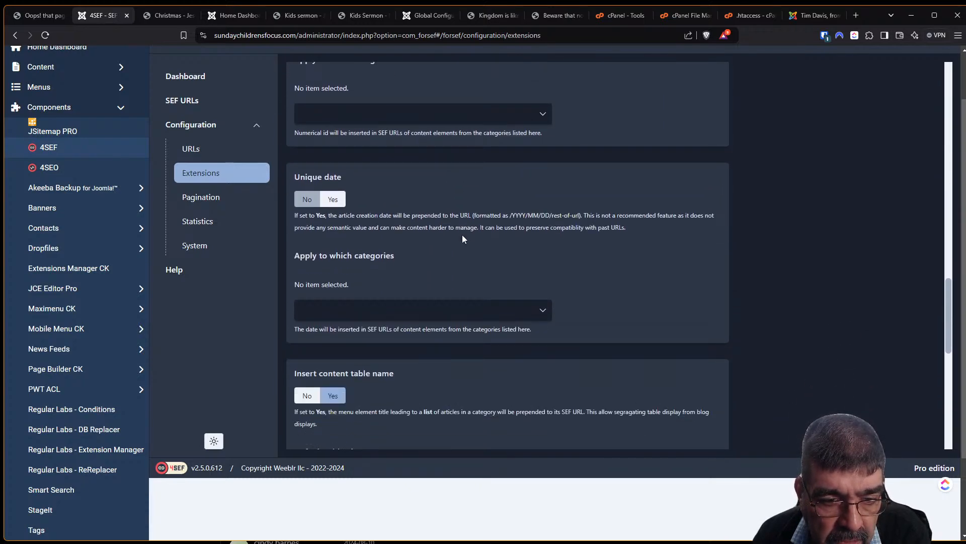
pyautogui.scroll(2, 825, 221)
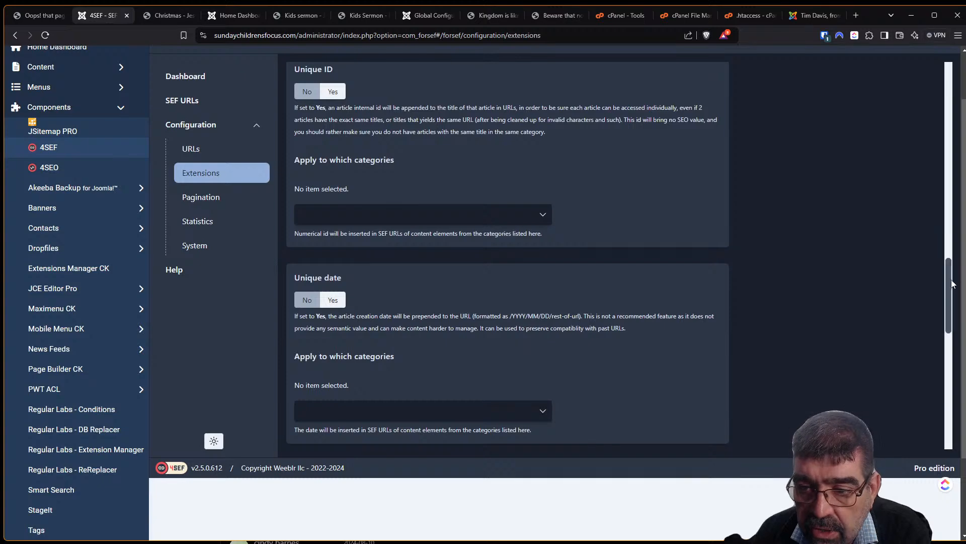
pyautogui.moveTo(953, 284); pyautogui.dragTo(951, 101)
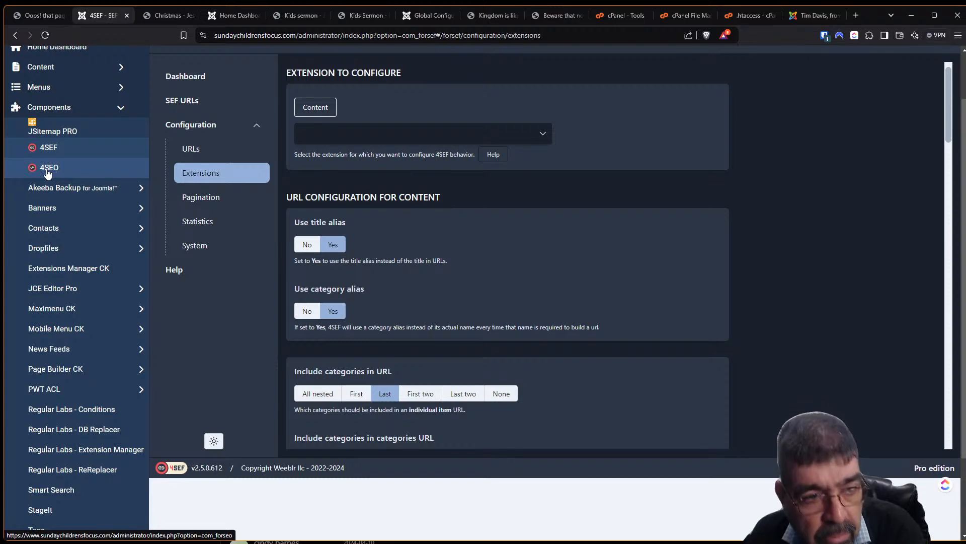
# Step: Open the JSitemap PRO component and copy the XML sitemap link from its SEO dashboard
pyautogui.click(59, 134)
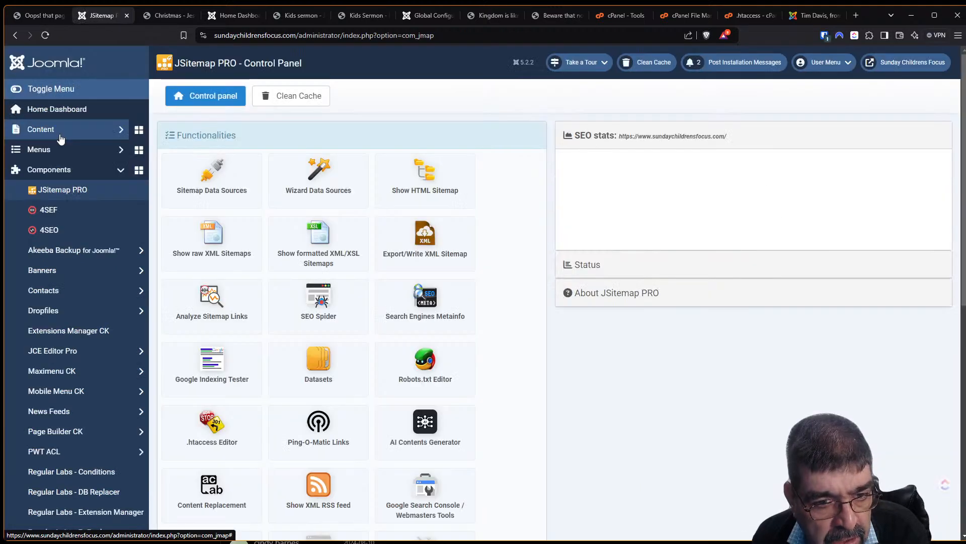
pyautogui.scroll(-7, 490, 274)
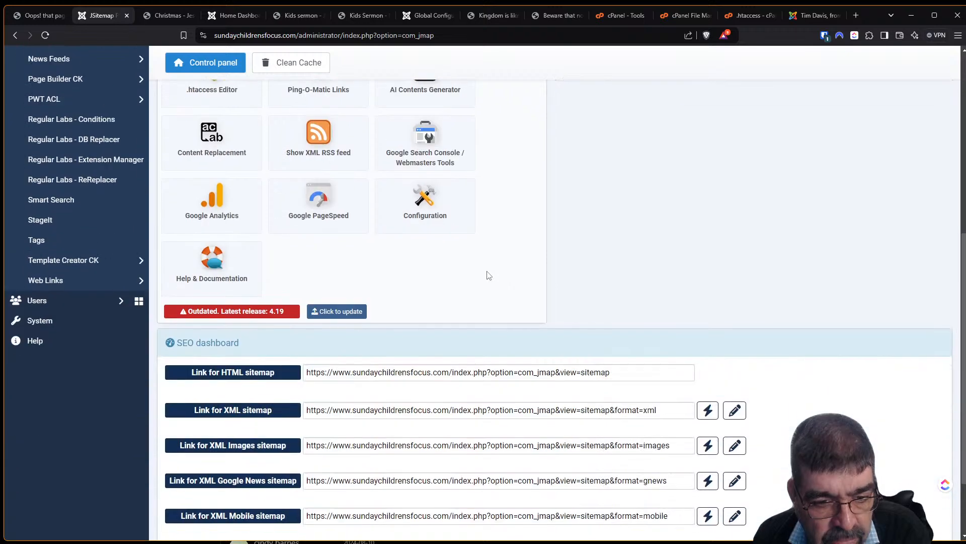
pyautogui.moveTo(629, 372); pyautogui.dragTo(305, 373)
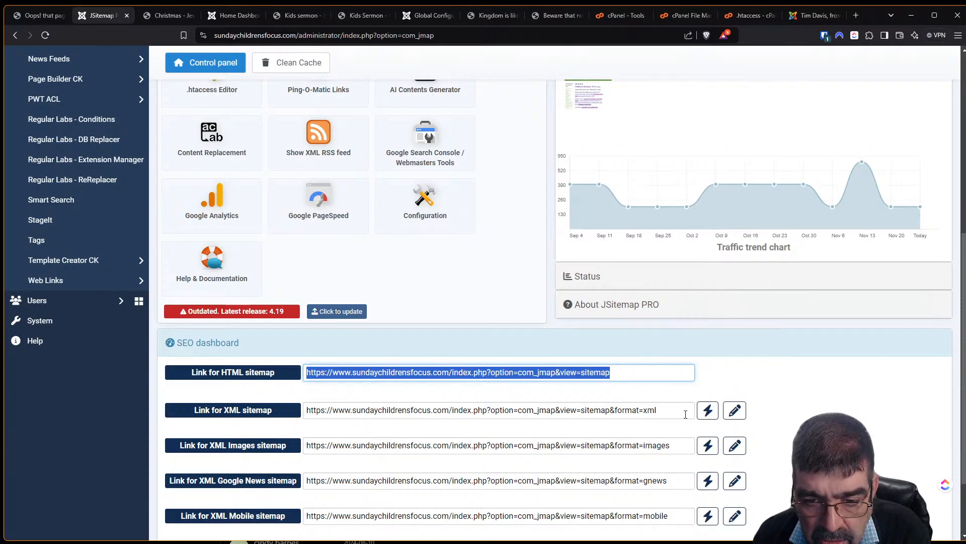
pyautogui.moveTo(659, 410); pyautogui.dragTo(304, 410)
pyautogui.rightClick(328, 411)
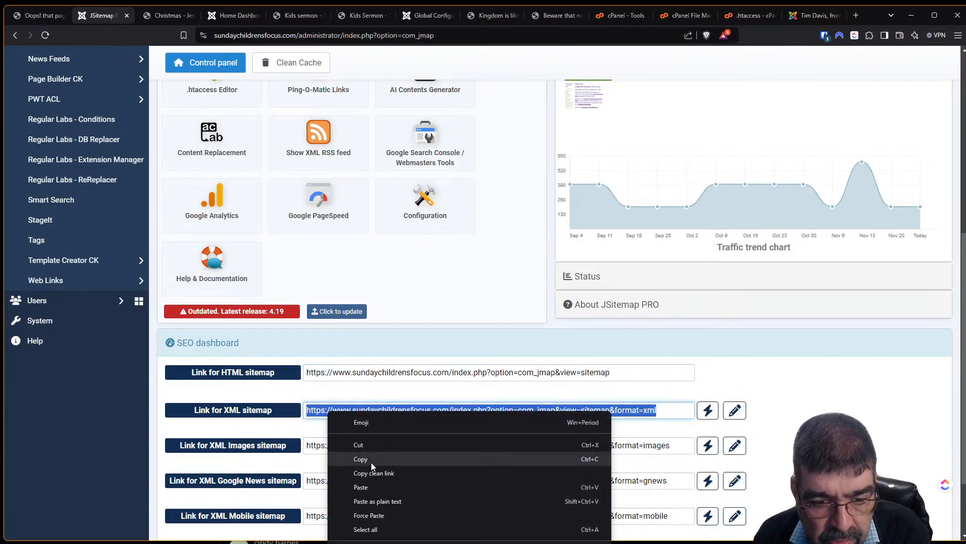
pyautogui.click(373, 460)
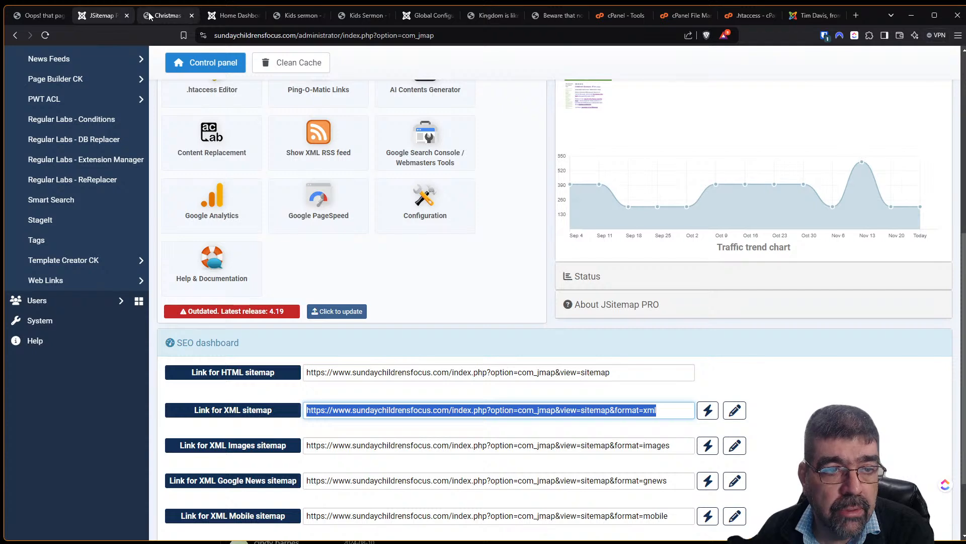
# Step: Duplicate the JSitemap PRO browser tab and load the copied XML sitemap address in it
pyautogui.rightClick(98, 16)
pyautogui.click(150, 108)
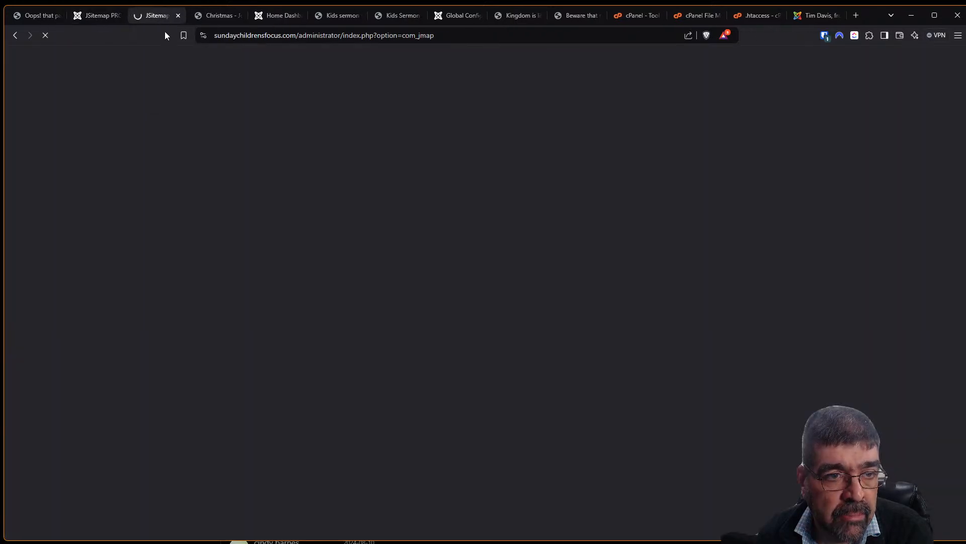
pyautogui.click(318, 35)
pyautogui.hotkey('ctrl', 'v')
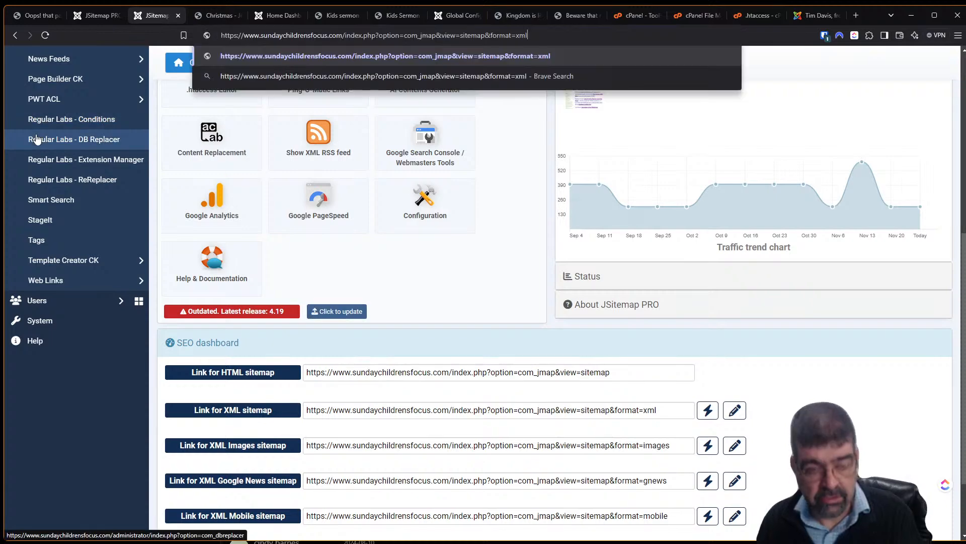
pyautogui.press('Return')
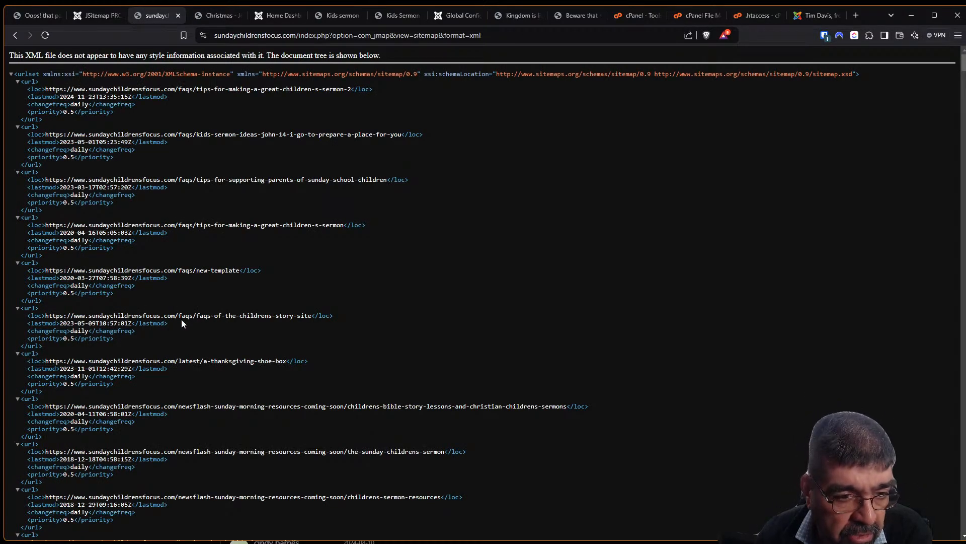
# Step: Look through the article addresses in the XML sitemap and search the page for "lecti"
pyautogui.scroll(-7, 195, 238)
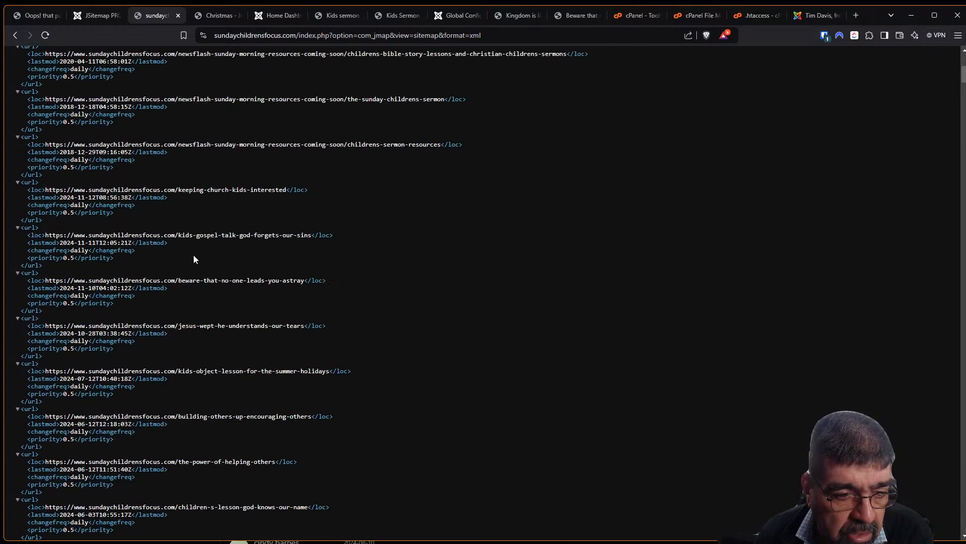
pyautogui.scroll(-7, 194, 257)
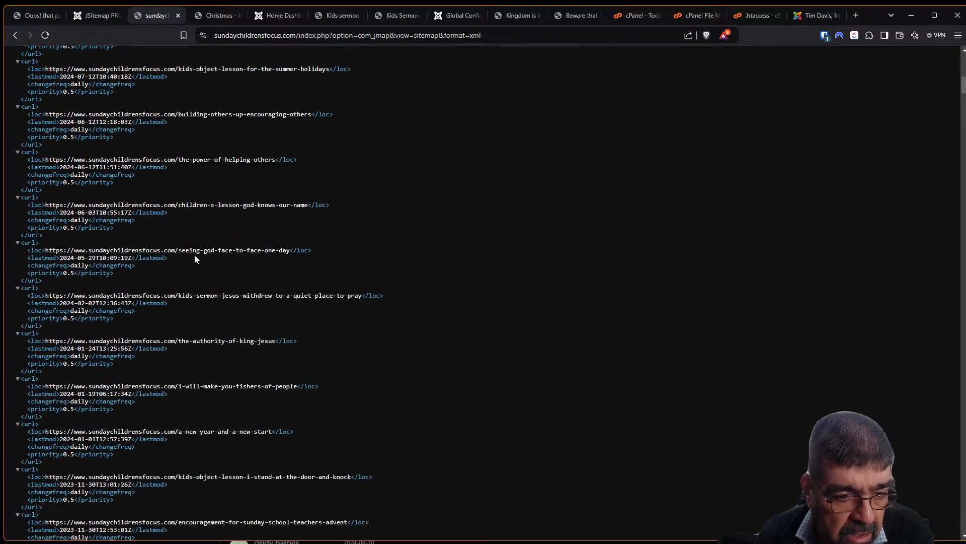
pyautogui.scroll(-7, 195, 259)
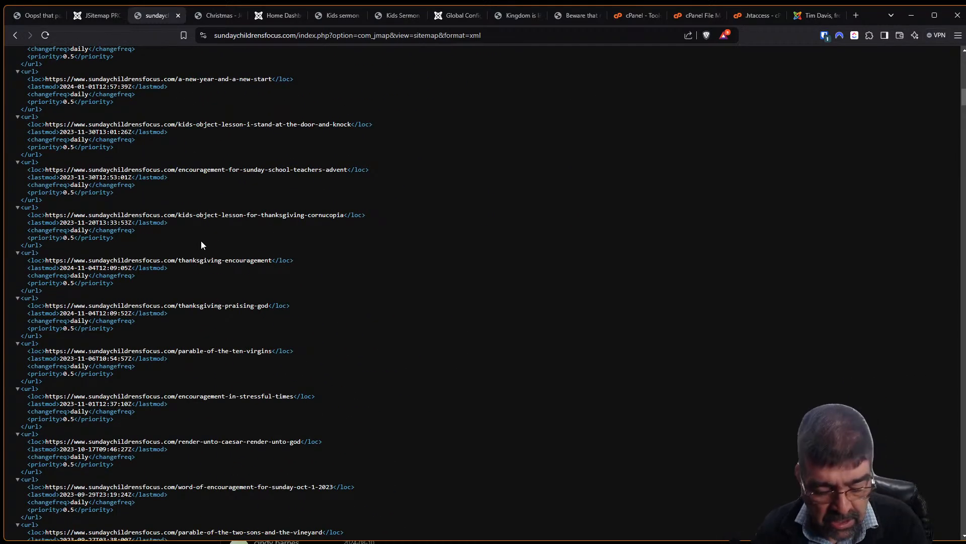
pyautogui.hotkey('ctrl', 'f')
pyautogui.write('lecti')
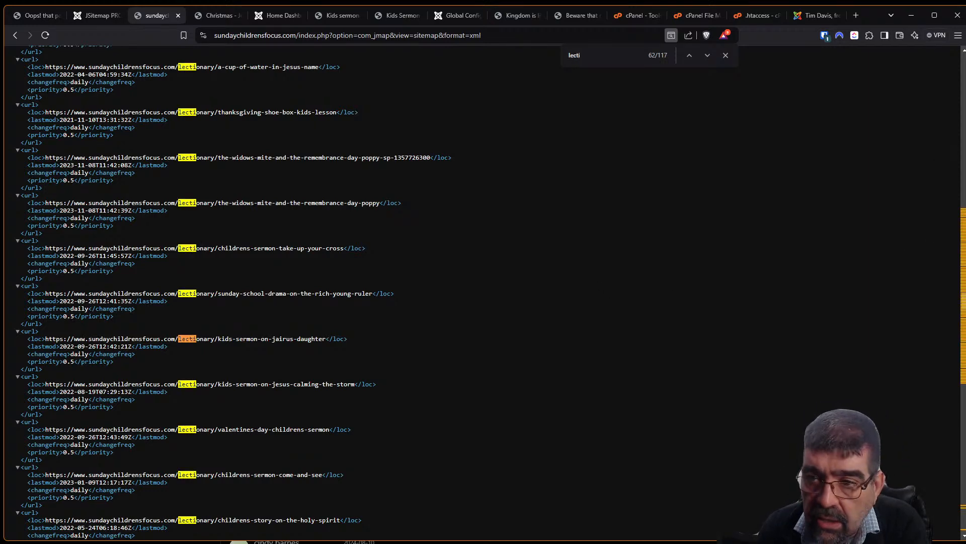
pyautogui.scroll(-7, 340, 281)
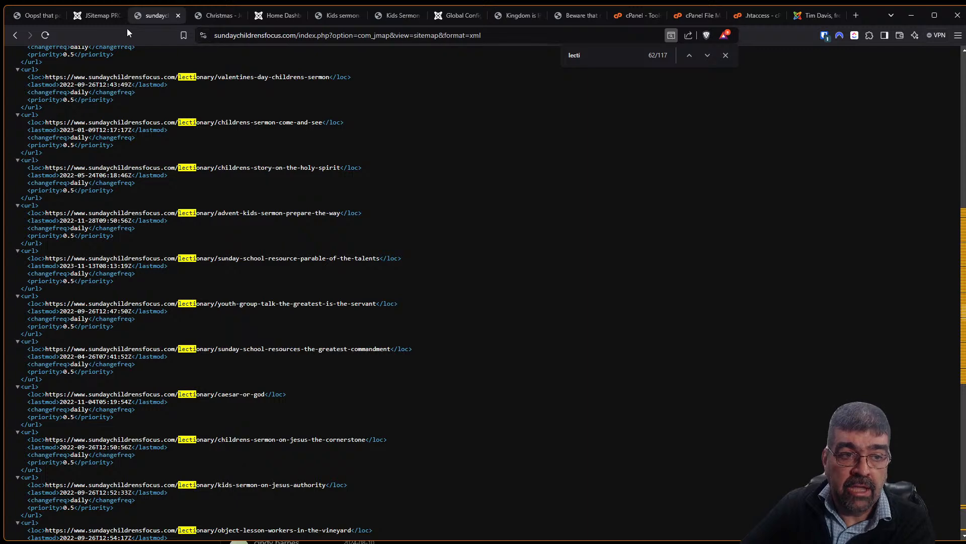
# Step: Return to the JSitemap PRO control panel and look over its functionalities, SEO stats and sitemap links
pyautogui.click(87, 15)
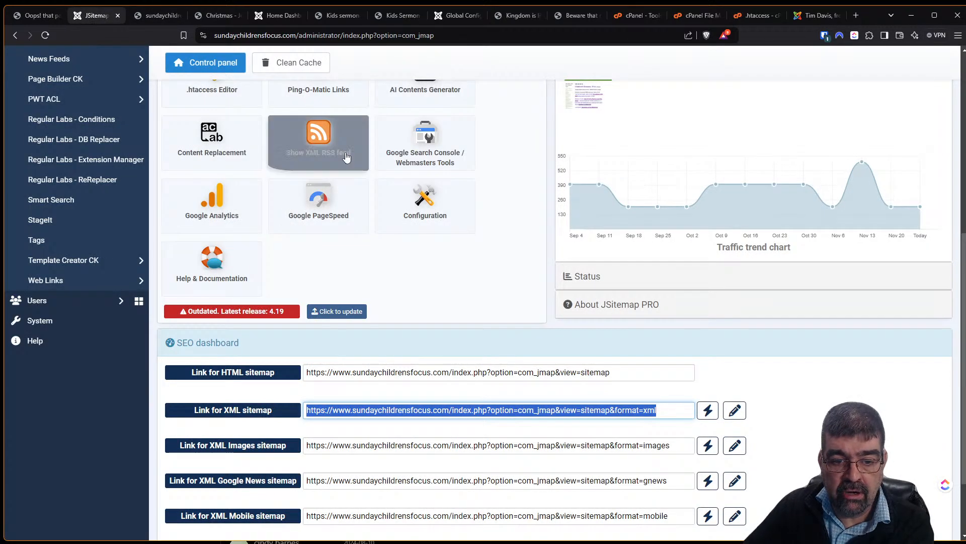
pyautogui.scroll(-2, 352, 226)
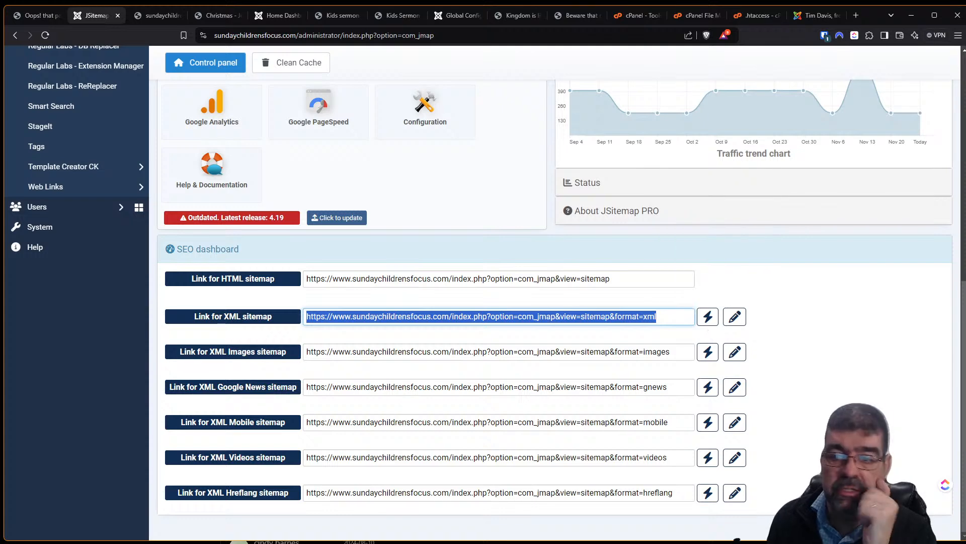
pyautogui.moveTo(964, 351); pyautogui.dragTo(920, 49)
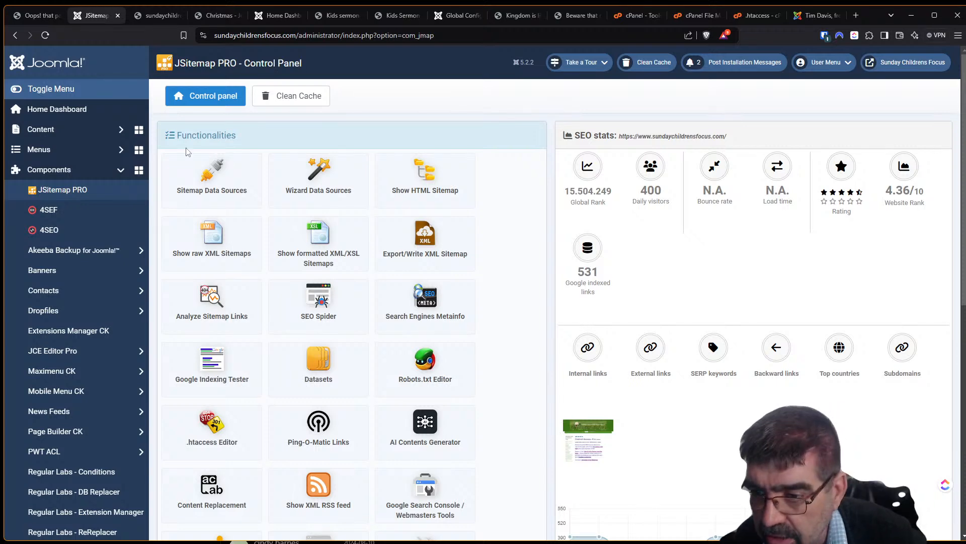
pyautogui.moveTo(963, 268); pyautogui.dragTo(964, 436)
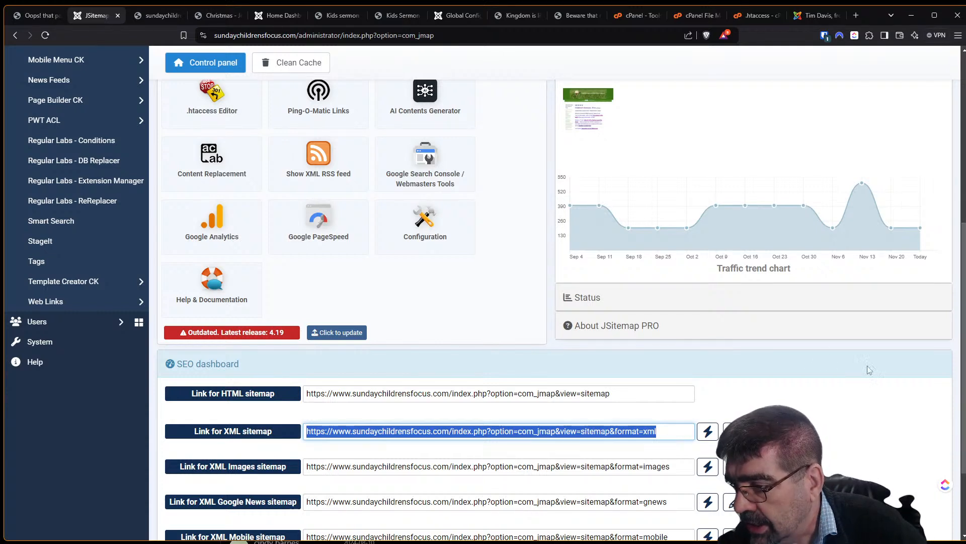
# Step: Examine the sitemap links, traffic trend chart and data source status on the JSitemap PRO control panel
pyautogui.scroll(-2, 675, 312)
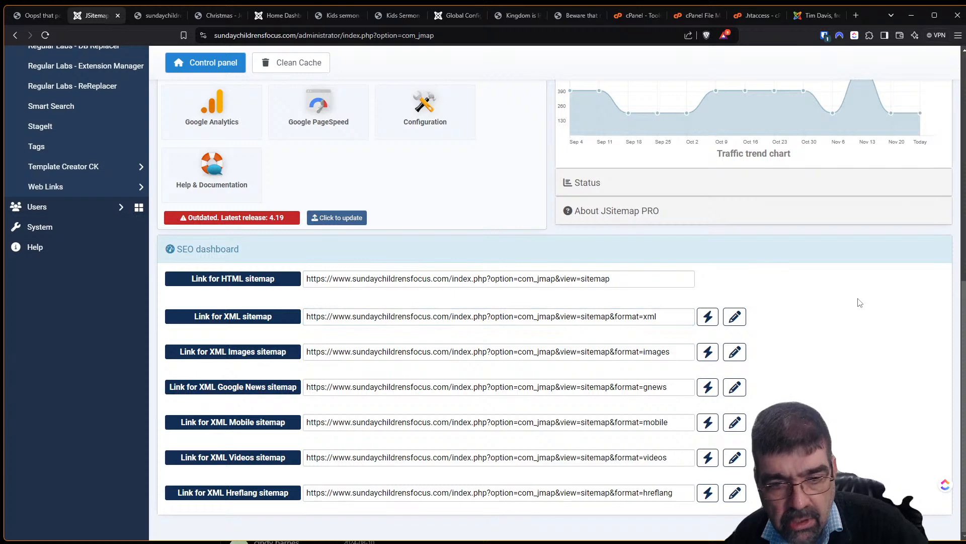
pyautogui.scroll(5, 860, 303)
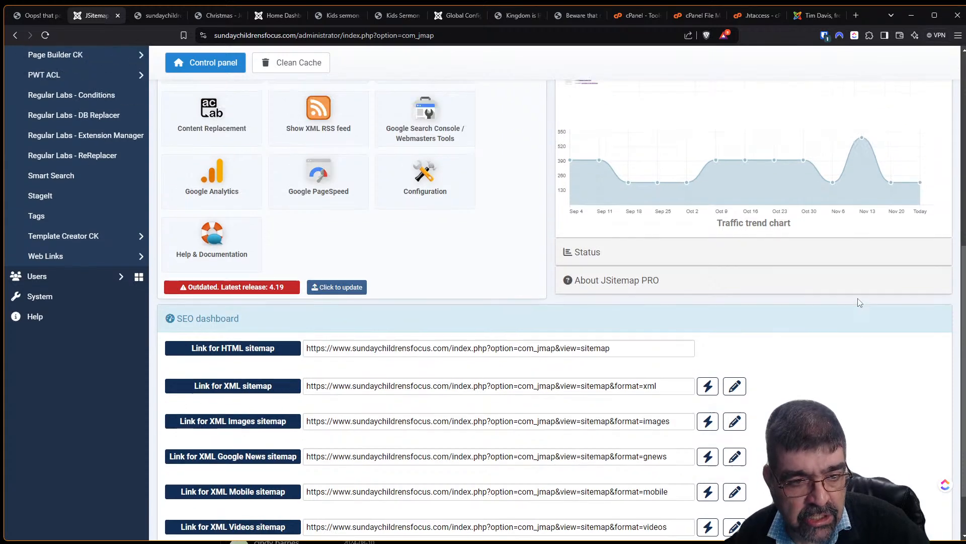
pyautogui.scroll(2, 860, 302)
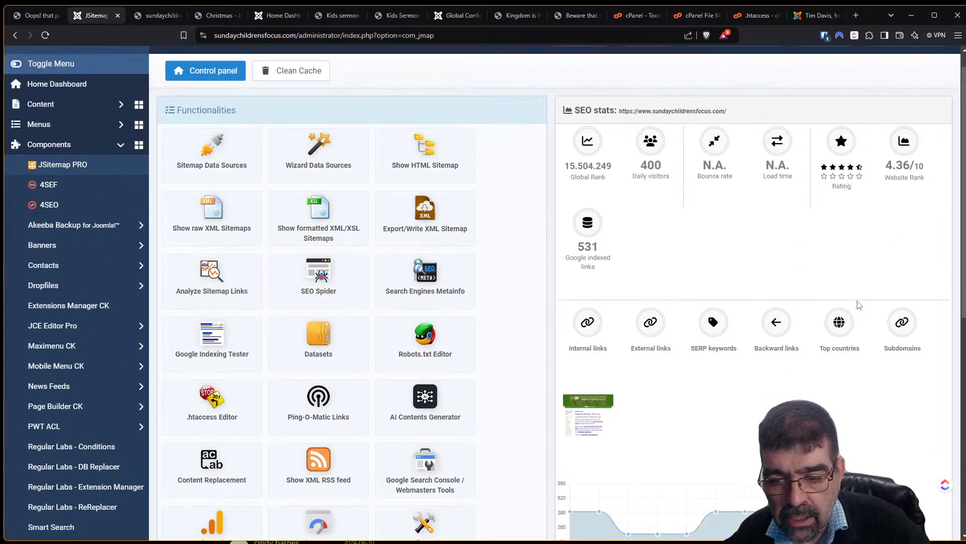
pyautogui.scroll(-1, 860, 303)
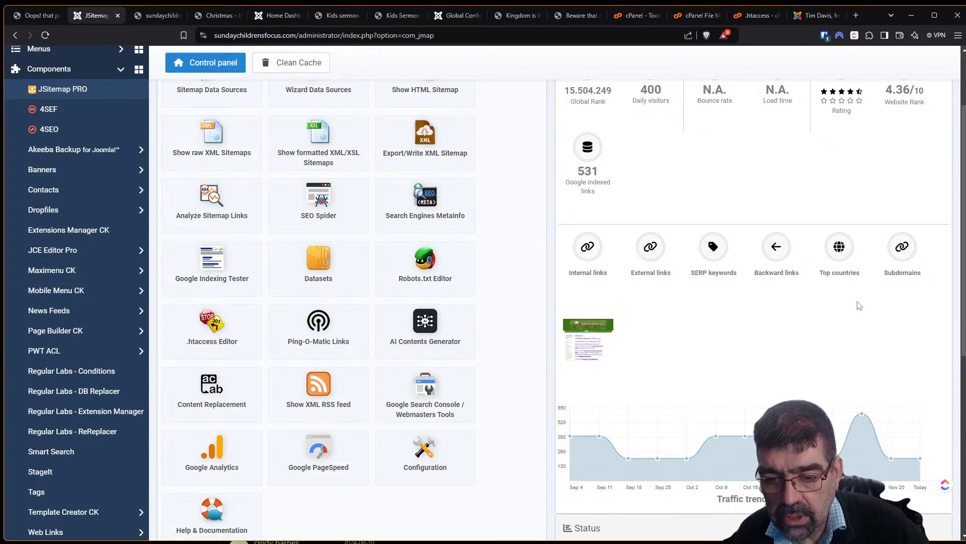
pyautogui.scroll(2, 860, 306)
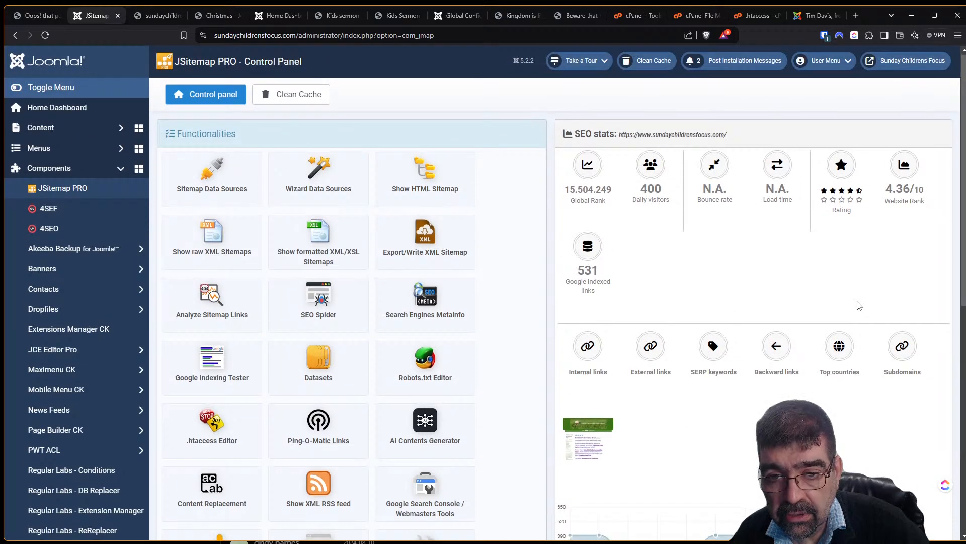
pyautogui.scroll(-3, 859, 306)
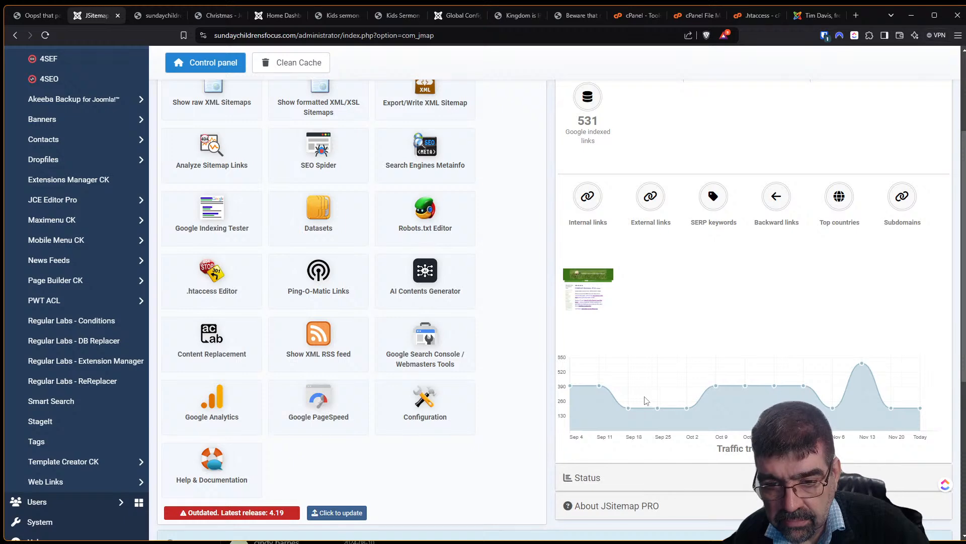
pyautogui.scroll(-2, 704, 362)
pyautogui.scroll(-1, 706, 362)
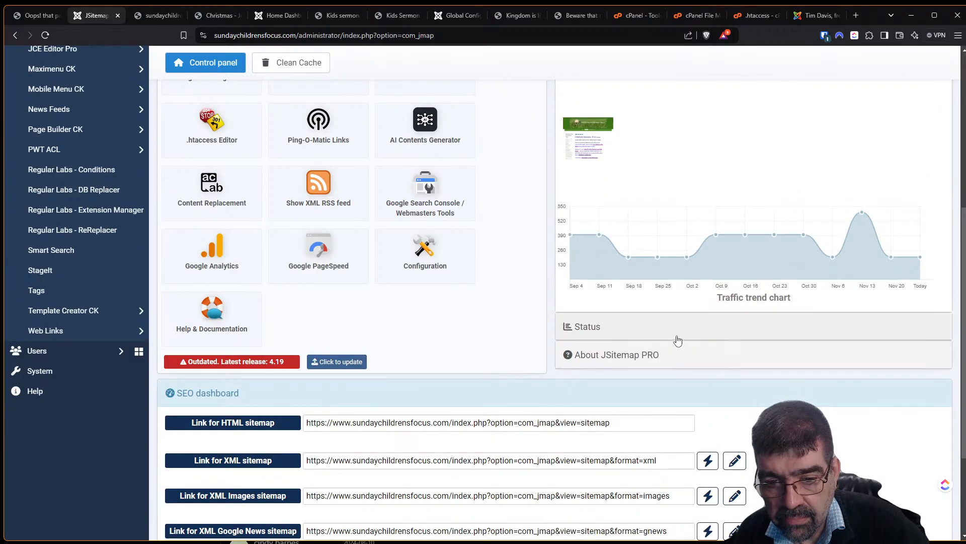
pyautogui.scroll(5, 705, 322)
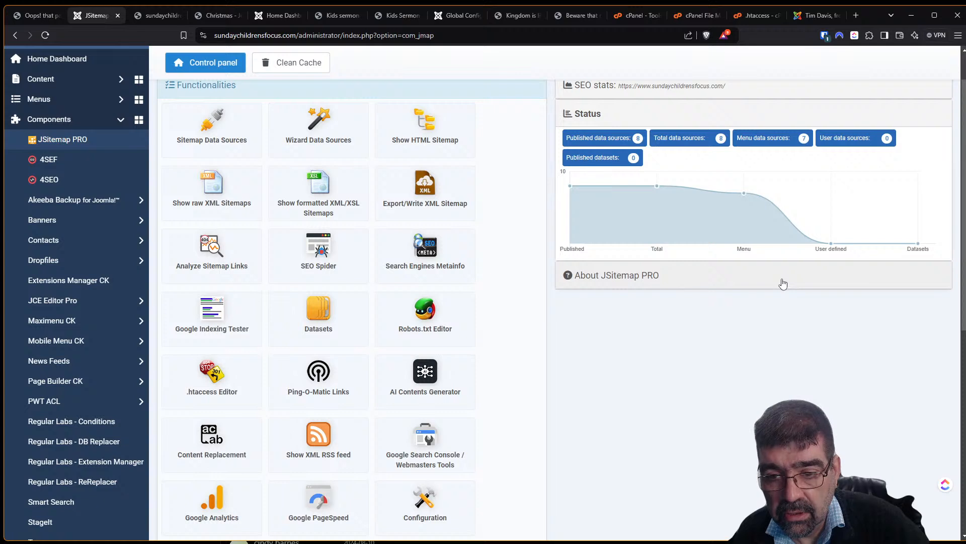
pyautogui.scroll(1, 615, 192)
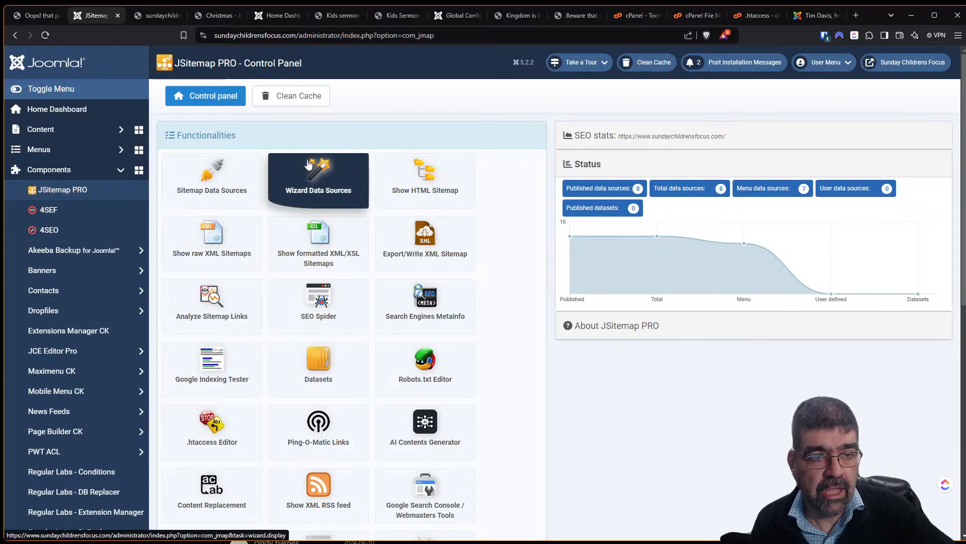
# Step: Close the browser tab showing the XML sitemap and return to the JSitemap PRO control panel
pyautogui.click(200, 15)
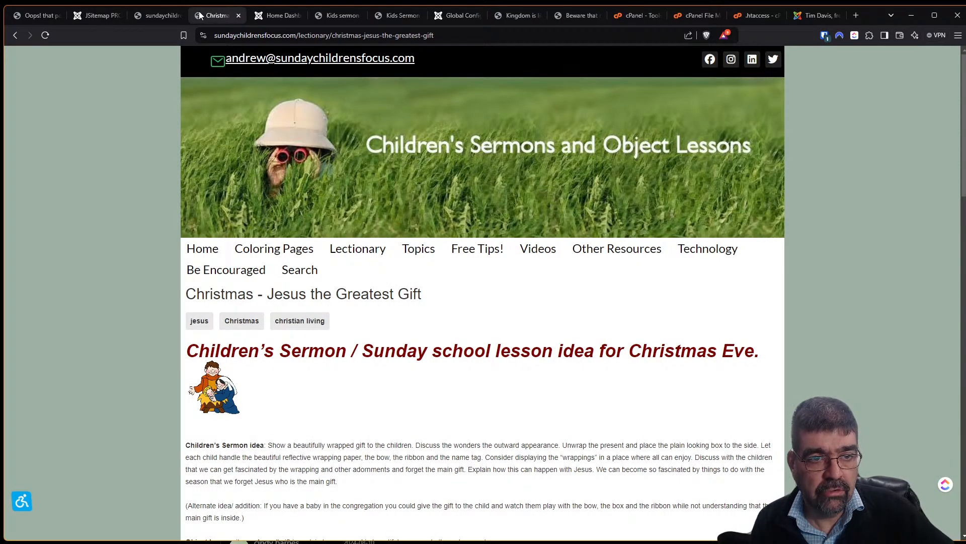
pyautogui.click(149, 16)
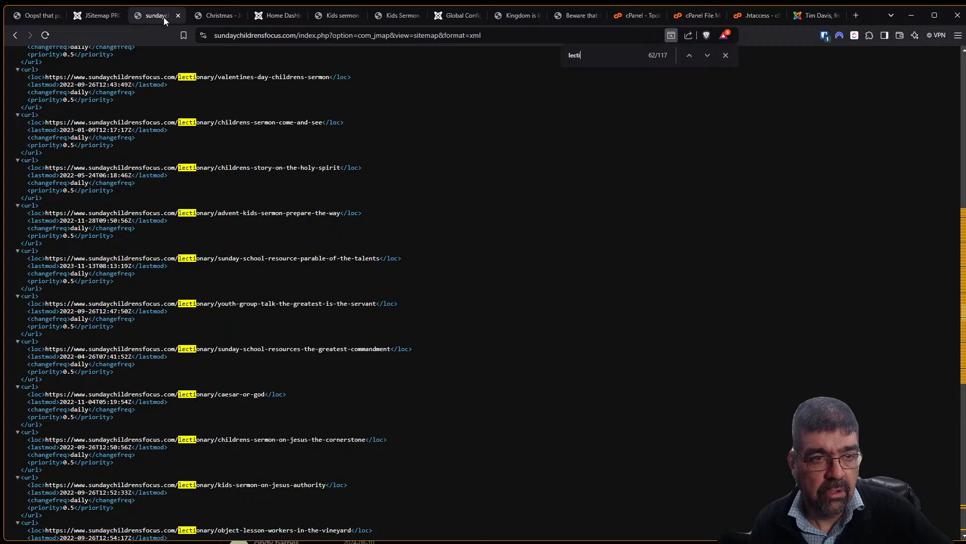
pyautogui.click(178, 15)
pyautogui.click(96, 16)
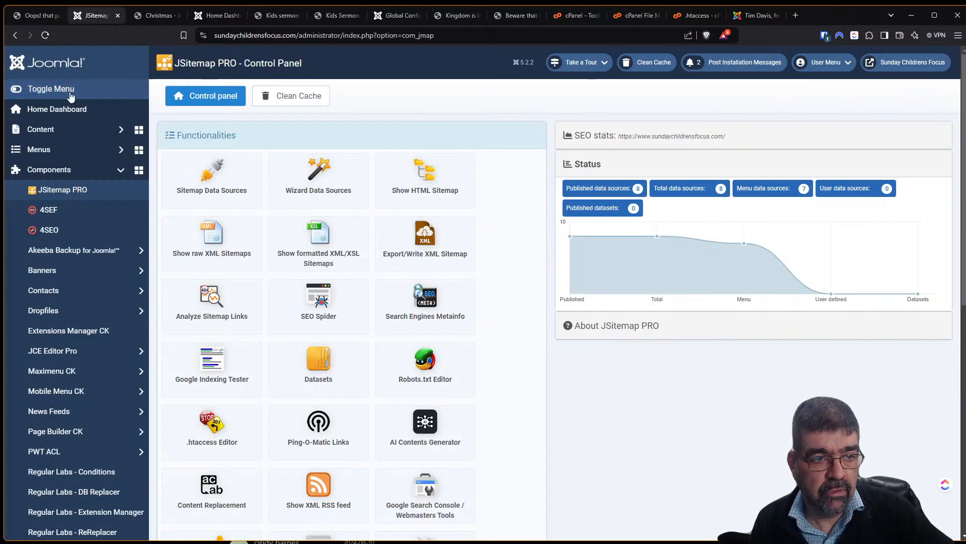
# Step: Open the Joomla articles list and search it for "mustard"
pyautogui.click(66, 129)
pyautogui.click(67, 149)
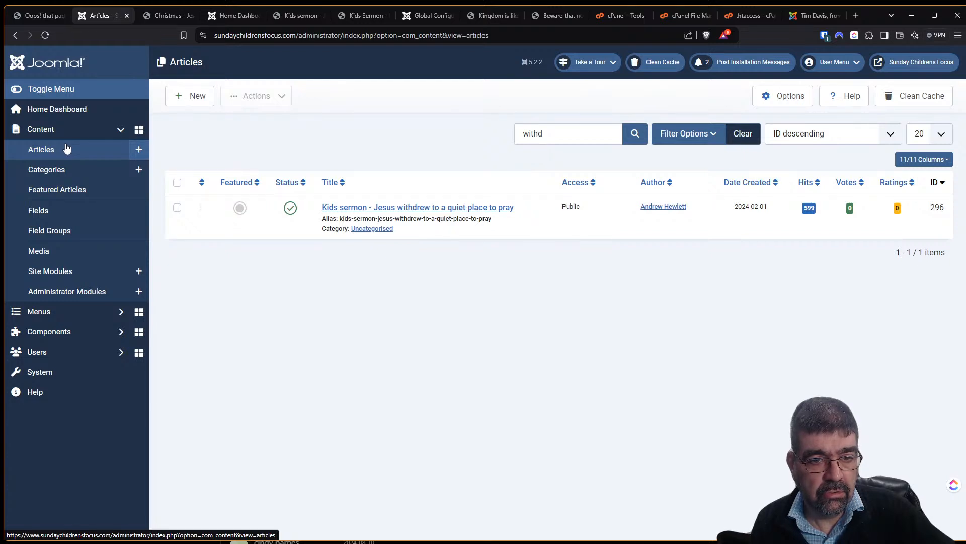
pyautogui.doubleClick(546, 133)
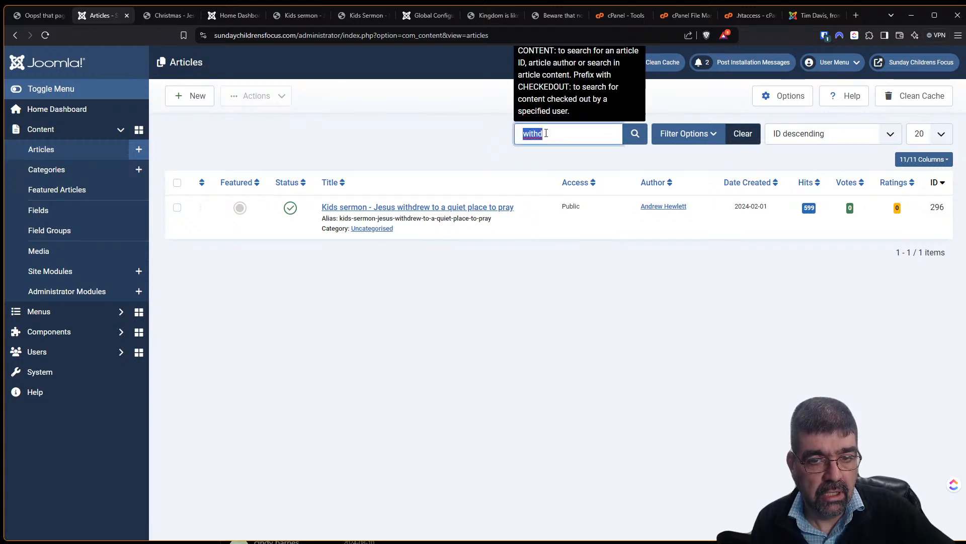
pyautogui.write('must')
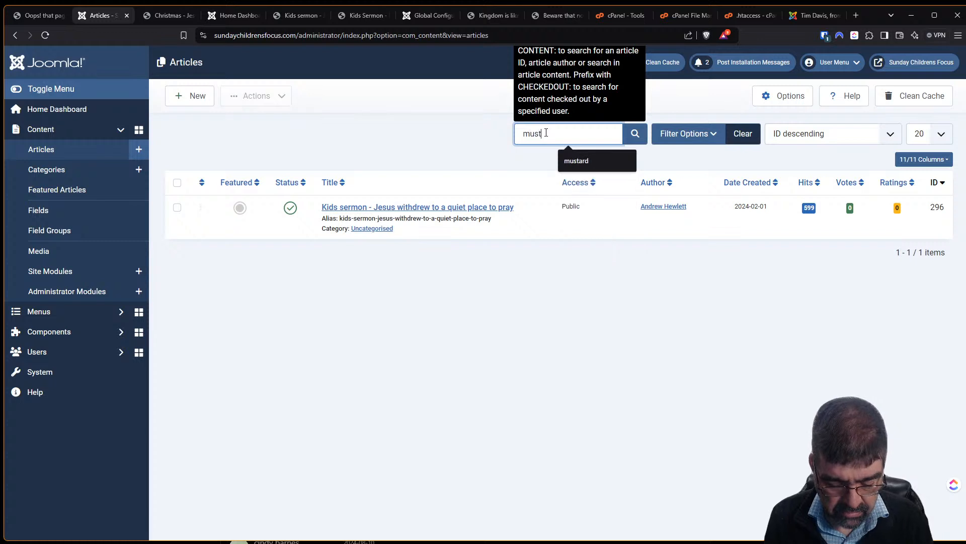
pyautogui.write('ard')
pyautogui.press('Return')
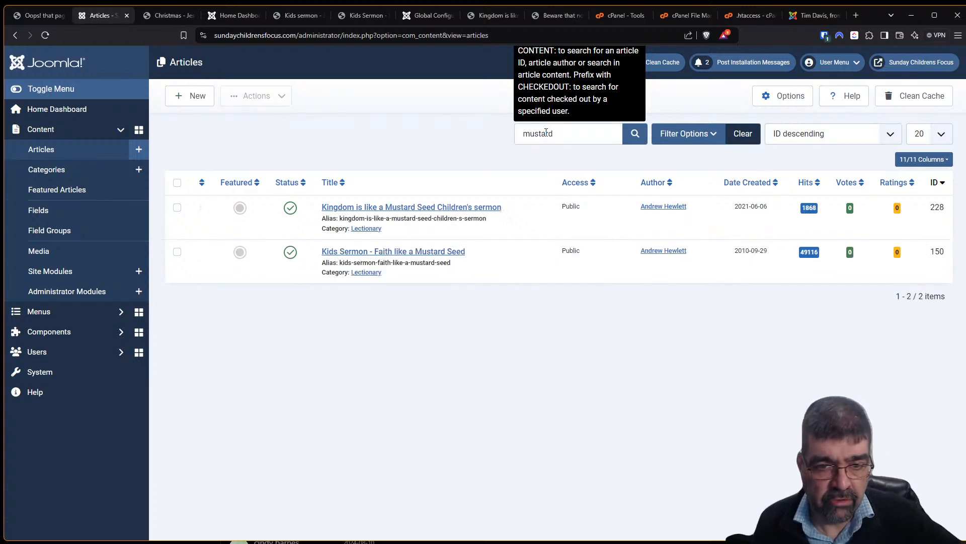
# Step: Open the article "Kingdom is like a Mustard Seed Children's sermon" and view it on the site's frontend
pyautogui.click(452, 207)
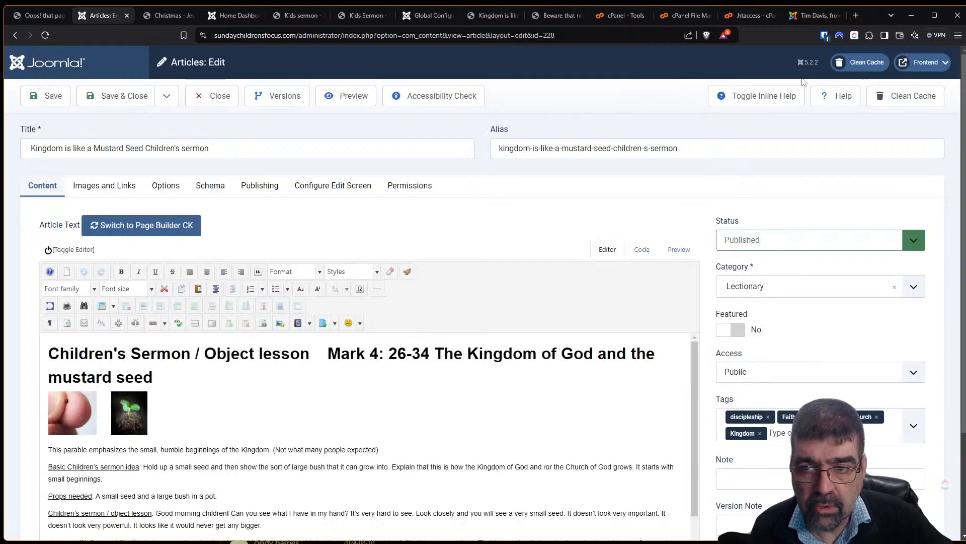
pyautogui.click(912, 65)
pyautogui.click(890, 82)
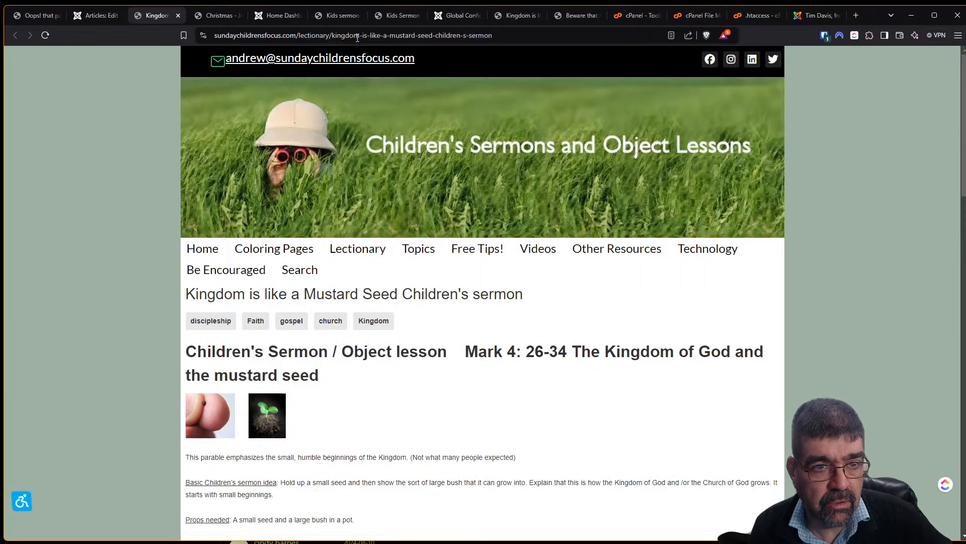
# Step: Remove the "lectionary/" segment from the mustard seed article's address, load the shortened URL and look over the page
pyautogui.doubleClick(312, 33)
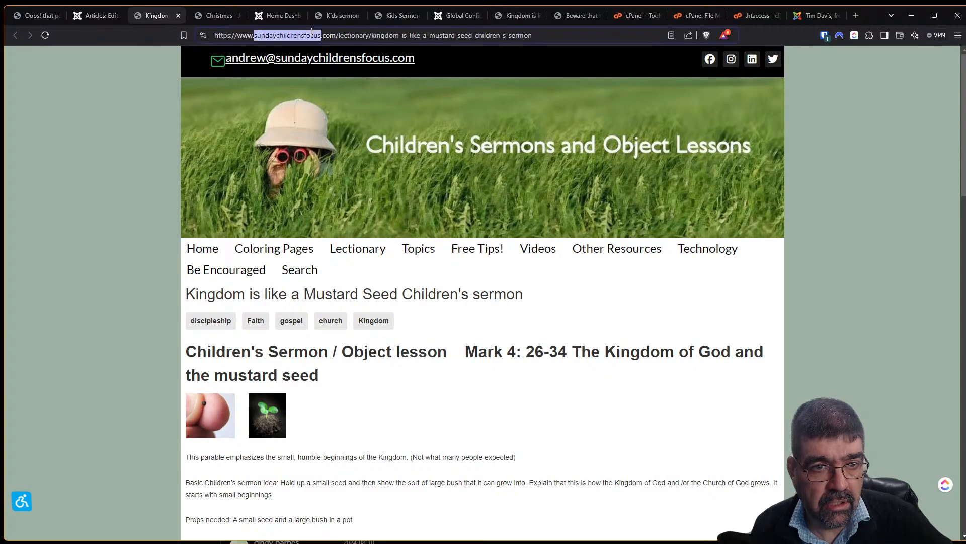
pyautogui.doubleClick(356, 36)
pyautogui.press('Delete')
pyautogui.press('Delete')
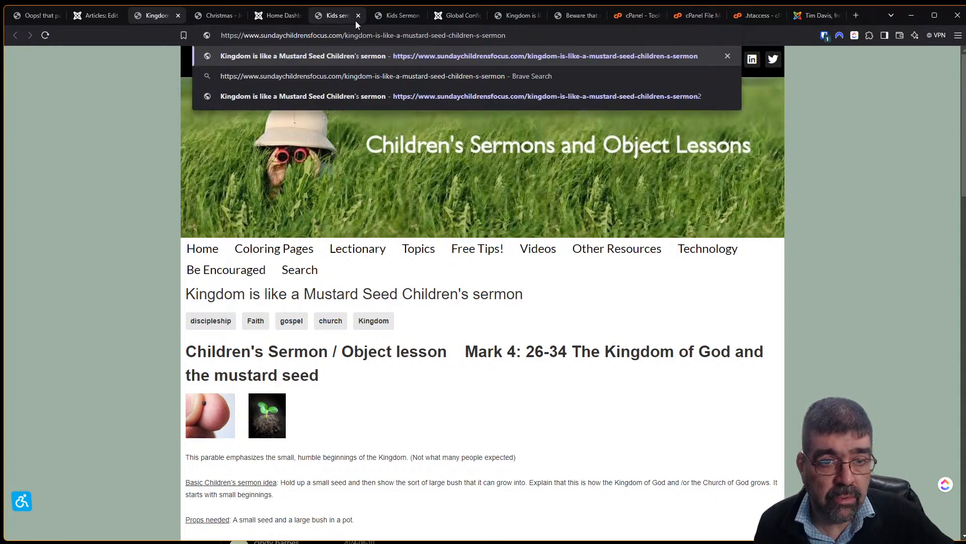
pyautogui.press('Return')
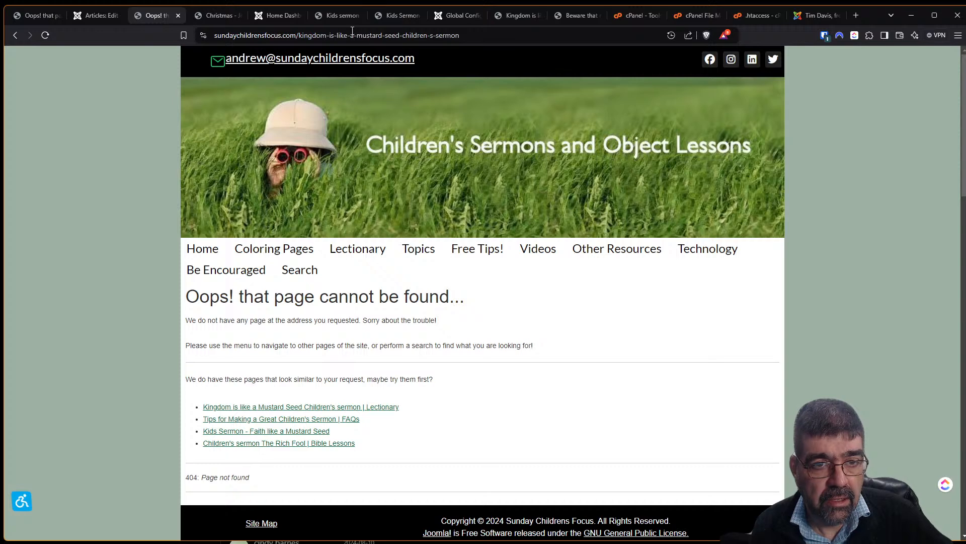
pyautogui.moveTo(372, 257)
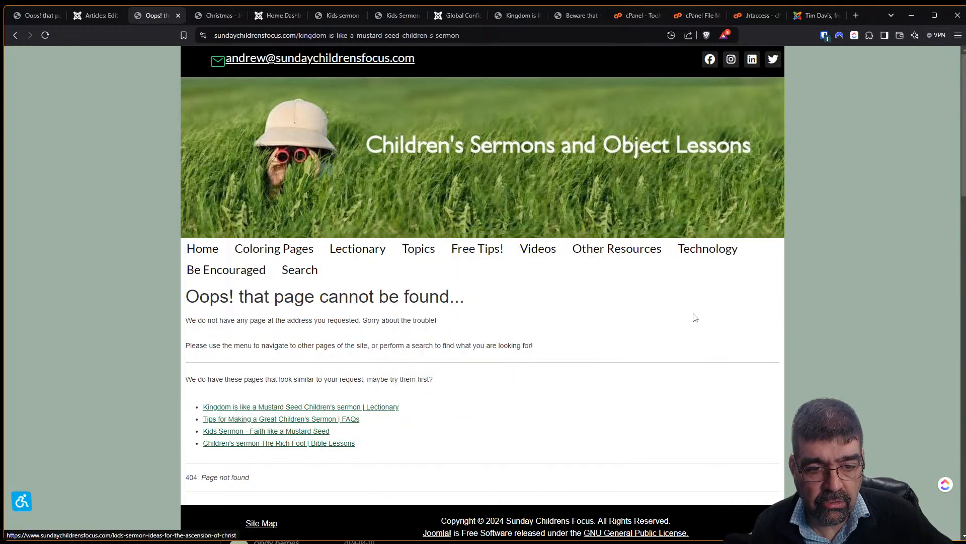
pyautogui.scroll(-2, 856, 316)
pyautogui.scroll(2, 860, 320)
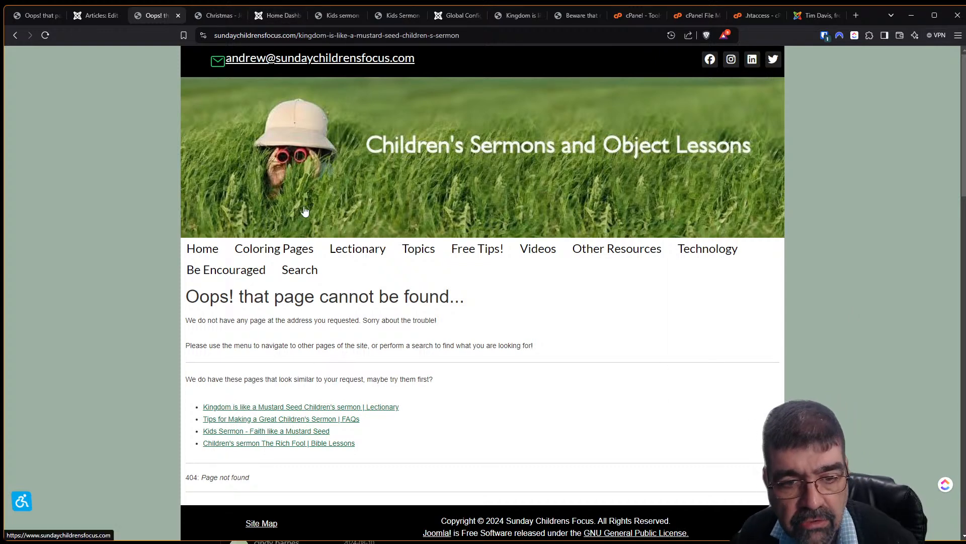
# Step: Test the site menu links by visiting "Keeping church kids interested" and the All Saints Day children's sermon video page
pyautogui.moveTo(463, 256)
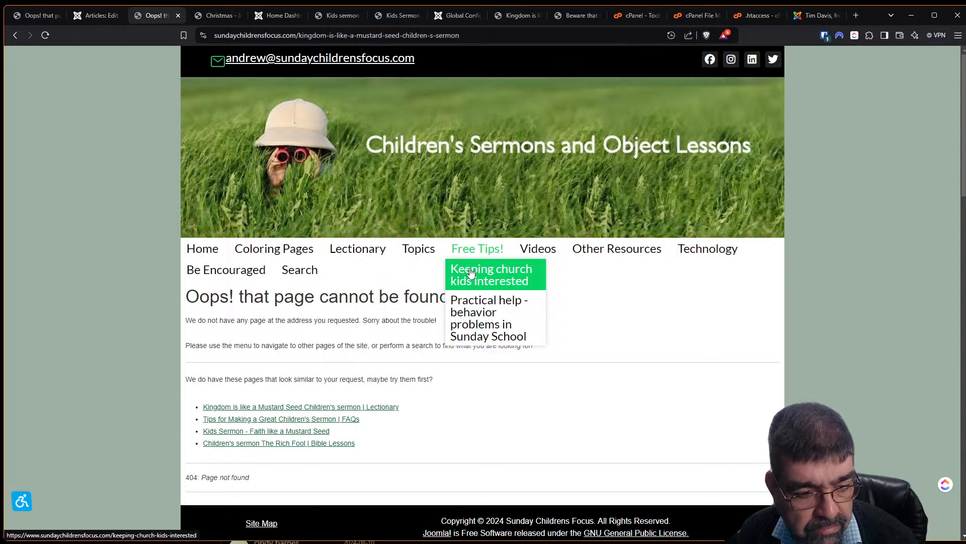
pyautogui.click(471, 273)
pyautogui.moveTo(550, 253)
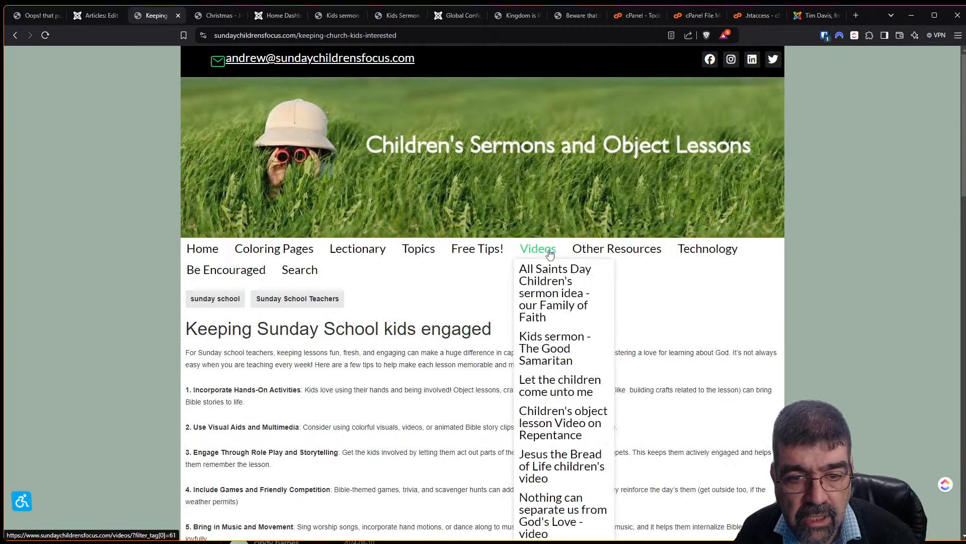
pyautogui.click(560, 298)
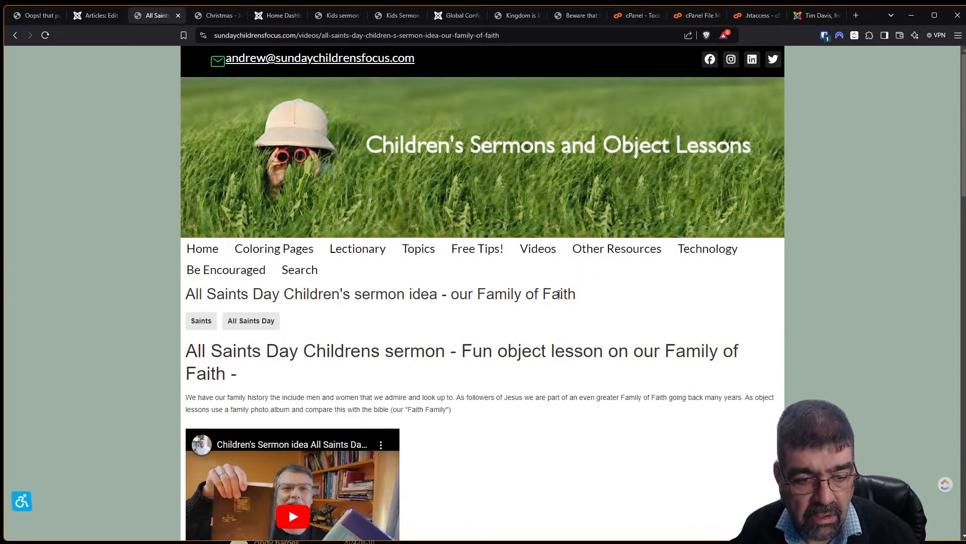
pyautogui.scroll(-4, 559, 295)
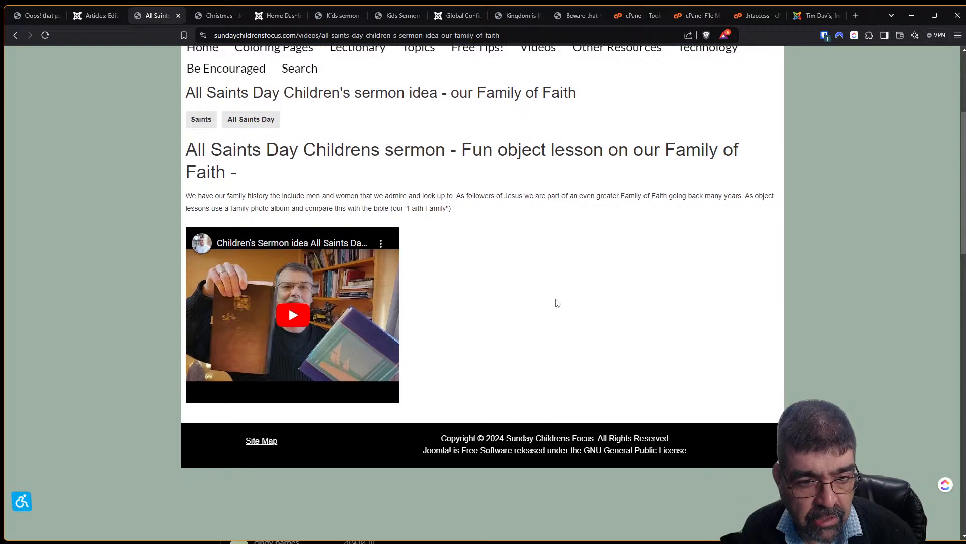
pyautogui.scroll(2, 552, 286)
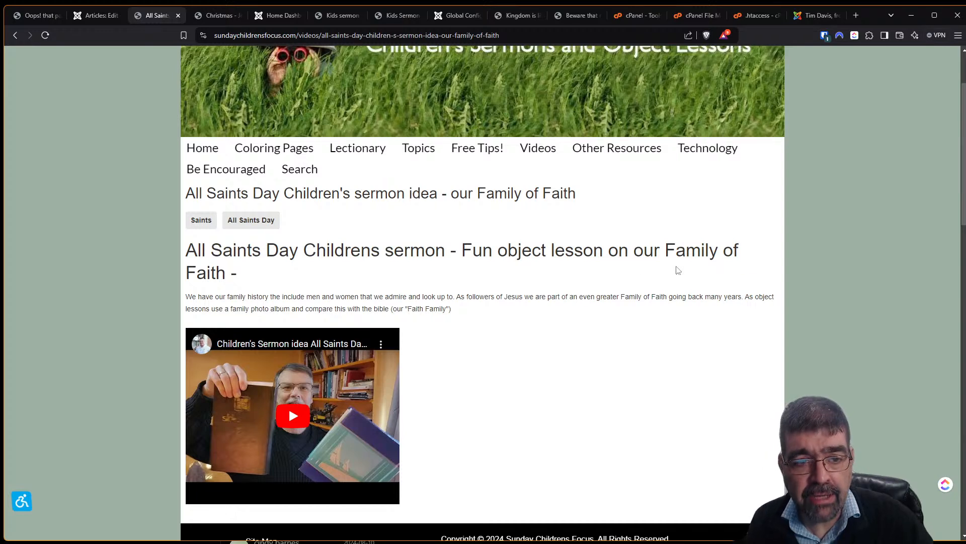
# Step: Check the Topics and Lectionary menu entries and look over the rest of the All Saints Day page
pyautogui.moveTo(417, 158)
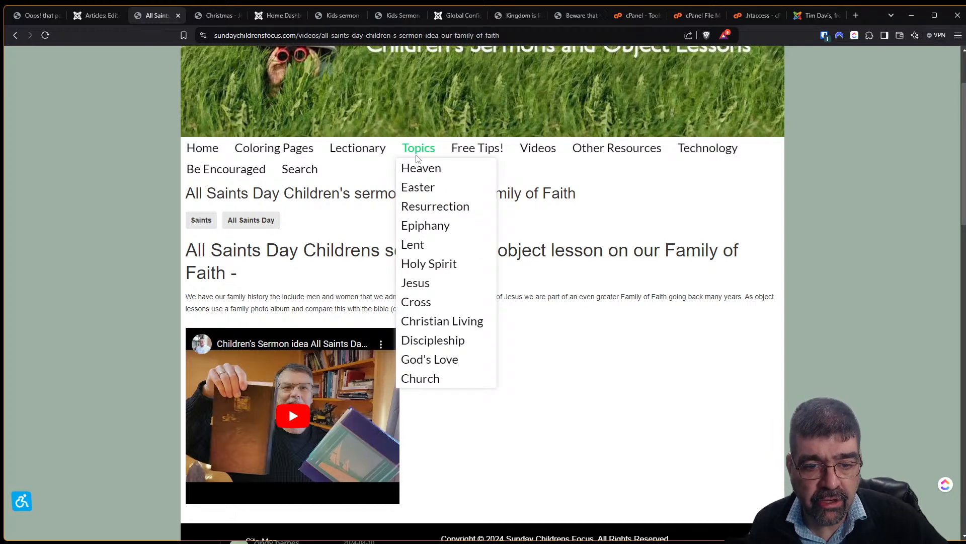
pyautogui.moveTo(369, 155)
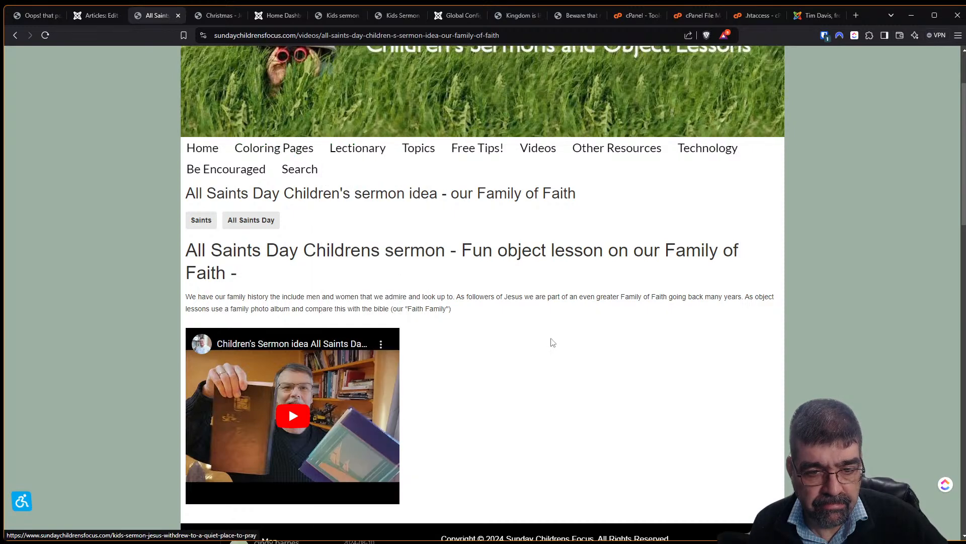
pyautogui.scroll(-3, 551, 341)
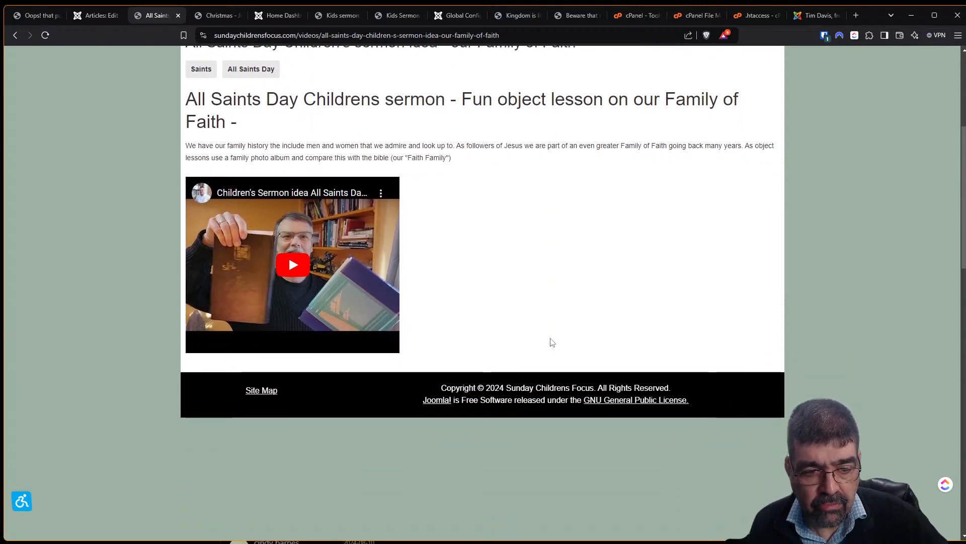
pyautogui.scroll(3, 552, 342)
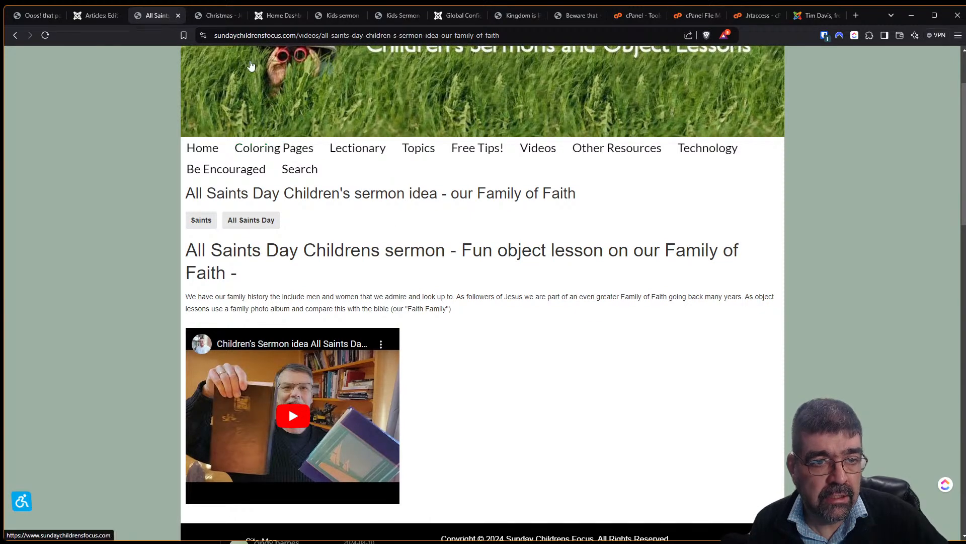
# Step: Close the leftover browser tabs with the Christmas article, the Home Dashboard and the two kids sermon pages
pyautogui.click(225, 19)
pyautogui.click(238, 16)
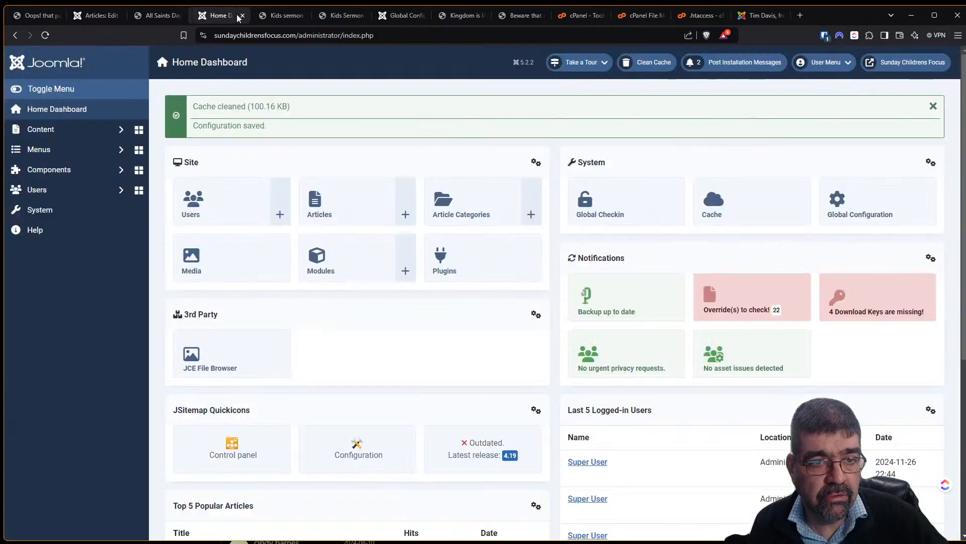
pyautogui.click(239, 16)
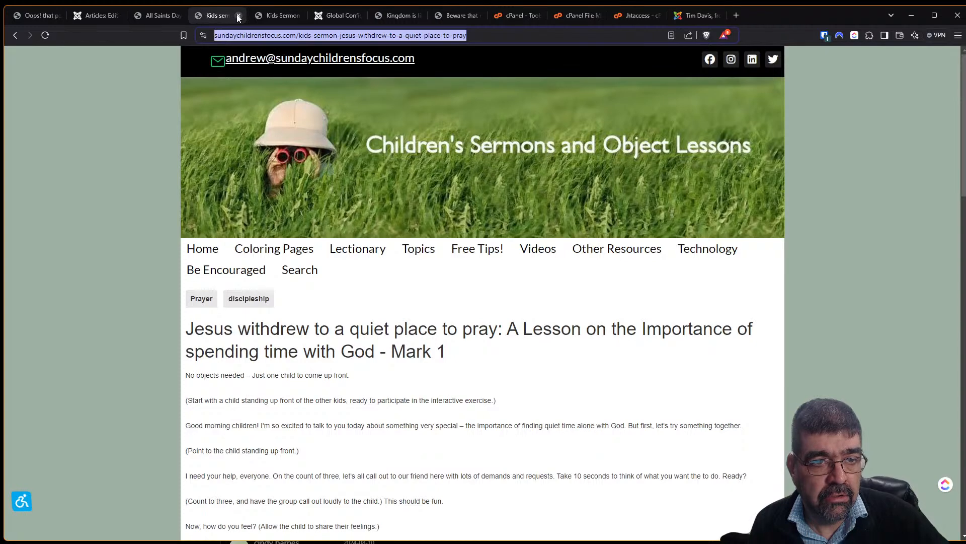
pyautogui.click(239, 16)
pyautogui.click(239, 16)
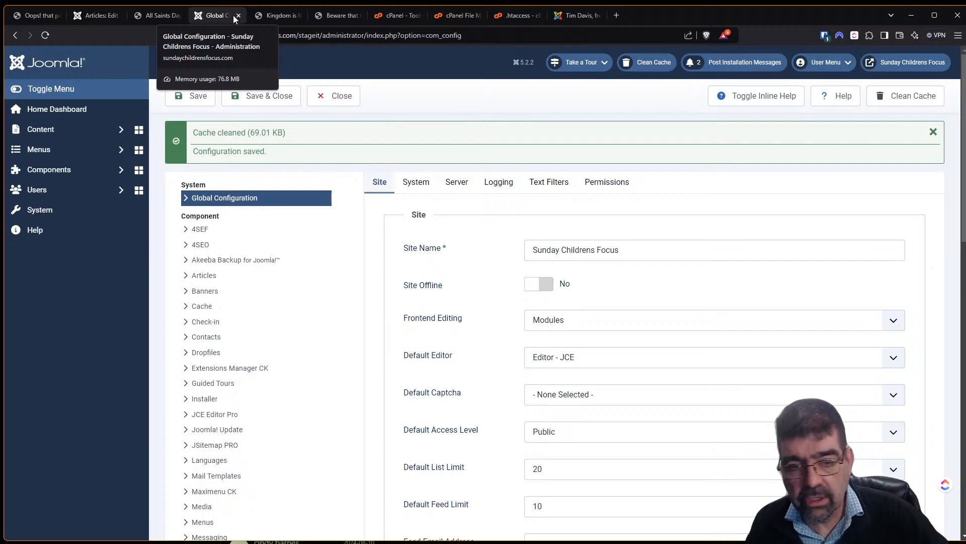
# Step: Close the Global Configuration tab and open the staging site's home page from the mustard seed article
pyautogui.click(239, 16)
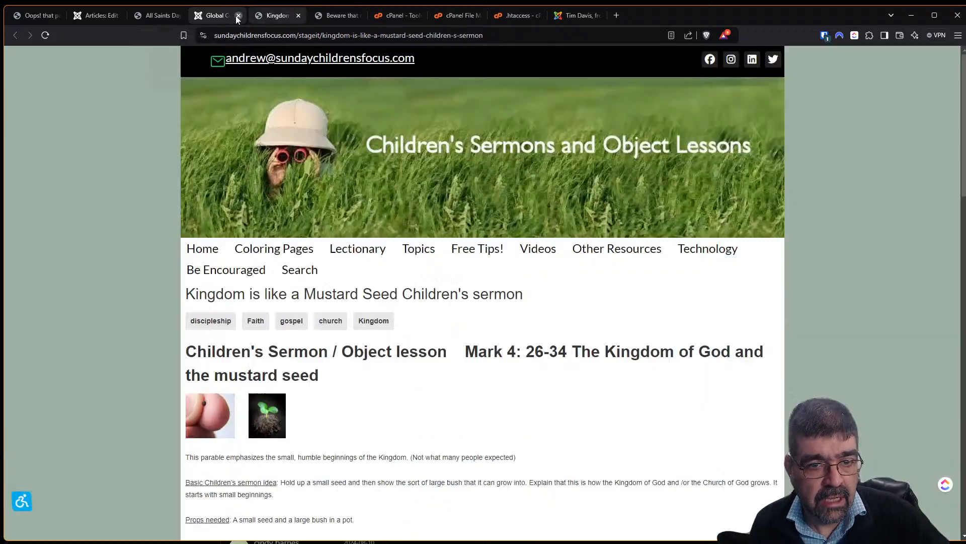
pyautogui.click(206, 250)
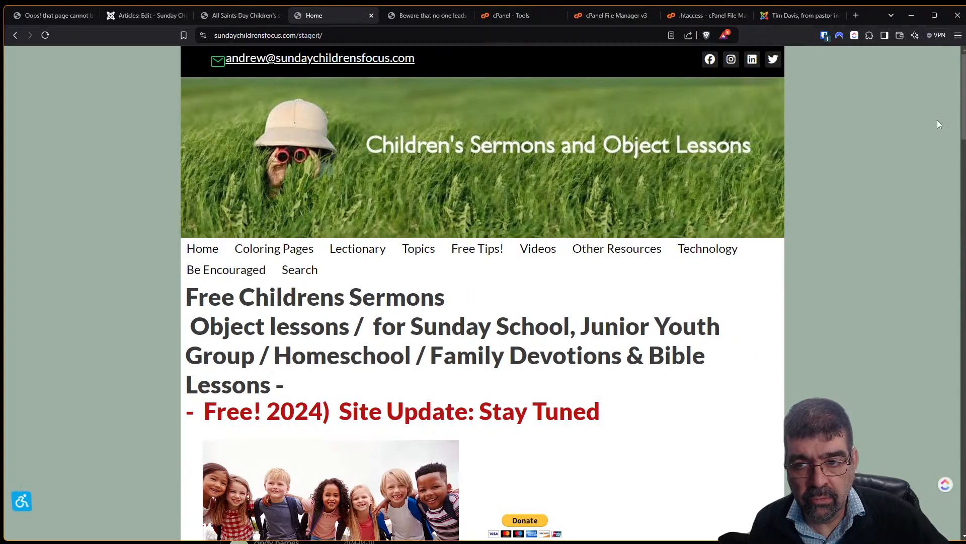
# Step: Examine the home page's long list of children's sermon and object lesson links, including where the links point, and return to the site menu
pyautogui.scroll(-3, 958, 129)
pyautogui.moveTo(958, 129); pyautogui.dragTo(936, 165)
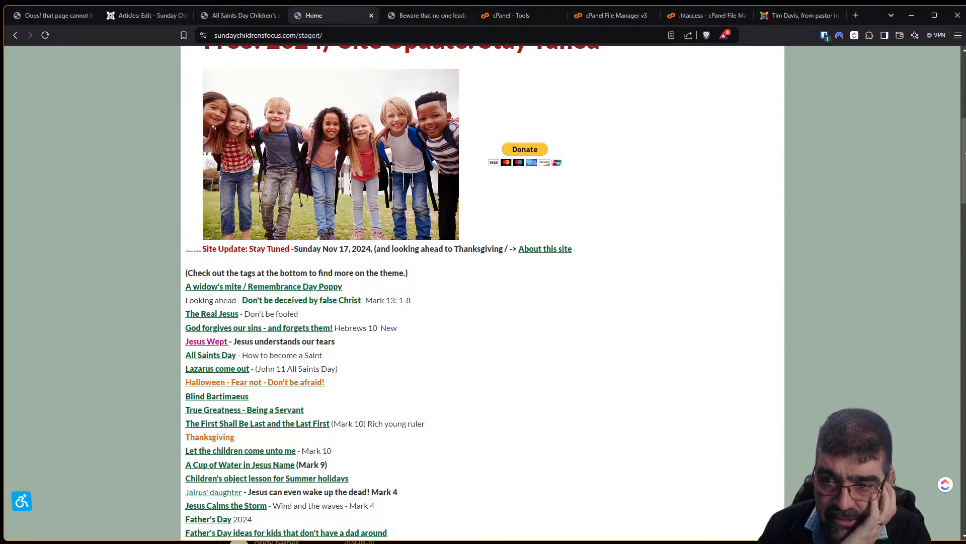
pyautogui.moveTo(964, 153); pyautogui.dragTo(964, 269)
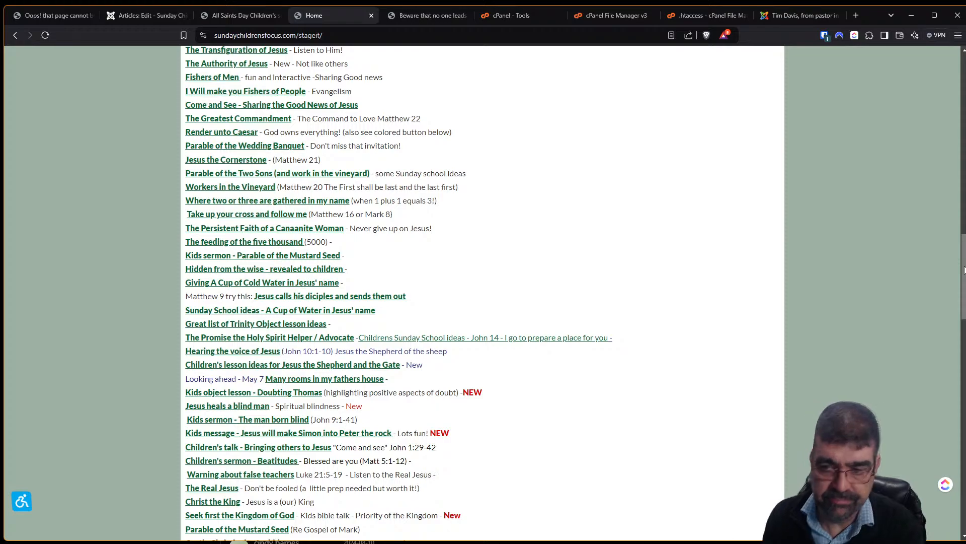
pyautogui.moveTo(963, 270); pyautogui.dragTo(913, 110)
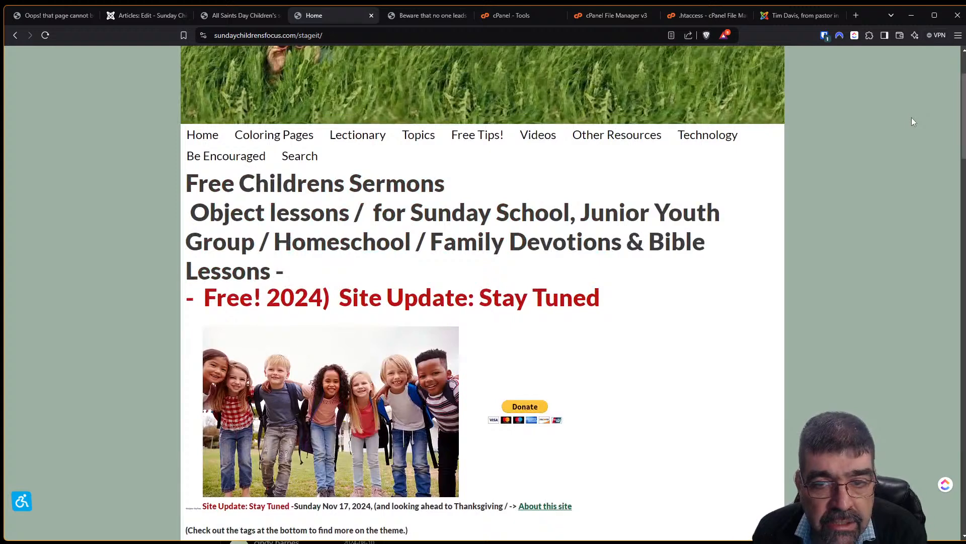
pyautogui.scroll(3, 744, 170)
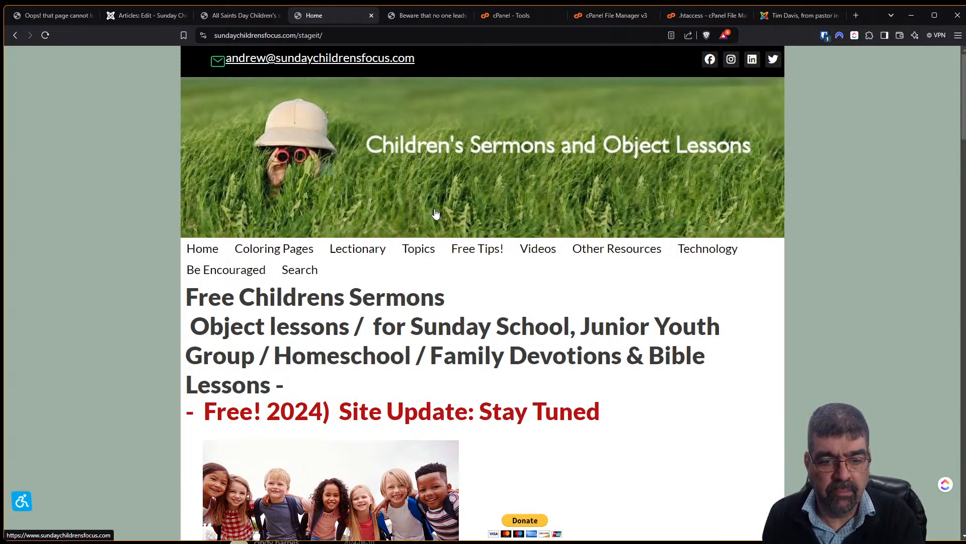
pyautogui.scroll(-5, 553, 272)
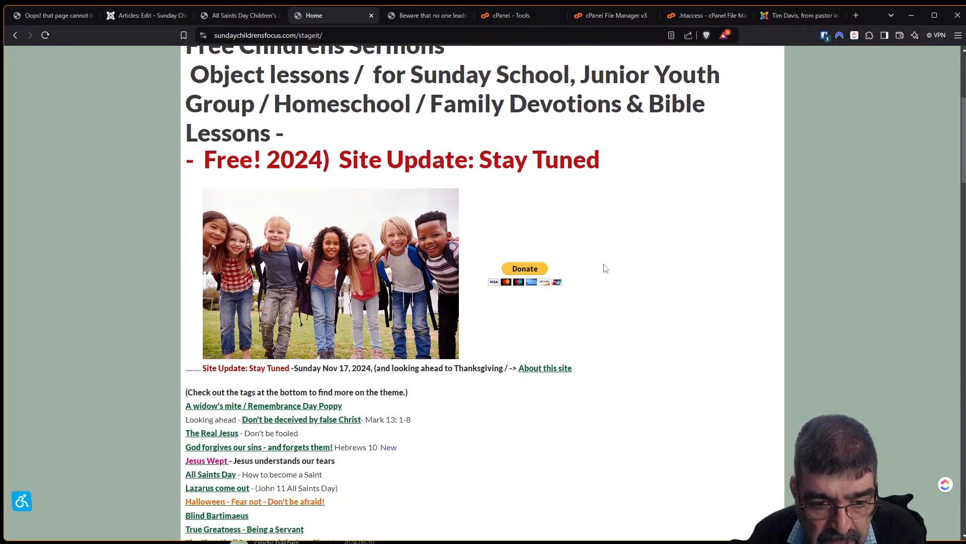
pyautogui.scroll(-2, 605, 268)
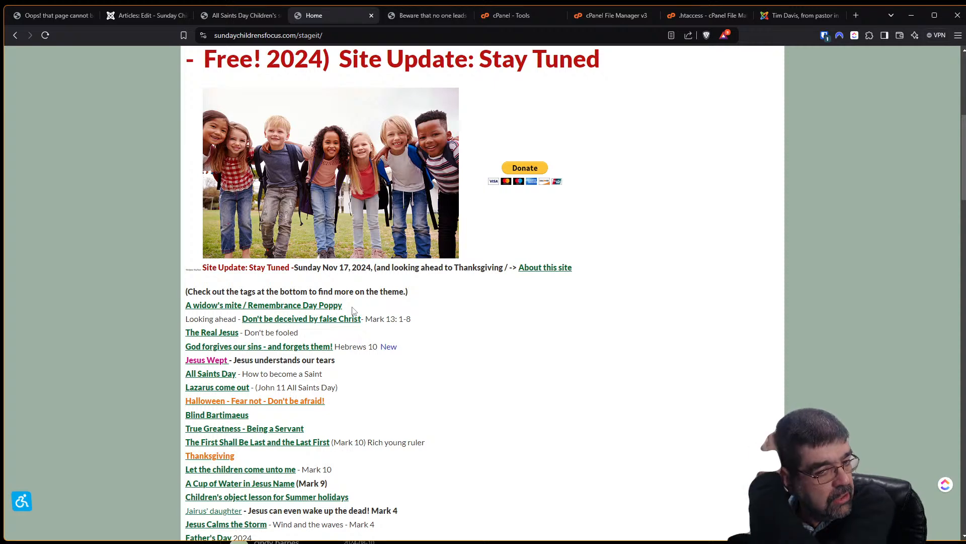
pyautogui.scroll(-6, 354, 310)
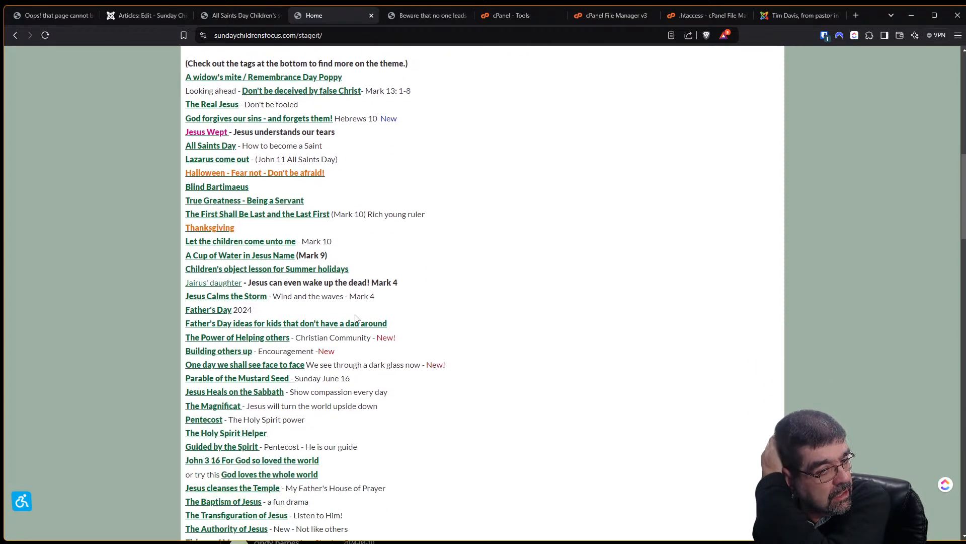
pyautogui.scroll(-6, 356, 314)
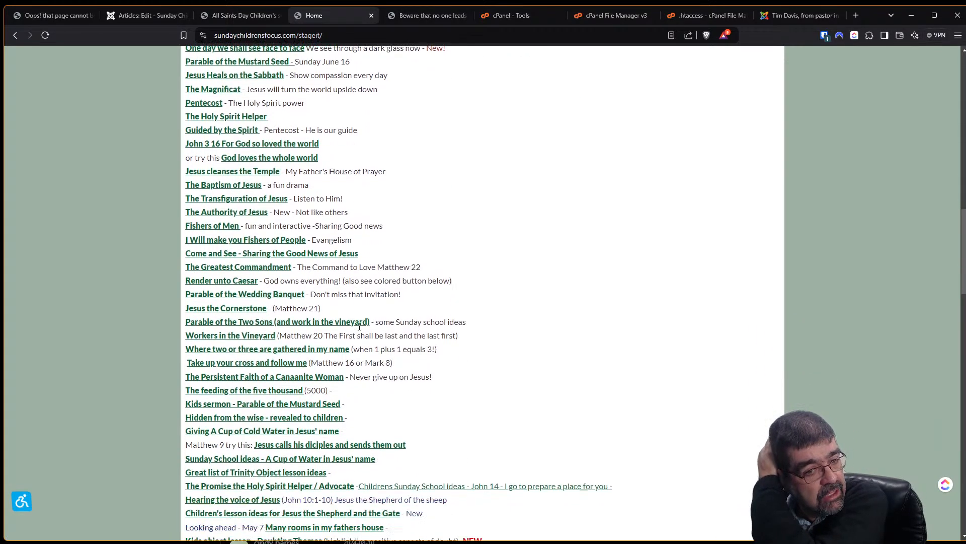
pyautogui.scroll(-1, 360, 330)
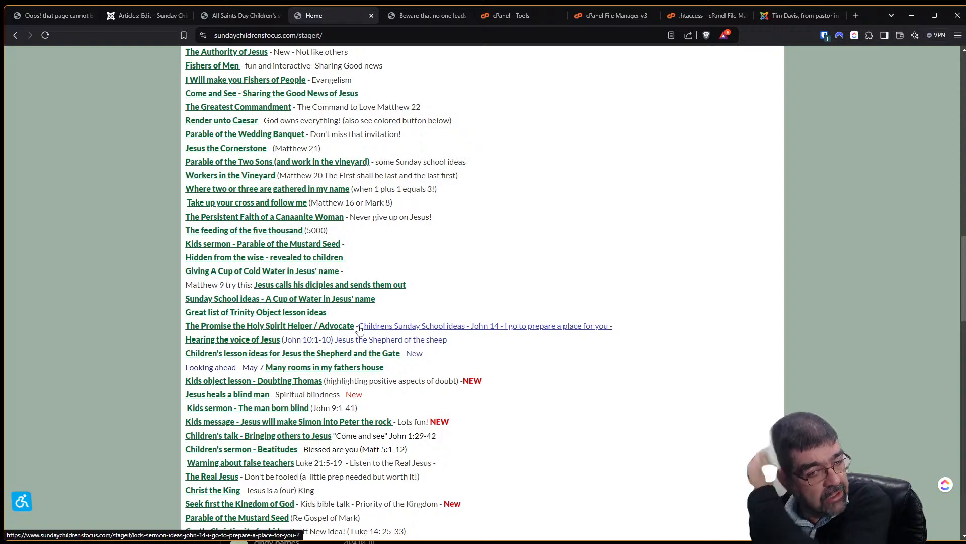
pyautogui.moveTo(963, 252); pyautogui.dragTo(952, 70)
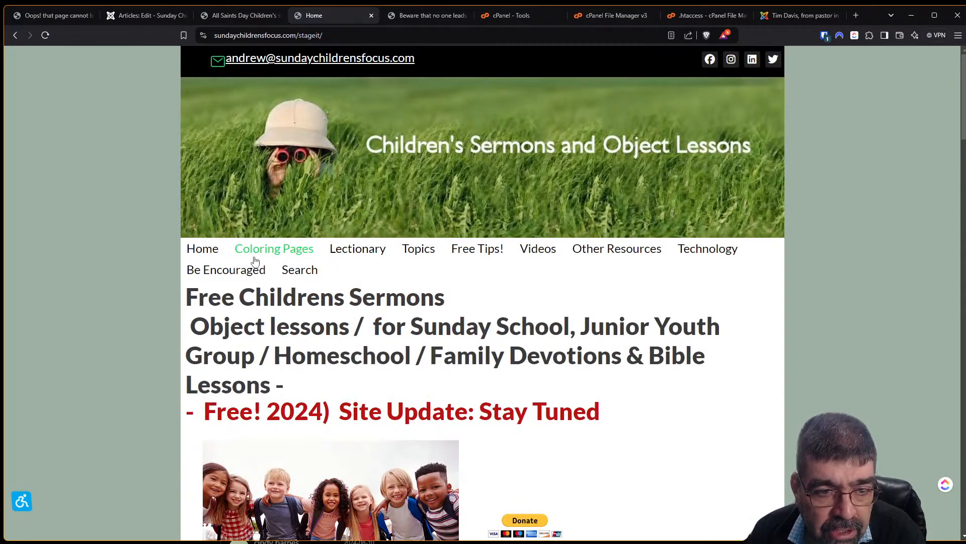
# Step: Close the mustard seed article in the Joomla administrator and open the Top Menu for editing in Maximenu CK
pyautogui.moveTo(214, 269)
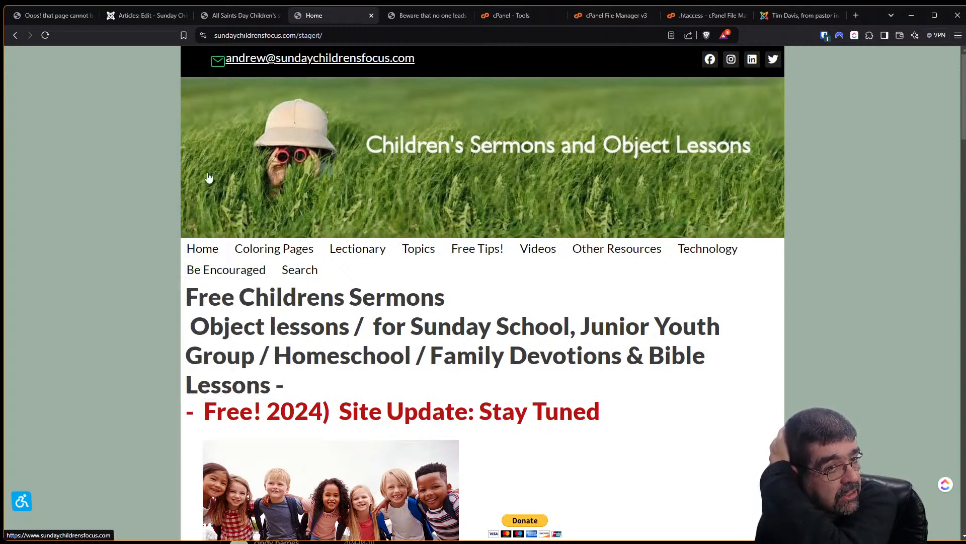
pyautogui.click(125, 16)
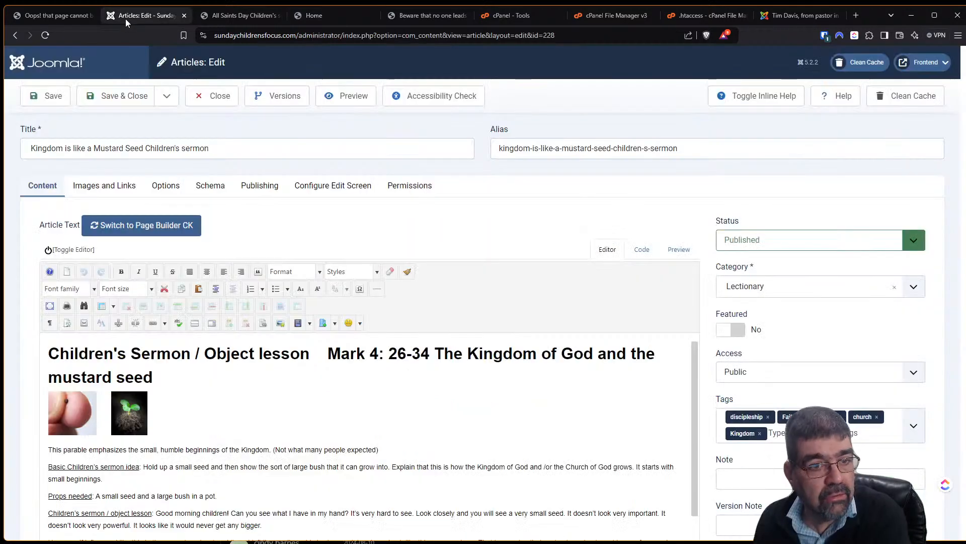
pyautogui.click(217, 100)
pyautogui.click(76, 331)
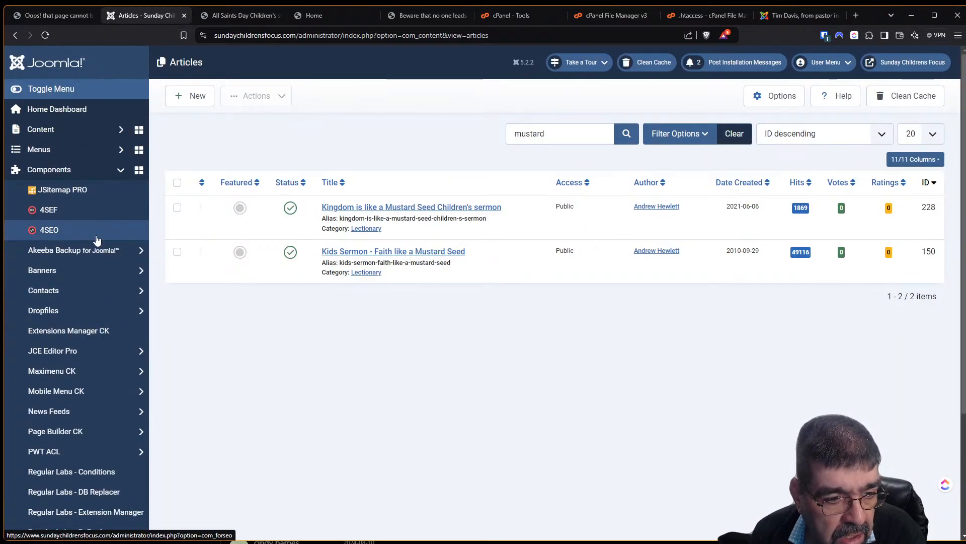
pyautogui.click(50, 371)
pyautogui.click(50, 399)
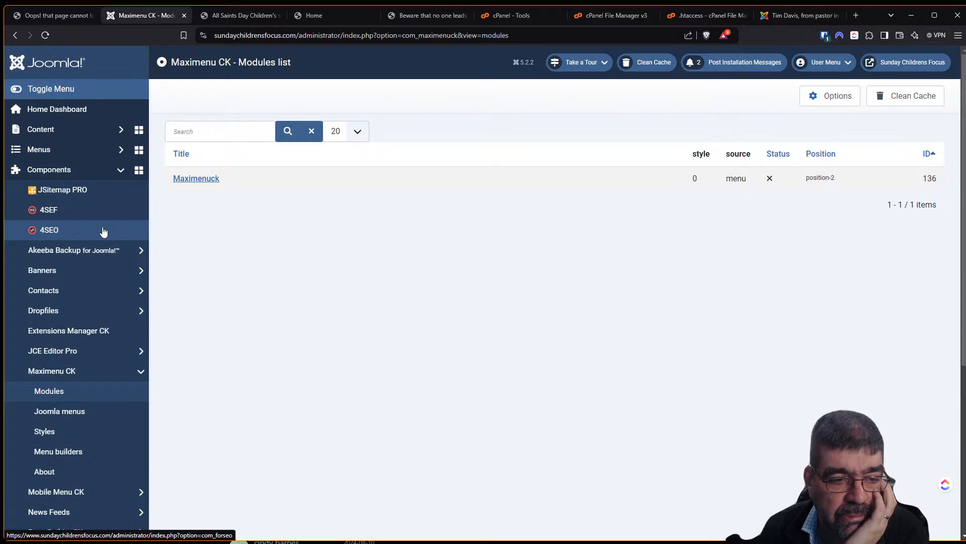
pyautogui.click(70, 410)
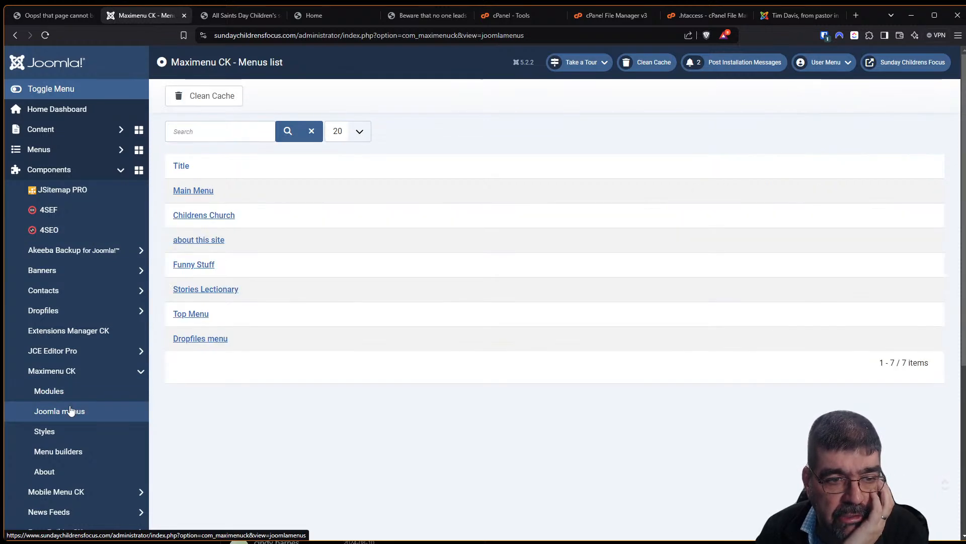
pyautogui.click(195, 315)
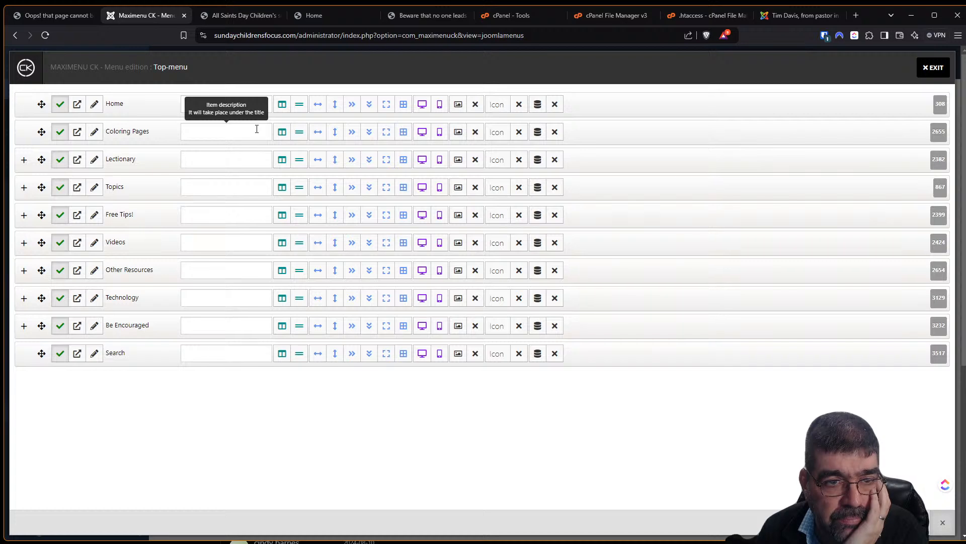
# Step: Open the Coloring Pages item's submenu width setting, then inspect the Lectionary dropdown on the staging site's home page
pyautogui.click(317, 133)
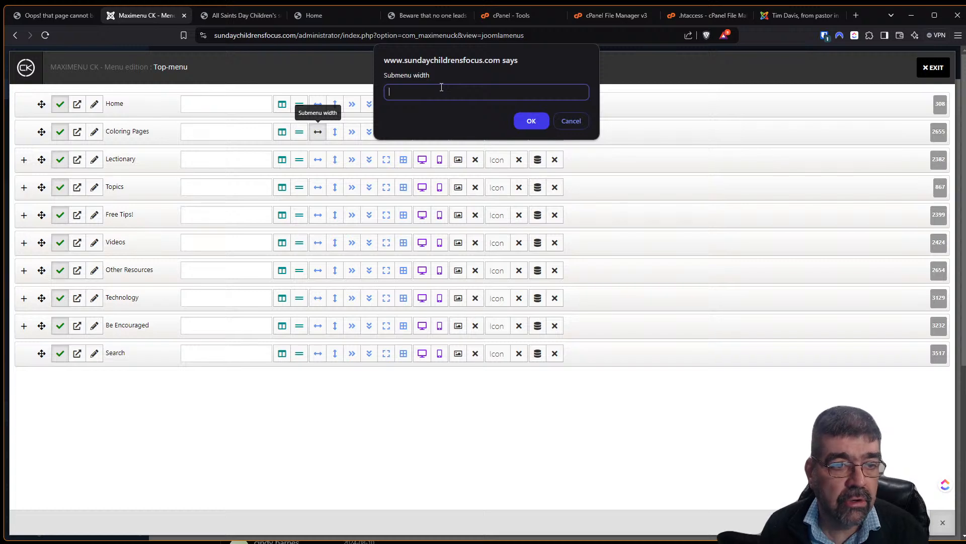
pyautogui.click(312, 16)
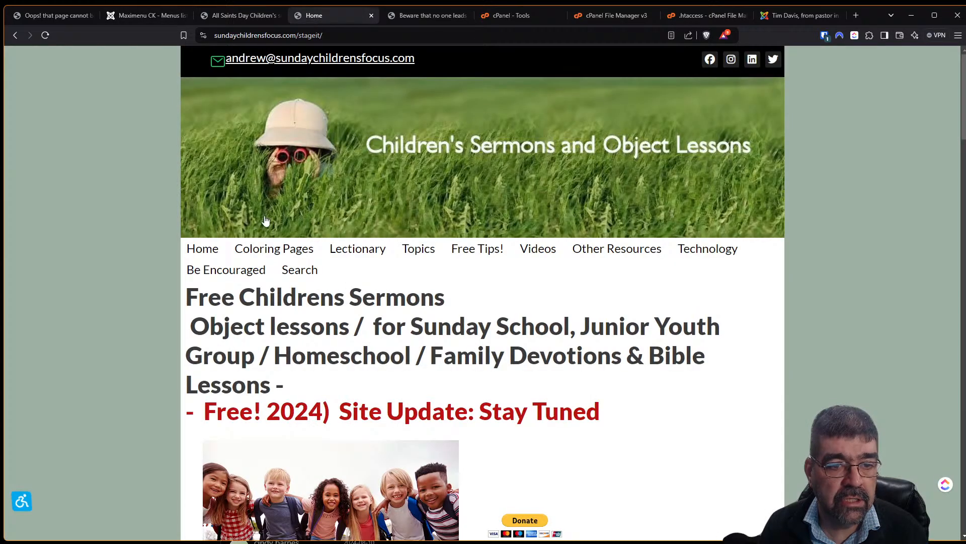
pyautogui.moveTo(351, 250)
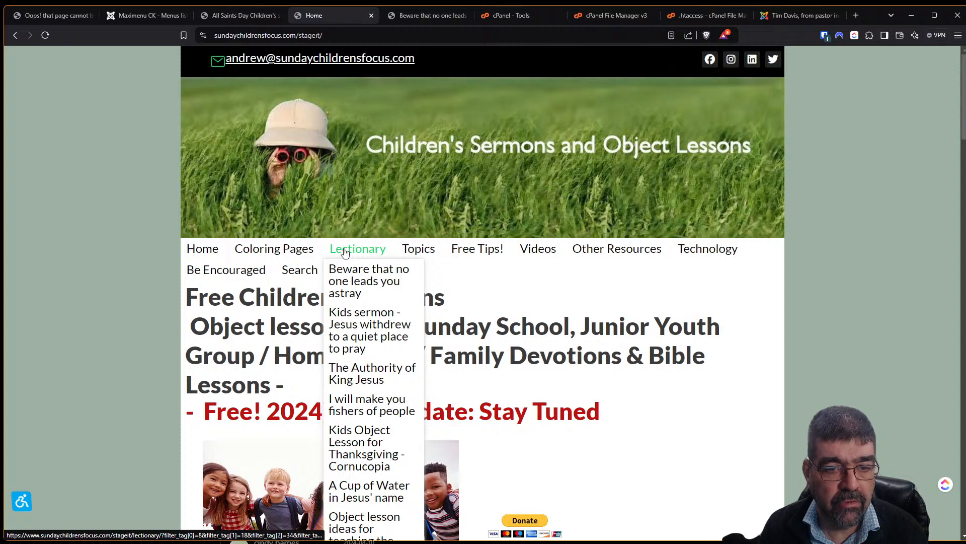
pyautogui.click(134, 17)
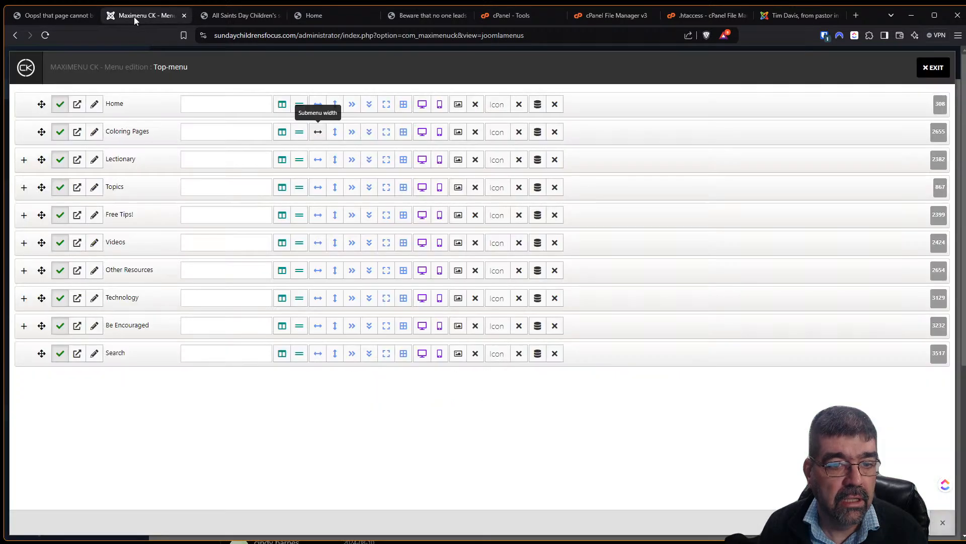
# Step: Try to set the Lectionary item's submenu width to 500px in the Top Menu
pyautogui.click(318, 160)
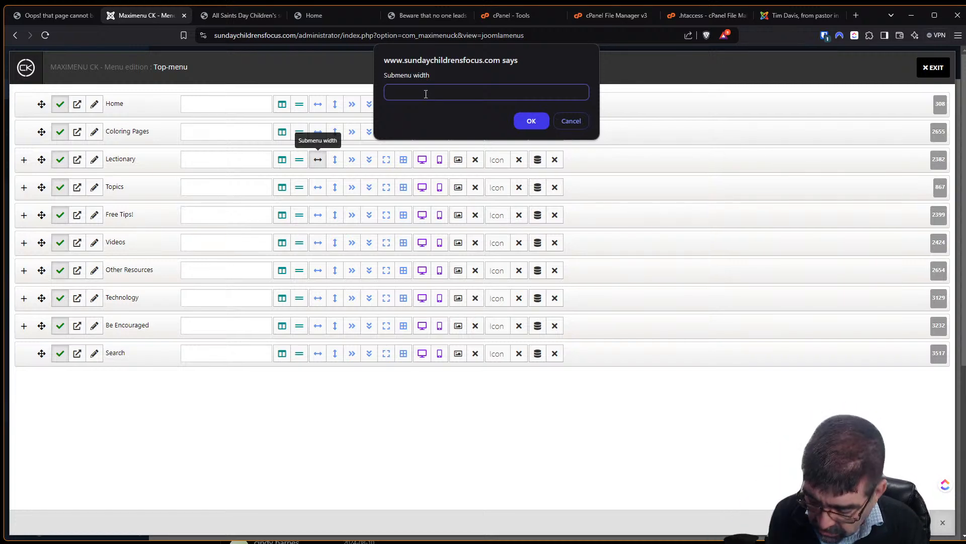
pyautogui.write('500')
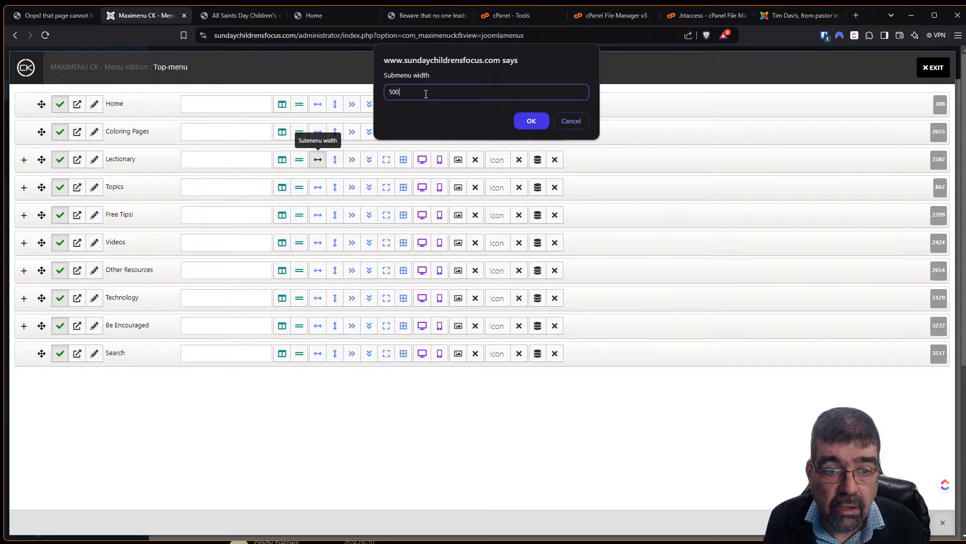
pyautogui.write('px')
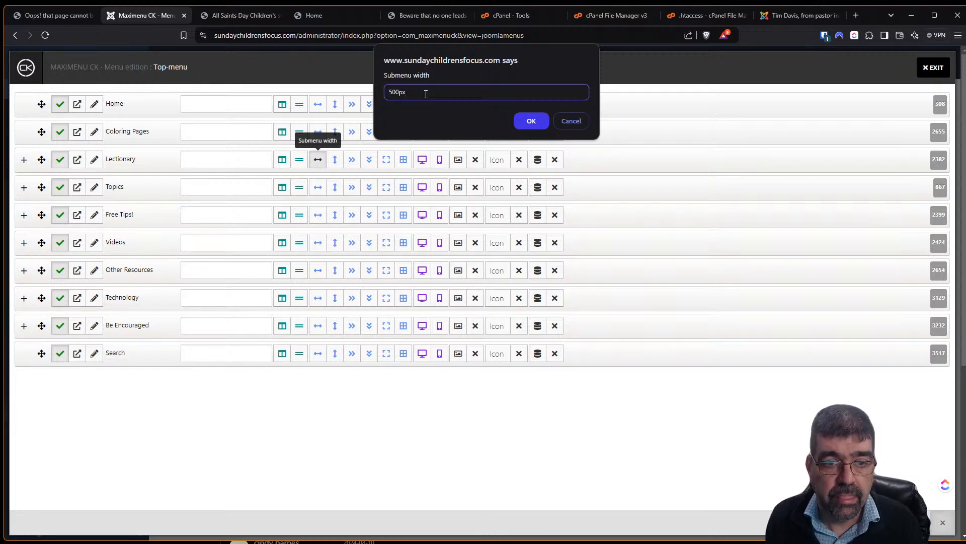
pyautogui.press('Return')
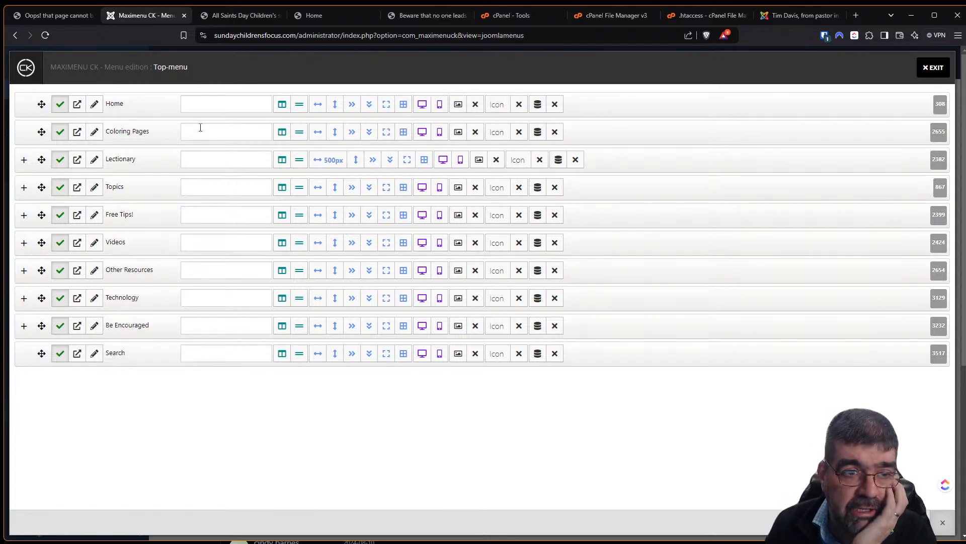
# Step: Reload the staging home page and check the width of the Lectionary dropdown
pyautogui.click(311, 23)
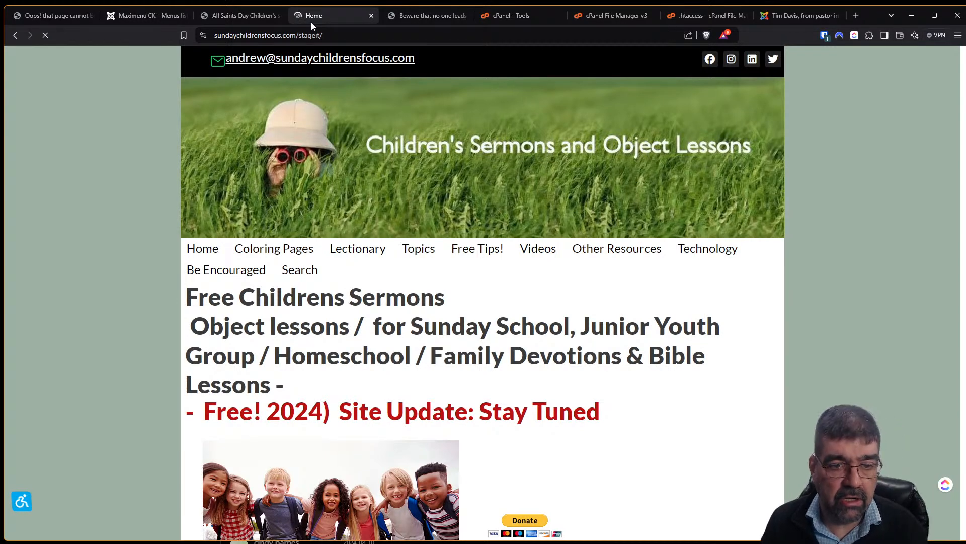
pyautogui.moveTo(361, 249)
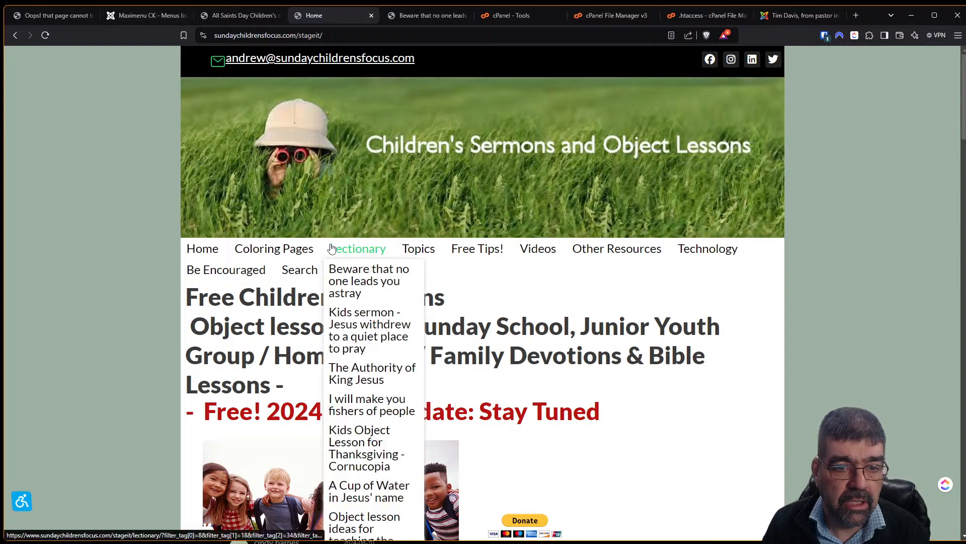
pyautogui.click(140, 15)
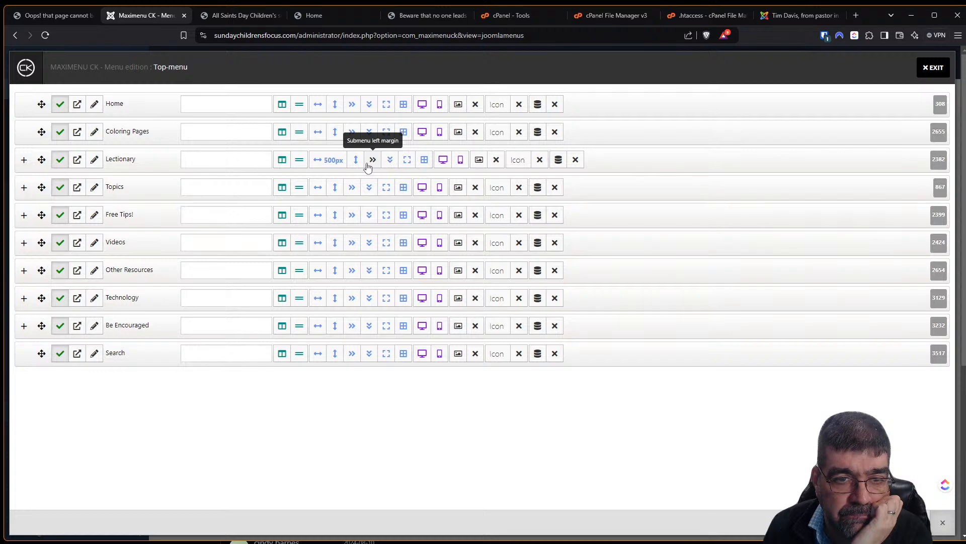
# Step: Leave the Top Menu editor, clean the cache, and recheck the Lectionary dropdown on the reloaded staging home page
pyautogui.click(934, 68)
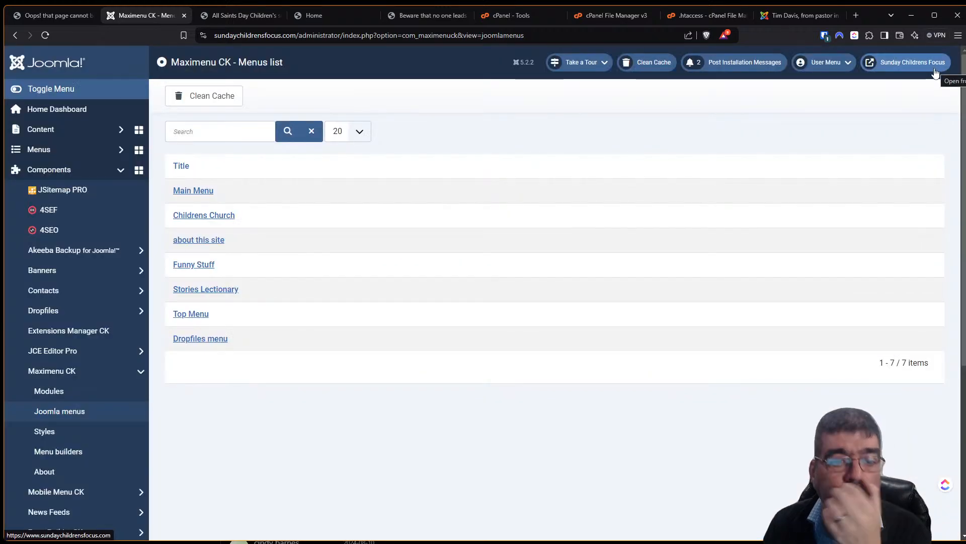
pyautogui.click(307, 23)
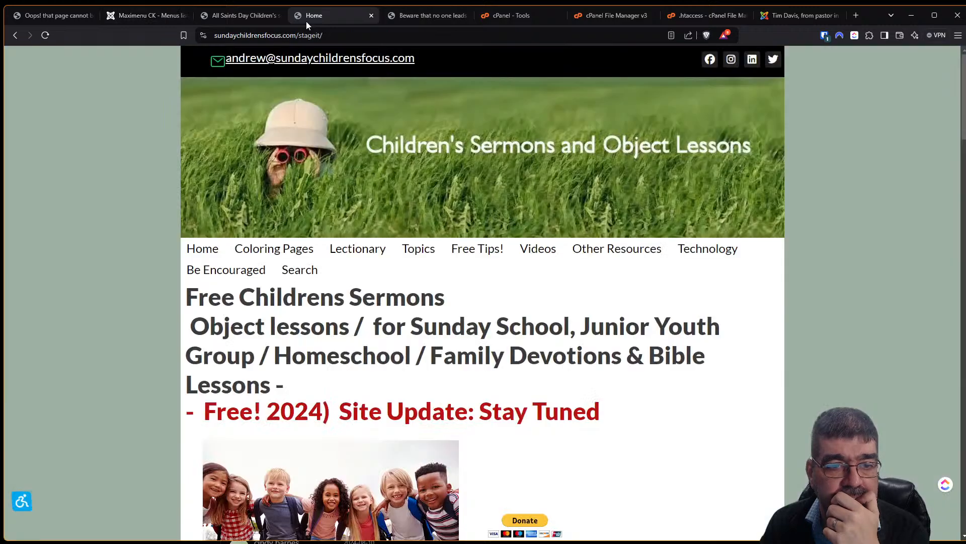
pyautogui.click(156, 20)
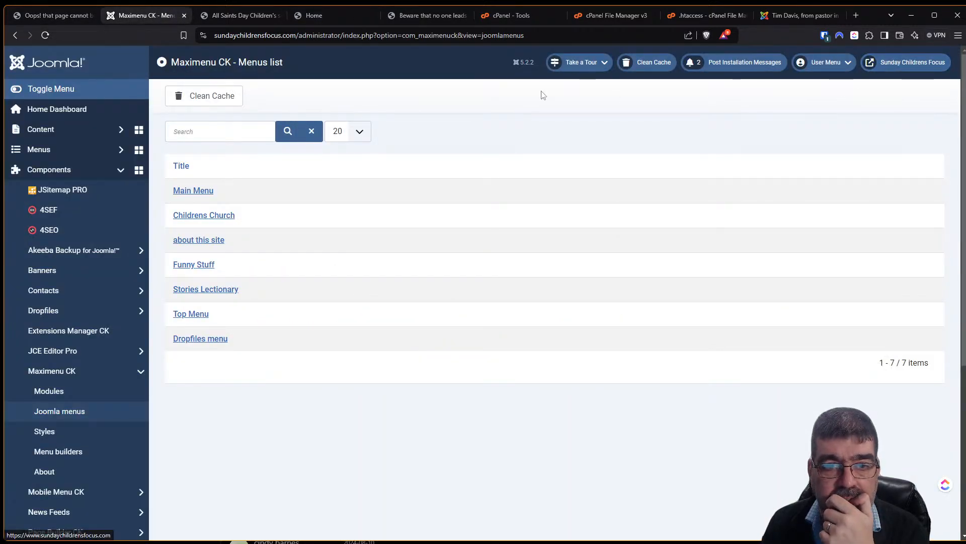
pyautogui.click(204, 103)
pyautogui.click(302, 17)
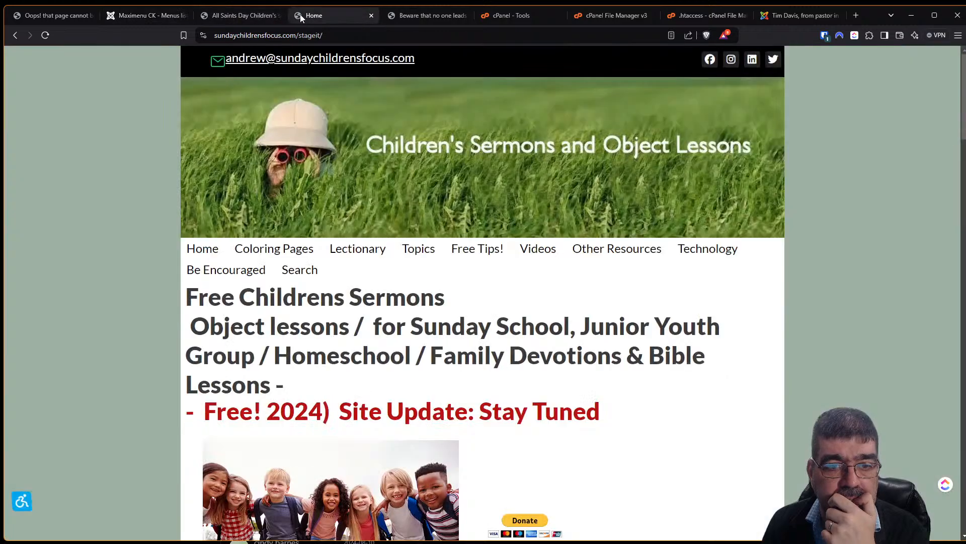
pyautogui.press('F5')
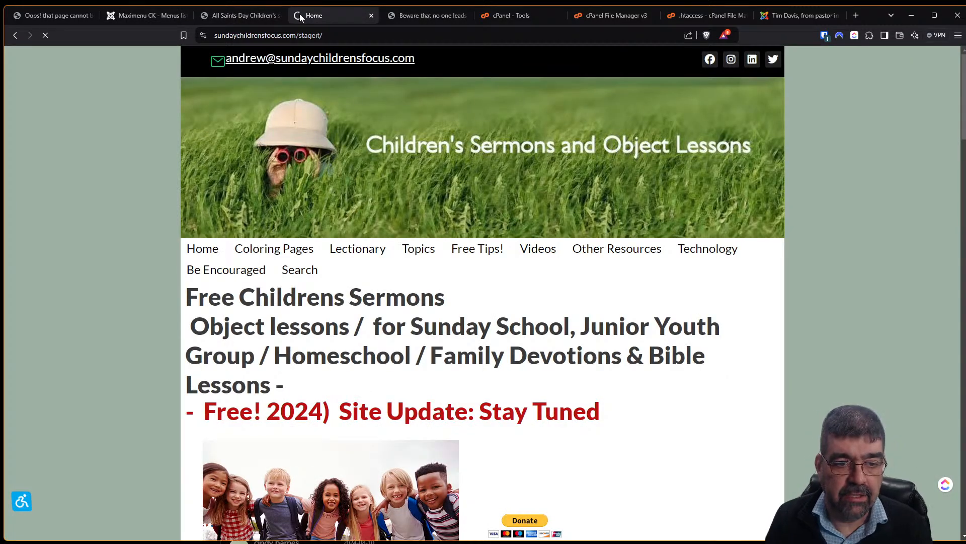
pyautogui.moveTo(367, 244)
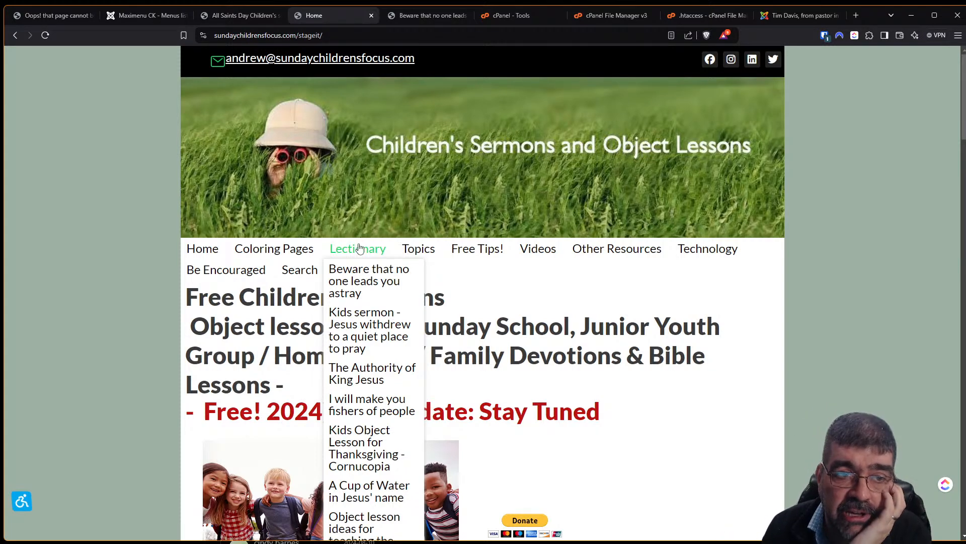
# Step: Try again to give the Lectionary item in the Top Menu a 500px submenu width, reopening the menu to check it
pyautogui.click(147, 17)
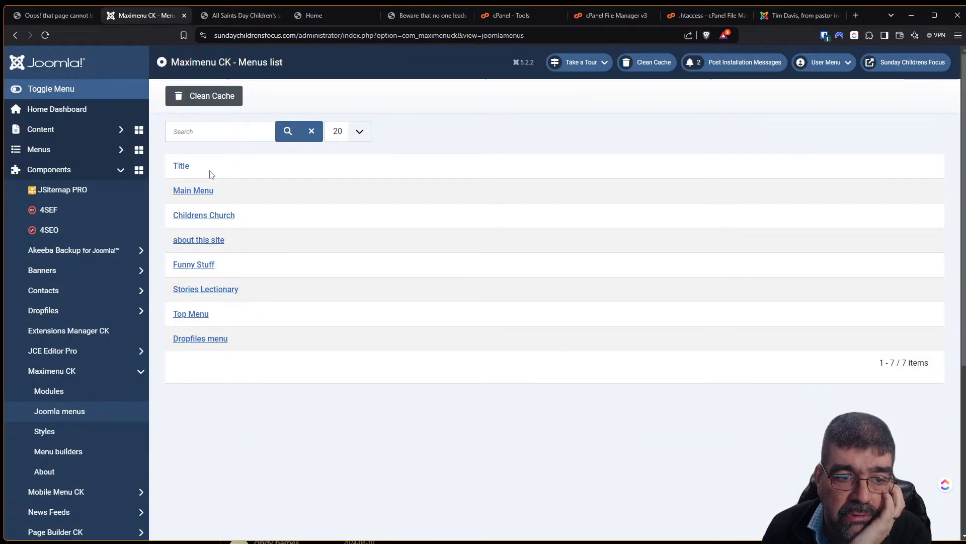
pyautogui.click(204, 313)
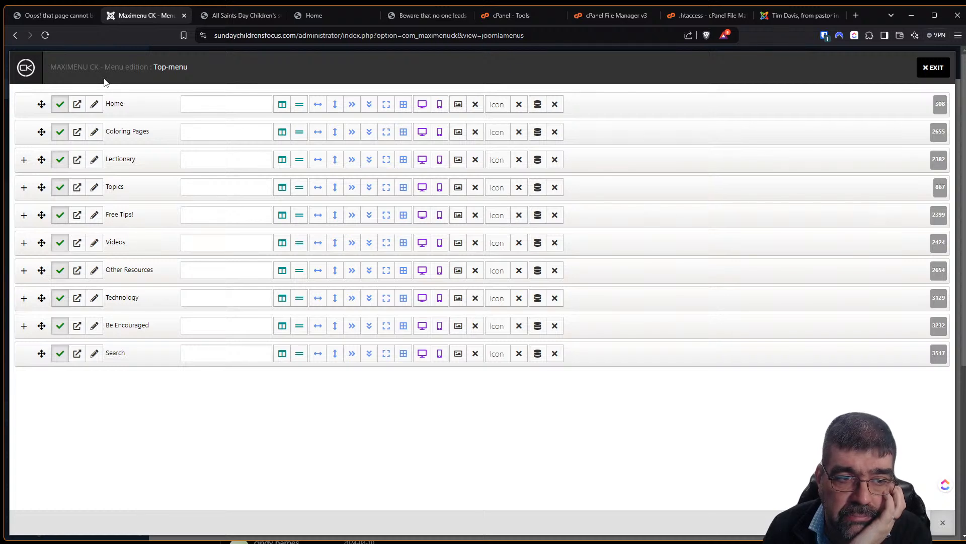
pyautogui.click(317, 161)
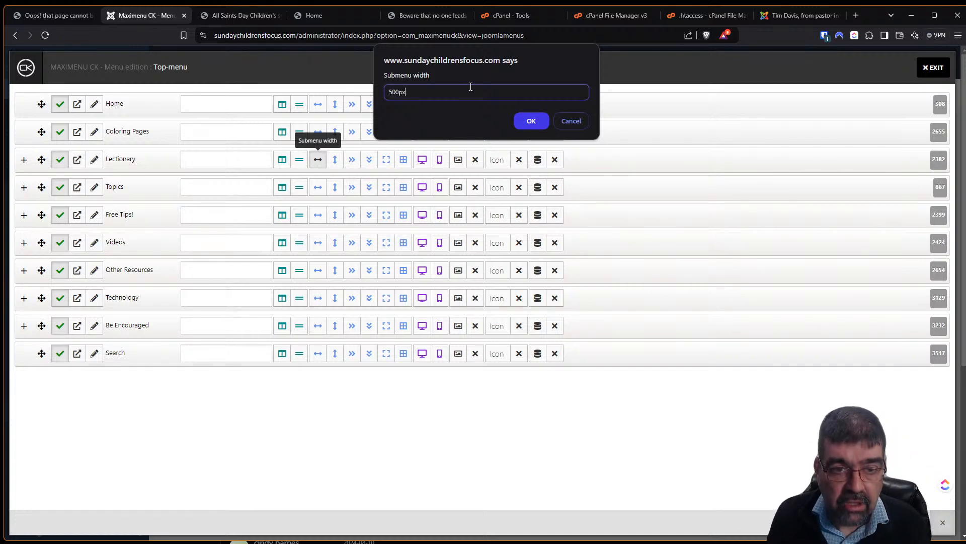
pyautogui.click(530, 122)
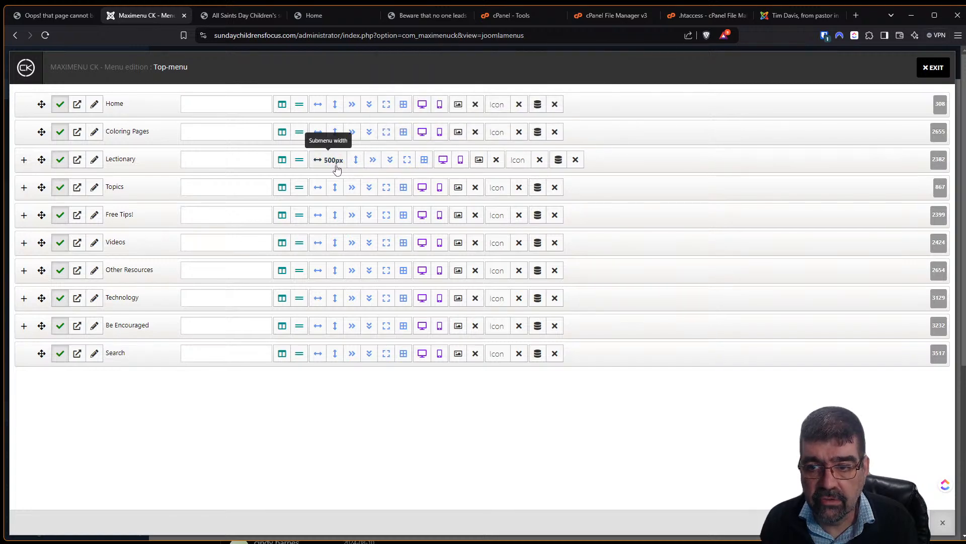
pyautogui.click(264, 184)
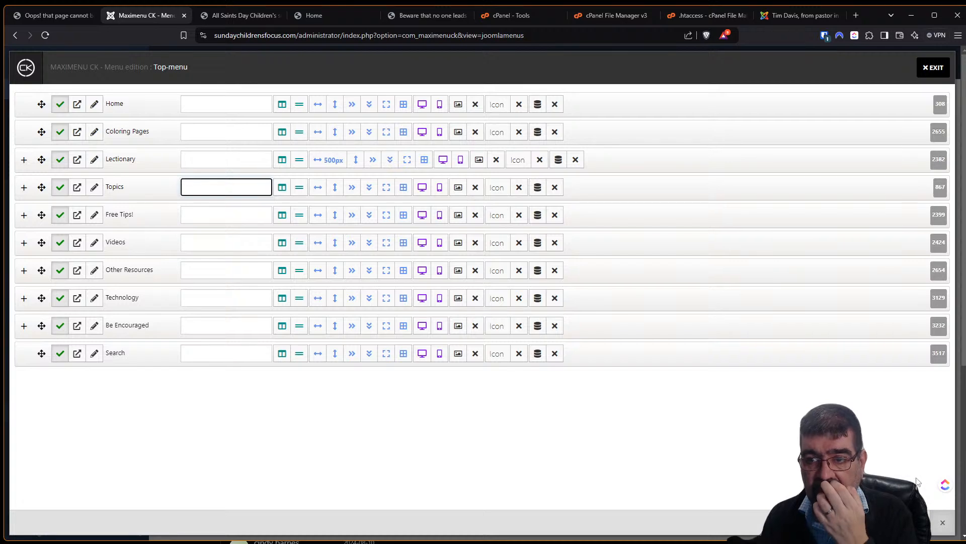
pyautogui.click(936, 69)
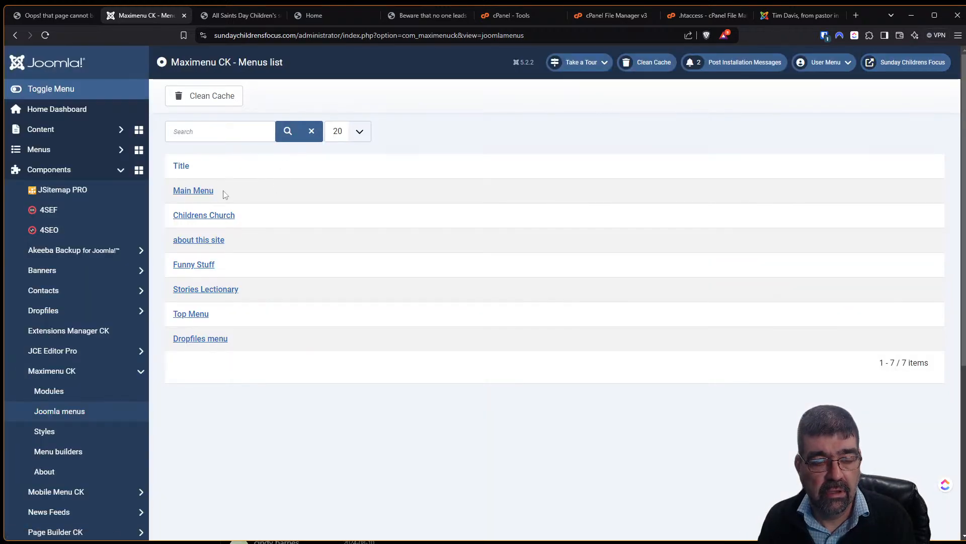
pyautogui.click(198, 316)
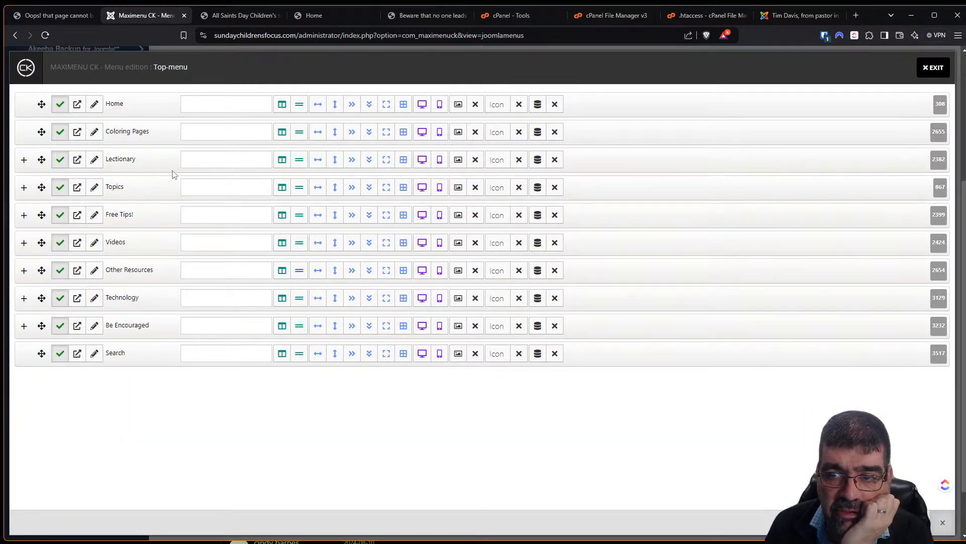
pyautogui.click(926, 69)
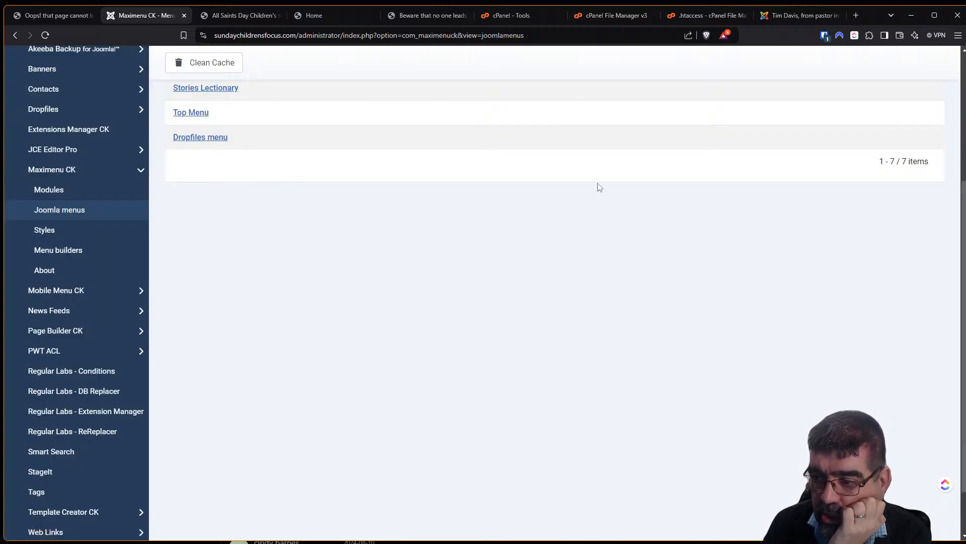
# Step: Open the list of site modules from the System Dashboard
pyautogui.scroll(-2, 77, 399)
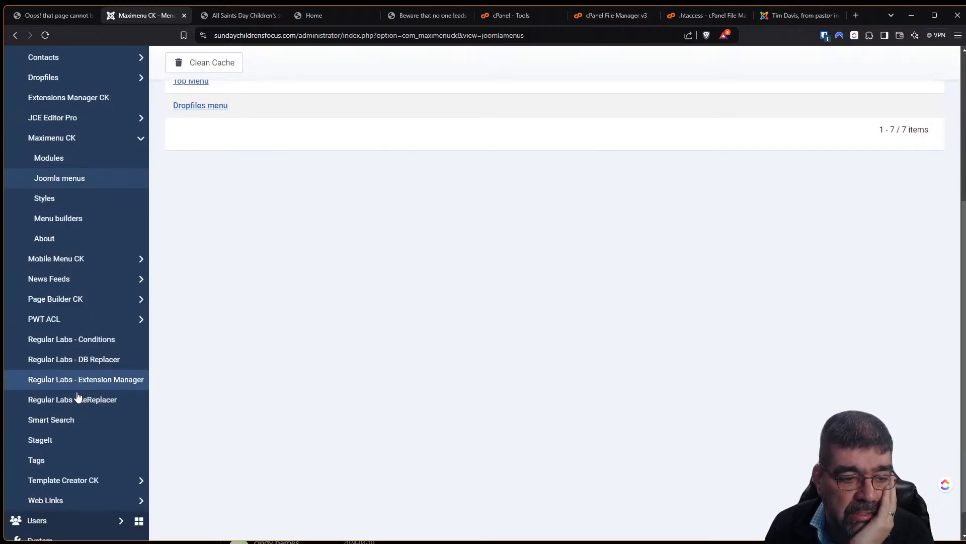
pyautogui.click(64, 508)
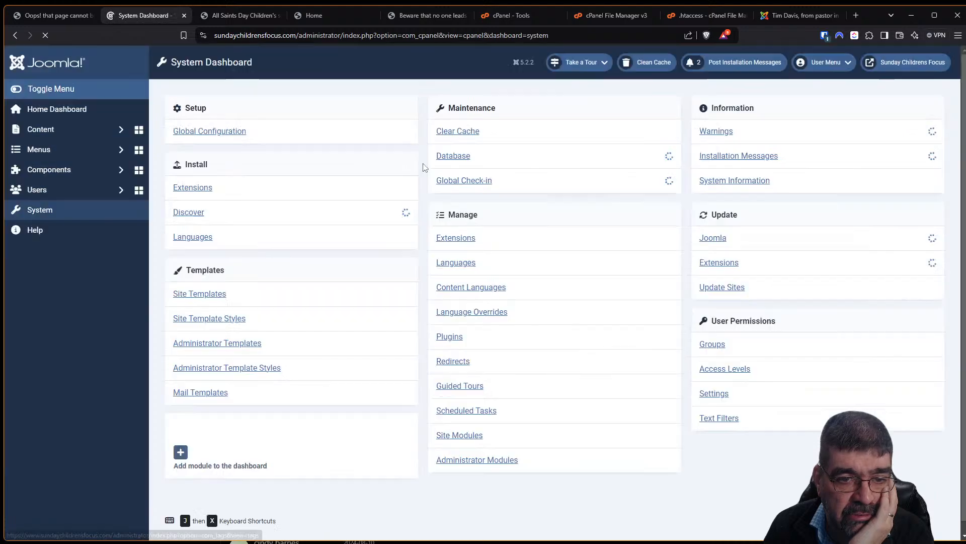
pyautogui.click(89, 169)
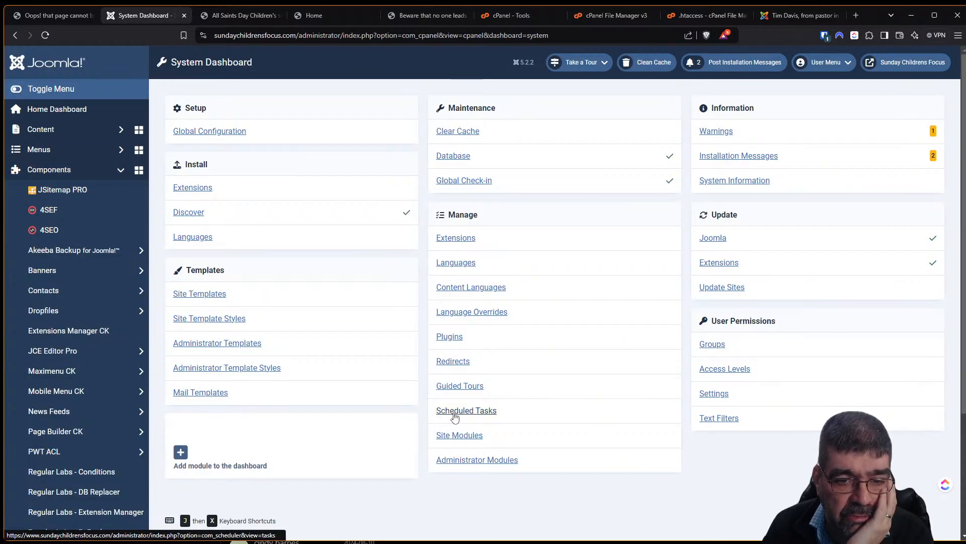
pyautogui.click(459, 435)
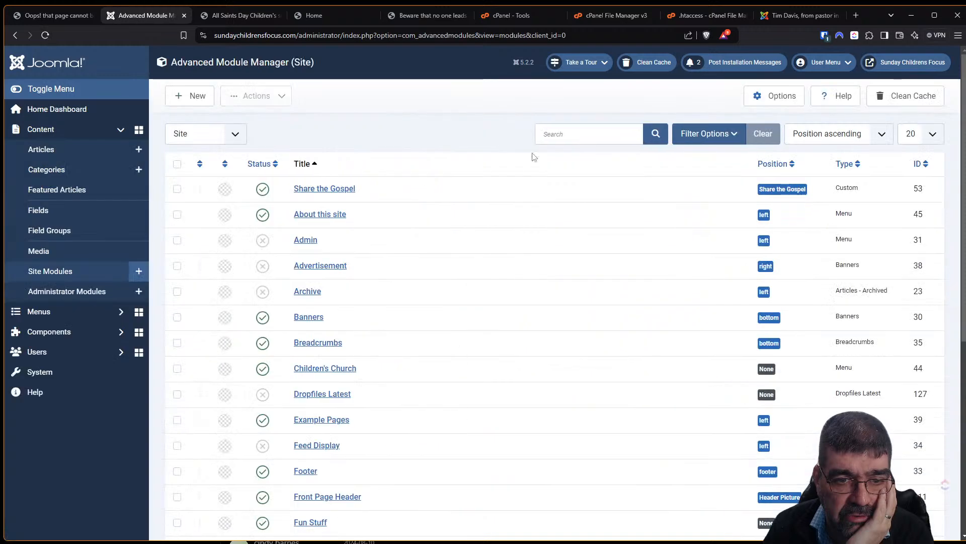
# Step: Search the site modules for "top", review the Top Menu module's settings, and close it without changes
pyautogui.click(585, 127)
pyautogui.write('top')
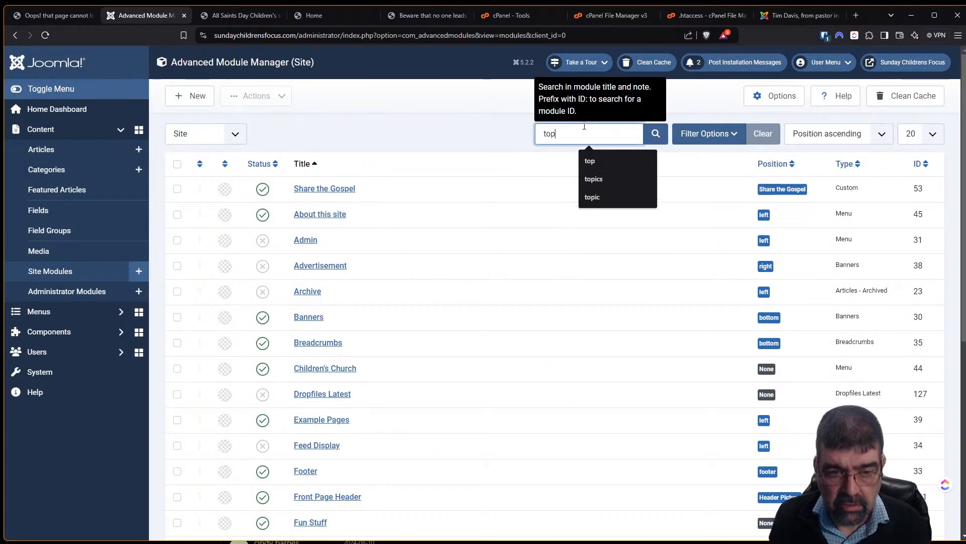
pyautogui.press('Return')
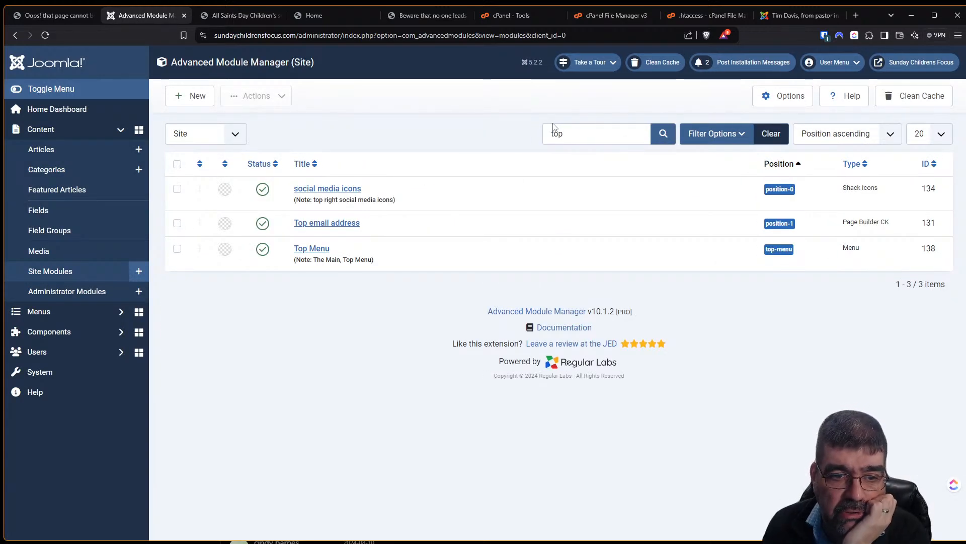
pyautogui.click(316, 250)
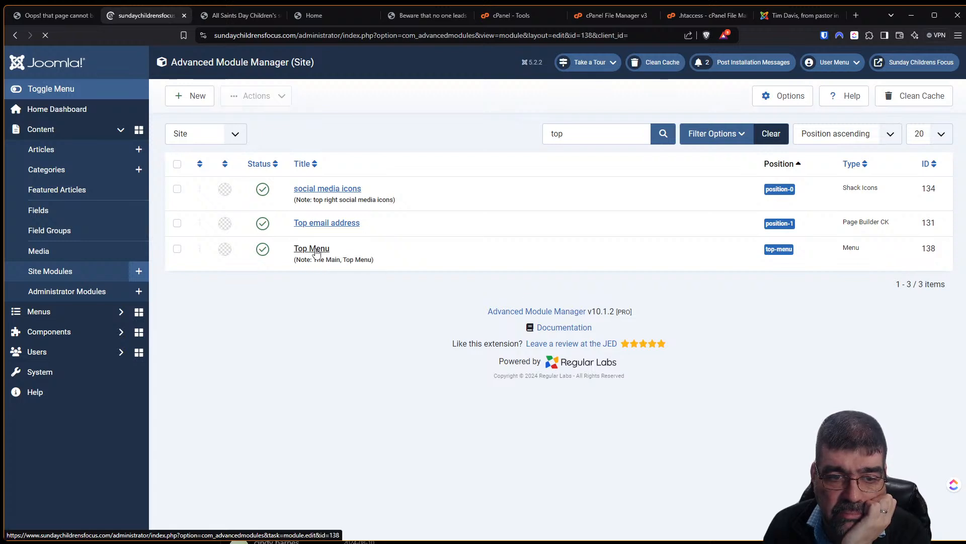
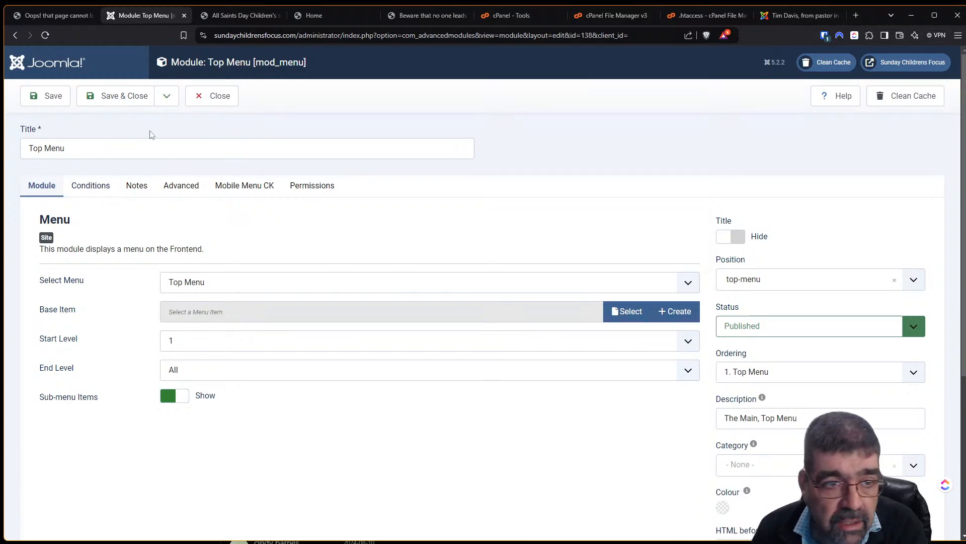
pyautogui.click(221, 110)
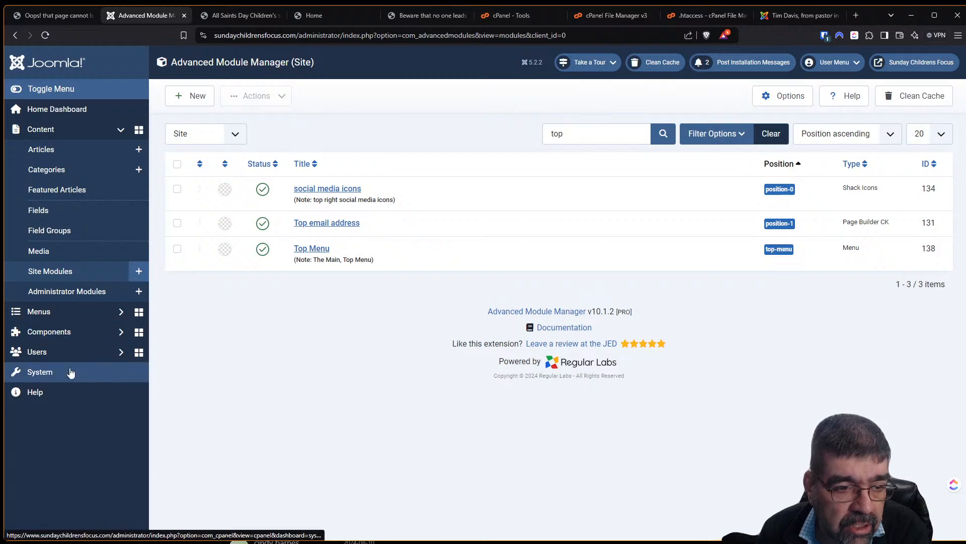
# Step: Open the scf-2024 template for editing in the Template Creator CK component
pyautogui.click(71, 332)
pyautogui.scroll(-2, 70, 345)
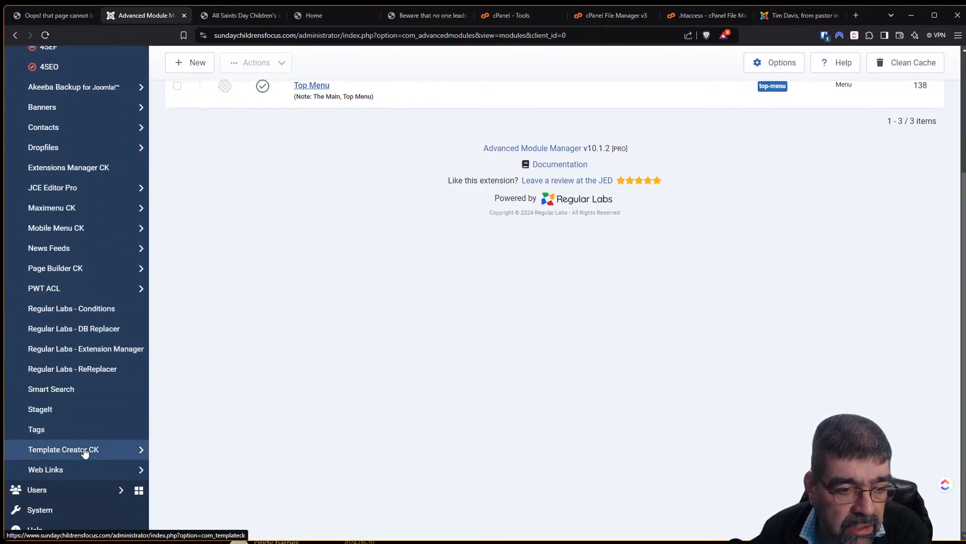
pyautogui.click(86, 451)
pyautogui.click(85, 474)
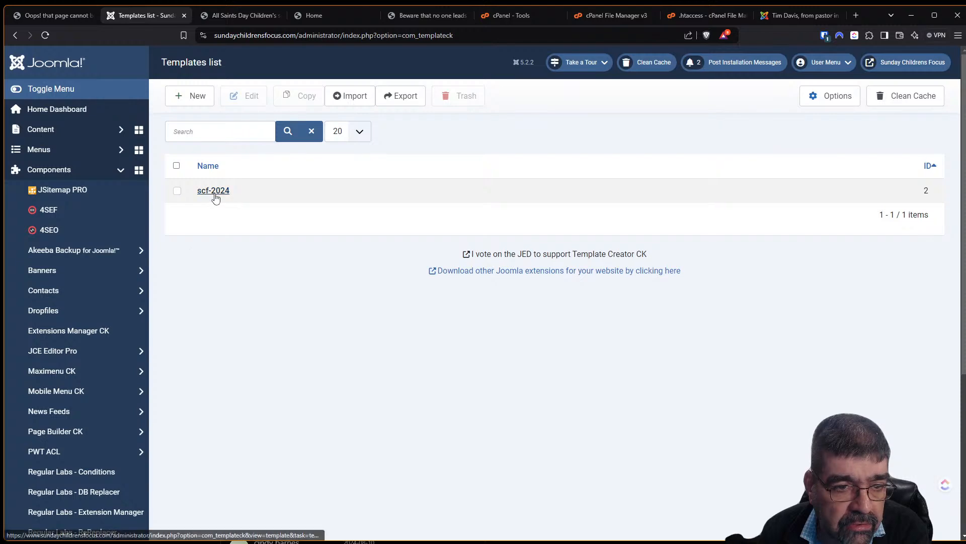
pyautogui.click(214, 191)
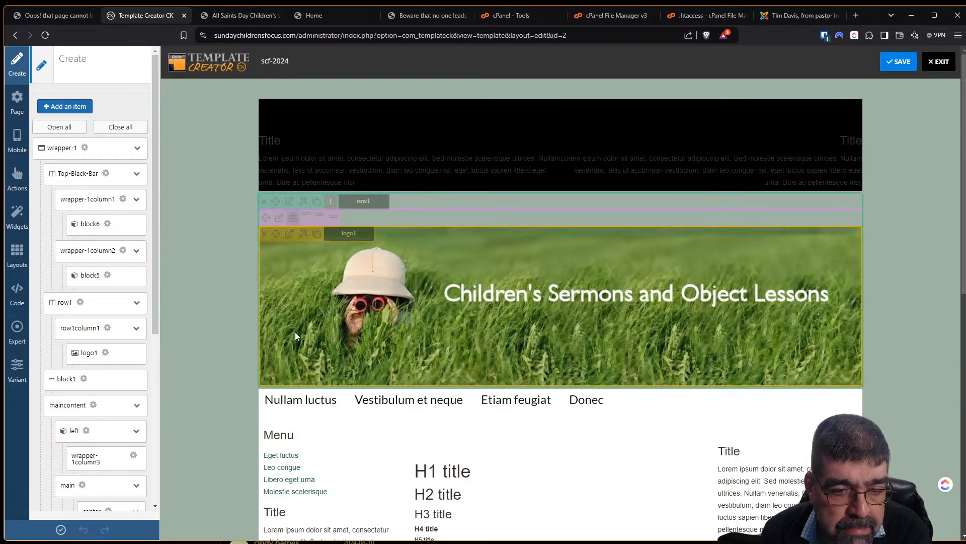
# Step: Open the sublevel container styles of the menu in block1, the top-menu block
pyautogui.moveTo(317, 407)
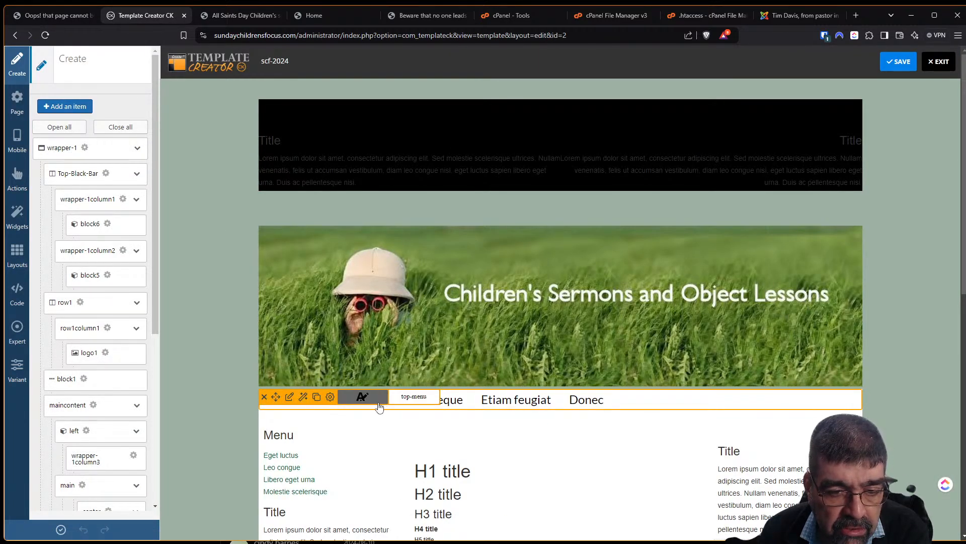
pyautogui.click(294, 399)
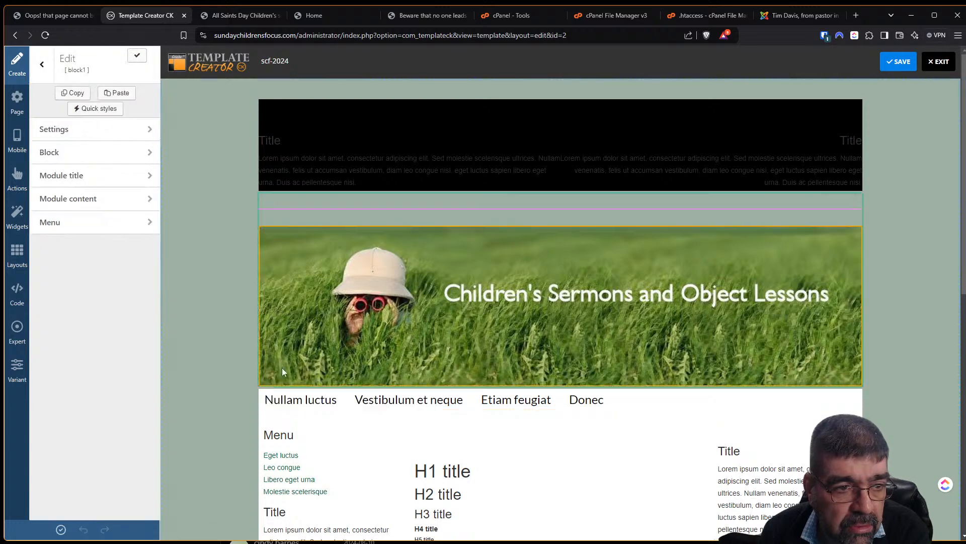
pyautogui.click(107, 232)
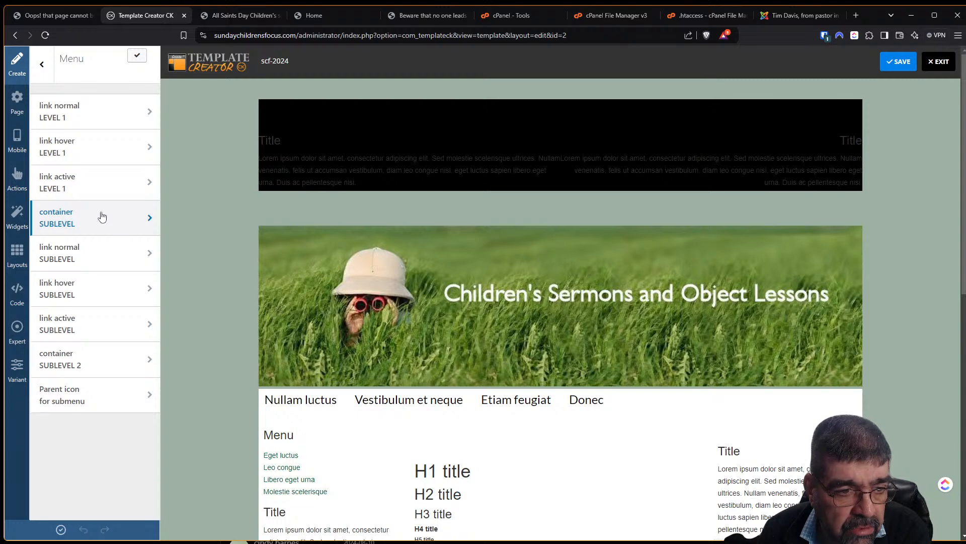
pyautogui.click(102, 217)
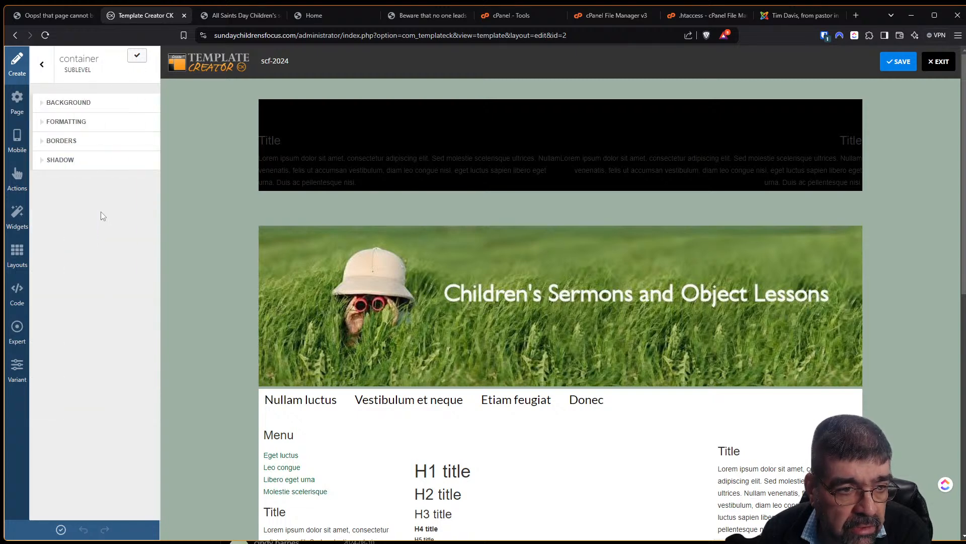
# Step: Set the width of the top menu's sublevel container to 500 in its formatting options
pyautogui.click(62, 142)
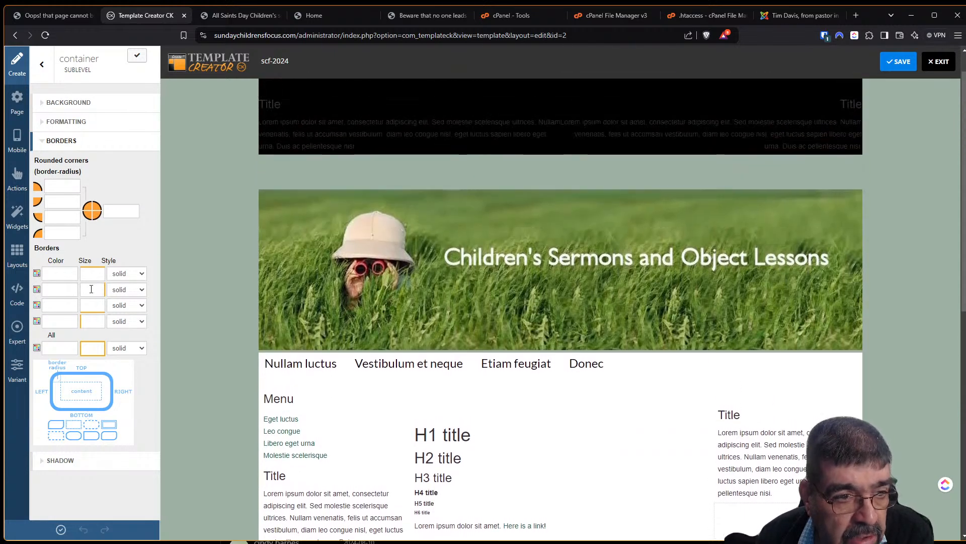
pyautogui.click(60, 123)
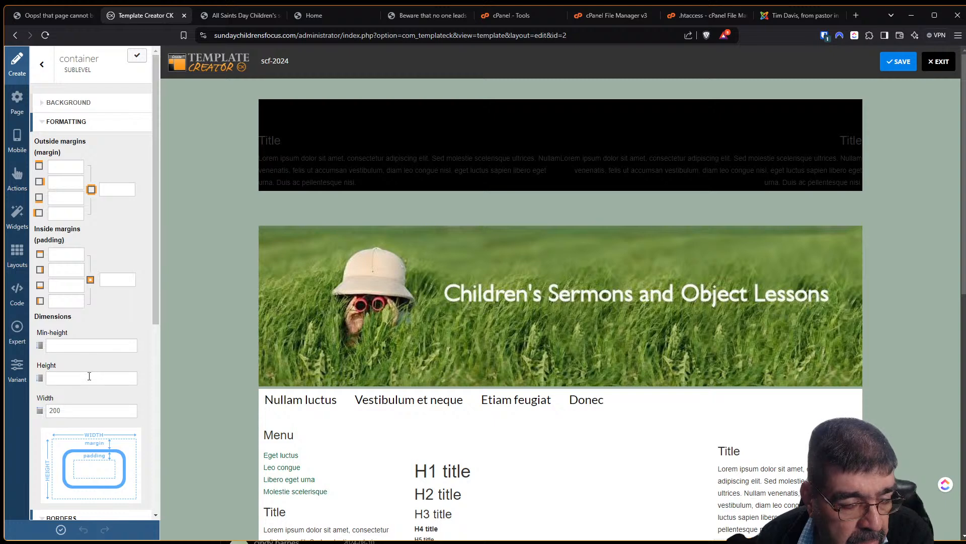
pyautogui.click(87, 411)
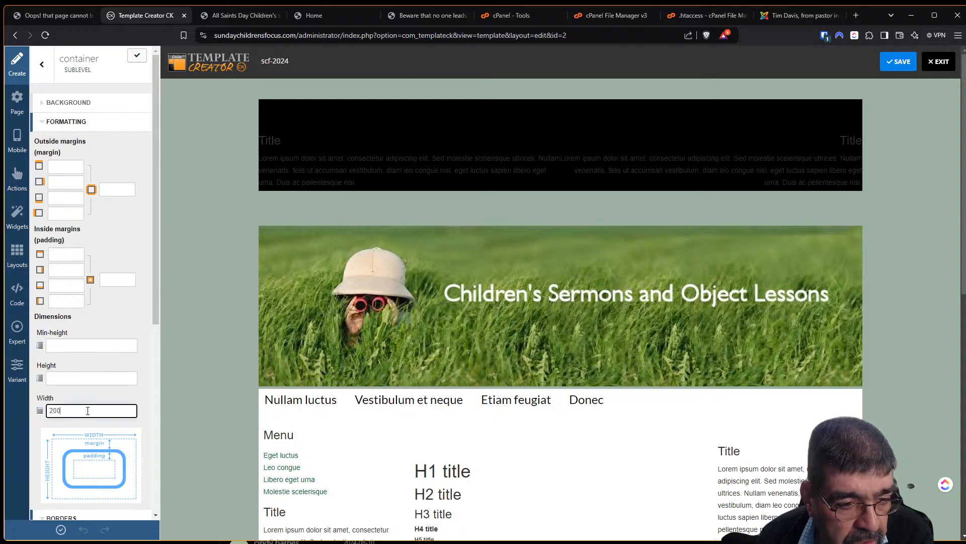
pyautogui.moveTo(87, 411); pyautogui.dragTo(17, 408)
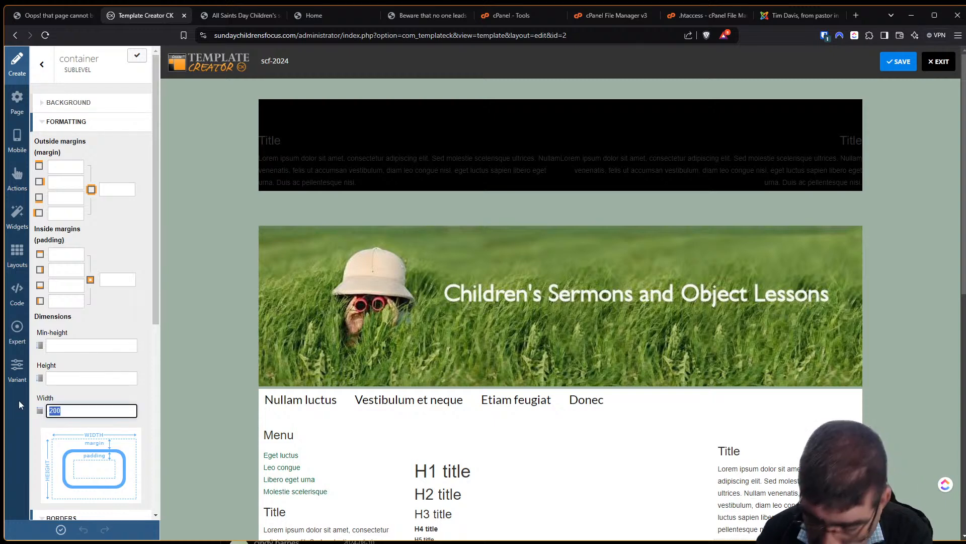
pyautogui.write('500')
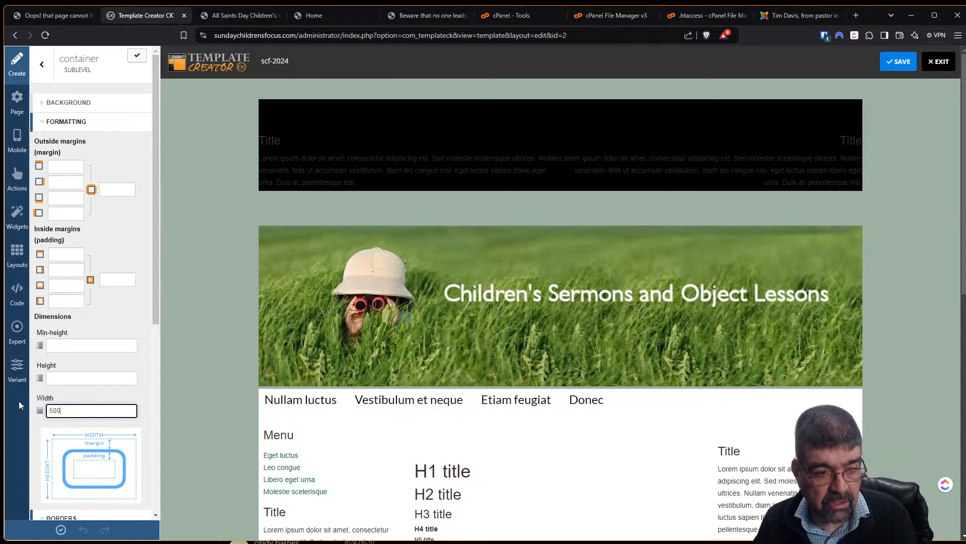
pyautogui.press('Tab')
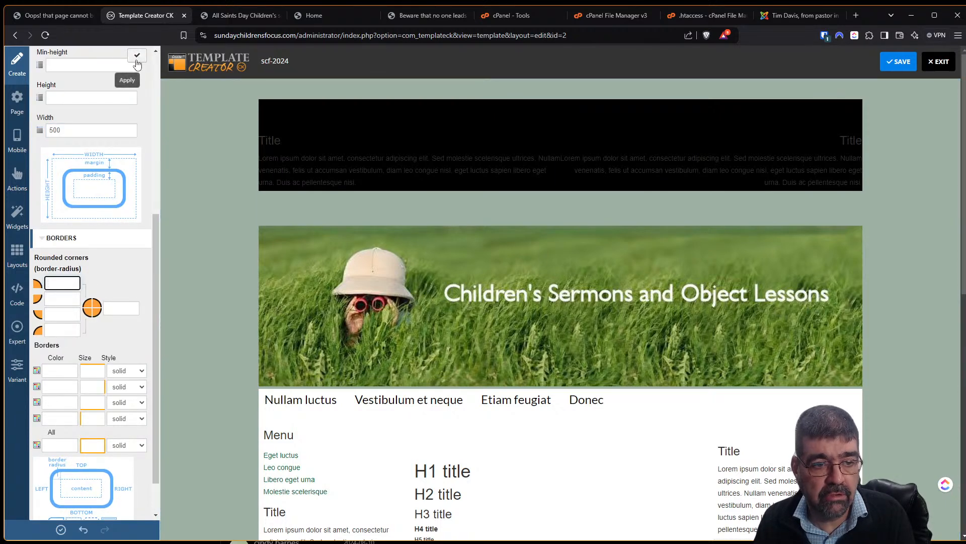
pyautogui.scroll(-2, 97, 272)
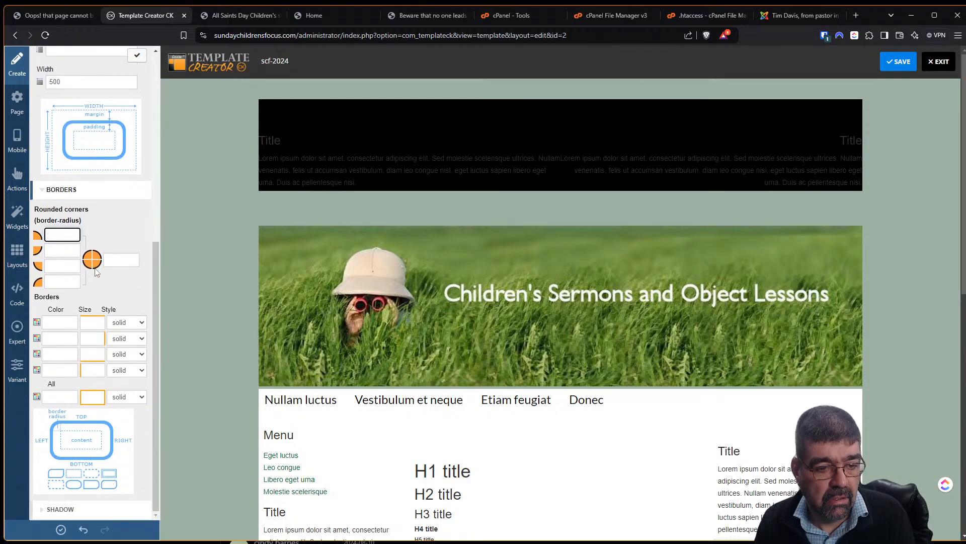
pyautogui.scroll(4, 96, 272)
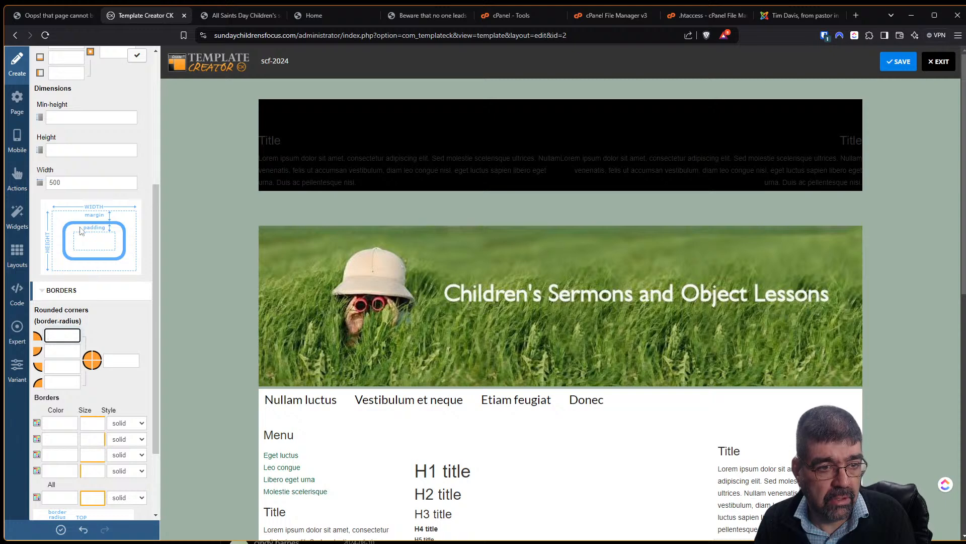
pyautogui.scroll(9, 138, 158)
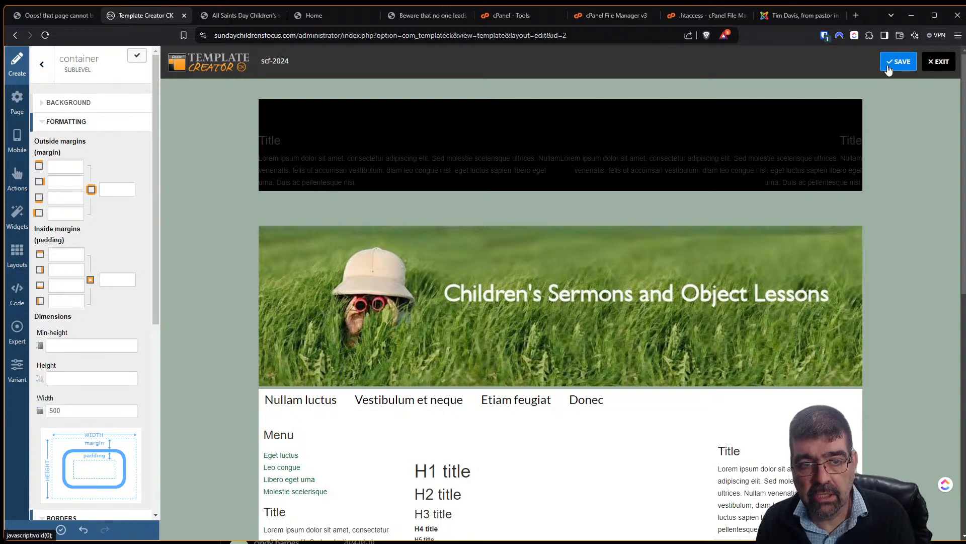
# Step: Glance at the staging home page, return to the template editor, and save the scf-2024 template
pyautogui.click(327, 18)
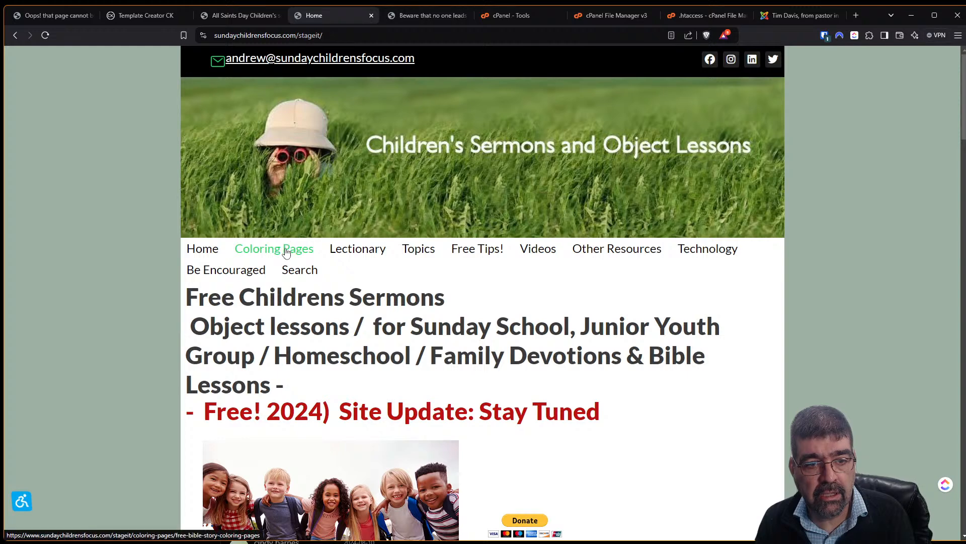
pyautogui.click(134, 17)
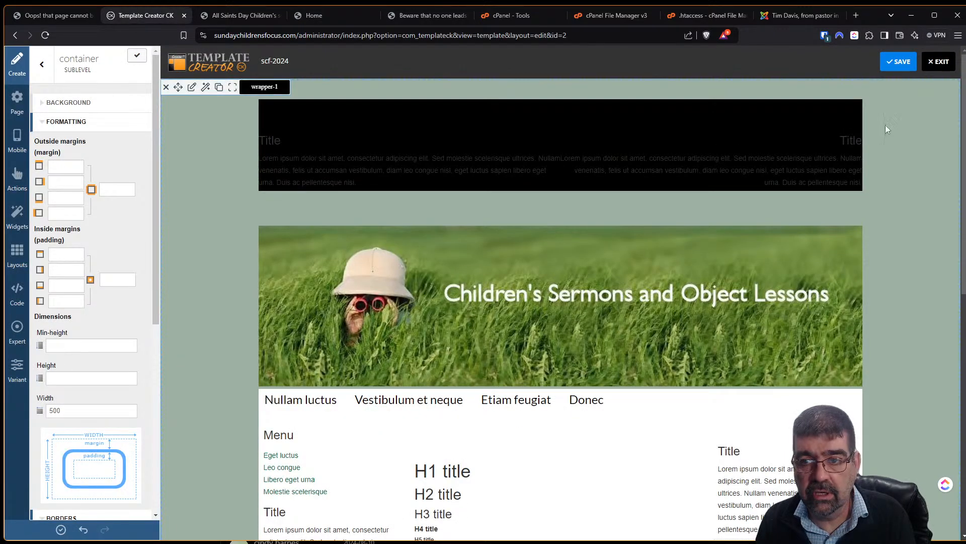
pyautogui.click(911, 67)
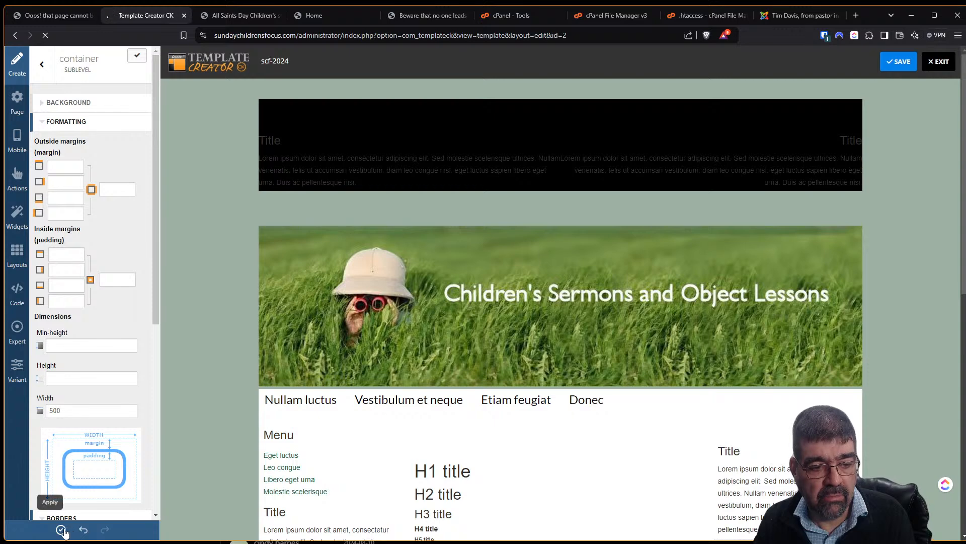
pyautogui.scroll(-1, 438, 379)
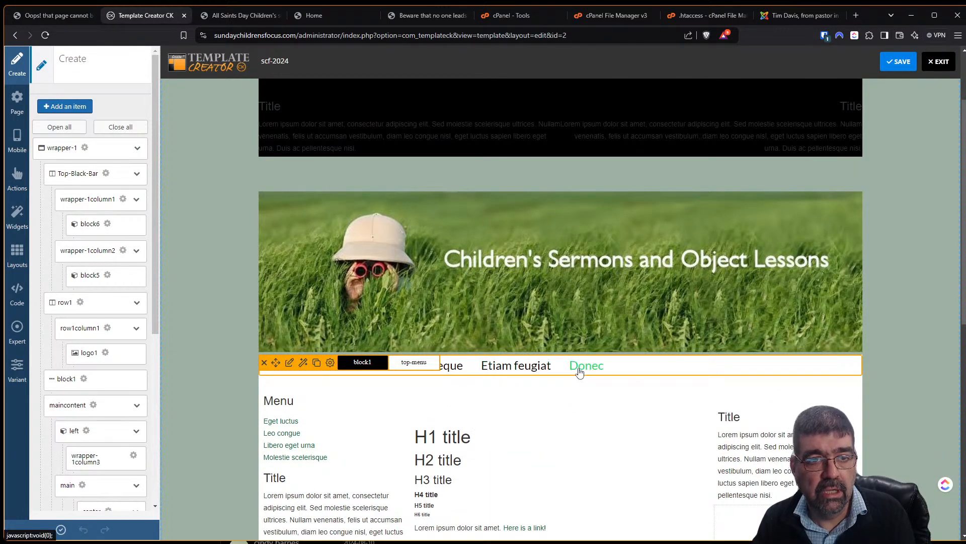
# Step: Reload the staging home page and open the Lectionary dropdown to recheck its width
pyautogui.click(320, 17)
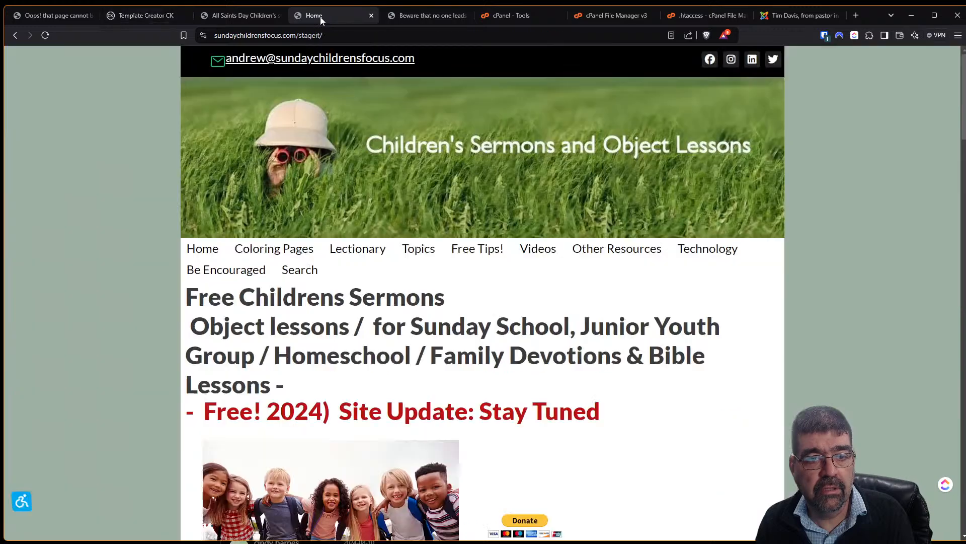
pyautogui.press('F5')
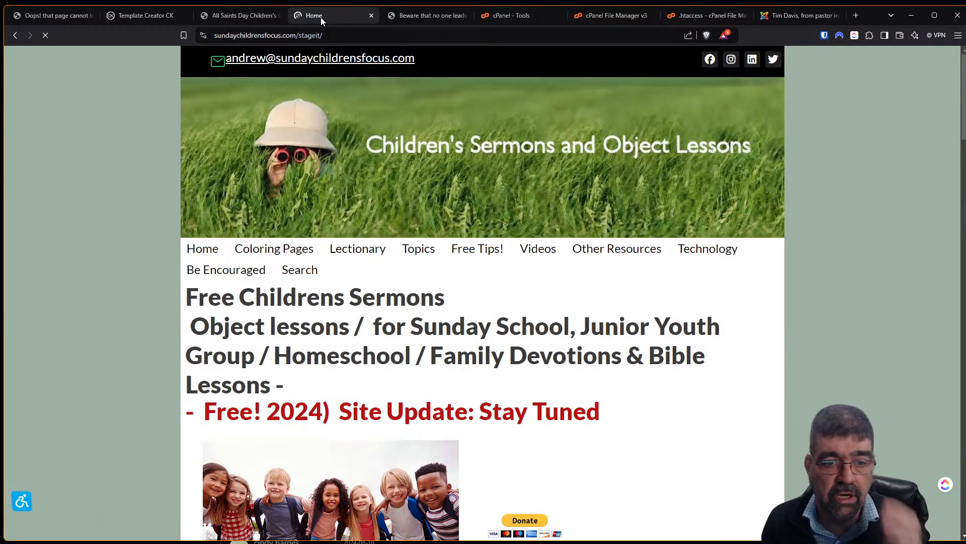
pyautogui.moveTo(357, 250)
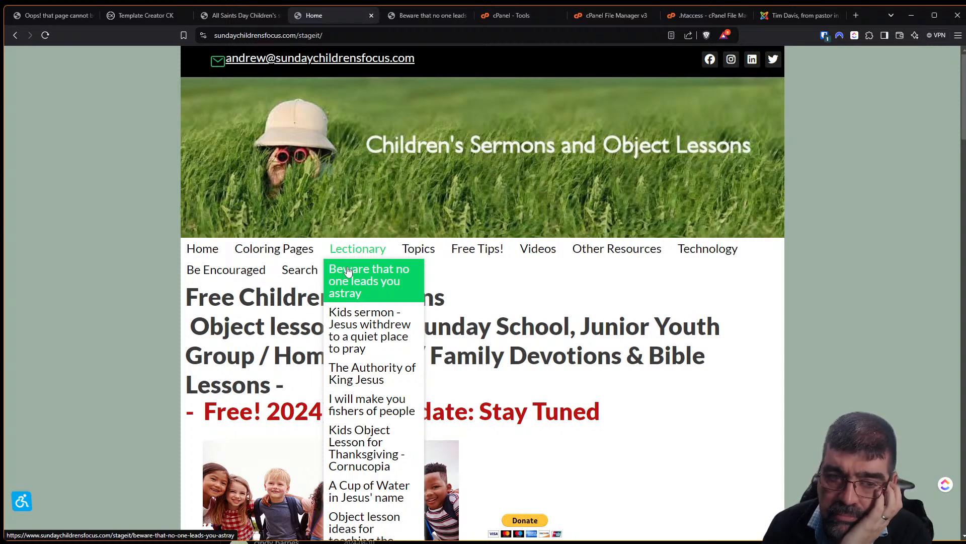
# Step: Save the scf-2024 template again, apply it to regenerate the template files, and close the creation report
pyautogui.click(130, 17)
pyautogui.click(893, 59)
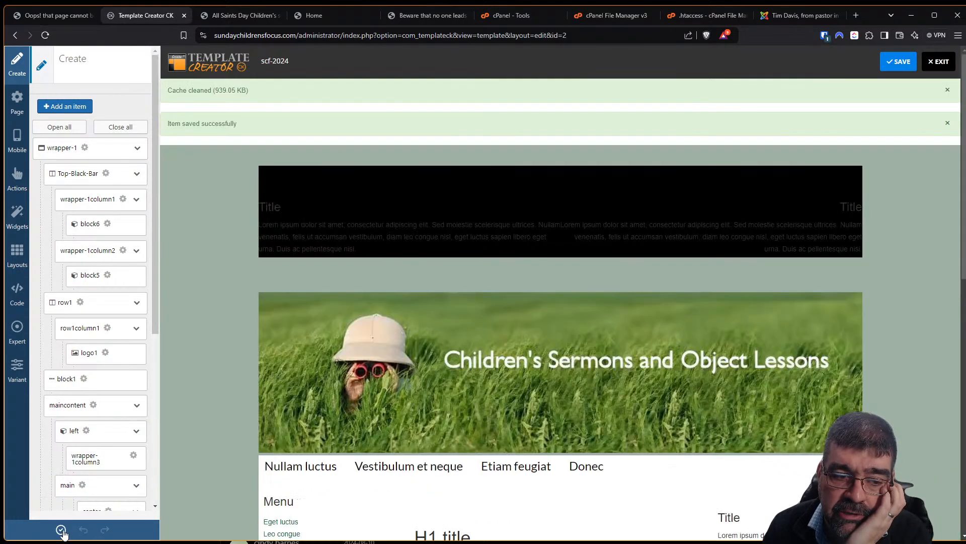
pyautogui.click(61, 529)
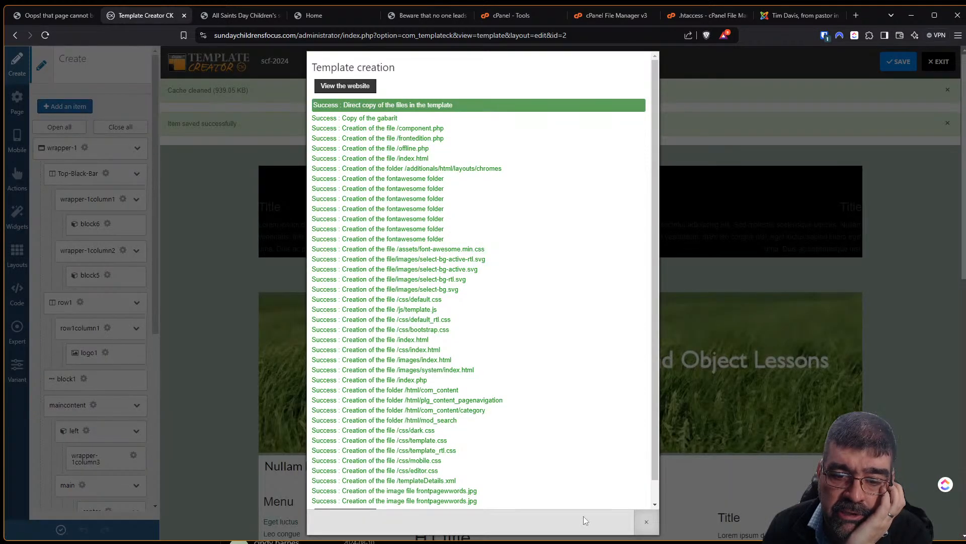
pyautogui.click(648, 523)
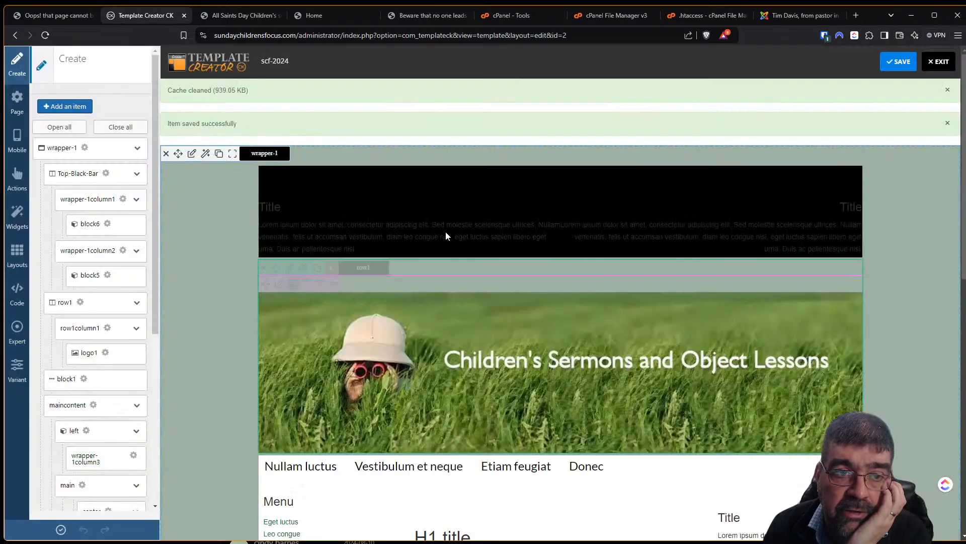
# Step: Load the site's /administrator dashboard in the browser tab that holds the page-not-found page
pyautogui.click(242, 18)
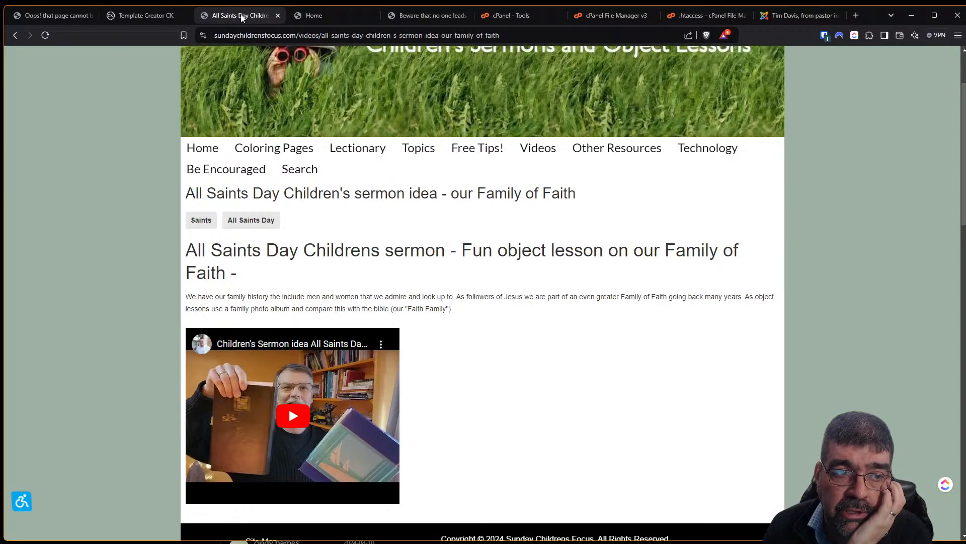
pyautogui.click(75, 15)
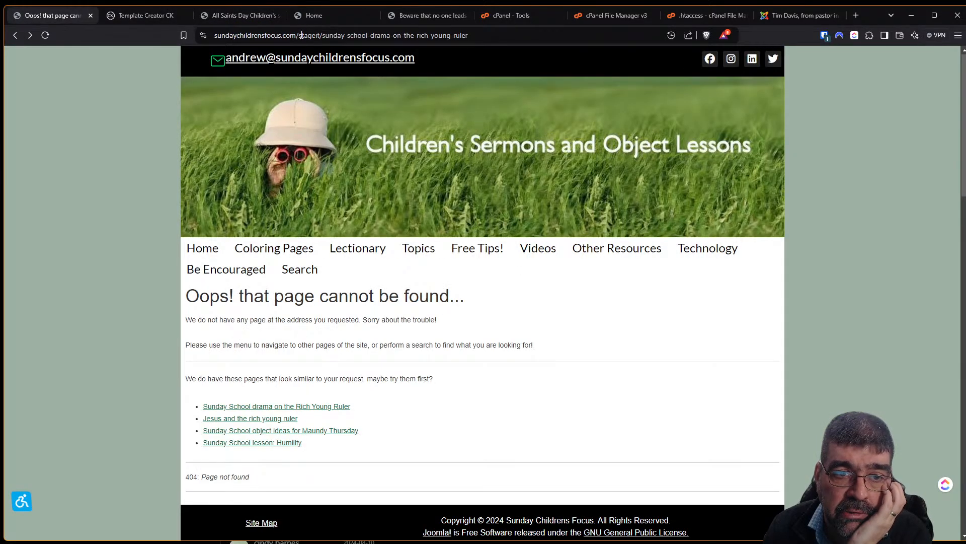
pyautogui.moveTo(300, 35); pyautogui.dragTo(469, 35)
pyautogui.write('ad')
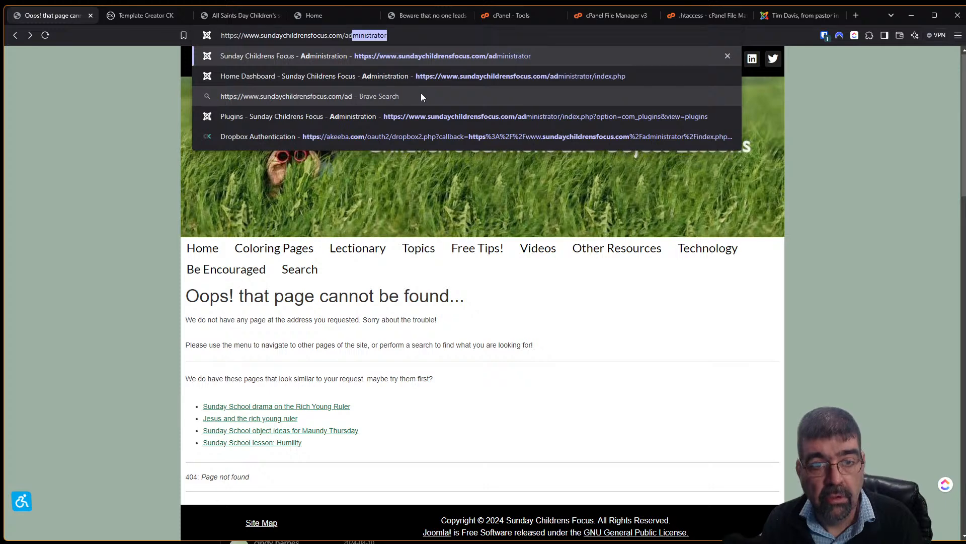
pyautogui.press('Return')
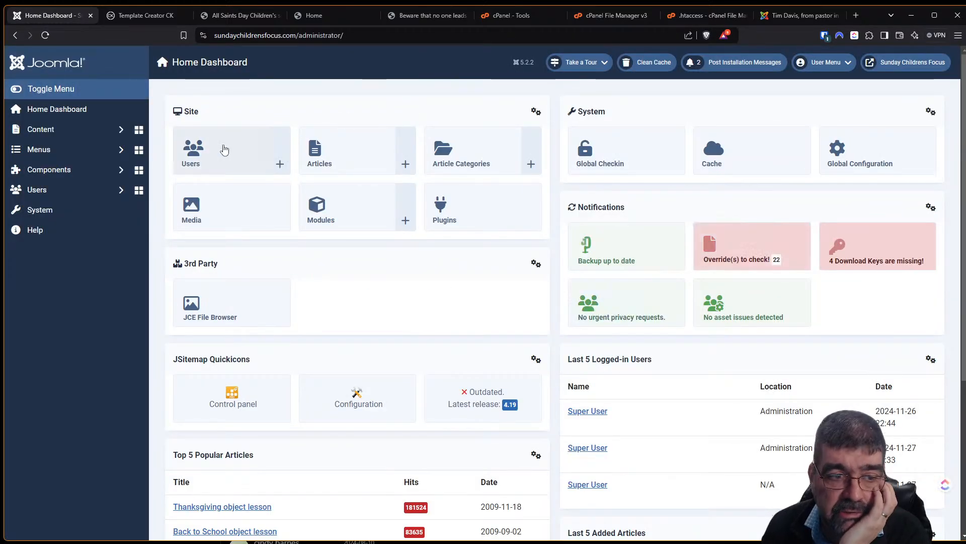
# Step: Clean the Joomla cache, reload the staging home page, and recheck the width of the Lectionary dropdown
pyautogui.click(662, 67)
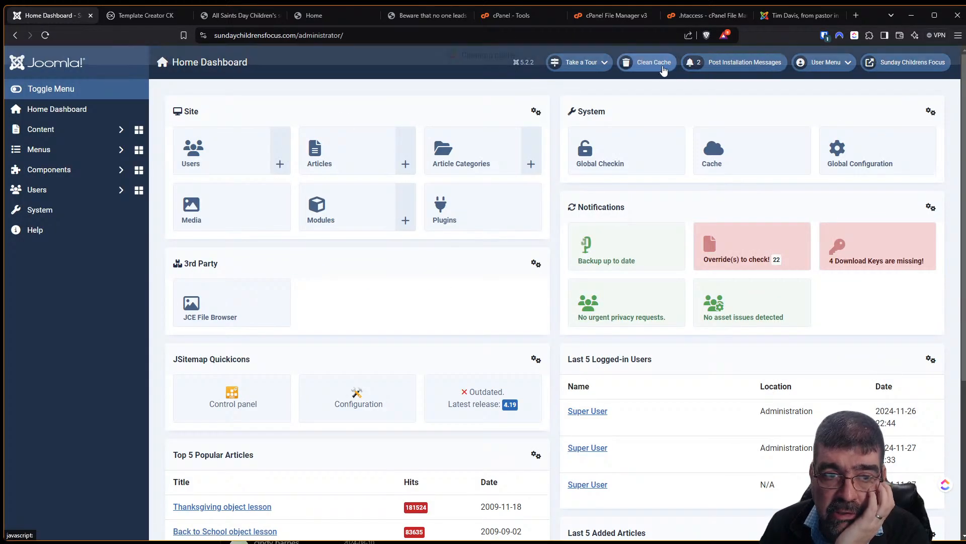
pyautogui.click(331, 17)
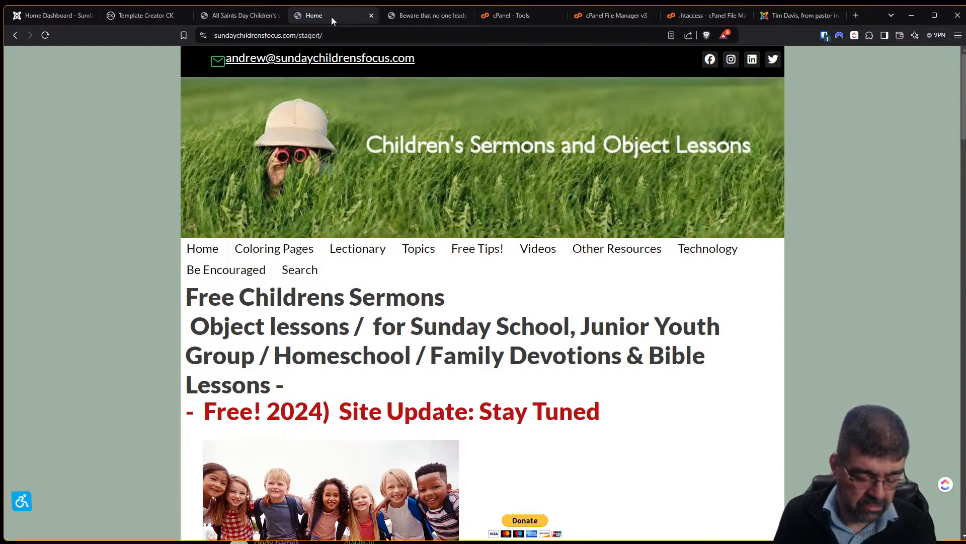
pyautogui.press('F5')
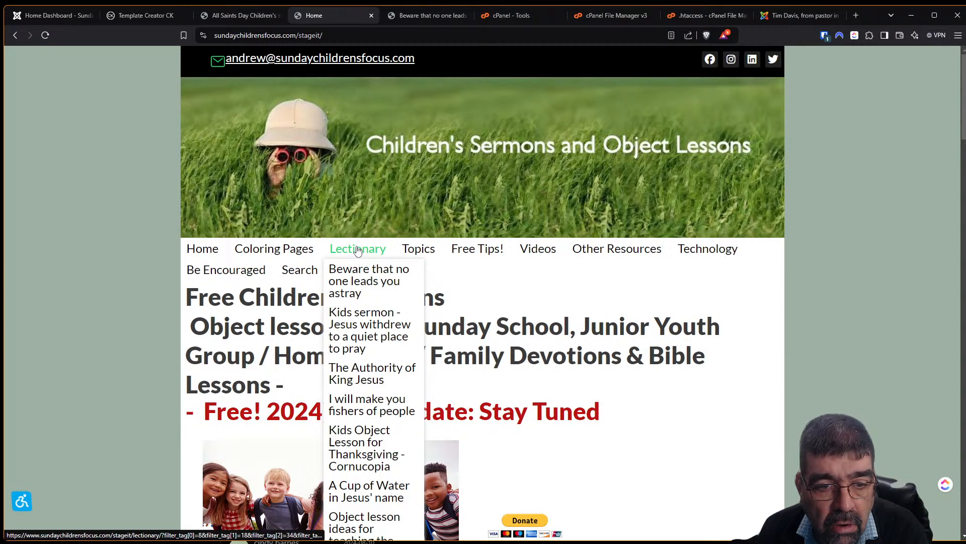
# Step: In the scf-2024 template, open the formatting settings of the top-menu block's first sublevel menu container to check its width
pyautogui.click(125, 14)
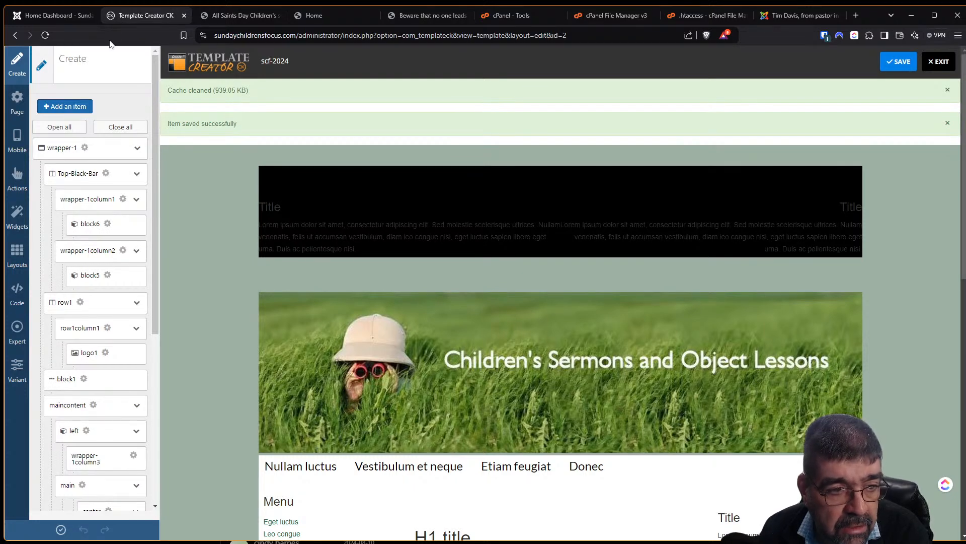
pyautogui.scroll(-3, 402, 328)
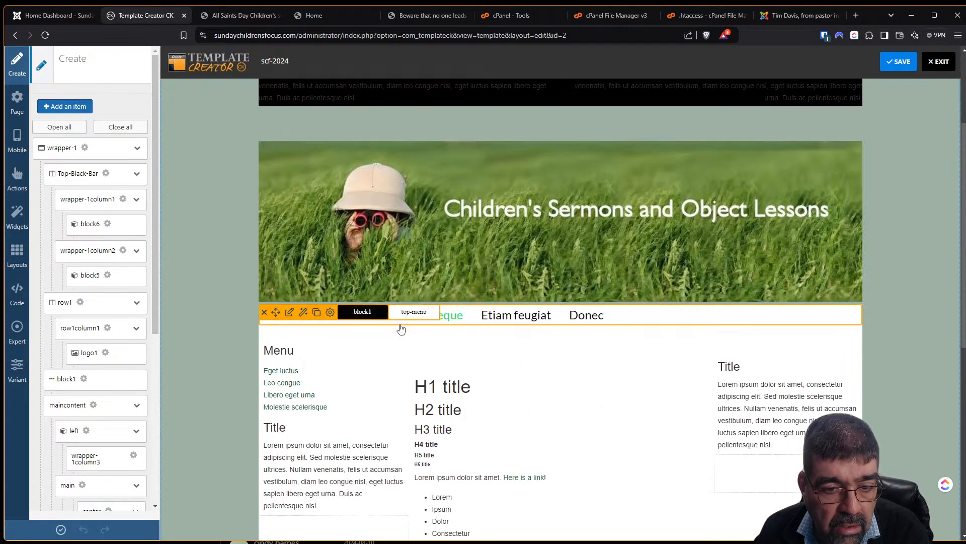
pyautogui.click(289, 313)
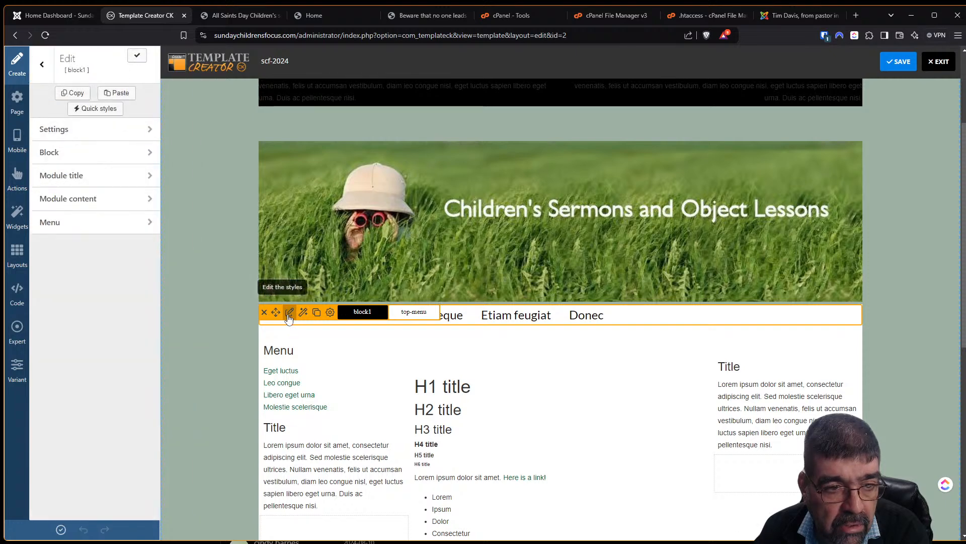
pyautogui.click(70, 224)
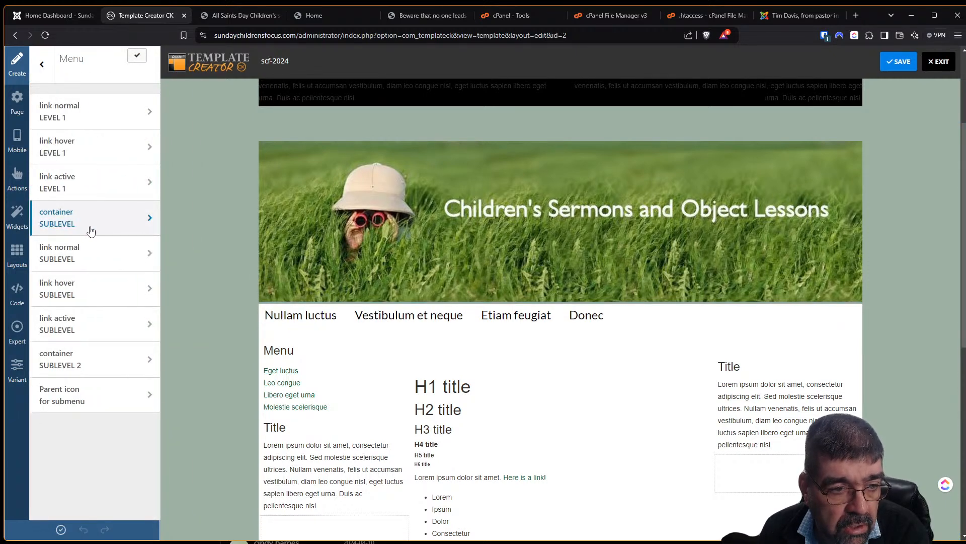
pyautogui.click(91, 227)
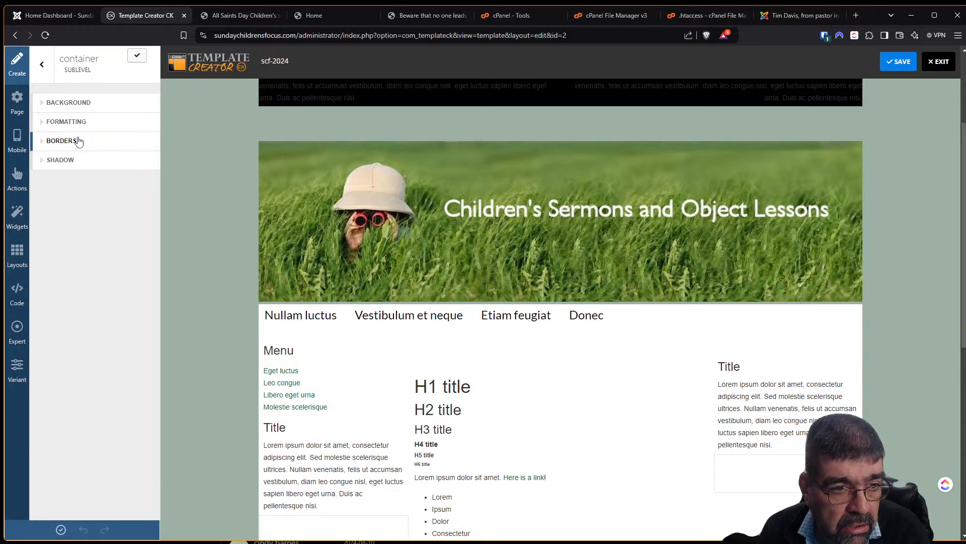
pyautogui.click(65, 123)
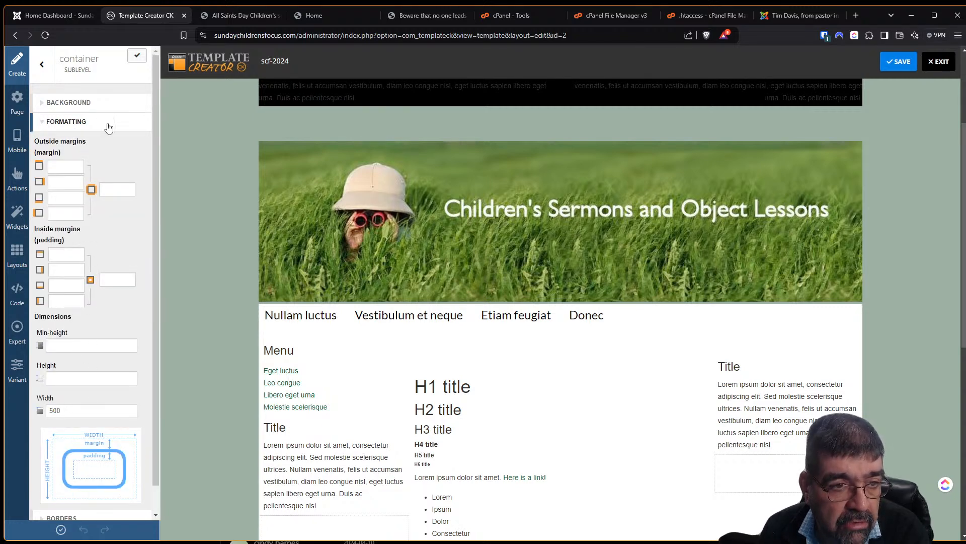
# Step: Confirm the container styles, apply the template to regenerate its files, and recheck the Lectionary dropdown on the staging home page
pyautogui.click(137, 56)
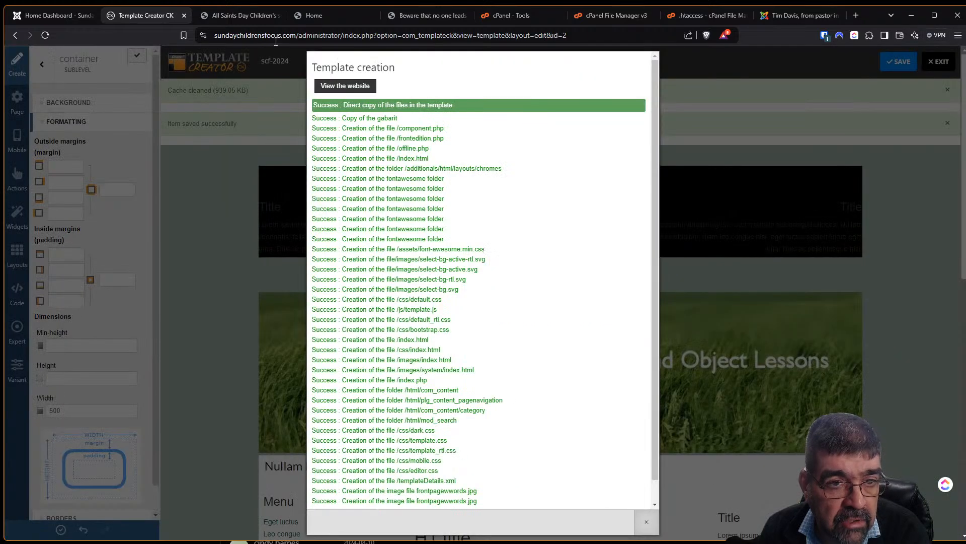
pyautogui.click(325, 16)
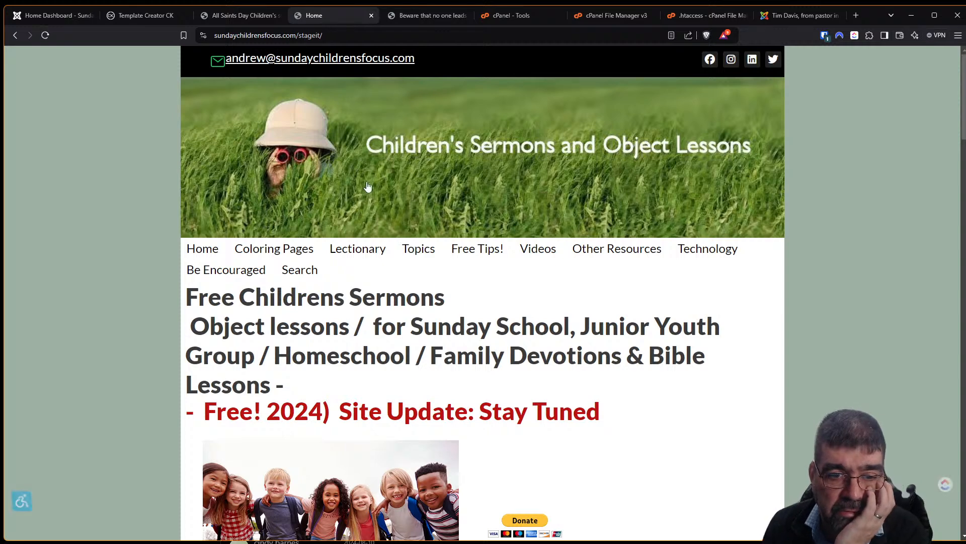
pyautogui.moveTo(360, 253)
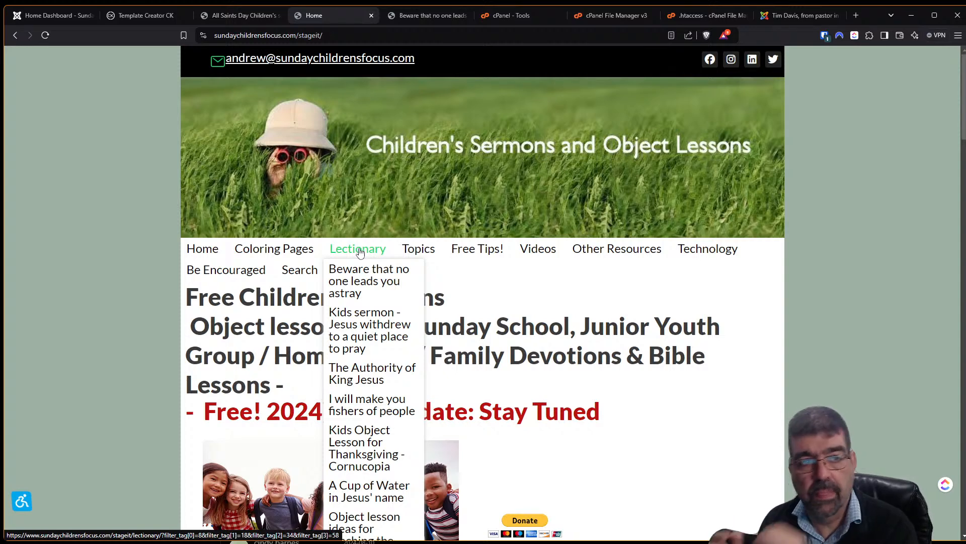
# Step: From the Joomla administrator, open the Top Menu for editing in Maximenu CK's list of Joomla menus
pyautogui.click(30, 17)
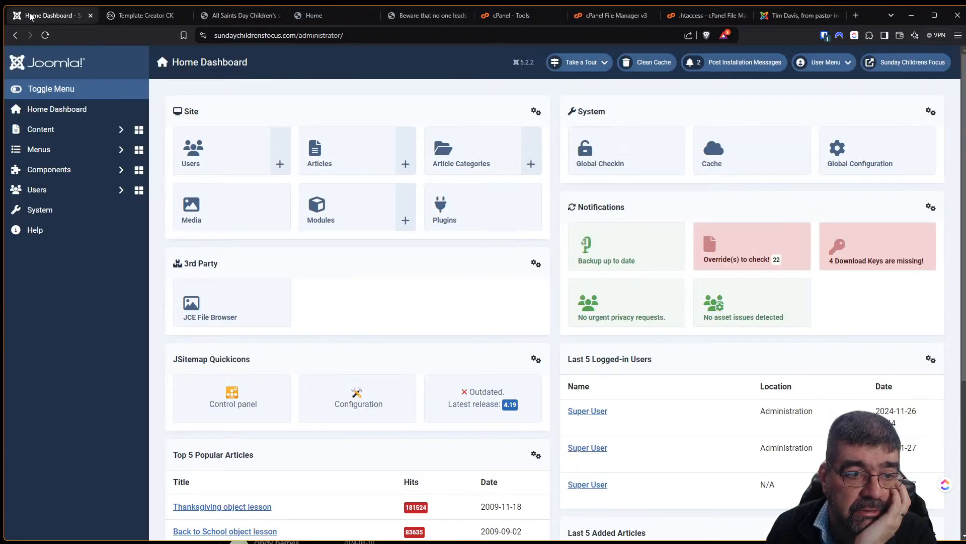
pyautogui.click(66, 176)
pyautogui.scroll(-2, 69, 222)
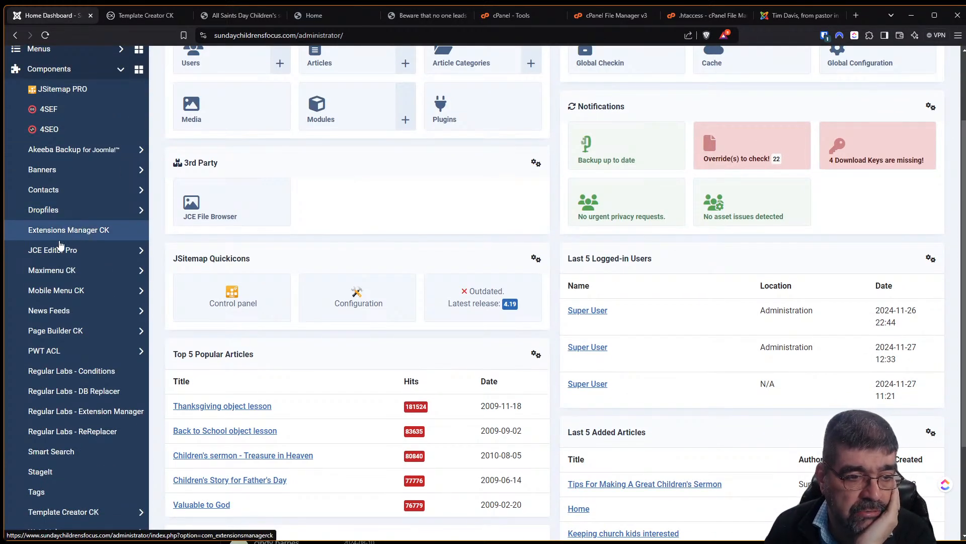
pyautogui.click(60, 272)
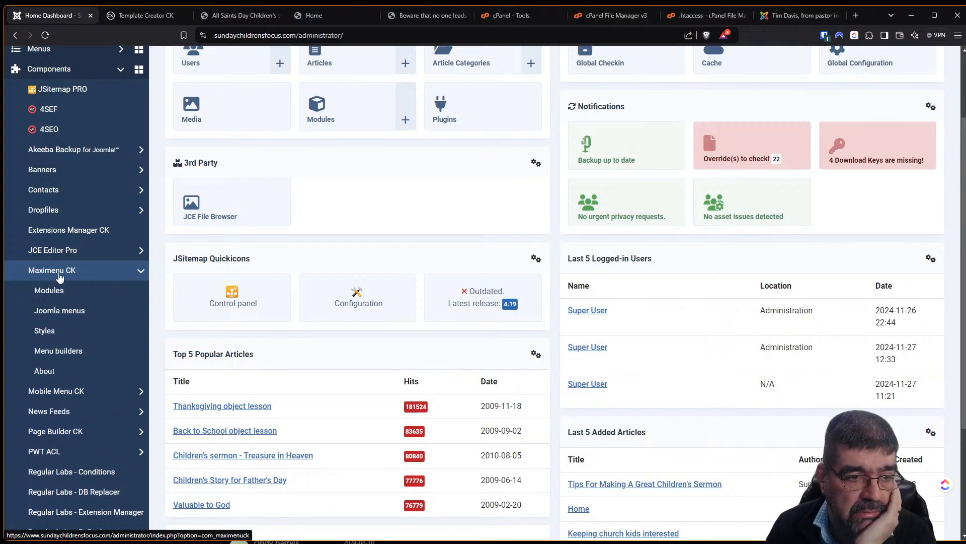
pyautogui.click(60, 310)
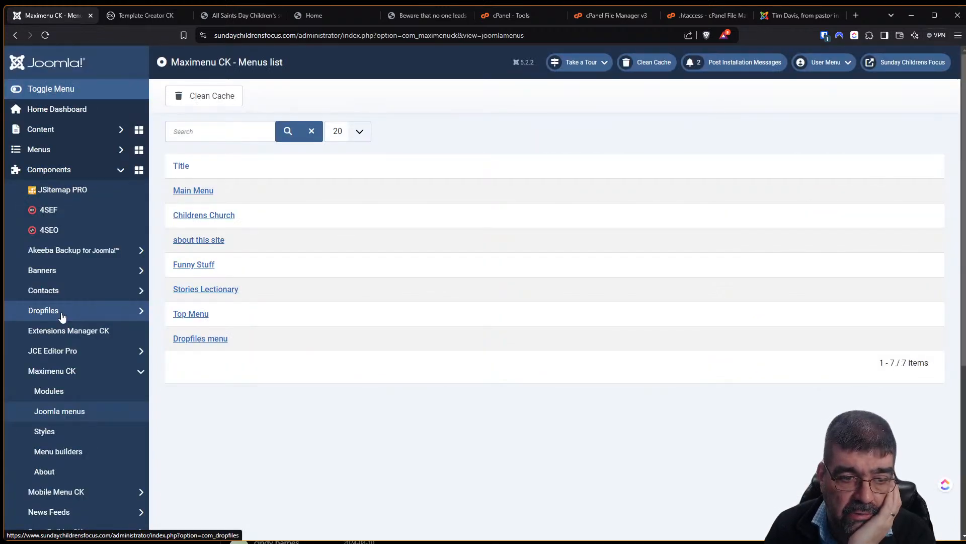
pyautogui.click(189, 316)
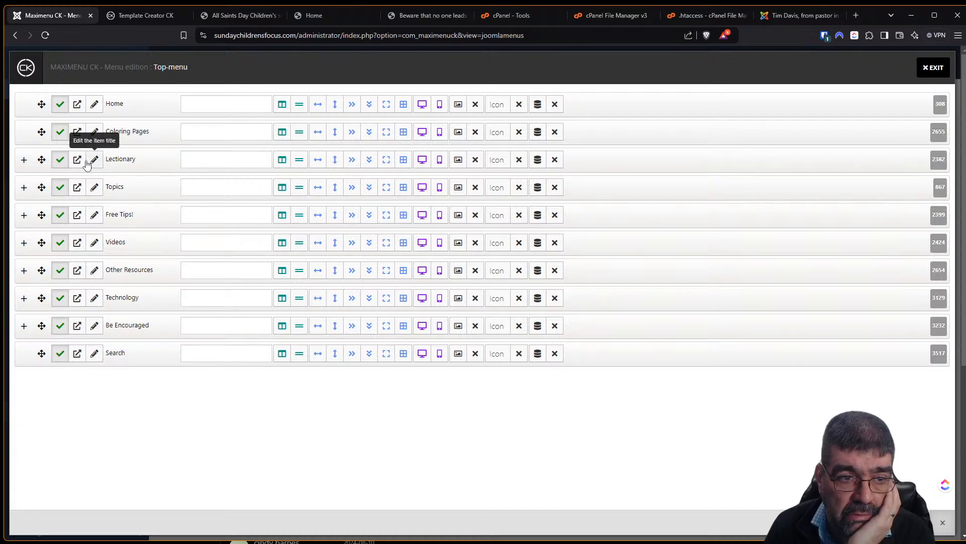
# Step: Try to set the submenu width of the "Beware that no one leads you astray" item under Lectionary to 500px, and exit the menu editor
pyautogui.click(24, 160)
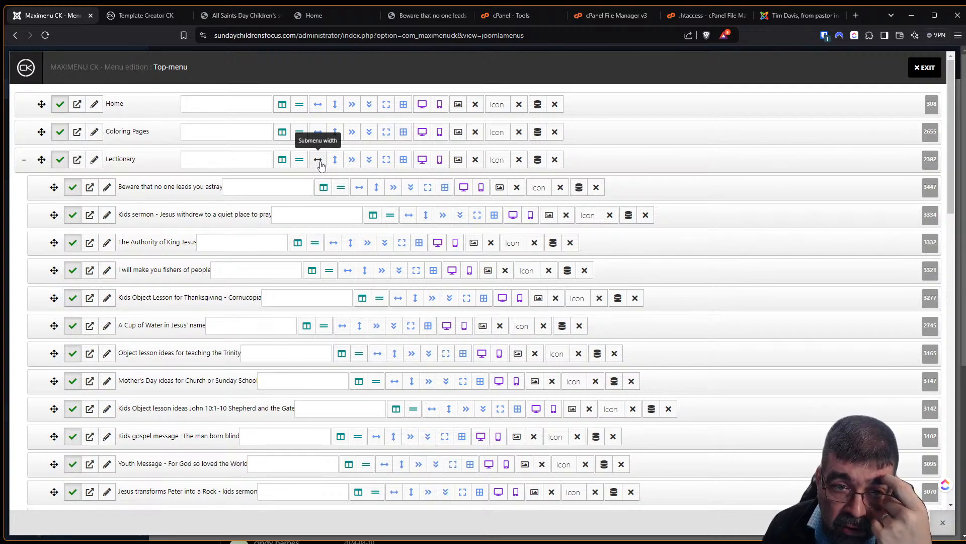
pyautogui.click(359, 187)
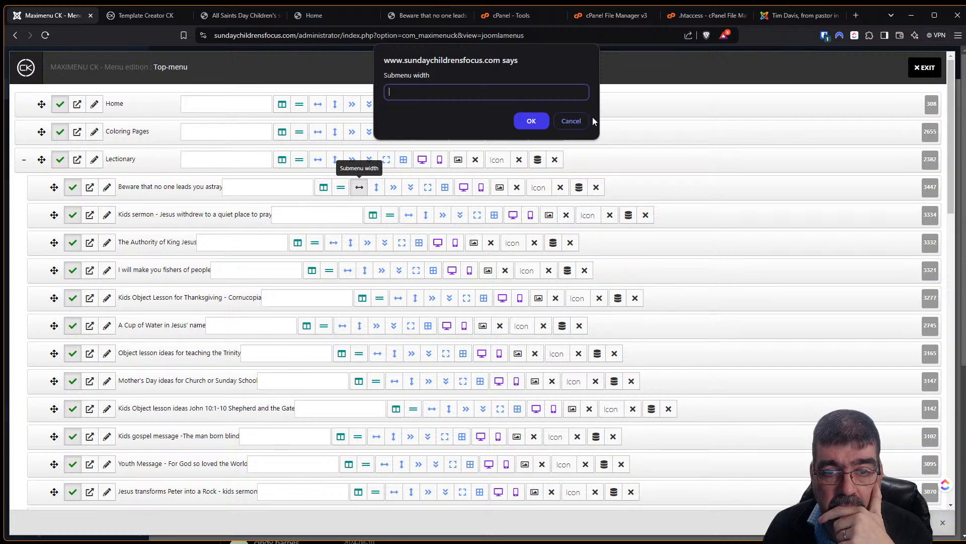
pyautogui.click(572, 120)
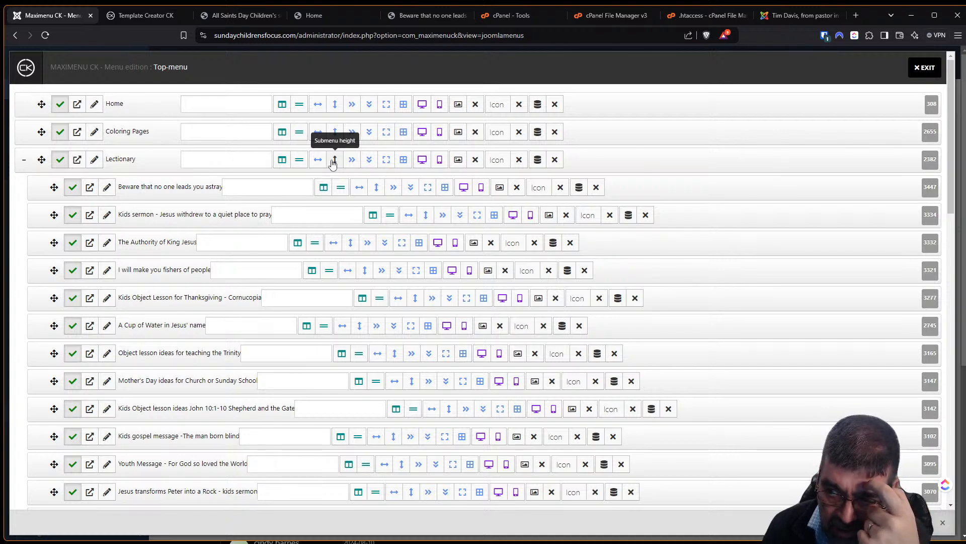
pyautogui.click(359, 188)
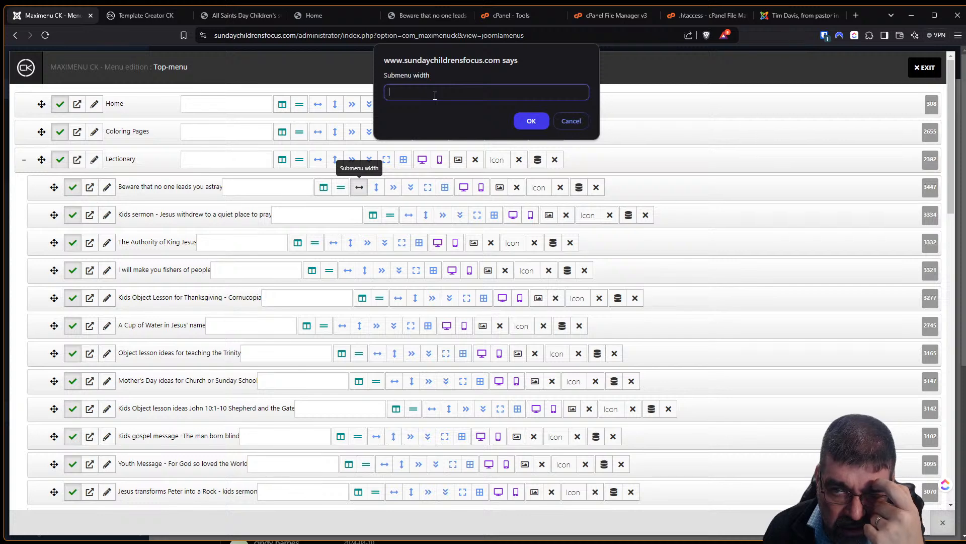
pyautogui.write('50')
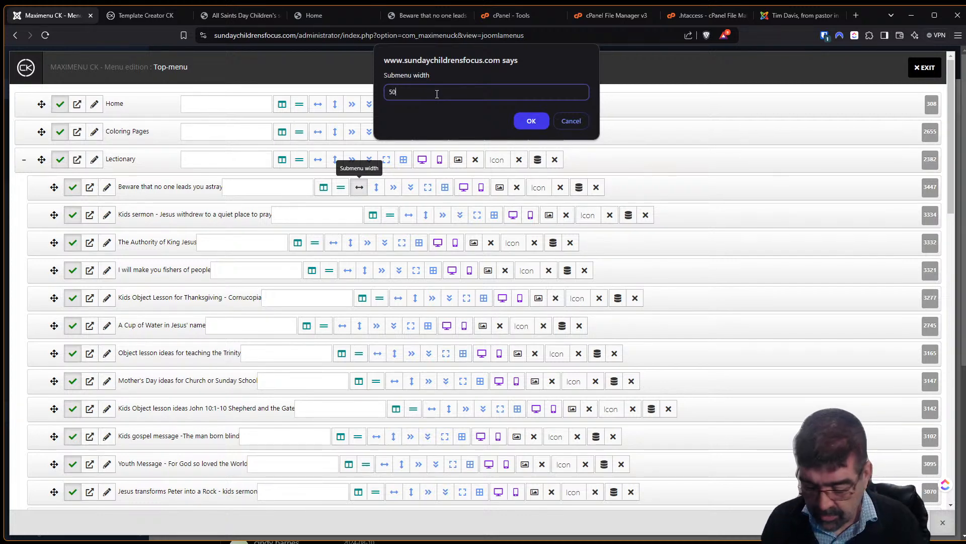
pyautogui.write('0px')
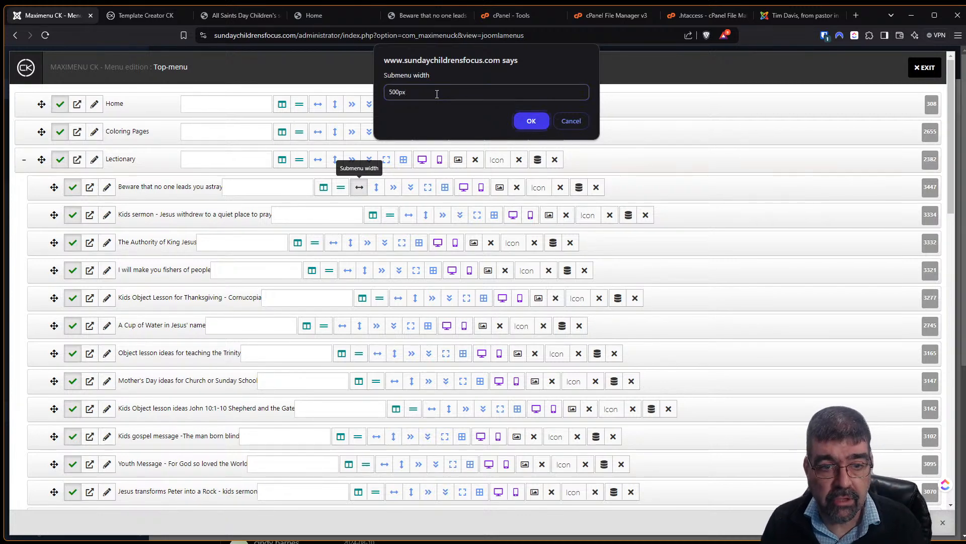
pyautogui.click(529, 119)
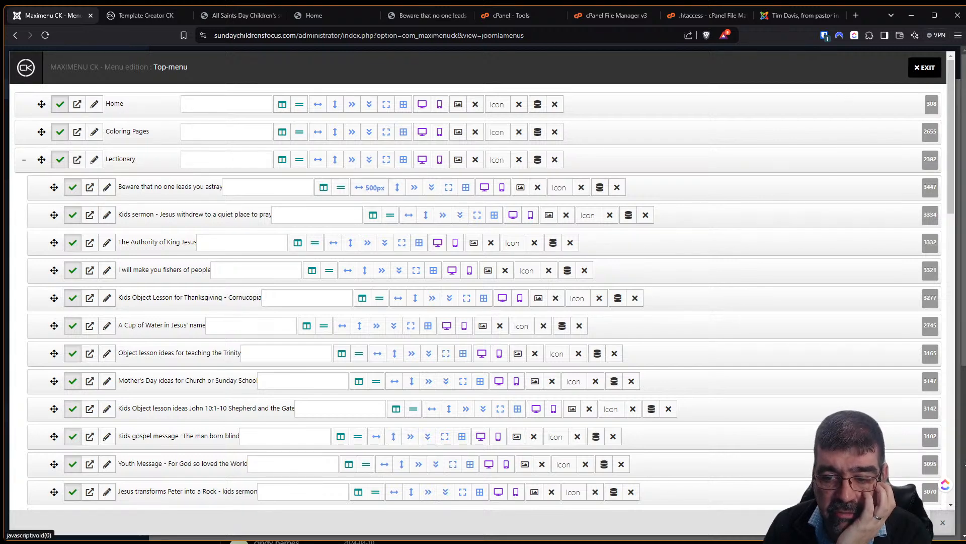
pyautogui.click(924, 67)
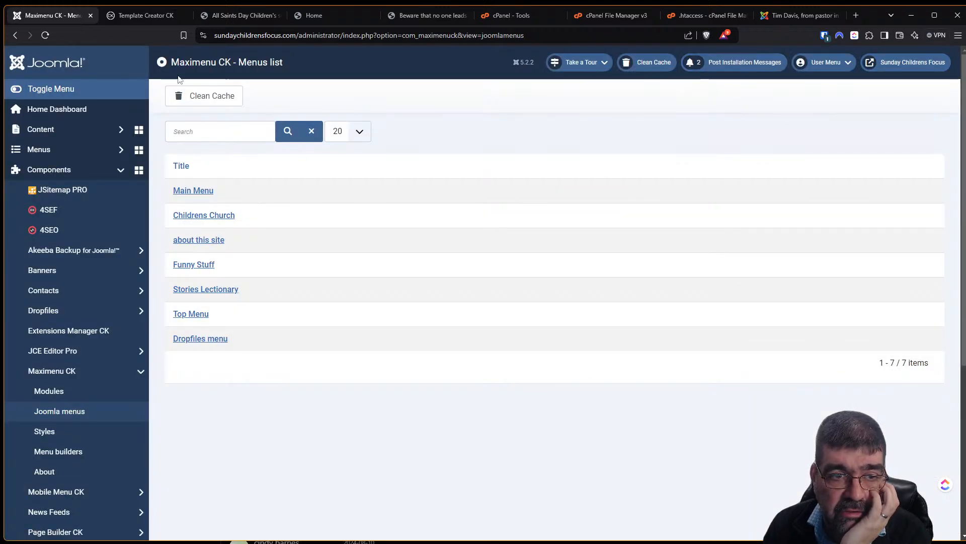
# Step: Check the staging home page, return to the scf-2024 template editor, and dismiss the template creation report
pyautogui.click(310, 16)
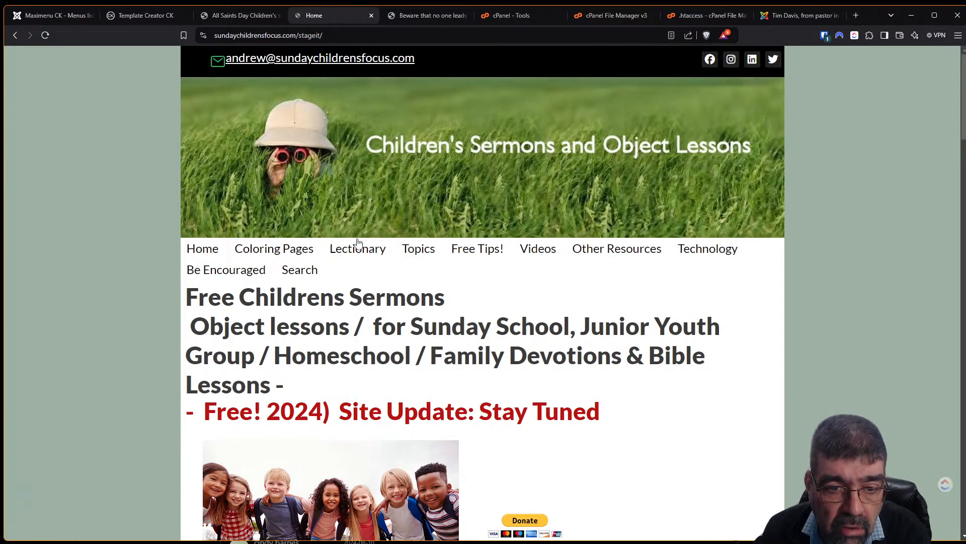
pyautogui.click(135, 17)
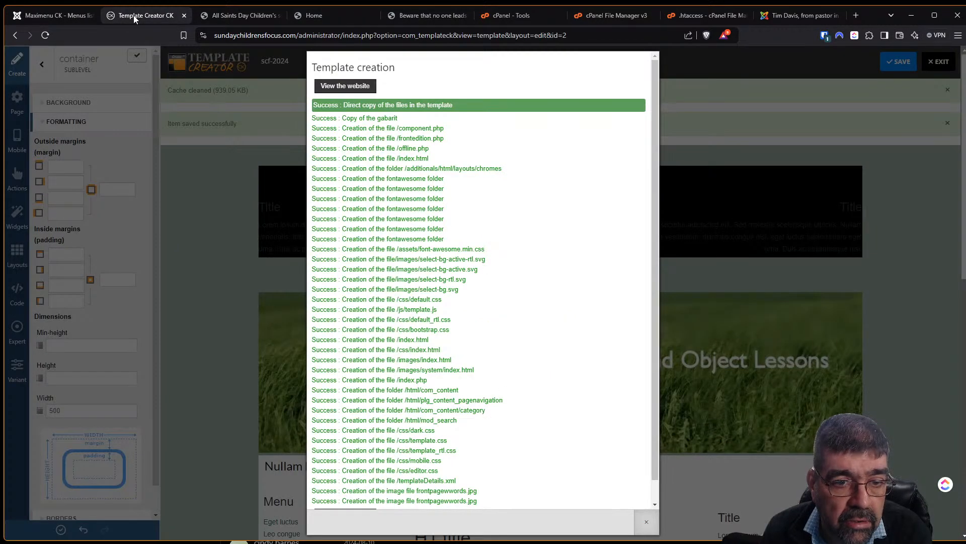
pyautogui.click(224, 163)
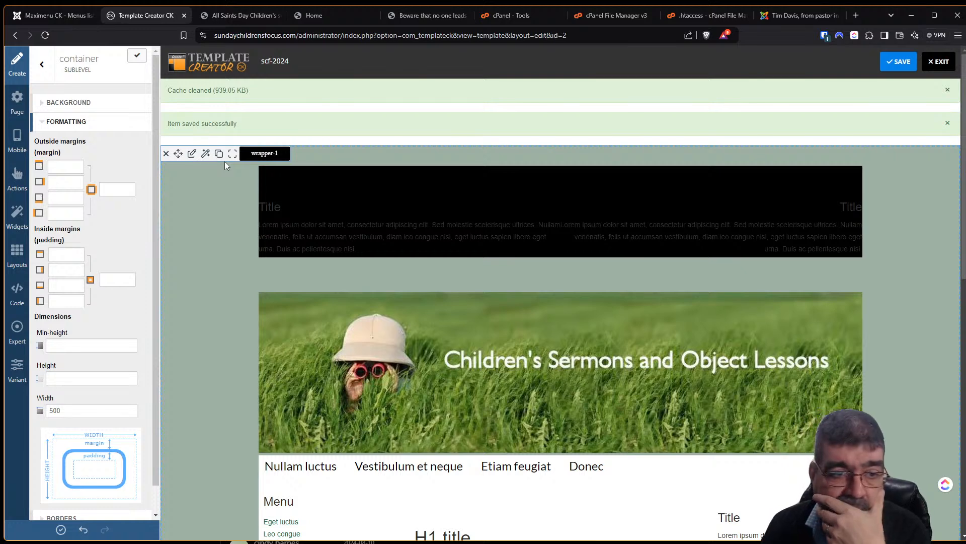
# Step: Reopen the Top Menu in Maximenu CK, expand Lectionary, and examine the submenu settings of its items
pyautogui.click(44, 21)
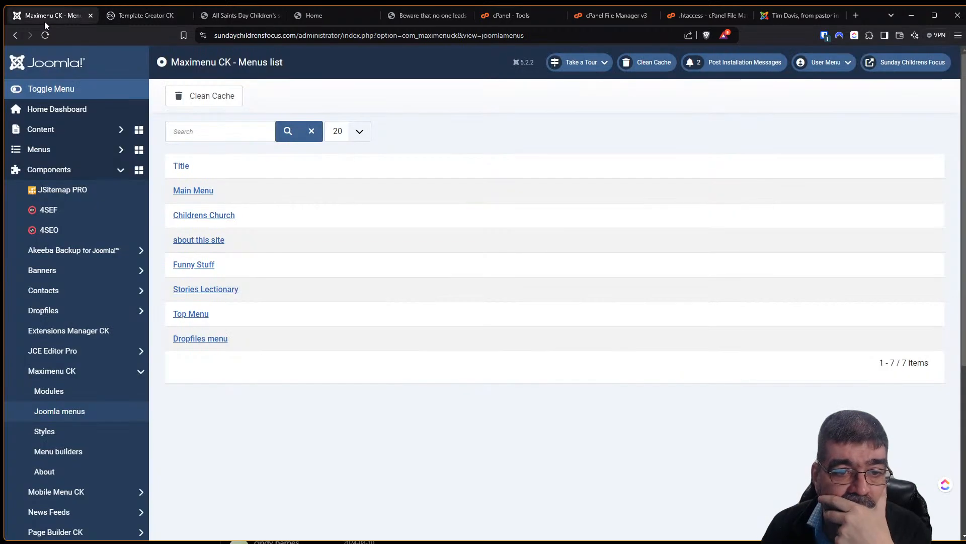
pyautogui.click(190, 314)
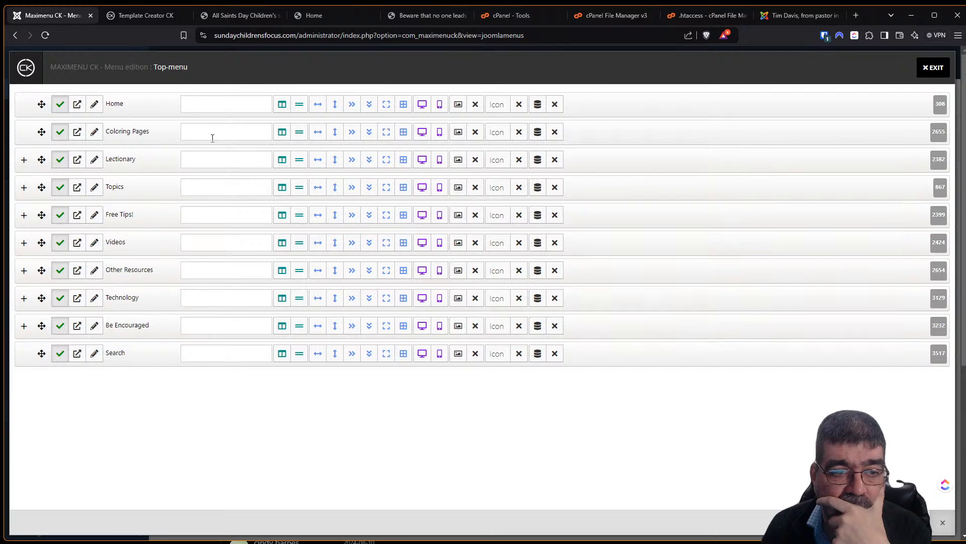
pyautogui.click(24, 161)
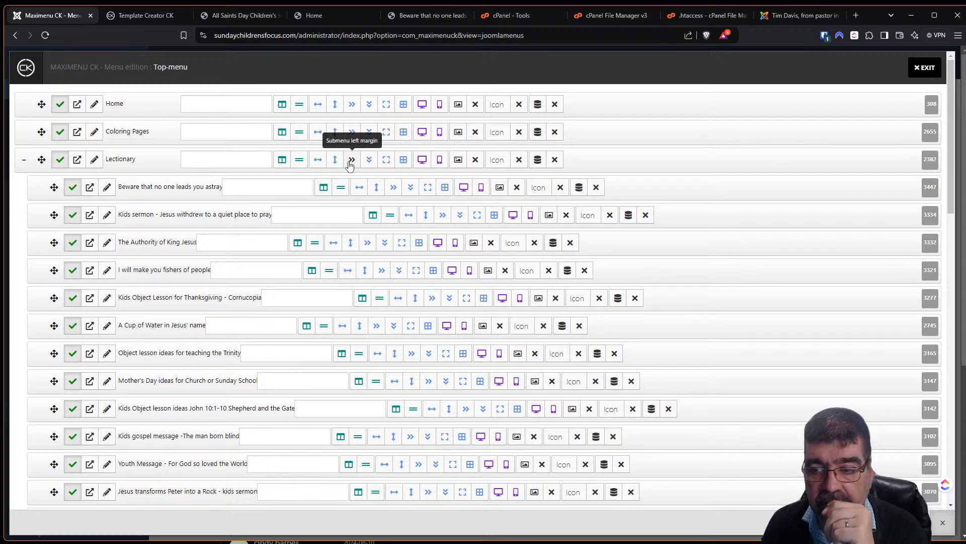
pyautogui.scroll(-6, 387, 182)
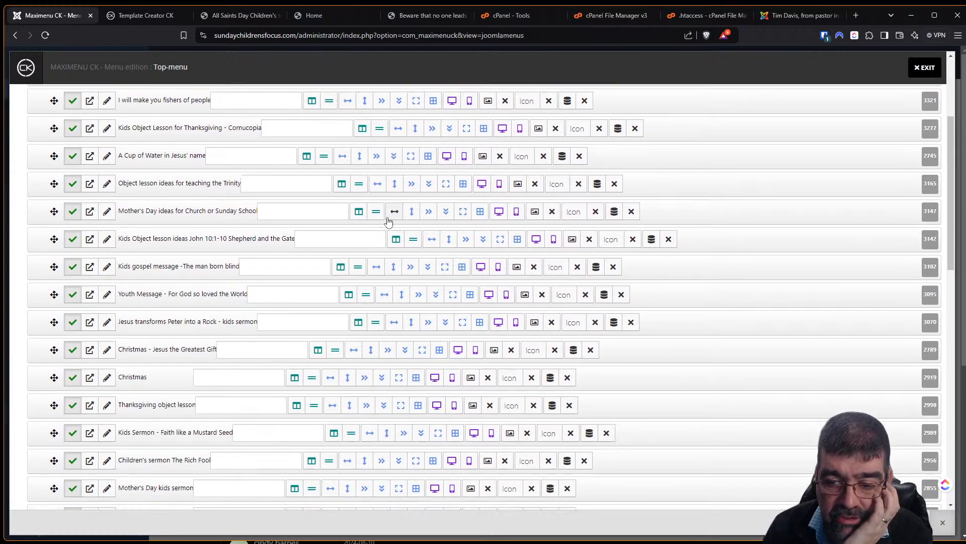
pyautogui.scroll(-6, 390, 240)
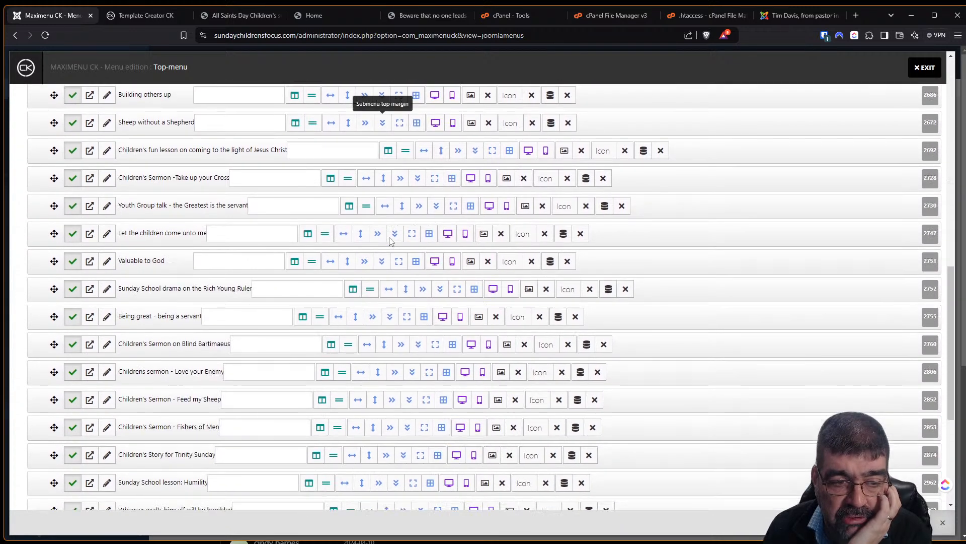
pyautogui.scroll(3, 390, 241)
pyautogui.scroll(-7, 390, 240)
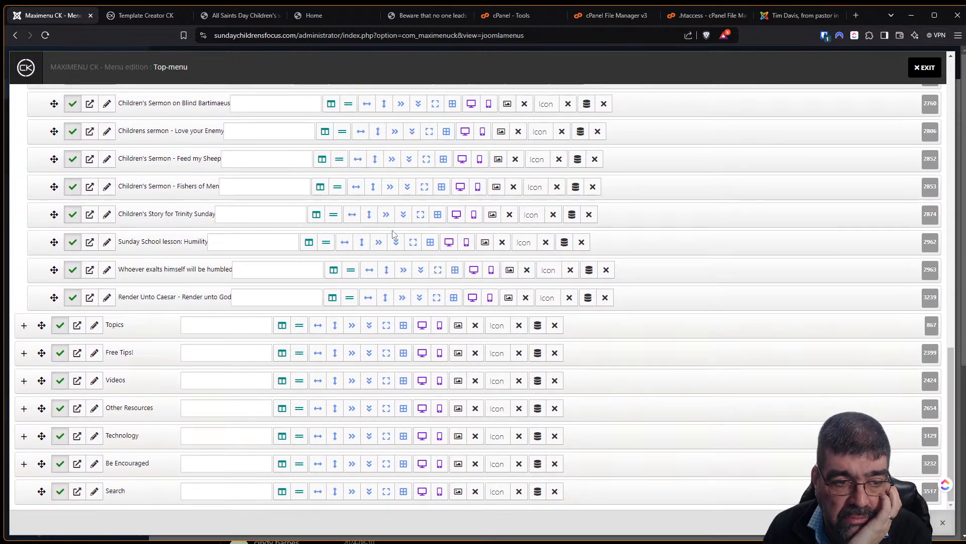
pyautogui.moveTo(951, 396); pyautogui.dragTo(955, 60)
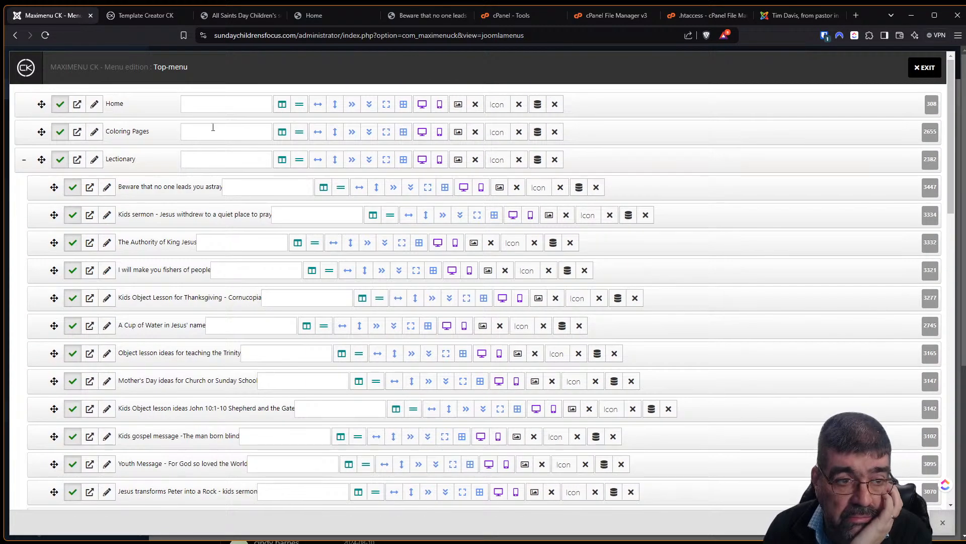
# Step: Collapse Lectionary in the menu editor and inspect the markup of its dropdown's "Beware that no one leads you astray" link on the staging home page
pyautogui.click(20, 159)
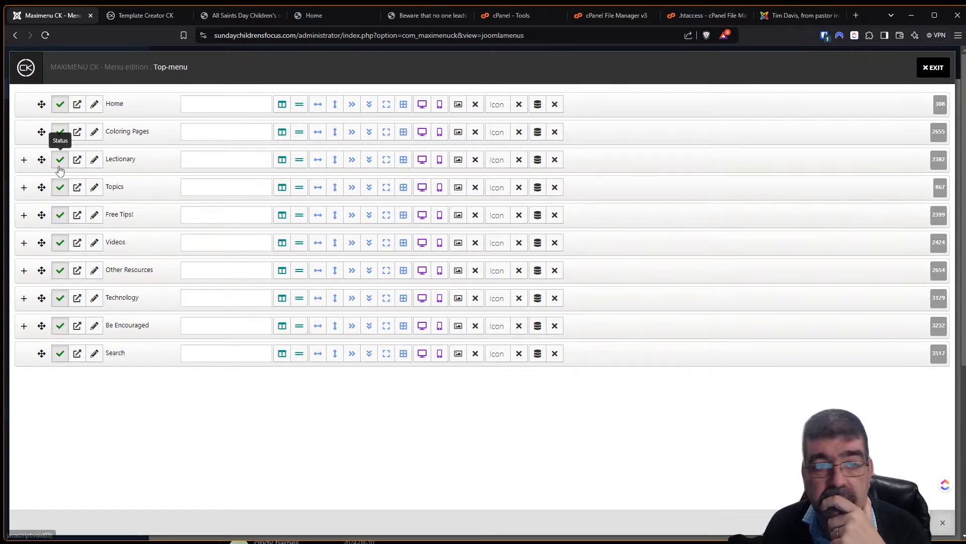
pyautogui.click(323, 17)
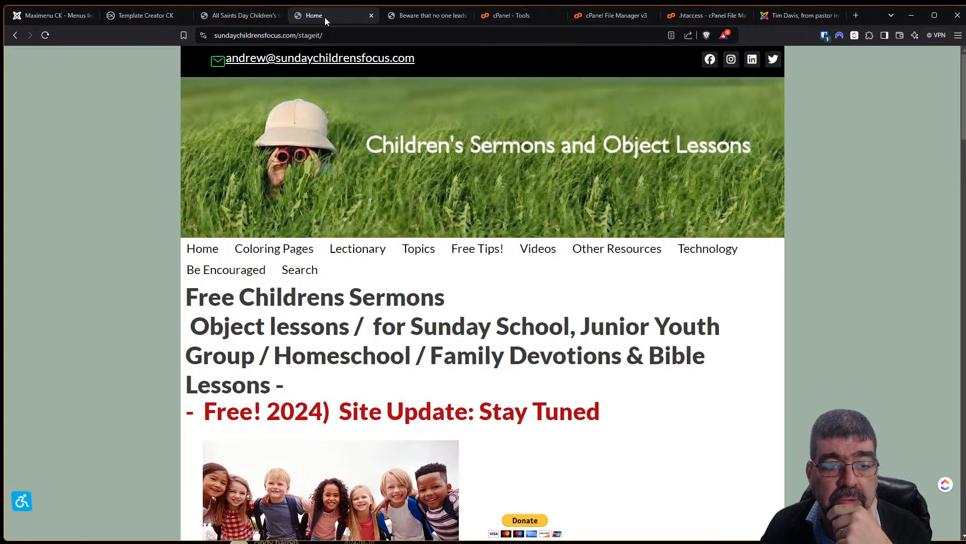
pyautogui.moveTo(373, 254)
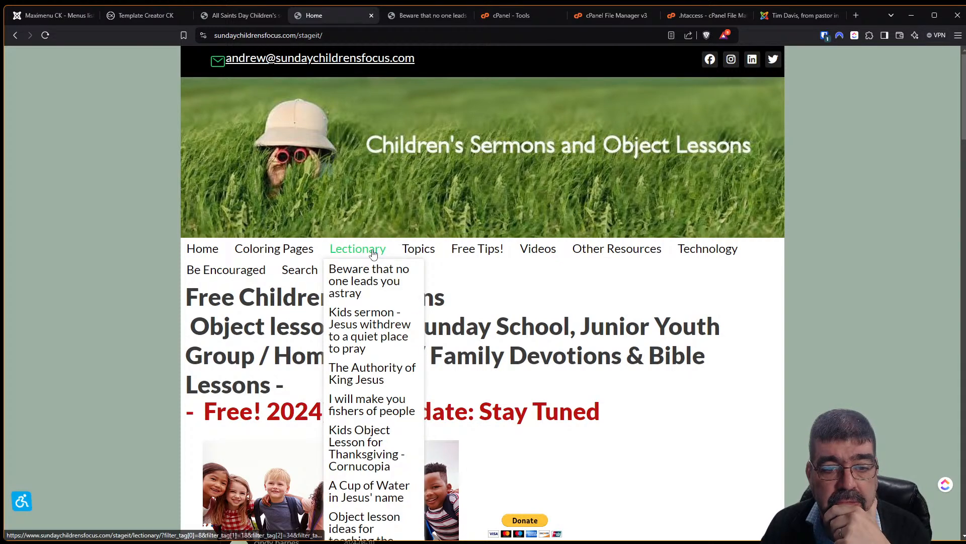
pyautogui.rightClick(371, 276)
pyautogui.click(457, 452)
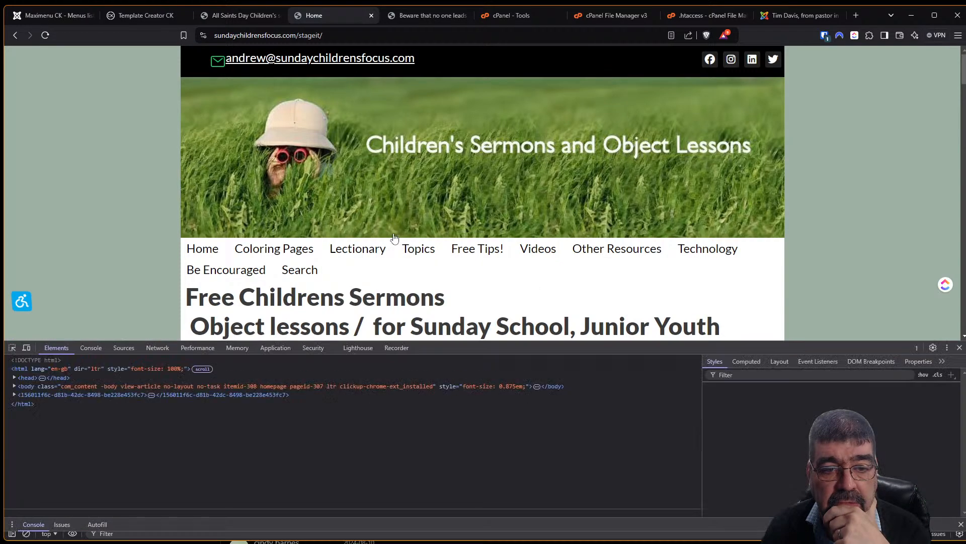
pyautogui.click(397, 346)
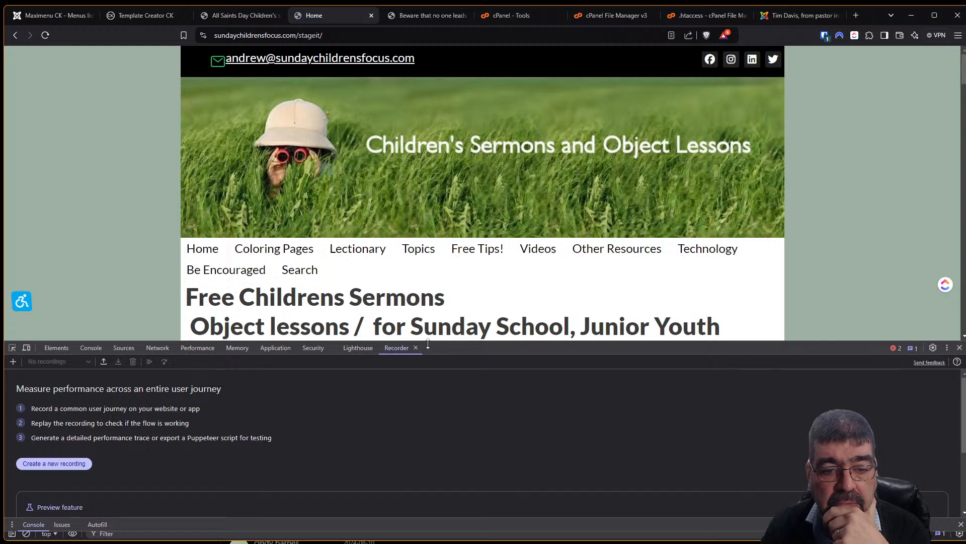
pyautogui.moveTo(400, 341); pyautogui.dragTo(398, 286)
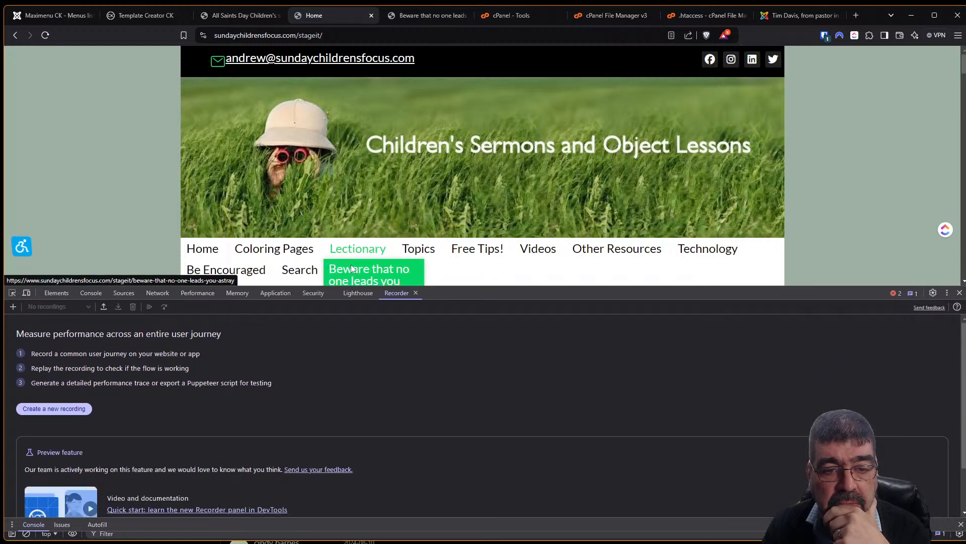
pyautogui.rightClick(351, 266)
pyautogui.click(407, 443)
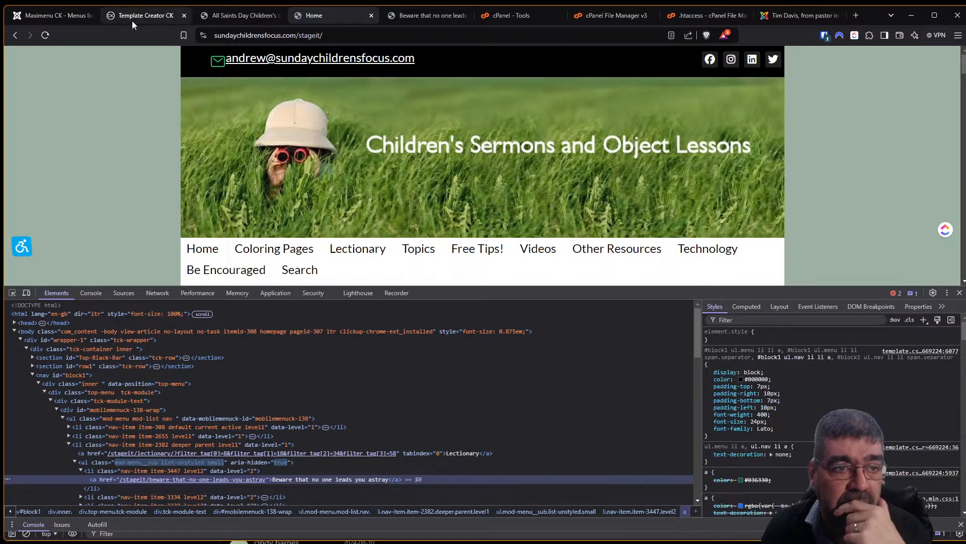
# Step: Set the submenu width of the top-level Lectionary item to 500px in the Maximenu CK Top Menu editor, and exit the editor
pyautogui.click(113, 17)
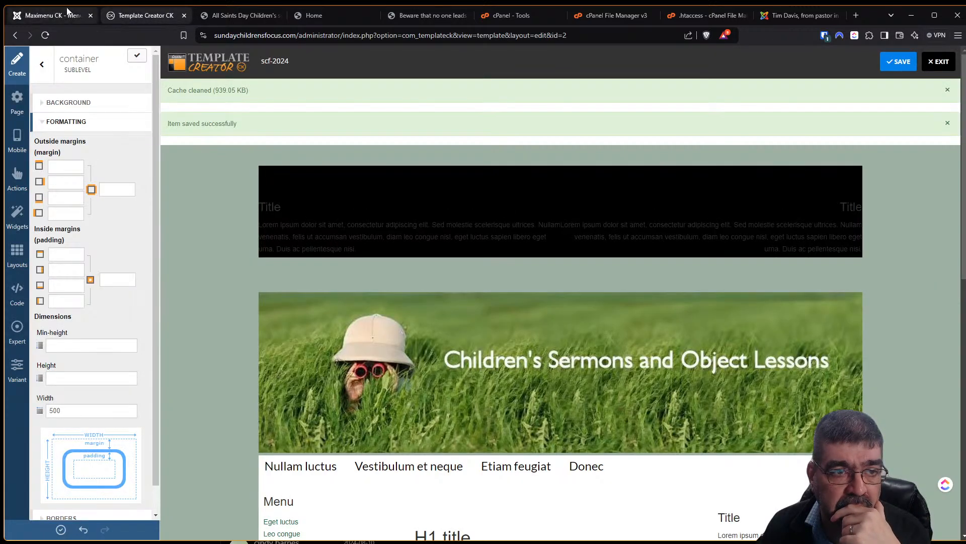
pyautogui.click(55, 15)
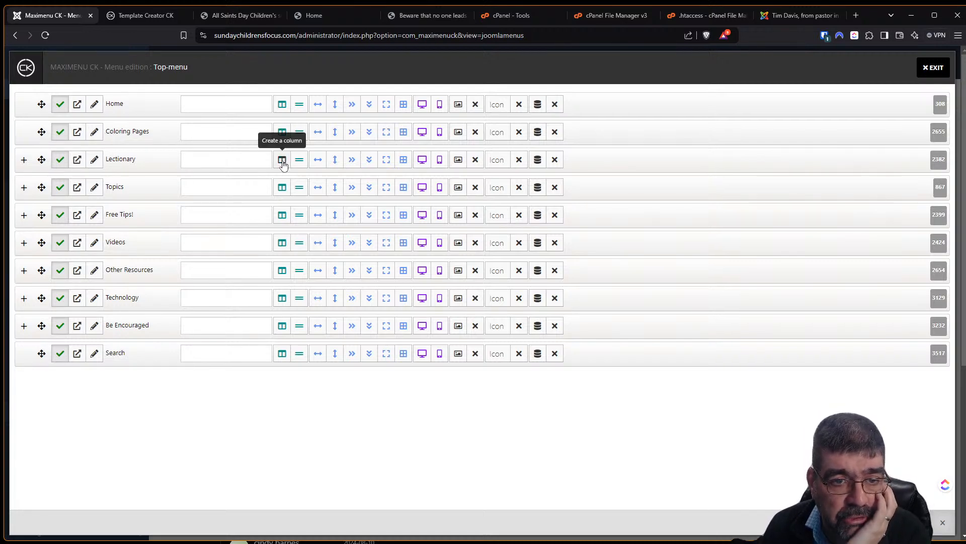
pyautogui.click(318, 160)
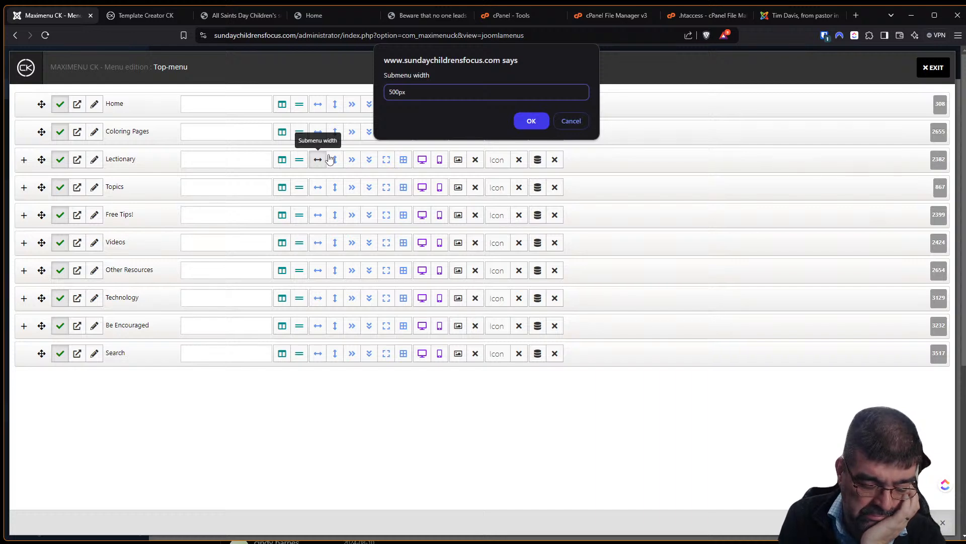
pyautogui.press('Tab')
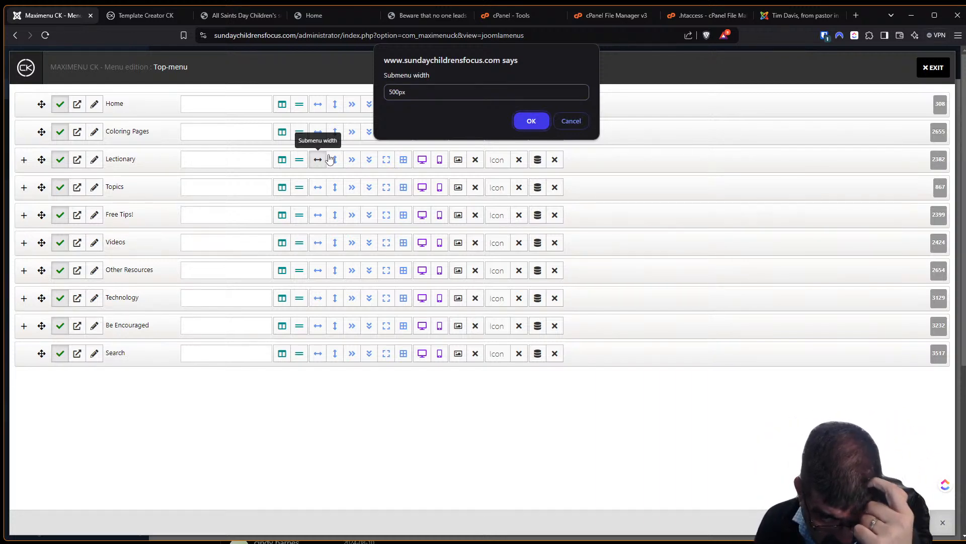
pyautogui.click(532, 122)
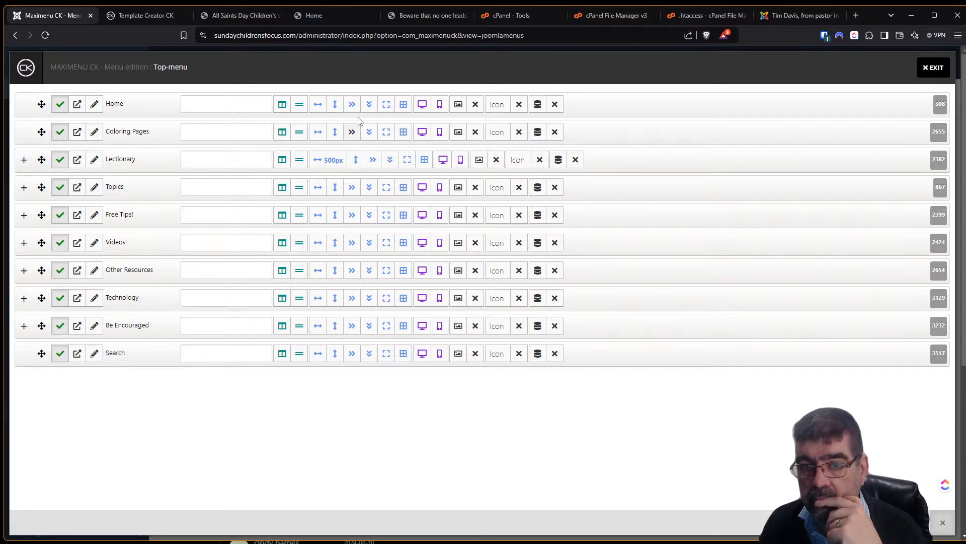
pyautogui.click(940, 71)
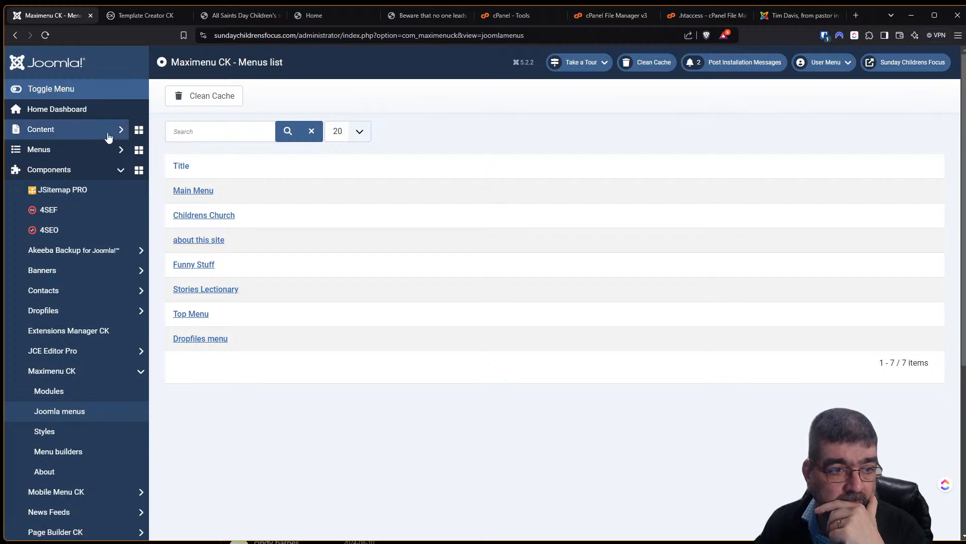
# Step: Search all Joomla menu items for "lect" and open the Top Menu's Lectionary item for editing
pyautogui.click(54, 150)
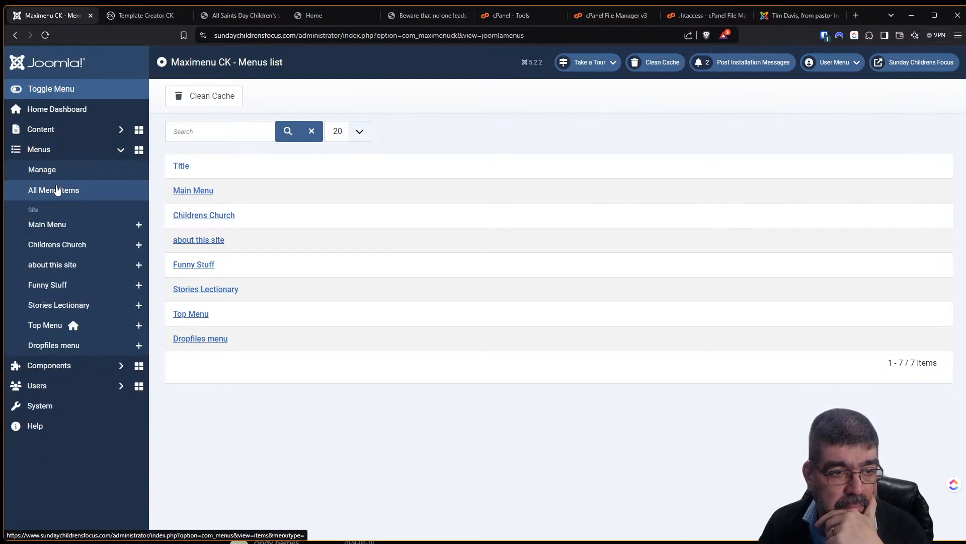
pyautogui.click(61, 224)
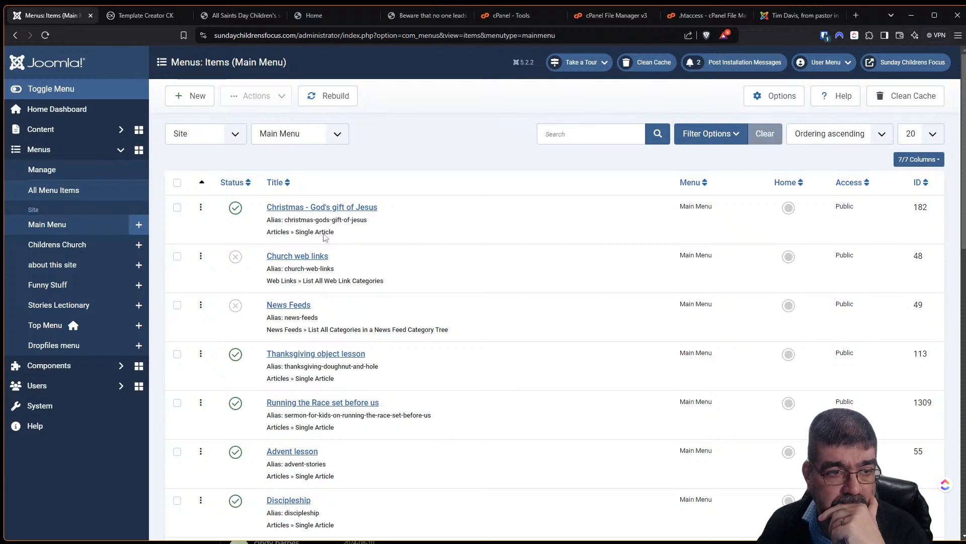
pyautogui.click(36, 172)
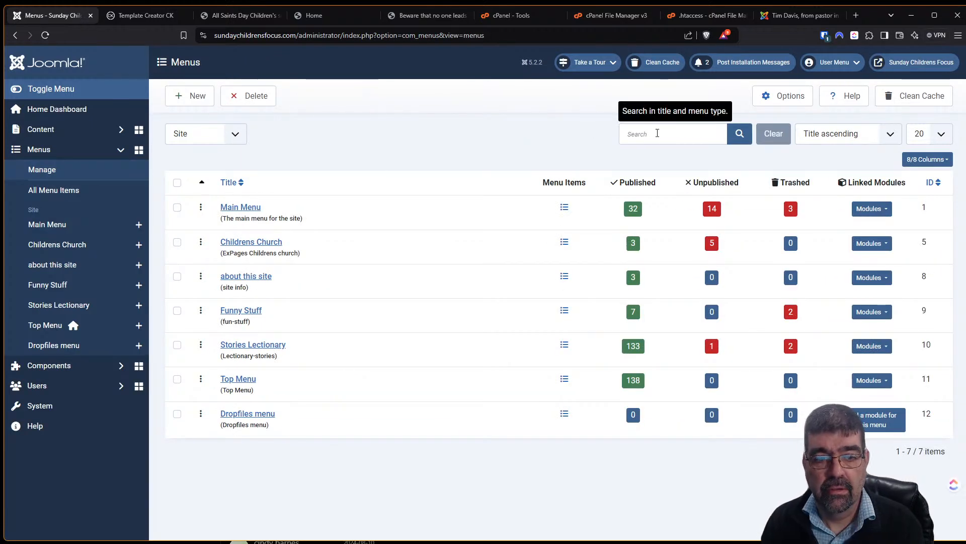
pyautogui.click(76, 191)
pyautogui.click(604, 134)
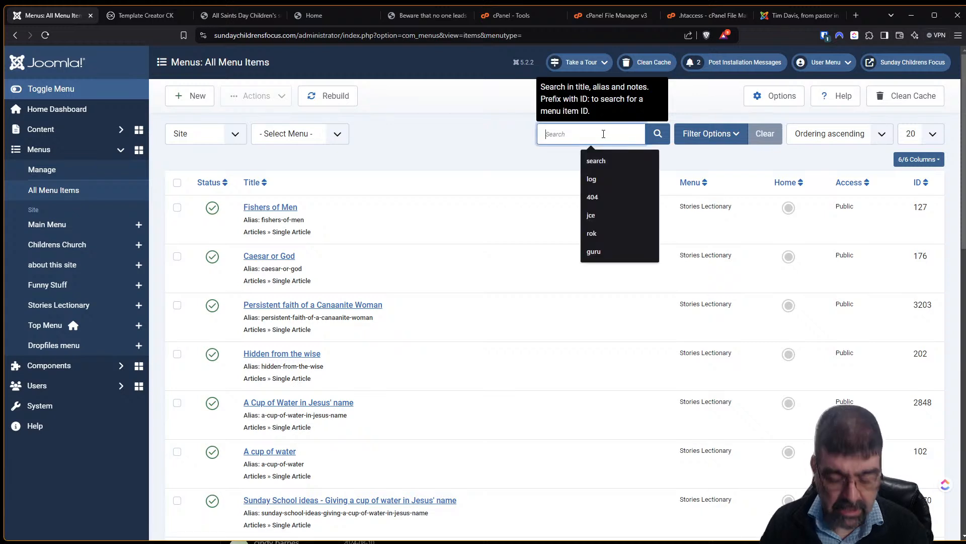
pyautogui.write('lect')
pyautogui.press('Return')
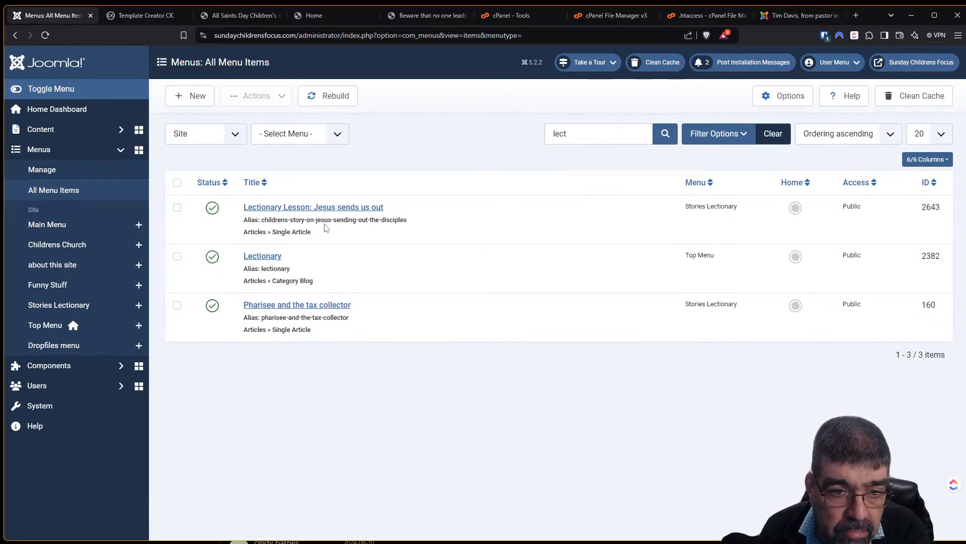
pyautogui.click(261, 257)
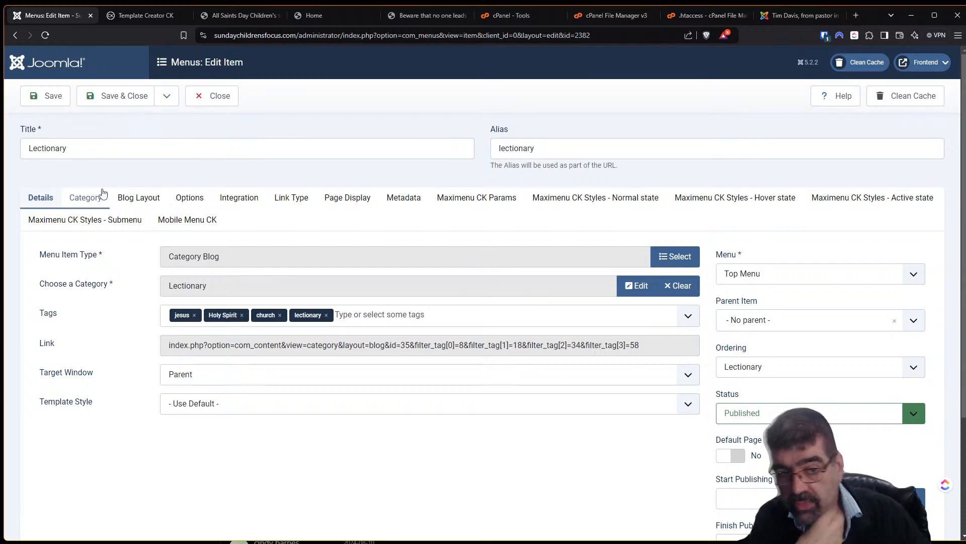
# Step: Examine the Lectionary item's Maximenu CK Params for width options, down through its module loading and column management settings
pyautogui.click(497, 198)
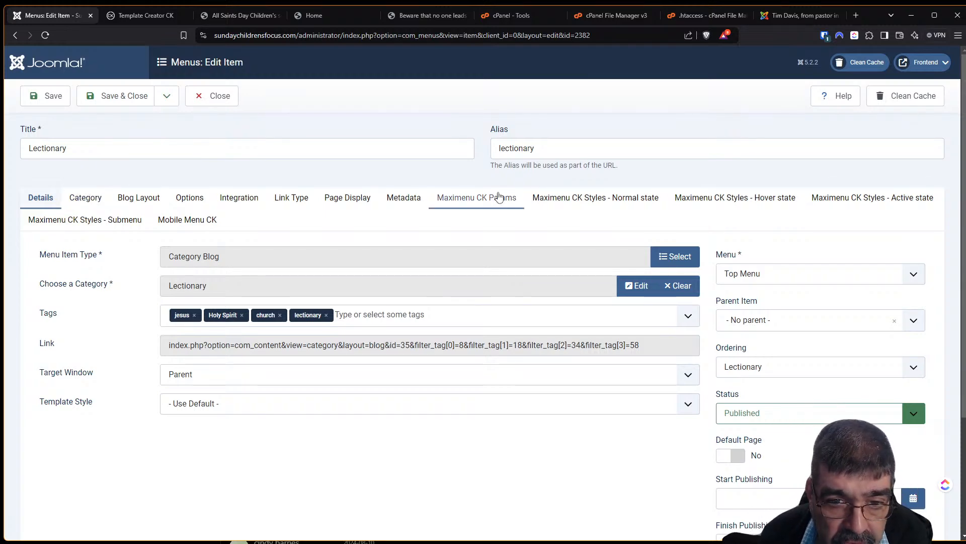
pyautogui.scroll(-14, 466, 322)
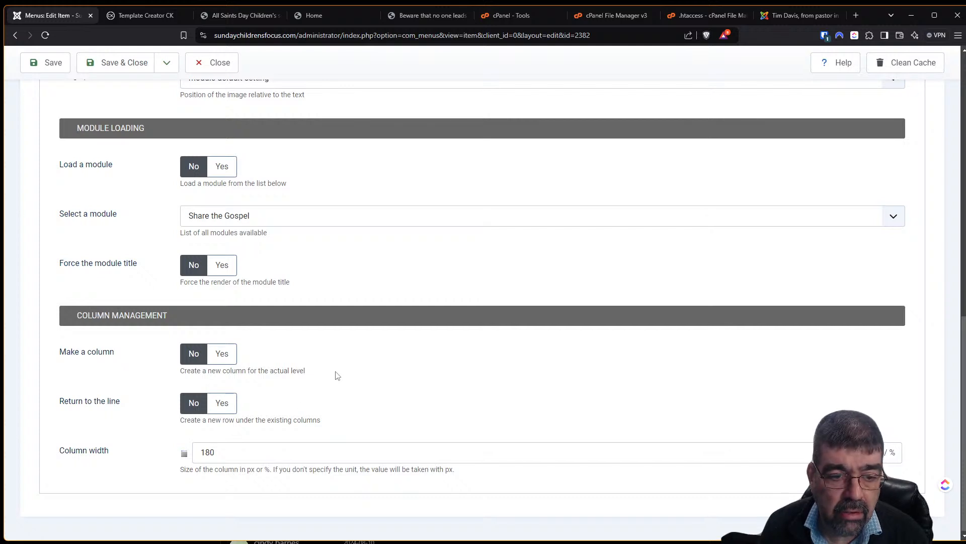
pyautogui.scroll(5, 332, 375)
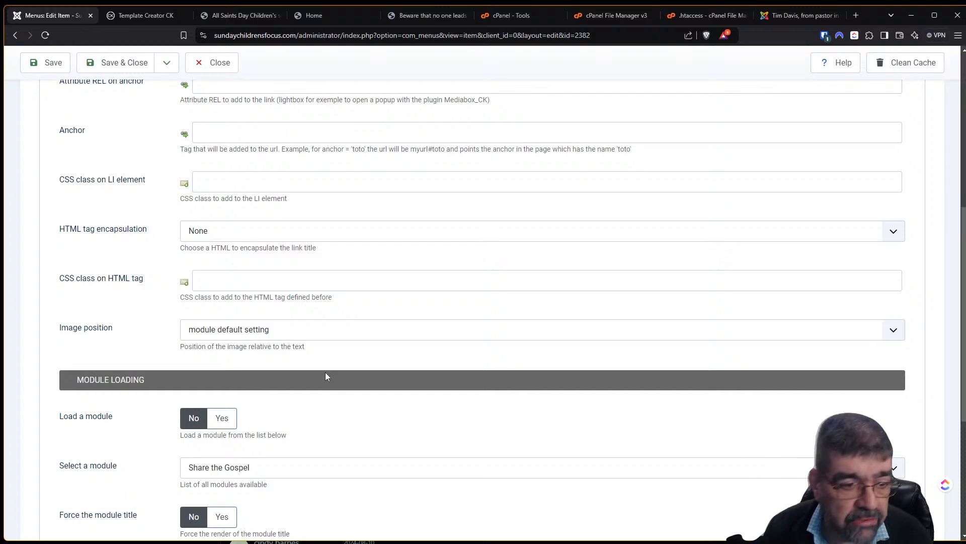
pyautogui.scroll(4, 325, 373)
pyautogui.scroll(3, 316, 387)
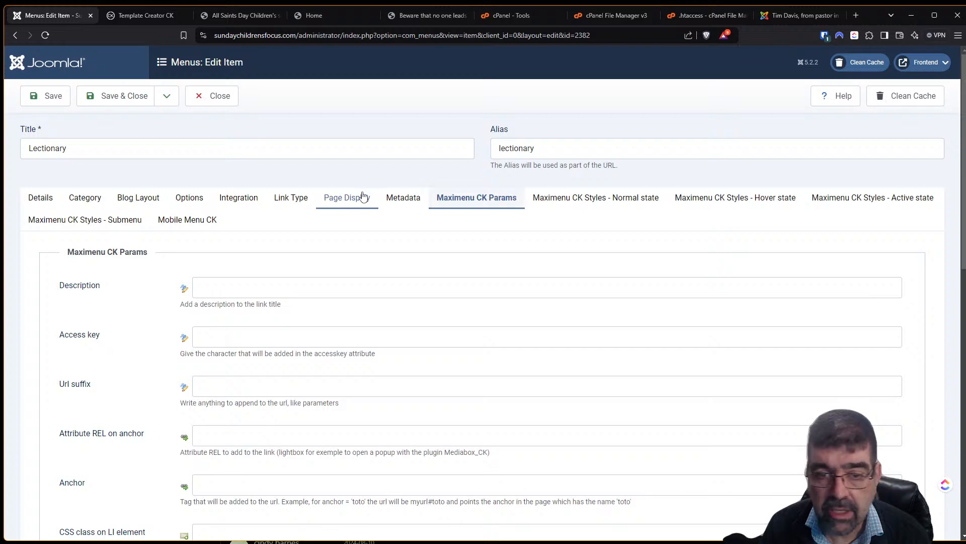
pyautogui.scroll(-1, 478, 239)
pyautogui.scroll(-5, 478, 242)
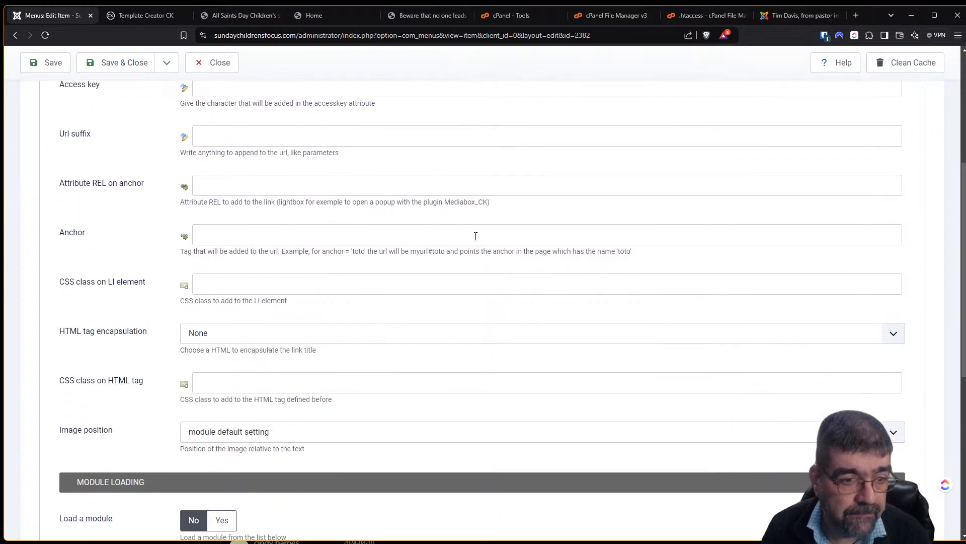
pyautogui.scroll(-5, 475, 235)
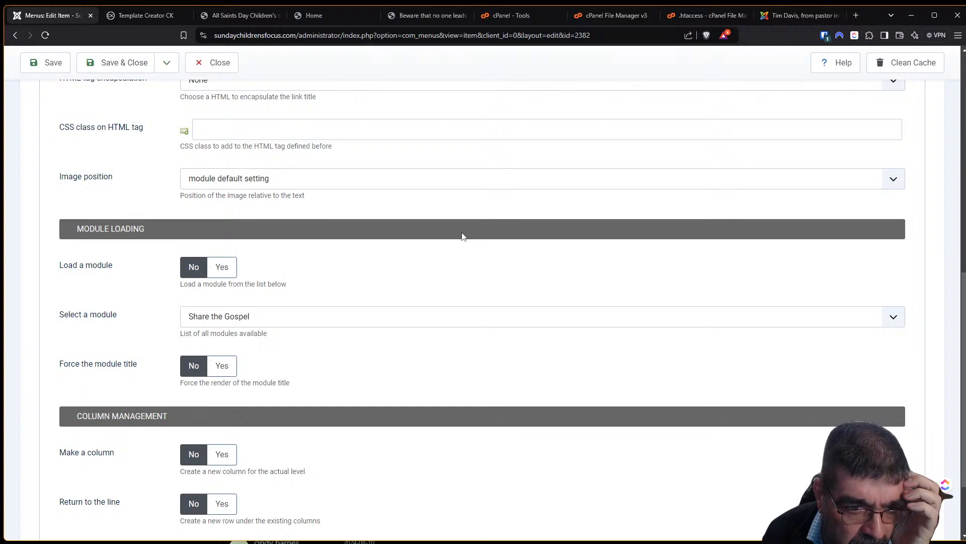
pyautogui.scroll(-2, 463, 237)
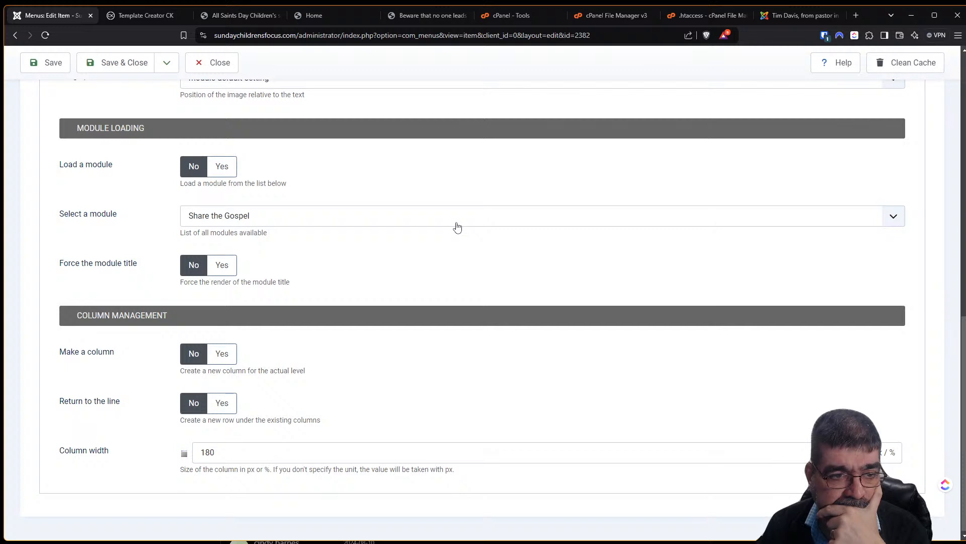
pyautogui.scroll(-1, 457, 228)
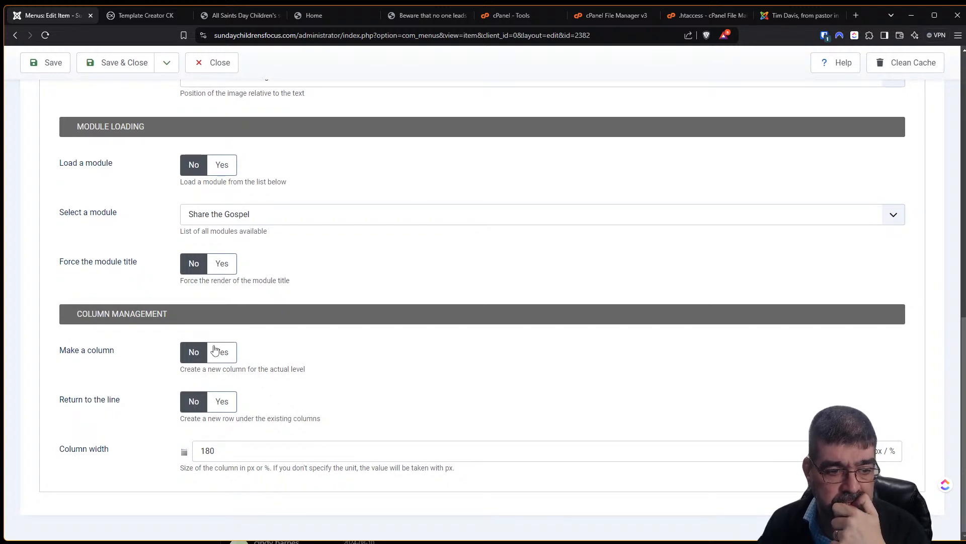
# Step: Set the Lectionary item's column width to 500 in its column management settings and save the menu item
pyautogui.moveTo(231, 455); pyautogui.dragTo(196, 455)
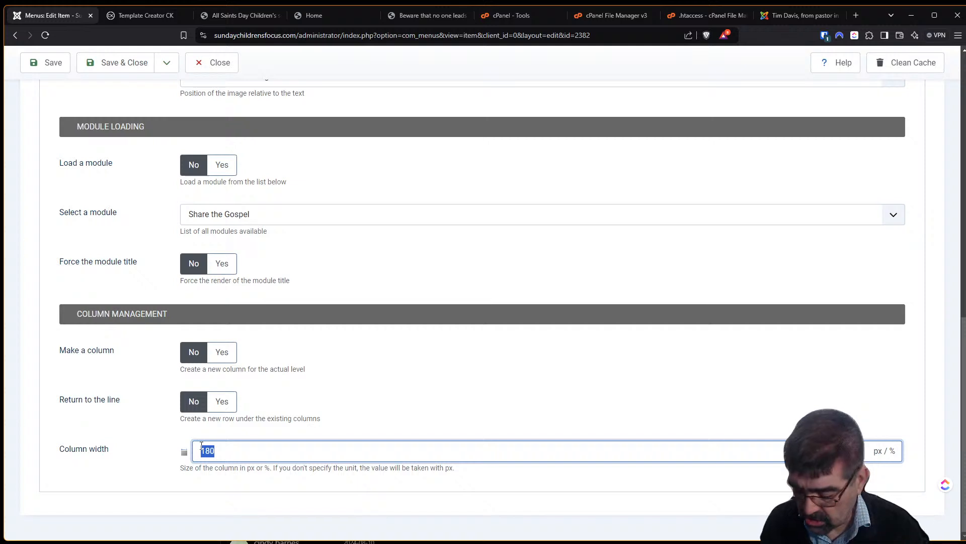
pyautogui.write('00')
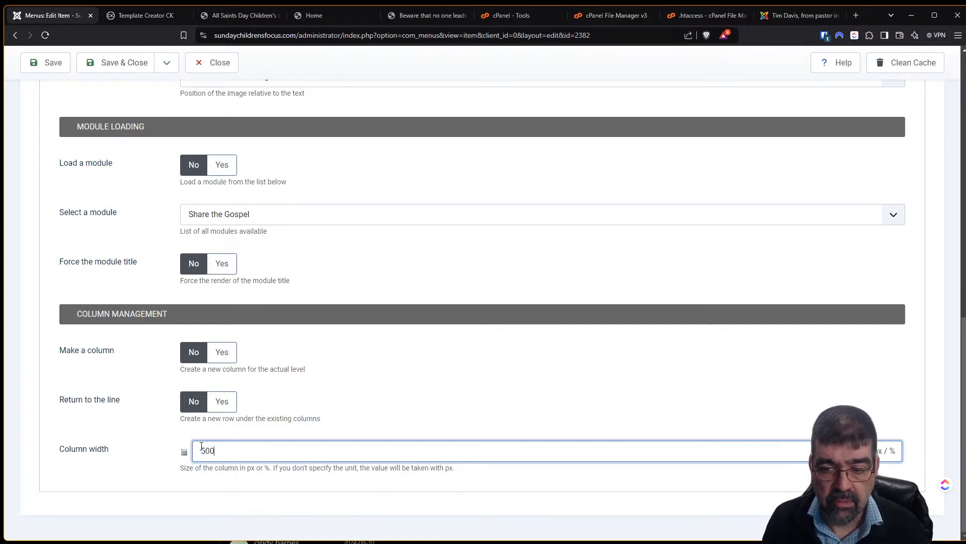
pyautogui.click(35, 66)
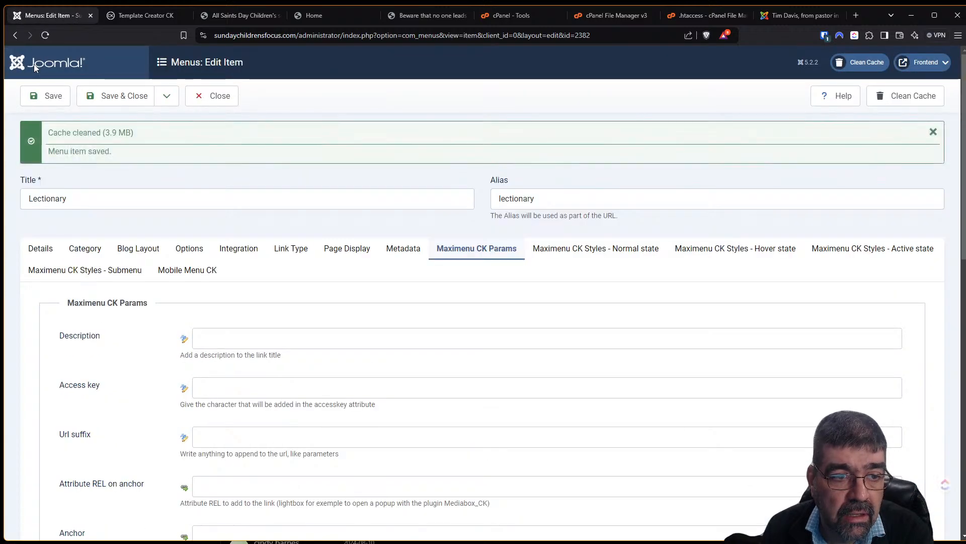
# Step: Reload the staging home page, close the developer tools, and check the width of the Lectionary dropdown
pyautogui.click(315, 16)
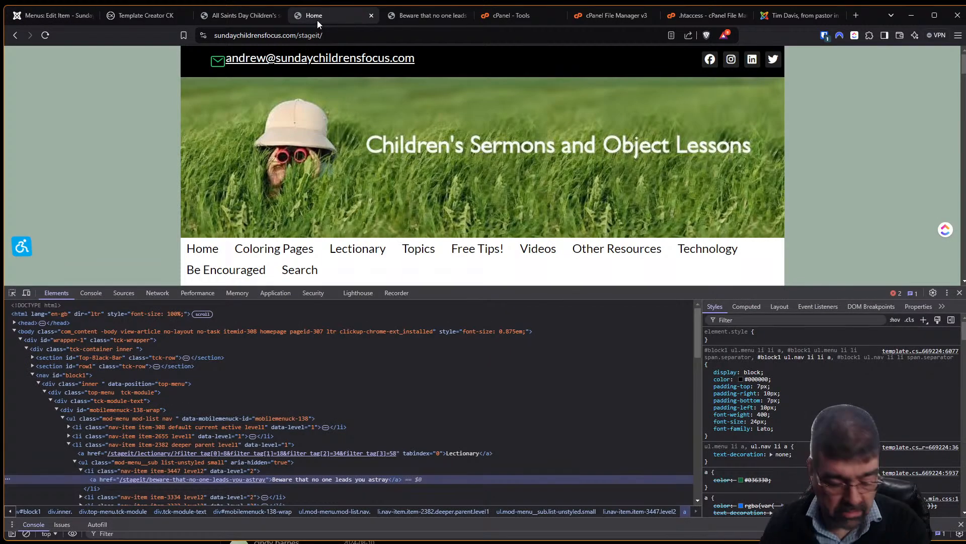
pyautogui.press('F5')
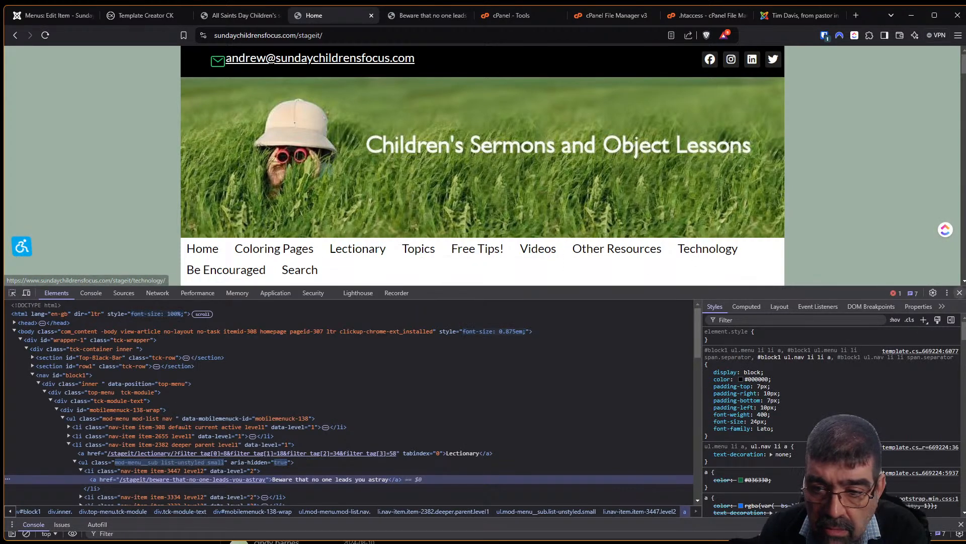
pyautogui.click(961, 293)
pyautogui.moveTo(371, 257)
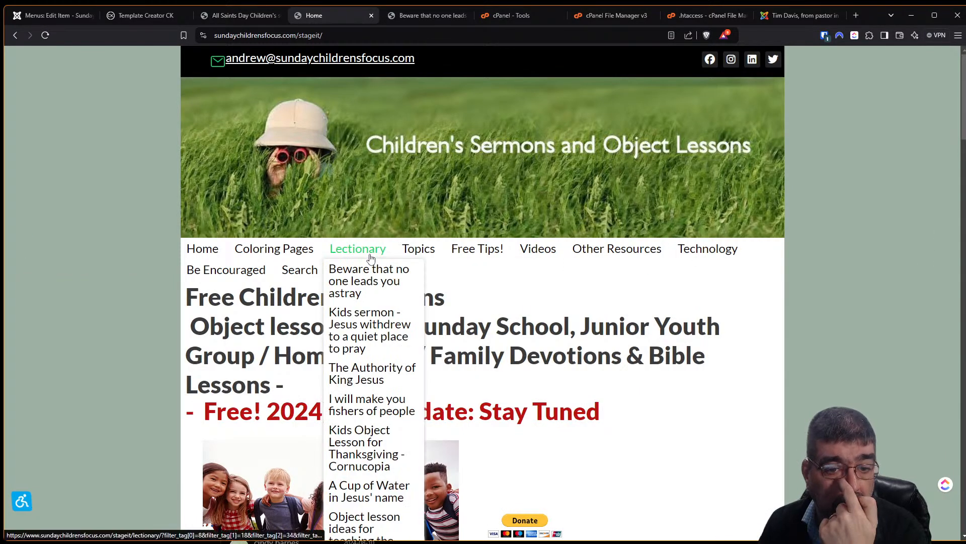
# Step: Return to the Lectionary item in the Joomla administrator and clean the site cache
pyautogui.click(59, 17)
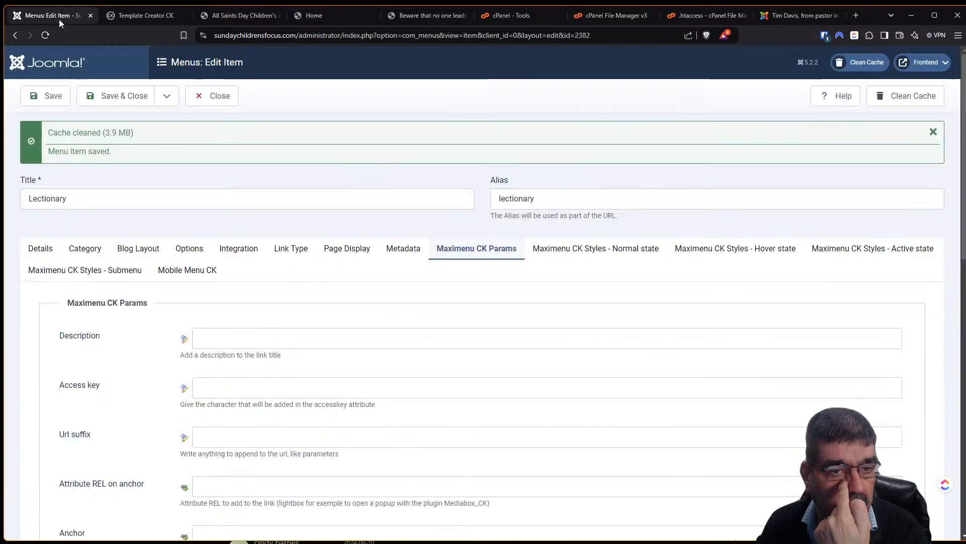
pyautogui.click(903, 95)
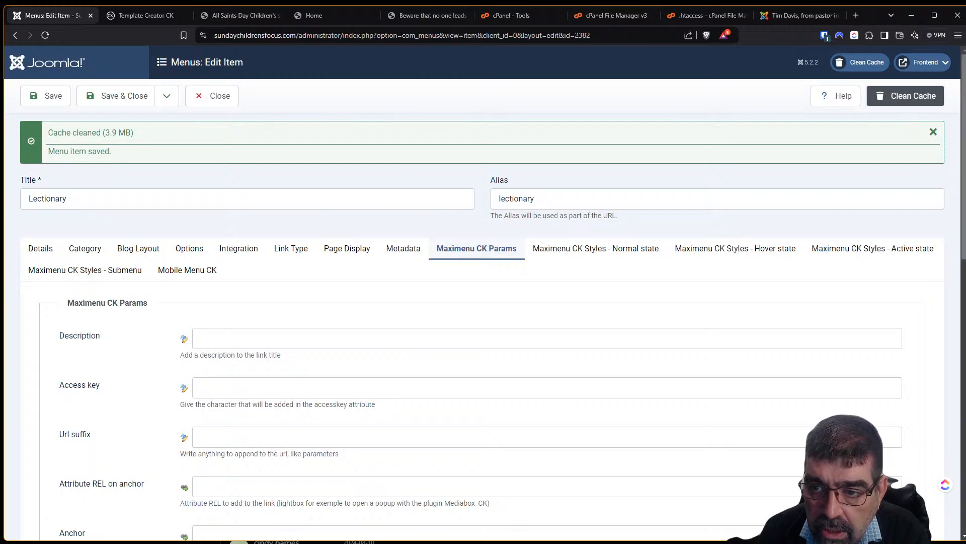
# Step: Enable Make a column in the Lectionary item's column management settings and save the menu item
pyautogui.scroll(-2, 958, 202)
pyautogui.scroll(-15, 959, 201)
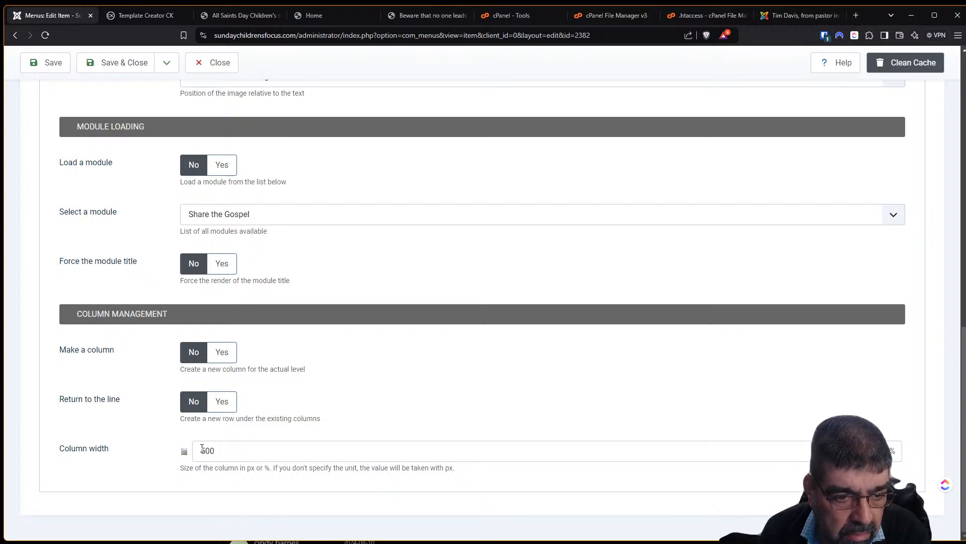
pyautogui.click(220, 356)
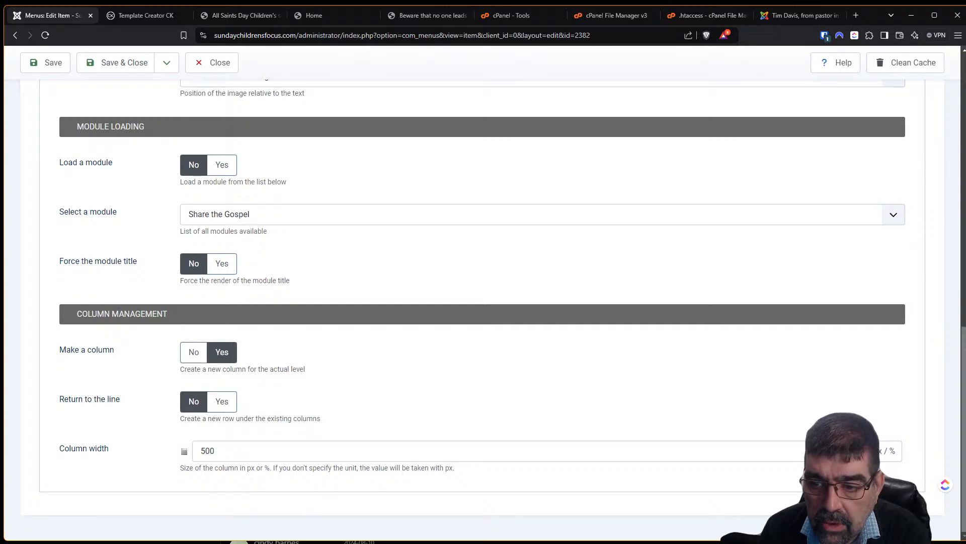
pyautogui.click(51, 62)
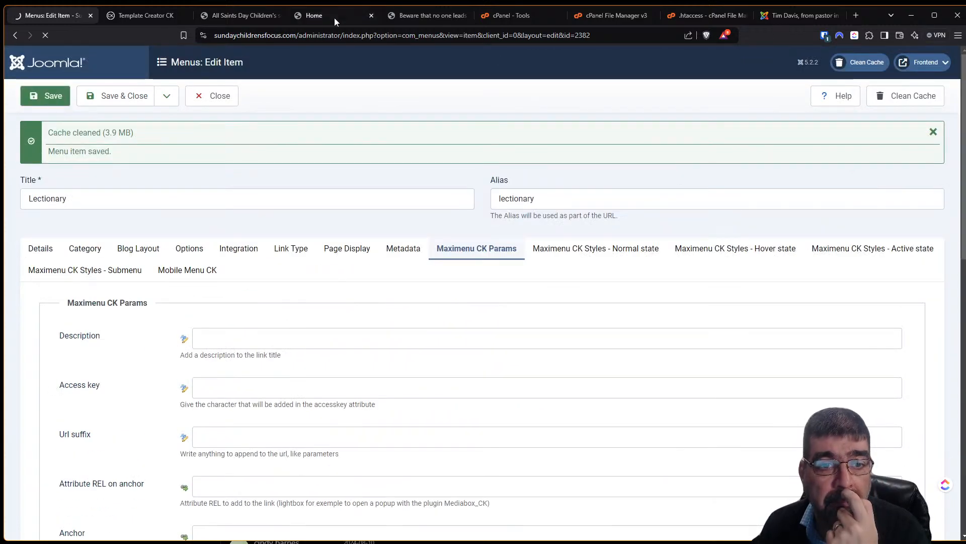
# Step: Reload the staging home page, check the width of the Lectionary dropdown, and return to the menu item
pyautogui.click(338, 16)
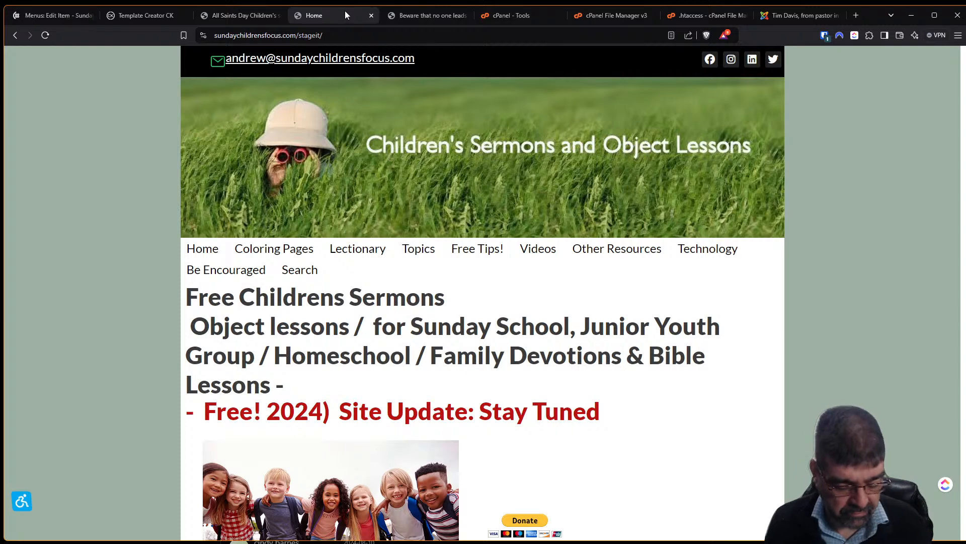
pyautogui.press('F5')
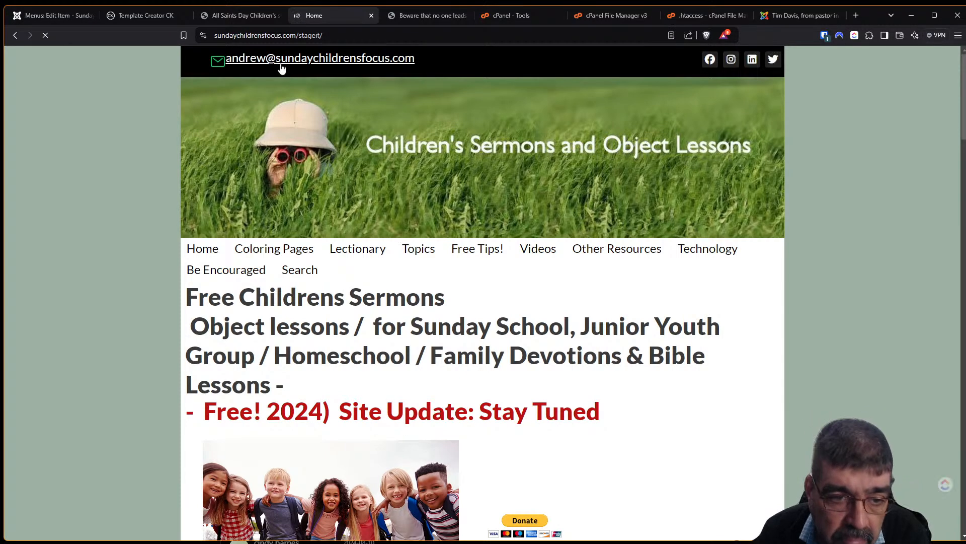
pyautogui.moveTo(346, 257)
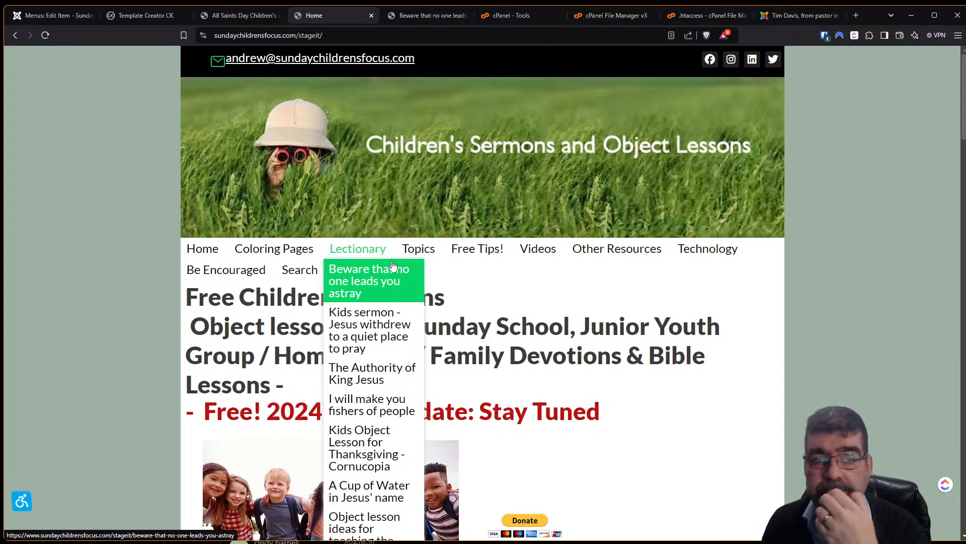
pyautogui.click(38, 15)
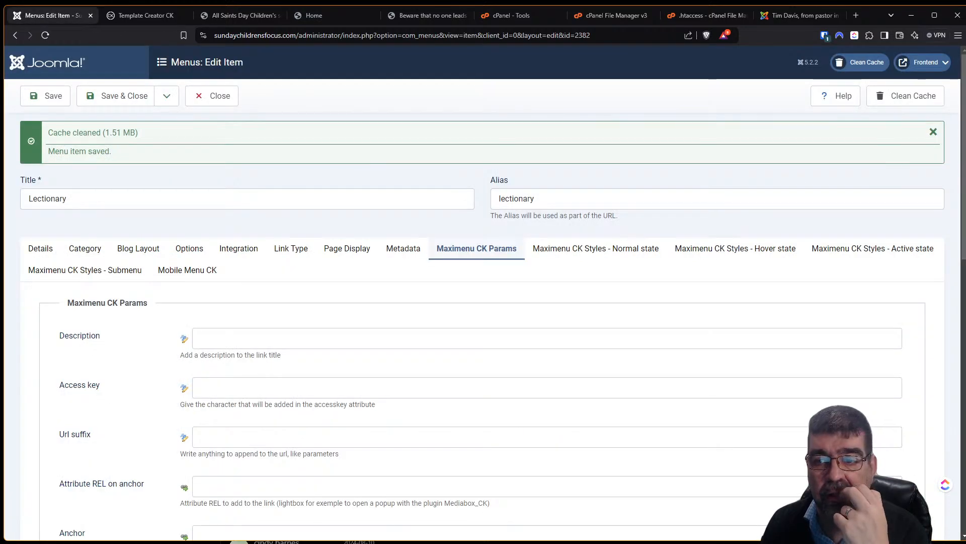
# Step: Set the Lectionary item's column width to 500px, keep Make a column on Yes, and save the menu item
pyautogui.moveTo(961, 282); pyautogui.dragTo(965, 282)
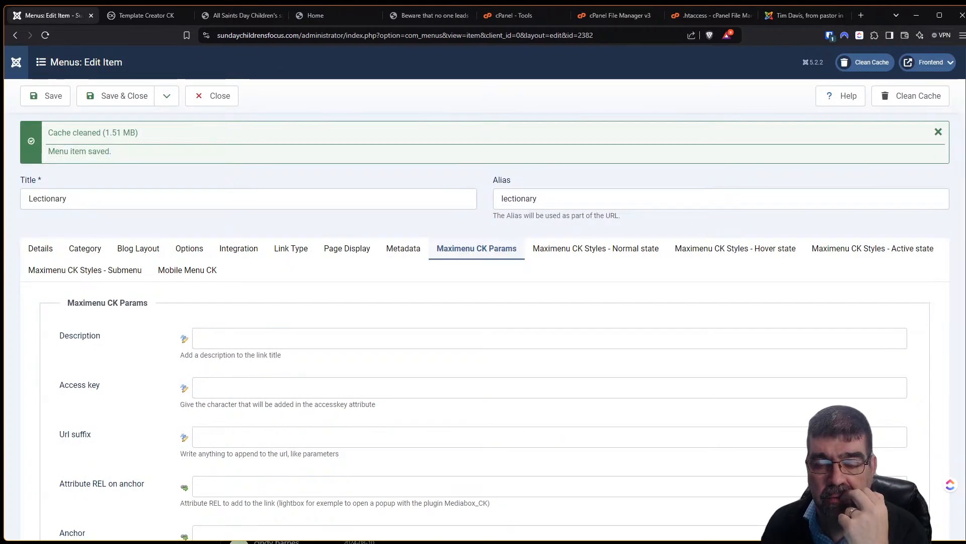
pyautogui.moveTo(869, 15)
pyautogui.mouseDown()
pyautogui.moveTo(857, 13)
pyautogui.moveTo(870, 16)
pyautogui.mouseUp()
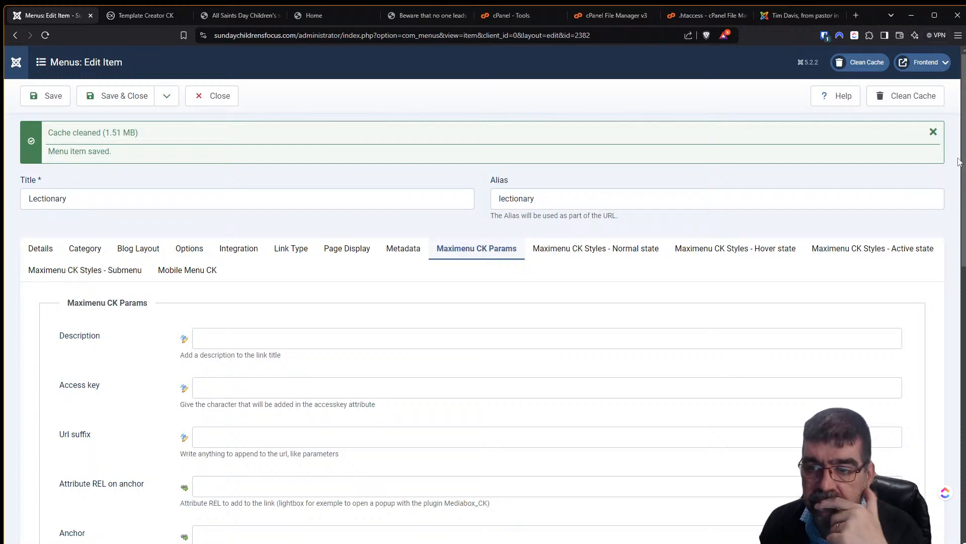
pyautogui.moveTo(960, 161); pyautogui.dragTo(958, 436)
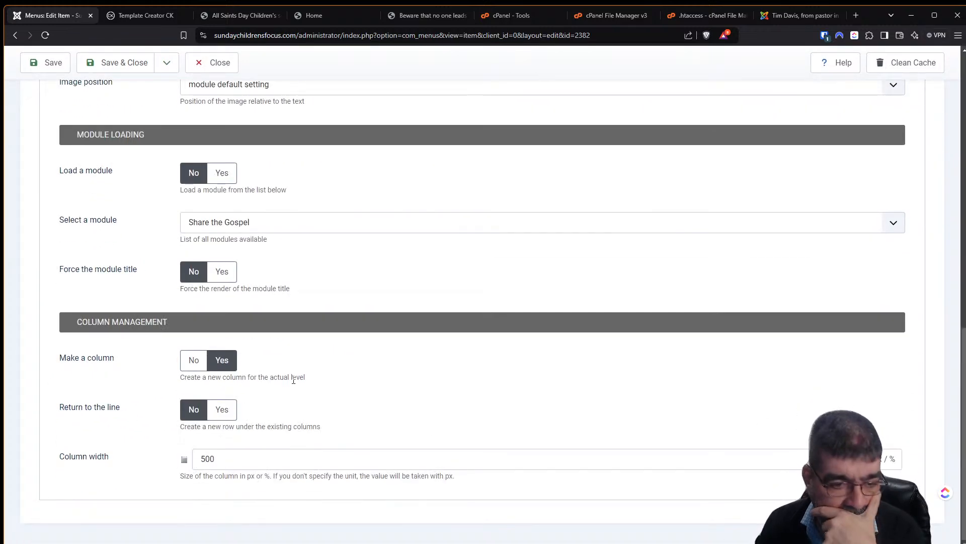
pyautogui.click(200, 364)
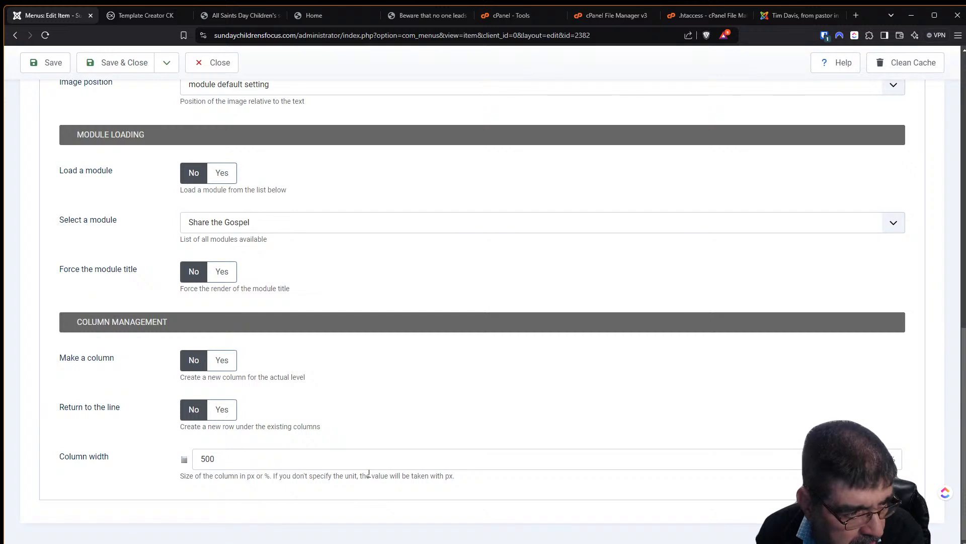
pyautogui.click(342, 460)
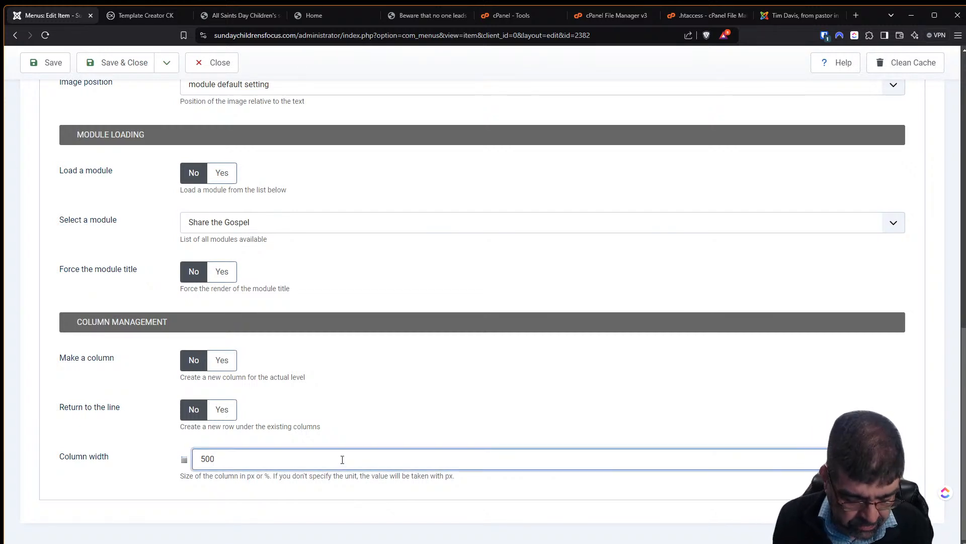
pyautogui.write('px')
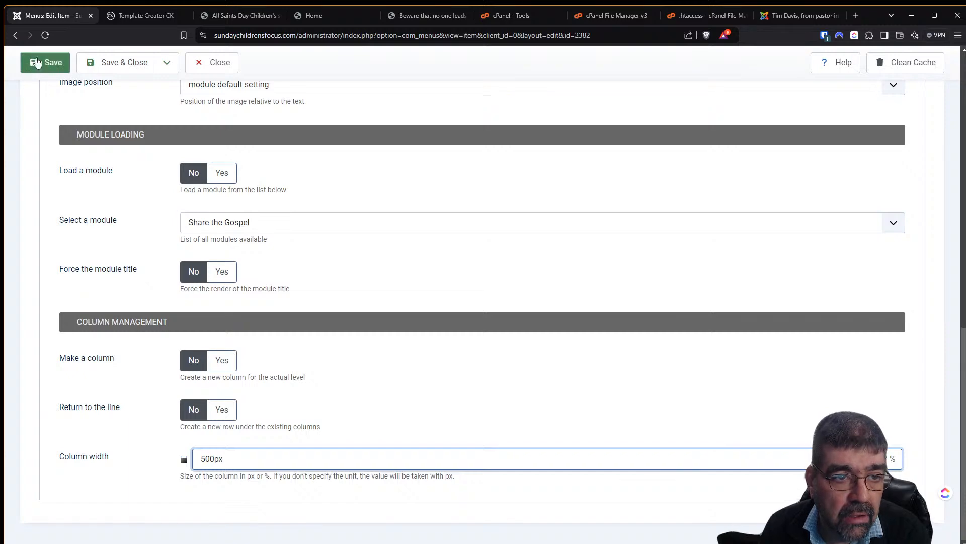
pyautogui.click(211, 361)
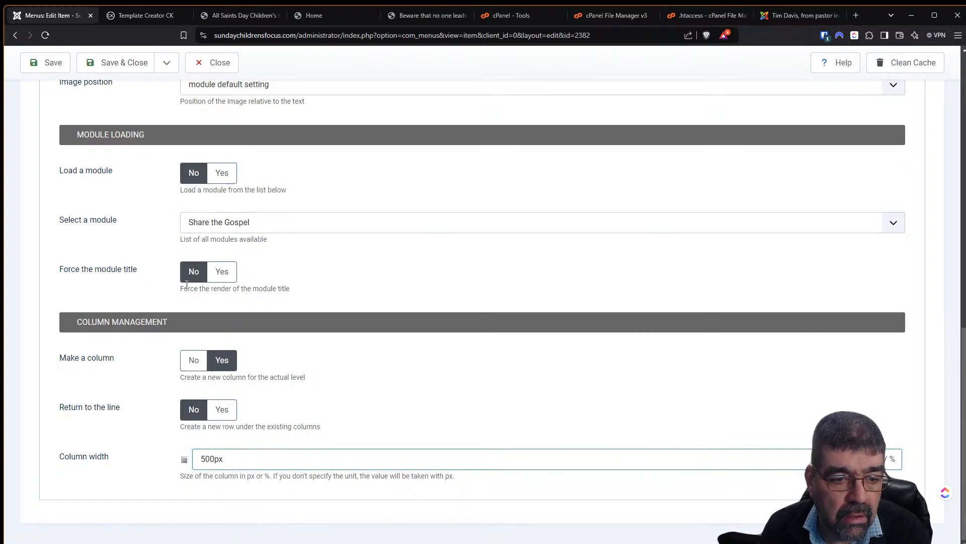
pyautogui.click(51, 70)
# Step: Check the Lectionary dropdown on the staging home page with the 500px column width, then go back to the menu item
pyautogui.click(307, 19)
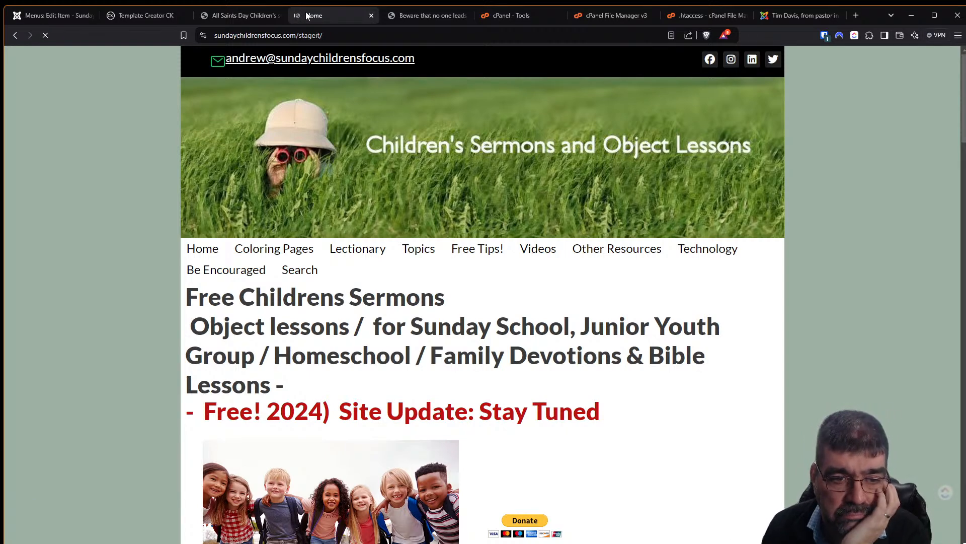
pyautogui.moveTo(371, 262)
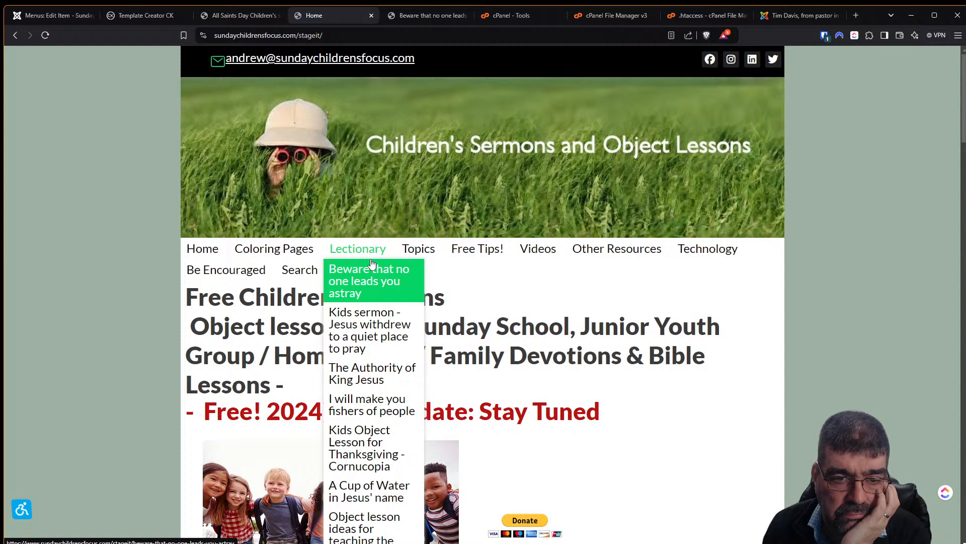
pyautogui.click(55, 15)
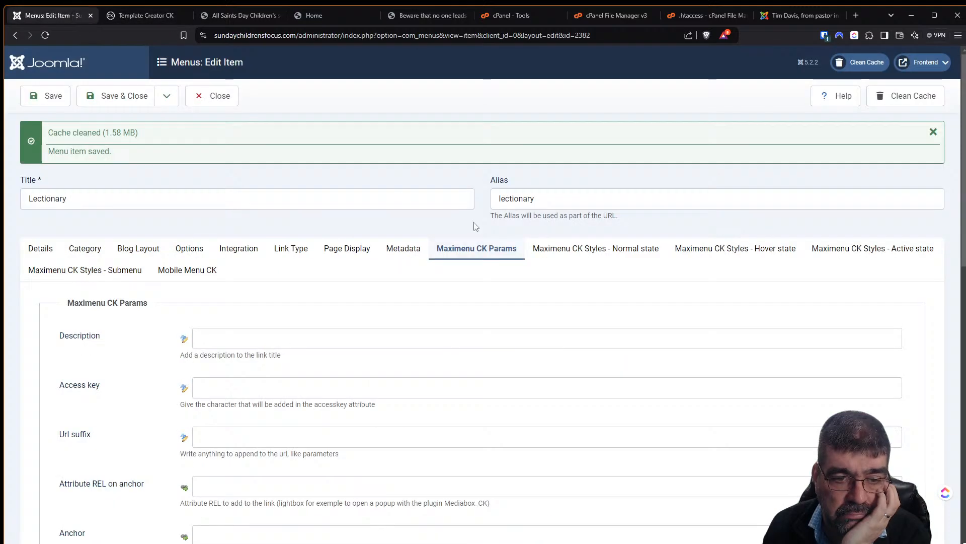
# Step: Review the Lectionary item's Maximenu CK Params down to column management for another setting that could affect the dropdown width
pyautogui.scroll(-2, 359, 191)
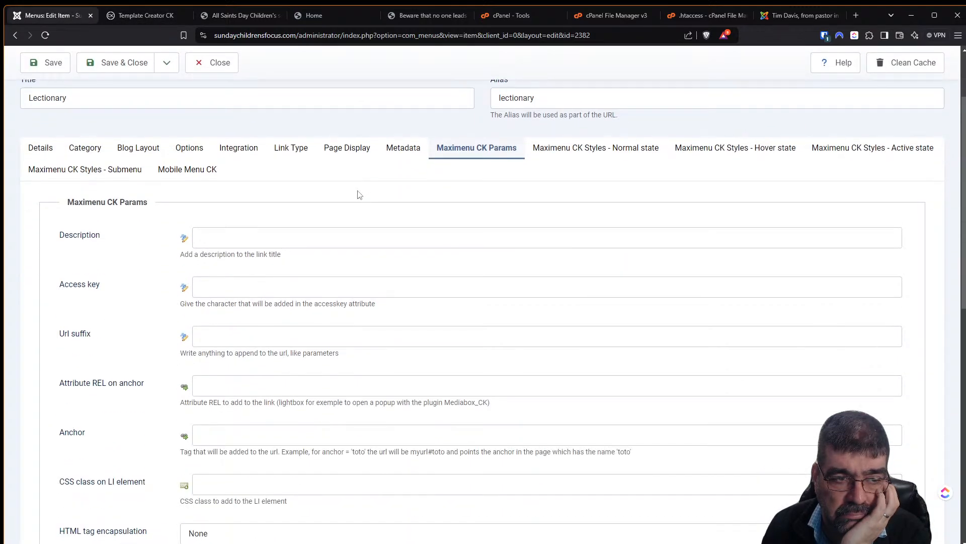
pyautogui.scroll(2, 358, 195)
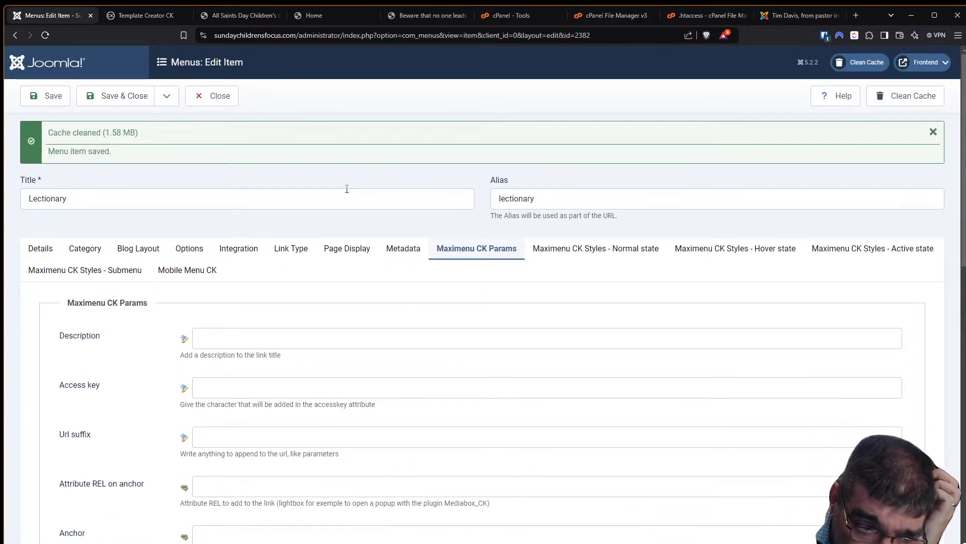
pyautogui.scroll(-3, 346, 188)
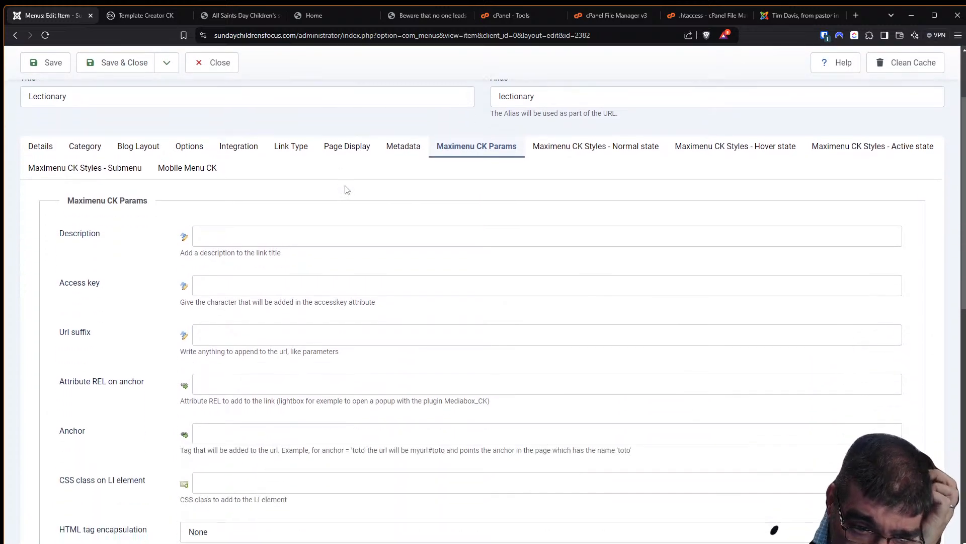
pyautogui.scroll(-3, 346, 185)
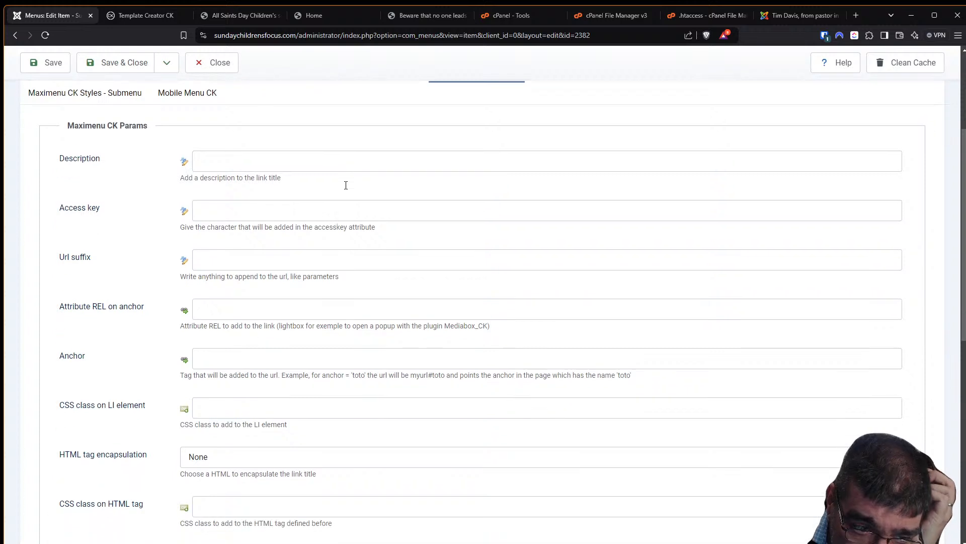
pyautogui.scroll(-3, 346, 185)
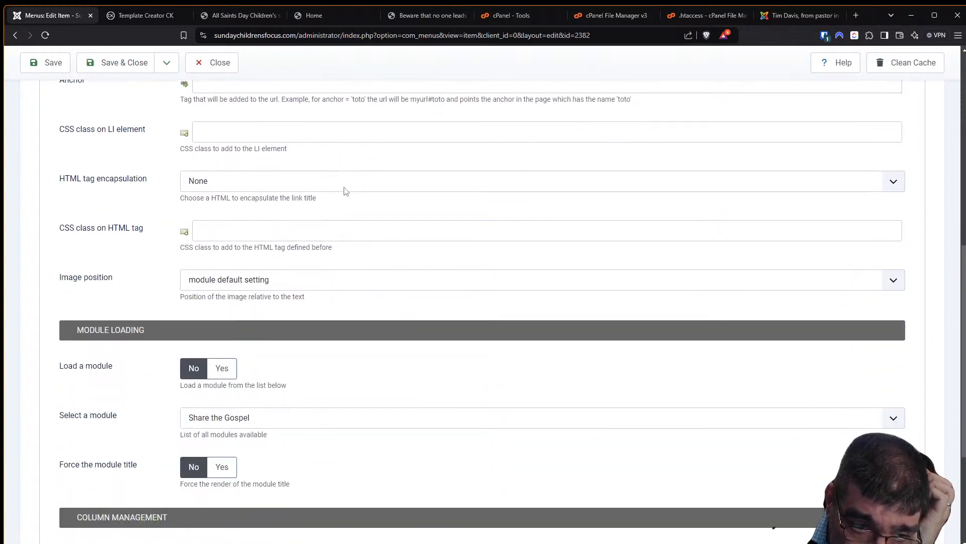
pyautogui.scroll(-2, 344, 190)
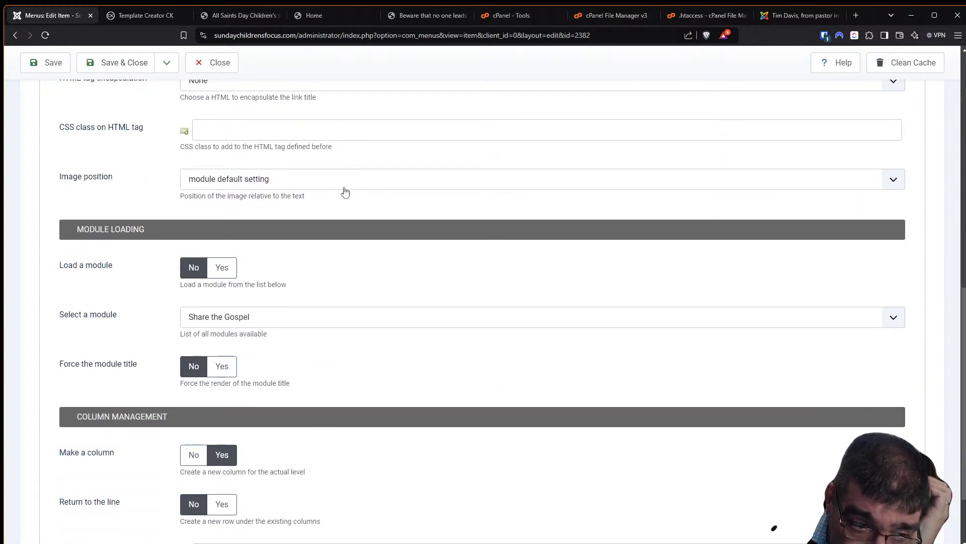
pyautogui.scroll(-2, 345, 192)
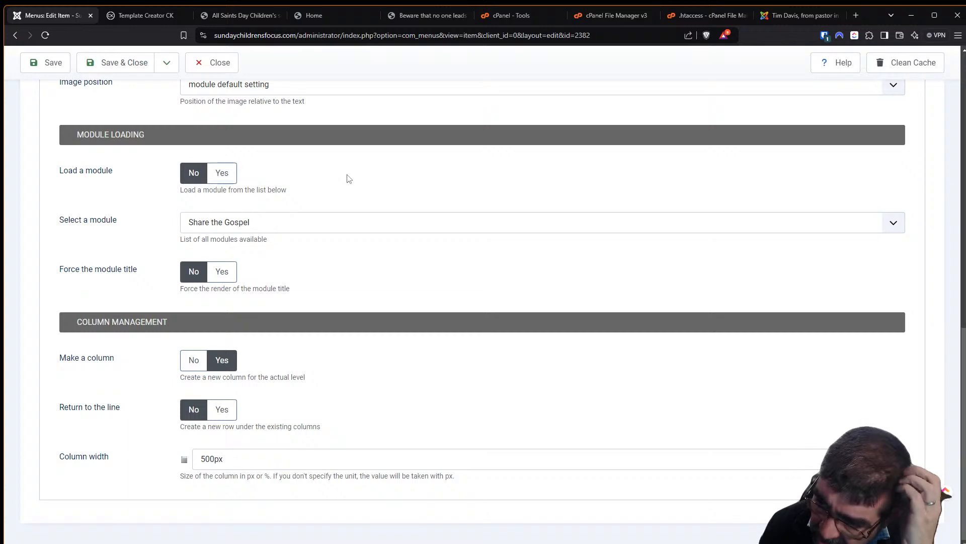
pyautogui.scroll(4, 352, 177)
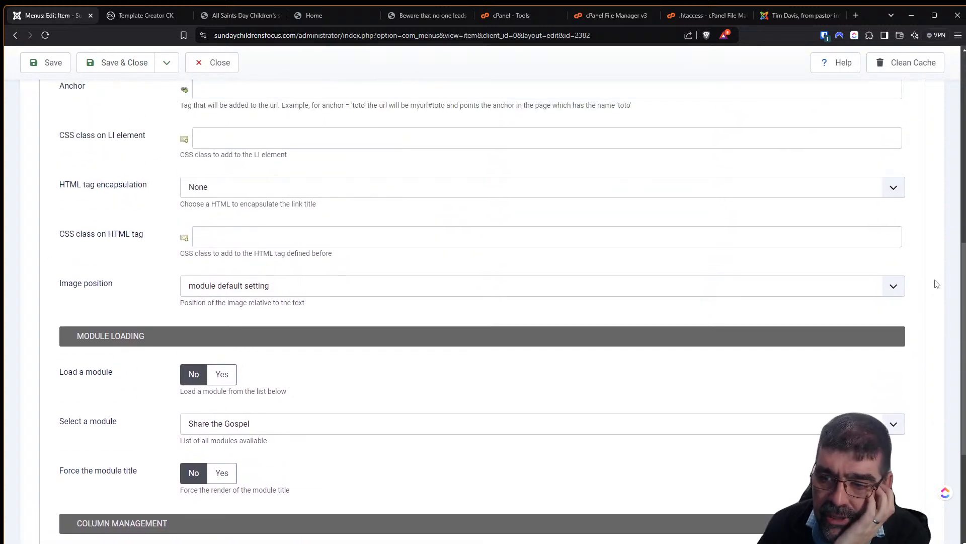
pyautogui.scroll(9, 963, 285)
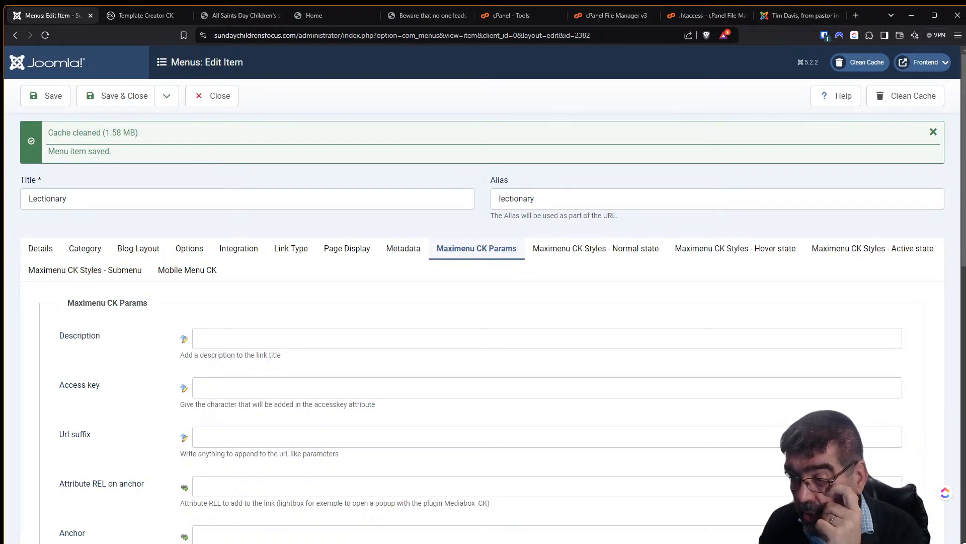
# Step: Set Make a column to No and clear the column width in the Lectionary item's column management settings
pyautogui.scroll(-1, 438, 271)
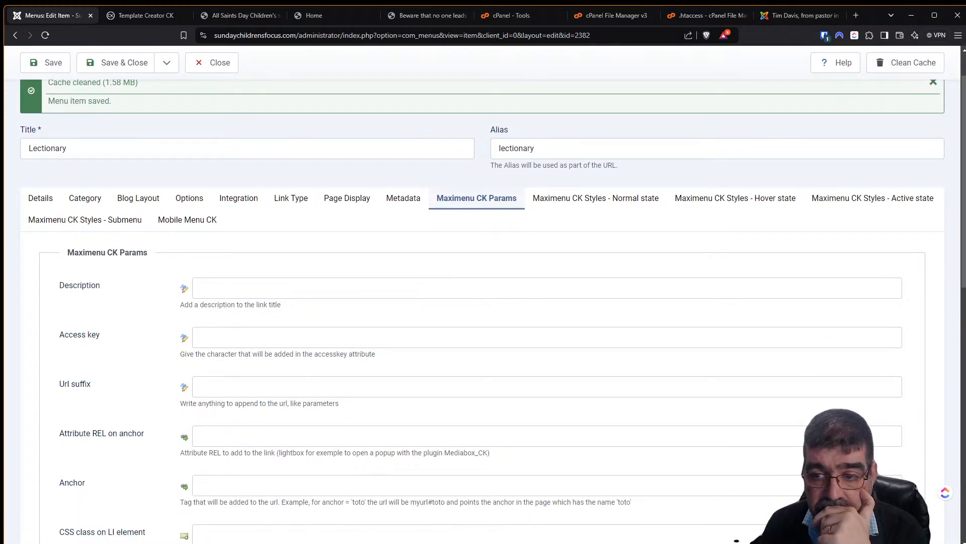
pyautogui.scroll(-8, 483, 302)
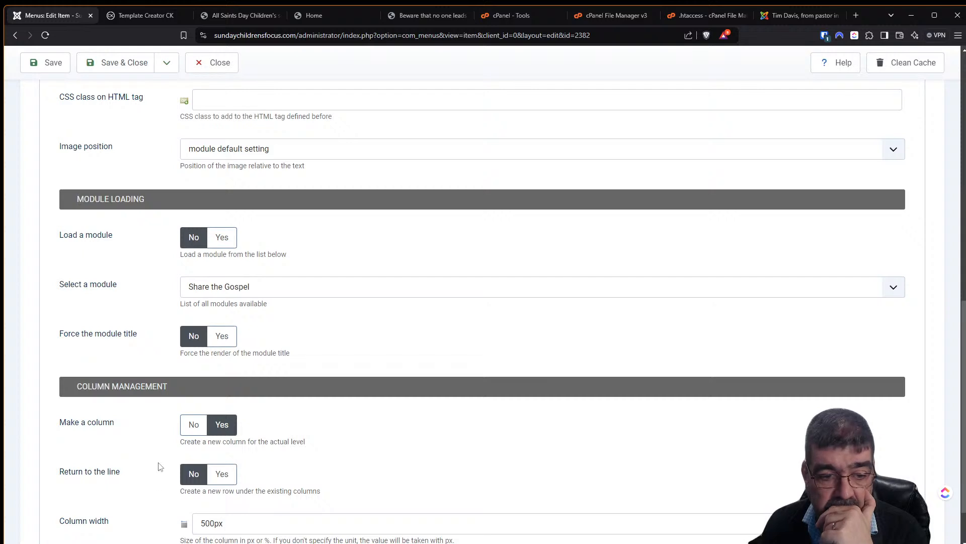
pyautogui.click(184, 431)
pyautogui.doubleClick(249, 517)
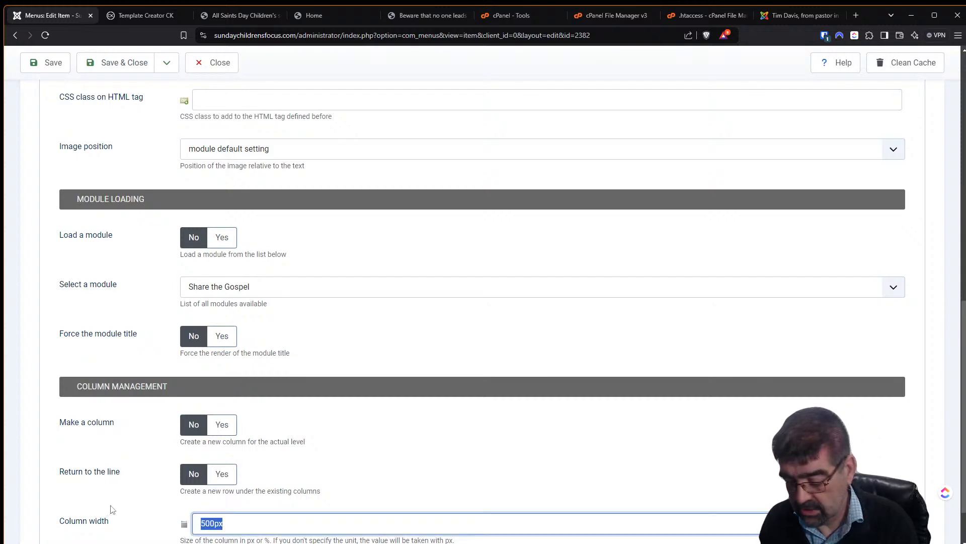
pyautogui.press('BackSpace')
pyautogui.scroll(3, 723, 306)
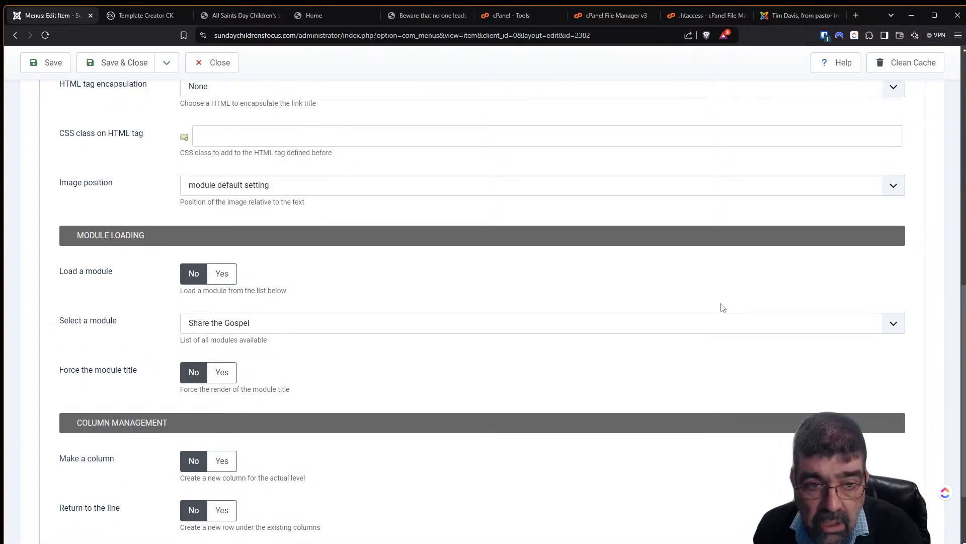
# Step: Review the Lectionary item's Maximenu CK submenu styles, from submenu width down to borders, for anything affecting the dropdown width
pyautogui.scroll(8, 915, 236)
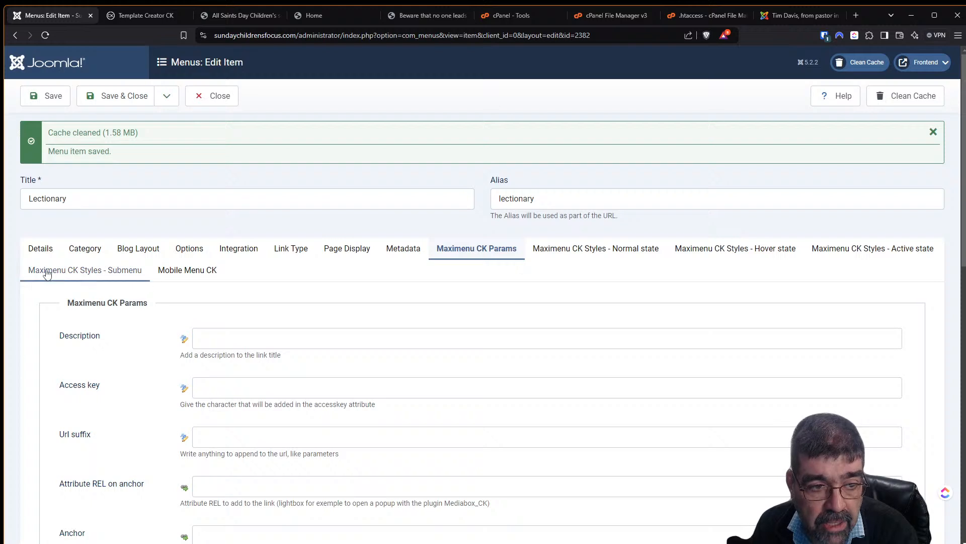
pyautogui.click(68, 272)
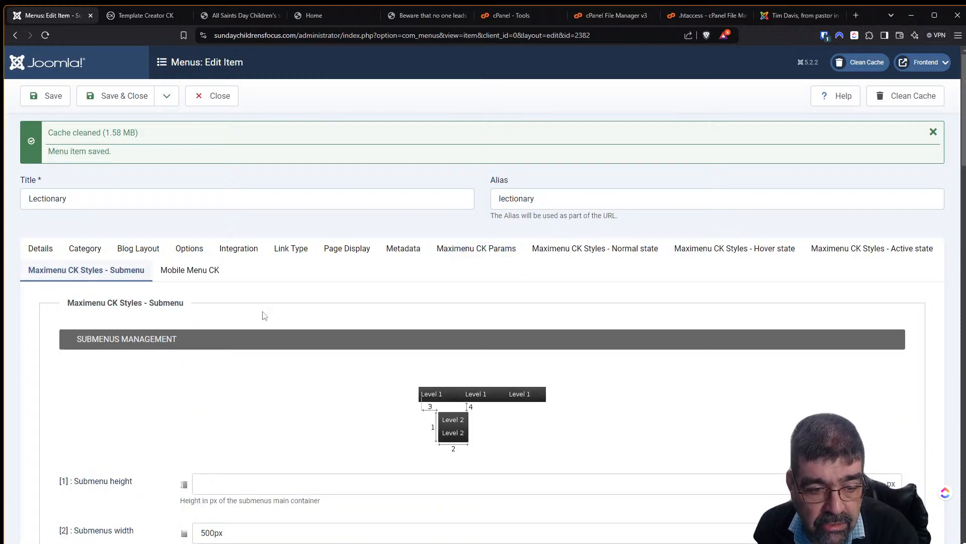
pyautogui.scroll(-4, 526, 328)
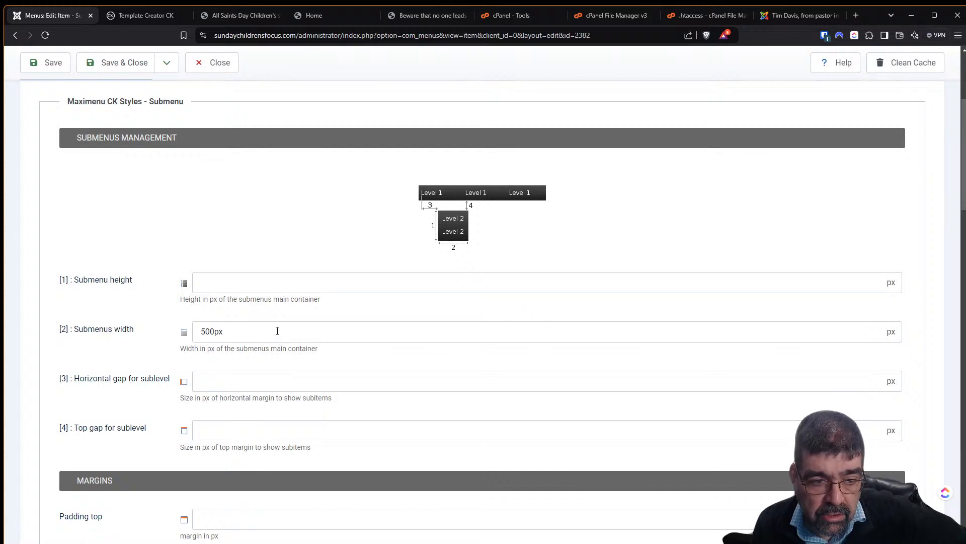
pyautogui.scroll(-10, 277, 330)
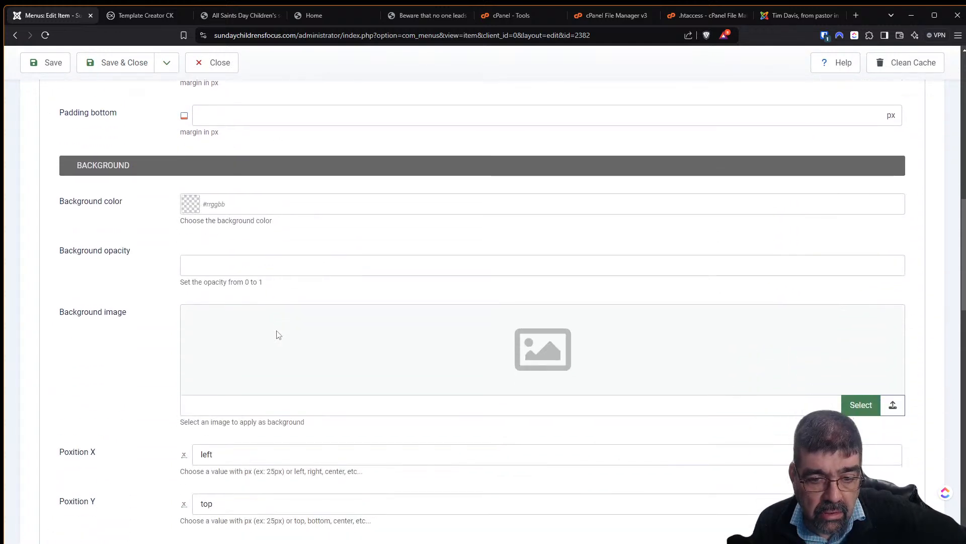
pyautogui.scroll(-12, 277, 333)
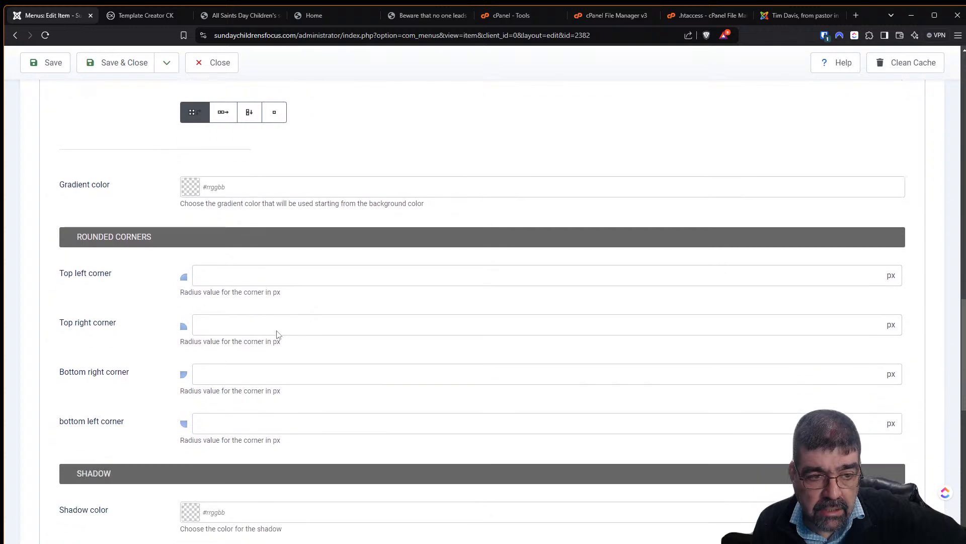
pyautogui.scroll(-5, 277, 330)
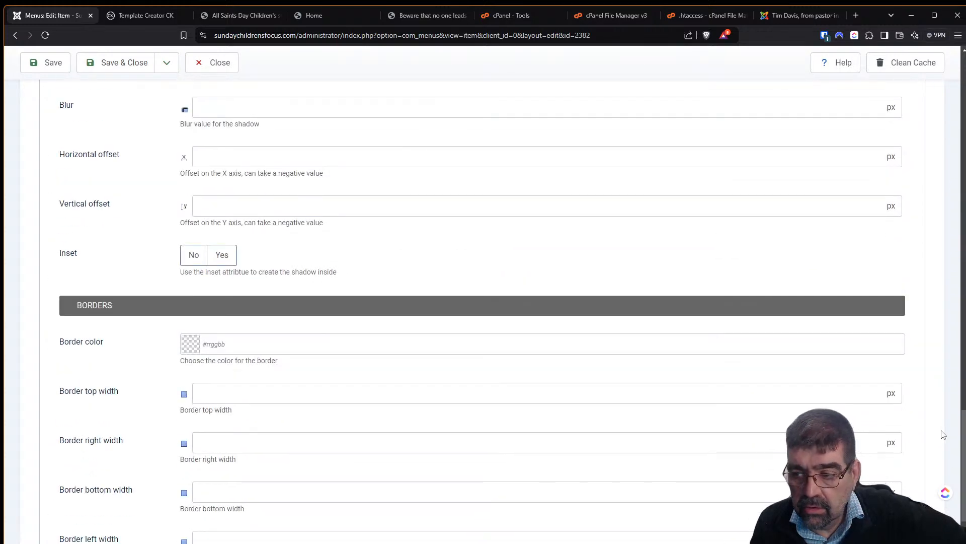
pyautogui.moveTo(963, 431); pyautogui.dragTo(963, 76)
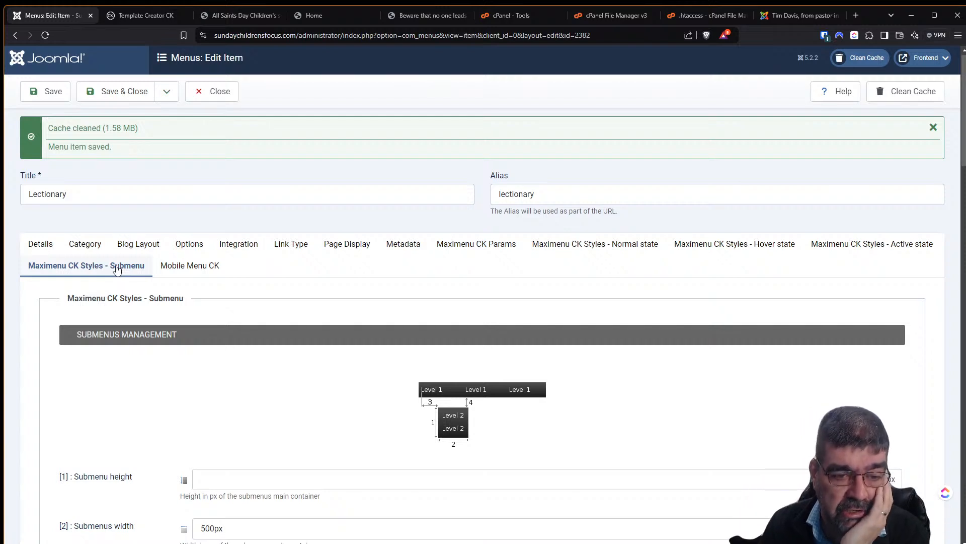
pyautogui.scroll(-2, 319, 352)
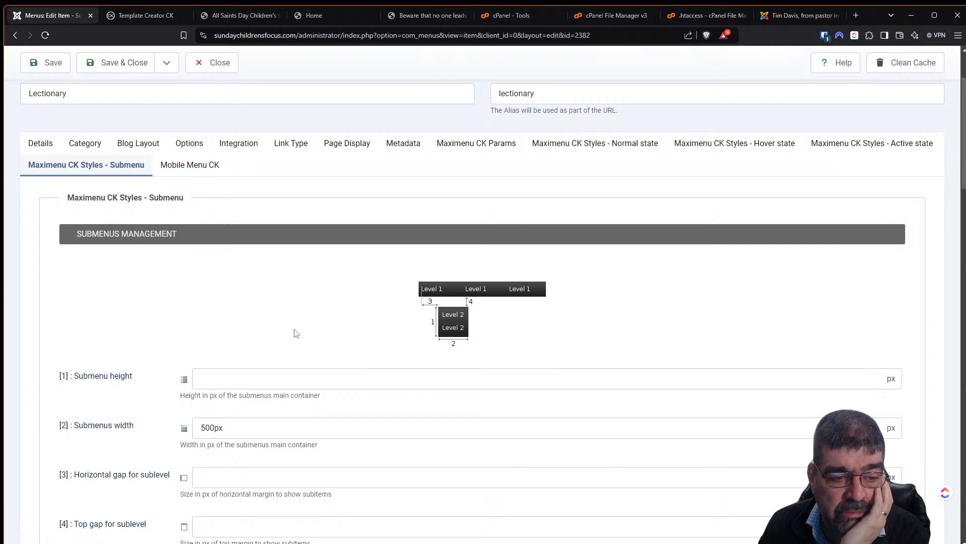
pyautogui.scroll(-4, 296, 333)
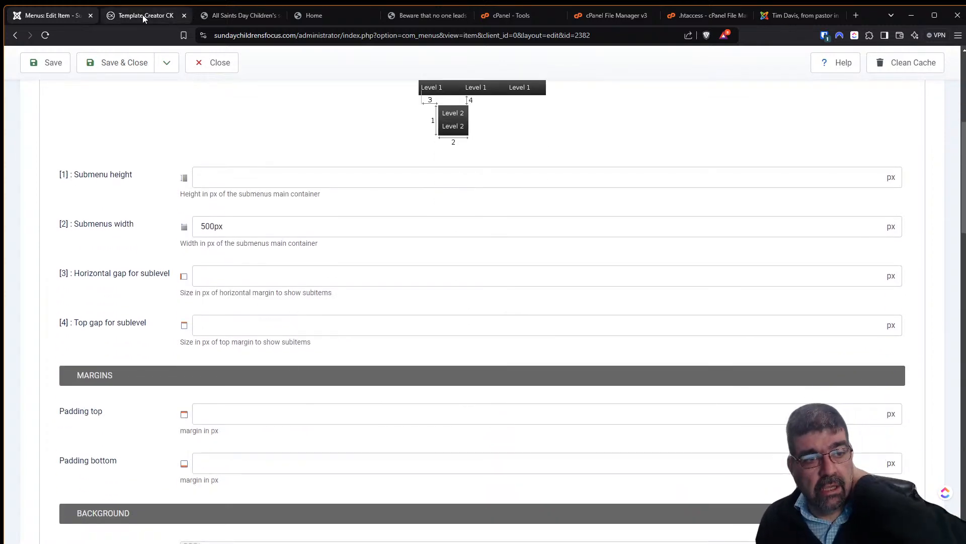
# Step: Inspect the first link in the Lectionary dropdown on the staging home page with the browser's developer tools
pyautogui.click(313, 15)
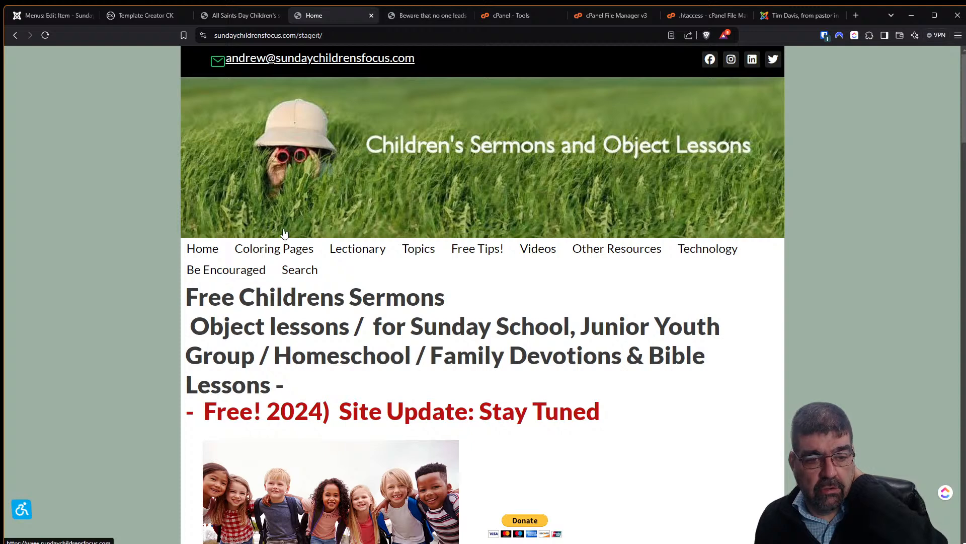
pyautogui.moveTo(358, 248)
pyautogui.rightClick(363, 274)
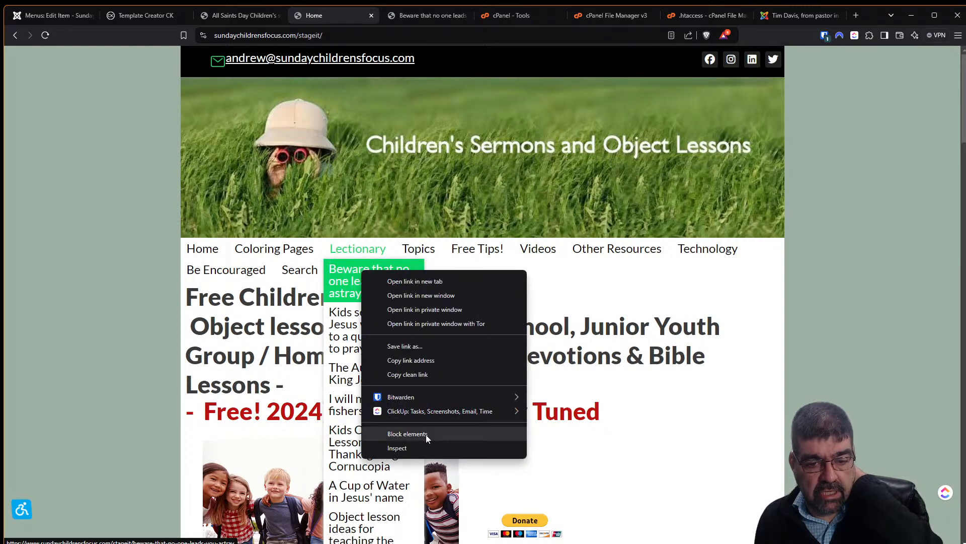
pyautogui.click(429, 447)
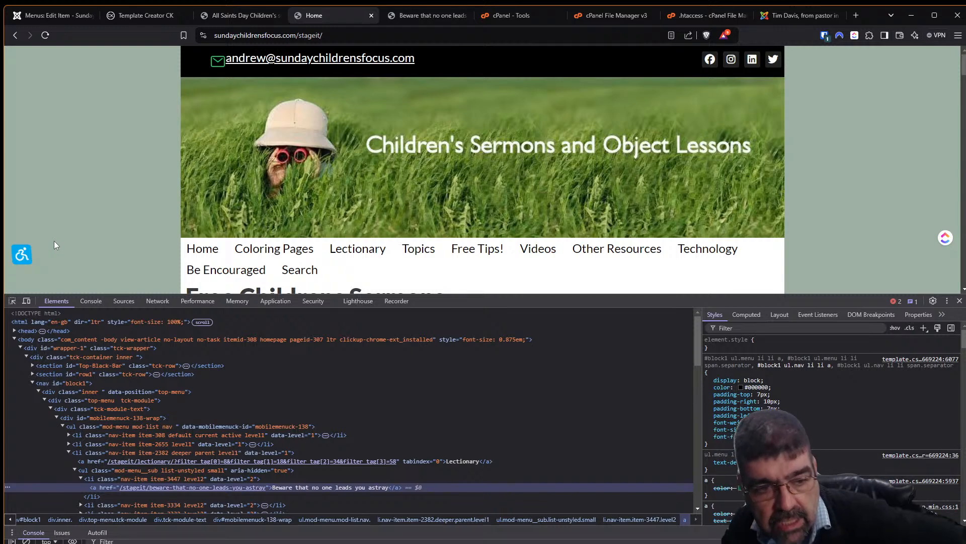
pyautogui.moveTo(365, 255)
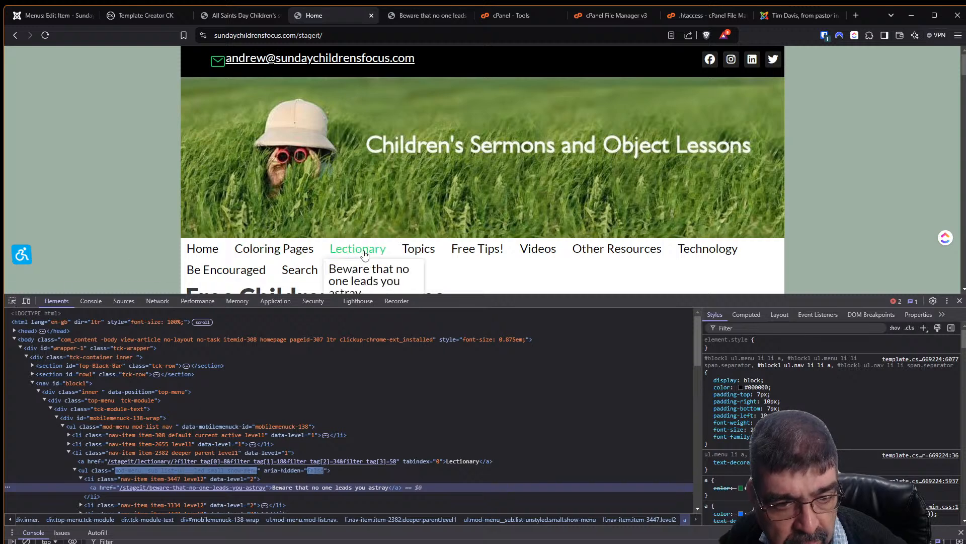
pyautogui.rightClick(376, 280)
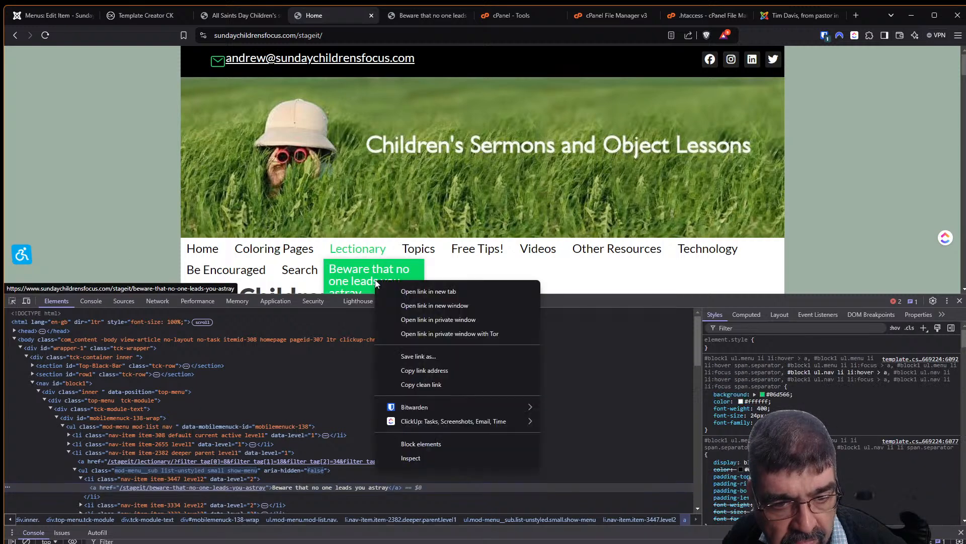
pyautogui.click(433, 457)
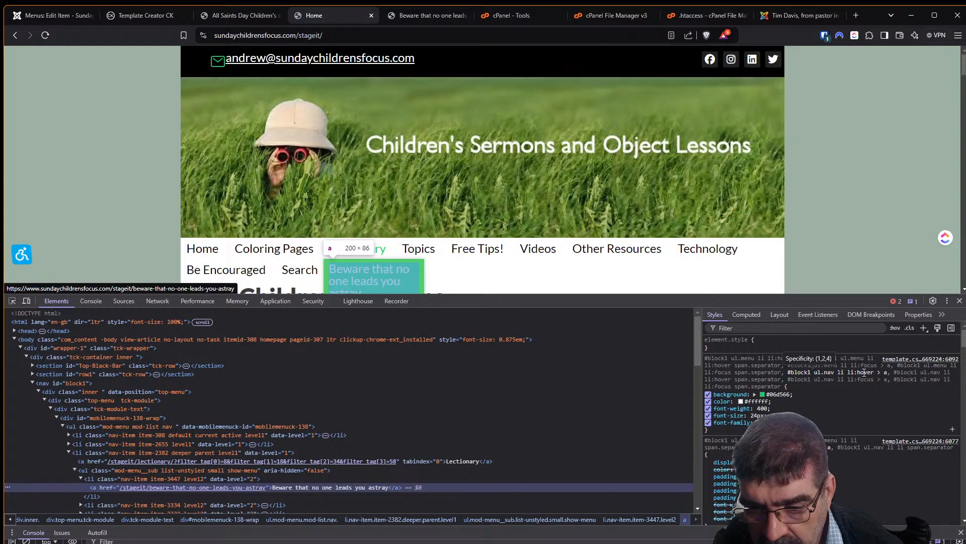
# Step: Add a test width of 500px to the submenu link's hover CSS rule in the developer tools
pyautogui.click(733, 431)
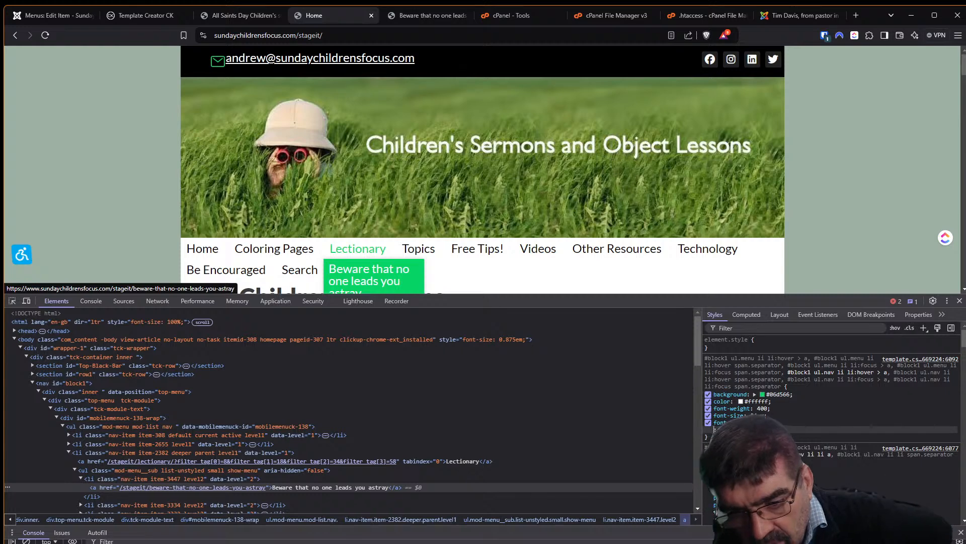
pyautogui.write('w')
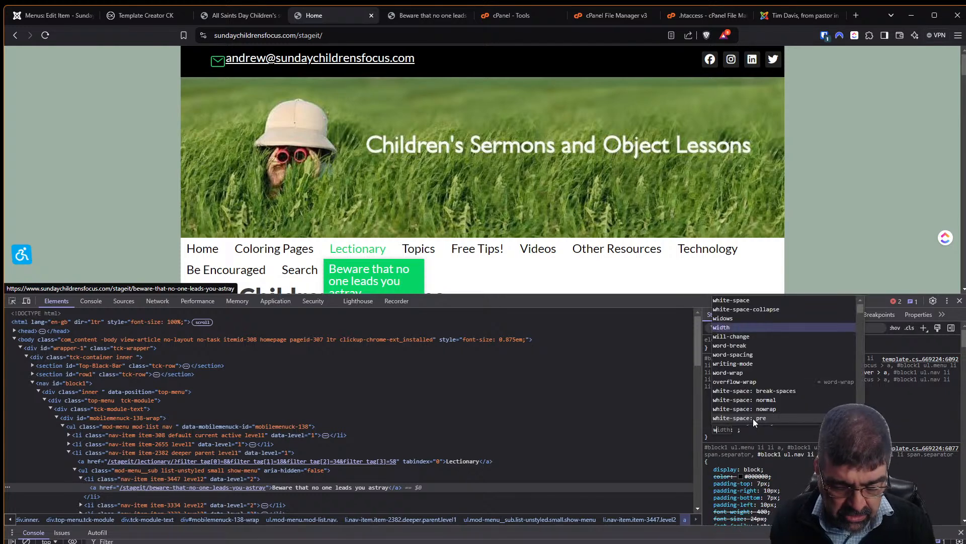
pyautogui.write('idth')
pyautogui.press('Tab')
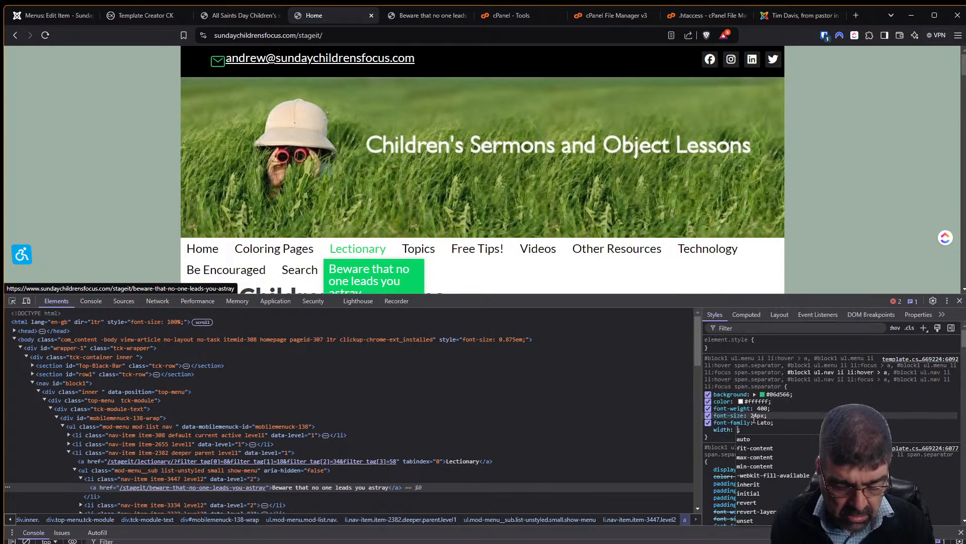
pyautogui.write('500px')
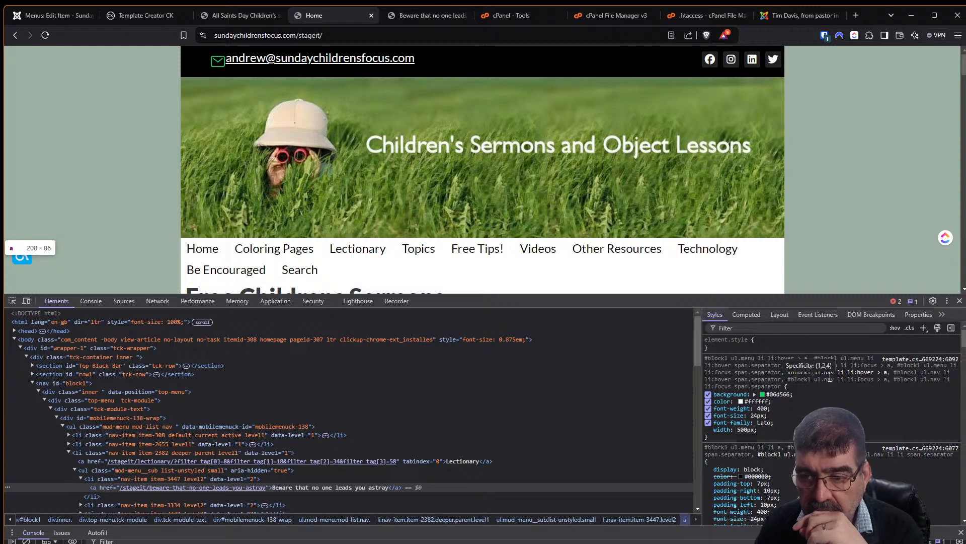
# Step: Close the Lectionary menu item in the Joomla administrator without saving and open the site modules list
pyautogui.click(59, 17)
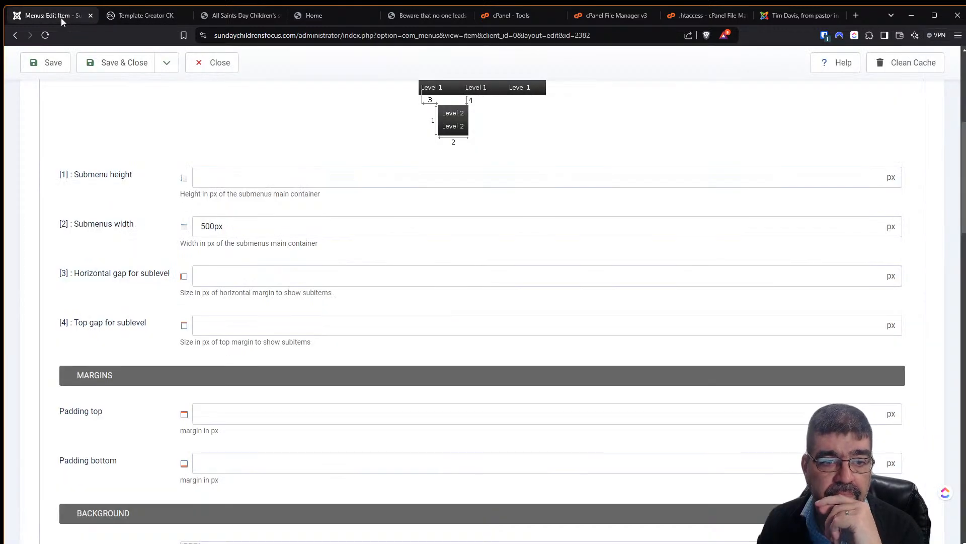
pyautogui.click(213, 69)
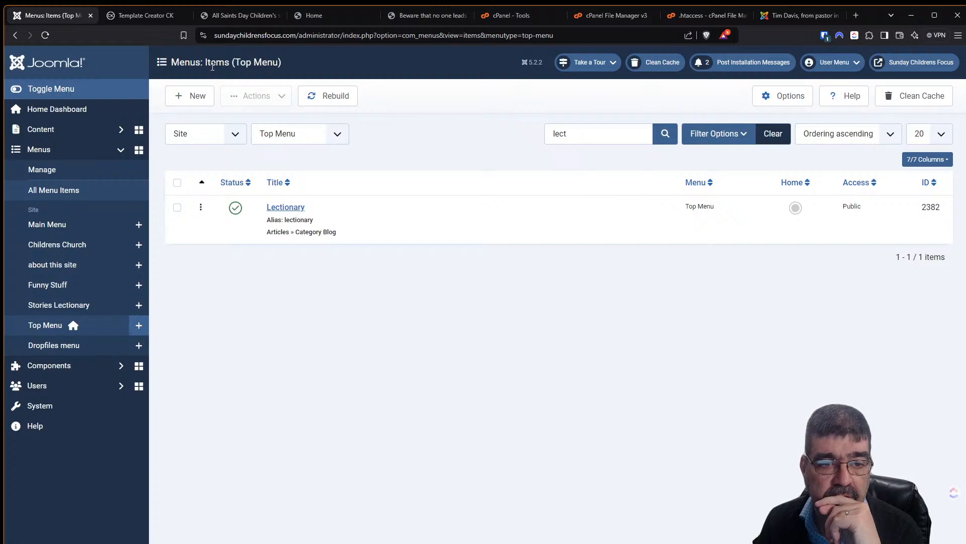
pyautogui.click(185, 101)
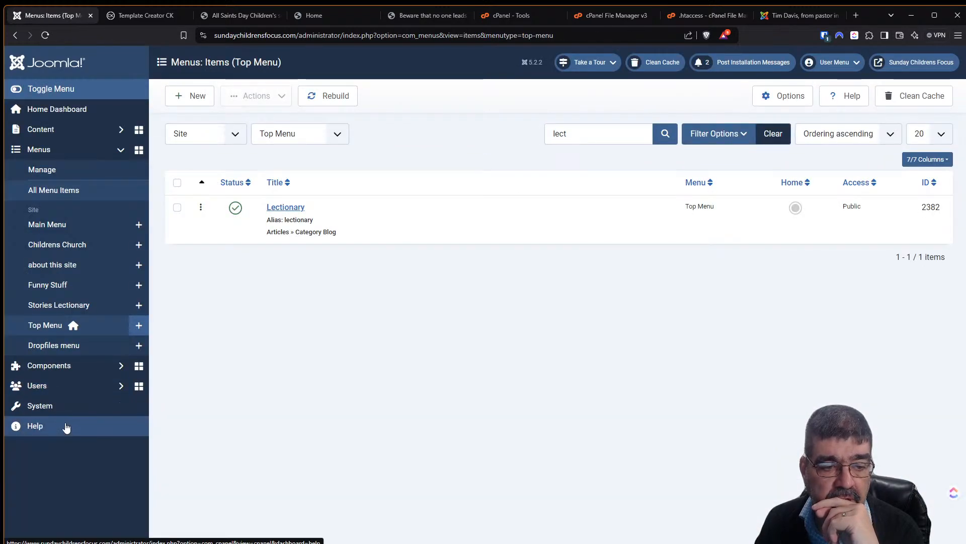
pyautogui.click(69, 397)
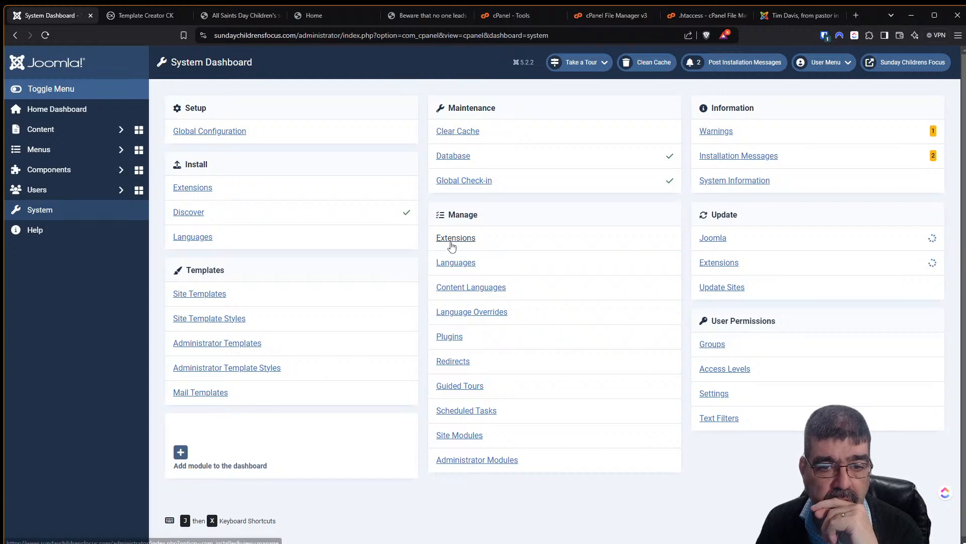
pyautogui.click(461, 439)
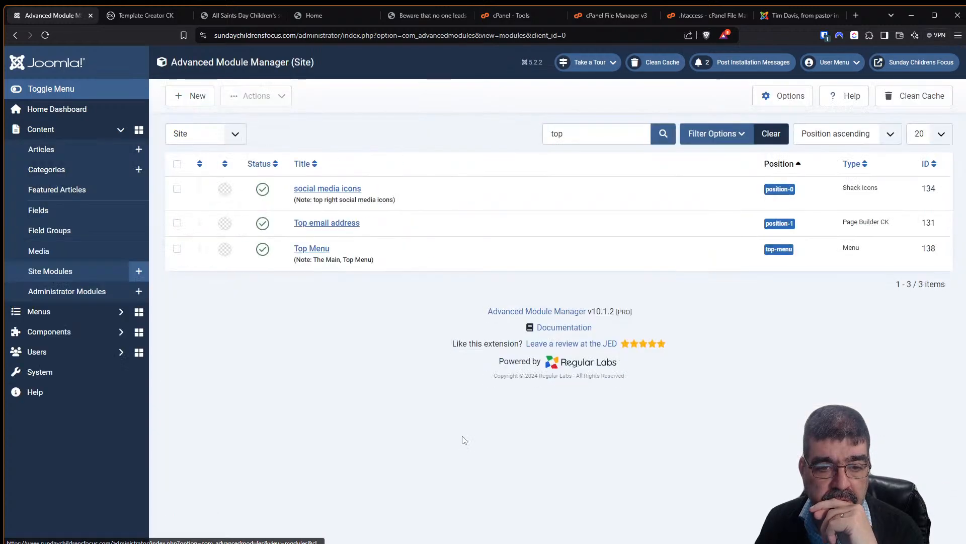
# Step: Start a new site module of type Maximenu CK, filtering the types by "ck", and title it "Top Menu"
pyautogui.click(185, 99)
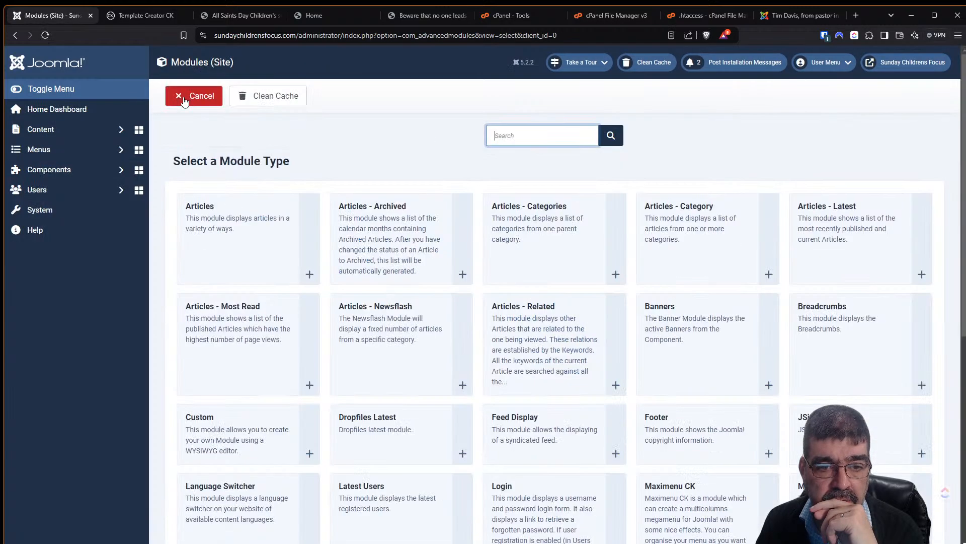
pyautogui.click(524, 129)
pyautogui.write('ck')
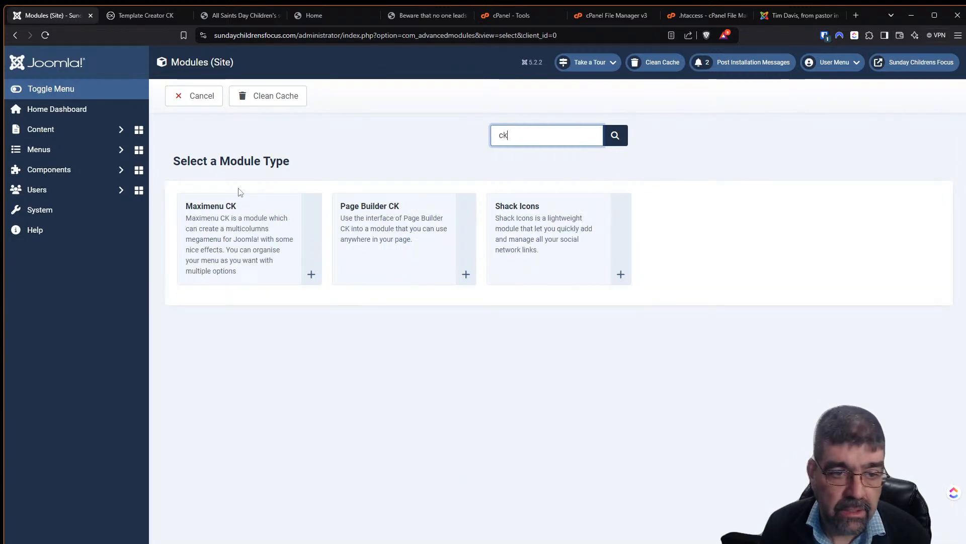
pyautogui.click(228, 217)
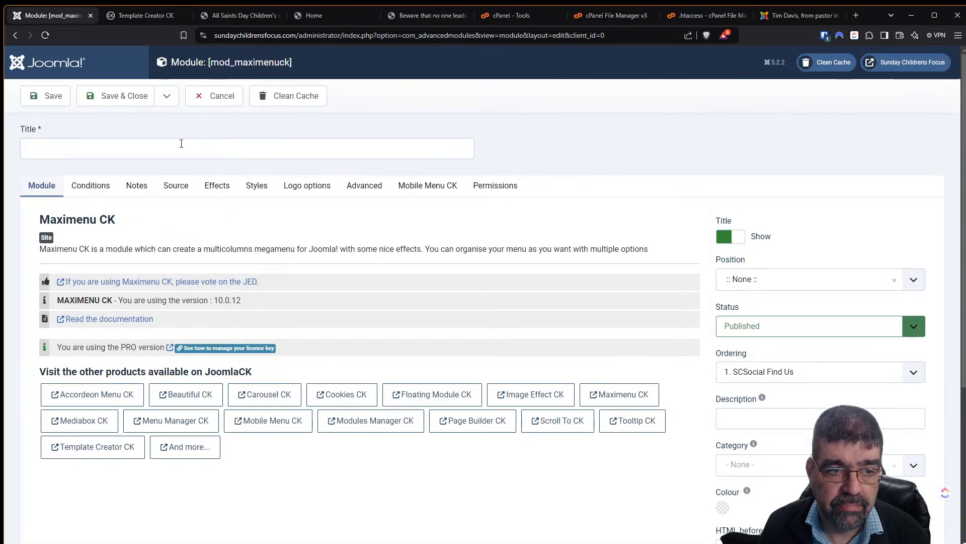
pyautogui.click(181, 144)
pyautogui.write('Top Menu')
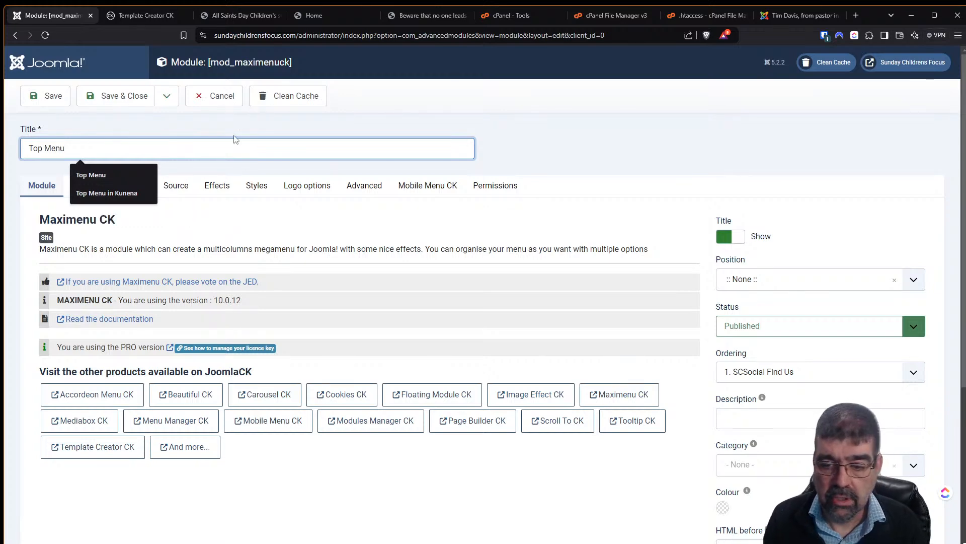
# Step: Check the navigation block's position name in Template Creator CK and assign the new module to Top Menu [top-menu]
pyautogui.scroll(-5, 895, 308)
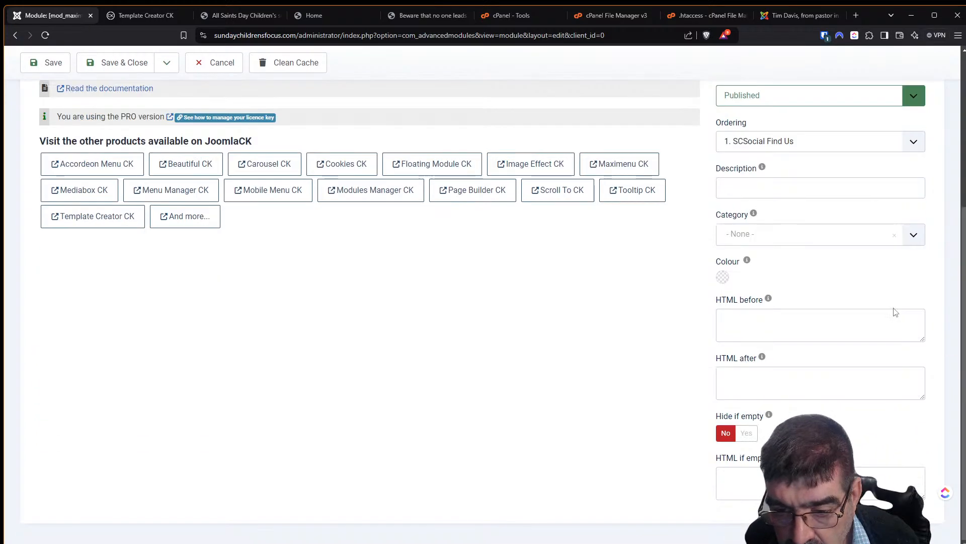
pyautogui.scroll(5, 829, 382)
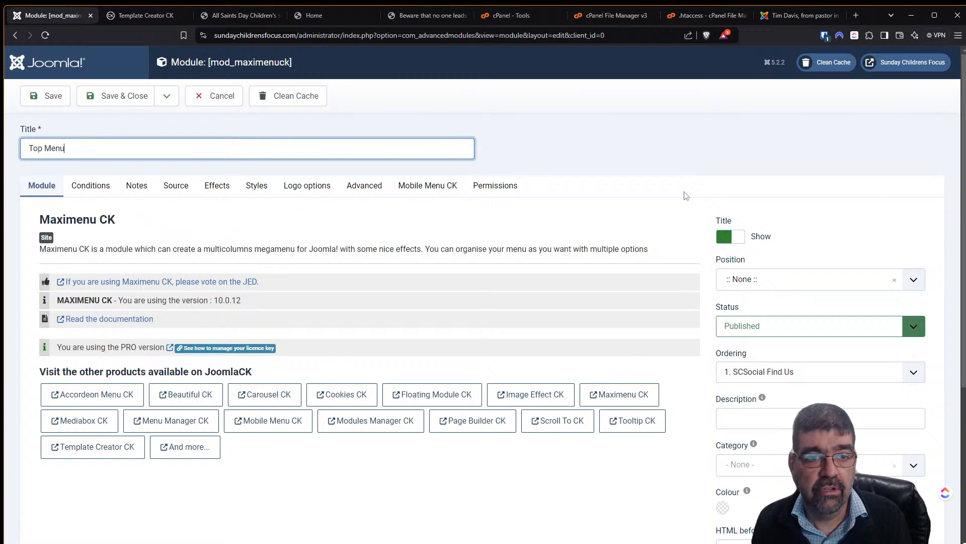
pyautogui.click(157, 23)
pyautogui.scroll(-2, 546, 265)
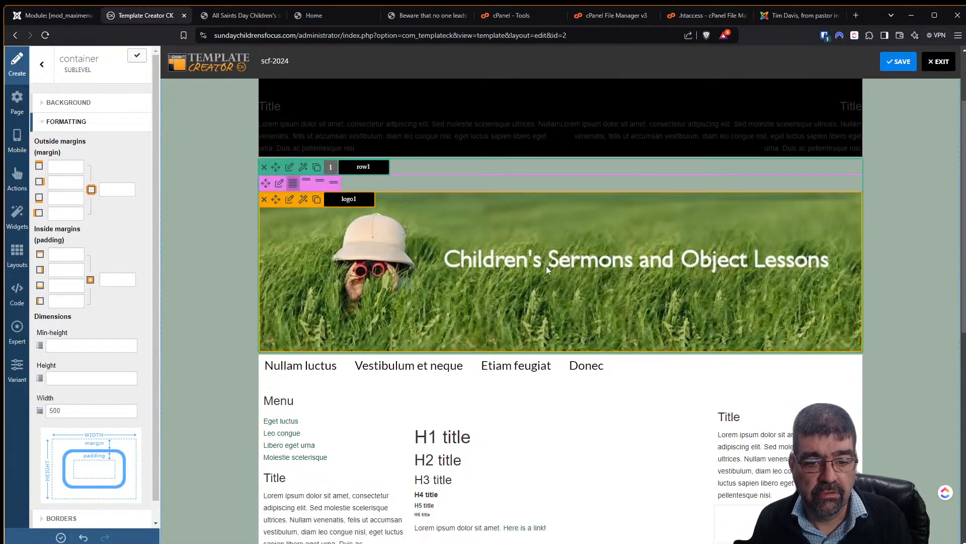
pyautogui.moveTo(537, 373)
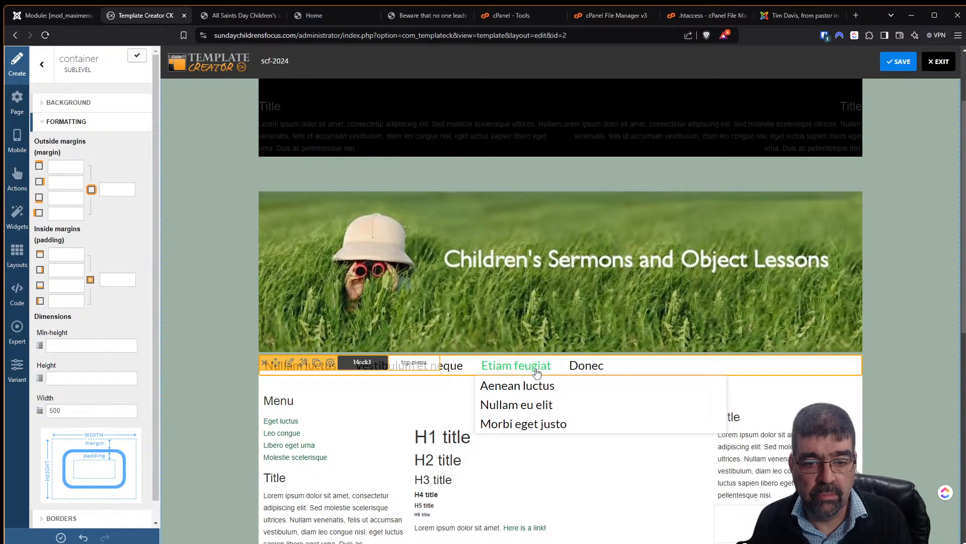
pyautogui.click(37, 17)
pyautogui.click(744, 285)
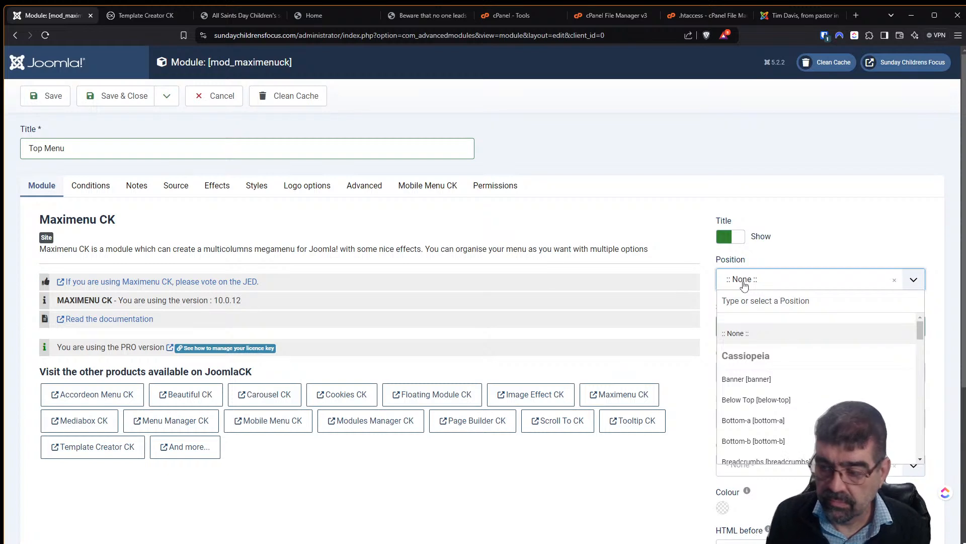
pyautogui.write('top-')
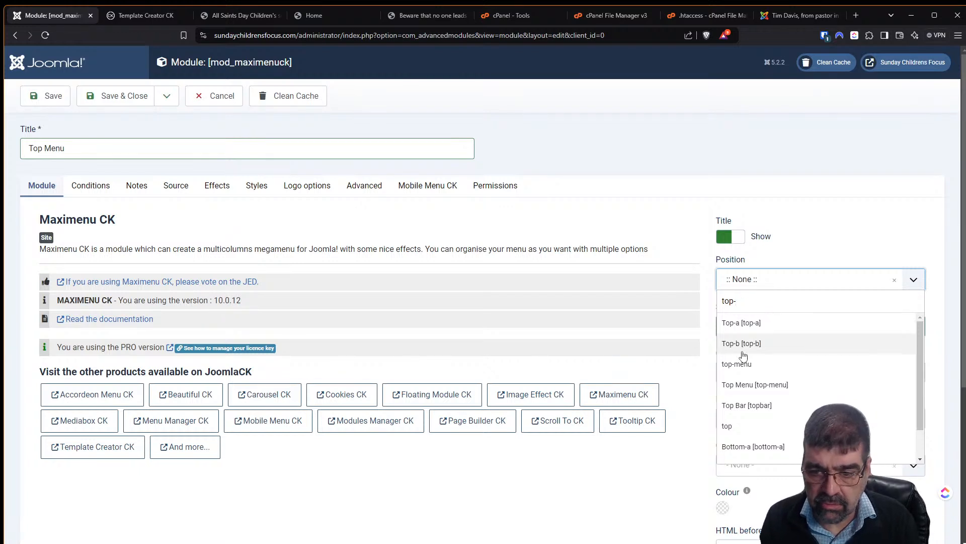
pyautogui.click(745, 384)
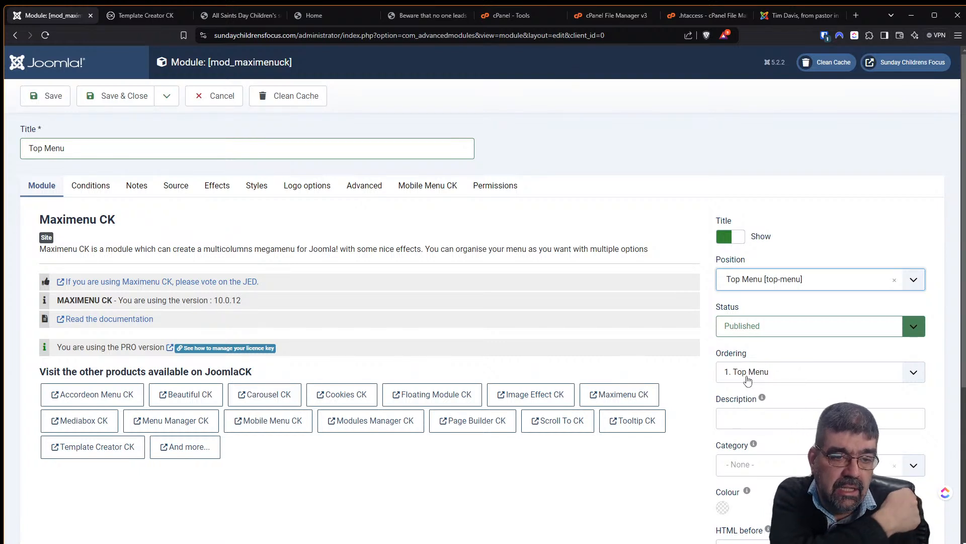
# Step: Set the new Maximenu CK module's menu to render to Top Menu and save the module
pyautogui.click(166, 187)
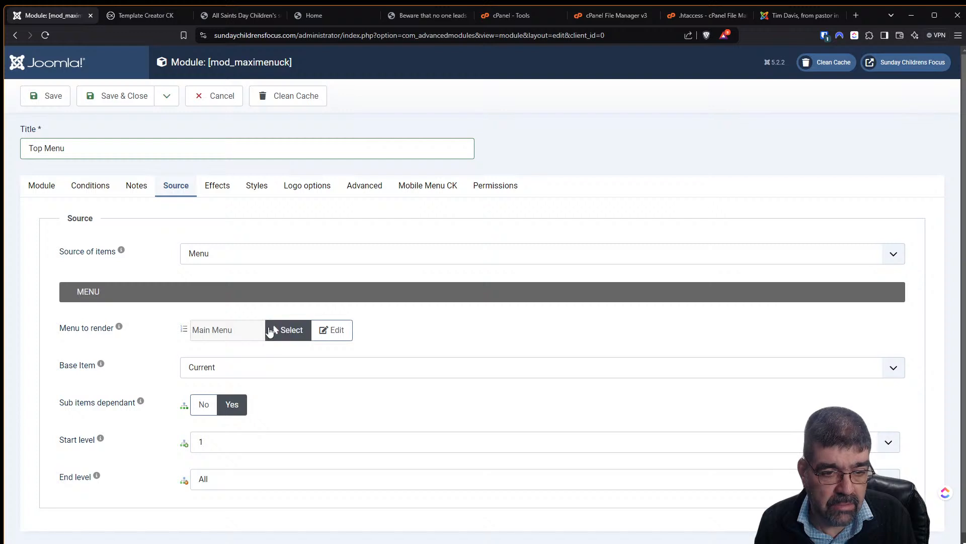
pyautogui.click(284, 335)
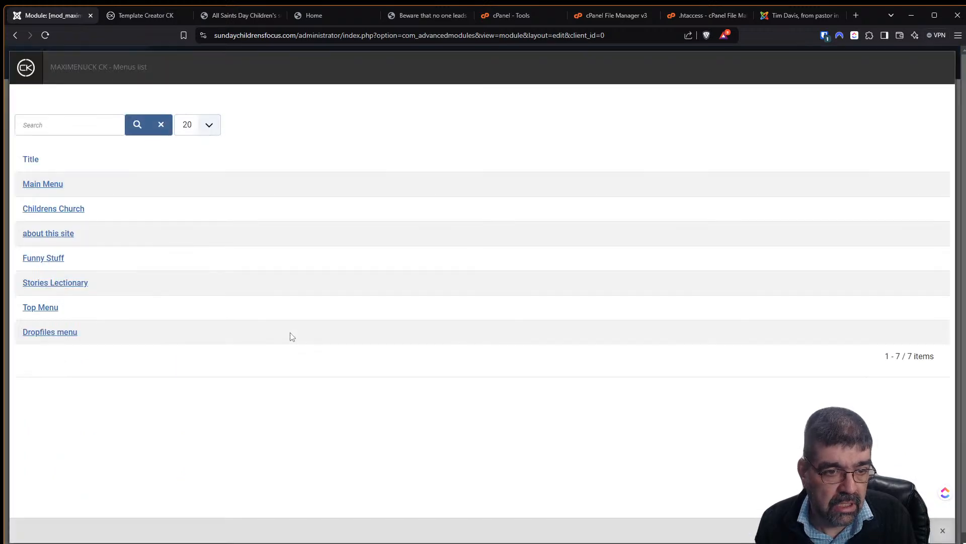
pyautogui.click(33, 308)
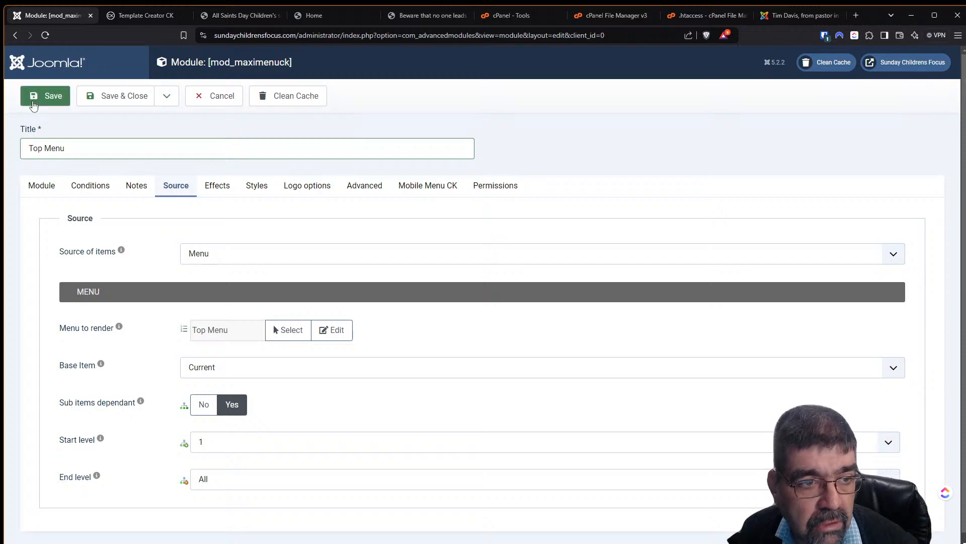
pyautogui.click(32, 105)
# Step: Reload the staging home page and inspect its top navigation
pyautogui.click(346, 16)
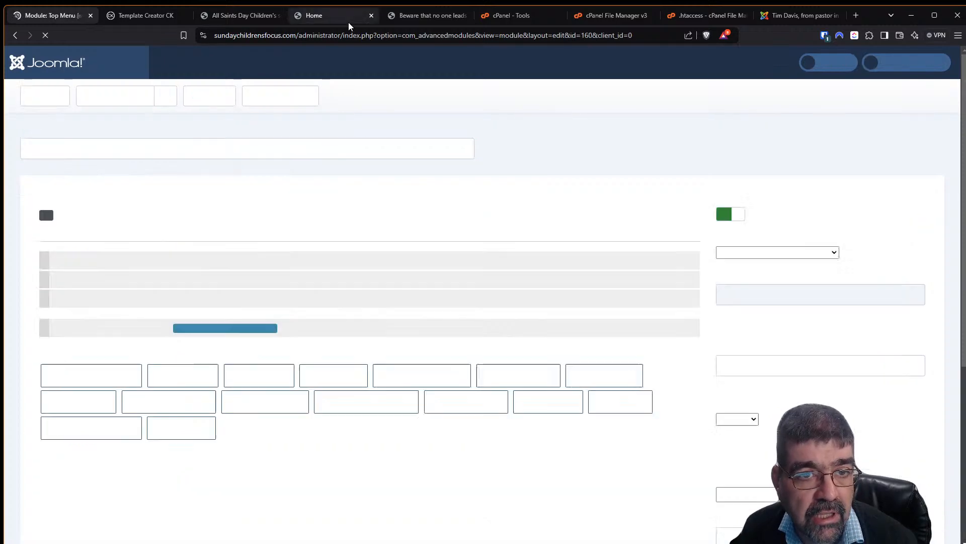
pyautogui.click(45, 35)
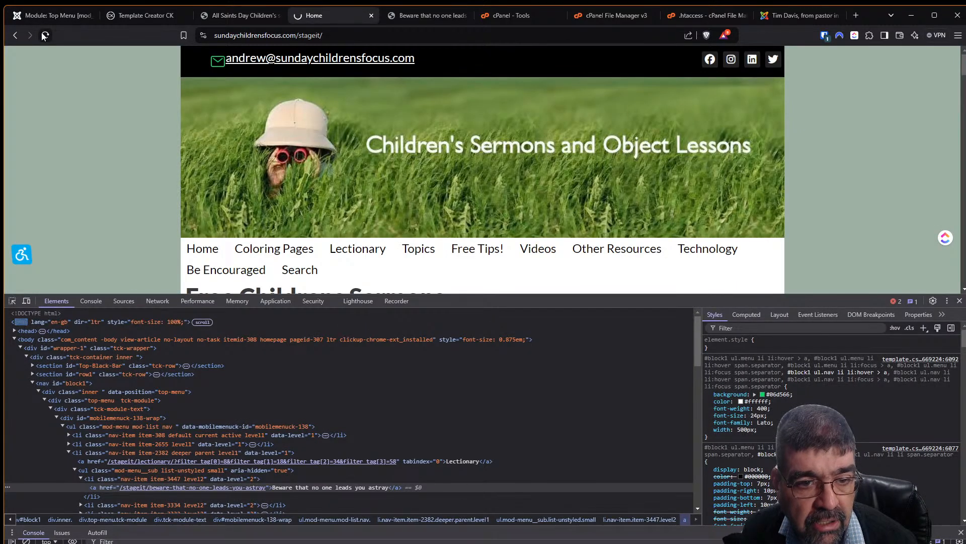
pyautogui.scroll(-4, 510, 208)
pyautogui.scroll(1, 509, 208)
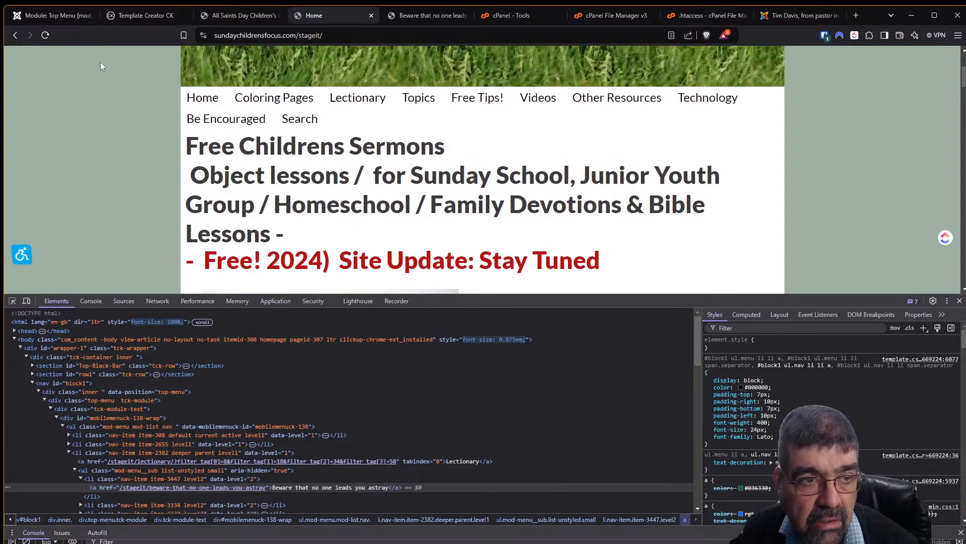
# Step: Check the display conditions of the Maximenu CK Top Menu module
pyautogui.click(56, 16)
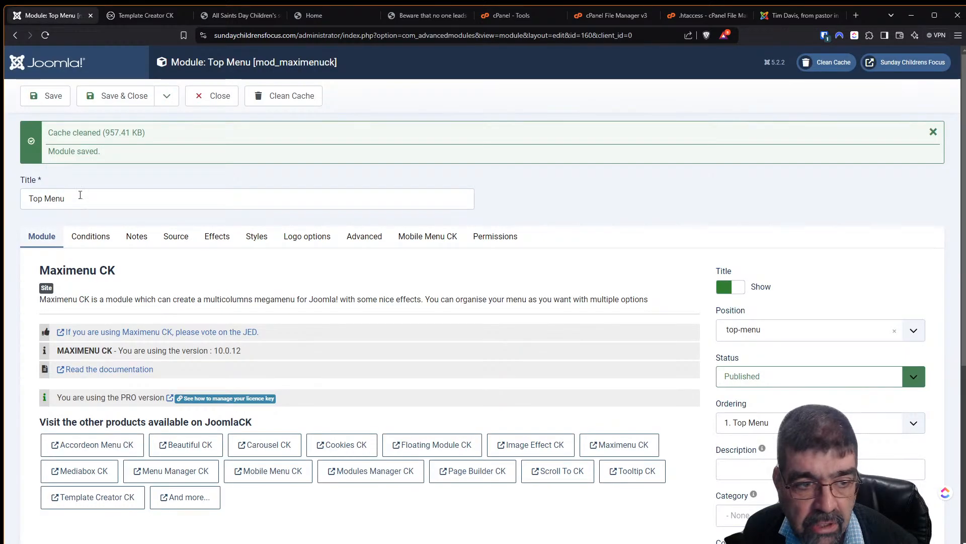
pyautogui.click(103, 237)
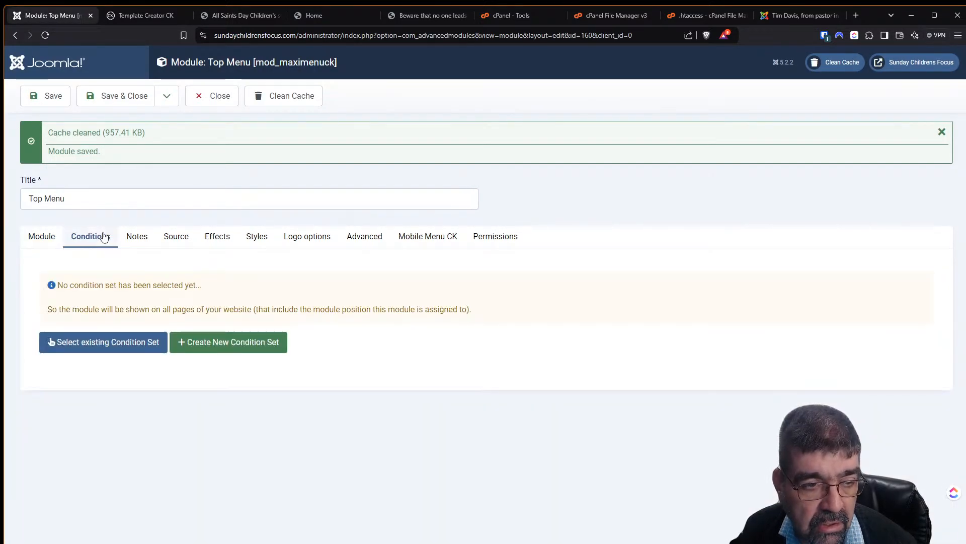
pyautogui.click(135, 18)
pyautogui.click(53, 15)
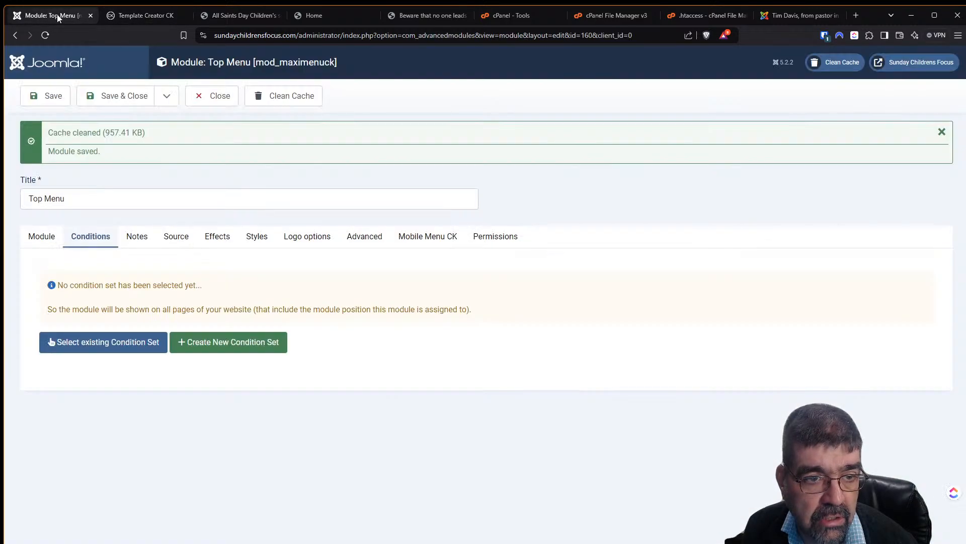
# Step: Close the module, unpublish the Menu-type Top Menu module and clean the cache before reloading the staging home page
pyautogui.click(212, 97)
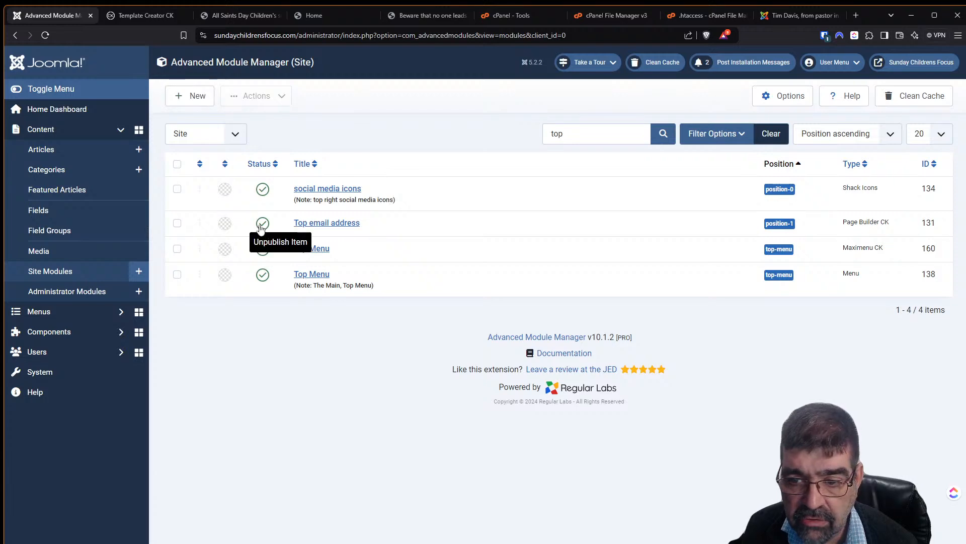
pyautogui.click(263, 278)
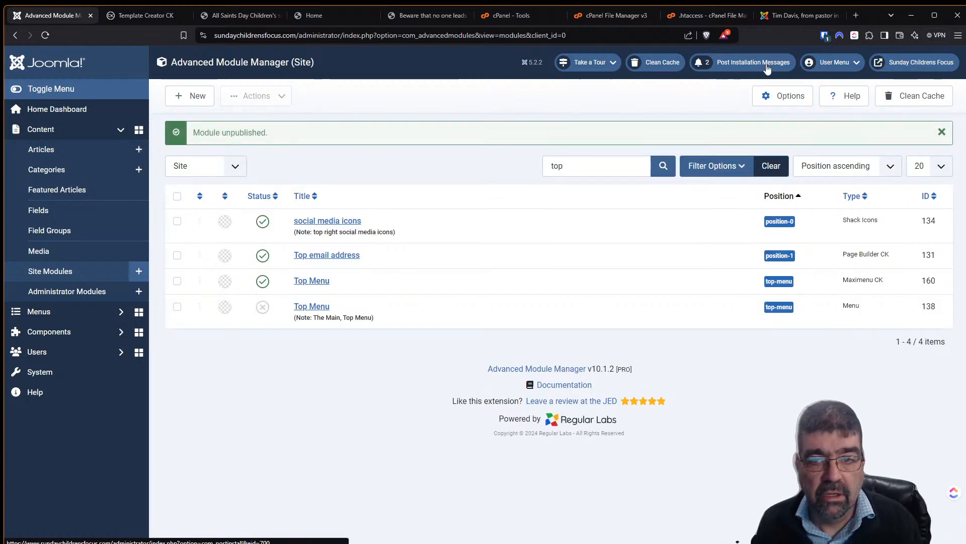
pyautogui.click(914, 96)
pyautogui.click(330, 19)
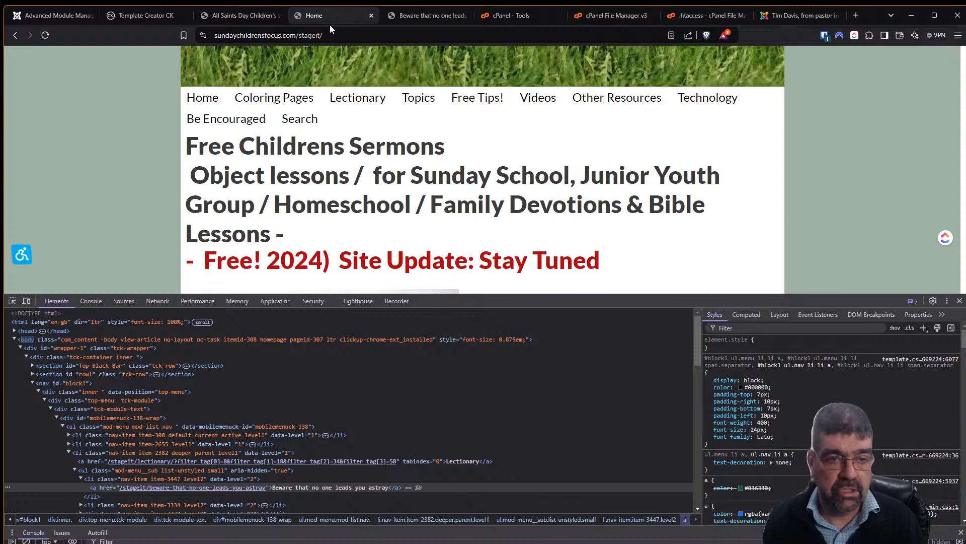
pyautogui.press('F5')
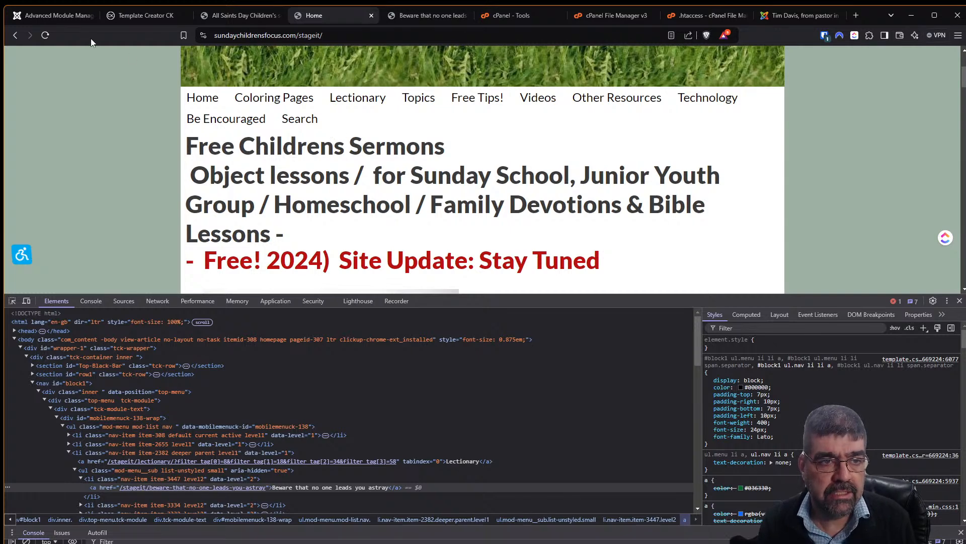
# Step: Unpublish the Maximenu CK Top Menu module, clean the cache and recheck the staging home page
pyautogui.click(62, 20)
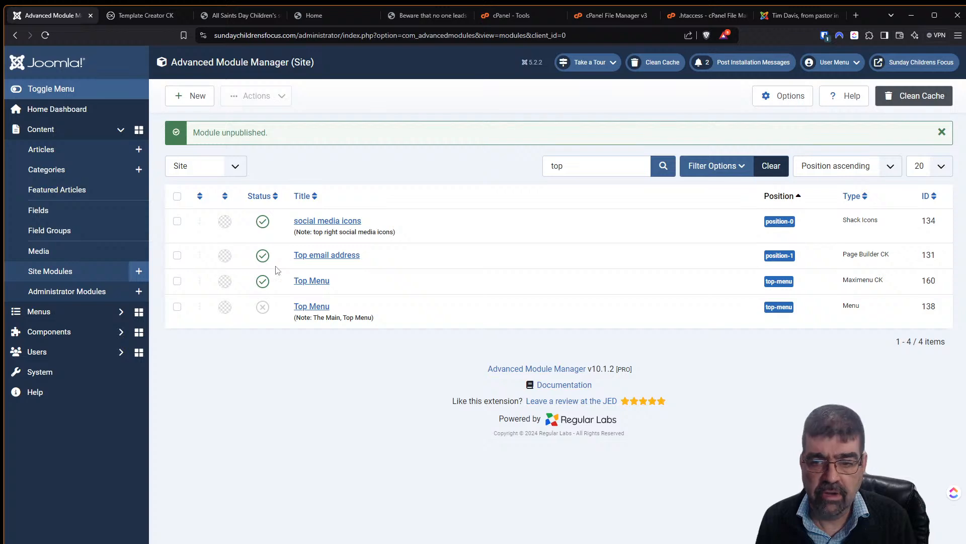
pyautogui.click(268, 284)
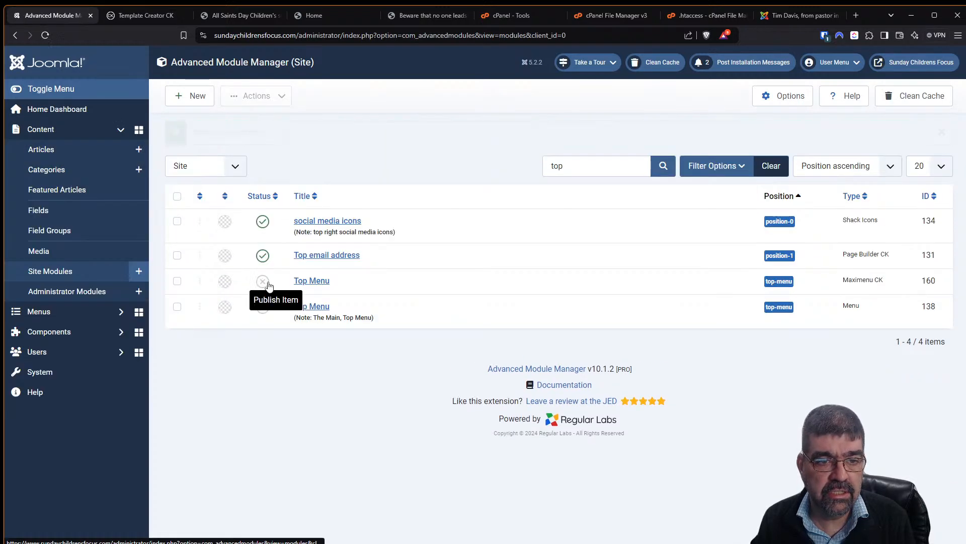
pyautogui.click(911, 98)
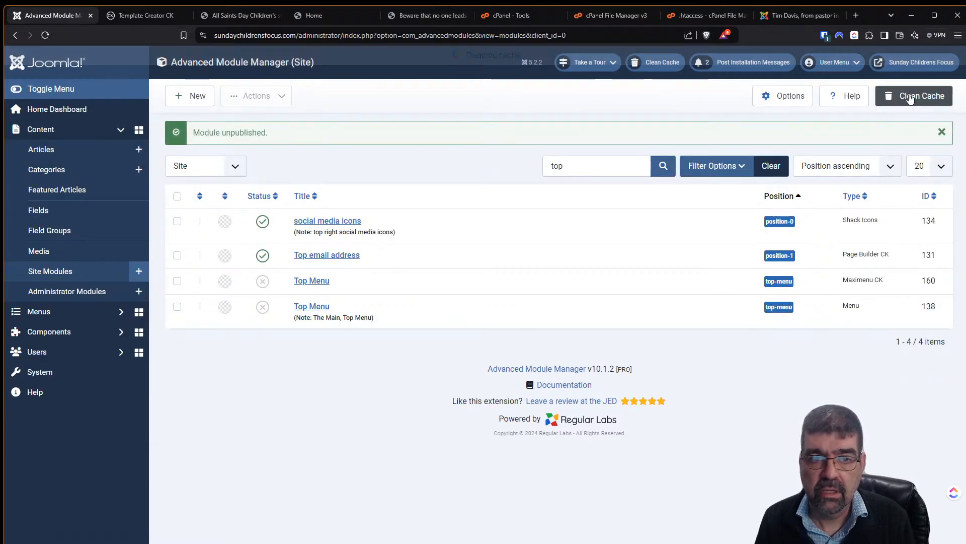
pyautogui.click(304, 20)
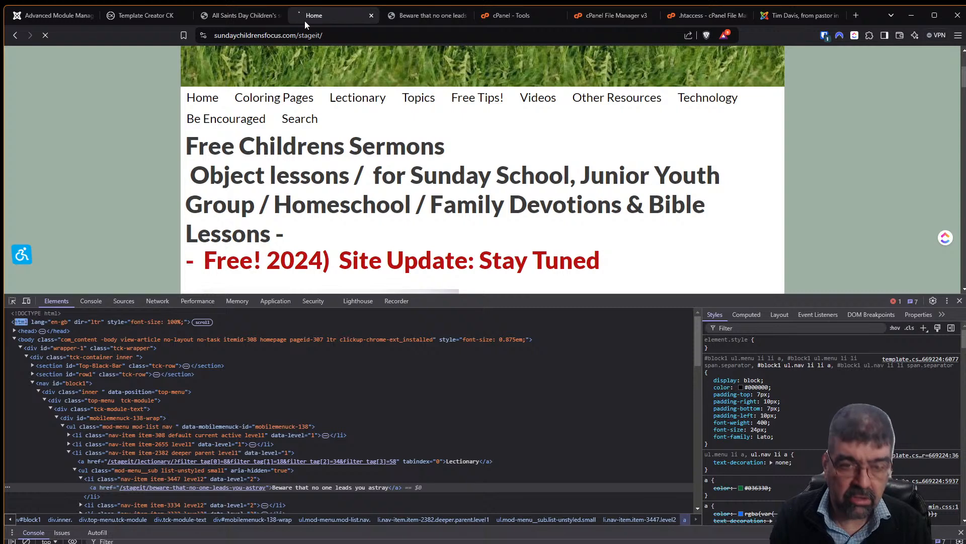
pyautogui.press('F5')
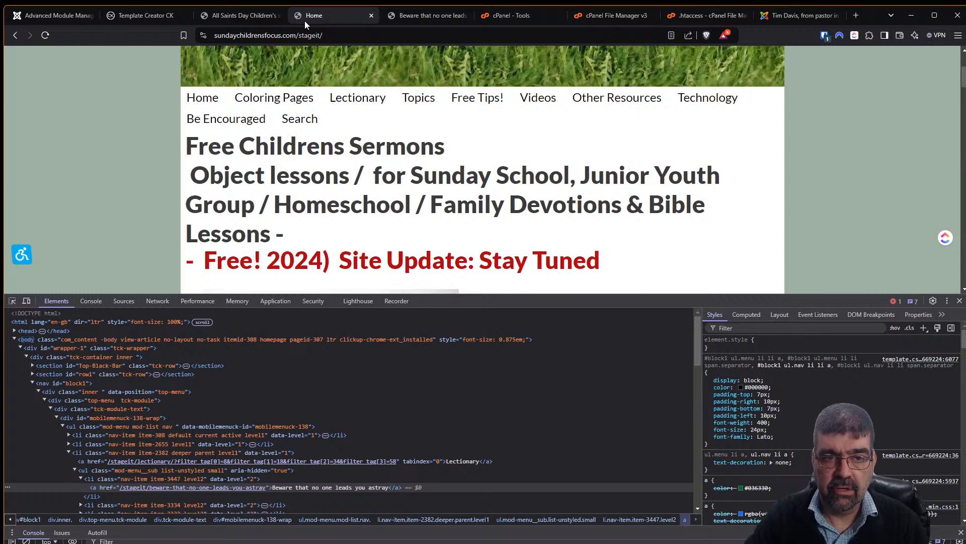
# Step: Close the staging home page and reload the live All Saints Day article to check its navigation
pyautogui.click(372, 15)
pyautogui.click(253, 19)
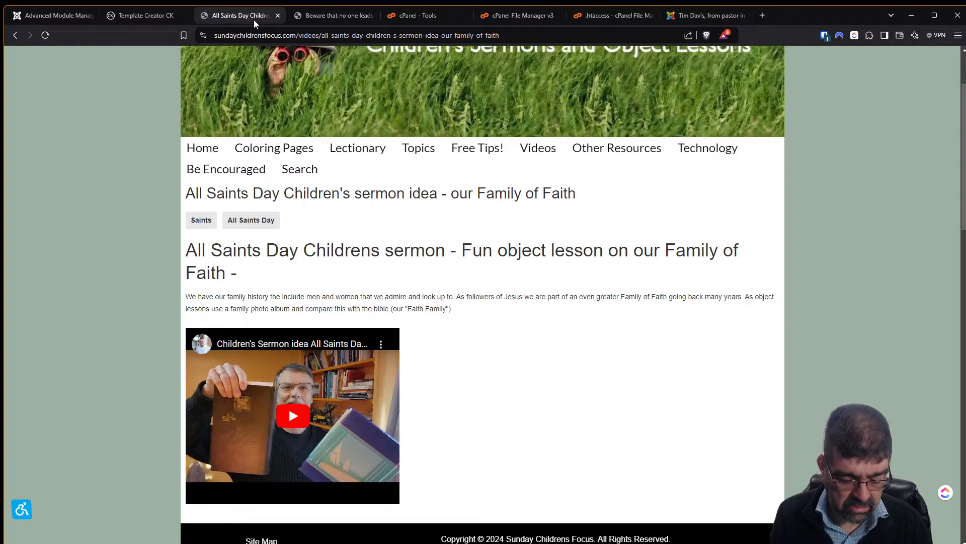
pyautogui.press('F5')
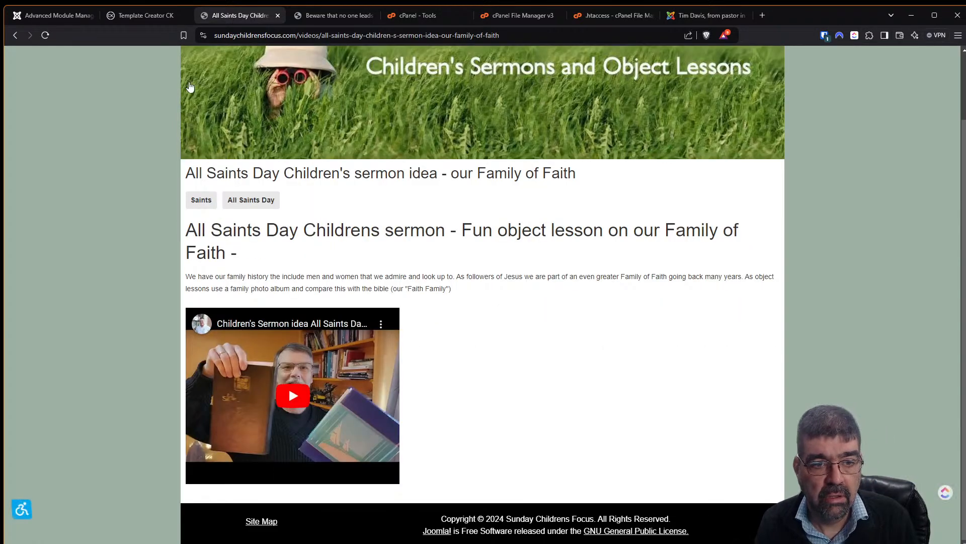
# Step: Publish the Maximenu CK Top Menu module again and view the resulting navigation on the live All Saints Day page
pyautogui.click(65, 19)
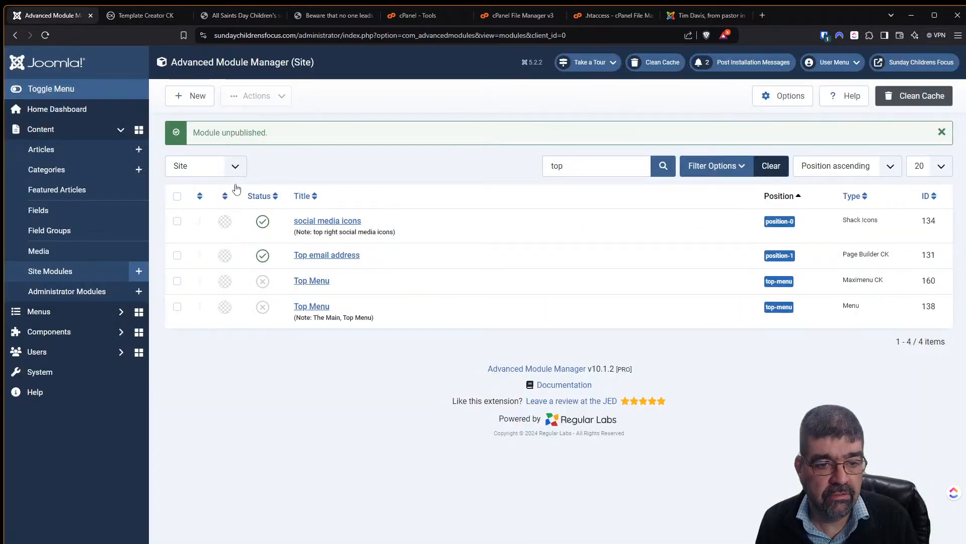
pyautogui.click(260, 285)
pyautogui.click(183, 17)
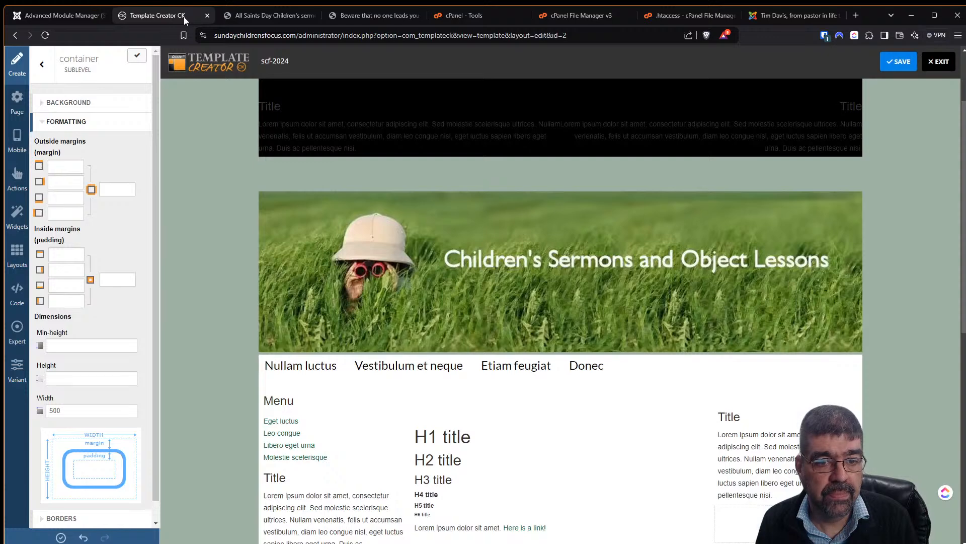
pyautogui.click(248, 19)
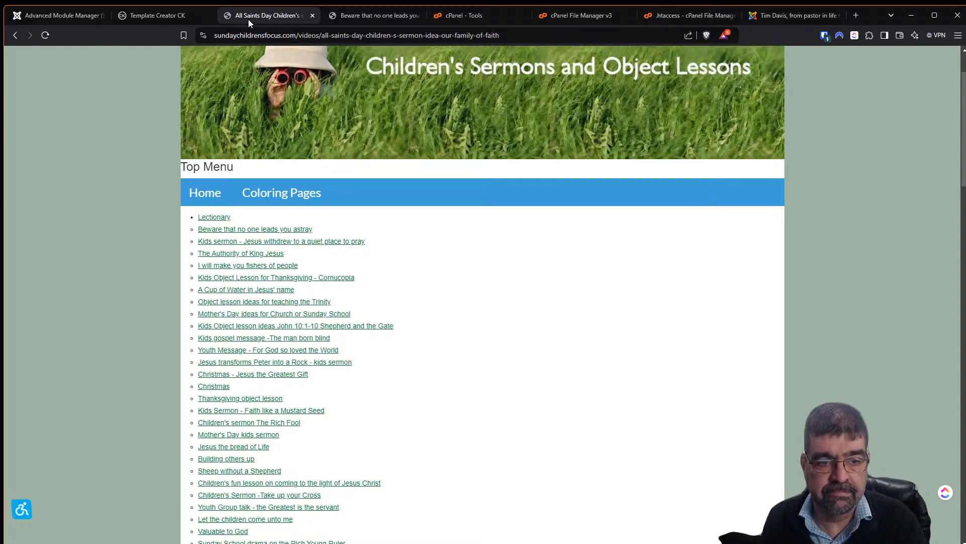
# Step: Compare the navigation styling in the Template Creator CK design with the one on the staging lectionary article
pyautogui.click(137, 16)
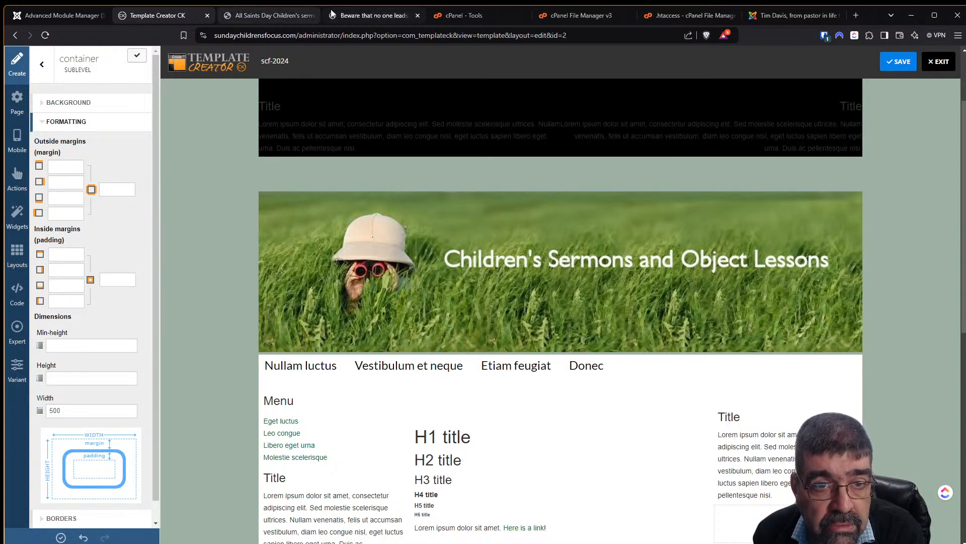
pyautogui.click(360, 16)
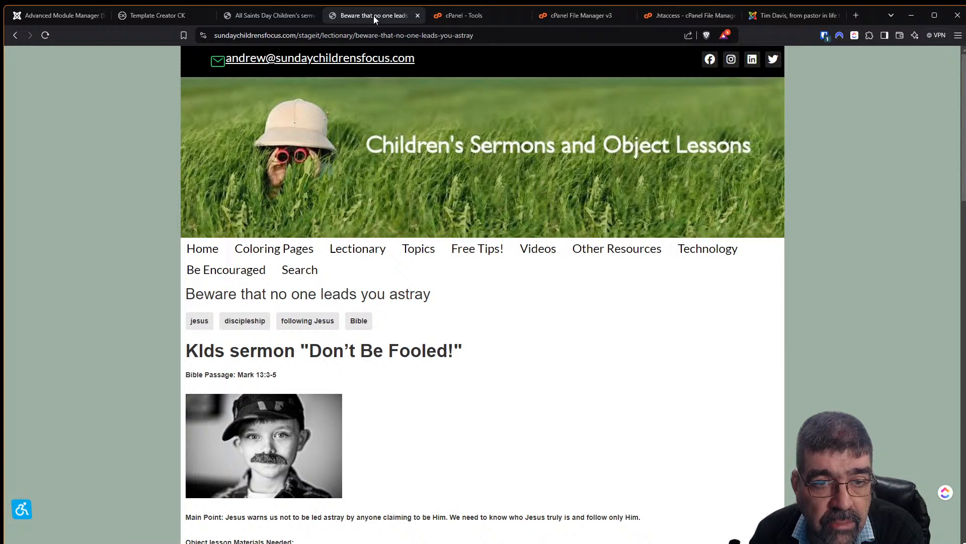
pyautogui.moveTo(374, 16); pyautogui.dragTo(398, 17)
pyautogui.click(158, 19)
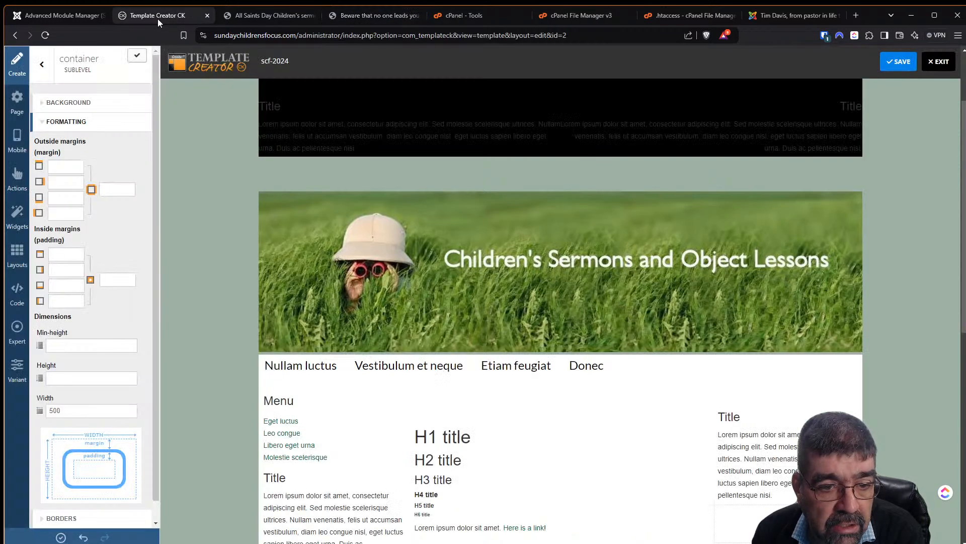
# Step: Assign the maximenu ck style to the Maximenu CK Top Menu module and open that style for editing
pyautogui.click(54, 17)
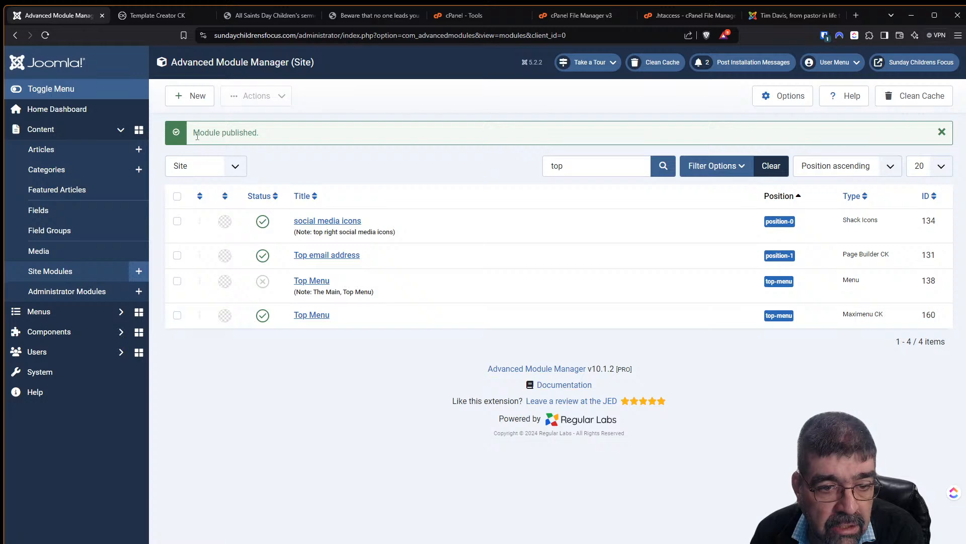
pyautogui.click(304, 317)
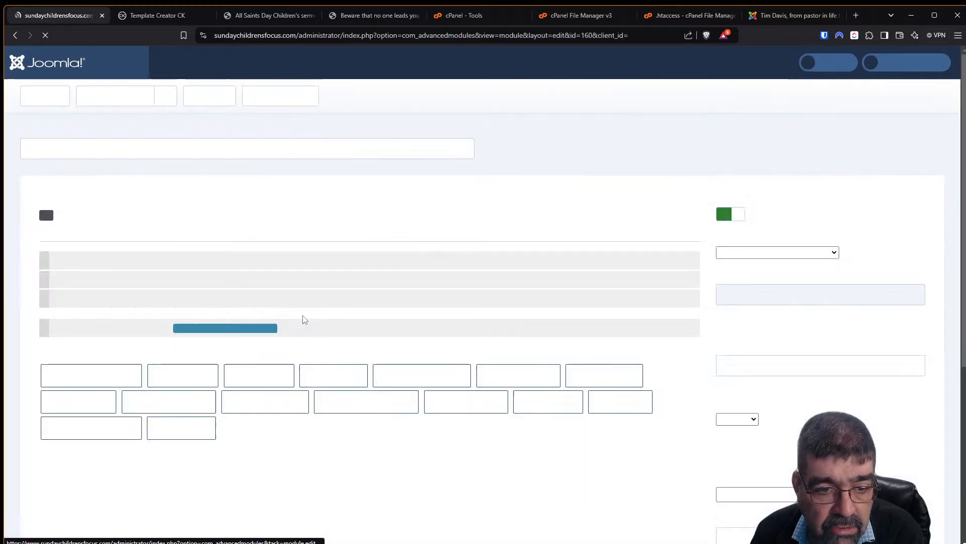
pyautogui.click(180, 190)
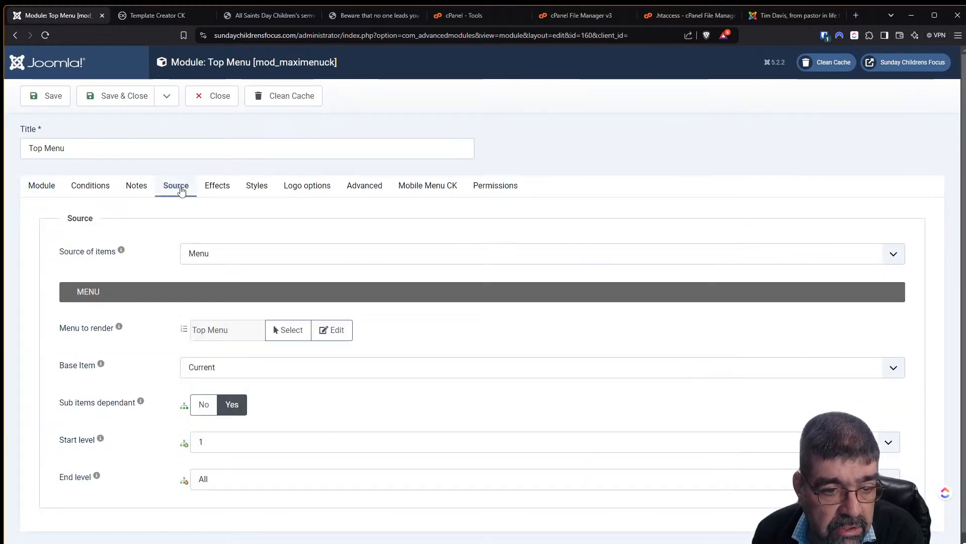
pyautogui.scroll(-1, 144, 325)
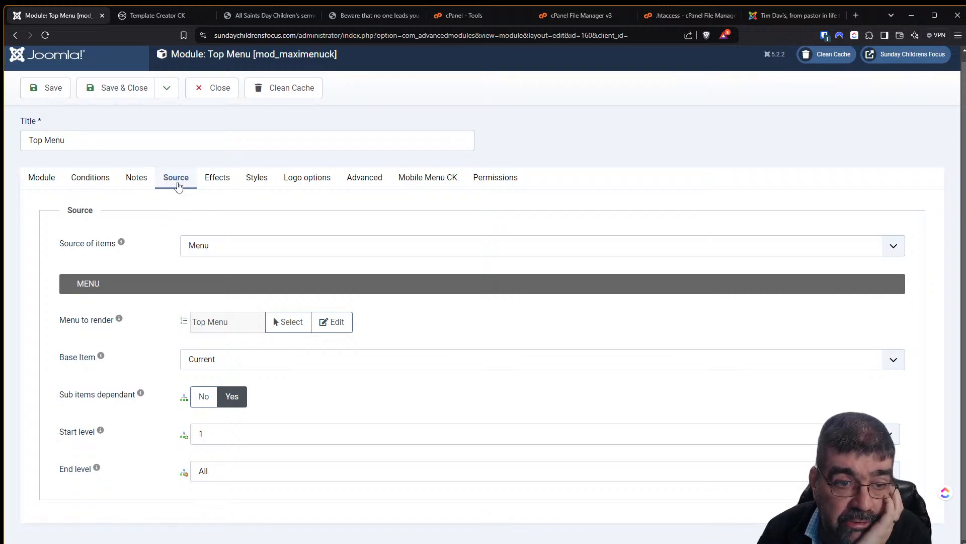
pyautogui.click(252, 184)
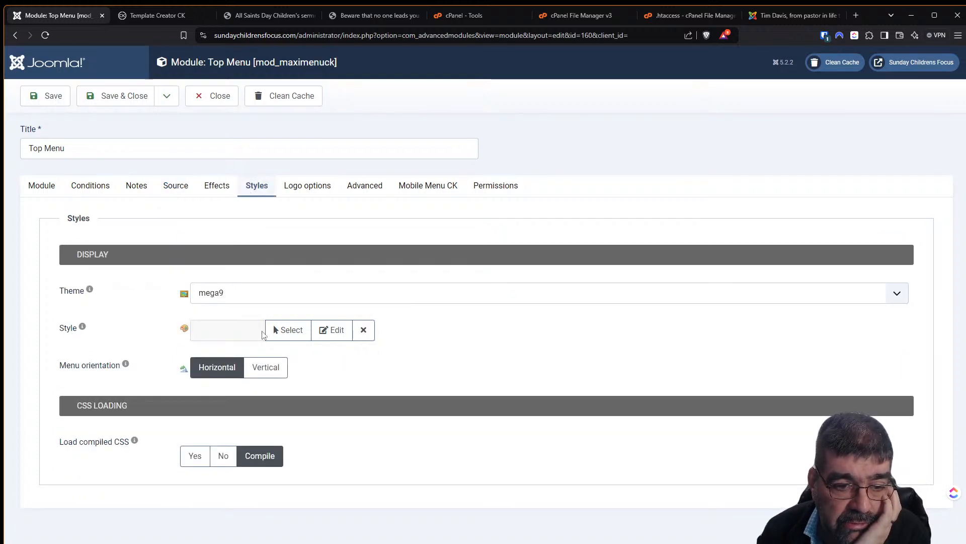
pyautogui.click(291, 332)
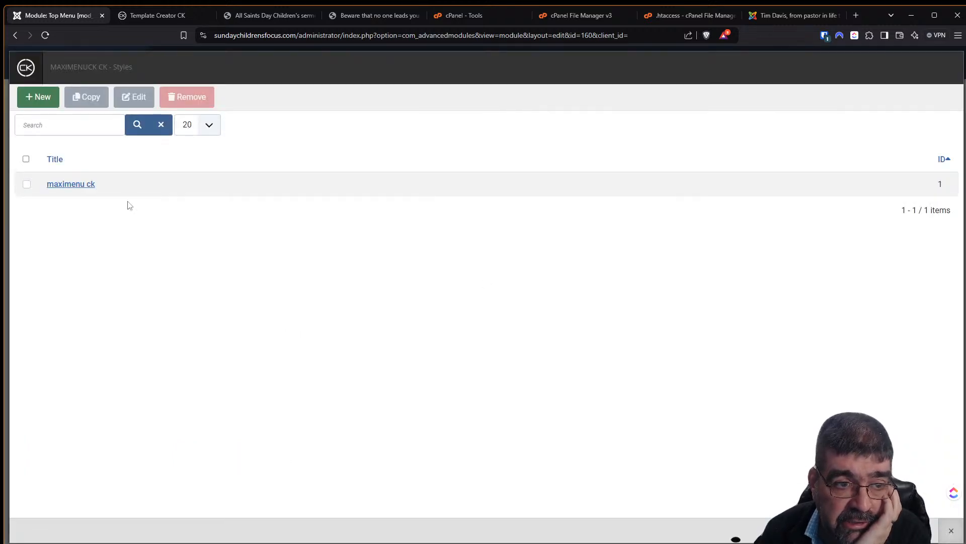
pyautogui.click(84, 186)
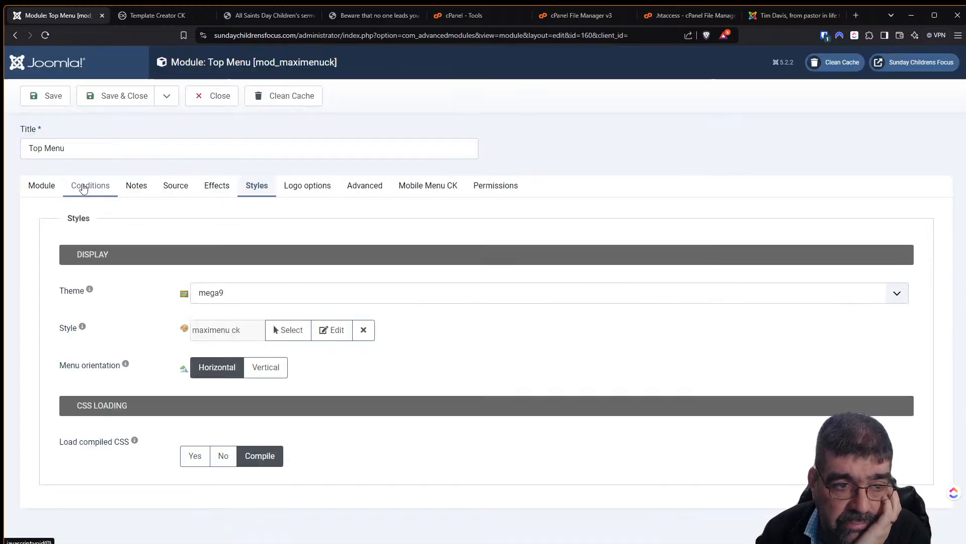
pyautogui.click(346, 330)
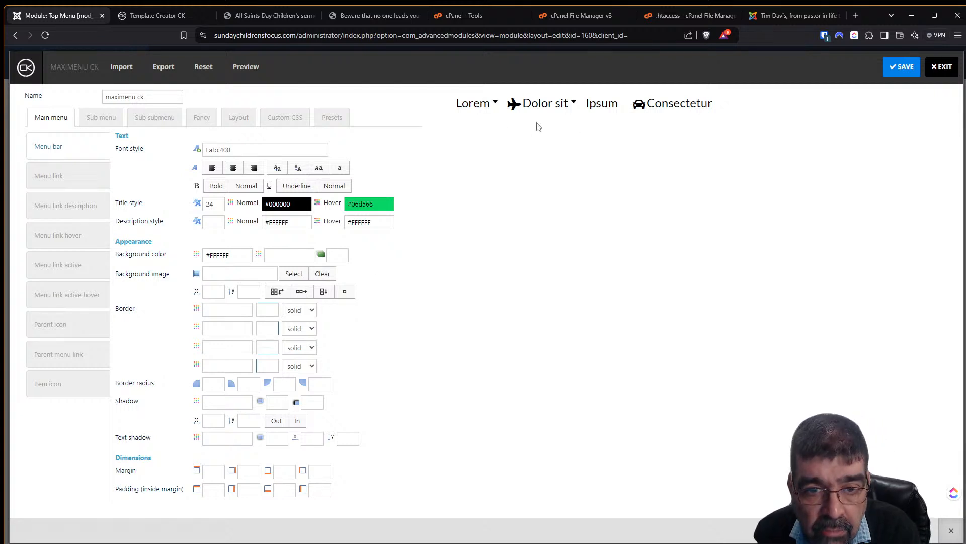
pyautogui.moveTo(533, 104)
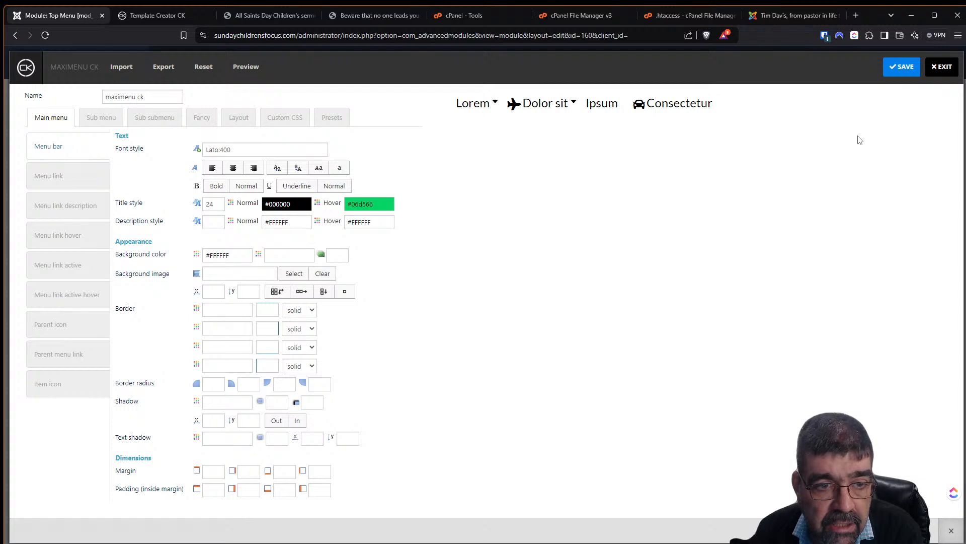
# Step: Close the style editor, save the Top Menu module and check the navigation on the reloaded live All Saints Day page
pyautogui.click(930, 72)
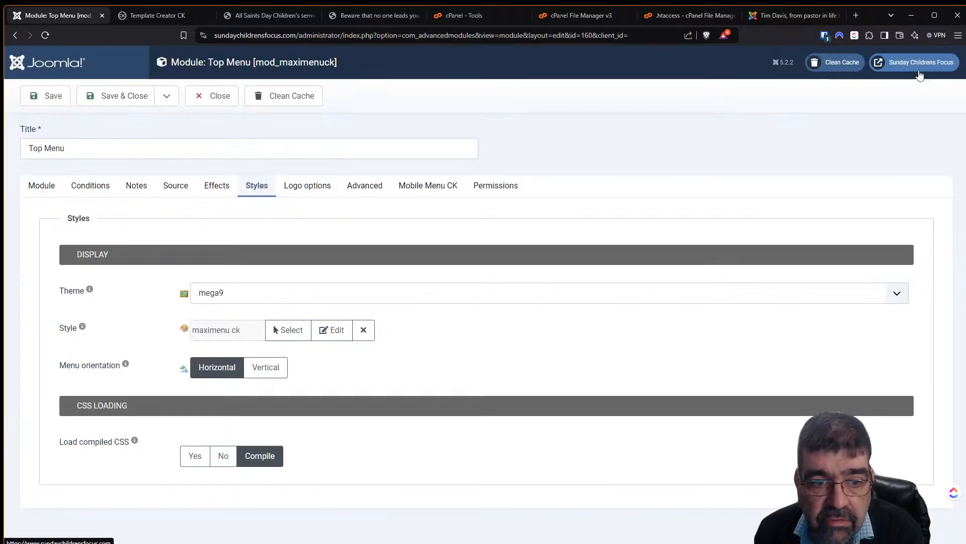
pyautogui.click(50, 96)
pyautogui.click(248, 17)
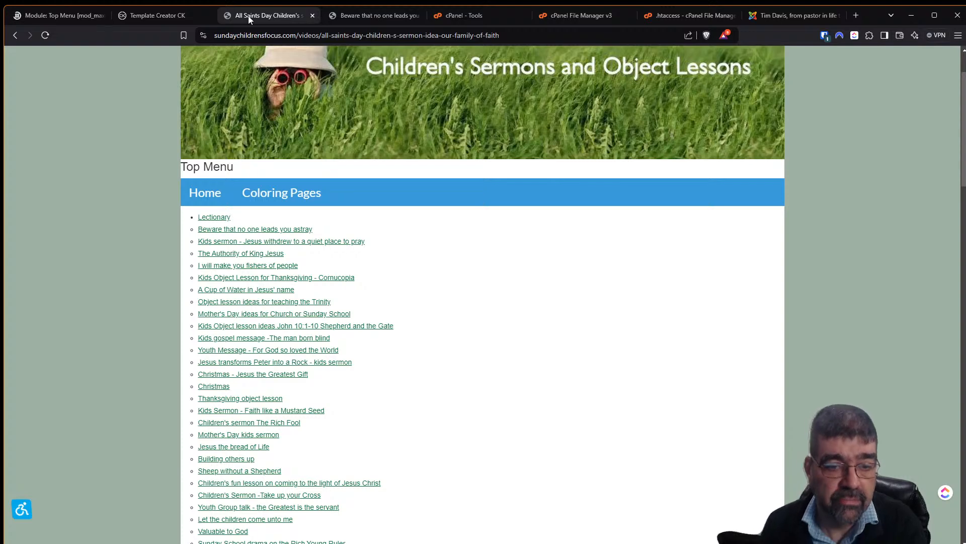
pyautogui.press('F5')
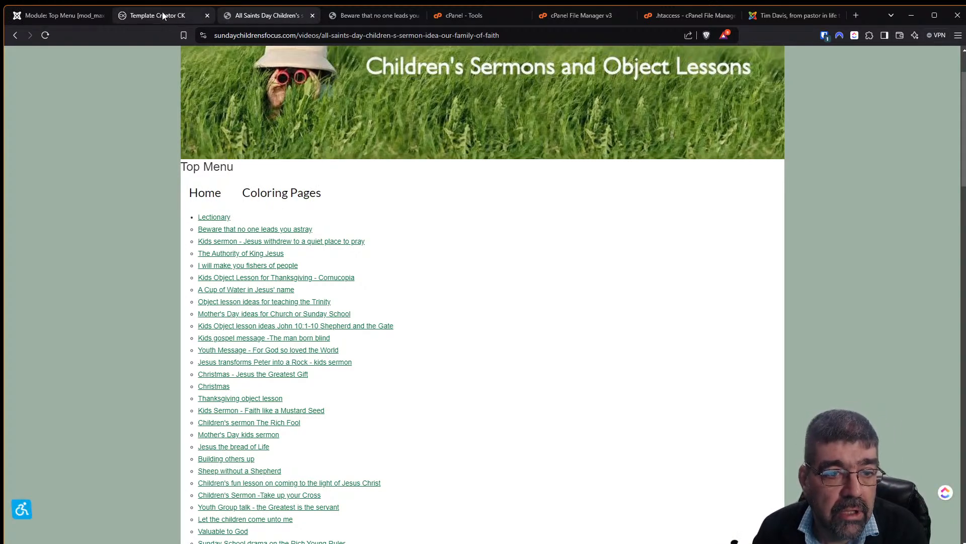
pyautogui.scroll(-2, 715, 234)
pyautogui.scroll(-15, 714, 234)
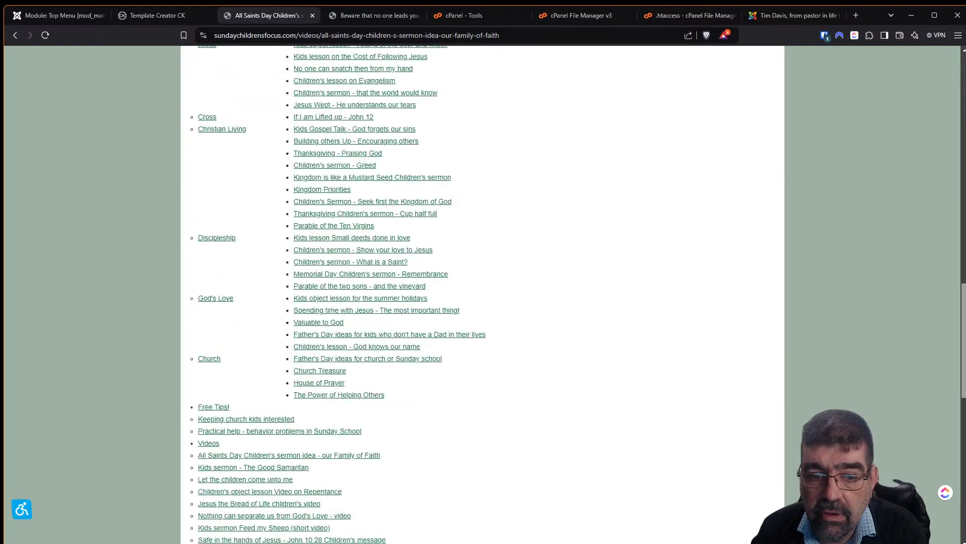
pyautogui.scroll(17, 483, 294)
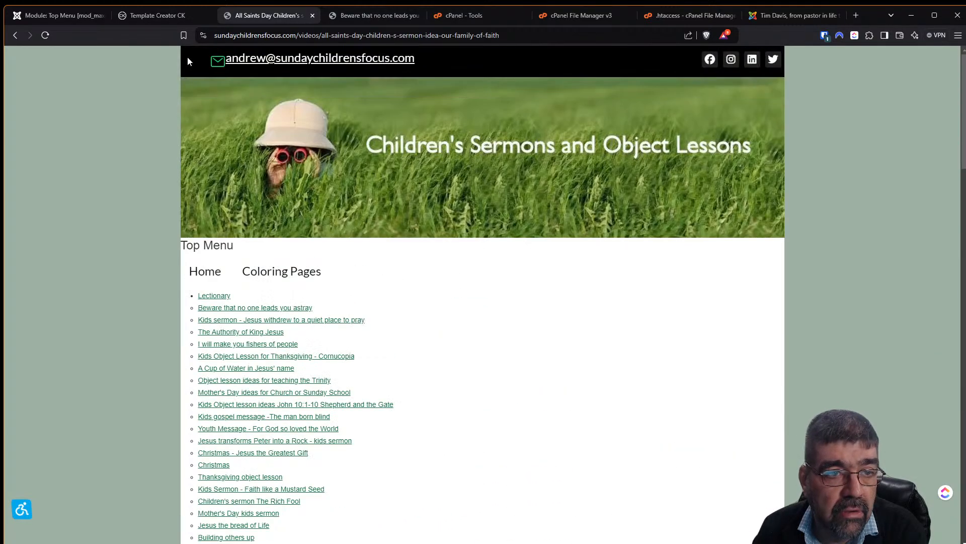
# Step: Return to the Maximenu CK Top Menu module and hide its title
pyautogui.click(134, 21)
pyautogui.click(45, 16)
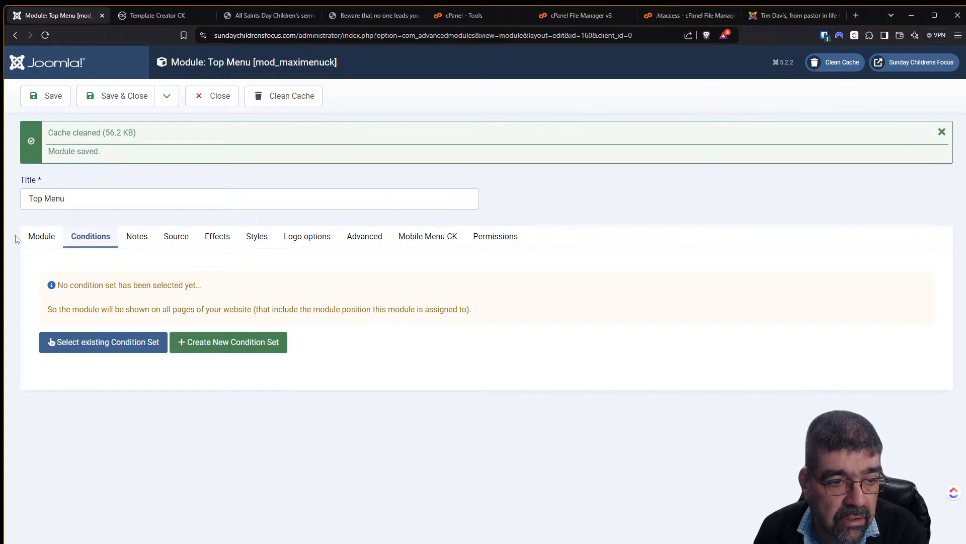
pyautogui.click(46, 240)
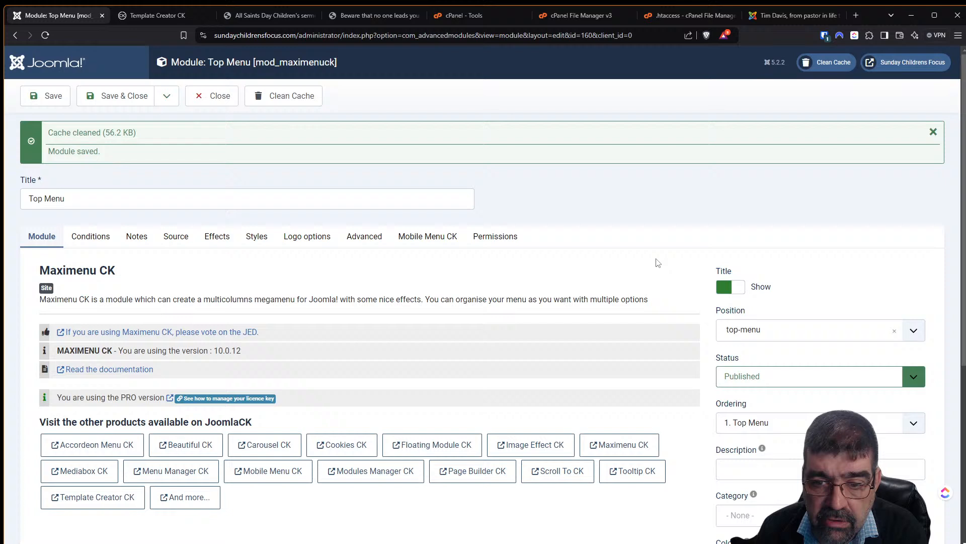
pyautogui.click(736, 291)
# Step: Review the module's conditions, notes and source settings, including the list of menus available to render
pyautogui.click(93, 240)
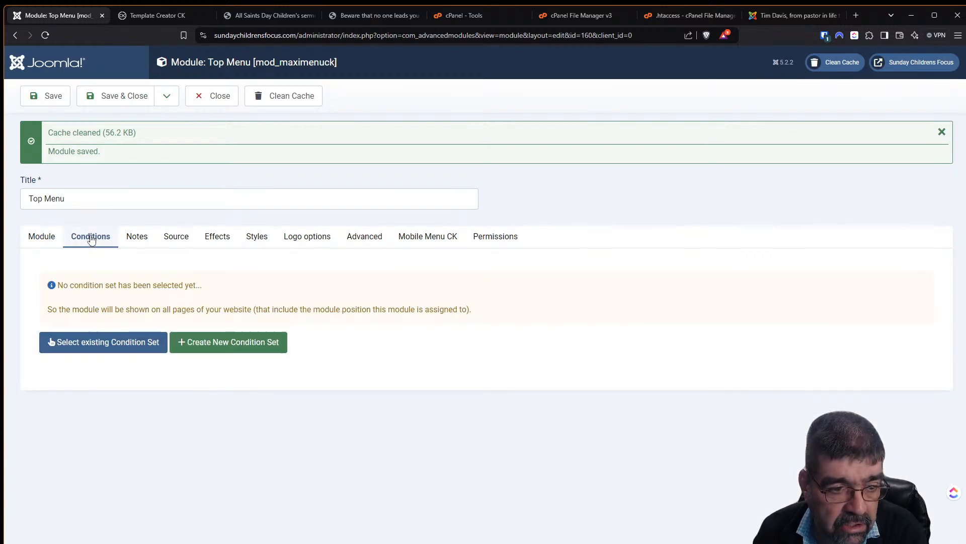
pyautogui.click(130, 237)
pyautogui.click(185, 236)
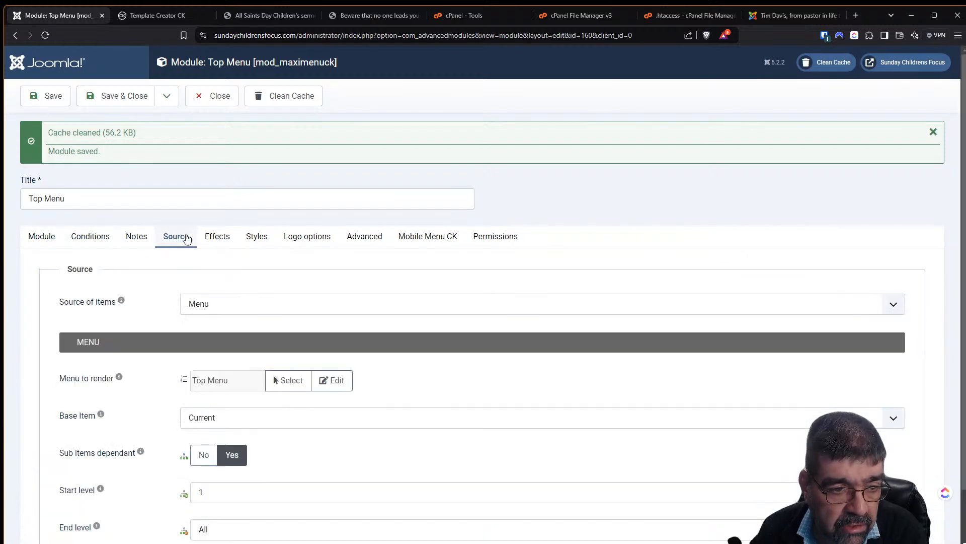
pyautogui.scroll(-1, 136, 276)
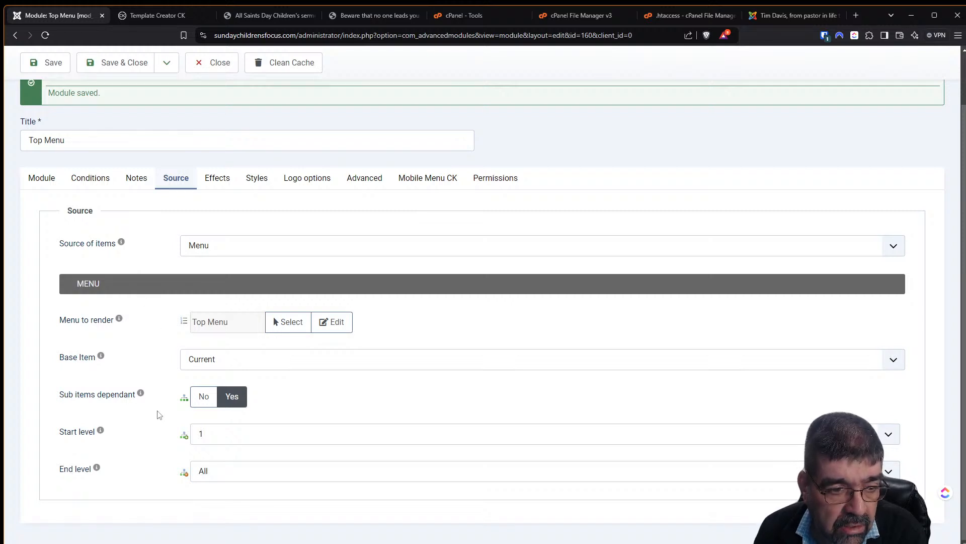
pyautogui.click(282, 328)
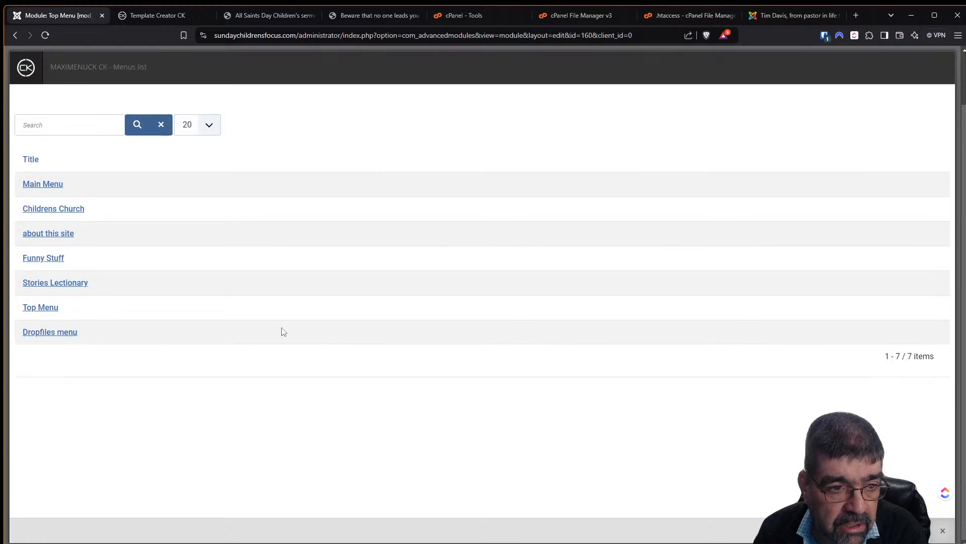
pyautogui.click(943, 531)
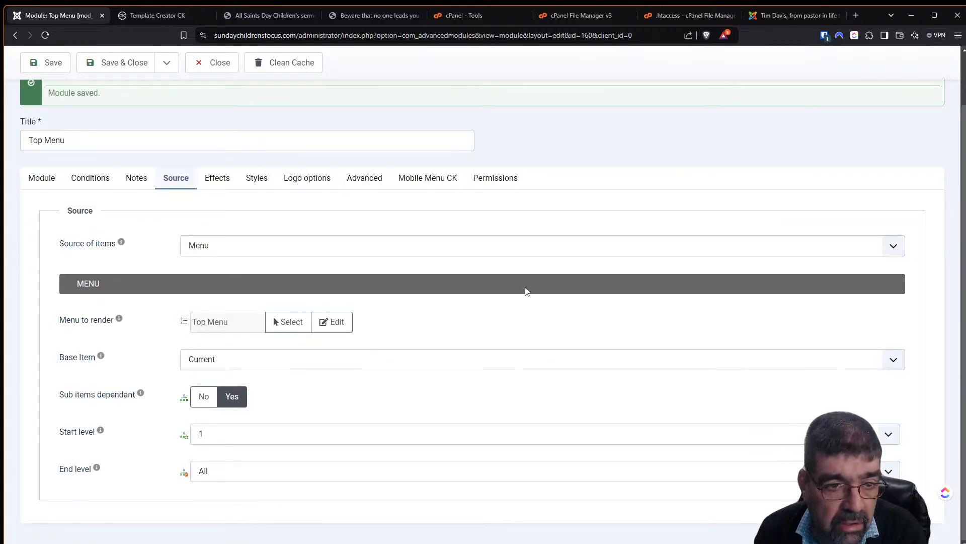
# Step: Review the module's style, logo and advanced settings, keeping the menu orientation horizontal
pyautogui.click(254, 180)
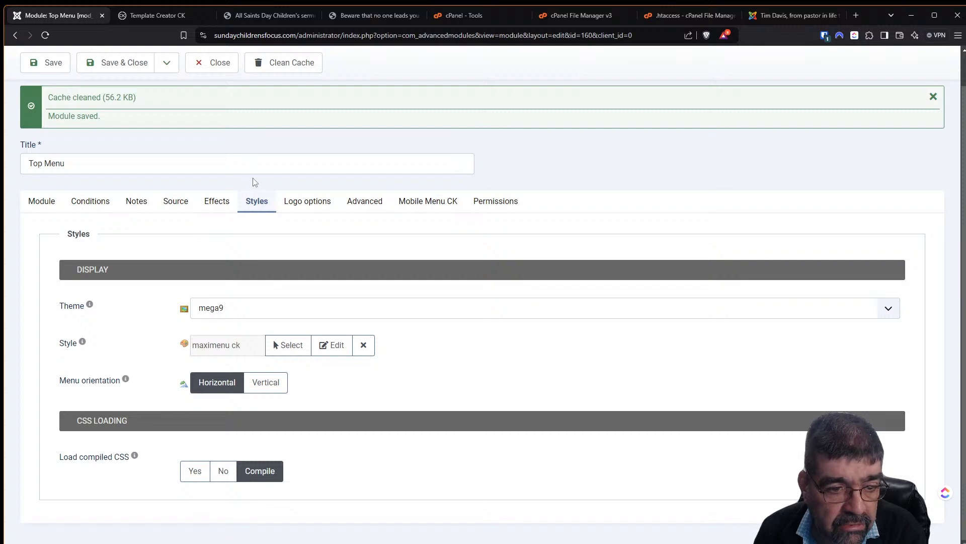
pyautogui.click(262, 386)
pyautogui.click(211, 384)
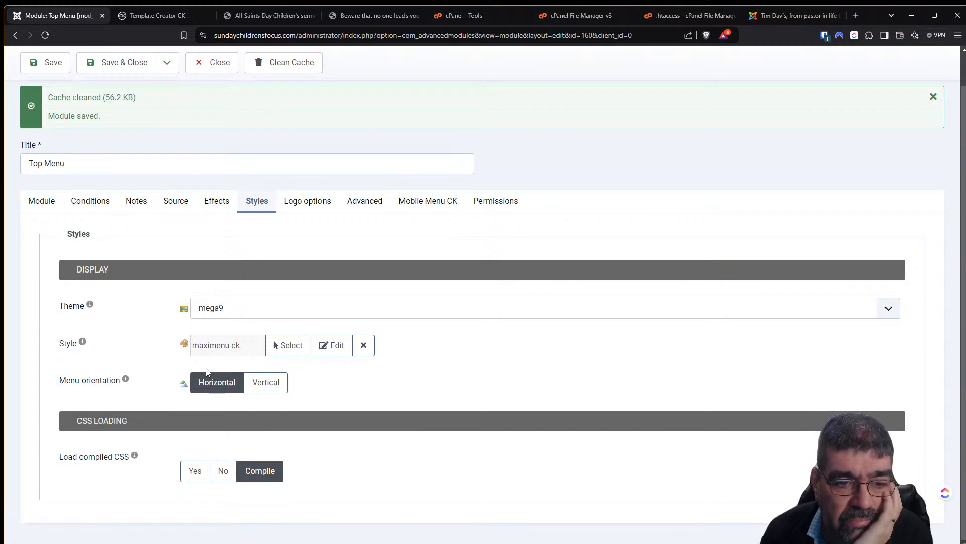
pyautogui.click(308, 213)
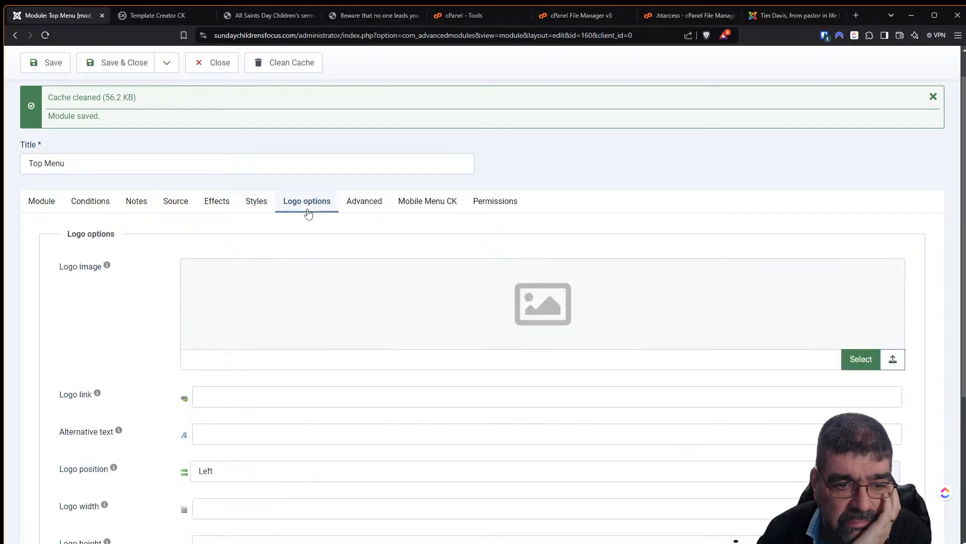
pyautogui.click(368, 210)
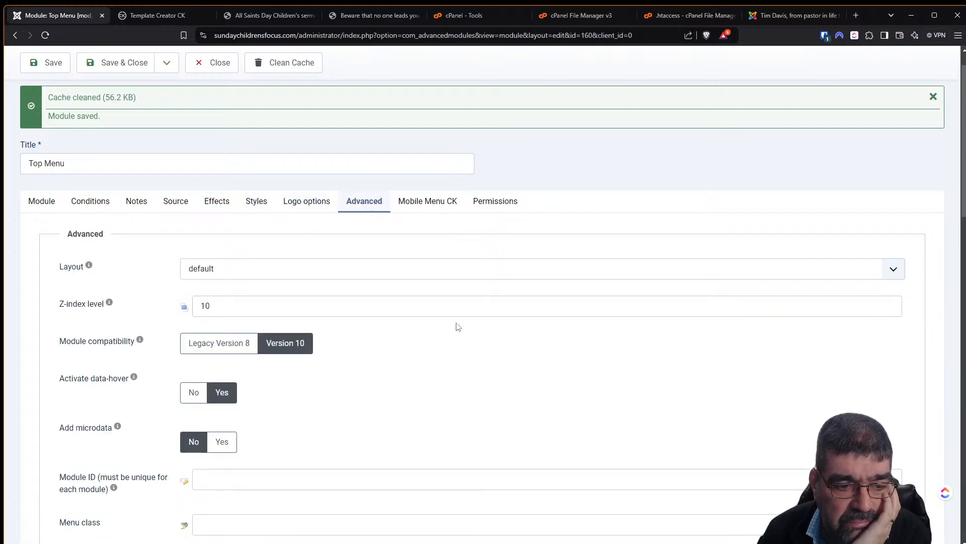
pyautogui.scroll(-4, 458, 327)
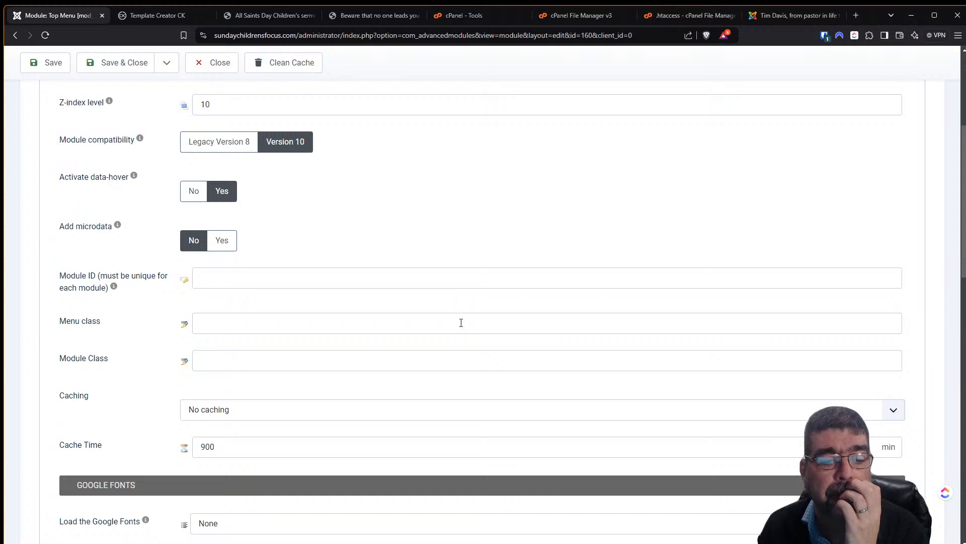
pyautogui.scroll(3, 461, 323)
# Step: Enable Mobile Menu CK for the Top Menu module and assign the Mobile Menu style
pyautogui.click(438, 153)
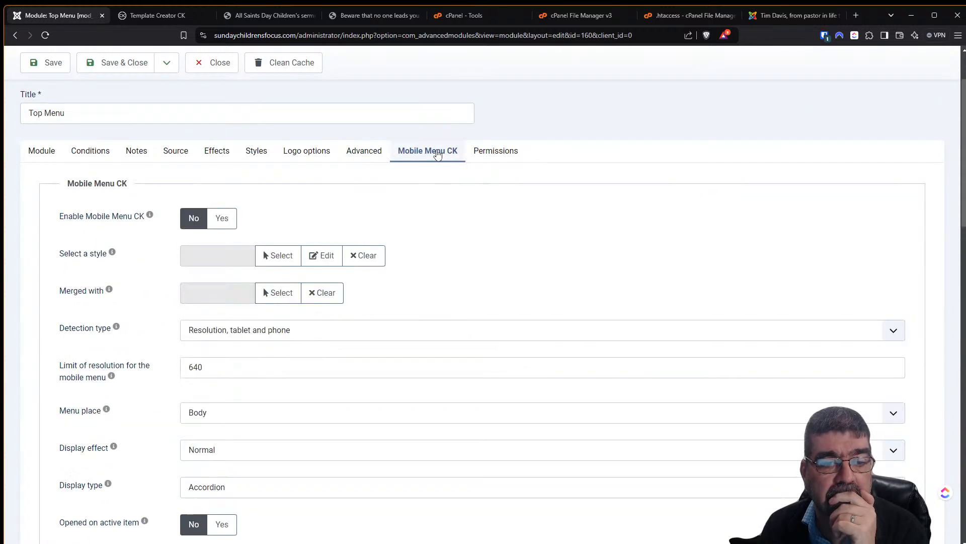
pyautogui.click(207, 224)
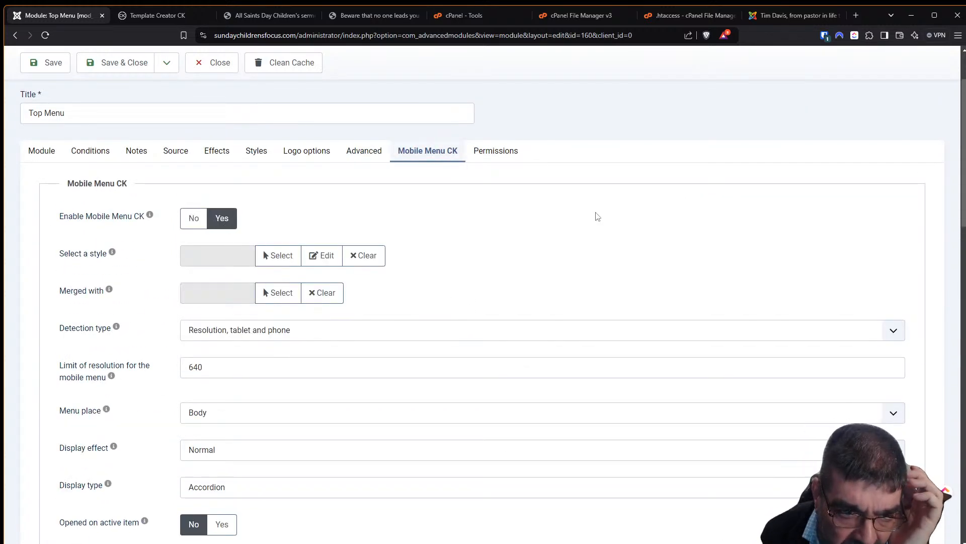
pyautogui.click(281, 257)
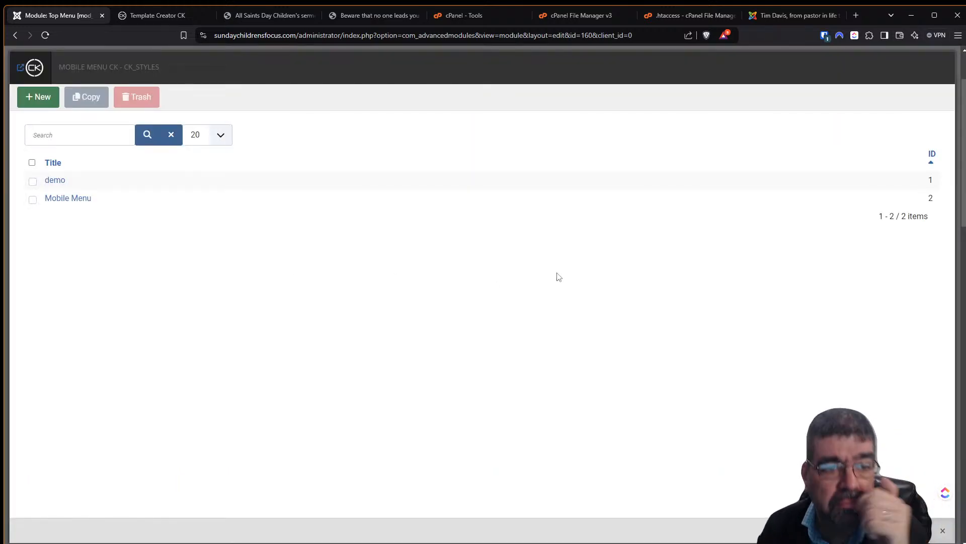
pyautogui.click(82, 199)
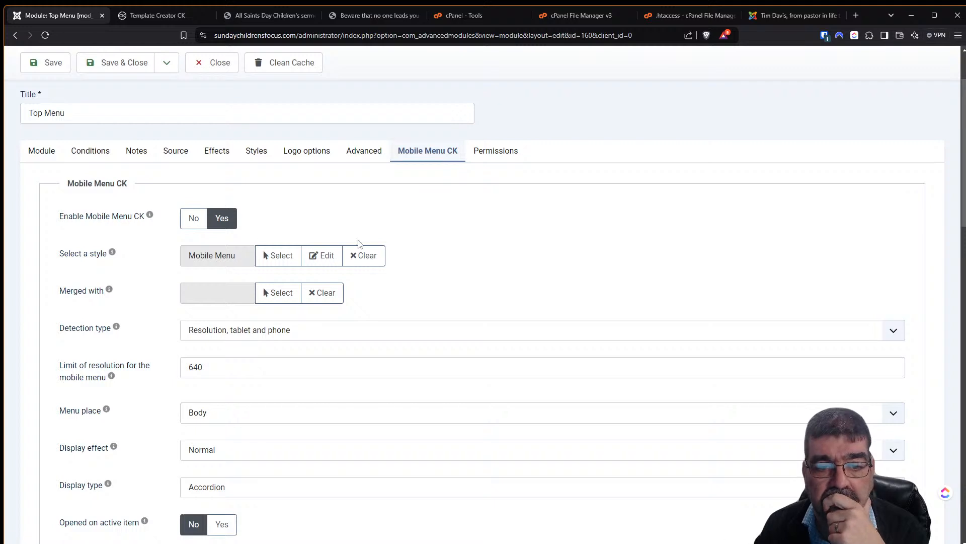
# Step: Open the Mobile Menu style for editing, save it and close its editor
pyautogui.click(329, 261)
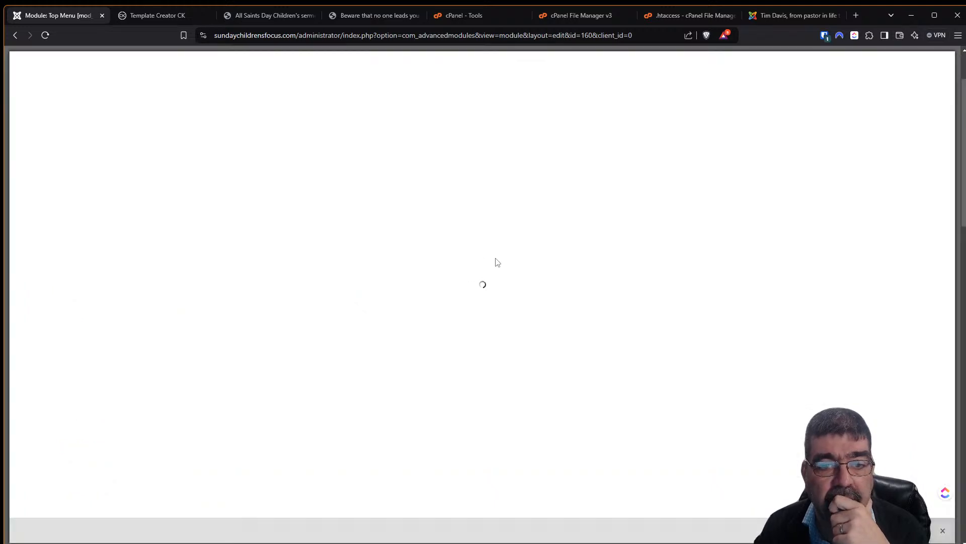
pyautogui.click(574, 99)
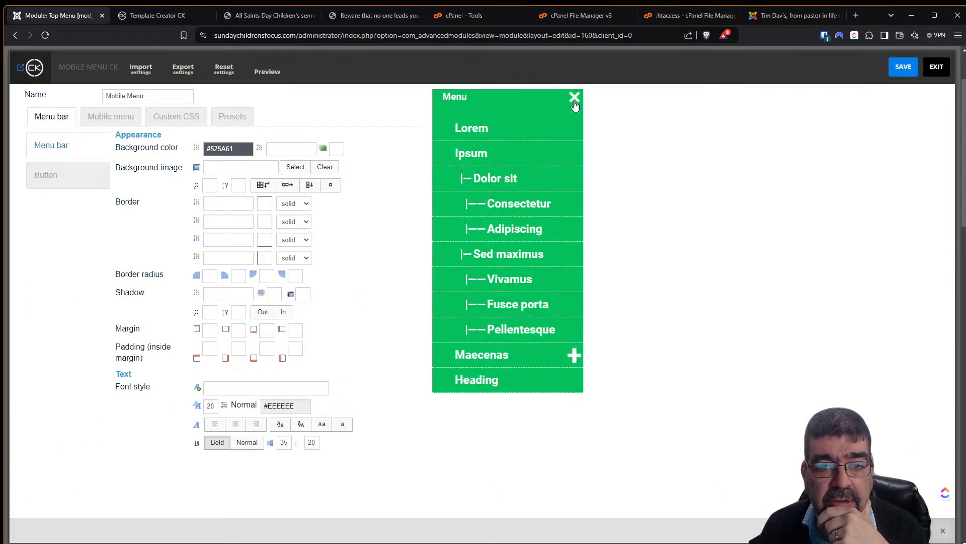
pyautogui.click(903, 67)
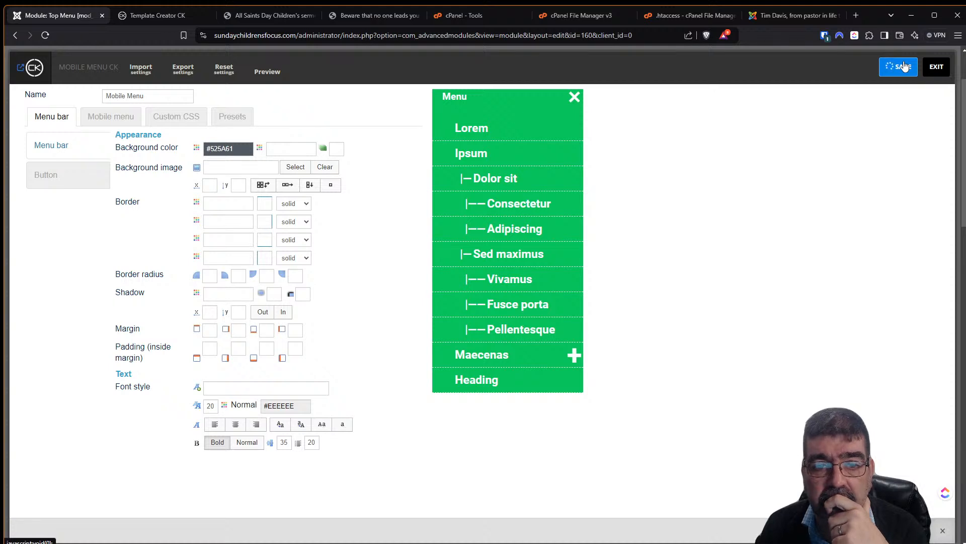
pyautogui.click(937, 70)
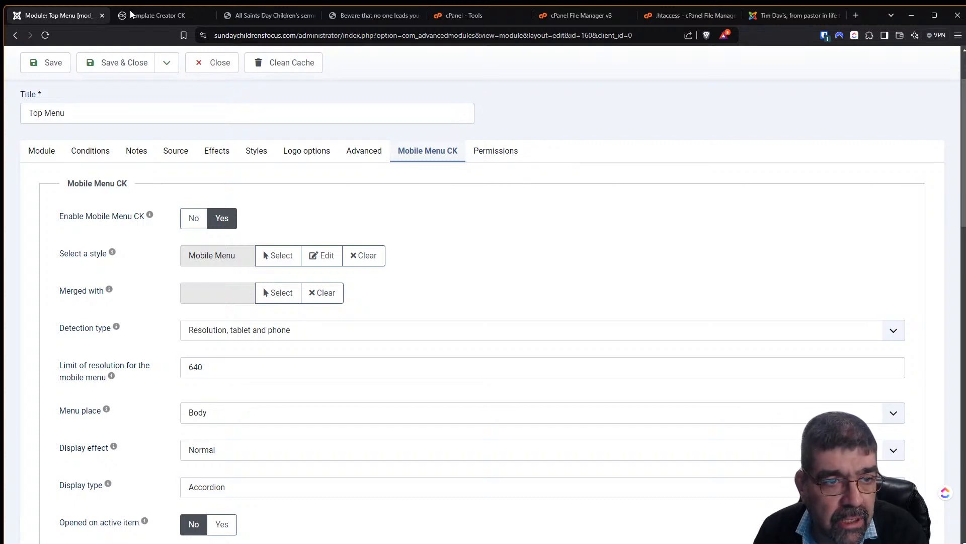
# Step: Examine the menu links and the article below them on the live All Saints Day page
pyautogui.click(262, 15)
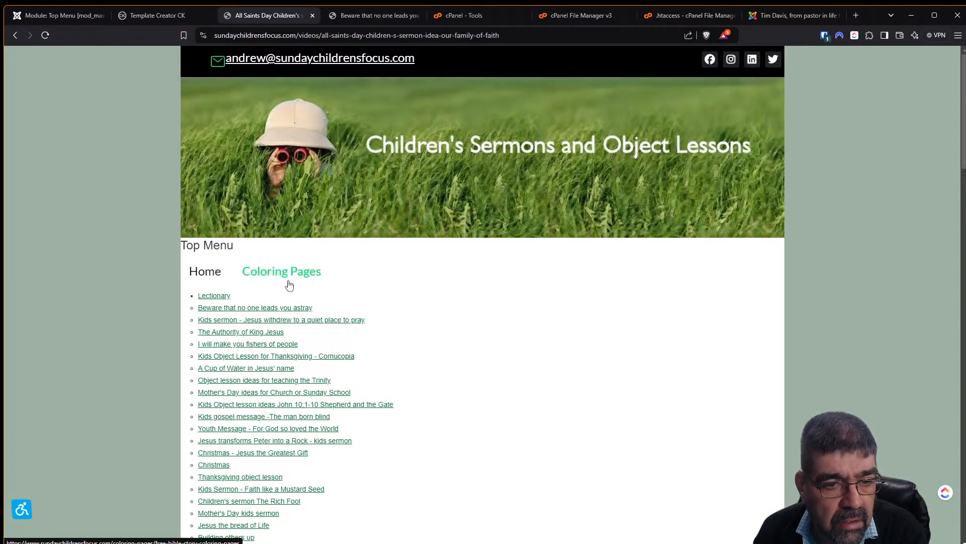
pyautogui.scroll(-3, 302, 287)
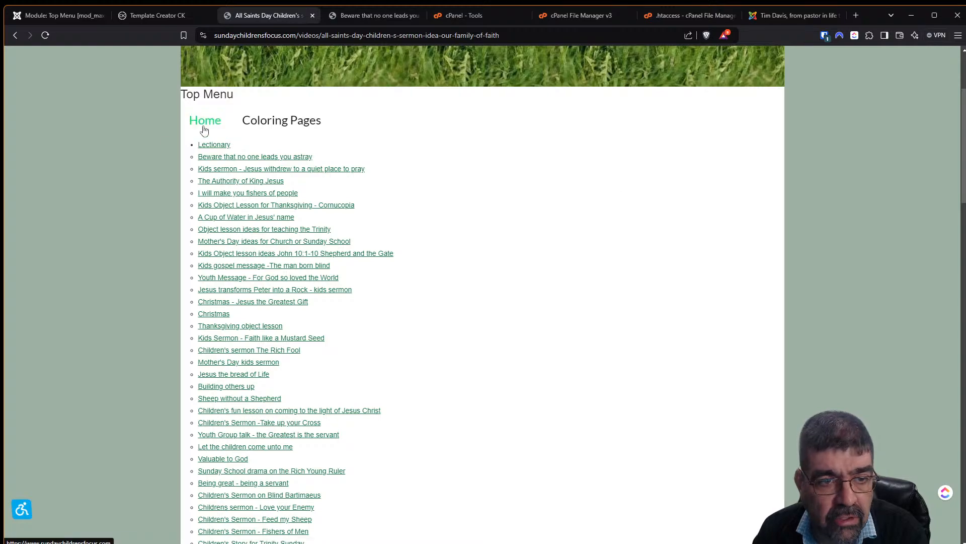
pyautogui.moveTo(964, 131); pyautogui.dragTo(963, 420)
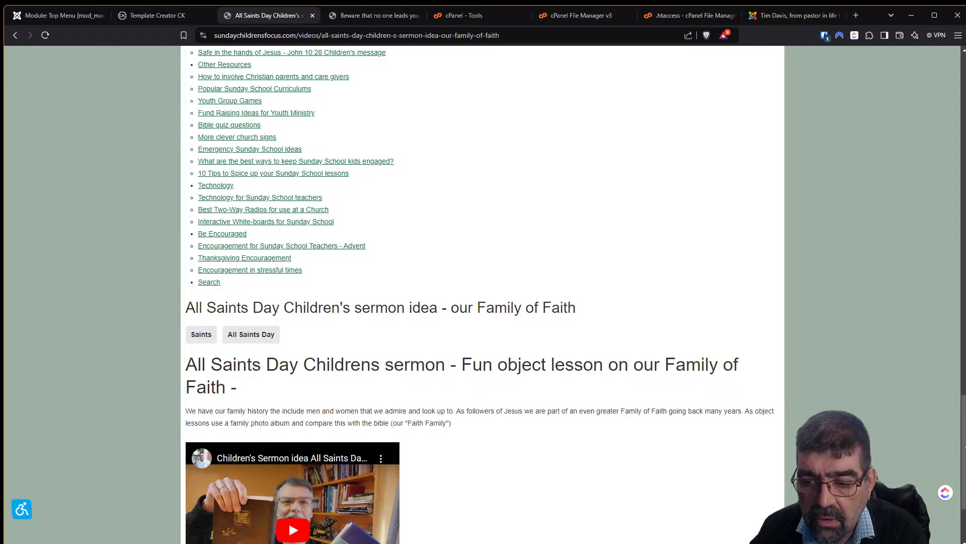
pyautogui.moveTo(964, 423); pyautogui.dragTo(949, 92)
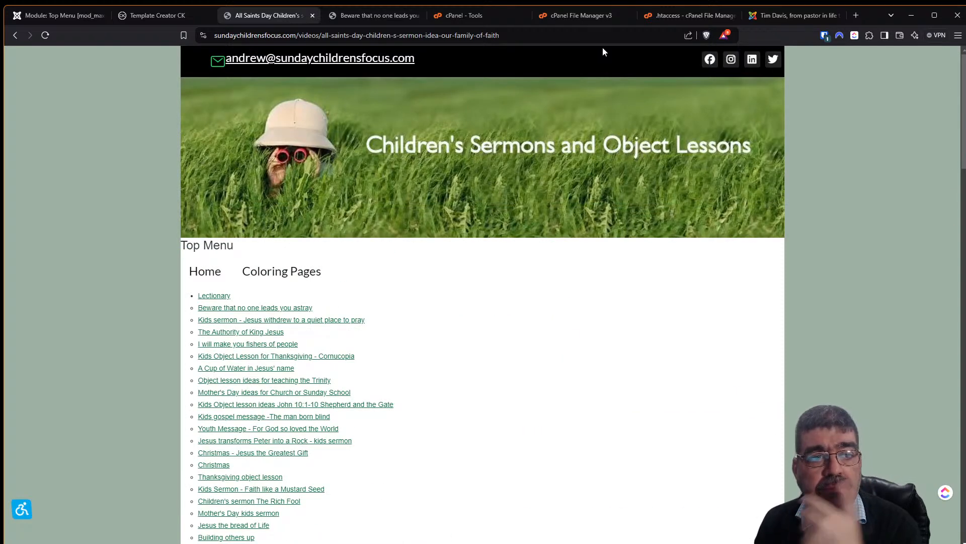
# Step: Save and close the Maximenu CK Top Menu module
pyautogui.click(50, 15)
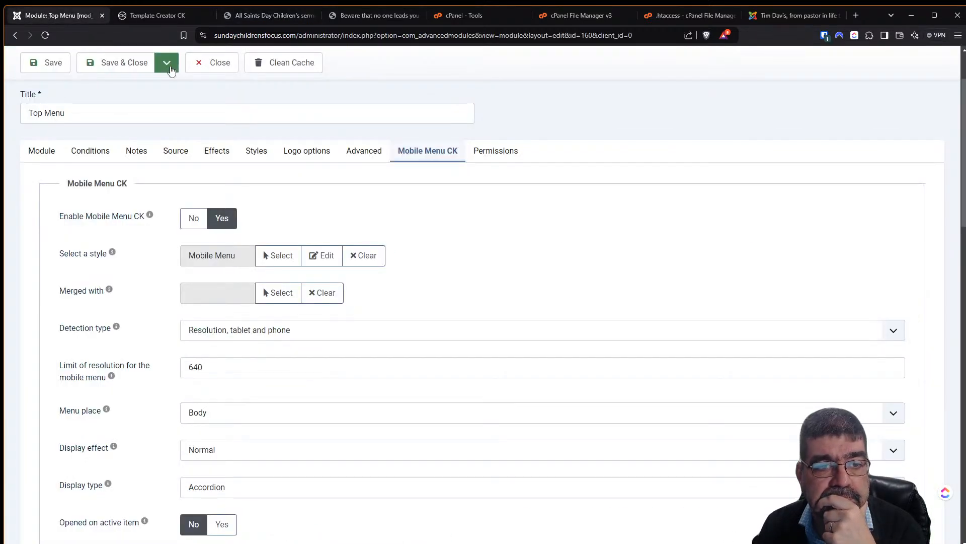
pyautogui.click(129, 61)
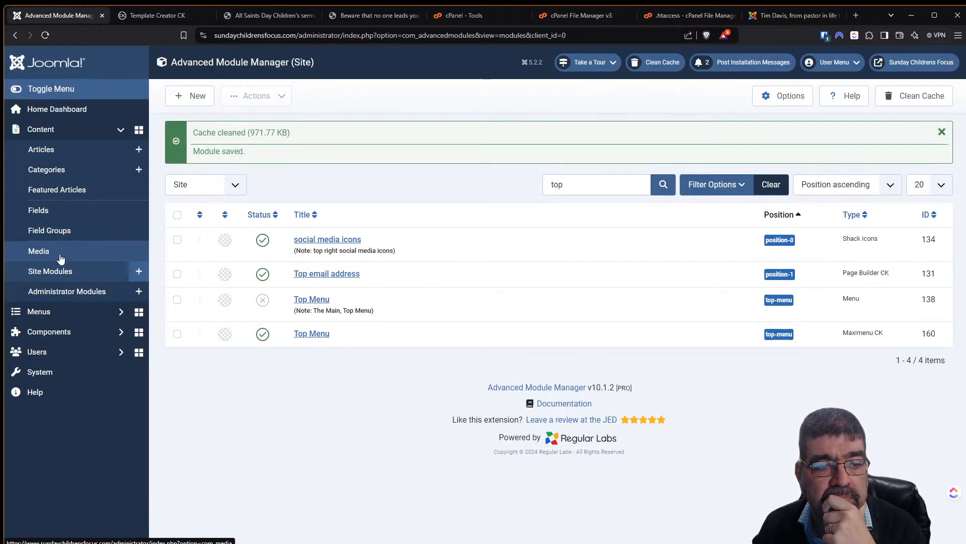
# Step: View the menu items of the Top Menu and the Main Menu, clearing the "lect" search filter
pyautogui.click(55, 311)
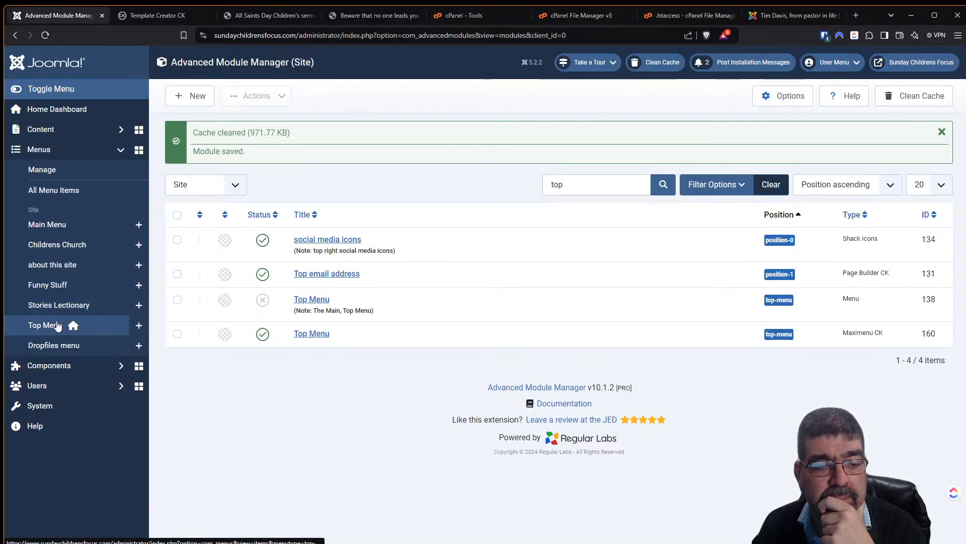
pyautogui.click(57, 325)
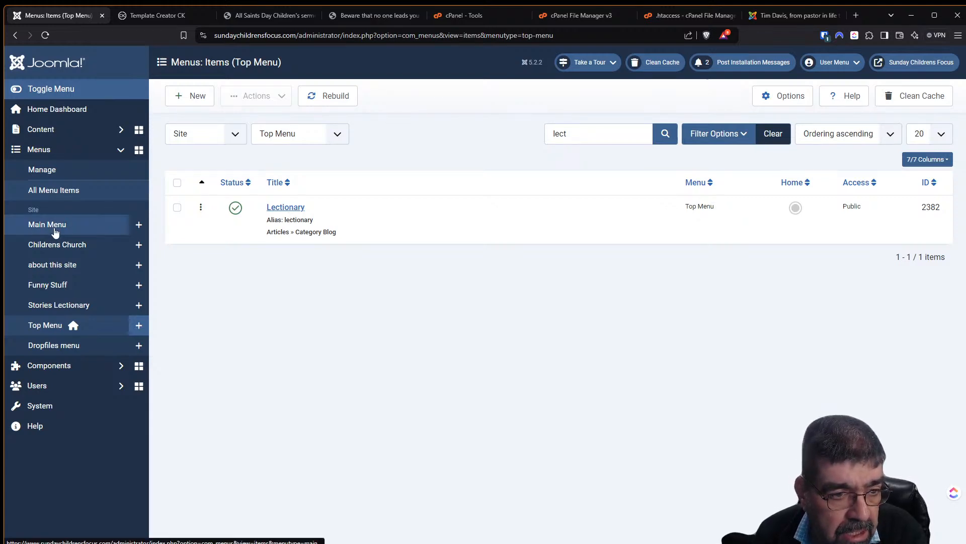
pyautogui.click(54, 230)
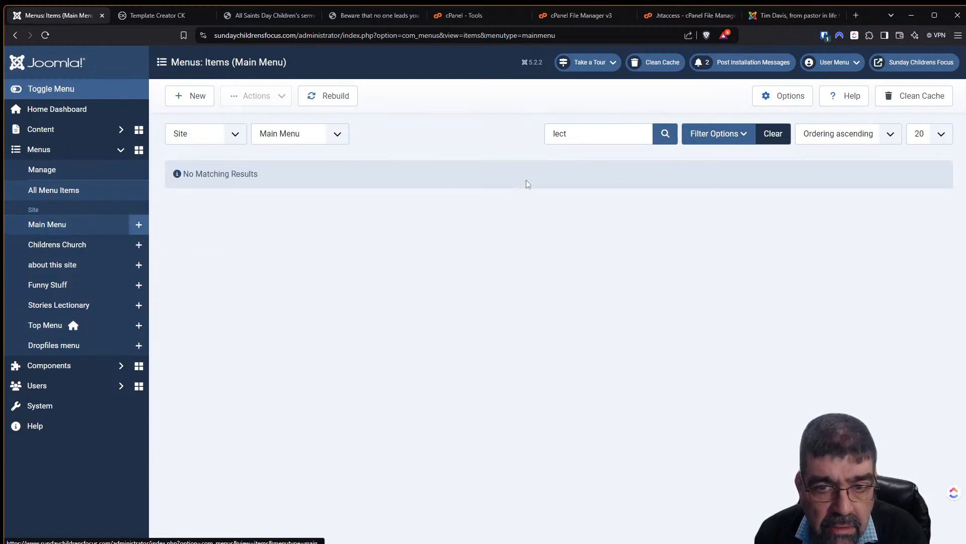
pyautogui.click(771, 137)
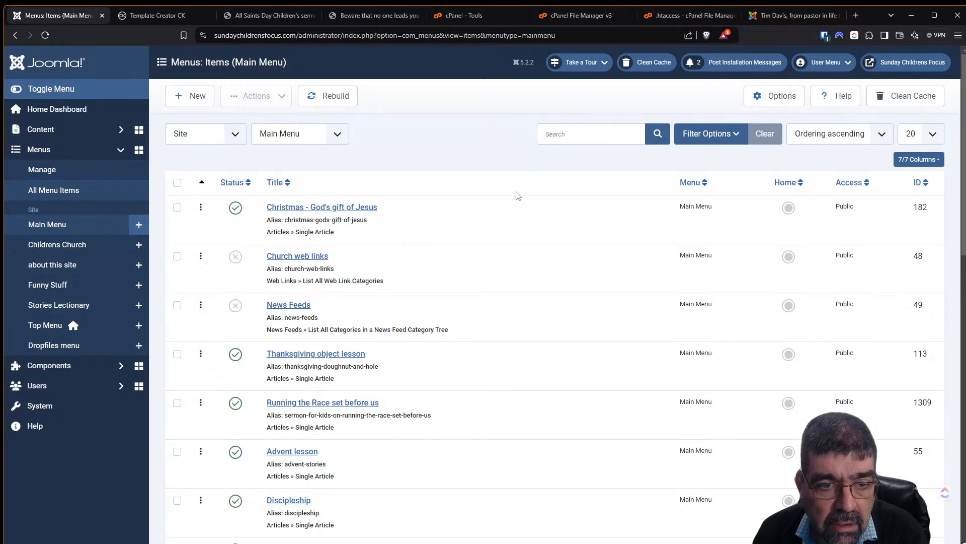
# Step: Look through the Main Menu items and reopen the Top Menu's item list
pyautogui.scroll(-3, 517, 196)
pyautogui.scroll(-1, 504, 222)
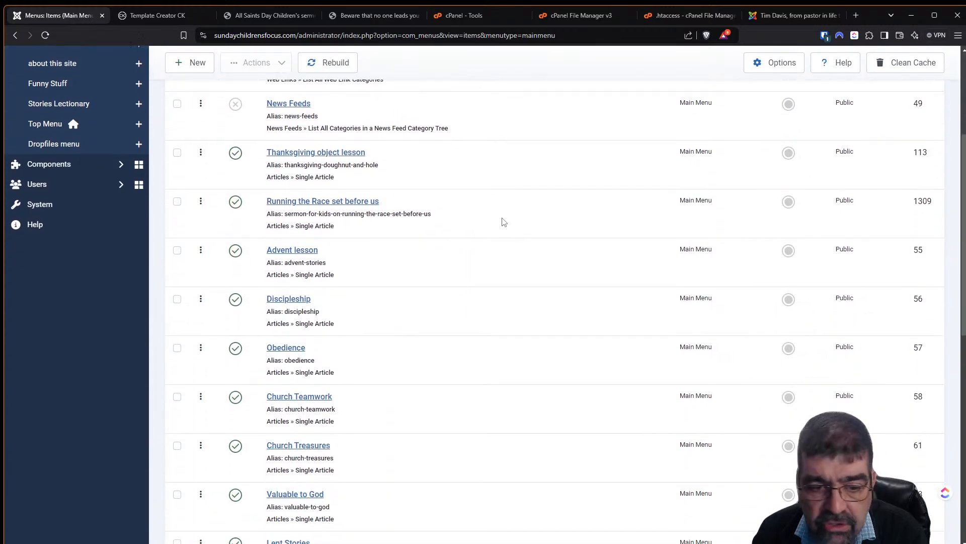
pyautogui.scroll(2, 178, 123)
pyautogui.click(42, 232)
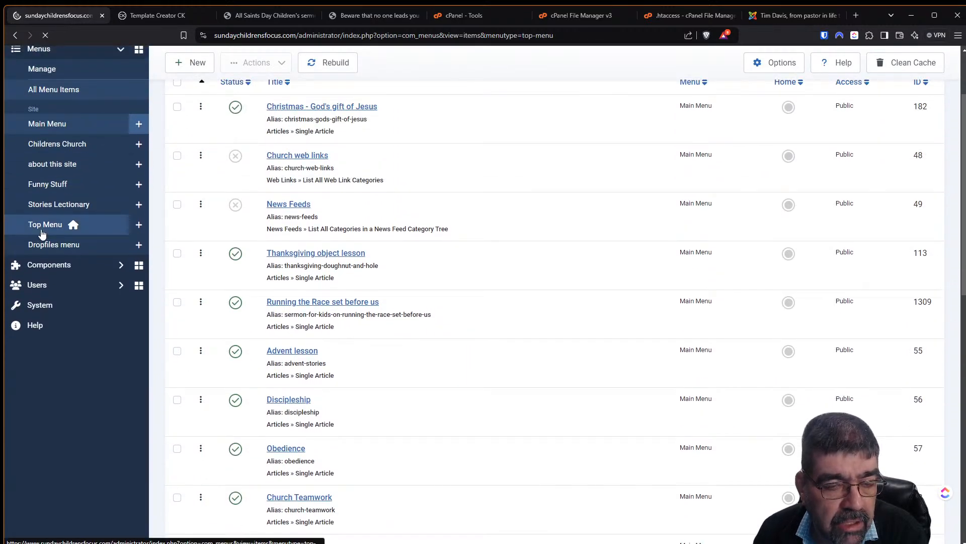
pyautogui.scroll(-10, 553, 292)
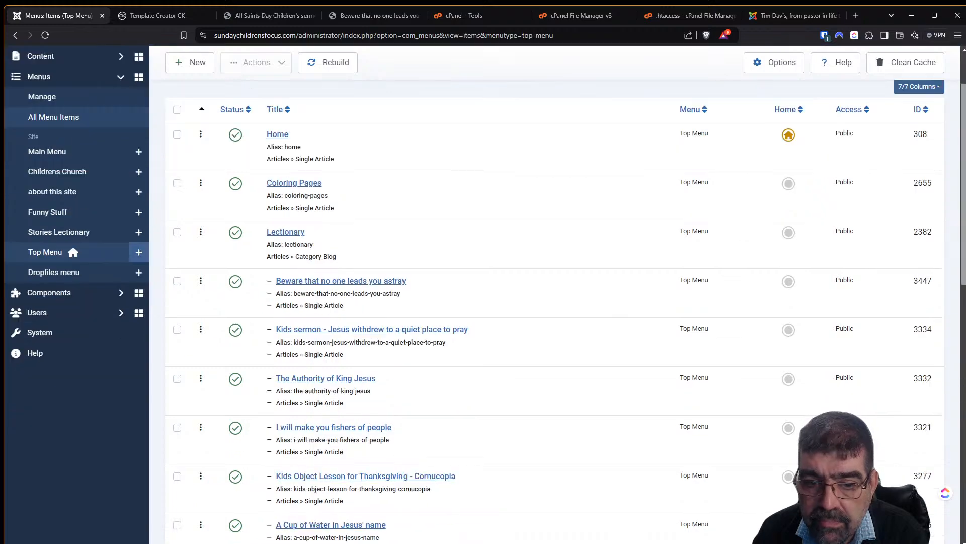
pyautogui.scroll(10, 553, 292)
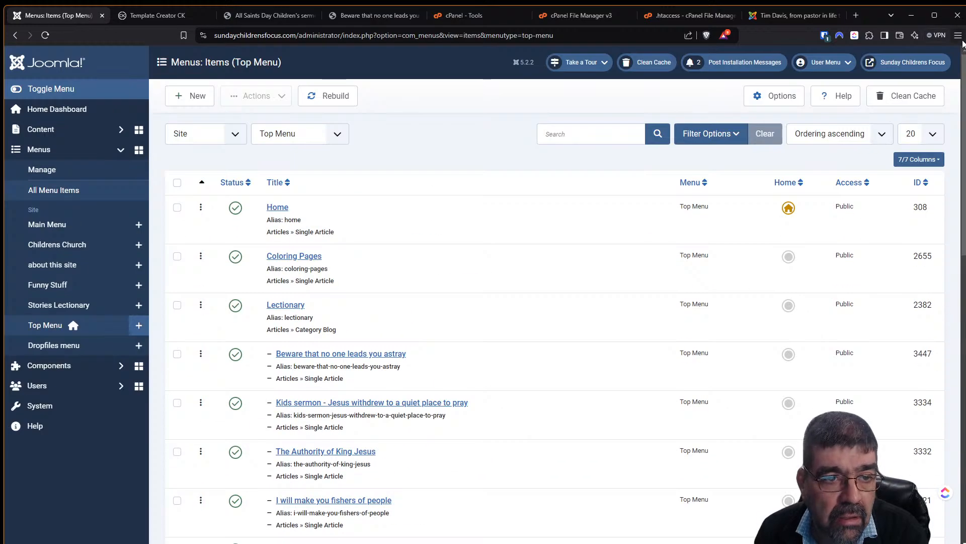
# Step: Compare the scf-2024 template layout, the live All Saints Day page and the staging copy's menu, returning to the administrator's menu items
pyautogui.click(163, 20)
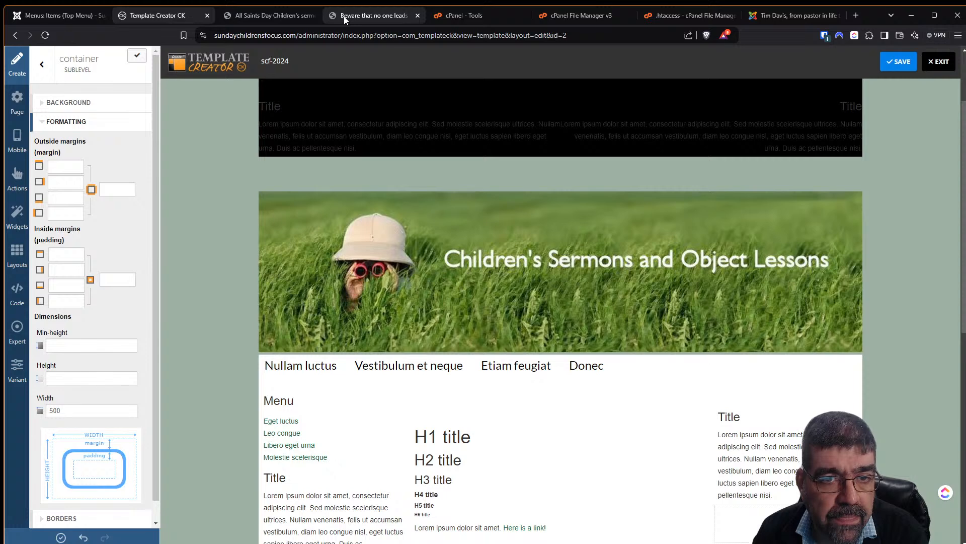
pyautogui.click(244, 14)
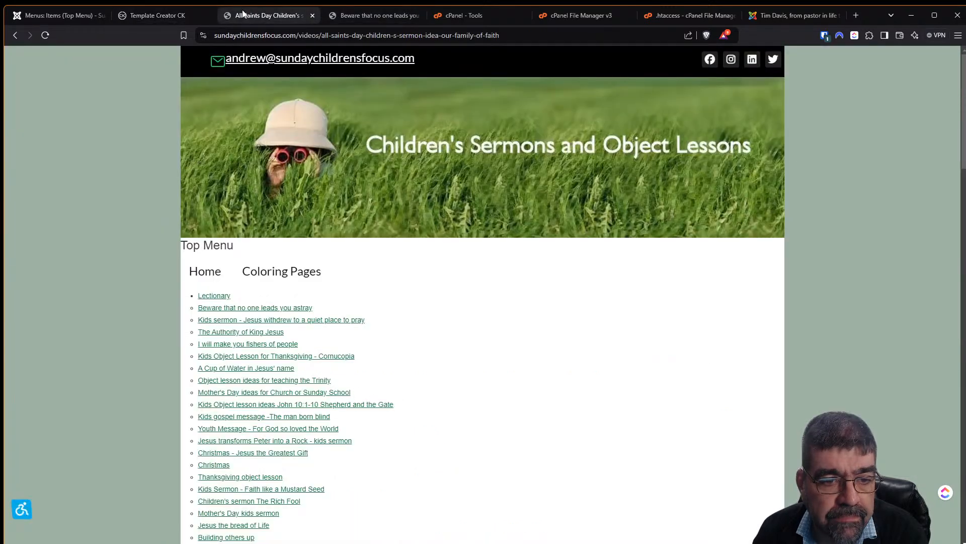
pyautogui.click(346, 15)
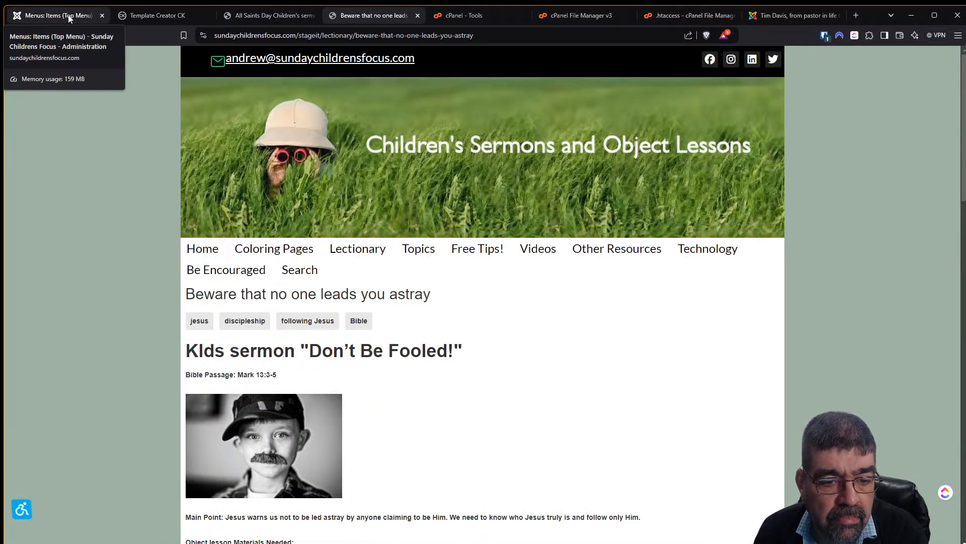
pyautogui.click(156, 16)
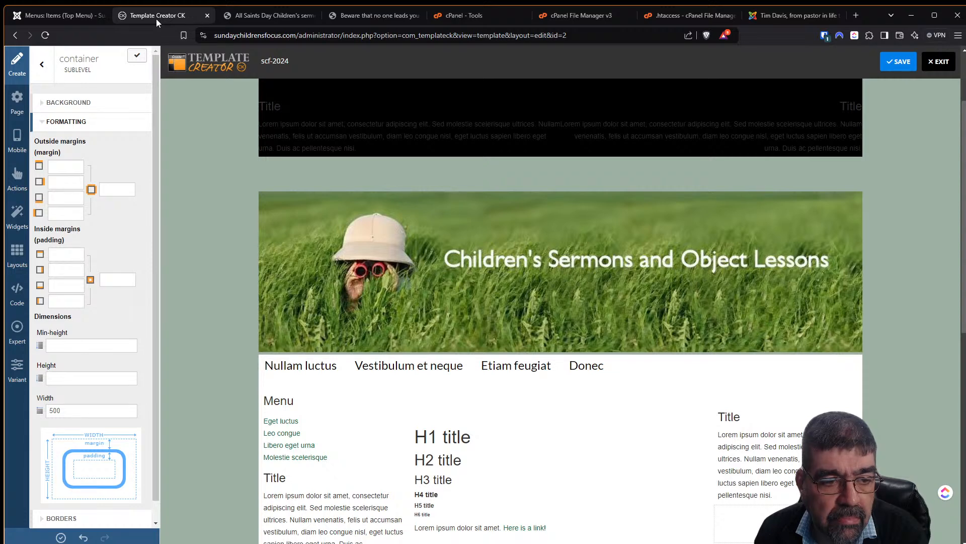
pyautogui.click(51, 16)
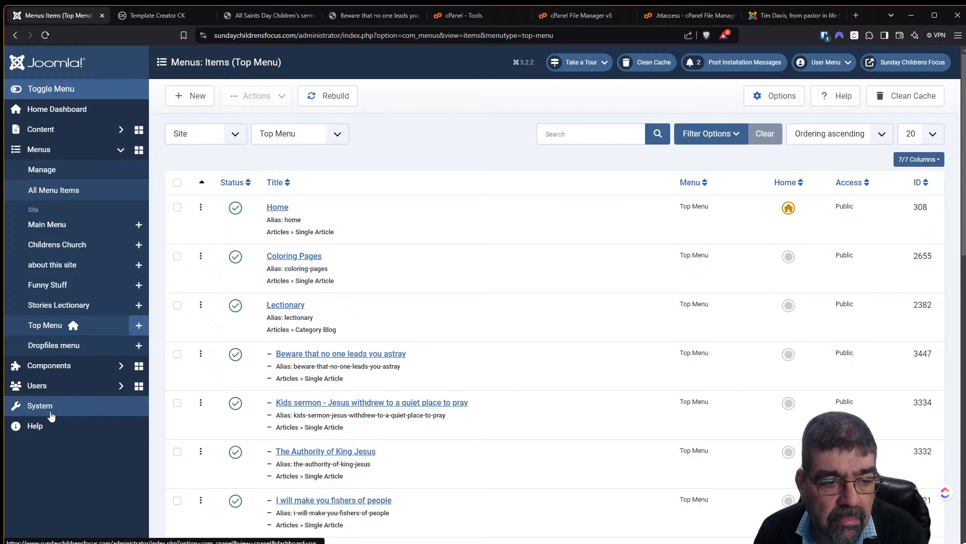
# Step: Open the Top Menu module for editing from the Maximenu CK modules list
pyautogui.click(49, 365)
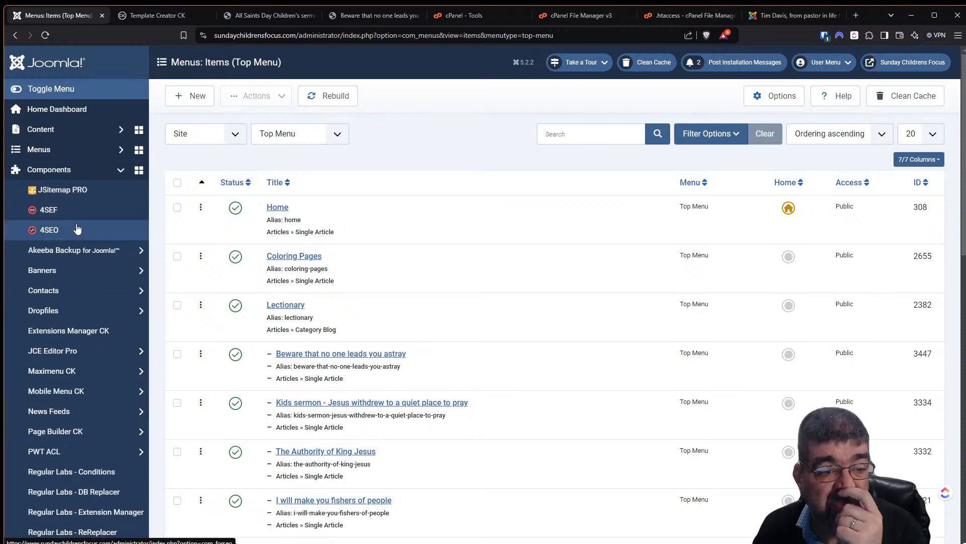
pyautogui.scroll(-3, 76, 230)
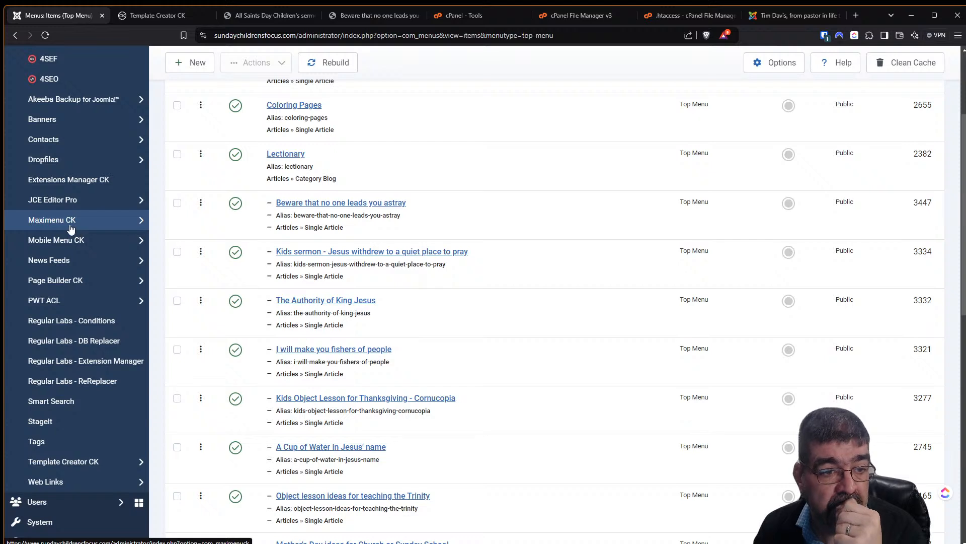
pyautogui.click(71, 224)
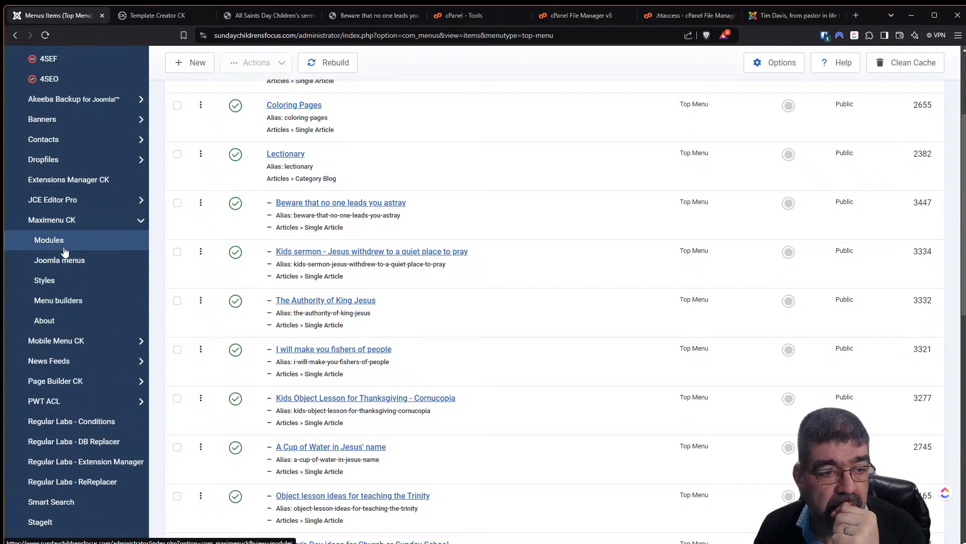
pyautogui.click(61, 244)
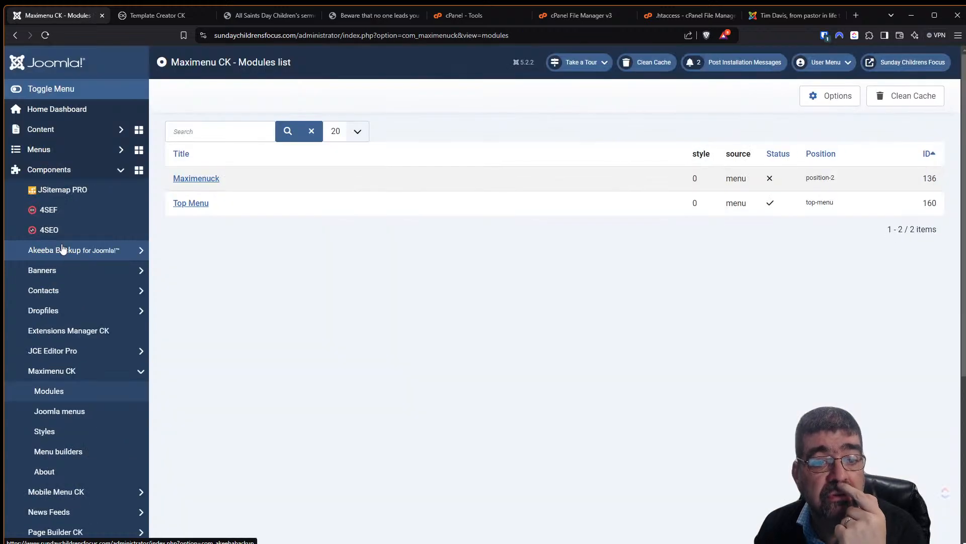
pyautogui.click(189, 206)
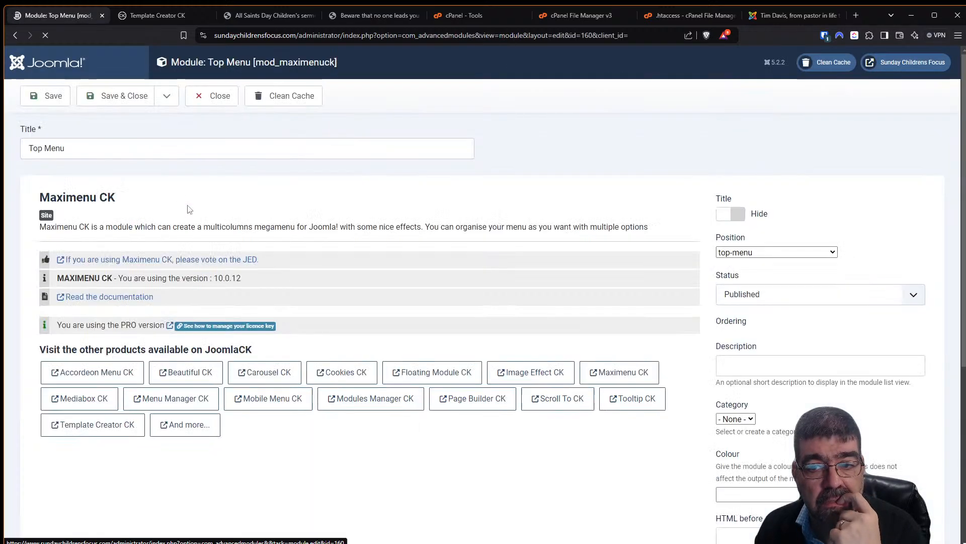
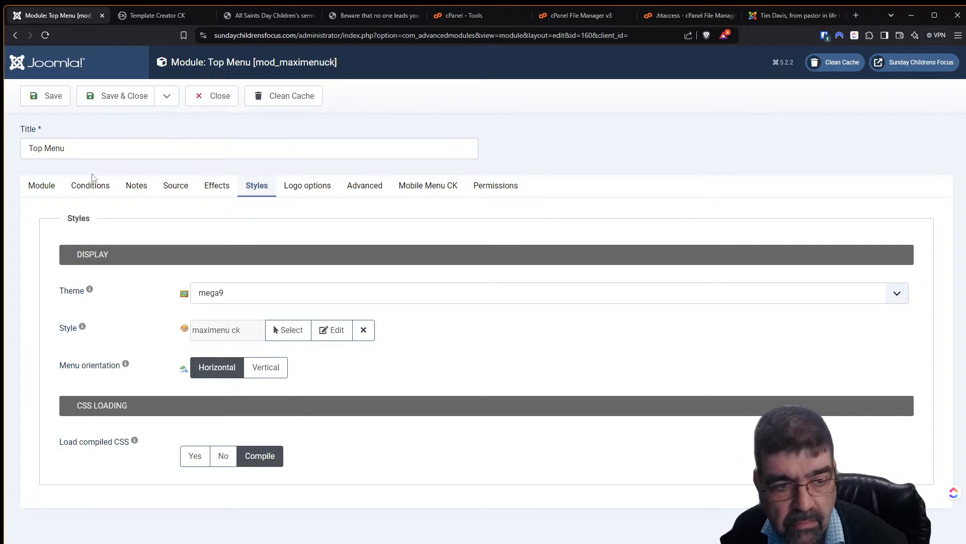
# Step: Check the module's position and status, conditions, notes, source and effects settings
pyautogui.click(56, 187)
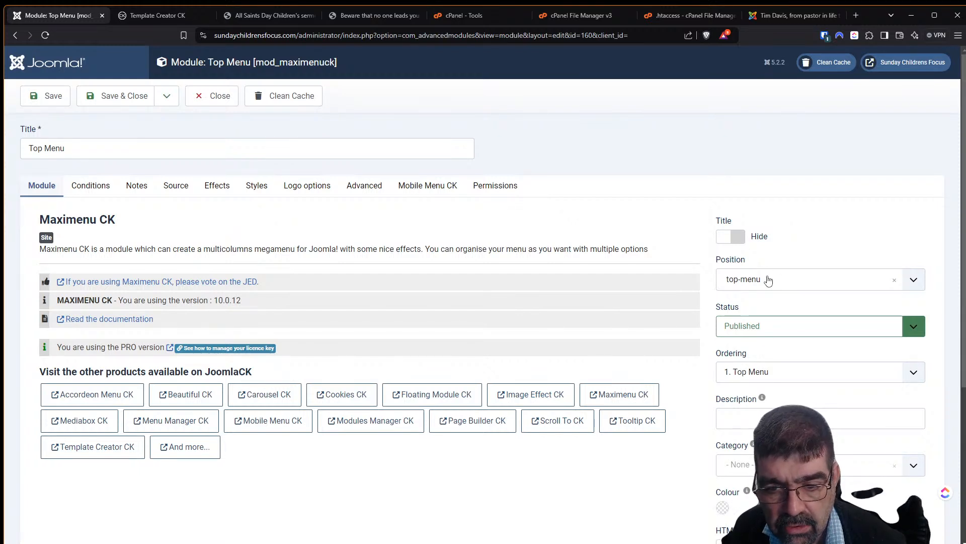
pyautogui.click(102, 191)
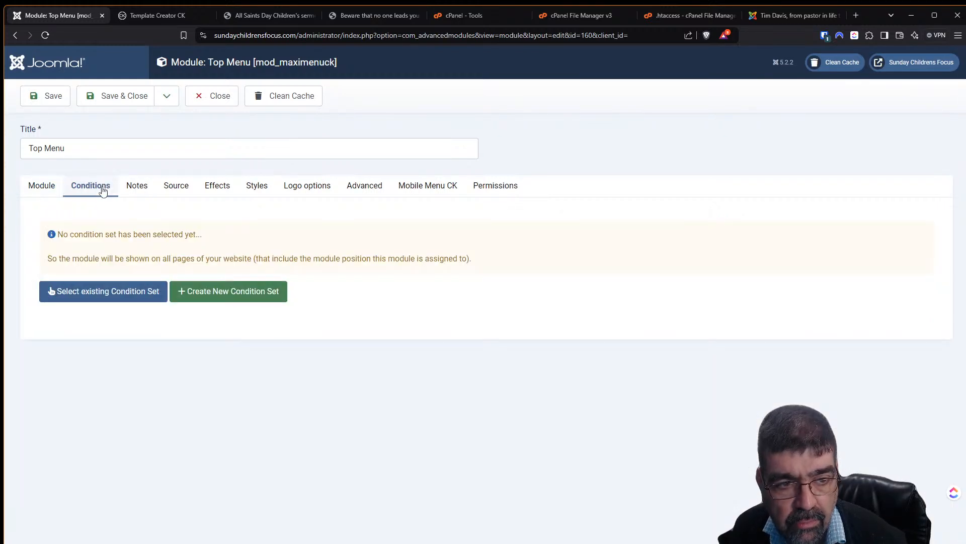
pyautogui.click(143, 187)
pyautogui.click(174, 190)
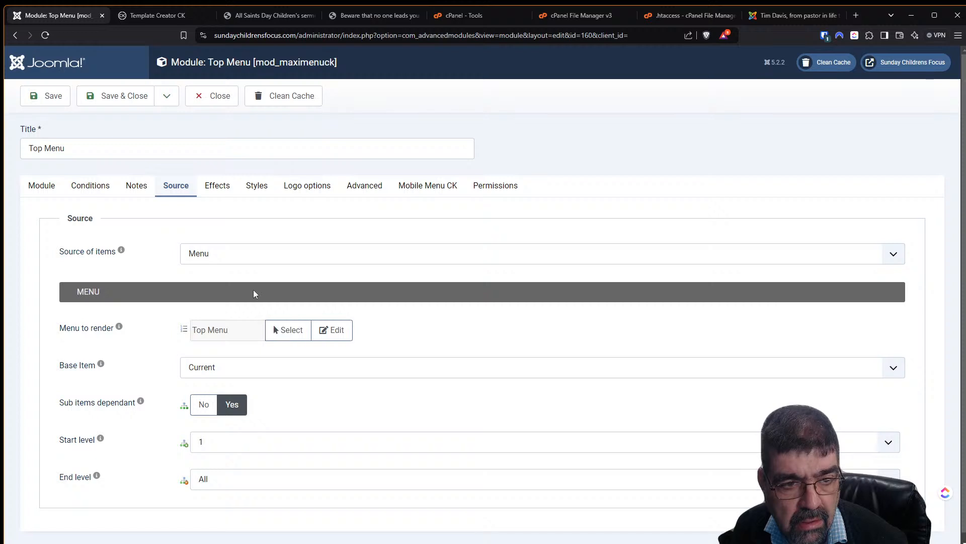
pyautogui.click(220, 196)
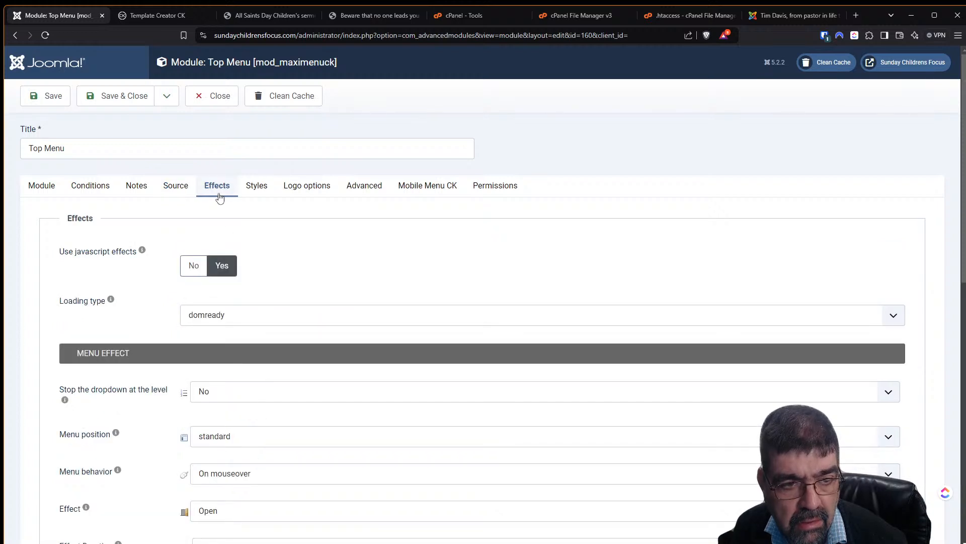
# Step: Set the Top Menu module's source End level to 1 and save the module
pyautogui.click(164, 189)
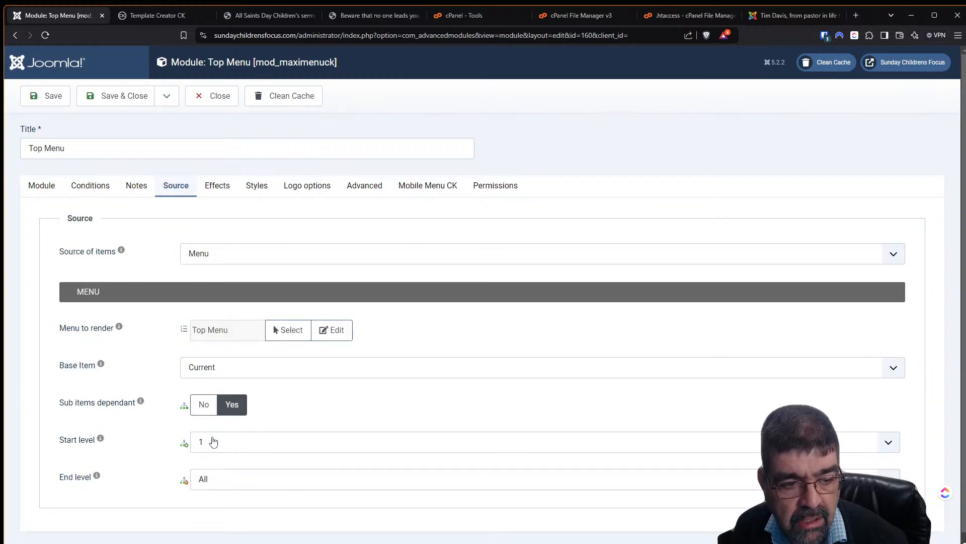
pyautogui.click(224, 479)
pyautogui.click(228, 509)
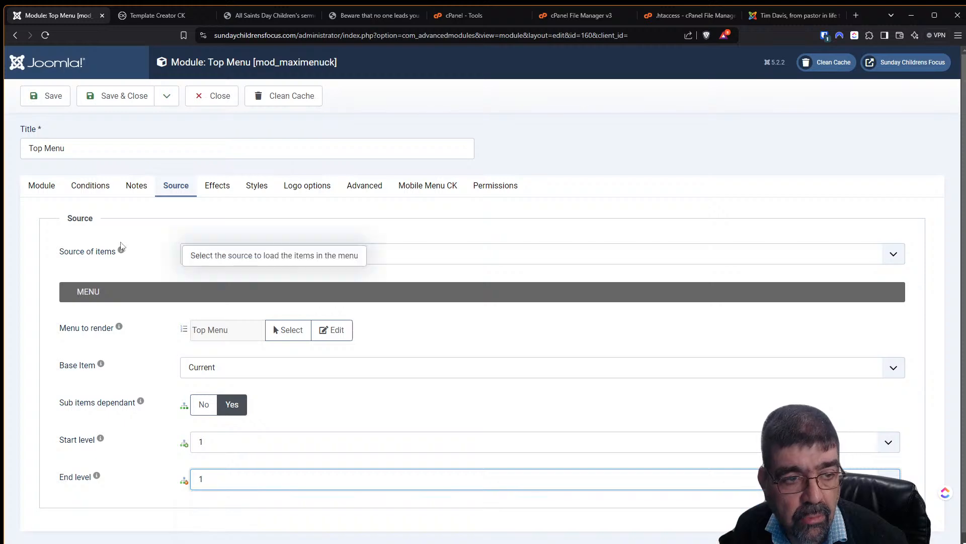
pyautogui.click(43, 95)
# Step: Reload the live All Saints Day page and inspect its top menu and the article below
pyautogui.click(271, 18)
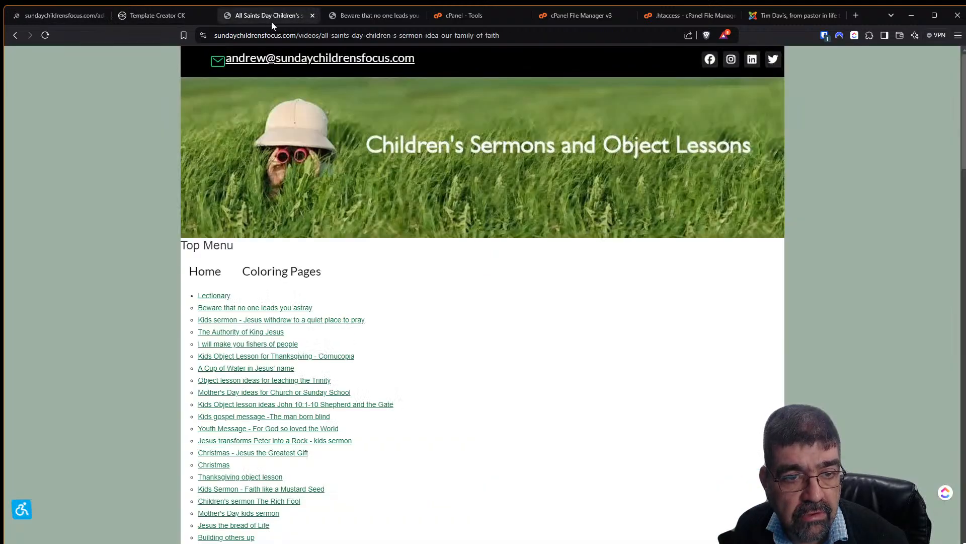
pyautogui.click(43, 37)
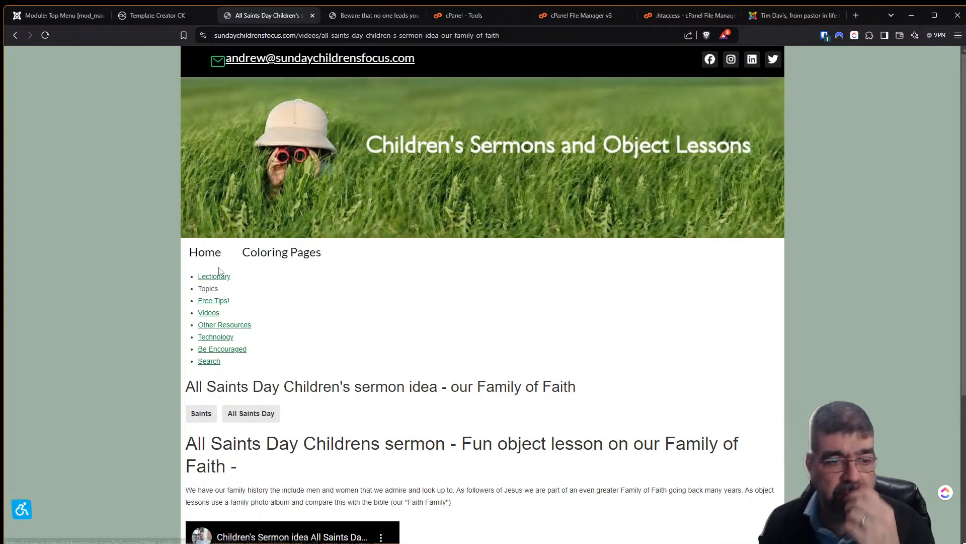
pyautogui.scroll(-4, 326, 302)
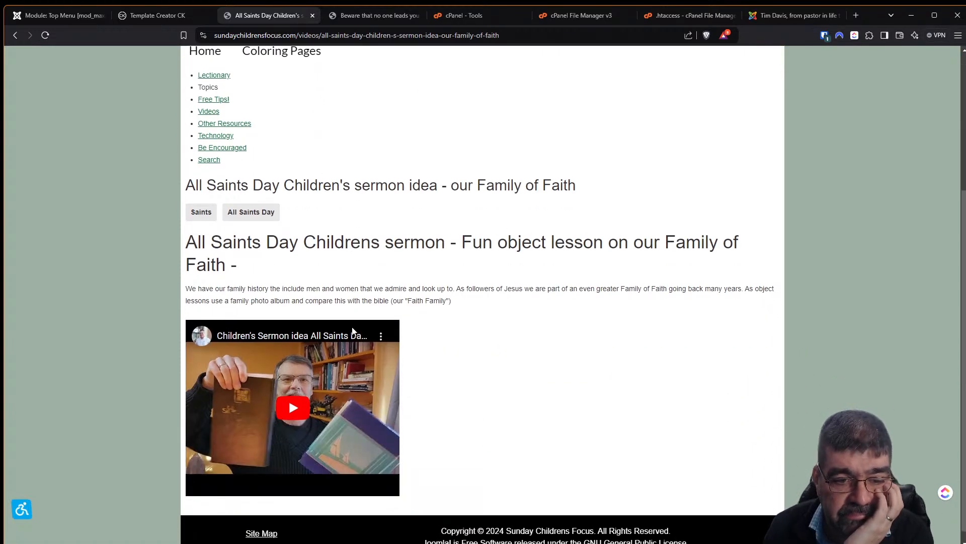
pyautogui.scroll(4, 350, 322)
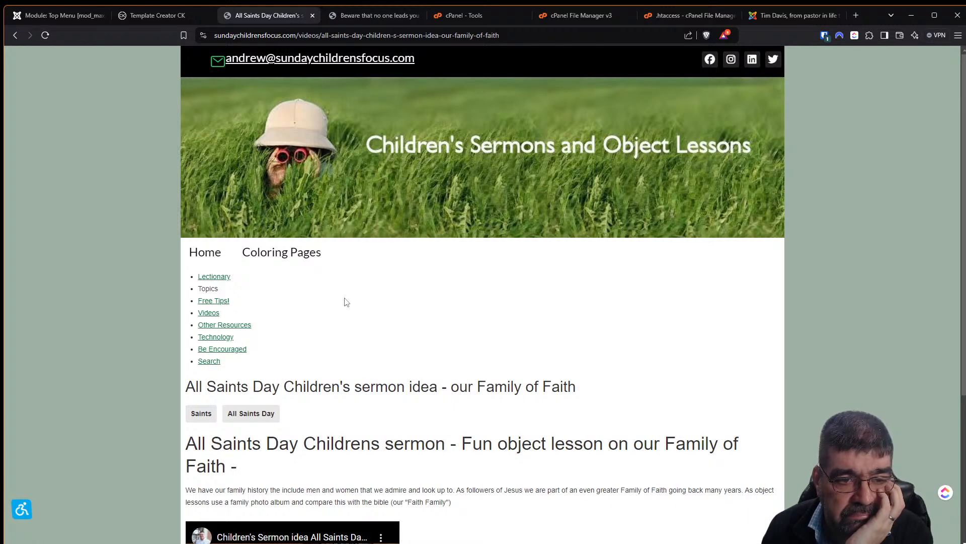
# Step: Review the Top Menu module's Mobile Menu CK options, from style to logo, and its theme and style settings
pyautogui.click(144, 16)
pyautogui.click(36, 16)
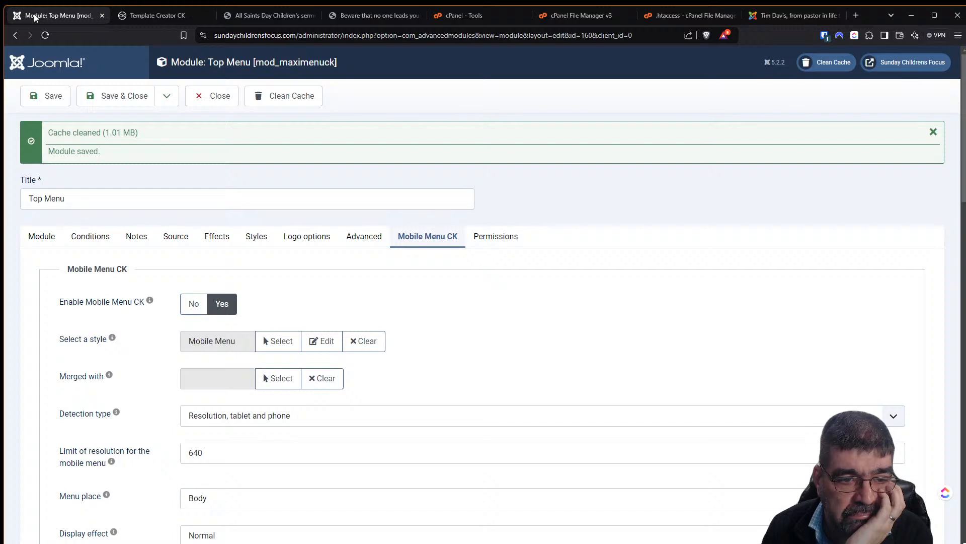
pyautogui.scroll(-5, 459, 305)
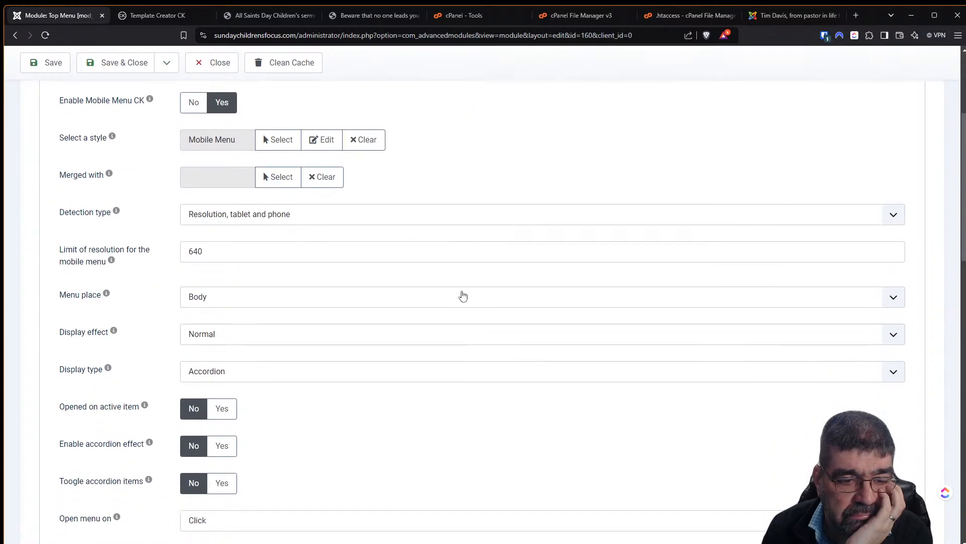
pyautogui.scroll(-5, 459, 296)
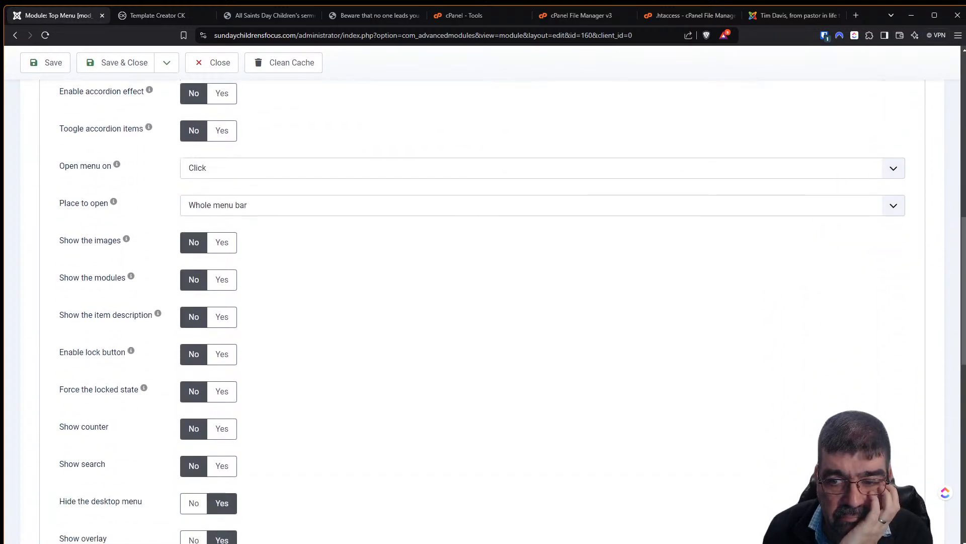
pyautogui.scroll(-4, 964, 393)
pyautogui.scroll(-7, 964, 393)
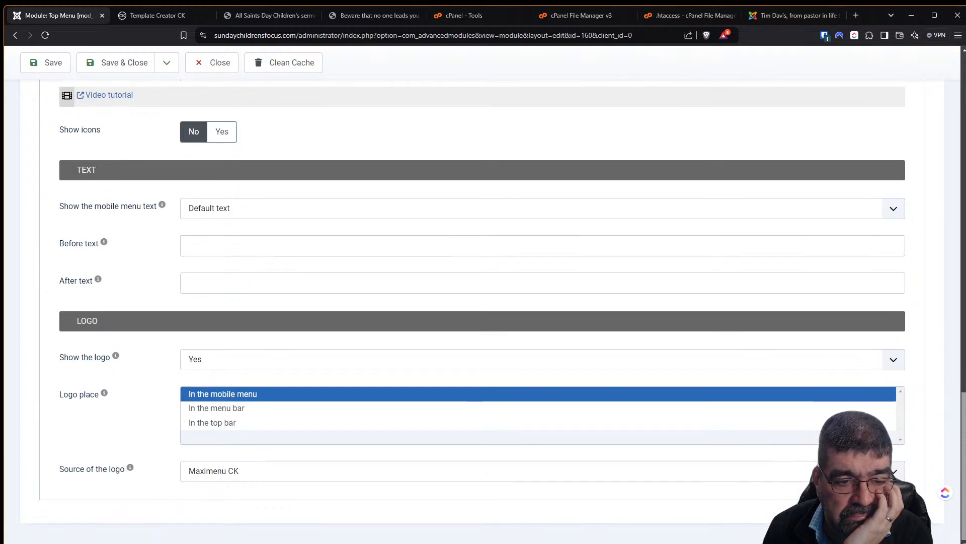
pyautogui.scroll(14, 964, 393)
pyautogui.scroll(8, 964, 393)
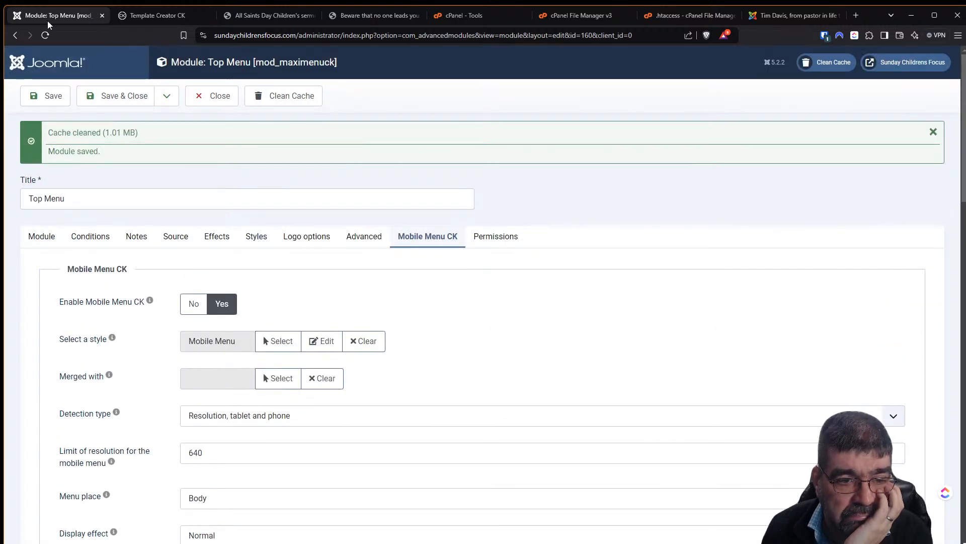
pyautogui.click(256, 236)
pyautogui.scroll(-1, 504, 347)
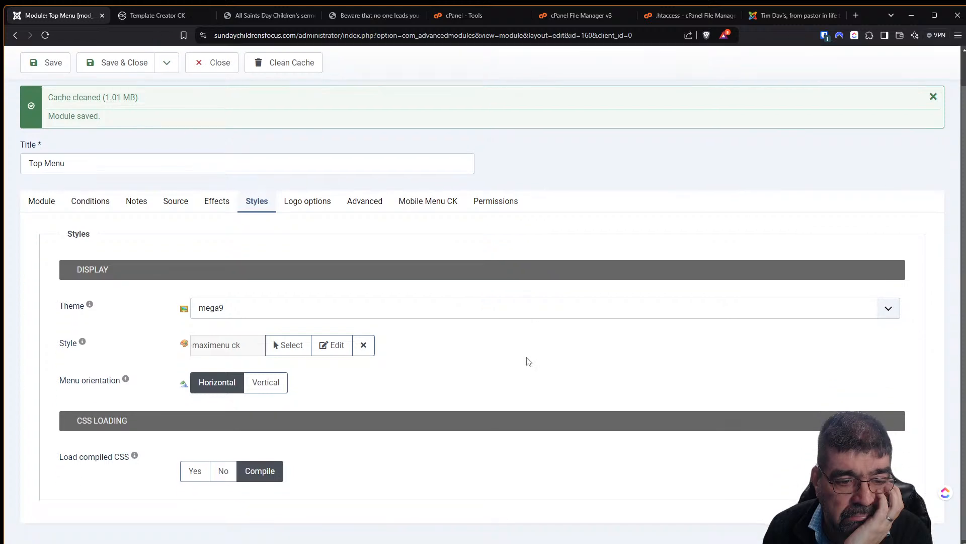
pyautogui.scroll(1, 528, 362)
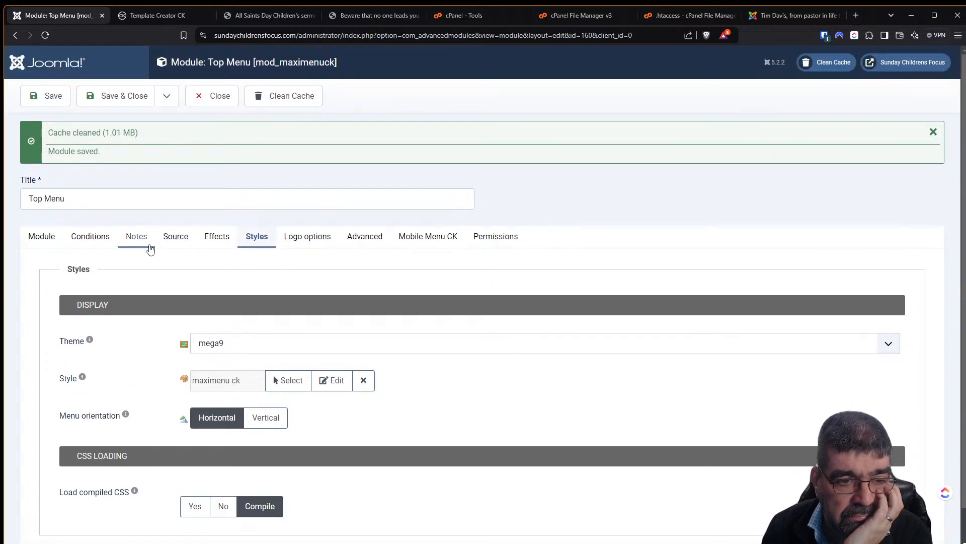
# Step: Set the Top Menu module's source End level to All and save the module
pyautogui.click(169, 236)
pyautogui.scroll(-1, 452, 312)
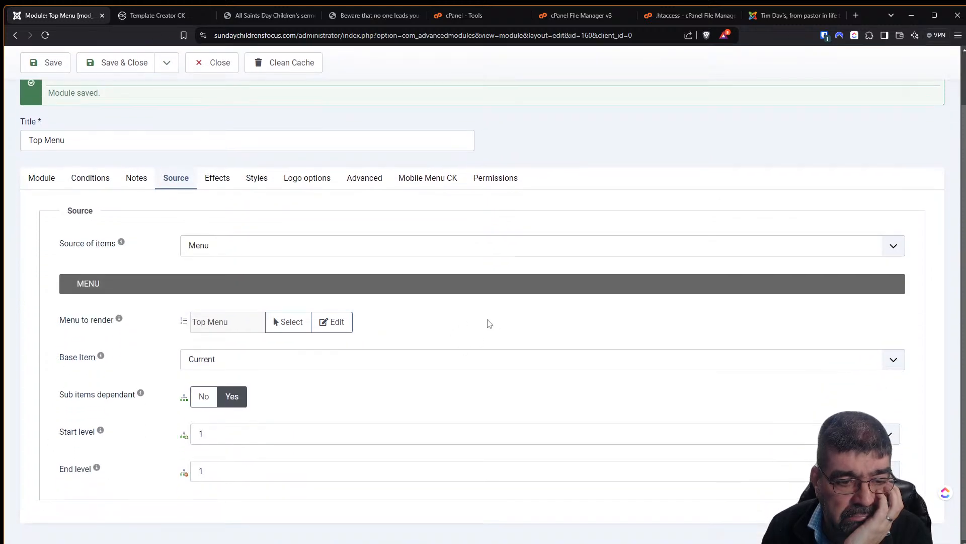
pyautogui.click(291, 473)
pyautogui.click(287, 496)
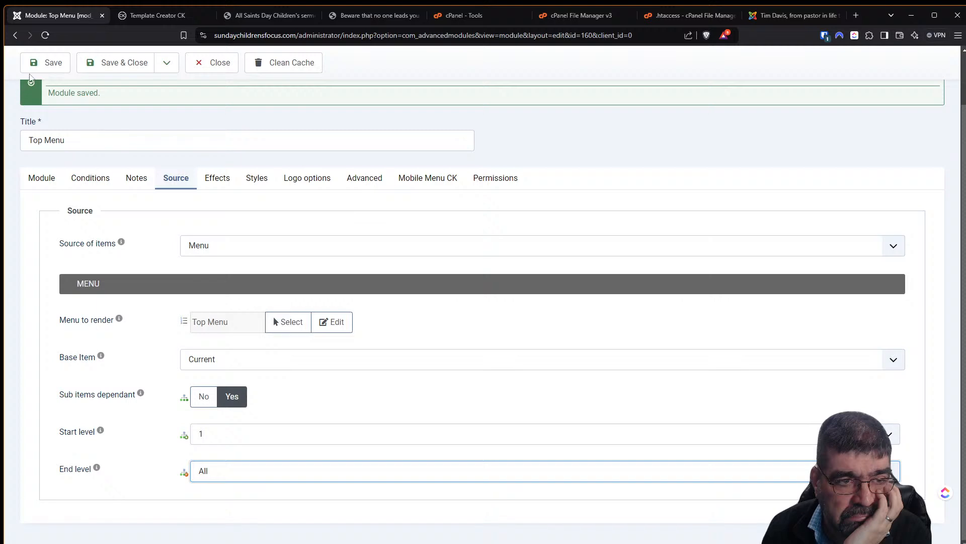
pyautogui.click(36, 67)
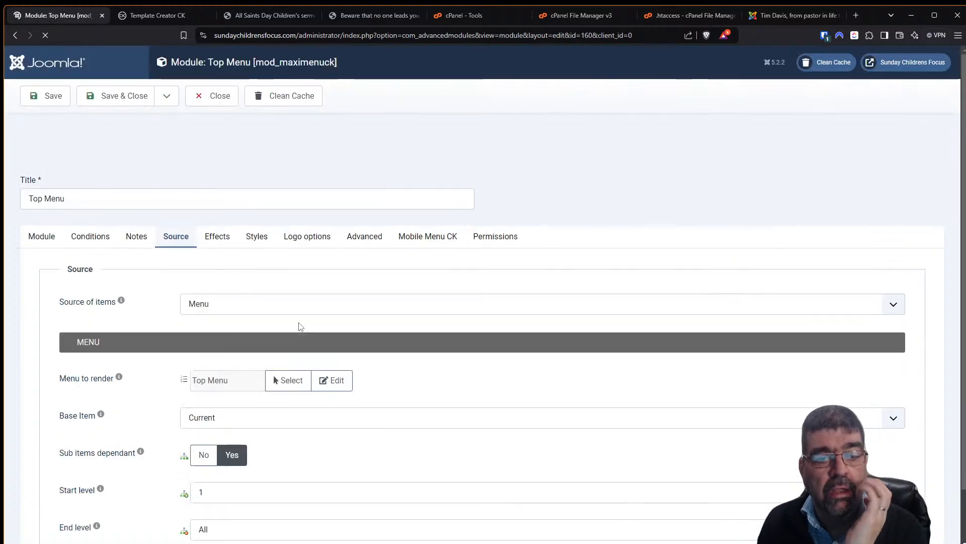
# Step: Choose Top Menu as the menu to render in the module's source and open its menu items for editing
pyautogui.click(289, 381)
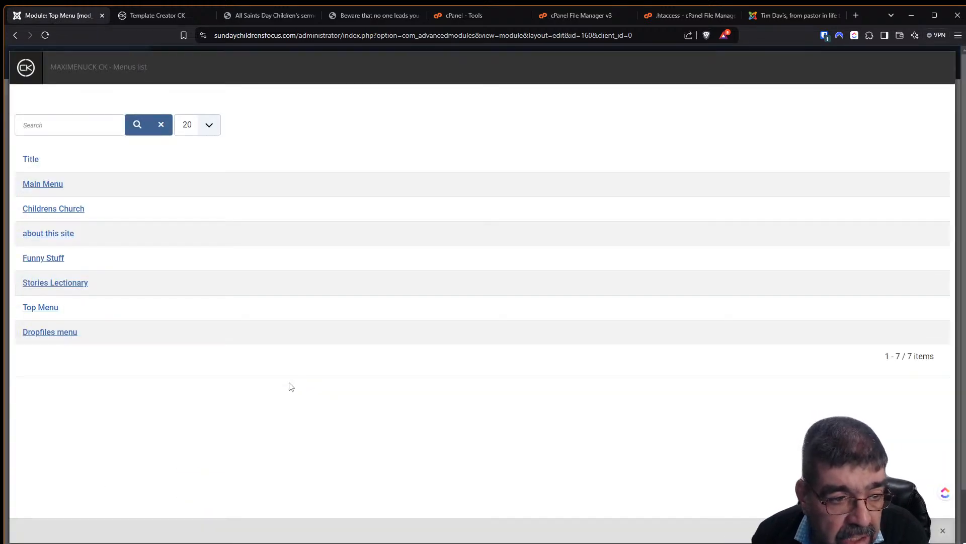
pyautogui.click(49, 309)
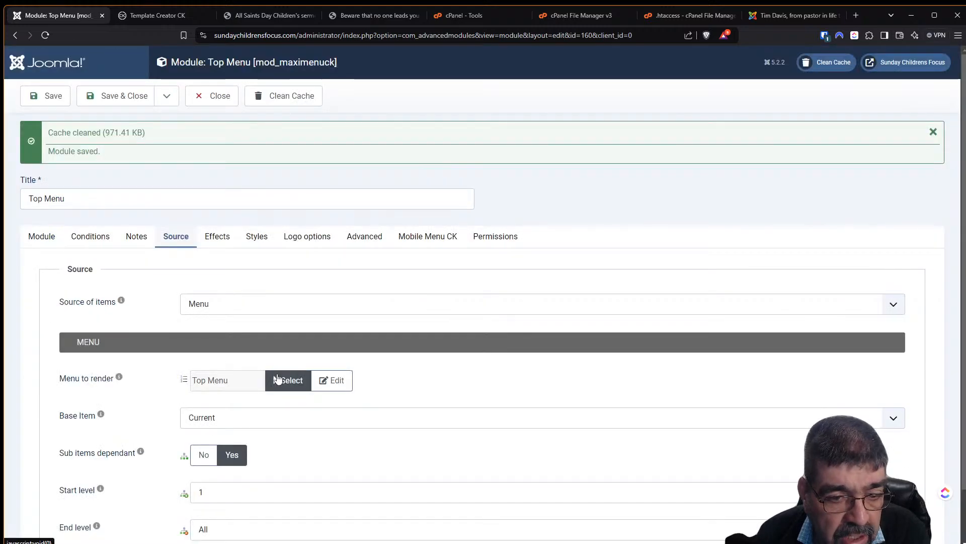
pyautogui.click(328, 386)
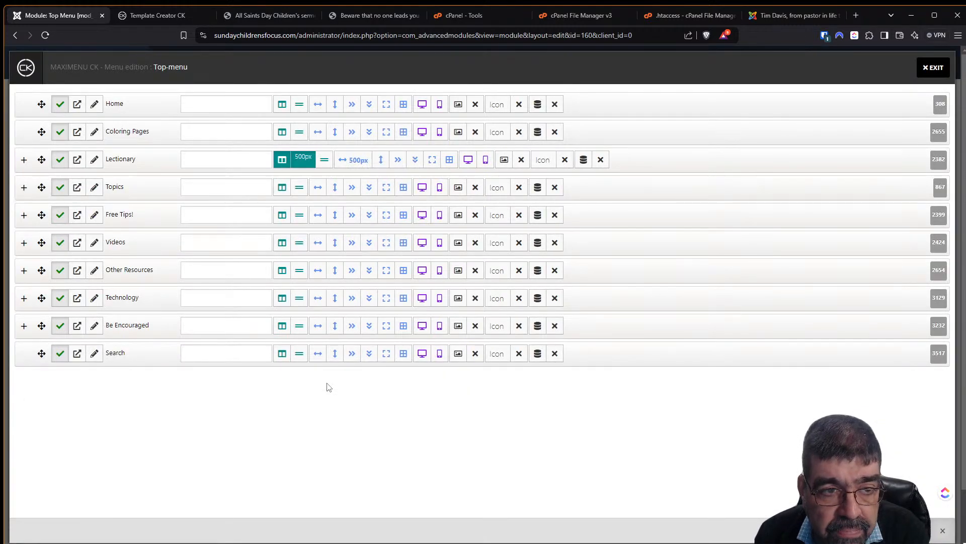
# Step: Clear the Lectionary item's column width, remove its column setting, and save the Top Menu module
pyautogui.click(303, 159)
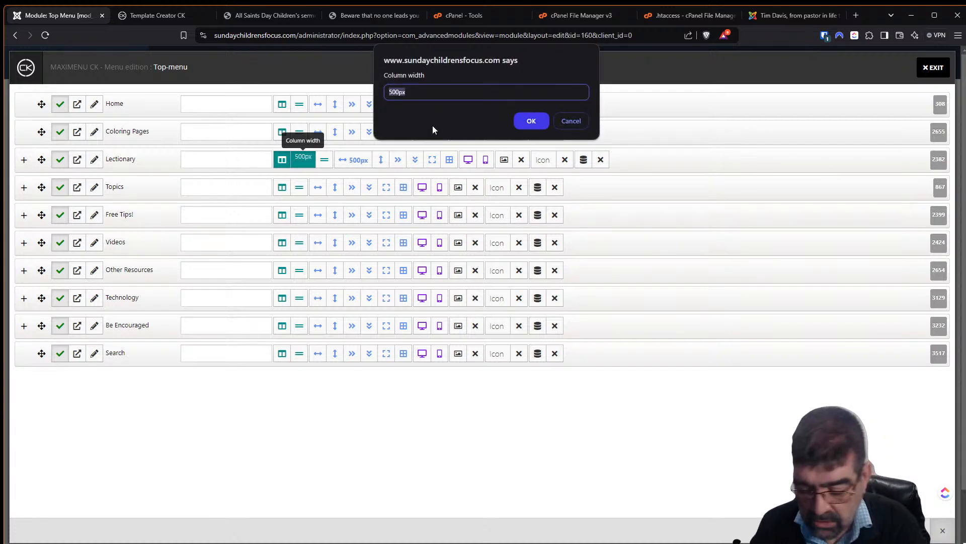
pyautogui.press('BackSpace')
pyautogui.press('Return')
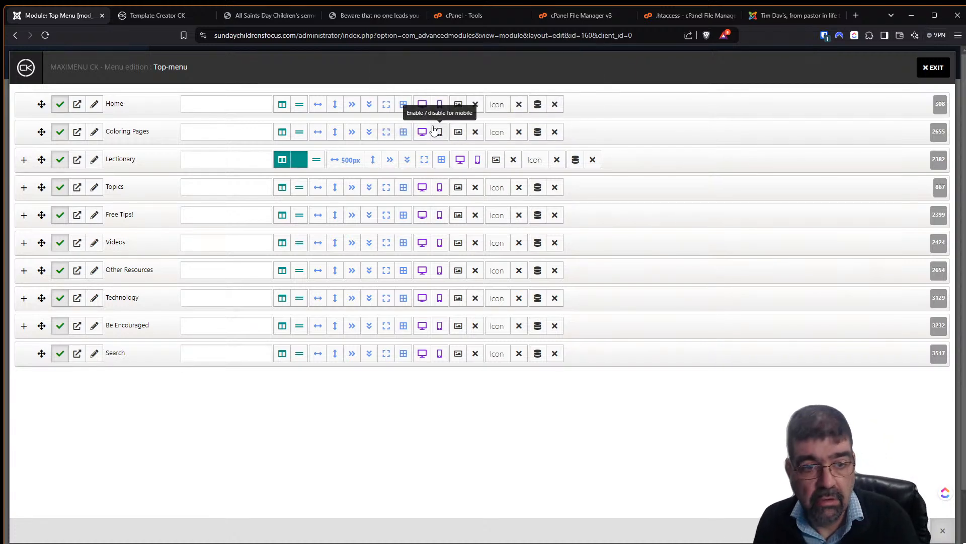
pyautogui.click(262, 163)
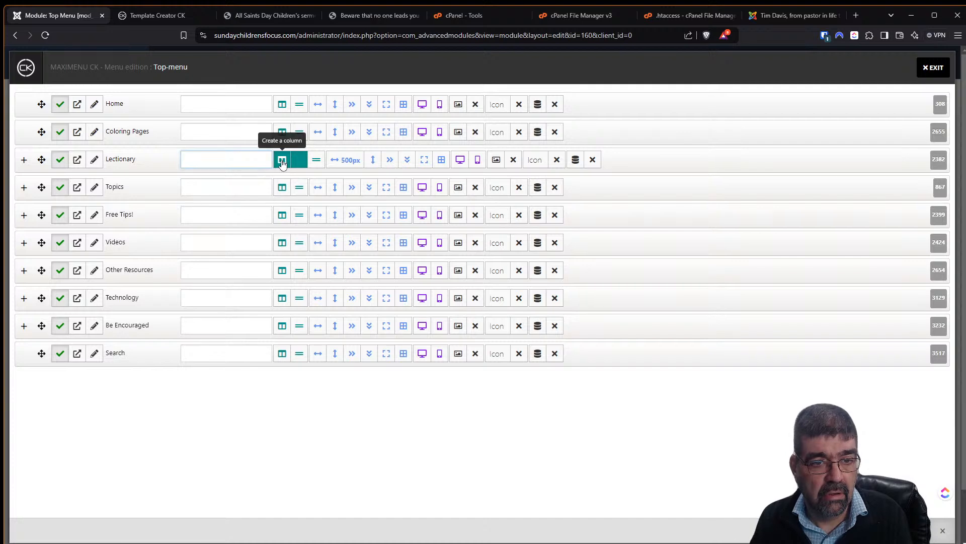
pyautogui.click(282, 161)
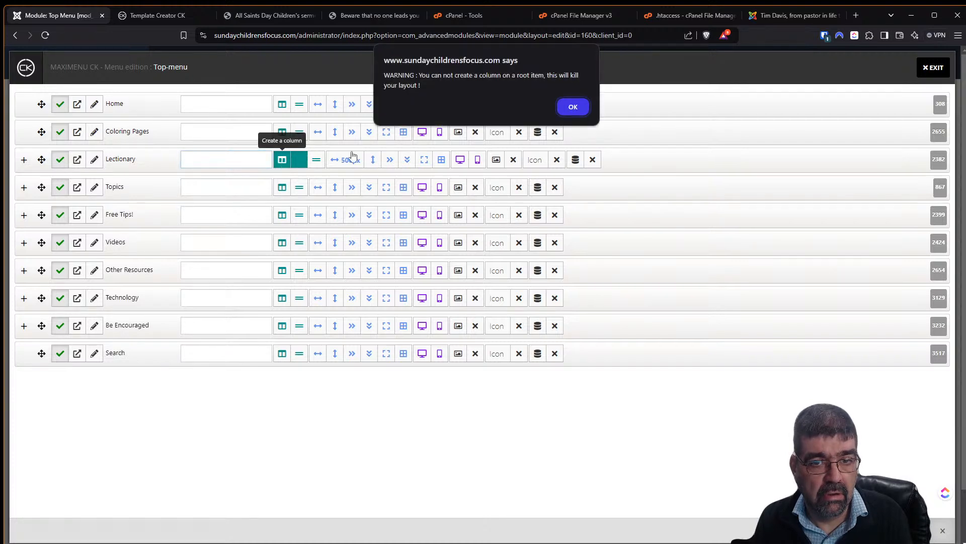
pyautogui.click(564, 106)
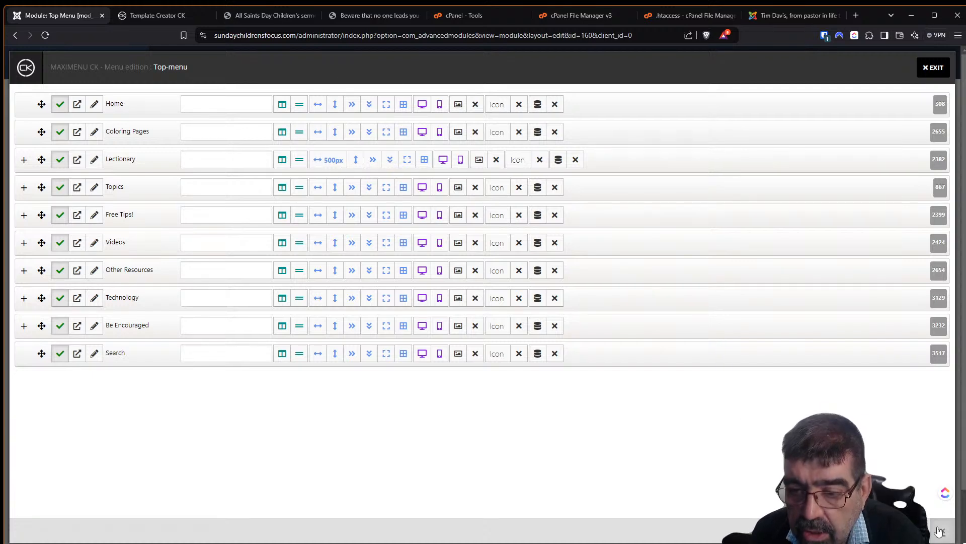
pyautogui.click(931, 80)
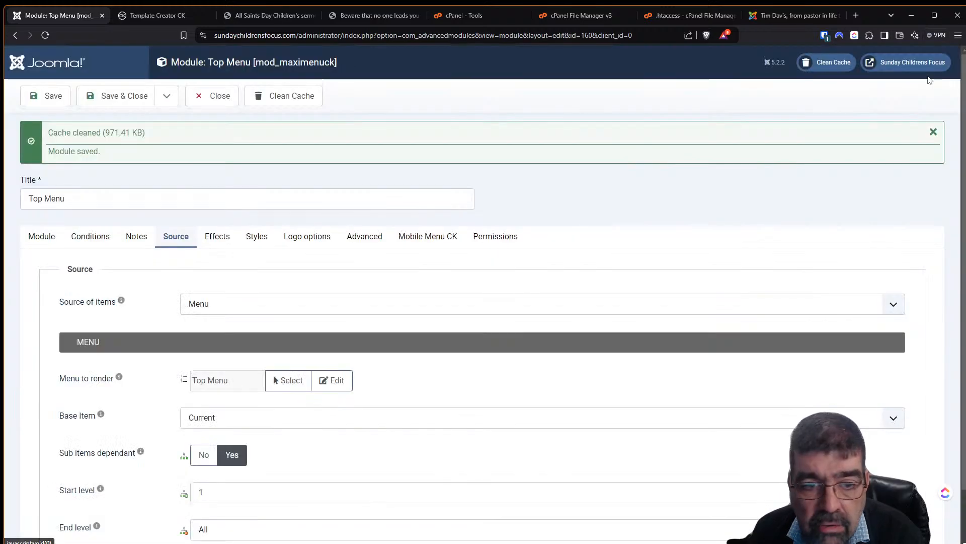
pyautogui.click(46, 95)
# Step: Reload the live All Saints Day page and inspect the top menu's Lectionary, Be Encouraged and Technology dropdowns
pyautogui.click(346, 14)
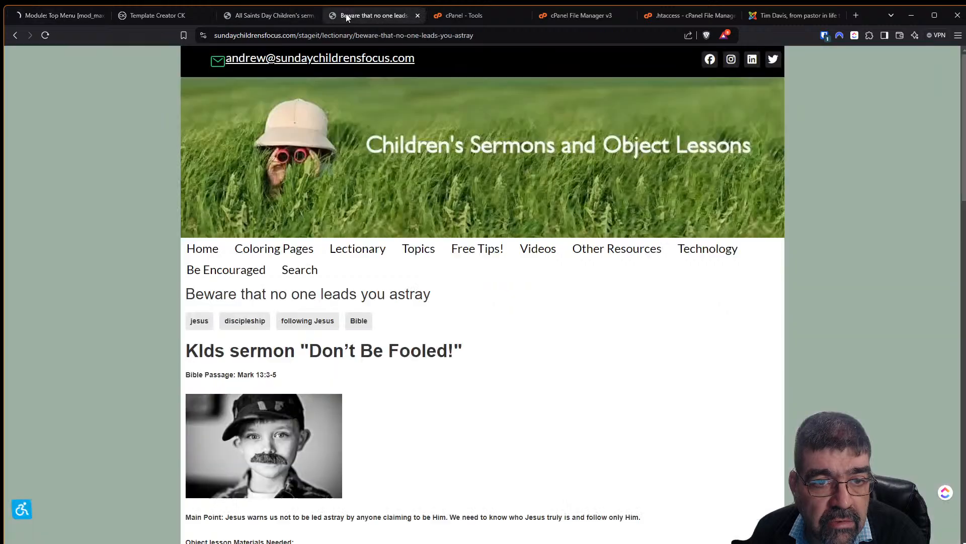
pyautogui.click(255, 15)
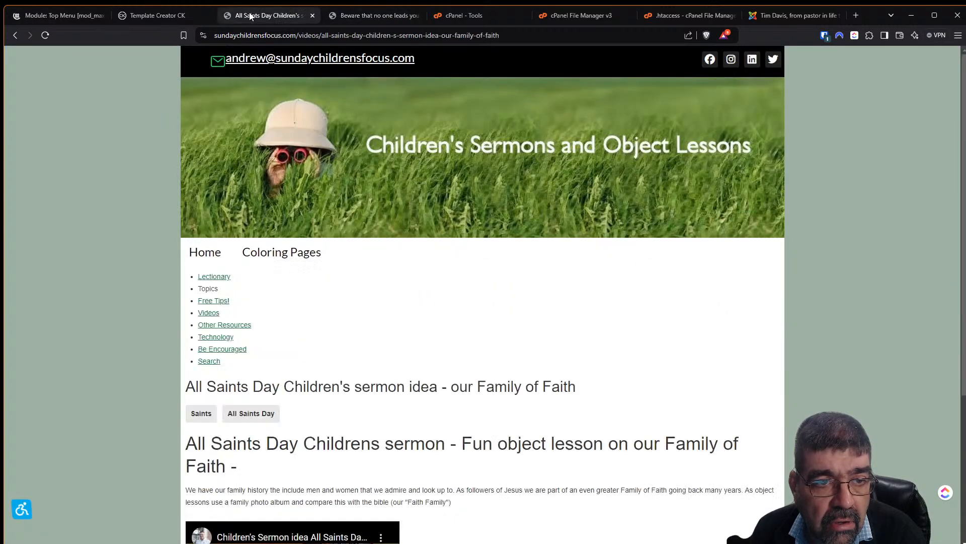
pyautogui.click(45, 35)
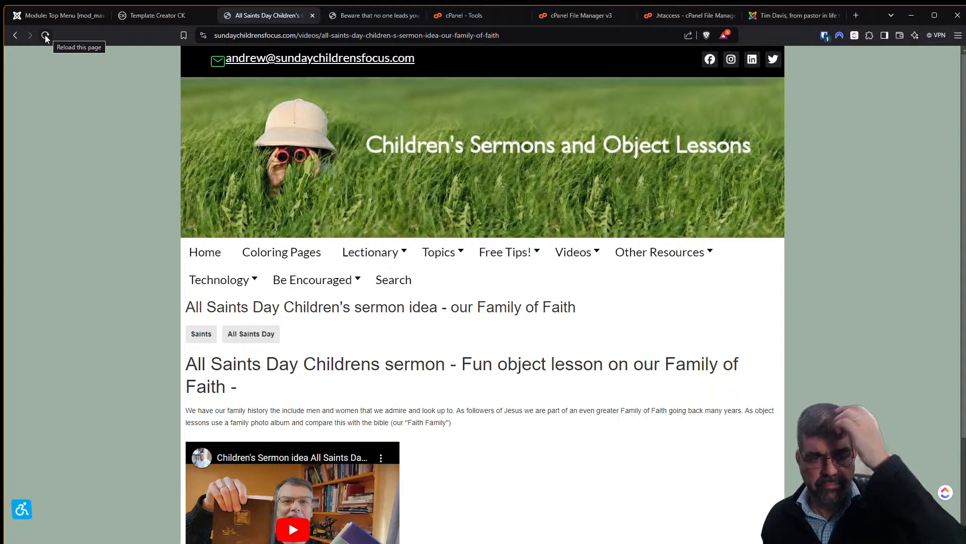
pyautogui.moveTo(367, 249)
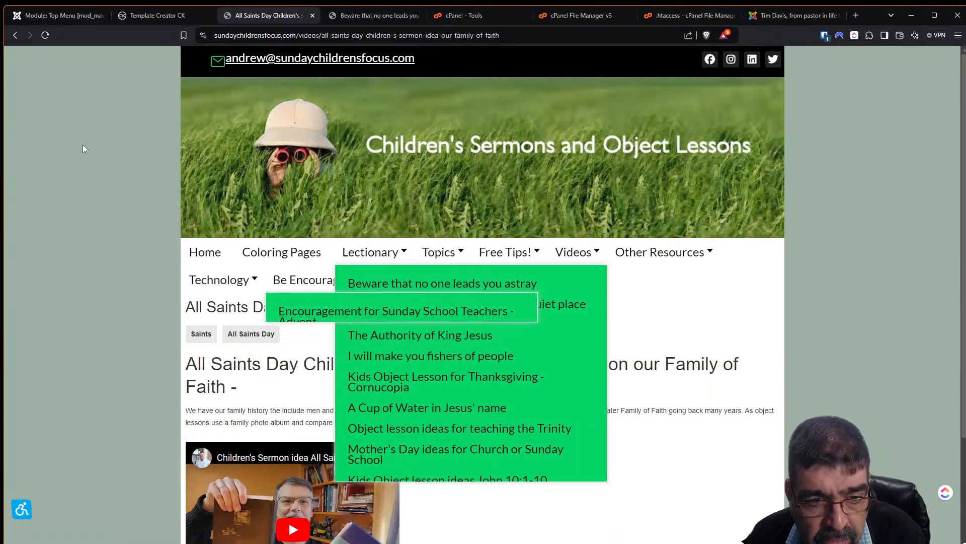
pyautogui.moveTo(711, 264)
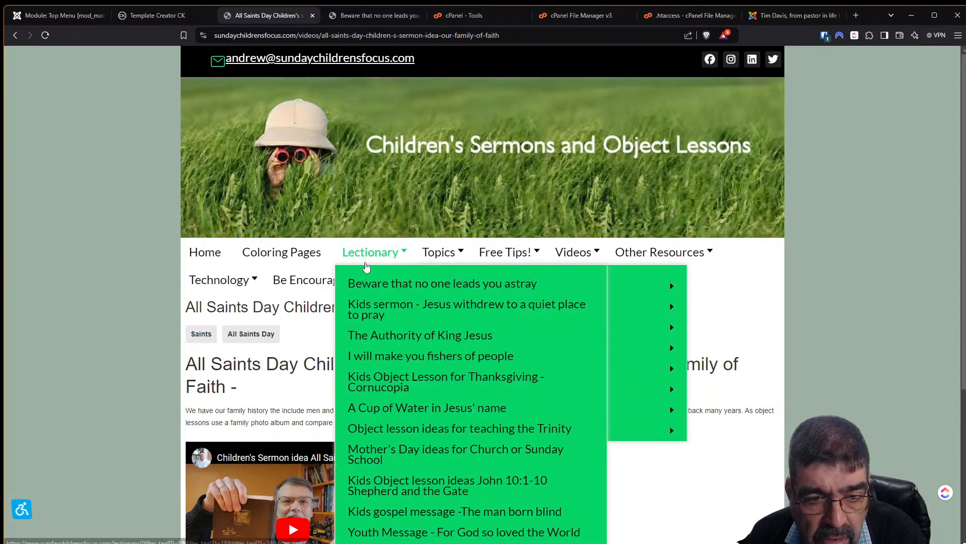
pyautogui.moveTo(322, 281)
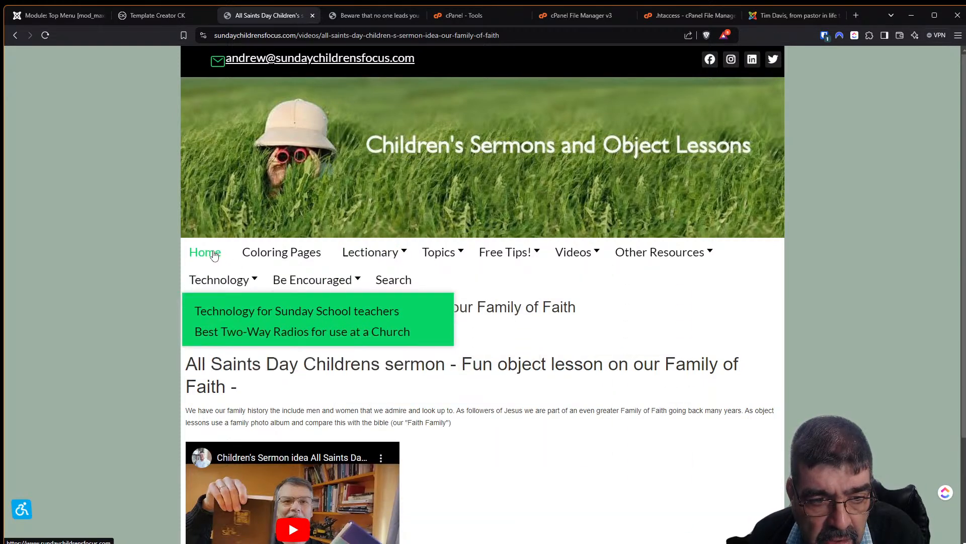
pyautogui.moveTo(216, 283)
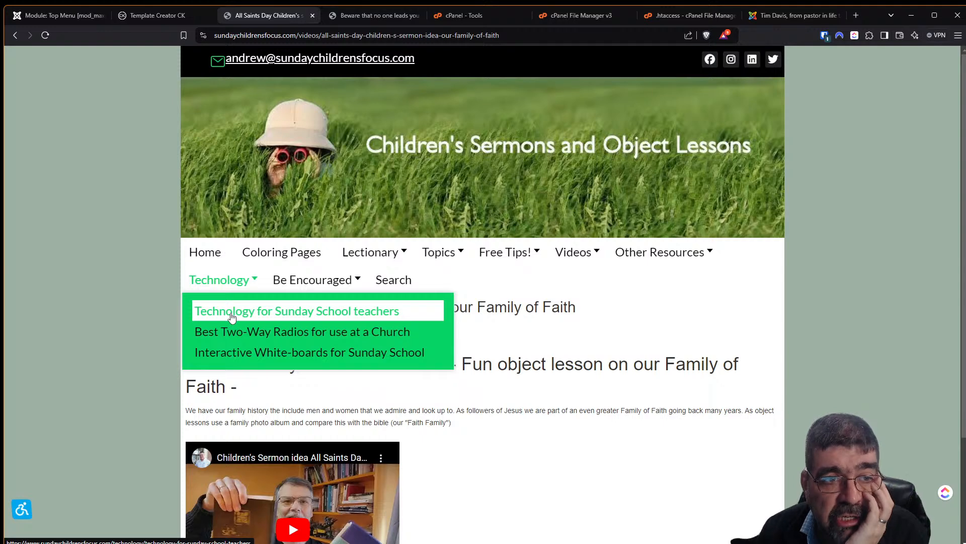
# Step: Open the Top Menu module's maximenu ck style for editing at its submenu settings
pyautogui.click(56, 18)
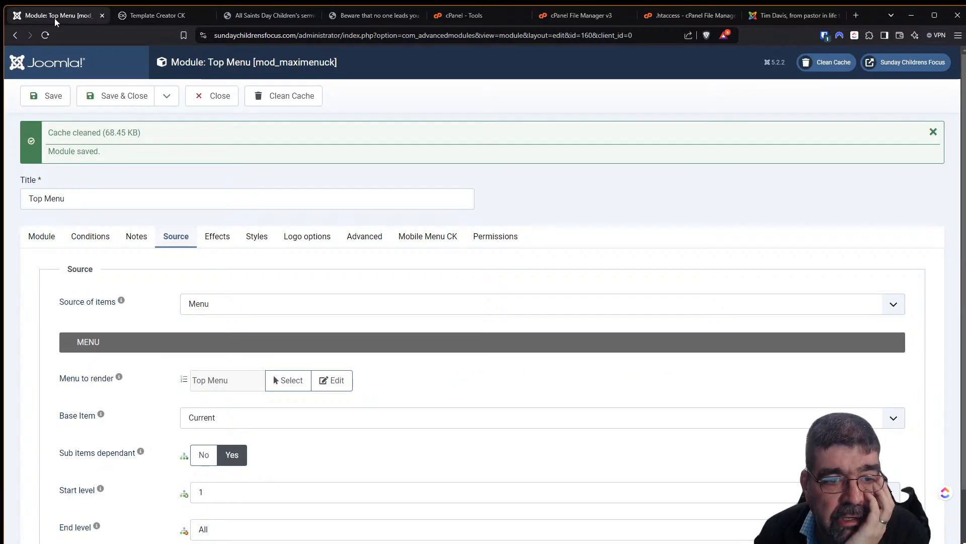
pyautogui.click(255, 235)
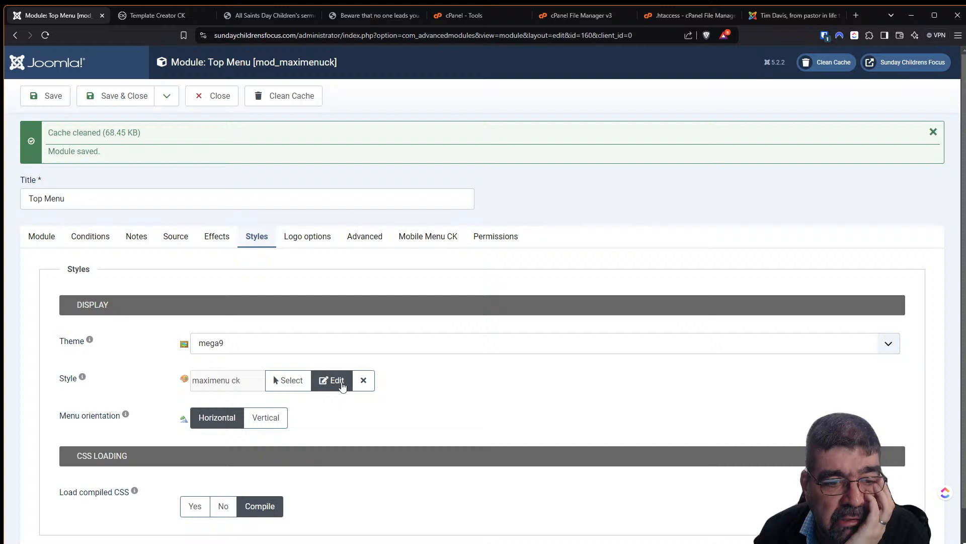
pyautogui.click(336, 380)
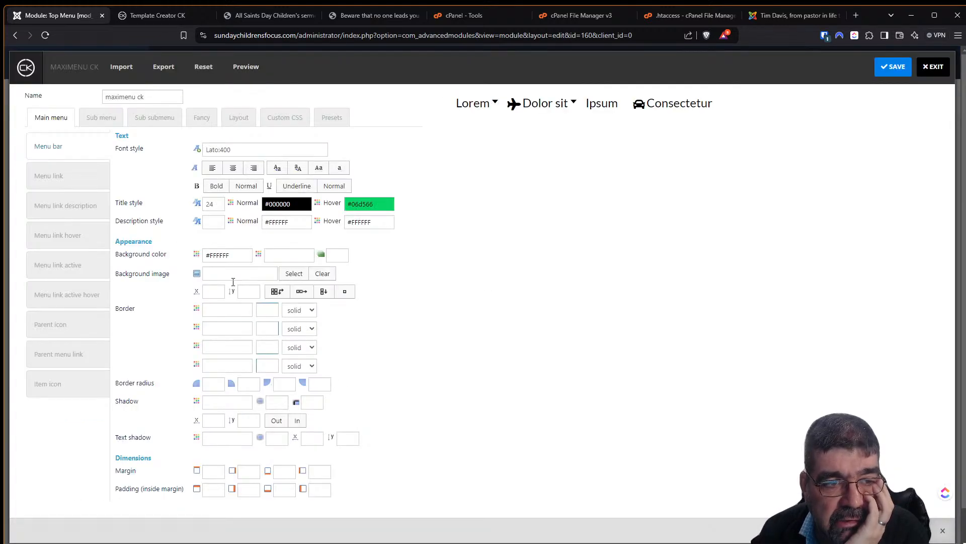
pyautogui.click(88, 119)
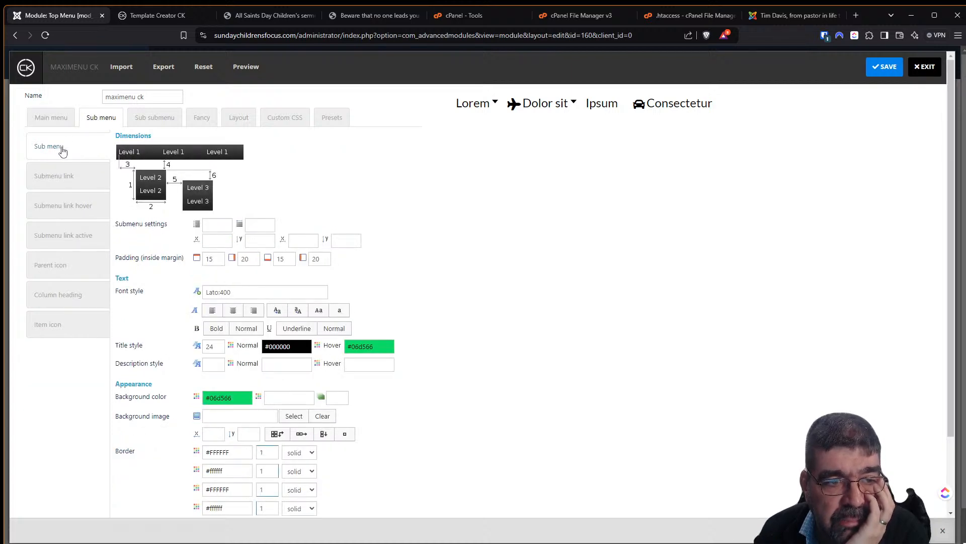
pyautogui.click(71, 178)
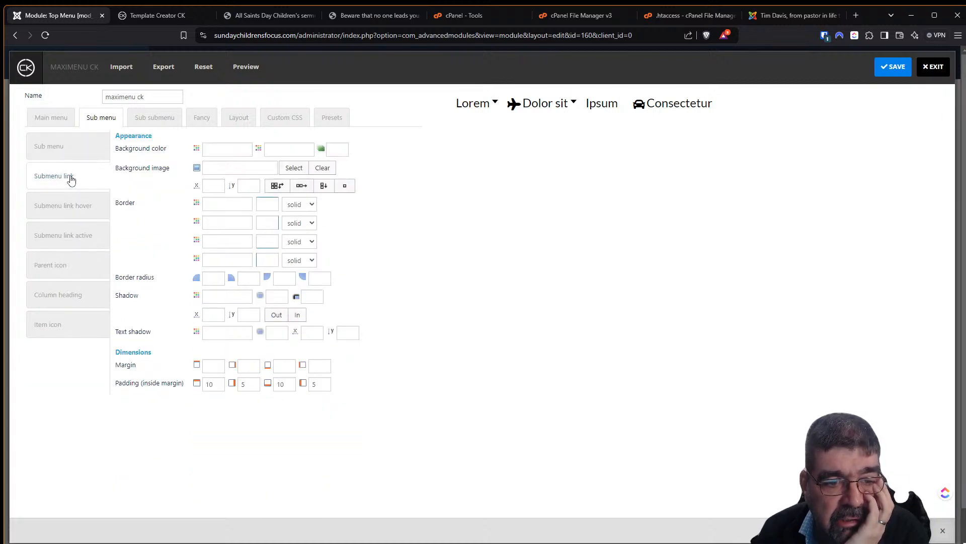
pyautogui.click(223, 149)
pyautogui.moveTo(228, 125); pyautogui.dragTo(199, 144)
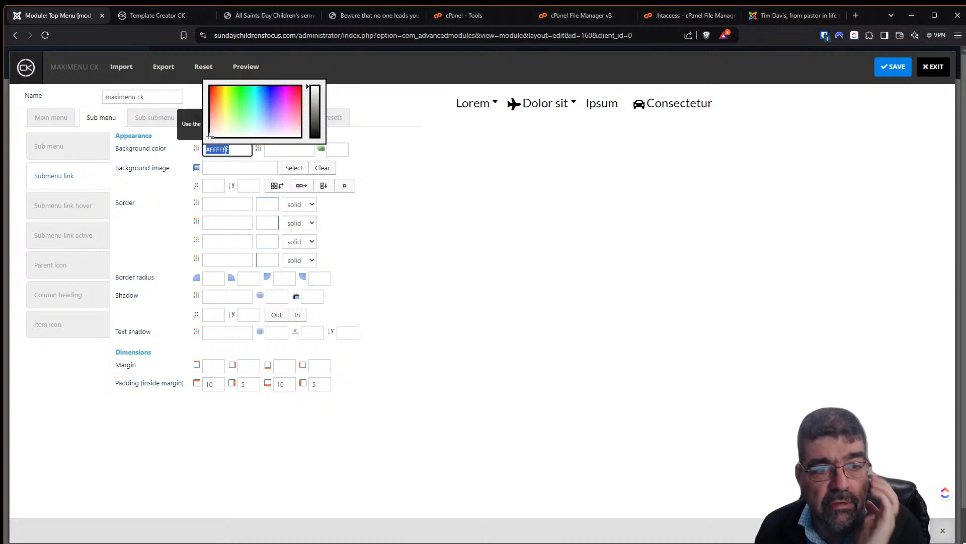
pyautogui.press('BackSpace')
pyautogui.click(523, 208)
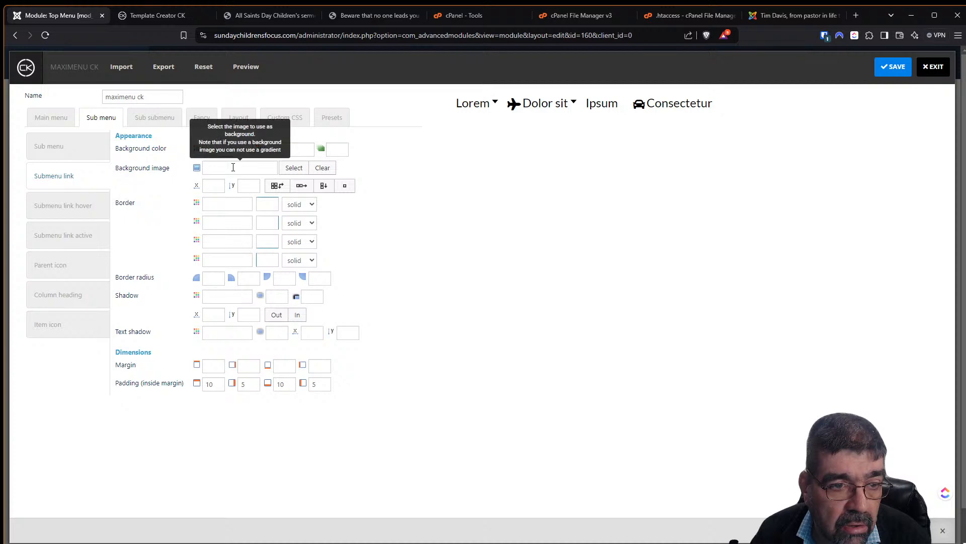
# Step: Set the submenu's normal title color to #FFFFFF and check the dropdowns in the style preview
pyautogui.click(56, 153)
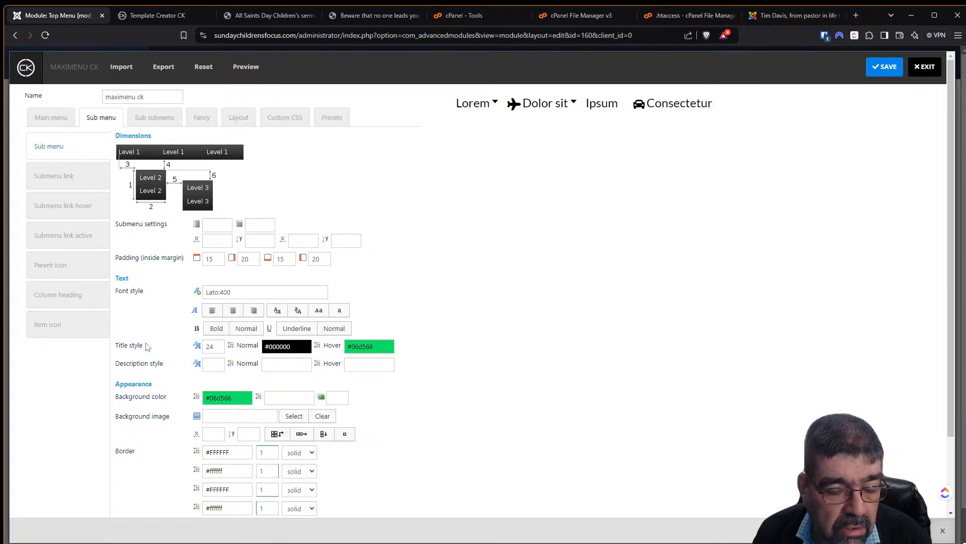
pyautogui.click(284, 347)
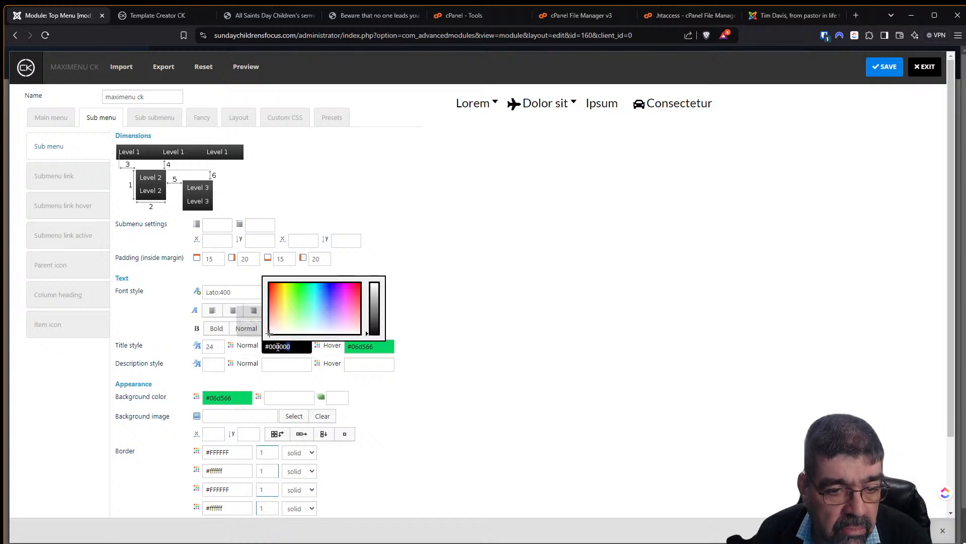
pyautogui.press('BackSpace')
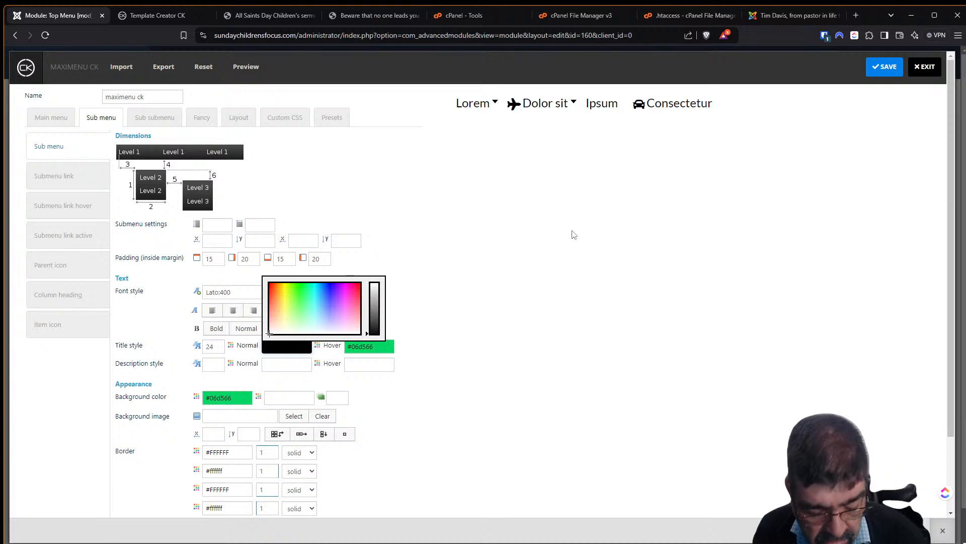
pyautogui.press('Tab')
pyautogui.click(292, 345)
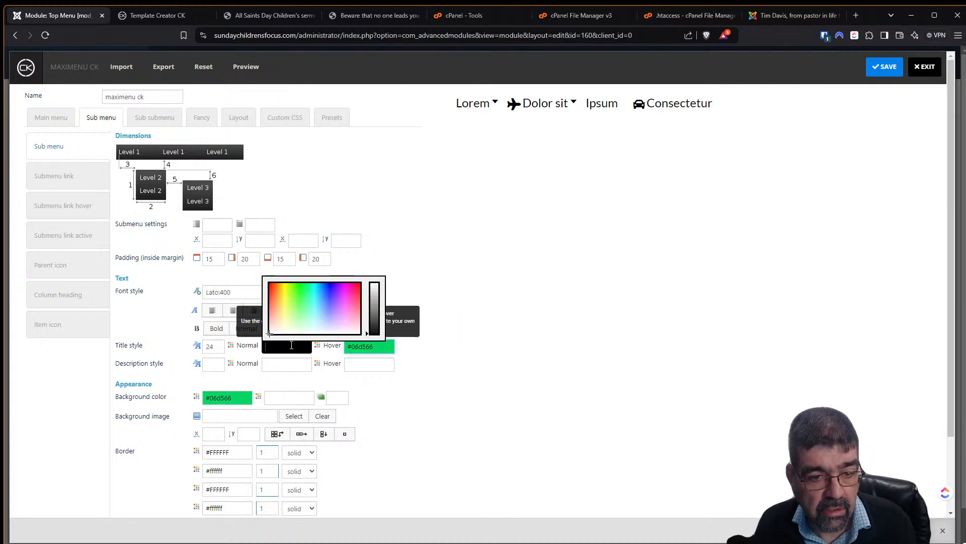
pyautogui.write('#FFFFFF')
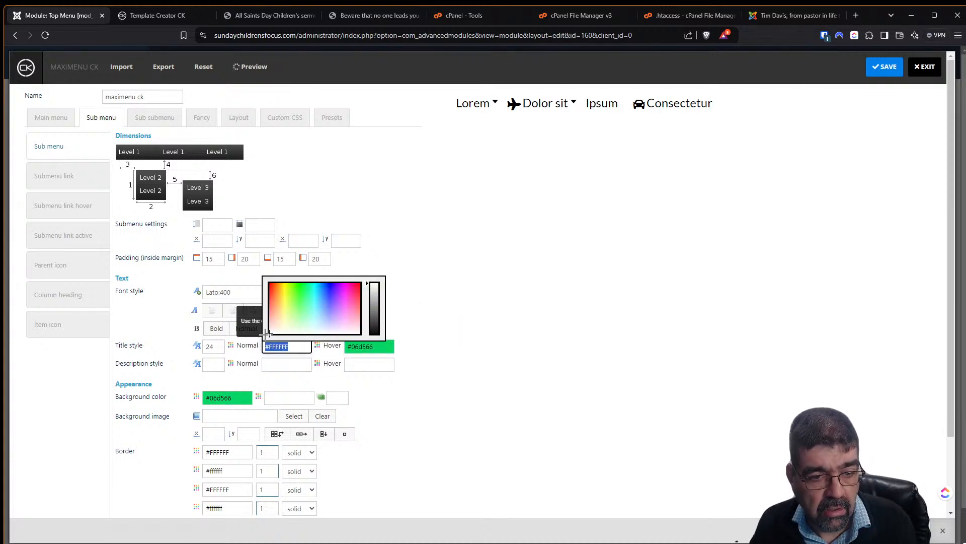
pyautogui.click(713, 331)
pyautogui.moveTo(544, 104)
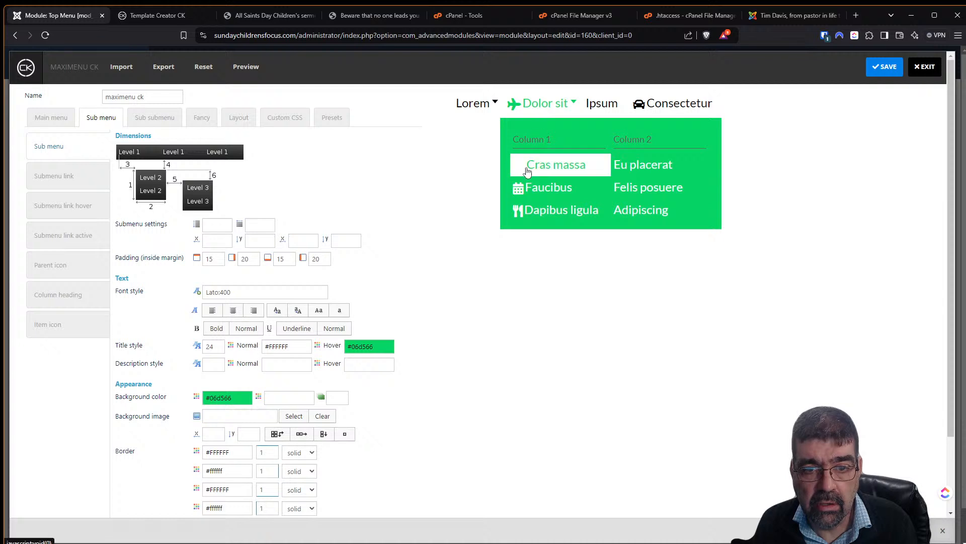
pyautogui.moveTo(490, 104)
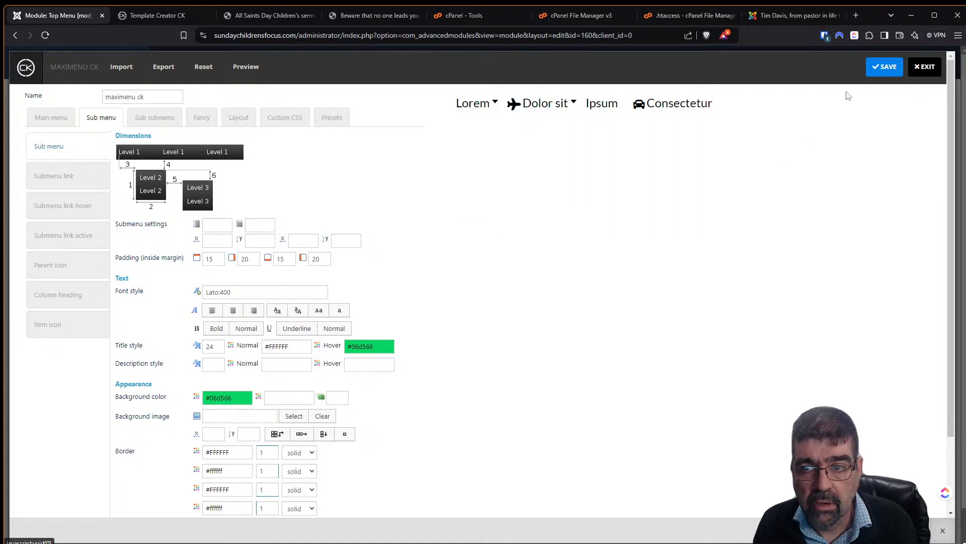
# Step: Save the maximenu ck style, leave the style editor, and save the Top Menu module
pyautogui.click(886, 70)
pyautogui.click(925, 67)
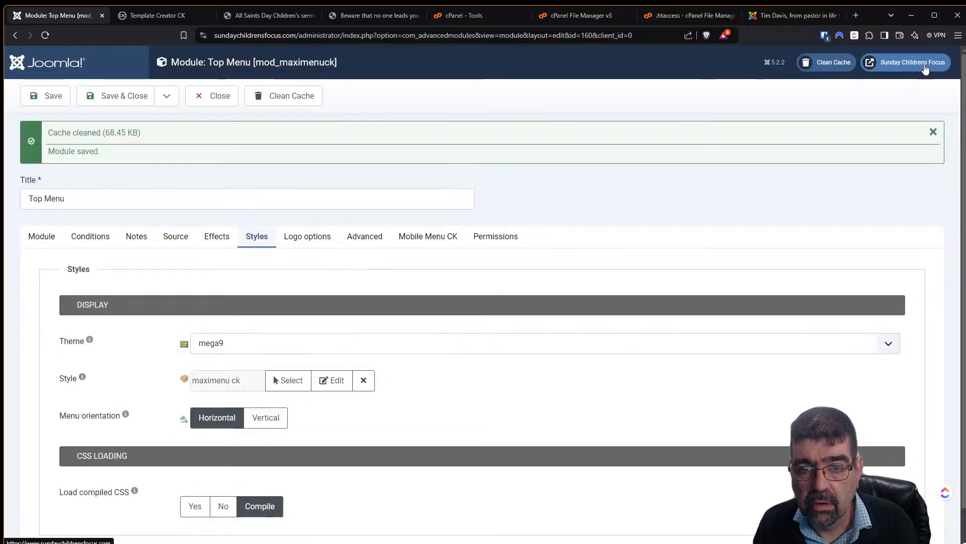
pyautogui.click(58, 97)
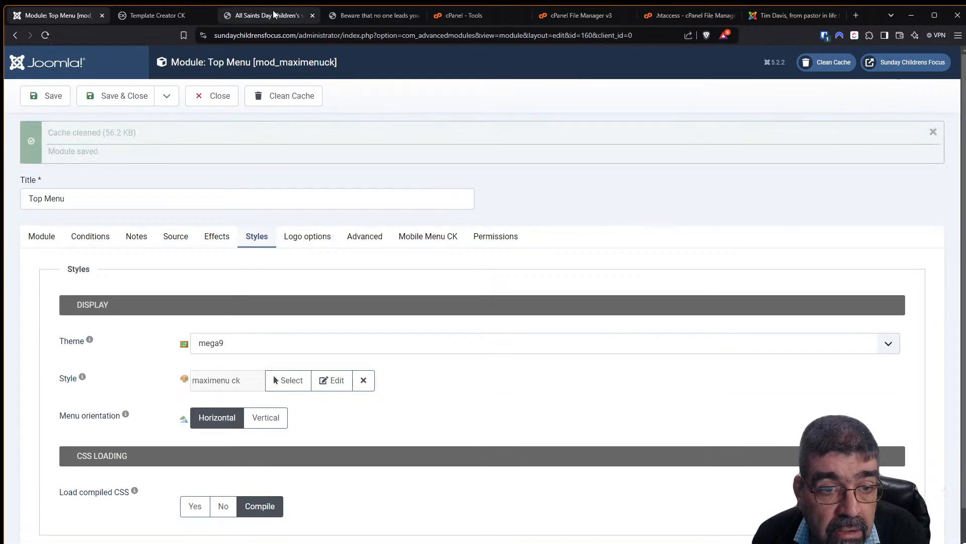
# Step: Reload the staging site's "Beware that no one leads you astray" page and examine its Lectionary dropdown
pyautogui.click(342, 17)
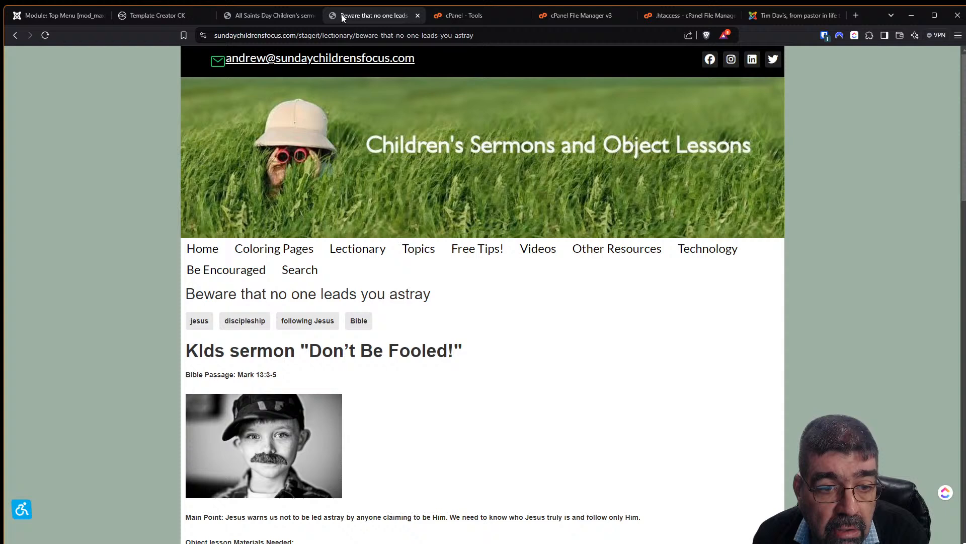
pyautogui.click(44, 36)
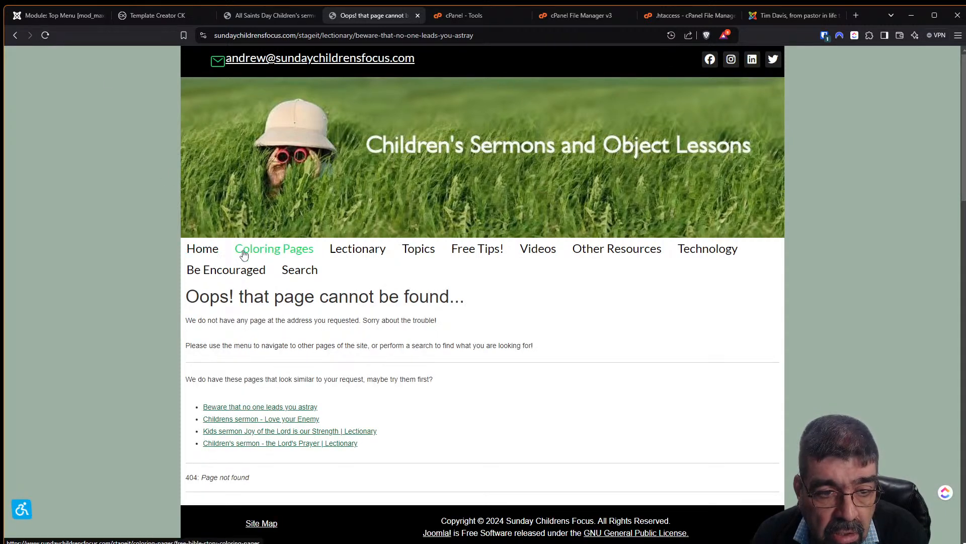
pyautogui.moveTo(338, 250)
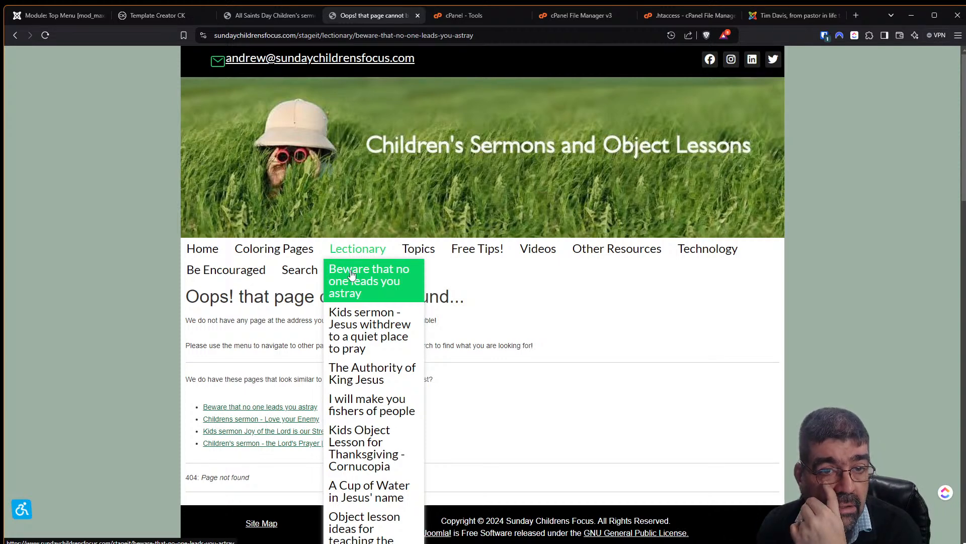
# Step: Reload the live All Saints Day Children's sermon page and examine the Lectionary, Topics and Free Tips! dropdowns
pyautogui.click(269, 17)
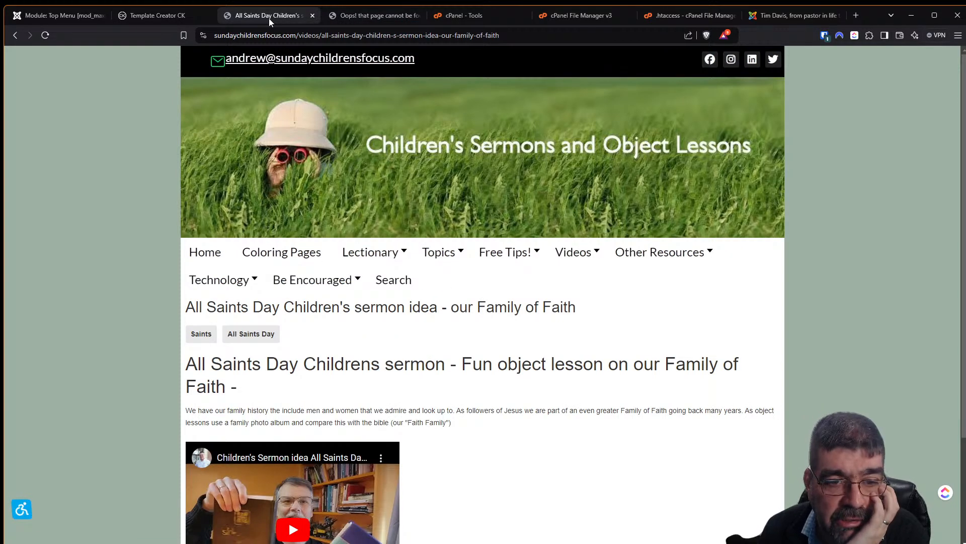
pyautogui.click(44, 35)
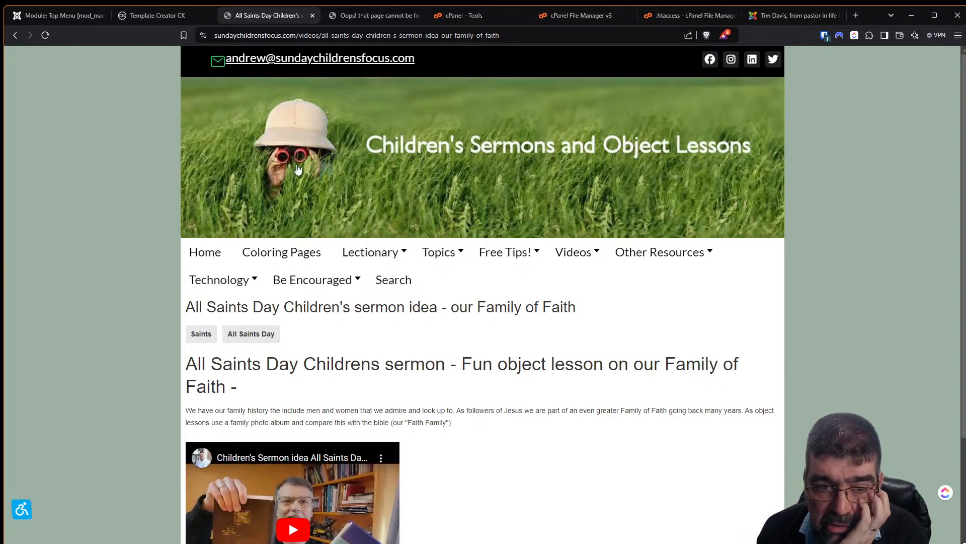
pyautogui.moveTo(356, 255)
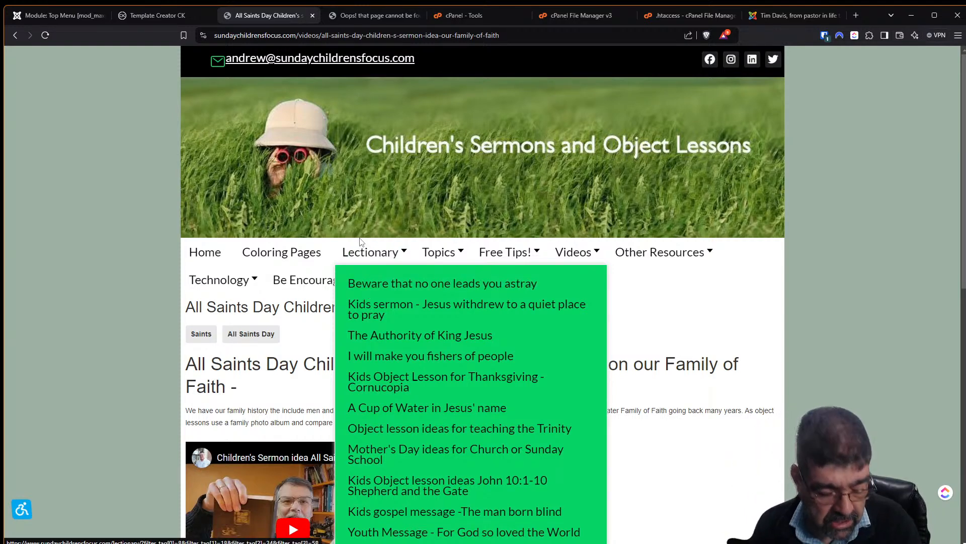
pyautogui.click(360, 243)
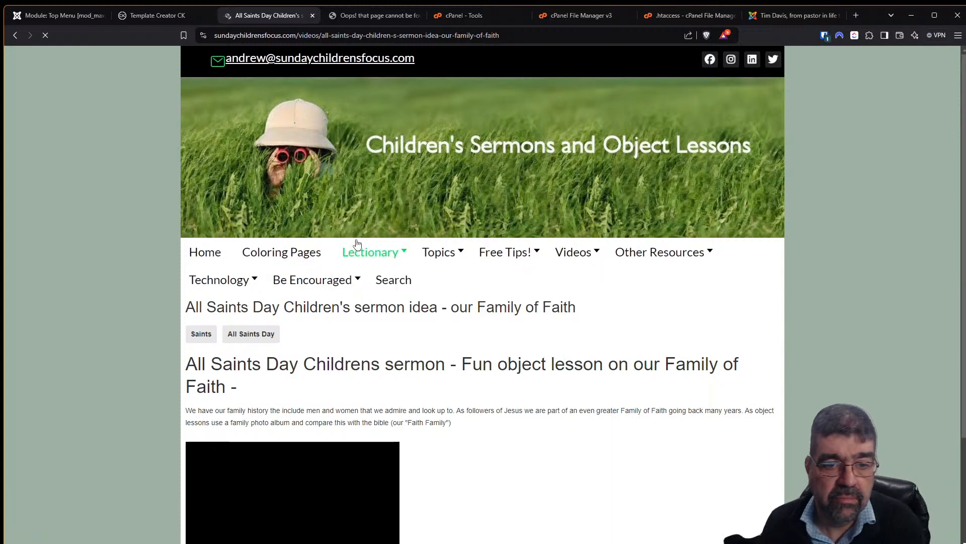
pyautogui.moveTo(349, 260)
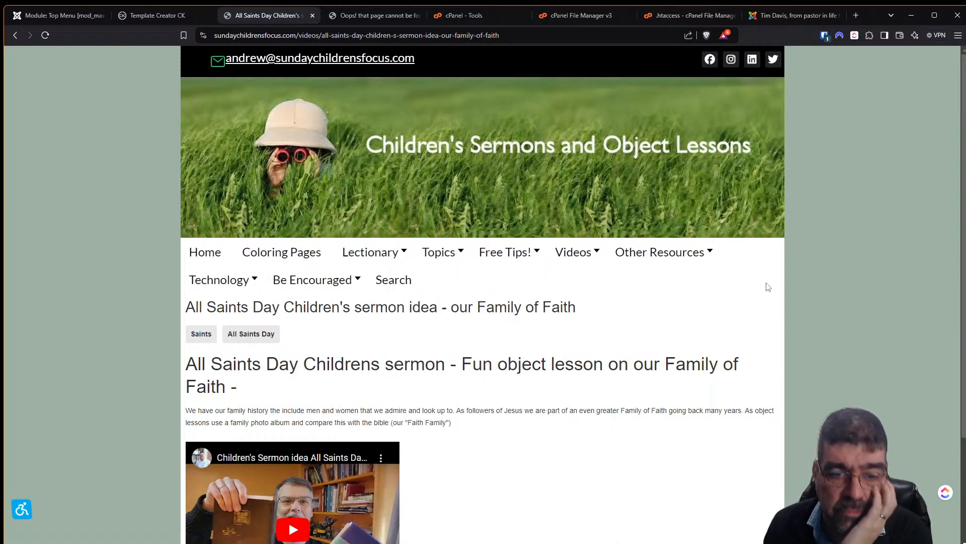
pyautogui.moveTo(456, 255)
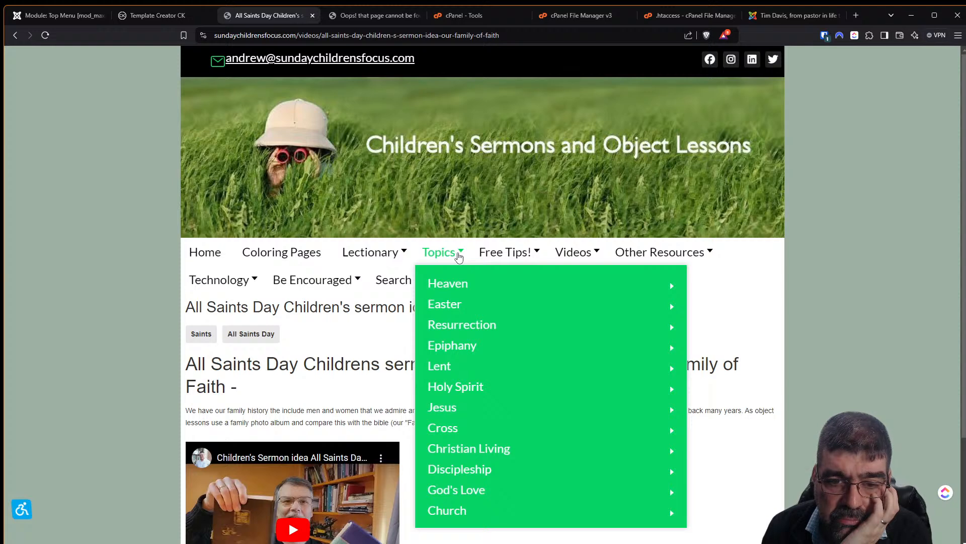
pyautogui.moveTo(396, 259)
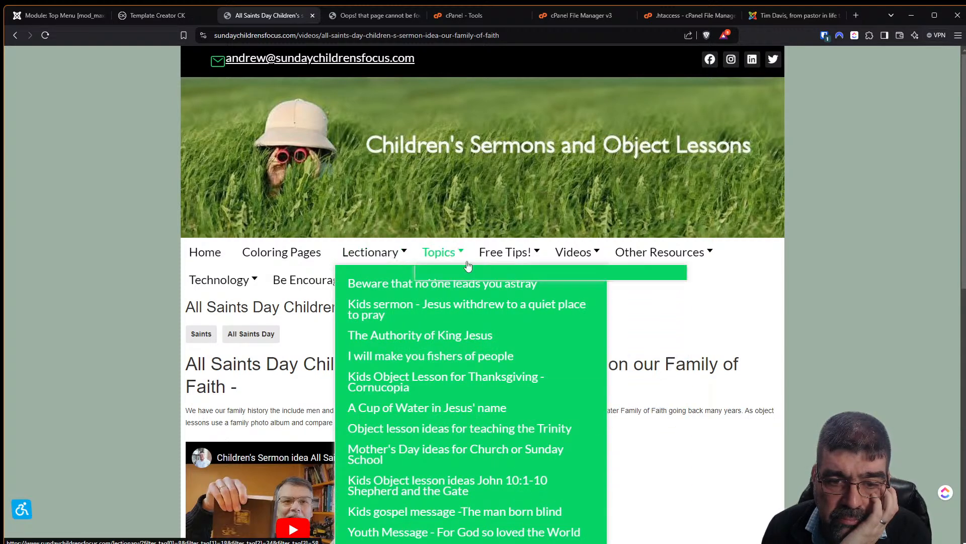
pyautogui.moveTo(492, 265)
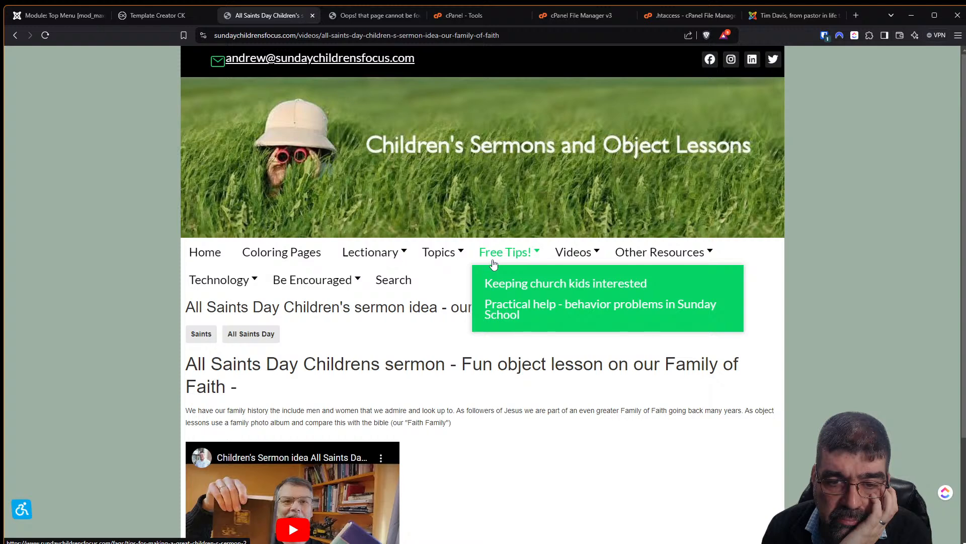
pyautogui.moveTo(647, 264)
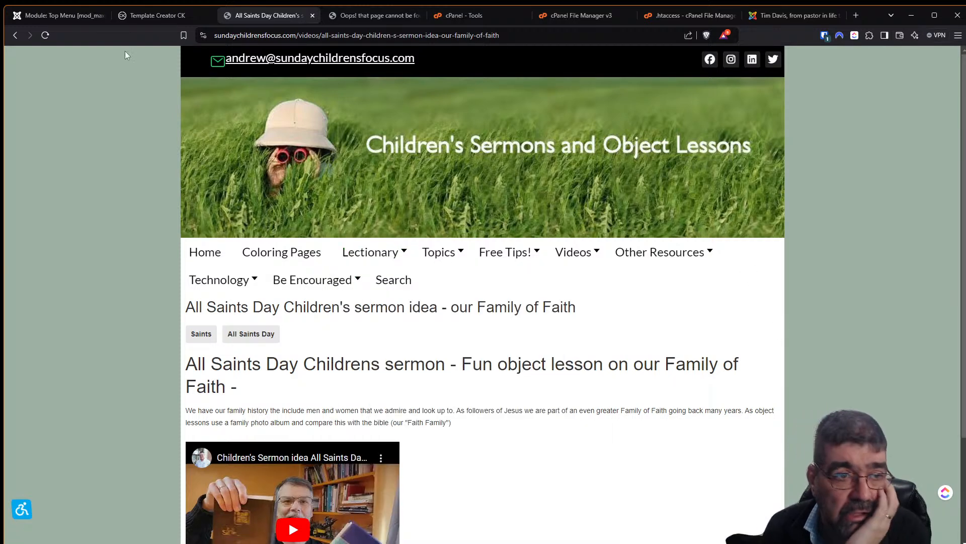
# Step: Close the Top Menu module and copy the note text "The Main, Top Menu" from the unpublished Menu-type module in the module list
pyautogui.click(64, 16)
pyautogui.click(216, 102)
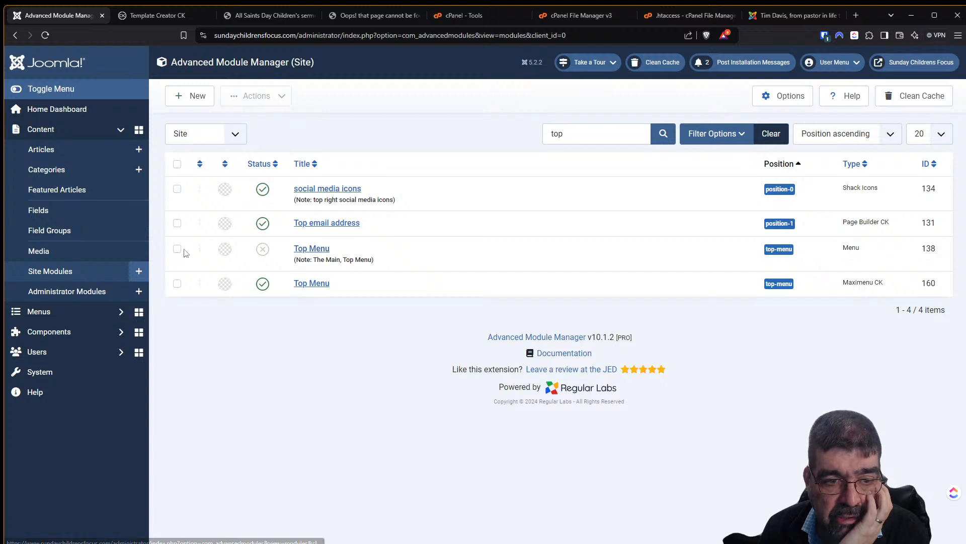
pyautogui.moveTo(313, 261); pyautogui.dragTo(374, 261)
pyautogui.rightClick(374, 260)
pyautogui.click(392, 270)
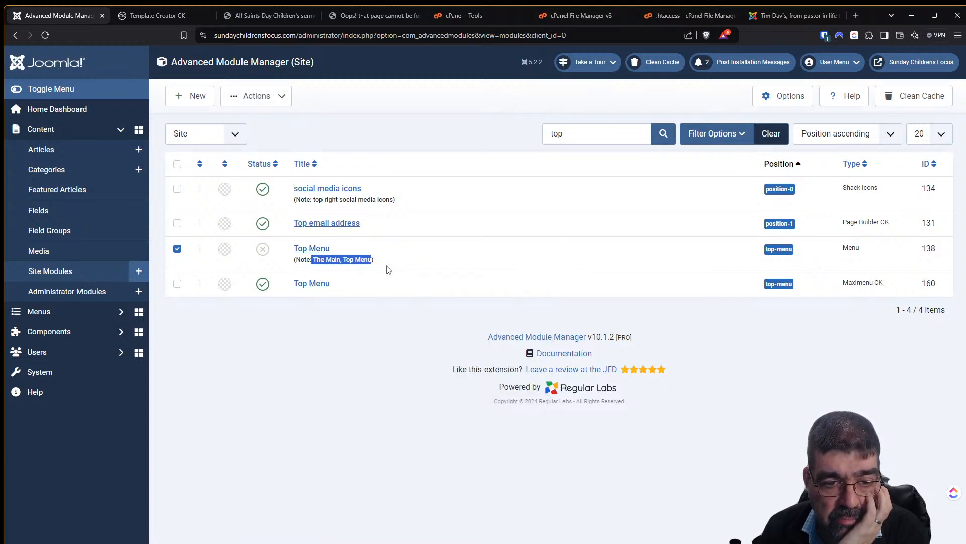
# Step: Select the unpublished Menu-type Top Menu module and open the actions available for it
pyautogui.click(242, 99)
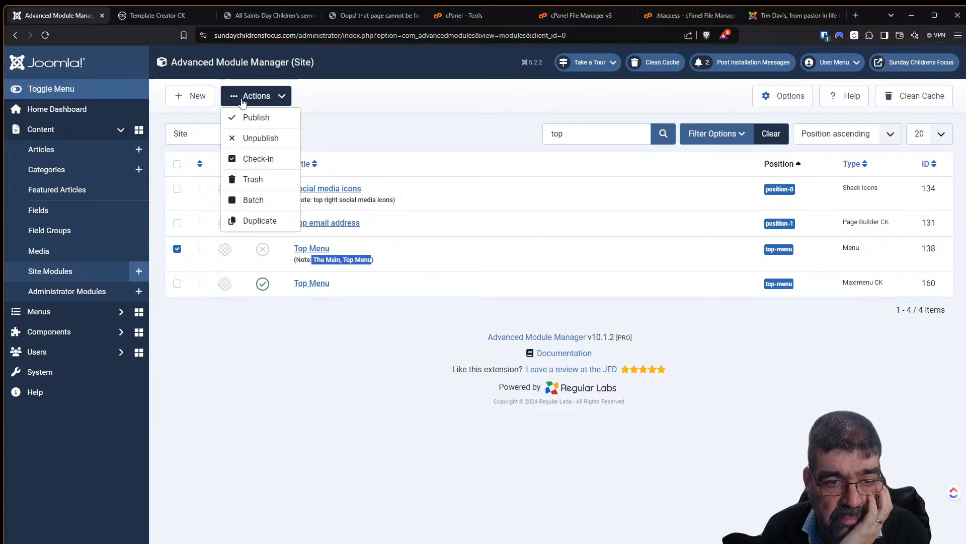
# Step: Trash the unpublished Top Menu module and save the remaining Maximenu CK Top Menu module with the description "The Main, Top Menu"
pyautogui.click(255, 182)
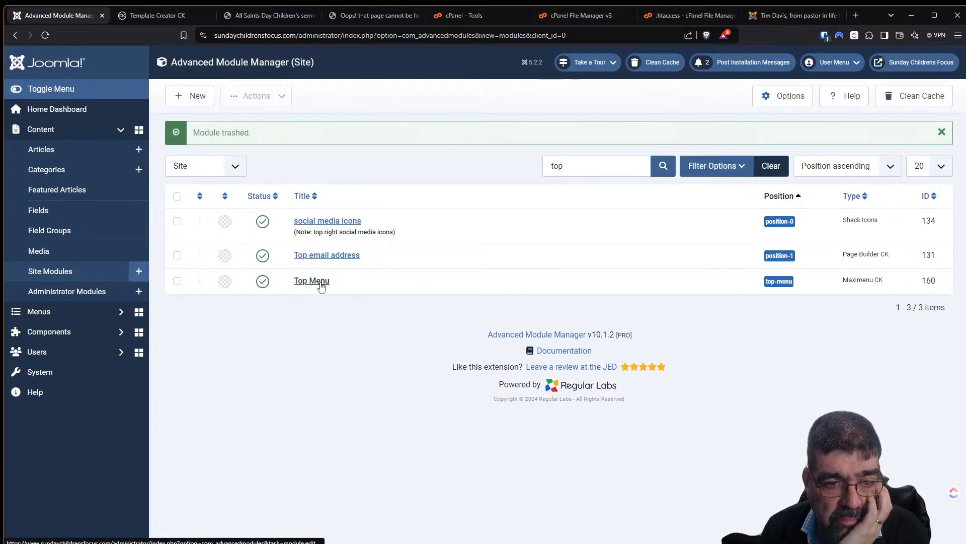
pyautogui.click(319, 282)
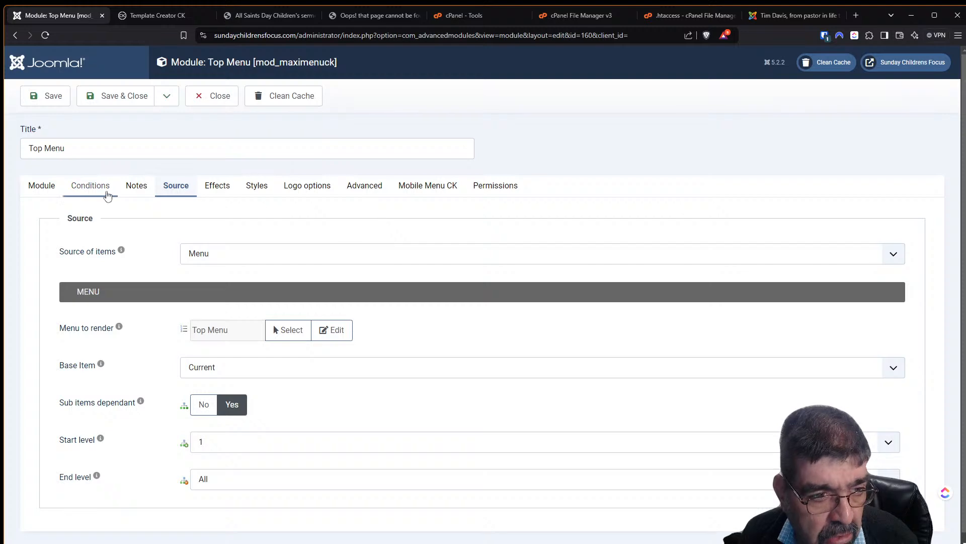
pyautogui.click(42, 186)
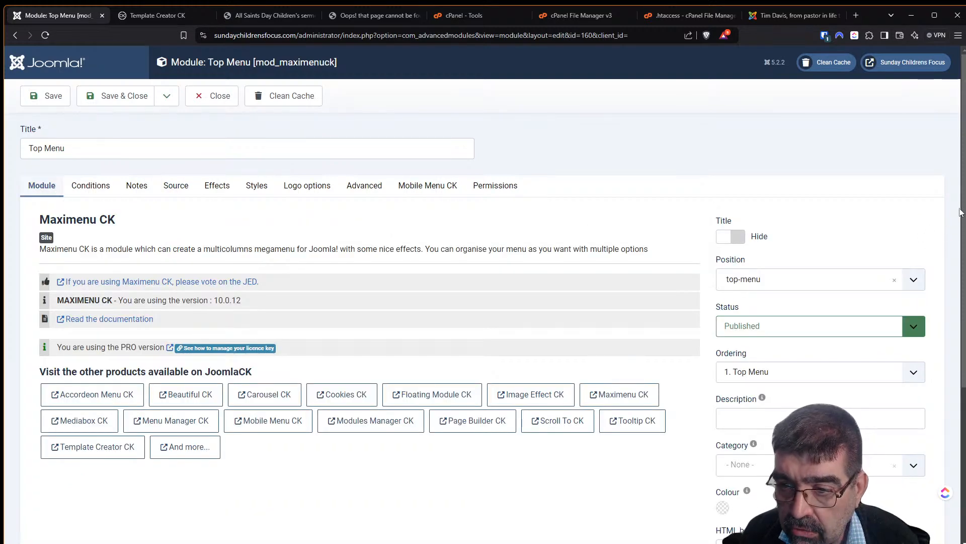
pyautogui.moveTo(960, 212); pyautogui.dragTo(953, 296)
pyautogui.moveTo(759, 278)
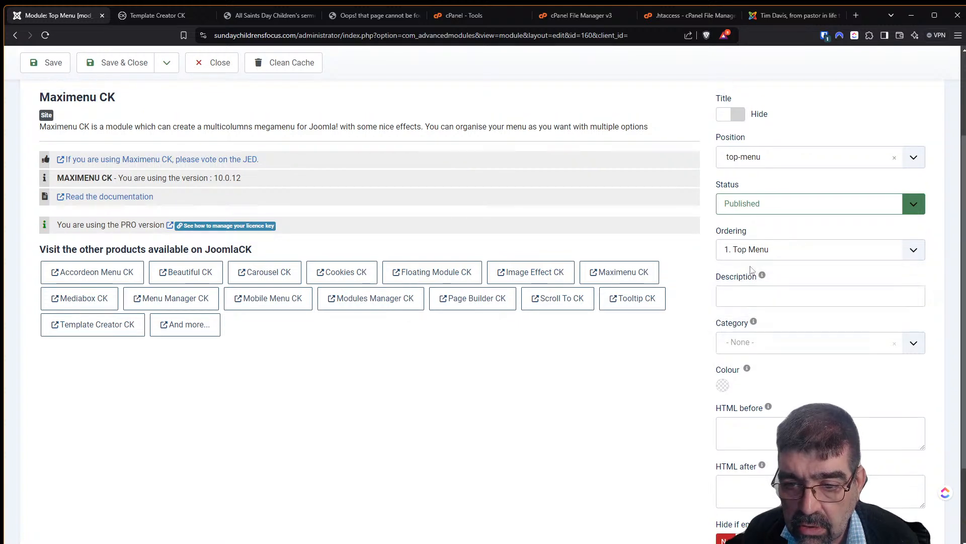
pyautogui.click(736, 296)
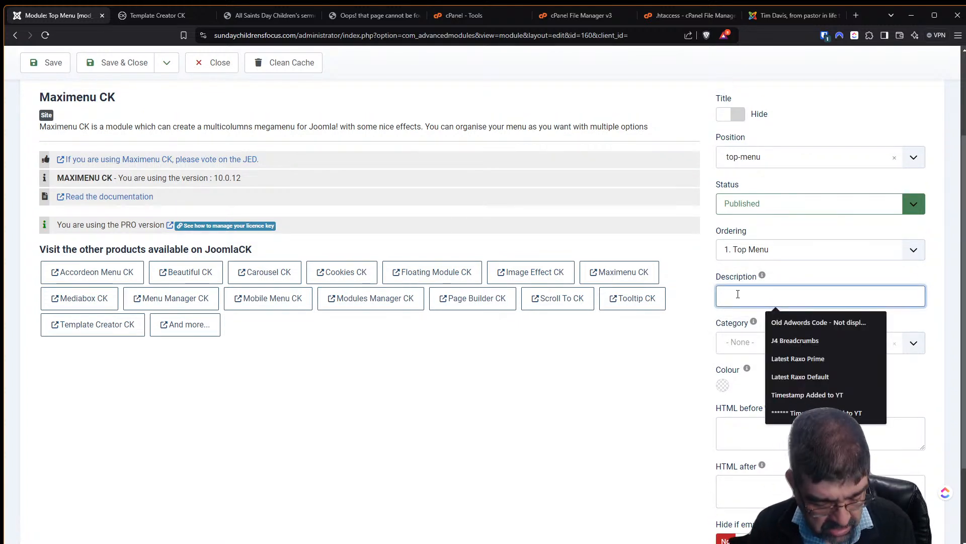
pyautogui.write('The Main, Top Menu')
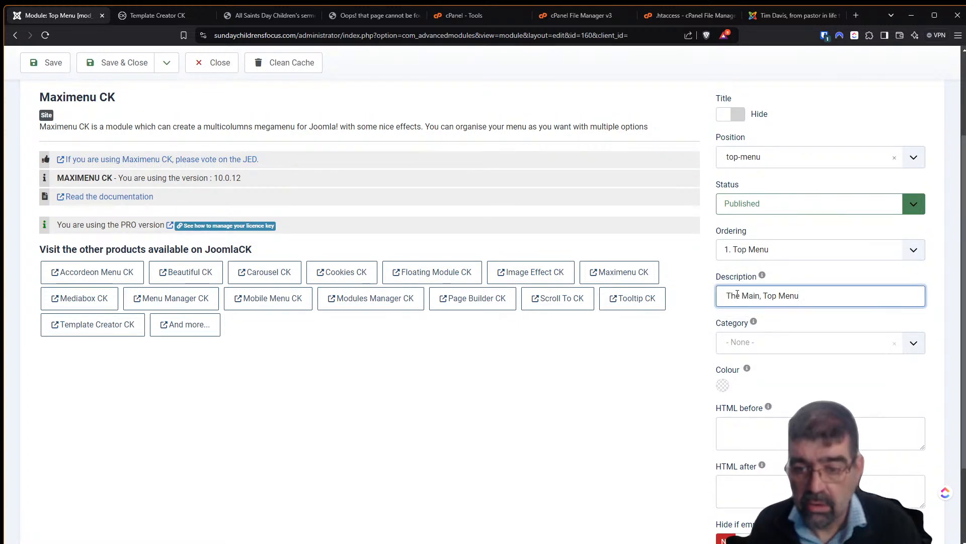
pyautogui.moveTo(735, 284)
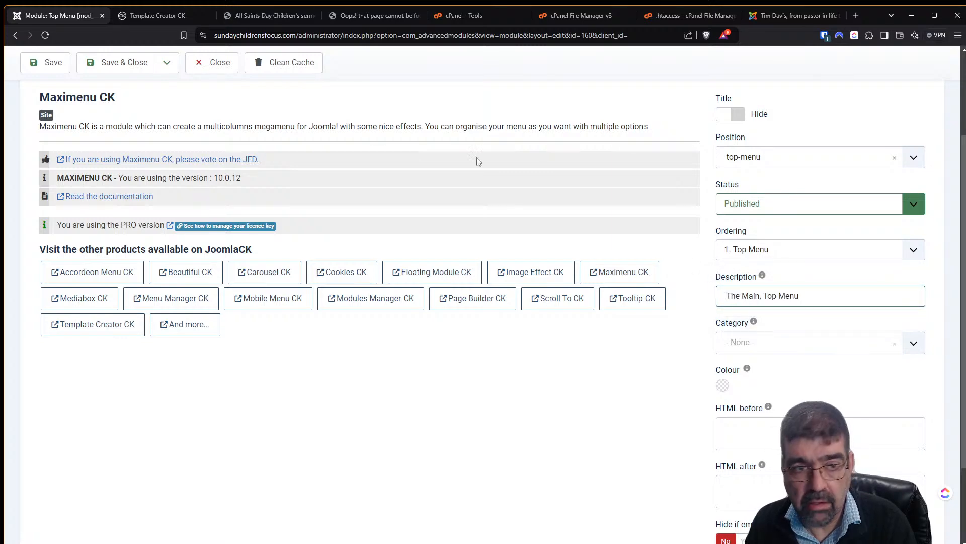
pyautogui.click(106, 72)
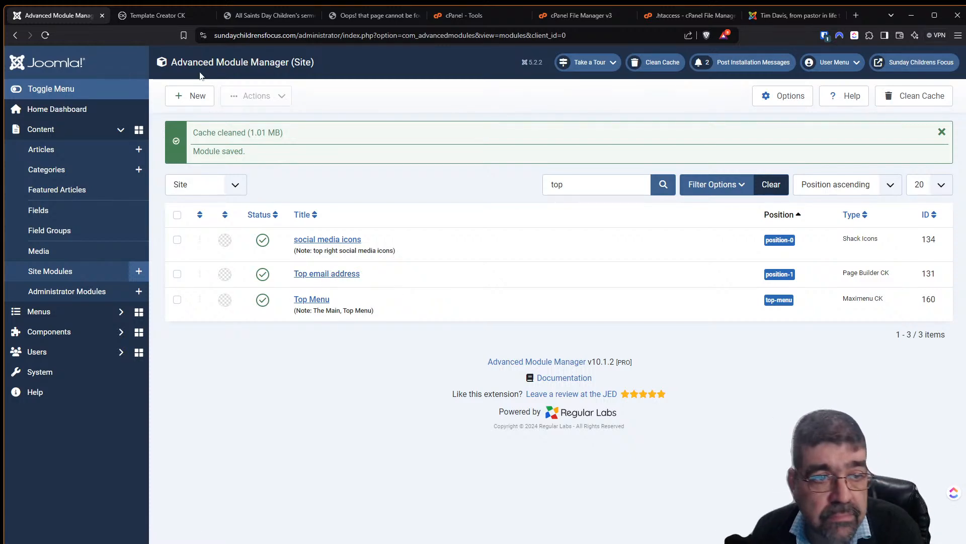
# Step: Reload the live site's All Saints Day page and check it, plus the Lectionary article "Beware that no one leads you astray", down to the footer
pyautogui.click(269, 15)
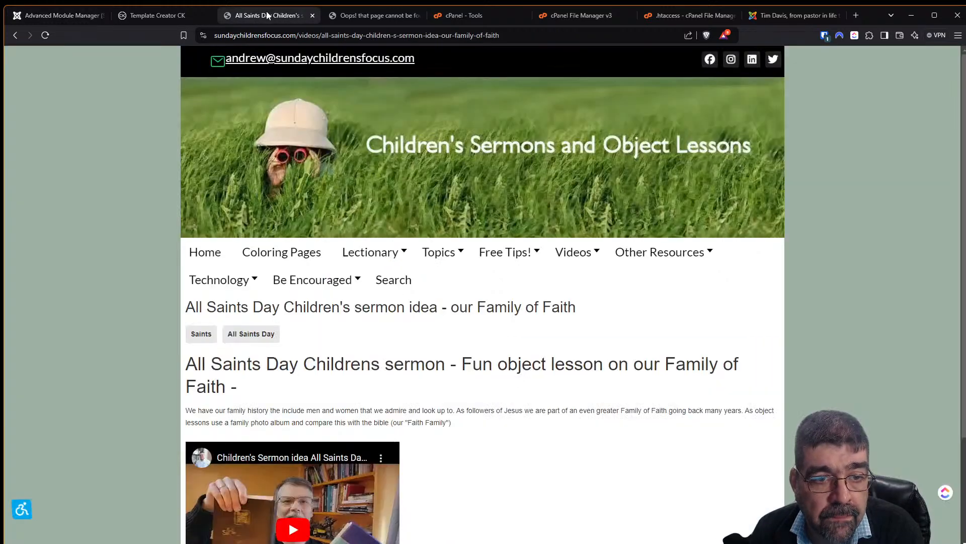
pyautogui.click(43, 36)
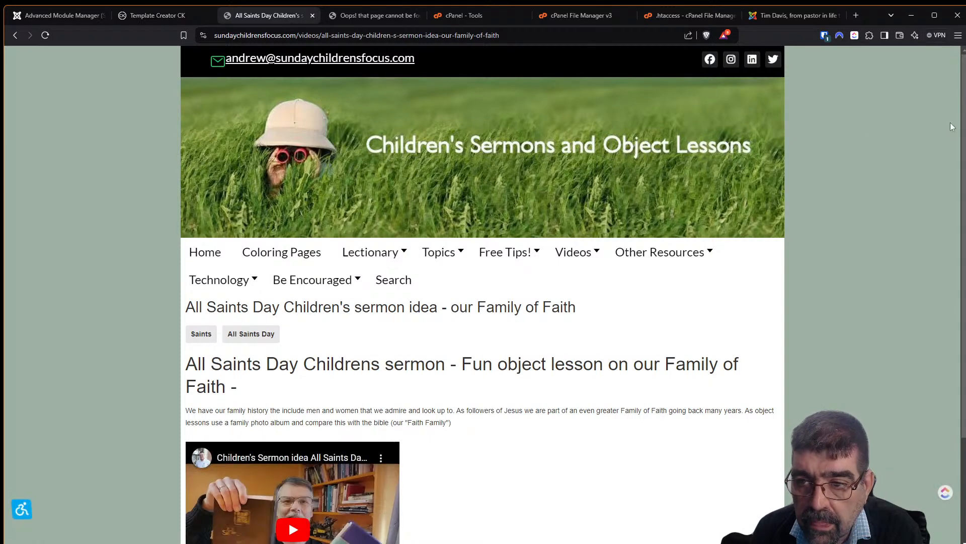
pyautogui.scroll(-3, 964, 108)
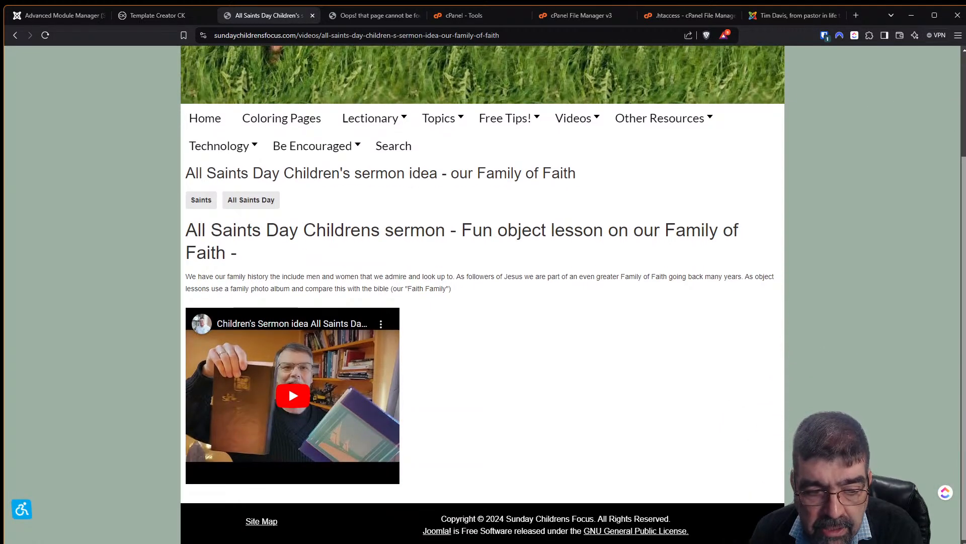
pyautogui.scroll(2, 964, 107)
pyautogui.moveTo(385, 223)
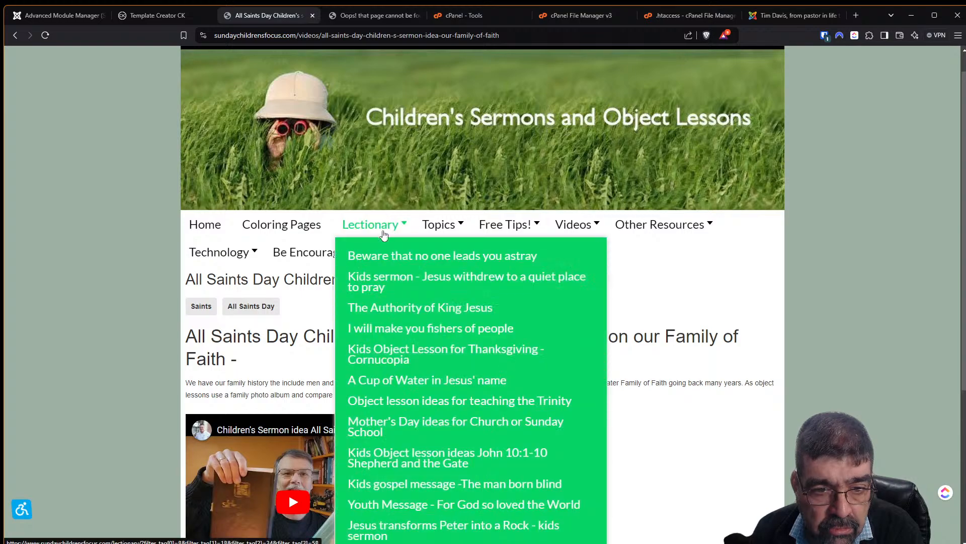
pyautogui.click(384, 257)
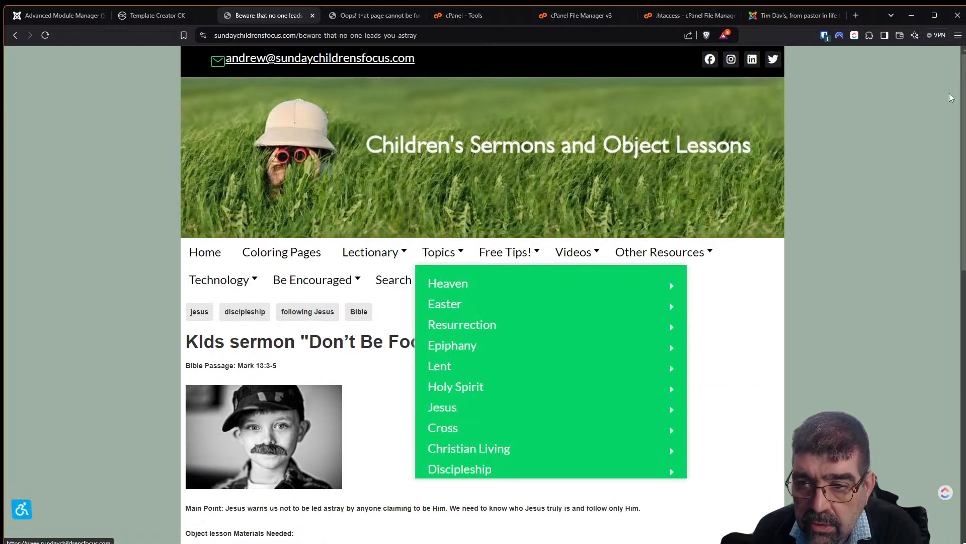
pyautogui.scroll(-15, 964, 430)
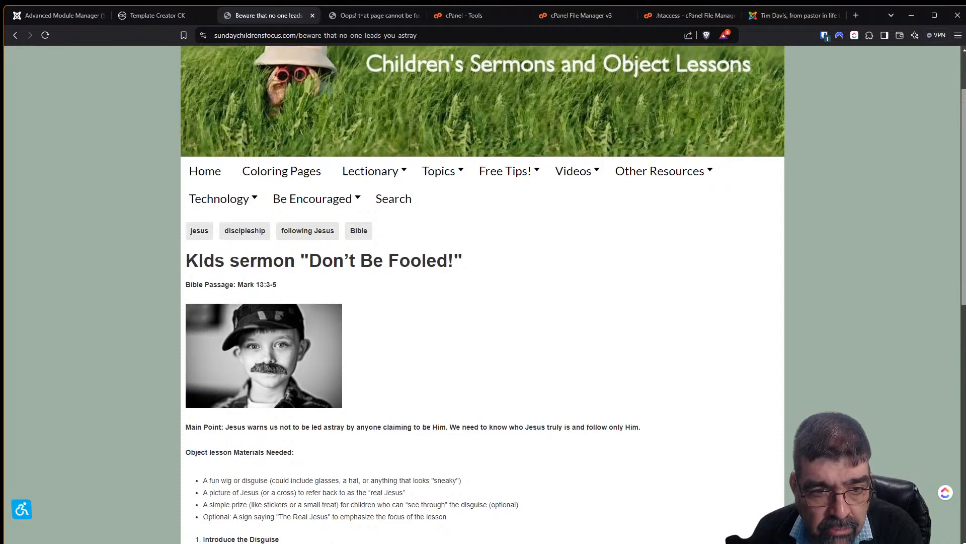
pyautogui.press('End')
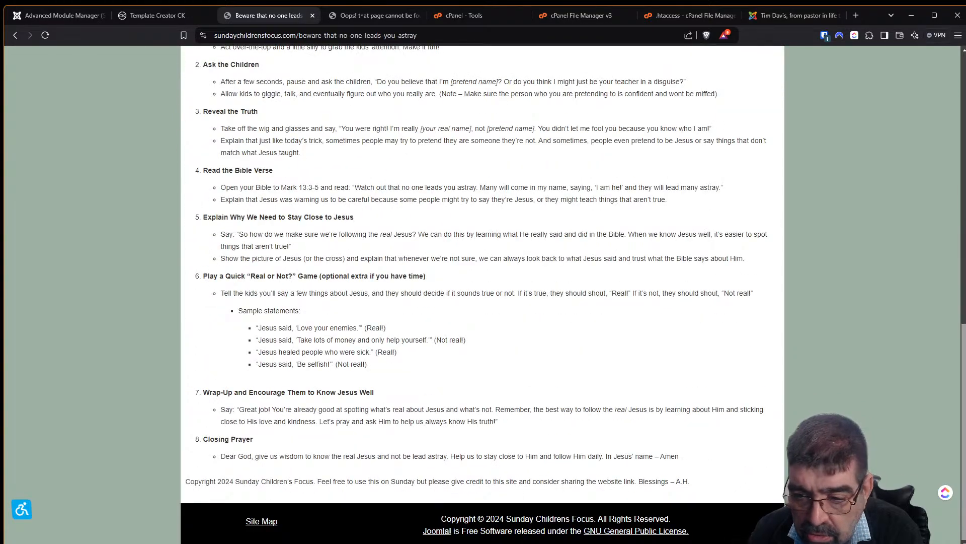
pyautogui.press('Home')
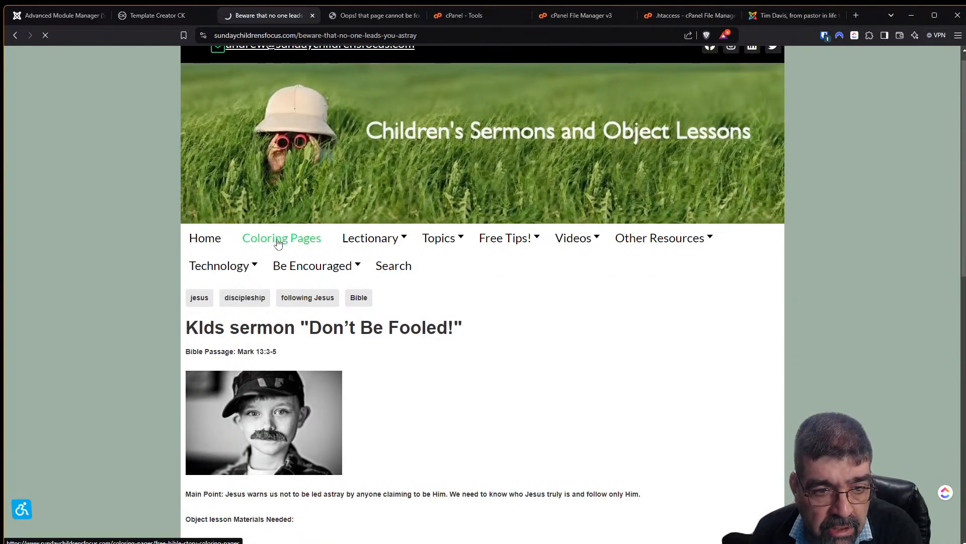
# Step: Review the layout of the Coloring Pages article and its Coloring Pages tag listing on the live site
pyautogui.click(280, 242)
pyautogui.moveTo(964, 111); pyautogui.dragTo(963, 432)
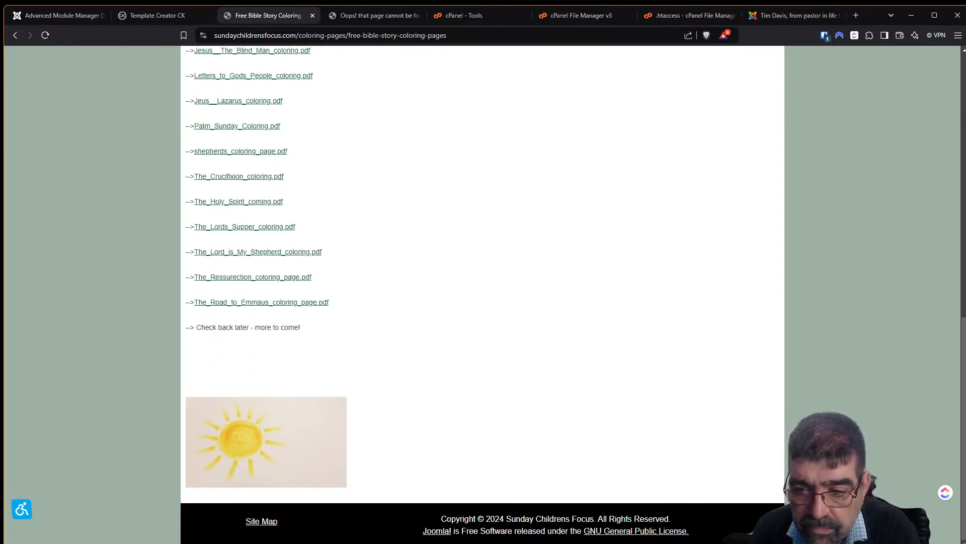
pyautogui.scroll(10, 950, 204)
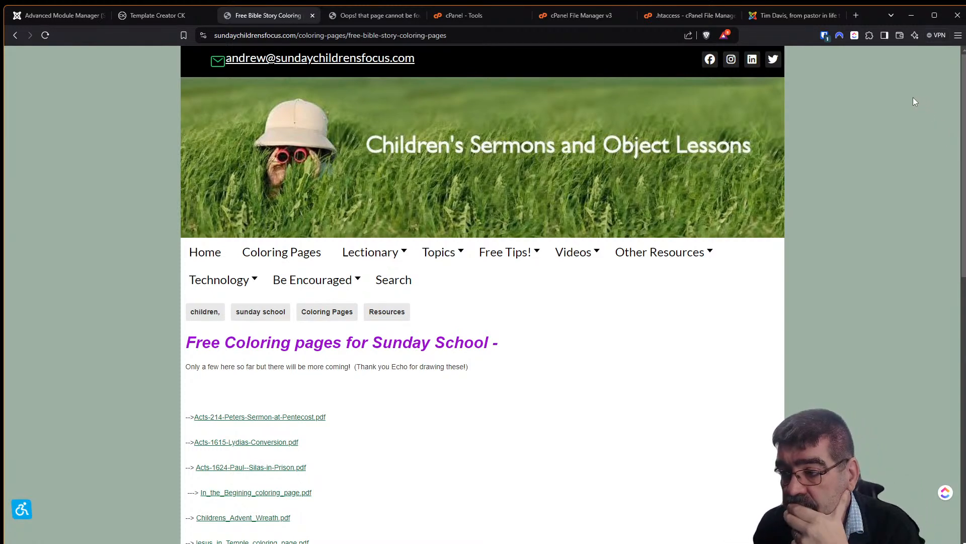
pyautogui.moveTo(583, 258)
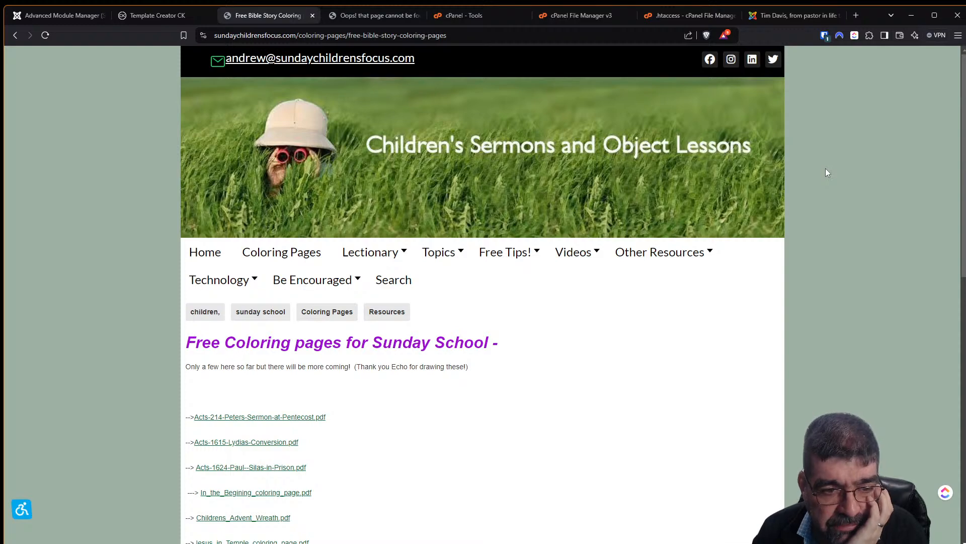
pyautogui.click(332, 313)
pyautogui.scroll(-6, 573, 330)
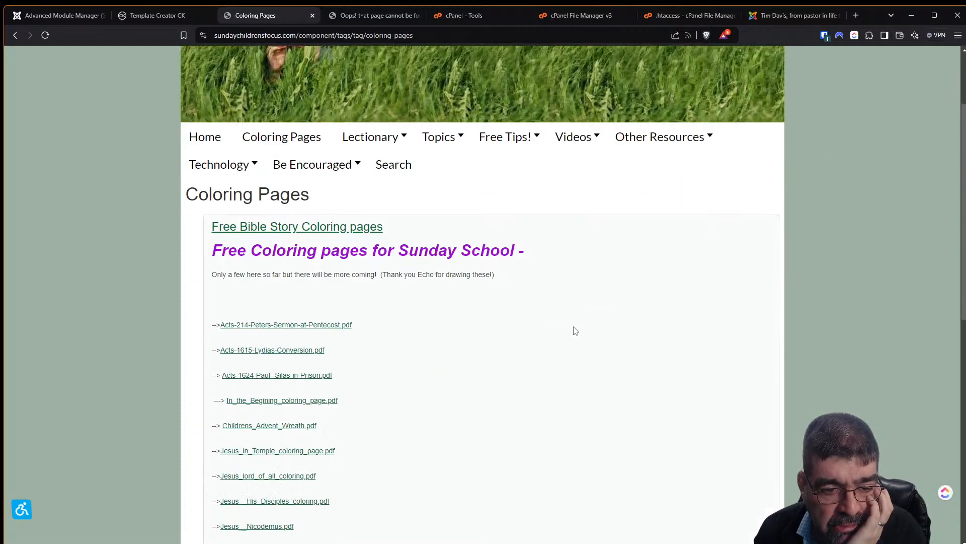
pyautogui.scroll(6, 575, 330)
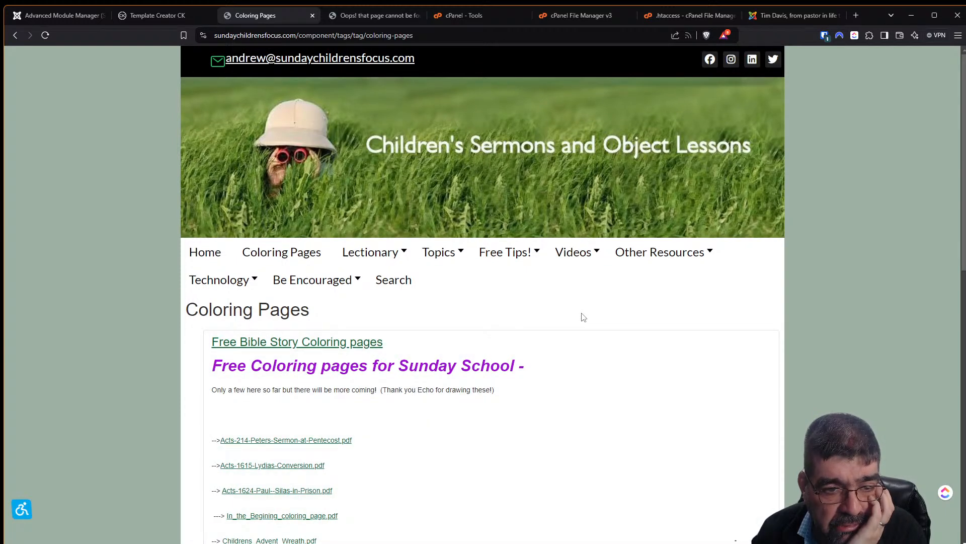
# Step: Inspect the styling of the Home and Coloring Pages links in the site's top menu with the browser's developer tools
pyautogui.moveTo(443, 259)
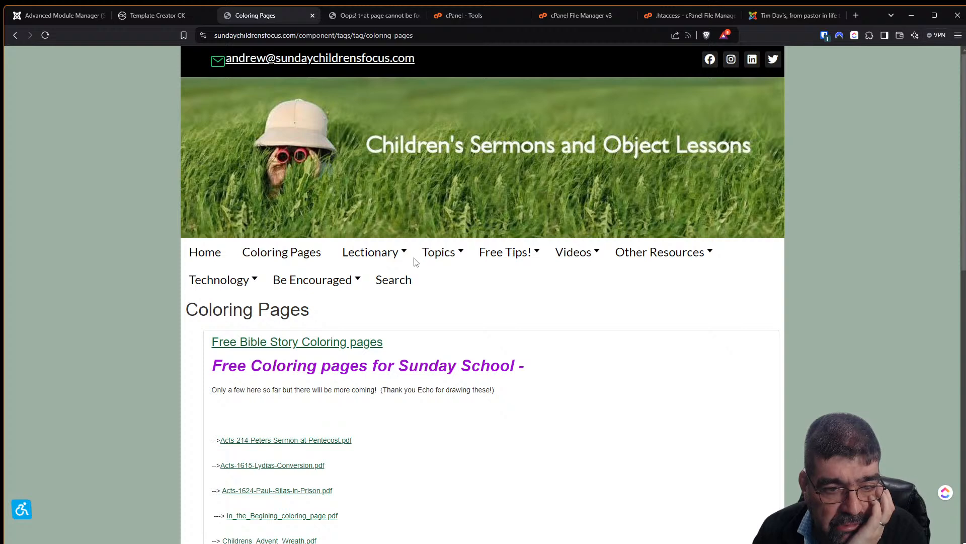
pyautogui.moveTo(328, 287)
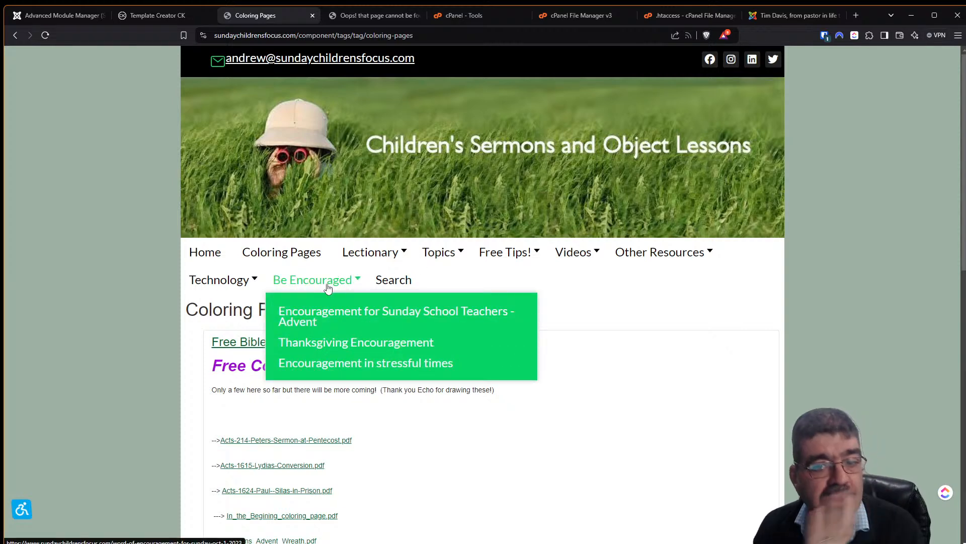
pyautogui.rightClick(215, 260)
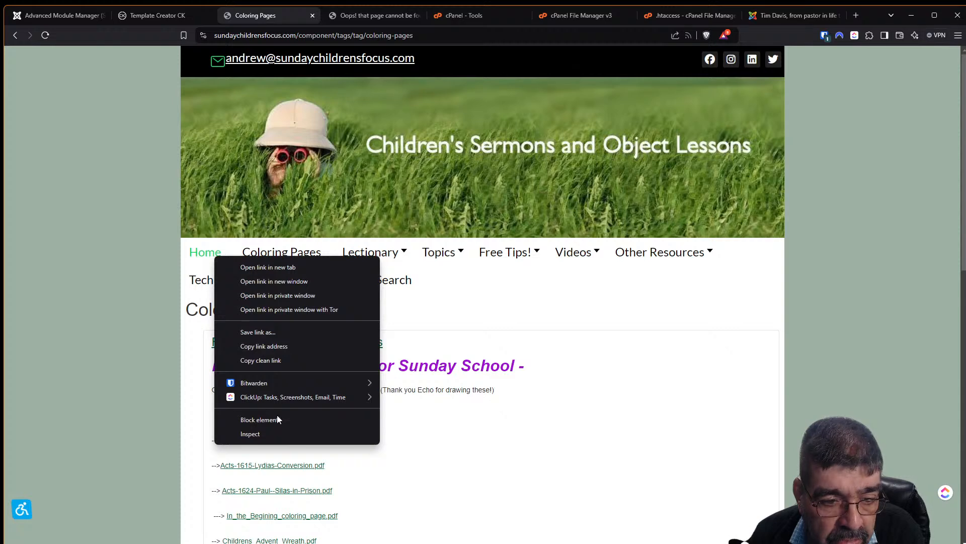
pyautogui.click(277, 428)
pyautogui.click(12, 300)
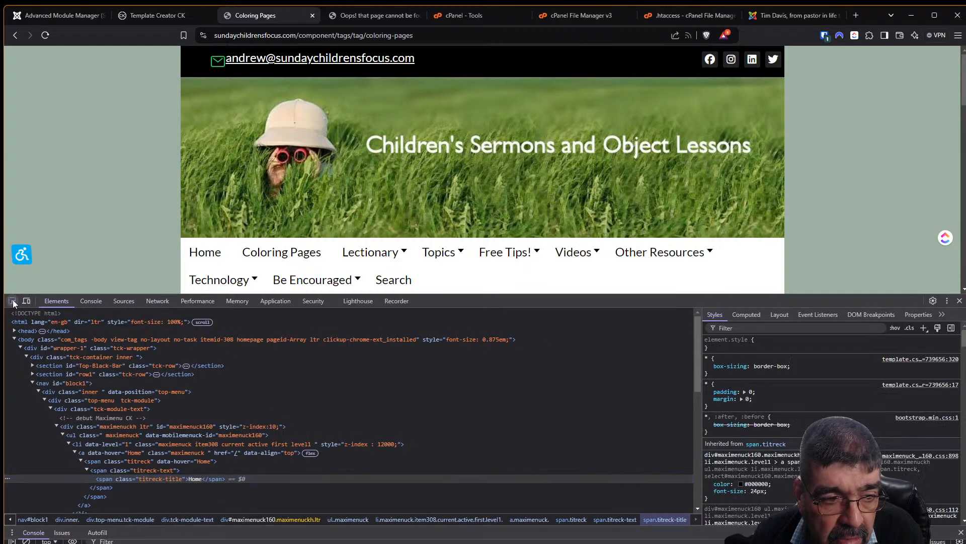
pyautogui.click(238, 261)
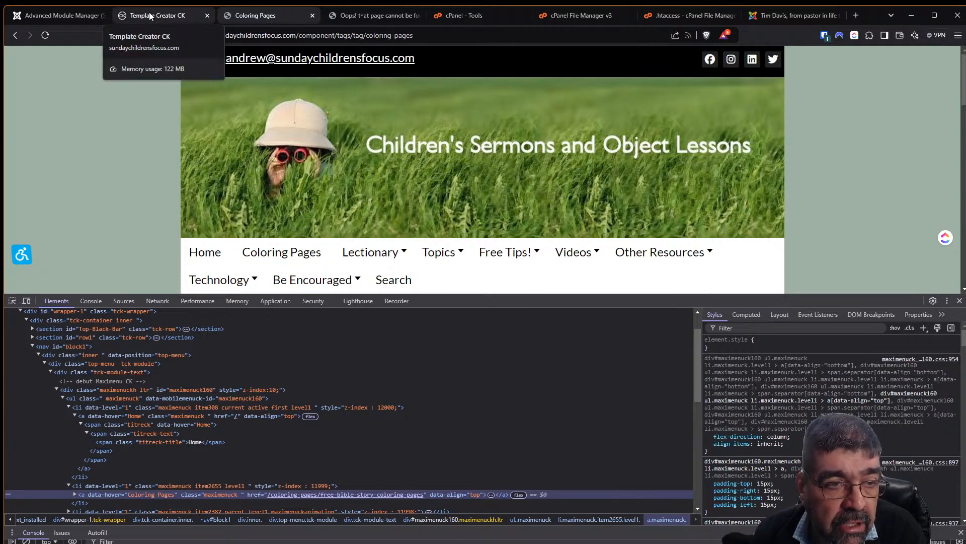
# Step: In the Top Menu module's Maximenu style, set the main menu link padding to 7 on all four sides and save the style
pyautogui.click(81, 17)
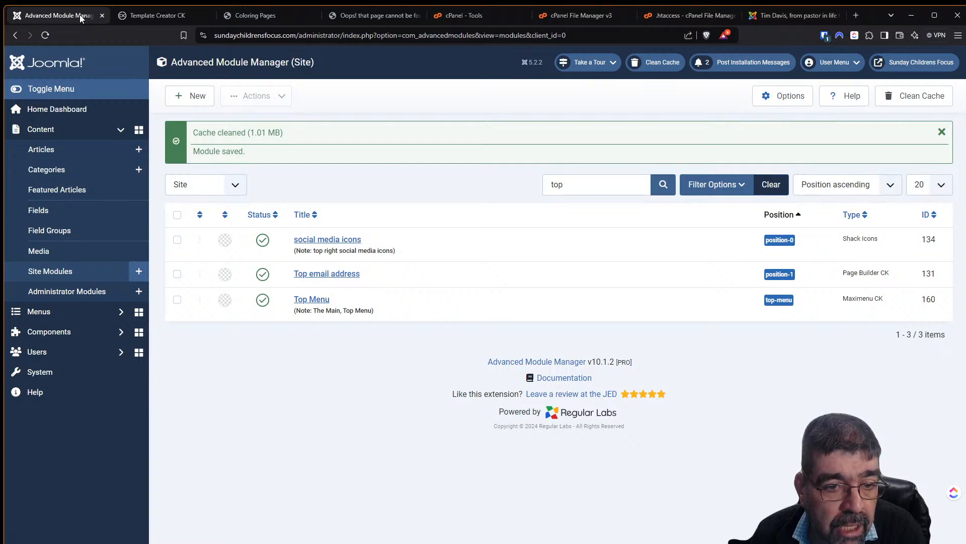
pyautogui.click(313, 301)
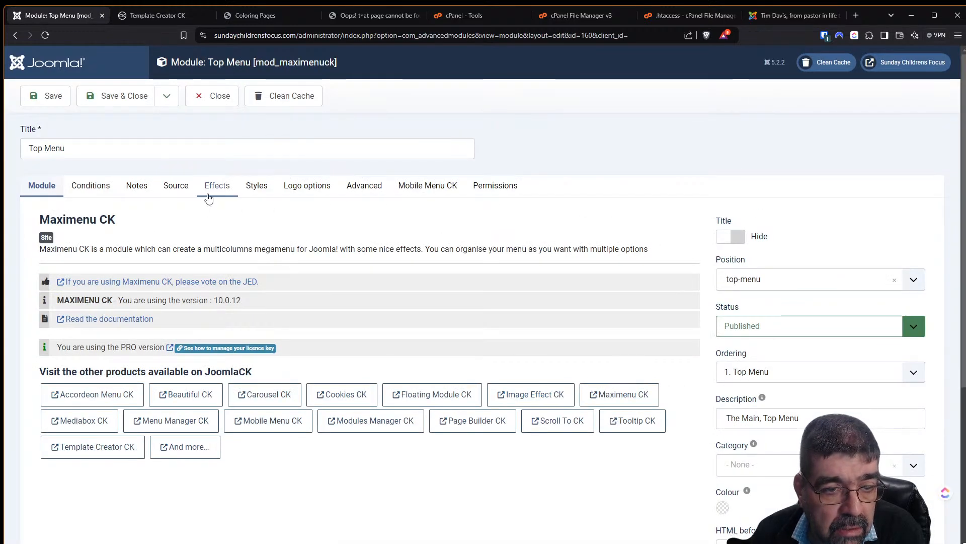
pyautogui.click(247, 199)
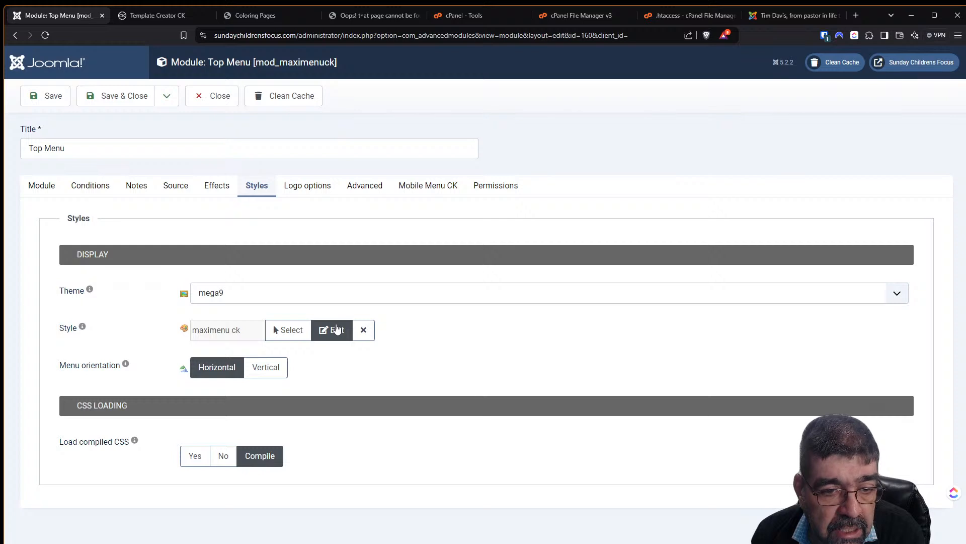
pyautogui.click(337, 329)
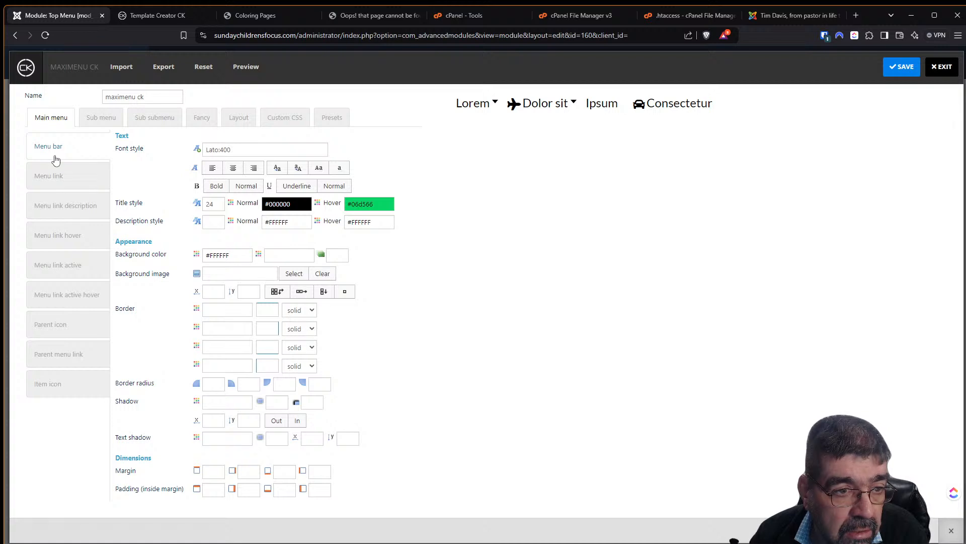
pyautogui.click(57, 178)
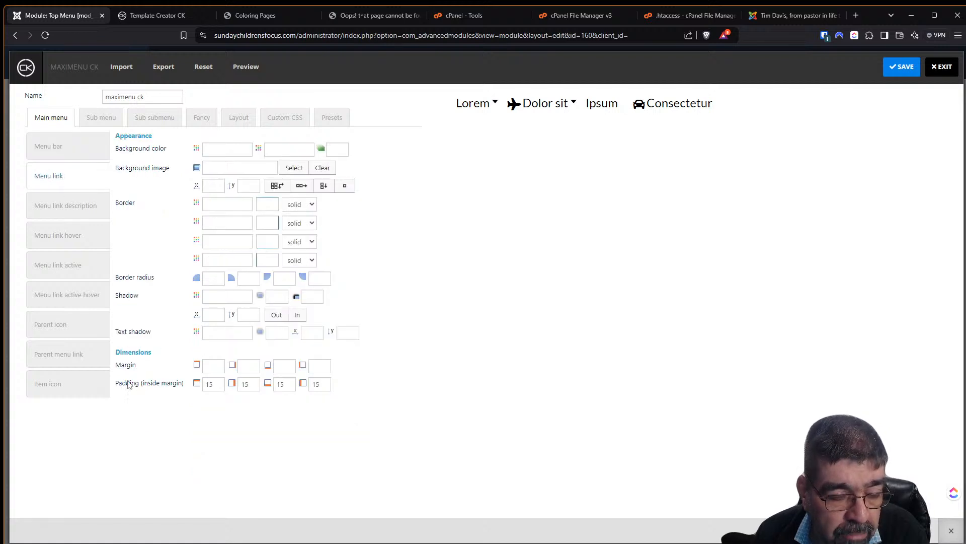
pyautogui.doubleClick(213, 386)
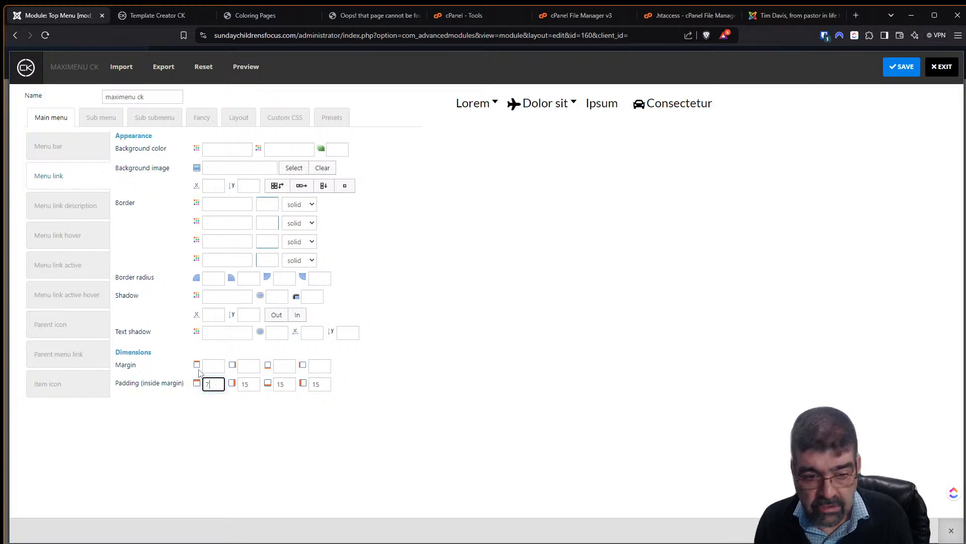
pyautogui.press('Tab')
pyautogui.write('7')
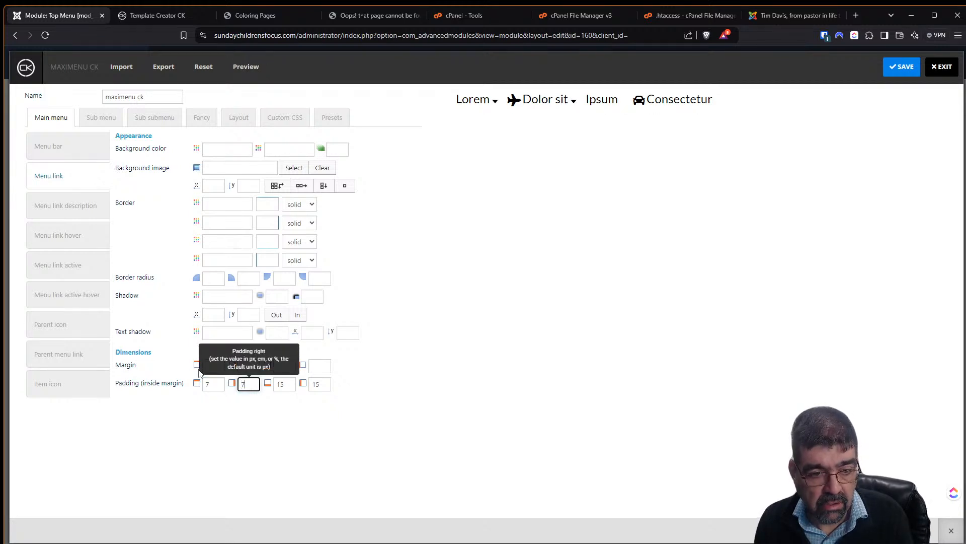
pyautogui.press('Tab')
pyautogui.write('7')
pyautogui.press('Tab')
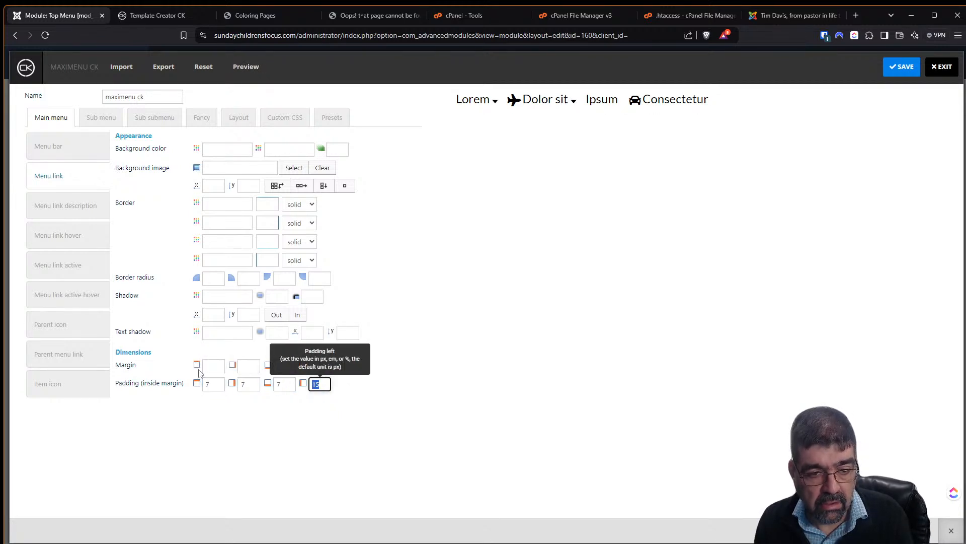
pyautogui.click(894, 72)
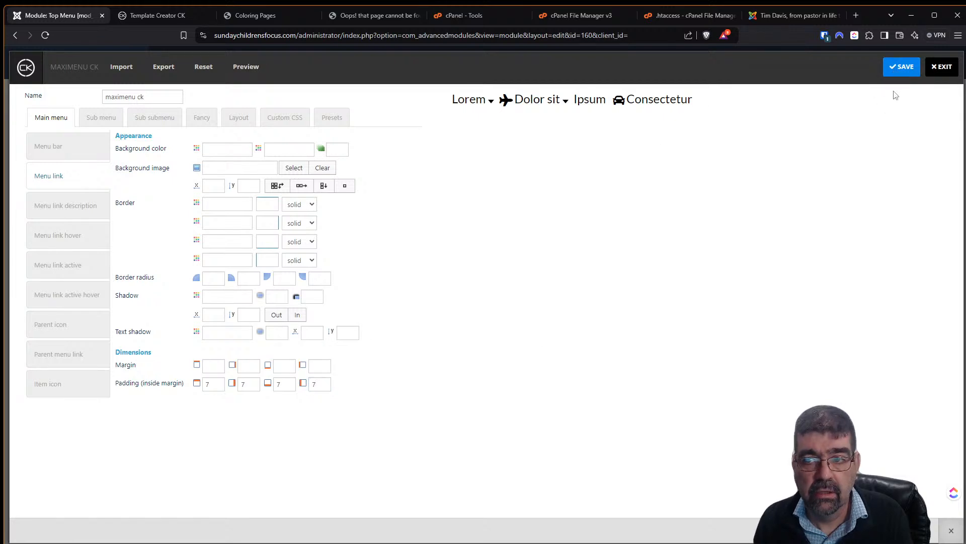
# Step: Save and exit the Top Menu module's Maximenu style, and check the menu link spacing on the live site's Coloring Pages page
pyautogui.click(900, 68)
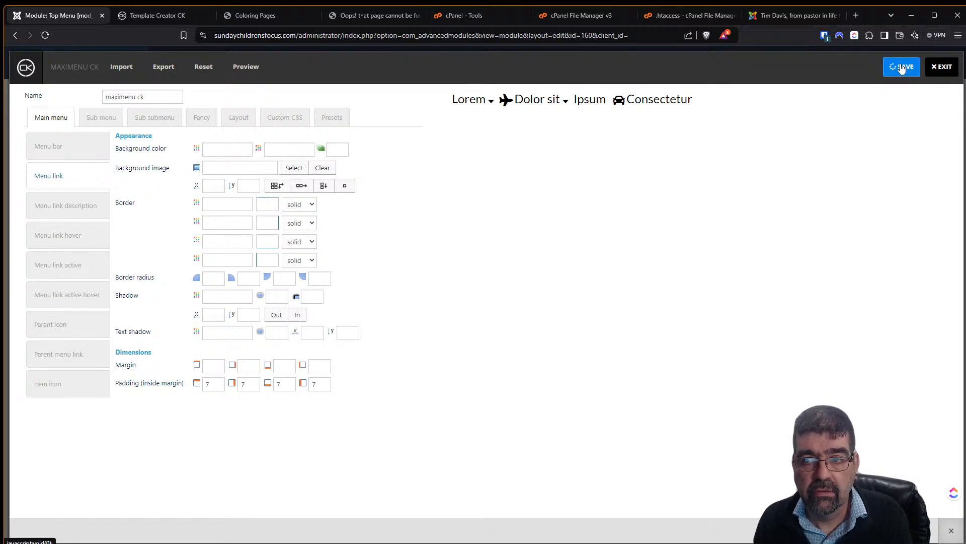
pyautogui.click(934, 68)
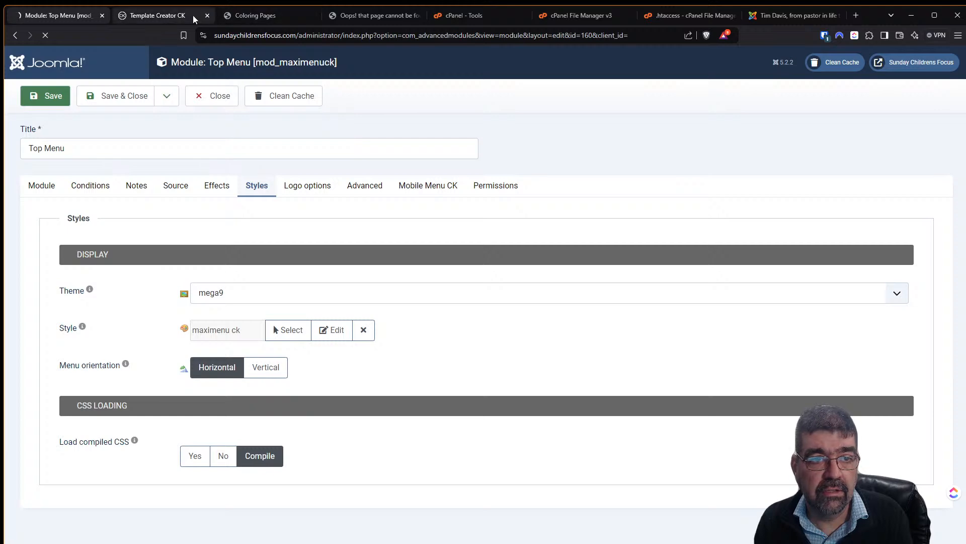
pyautogui.click(241, 16)
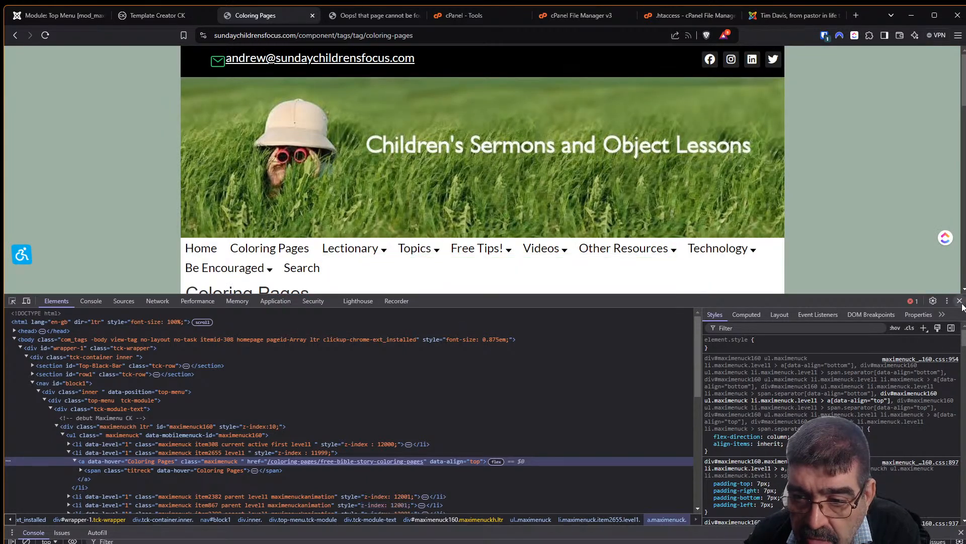
pyautogui.click(959, 301)
pyautogui.moveTo(463, 250)
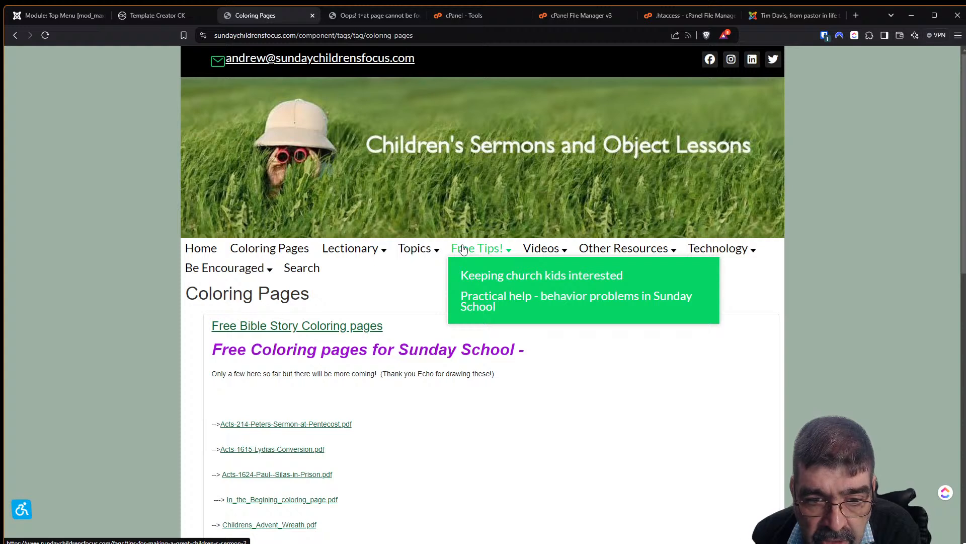
pyautogui.moveTo(405, 254)
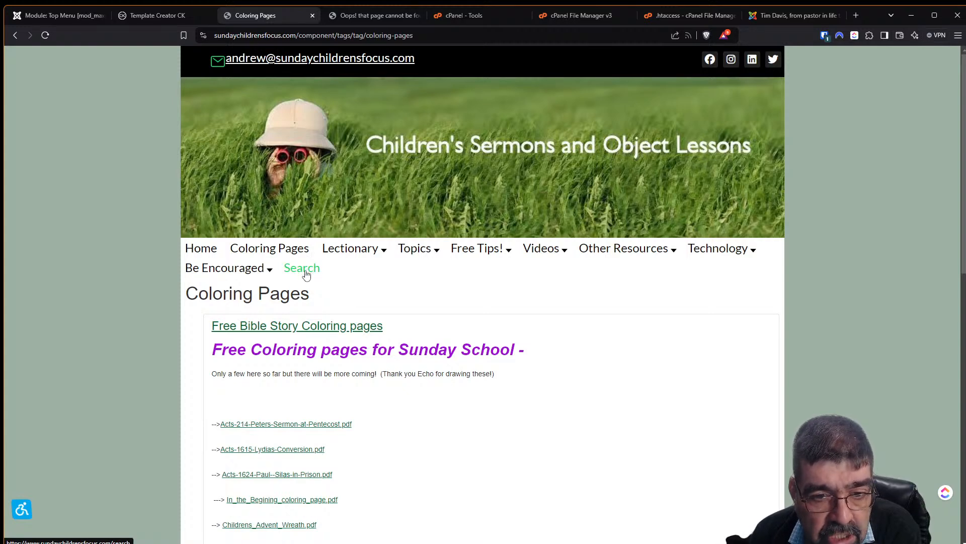
# Step: Close the Top Menu module and open the list of menu items belonging to the Top Menu
pyautogui.click(50, 17)
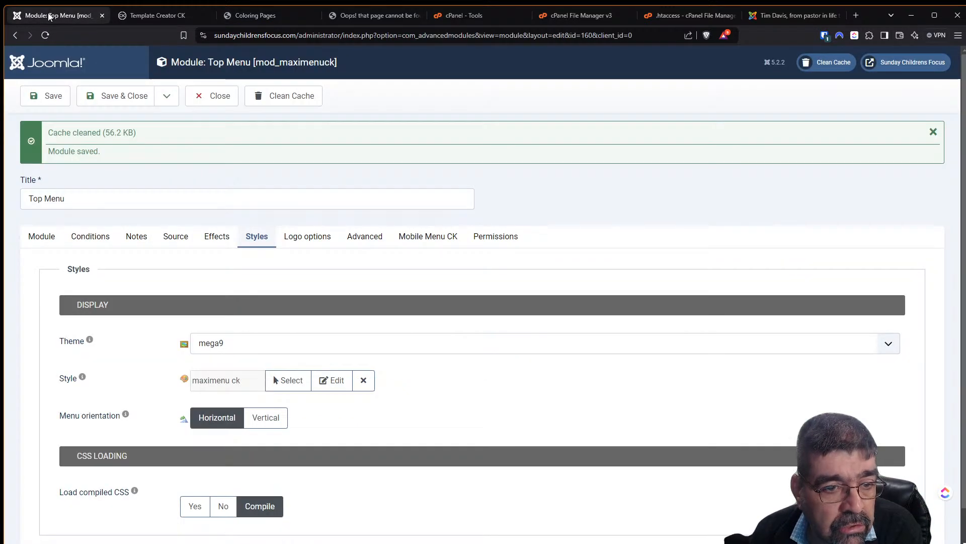
pyautogui.click(207, 96)
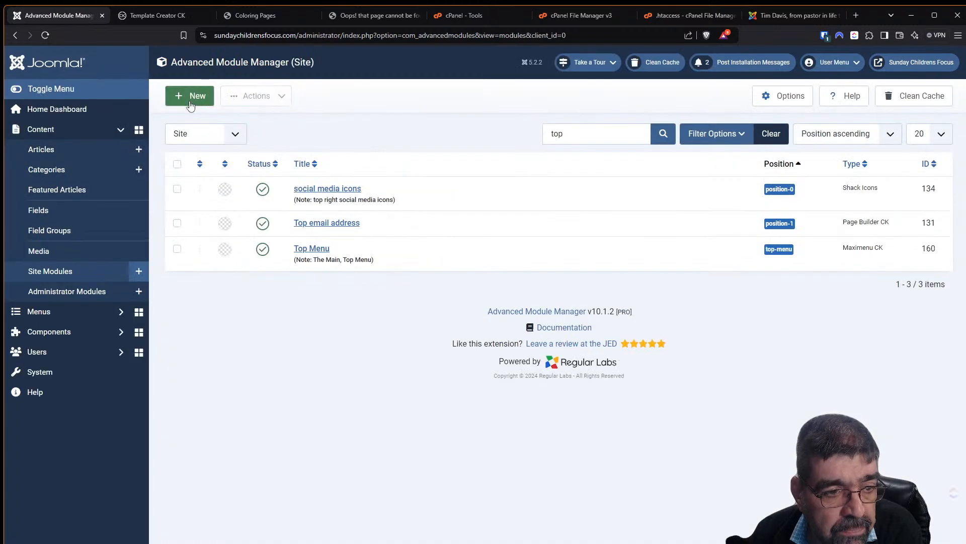
pyautogui.click(38, 307)
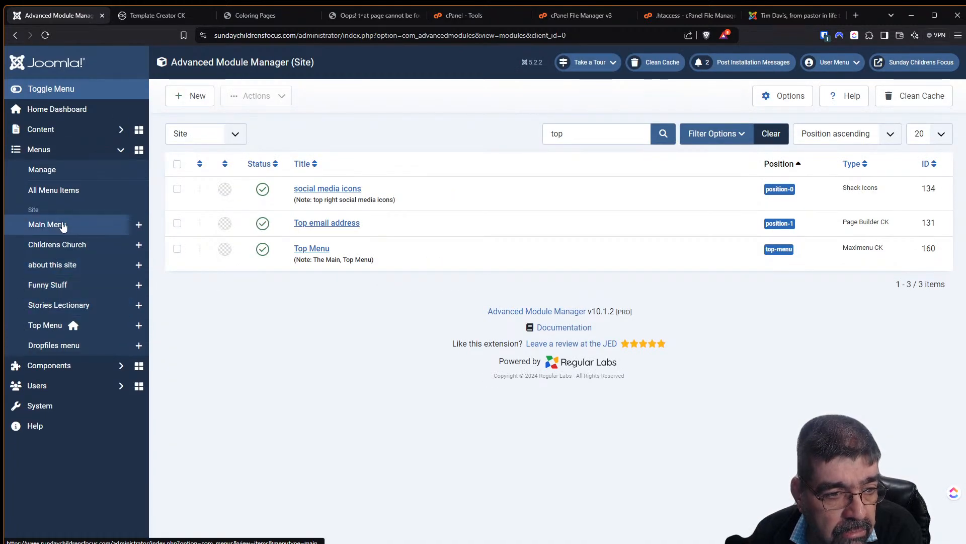
pyautogui.click(62, 226)
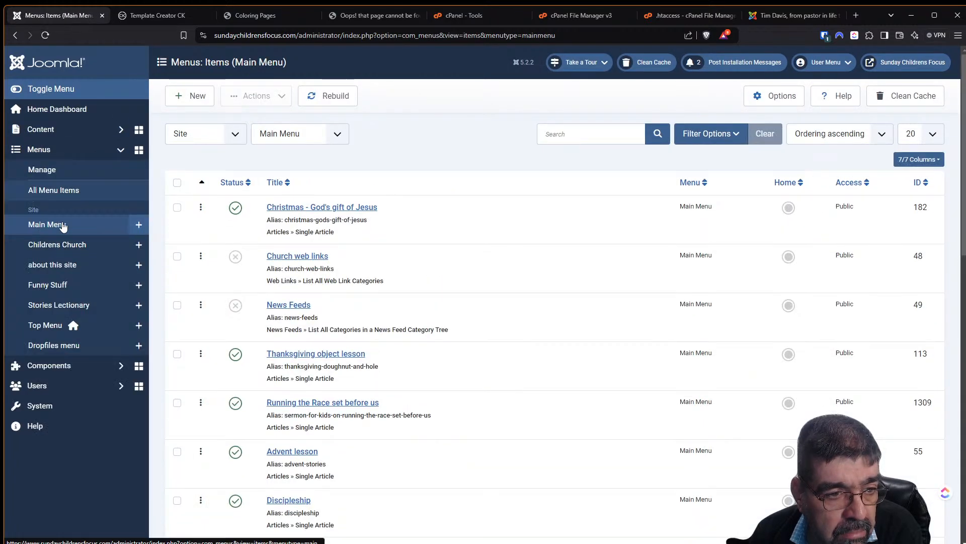
pyautogui.click(49, 326)
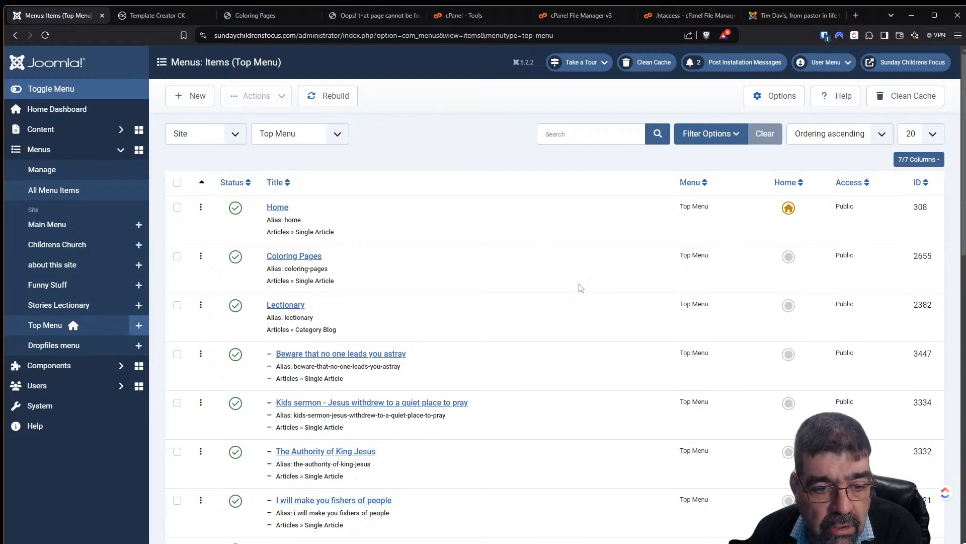
# Step: Find the Search menu item in the Top Menu by filtering for "search" and open it for editing
pyautogui.scroll(-6, 594, 322)
pyautogui.scroll(-4, 607, 321)
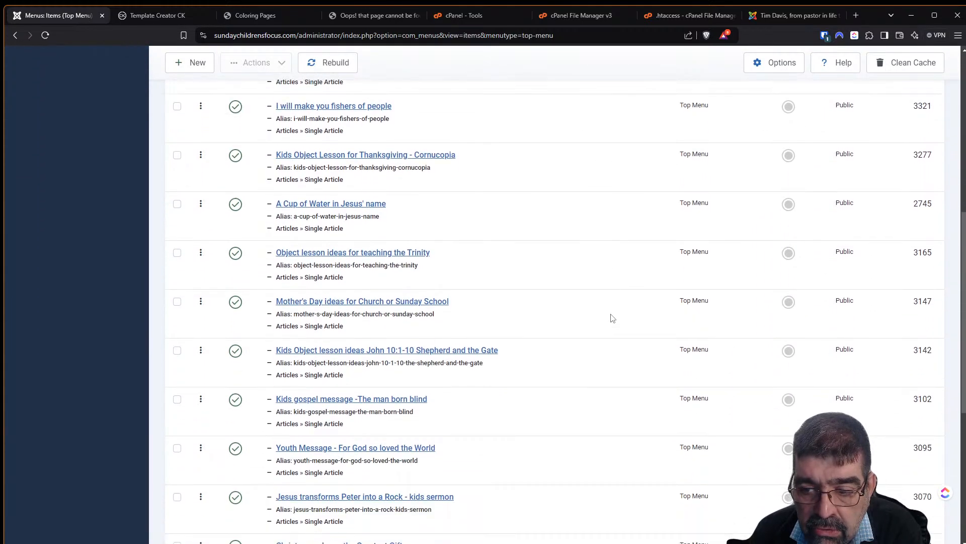
pyautogui.scroll(4, 567, 153)
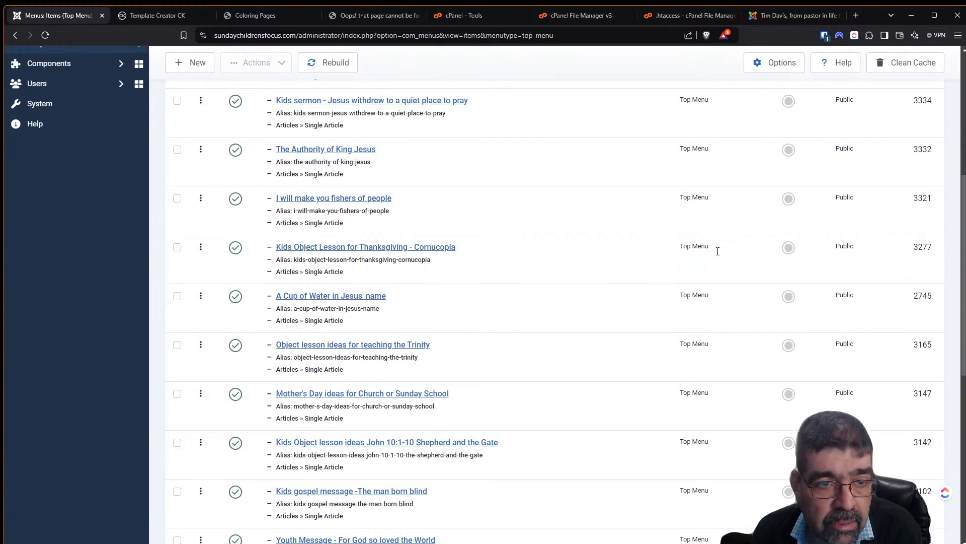
pyautogui.scroll(6, 575, 133)
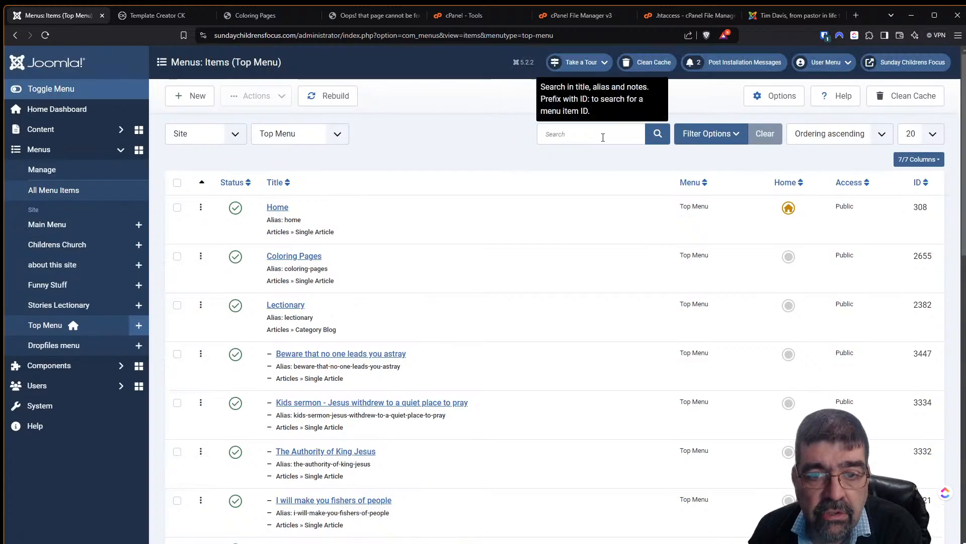
pyautogui.click(574, 134)
pyautogui.write('search')
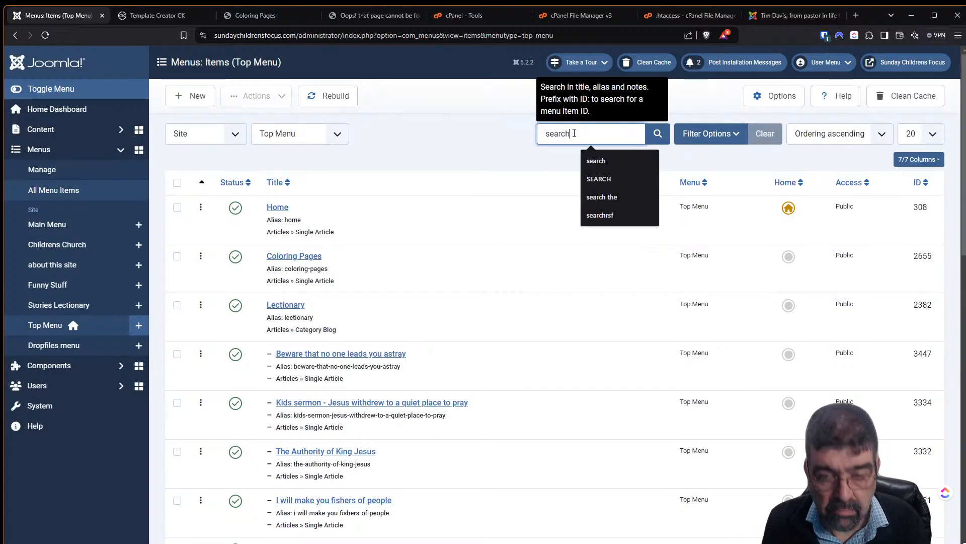
pyautogui.press('Return')
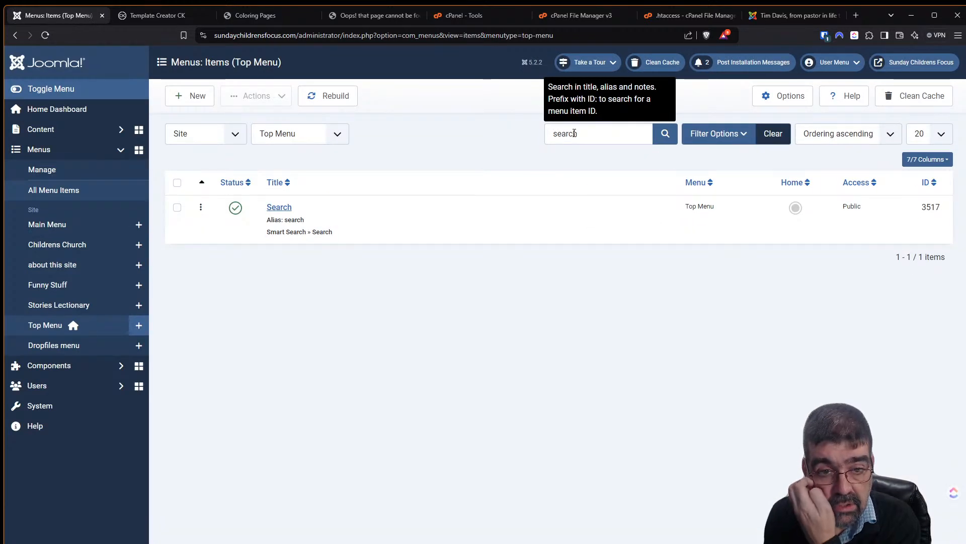
pyautogui.click(288, 207)
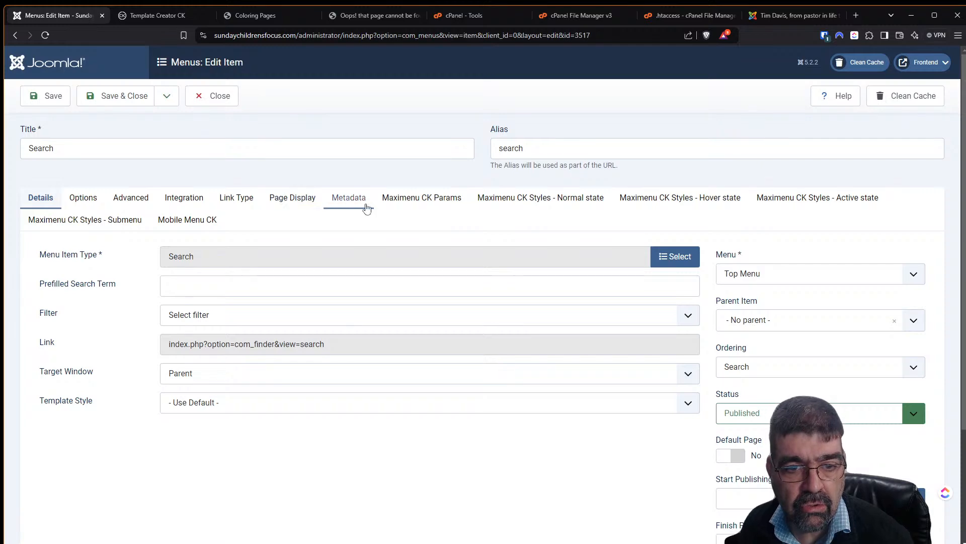
# Step: In the Search item's Maximenu CK parameters, enable Load a module and look through the available modules for a search module
pyautogui.click(400, 208)
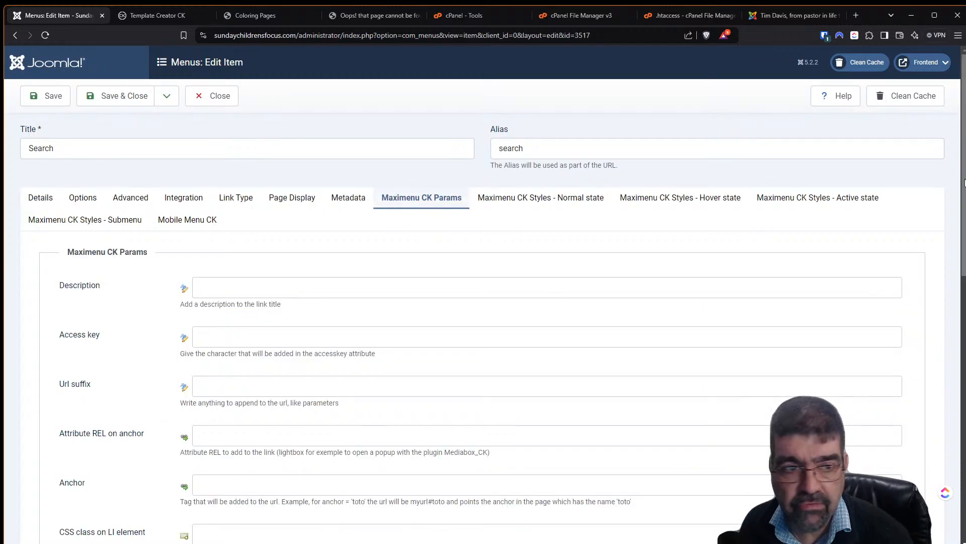
pyautogui.moveTo(962, 184); pyautogui.dragTo(962, 475)
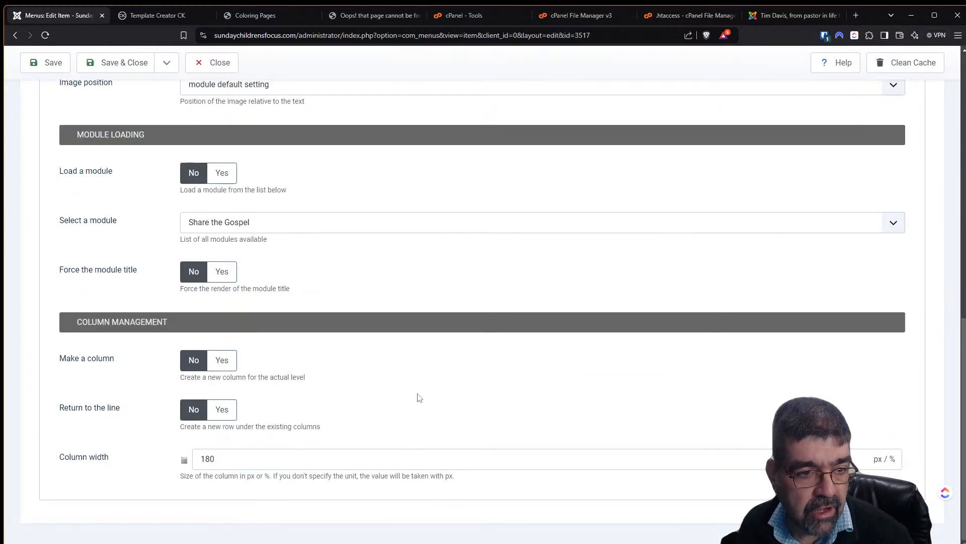
pyautogui.click(214, 183)
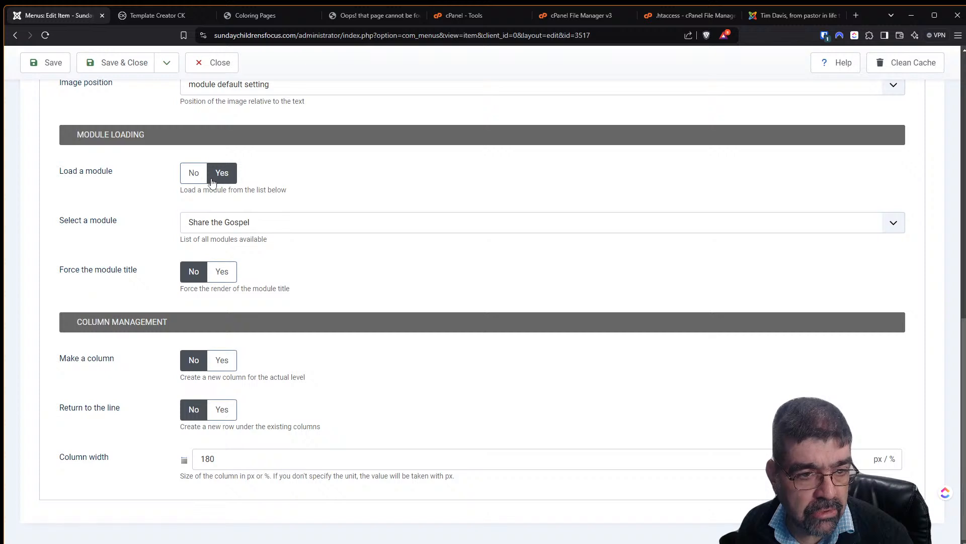
pyautogui.click(222, 226)
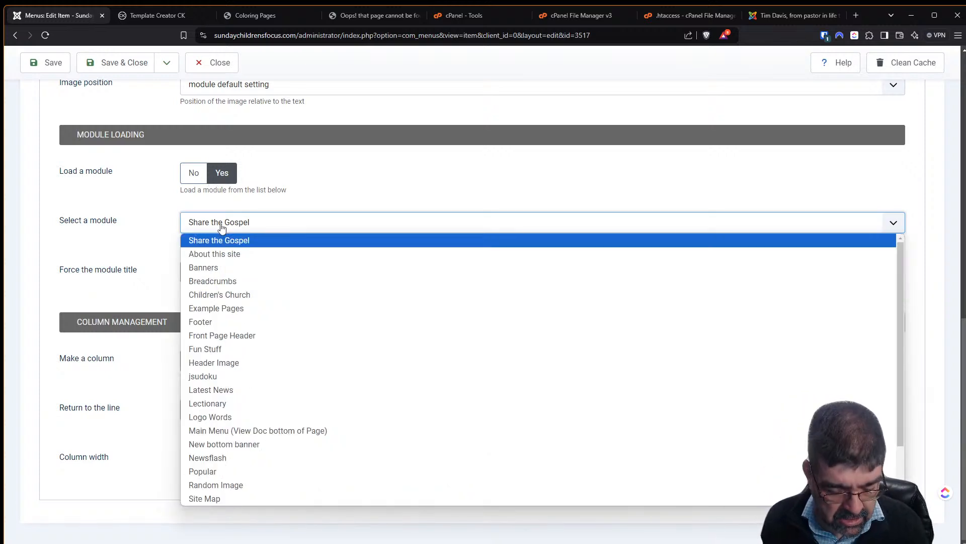
pyautogui.press('s')
pyautogui.press('a')
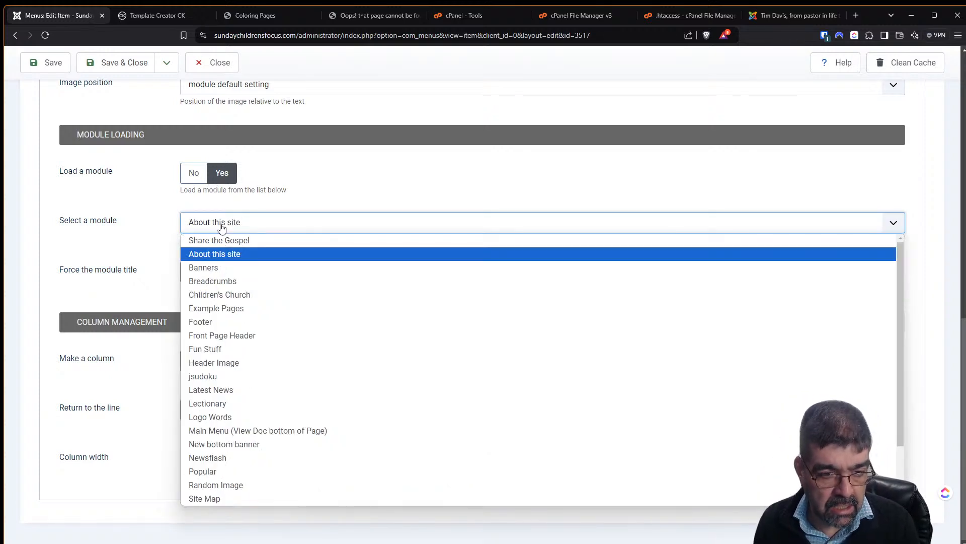
pyautogui.scroll(-2, 899, 321)
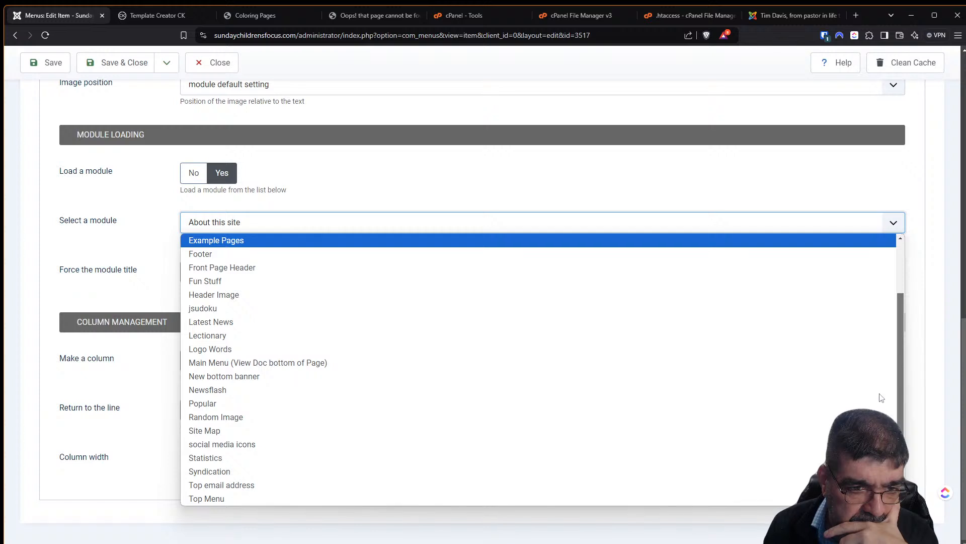
pyautogui.scroll(2, 875, 352)
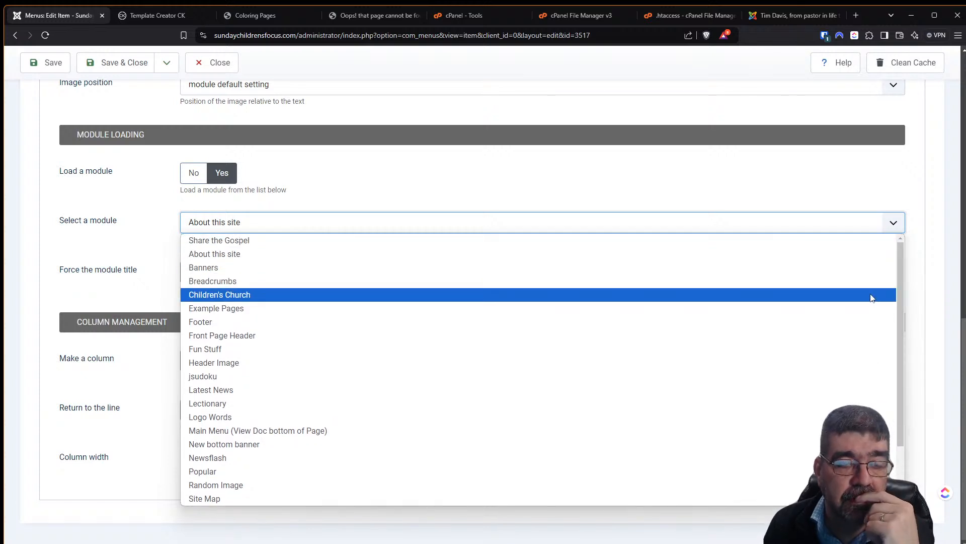
pyautogui.click(423, 176)
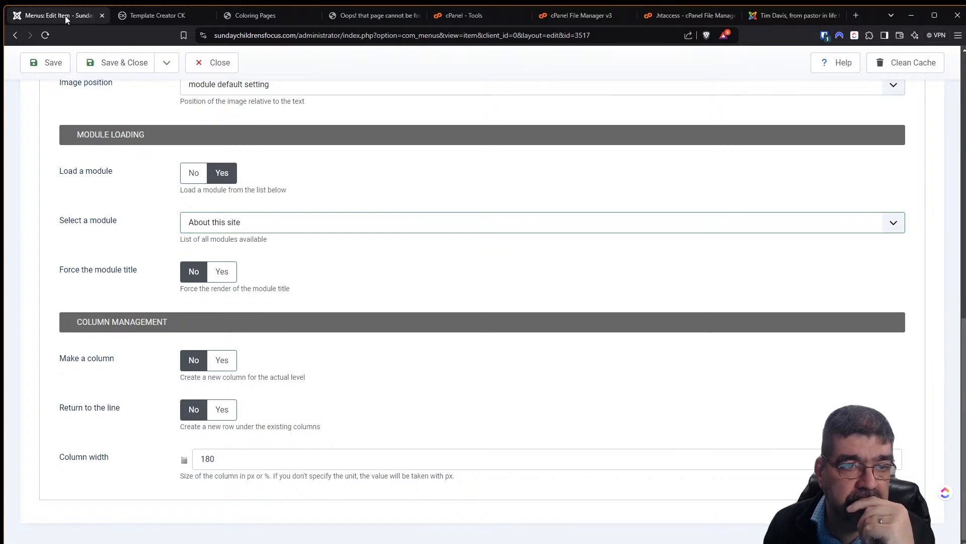
# Step: Exit the scf-2024 template in Template Creator CK and open the site modules list
pyautogui.click(157, 15)
pyautogui.click(938, 61)
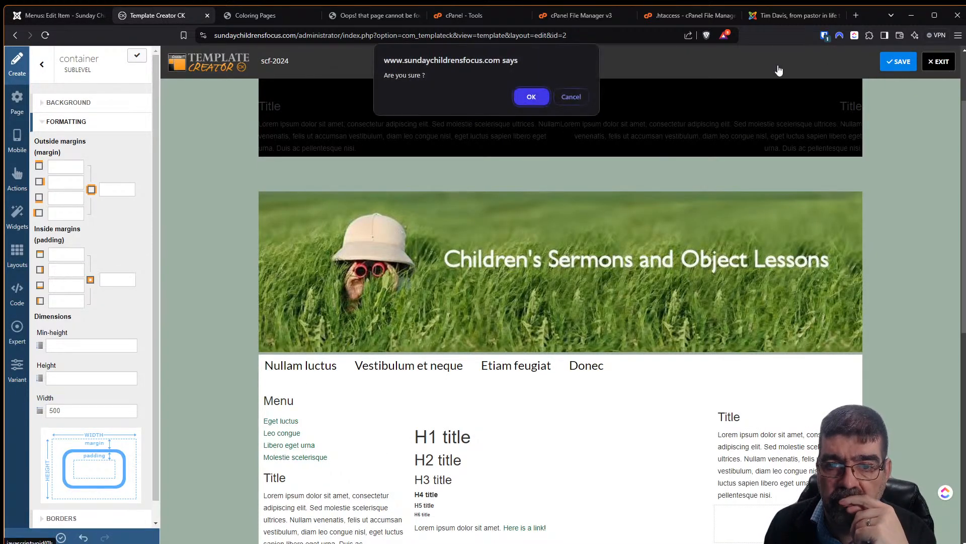
pyautogui.click(531, 95)
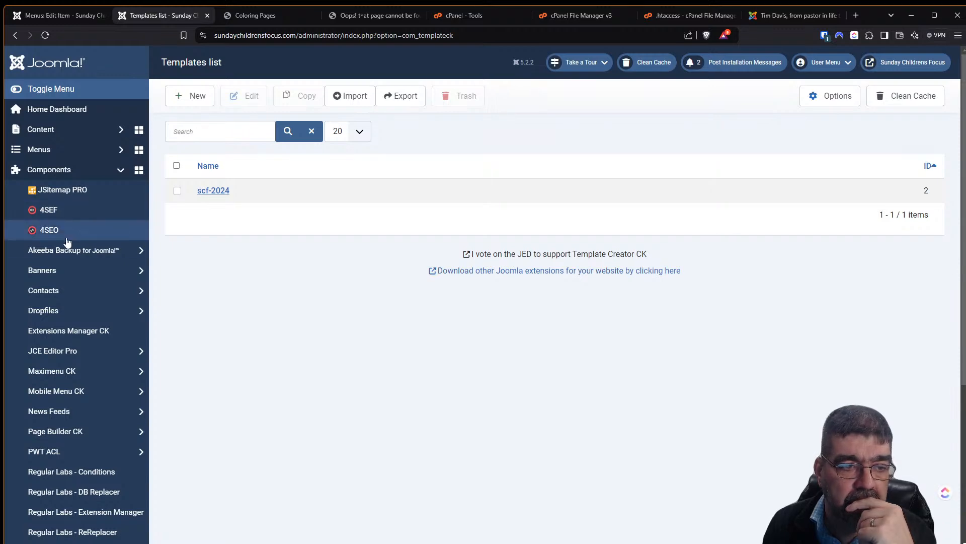
pyautogui.scroll(-4, 65, 302)
pyautogui.click(48, 517)
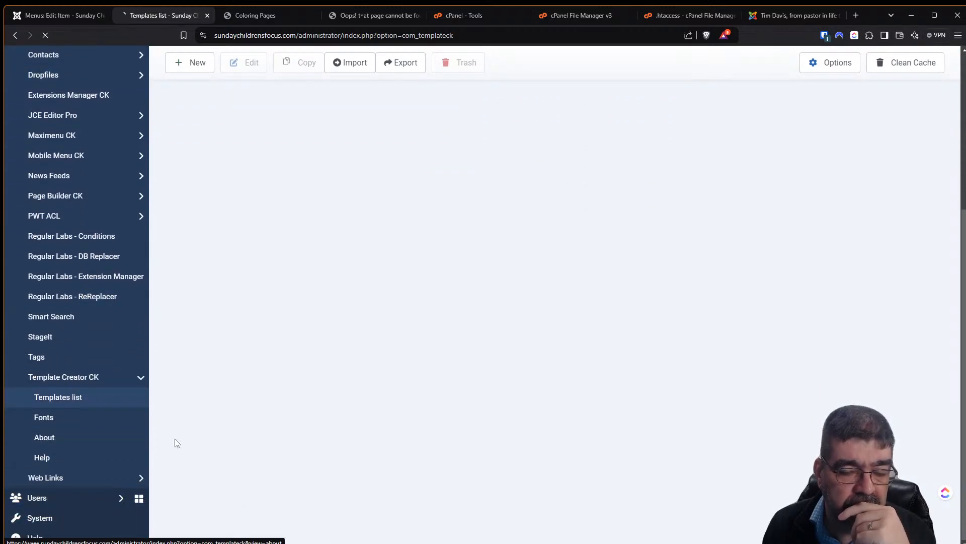
pyautogui.click(458, 436)
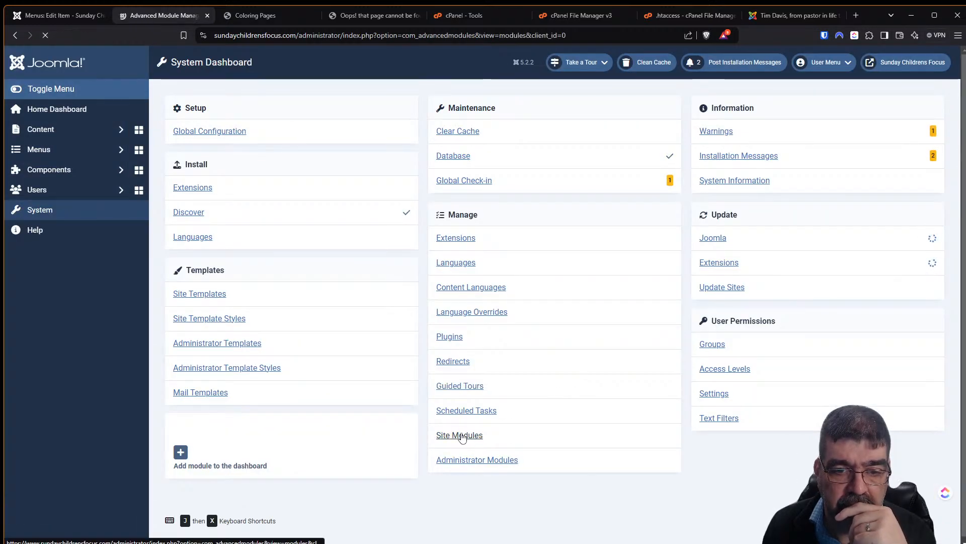
# Step: Search all site modules for "sear" and clear the search to list every module again
pyautogui.click(771, 133)
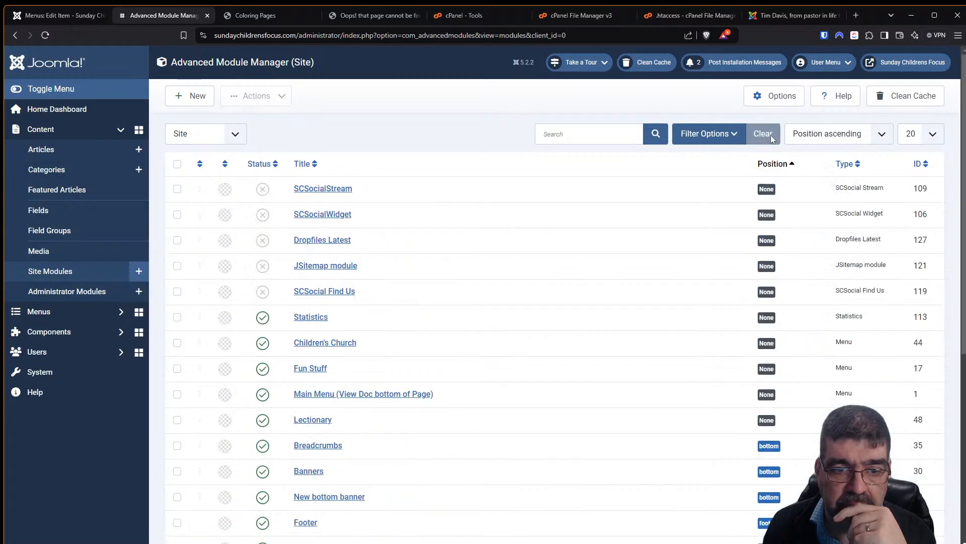
pyautogui.click(594, 137)
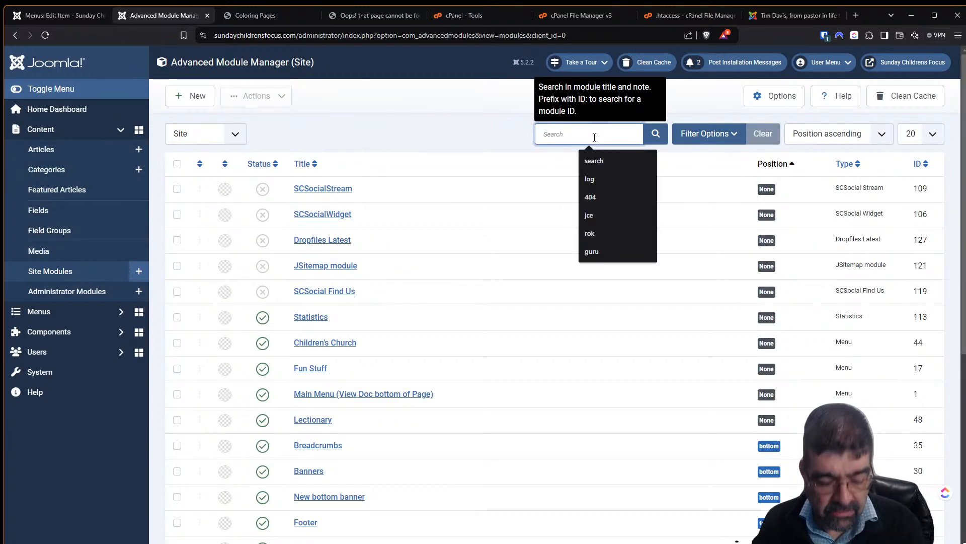
pyautogui.write('sear')
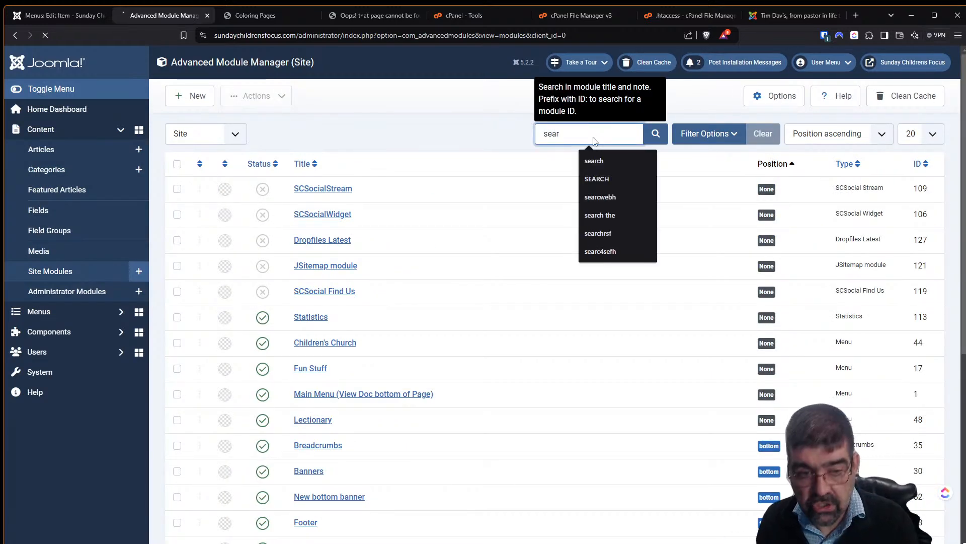
pyautogui.press('Return')
pyautogui.click(773, 135)
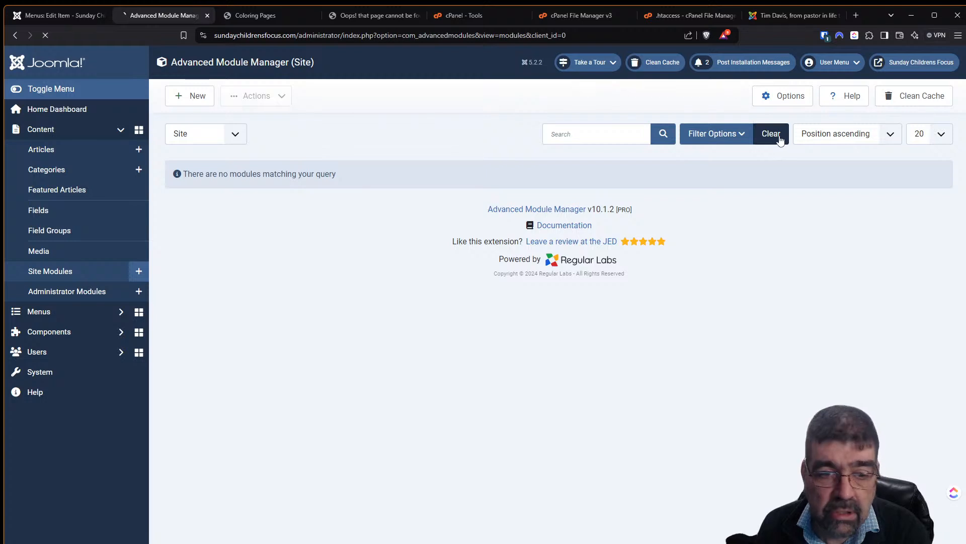
# Step: Trash the SCSocialStream, SCSocialWidget and SCSocial Find Us site modules
pyautogui.click(177, 189)
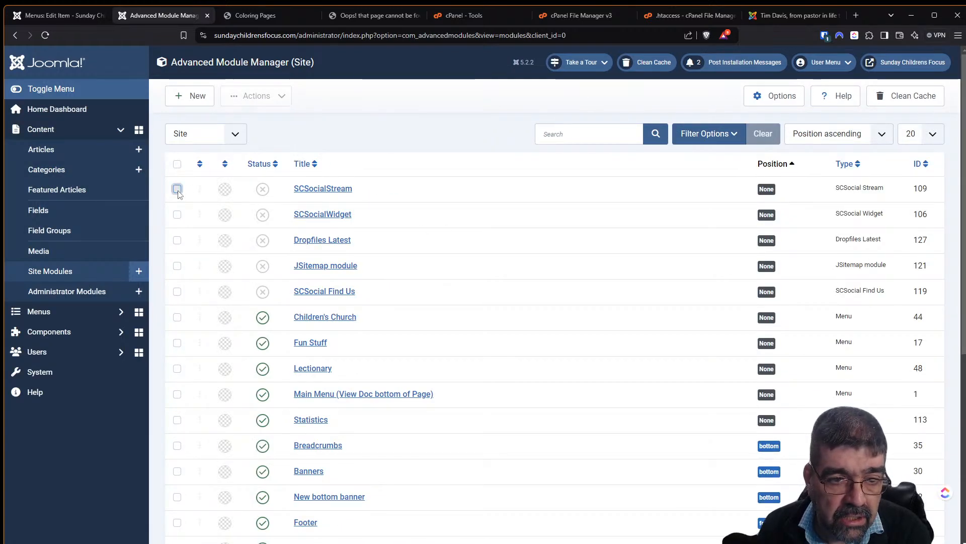
pyautogui.click(177, 215)
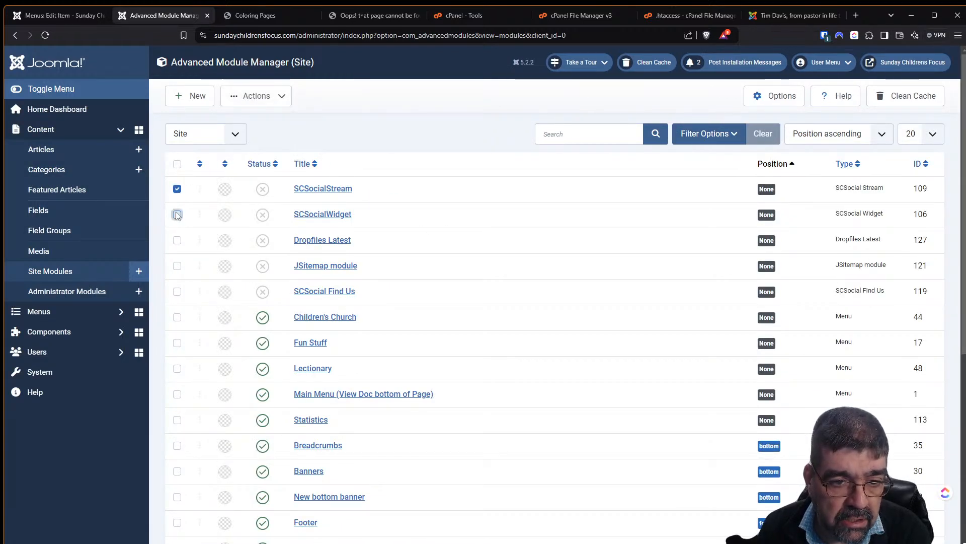
pyautogui.click(177, 292)
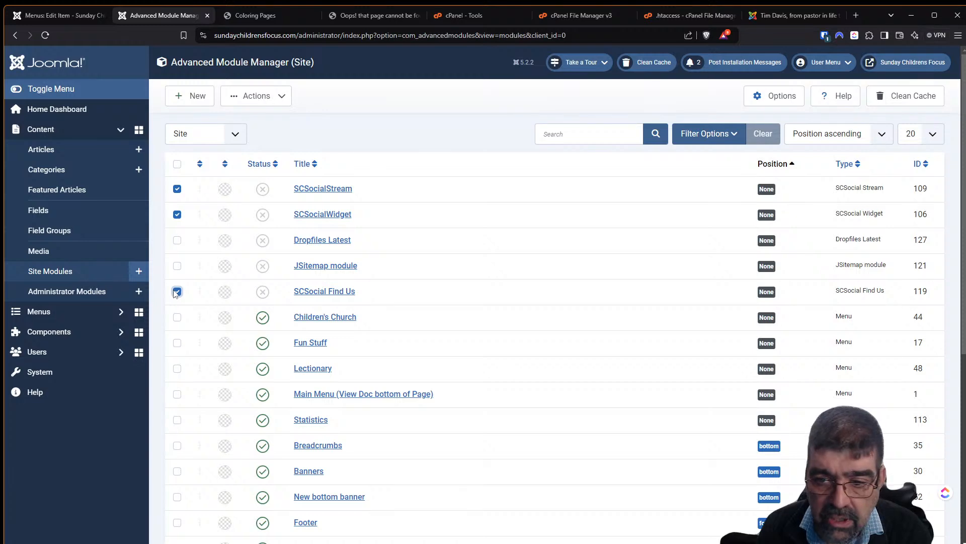
pyautogui.click(256, 96)
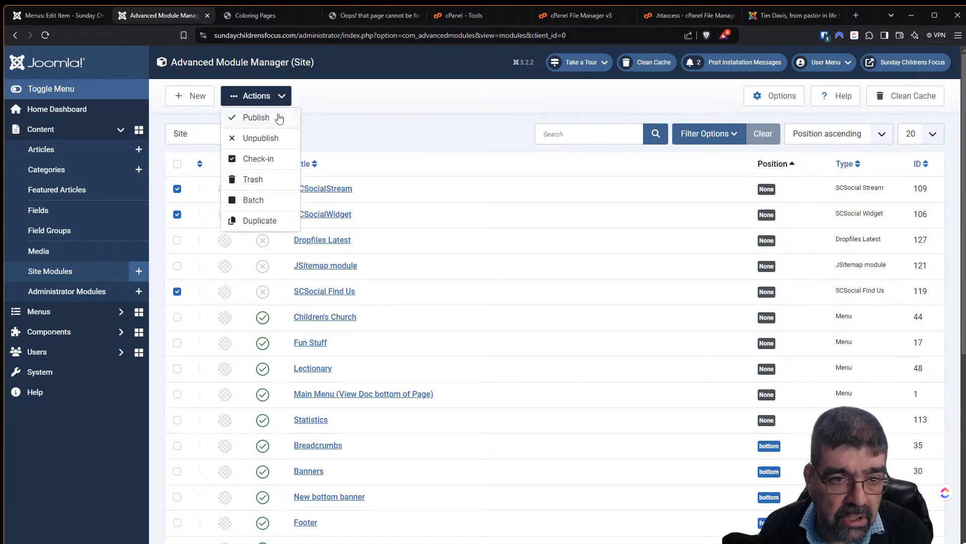
pyautogui.click(262, 180)
# Step: Set the site modules list to show 100 modules per page
pyautogui.scroll(-3, 479, 274)
pyautogui.scroll(-3, 479, 274)
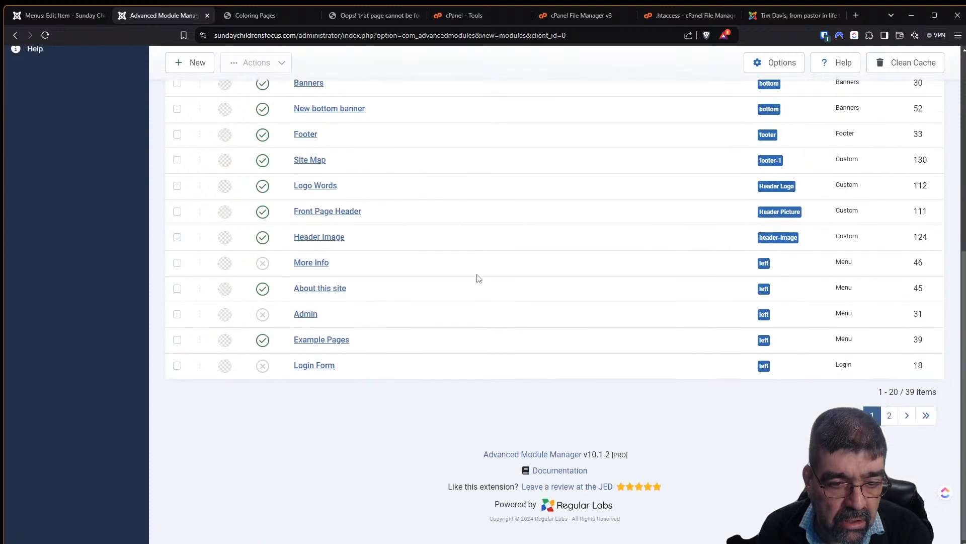
pyautogui.scroll(2, 485, 275)
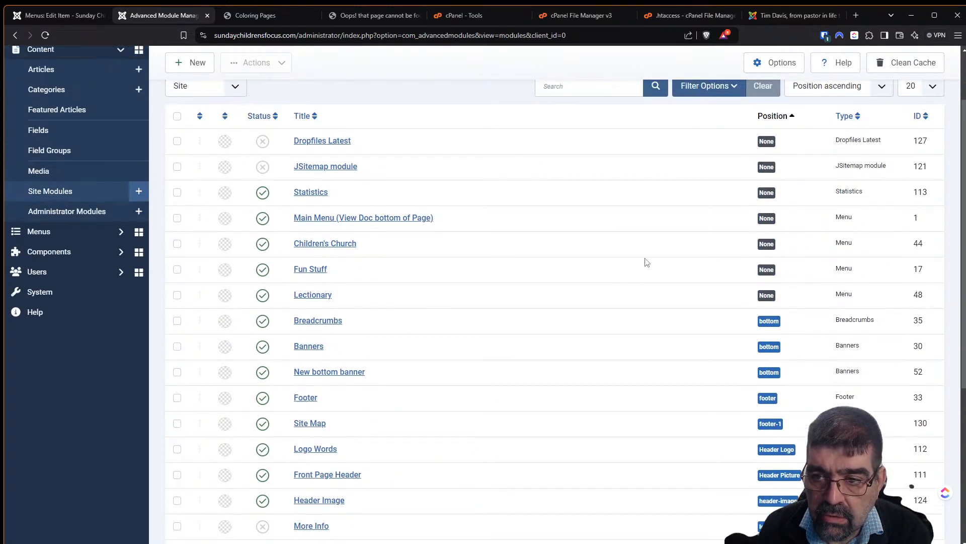
pyautogui.click(933, 166)
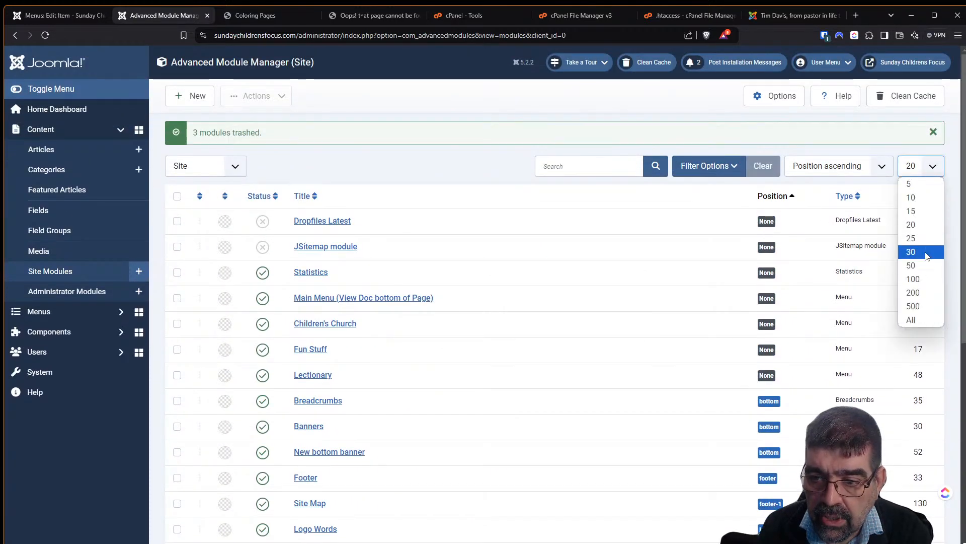
pyautogui.click(921, 278)
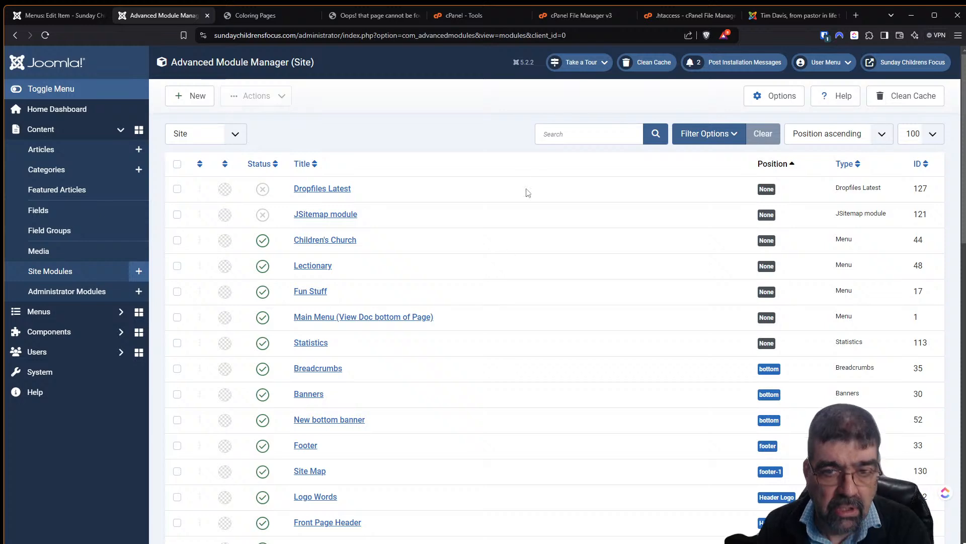
# Step: Search the site modules for "sc" and clear the search to list every module again
pyautogui.click(550, 133)
pyautogui.write('sc')
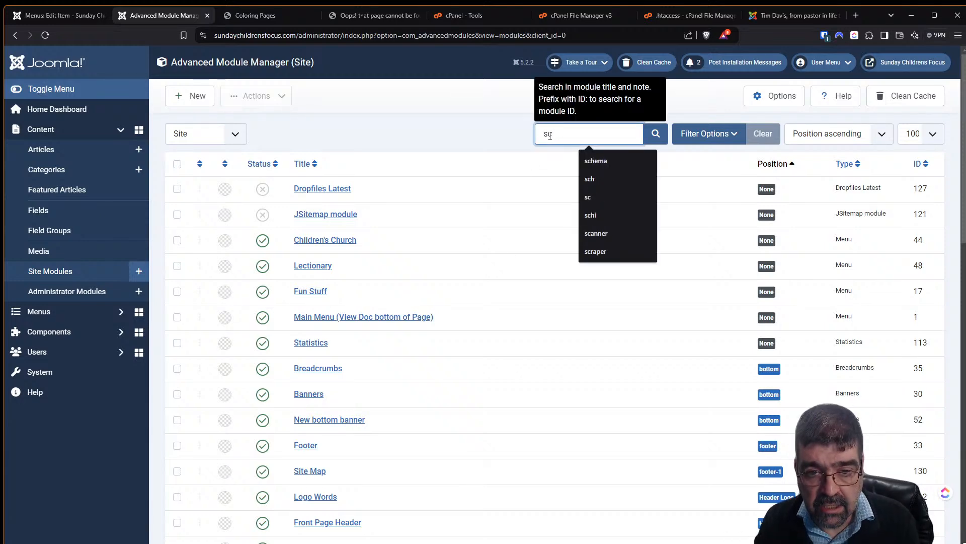
pyautogui.press('Return')
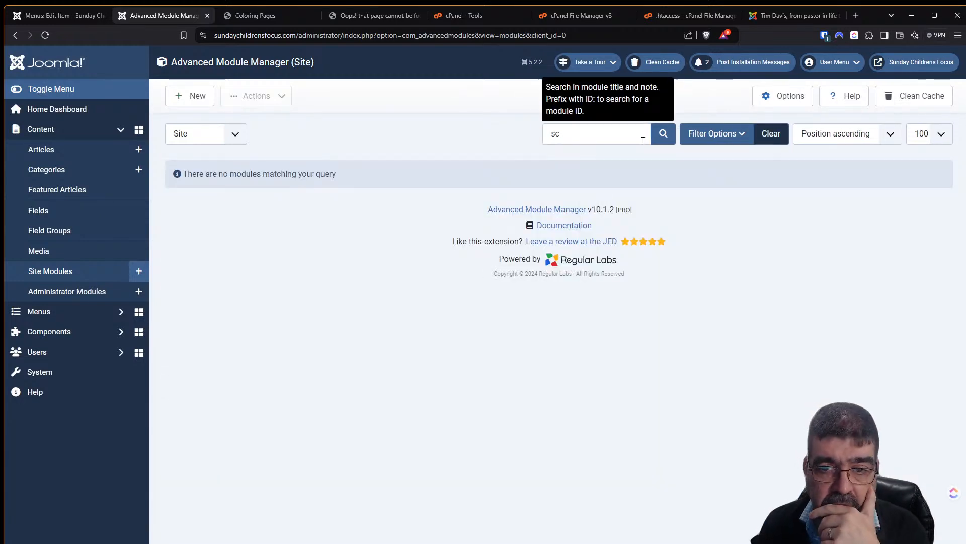
pyautogui.click(770, 133)
# Step: Start a new Smart Search site module, finding the module type by filtering for "searc"
pyautogui.click(190, 96)
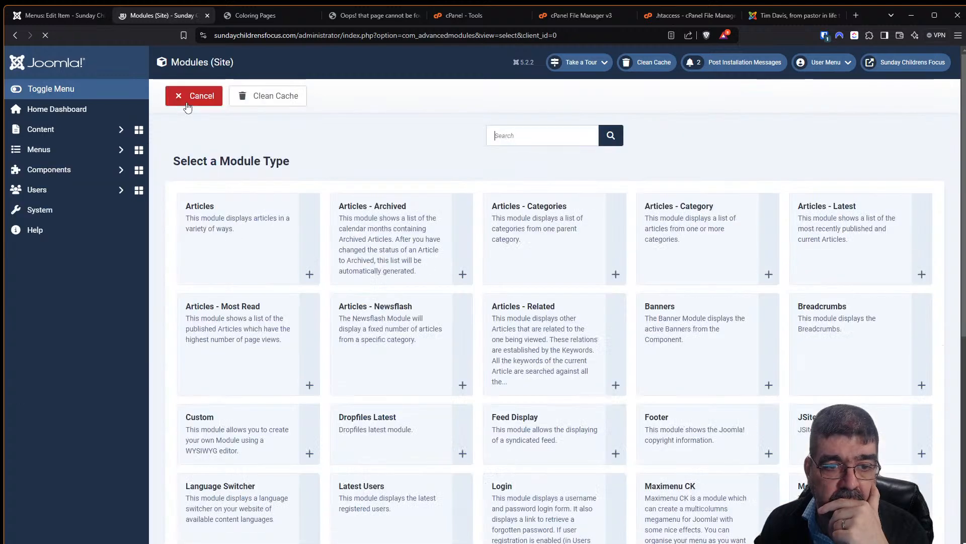
pyautogui.write('searc')
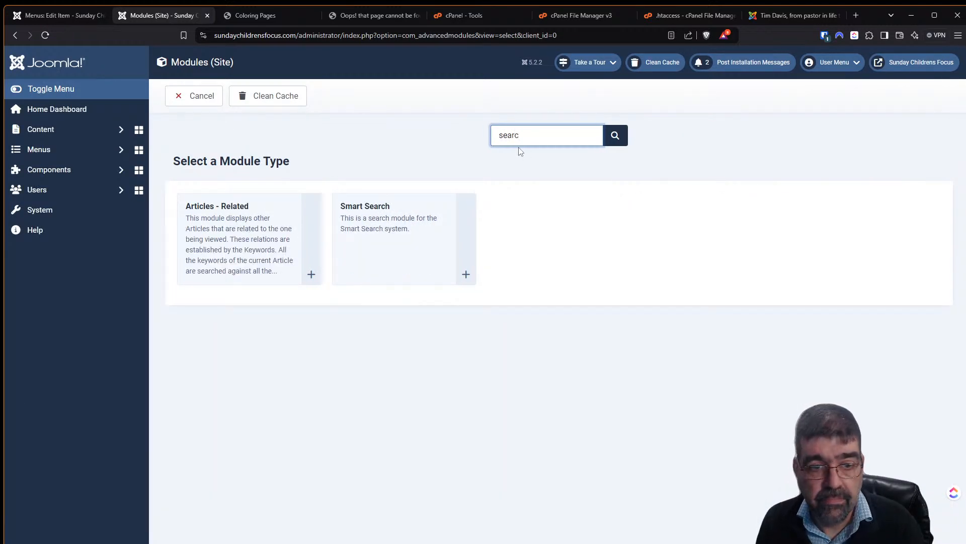
pyautogui.click(374, 222)
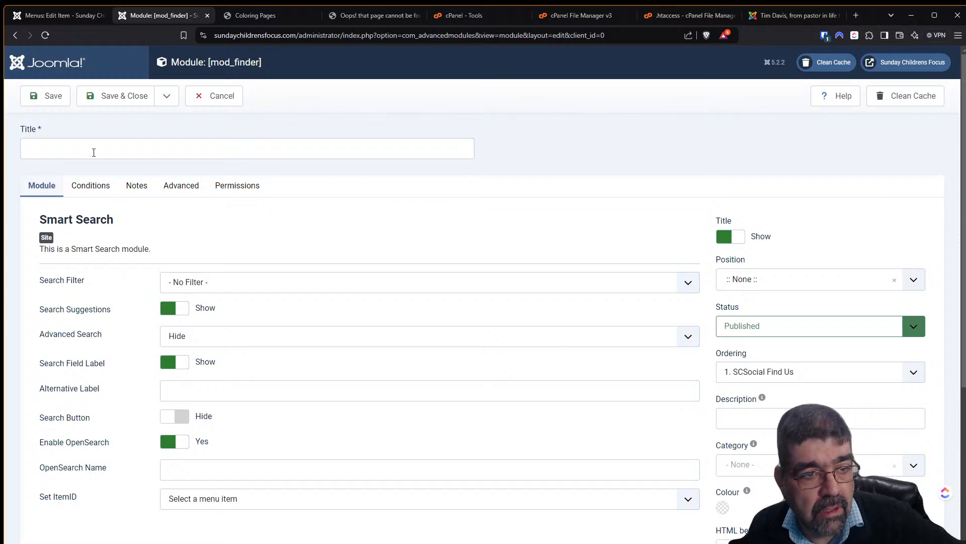
# Step: Title the new Smart Search module "Search", leave its search filter at No Filter, and save it
pyautogui.click(89, 150)
pyautogui.write('Search')
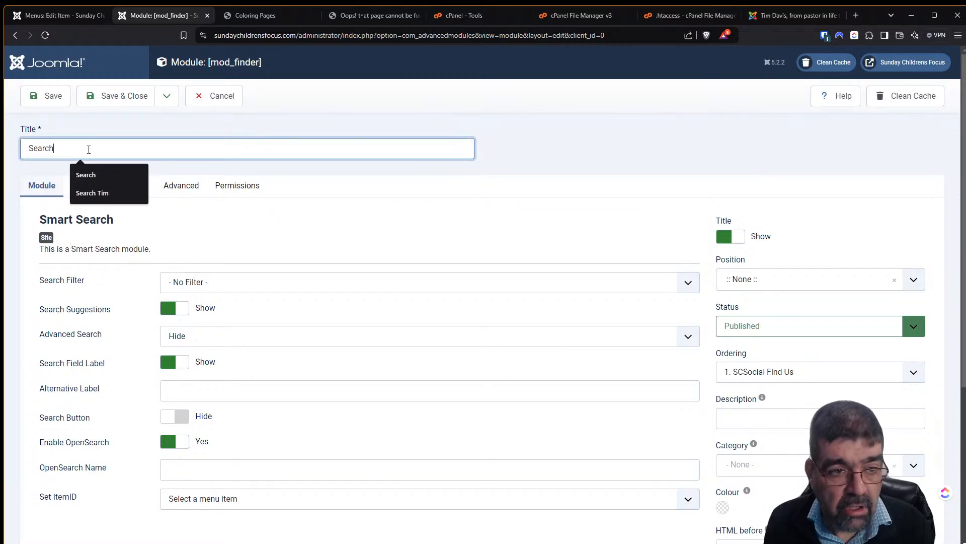
pyautogui.press('Tab')
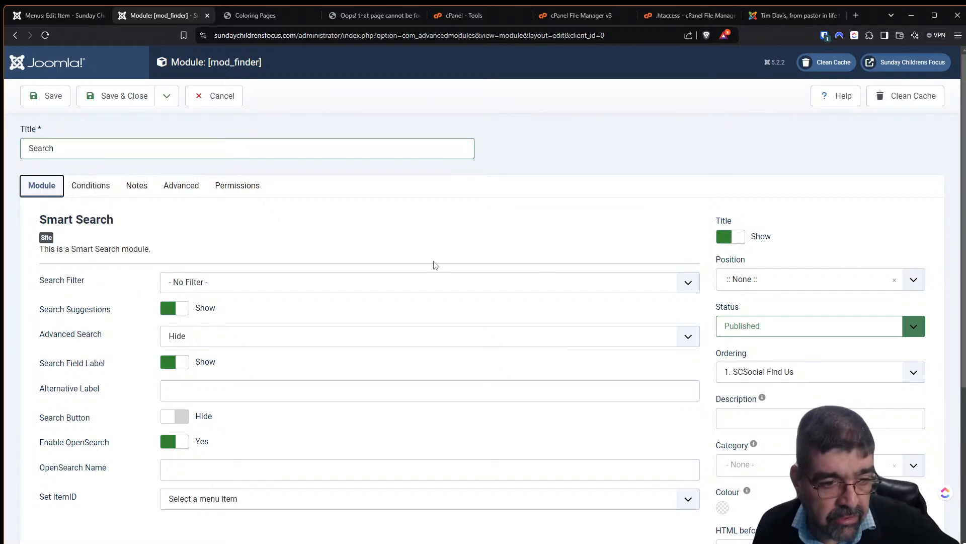
pyautogui.click(278, 288)
pyautogui.click(277, 287)
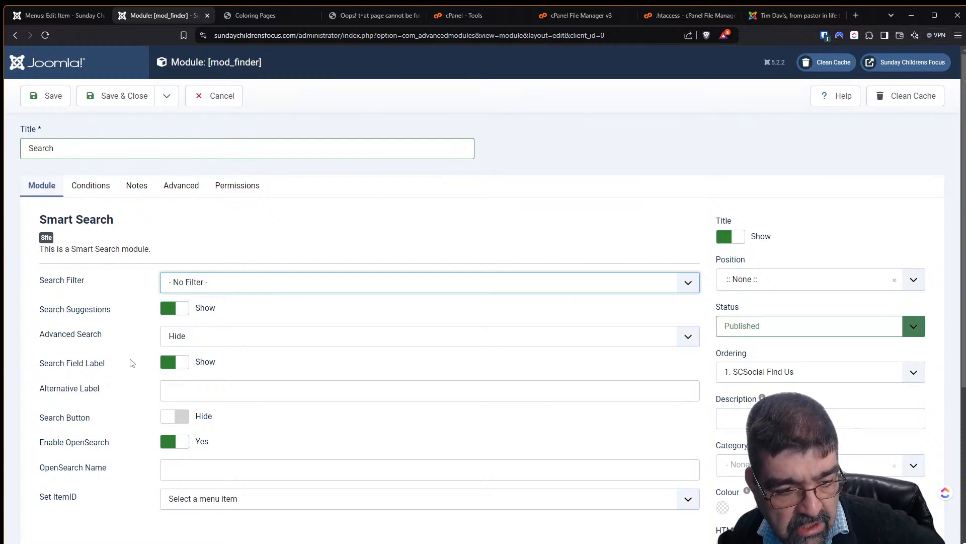
pyautogui.scroll(-4, 535, 449)
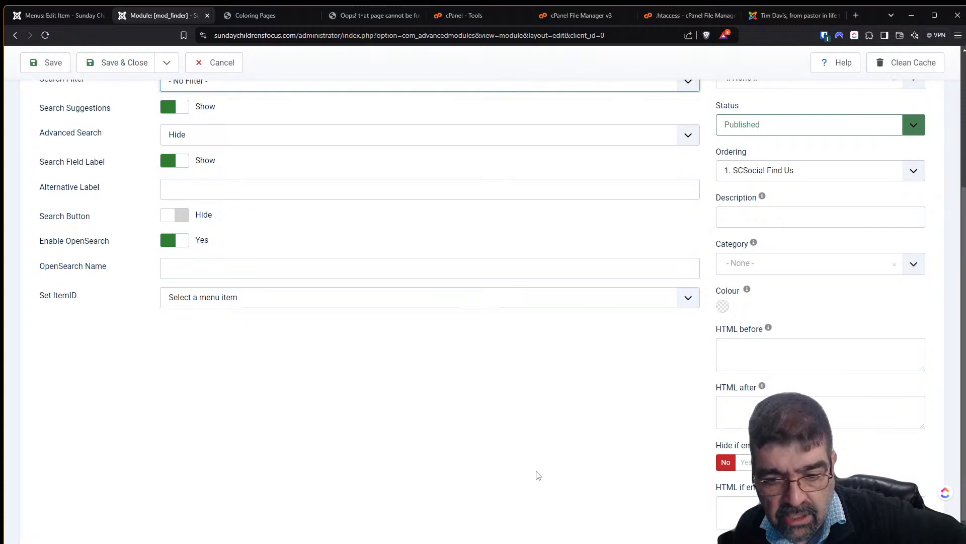
pyautogui.scroll(2, 521, 440)
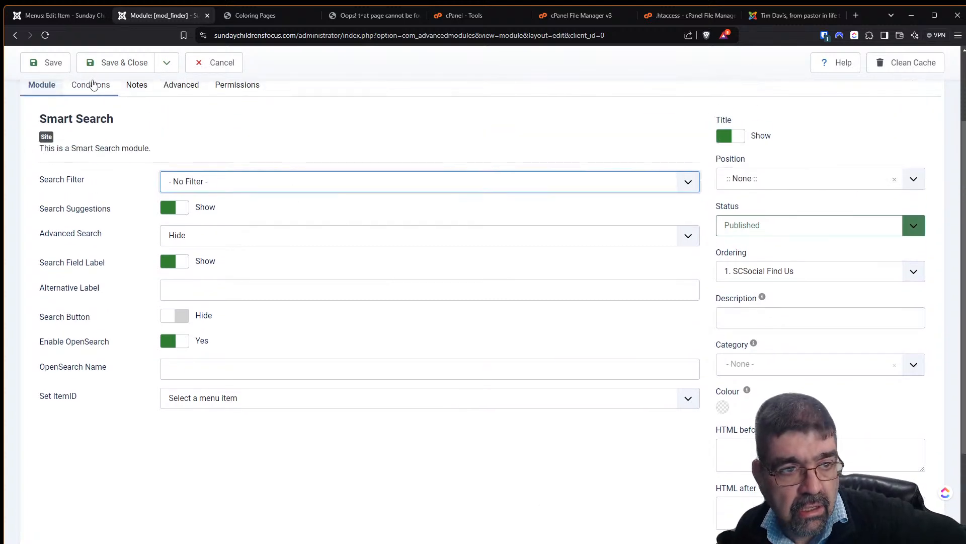
pyautogui.click(53, 63)
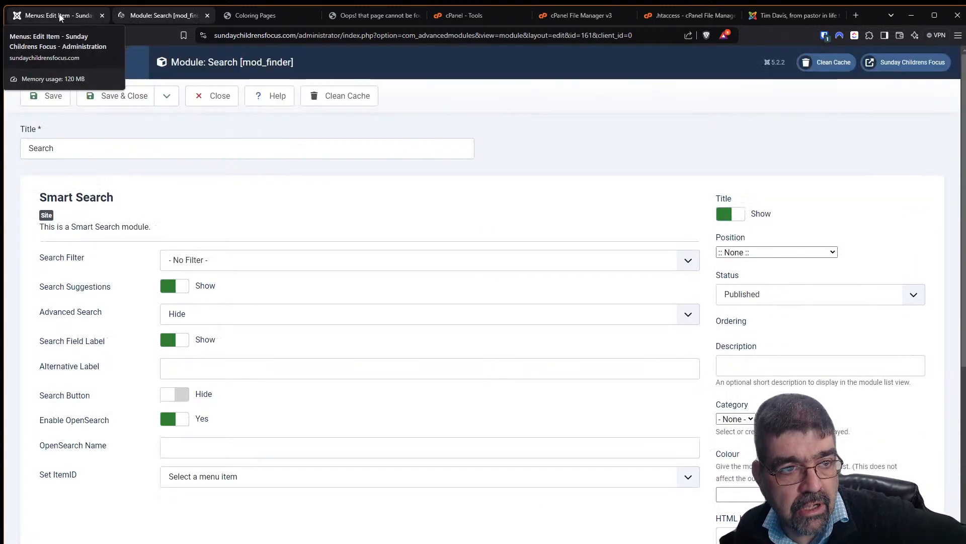
# Step: Set the Search menu item to load the Search module, save it, and reload the live Coloring Pages page
pyautogui.click(60, 17)
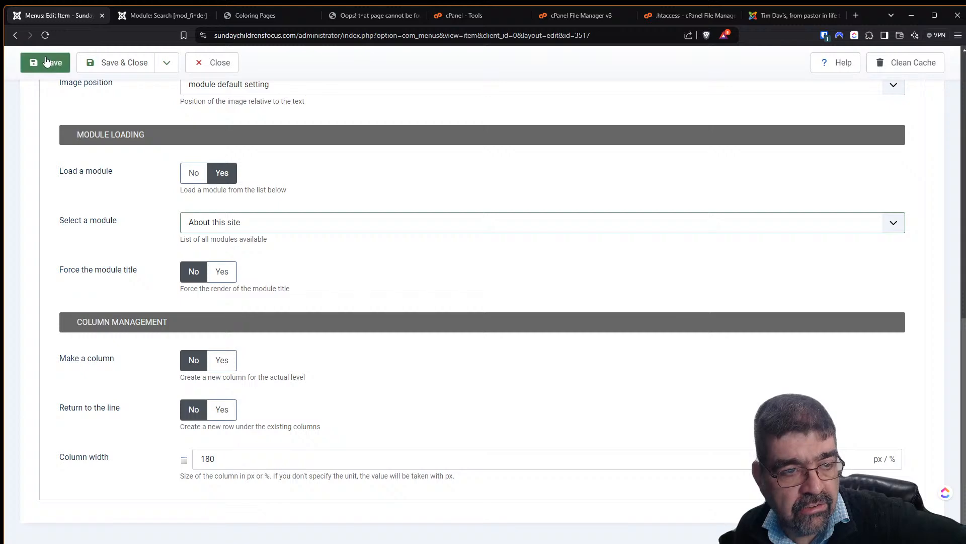
pyautogui.click(46, 62)
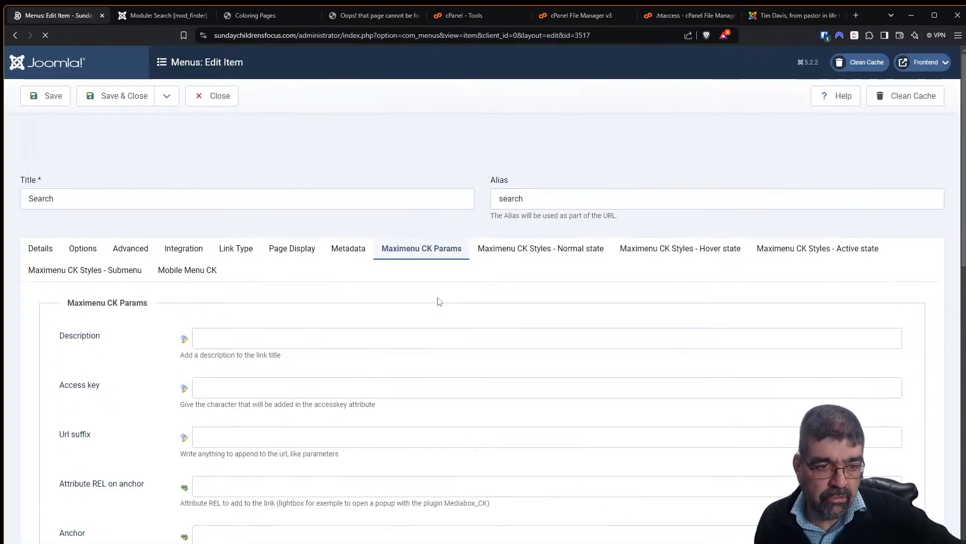
pyautogui.scroll(-5, 382, 312)
pyautogui.scroll(-8, 362, 312)
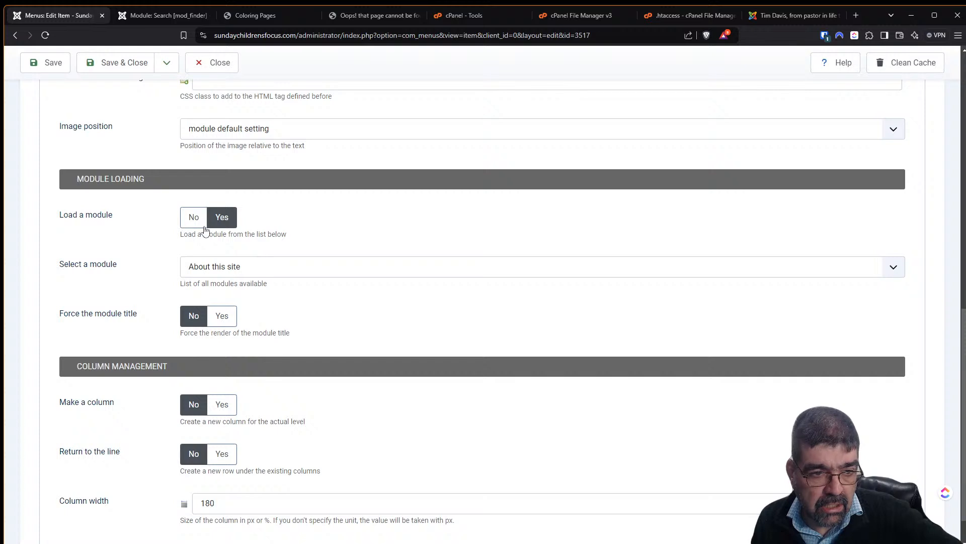
pyautogui.click(209, 266)
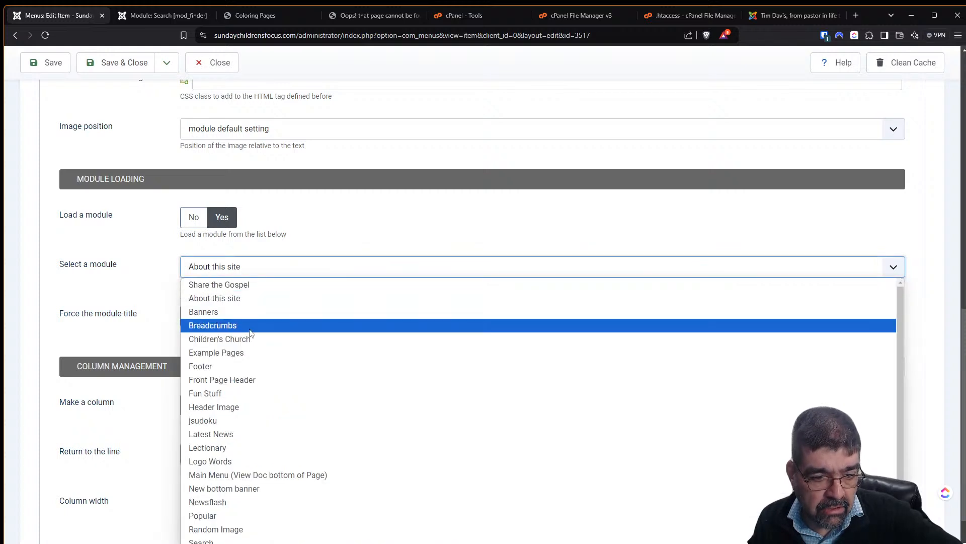
pyautogui.scroll(-2, 257, 433)
pyautogui.click(274, 459)
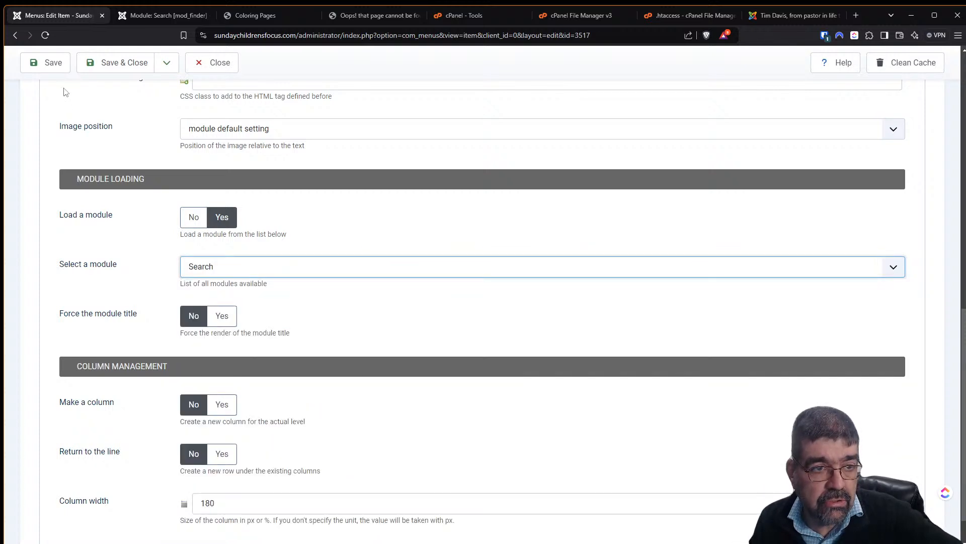
pyautogui.click(45, 65)
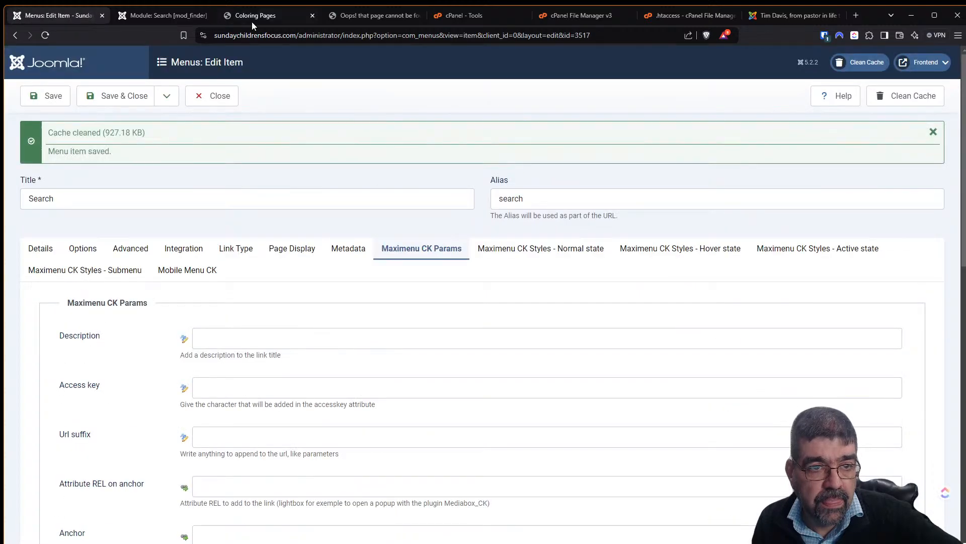
pyautogui.click(255, 18)
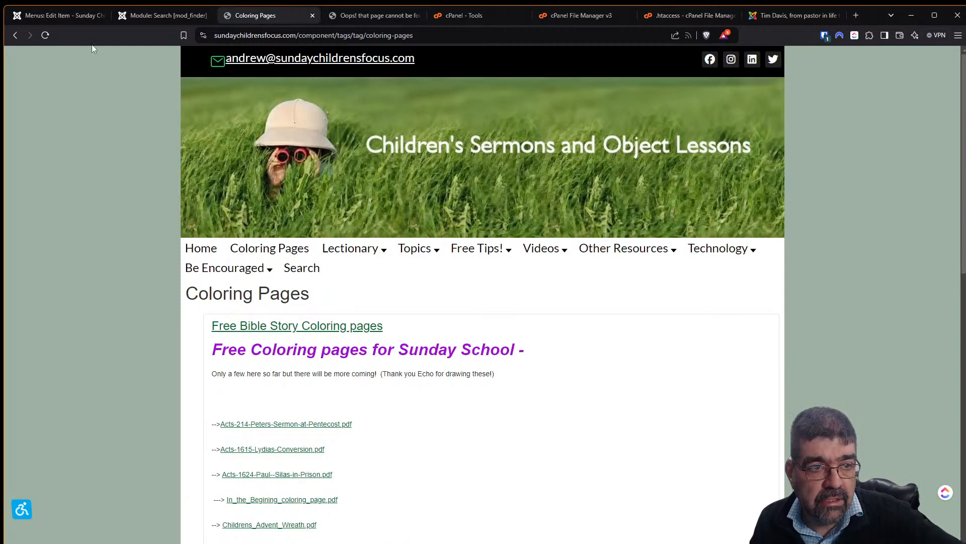
pyautogui.click(45, 36)
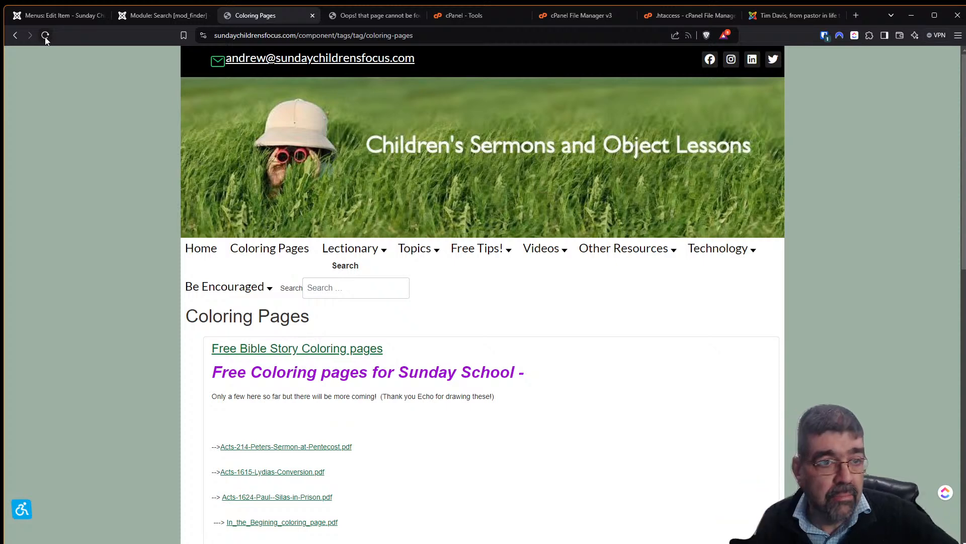
# Step: Hide the Search module's title, save the module, and reload the live Coloring Pages page
pyautogui.click(151, 15)
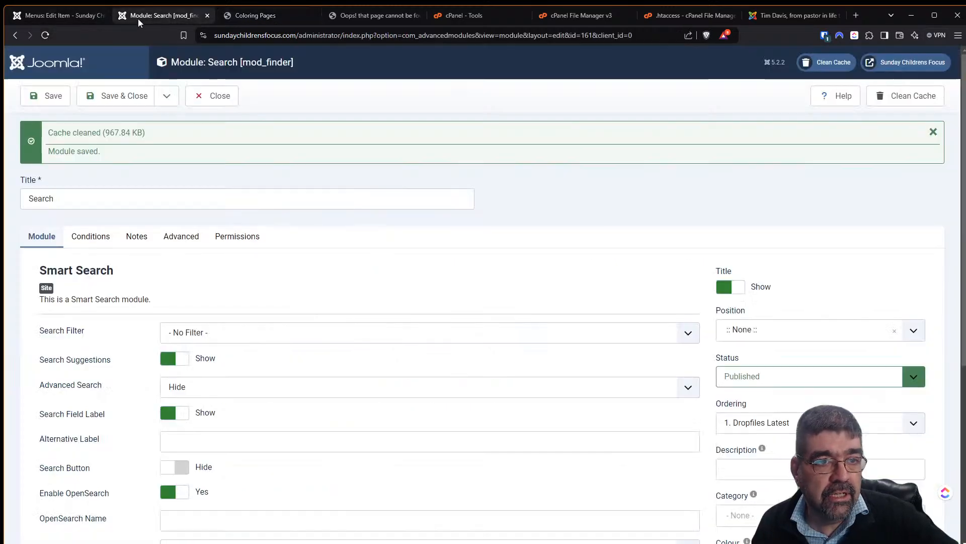
pyautogui.click(730, 287)
pyautogui.click(101, 96)
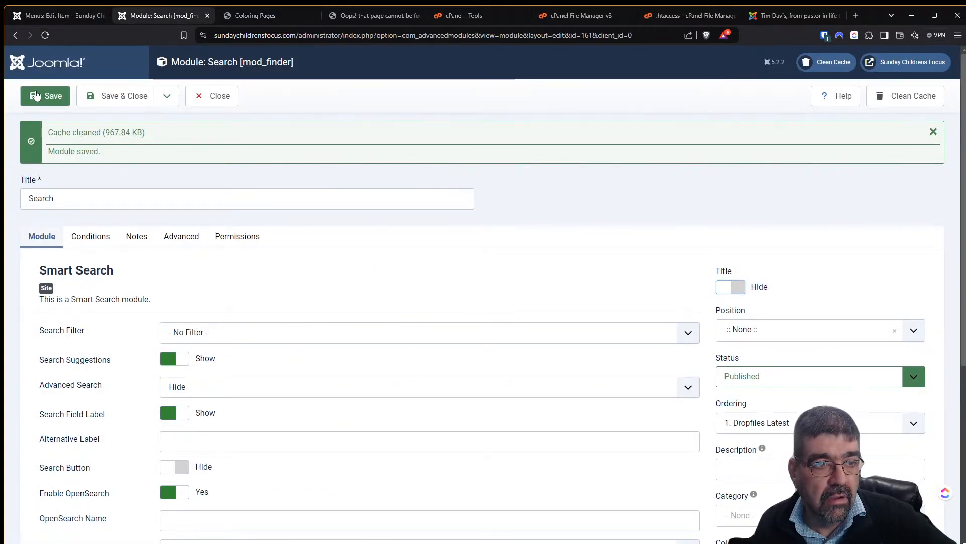
pyautogui.click(264, 17)
pyautogui.click(44, 35)
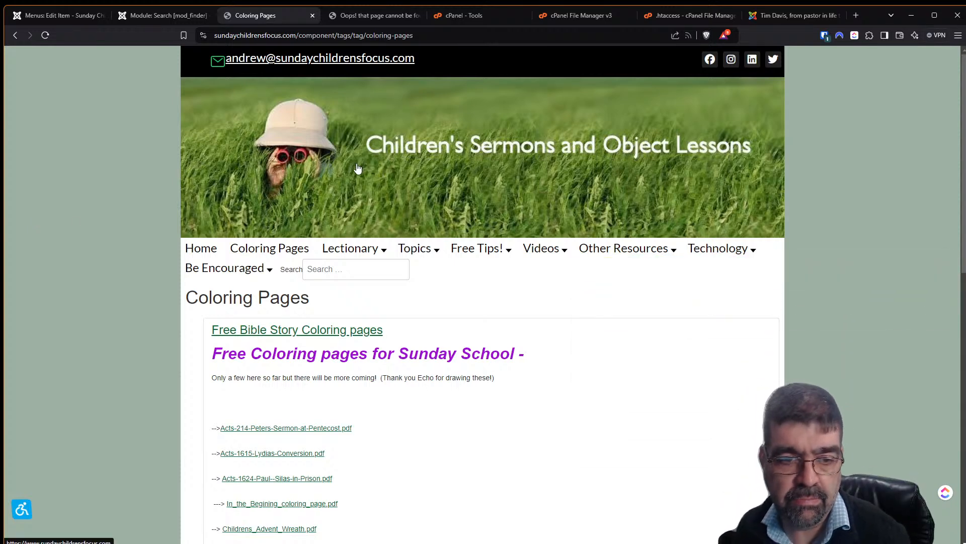
# Step: Test the site's menu search by entering "must" and choosing the suggested term "mustard"
pyautogui.click(316, 265)
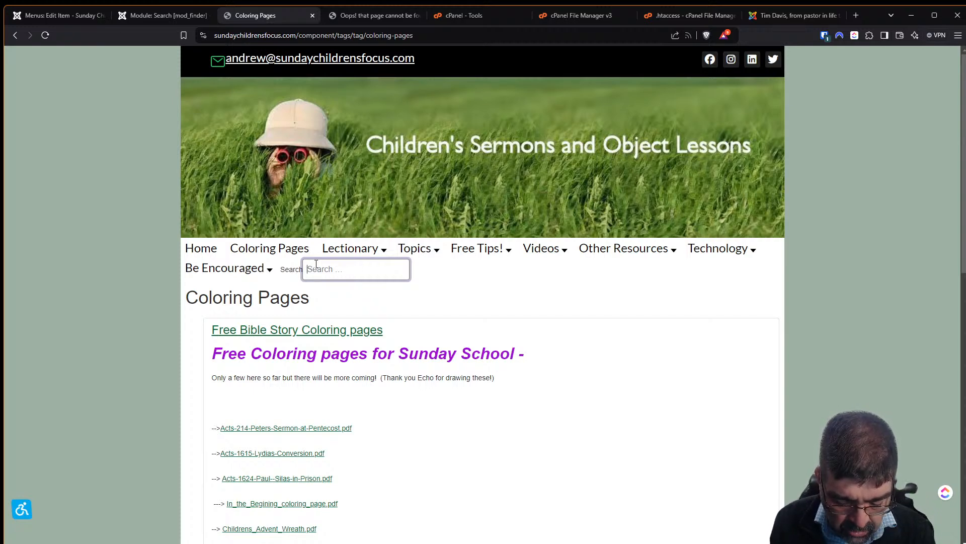
pyautogui.write('must')
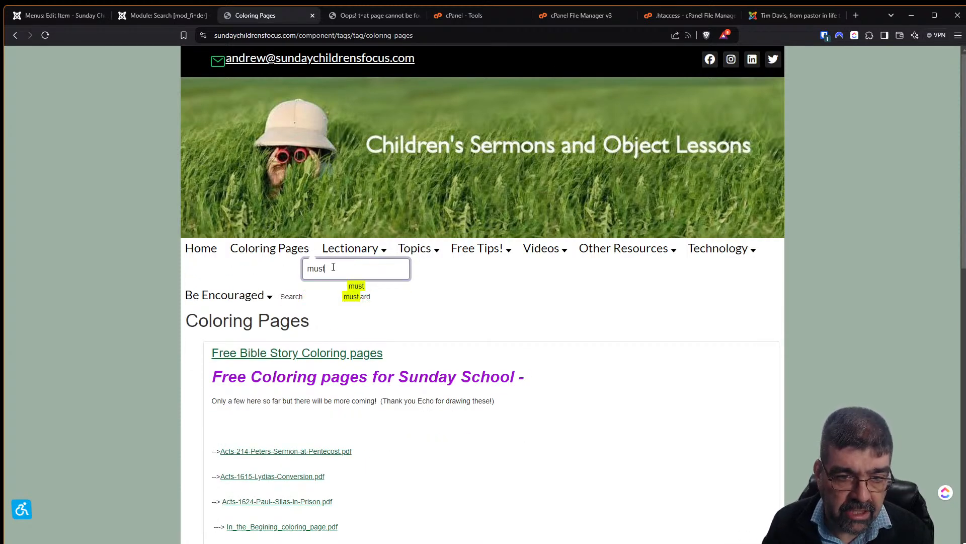
pyautogui.click(365, 297)
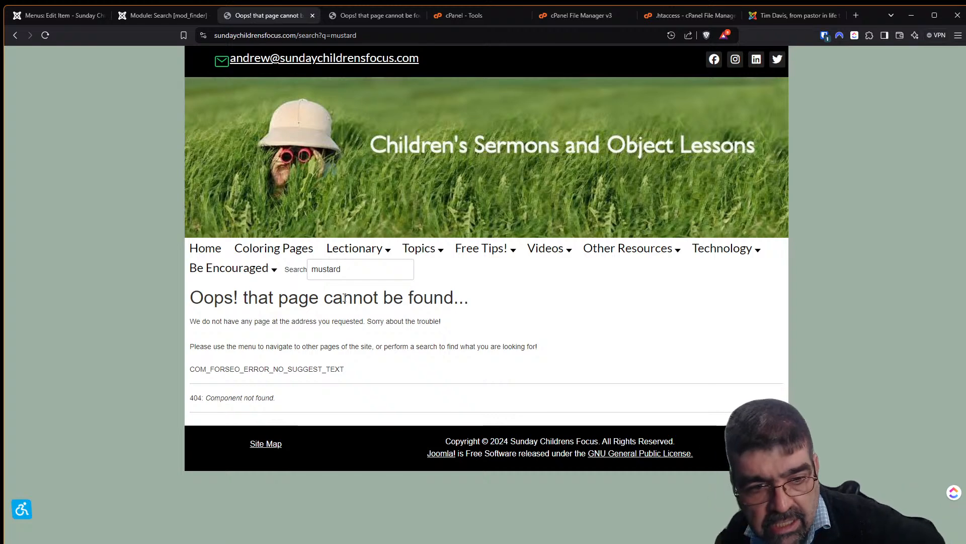
# Step: Shorten the term in the site's menu search box to "mus" to bring up its suggestions
pyautogui.click(316, 272)
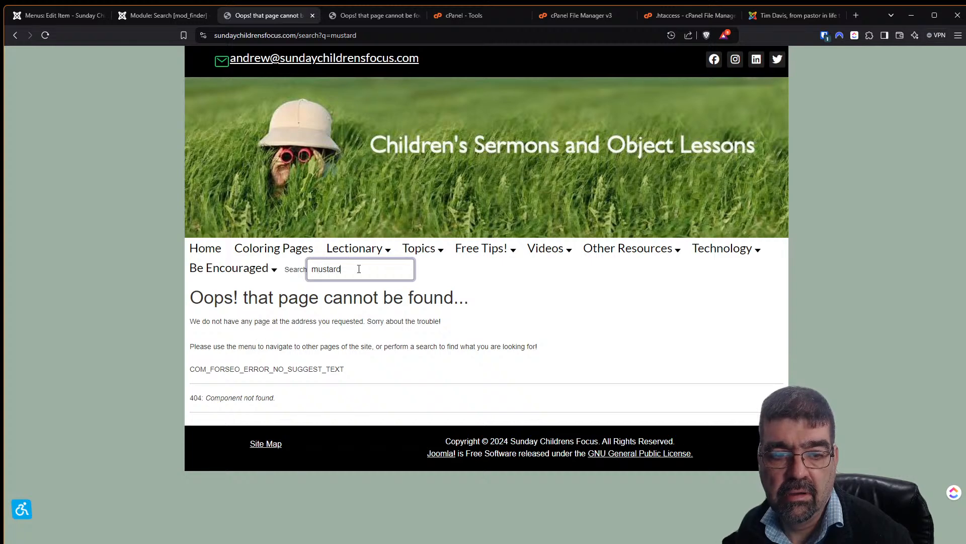
pyautogui.press('BackSpace')
pyautogui.press('BackSpace')
pyautogui.press('BackSpace')
pyautogui.press('BackSpace')
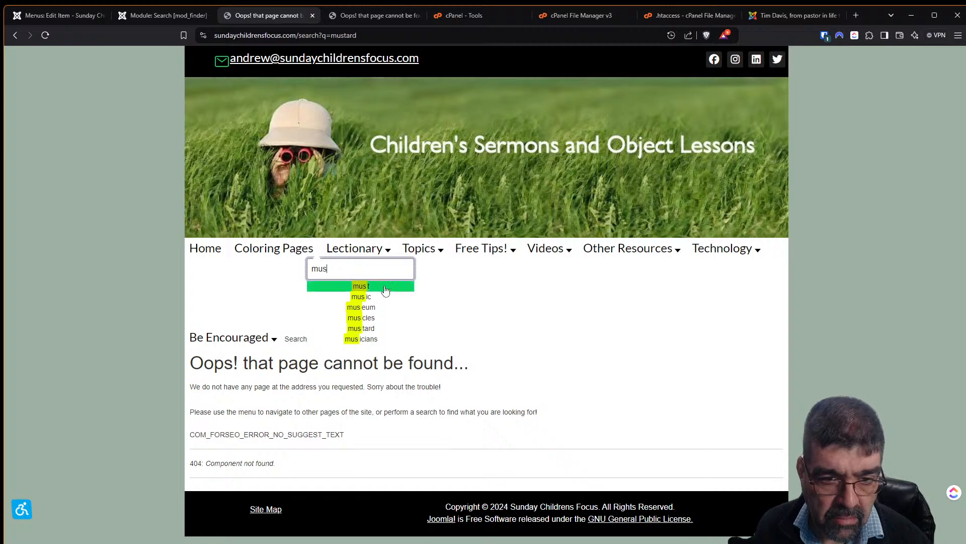
# Step: Test the site's menu search with the suggested term "music"
pyautogui.click(360, 297)
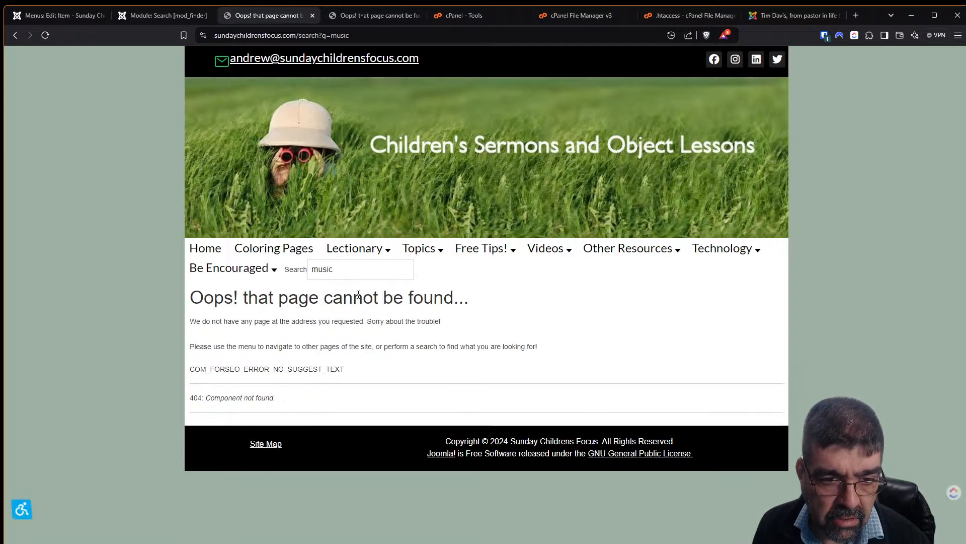
pyautogui.click(383, 270)
pyautogui.press('Return')
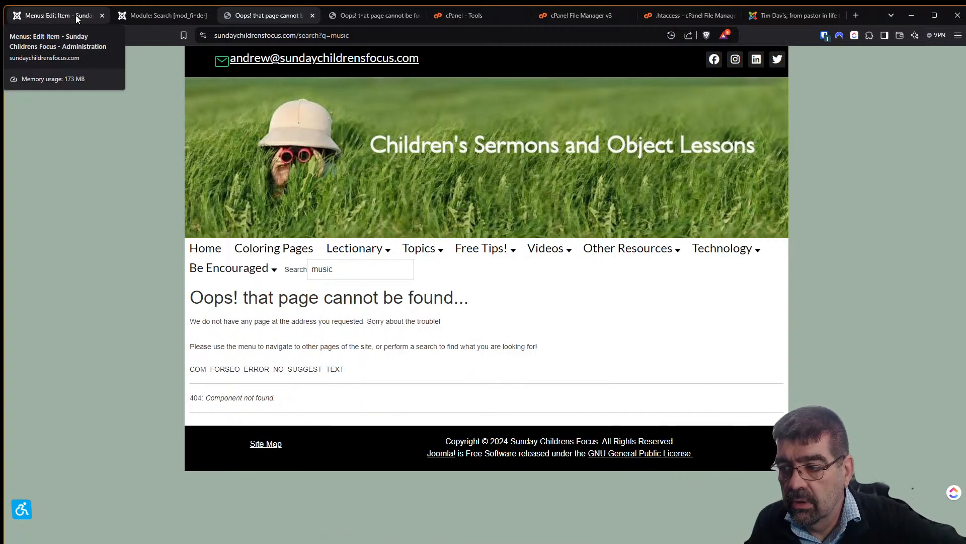
# Step: Close the Search module in the Joomla administrator and open the Smart Search component's indexed content
pyautogui.click(134, 20)
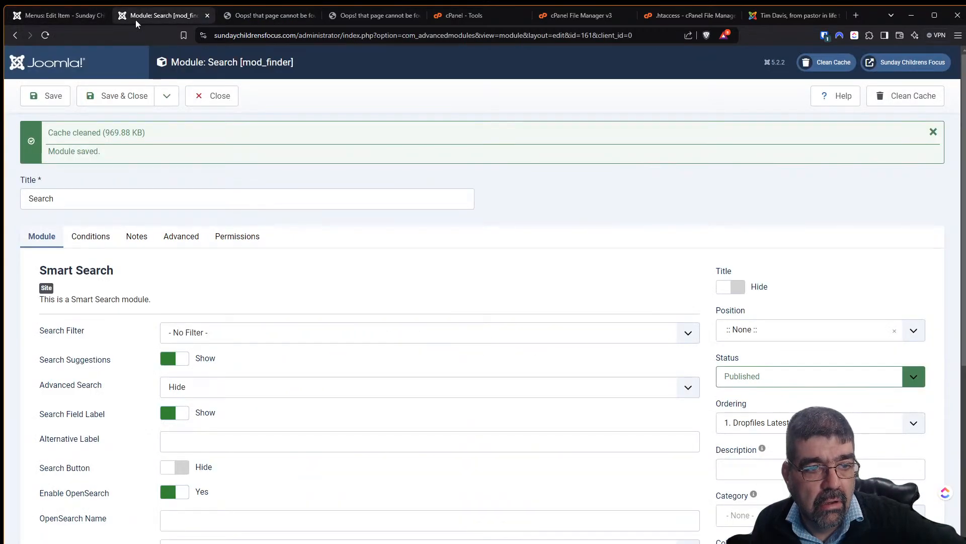
pyautogui.click(214, 102)
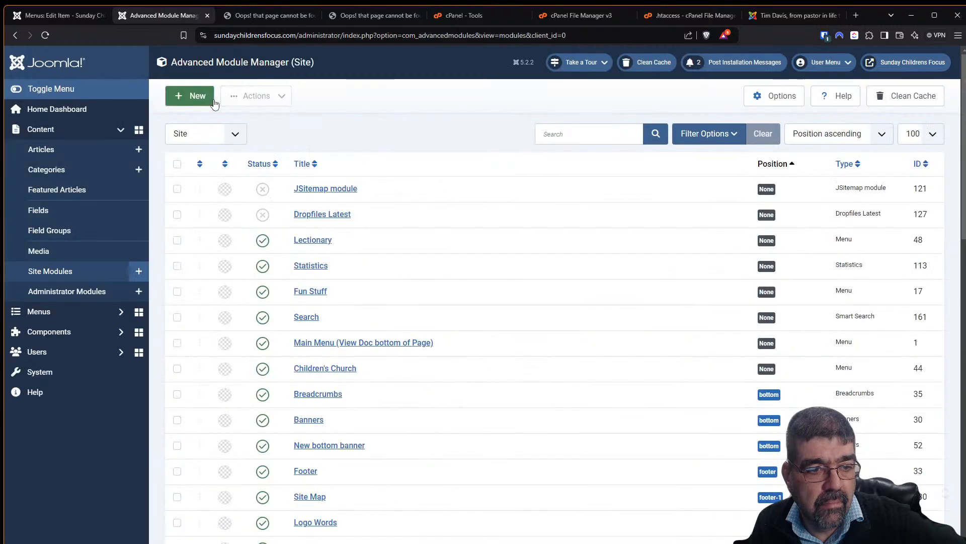
pyautogui.click(78, 333)
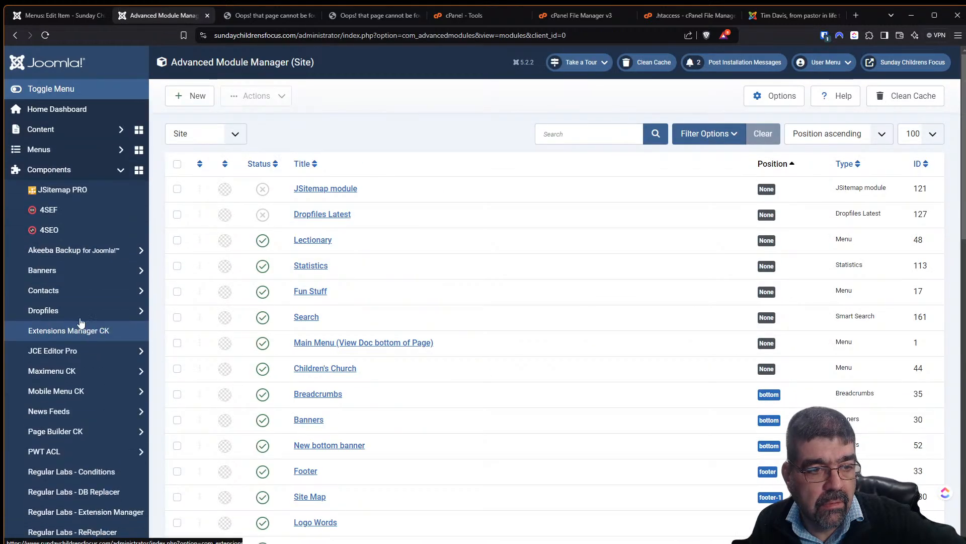
pyautogui.click(70, 229)
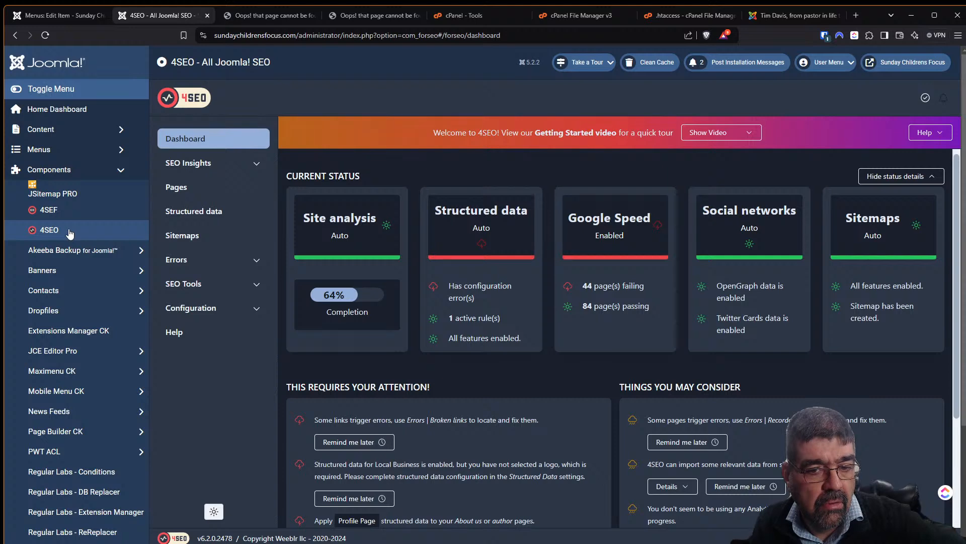
pyautogui.scroll(-3, 70, 232)
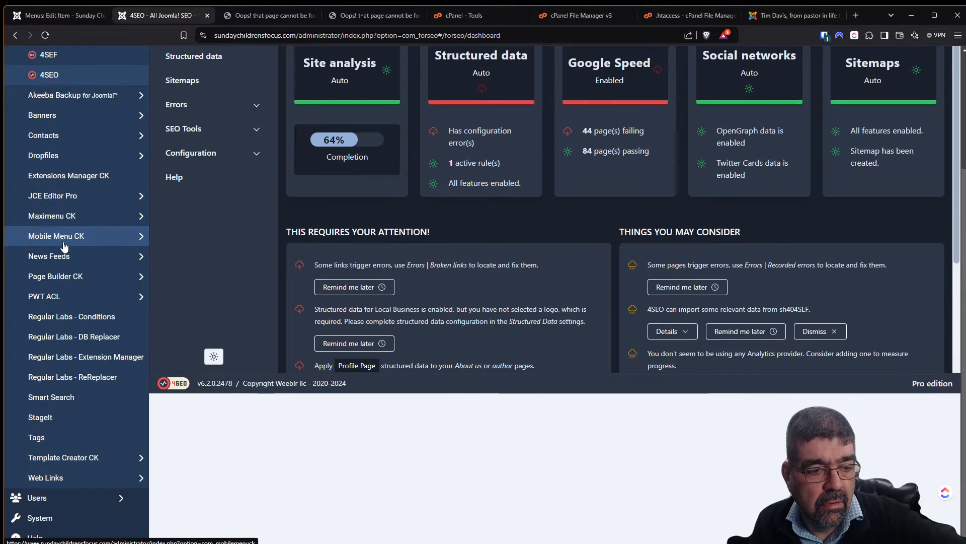
pyautogui.click(53, 401)
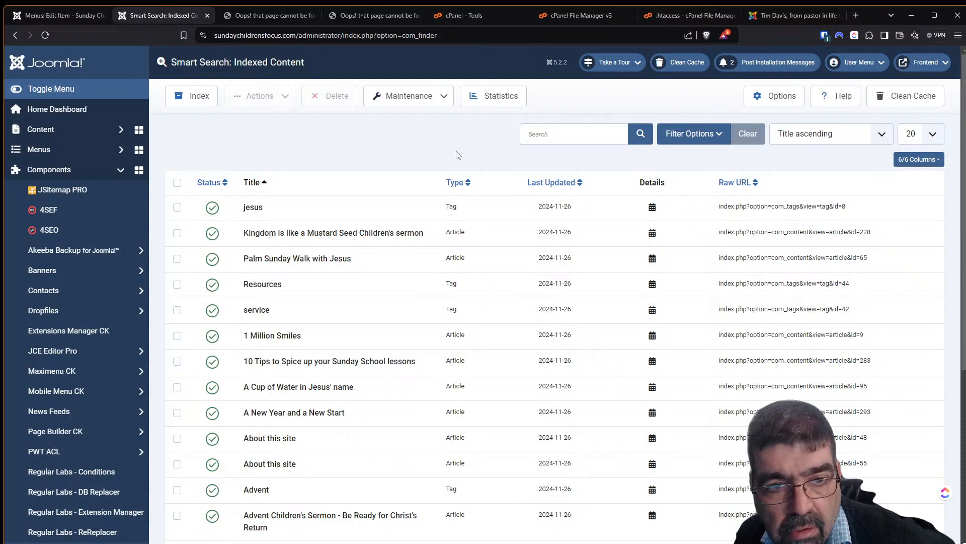
# Step: Clear the whole Smart Search index and run the indexer to rebuild it
pyautogui.click(432, 103)
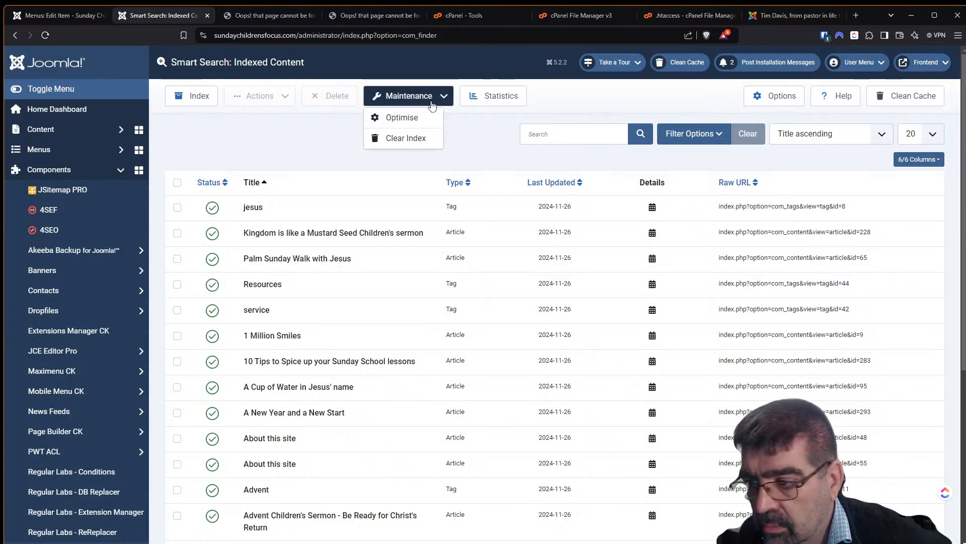
pyautogui.click(420, 134)
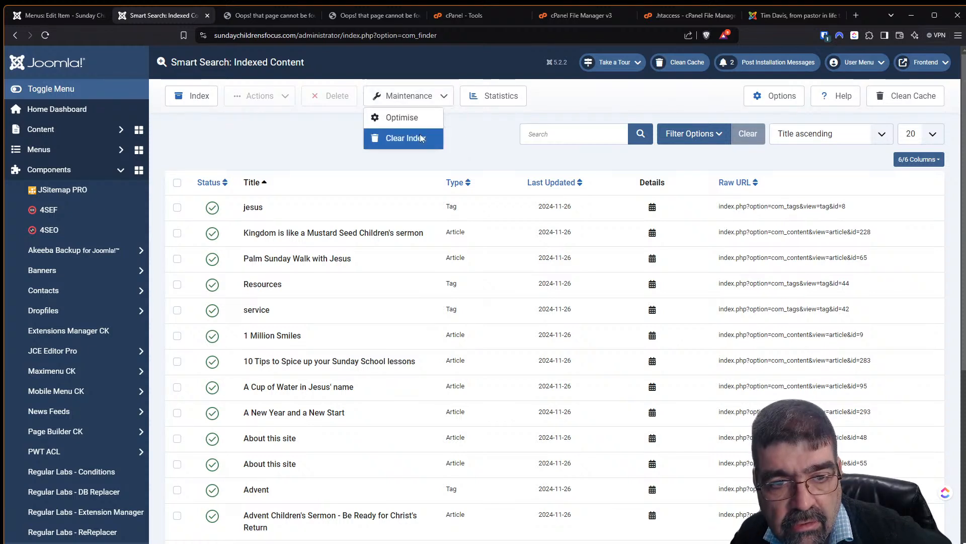
pyautogui.click(556, 332)
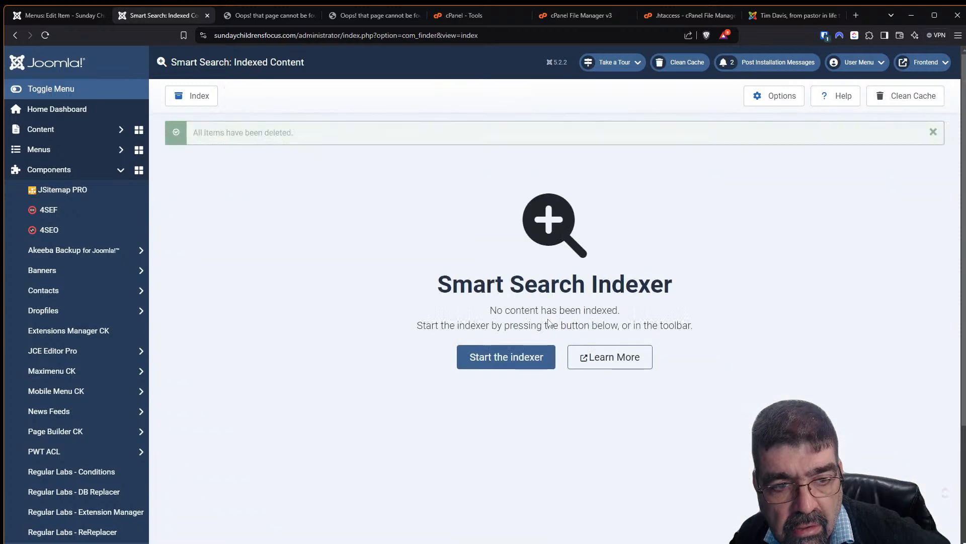
pyautogui.click(528, 366)
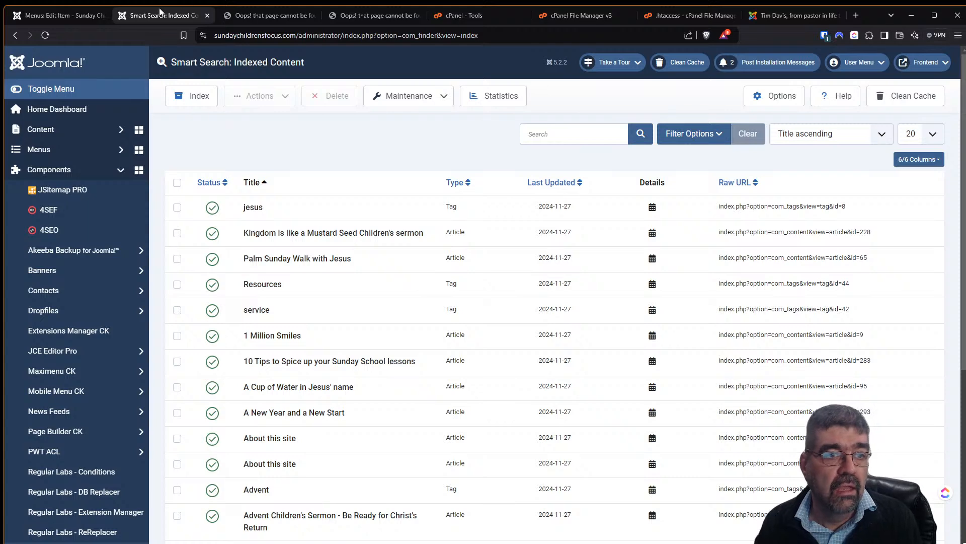
# Step: Go to the live site's Home page and search for "mustard" in the menu search box
pyautogui.click(255, 16)
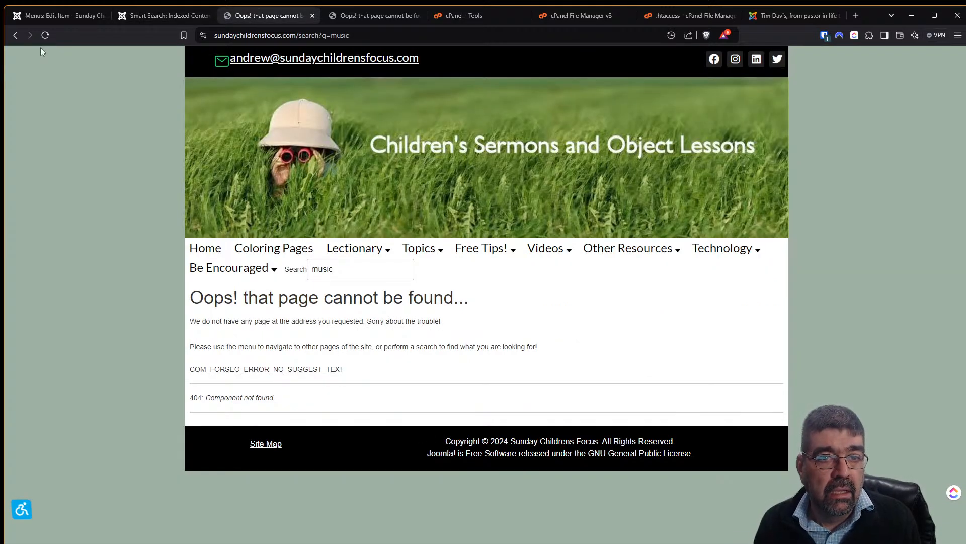
pyautogui.click(221, 255)
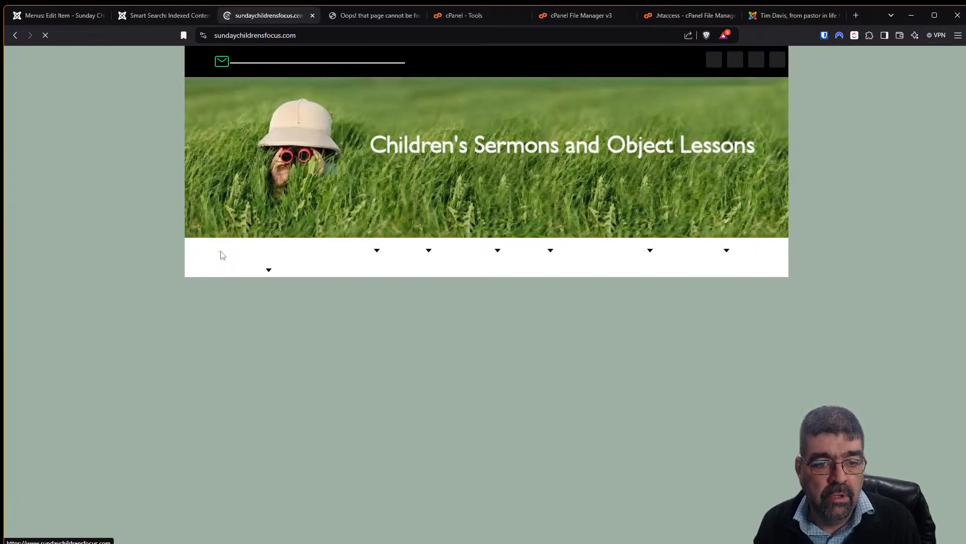
pyautogui.click(378, 270)
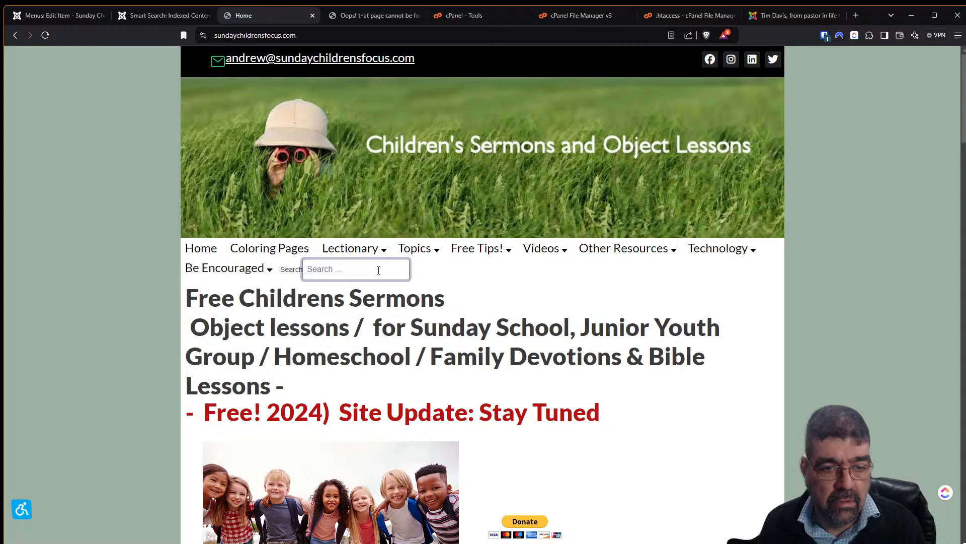
pyautogui.write('mus')
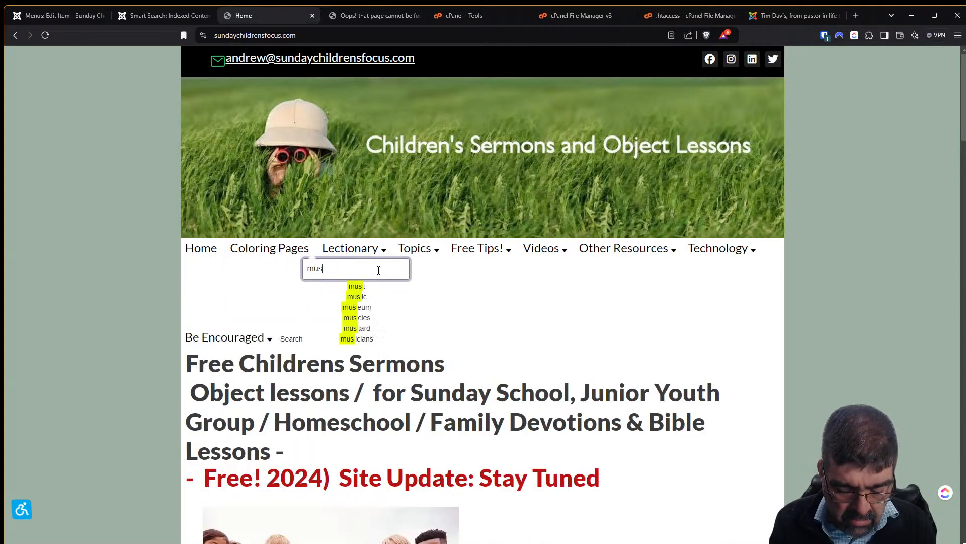
pyautogui.write('tar')
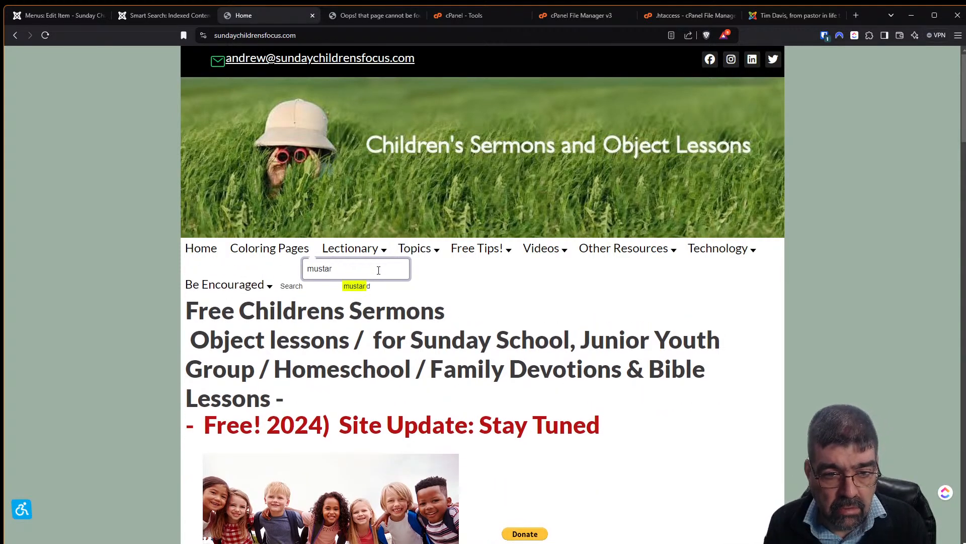
pyautogui.write('d')
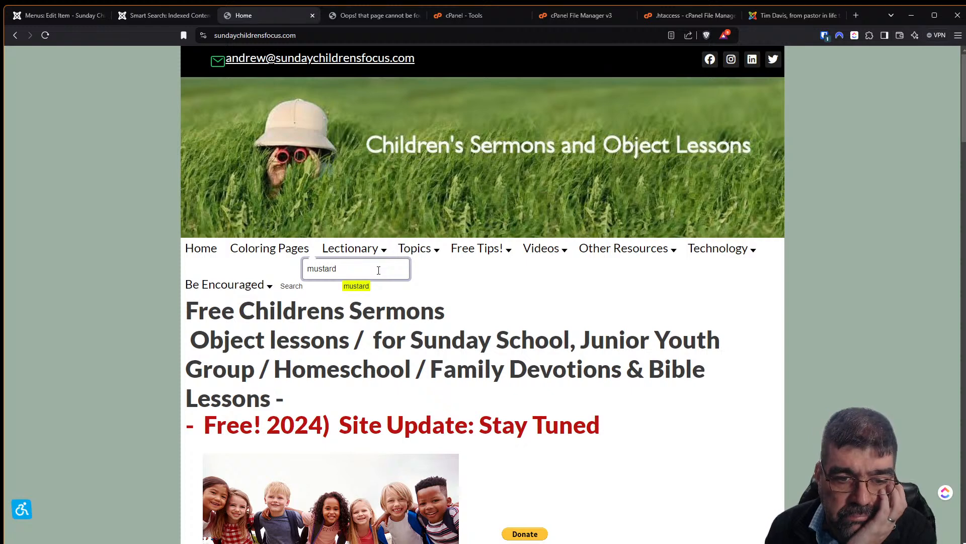
pyautogui.press('Return')
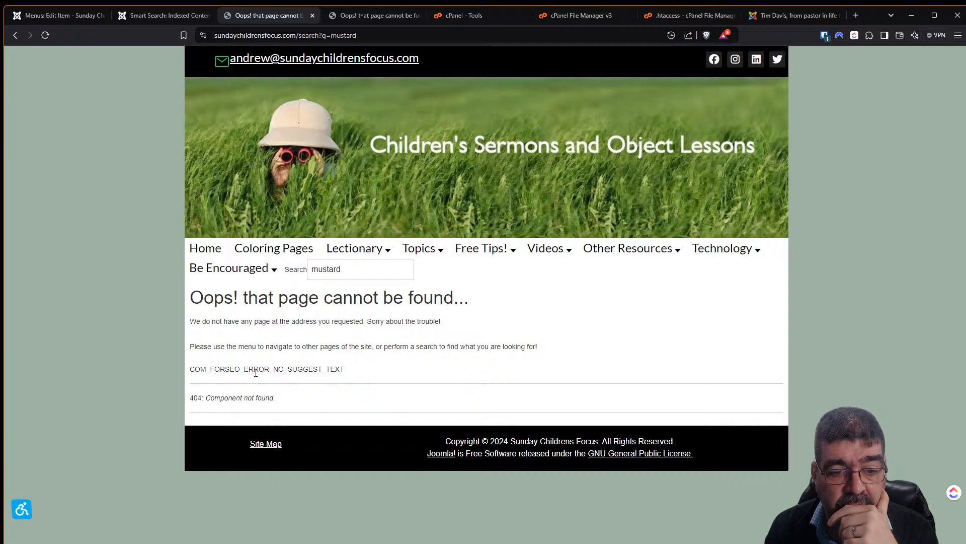
pyautogui.click(54, 20)
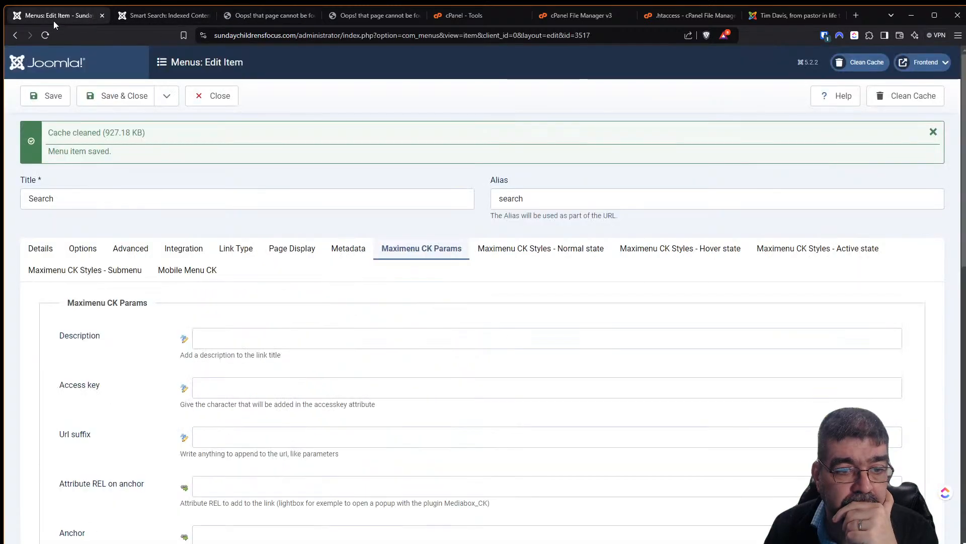
pyautogui.click(251, 17)
pyautogui.click(162, 19)
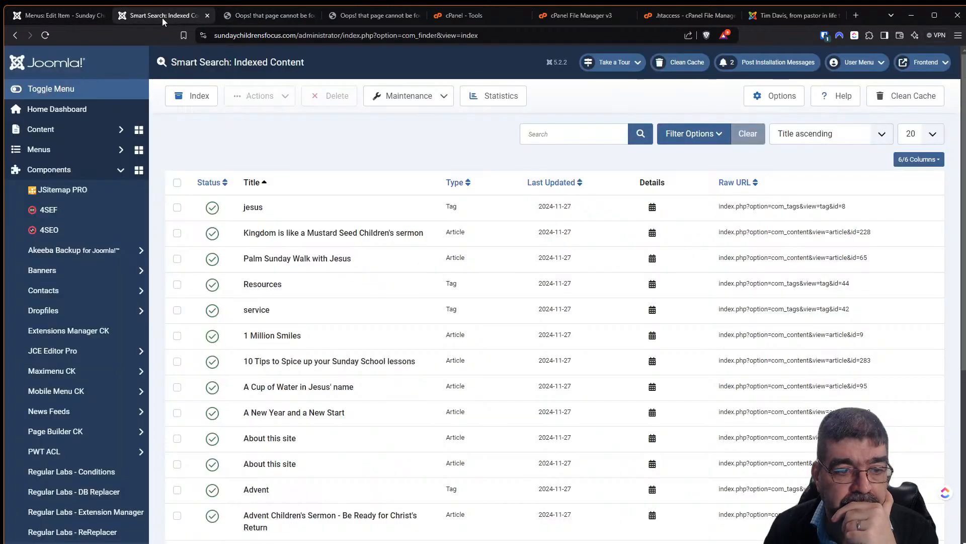
pyautogui.click(75, 231)
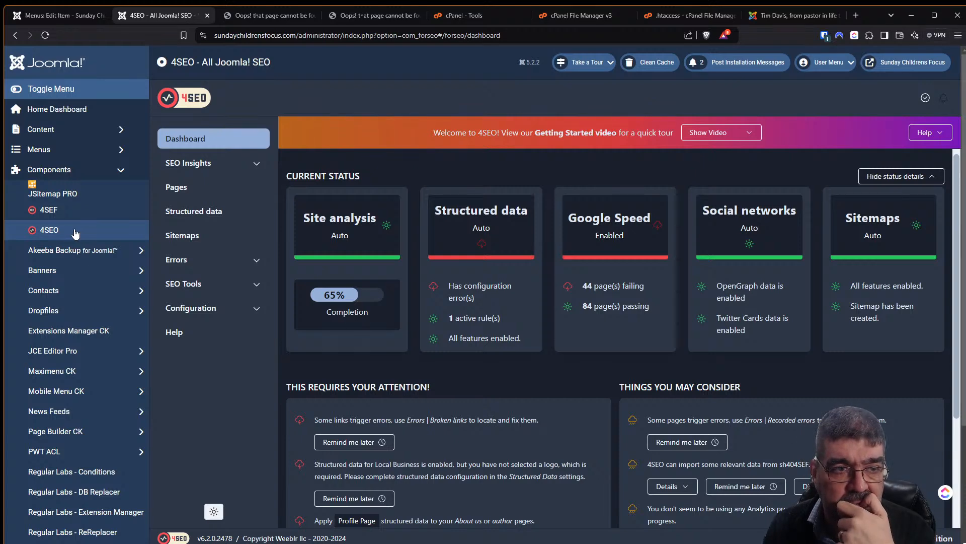
pyautogui.click(36, 22)
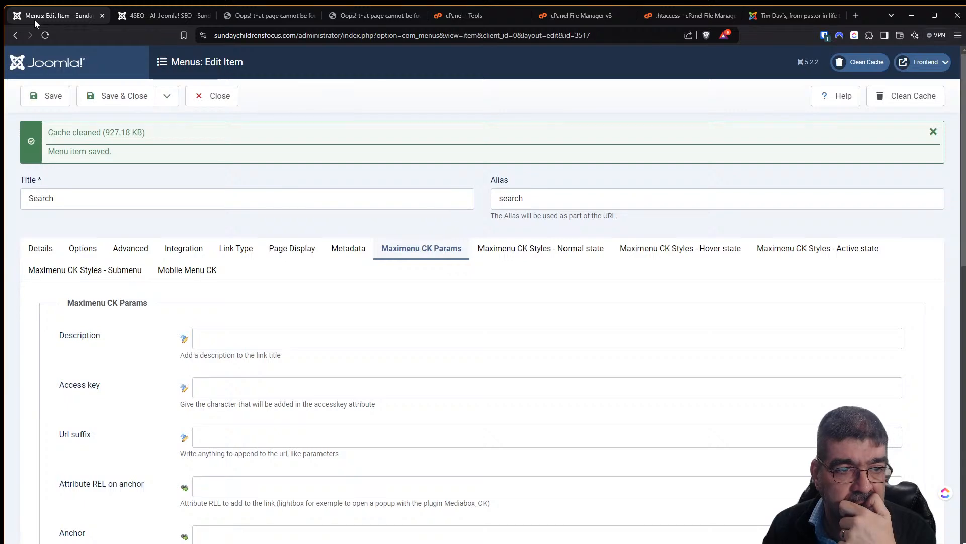
pyautogui.click(161, 16)
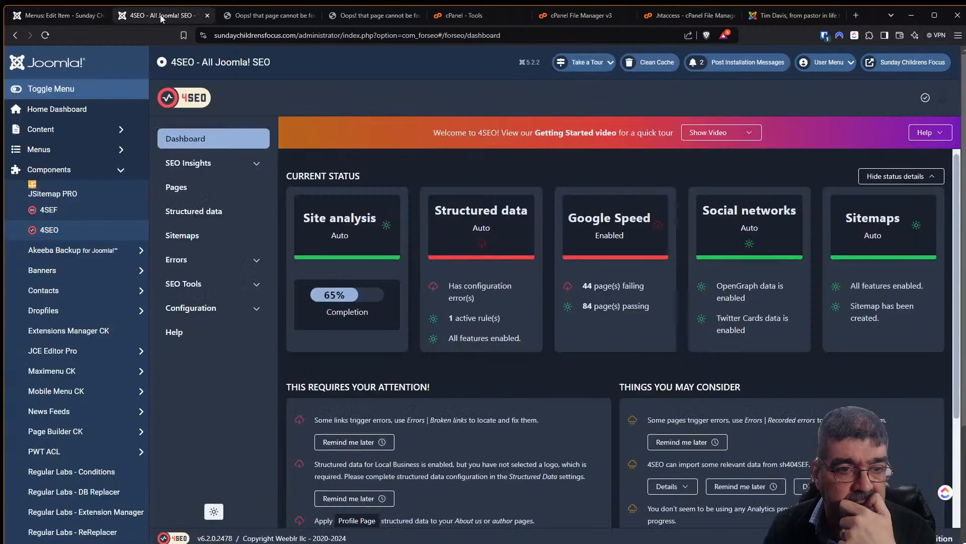
# Step: Open the Search item of the Top Menu for editing and preview it on the live site
pyautogui.click(74, 145)
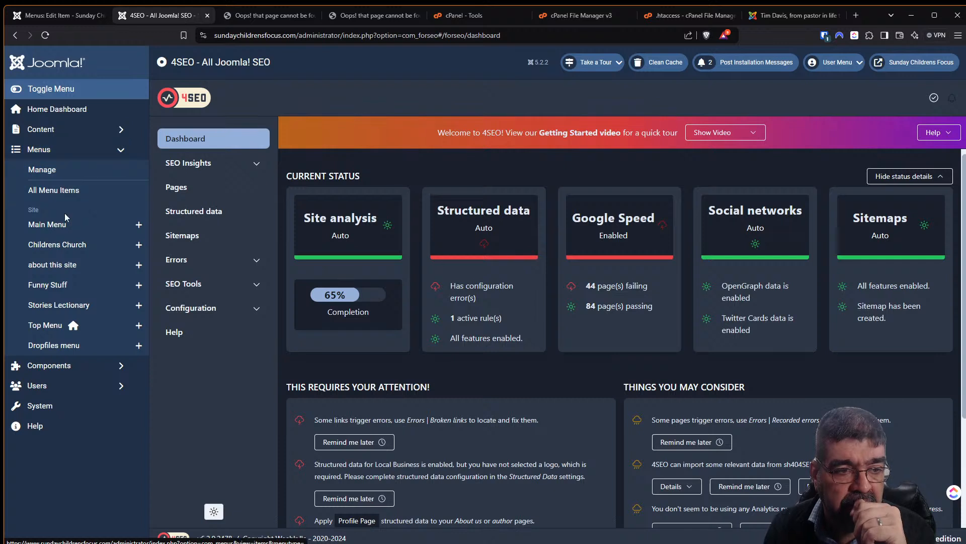
pyautogui.click(41, 324)
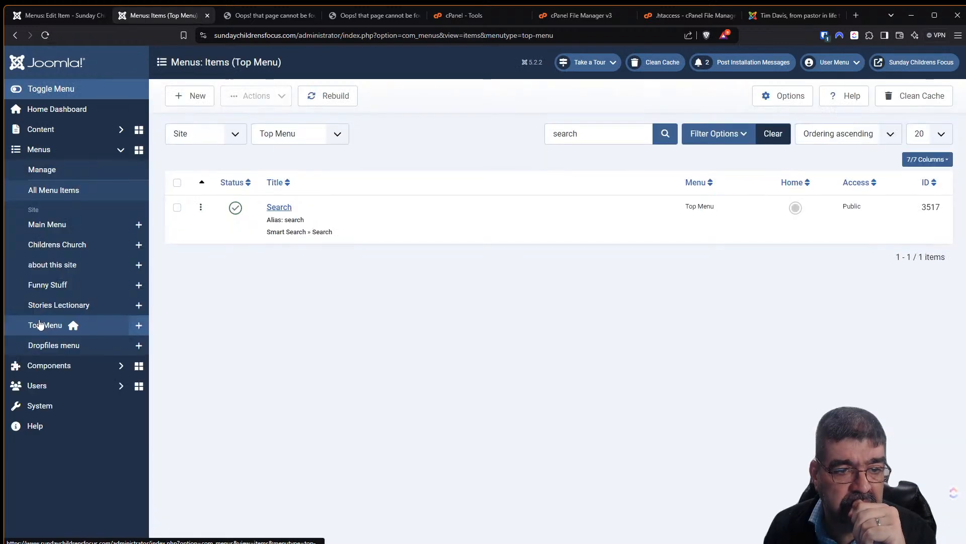
pyautogui.click(278, 208)
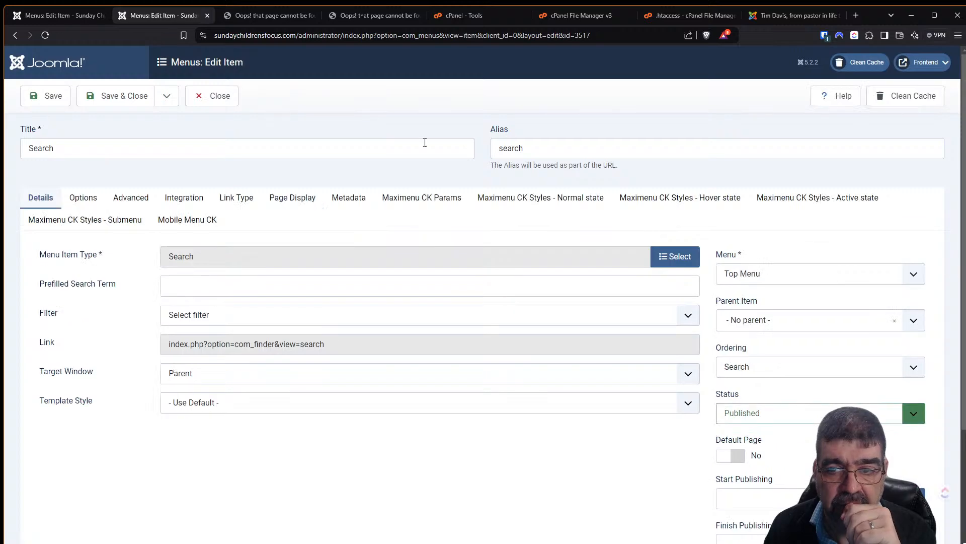
pyautogui.click(930, 65)
pyautogui.click(877, 82)
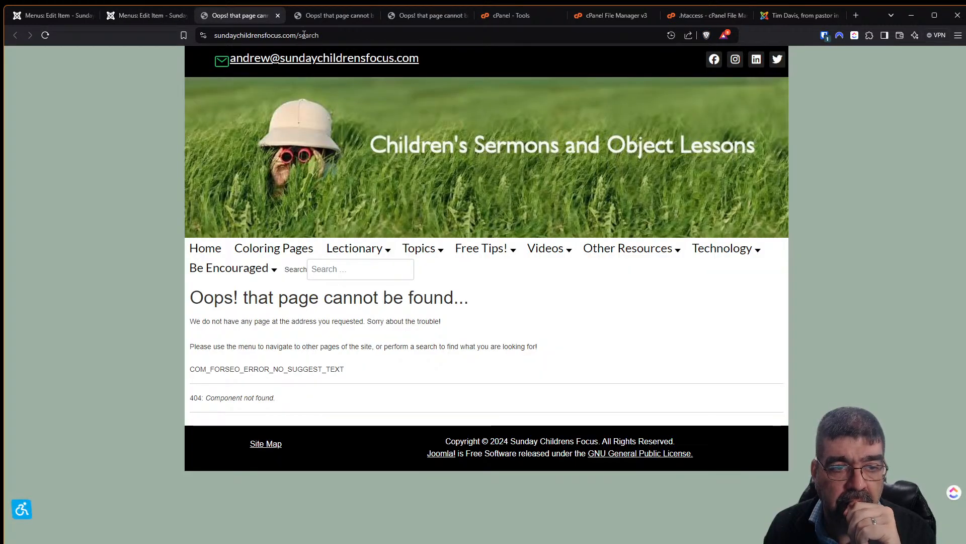
# Step: Check the link of the Top Menu's Search item, highlighting its full text, and close the item
pyautogui.click(146, 15)
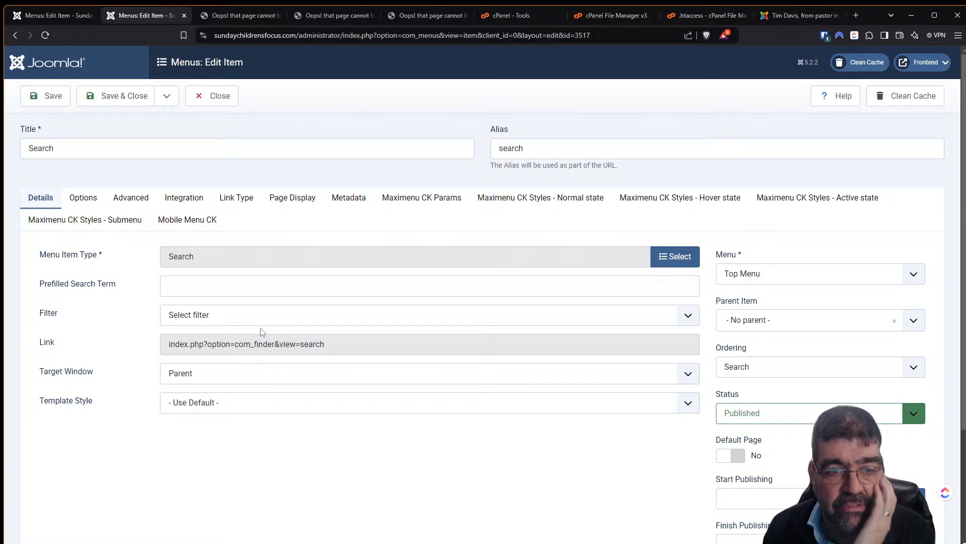
pyautogui.click(351, 343)
pyautogui.doubleClick(351, 344)
pyautogui.tripleClick(351, 343)
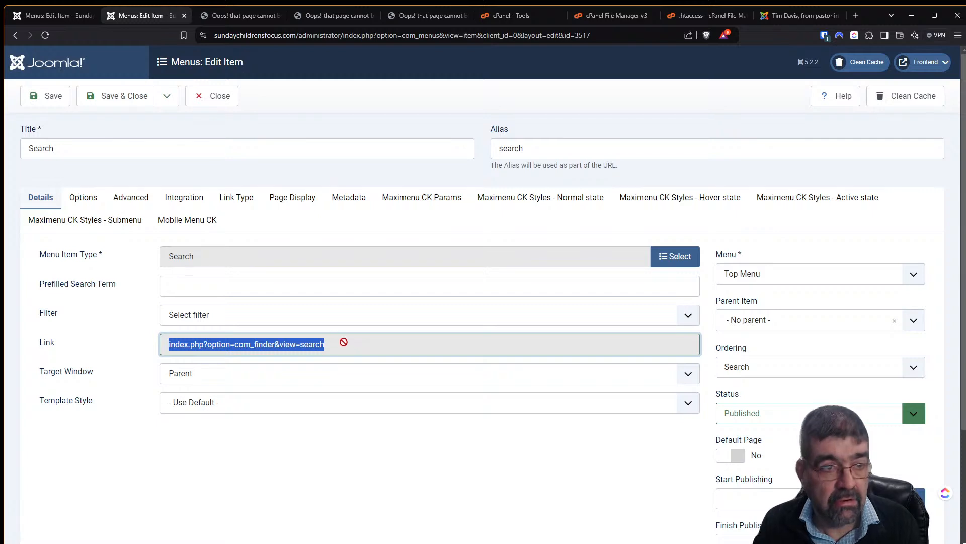
pyautogui.click(227, 93)
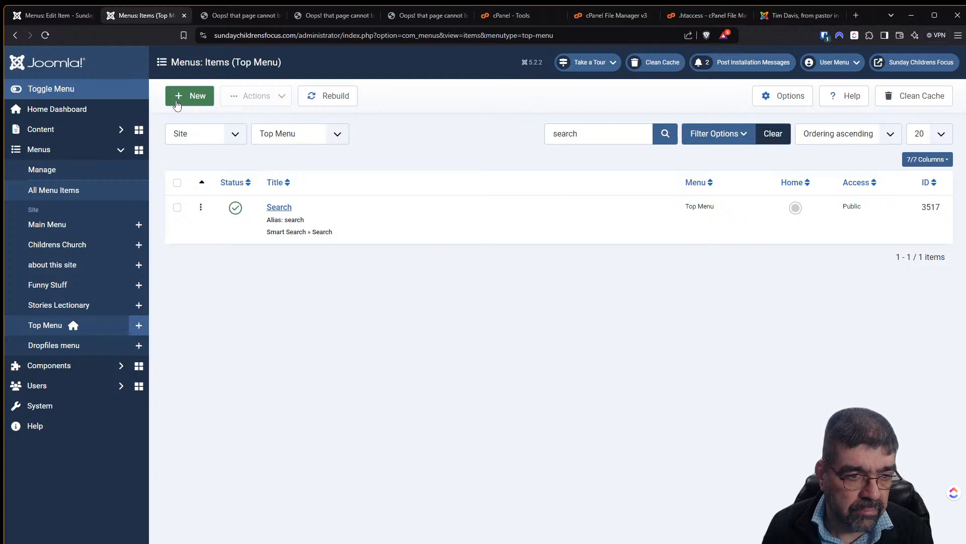
# Step: Start a new menu item in the Main Menu and set its type to Smart Search's Search
pyautogui.click(65, 229)
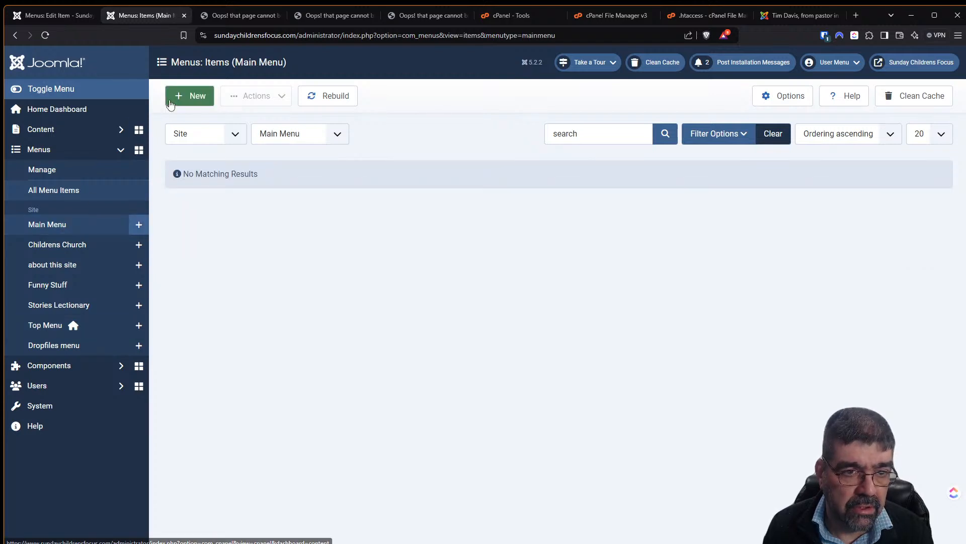
pyautogui.click(171, 102)
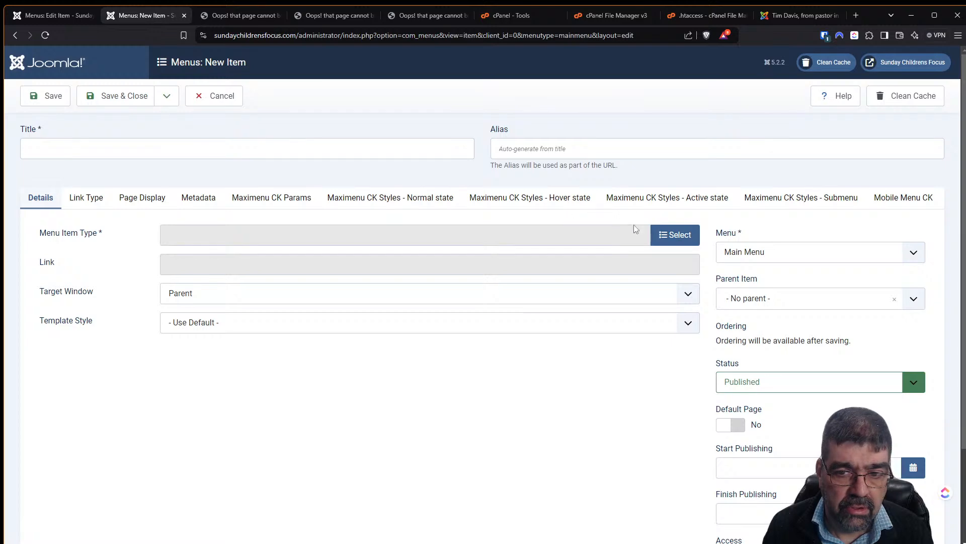
pyautogui.click(675, 235)
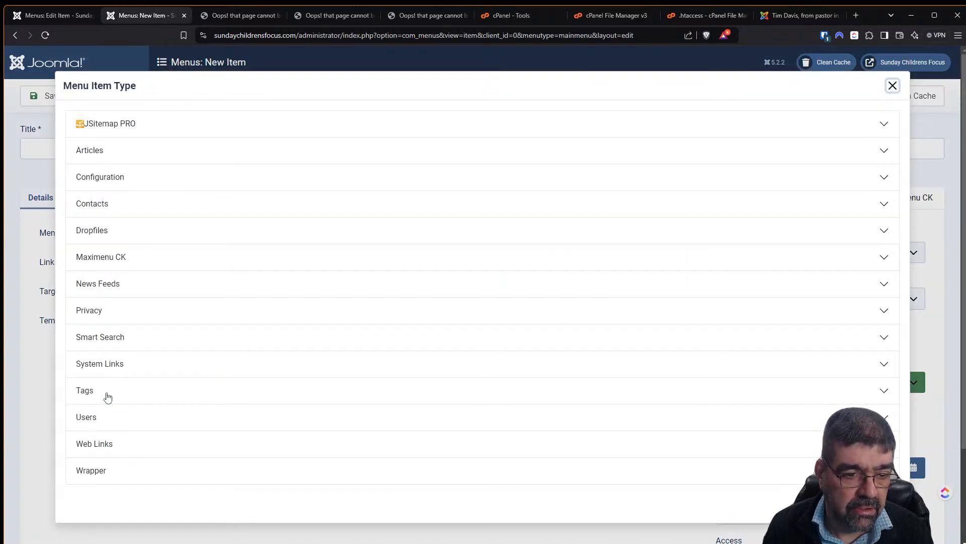
pyautogui.click(99, 347)
pyautogui.click(102, 372)
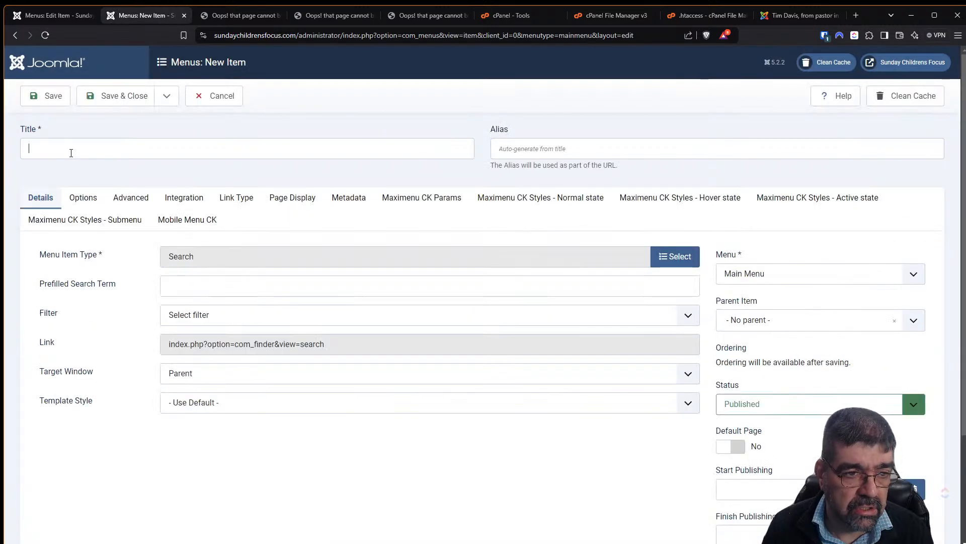
# Step: Enter Search as the title of the new Main Menu item, leaving its alias blank
pyautogui.click(74, 151)
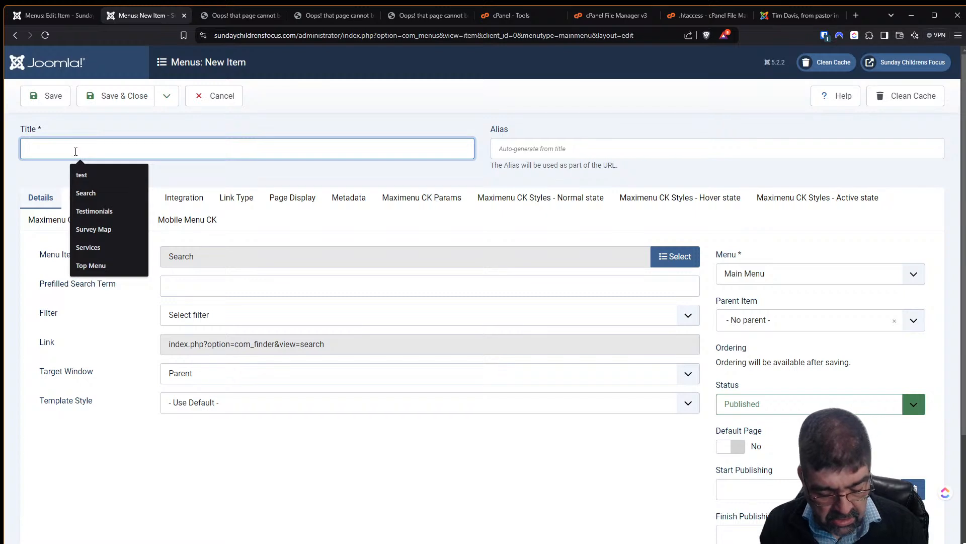
pyautogui.write('Seew')
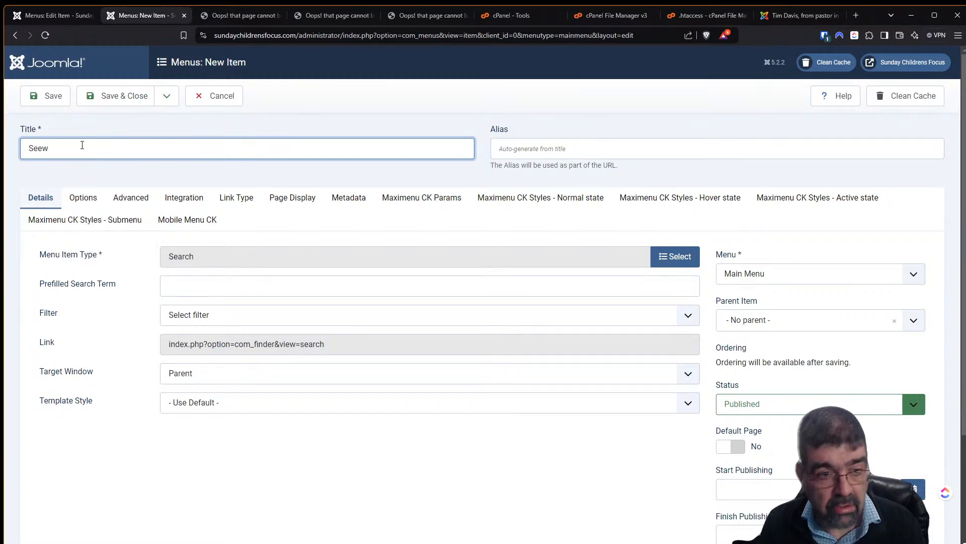
pyautogui.press('BackSpace')
pyautogui.write('arc')
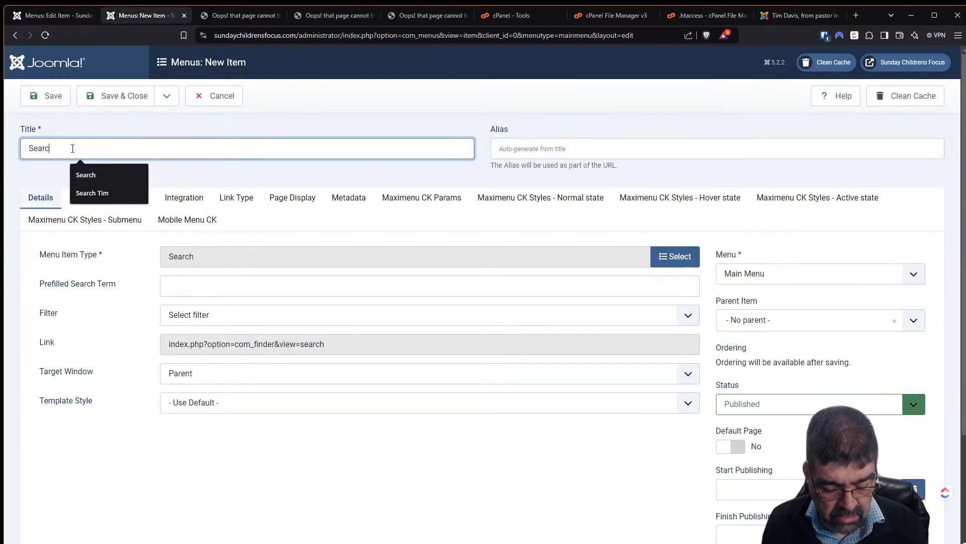
pyautogui.write('h')
pyautogui.press('Tab')
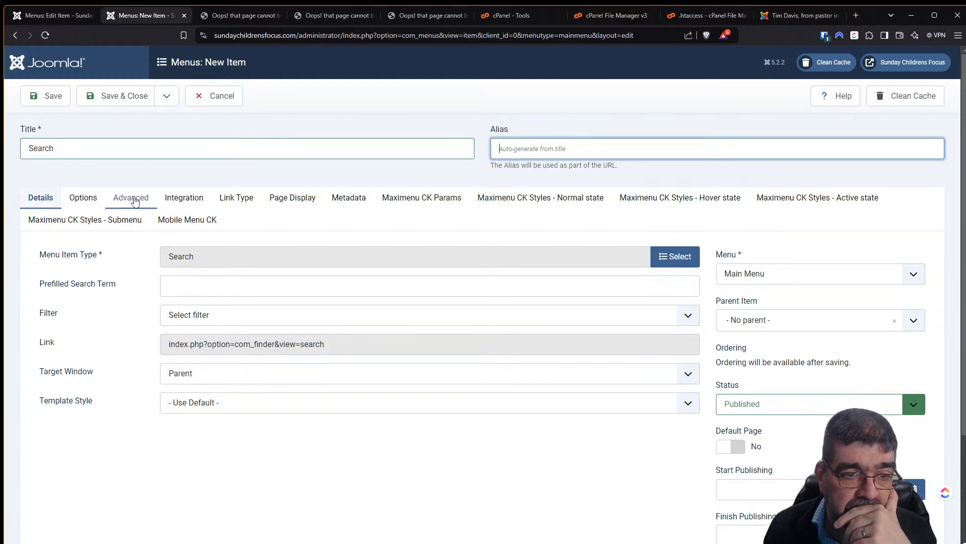
# Step: Turn off Display in Menu in the new Search item's link type settings and try to save the item
pyautogui.click(269, 201)
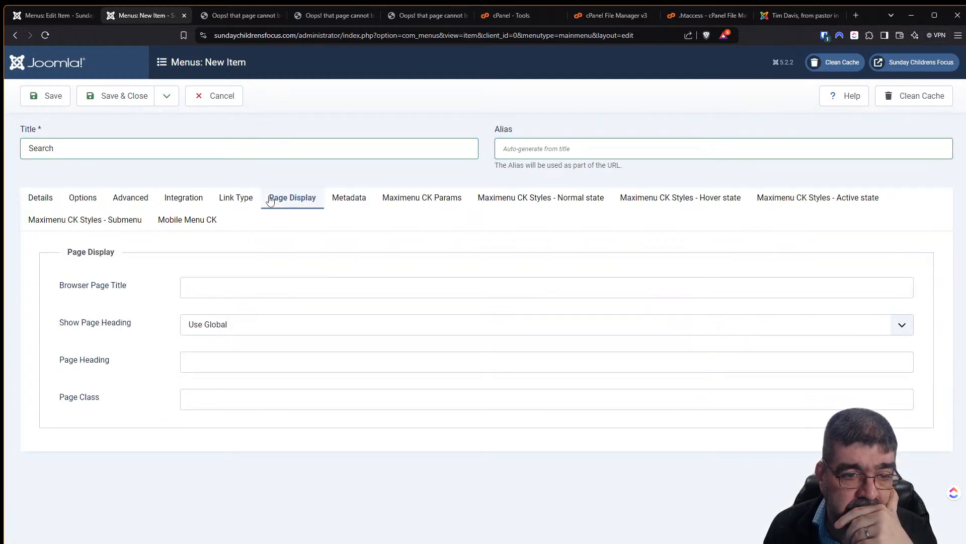
pyautogui.click(83, 199)
pyautogui.scroll(-5, 355, 310)
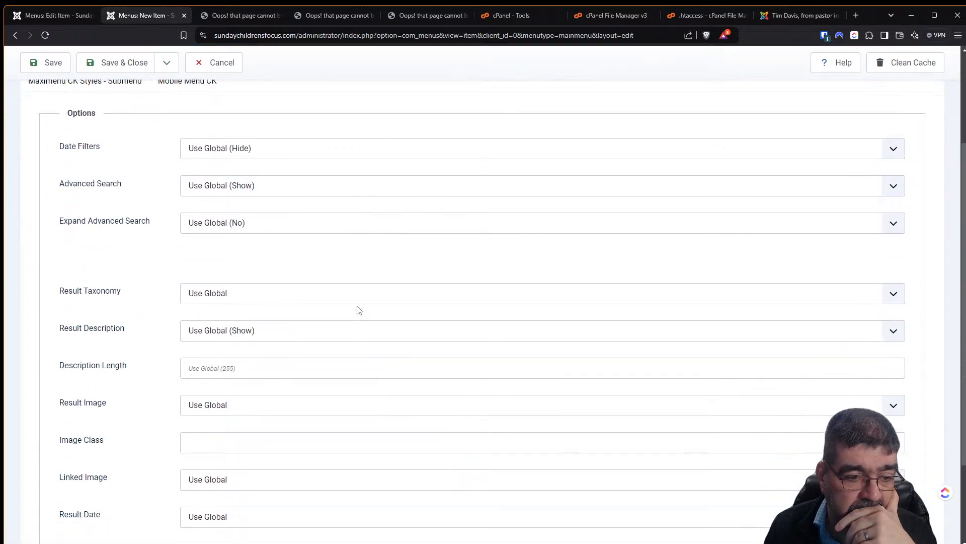
pyautogui.scroll(5, 353, 312)
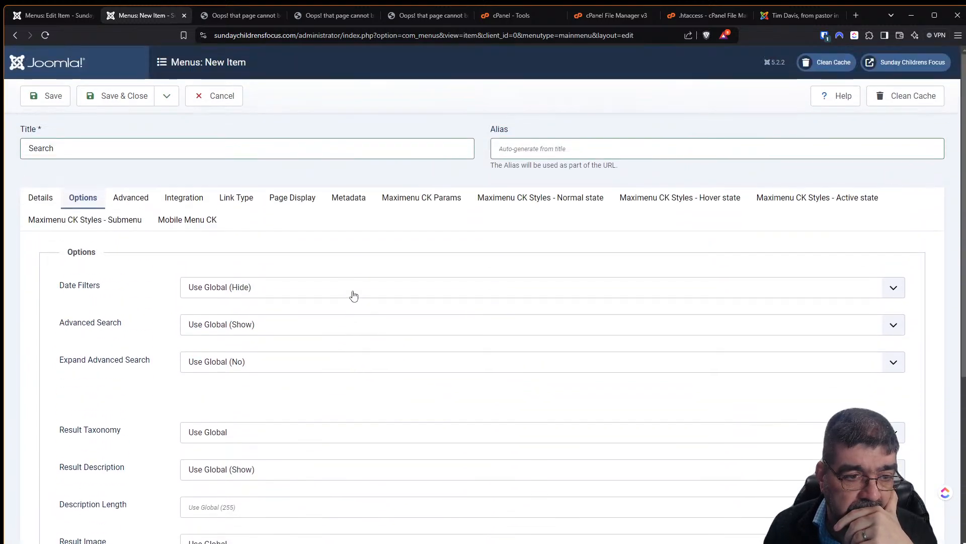
pyautogui.click(240, 200)
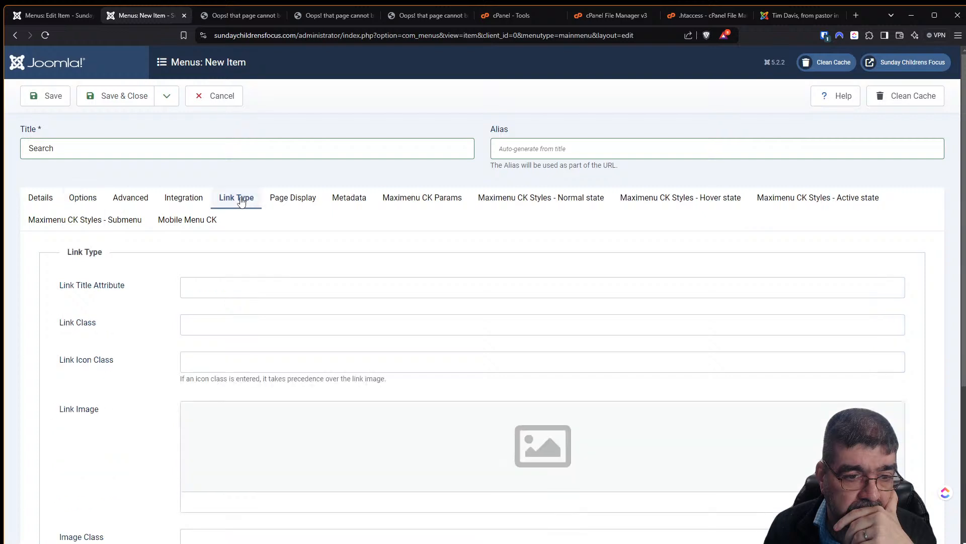
pyautogui.click(278, 199)
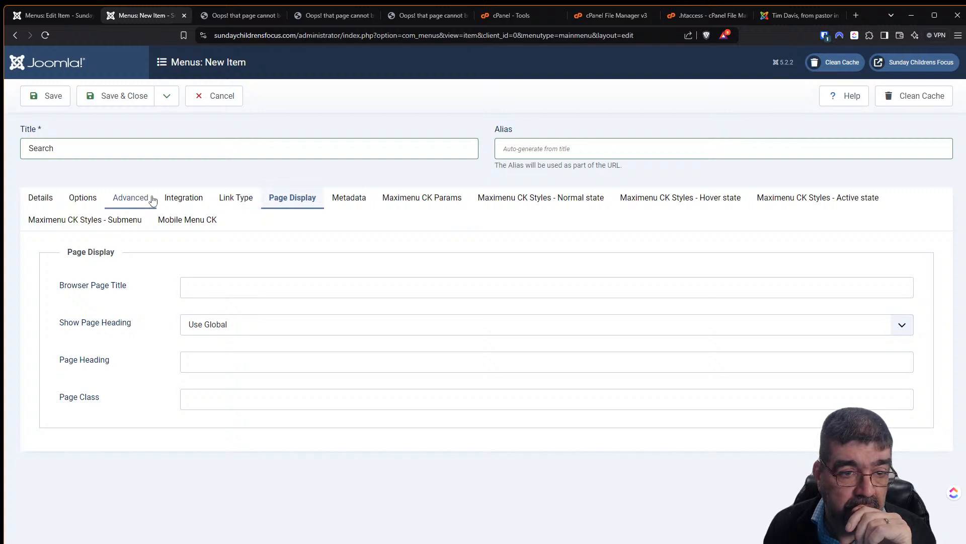
pyautogui.click(251, 207)
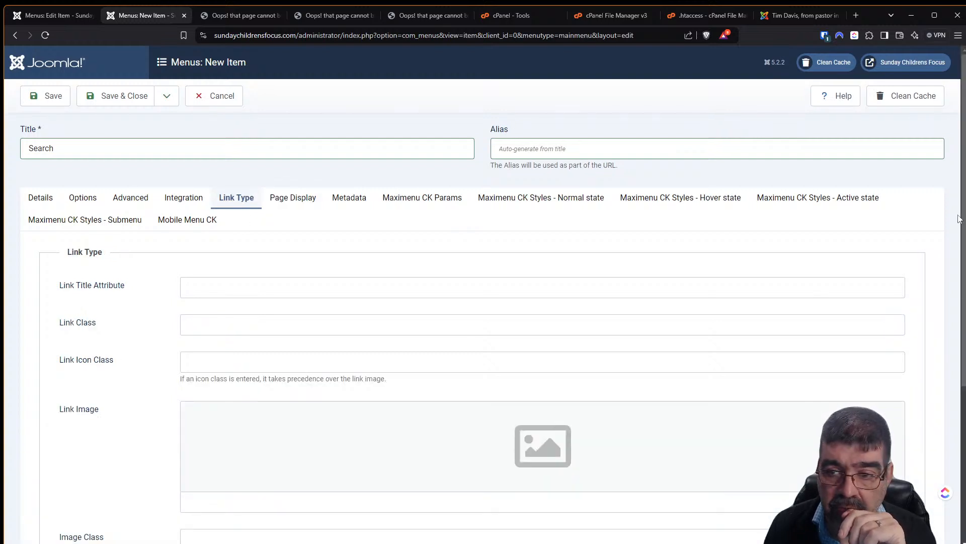
pyautogui.scroll(-5, 959, 219)
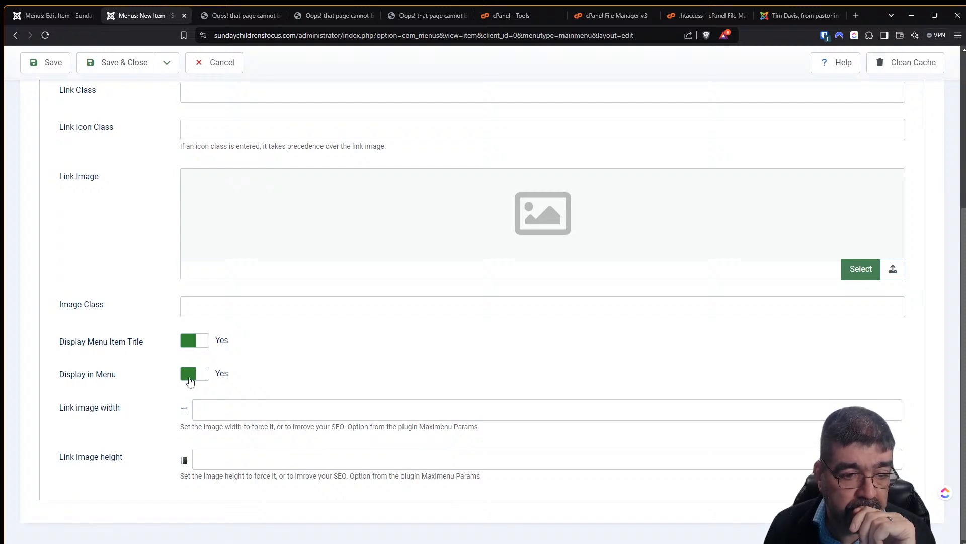
pyautogui.click(188, 375)
pyautogui.click(33, 74)
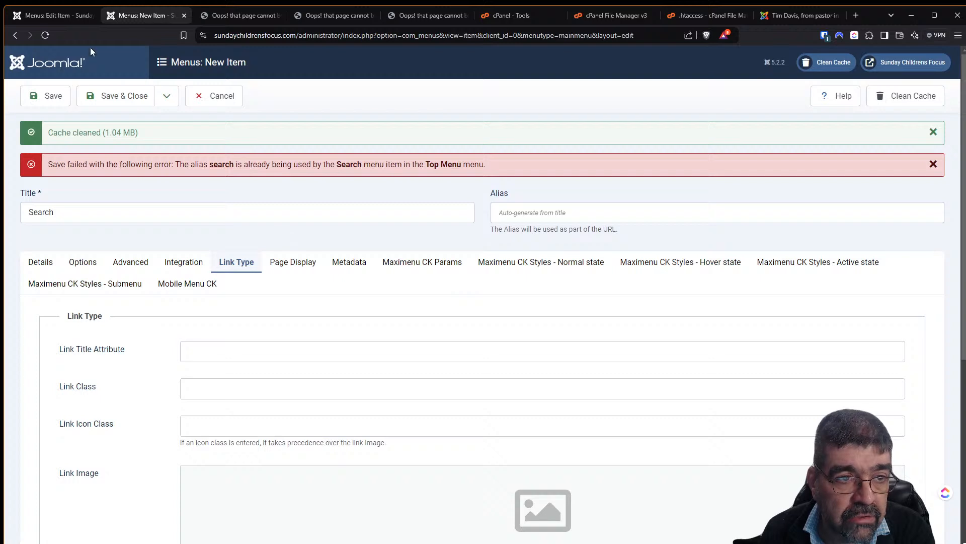
# Step: Set the alias of the Top Menu's Search item to searchbox and save it, and save the new Main Menu Search item
pyautogui.click(47, 16)
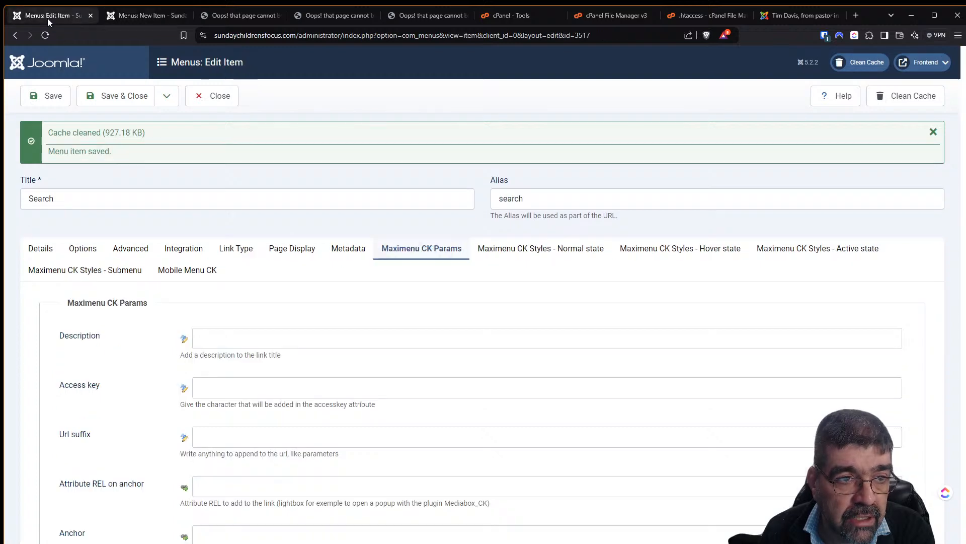
pyautogui.click(547, 197)
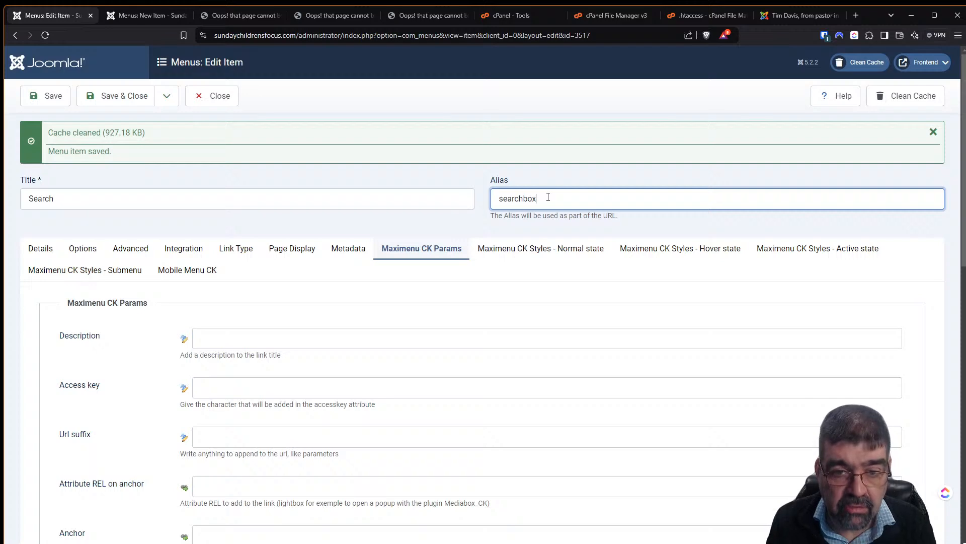
pyautogui.click(45, 96)
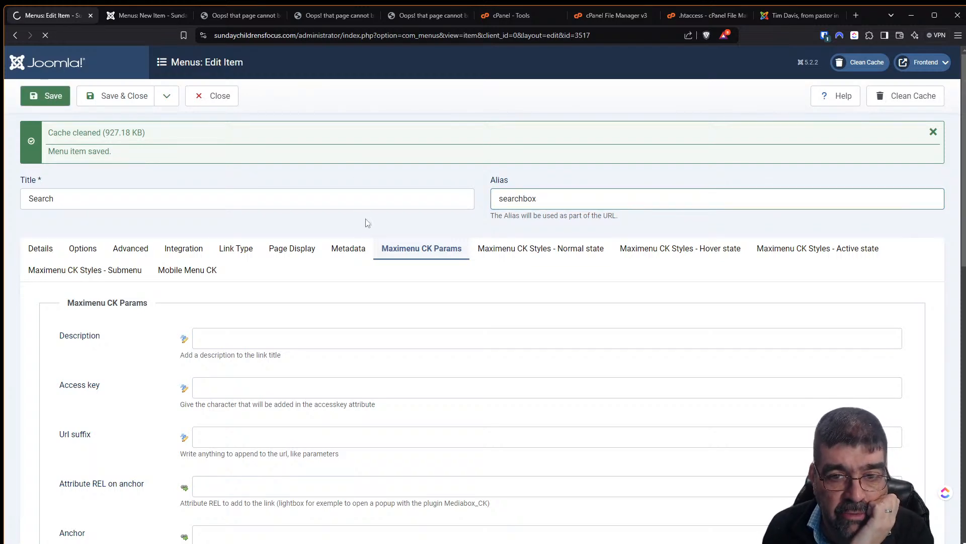
pyautogui.click(141, 20)
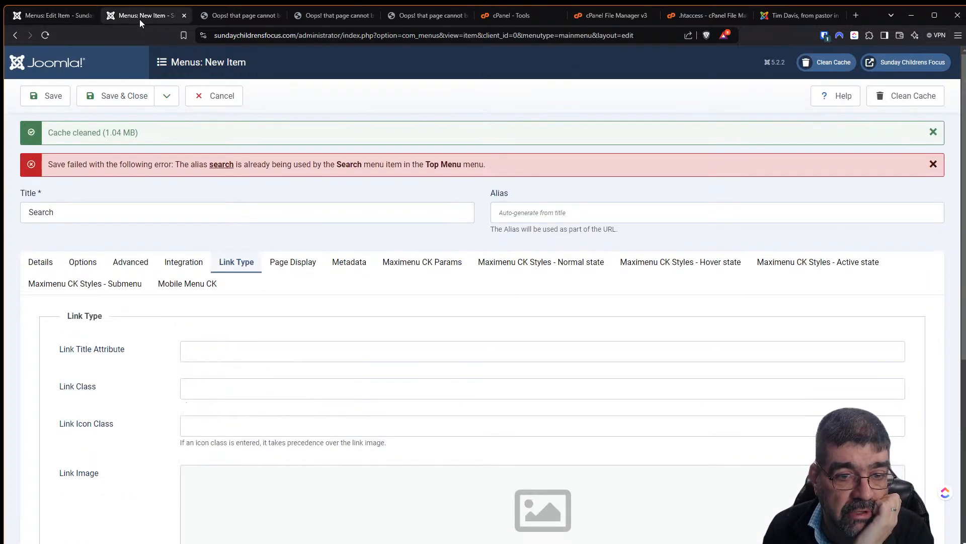
pyautogui.click(35, 92)
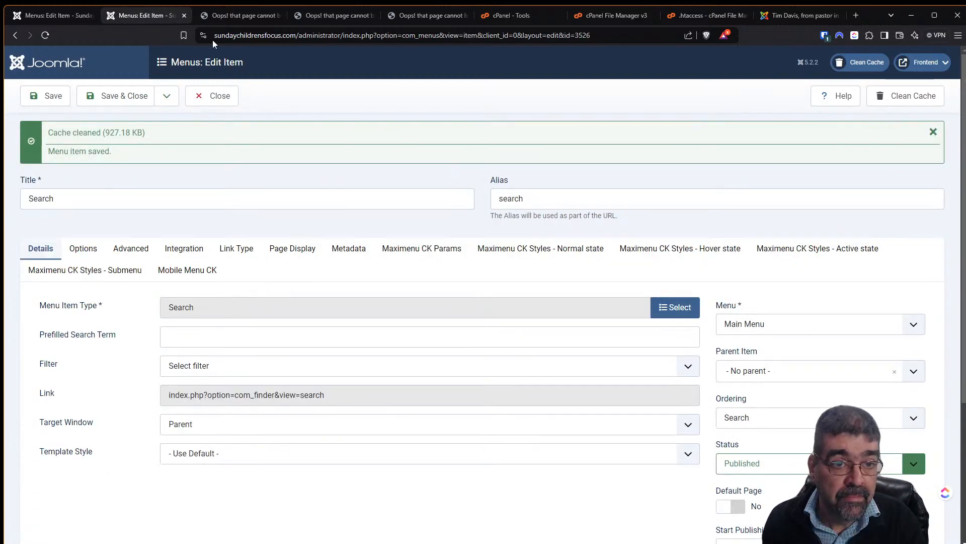
# Step: Return to the live site's Home page and test the menu search box again with "mustard"
pyautogui.click(233, 16)
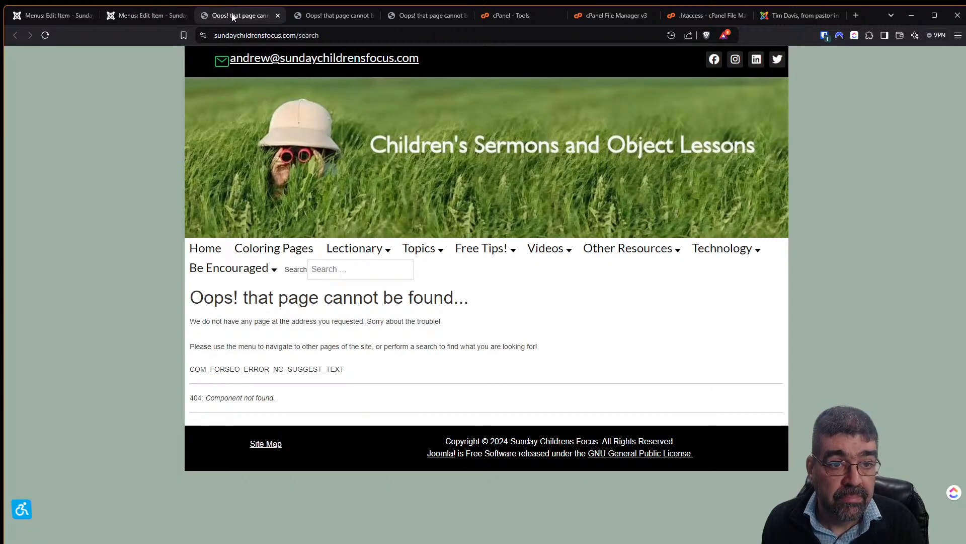
pyautogui.click(199, 248)
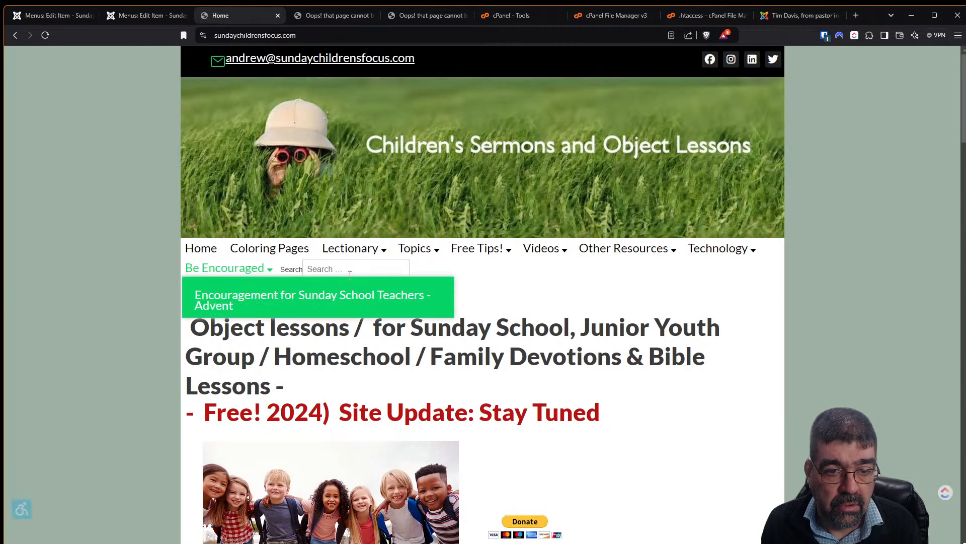
pyautogui.click(347, 268)
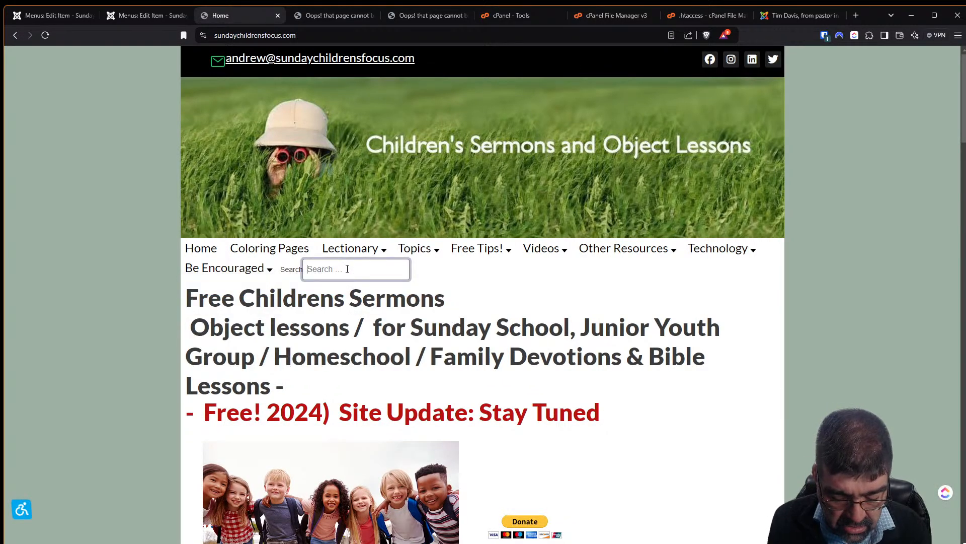
pyautogui.write('mustard')
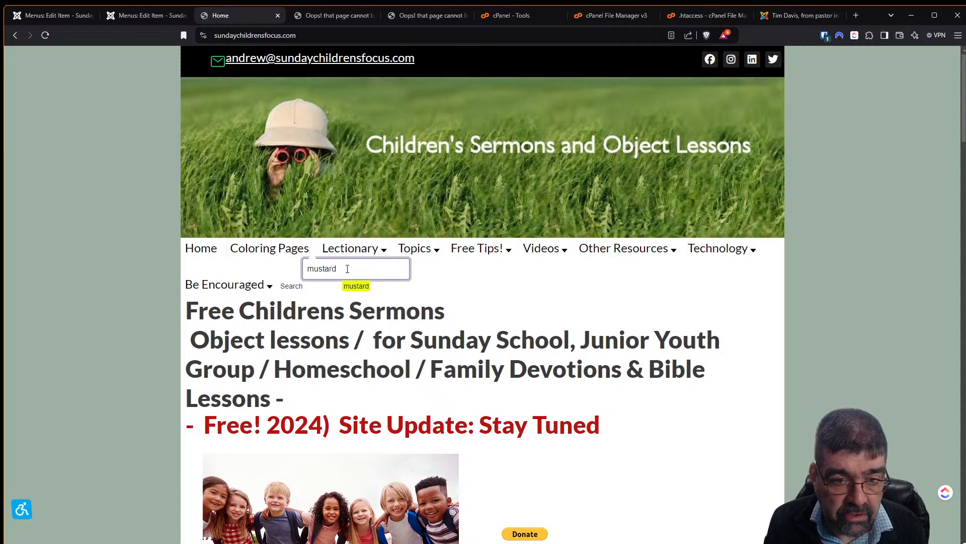
pyautogui.press('Return')
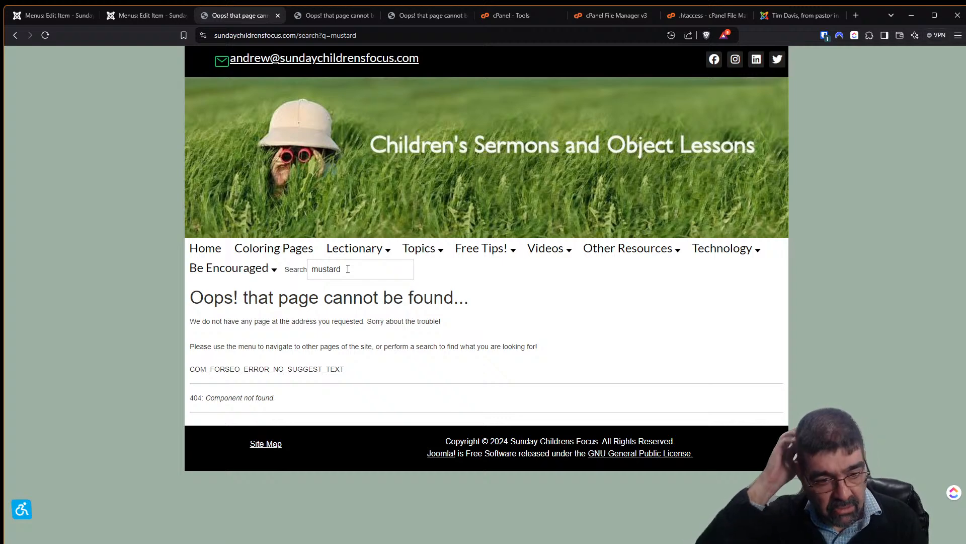
# Step: Set the alias of the Main Menu's Search item to searchnot and save it
pyautogui.click(62, 15)
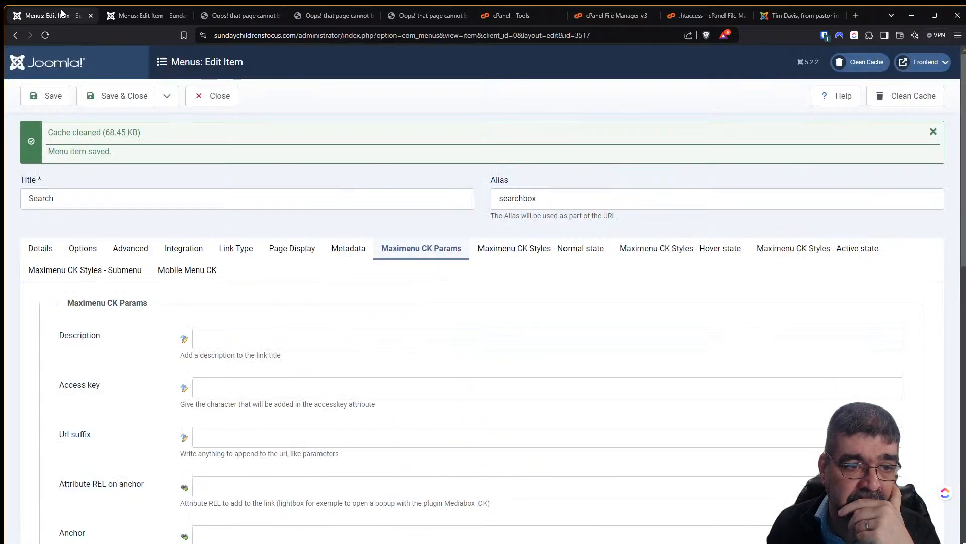
pyautogui.click(146, 16)
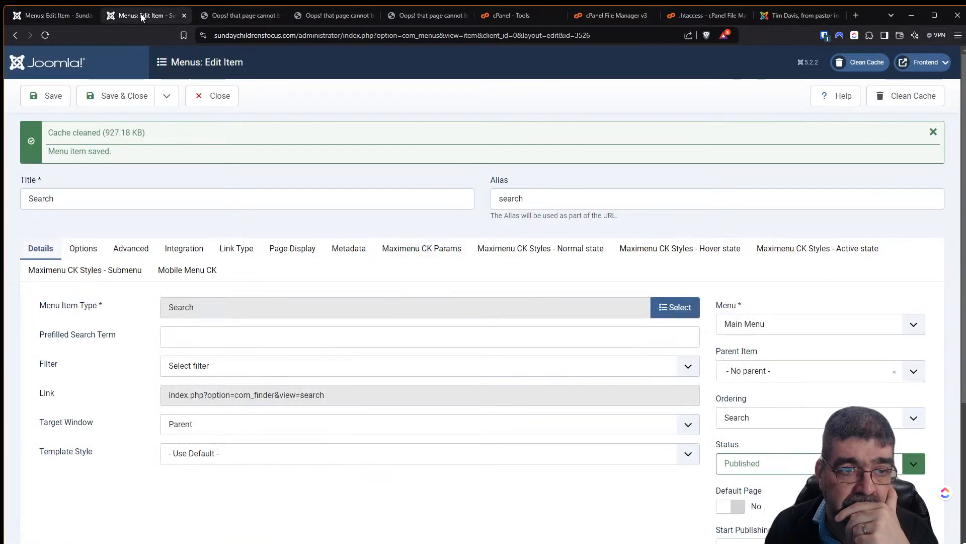
pyautogui.click(560, 201)
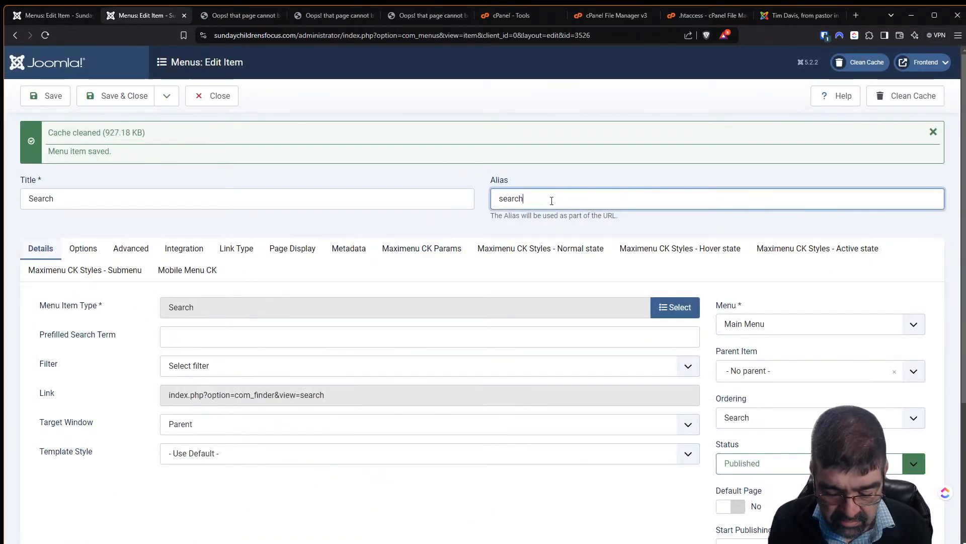
pyautogui.write('not')
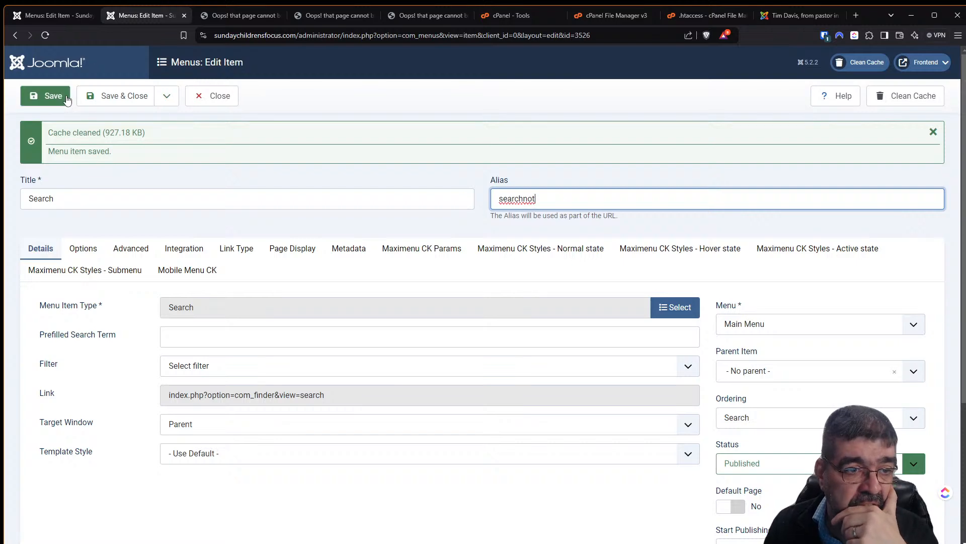
pyautogui.click(45, 96)
# Step: Set the Top Menu Search item's alias back to search, turn off its Maximenu CK module loading, and save it
pyautogui.click(77, 20)
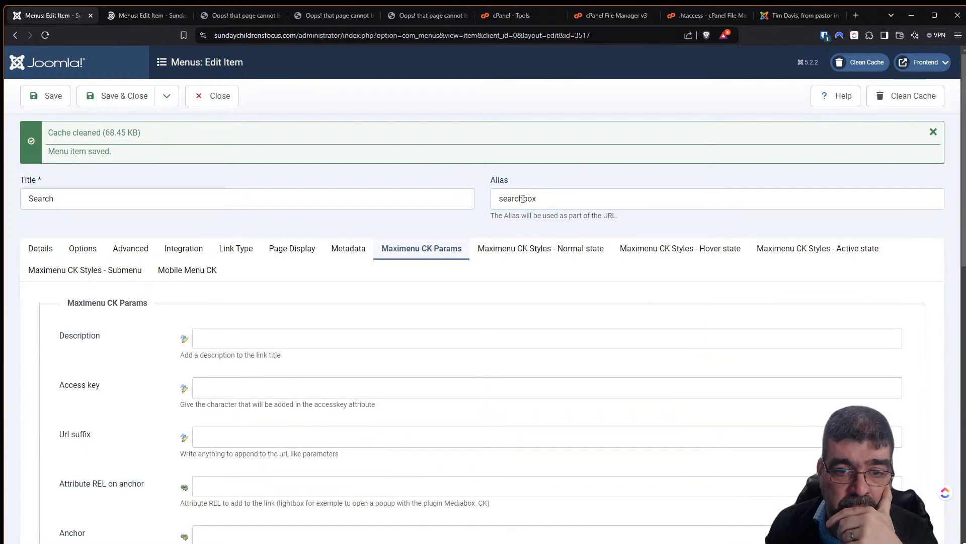
pyautogui.moveTo(524, 199); pyautogui.dragTo(625, 201)
pyautogui.press('BackSpace')
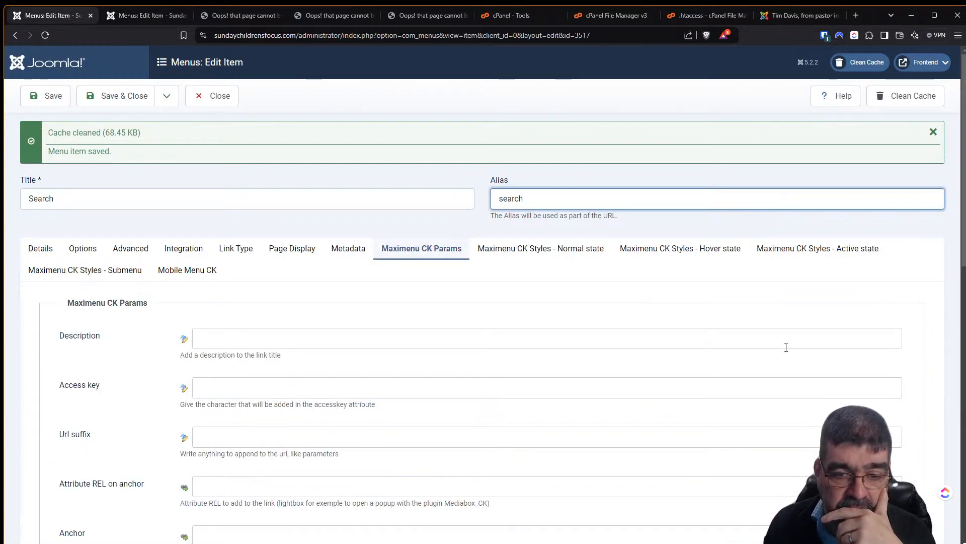
pyautogui.scroll(-10, 718, 449)
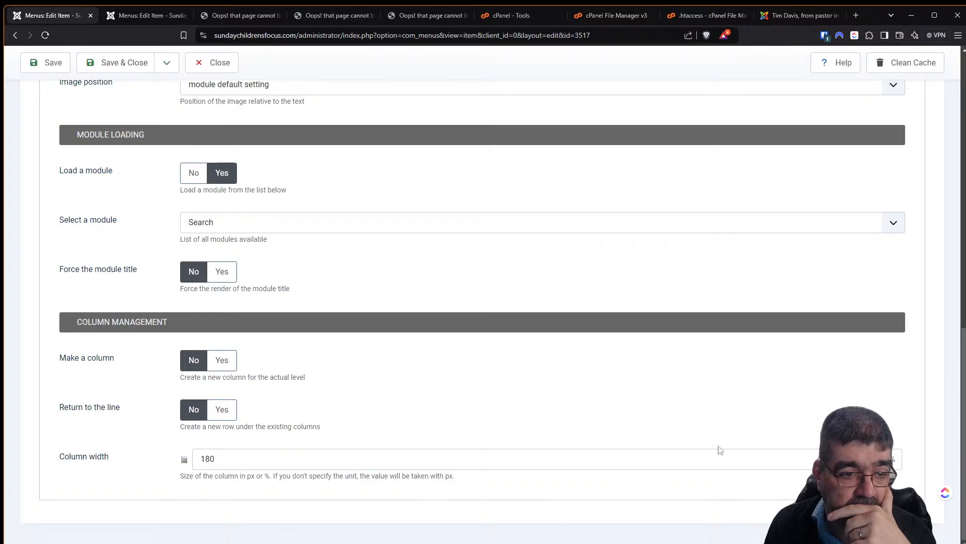
pyautogui.click(193, 179)
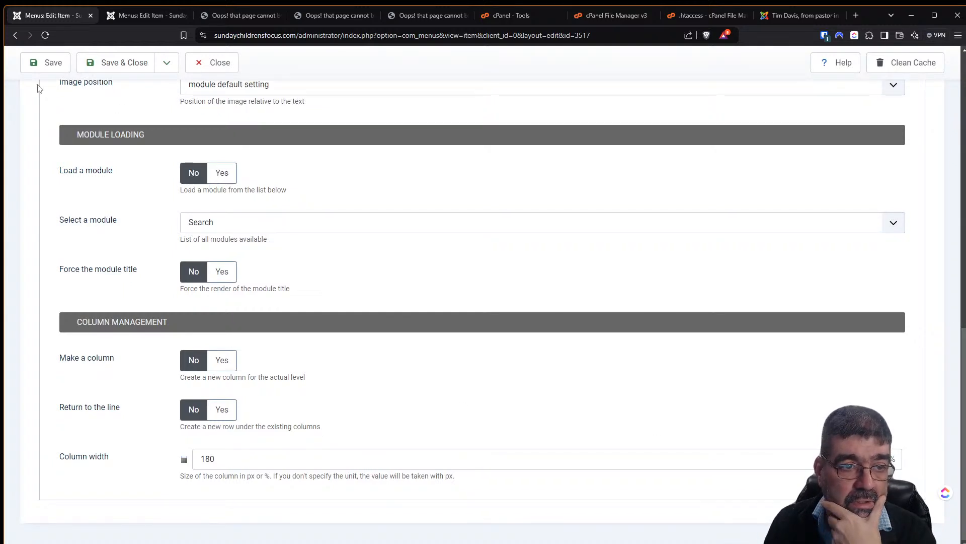
pyautogui.click(45, 66)
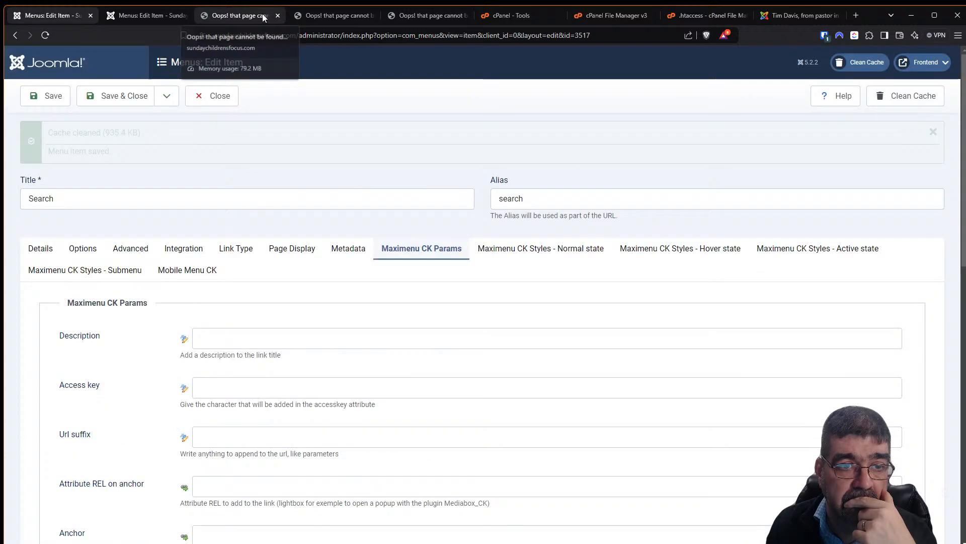
# Step: Reload the live site's Home page and test the Search link in its menu
pyautogui.click(252, 15)
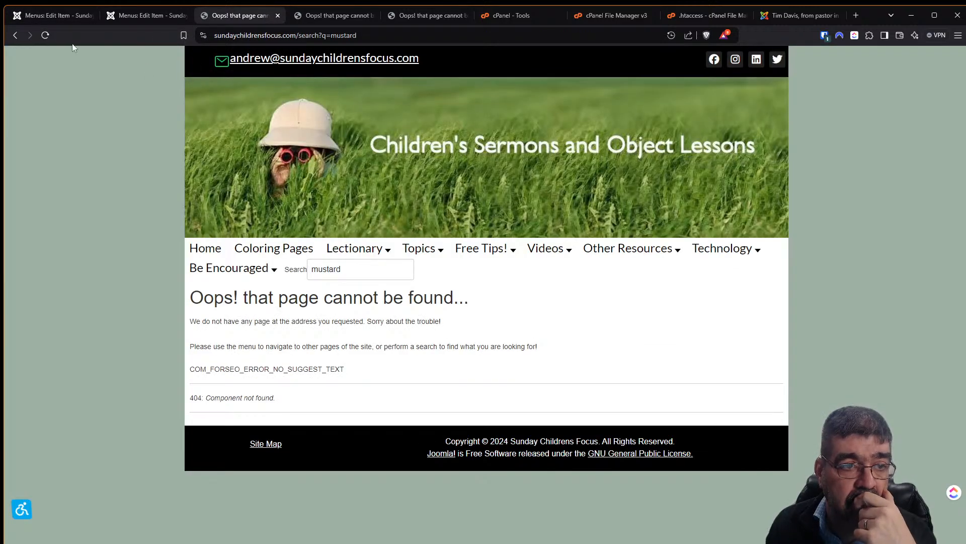
pyautogui.click(211, 249)
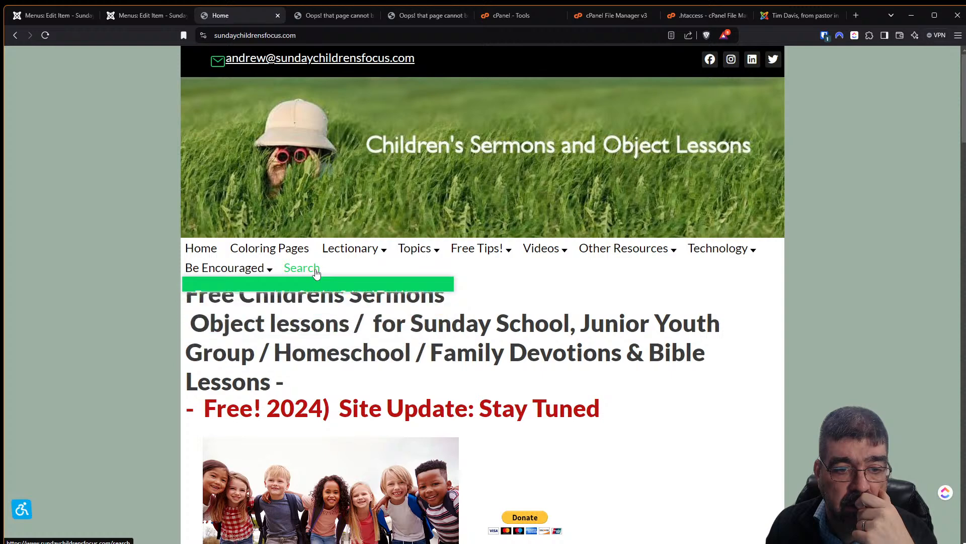
pyautogui.click(316, 272)
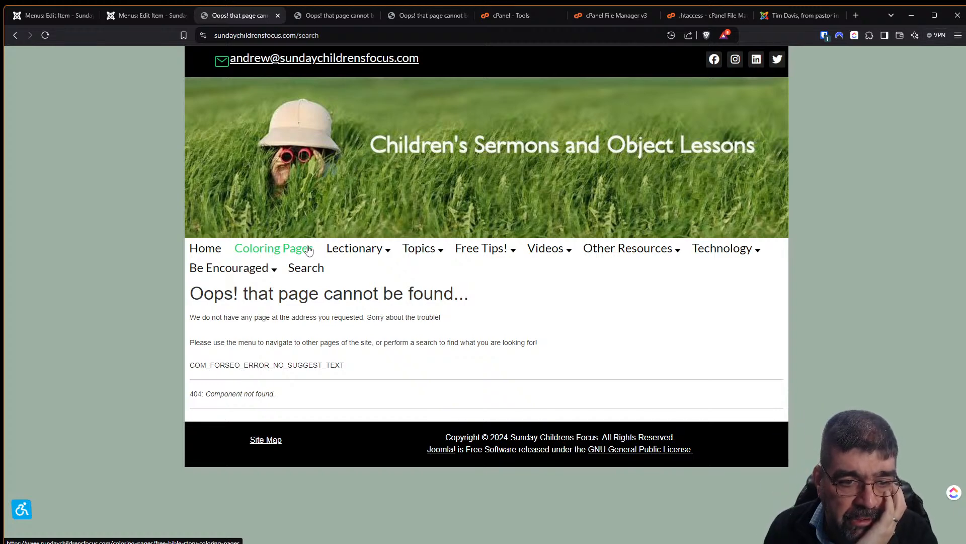
pyautogui.click(304, 268)
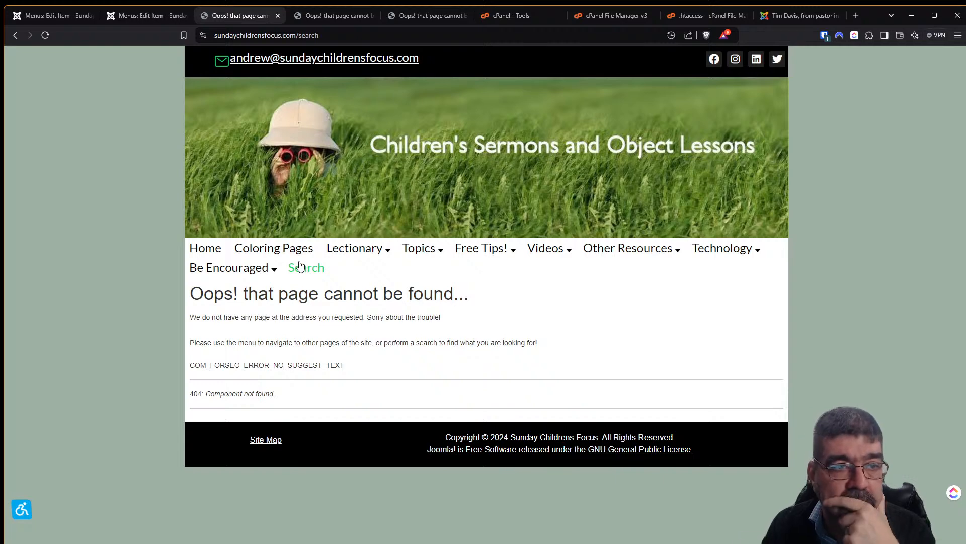
# Step: Close the Main Menu's Search item and filter the installed extensions list by "search"
pyautogui.click(61, 19)
pyautogui.click(131, 20)
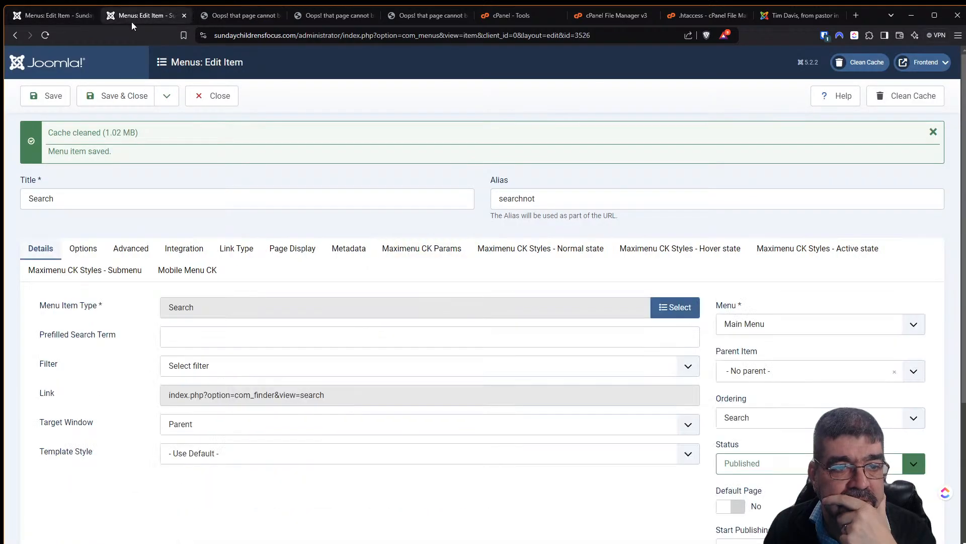
pyautogui.click(211, 95)
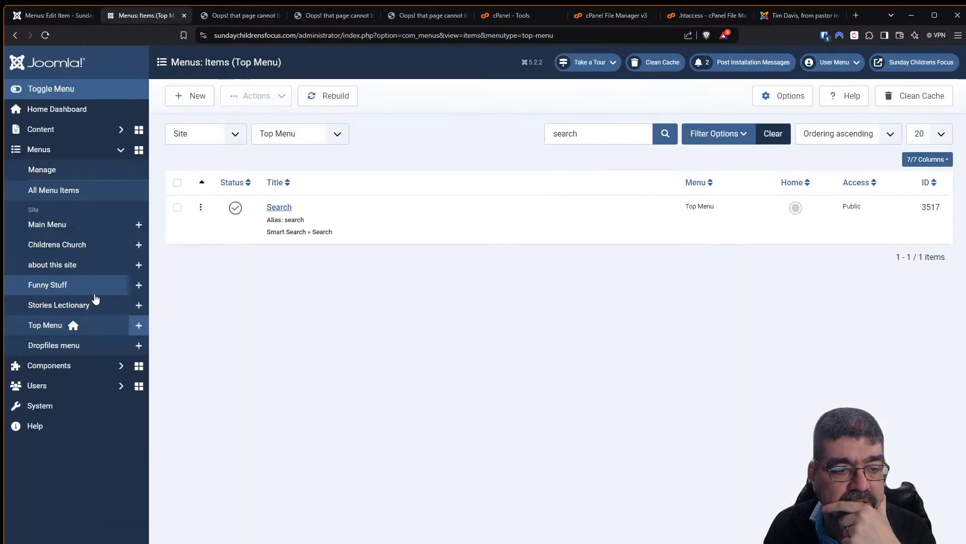
pyautogui.click(44, 405)
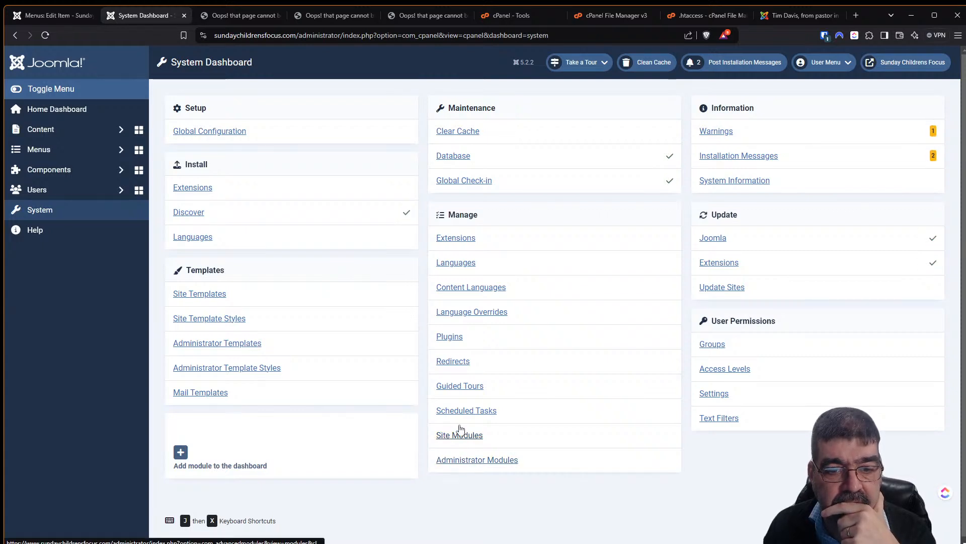
pyautogui.click(454, 240)
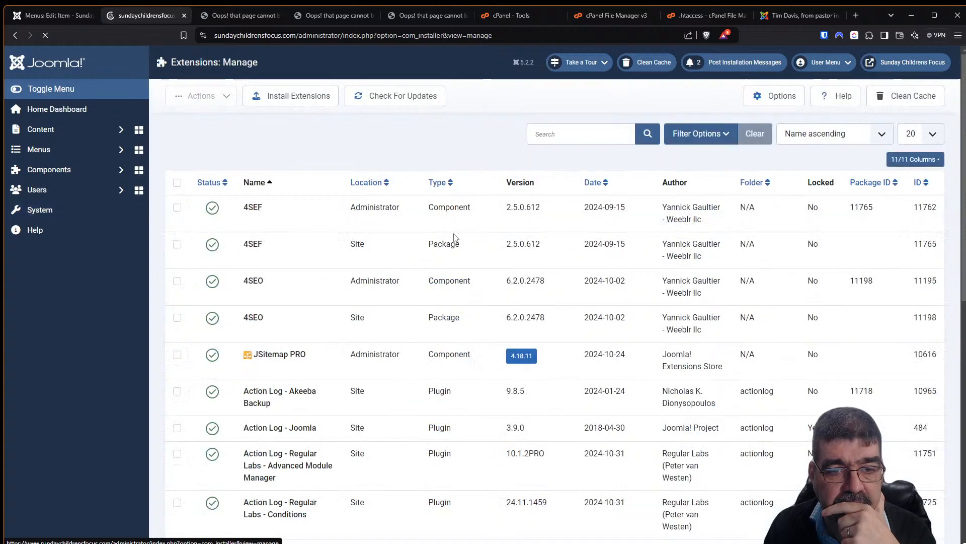
pyautogui.click(569, 136)
pyautogui.write('search')
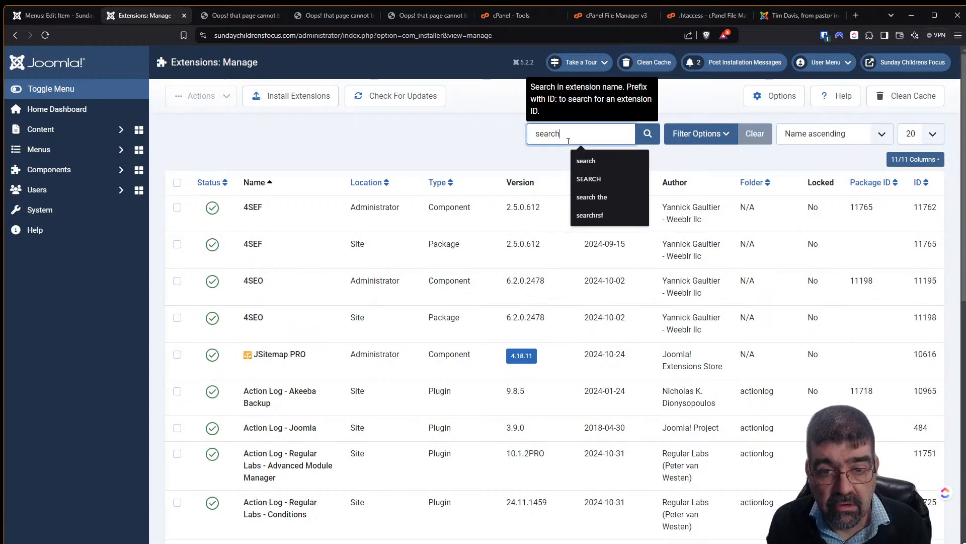
pyautogui.press('Return')
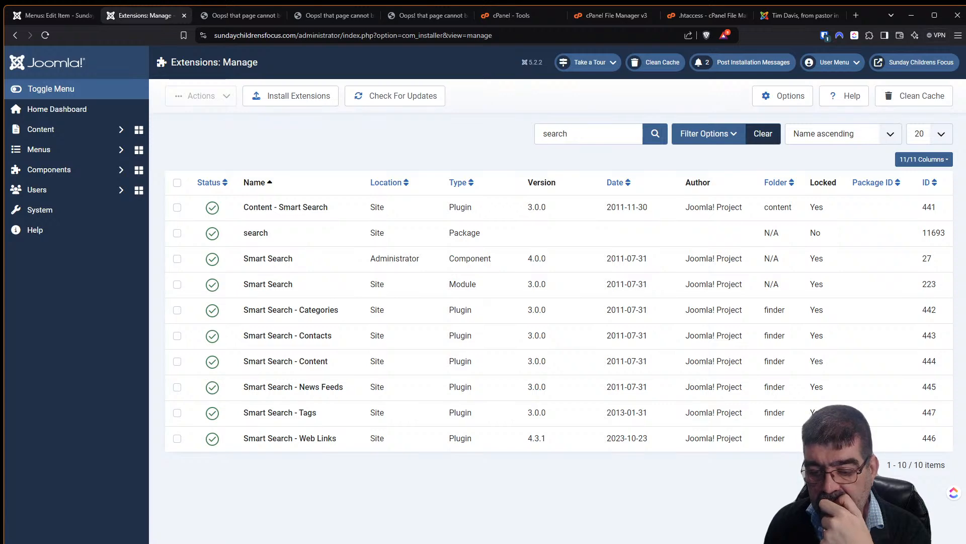
pyautogui.hotkey('alt', 'Tab')
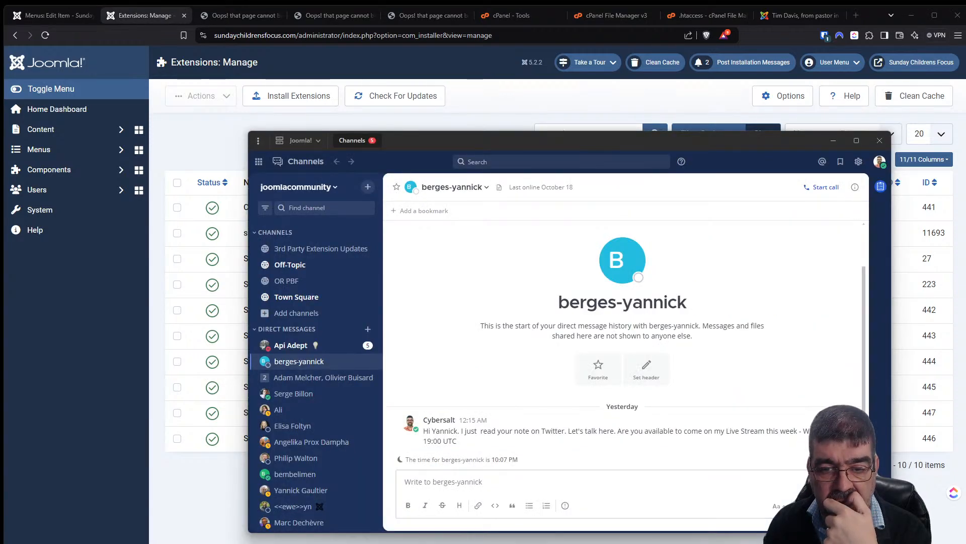
pyautogui.click(834, 141)
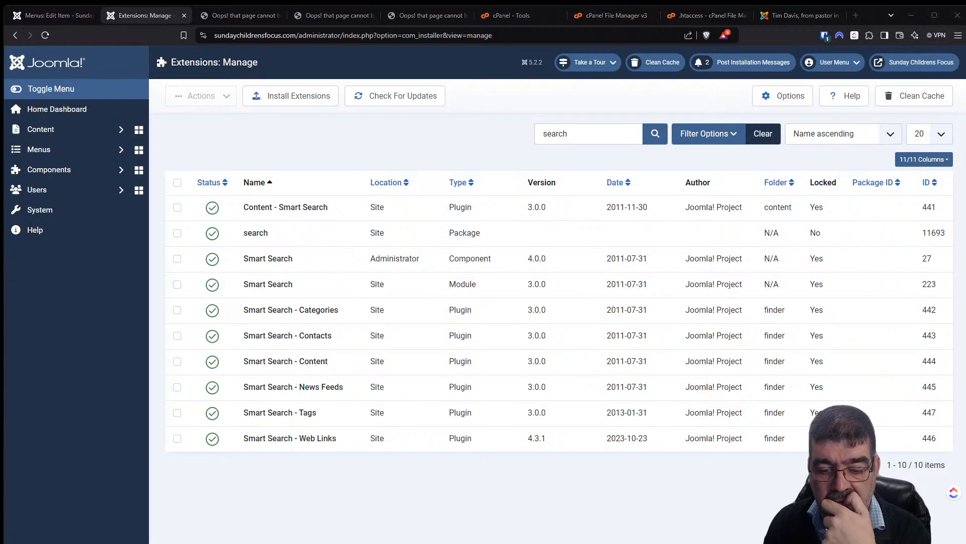
pyautogui.hotkey('alt', 'Tab')
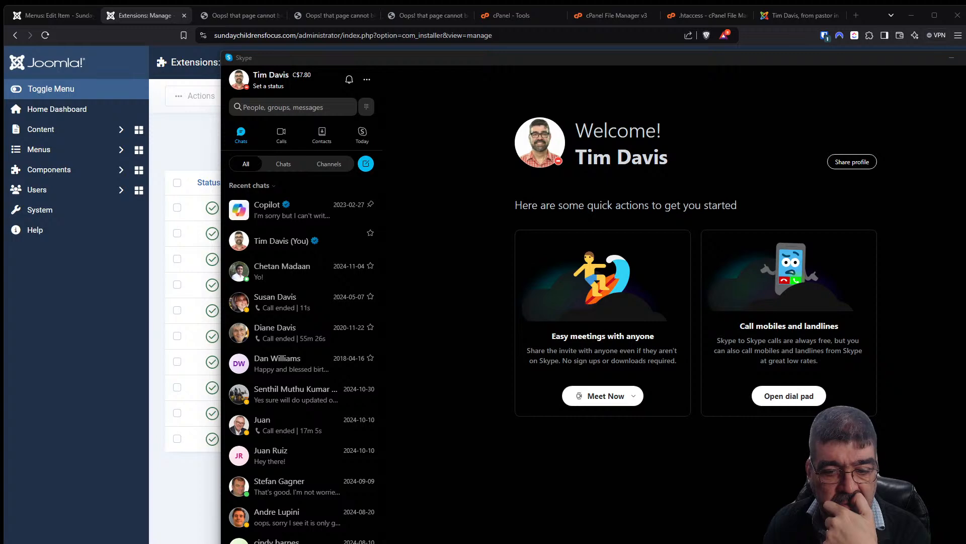
pyautogui.click(164, 341)
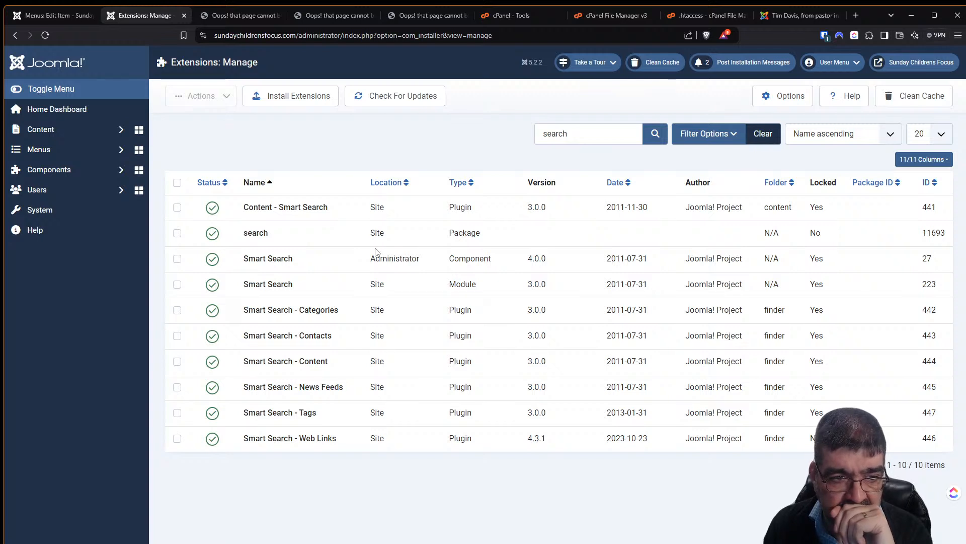
# Step: Disable the extension of type Package named search in the installed extensions list
pyautogui.click(70, 169)
pyautogui.scroll(-3, 73, 171)
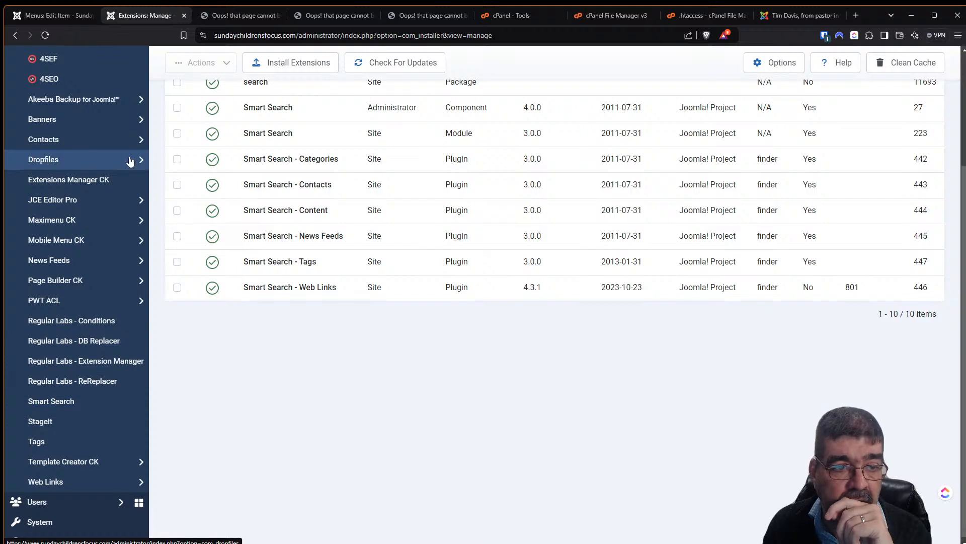
pyautogui.click(79, 523)
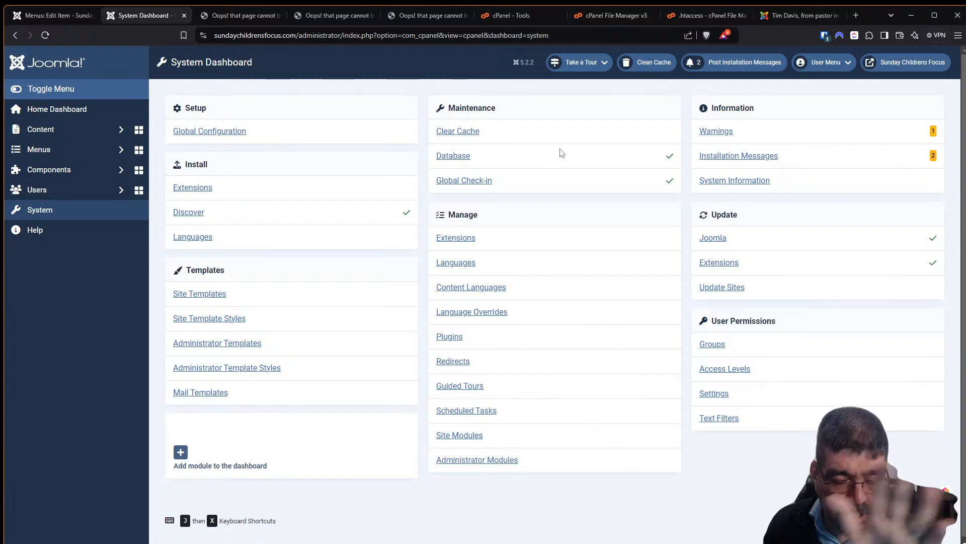
pyautogui.click(471, 240)
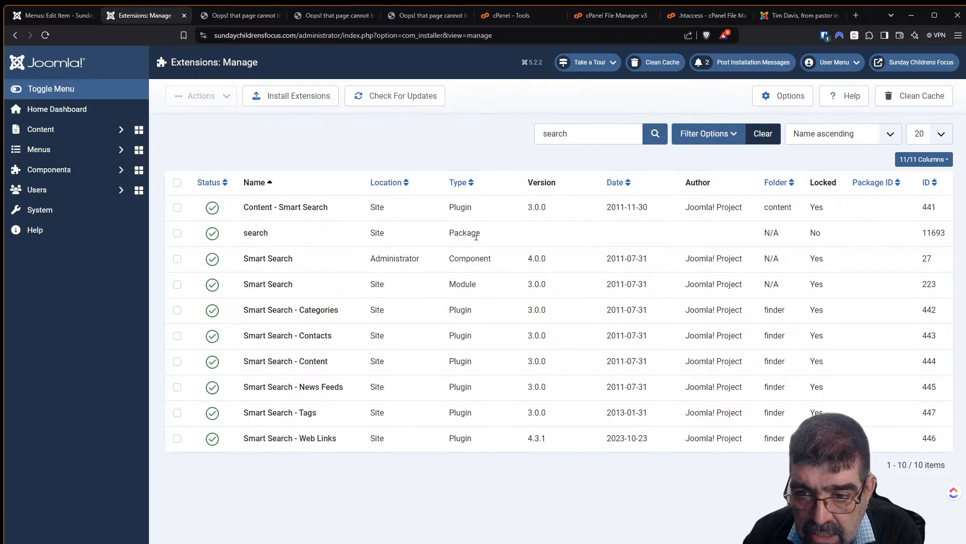
pyautogui.click(208, 235)
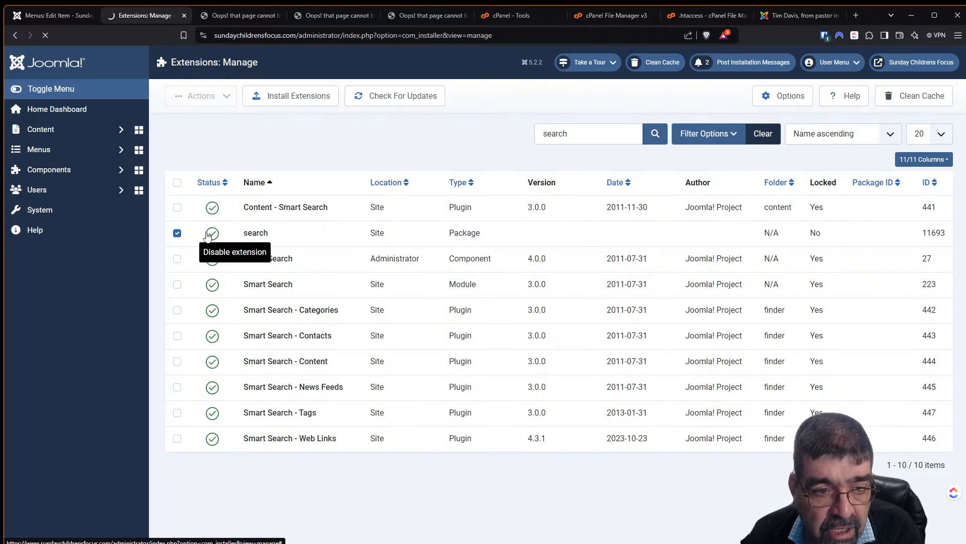
# Step: Return to the live site's Home page and test its Search menu link with the search package disabled
pyautogui.click(55, 18)
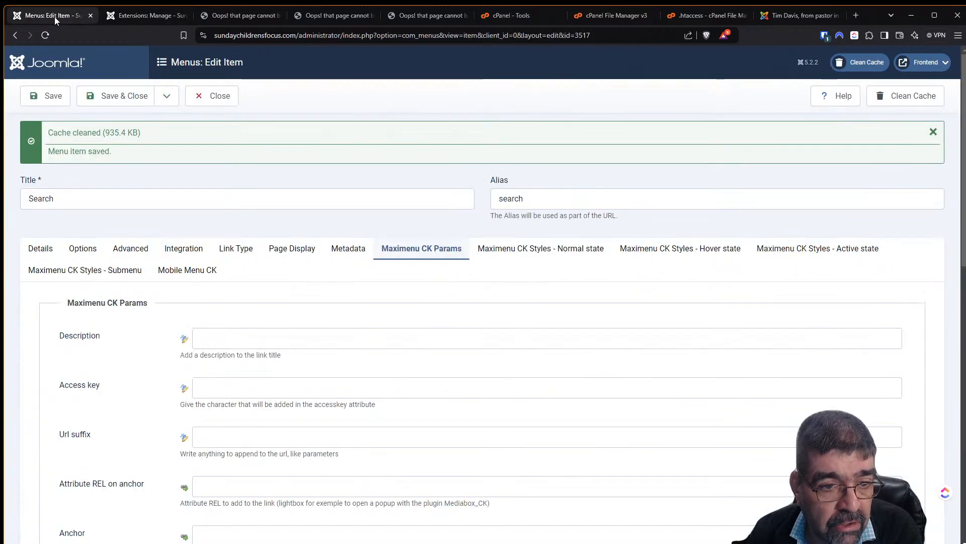
pyautogui.click(222, 17)
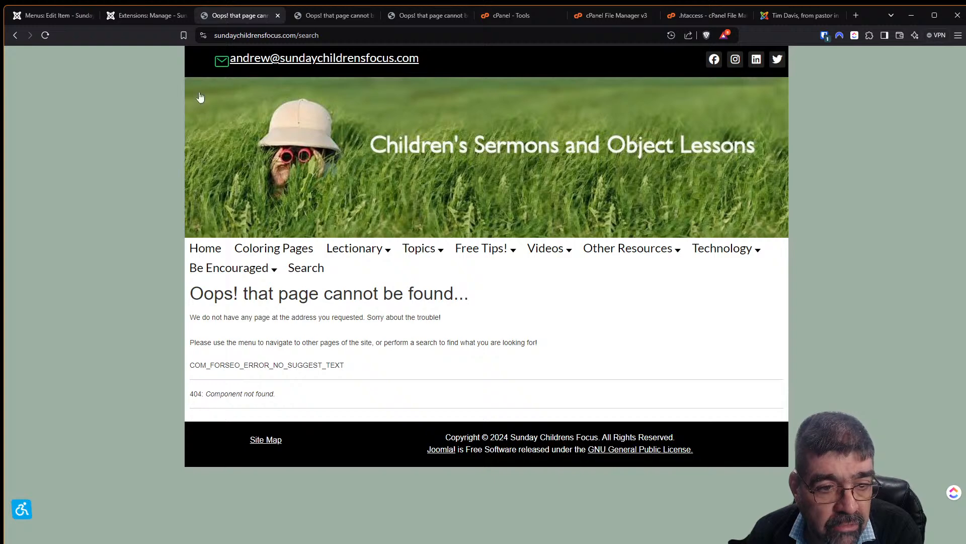
pyautogui.click(205, 248)
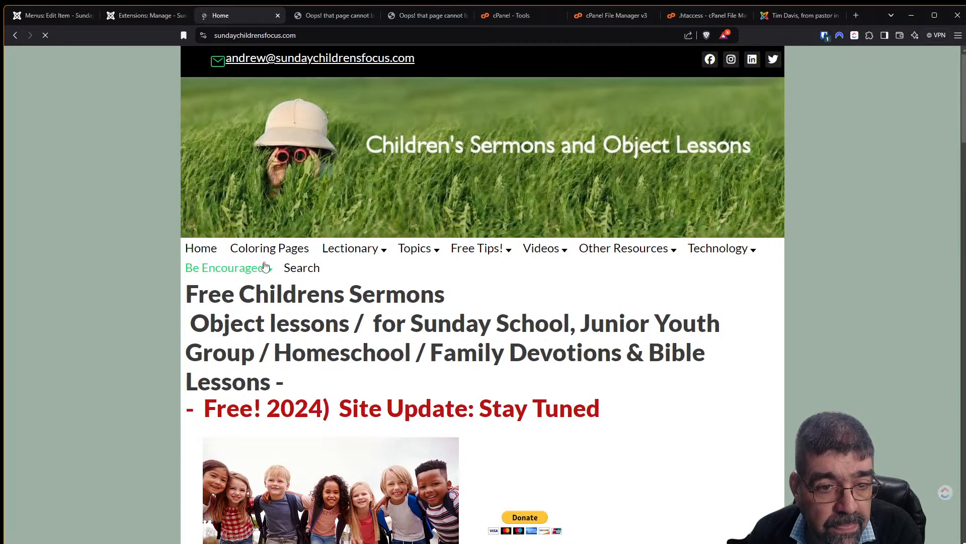
pyautogui.click(297, 273)
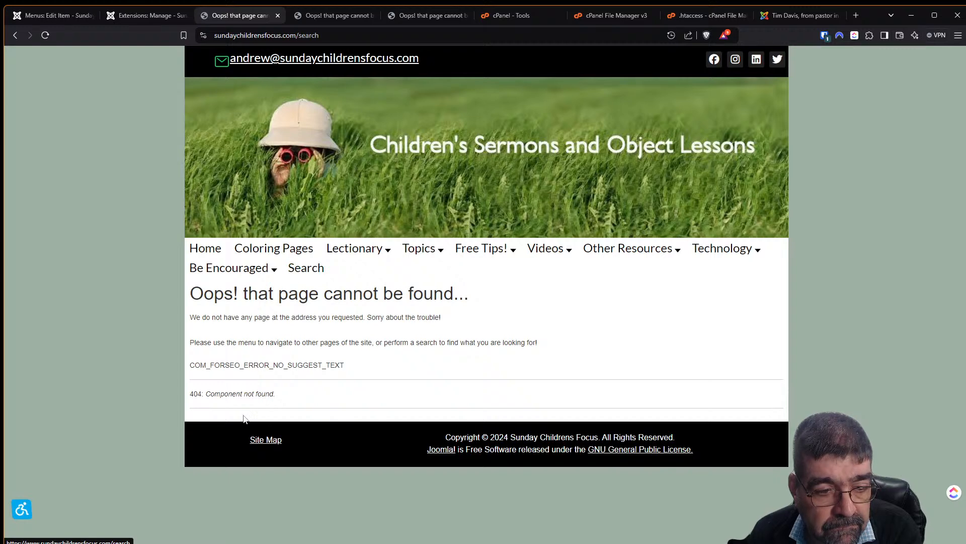
# Step: Close the Top Menu's Search item and review the status and recommendations on the 4SEO dashboard
pyautogui.click(59, 19)
pyautogui.click(219, 105)
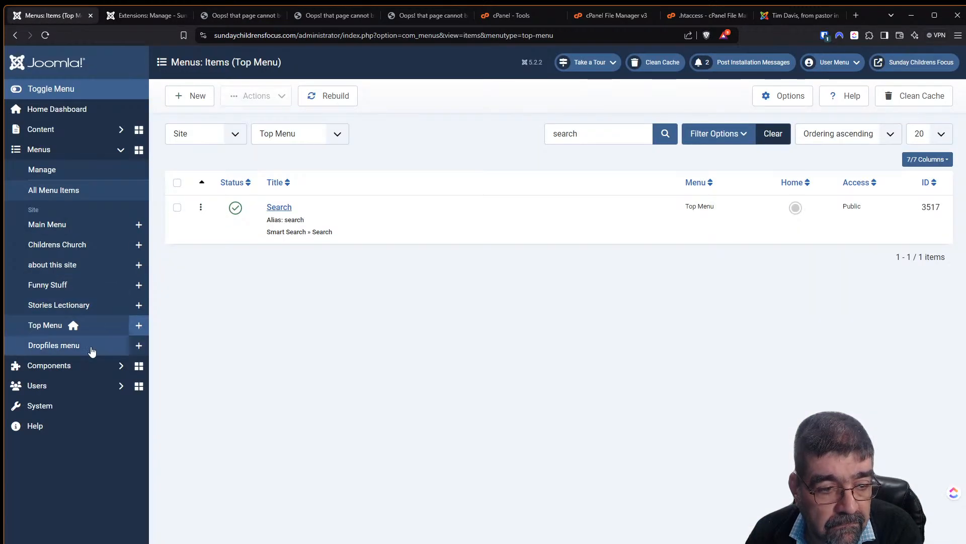
pyautogui.click(77, 368)
pyautogui.click(62, 235)
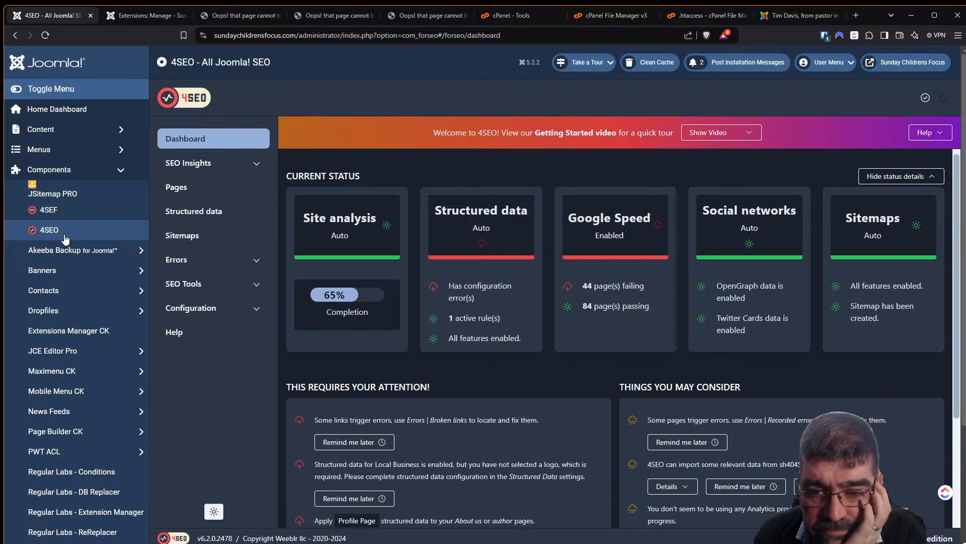
pyautogui.scroll(-3, 849, 191)
pyautogui.scroll(1, 850, 193)
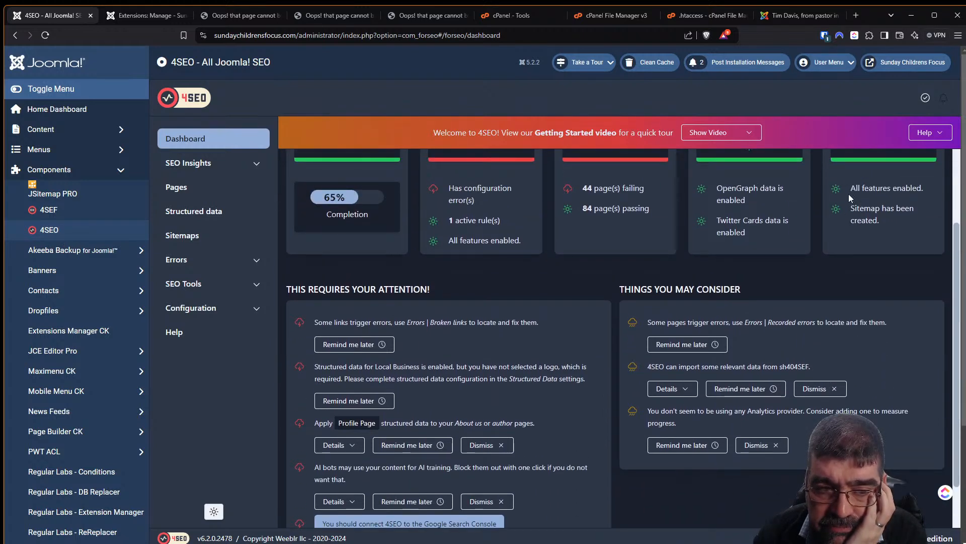
pyautogui.scroll(2, 848, 194)
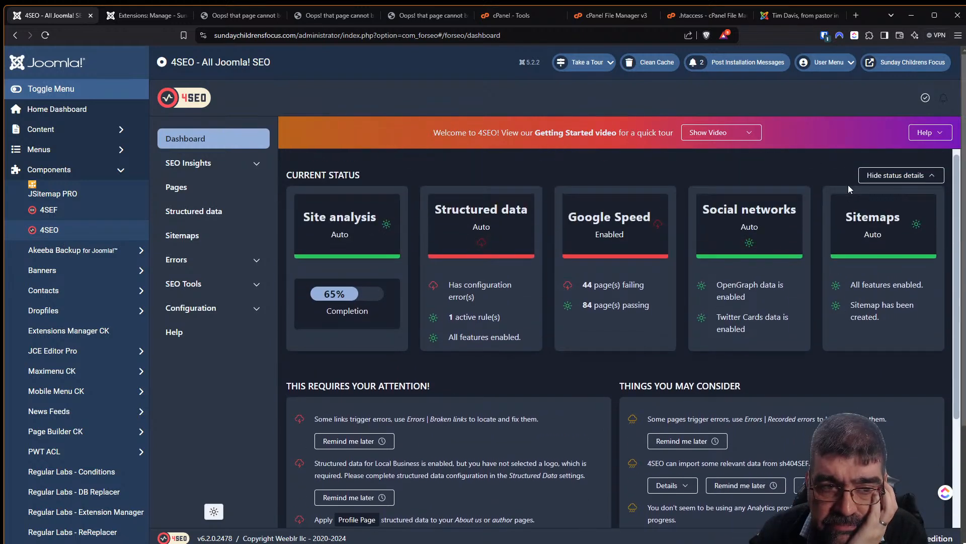
# Step: Set 4SEO's accent color to Orange in its System configuration and examine the remaining System settings
pyautogui.click(209, 313)
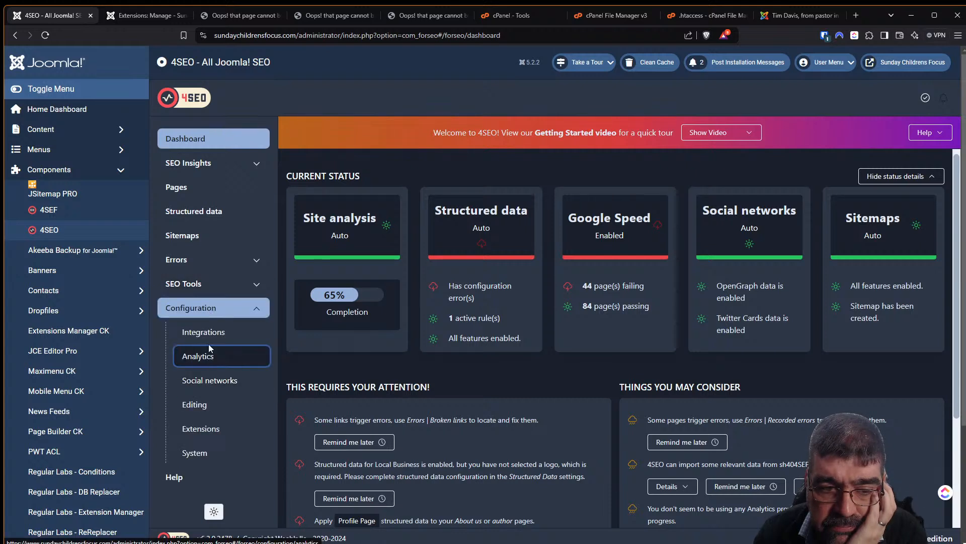
pyautogui.click(200, 453)
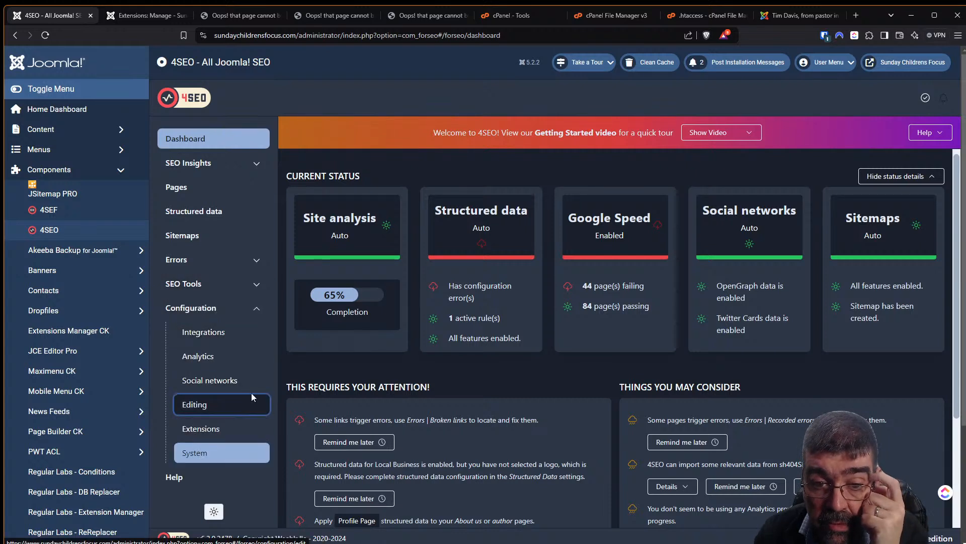
pyautogui.click(200, 453)
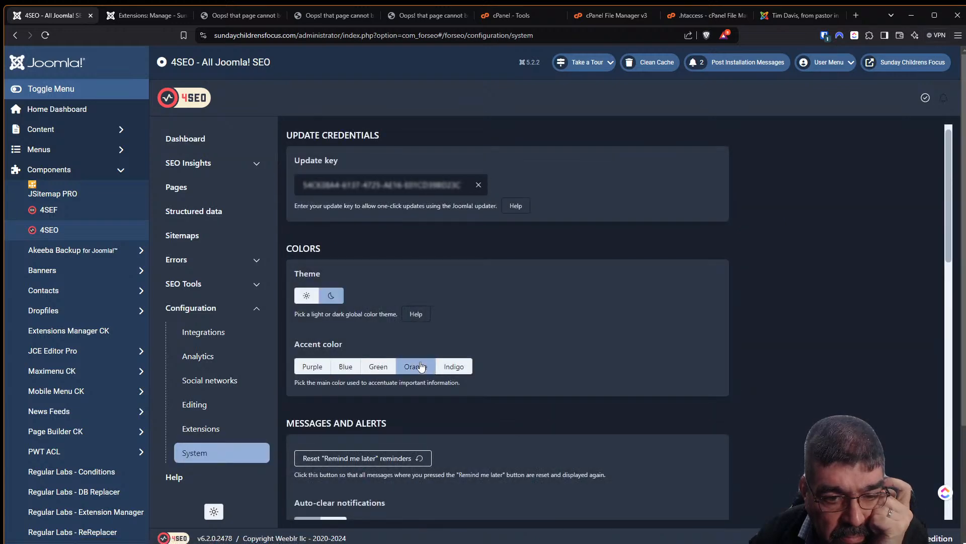
pyautogui.click(420, 366)
pyautogui.scroll(-3, 513, 237)
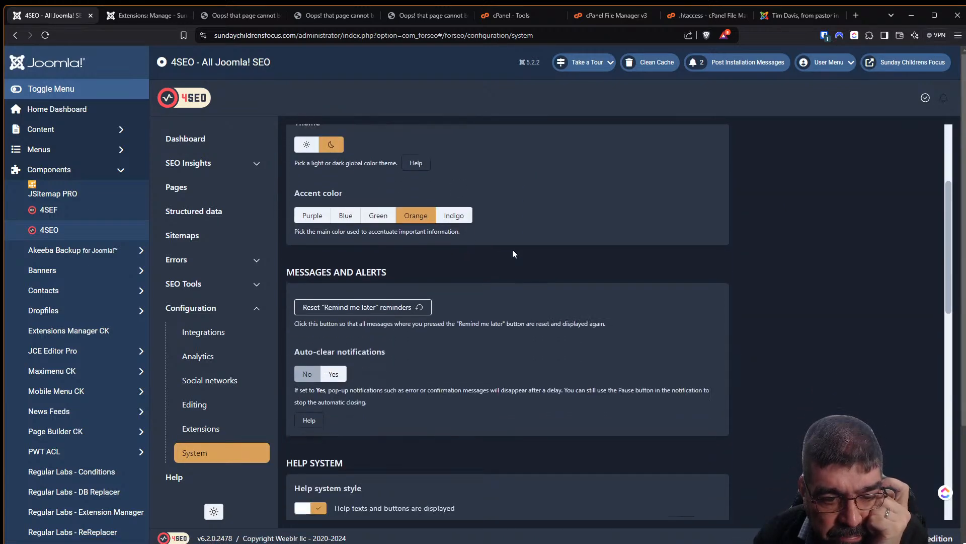
pyautogui.scroll(-8, 512, 254)
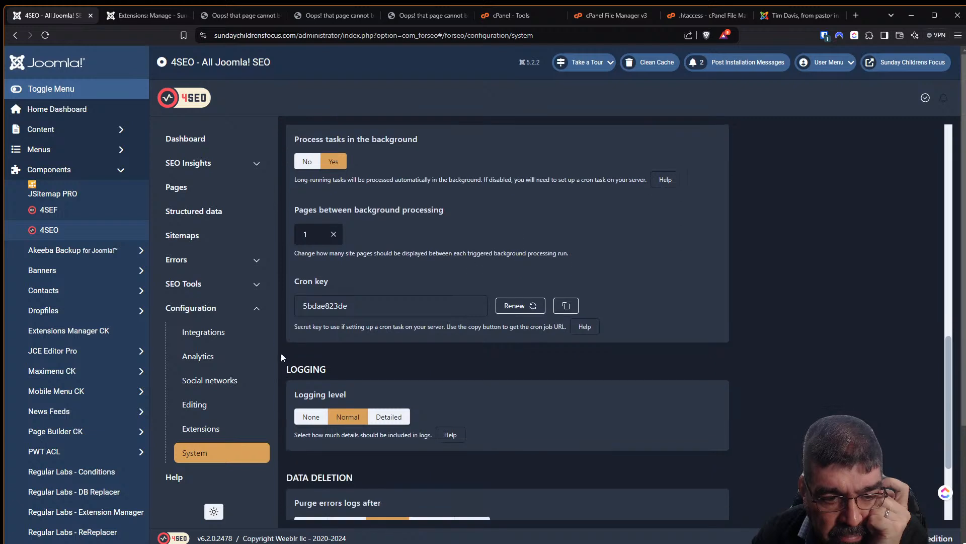
# Step: Examine 4SEO's Extensions, Editing, Social networks and Integrations configuration for settings that affect search
pyautogui.click(218, 430)
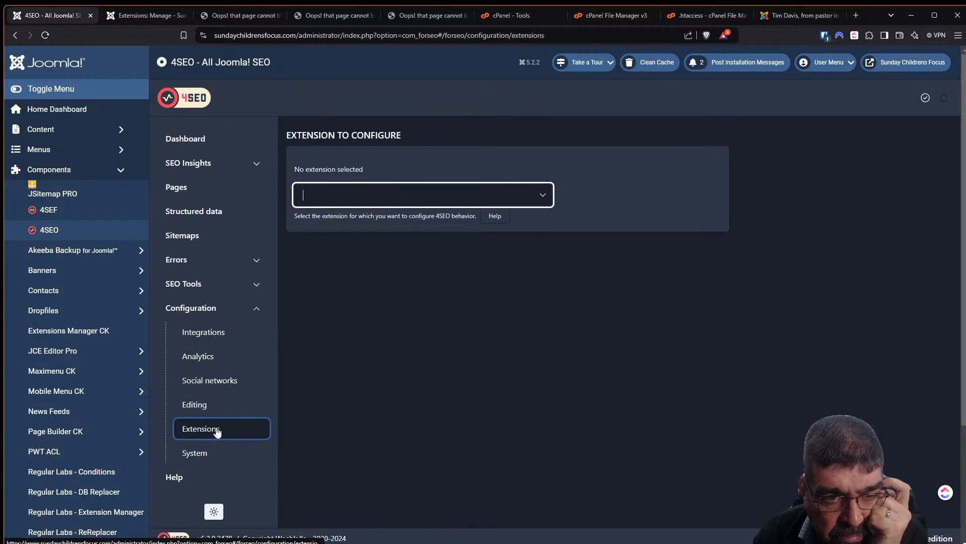
pyautogui.click(190, 403)
pyautogui.click(198, 382)
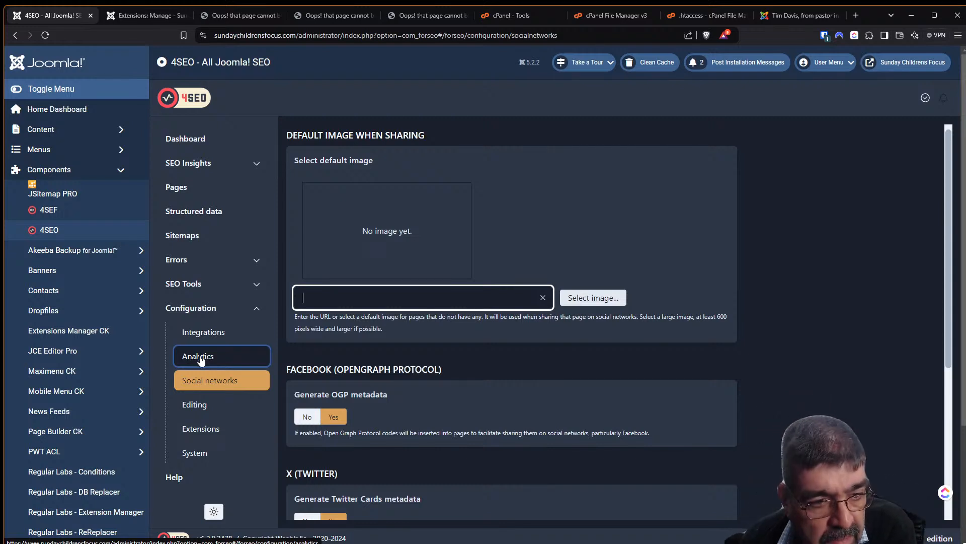
pyautogui.click(203, 332)
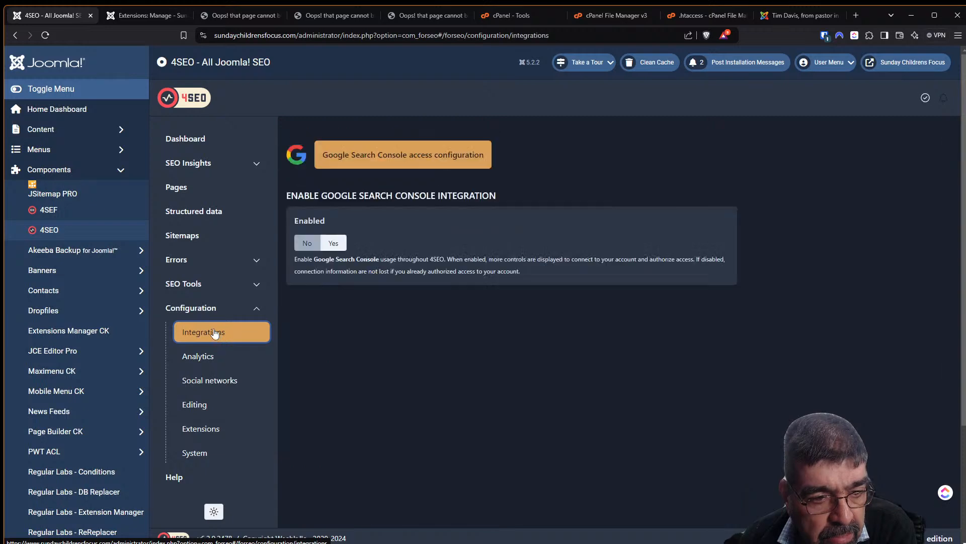
pyautogui.click(201, 309)
pyautogui.click(202, 313)
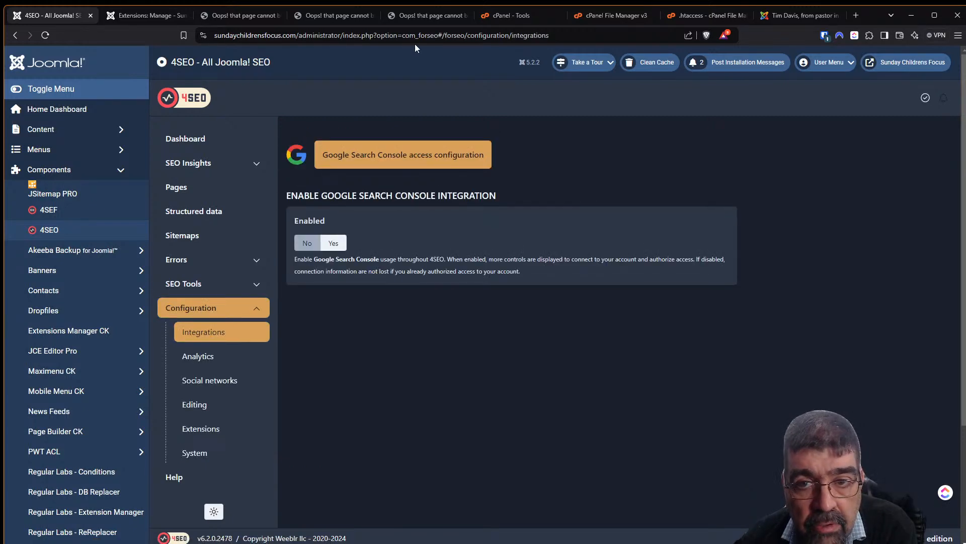
# Step: Compare the live site's search page with the stageit copy and test the Search menu link on the copy
pyautogui.click(418, 16)
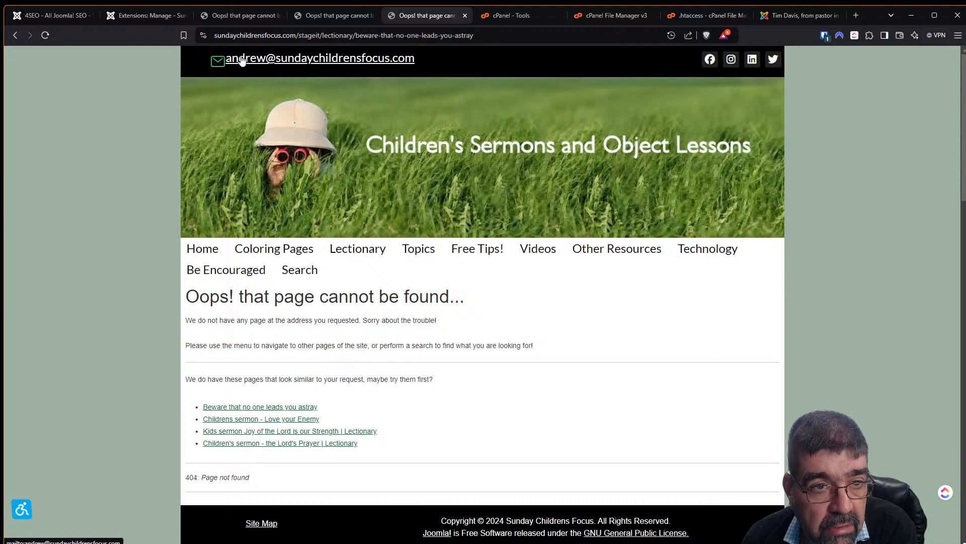
pyautogui.click(233, 14)
pyautogui.click(436, 15)
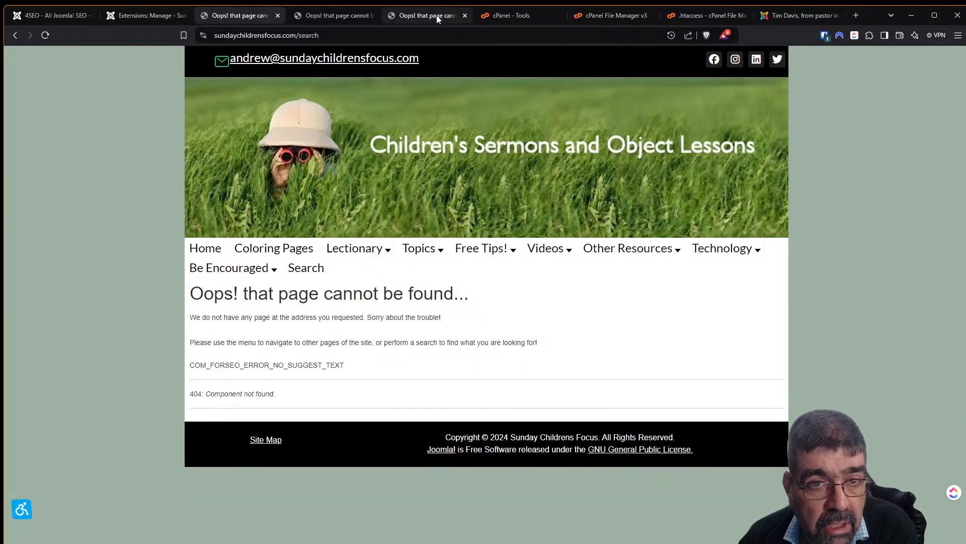
pyautogui.click(298, 272)
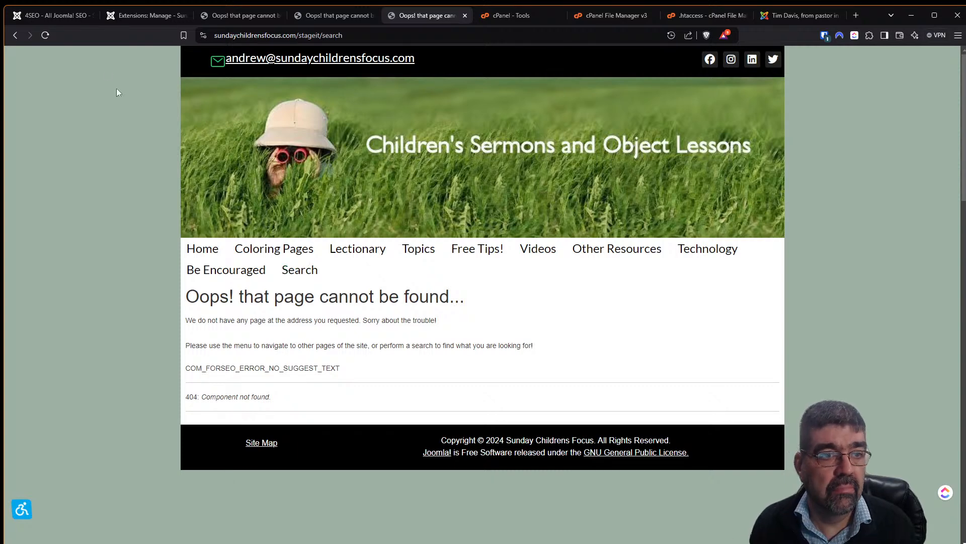
# Step: Return to the Joomla administrator and look up "search" among 4SEF's SEF URLs
pyautogui.click(66, 15)
pyautogui.click(73, 210)
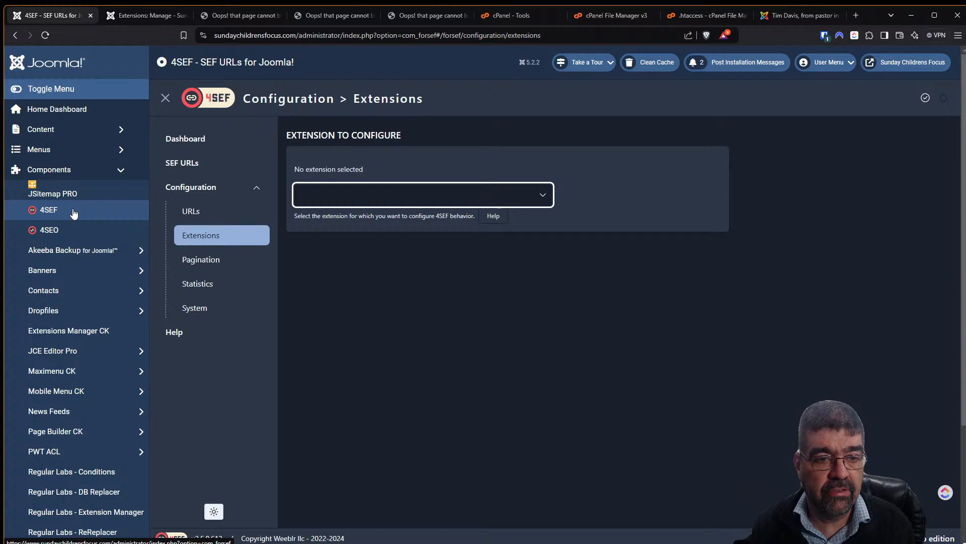
pyautogui.click(199, 212)
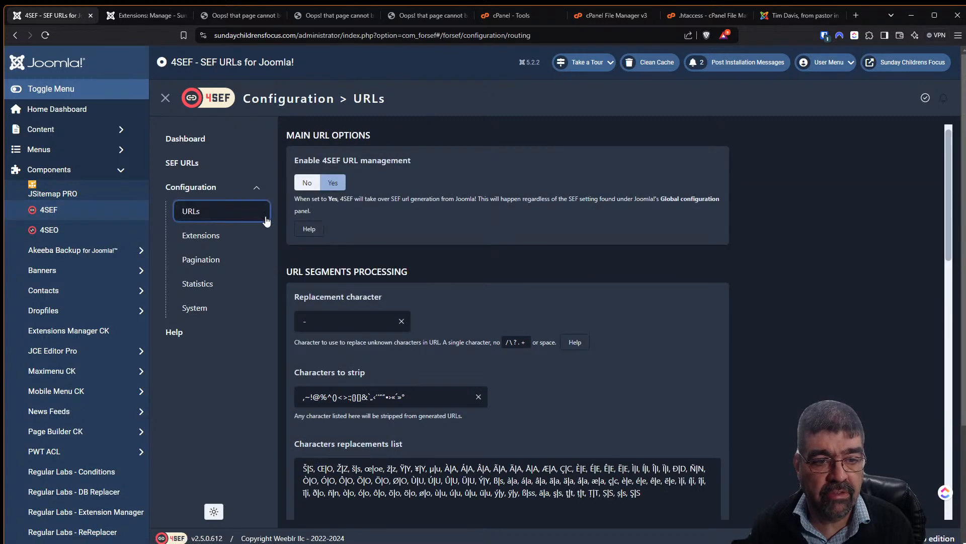
pyautogui.click(228, 212)
pyautogui.click(188, 162)
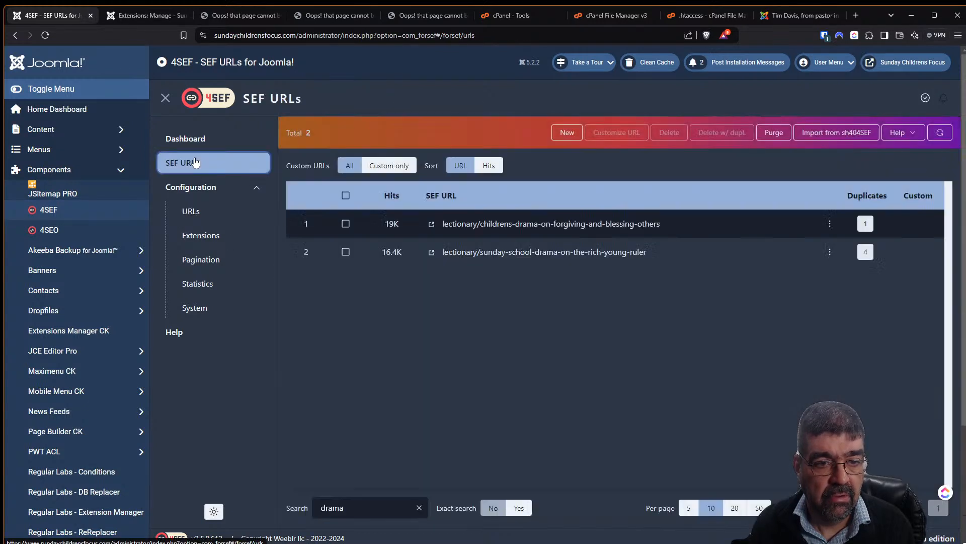
pyautogui.click(366, 508)
pyautogui.hotkey('ctrl', 'a')
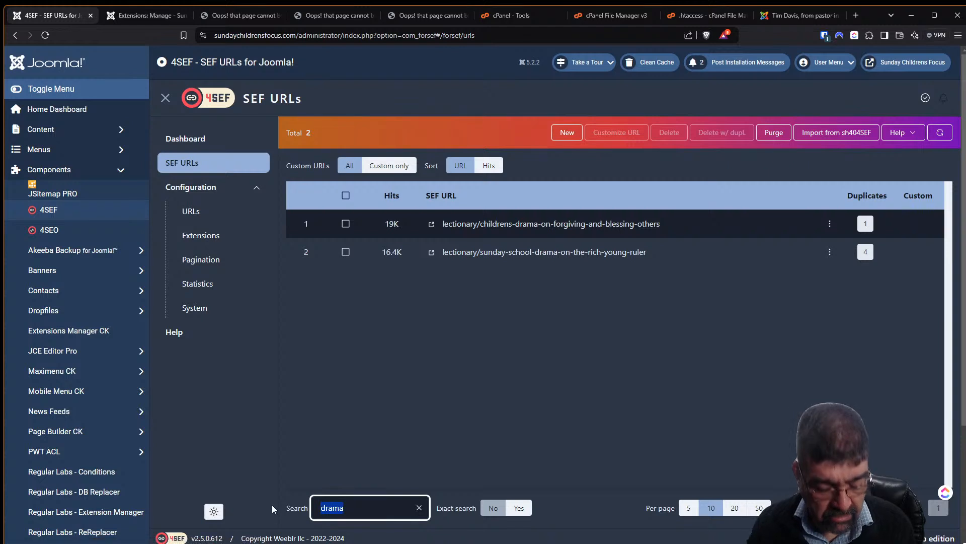
pyautogui.write('search')
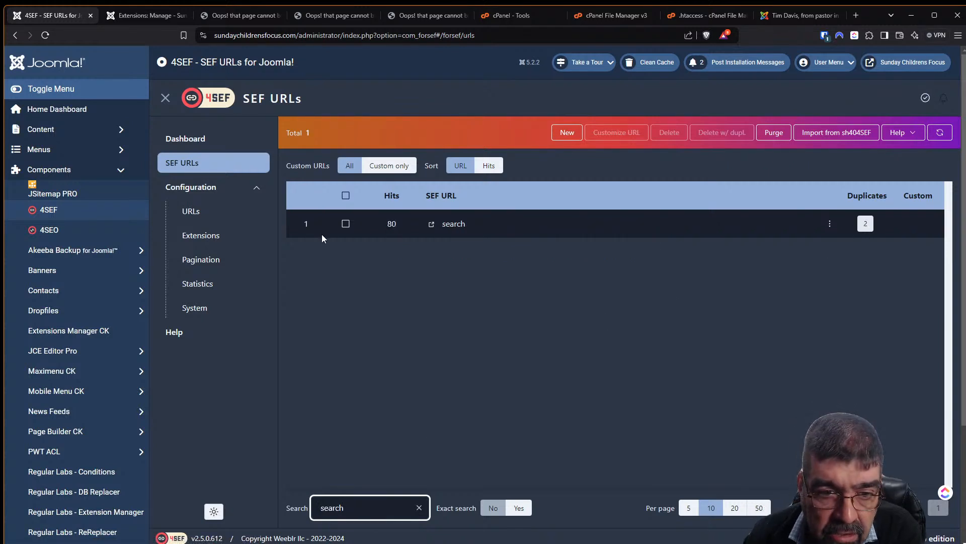
# Step: Delete the "search" SEF URL together with its duplicates
pyautogui.click(346, 224)
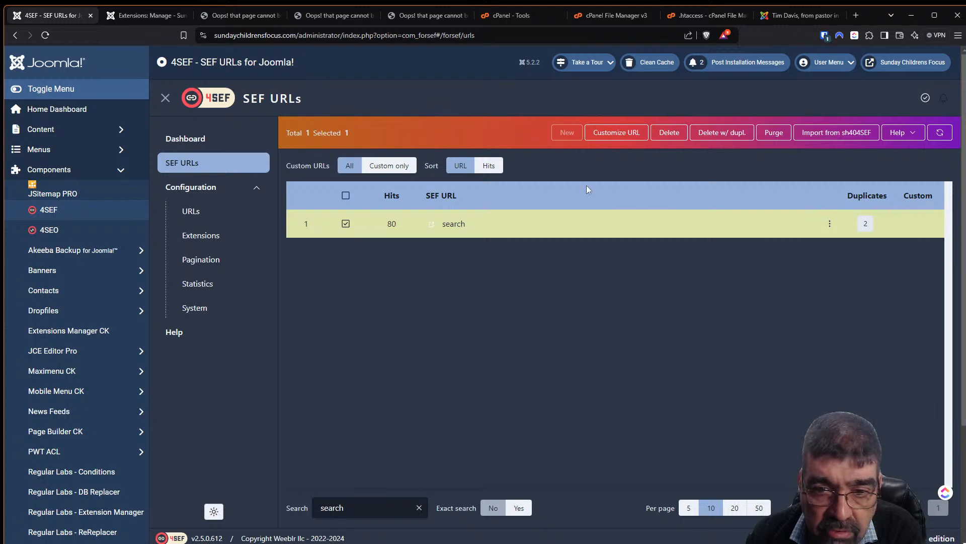
pyautogui.click(729, 136)
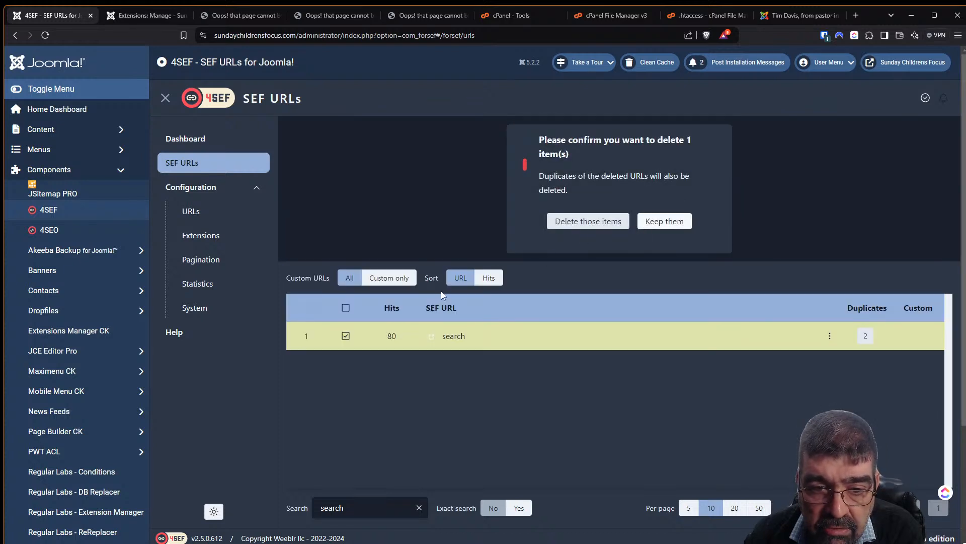
pyautogui.click(612, 222)
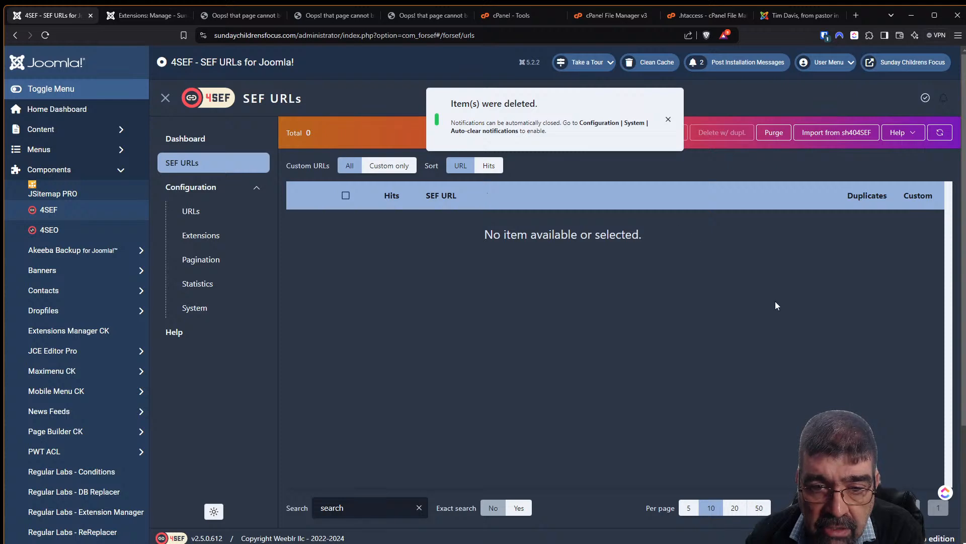
# Step: Test the Search menu link from the live site's home page
pyautogui.click(254, 16)
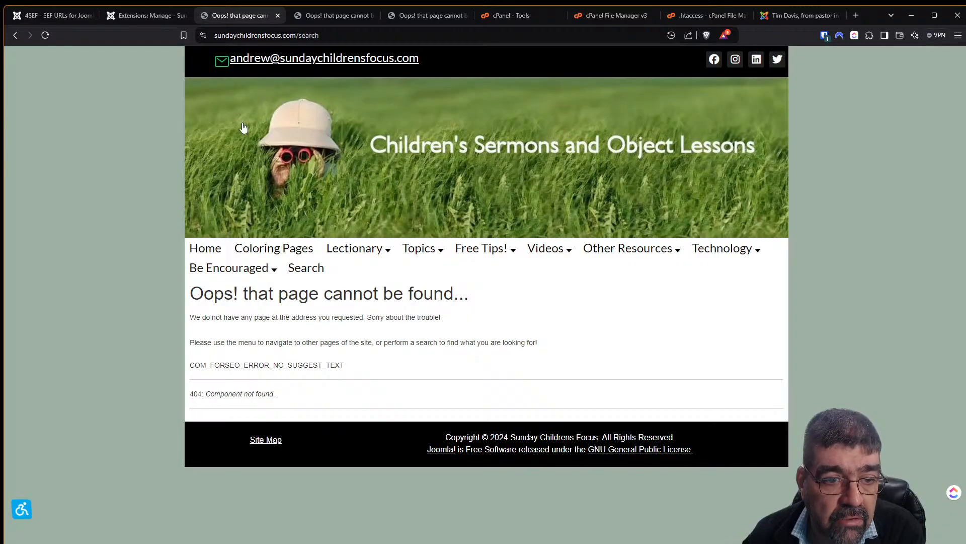
pyautogui.click(201, 249)
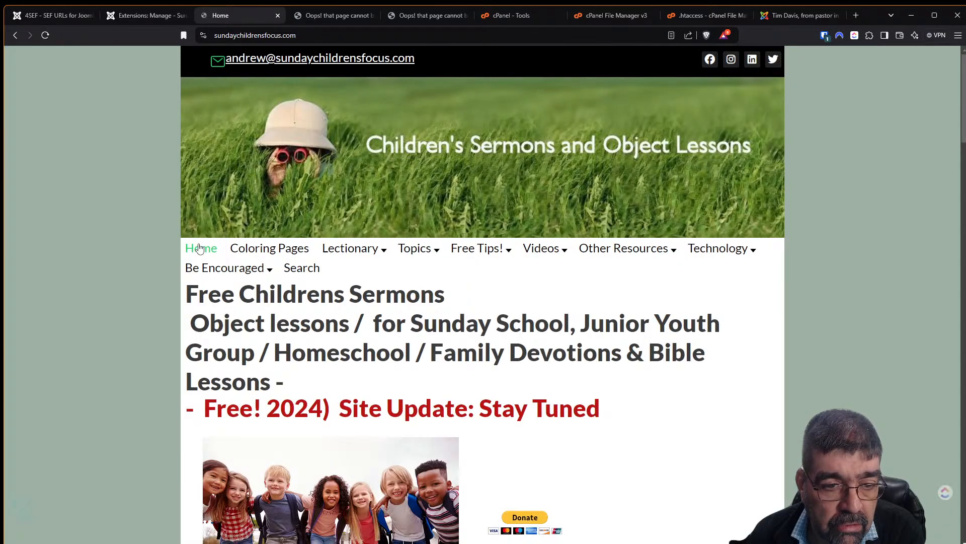
pyautogui.moveTo(260, 275)
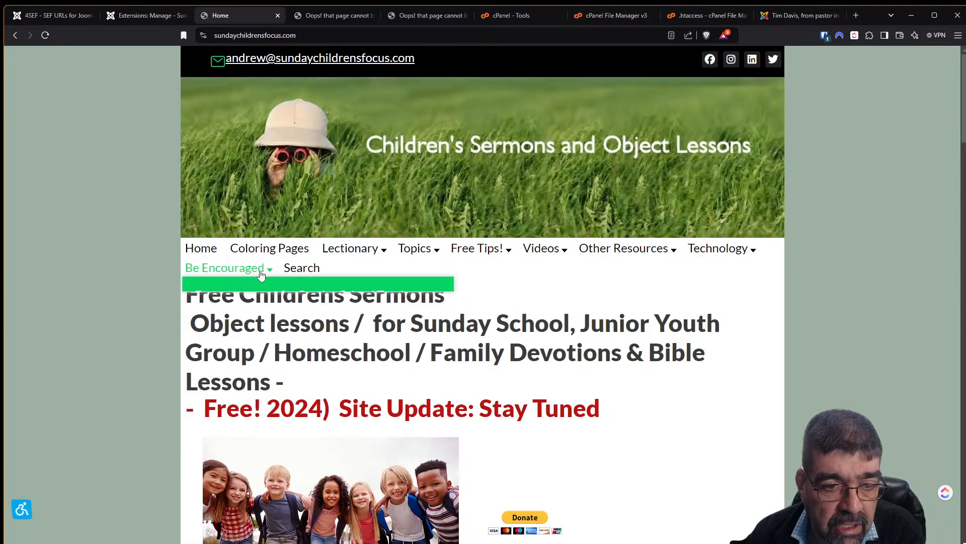
pyautogui.click(300, 270)
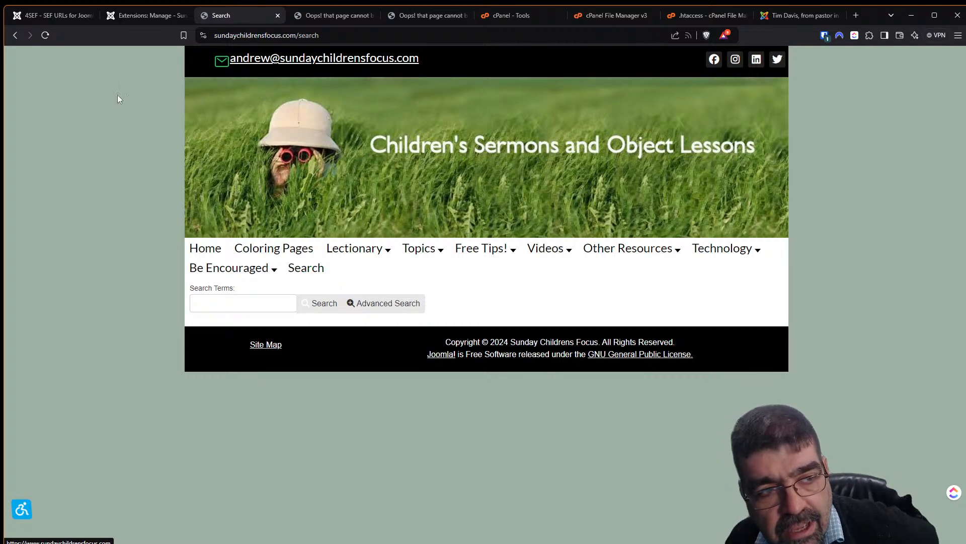
# Step: Turn on module loading in the Maximenu CK parameters of the Top Menu's Search item, using the Search module, and save it
pyautogui.click(32, 17)
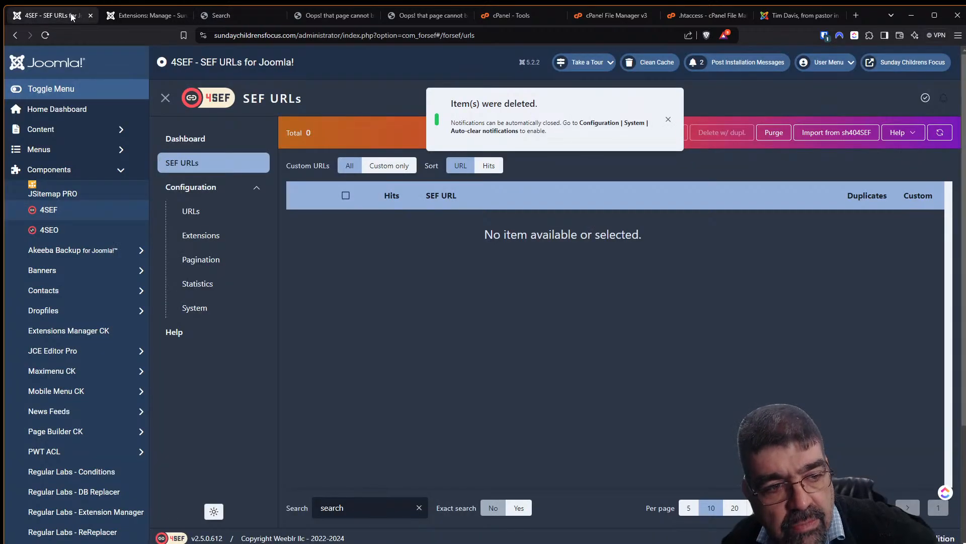
pyautogui.click(61, 111)
pyautogui.click(61, 209)
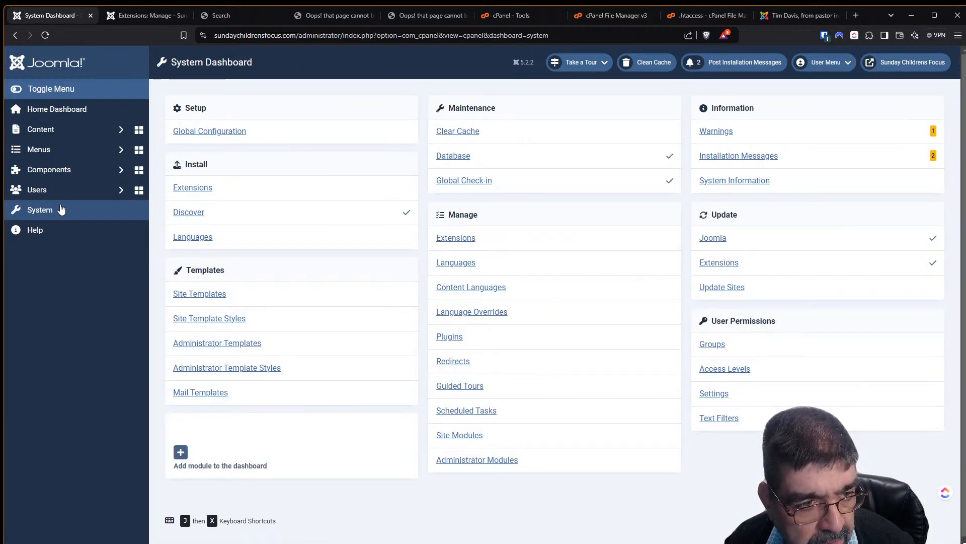
pyautogui.click(68, 155)
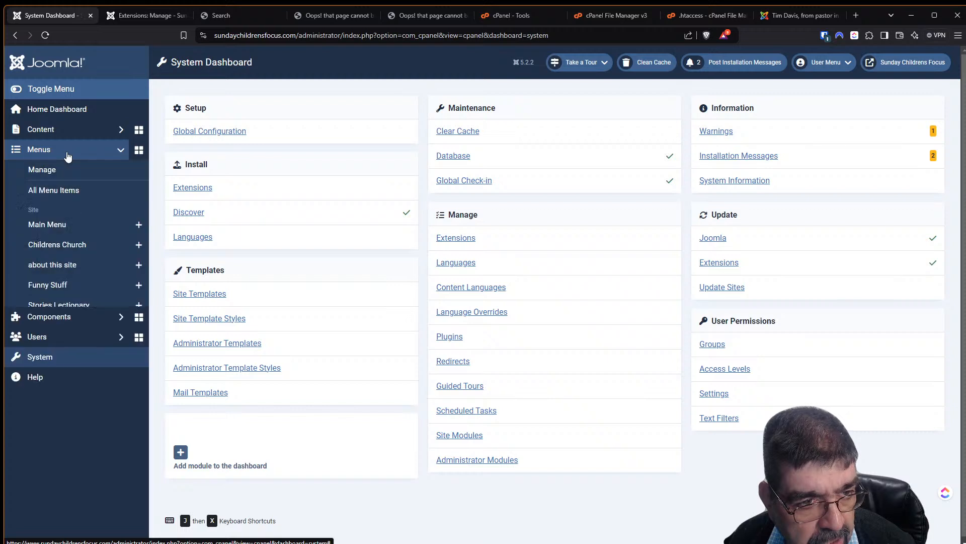
pyautogui.click(71, 190)
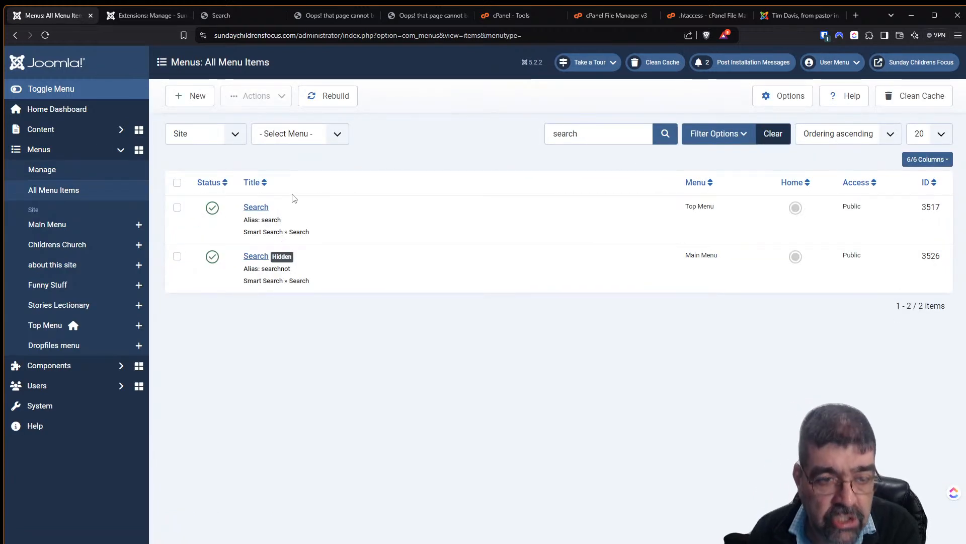
pyautogui.click(262, 208)
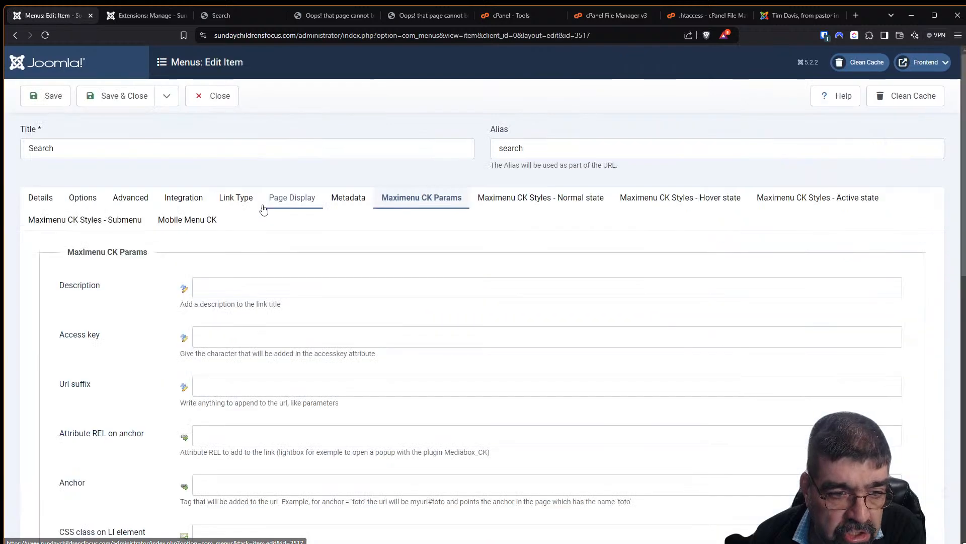
pyautogui.scroll(-12, 482, 302)
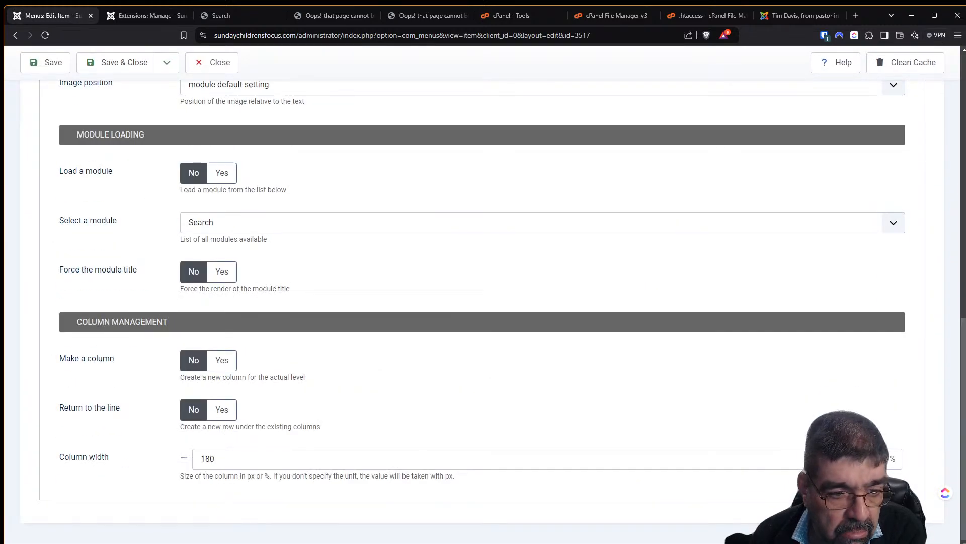
pyautogui.click(223, 180)
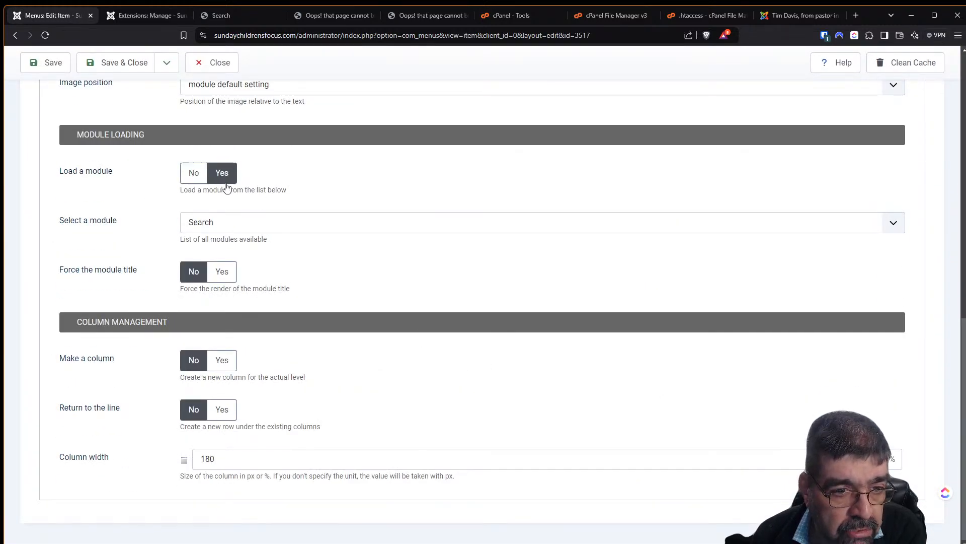
pyautogui.click(43, 62)
# Step: Test the live site's menu search box with the suggested term "mustard", then return to the home page
pyautogui.hotkey('ctrl', 'Tab')
pyautogui.hotkey('ctrl', 'Tab')
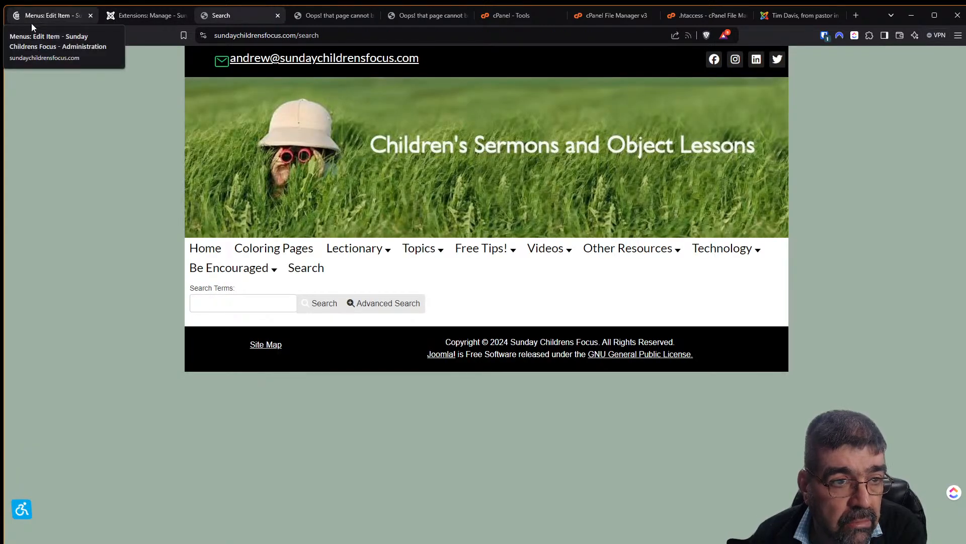
pyautogui.click(199, 248)
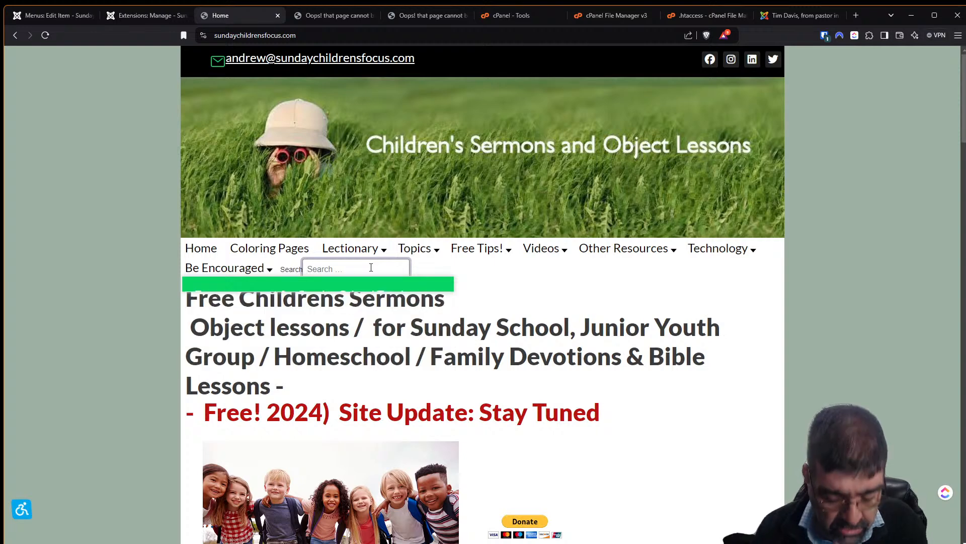
pyautogui.click(371, 267)
pyautogui.write('musta')
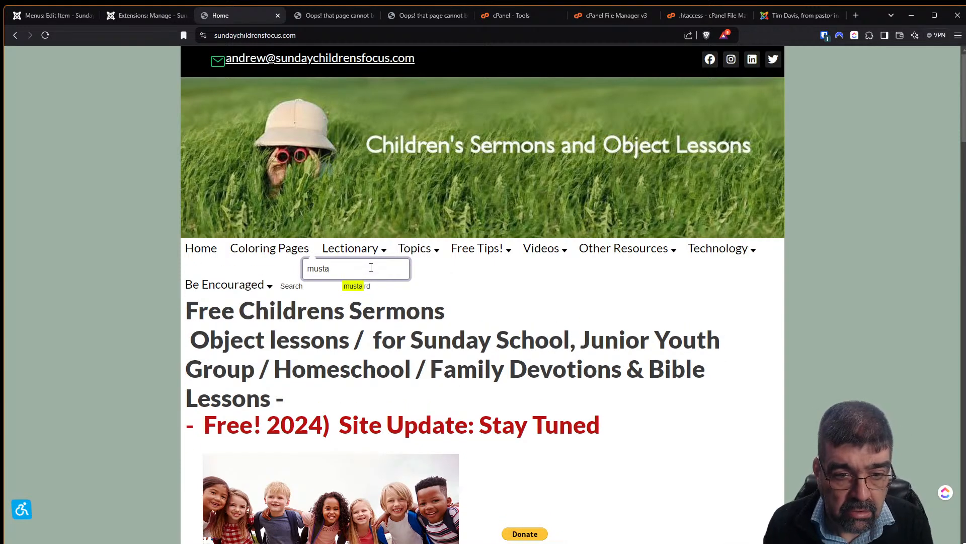
pyautogui.click(355, 286)
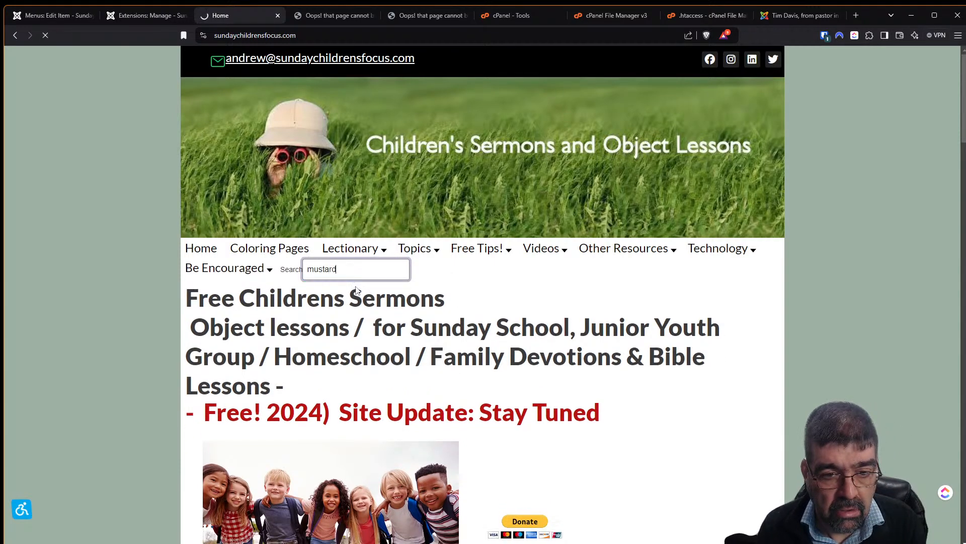
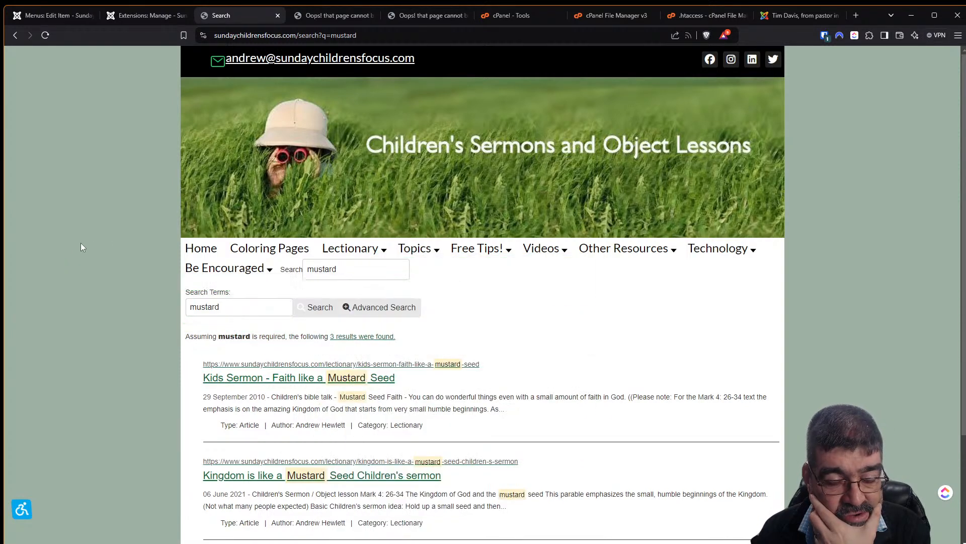
pyautogui.click(211, 248)
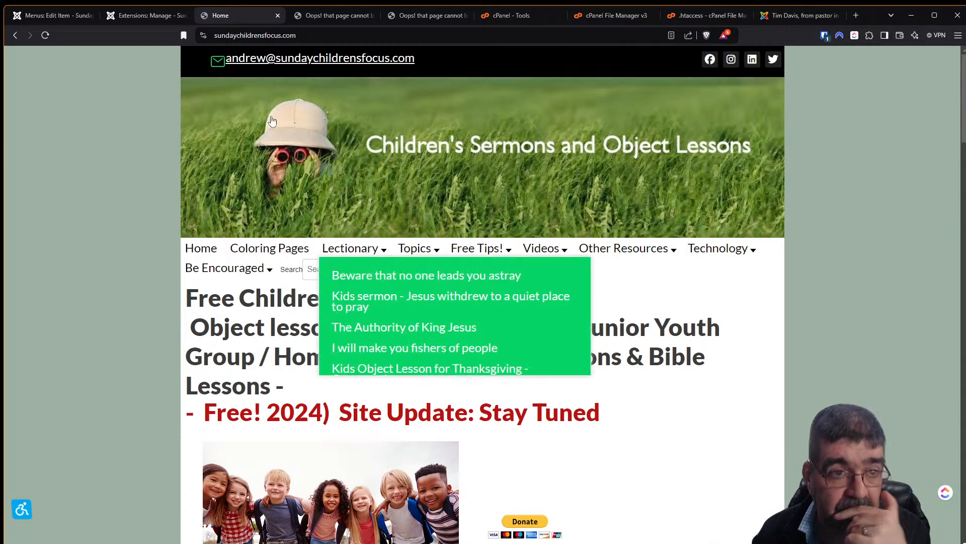
# Step: Find the Smart Search module titled Search among the site modules and open it for editing
pyautogui.click(139, 15)
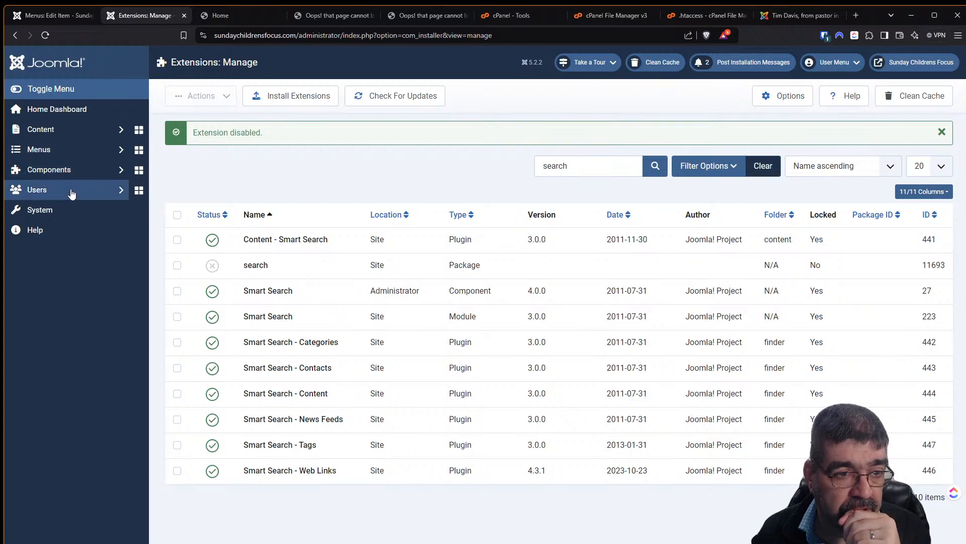
pyautogui.click(65, 213)
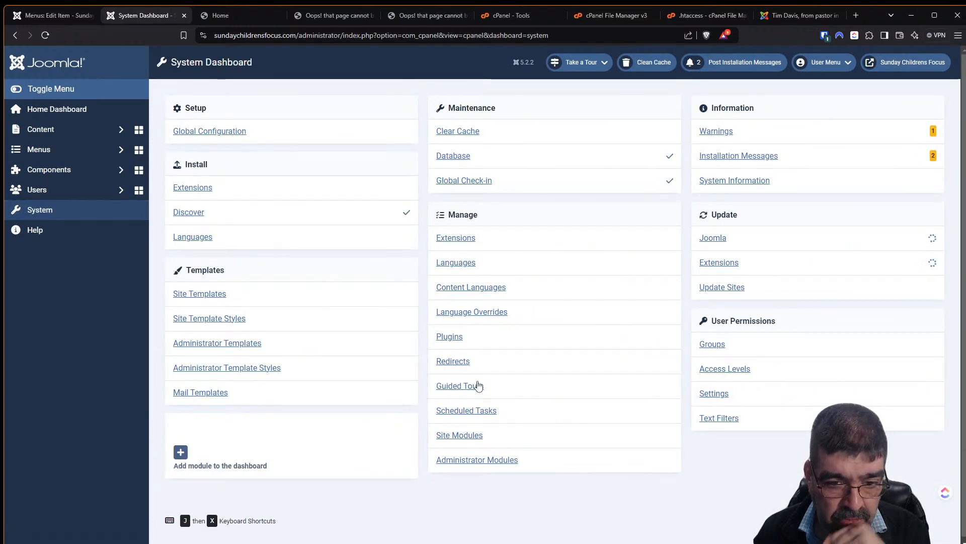
pyautogui.click(455, 437)
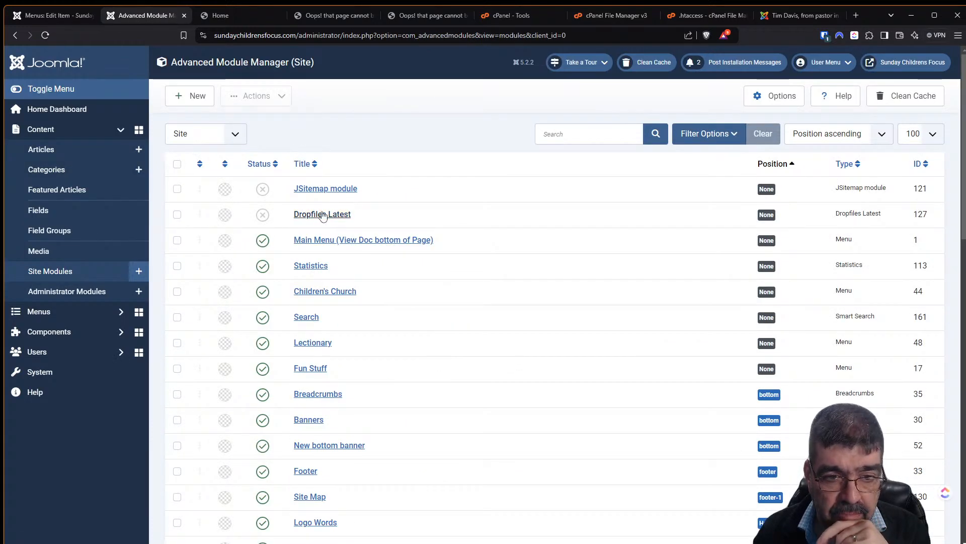
pyautogui.click(556, 129)
pyautogui.write('search')
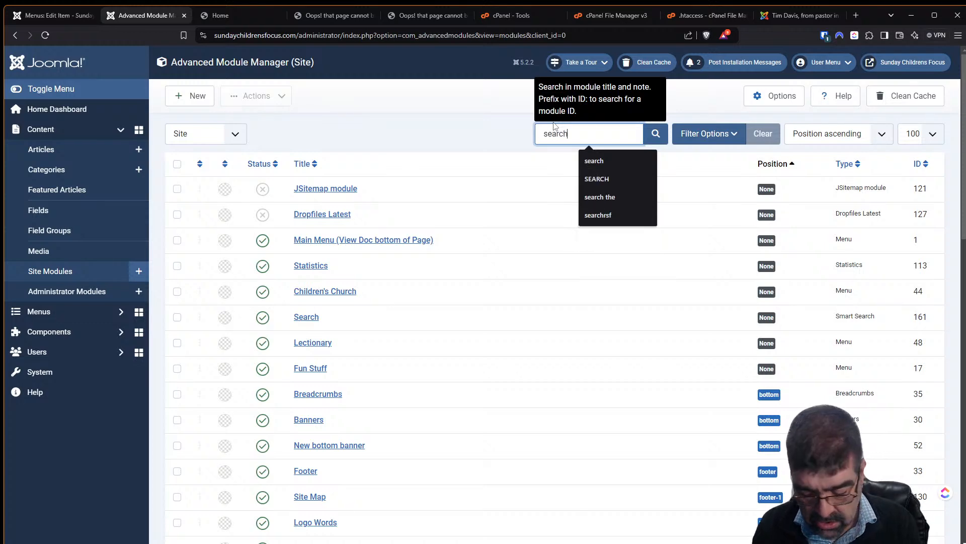
pyautogui.press('Return')
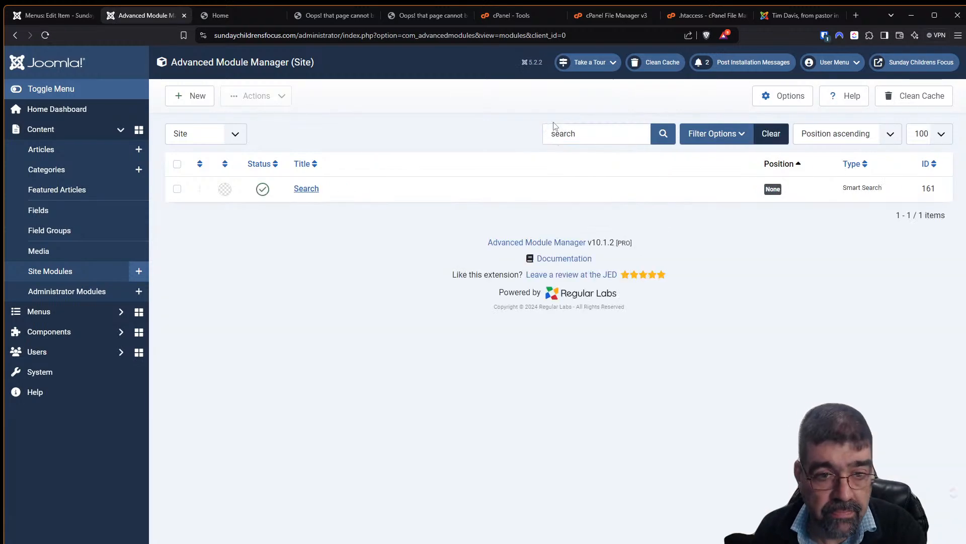
pyautogui.click(306, 189)
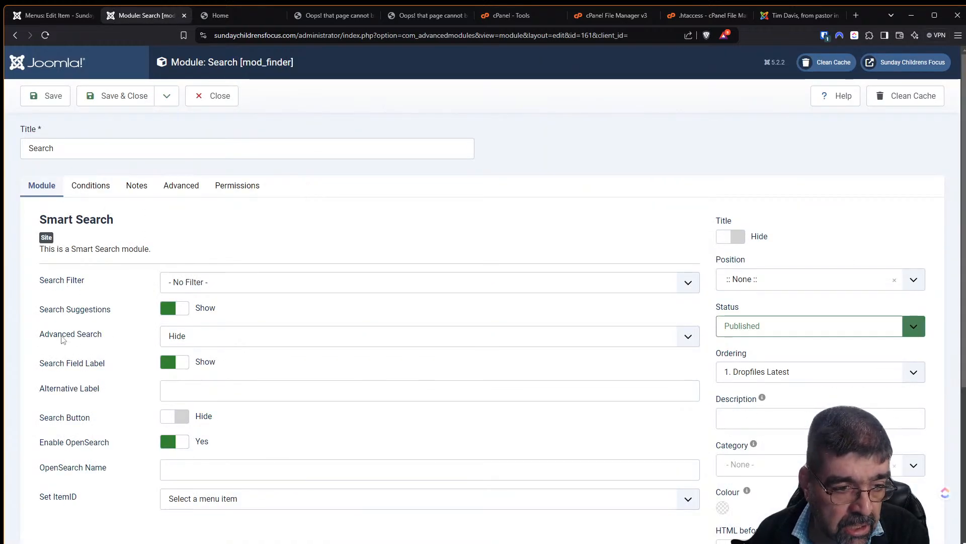
# Step: Hide the Smart Search module's Search Field Label and set the OpenSearch Name to "Sunday Children's Focus Sermons for Children"
pyautogui.click(167, 368)
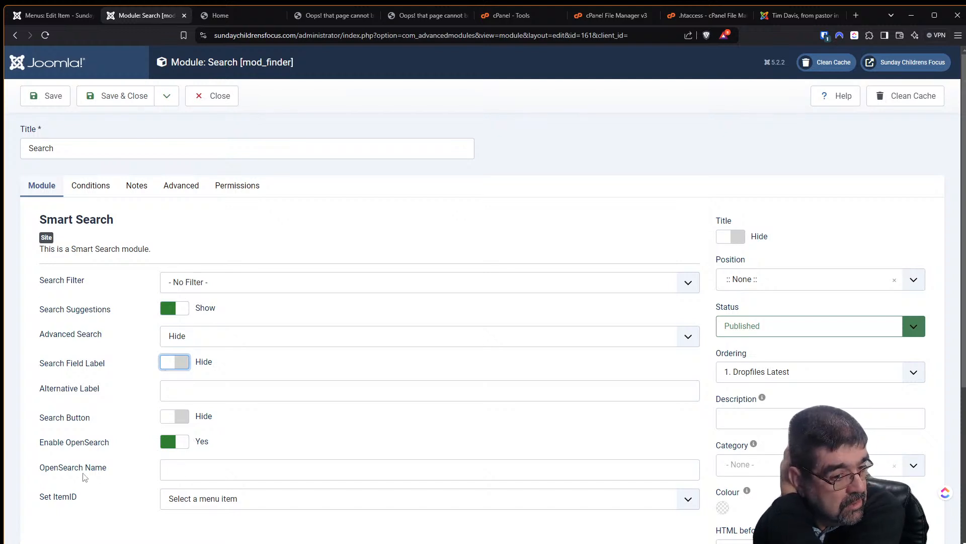
pyautogui.click(62, 474)
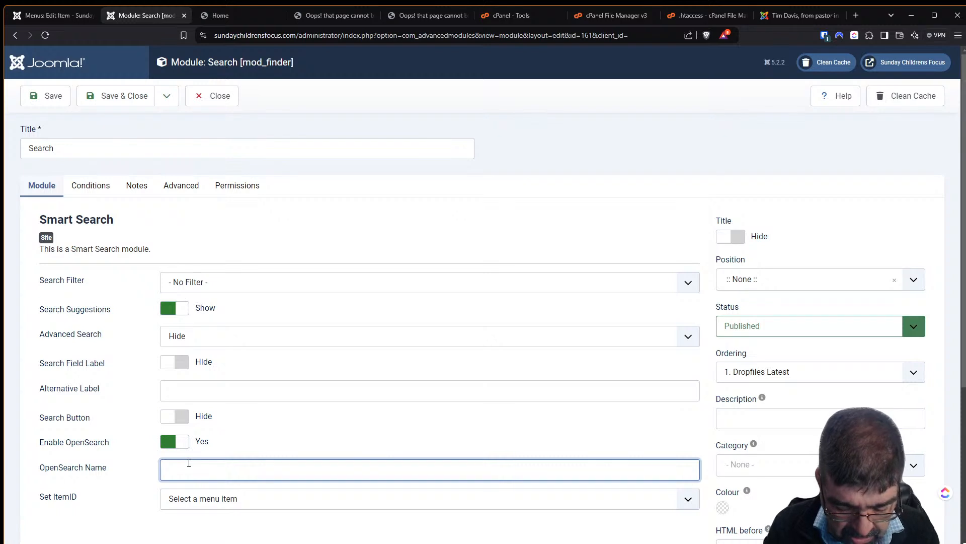
pyautogui.write('Sunda')
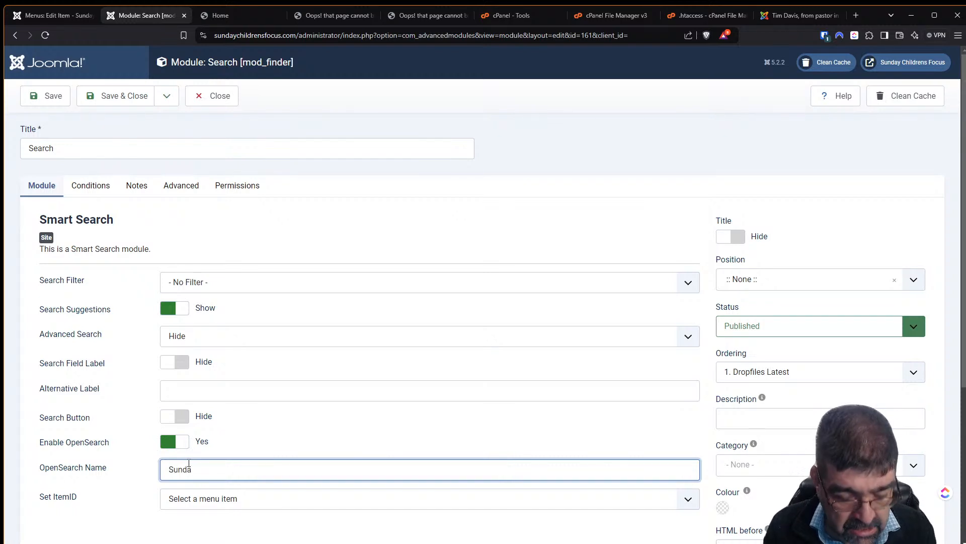
pyautogui.write('y Chbi')
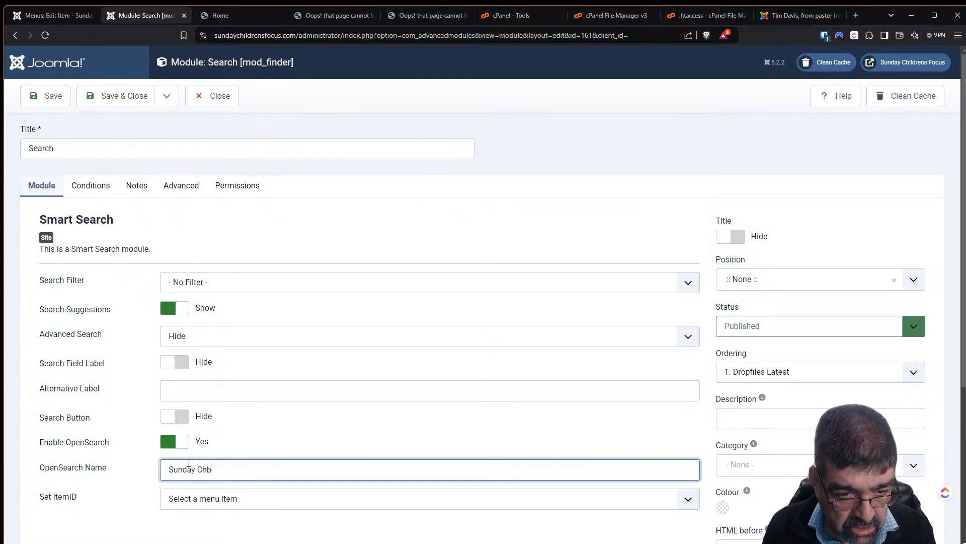
pyautogui.press('BackSpace')
pyautogui.write('ildre')
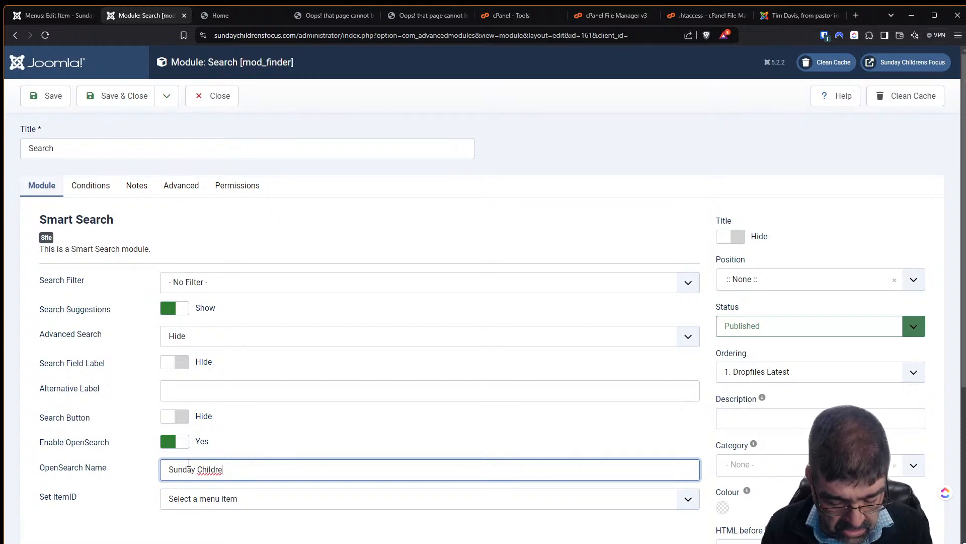
pyautogui.write("n's Fo")
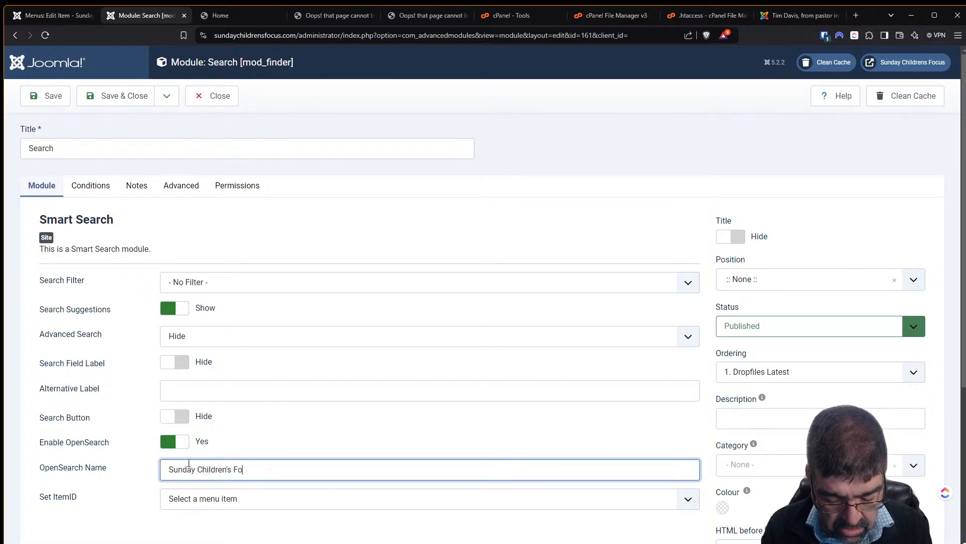
pyautogui.write('s')
pyautogui.press('BackSpace')
pyautogui.write('cus Chi')
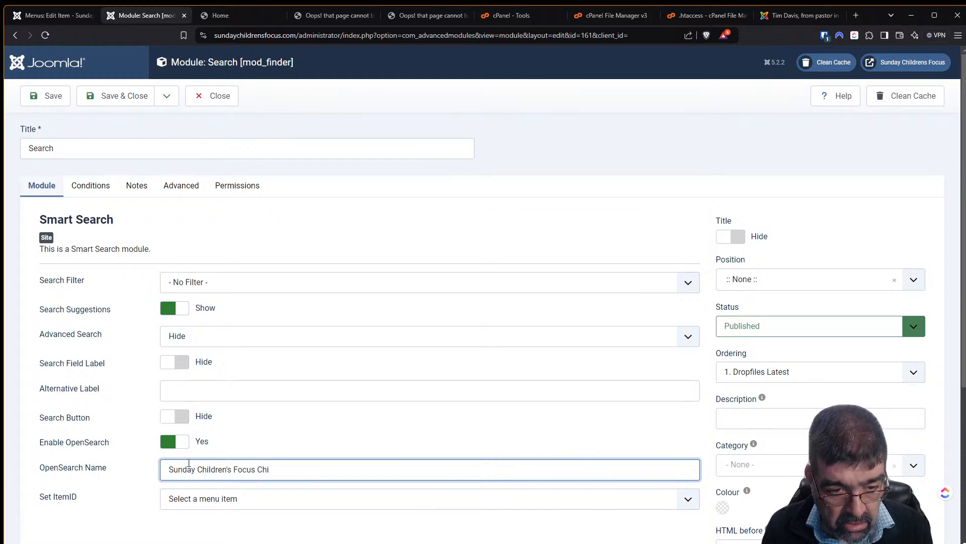
pyautogui.write('ldrens')
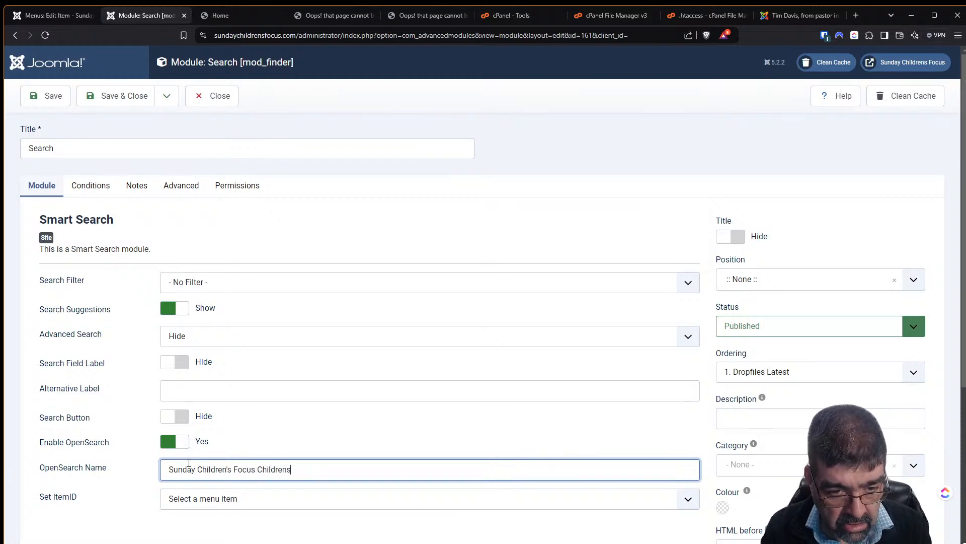
pyautogui.write("' Sermons")
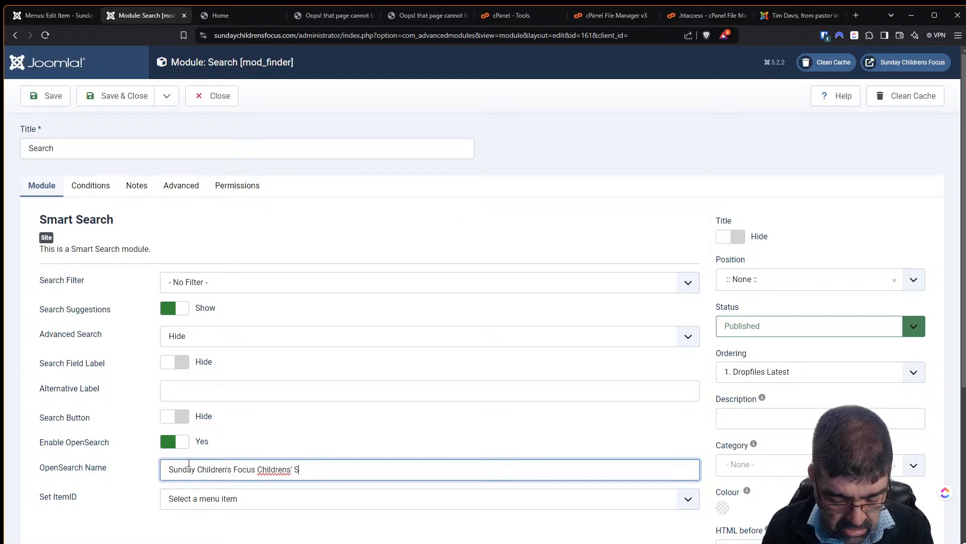
pyautogui.press('BackSpace')
pyautogui.press('BackSpace')
pyautogui.press('BackSpace')
pyautogui.press('BackSpace')
pyautogui.press('BackSpace')
pyautogui.press('BackSpace')
pyautogui.press('BackSpace')
pyautogui.press('BackSpace')
pyautogui.press('BackSpace')
pyautogui.press('BackSpace')
pyautogui.press('BackSpace')
pyautogui.press('BackSpace')
pyautogui.press('BackSpace')
pyautogui.press('BackSpace')
pyautogui.press('BackSpace')
pyautogui.press('BackSpace')
pyautogui.press('BackSpace')
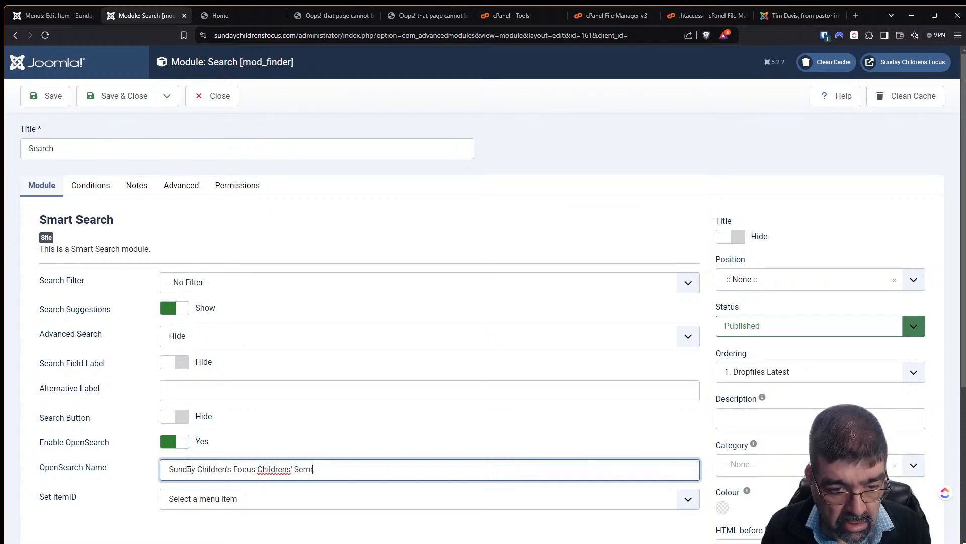
pyautogui.write('Sermons fo')
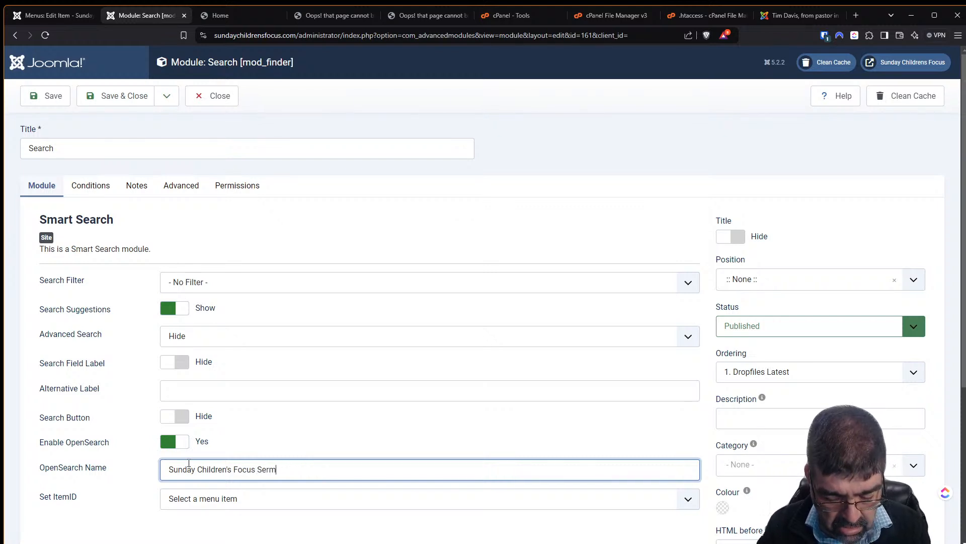
pyautogui.write('r F')
pyautogui.press('BackSpace')
pyautogui.write('Children')
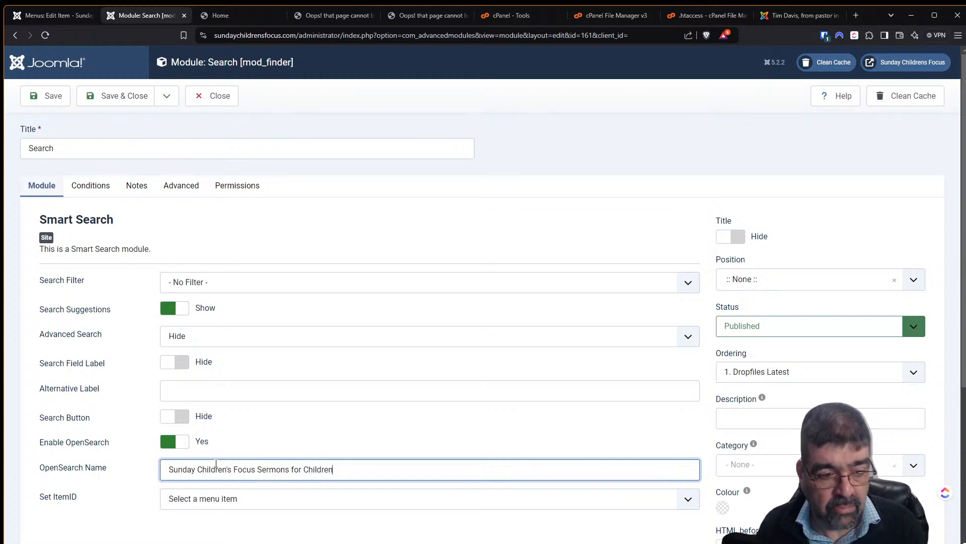
# Step: Check the menu items offered for Set ItemID without choosing one, and save the Search module
pyautogui.scroll(-1, 382, 274)
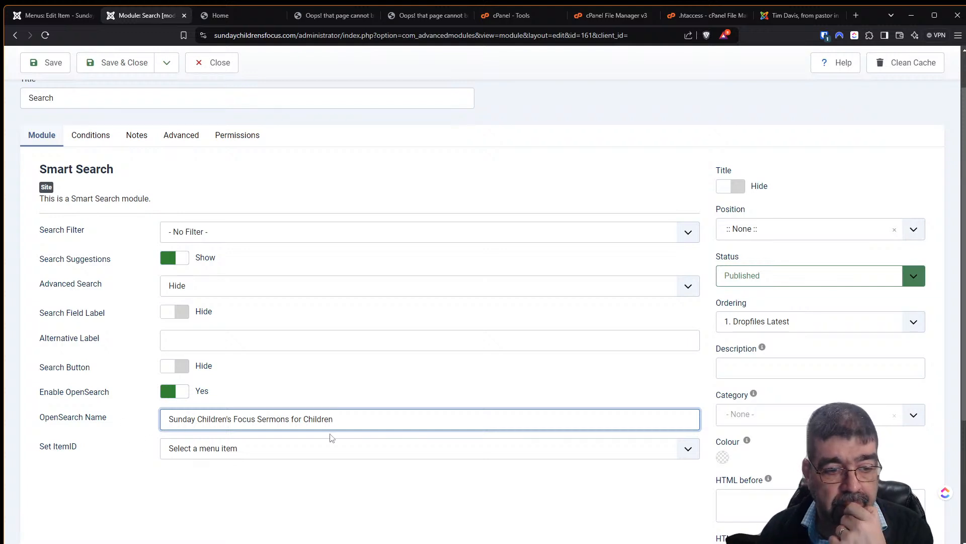
pyautogui.click(326, 450)
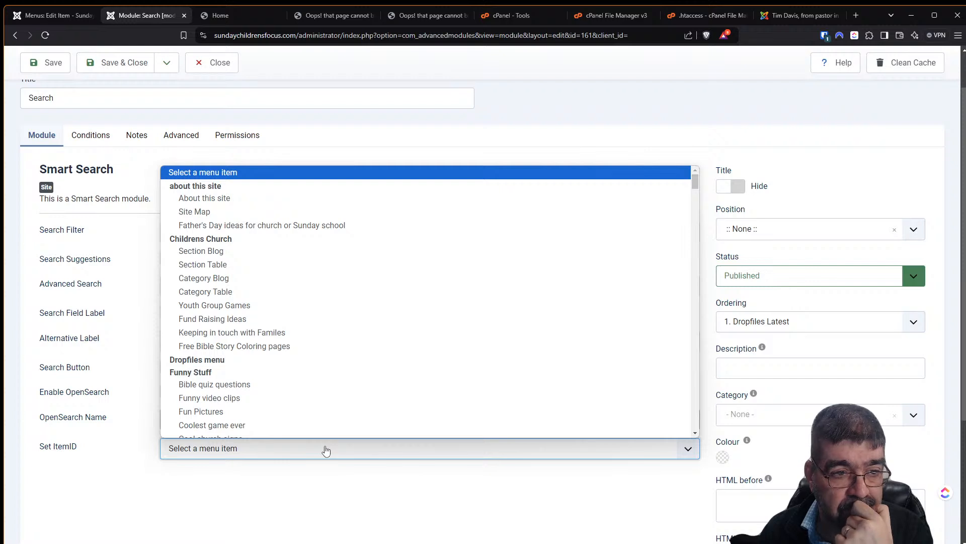
pyautogui.click(121, 468)
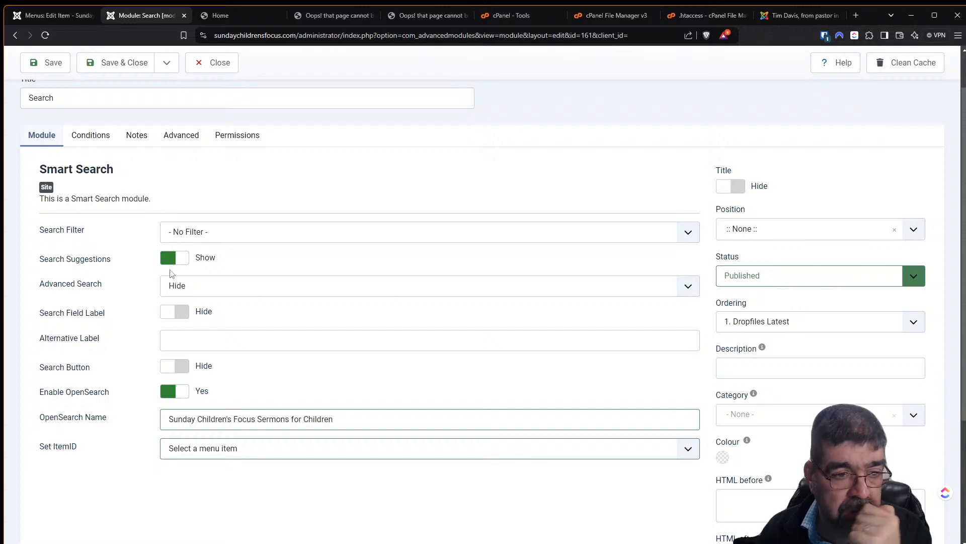
pyautogui.click(47, 62)
# Step: Switch to the live home page and test the menu search box's suggestions with the partial term "mus"
pyautogui.click(233, 16)
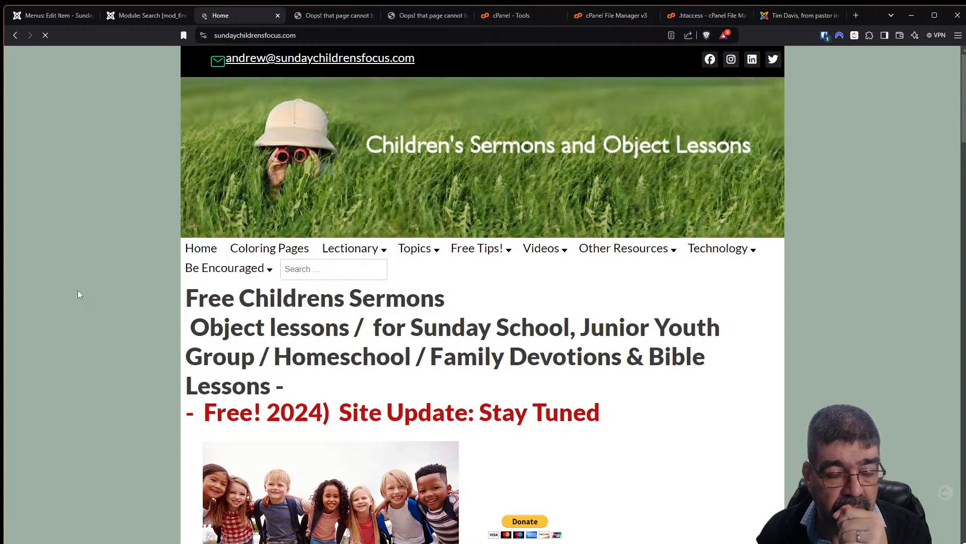
pyautogui.click(342, 270)
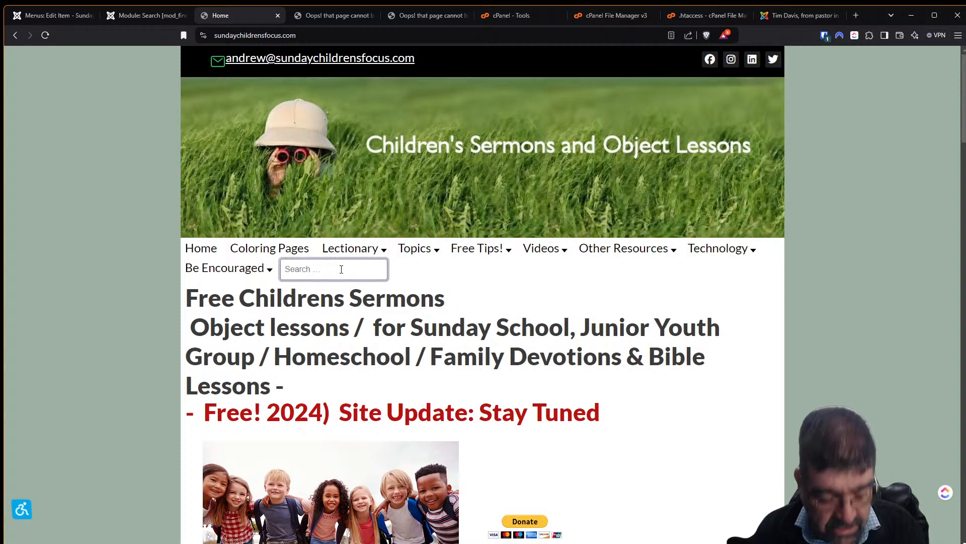
pyautogui.write('s')
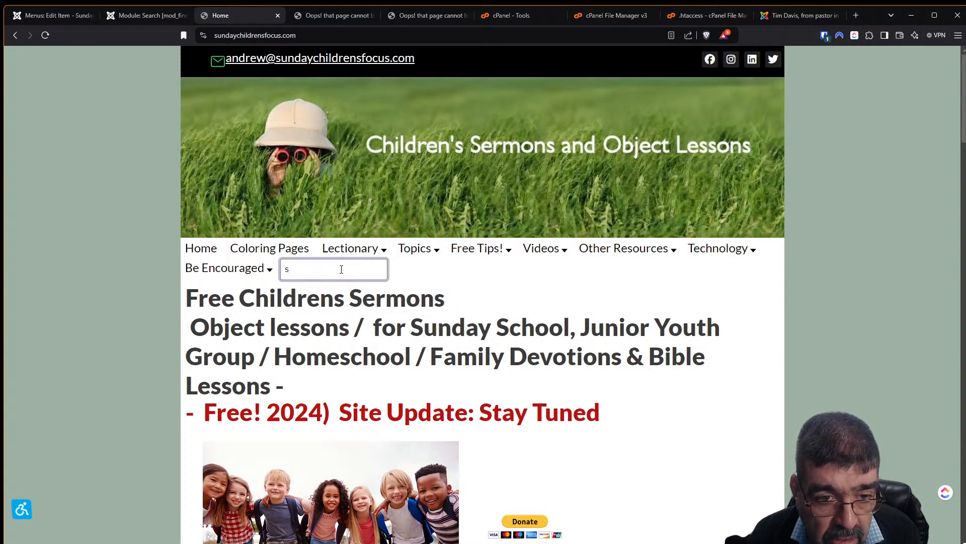
pyautogui.press('BackSpace')
pyautogui.write('mu')
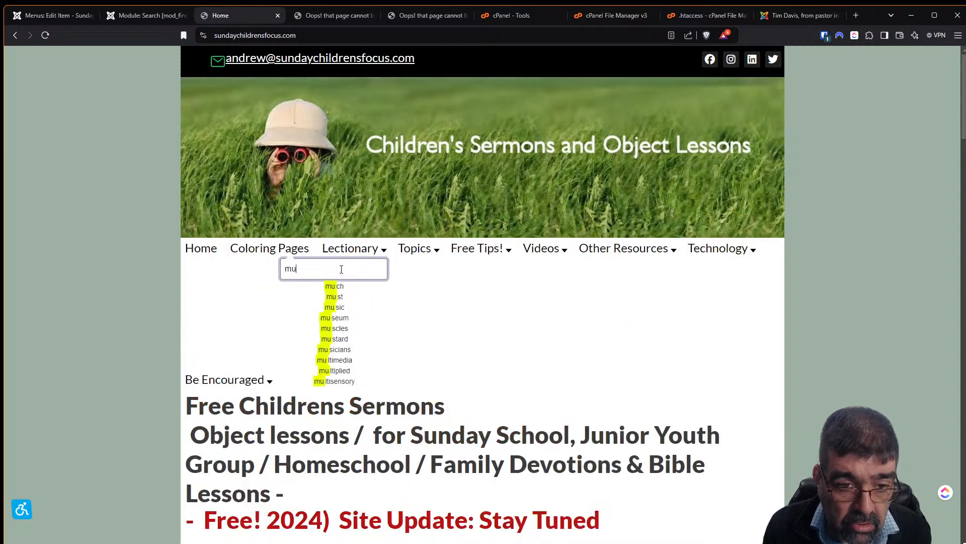
pyautogui.write('s')
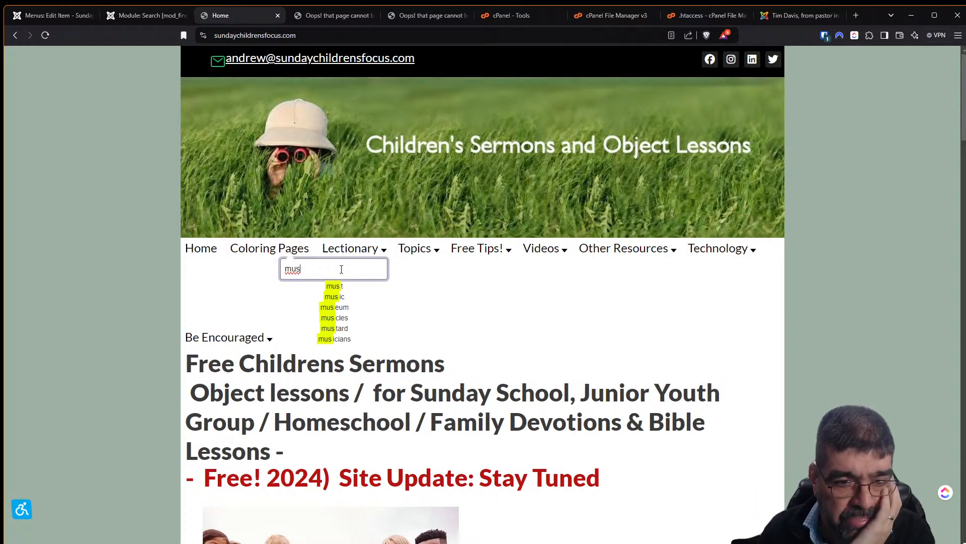
# Step: Inspect the markup and styles of the suggestion list and search input in the developer tools, extending the term to "must"
pyautogui.rightClick(310, 306)
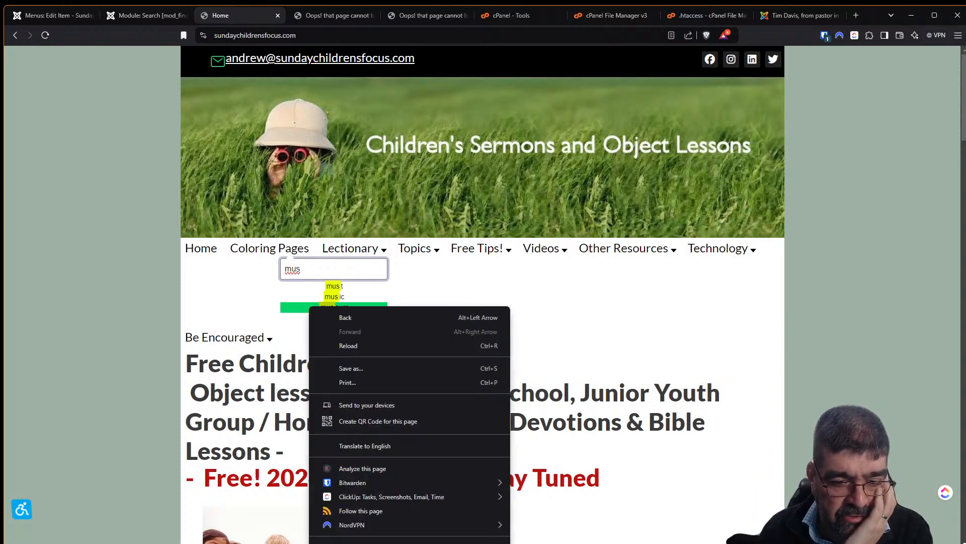
pyautogui.click(350, 543)
pyautogui.scroll(-2, 449, 273)
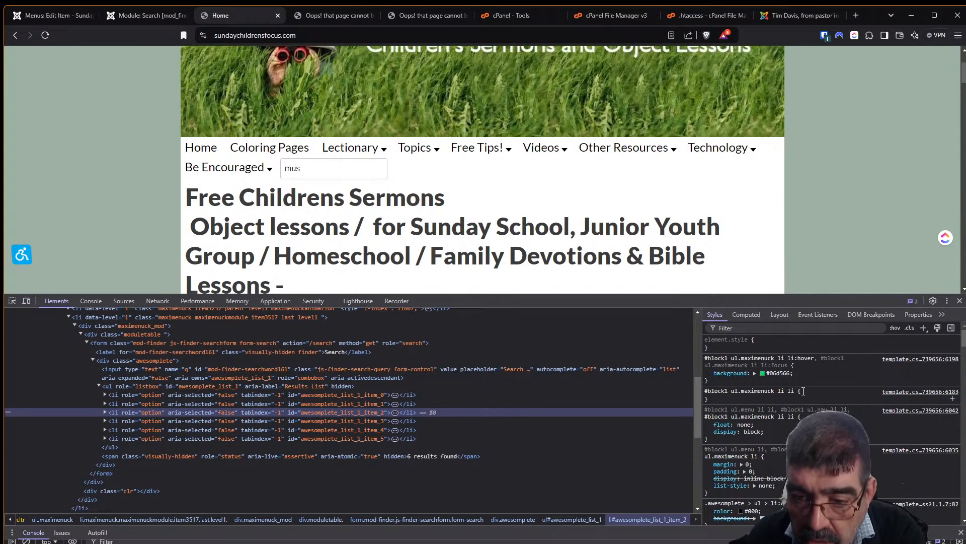
pyautogui.click(310, 168)
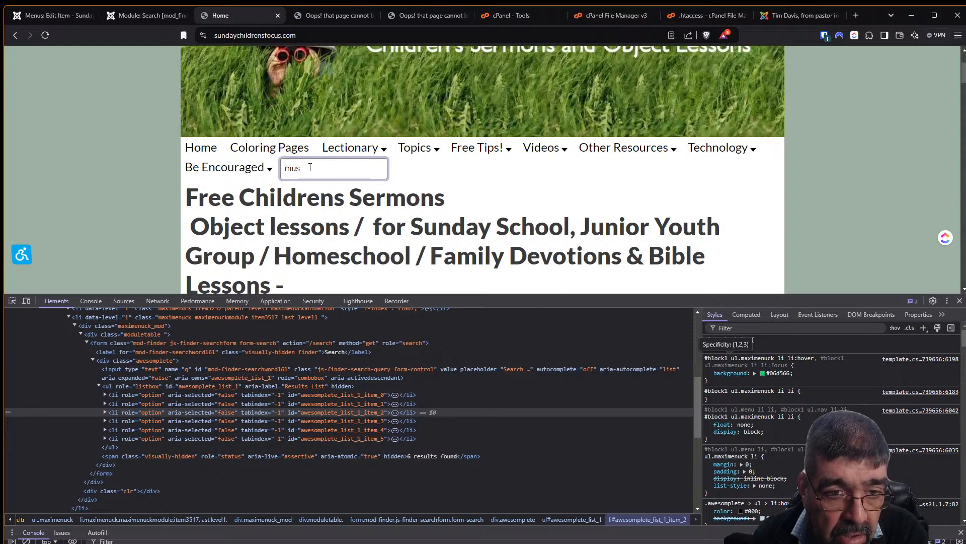
pyautogui.write('t')
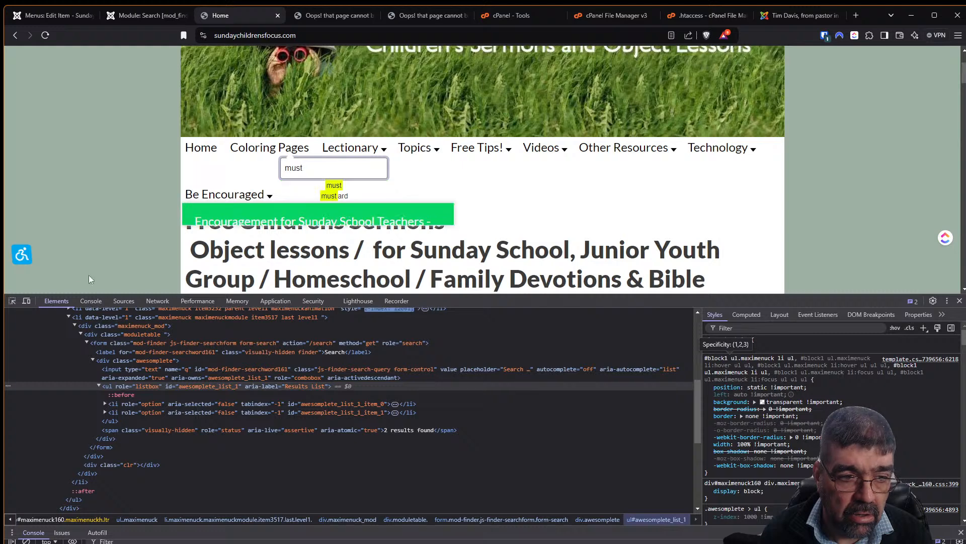
pyautogui.click(13, 302)
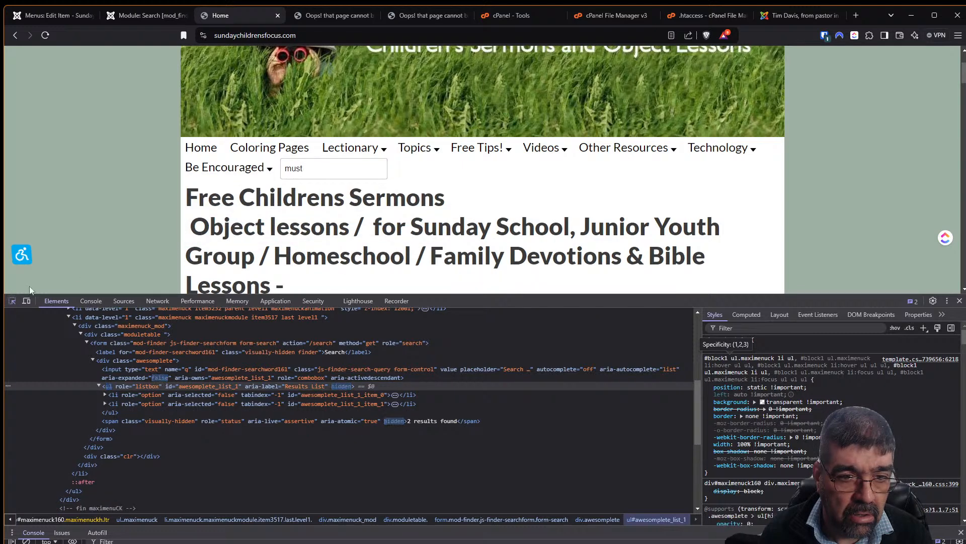
pyautogui.click(339, 160)
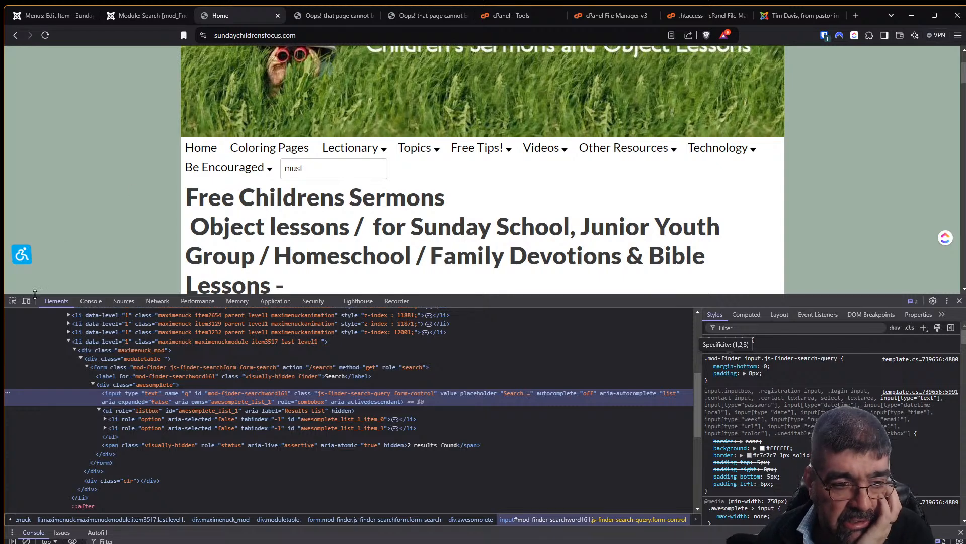
# Step: Set Search Suggestions to Hide in the Search module's settings and save the module
pyautogui.click(136, 15)
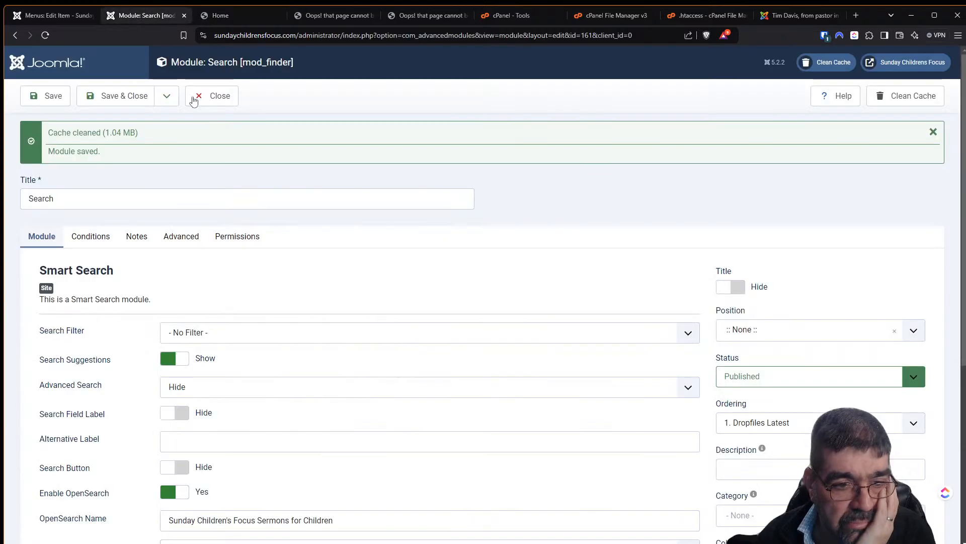
pyautogui.scroll(-2, 326, 220)
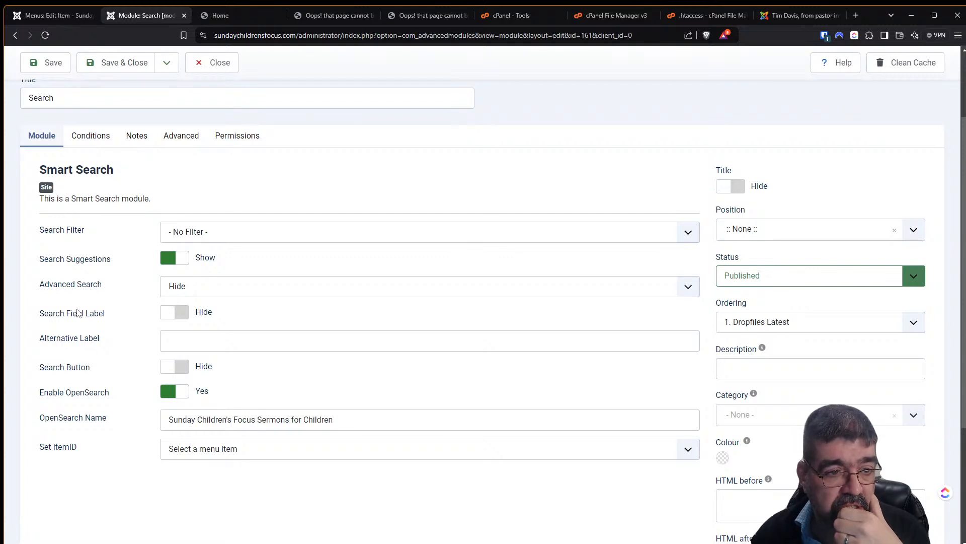
pyautogui.click(168, 258)
pyautogui.click(53, 65)
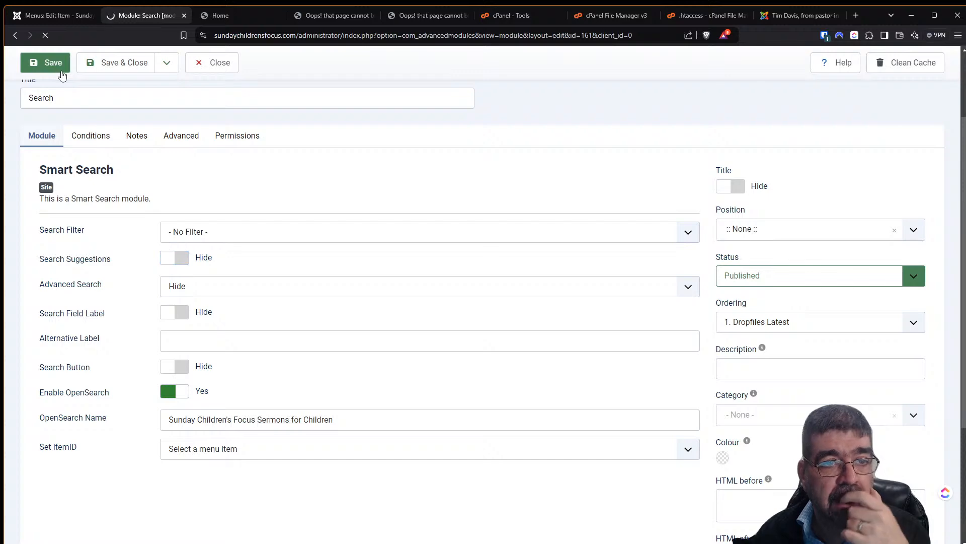
# Step: Reload the live home page, search for "mustard" from the menu search box, and close the developer tools
pyautogui.click(223, 17)
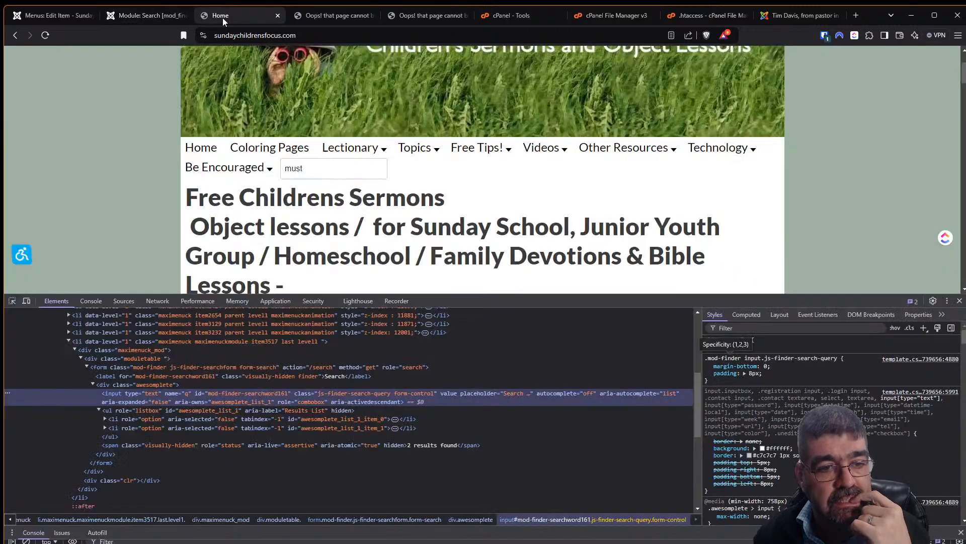
pyautogui.click(45, 36)
pyautogui.click(298, 165)
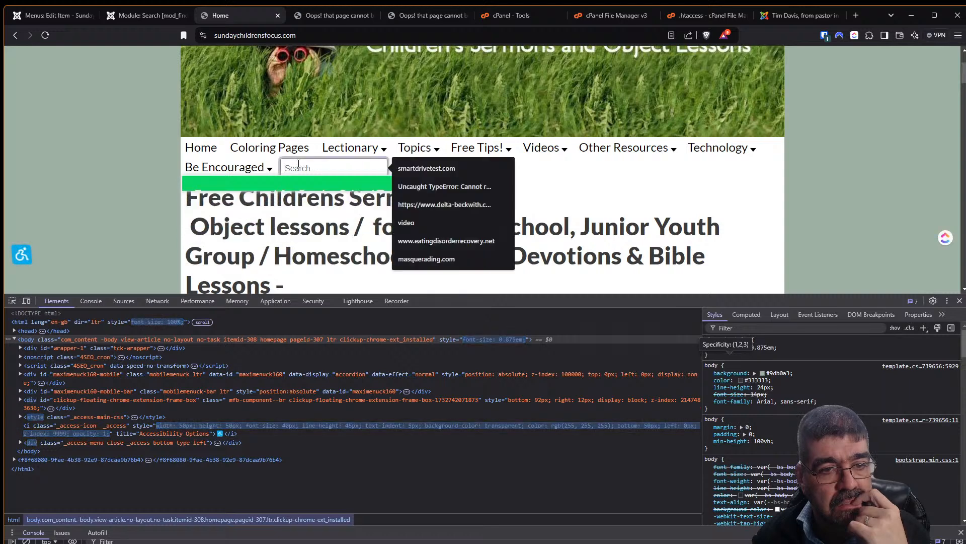
pyautogui.write('must')
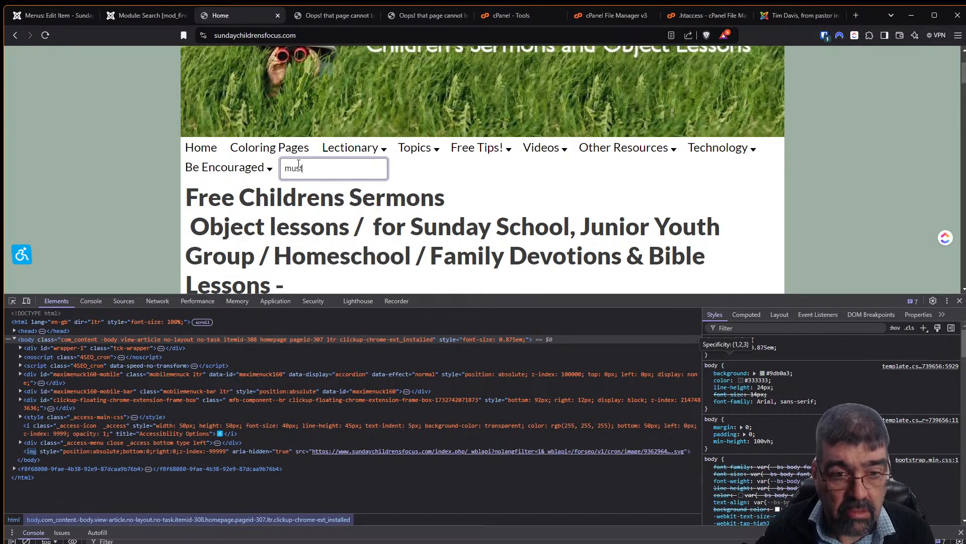
pyautogui.write('ar')
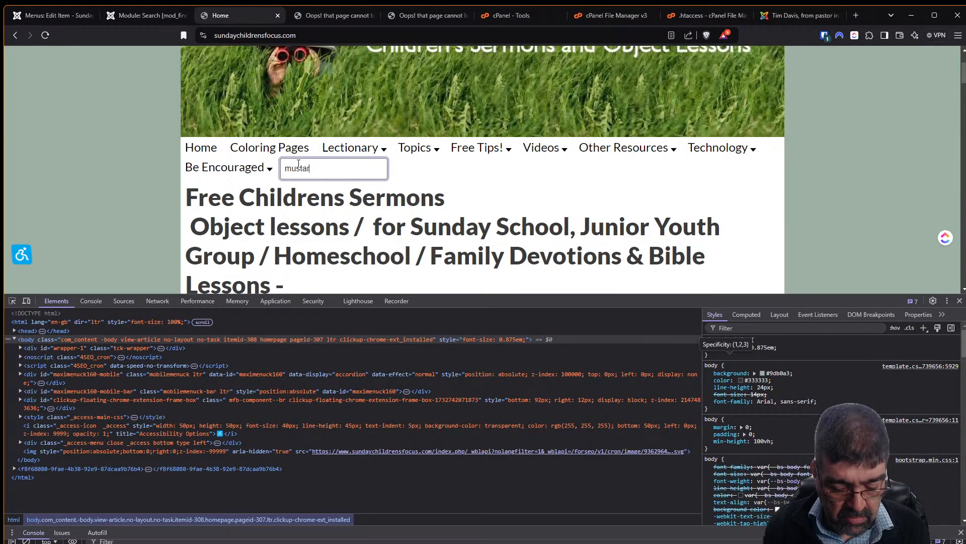
pyautogui.write('d')
pyautogui.press('Return')
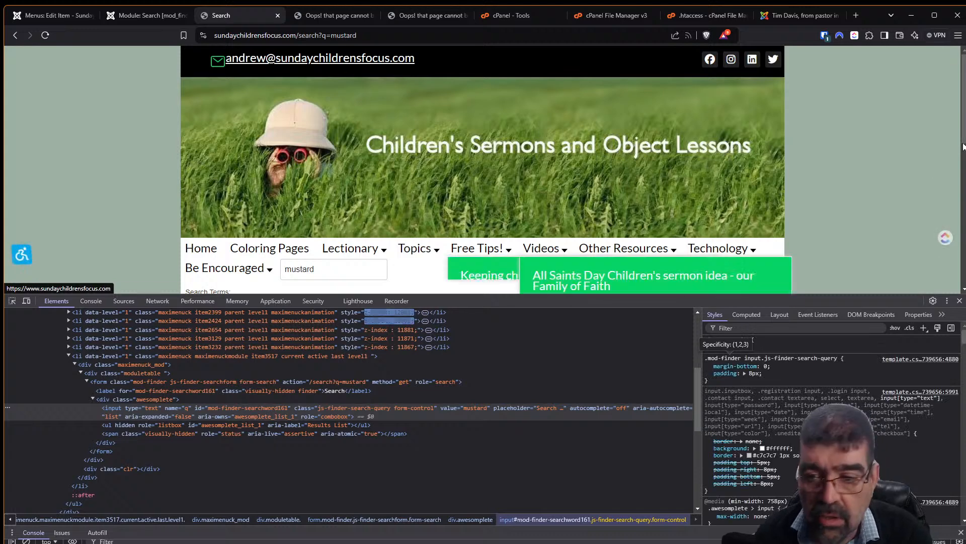
pyautogui.click(960, 300)
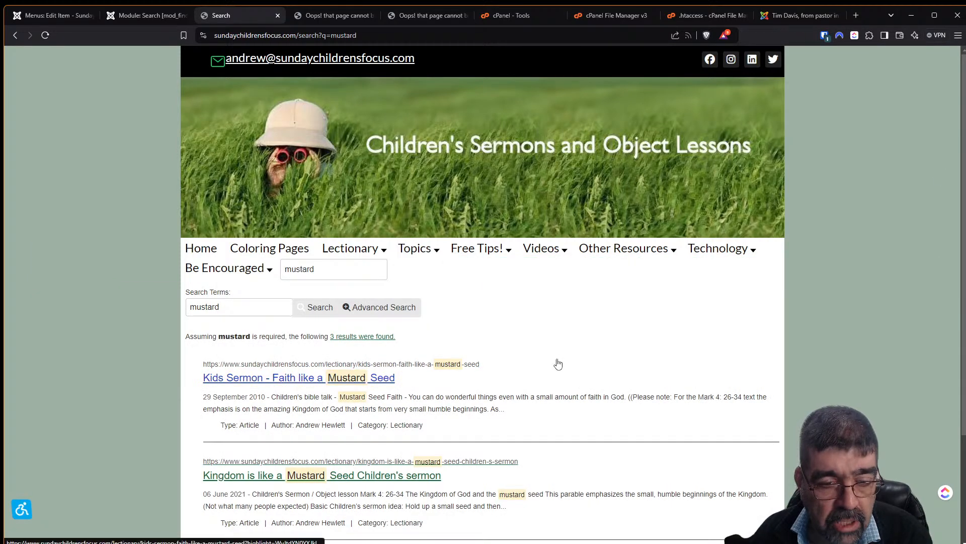
# Step: Test the menu search box on the live results page with "christmas" and the partial term "chris"
pyautogui.doubleClick(326, 269)
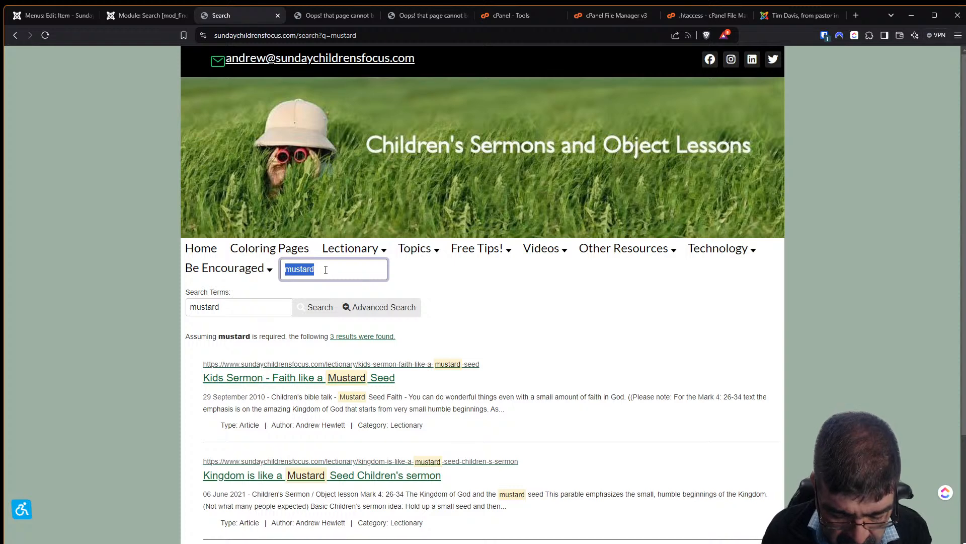
pyautogui.write('christmas')
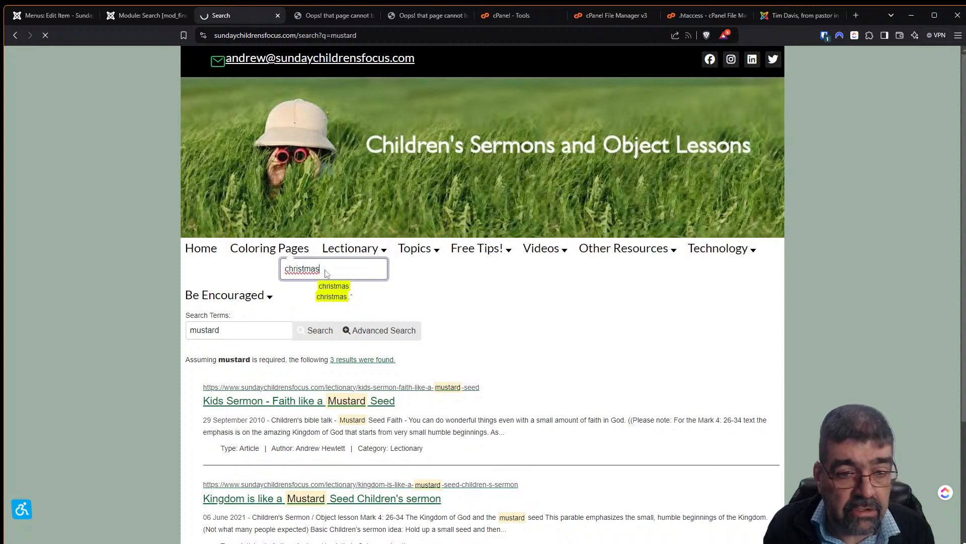
pyautogui.press('Return')
pyautogui.doubleClick(326, 270)
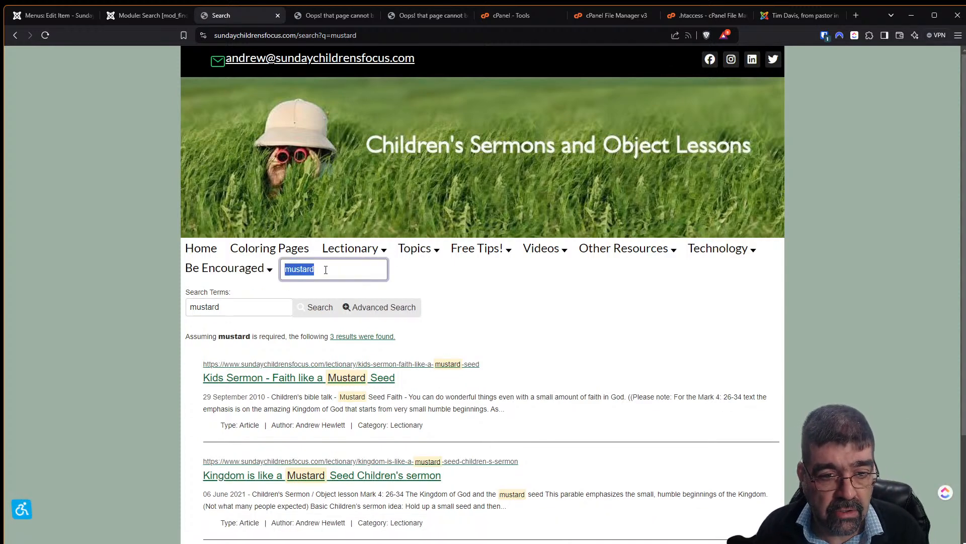
pyautogui.write('chris')
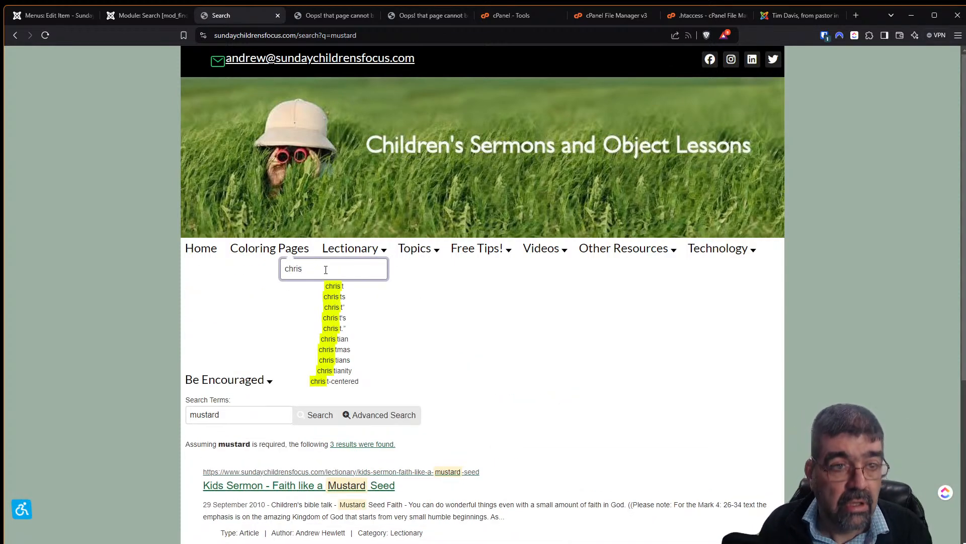
# Step: Review the Search module's settings and the Search menu item's Maximenu CK module loading and column parameters, then close the menu item
pyautogui.click(139, 15)
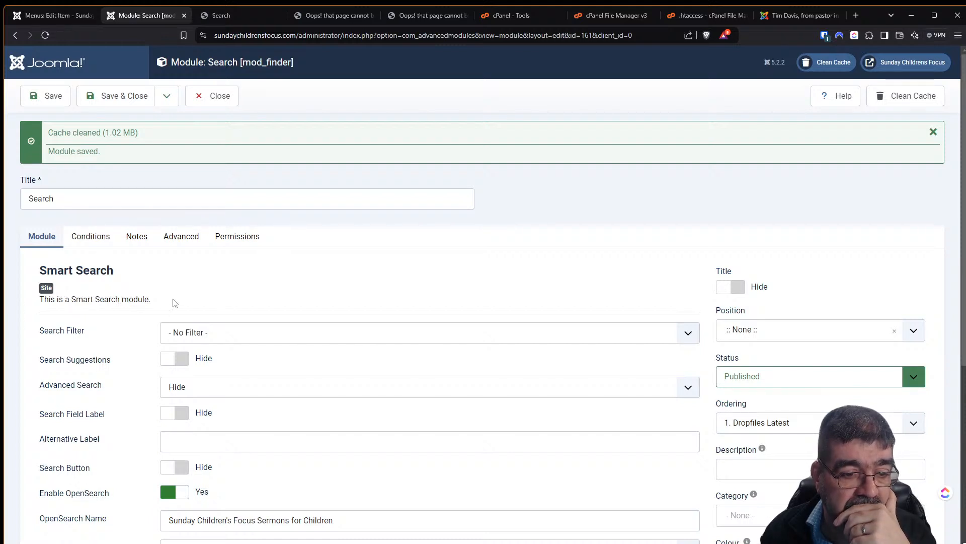
pyautogui.scroll(-3, 174, 303)
pyautogui.scroll(2, 171, 307)
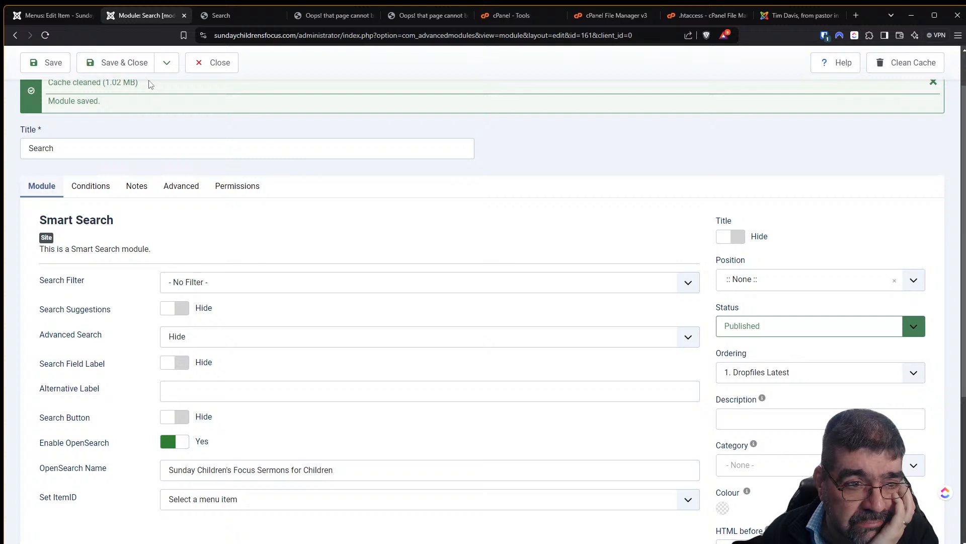
pyautogui.scroll(1, 740, 202)
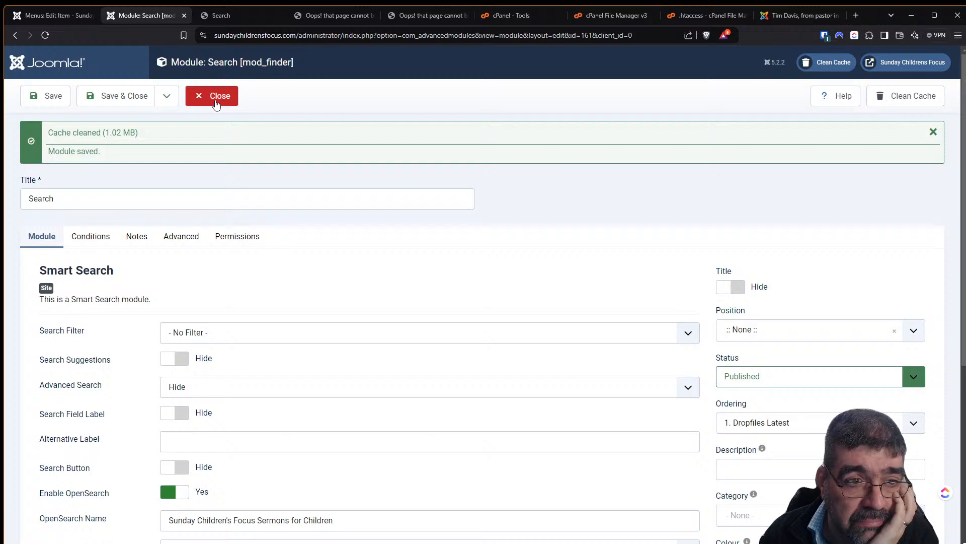
pyautogui.click(50, 16)
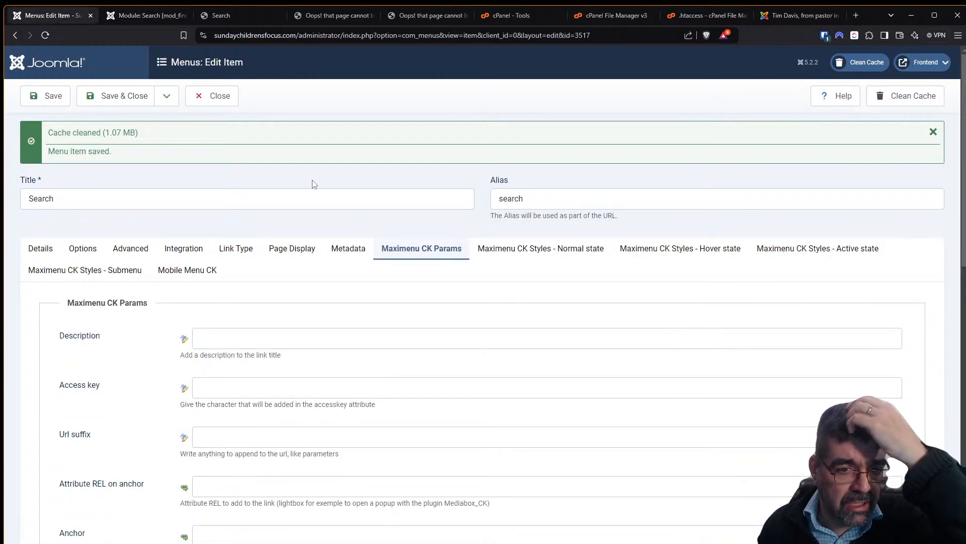
pyautogui.scroll(-10, 312, 184)
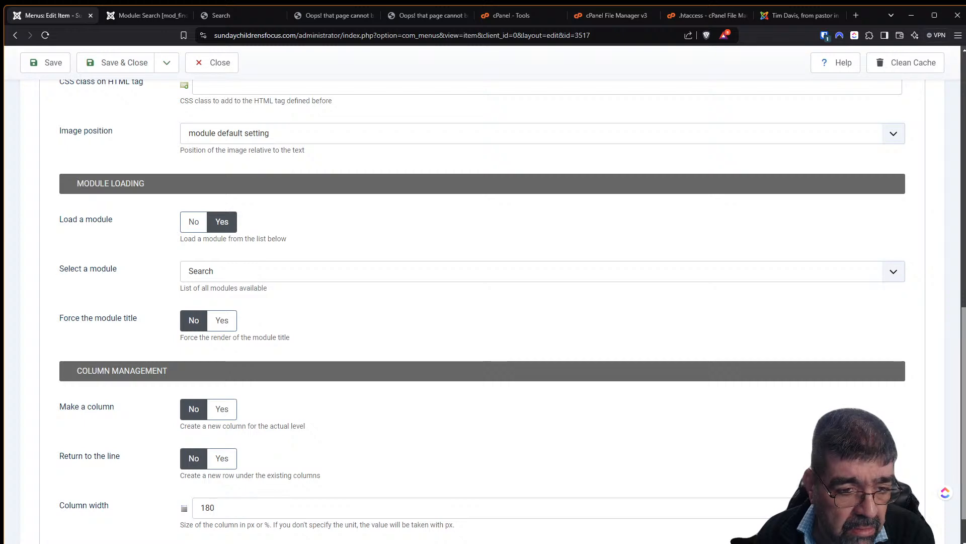
pyautogui.scroll(-1, 957, 436)
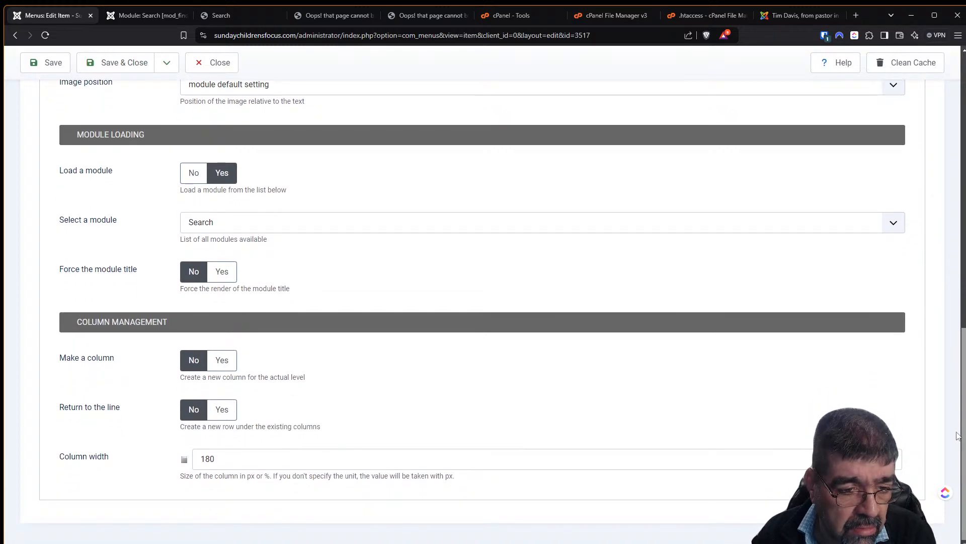
pyautogui.scroll(2, 958, 436)
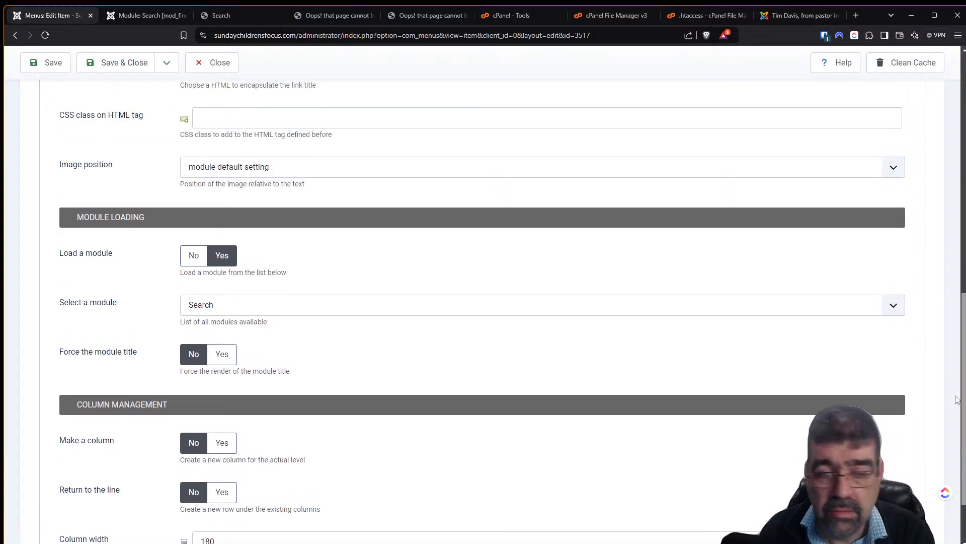
pyautogui.moveTo(956, 396); pyautogui.dragTo(956, 136)
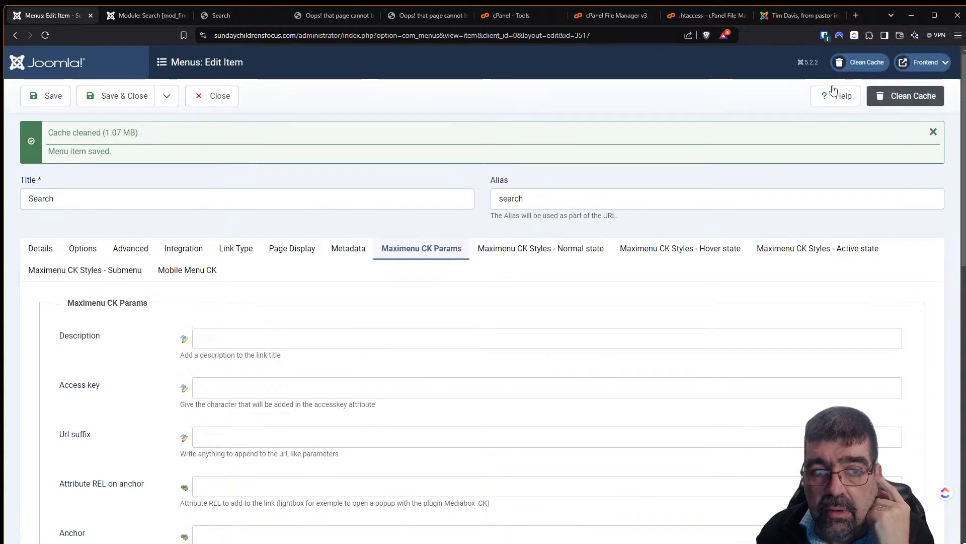
pyautogui.click(231, 105)
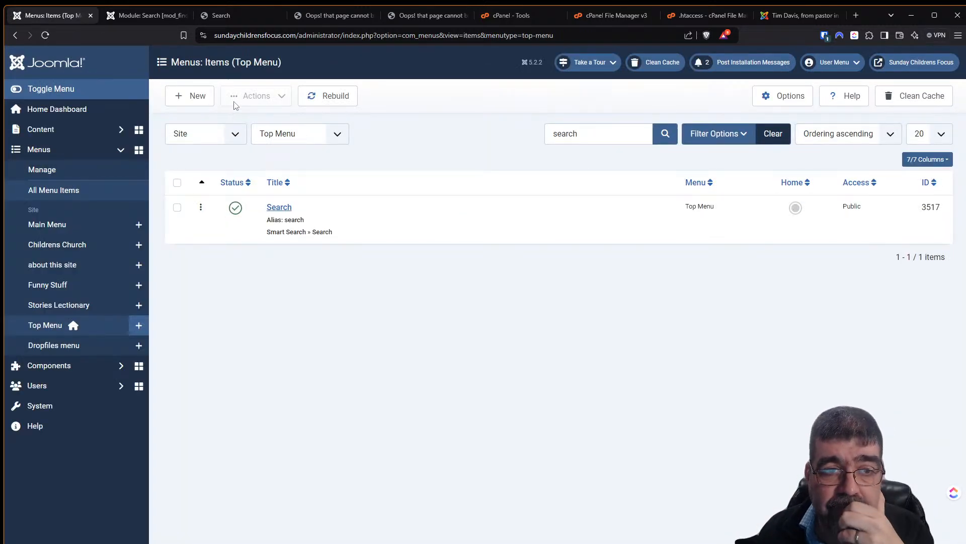
# Step: Open the Smart Search component, clear its index and index the site's content again
pyautogui.click(87, 371)
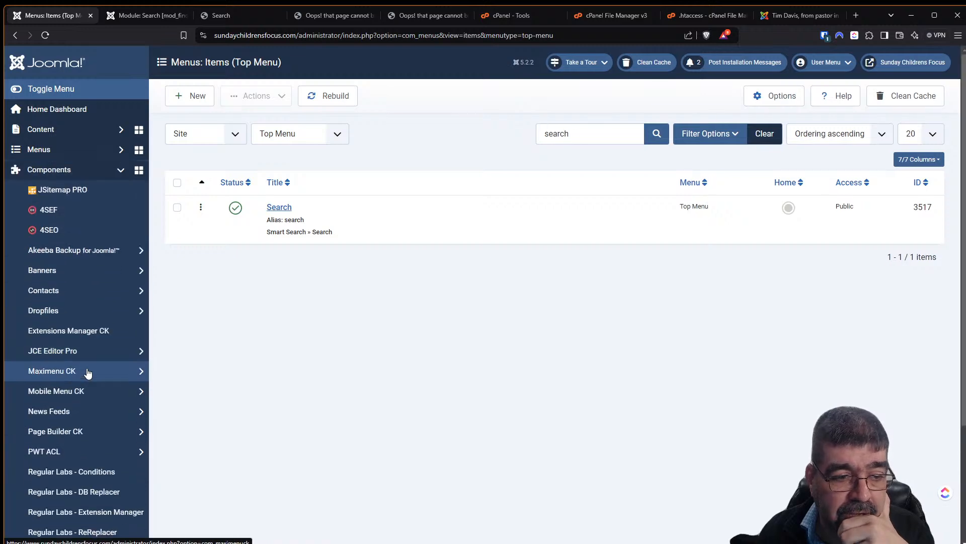
pyautogui.scroll(-3, 79, 202)
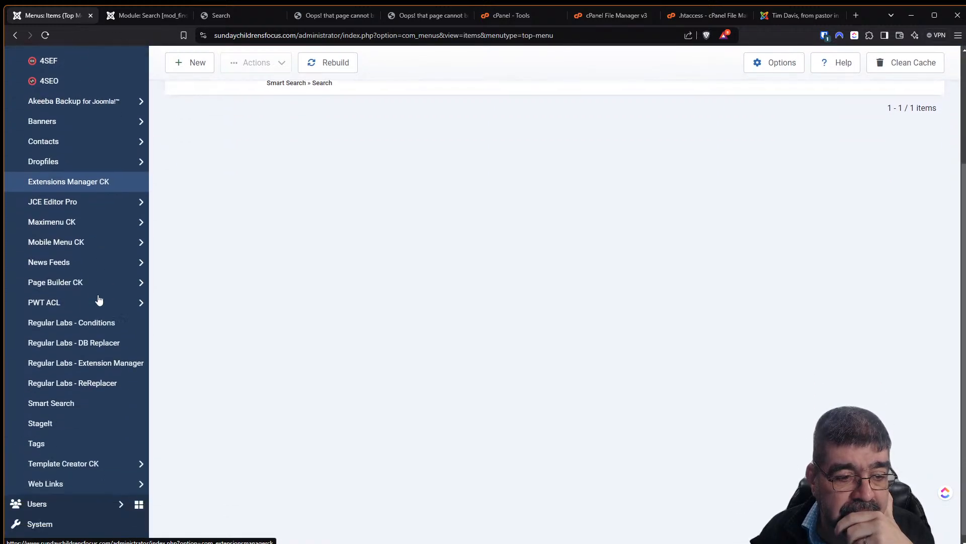
pyautogui.click(69, 403)
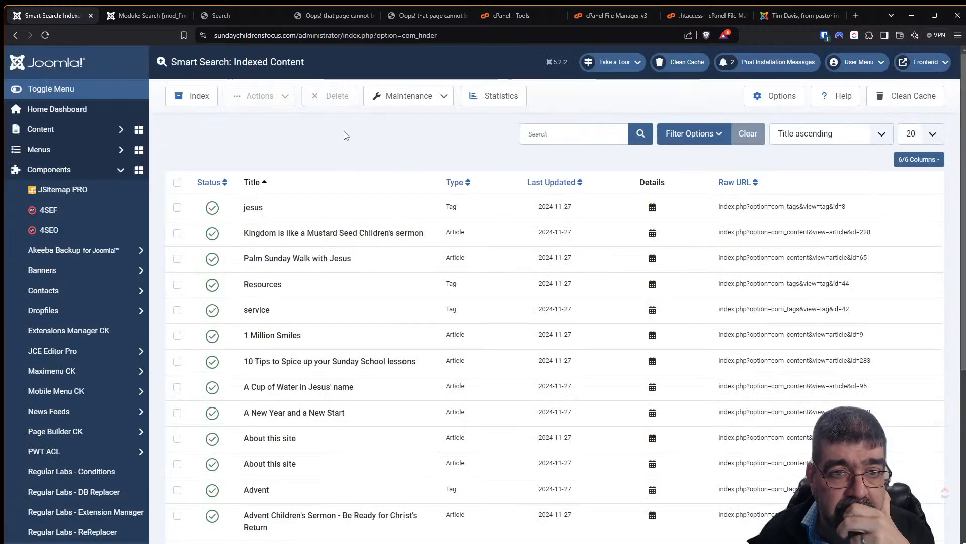
pyautogui.click(409, 96)
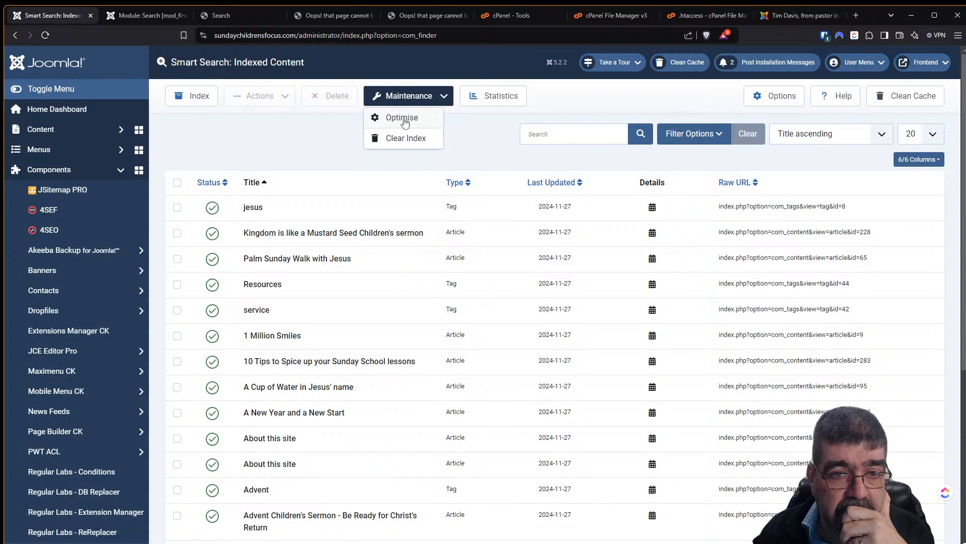
pyautogui.click(406, 139)
pyautogui.click(551, 328)
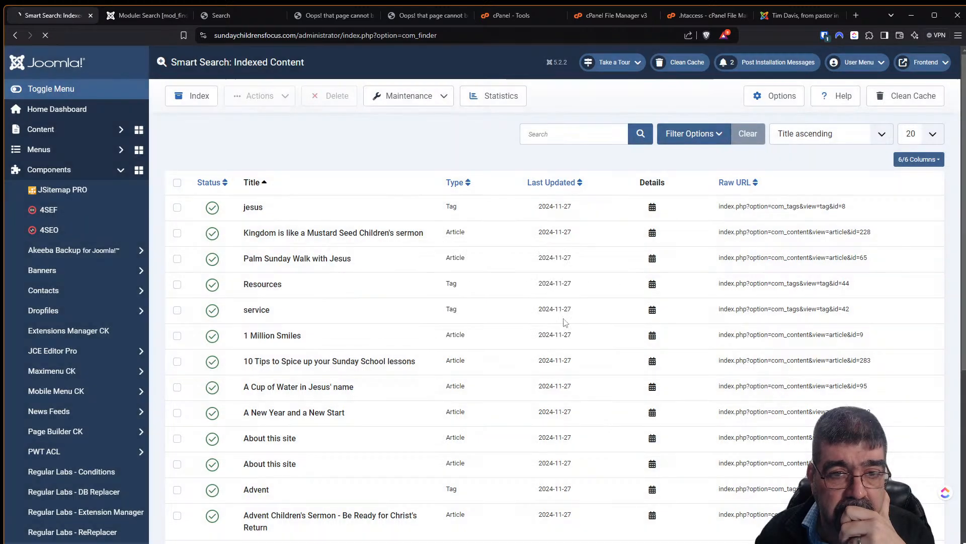
pyautogui.click(505, 368)
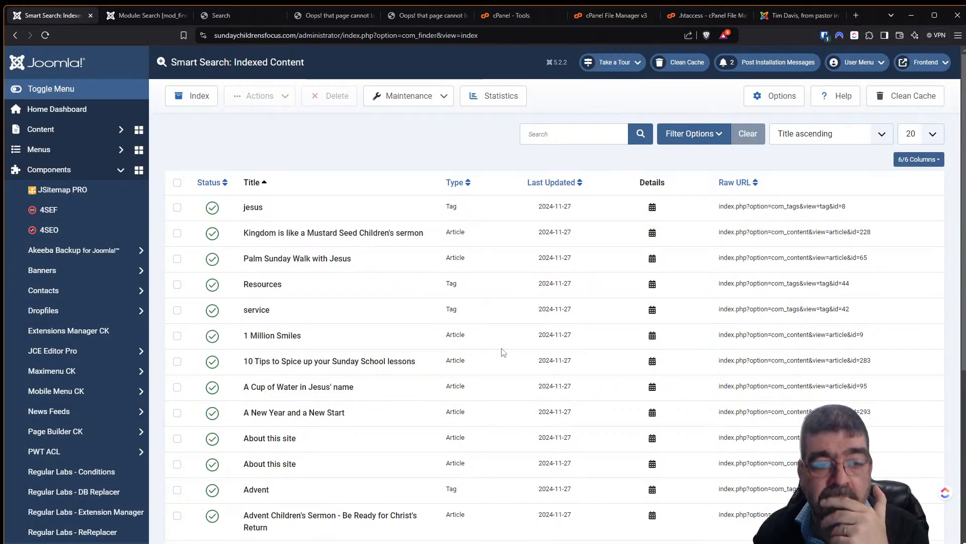
# Step: From the live home page, check the menu search box for suggestions with "time" and search for "christmas"
pyautogui.click(211, 17)
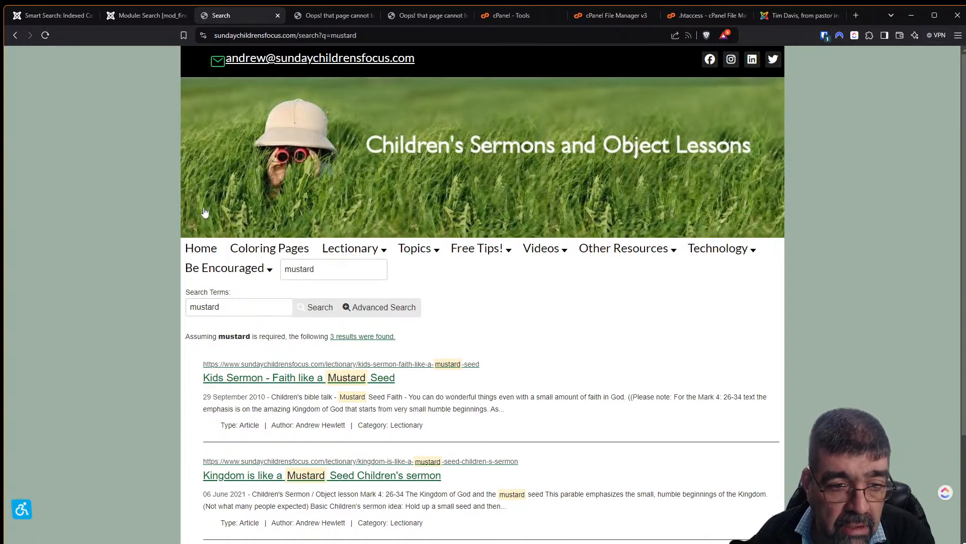
pyautogui.click(200, 248)
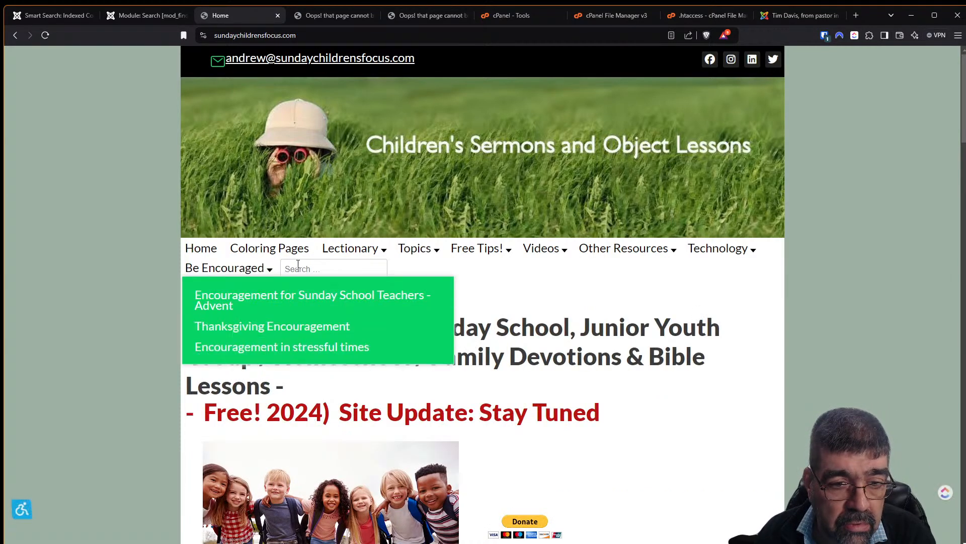
pyautogui.click(298, 265)
pyautogui.write('time')
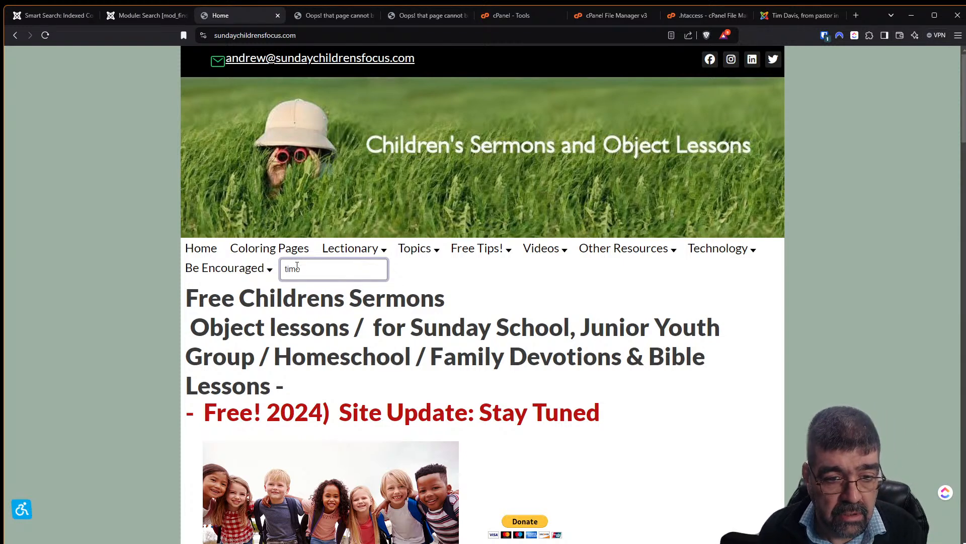
pyautogui.press('BackSpace')
pyautogui.press('BackSpace')
pyautogui.press('BackSpace')
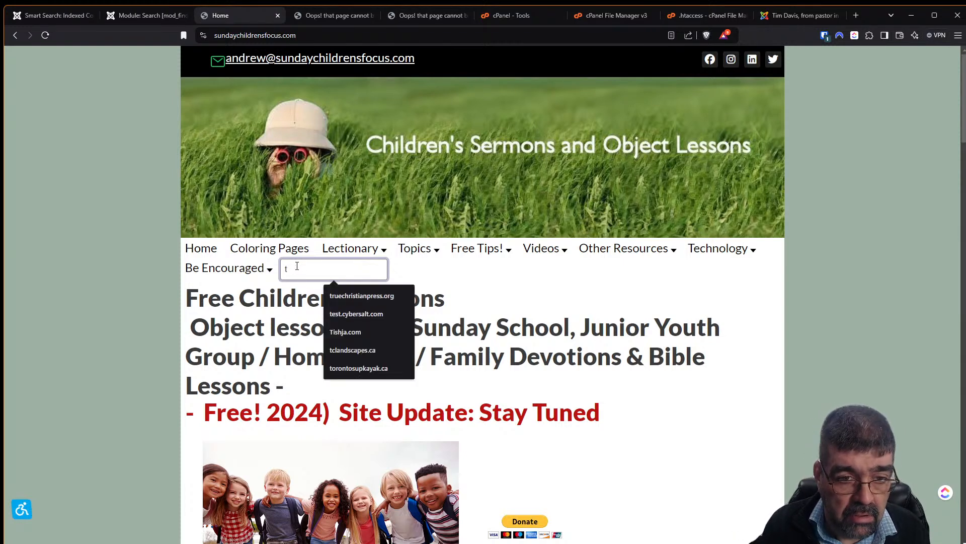
pyautogui.write('ristmas')
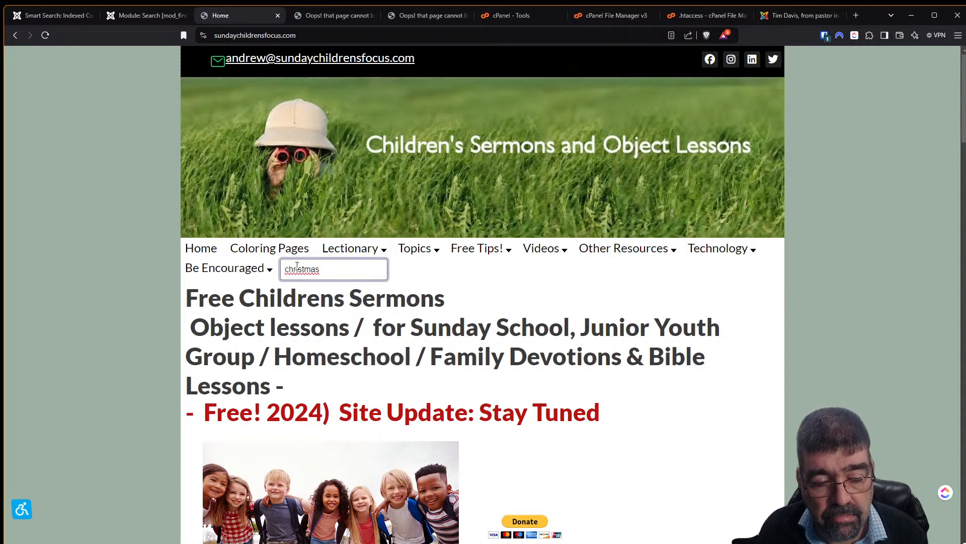
pyautogui.press('Return')
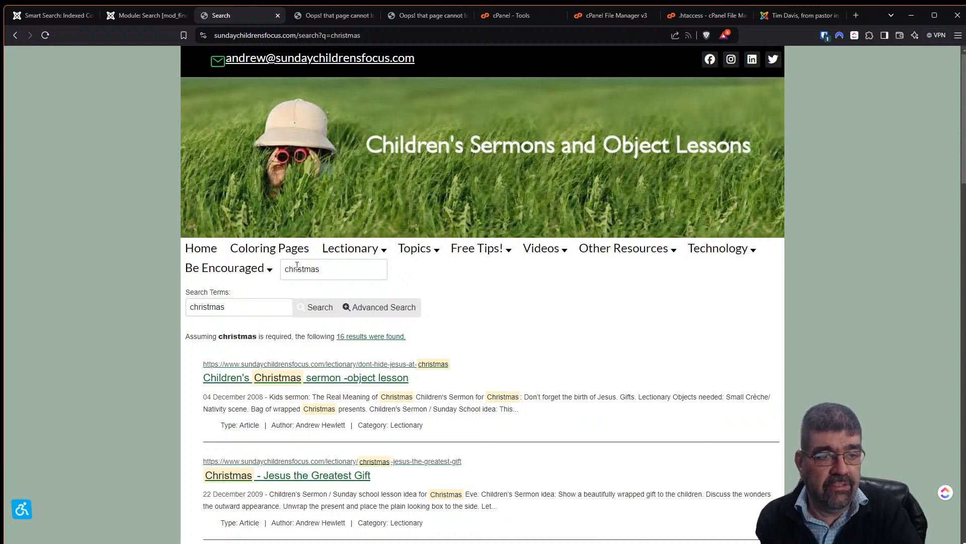
# Step: Set the Search module's position to Sidebar-right, save the module and return to the live search page
pyautogui.click(122, 16)
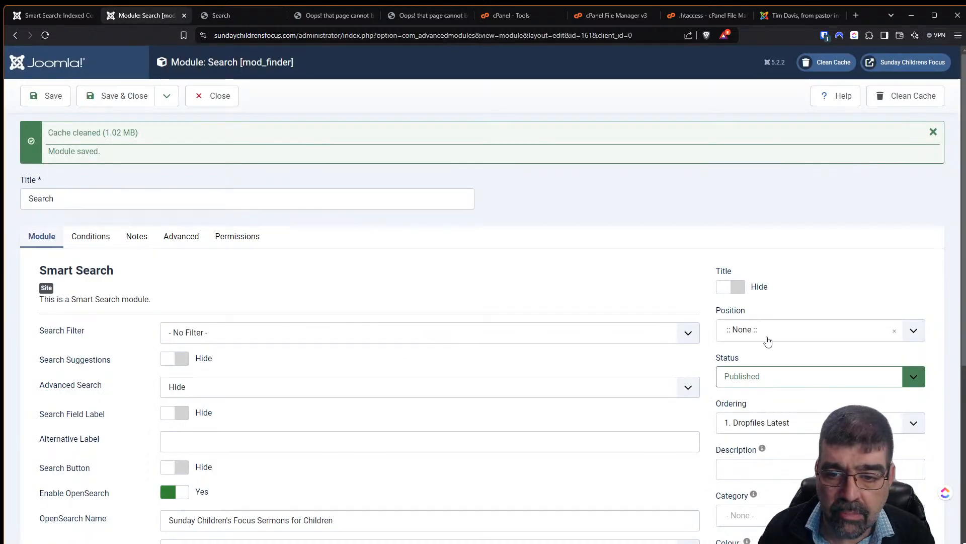
pyautogui.click(786, 329)
pyautogui.write('side')
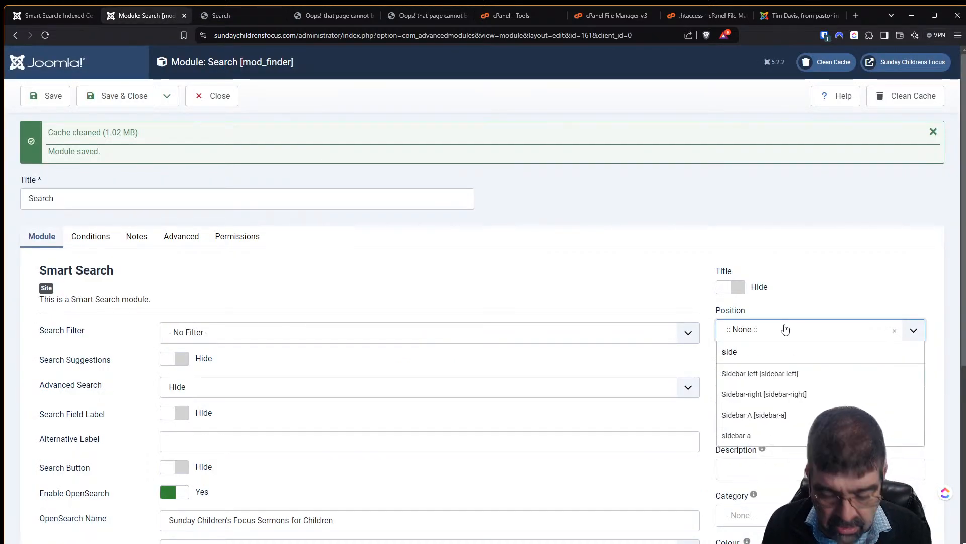
pyautogui.press('Down')
pyautogui.press('Down')
pyautogui.press('Down')
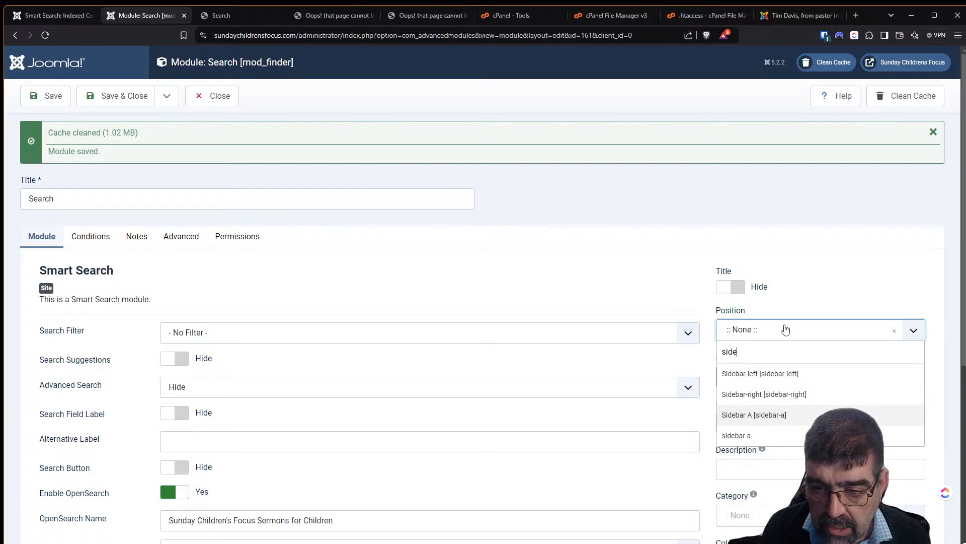
pyautogui.press('Up')
pyautogui.press('Return')
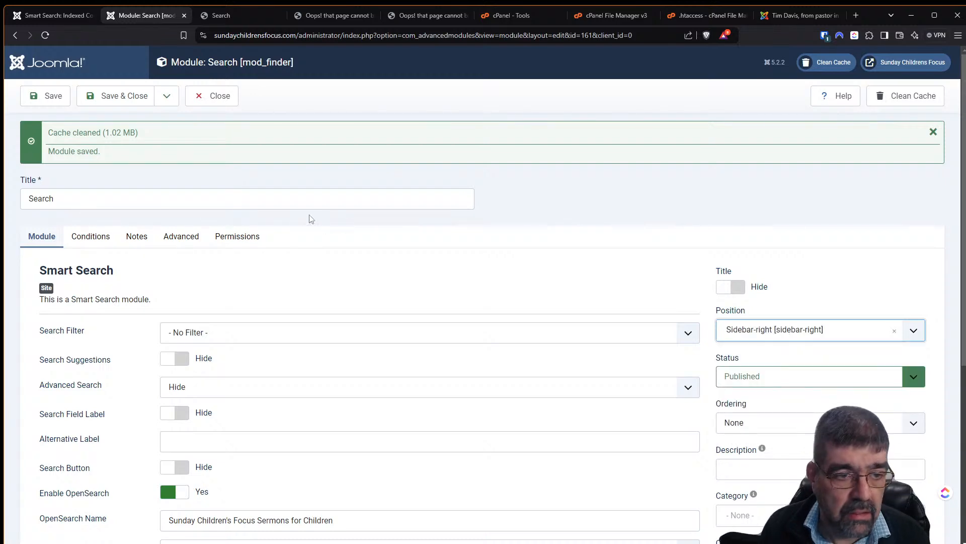
pyautogui.click(45, 99)
pyautogui.click(222, 15)
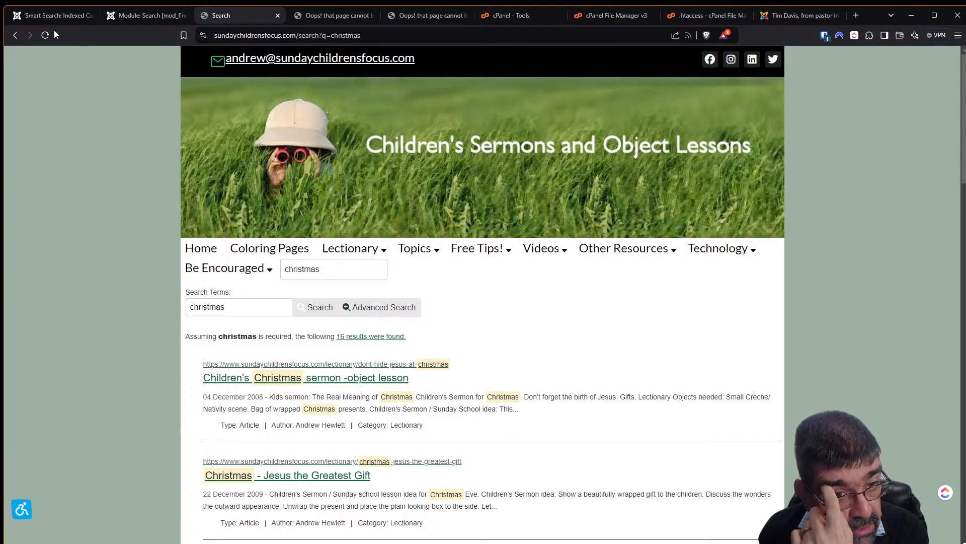
# Step: Save the Search module as a copy, set the copy's status to Published and save it
pyautogui.click(129, 12)
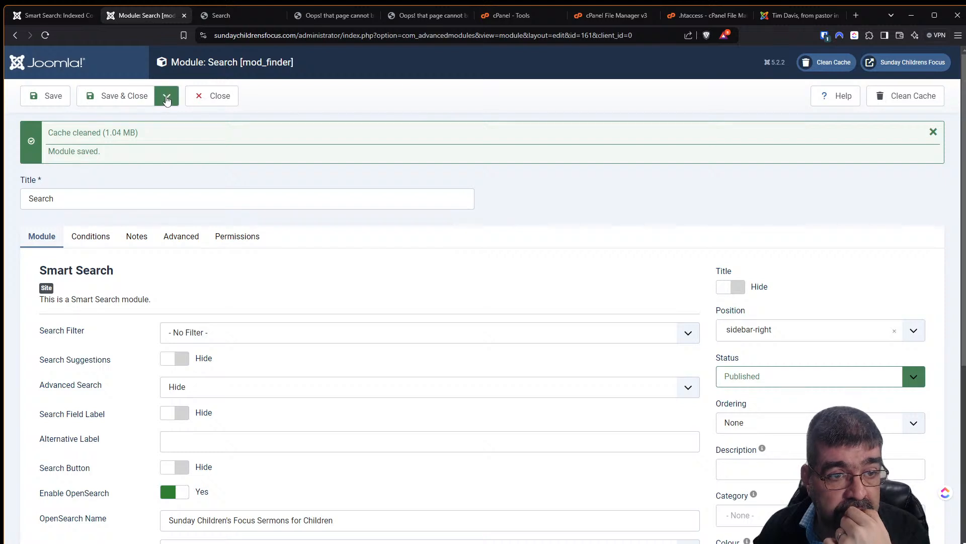
pyautogui.click(167, 96)
pyautogui.click(147, 141)
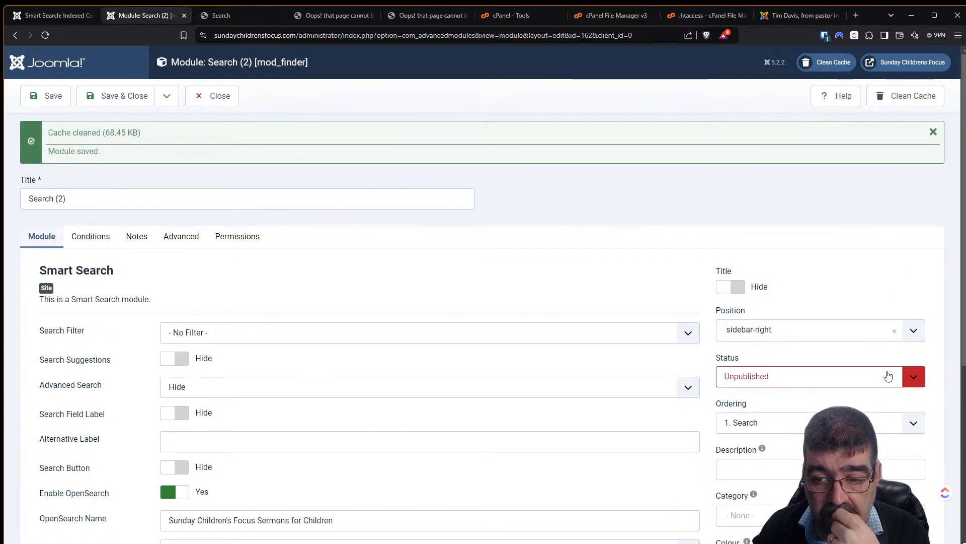
pyautogui.click(886, 375)
pyautogui.click(826, 395)
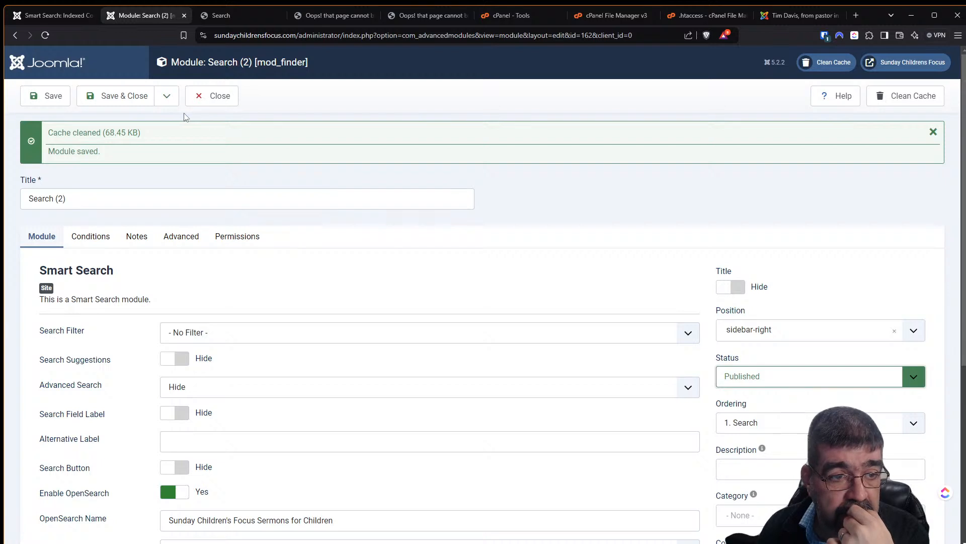
pyautogui.click(88, 198)
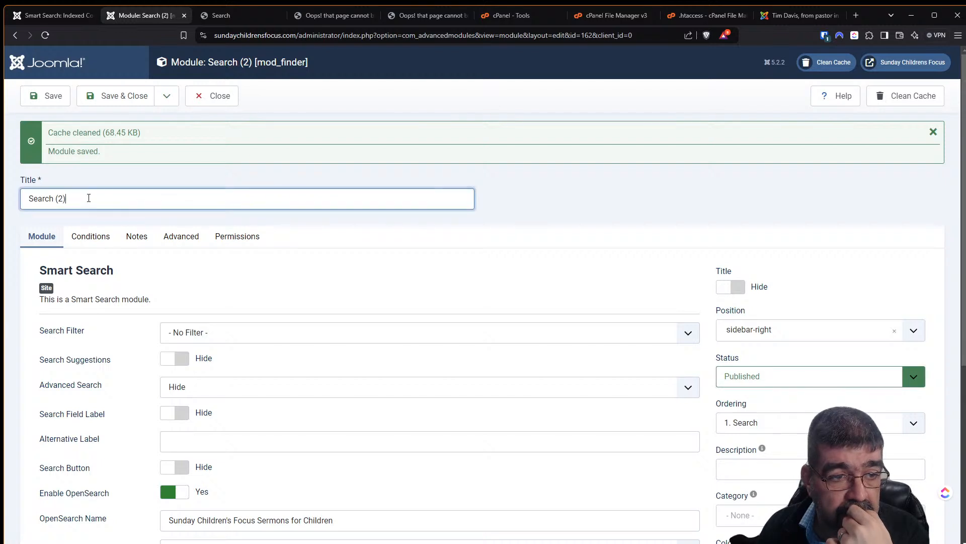
pyautogui.click(43, 100)
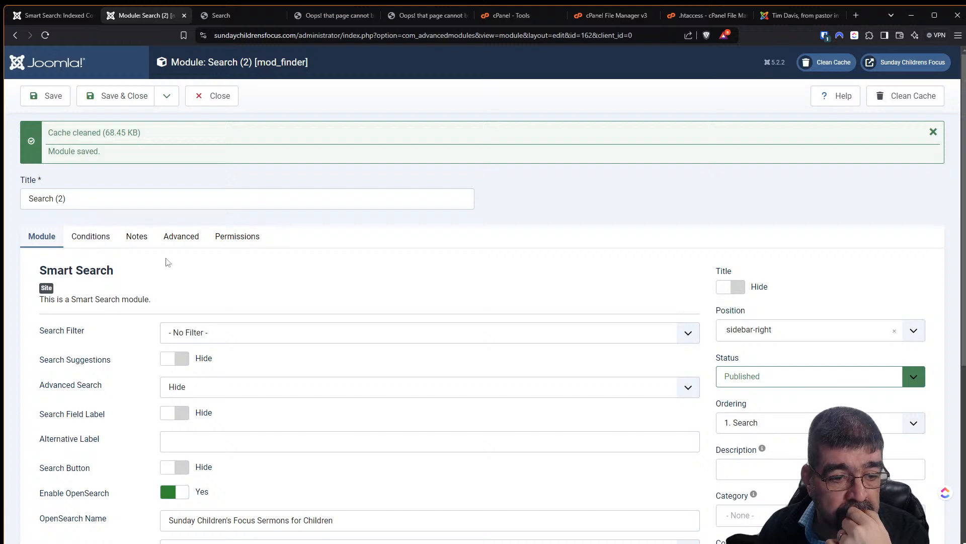
# Step: Show search suggestions in the Search (2) module, then save and close it
pyautogui.scroll(-1, 324, 231)
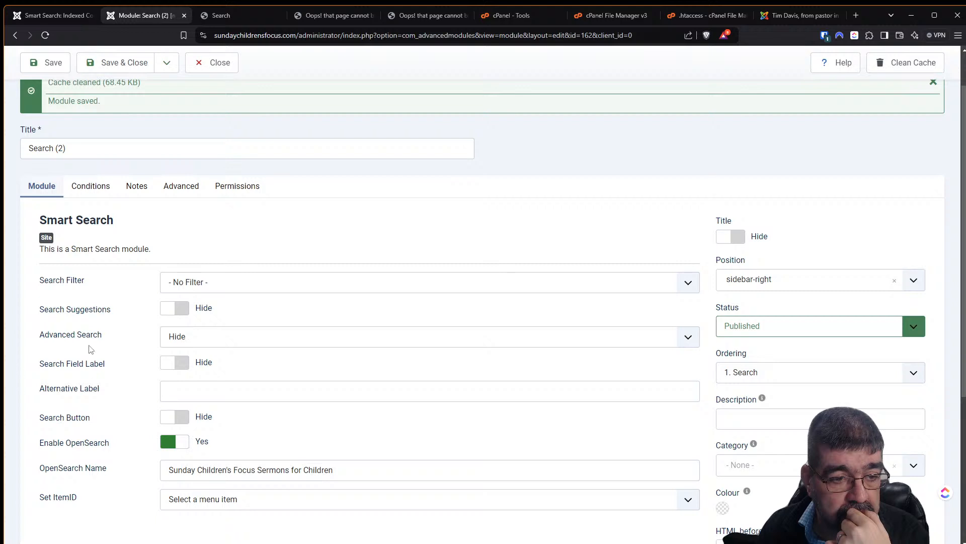
pyautogui.click(173, 308)
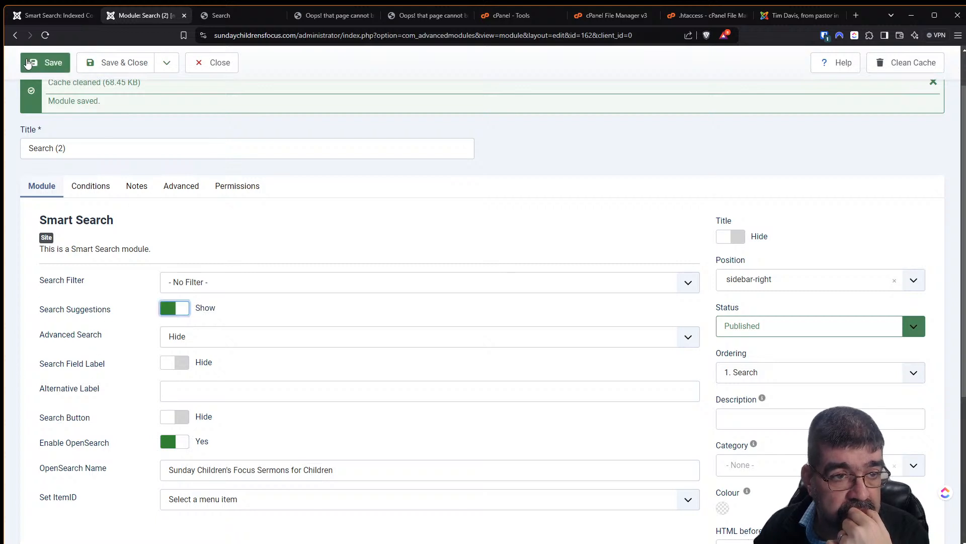
pyautogui.click(55, 73)
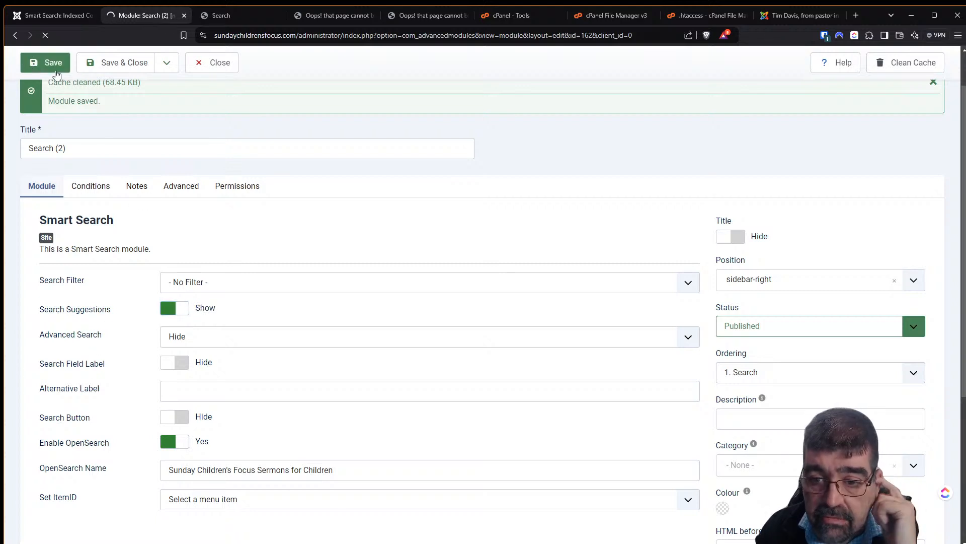
pyautogui.click(216, 103)
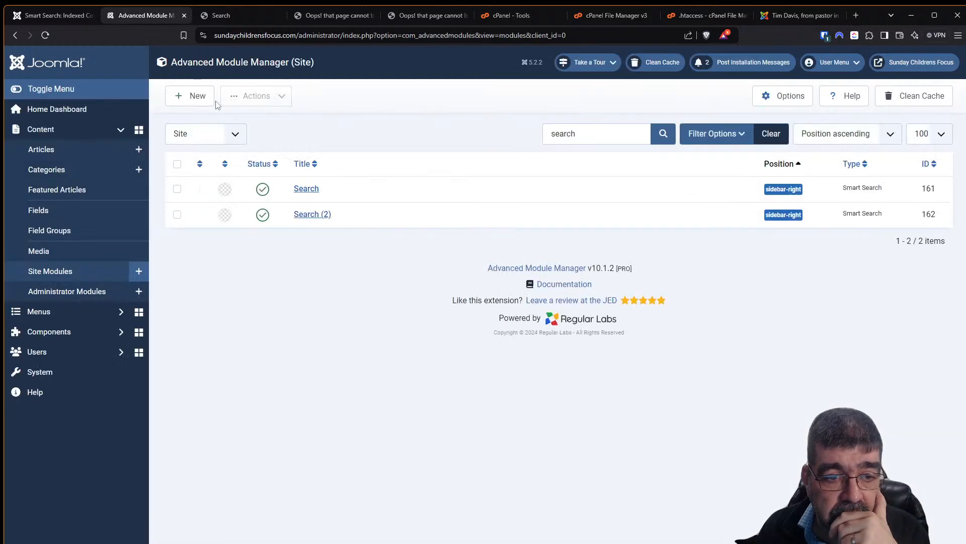
# Step: Open the original Search module, set its position to None and save it
pyautogui.click(305, 192)
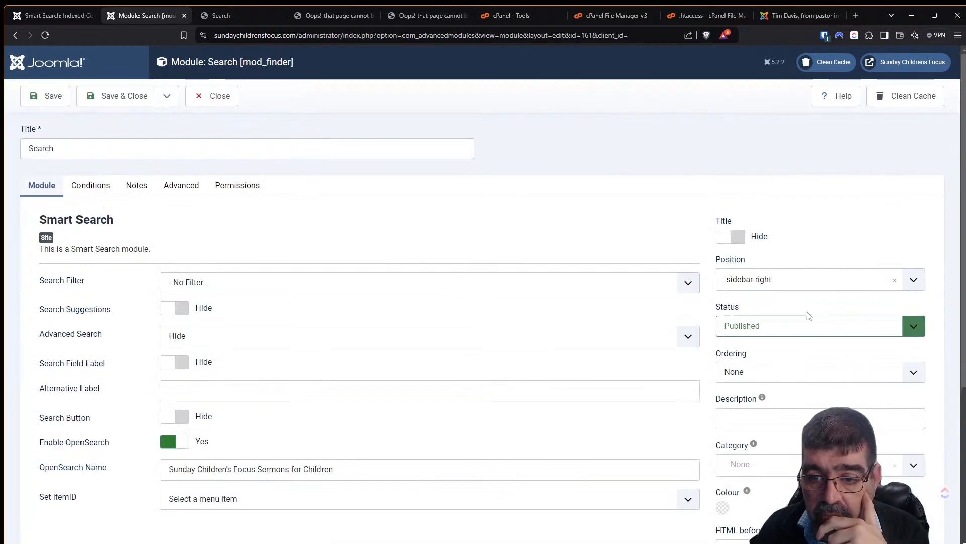
pyautogui.click(911, 284)
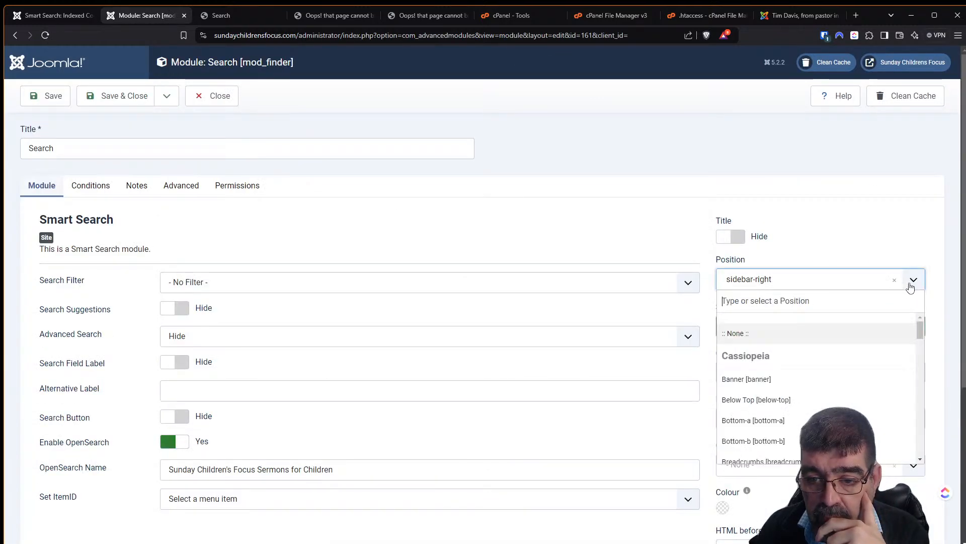
pyautogui.click(827, 336)
pyautogui.click(46, 96)
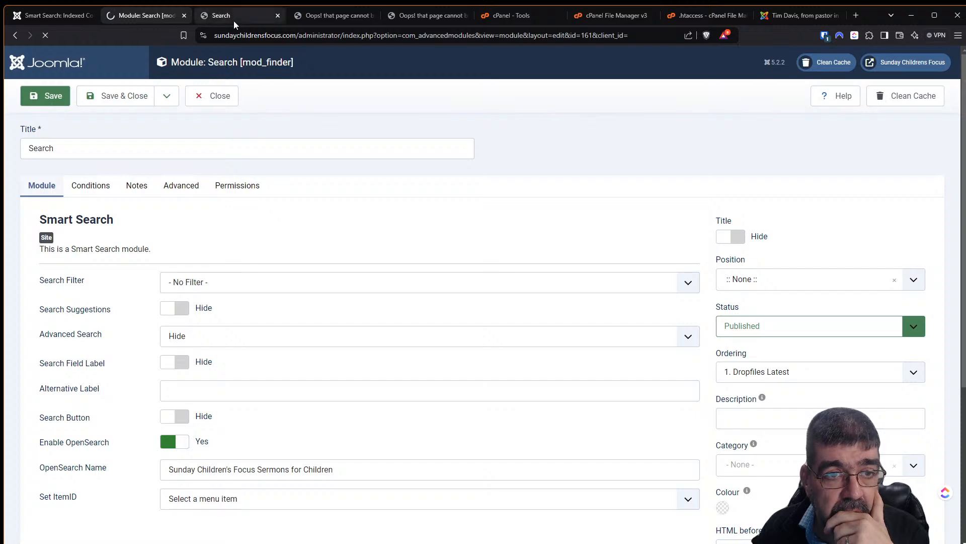
# Step: Load the live site's home page to check for a sidebar search box, then save and close the Search module
pyautogui.click(234, 20)
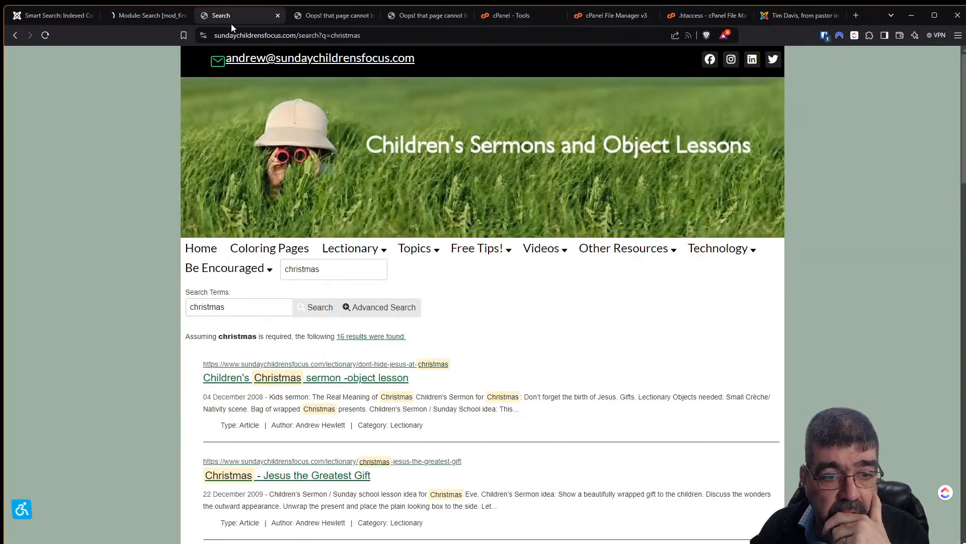
pyautogui.click(198, 252)
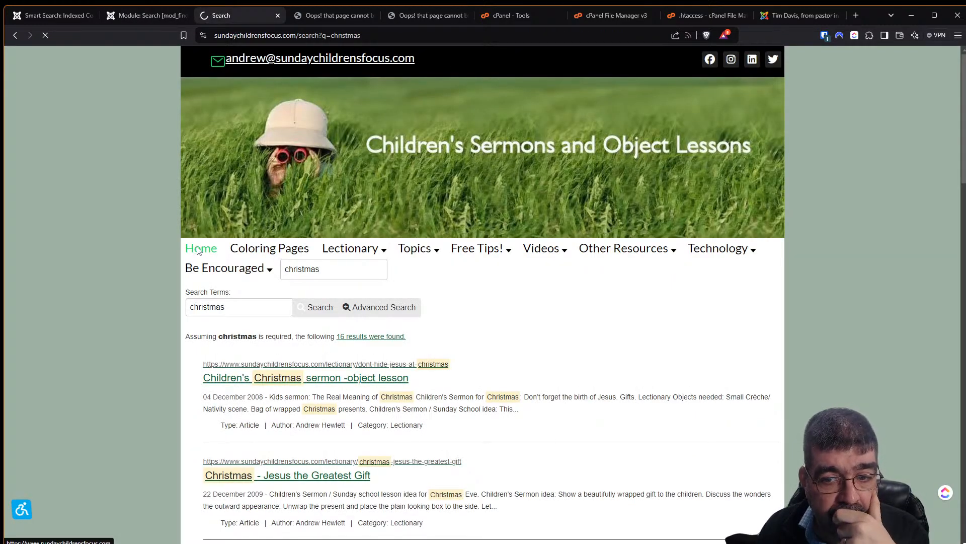
pyautogui.moveTo(964, 109); pyautogui.dragTo(930, 87)
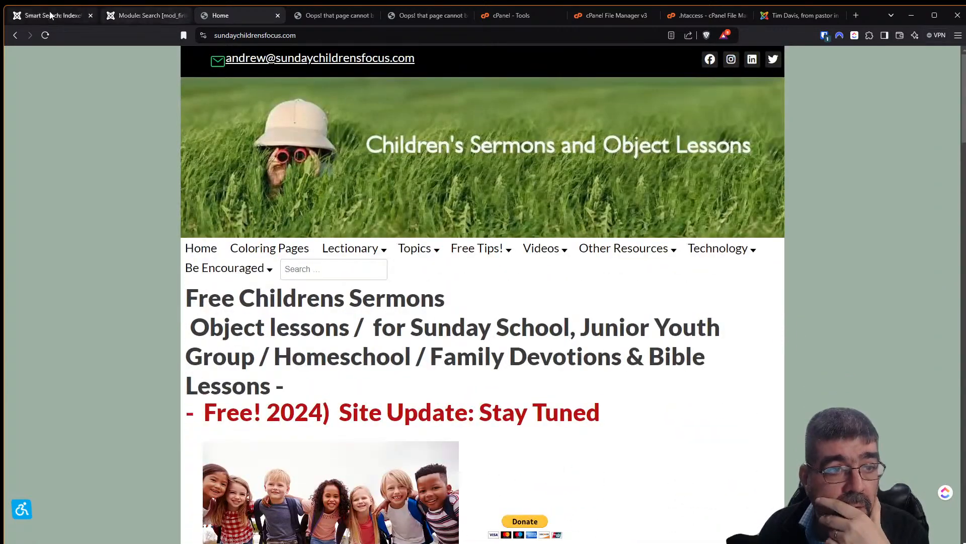
pyautogui.click(71, 16)
pyautogui.click(130, 18)
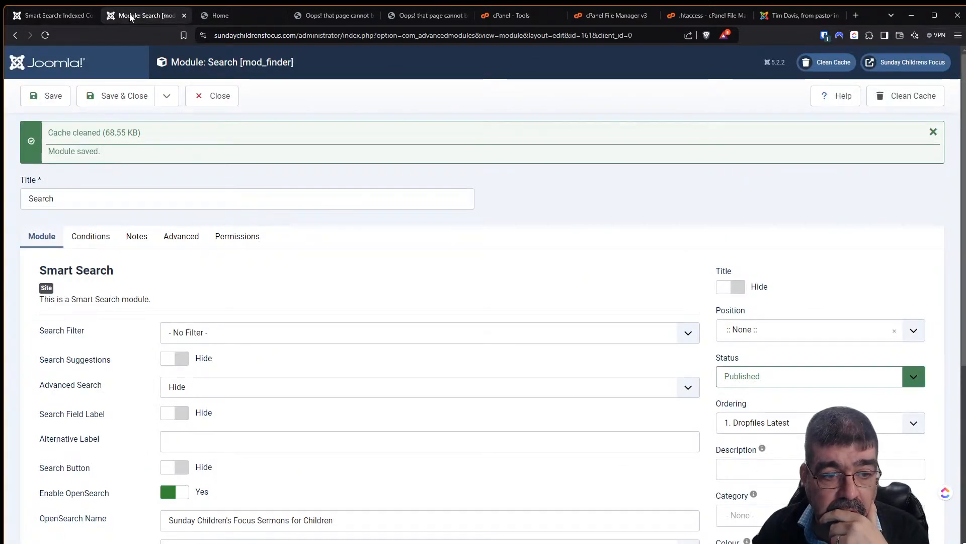
pyautogui.click(127, 103)
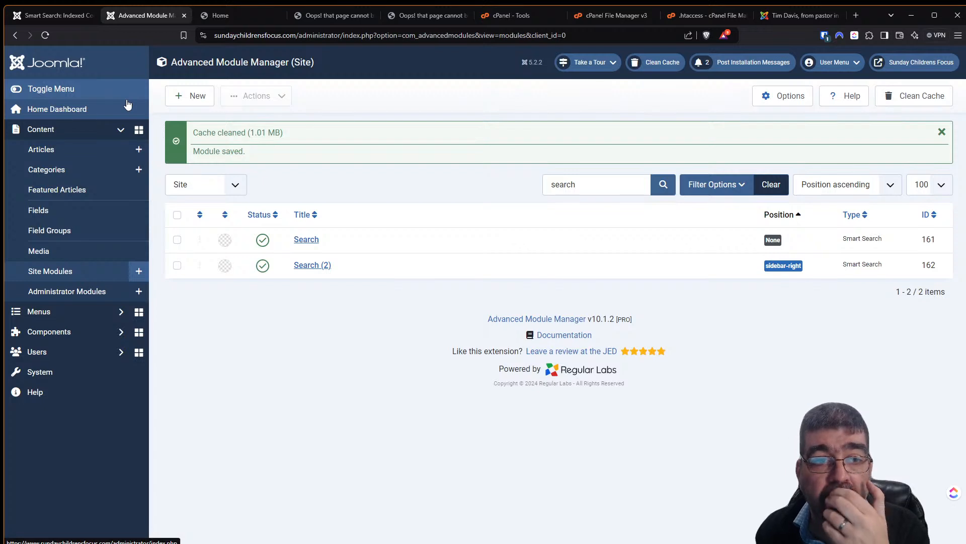
# Step: Open the scf-2024 template in Template Creator CK in a new browser tab and examine its sidebar layout
pyautogui.click(65, 332)
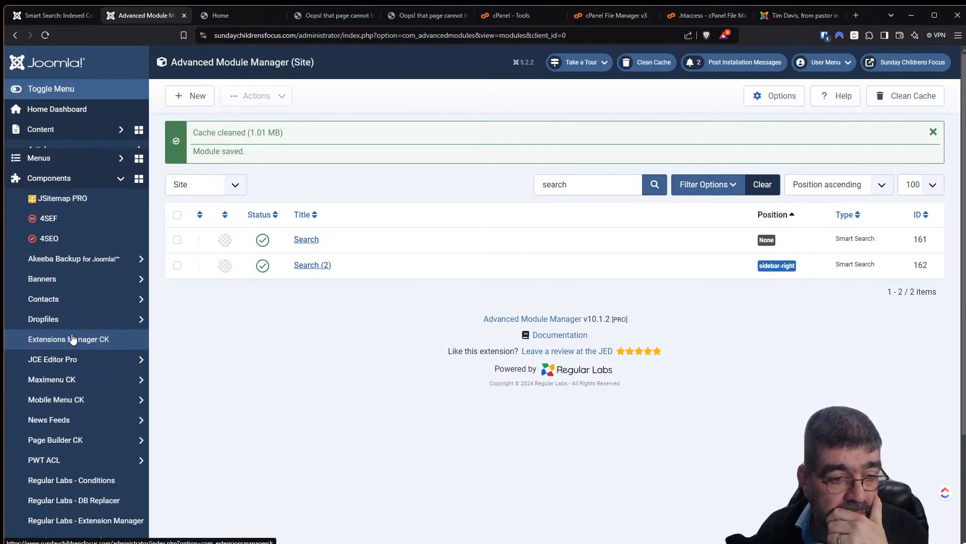
pyautogui.scroll(-2, 71, 332)
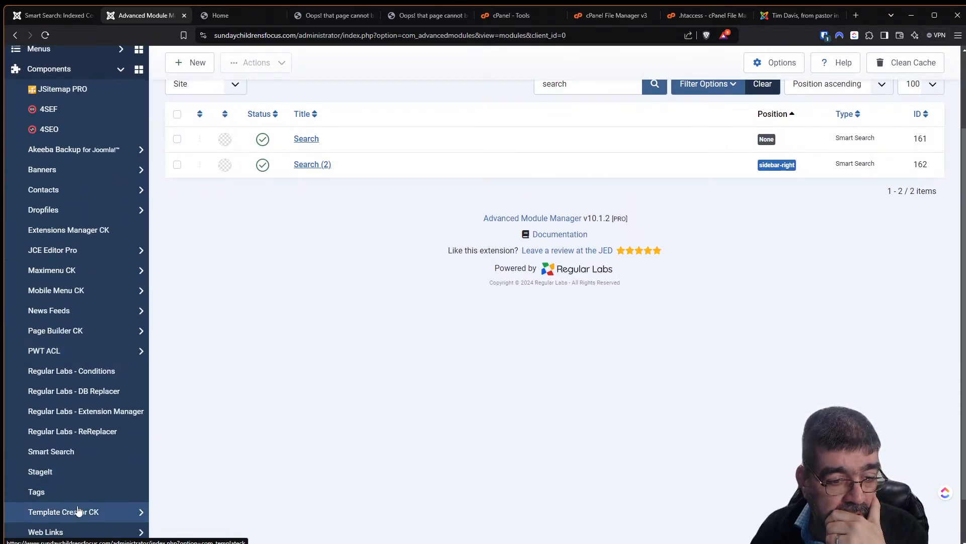
pyautogui.rightClick(78, 511)
pyautogui.click(121, 517)
pyautogui.click(229, 17)
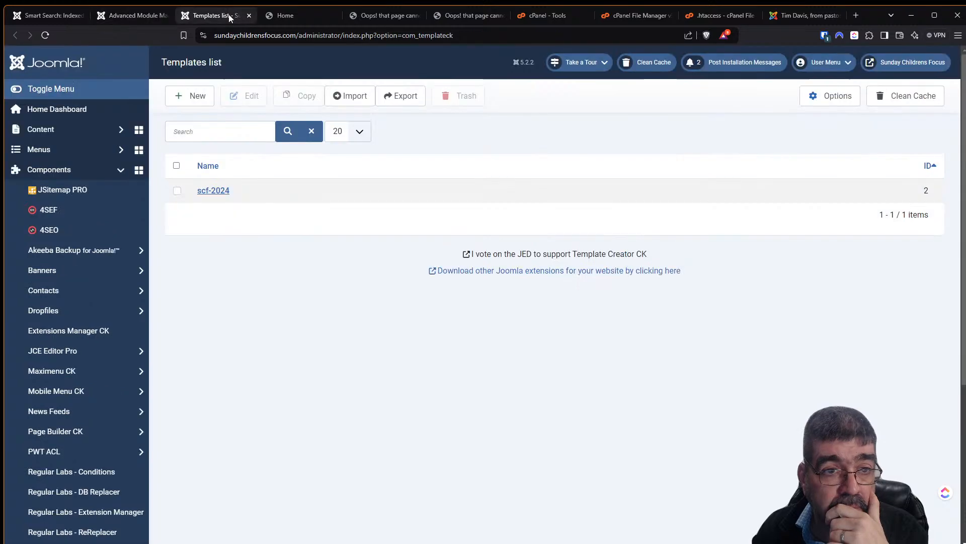
pyautogui.click(213, 191)
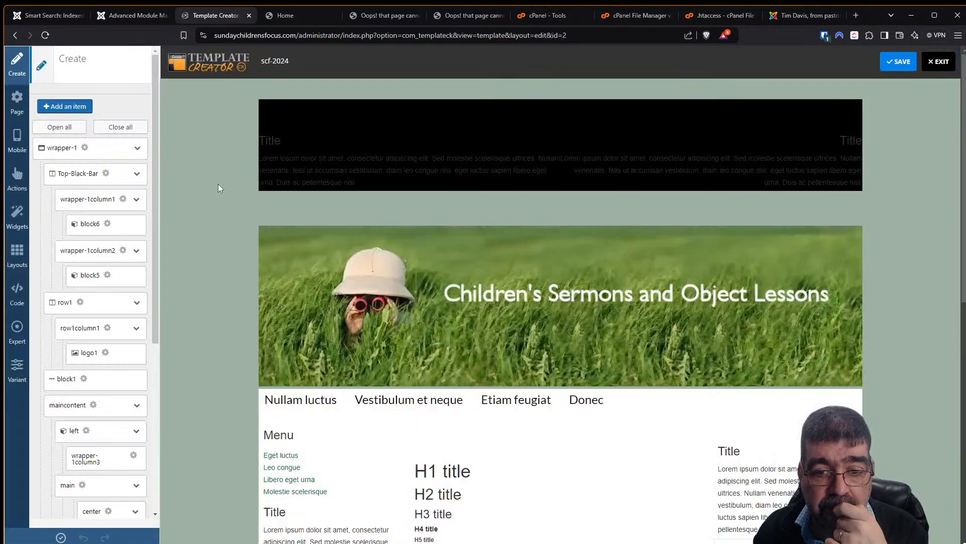
pyautogui.scroll(-4, 701, 327)
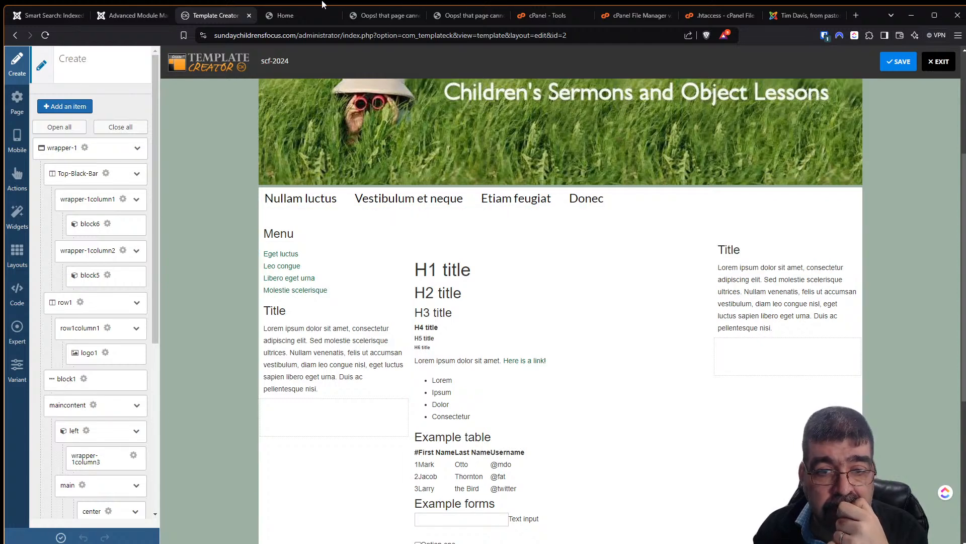
# Step: Set the Search (2) module's position to Sidebar A [sidebar-a] and save it
pyautogui.click(127, 16)
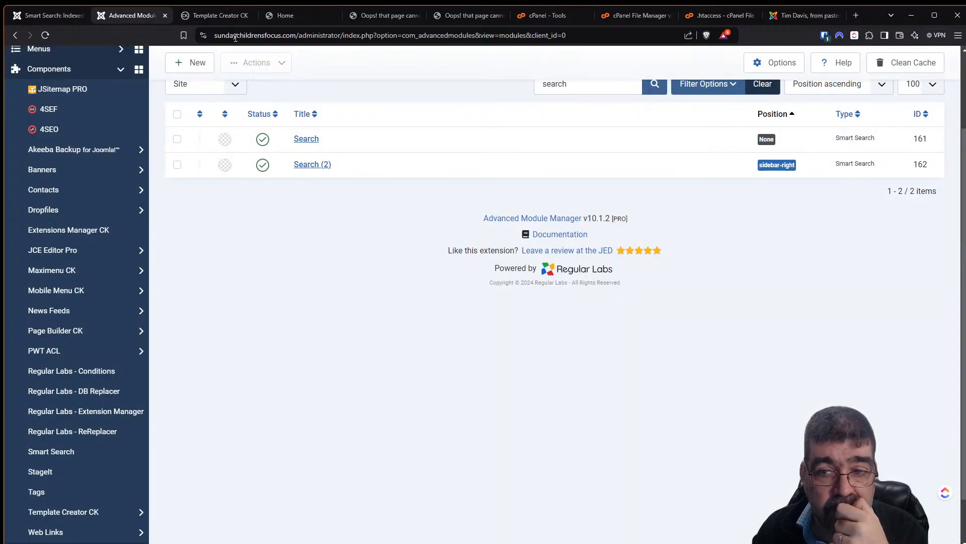
pyautogui.click(297, 165)
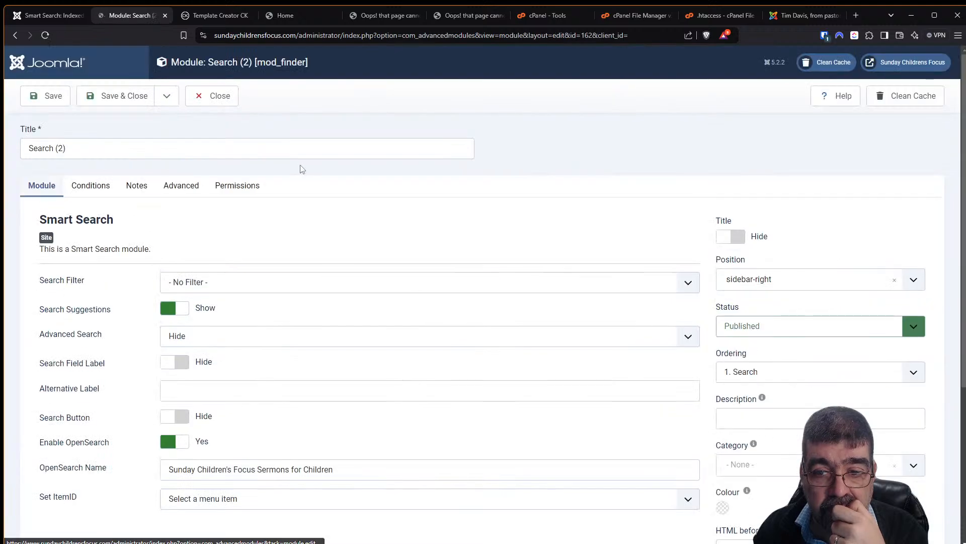
pyautogui.click(759, 283)
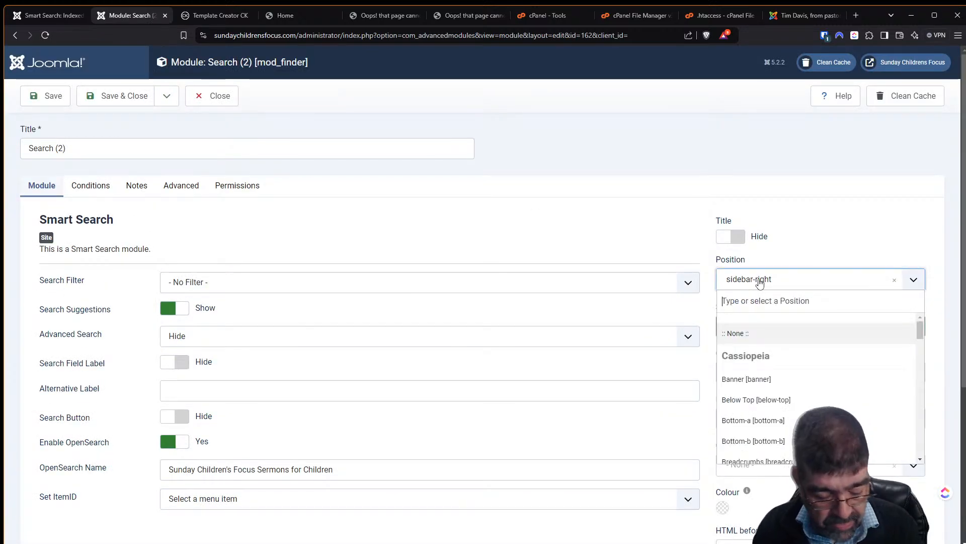
pyautogui.write('side')
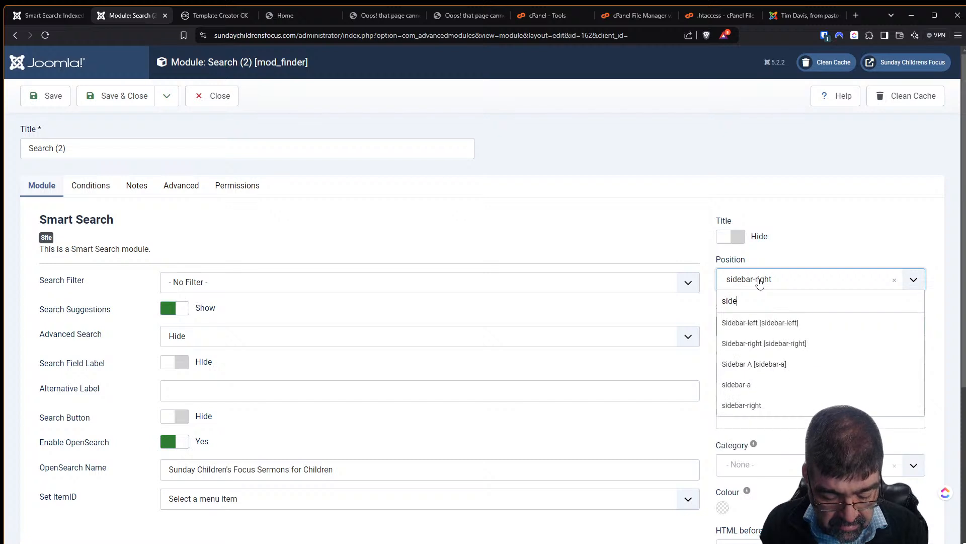
pyautogui.write('bar-a')
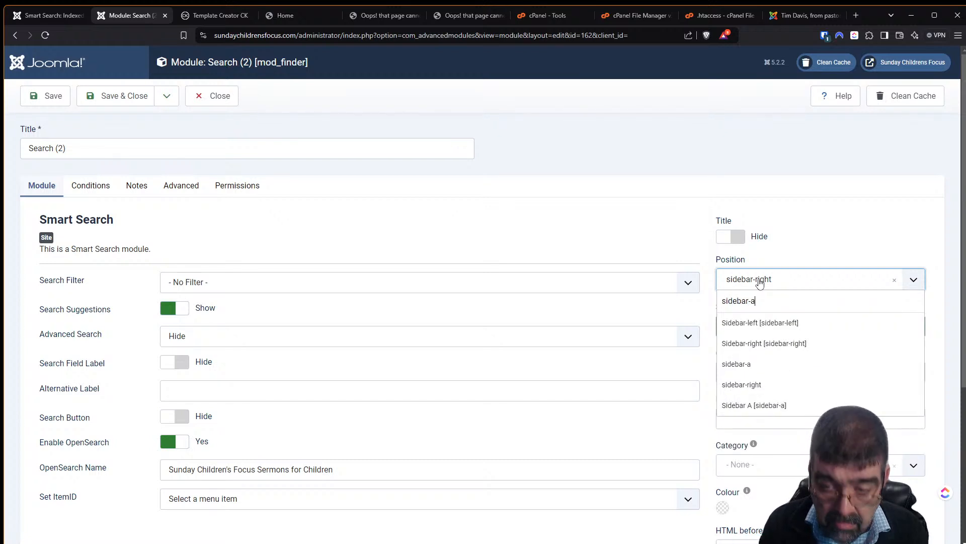
pyautogui.press('Return')
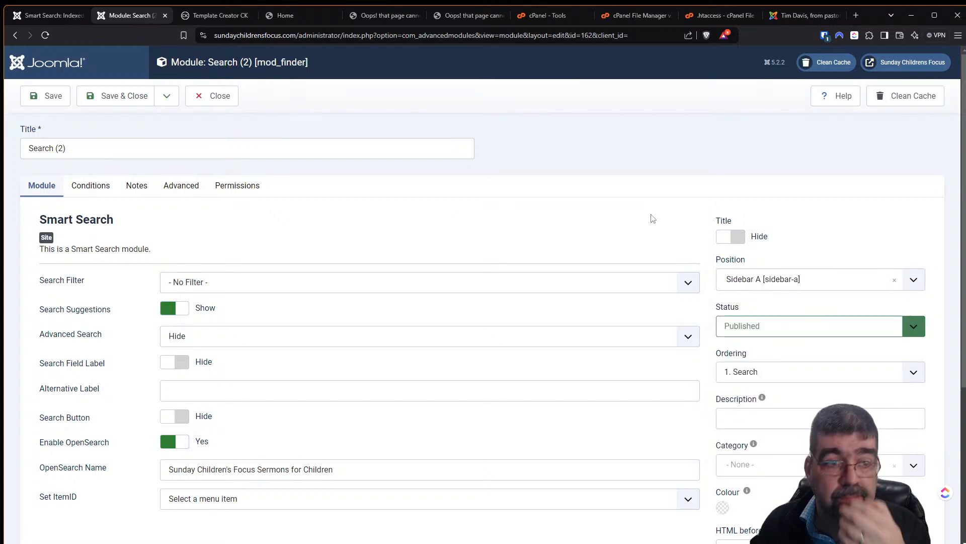
pyautogui.click(63, 97)
# Step: On the live home page, test the sidebar search box for suggestions with "chris" and compare it with the menu search box
pyautogui.click(259, 18)
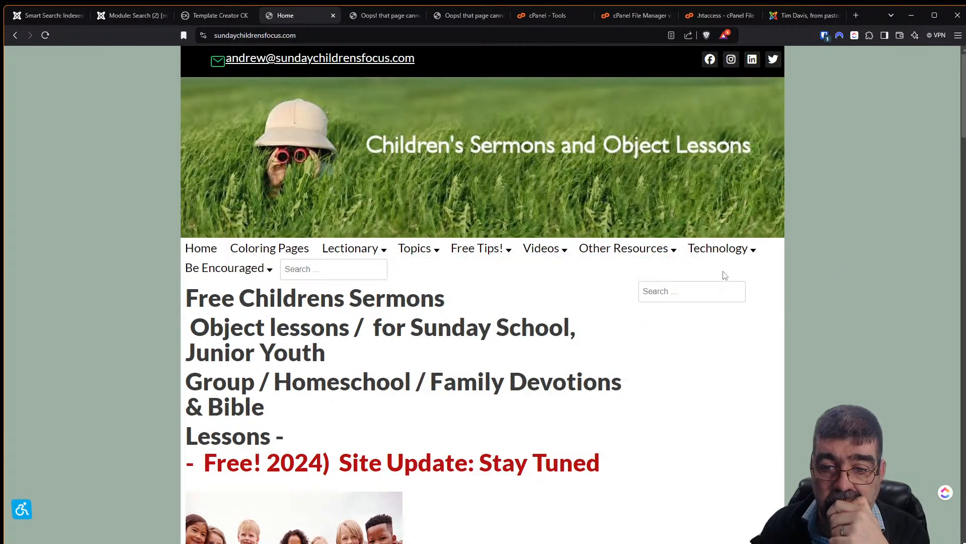
pyautogui.click(721, 284)
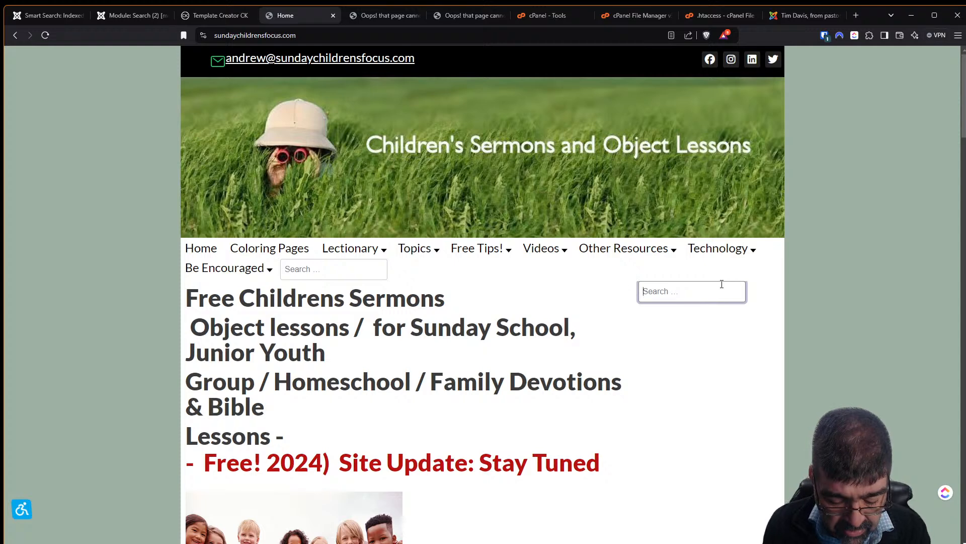
pyautogui.write('chris')
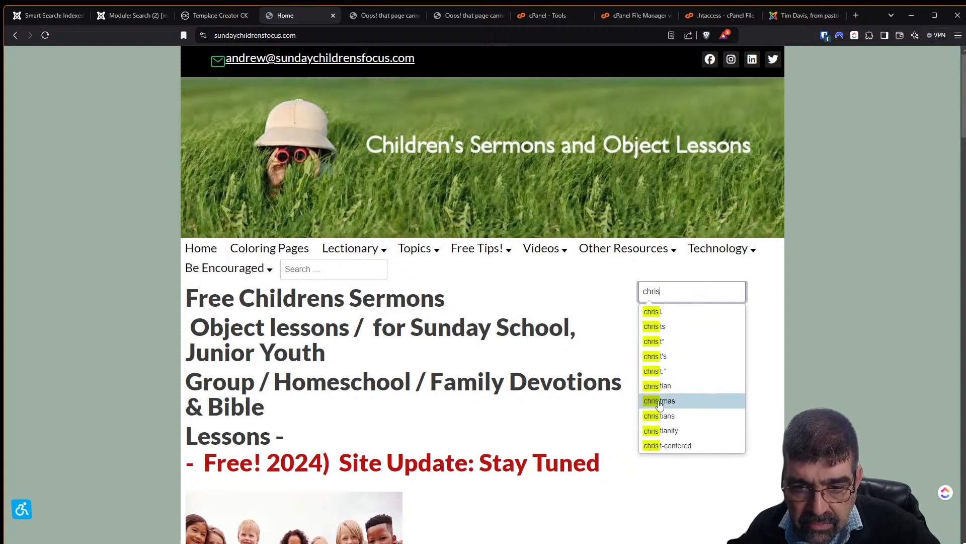
pyautogui.click(784, 320)
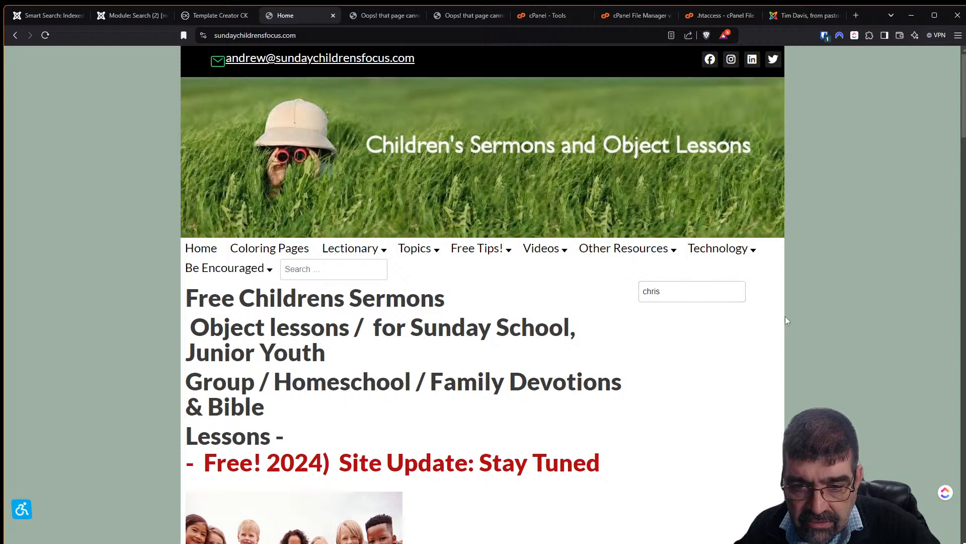
pyautogui.click(317, 269)
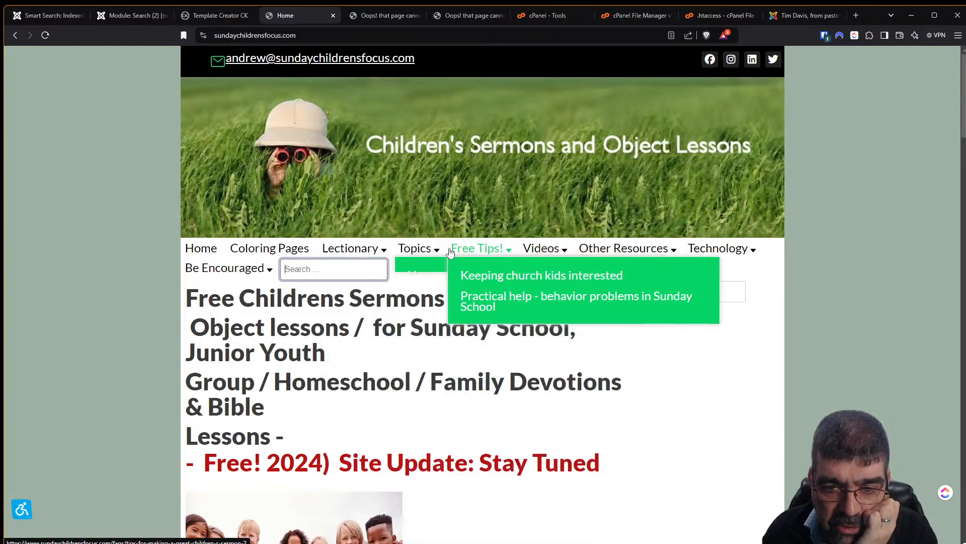
pyautogui.moveTo(624, 248)
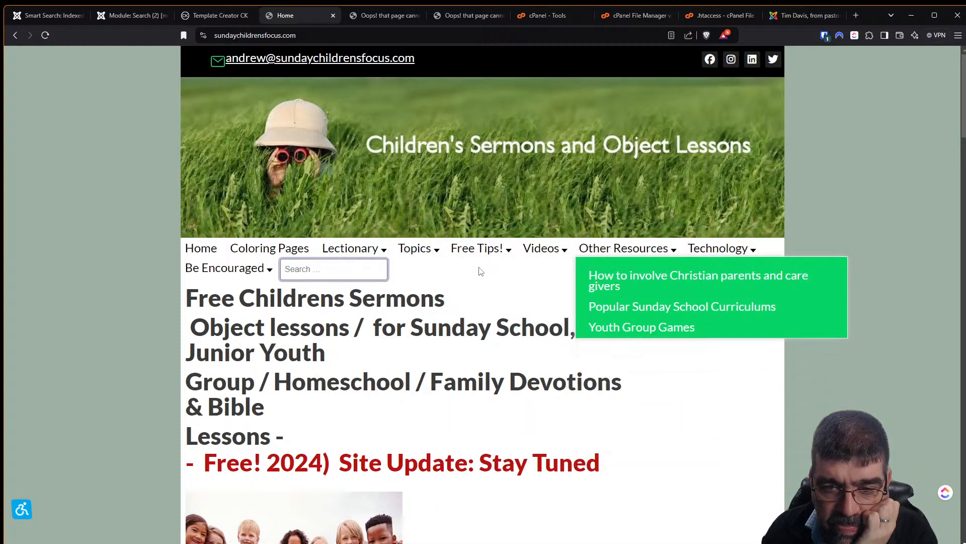
# Step: Close the Search (2) module and move it to the trash from the site modules list
pyautogui.click(121, 16)
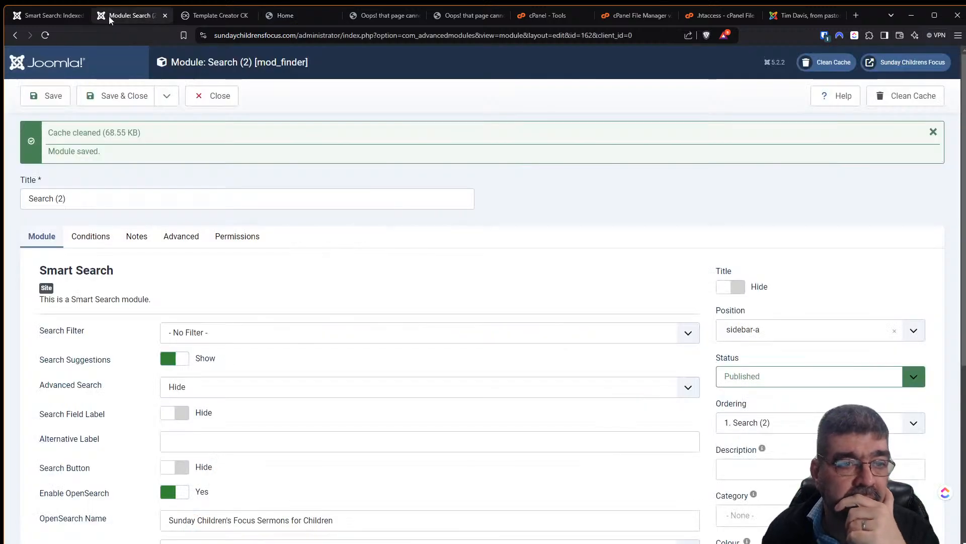
pyautogui.click(216, 103)
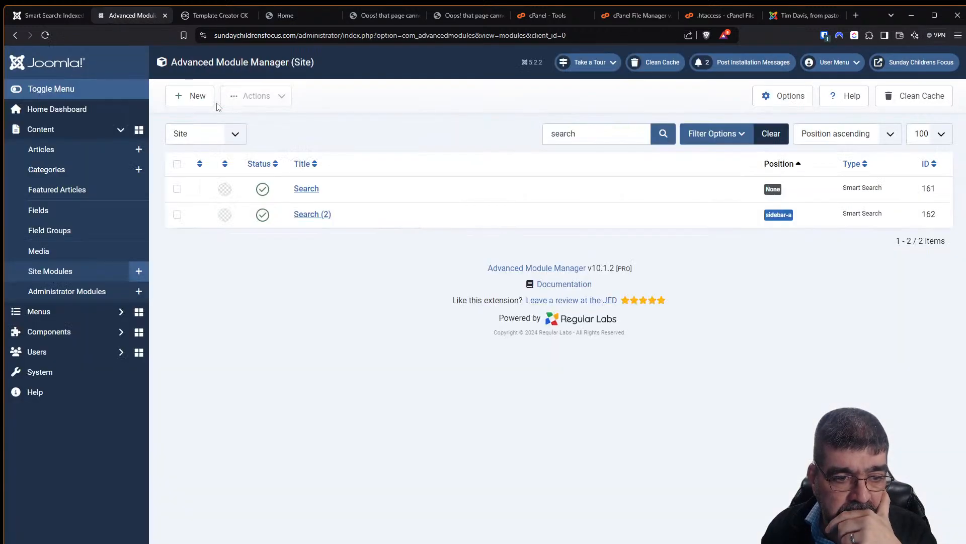
pyautogui.click(177, 214)
pyautogui.click(247, 96)
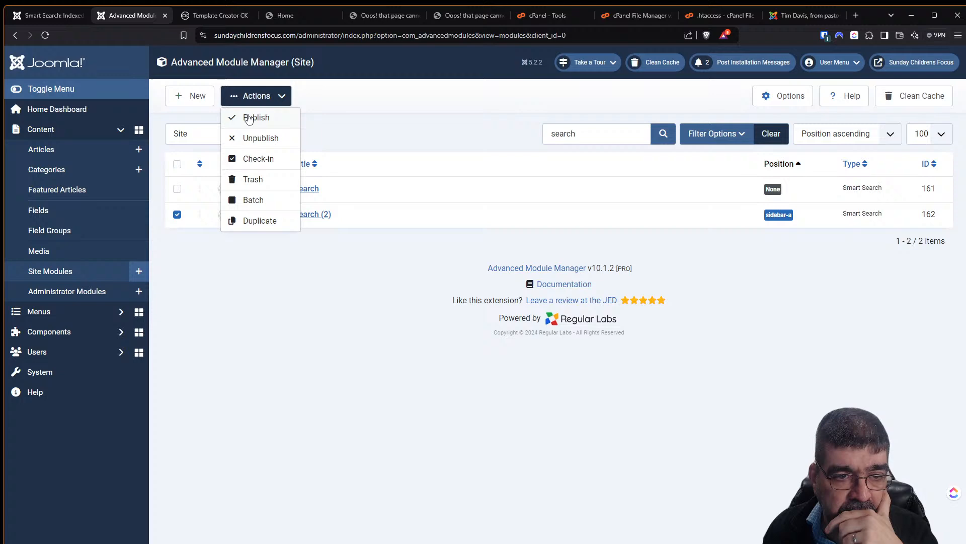
pyautogui.click(252, 179)
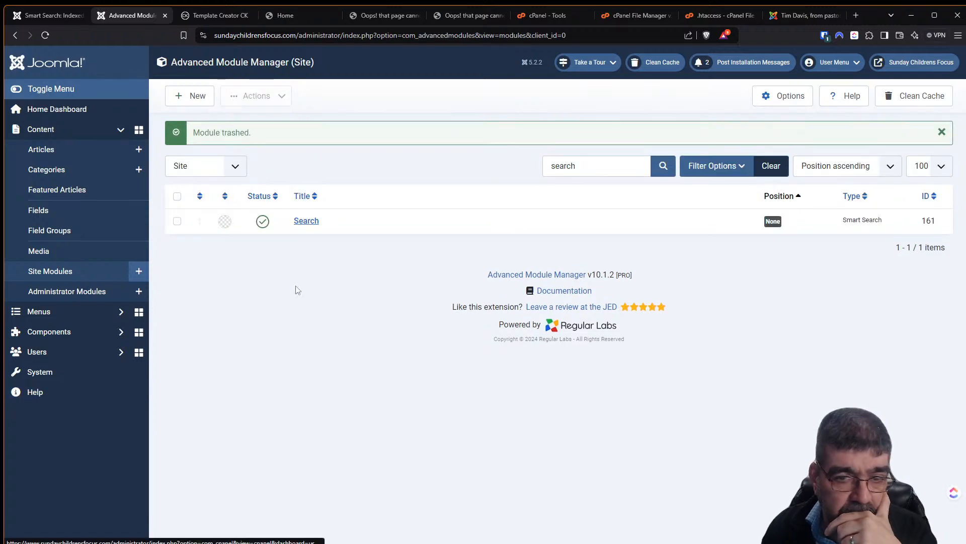
# Step: Clear the search filter on the site modules list and filter it by the Trashed status
pyautogui.click(770, 167)
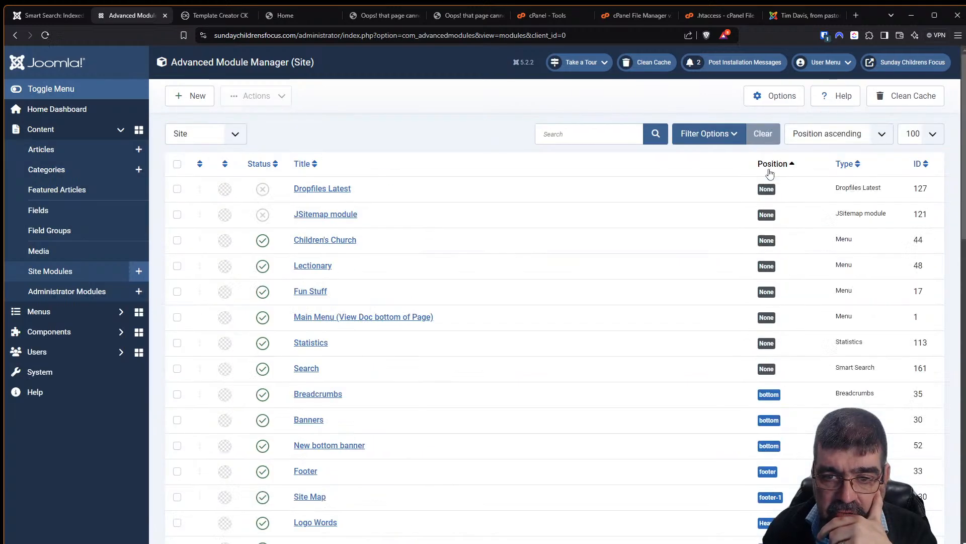
pyautogui.click(719, 139)
pyautogui.click(230, 168)
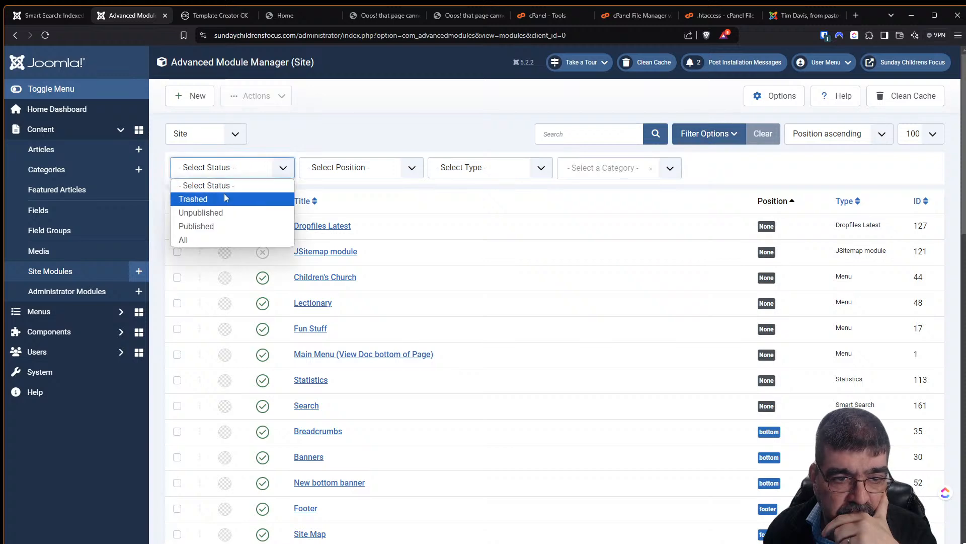
pyautogui.click(224, 198)
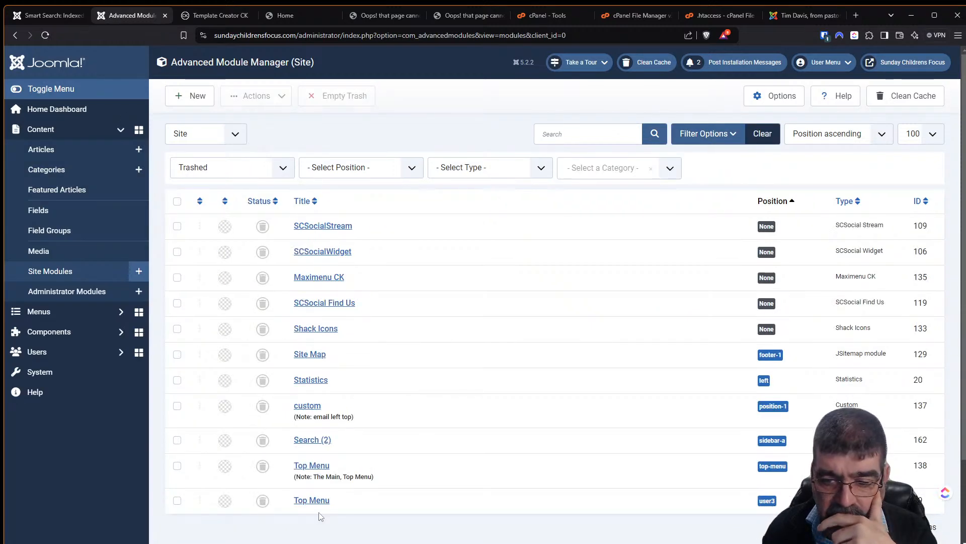
# Step: Select all trashed site modules and permanently delete them by emptying the trash
pyautogui.click(177, 200)
pyautogui.click(265, 98)
pyautogui.click(337, 96)
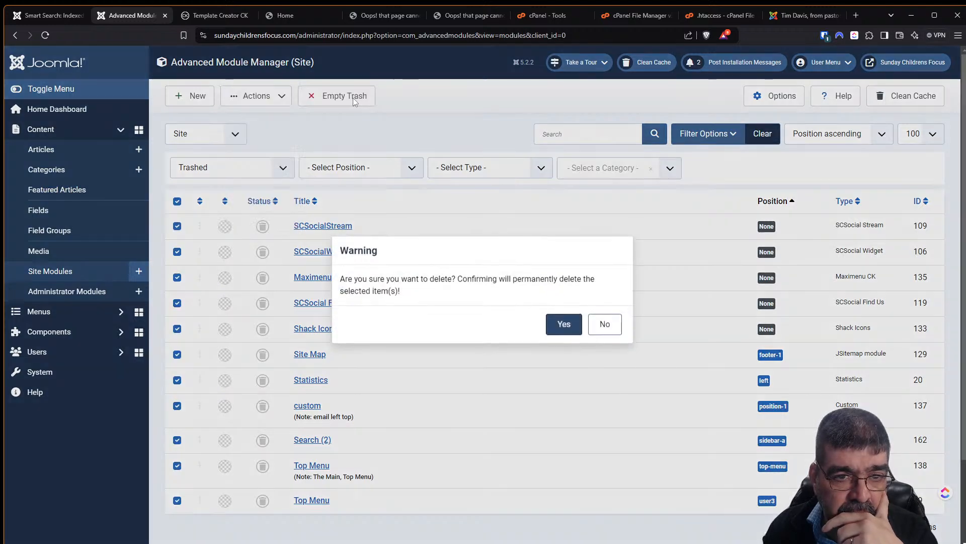
pyautogui.click(561, 326)
# Step: Reload the live home page and check the sidebar area and the menu search box
pyautogui.click(293, 17)
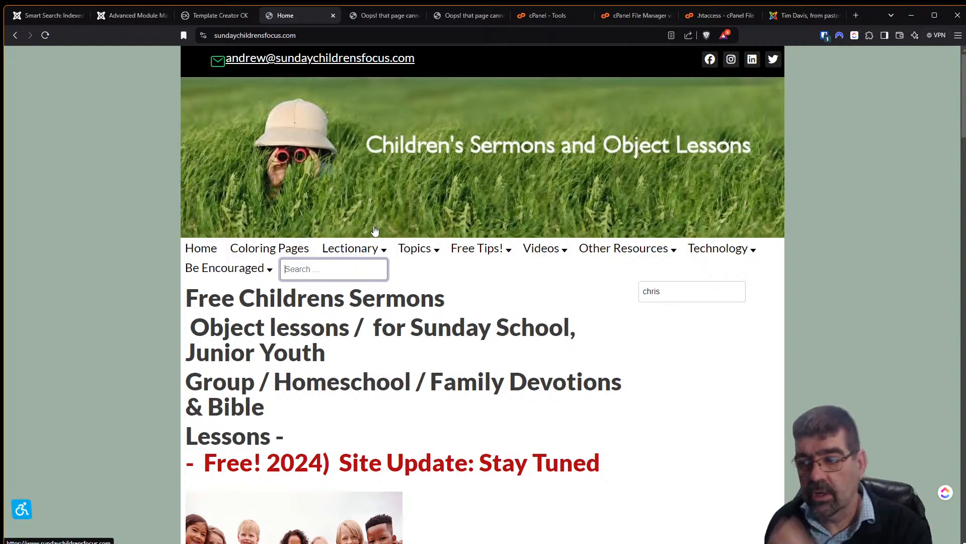
pyautogui.moveTo(375, 248)
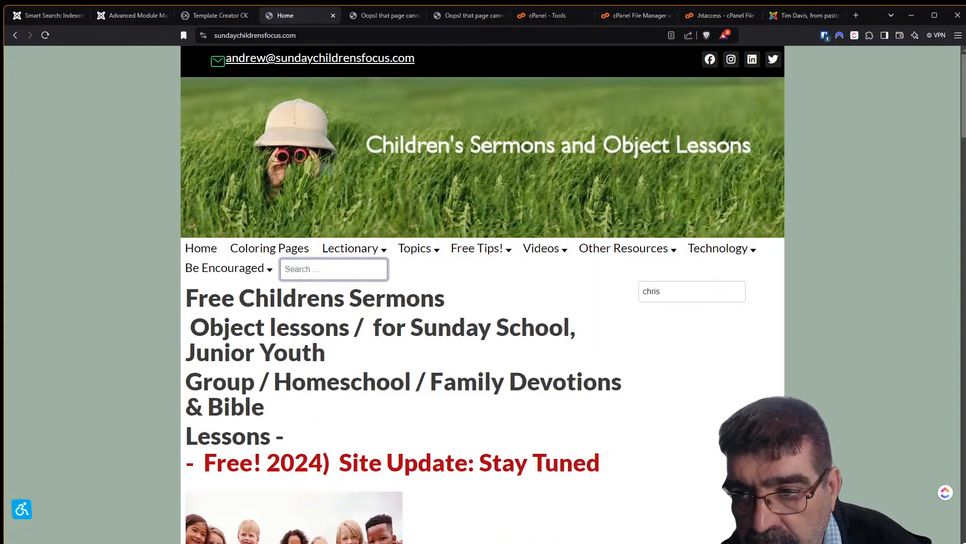
pyautogui.moveTo(963, 106); pyautogui.dragTo(909, 38)
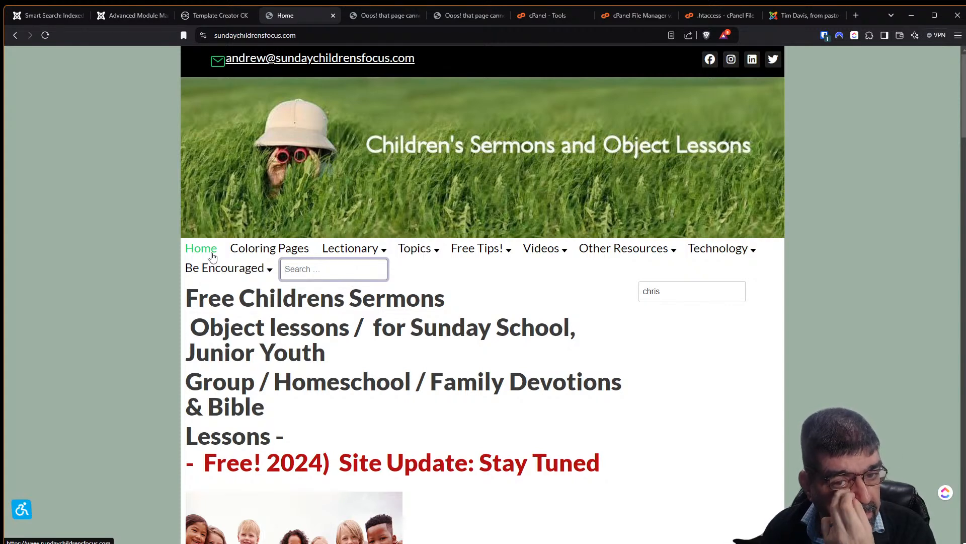
pyautogui.click(46, 36)
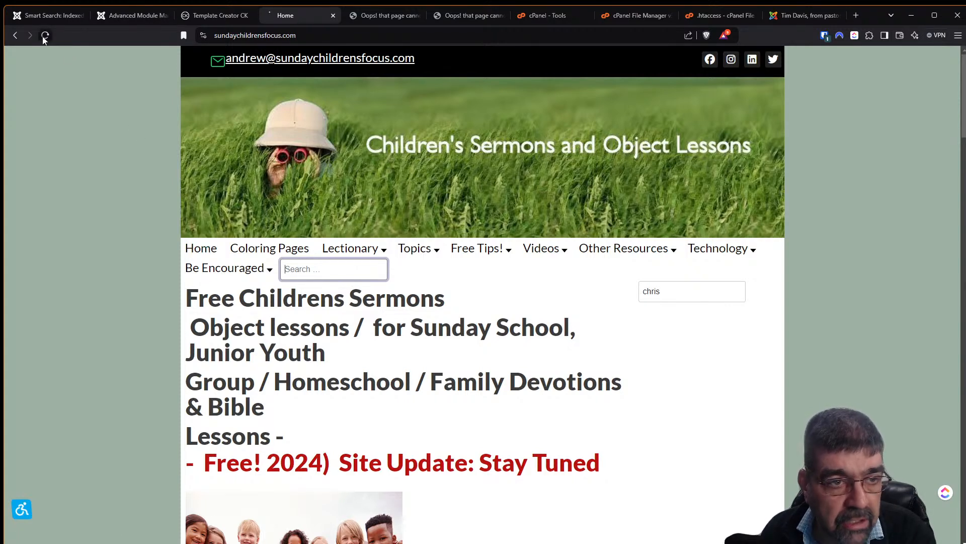
pyautogui.moveTo(718, 259)
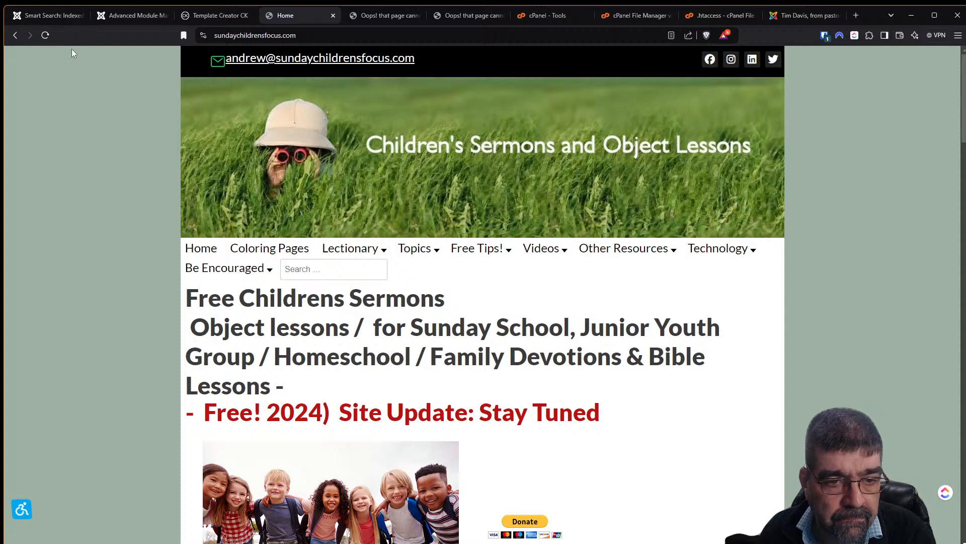
# Step: Open the StageIt component in the Joomla administrator and start removing the staging environment
pyautogui.click(55, 16)
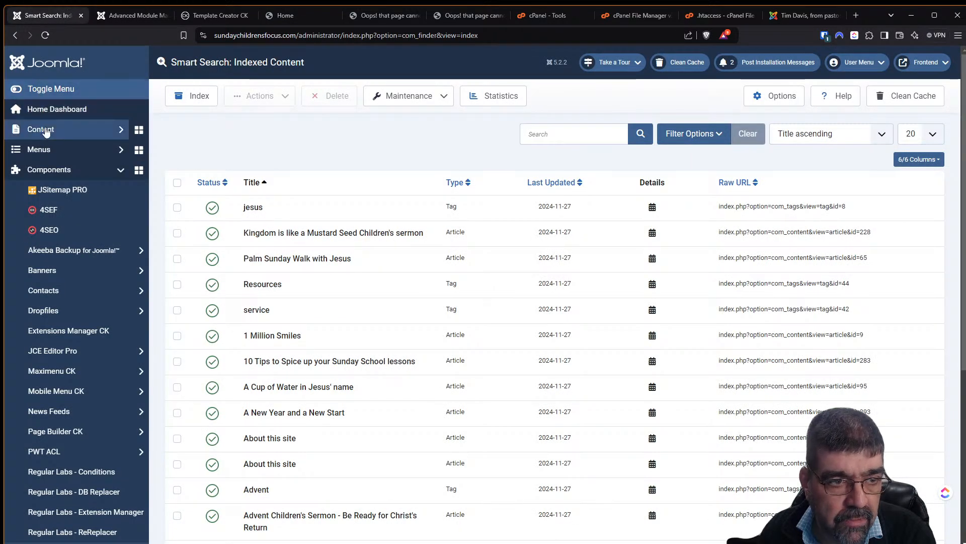
pyautogui.scroll(-5, 121, 250)
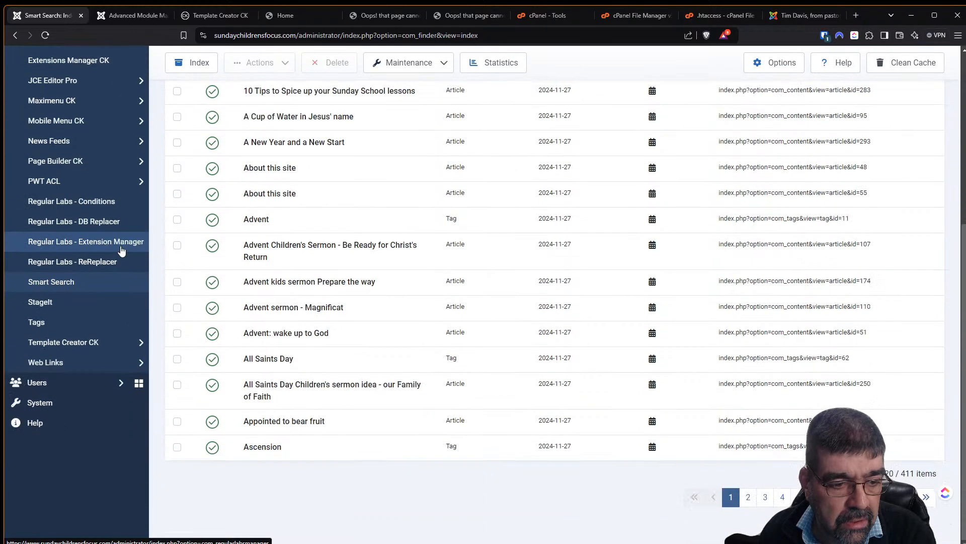
pyautogui.click(80, 301)
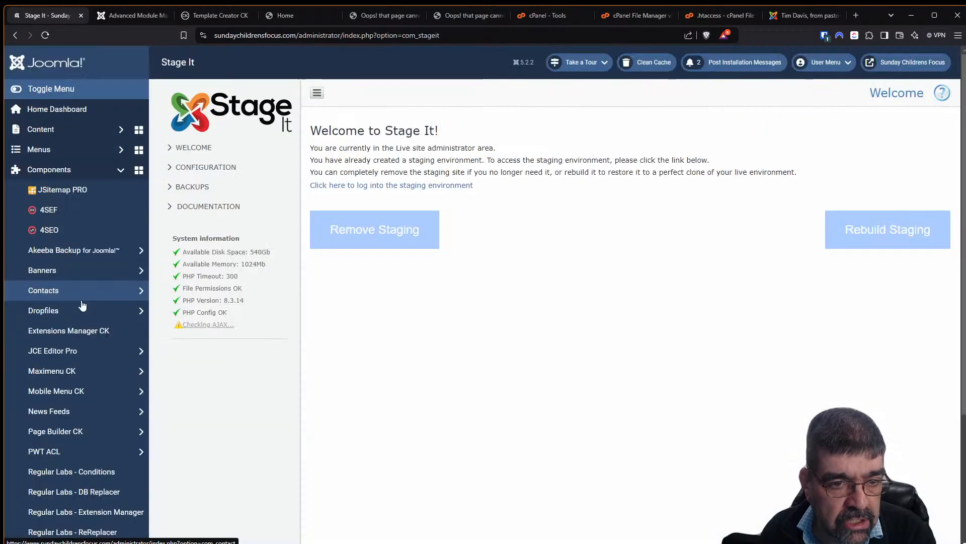
pyautogui.click(391, 236)
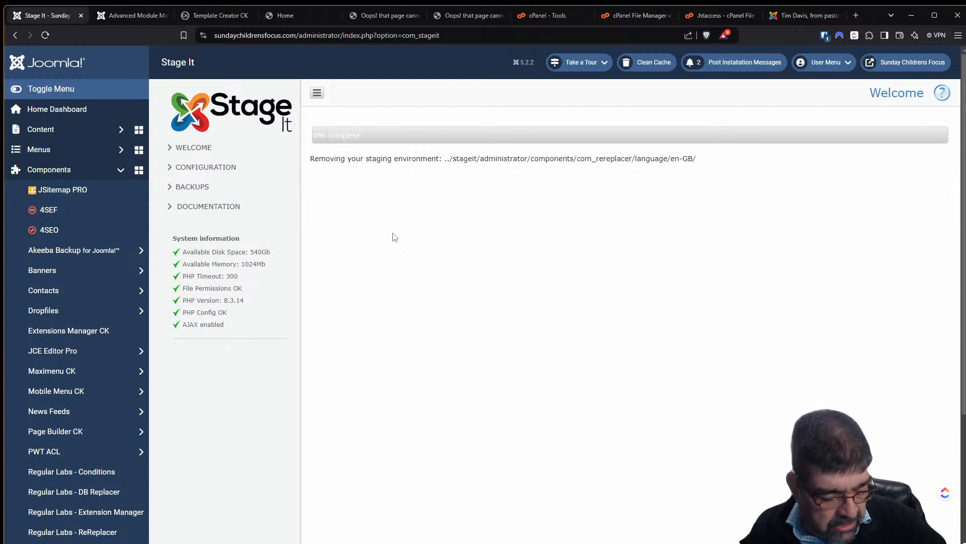
# Step: Go back to Stage It from the Home Dashboard, restart the staging removal and switch to the Advanced Module Manager tab
pyautogui.click(35, 112)
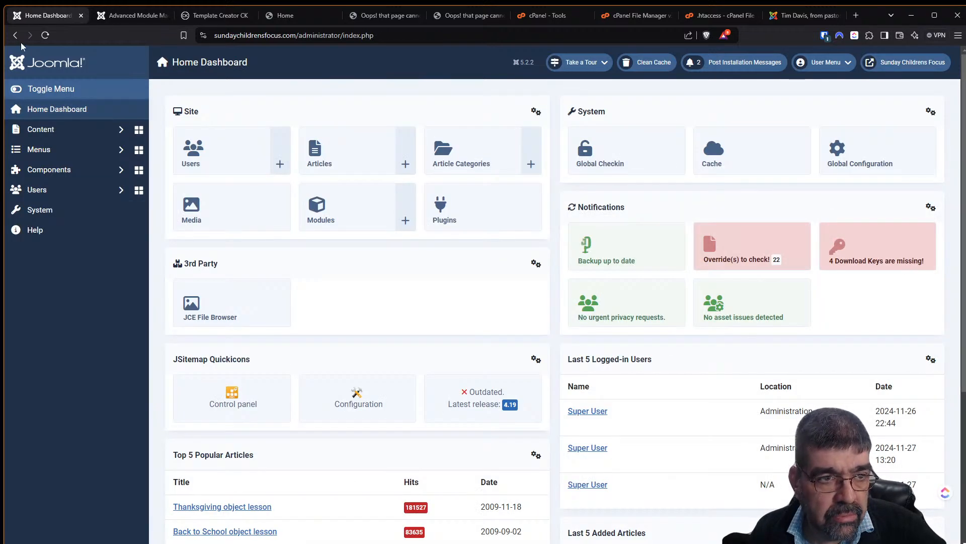
pyautogui.click(15, 36)
pyautogui.click(383, 227)
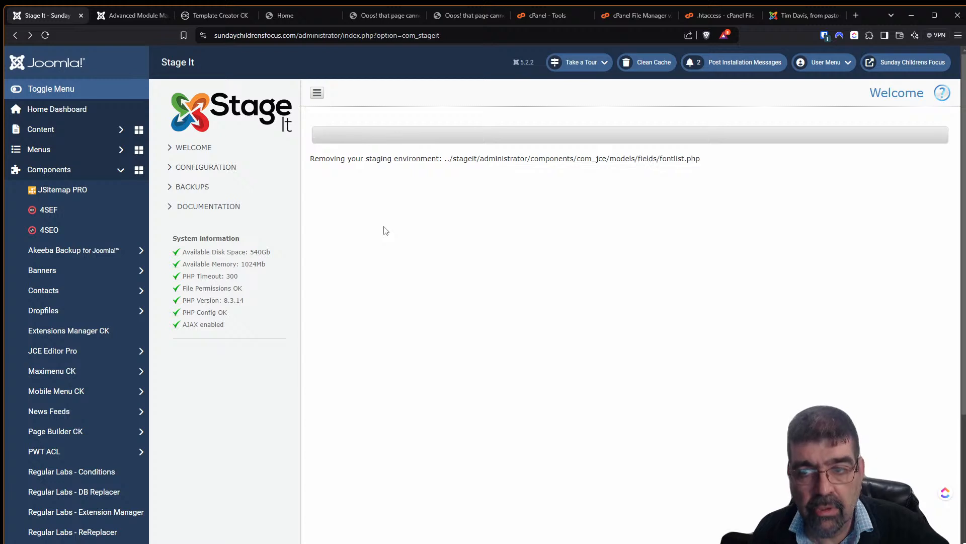
pyautogui.click(131, 19)
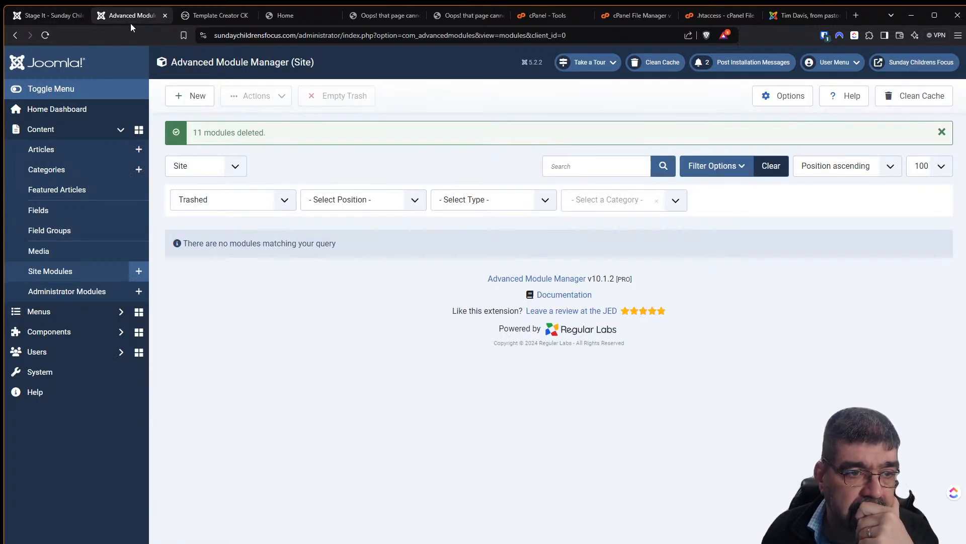